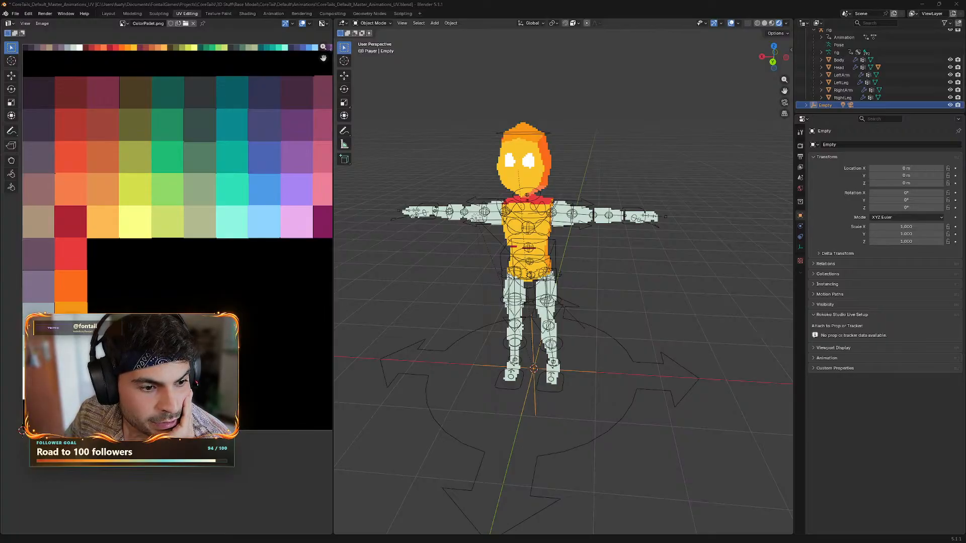
- Try rotating the Empty about the global Z axis to preview the character from other camera angles
key("alt+Tab")
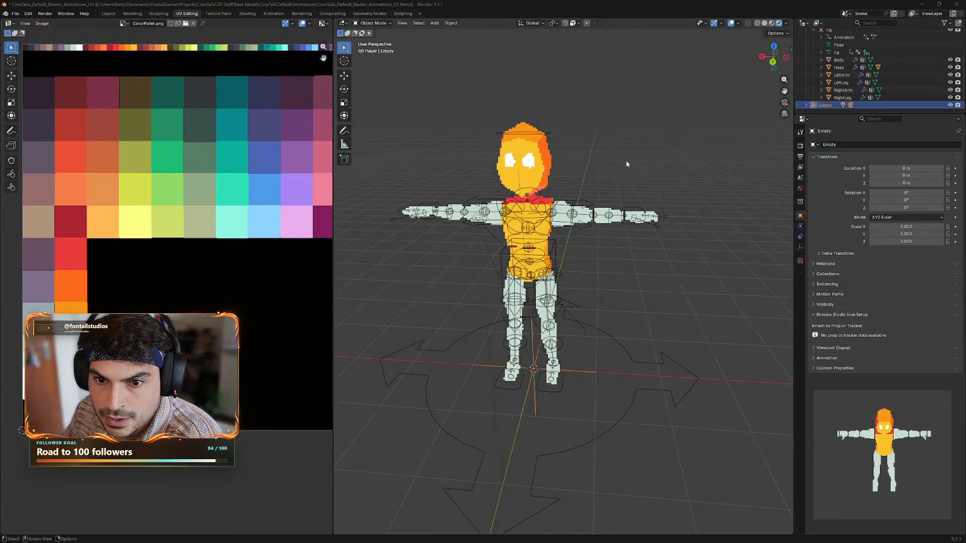
left_click(661, 124)
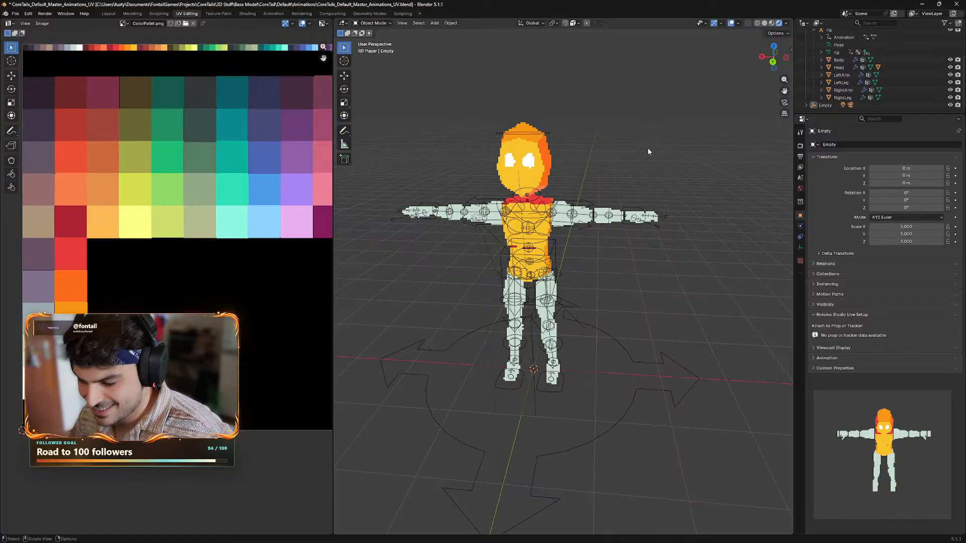
middle_click_drag(637, 138, 612, 186)
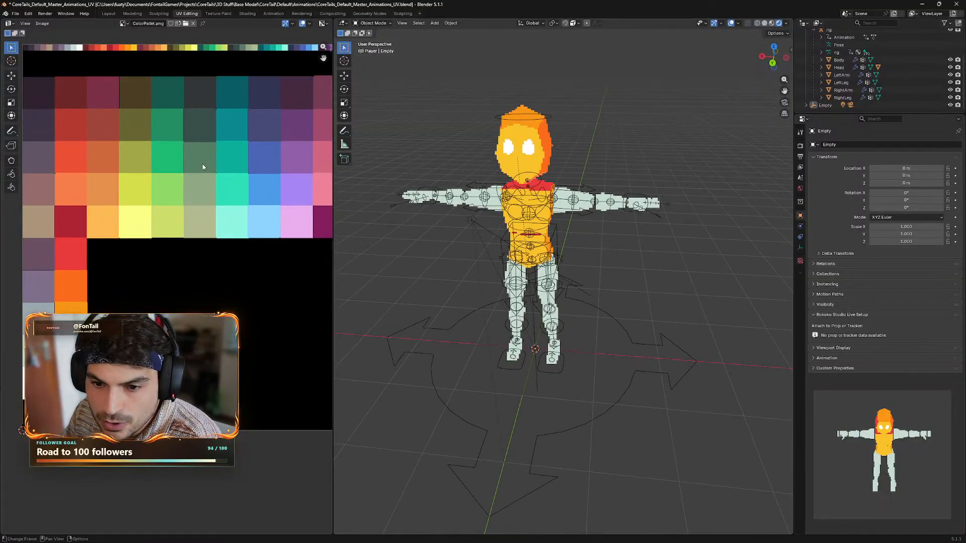
left_click(825, 105)
key("r")
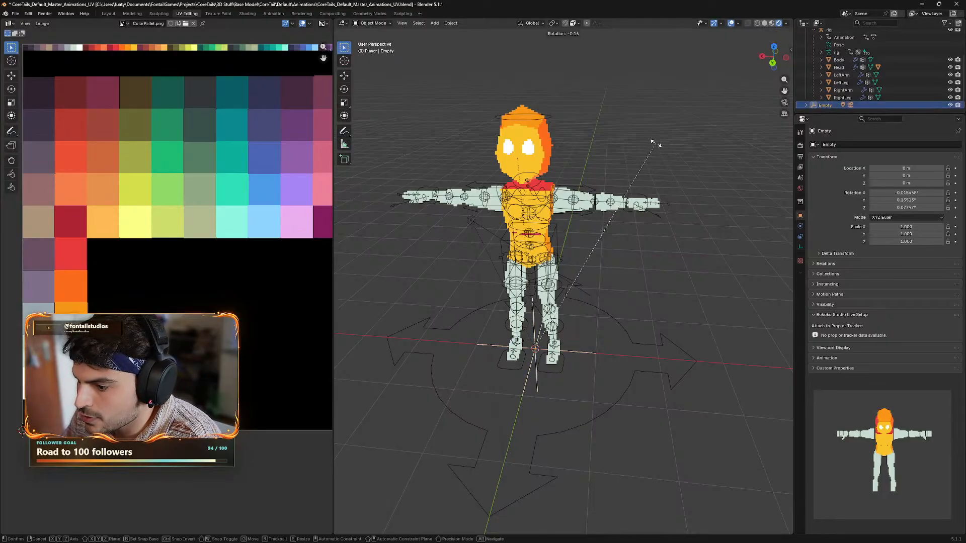
key("z")
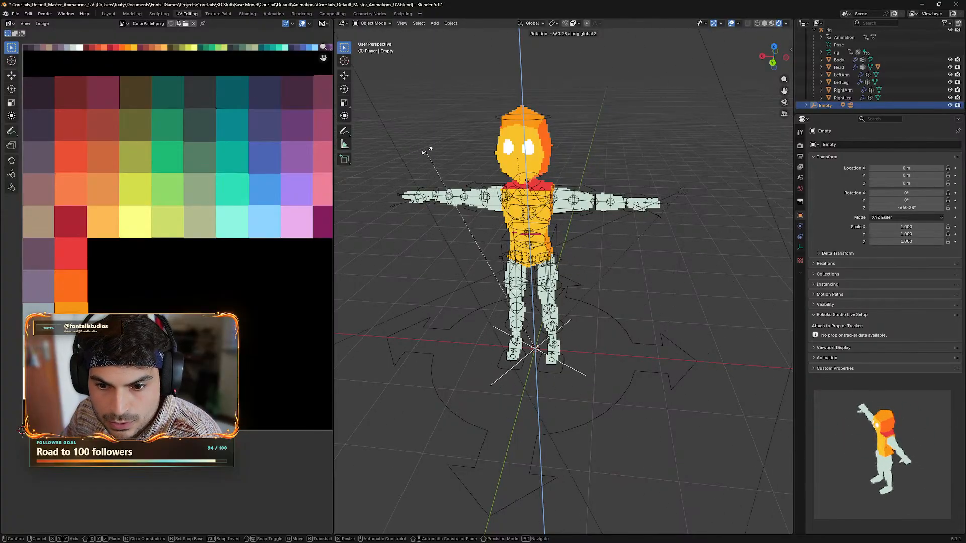
key("Escape")
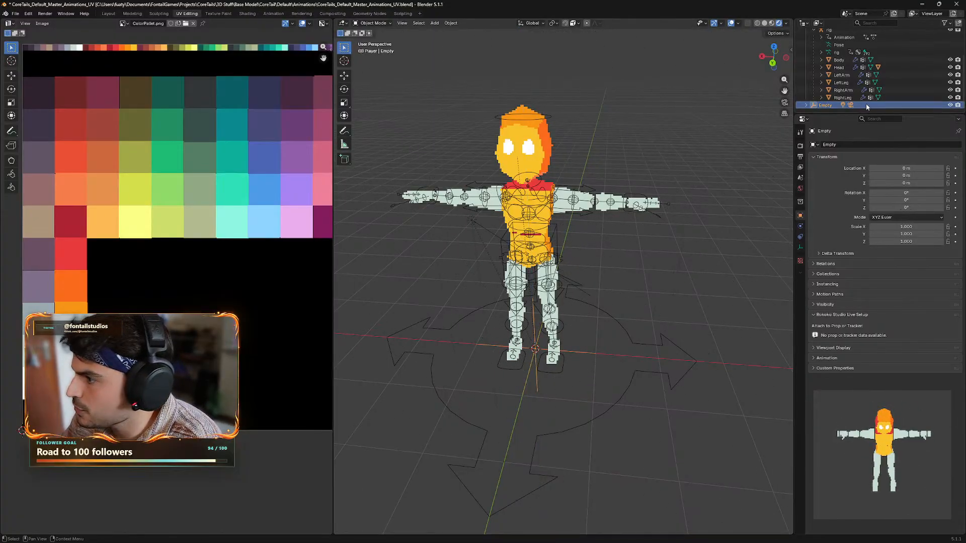
- Select the LeftArm mesh and enter Edit Mode on it
left_click(841, 75)
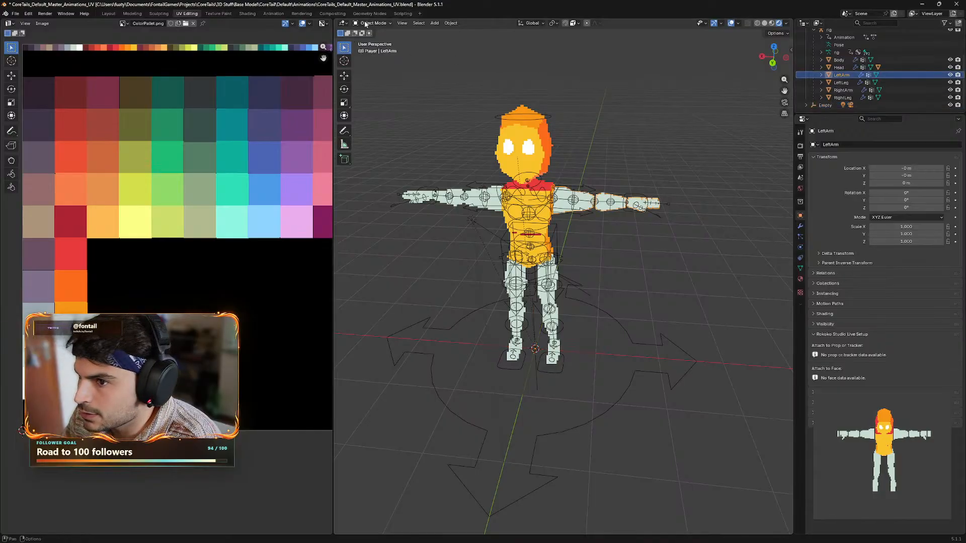
left_click(365, 24)
left_click(839, 68)
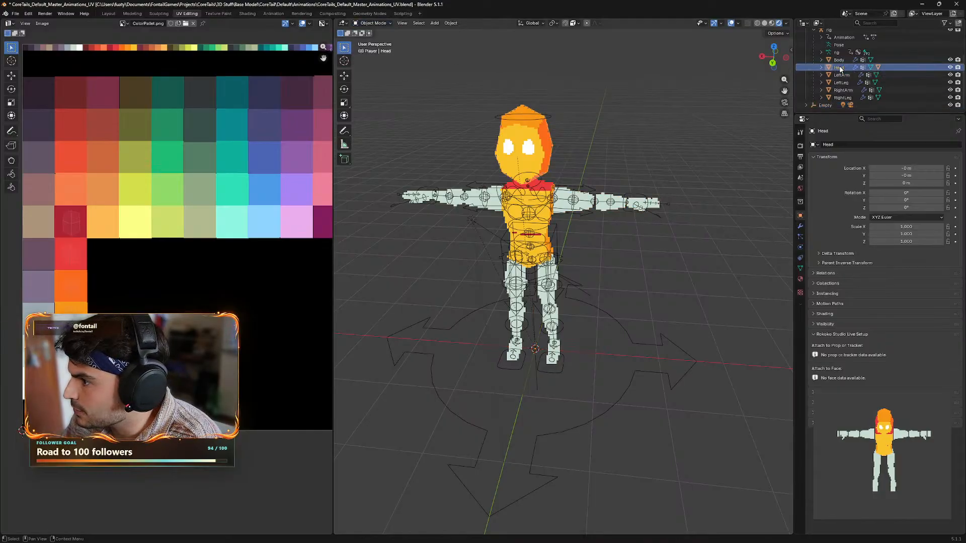
left_click(842, 75)
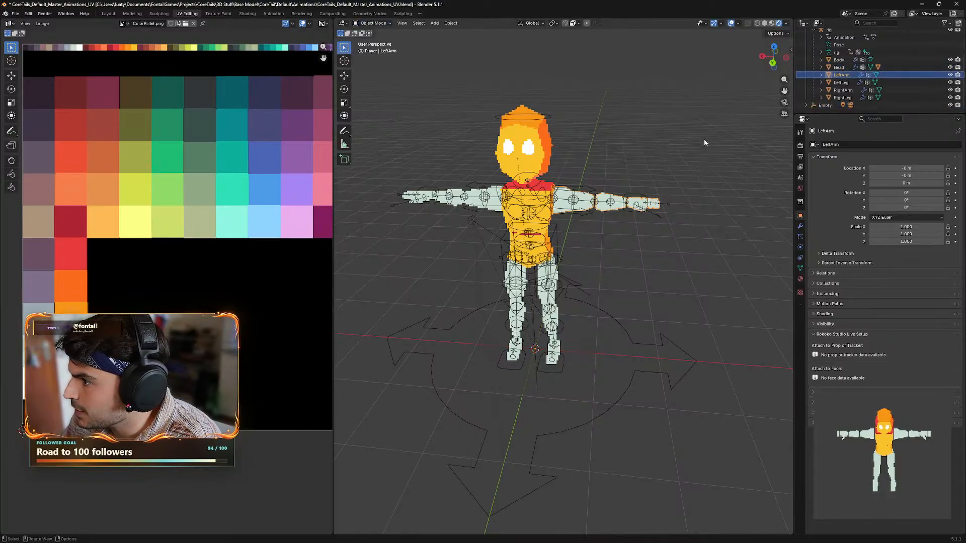
left_click(372, 22)
left_click(375, 42)
middle_click_drag(620, 168, 590, 170)
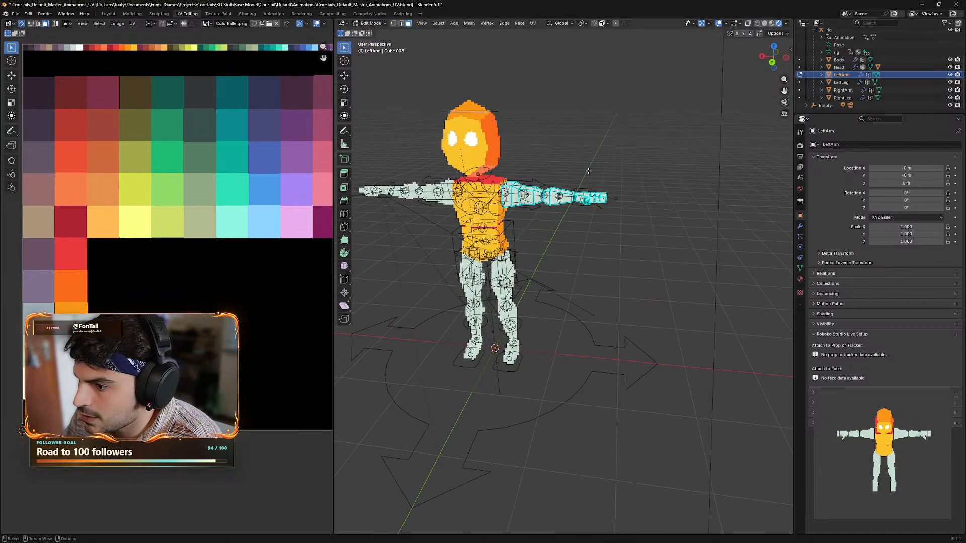
- Try to apply a Cube Projection unwrap to the left arm's UVs
left_click(132, 24)
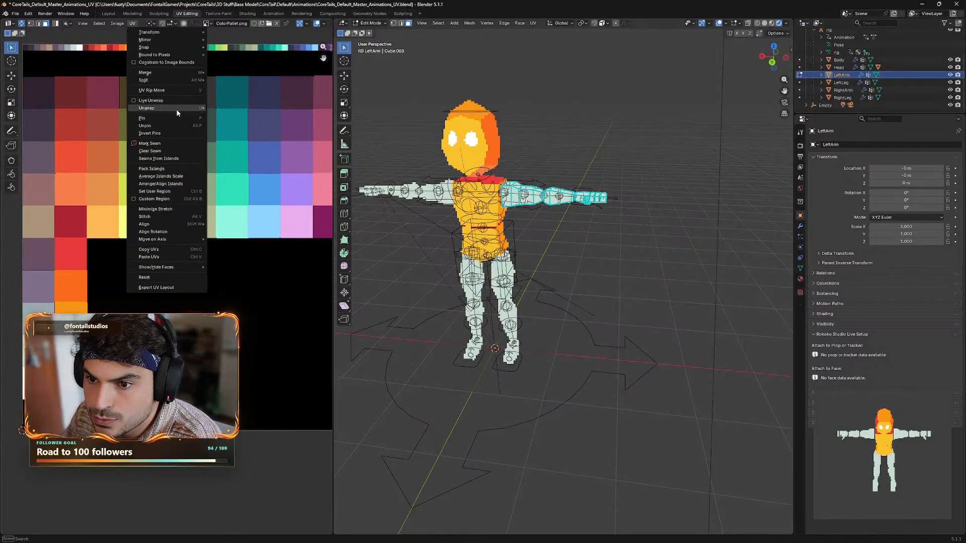
mouse_move(178, 109)
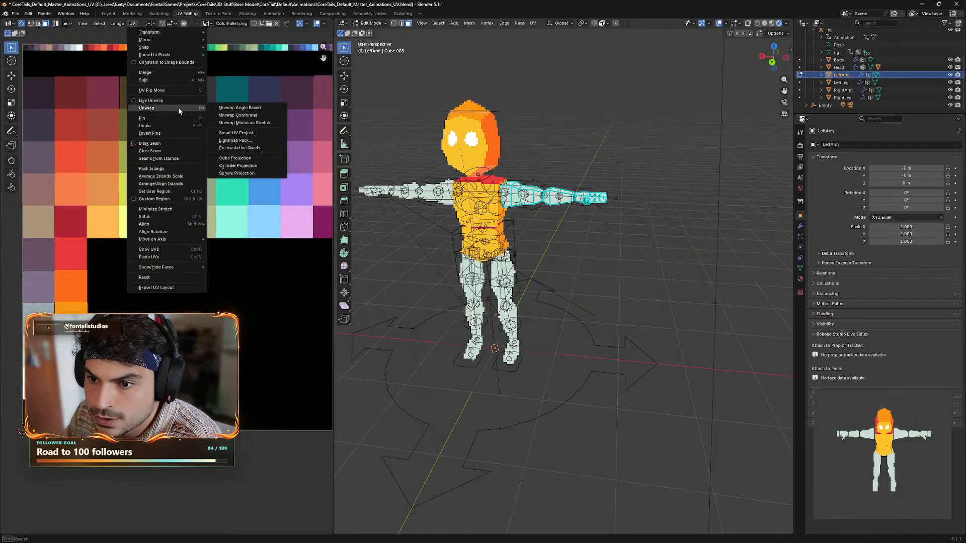
left_click(235, 158)
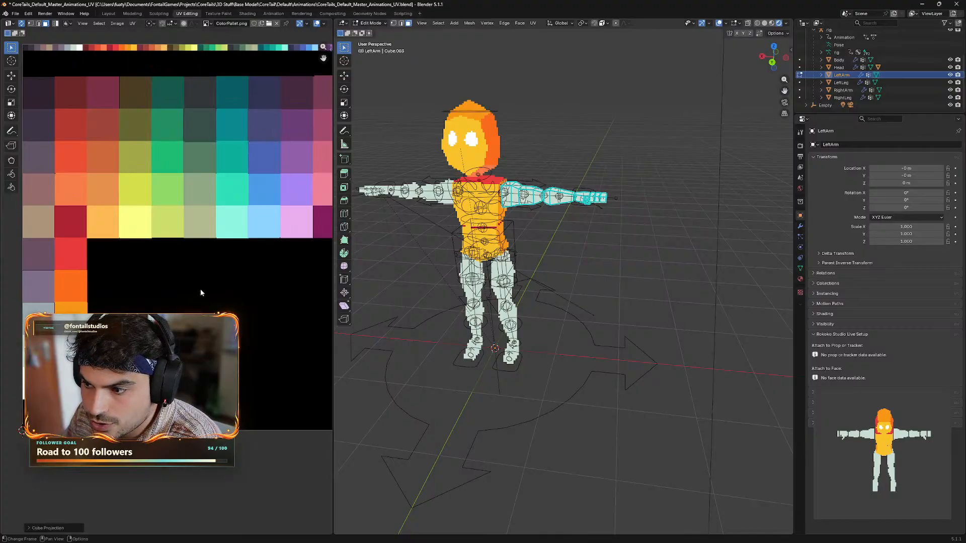
scroll(269, 279, "down", 4)
scroll(270, 280, "up", 2)
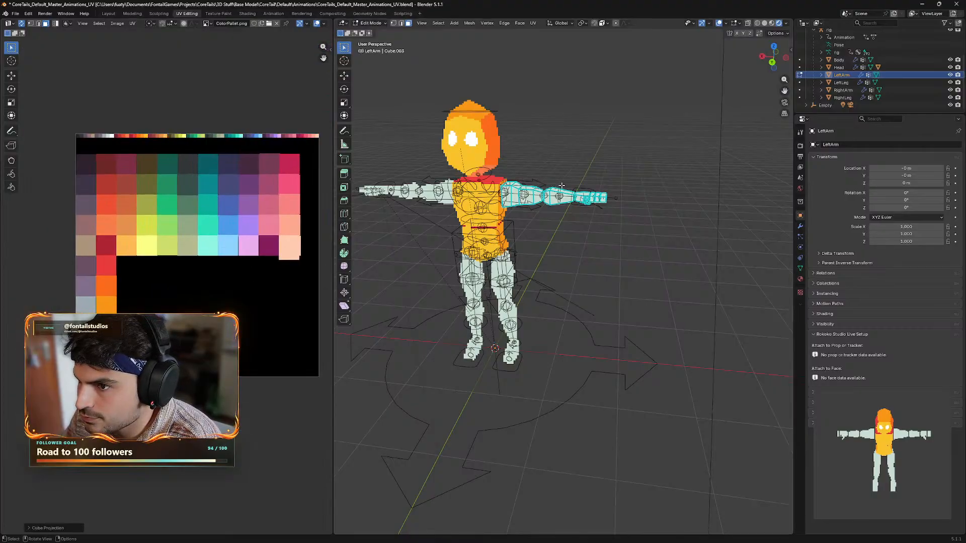
- Box-select the left arm's faces from several viewing angles to cover the whole arm
left_click(656, 258)
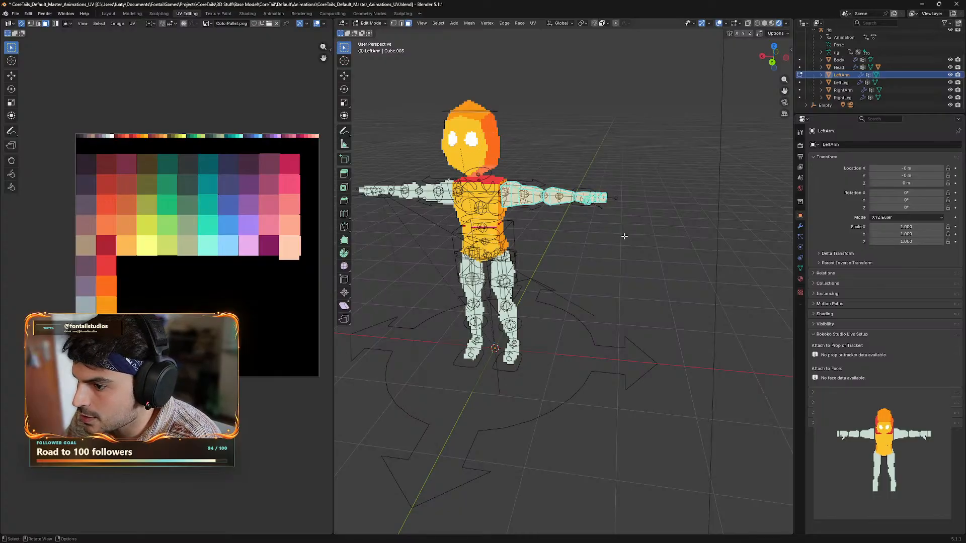
middle_click_drag(622, 238, 524, 222)
left_click_drag(498, 151, 646, 262)
middle_click_drag(579, 216, 506, 169)
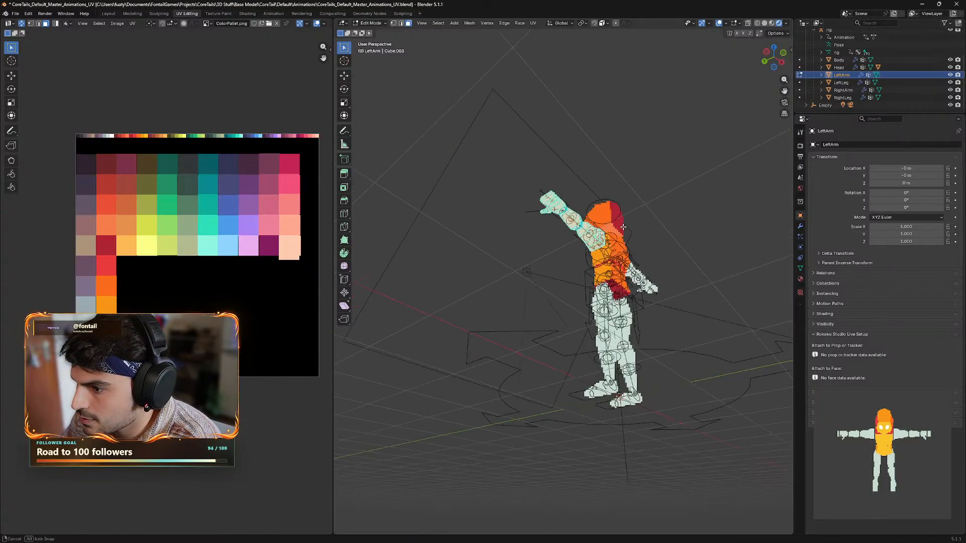
left_click_drag(498, 160, 596, 240, "shift")
middle_click_drag(596, 240, 458, 151)
left_click_drag(463, 126, 681, 280)
middle_click_drag(681, 280, 598, 235)
left_click_drag(653, 143, 494, 247, "shift")
middle_click_drag(494, 248, 621, 250)
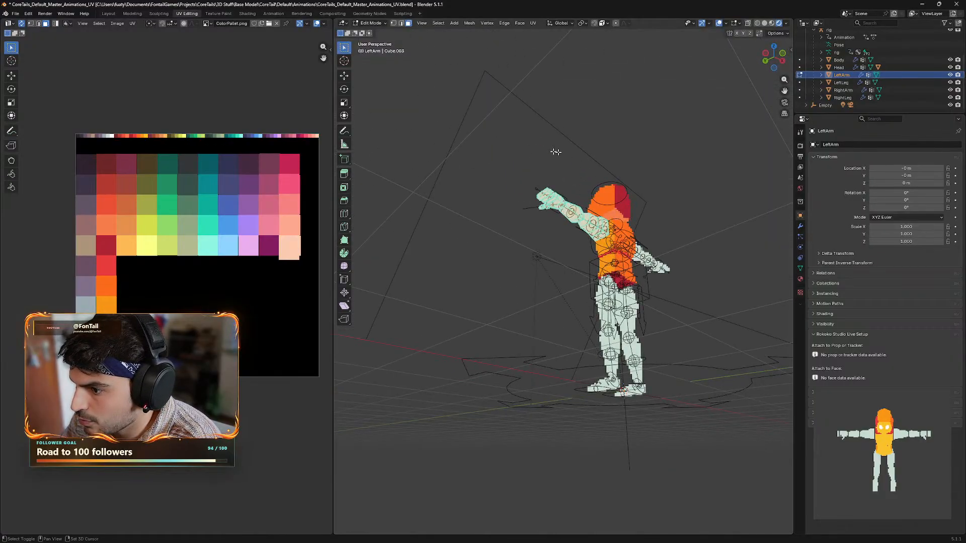
middle_click_drag(556, 151, 621, 332)
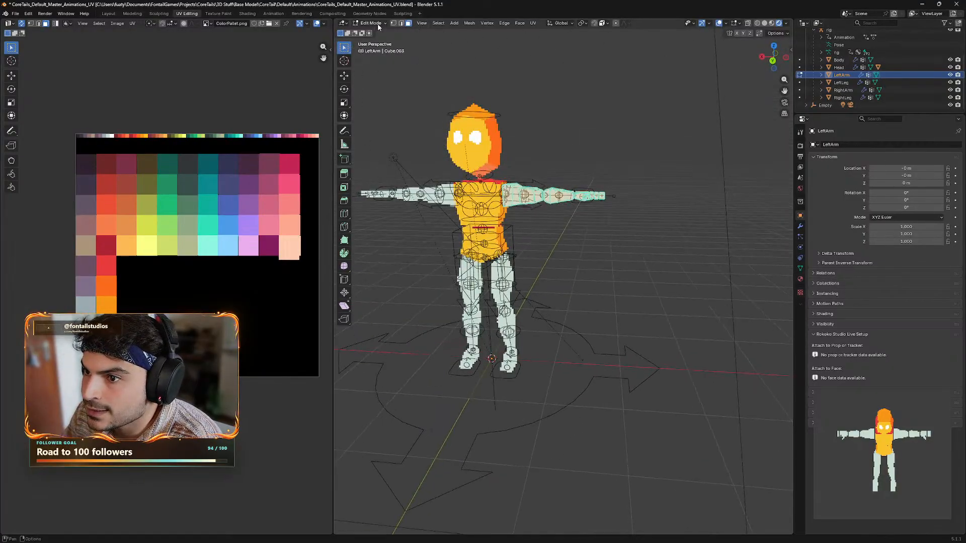
- Unwrap the selected left arm faces over the colour palette with Cube Projection
left_click(133, 24)
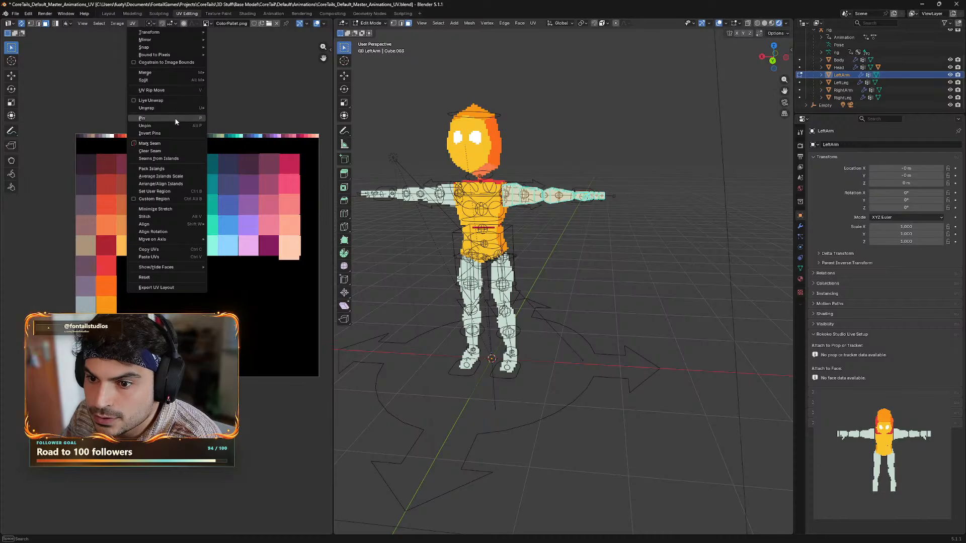
mouse_move(168, 109)
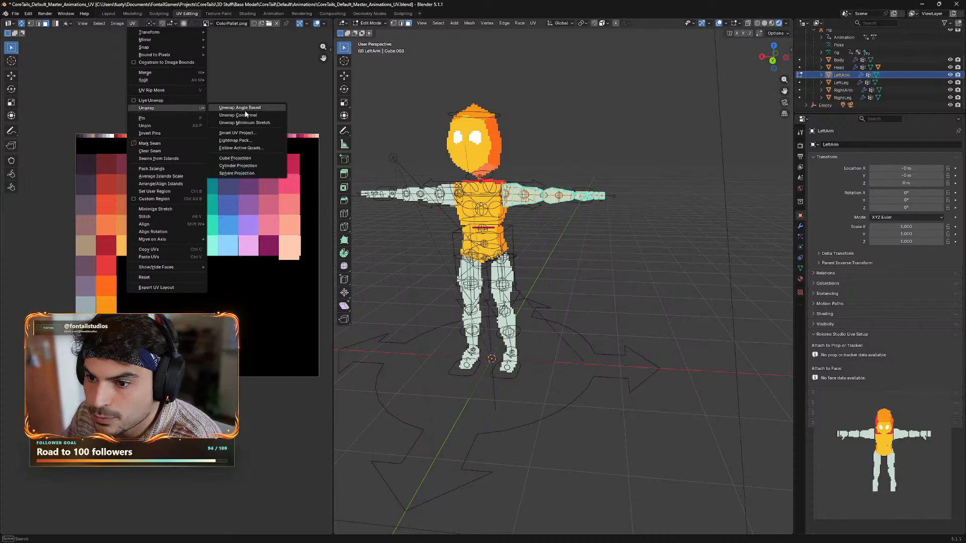
left_click(237, 158)
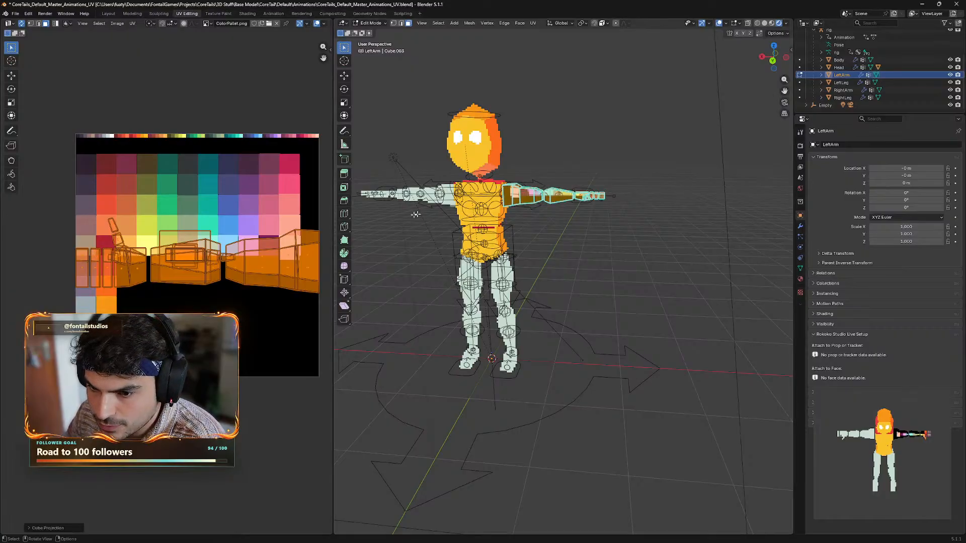
scroll(532, 205, "up", 5)
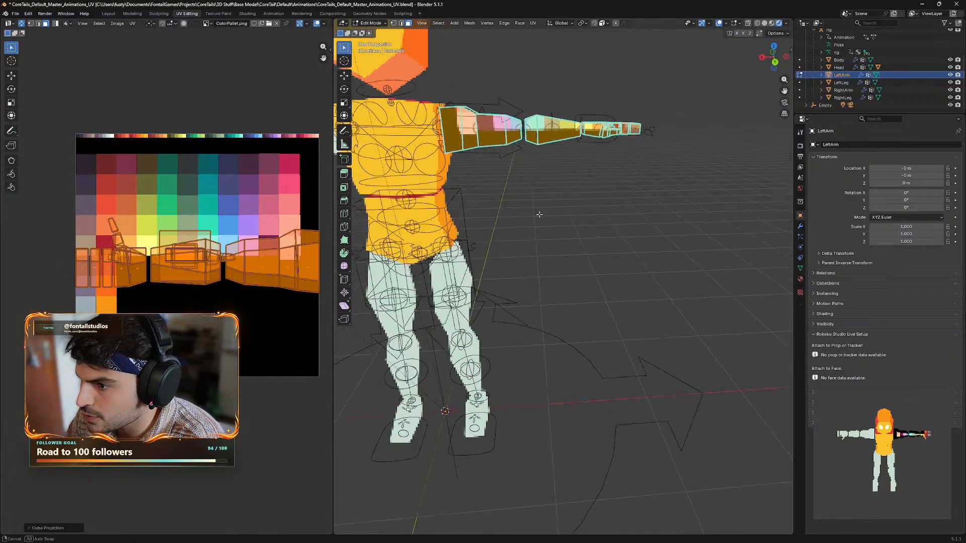
scroll(544, 232, "down", 3)
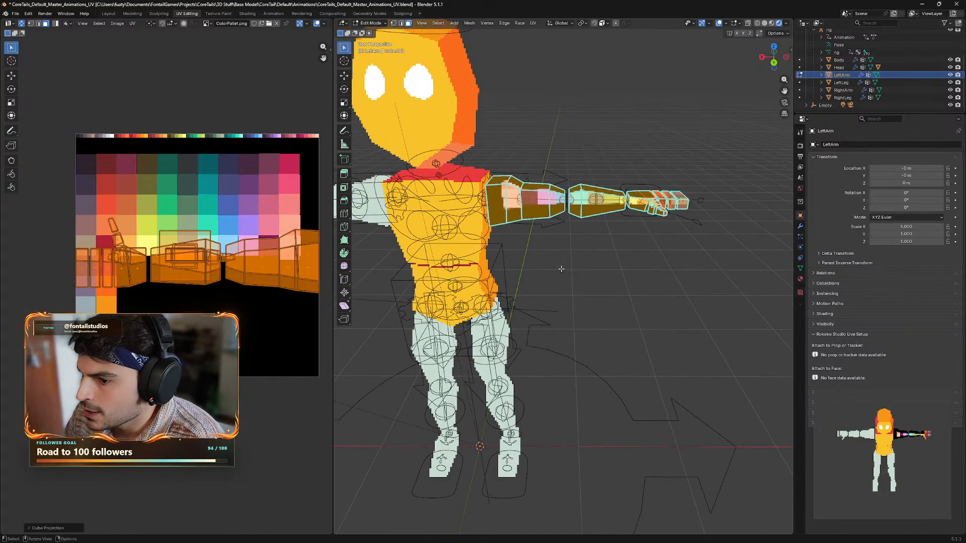
middle_click_drag(624, 298, 535, 251)
- Clear the selection and select the front faces of the left arm individually, from the shoulder towards the hand
left_click(589, 256)
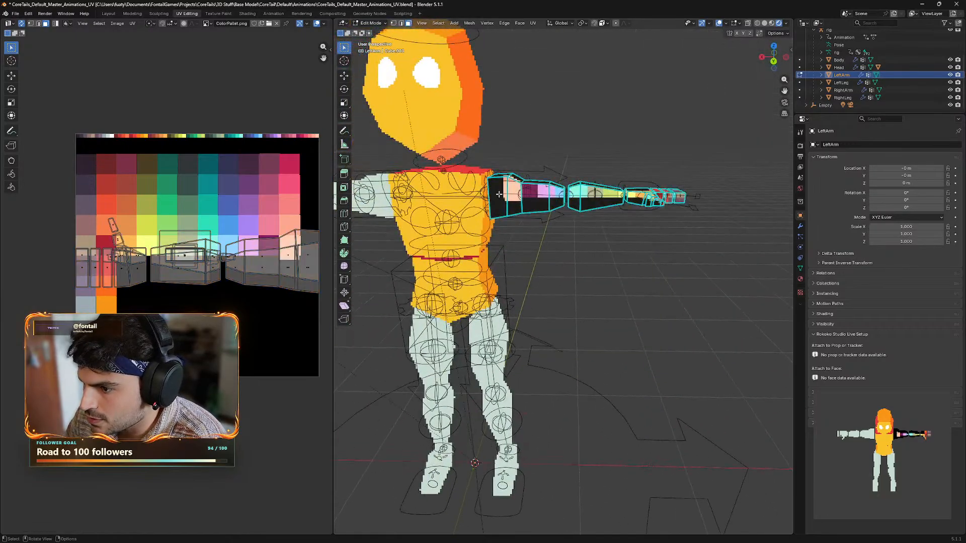
left_click(503, 194, "shift")
left_click(517, 196, "shift")
left_click(535, 198, "shift")
left_click(556, 200, "shift")
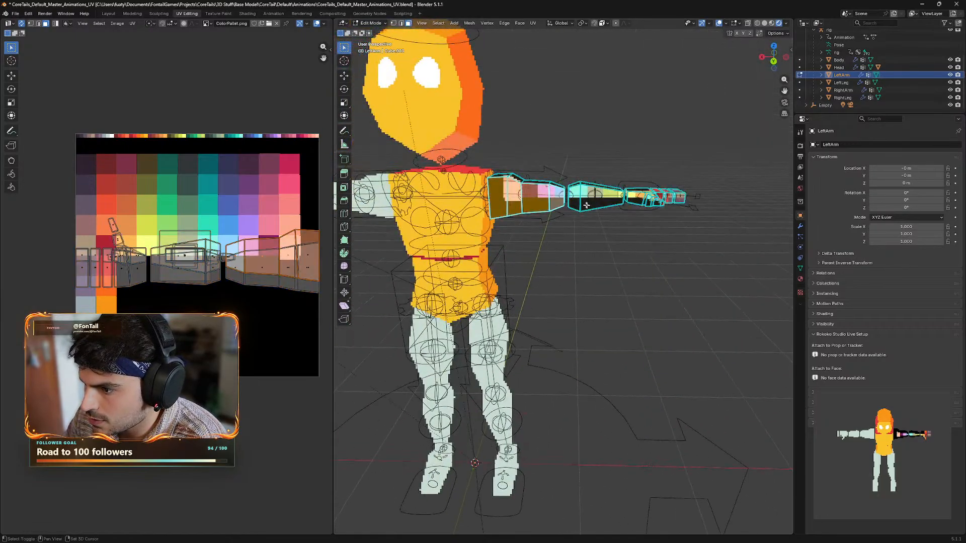
left_click(575, 200, "shift")
left_click(599, 200, "shift")
left_click(632, 200, "shift")
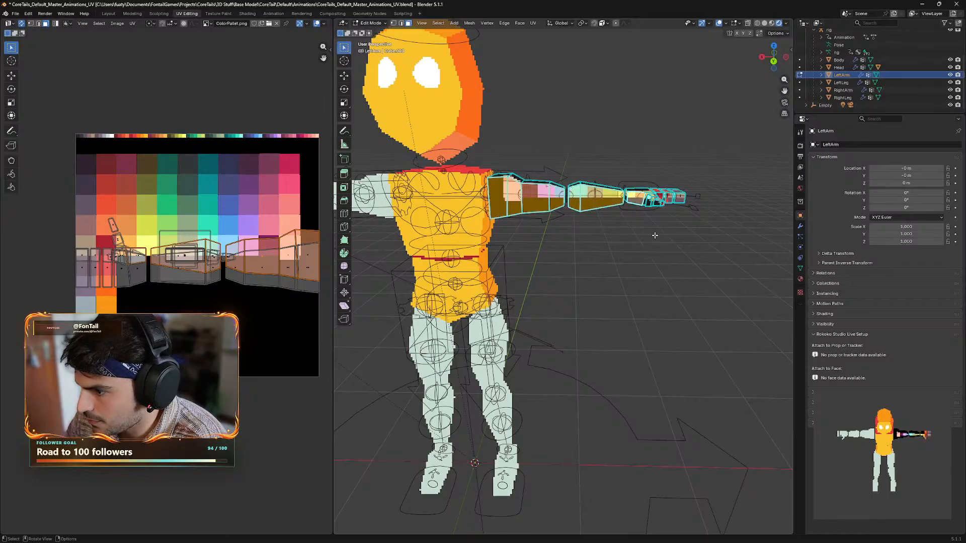
scroll(655, 235, "up", 2)
middle_click_drag(658, 228, 580, 251, "shift")
scroll(629, 247, "up", 4)
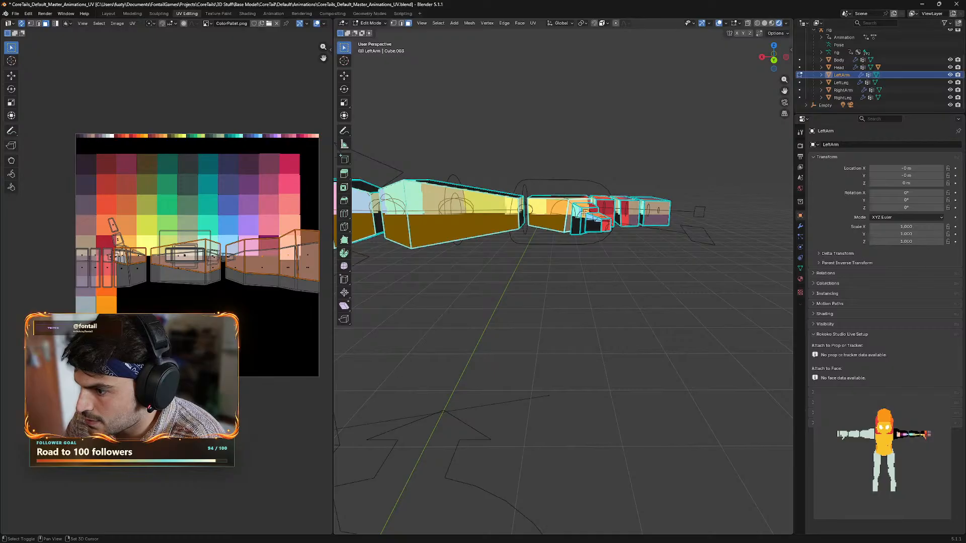
middle_click_drag(591, 281, 627, 282)
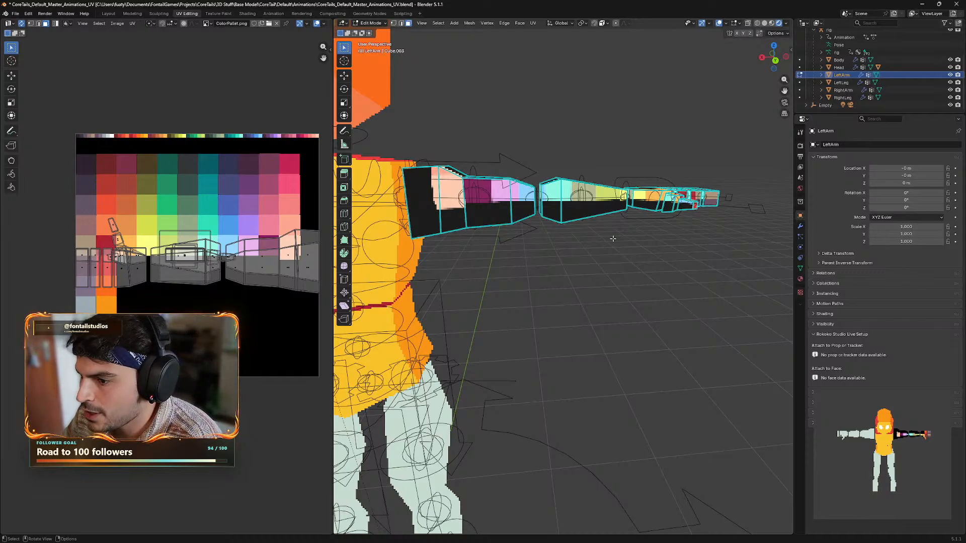
- Switch to the Godot project and bring up the running CoreTails game
left_click(583, 540)
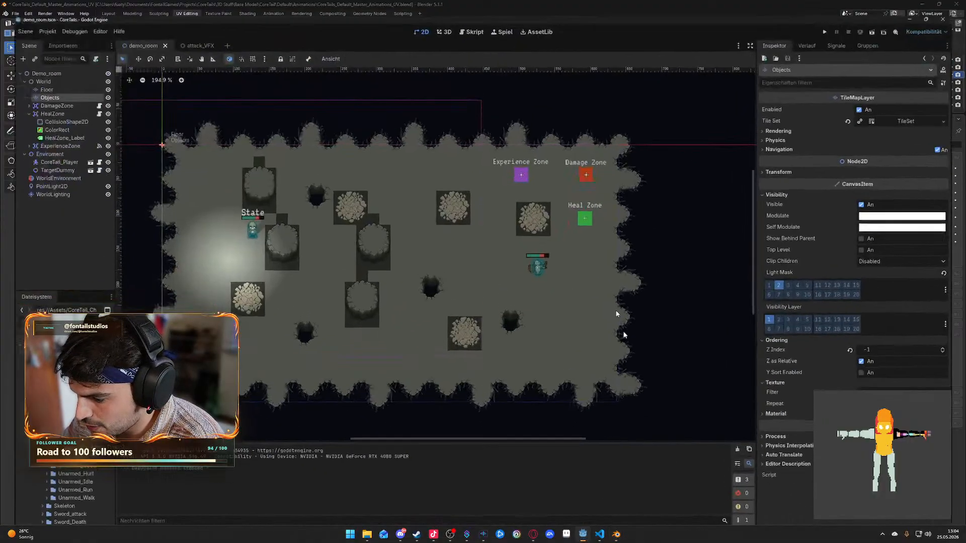
left_click(884, 17)
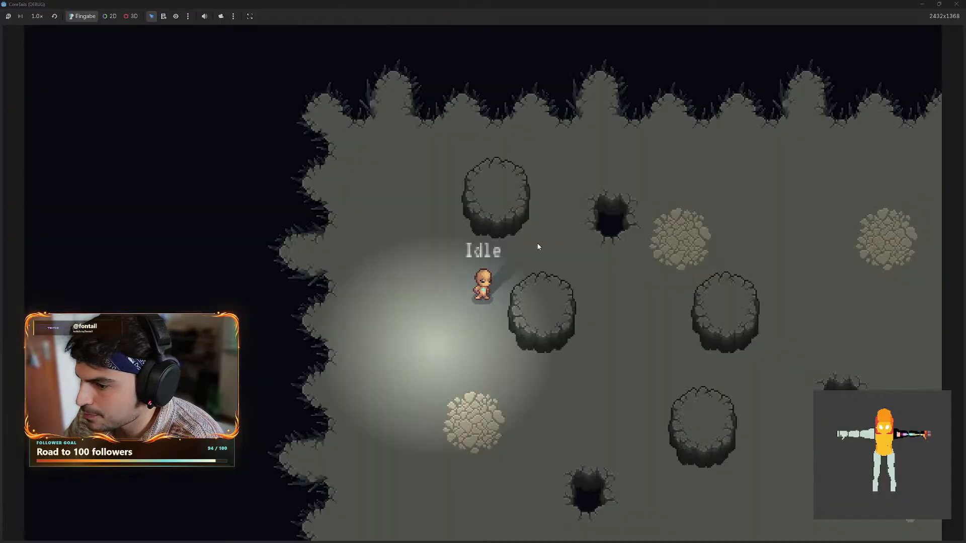
left_click(538, 245)
- Walk and run the player around the demo room to examine the character's movement animations and shading
key("s")
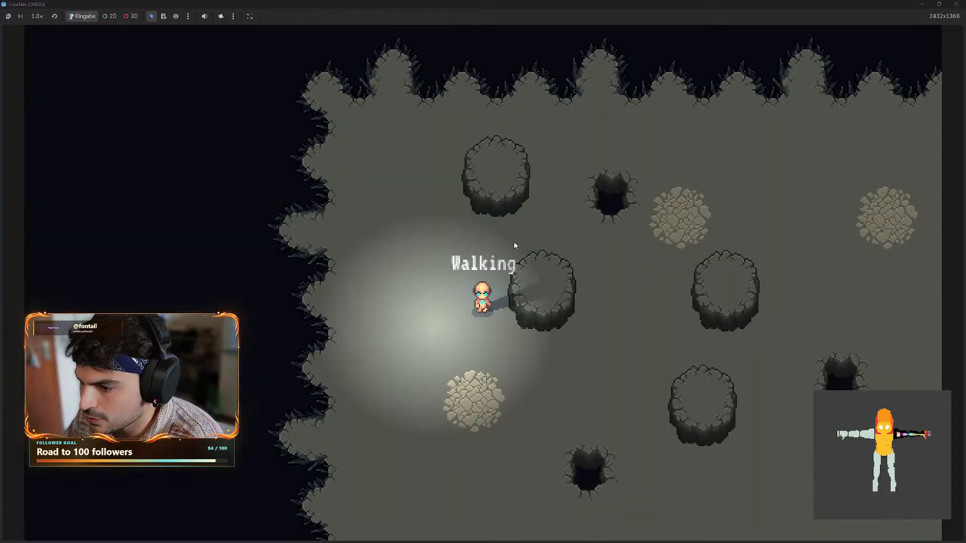
key("shift")
key("d")
key("w")
key("d")
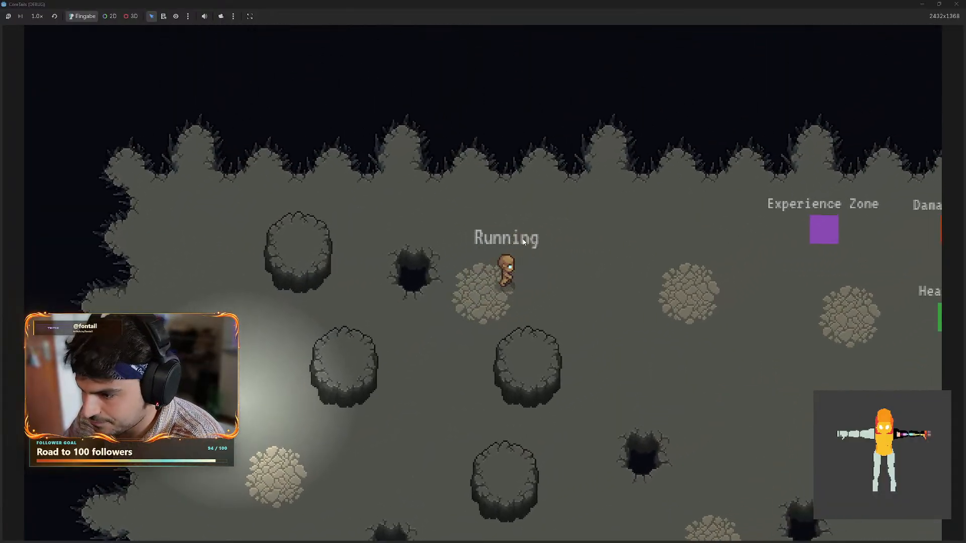
key("s")
key("a")
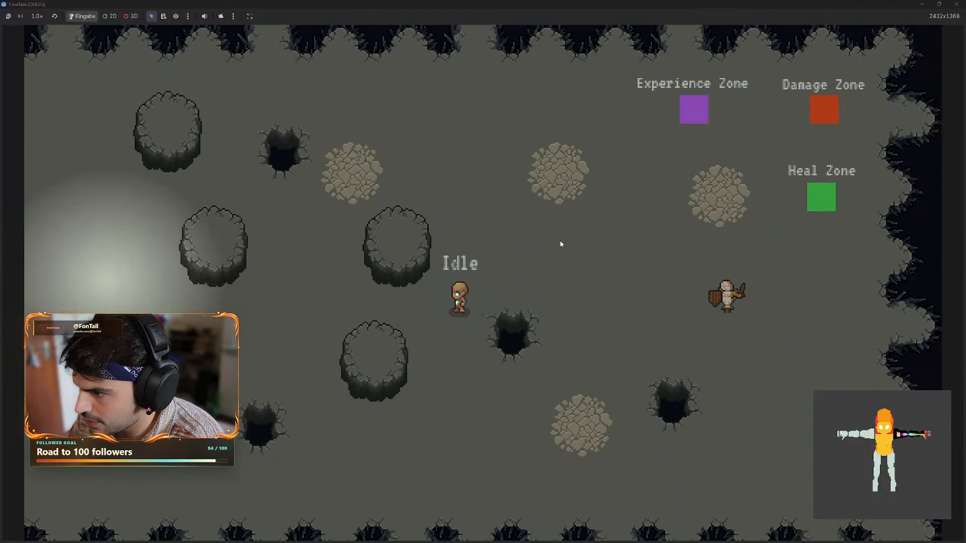
- Run the player to the target dummy and attack it to examine the attack animation and effects
key("s")
key("d")
left_click(572, 290)
key("shift")
key("w")
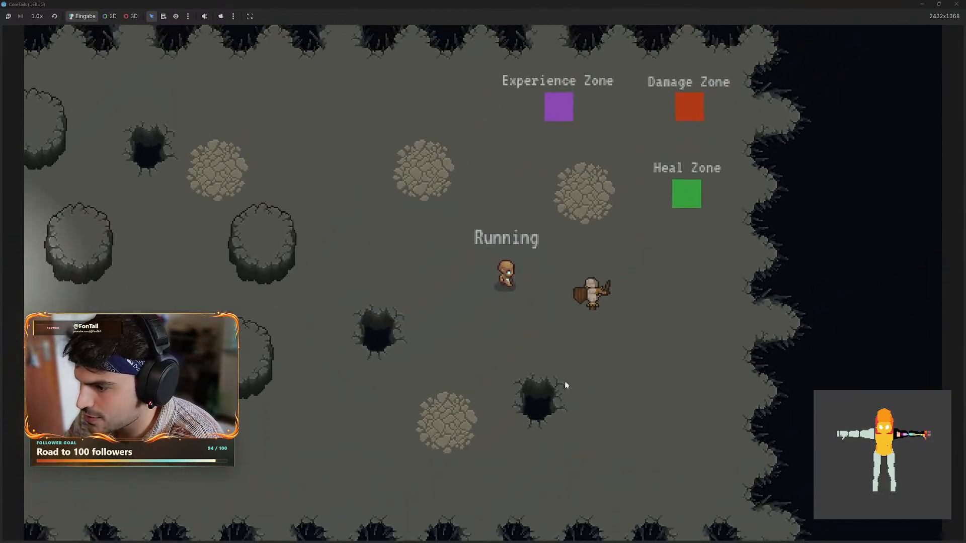
left_click(536, 403)
left_click(476, 381)
left_click(311, 326)
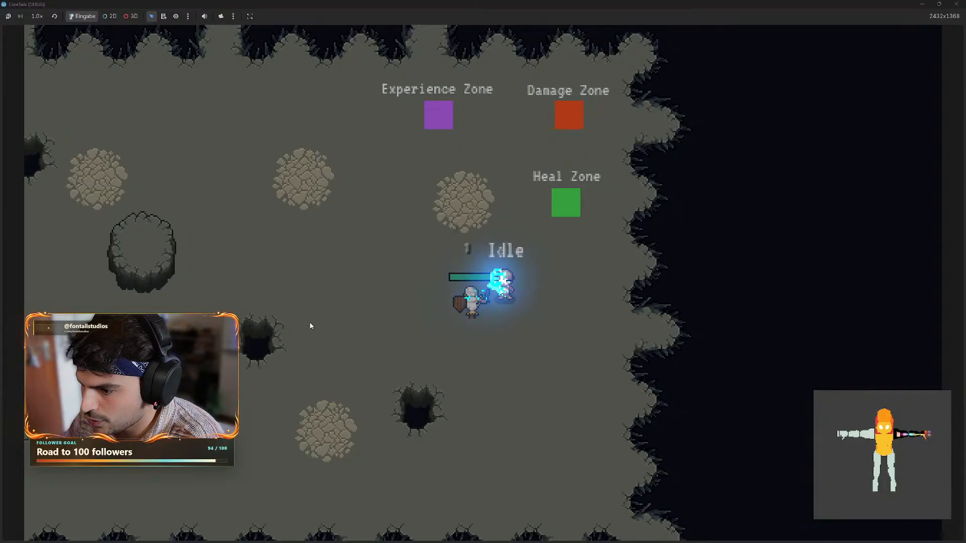
- Attack the target dummy from different sides while moving the player around it to examine the attack effects
left_click(297, 289)
key("s")
left_click(352, 223)
key("a")
left_click(445, 187)
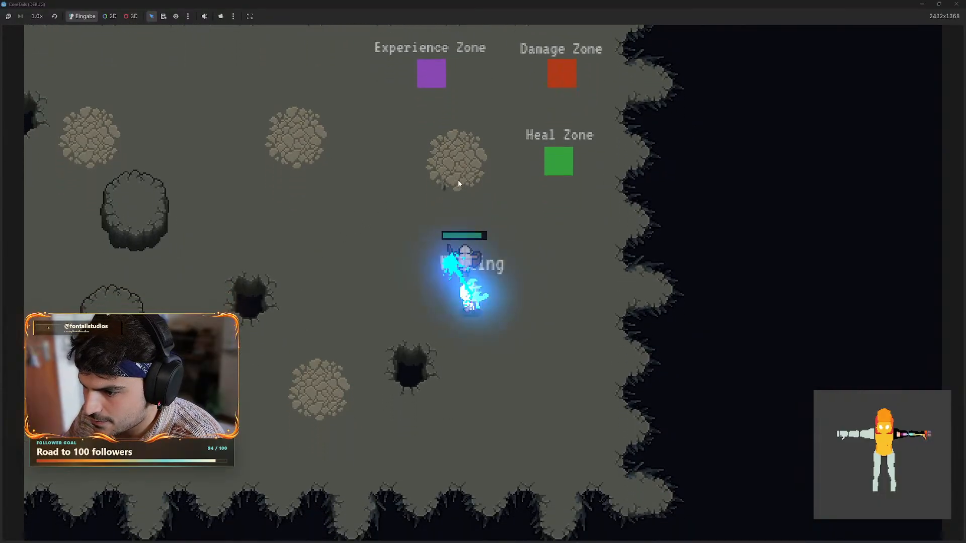
key("a")
key("w")
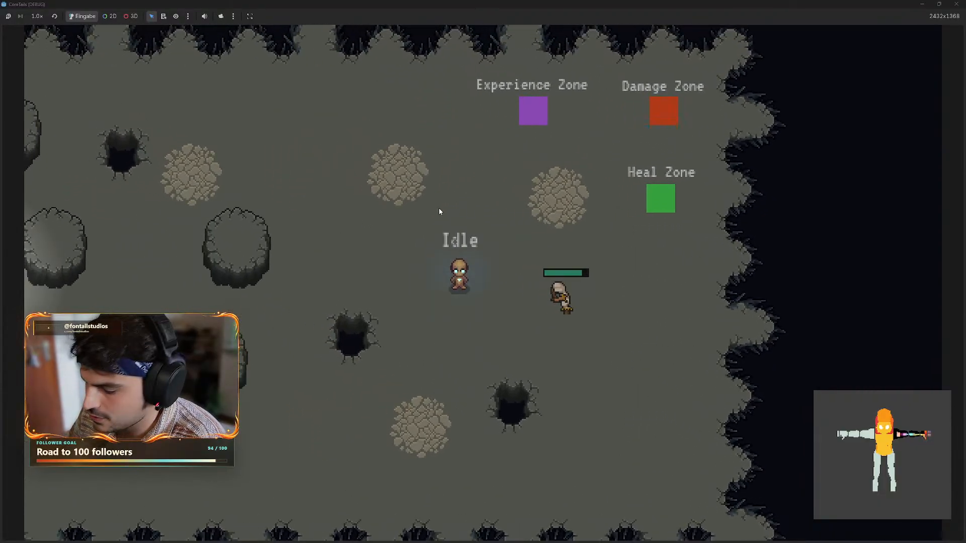
- Walk the player in every direction beside the dummy to examine its idle and walking sprites
key("w")
key("a")
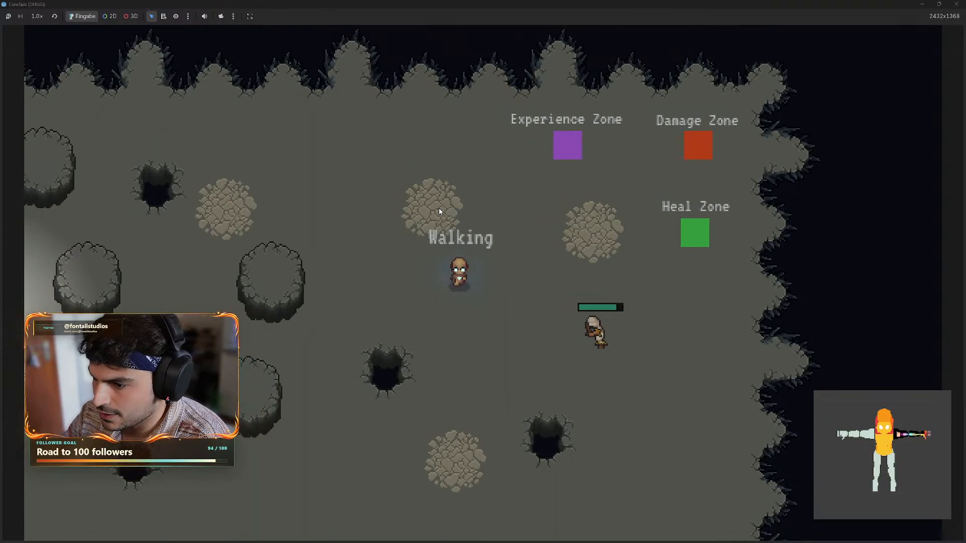
key("d")
key("w")
key("a")
key("s")
key("d")
key("w")
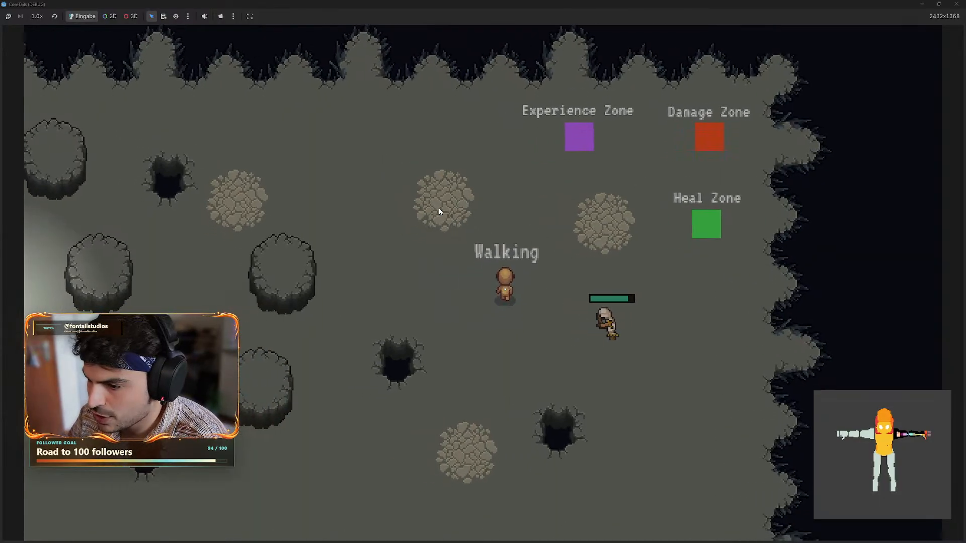
key("a")
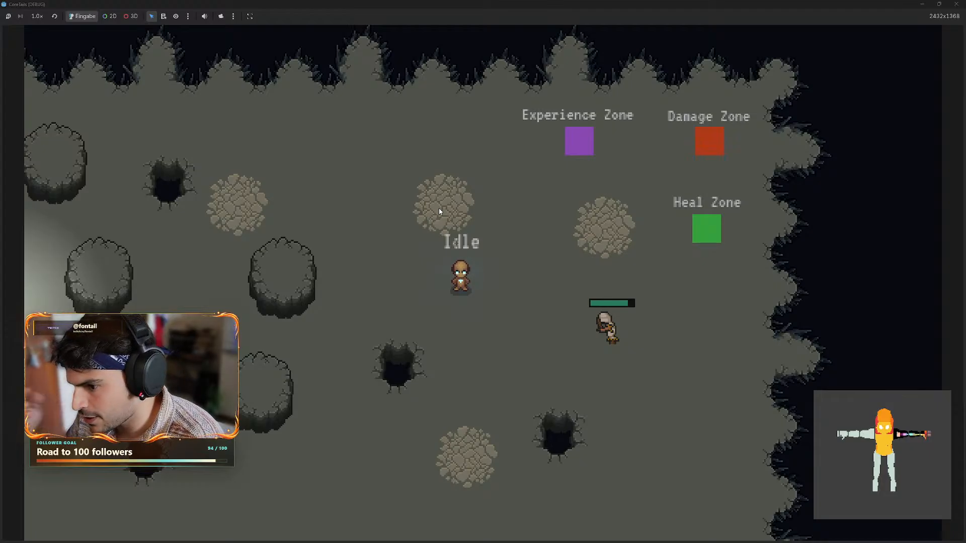
- Open the character overview and walk the player among the rock pillars to examine its body-part and stats panels
key("c")
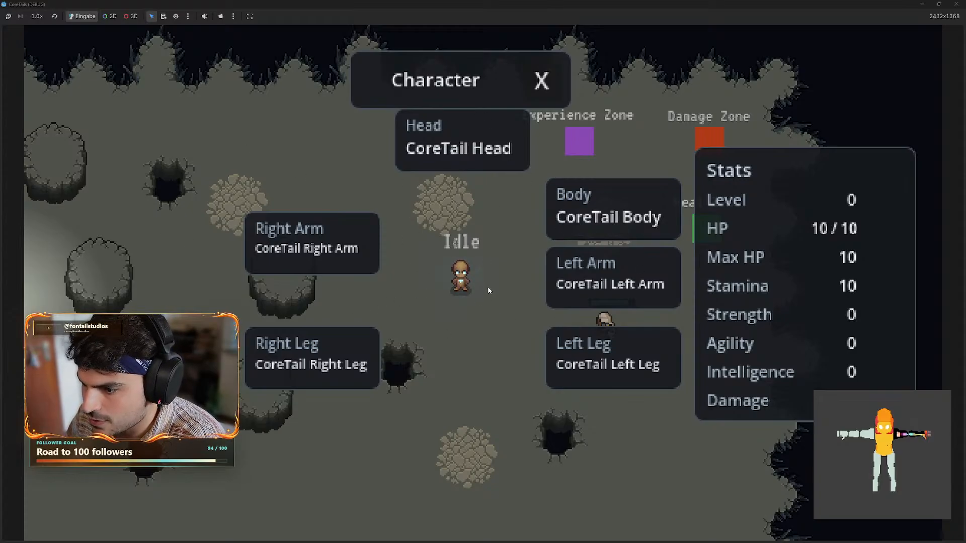
key("w")
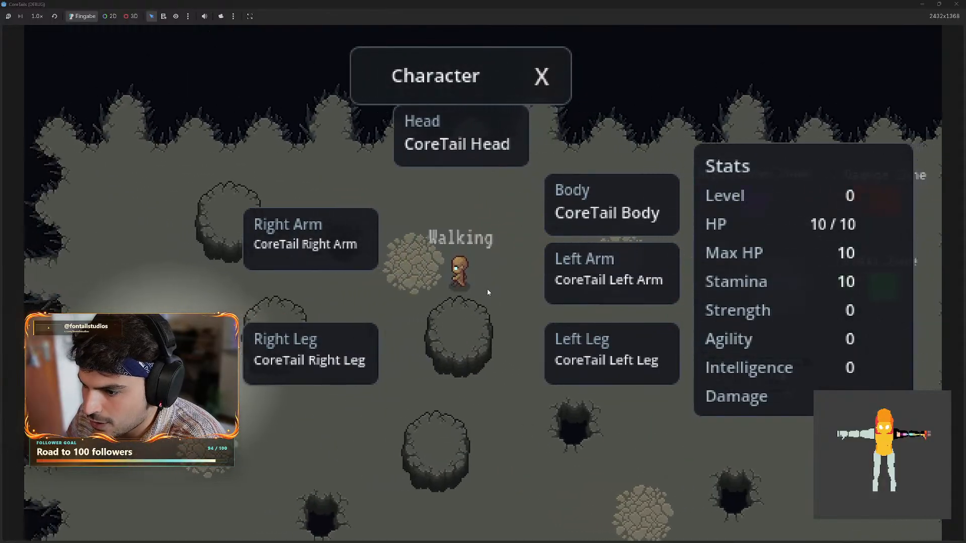
key("a")
key("s")
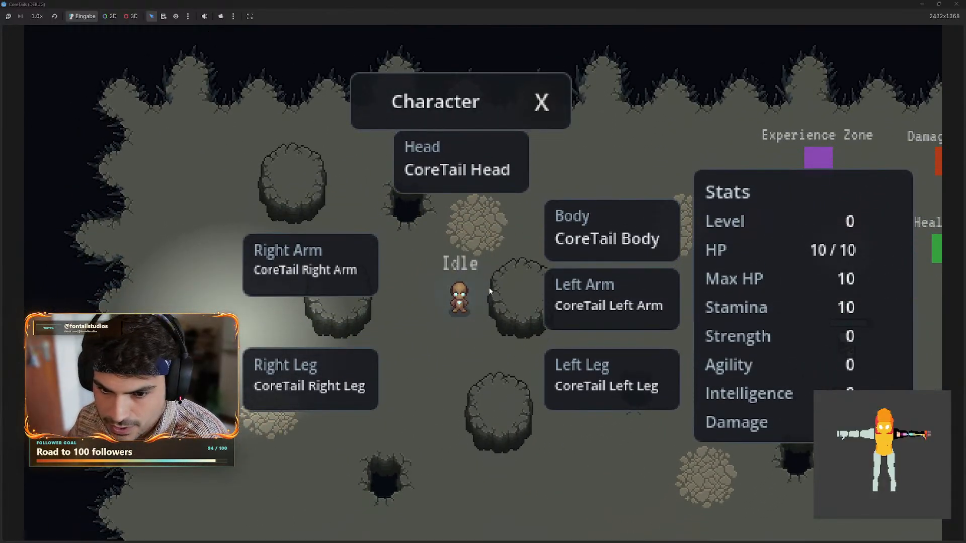
key("s")
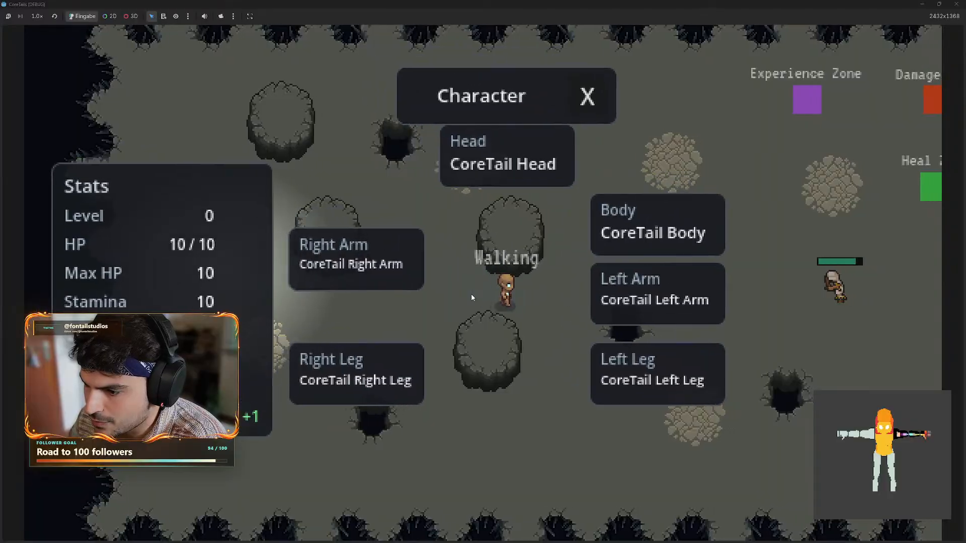
- Run the player back towards the coloured zones and turn it both ways to examine how the overview panels follow
key("d")
key("w")
key("shift")
key("w")
key("a")
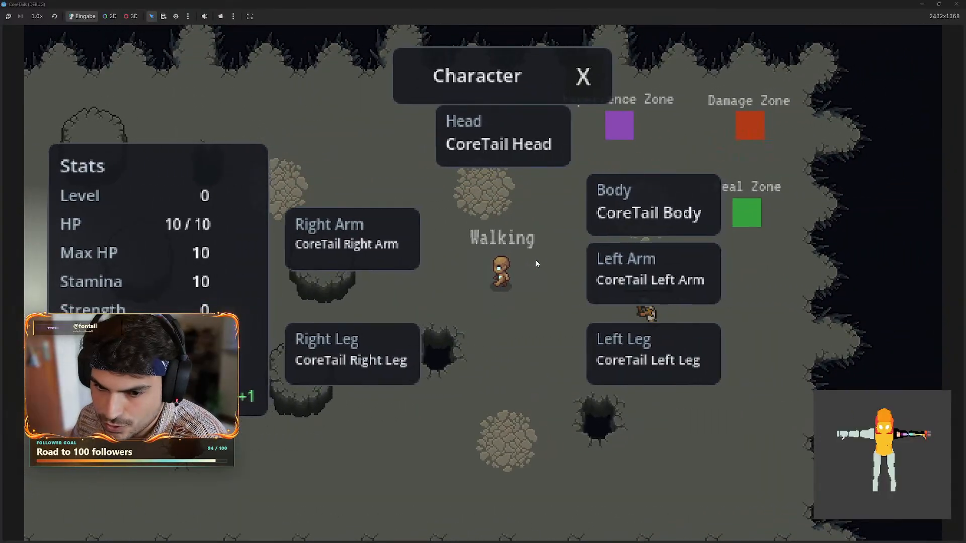
key("a")
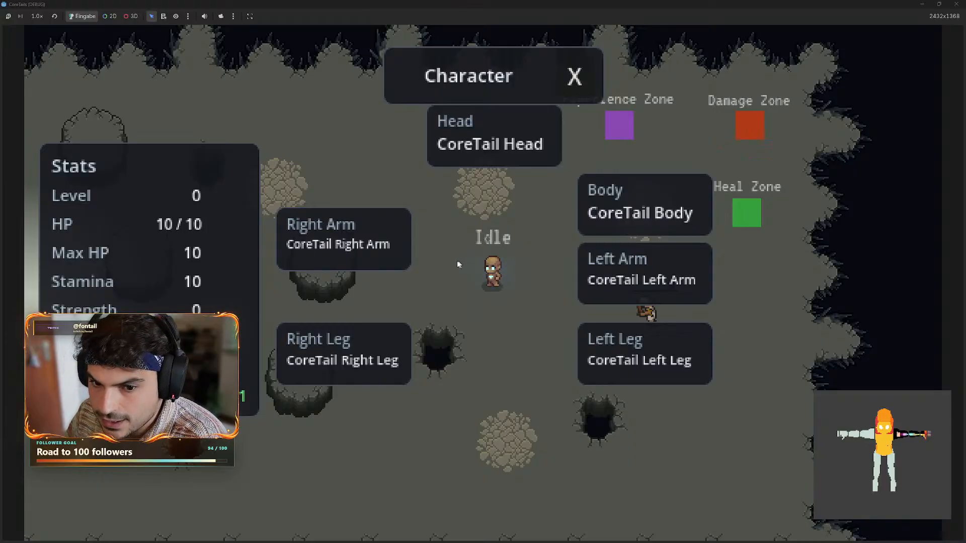
key("d")
key("a")
key("s")
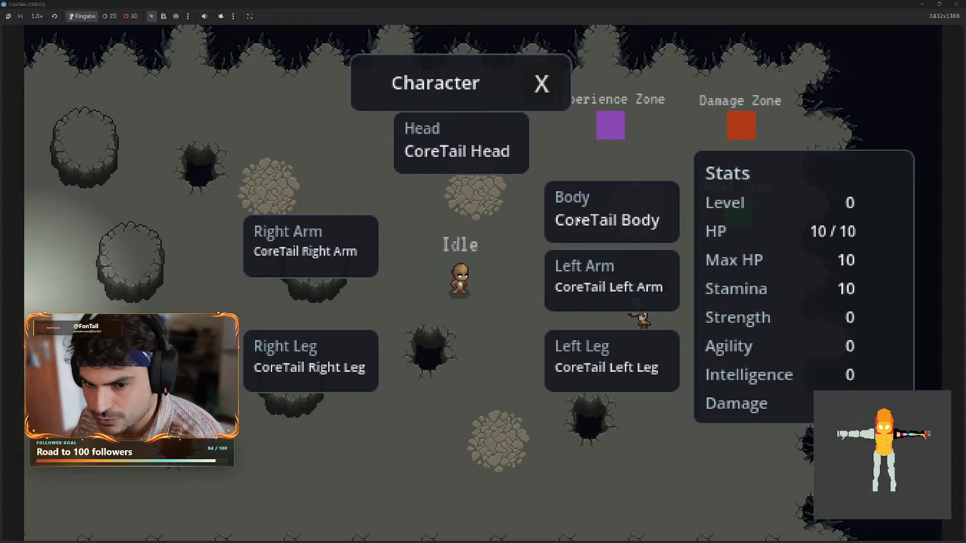
- Close the running game and switch from Godot back to the left arm model in Blender
left_click(957, 4)
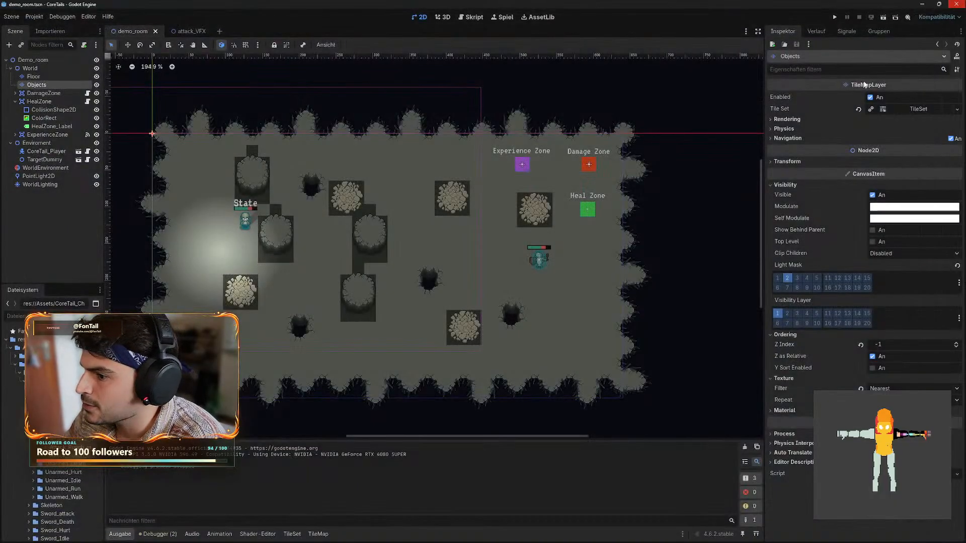
left_click(923, 4)
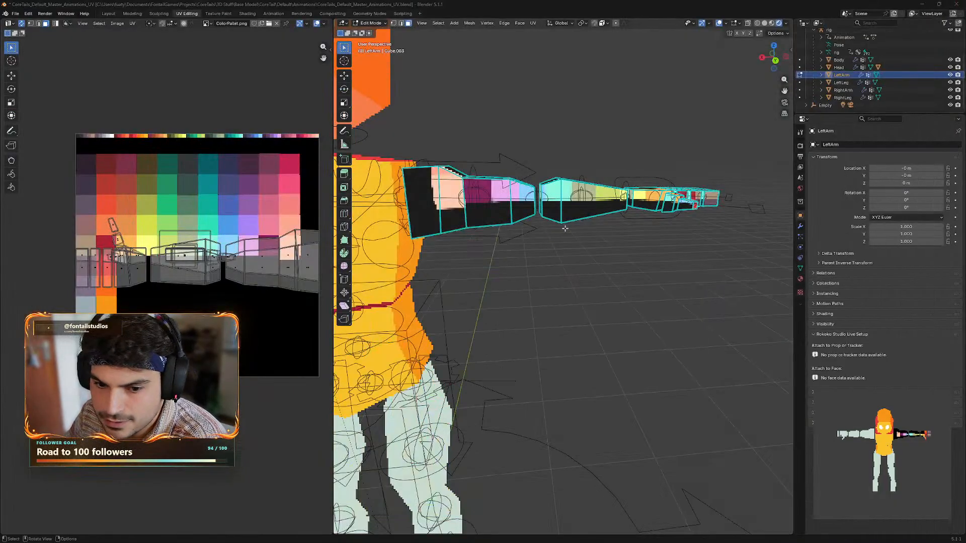
key("ctrl+s")
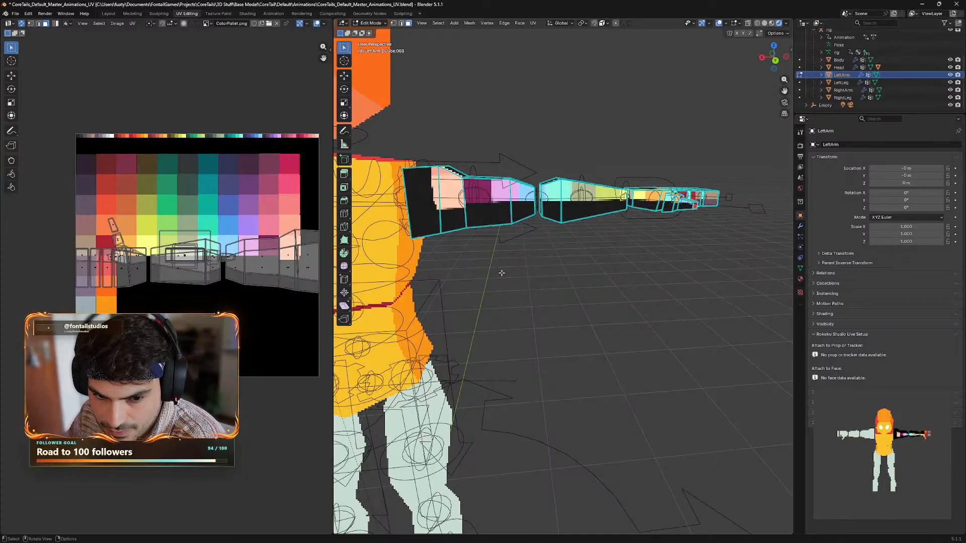
scroll(530, 256, "down", 5)
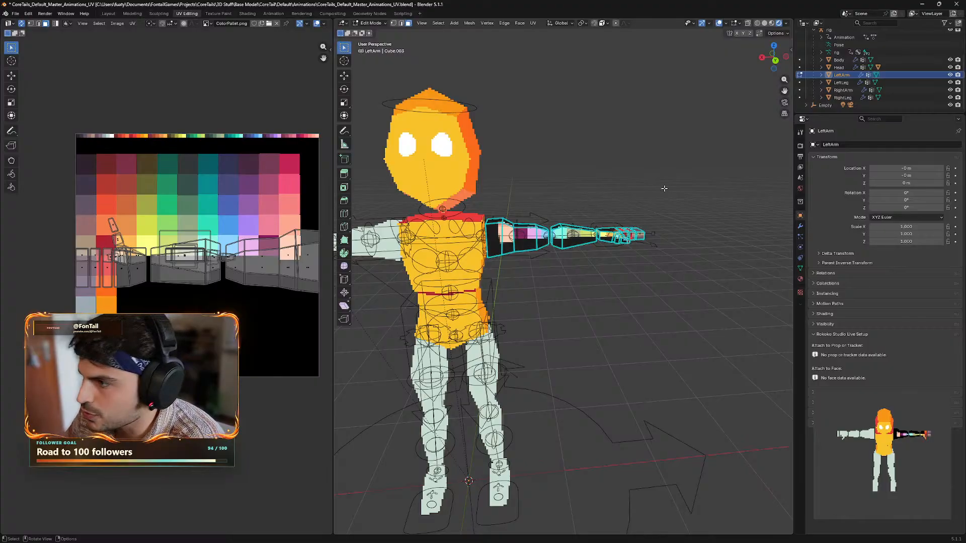
mouse_move(568, 302)
middle_mouse_down()
mouse_move(584, 302)
mouse_move(560, 300)
middle_mouse_up()
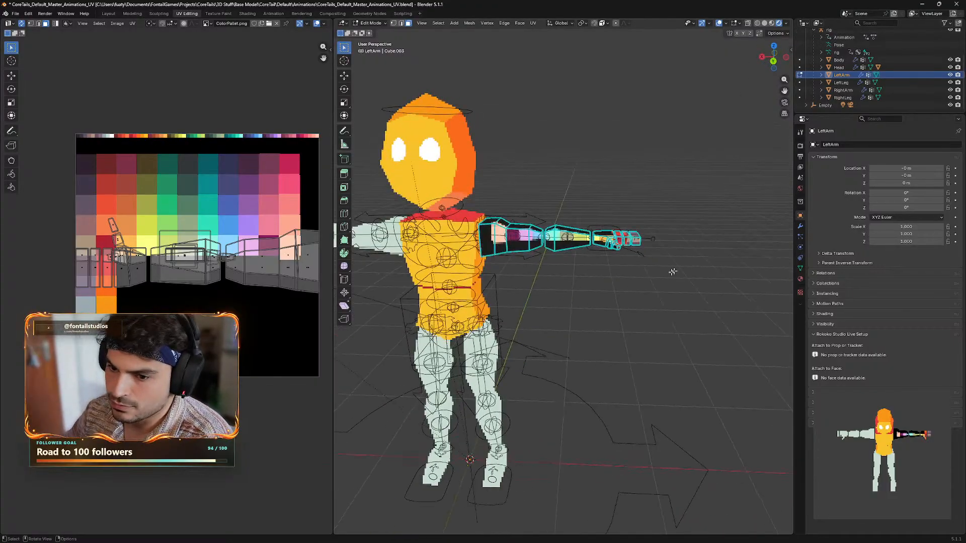
left_click(826, 105)
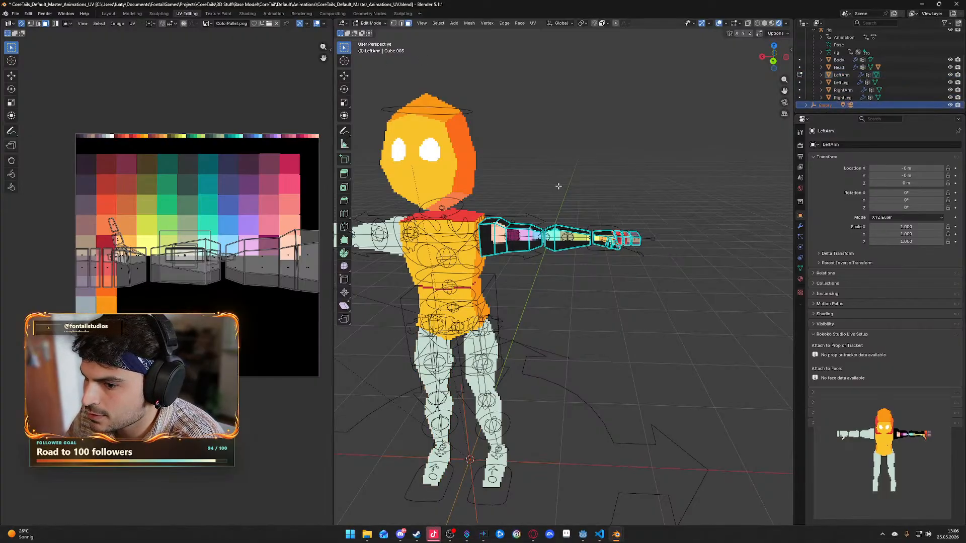
left_click(842, 75)
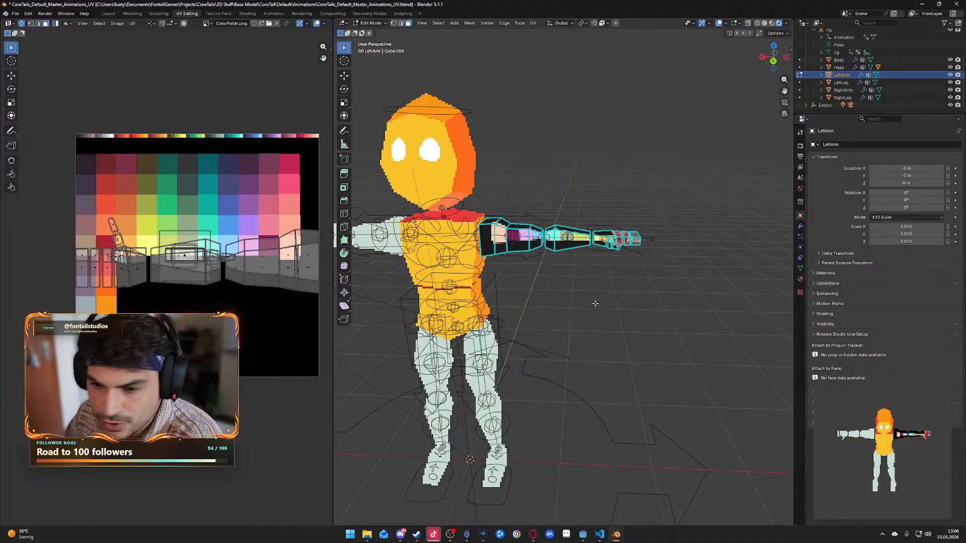
middle_click_drag(558, 283, 592, 305)
scroll(592, 305, "up", 1)
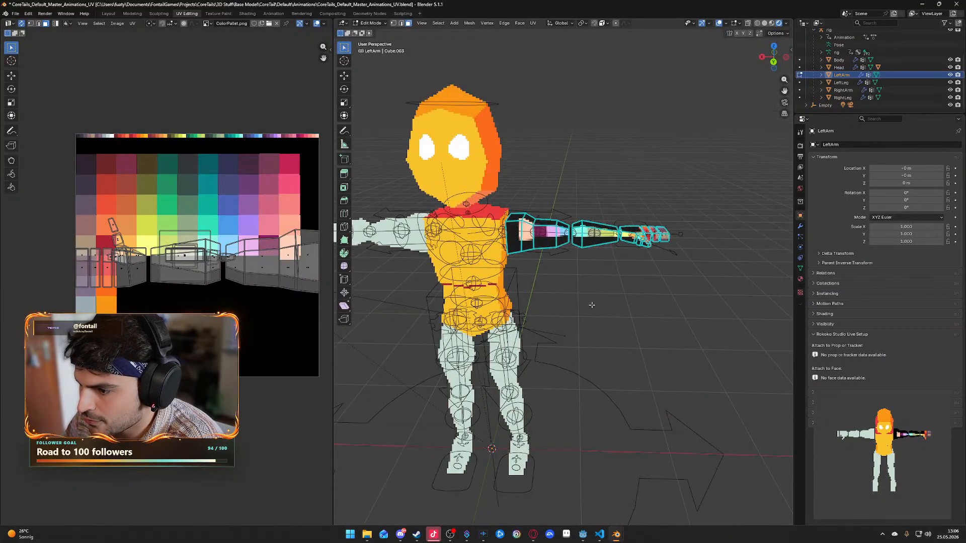
- Select the front faces of the left upper arm, from the shoulder to the elbow
scroll(593, 289, "up", 2)
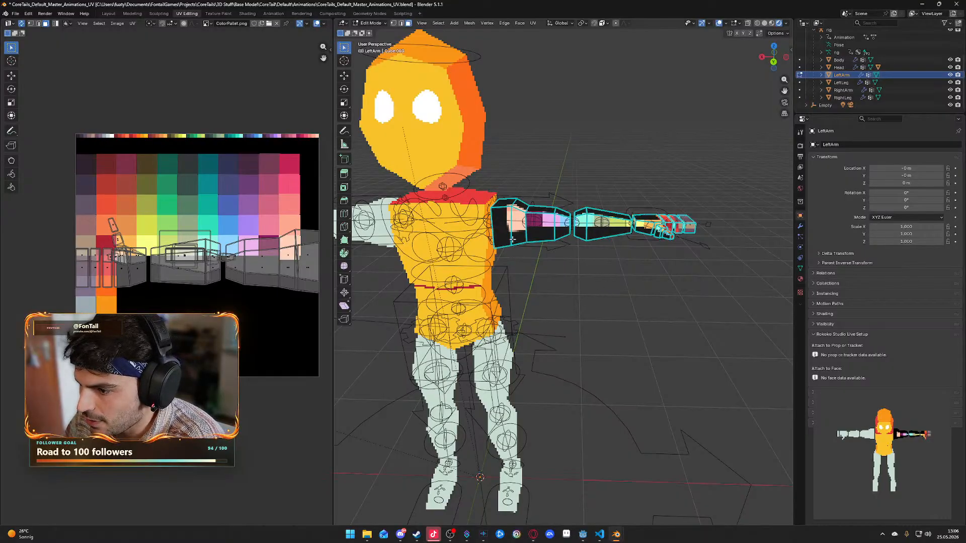
scroll(564, 274, "up", 3)
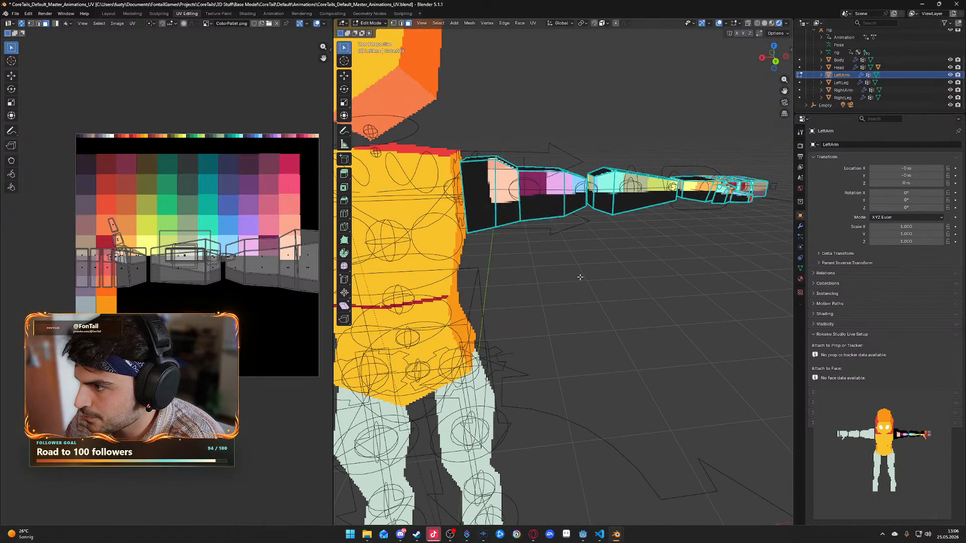
middle_click_drag(582, 273, 531, 254)
key("l")
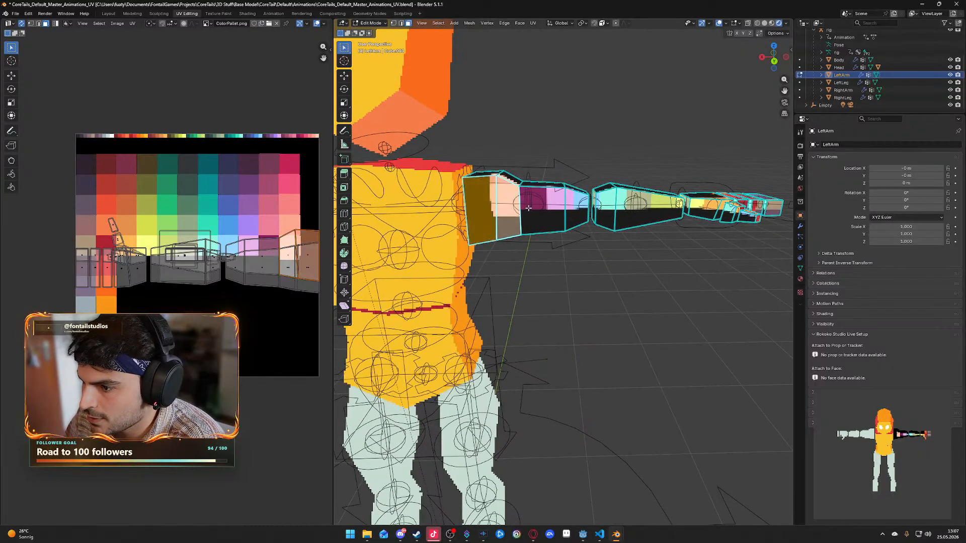
middle_click_drag(604, 293, 583, 295)
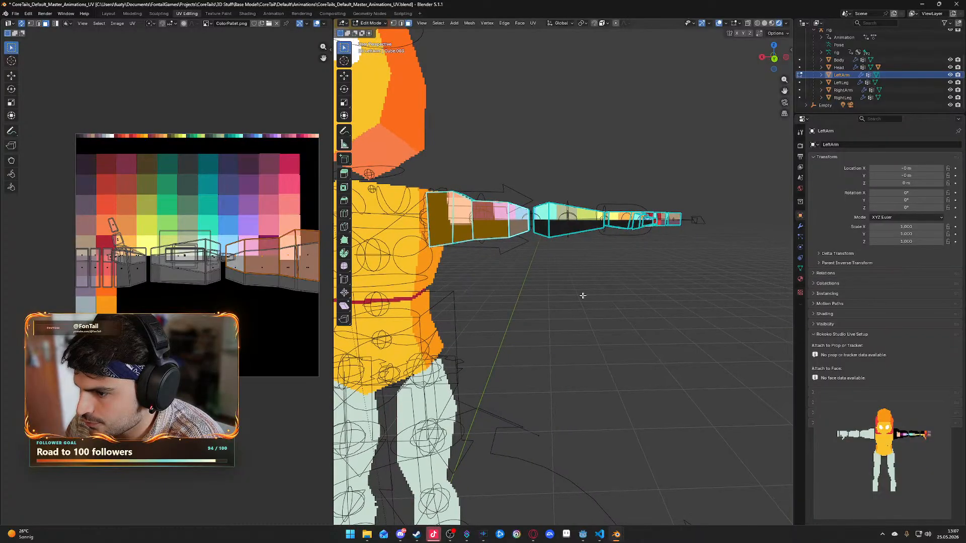
- Add the front faces of the left forearm and the palm to the selection
left_click(543, 220, "shift")
left_click(565, 224, "shift")
middle_click_drag(612, 270, 608, 268)
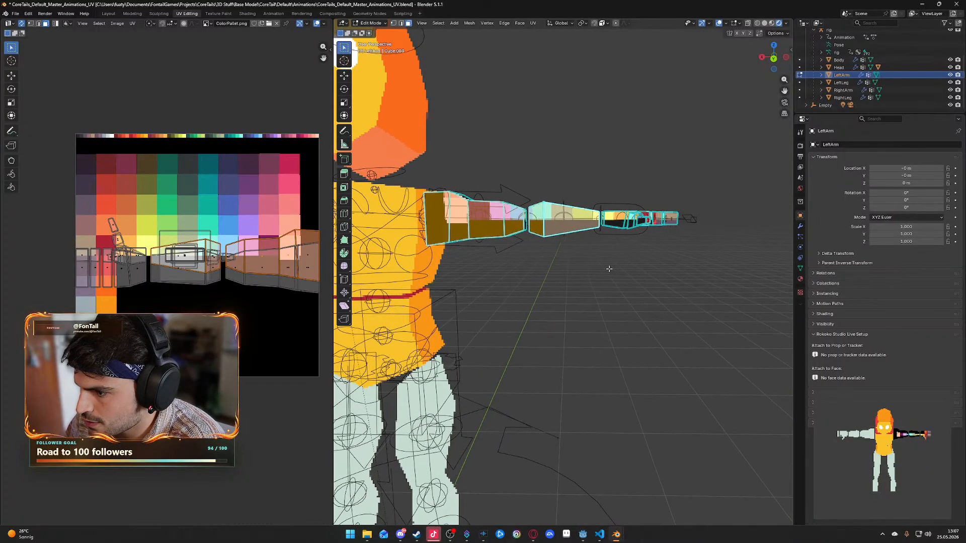
left_click(609, 218, "shift")
left_click(626, 219, "shift")
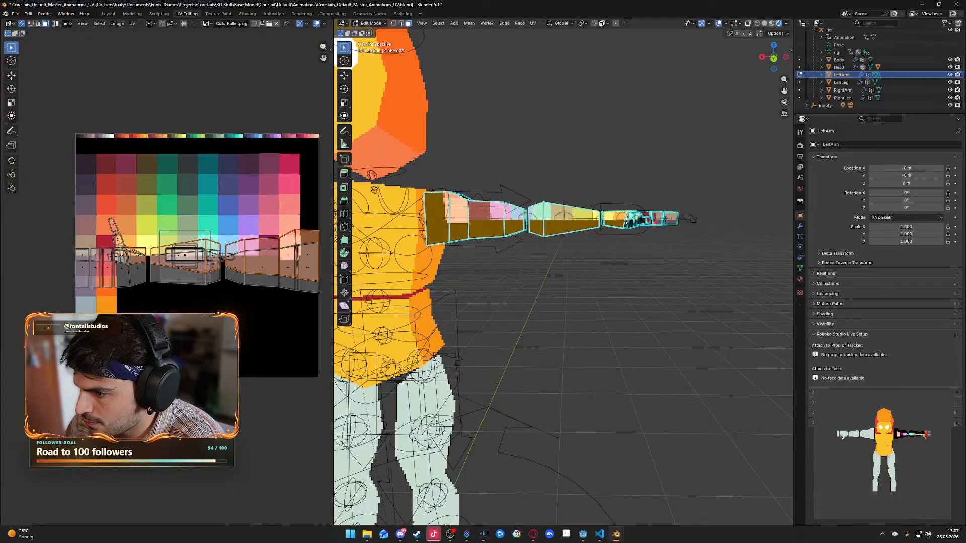
- Add the front faces of the left hand's fingers to the selection and inspect them from several angles
middle_click_drag(628, 252, 554, 321)
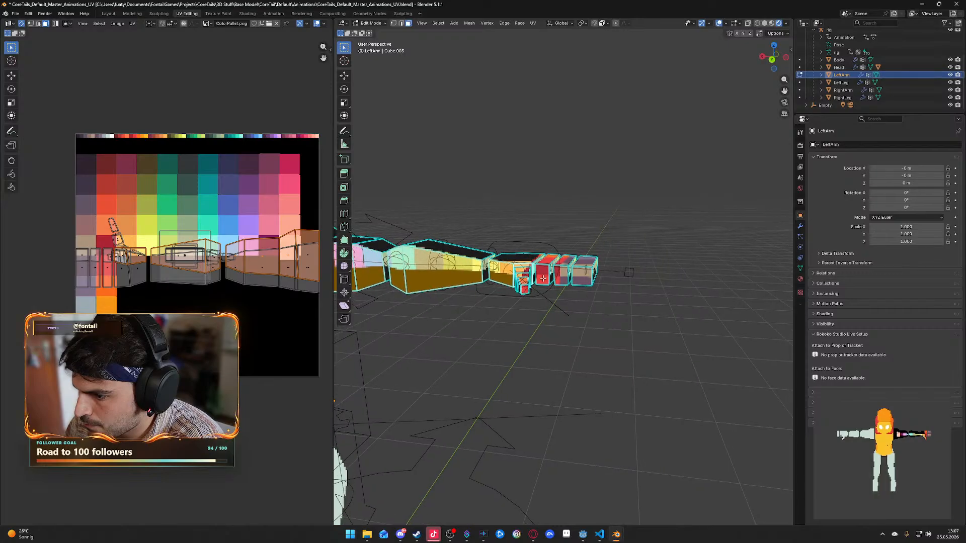
left_click(544, 279, "shift")
left_click(562, 278, "shift")
left_click(586, 278, "shift")
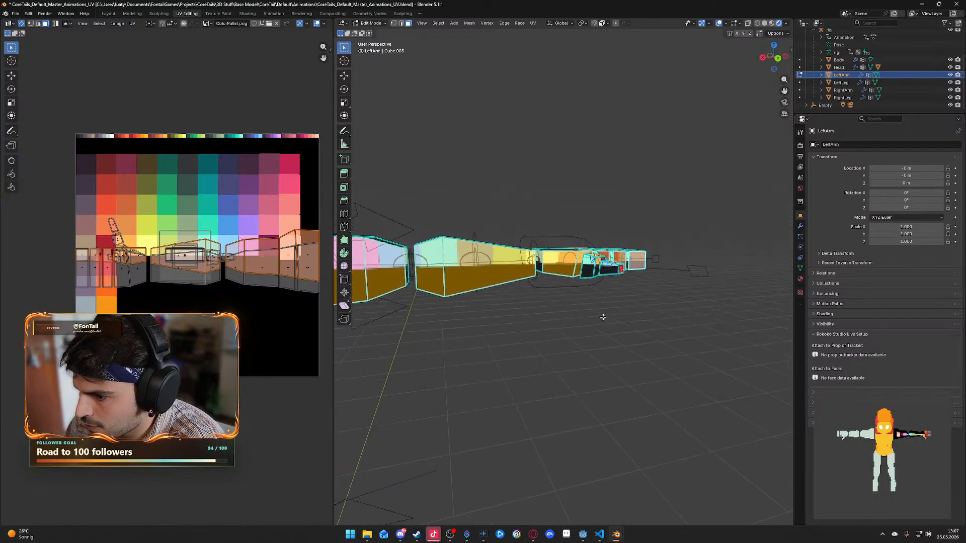
left_click(572, 298, "shift")
left_click(549, 300, "shift")
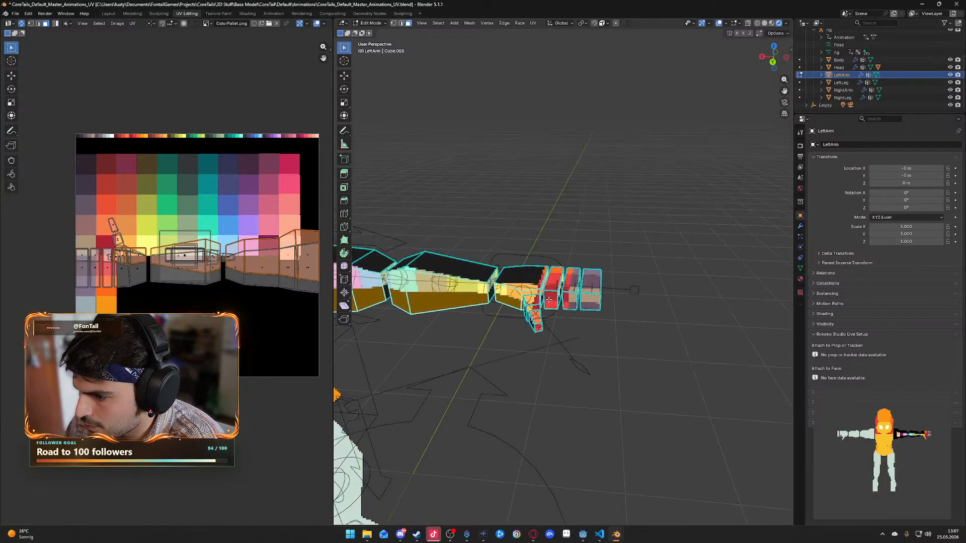
mouse_move(563, 332)
middle_mouse_down()
mouse_move(468, 315)
mouse_move(517, 283)
mouse_move(560, 307)
mouse_move(562, 335)
mouse_move(567, 314)
mouse_move(562, 343)
middle_mouse_up()
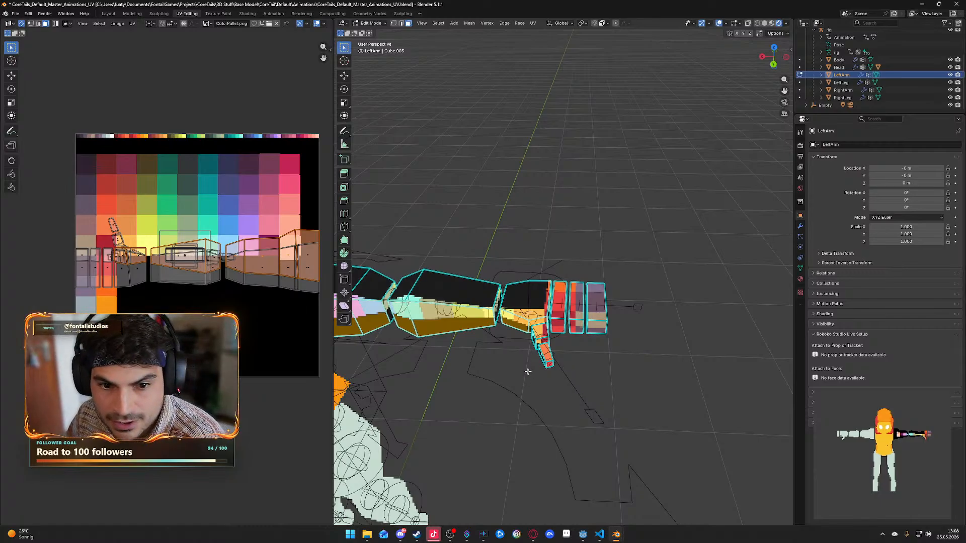
middle_click_drag(579, 387, 601, 356)
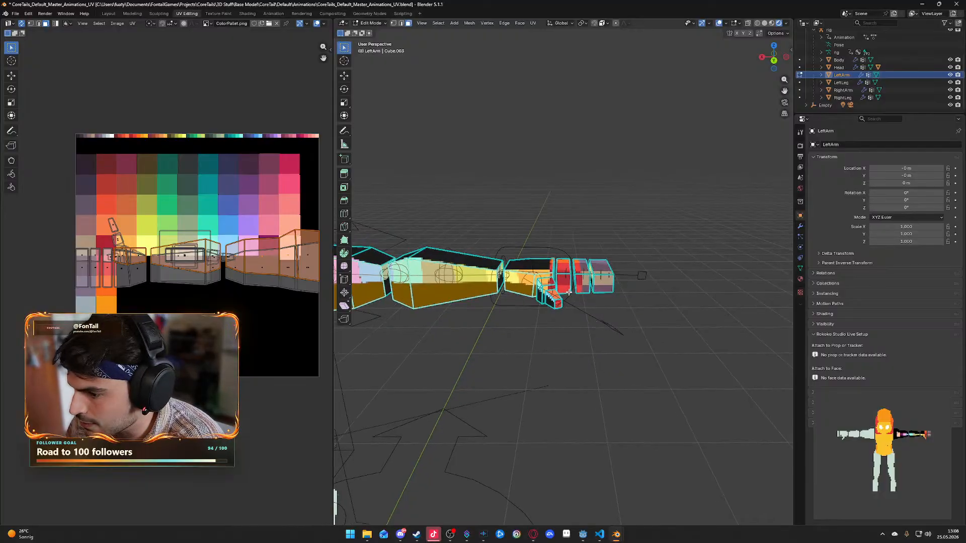
middle_click_drag(581, 329, 557, 314)
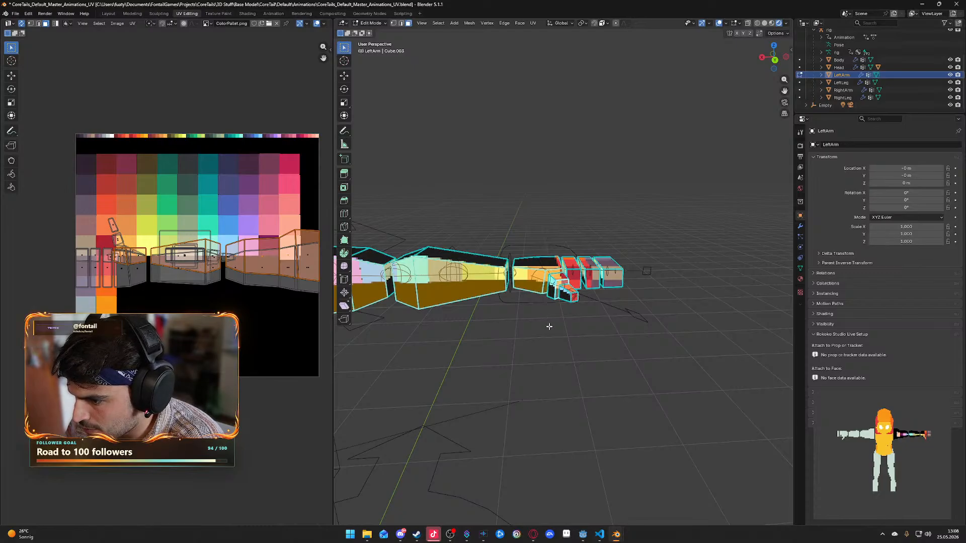
middle_click_drag(549, 327, 602, 325)
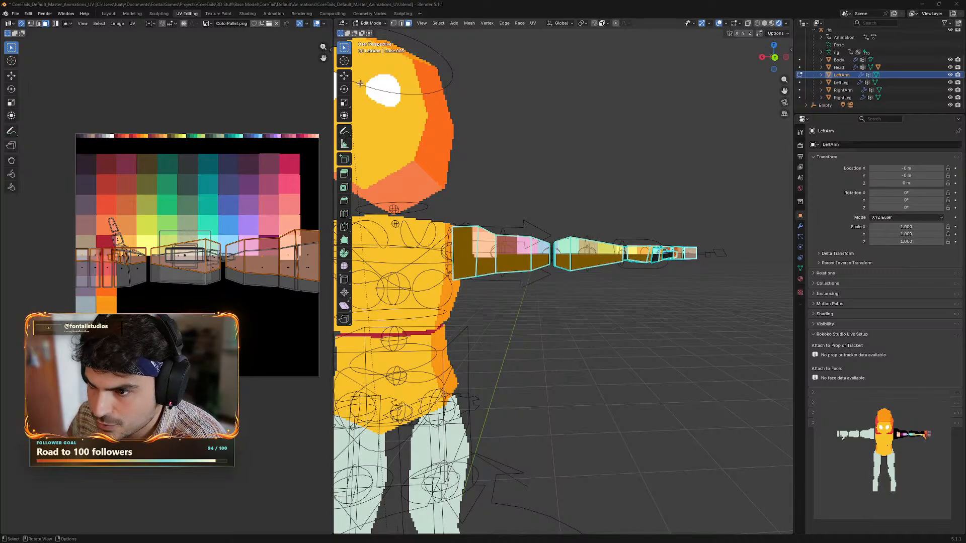
- Undo the accidental clearing of the left arm's front face selection
mouse_move(331, 110)
left_mouse_down()
mouse_move(353, 113)
mouse_move(318, 109)
left_mouse_up()
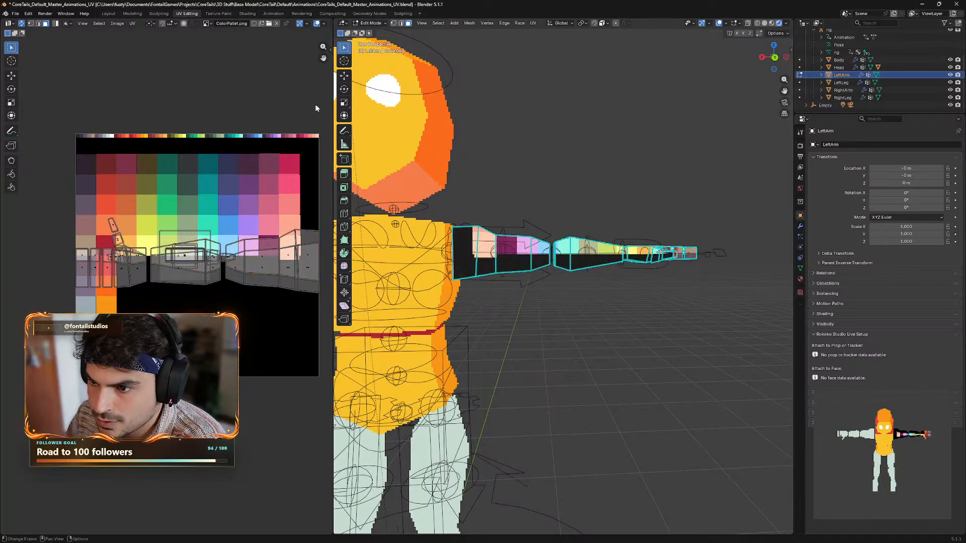
key("ctrl+z")
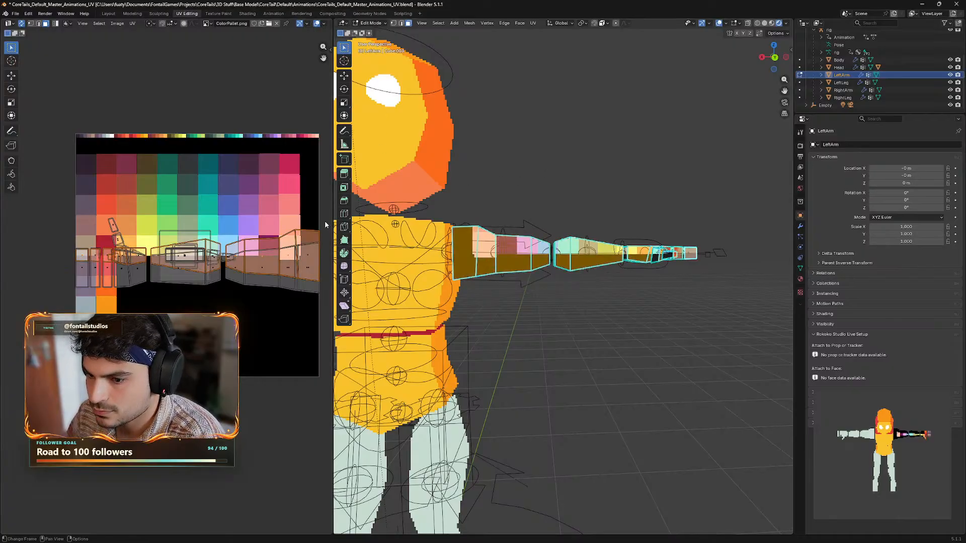
- Widen the UV editor so the whole colour palette has more room beside the 3D view
left_click_drag(334, 166, 552, 169)
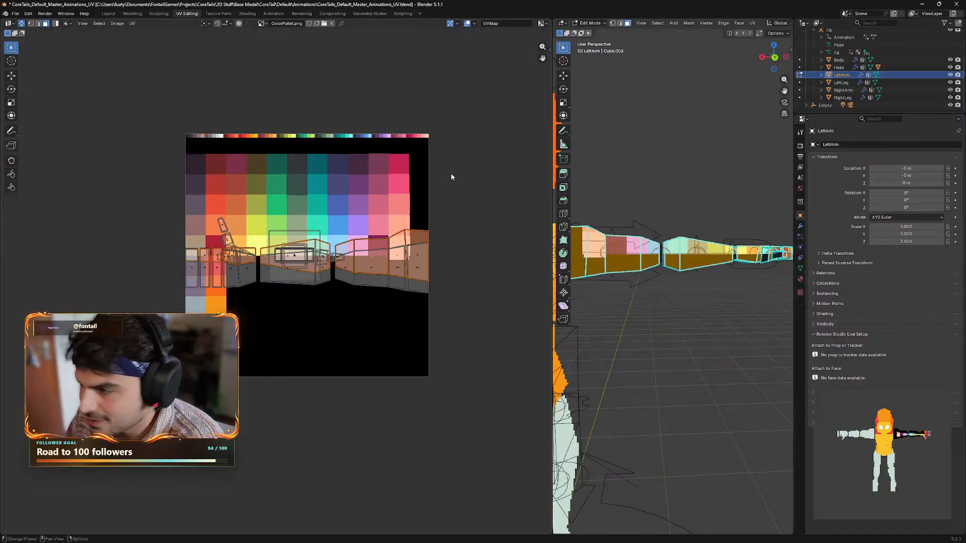
key("s")
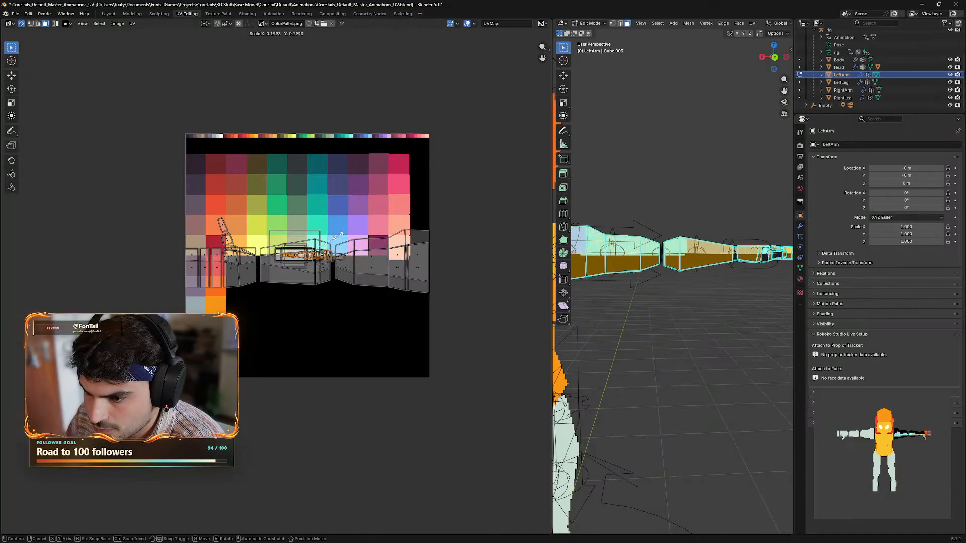
key("g")
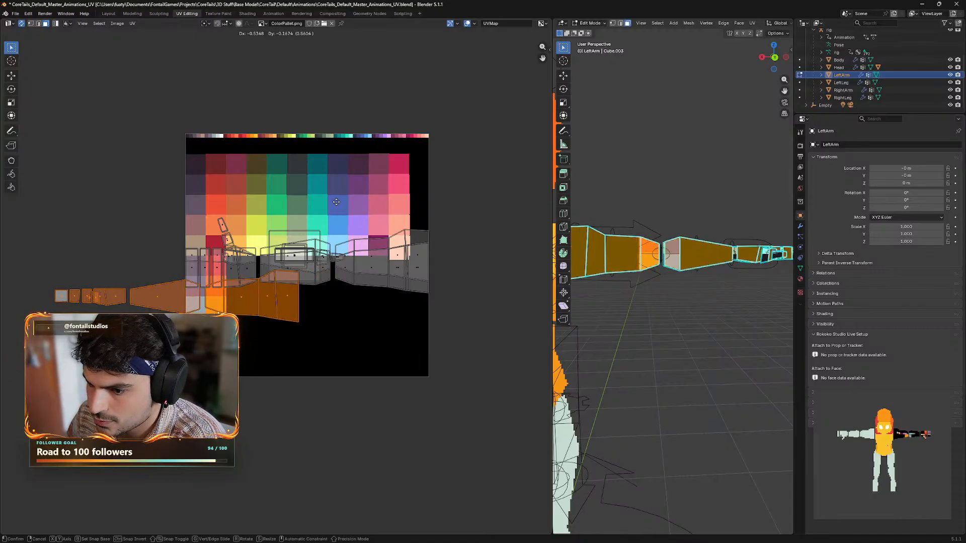
right_click(357, 236)
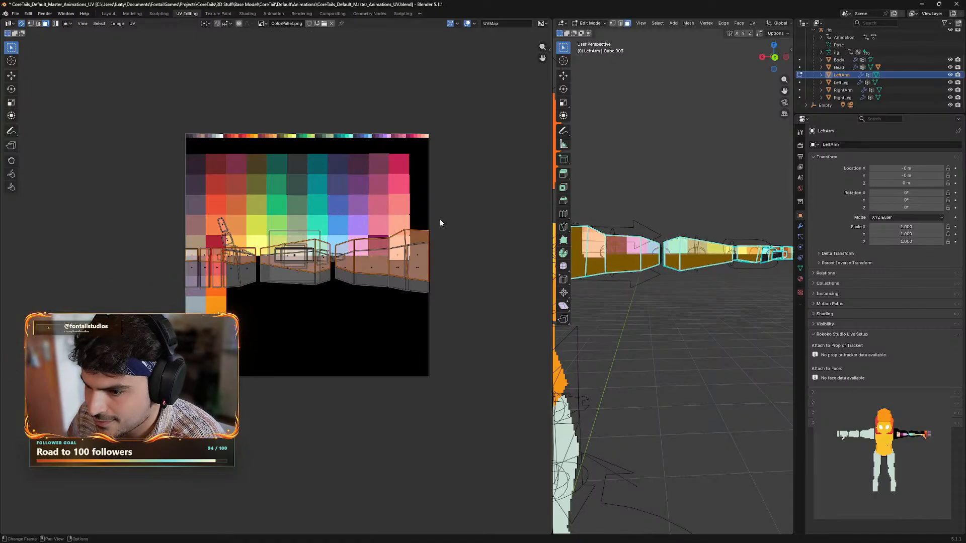
- Shrink the left arm's front-face UVs, move them close to the palette's yellow swatch, and shrink them further to about swatch width
key("s")
left_click(332, 249)
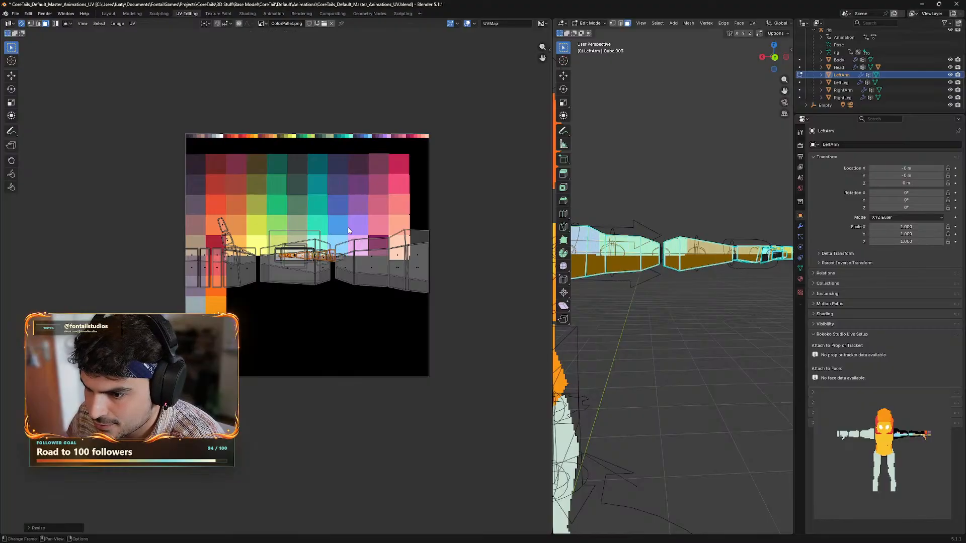
key("g")
left_click(273, 298)
key("s")
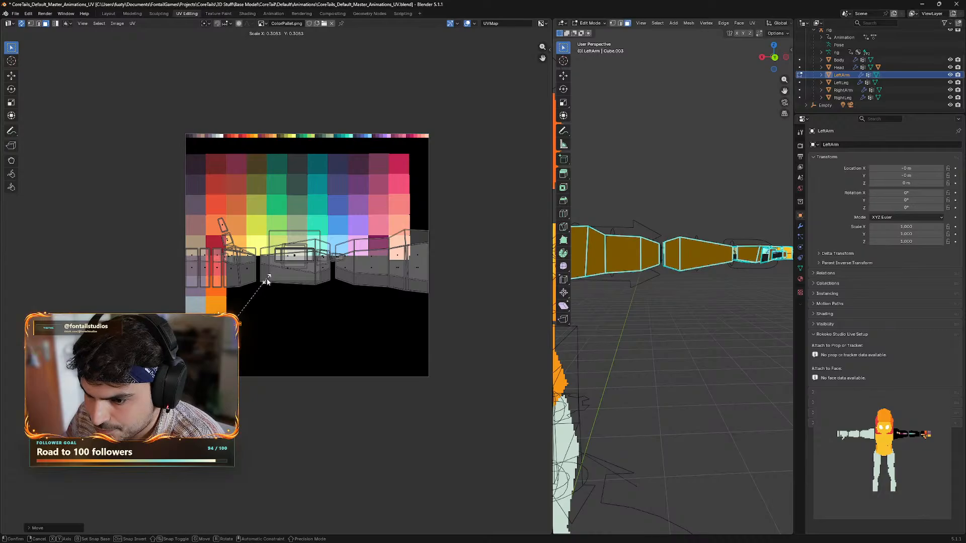
left_click(265, 276)
- Place the shrunken front-face UVs of the left arm fully inside the golden yellow swatch beside the pale green one
scroll(247, 342, "up", 1)
scroll(239, 370, "up", 5)
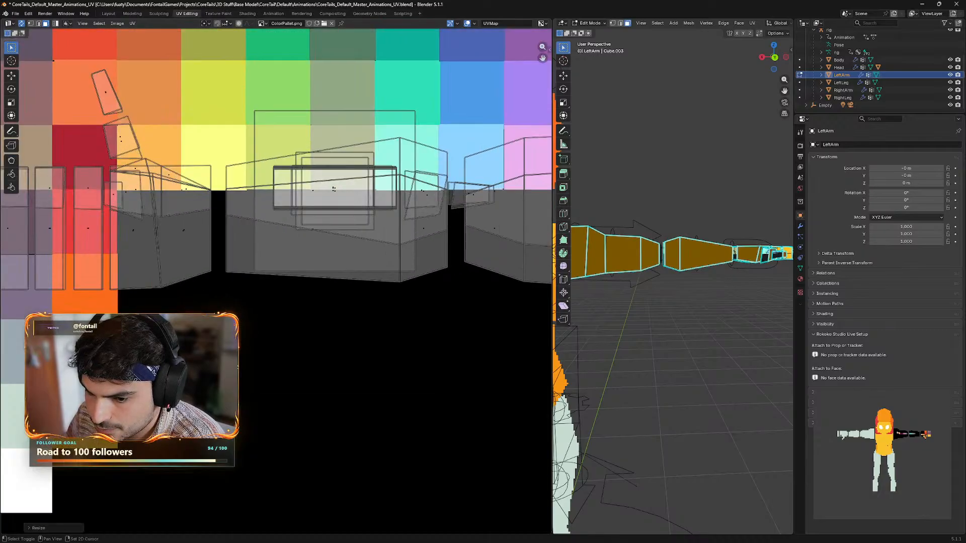
middle_click_drag(240, 371, 516, 282)
key("g")
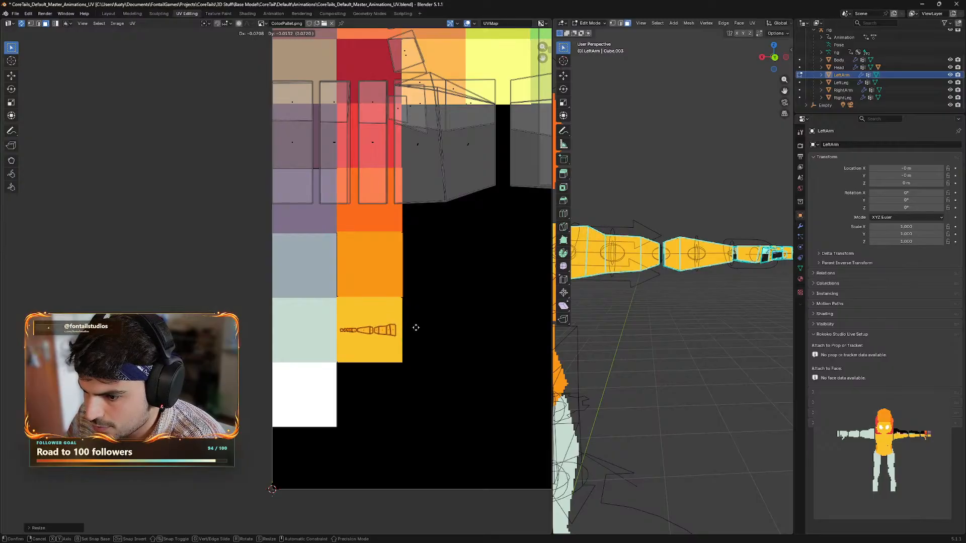
left_click(415, 328)
scroll(348, 349, "up", 3)
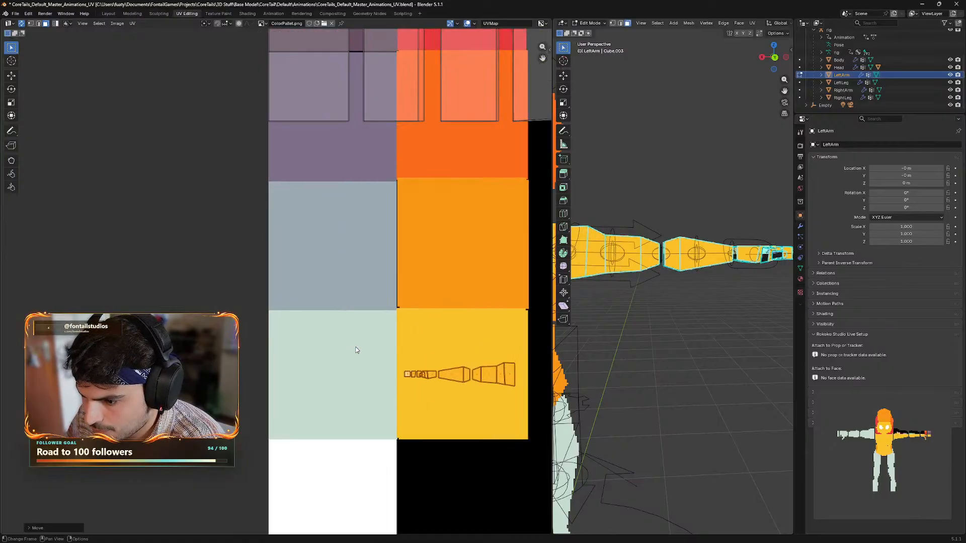
scroll(402, 356, "down", 3)
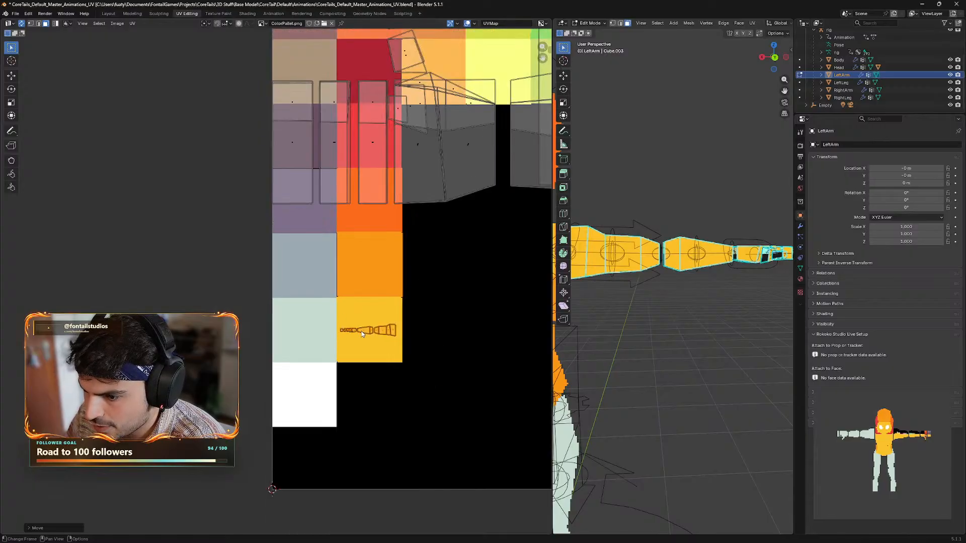
middle_click_drag(444, 266, 425, 280)
scroll(409, 312, "down", 1)
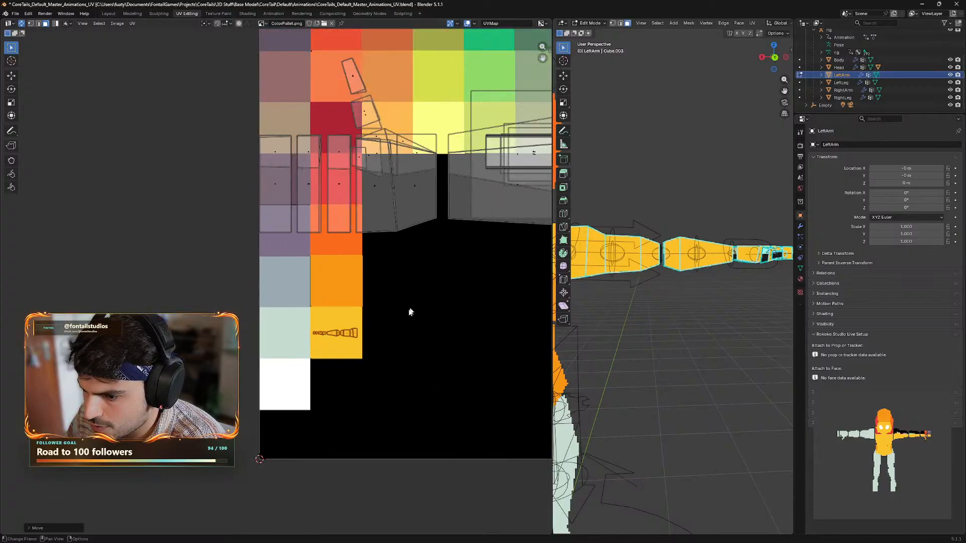
scroll(436, 275, "down", 1)
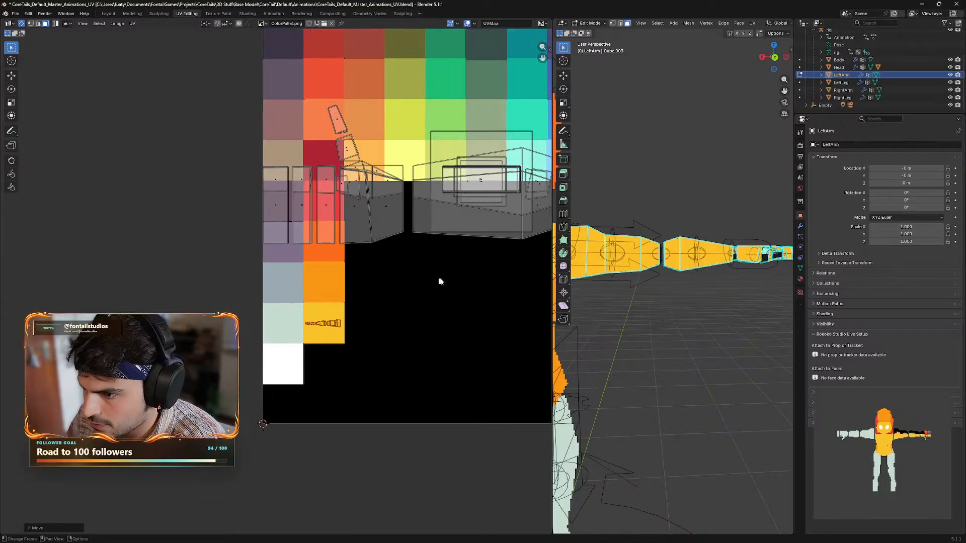
- Select the top faces of the left upper arm and forearm, from the shoulder to the wrist
middle_click_drag(664, 313, 710, 352)
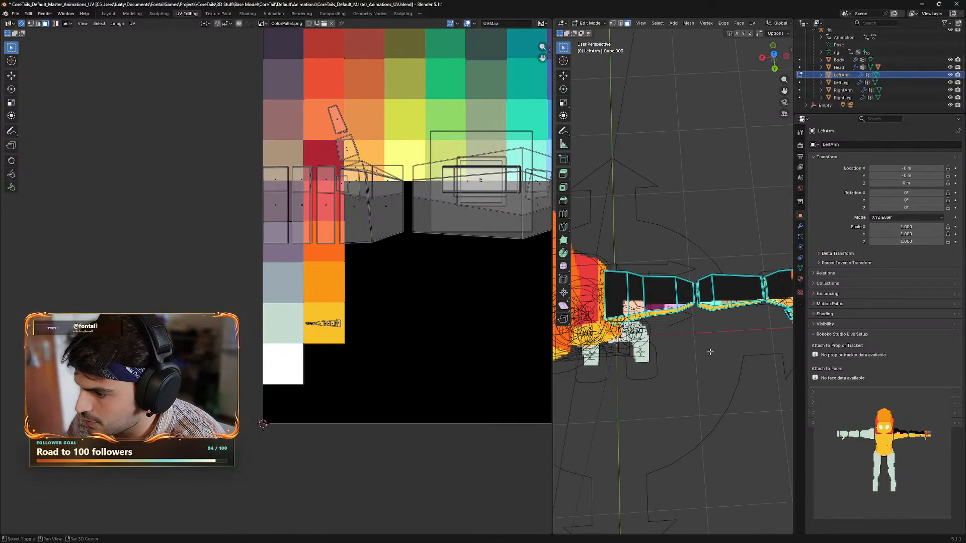
left_click(618, 293)
left_click(636, 291, "shift")
left_click(660, 291, "shift")
left_click(685, 291, "shift")
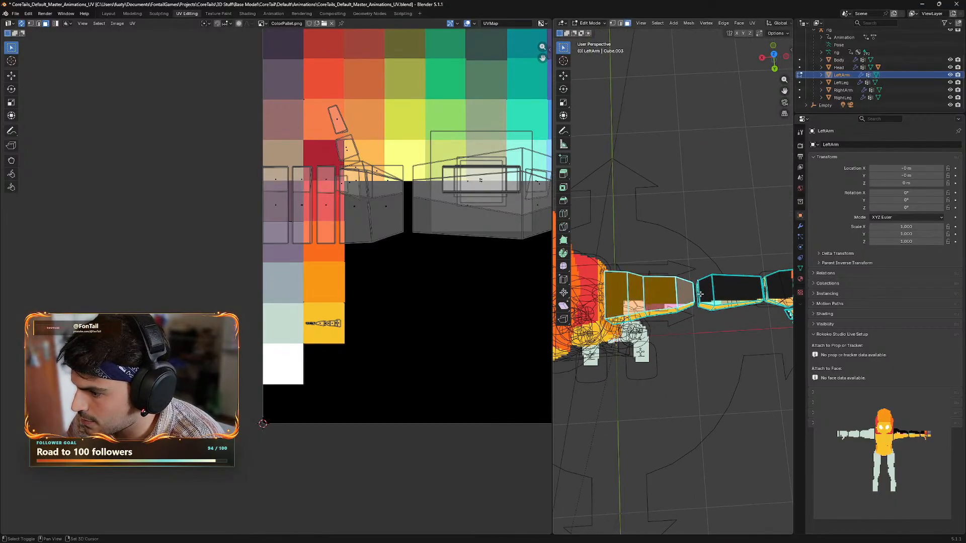
left_click(706, 293, "shift")
left_click(719, 291, "shift")
middle_click_drag(719, 290, 649, 347)
- Add the top faces of the left palm, finger segments and thumb to the selection
left_click(693, 294, "shift")
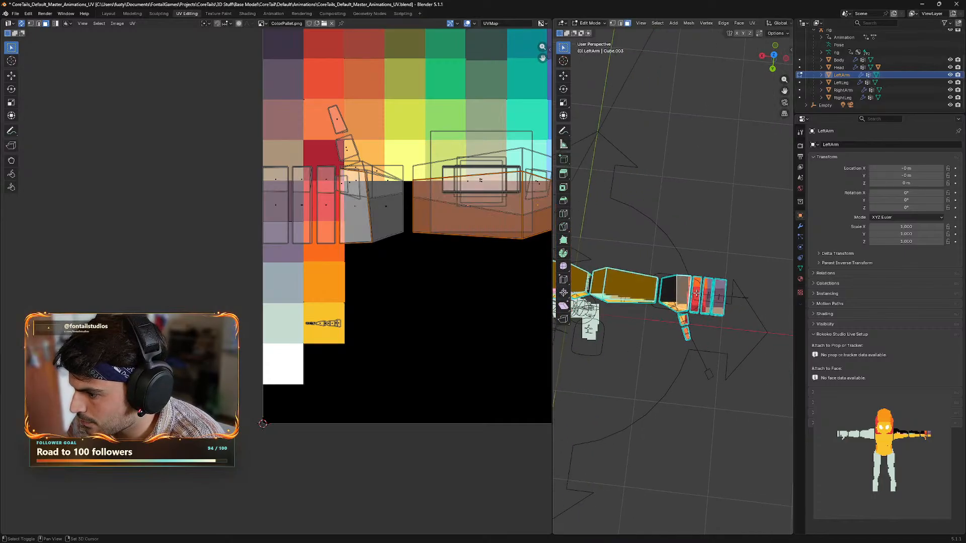
scroll(677, 348, "up", 4)
left_click(681, 321, "shift")
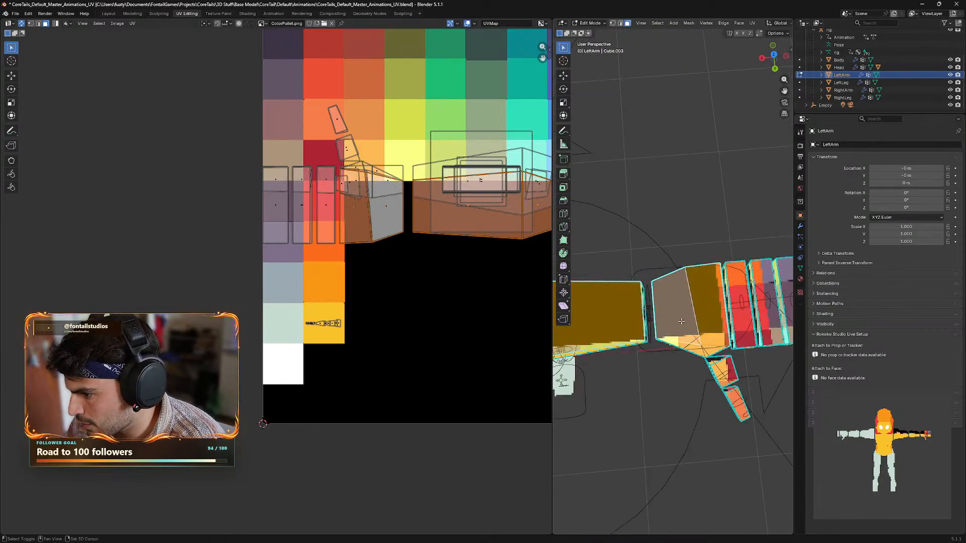
left_click(747, 300, "shift")
left_click(765, 310, "shift")
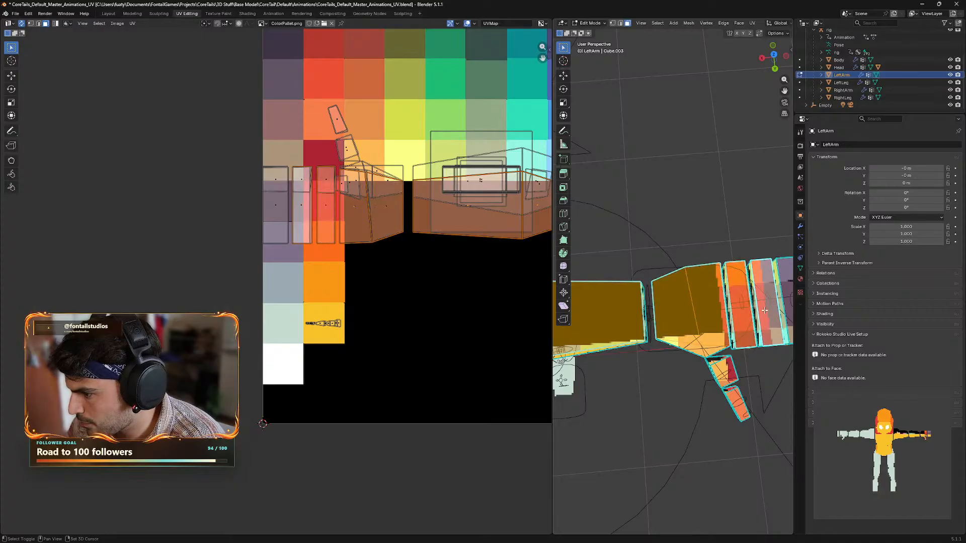
middle_click_drag(760, 394, 745, 358)
left_click(643, 355, "shift")
left_click(660, 394, "shift")
scroll(681, 380, "down", 2)
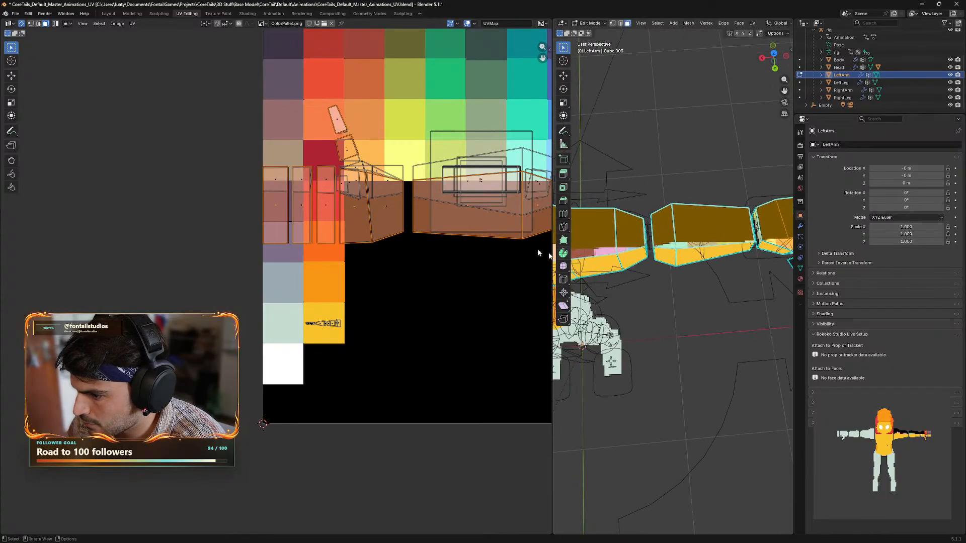
- Try to shrink the selected top-face UVs and move them off the palette colours, and undo the scaling
key("s")
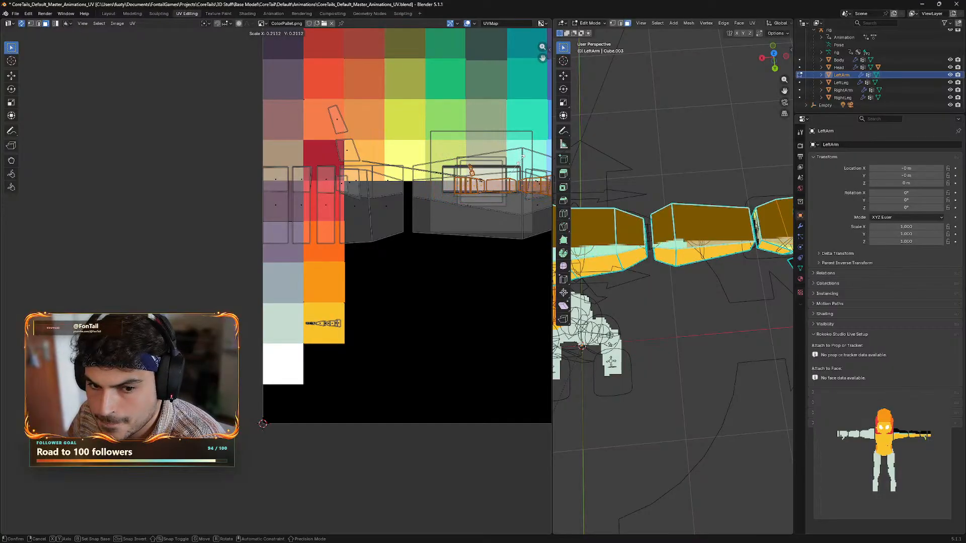
left_click(521, 160)
key("g")
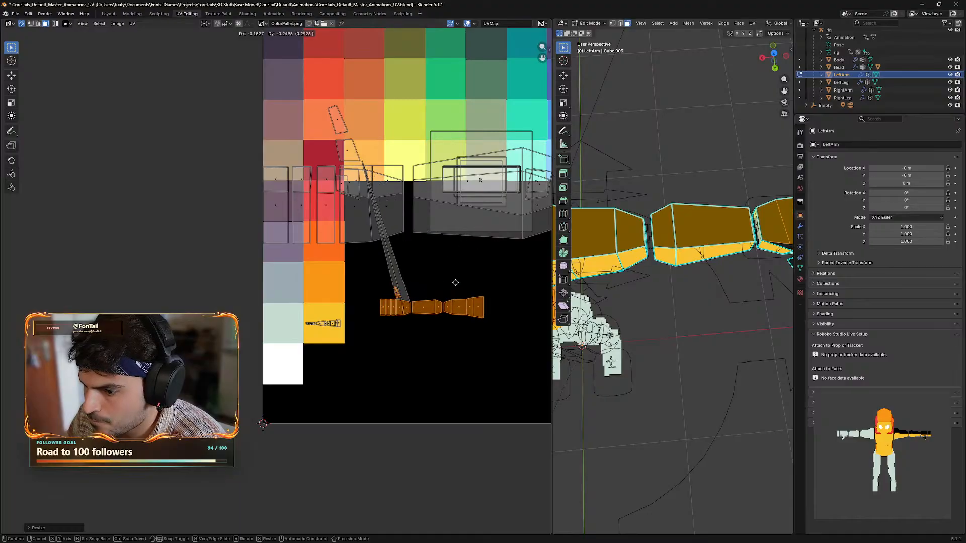
key("Escape")
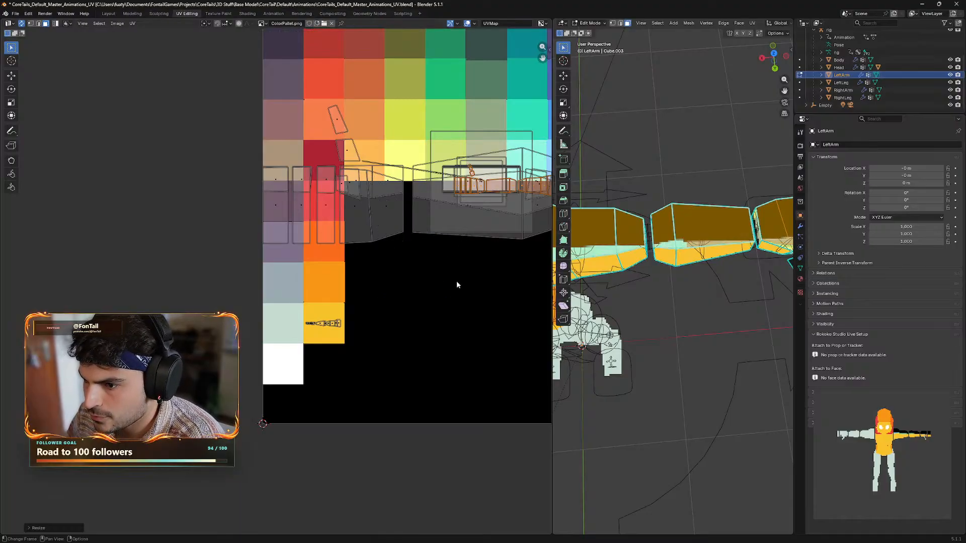
key("ctrl+z")
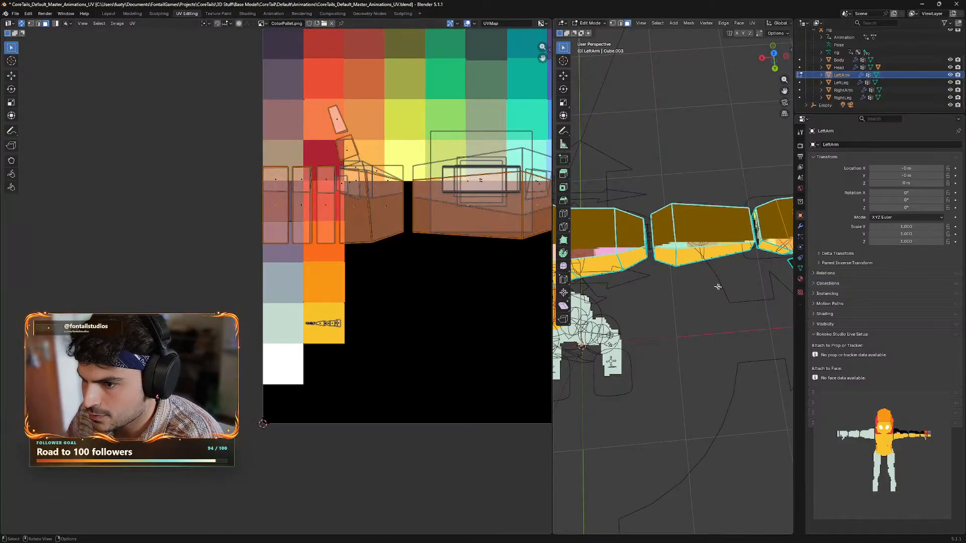
- Clear the selection and reselect only the top faces of the left upper arm and forearm
middle_click_drag(747, 300, 744, 291)
left_click(740, 314)
middle_click_drag(710, 356, 609, 345)
left_click(595, 267)
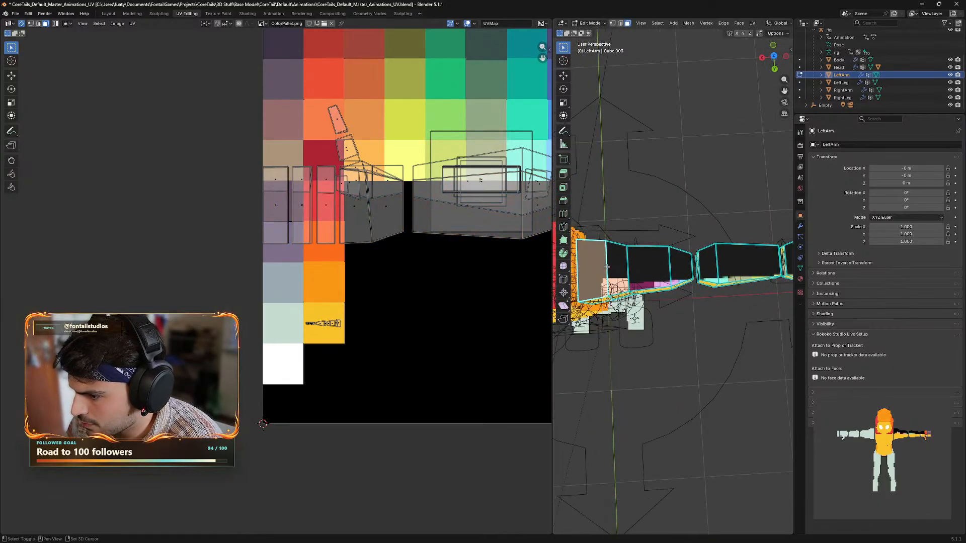
left_click(617, 260, "shift")
left_click(649, 262, "shift")
left_click(680, 264, "shift")
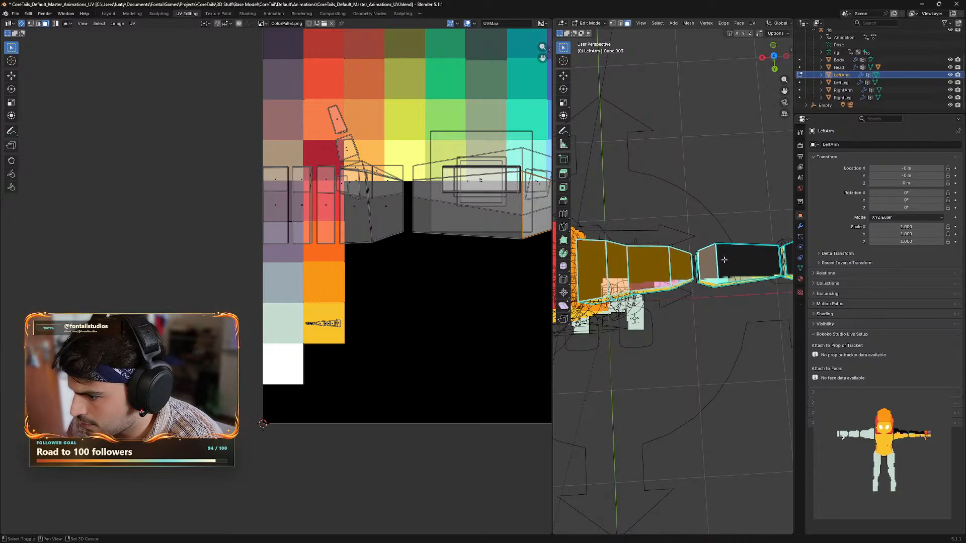
left_click(725, 260, "shift")
middle_click_drag(725, 261, 632, 330)
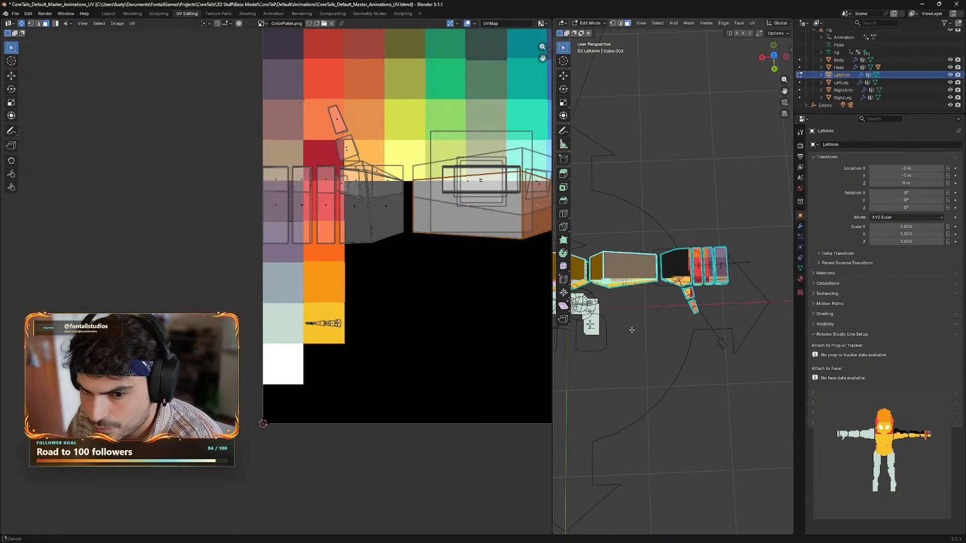
- Add the top faces of the left palm and the three finger segments to the selection, leaving out the thumb
left_click(676, 272, "shift")
left_click(682, 263, "shift")
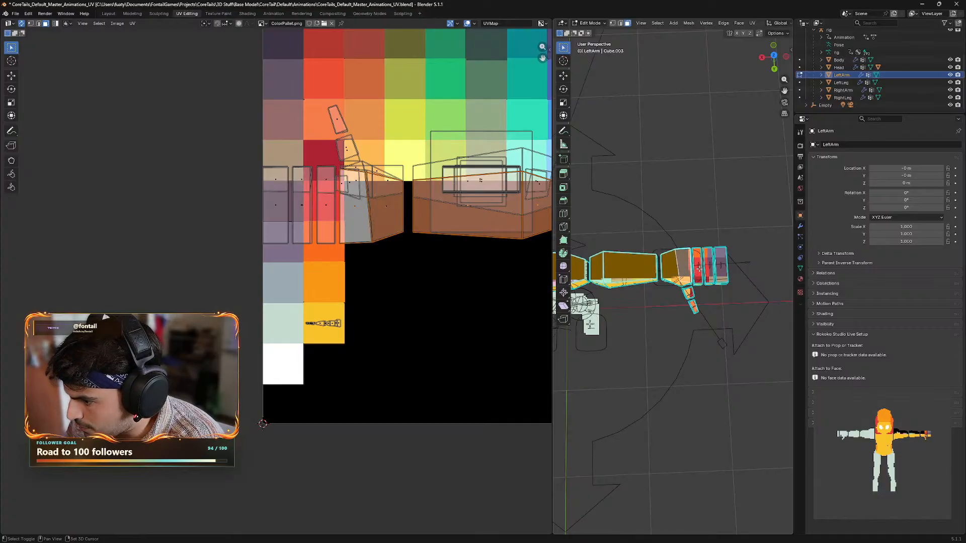
left_click(699, 268, "shift")
left_click(708, 271, "shift")
left_click(716, 274, "shift")
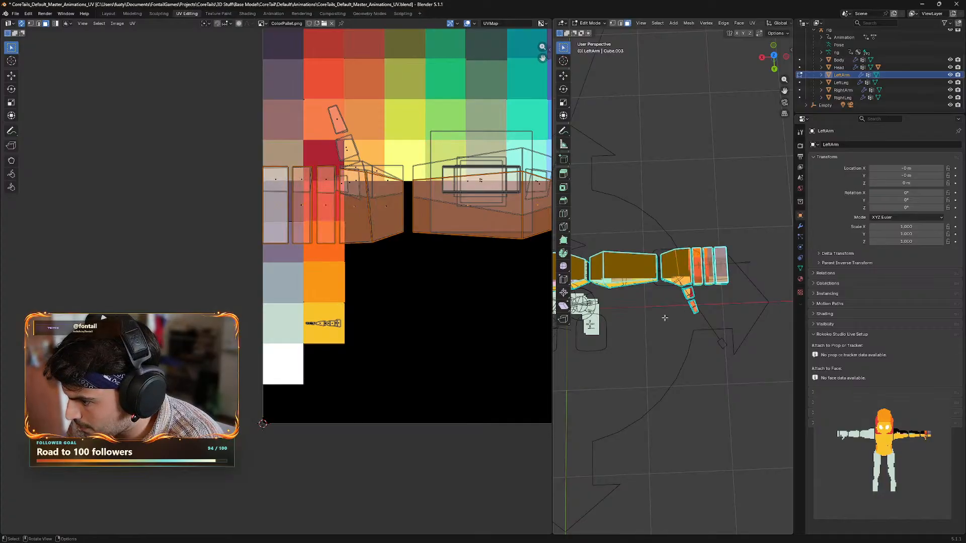
middle_click_drag(641, 330, 700, 312, "shift")
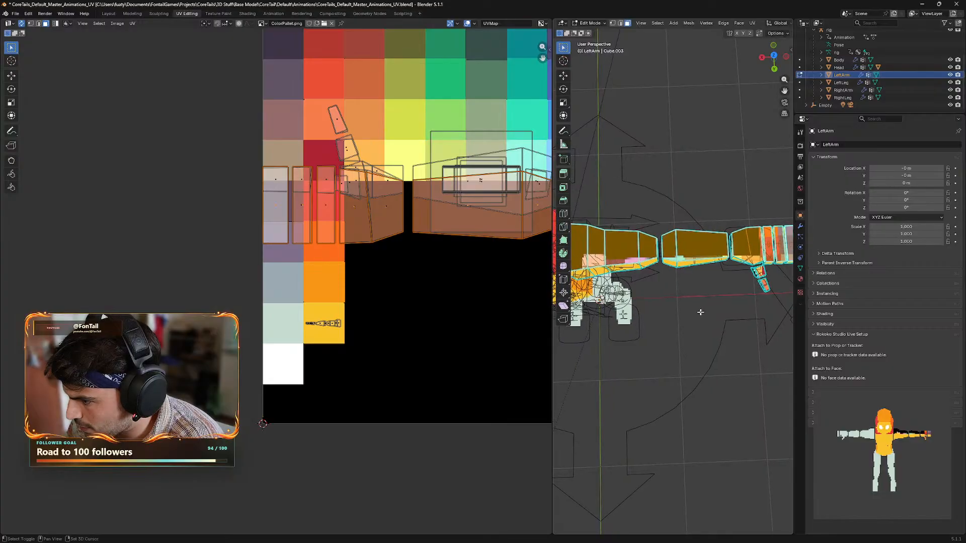
key("g")
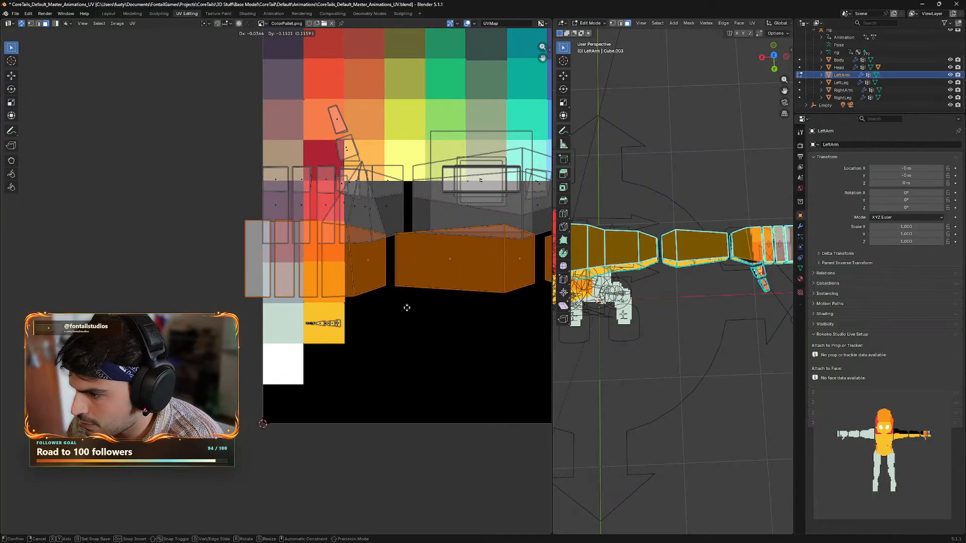
right_click(410, 283)
- Add the small slanted palm face at the base of the left thumb to the selection
middle_click_drag(733, 312, 658, 294)
scroll(729, 303, "up", 3)
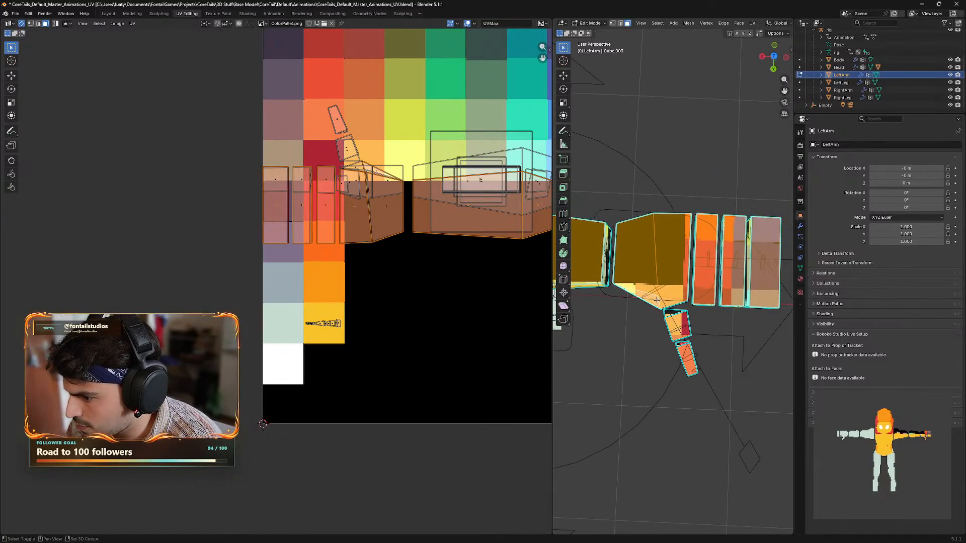
key("g")
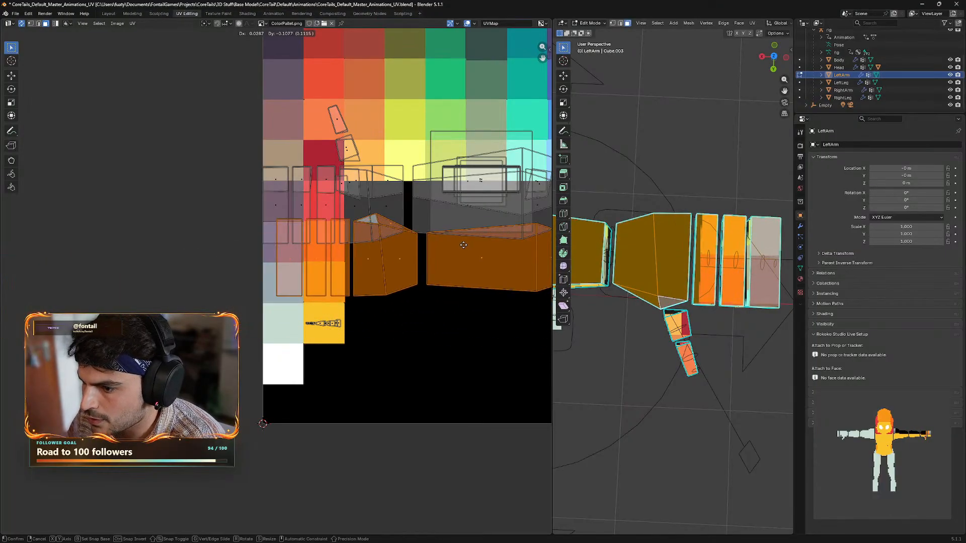
key("Escape")
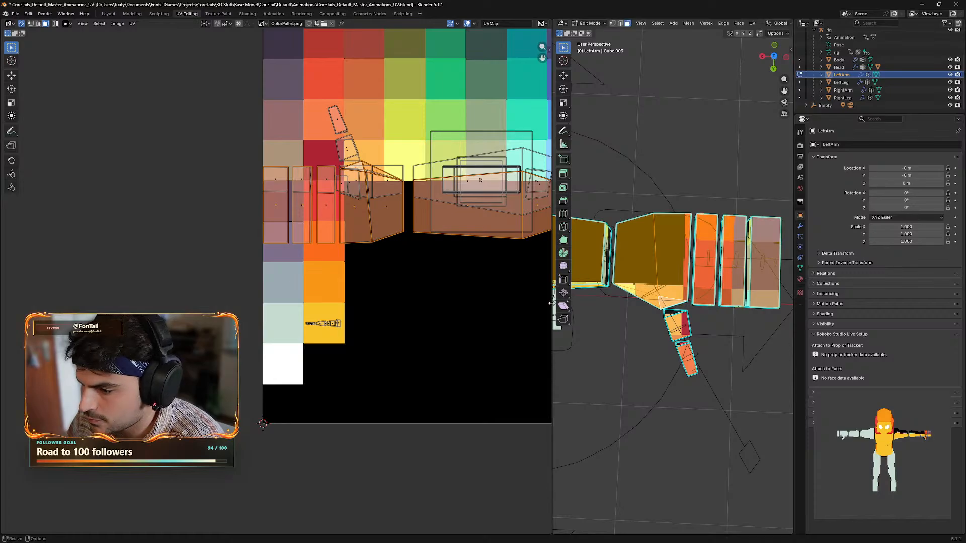
- Scale the selected top-face UVs to about 0.25 and move them into the empty black area near the yellow swatch
key("s")
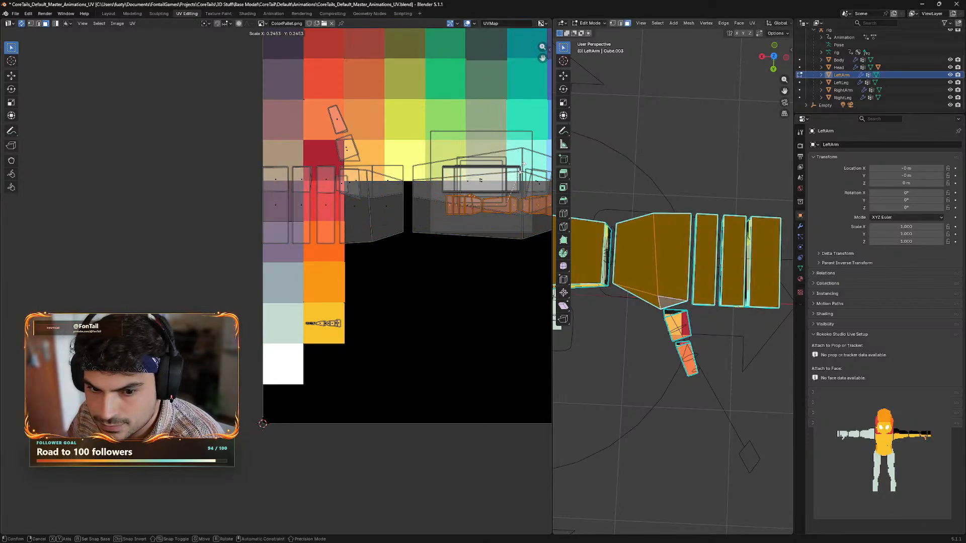
key("Return")
key("g")
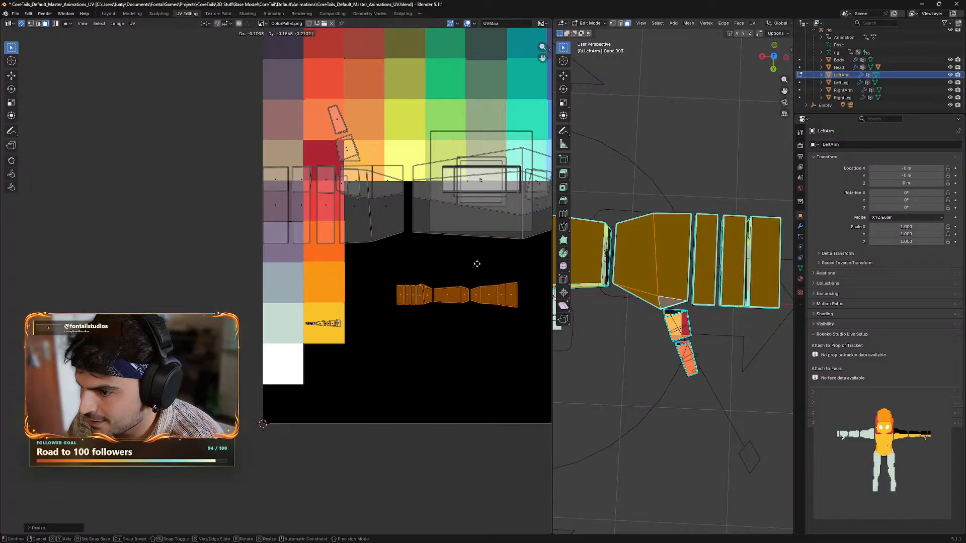
left_click(479, 269)
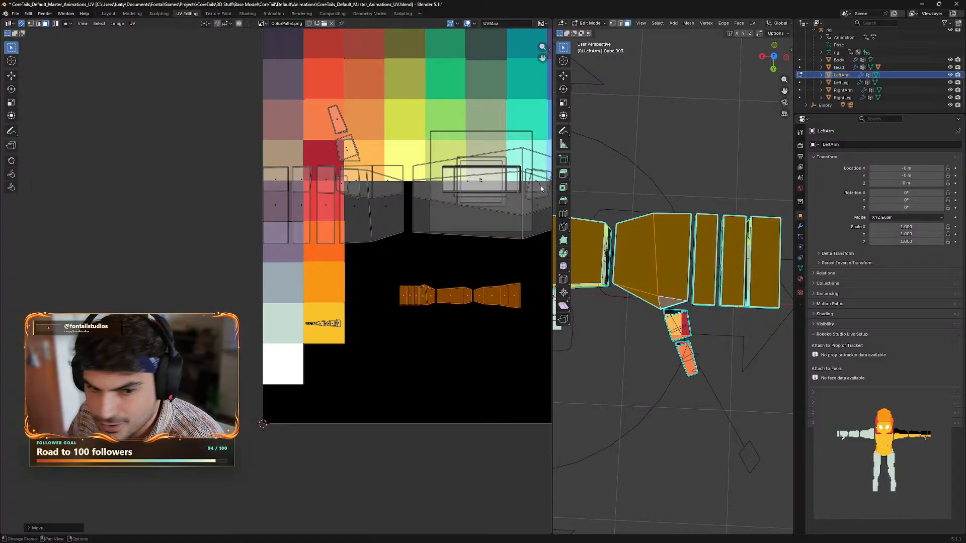
- Shrink the selected top-face UVs to fit within one swatch and move them onto the orange swatch directly above the yellow one
key("s")
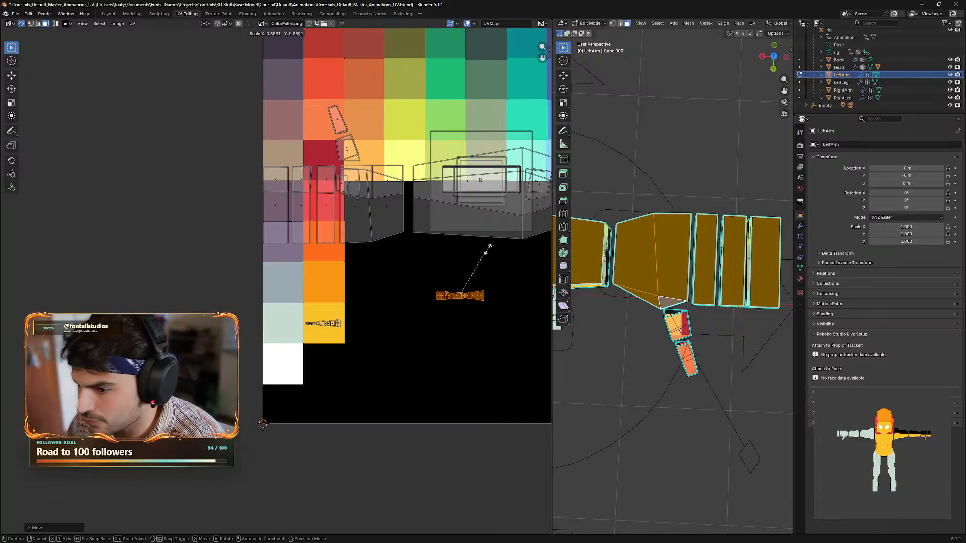
left_click(477, 259)
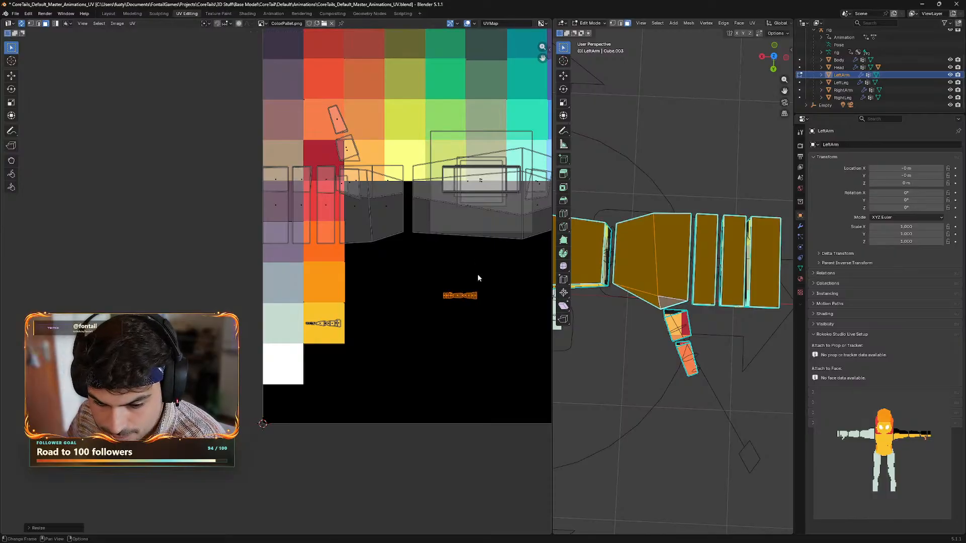
key("g")
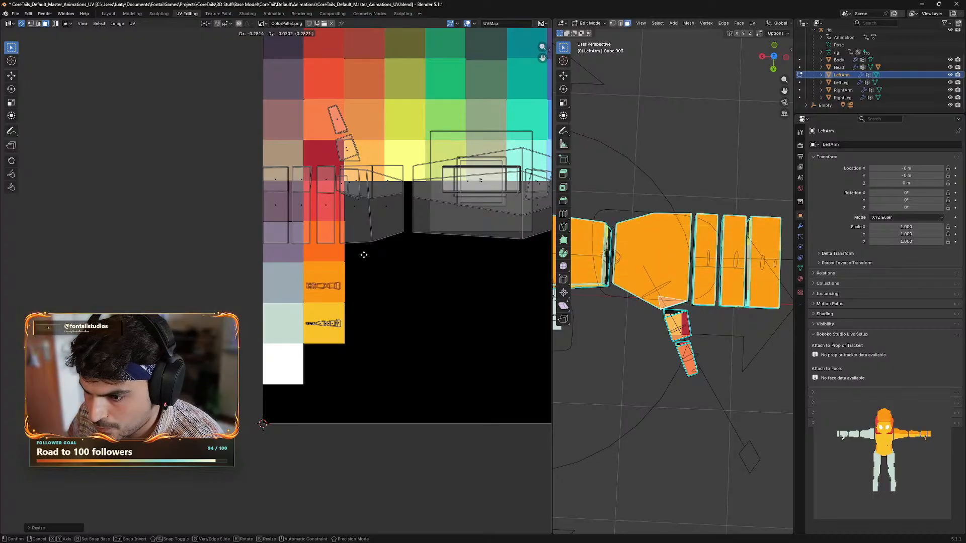
left_click(364, 254)
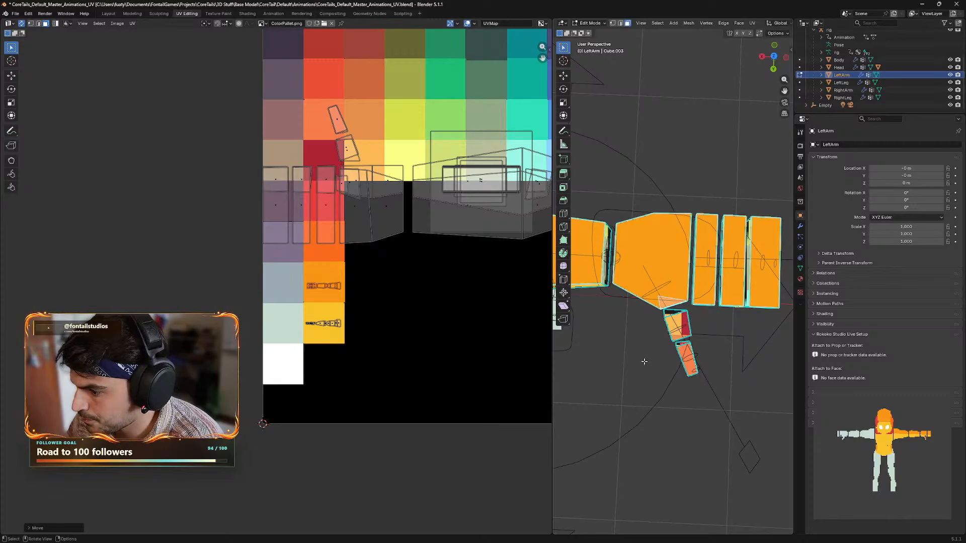
- Widen the 3D viewport and select the back faces of the left upper arm
middle_click_drag(643, 338, 649, 277)
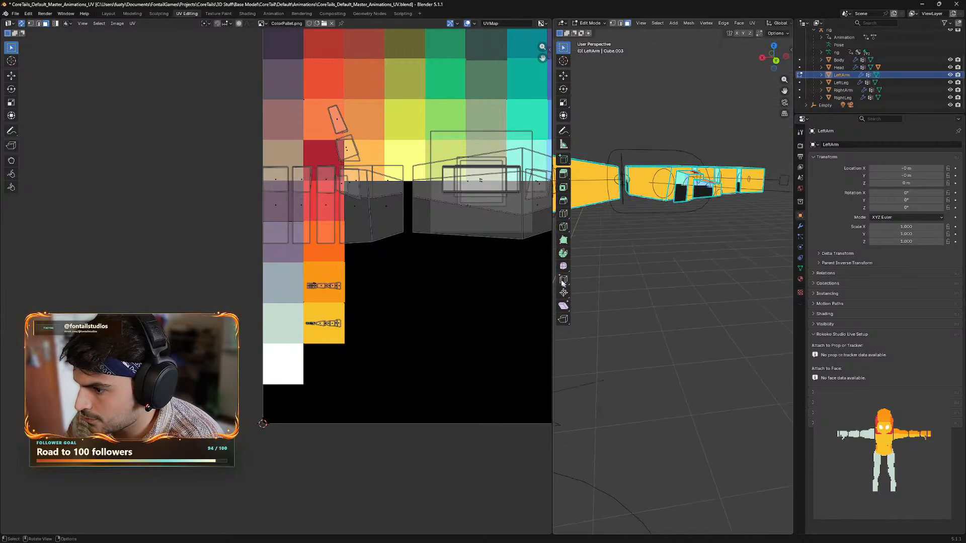
left_click_drag(551, 272, 387, 271)
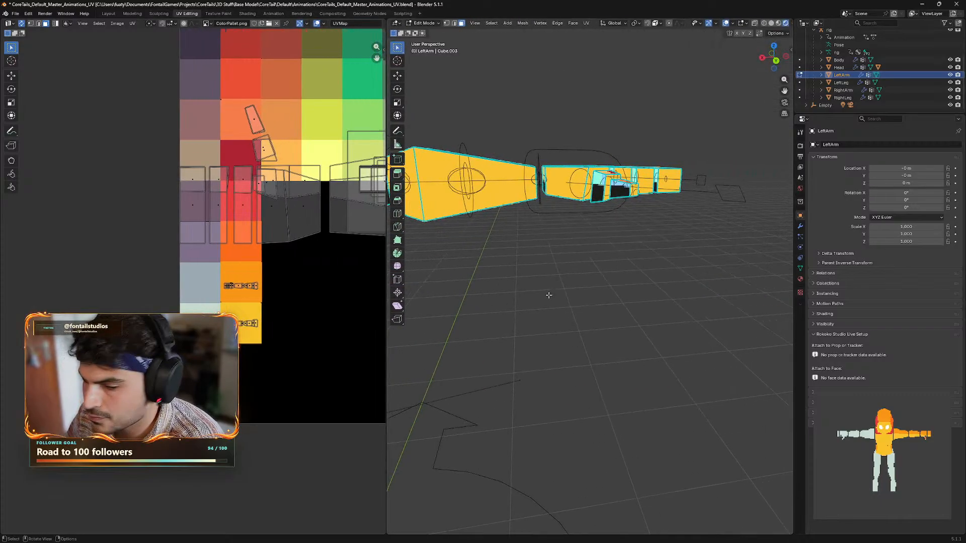
scroll(548, 295, "up", 2)
scroll(545, 266, "up", 3)
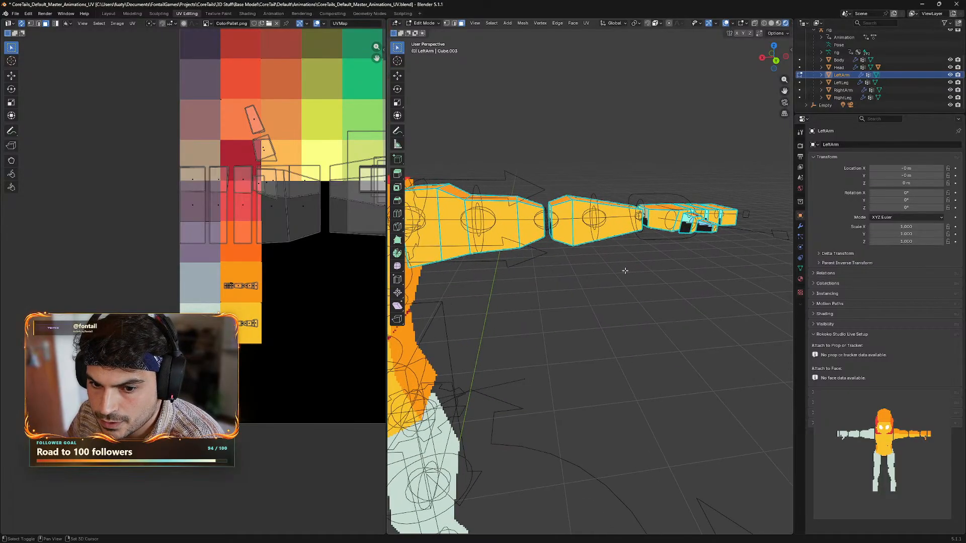
scroll(552, 290, "down", 1)
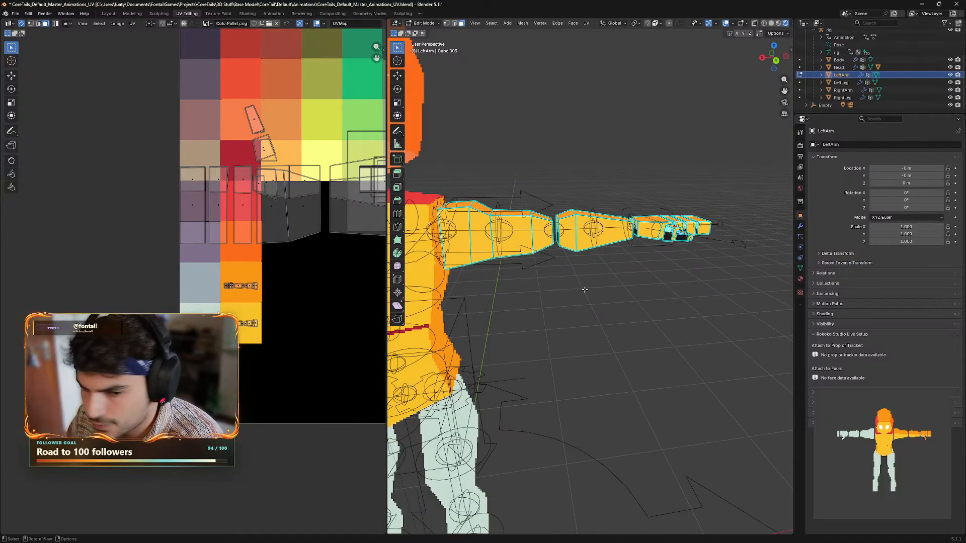
middle_click_drag(563, 286, 542, 296)
scroll(563, 283, "up", 1)
left_click(698, 222, "shift")
left_click(674, 236, "shift")
left_click(641, 234, "shift")
left_click(607, 232, "shift")
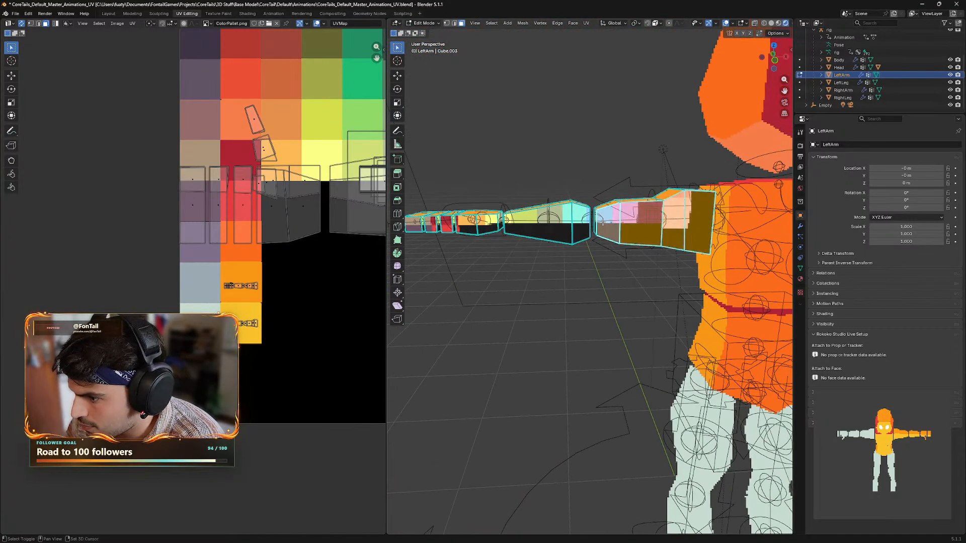
- Add the back faces of the left forearm, palm and three finger segments to the selection
left_click(580, 233, "shift")
left_click(517, 227, "shift")
left_click(480, 229, "shift")
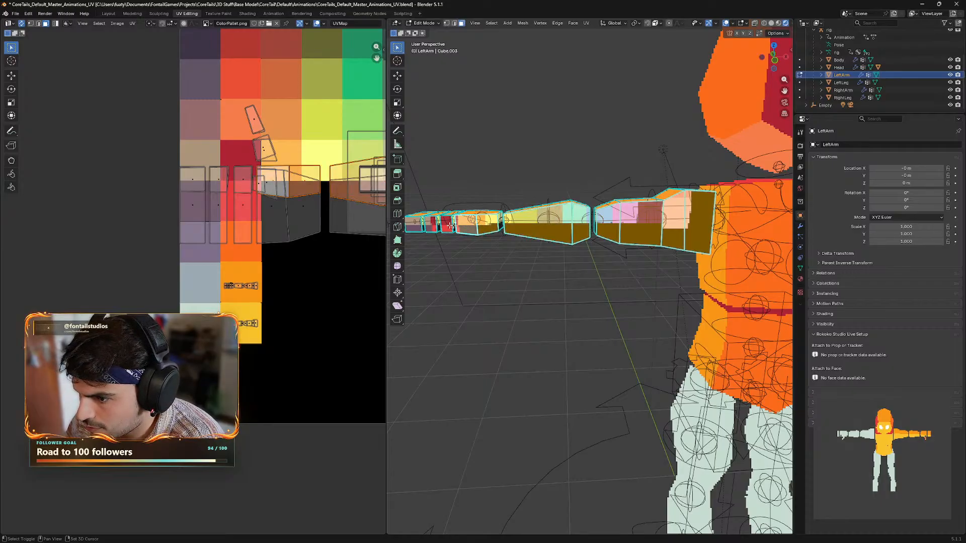
left_click(448, 227, "shift")
left_click(432, 226, "shift")
left_click(416, 226, "shift")
scroll(524, 286, "down", 4)
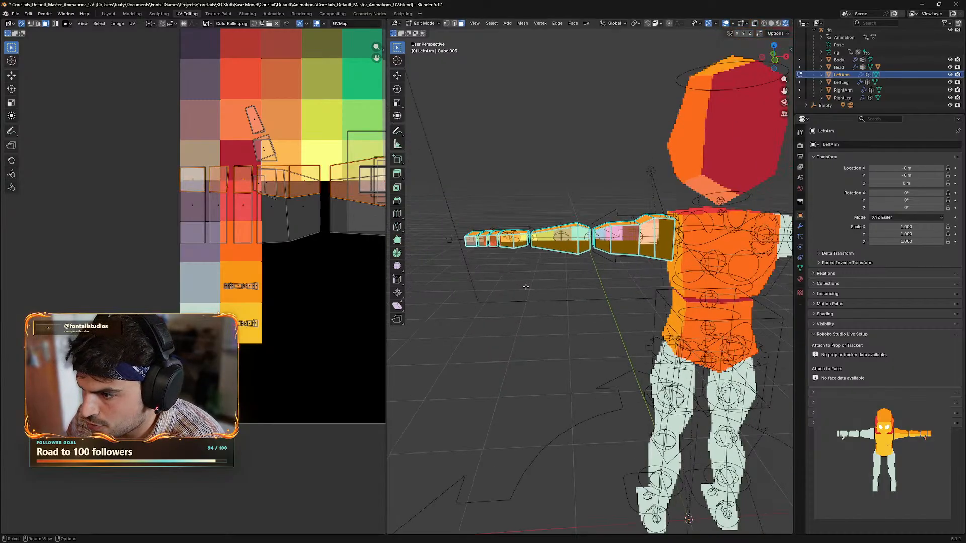
- Widen the UV editor, scale the selected back-face UVs to about 0.22 and move them into the empty black area
mouse_move(338, 289)
middle_mouse_down()
mouse_move(317, 287)
mouse_move(326, 294)
middle_mouse_up()
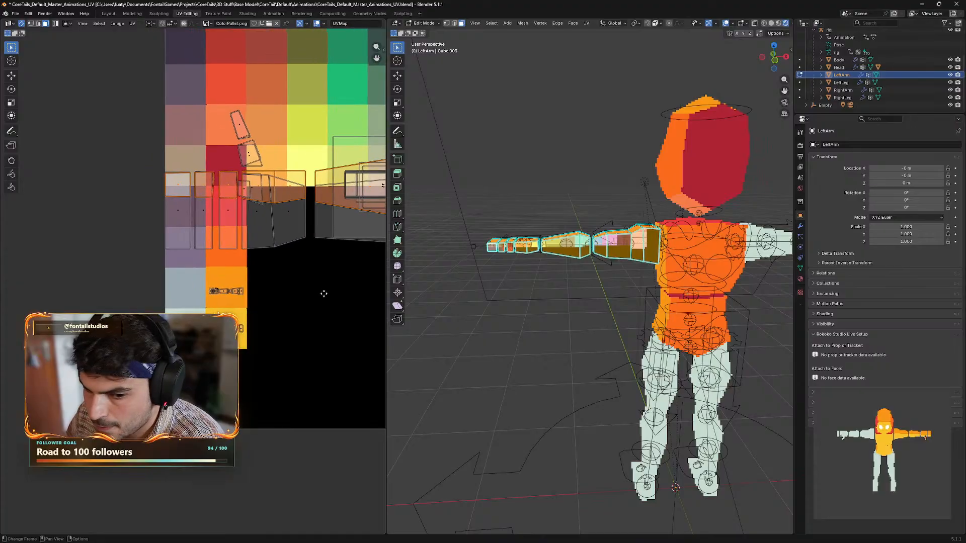
left_click_drag(387, 291, 468, 290)
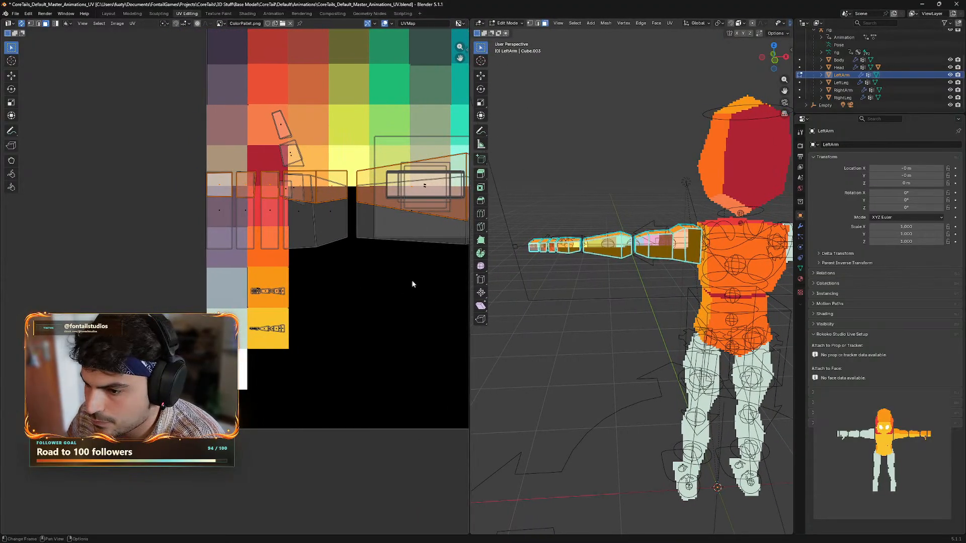
middle_click_drag(417, 277, 356, 330)
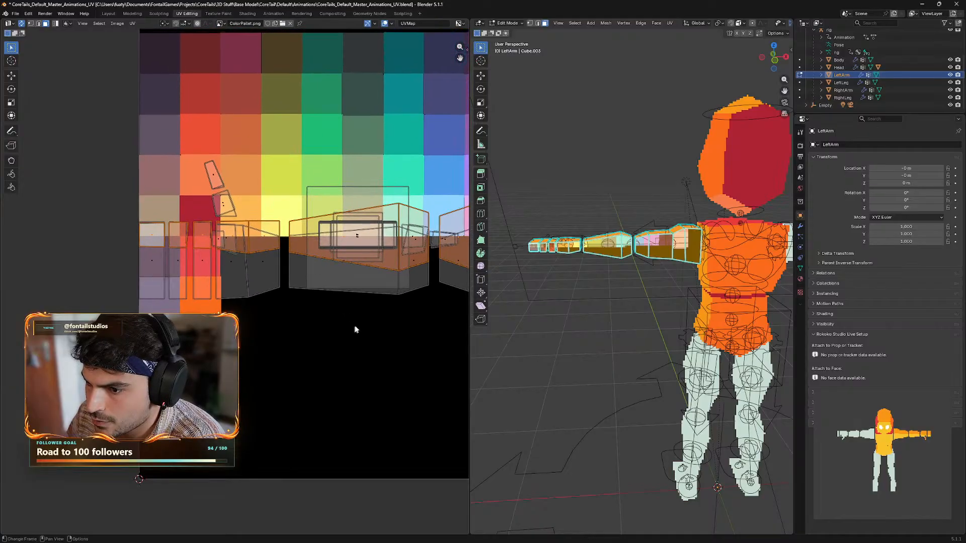
key("s")
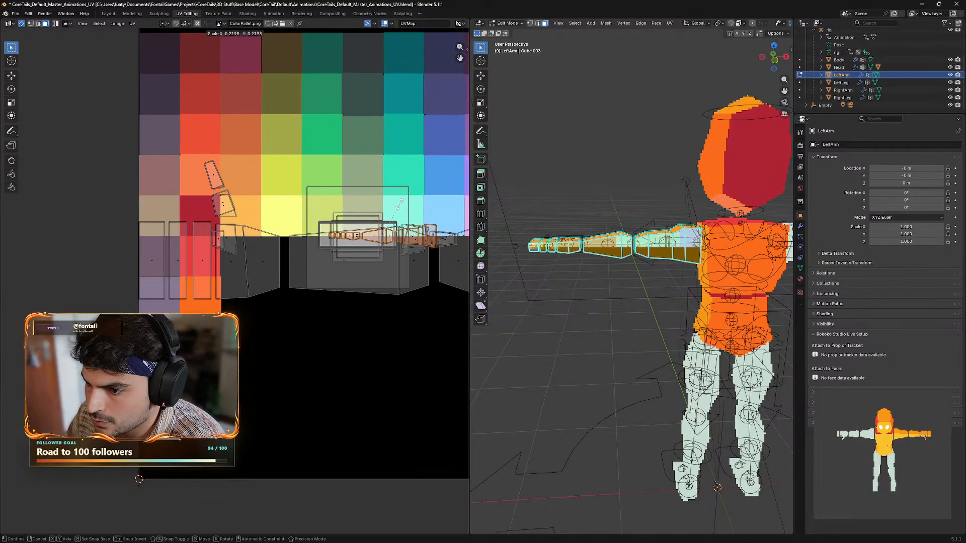
left_click(401, 203)
key("g")
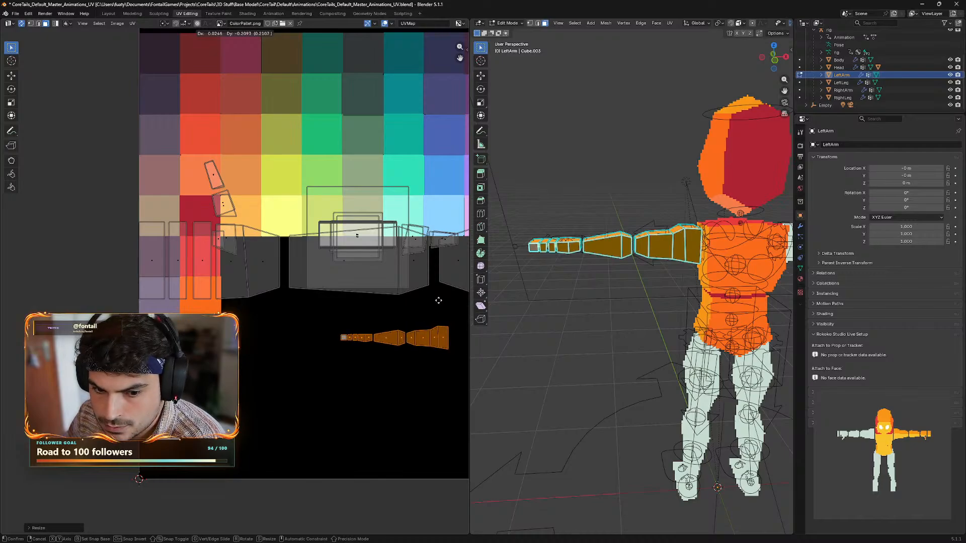
left_click(430, 327)
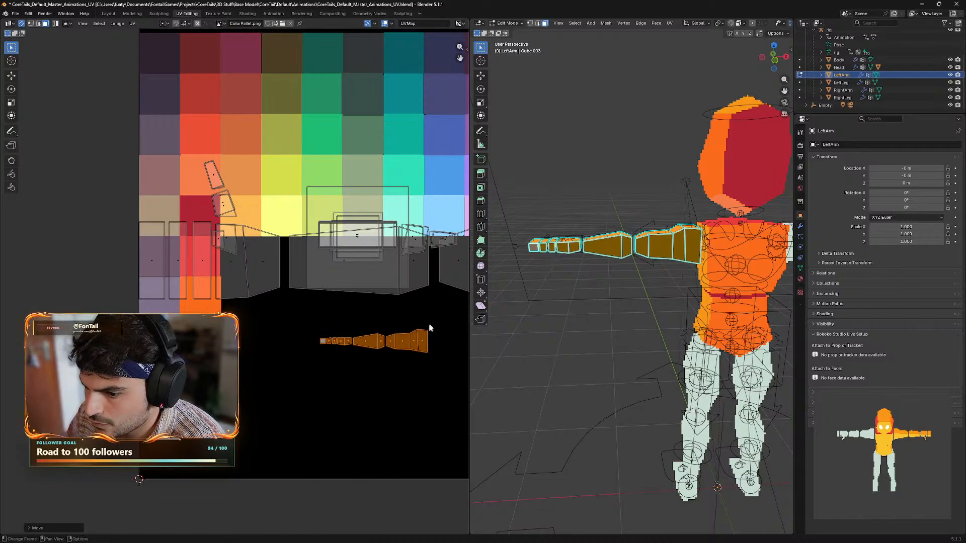
middle_click_drag(366, 389, 391, 330)
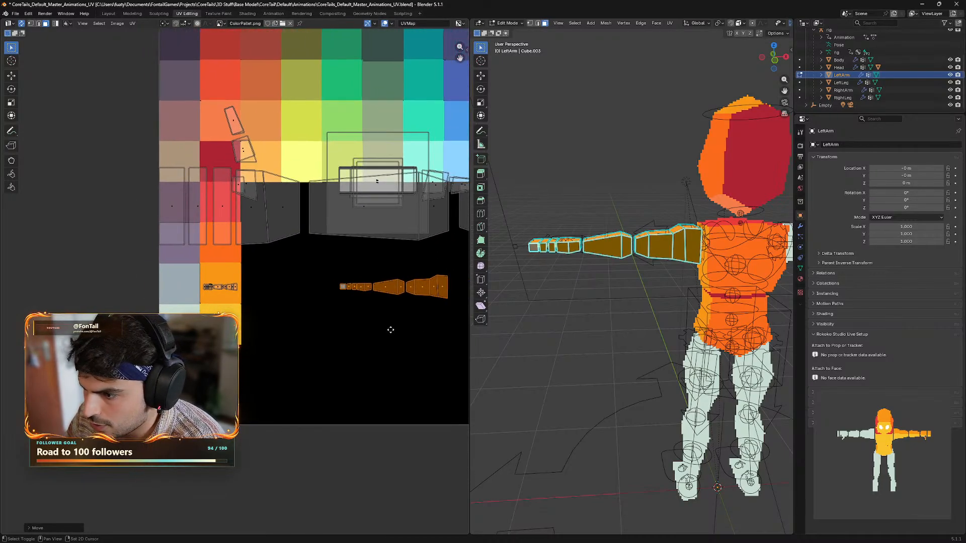
- Undo the back-face selection and UV edits, along with the placement of the top-face UVs on the orange swatch
middle_click_drag(559, 276, 755, 278)
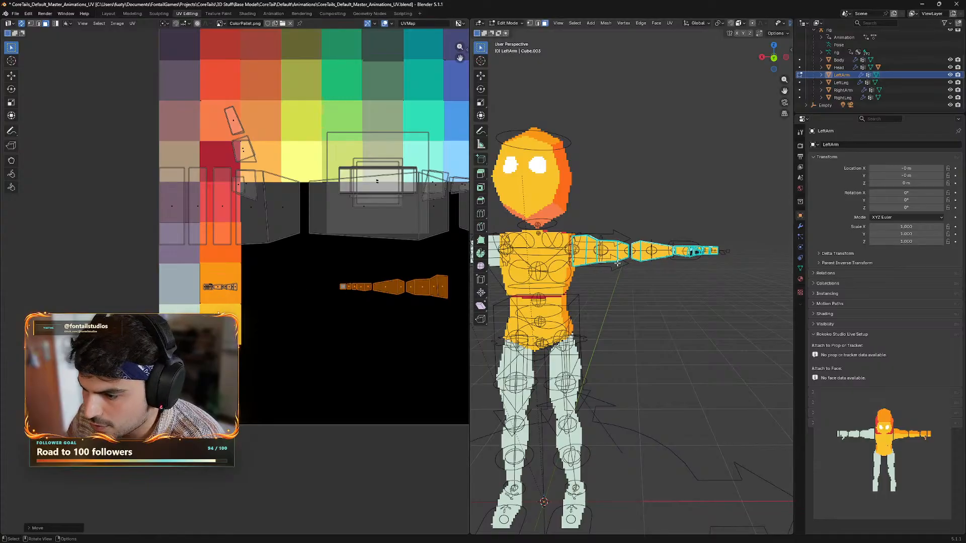
key("ctrl+z")
key("ctrl+z")
key("ctrl+z")
key("ctrl+z")
key("ctrl+z")
key("ctrl+z")
key("ctrl+z")
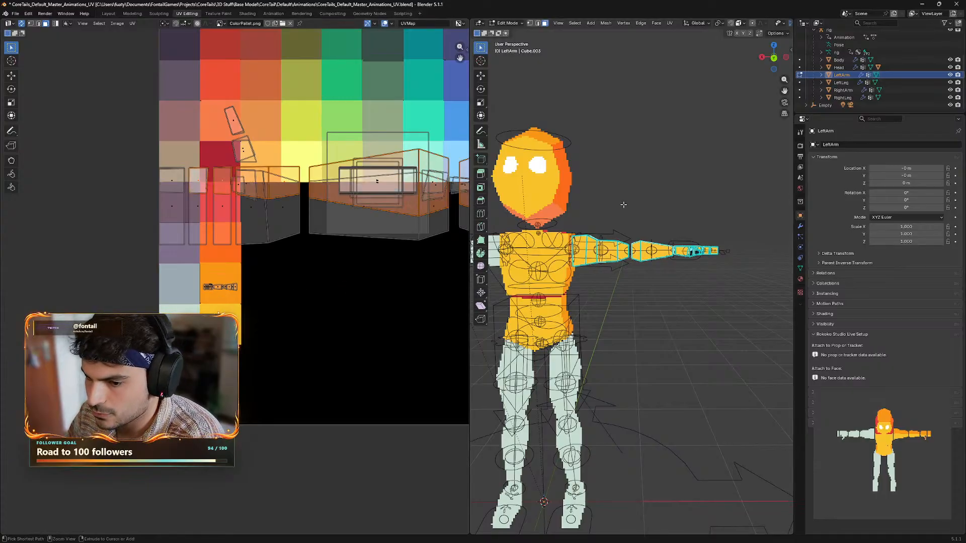
key("ctrl+z")
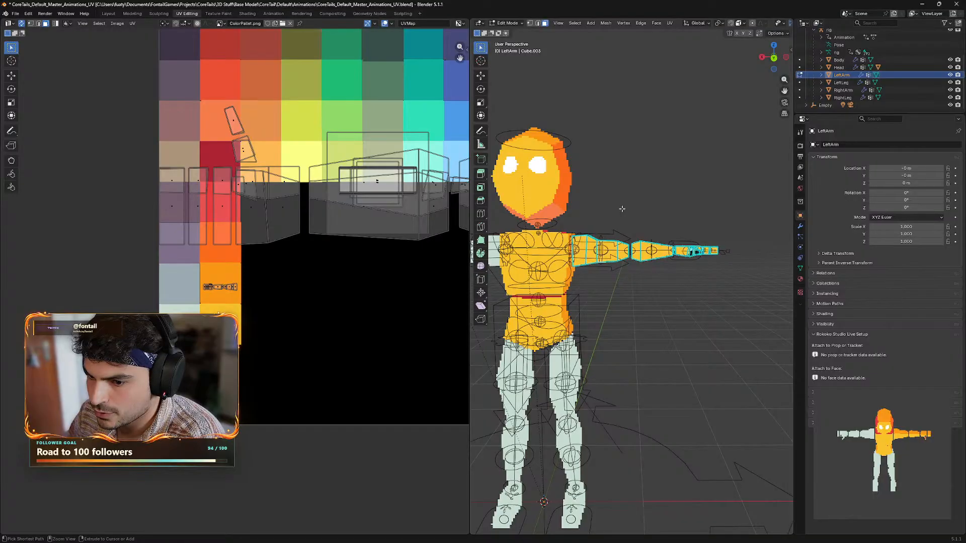
key("ctrl+shift+z")
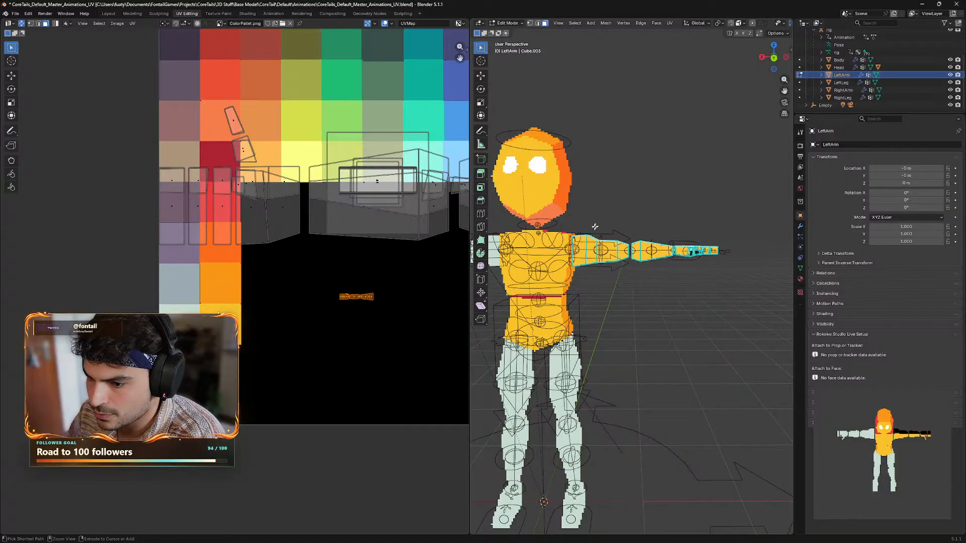
- Undo the remaining scaling and moving of the top-face UVs
middle_click_drag(695, 307, 662, 260)
scroll(692, 357, "up", 5)
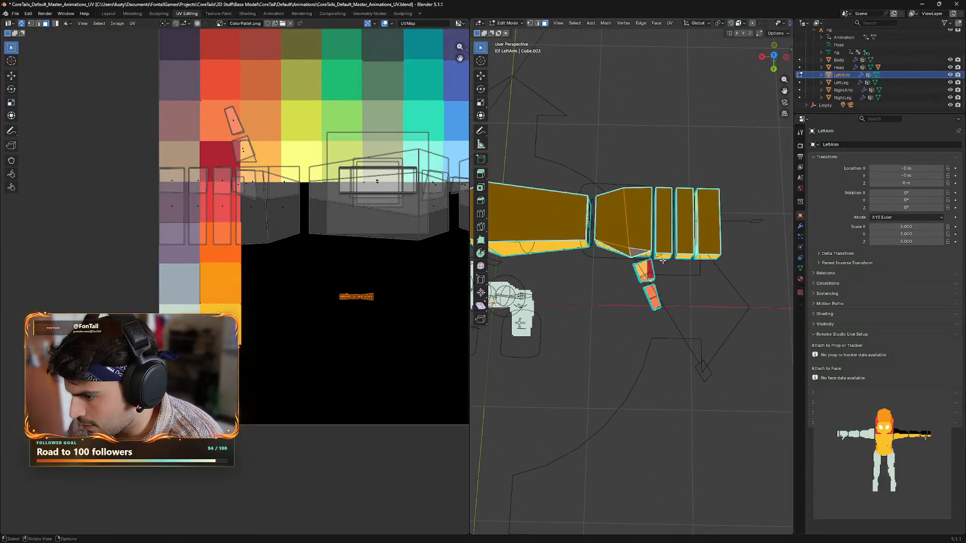
key("ctrl+z")
key("ctrl+z")
key("ctrl+z")
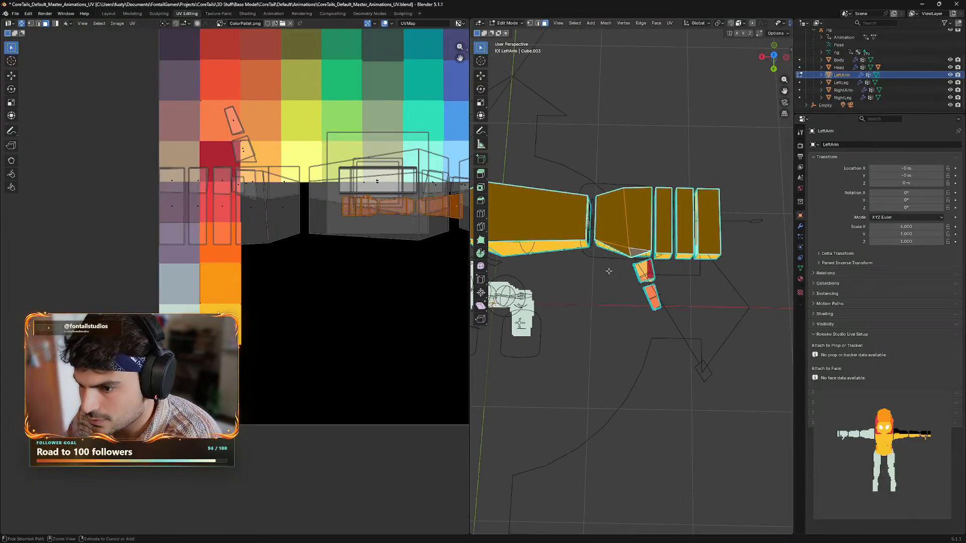
- Add the top faces of both left thumb segments to the top-face selection
left_click(647, 272, "shift")
left_click(654, 301, "shift")
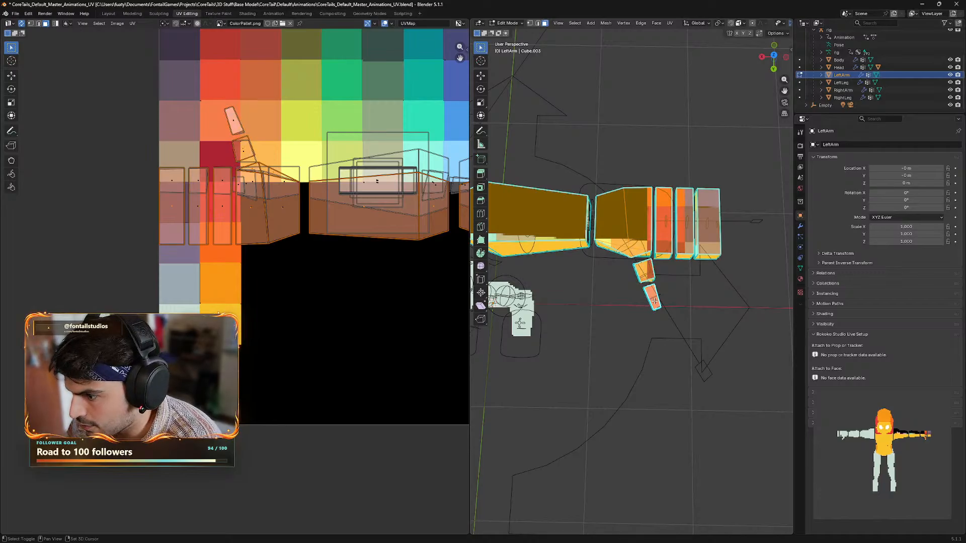
middle_click_drag(598, 338, 669, 342)
scroll(599, 341, "up", 8)
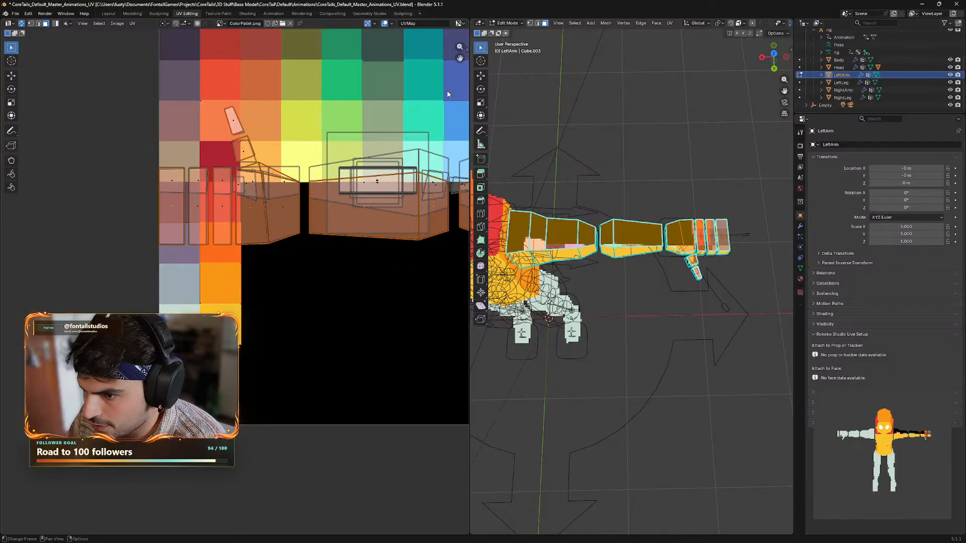
- Scale down the selected top-face UVs, including the thumb, and move them into the black area beside the orange swatch
key("s")
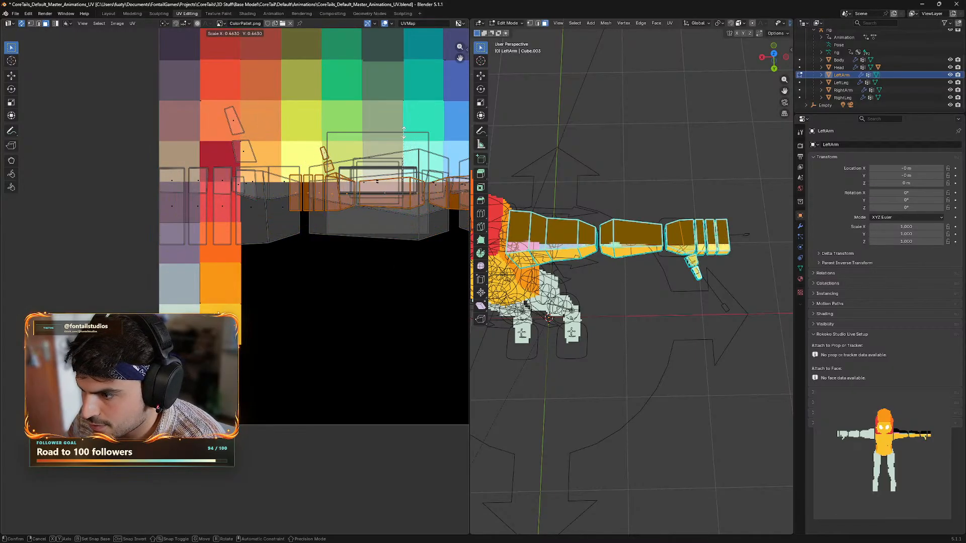
left_click(413, 162)
key("g")
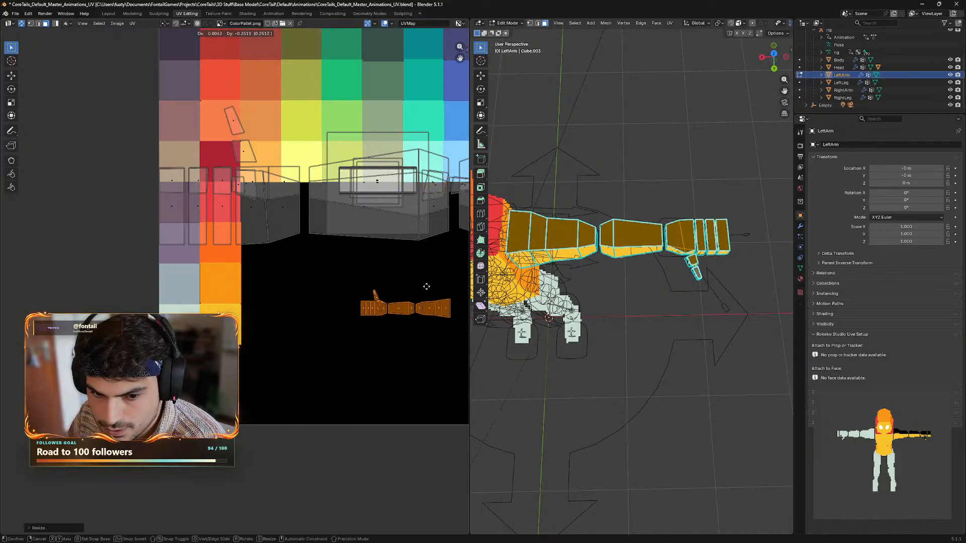
left_click(419, 304)
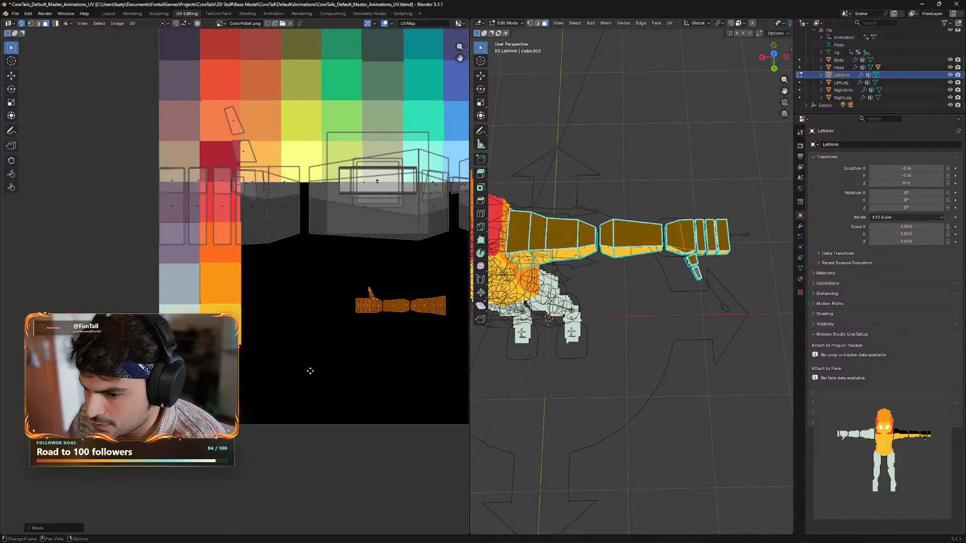
middle_click_drag(311, 370, 382, 378)
key("g")
left_click(330, 245)
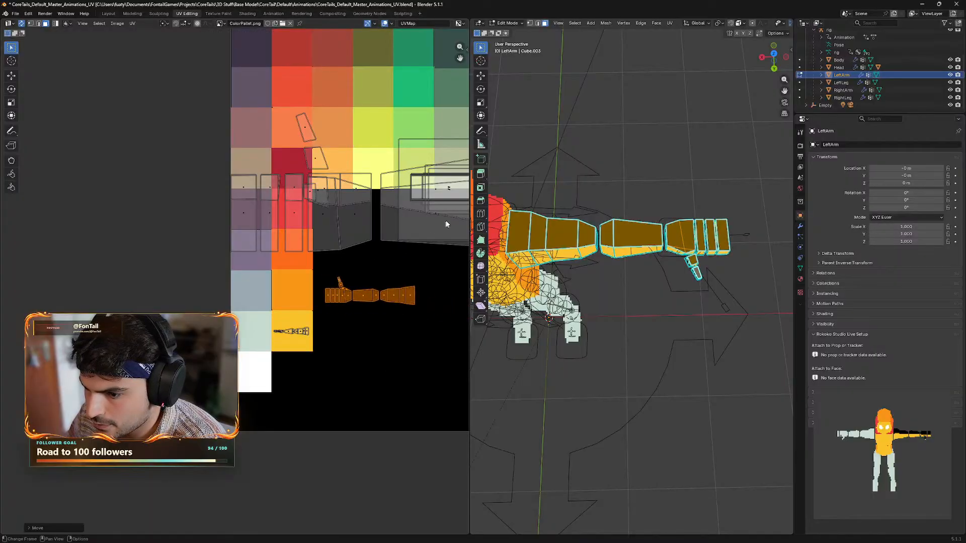
- Shrink the selected top-face UVs to fit within one swatch and place them on the orange swatch above the yellow one
key("s")
left_click(395, 257)
key("g")
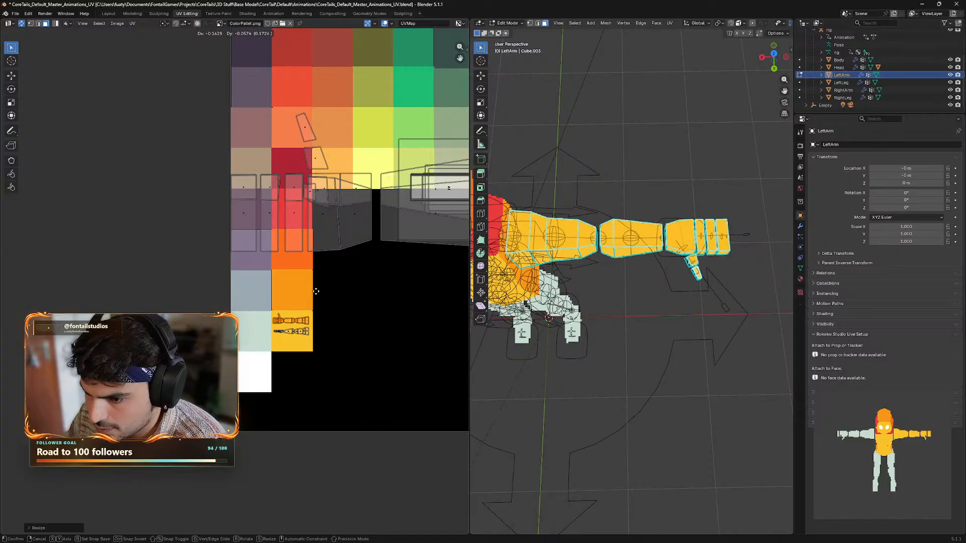
left_click(316, 291)
key("s")
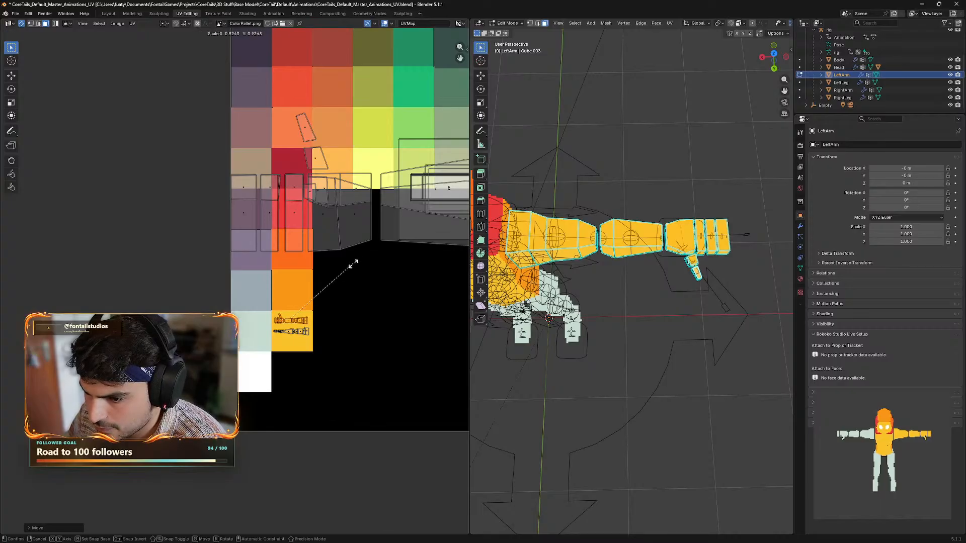
left_click(354, 260)
key("g")
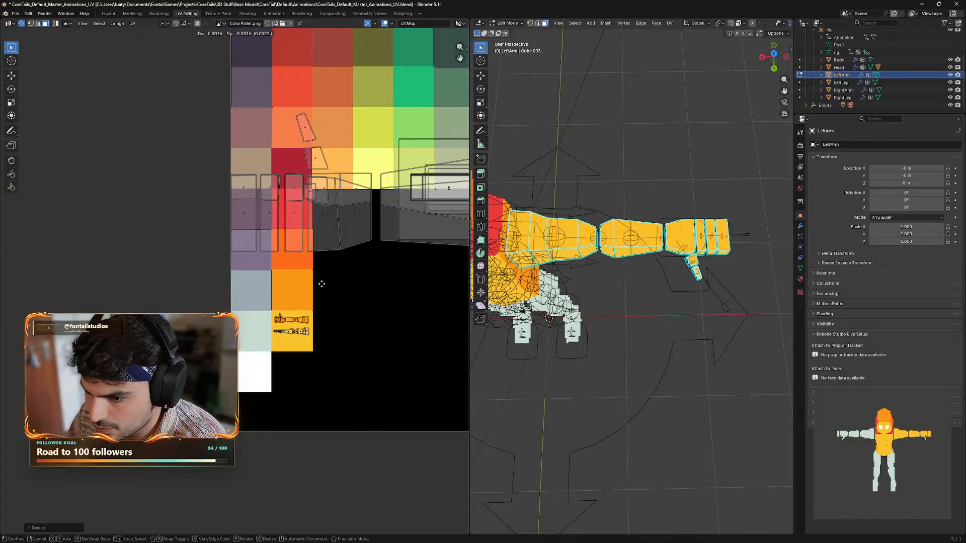
left_click(322, 265)
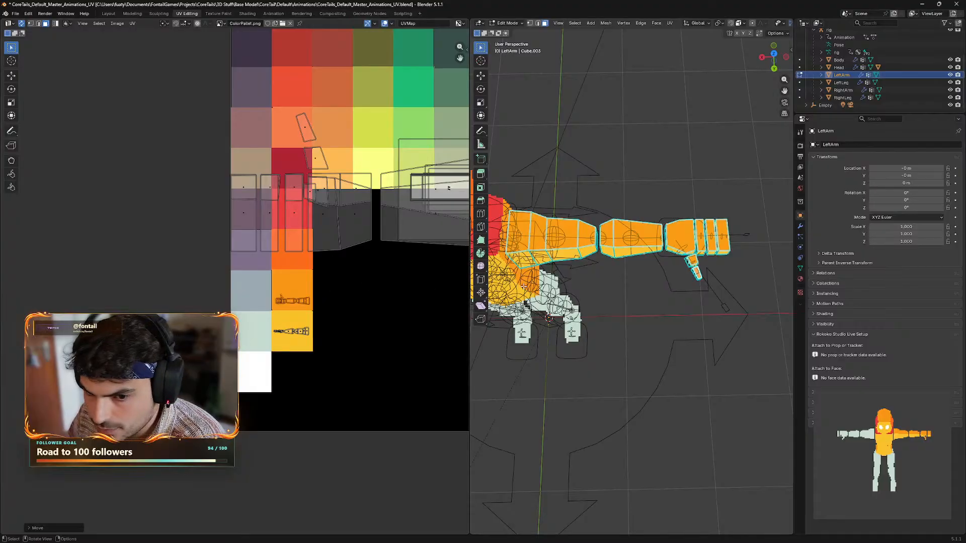
middle_click_drag(656, 313, 538, 321)
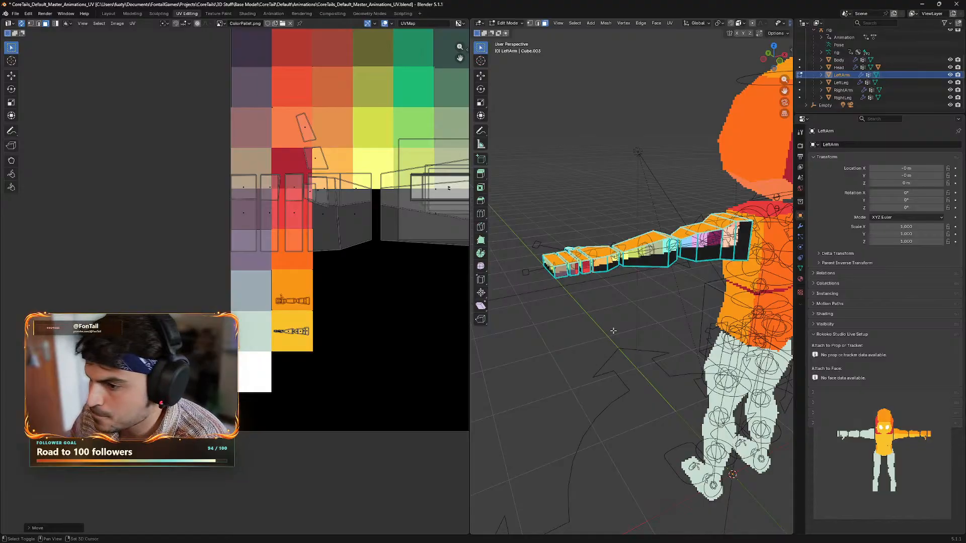
- Select the back faces of the left arm from the shoulder through the forearm and hand to the fingertips
middle_click_drag(624, 361, 690, 357)
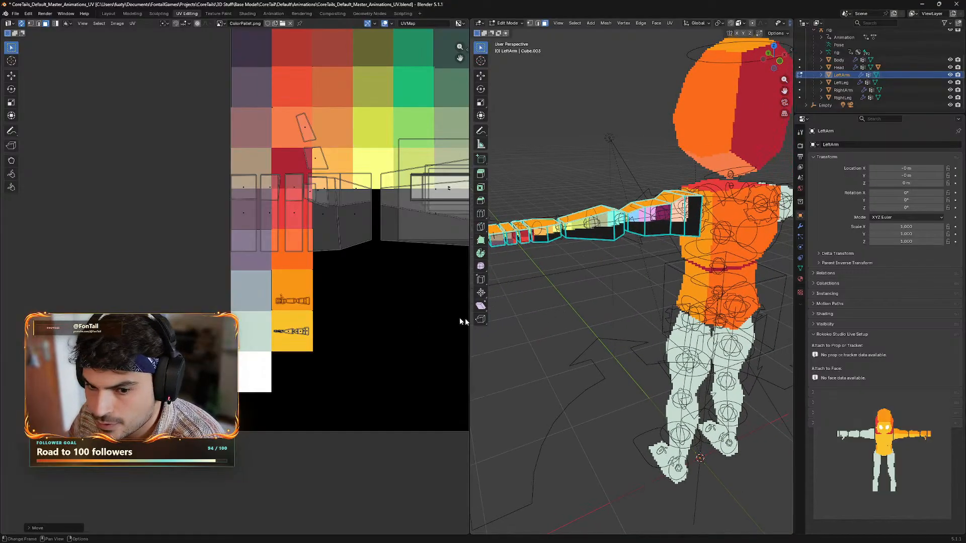
middle_click_drag(569, 315, 533, 302)
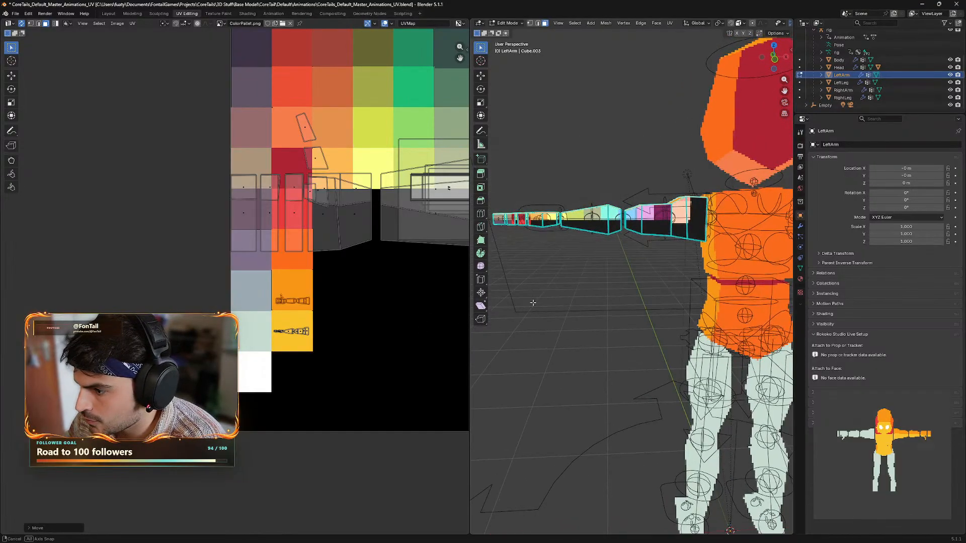
left_click(696, 215)
left_click(680, 219, "shift")
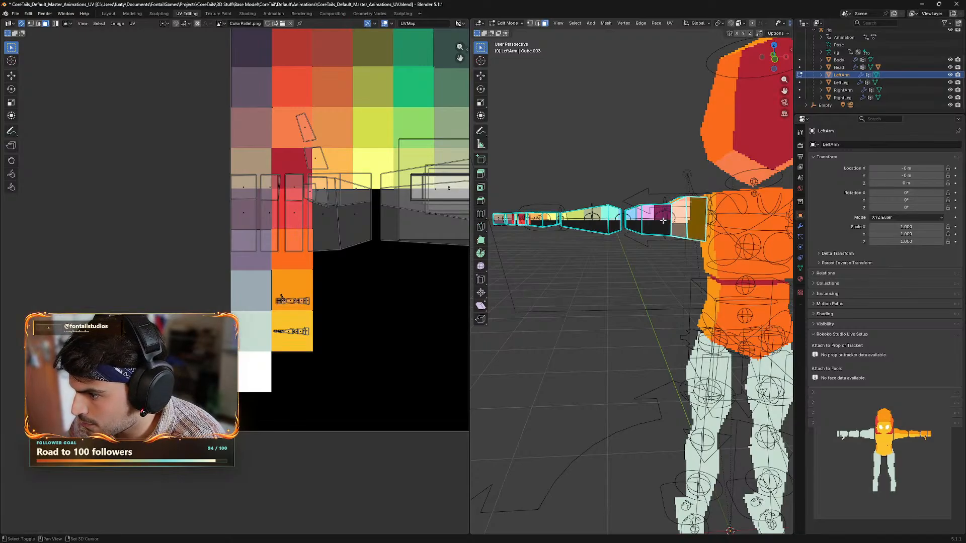
left_click(662, 219, "shift")
left_click(632, 221, "shift")
left_click(611, 223, "shift")
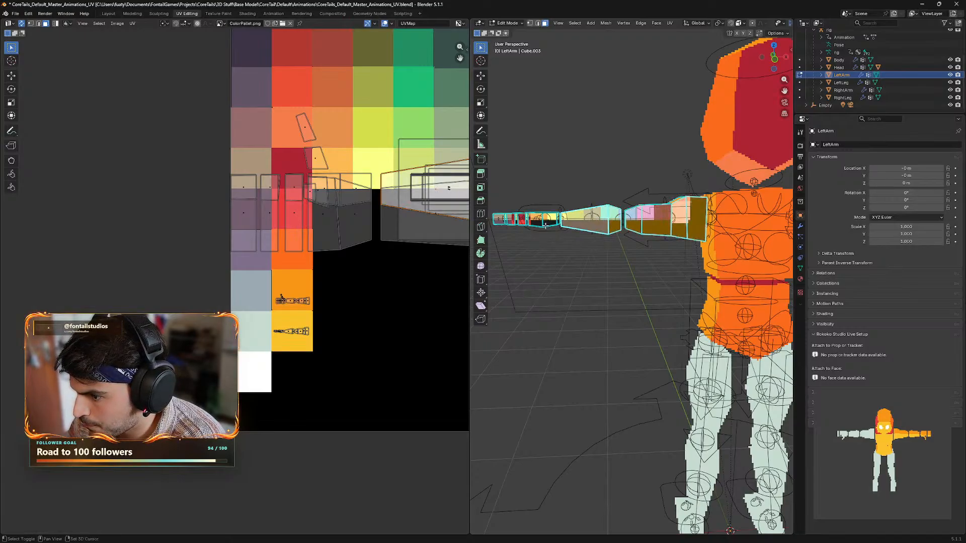
left_click(537, 220, "shift")
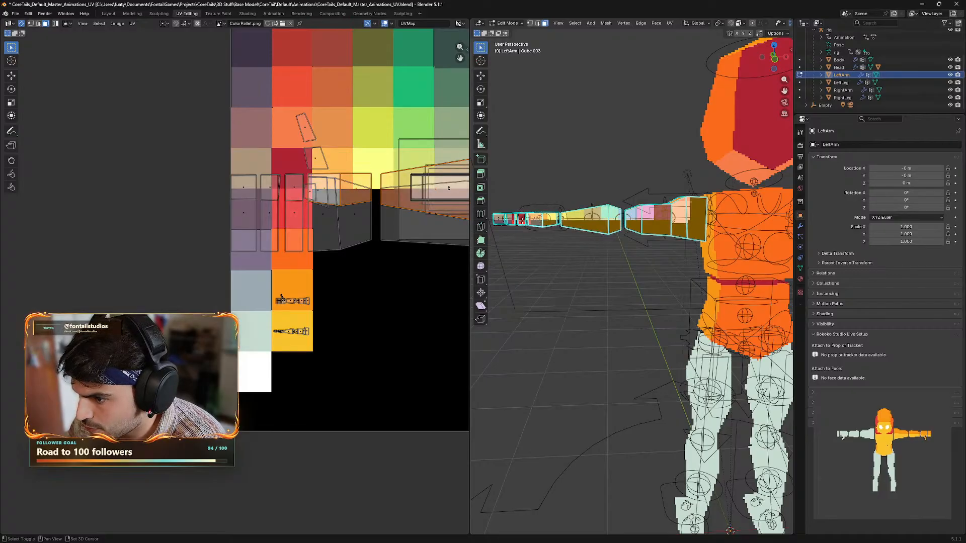
left_click(522, 221, "shift")
left_click(512, 220, "shift")
left_click(500, 219, "shift")
- Add the back face of the thumb's base segment to the back-face selection
scroll(528, 248, "up", 3)
middle_click_drag(574, 281, 705, 356, "shift")
middle_click_drag(656, 333, 588, 251)
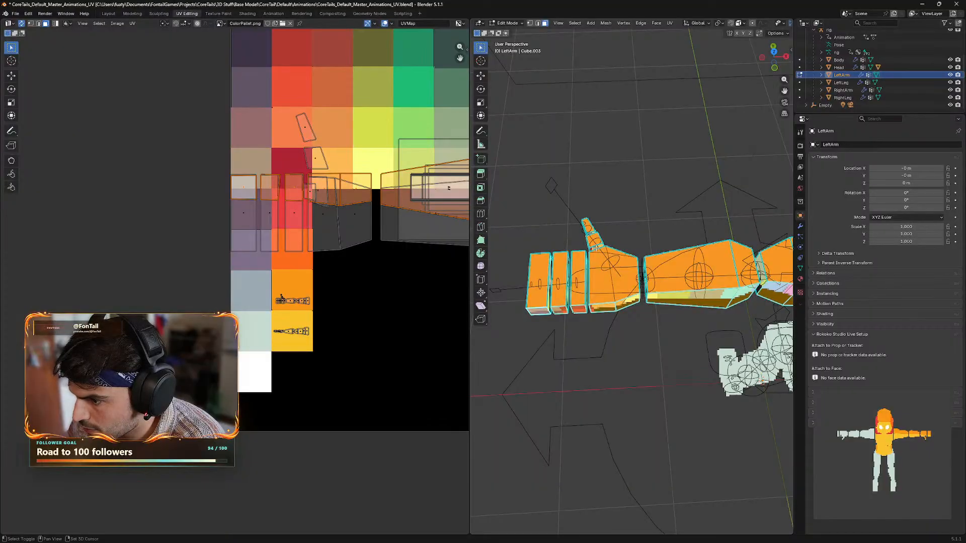
left_click(594, 245)
scroll(599, 244, "up", 3)
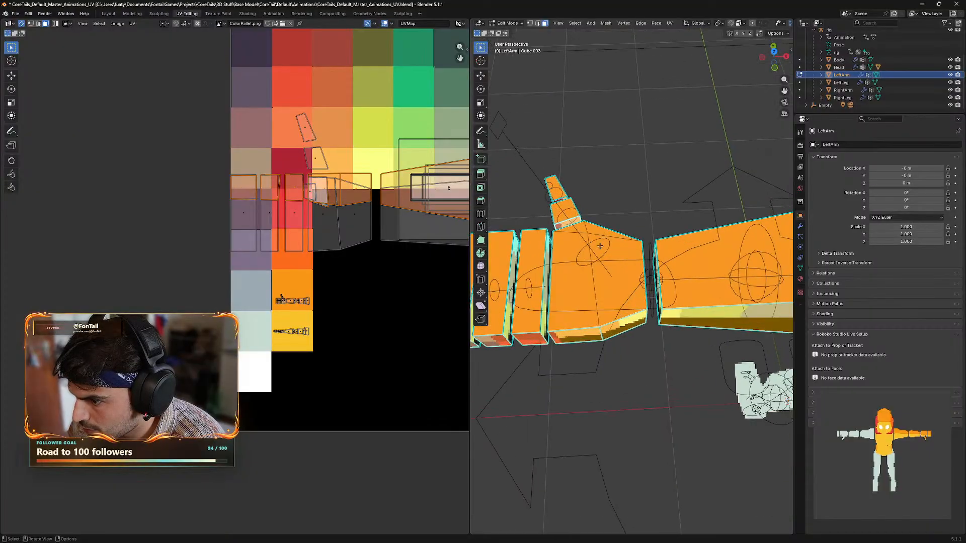
middle_click_drag(609, 222, 655, 254, "shift")
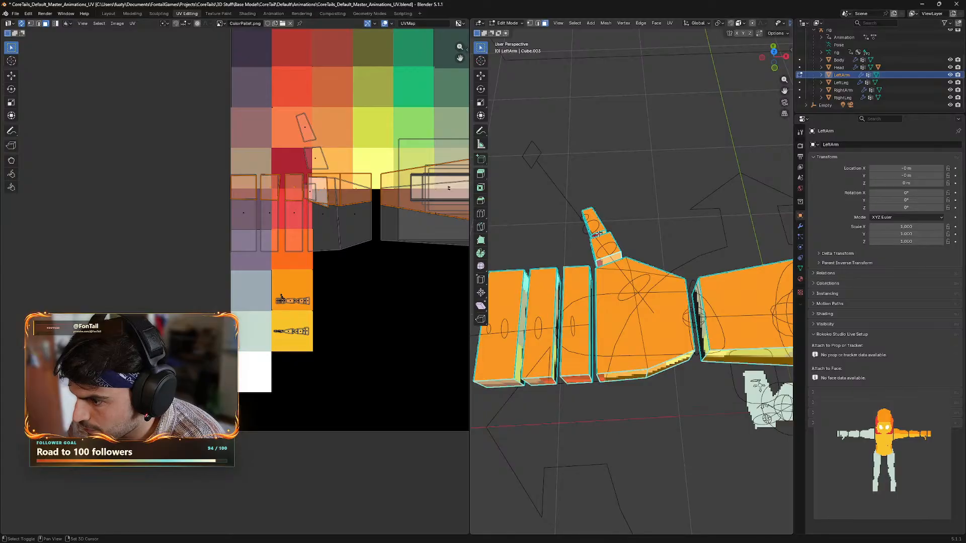
middle_click_drag(598, 235, 644, 208)
scroll(651, 214, "down", 2)
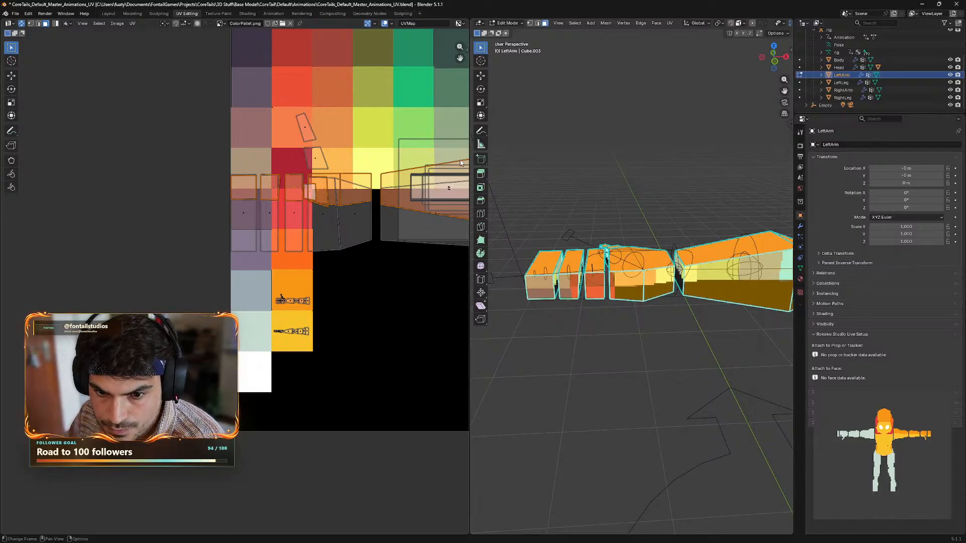
- Move the selected back-face UVs down into the black area beside the orange swatch and scale them down
key("g")
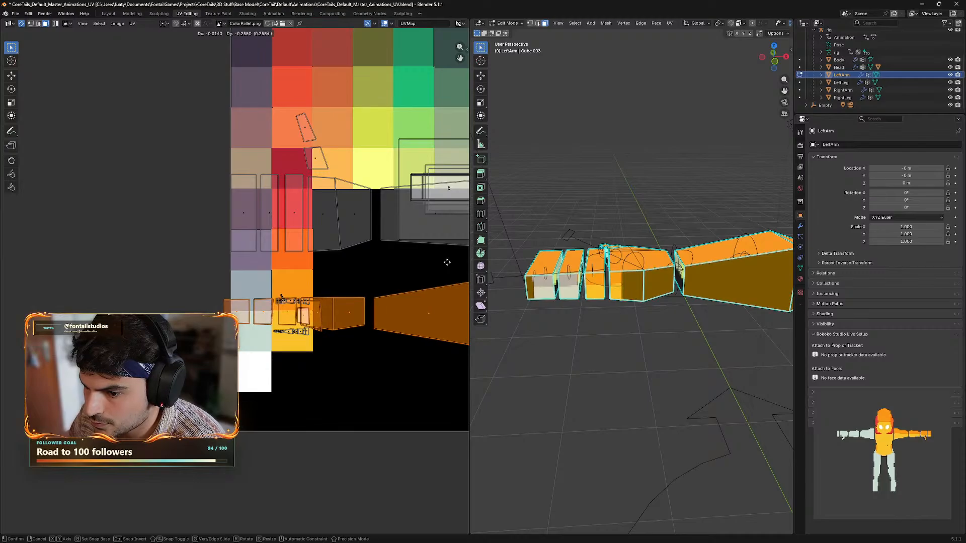
left_click(445, 239)
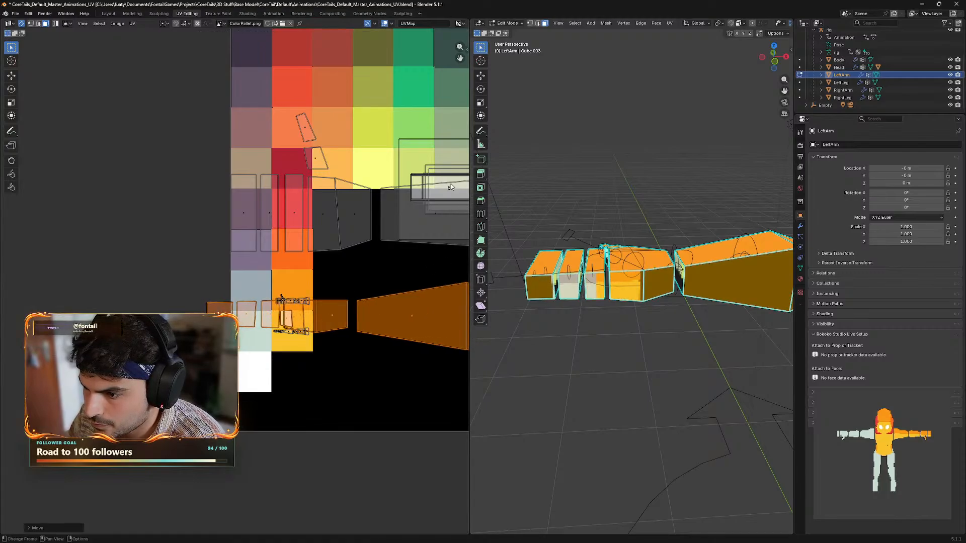
key("s")
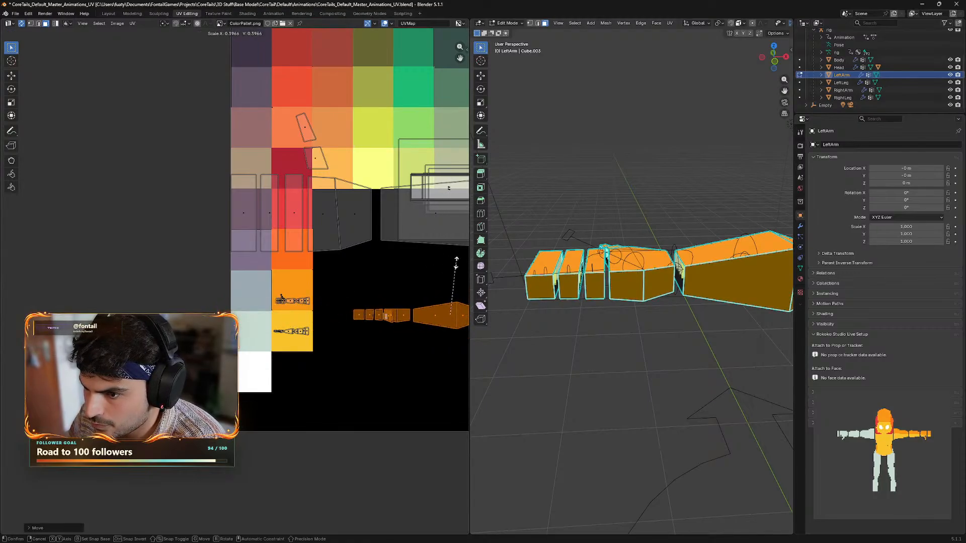
left_click(456, 265)
key("g")
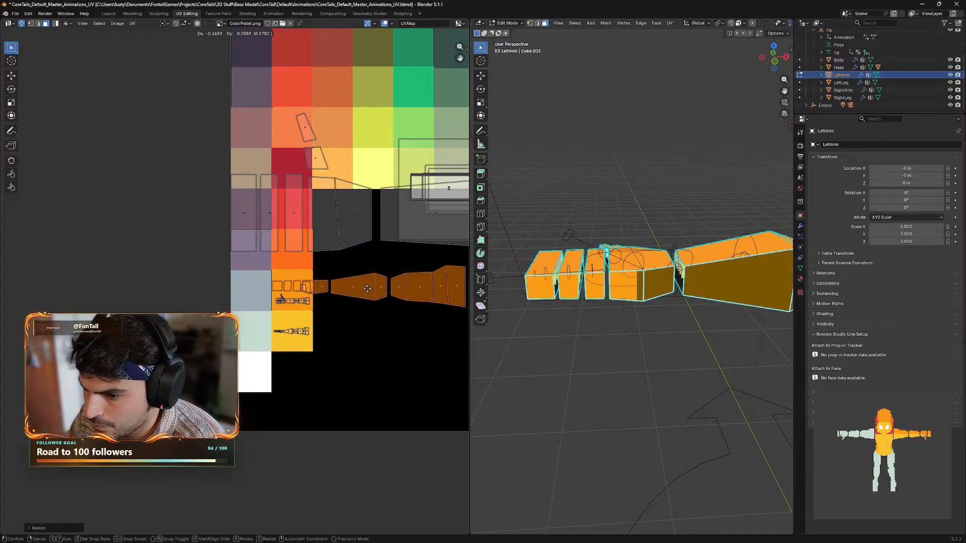
left_click(347, 287)
- Shrink the back-face UVs to fit within one swatch and place them on the darker orange swatch above the orange one
key("s")
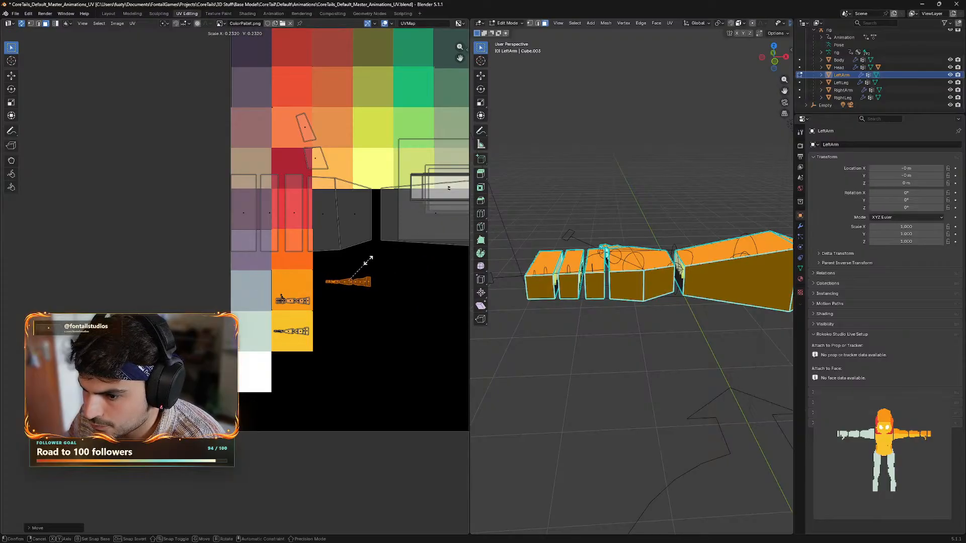
left_click(348, 283)
key("g")
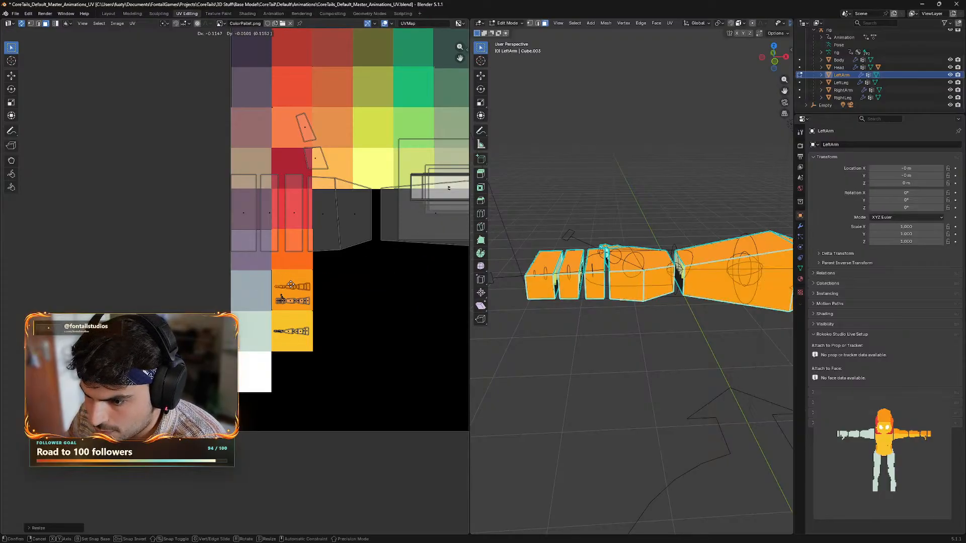
left_click(292, 284)
key("s")
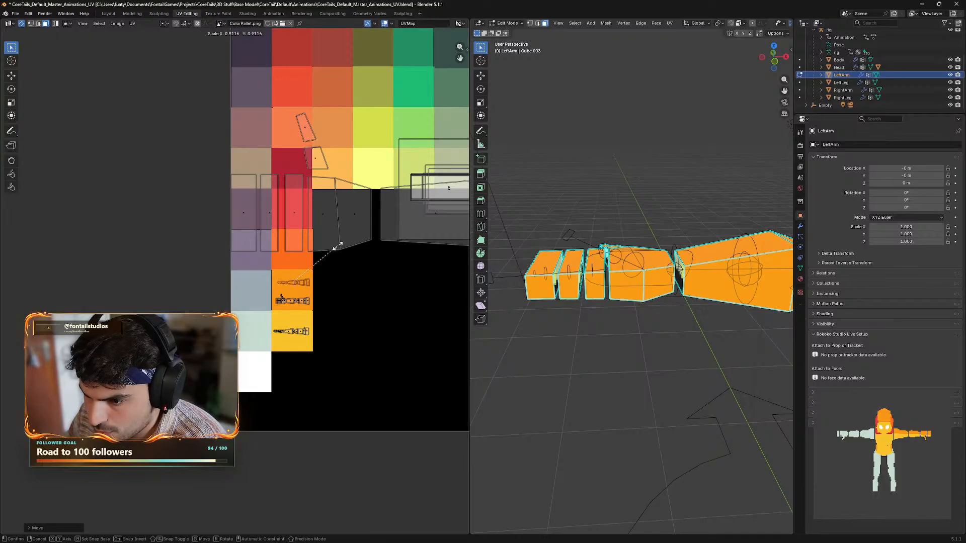
left_click(338, 247)
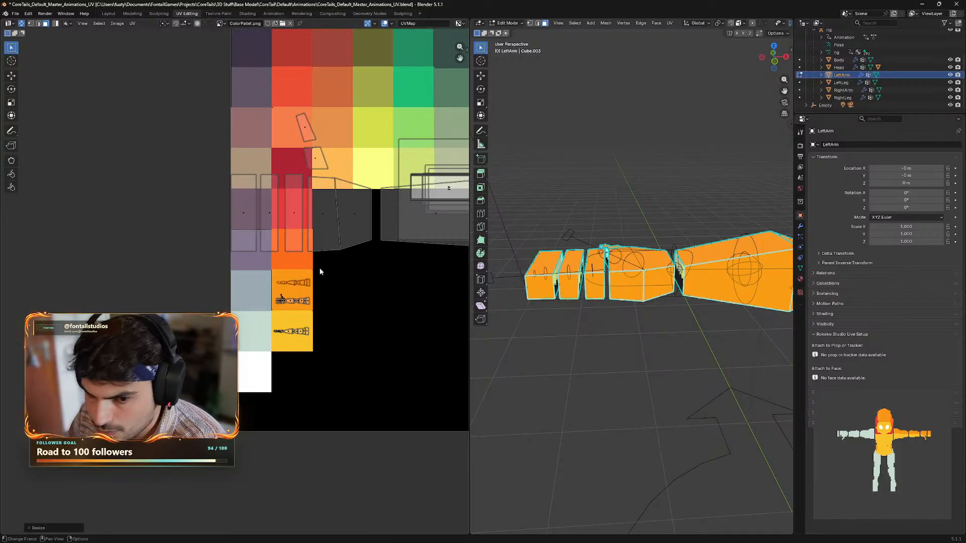
key("g")
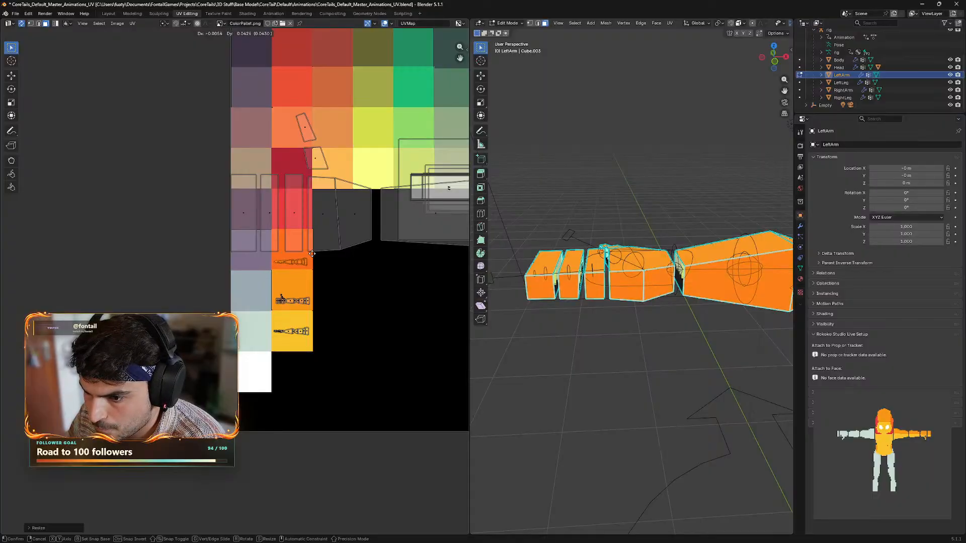
left_click(312, 254)
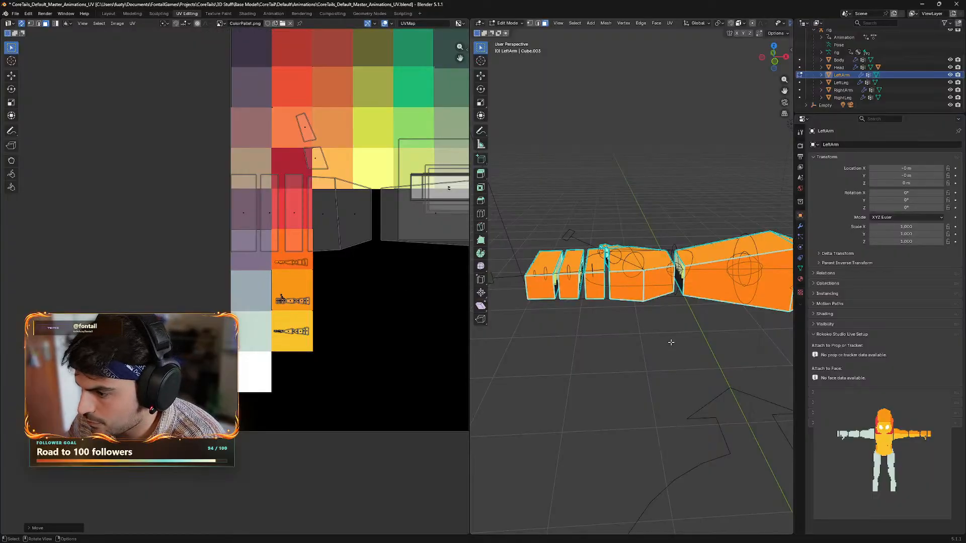
middle_click_drag(672, 343, 641, 292)
middle_click_drag(706, 331, 679, 349)
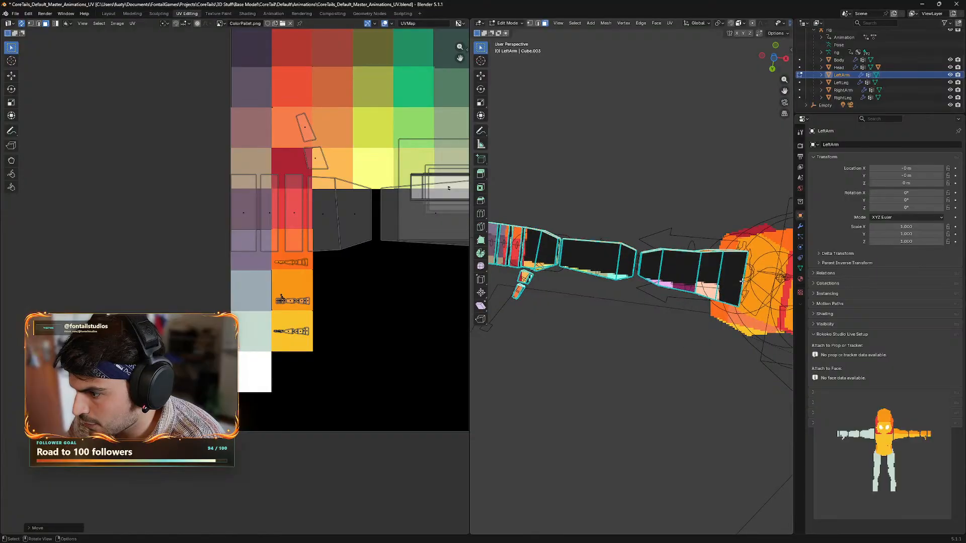
left_click(729, 276, "shift")
left_click(702, 272, "shift")
left_click(676, 270, "shift")
left_click(646, 270, "shift")
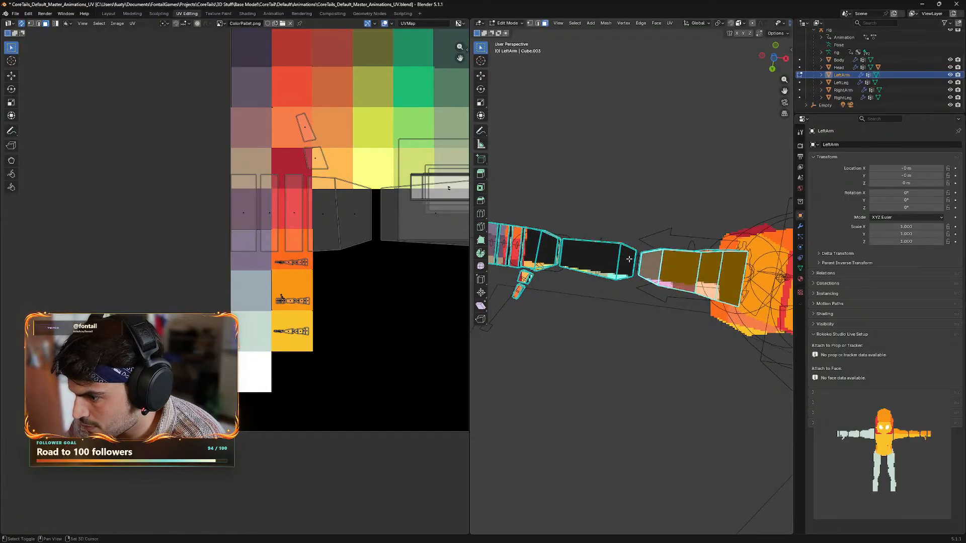
left_click(644, 338)
- Select the bottom faces of the left arm from the shoulder through the forearm and hand to the fingertips
left_click(732, 278, "shift")
left_click(710, 274, "shift")
left_click(681, 272, "shift")
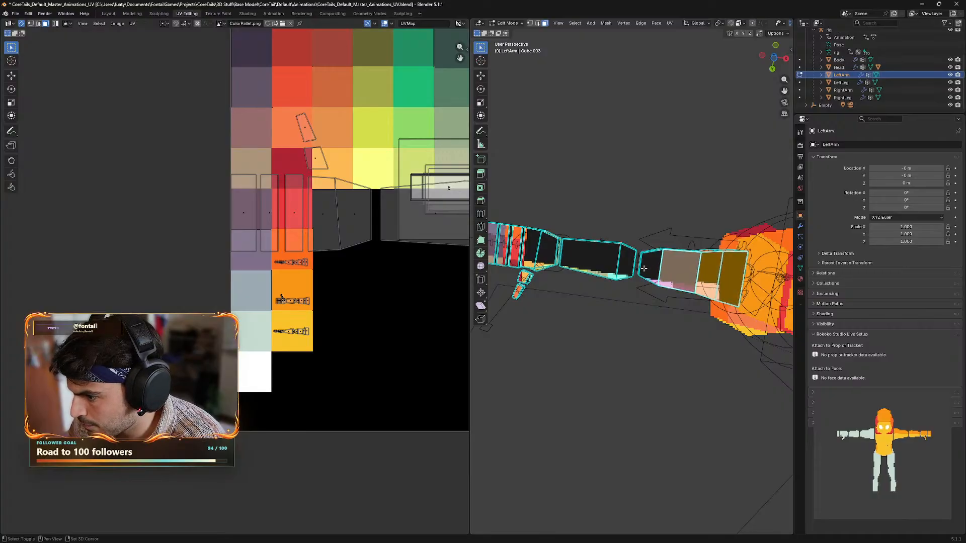
left_click(650, 268, "shift")
left_click(628, 263, "shift")
left_click(564, 258, "shift")
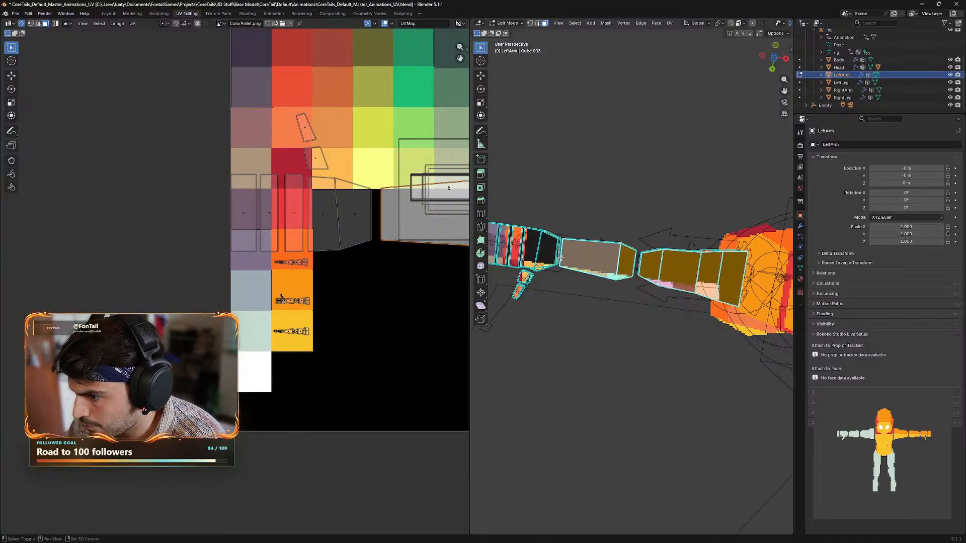
left_click(549, 255, "shift")
left_click(534, 252, "shift")
left_click(512, 253, "shift")
left_click(498, 250, "shift")
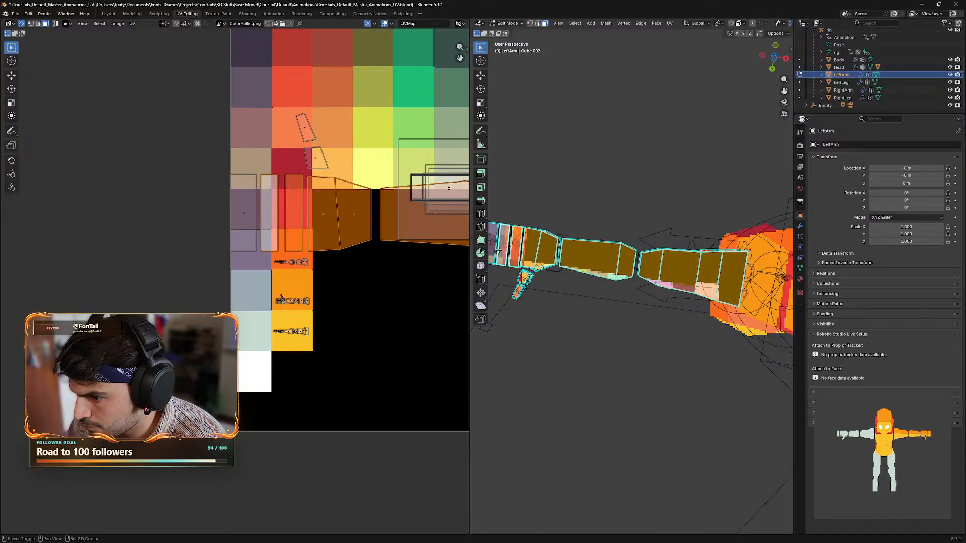
left_click(493, 248, "shift")
- Add the bottom faces of both left thumb segments to the bottom-face selection
middle_click_drag(553, 291, 575, 282)
left_click(582, 275, "shift")
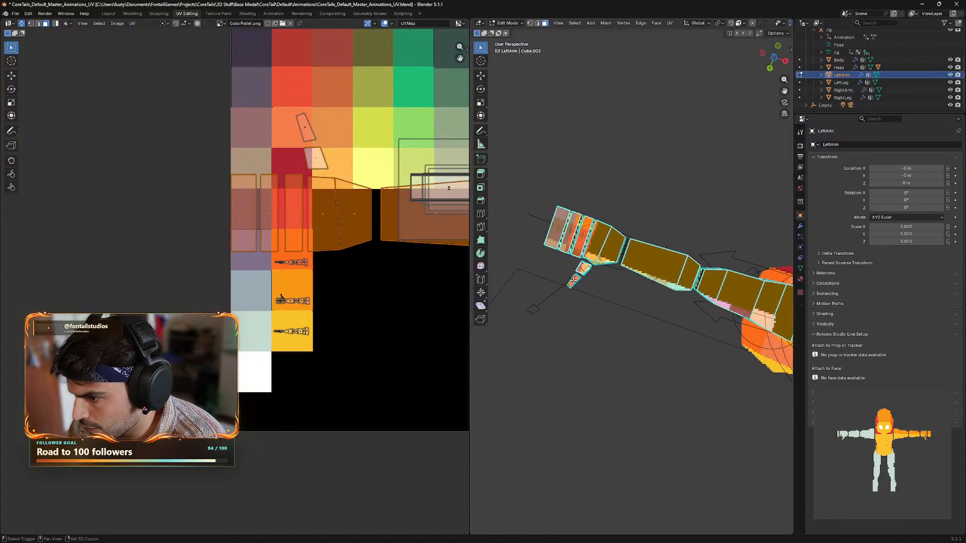
left_click(574, 279, "shift")
scroll(607, 296, "up", 4)
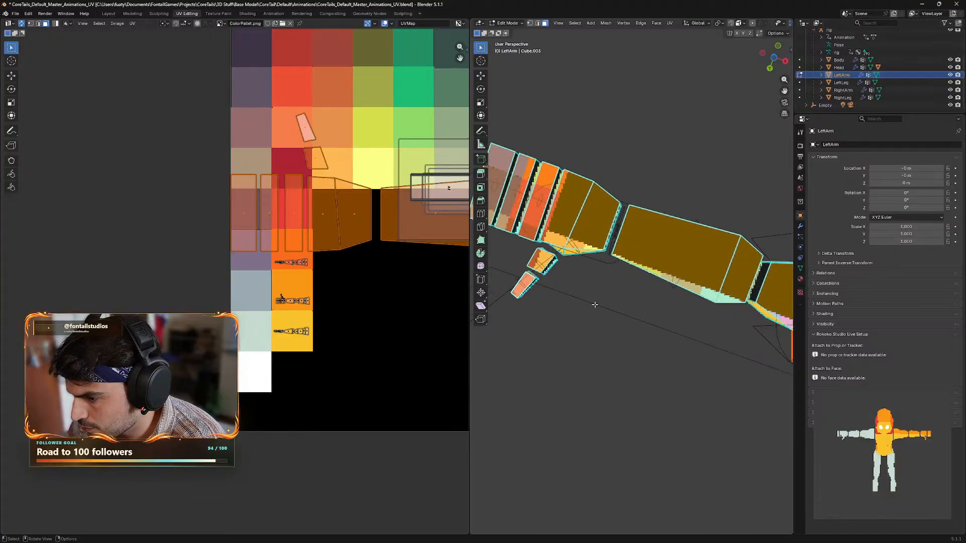
middle_click_drag(610, 303, 574, 301)
- Scale down the selected bottom-face UVs, including the thumb, and move them into the black area beside the orange swatches
key("s")
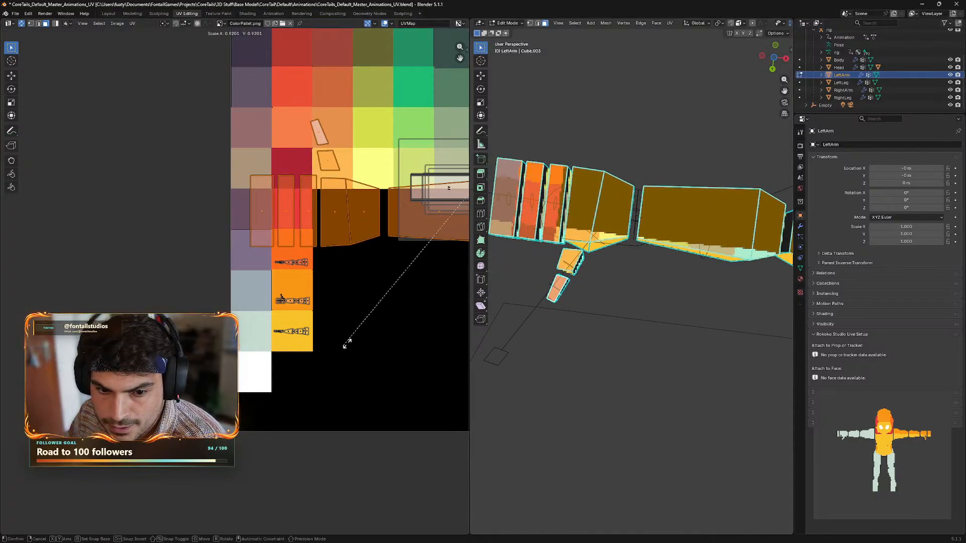
left_click(425, 285)
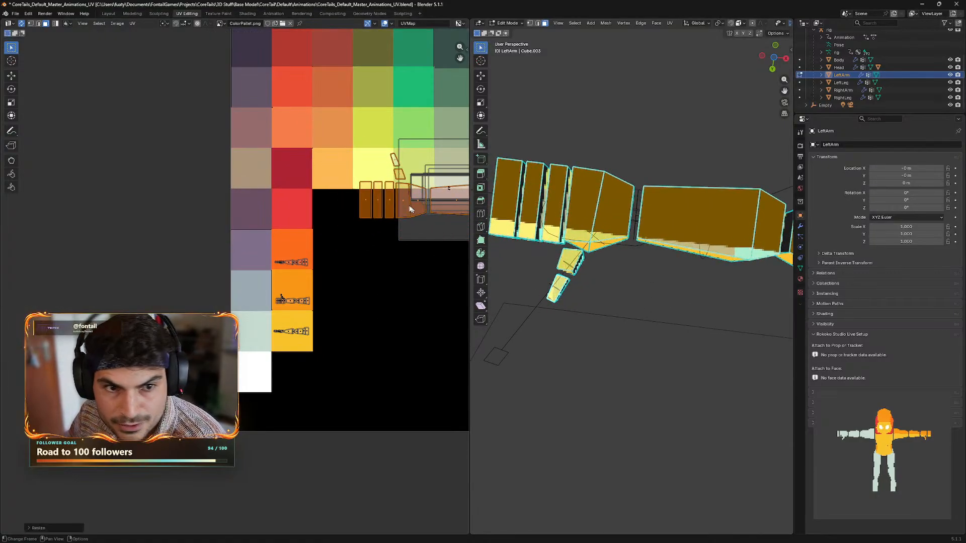
key("g")
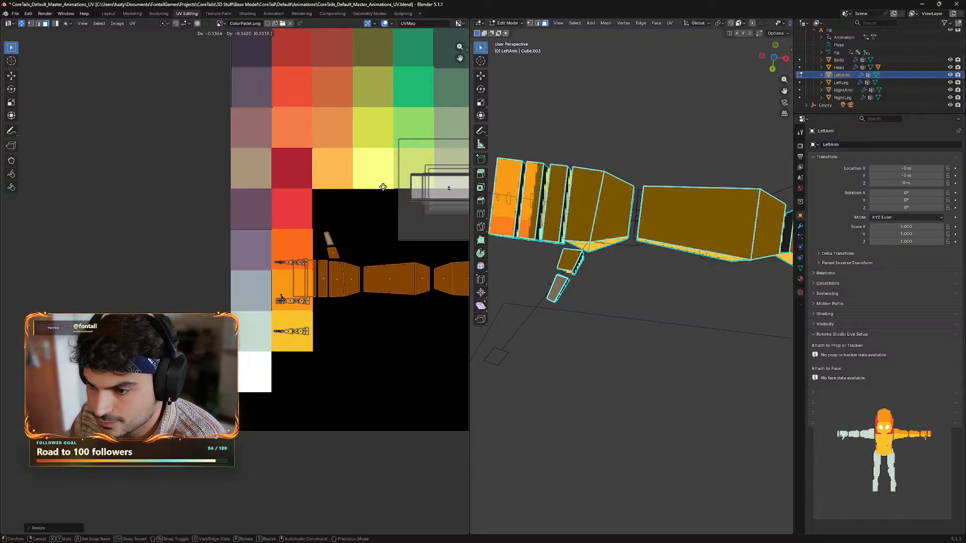
left_click(328, 204)
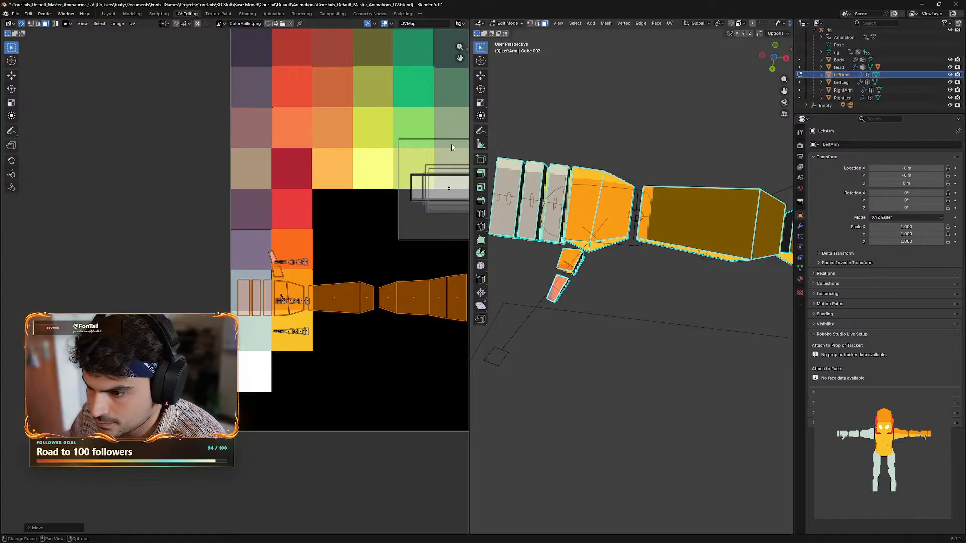
key("s")
left_click(379, 259)
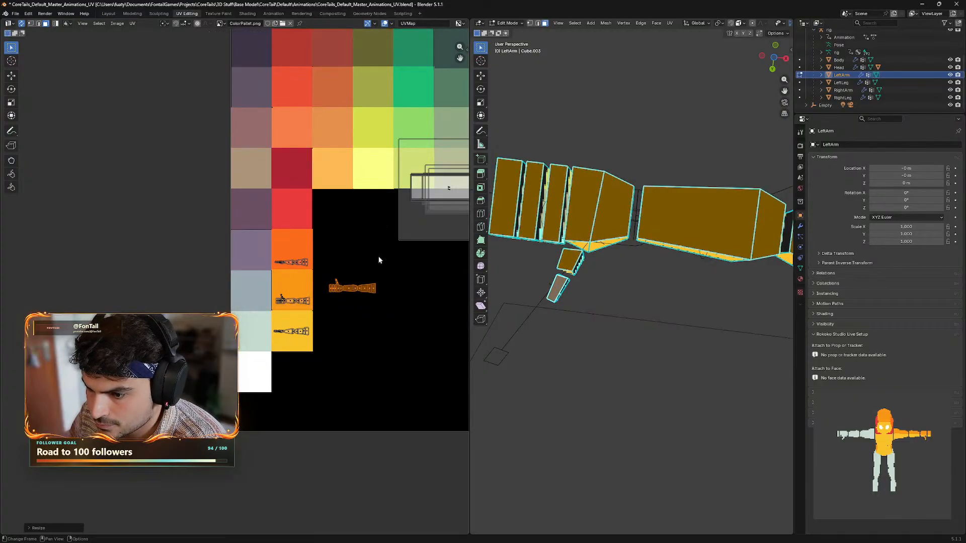
- Shrink the bottom-face UVs to fit within one swatch and place them on the bright red swatch above the darker orange one
key("s")
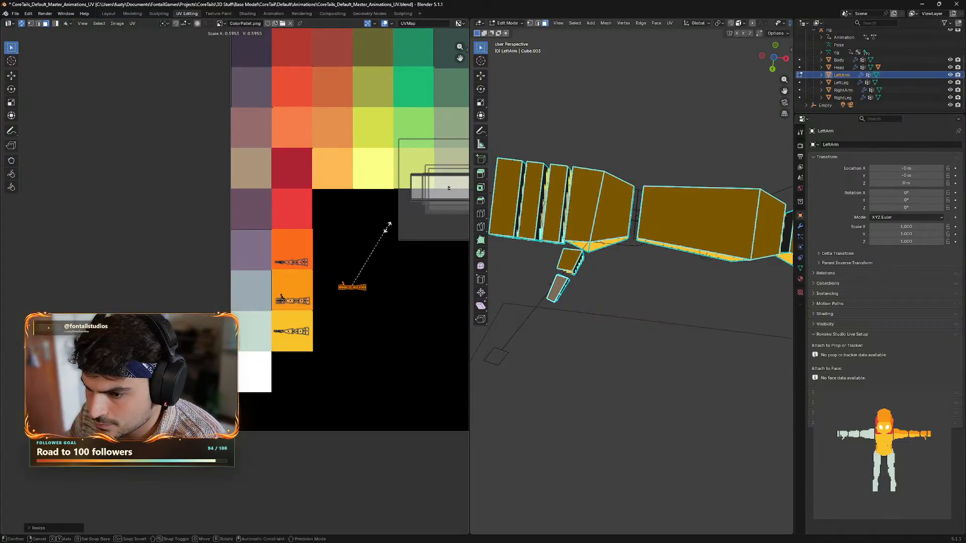
left_click(388, 225)
key("g")
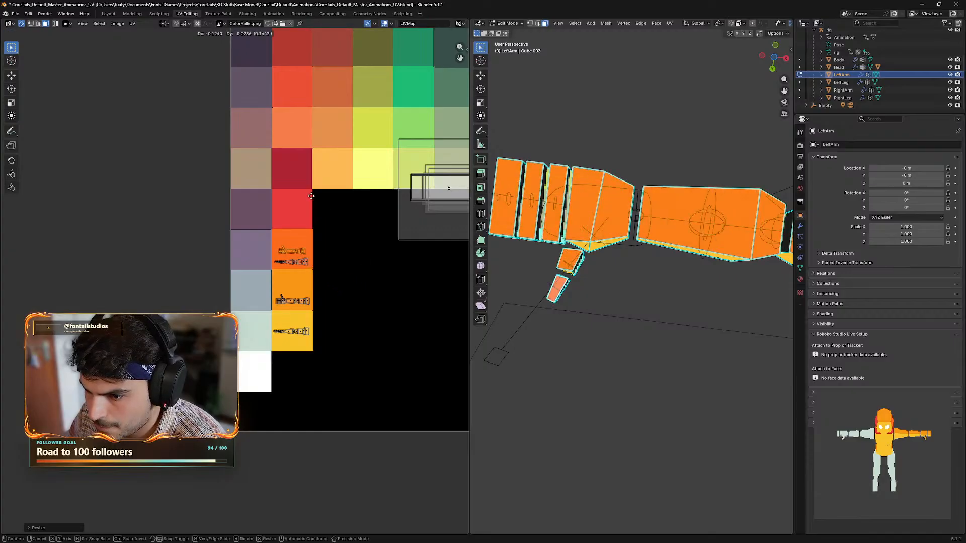
left_click(311, 193)
key("s")
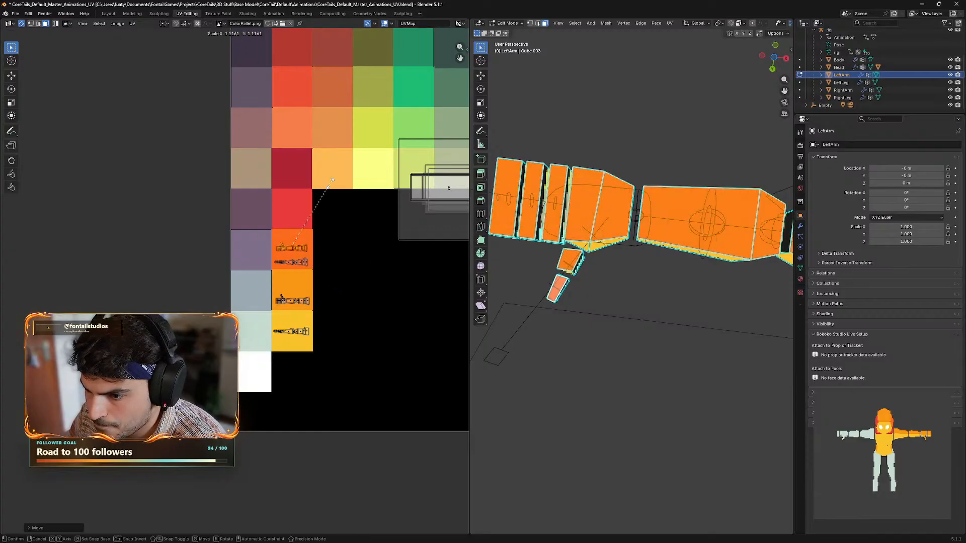
left_click(333, 179)
key("g")
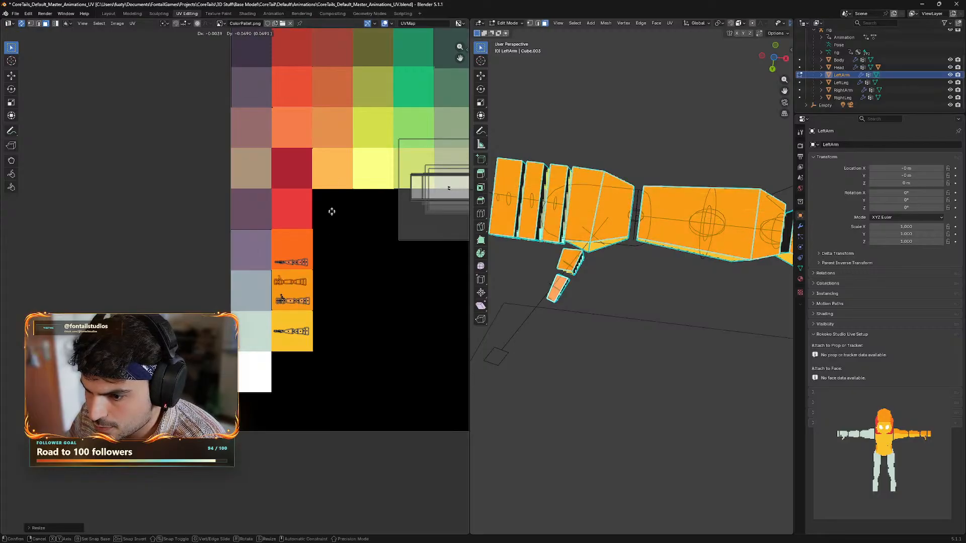
left_click(335, 180)
key("s")
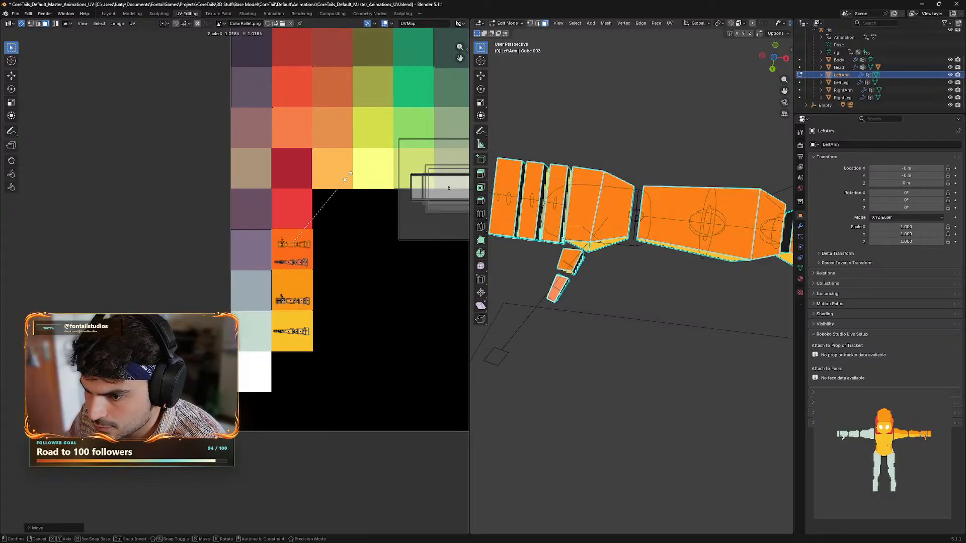
left_click(347, 177)
key("g")
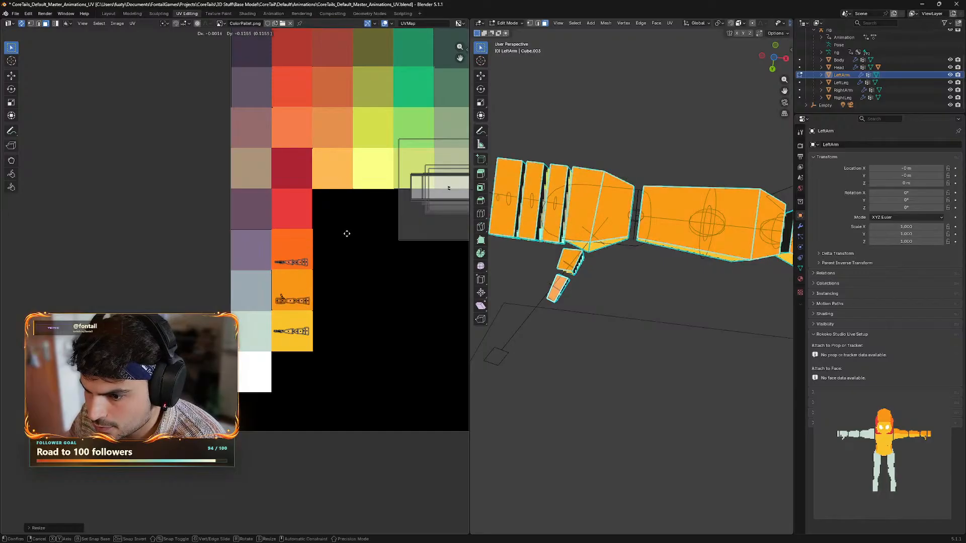
left_click(348, 156)
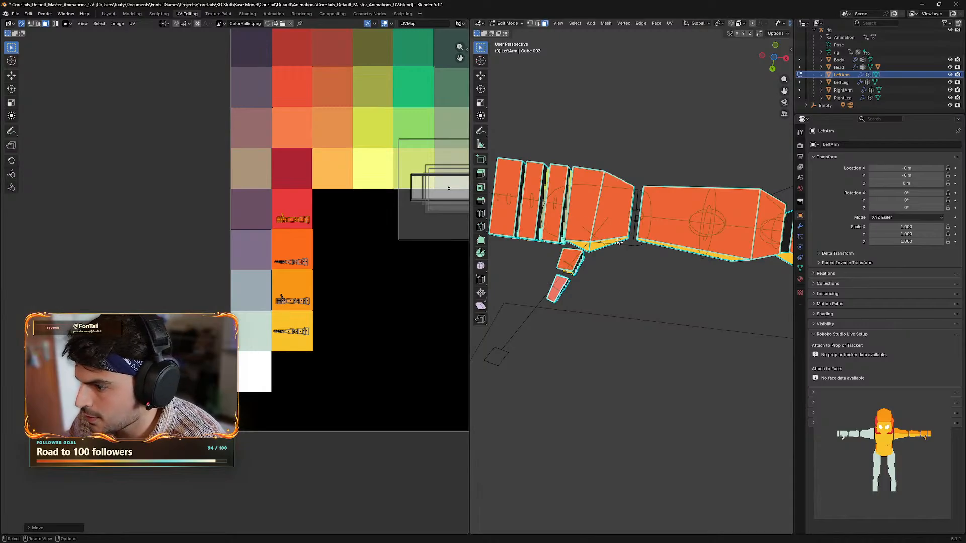
- Select the outward-facing end faces of the left upper arm and forearm, at the elbow and wrist
middle_click_drag(618, 307, 588, 377)
middle_click_drag(588, 274, 582, 240)
left_click(569, 163)
left_click(569, 177)
left_click(710, 236, "shift")
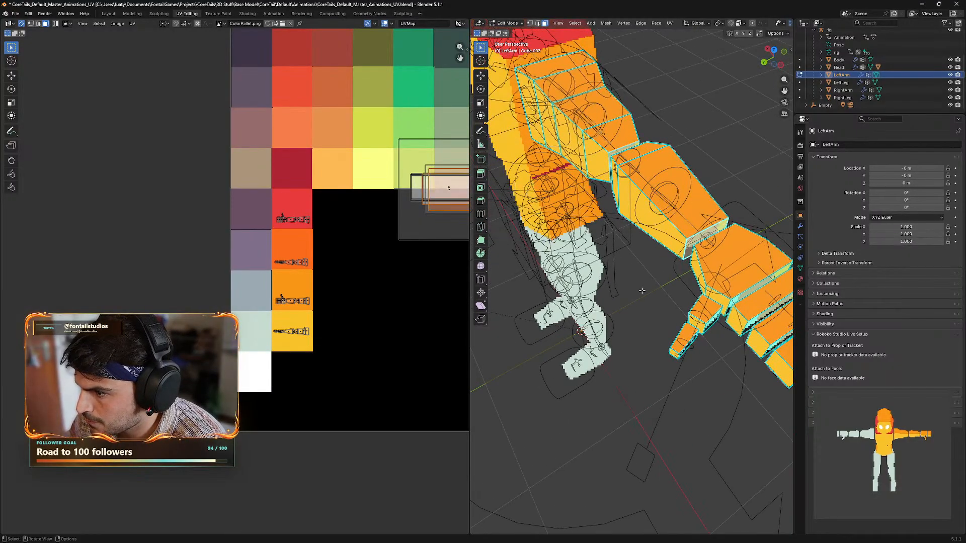
- Add the outward-facing end faces of the thumb segments, palm and finger segments to the selection
middle_click_drag(642, 292, 612, 277)
left_click(608, 216, "shift")
left_click(585, 220, "shift")
left_click(656, 230, "shift")
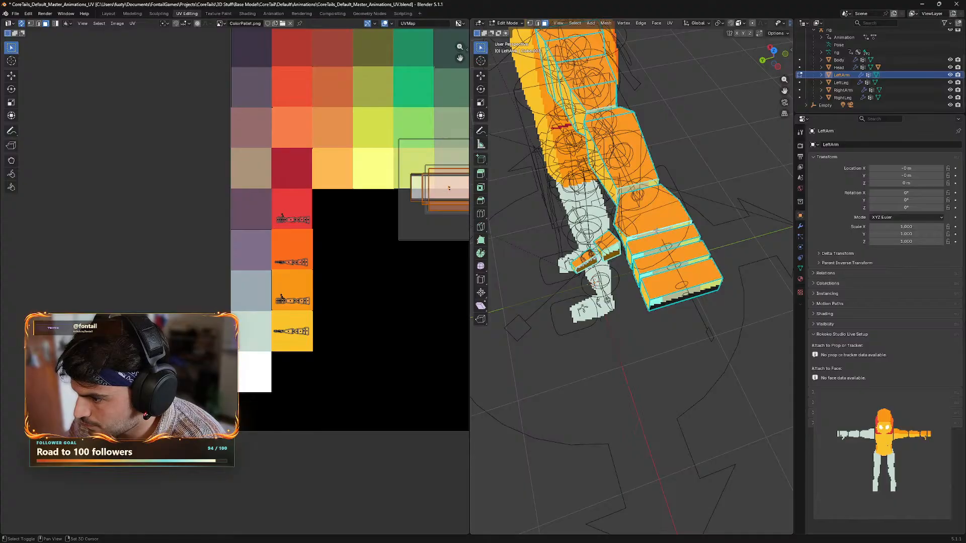
left_click(647, 253, "shift")
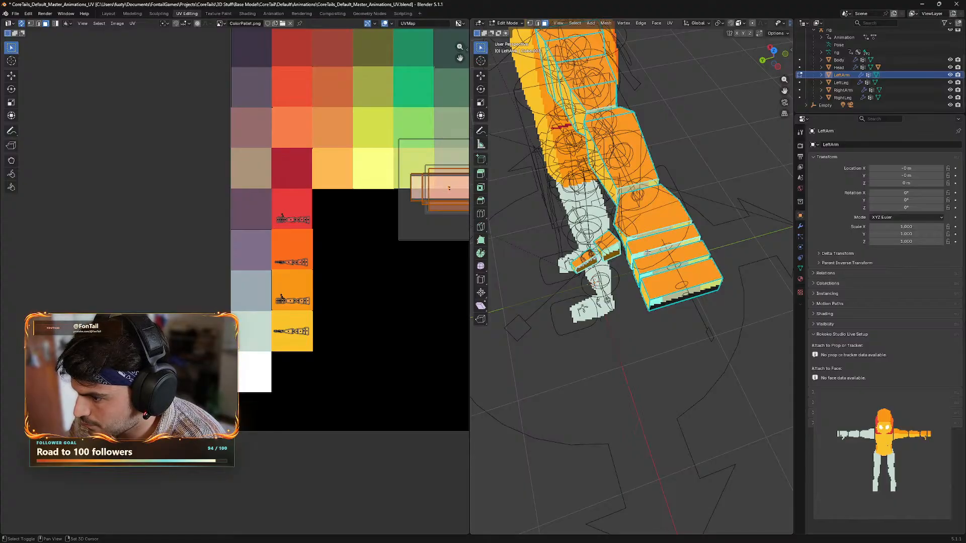
left_click(664, 270, "shift")
left_click(675, 300, "shift")
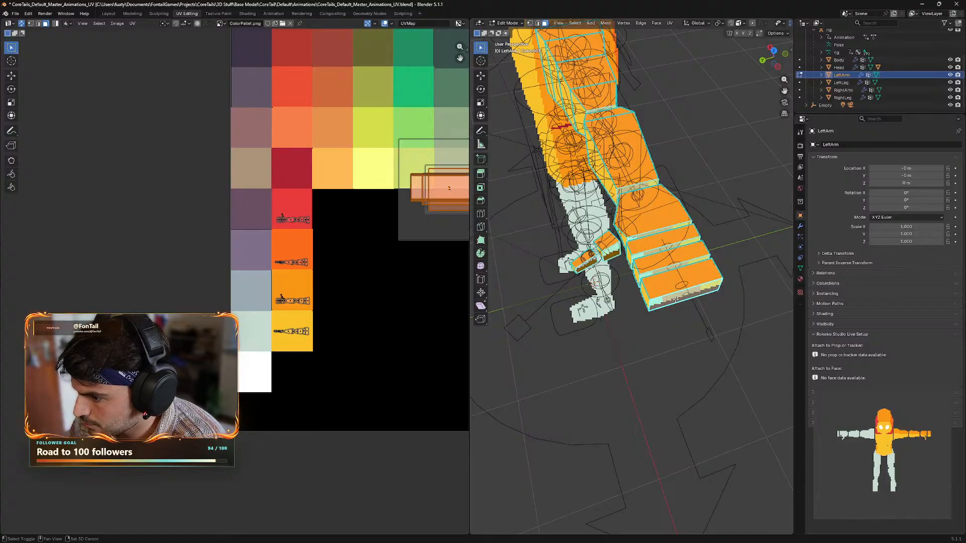
middle_click_drag(646, 340, 627, 308)
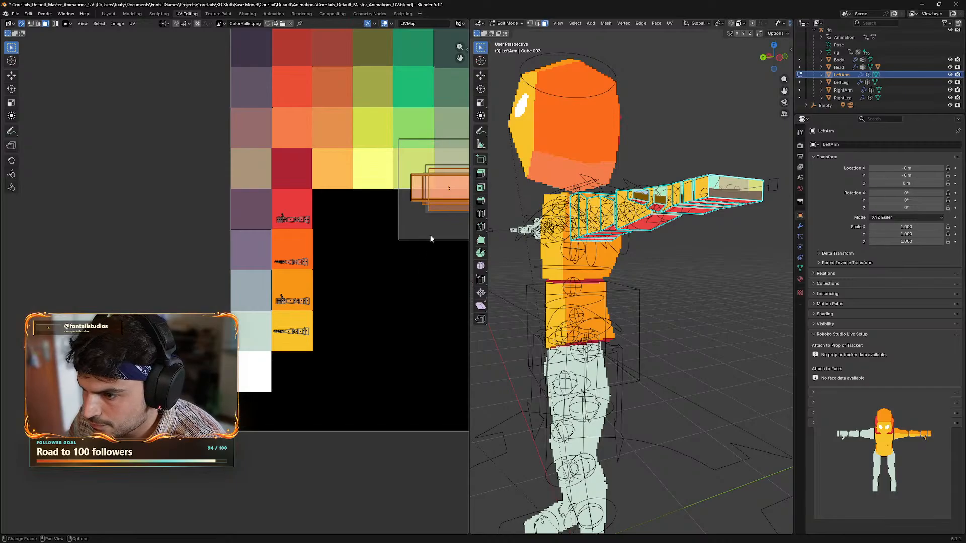
- Scale the selected outward end-face UVs down to swatch size and place them on the dark red swatch above the bright red one
key("g")
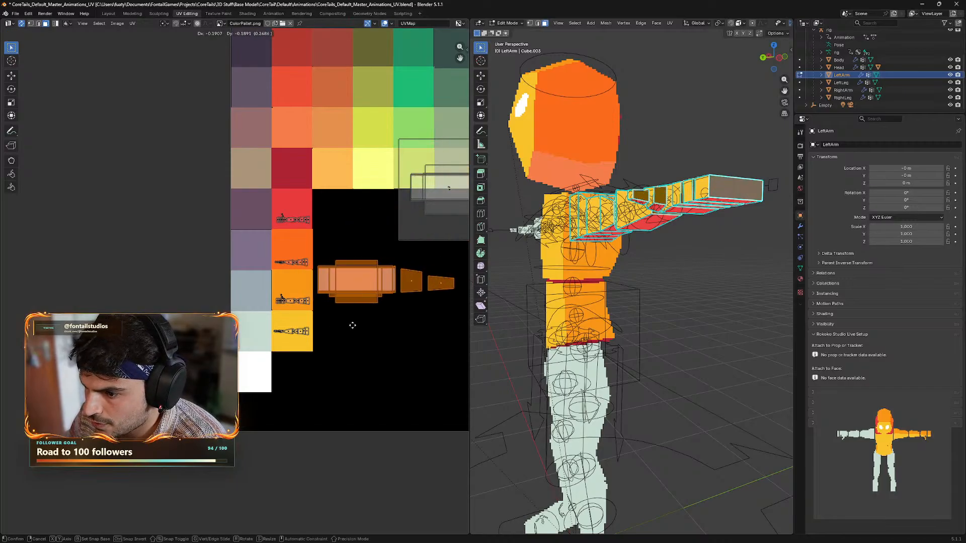
left_click(352, 328)
key("s")
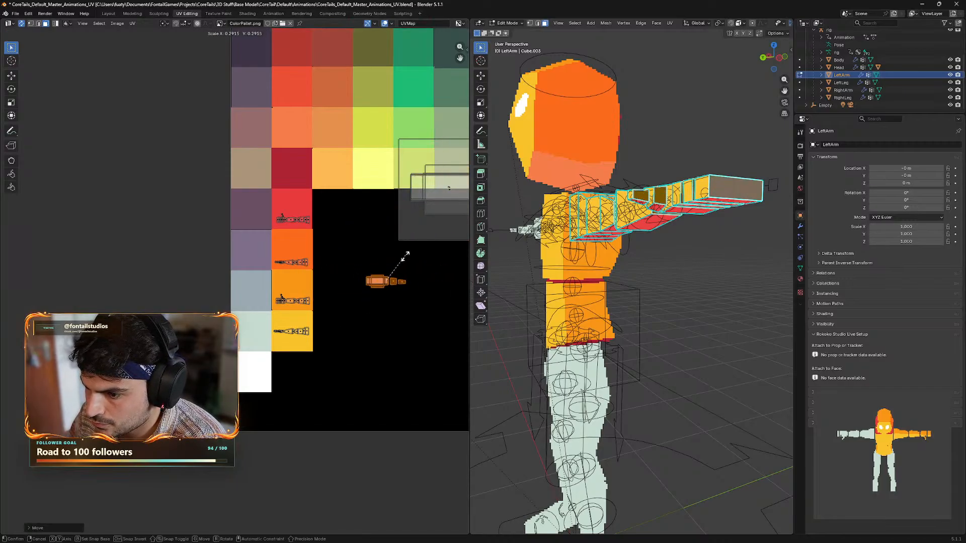
left_click(404, 260)
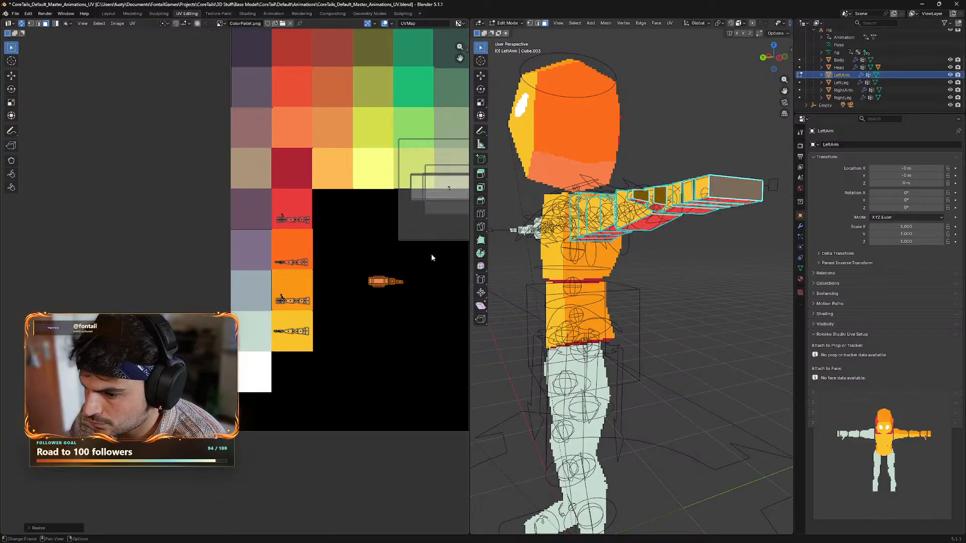
key("s")
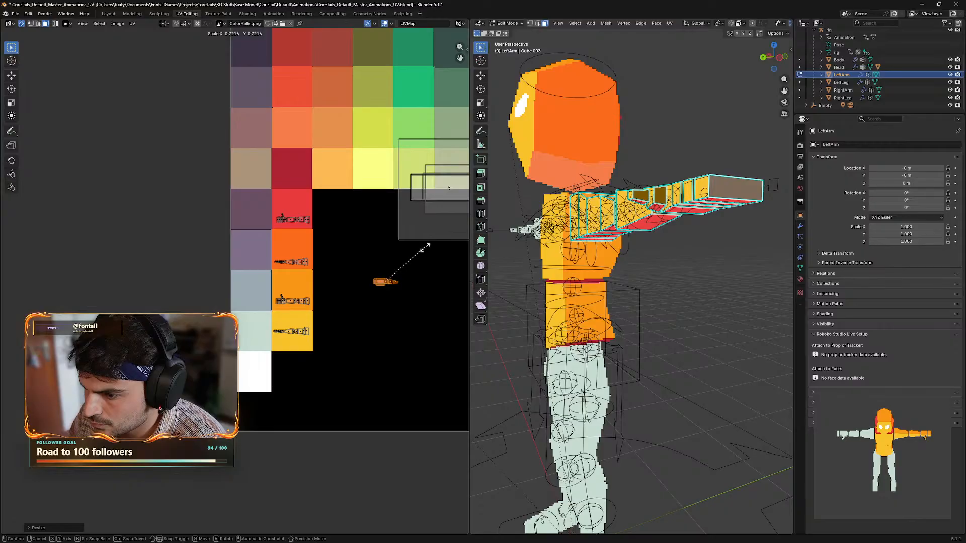
left_click(421, 259)
key("g")
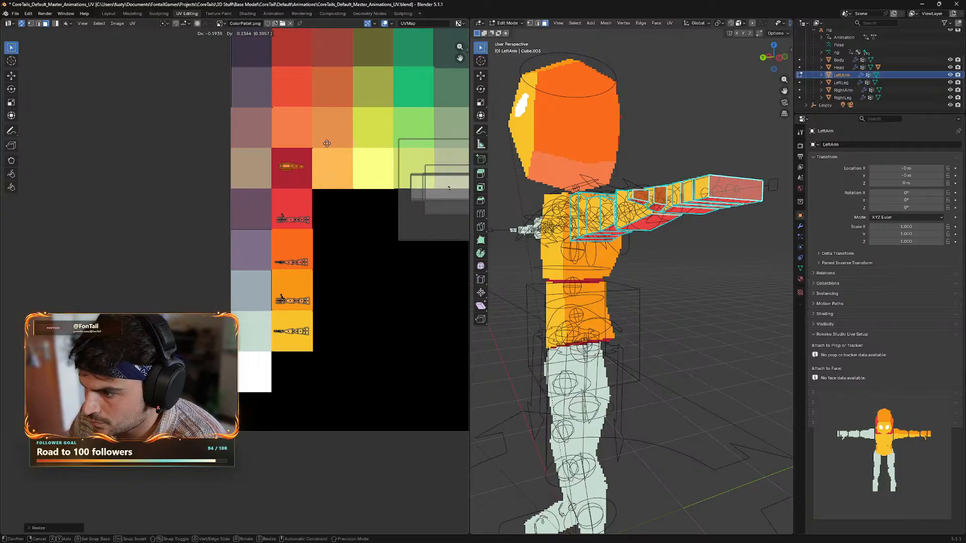
left_click(329, 155)
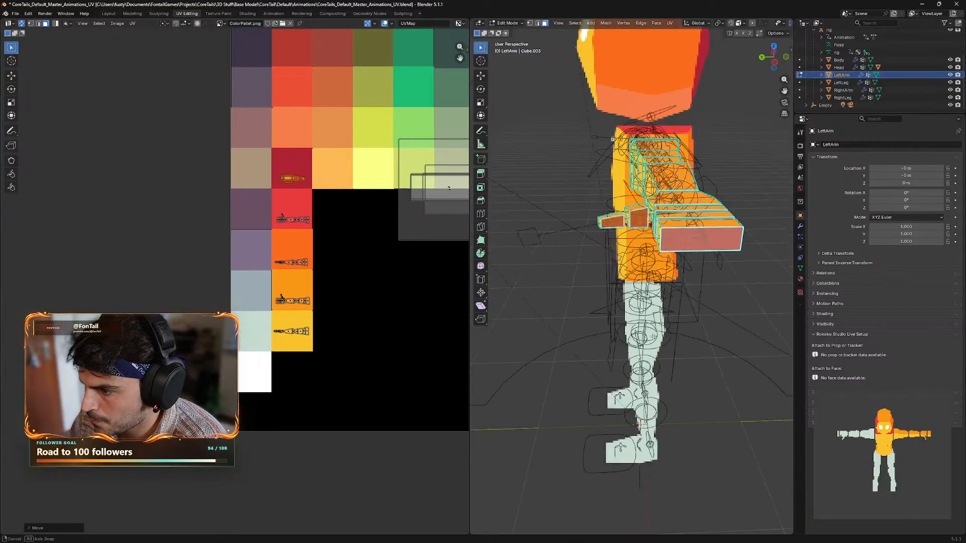
- Select the shoulder-side end faces of the left upper arm and forearm
middle_click_drag(654, 322, 784, 336)
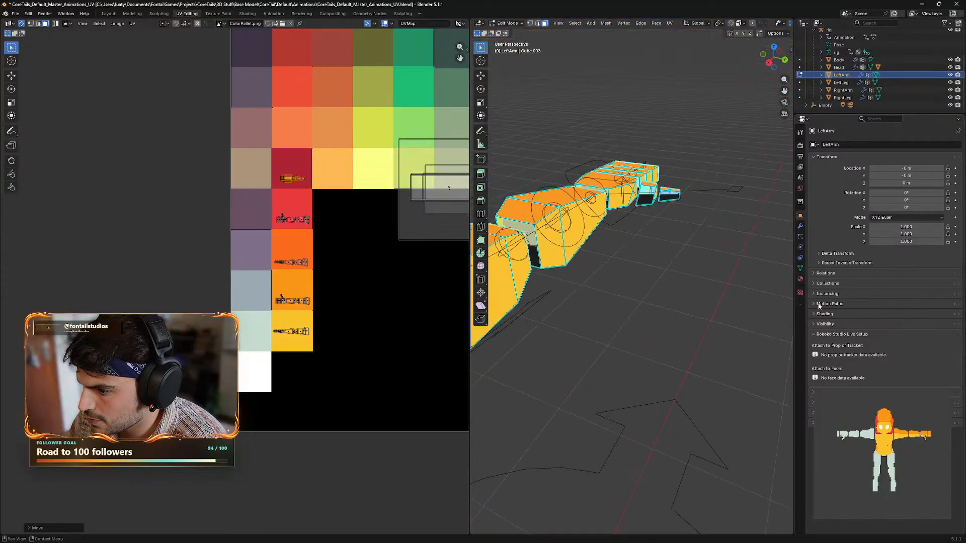
scroll(712, 336, "down", 3)
middle_click_drag(592, 366, 602, 355)
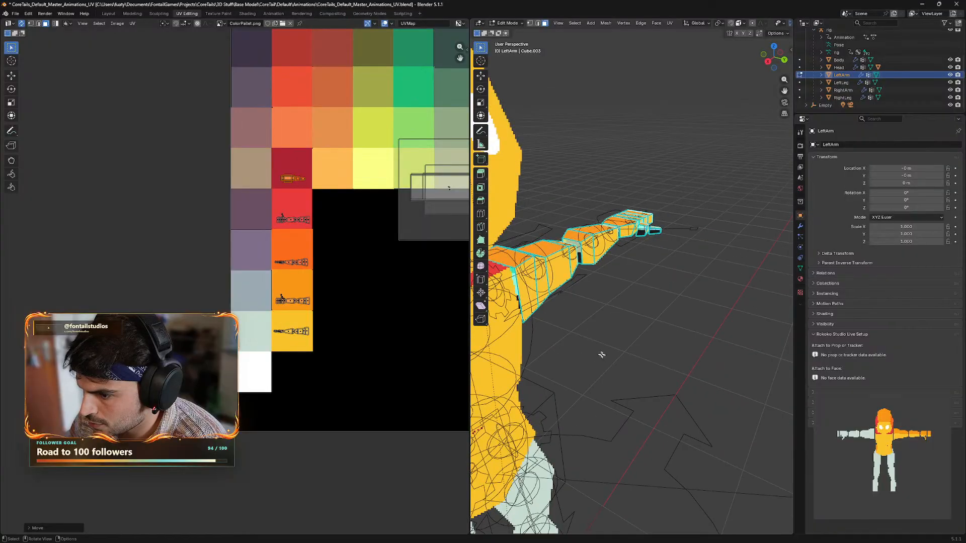
left_click(513, 274)
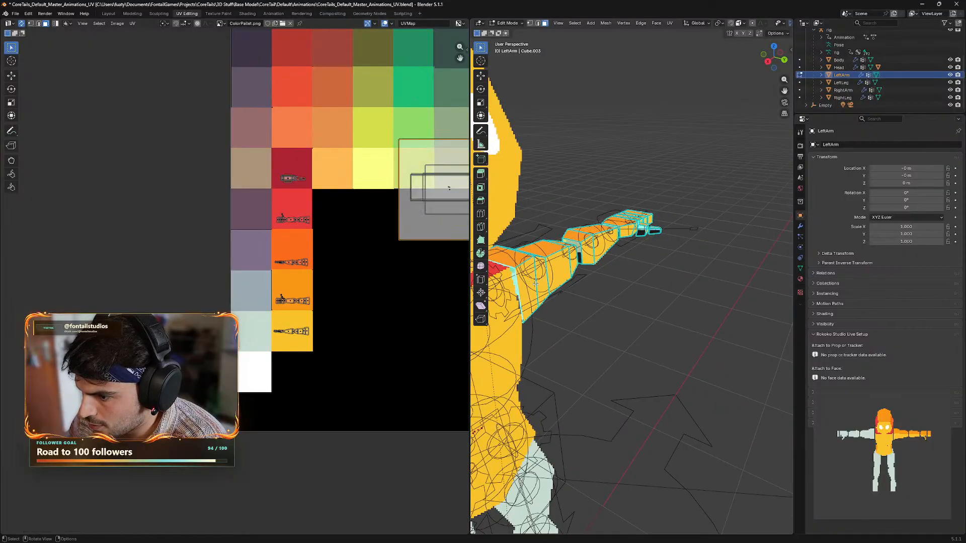
left_click(580, 303)
left_click(533, 291)
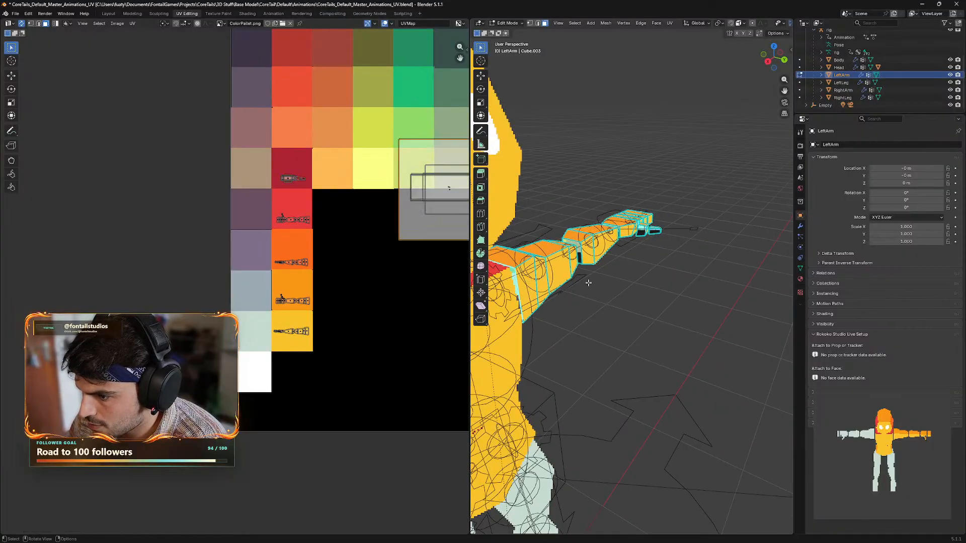
middle_click_drag(588, 283, 574, 257)
left_click(574, 257)
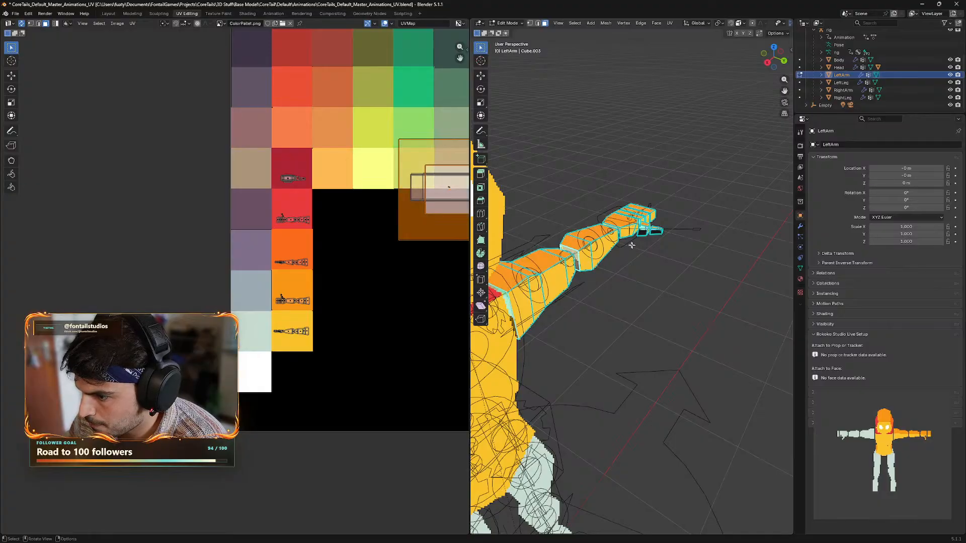
- Add the shoulder-side end faces of the palm, thumb segments and finger segments to the selection
scroll(618, 235, "up", 4)
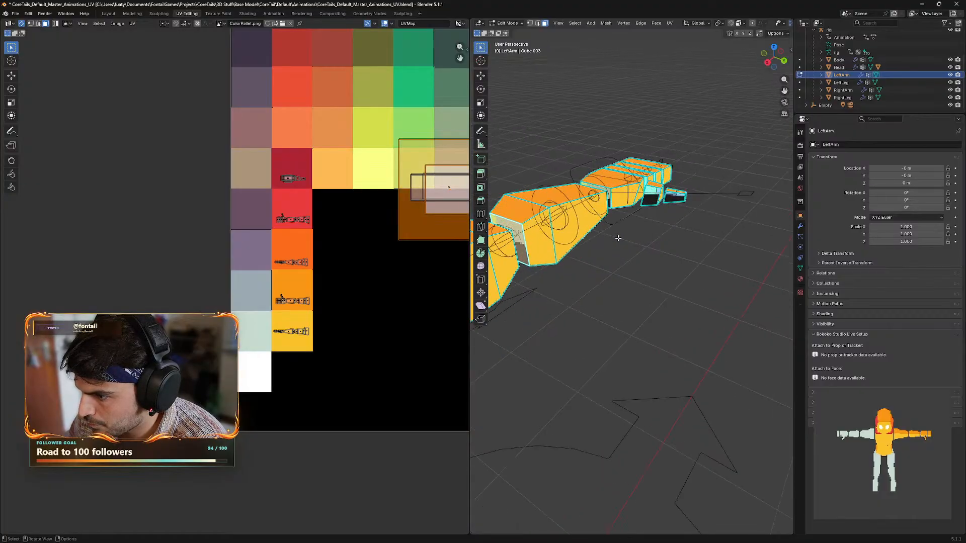
left_click(604, 182, "shift")
left_click(656, 184, "shift")
left_click(684, 180, "shift")
middle_click_drag(656, 218, 660, 228)
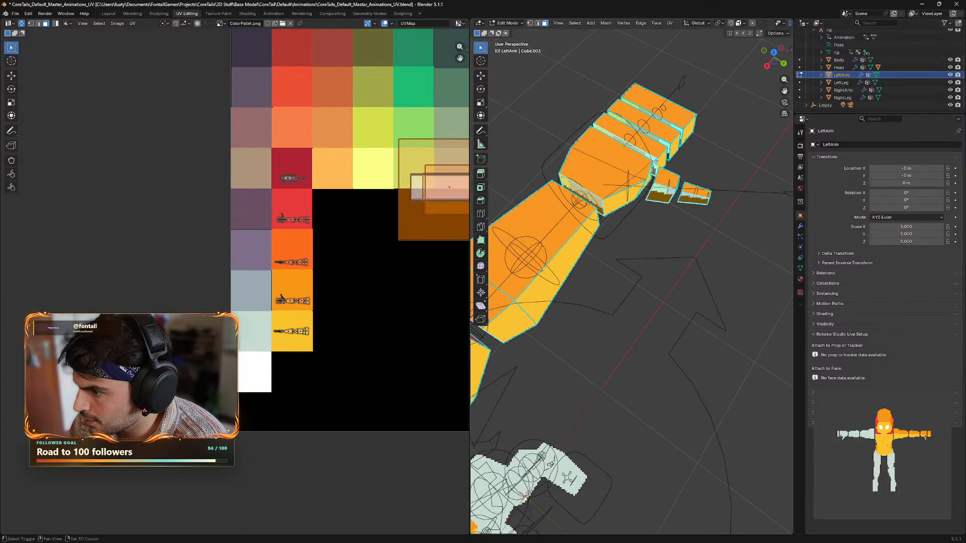
left_click(675, 136, "shift")
left_click(678, 128, "shift")
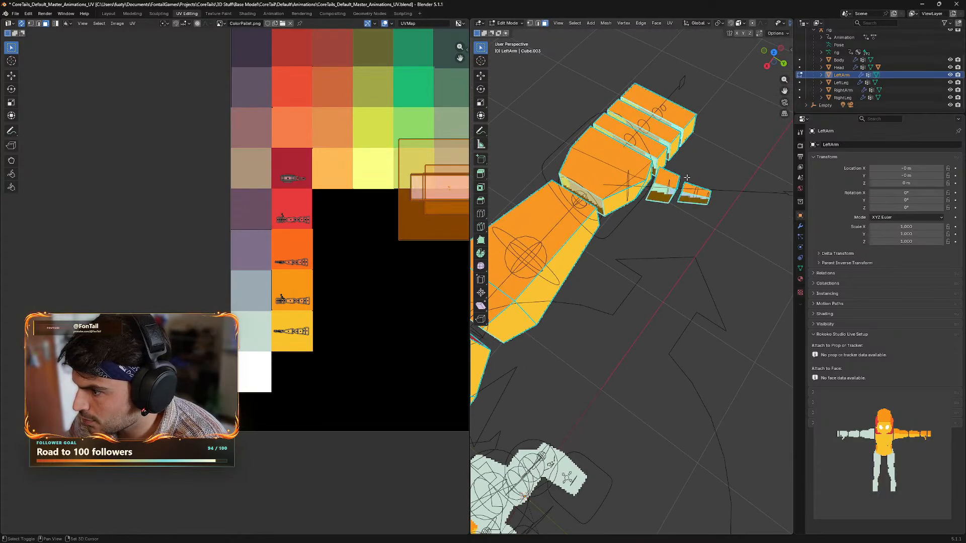
middle_click_drag(679, 130, 634, 121)
- Shrink the shoulder-side end-face UVs to fit one swatch and place them on the light orange swatch above the dark red one
key("g")
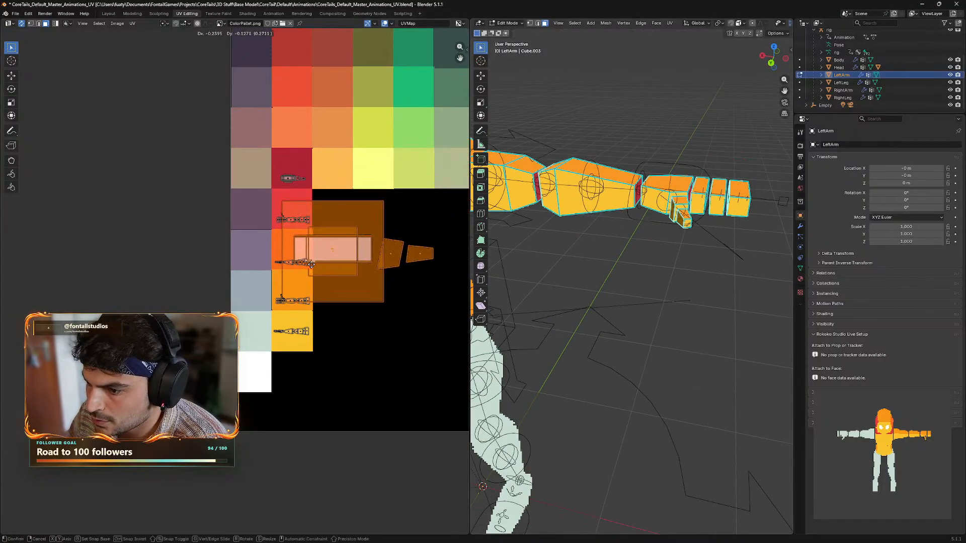
left_click(330, 270)
key("s")
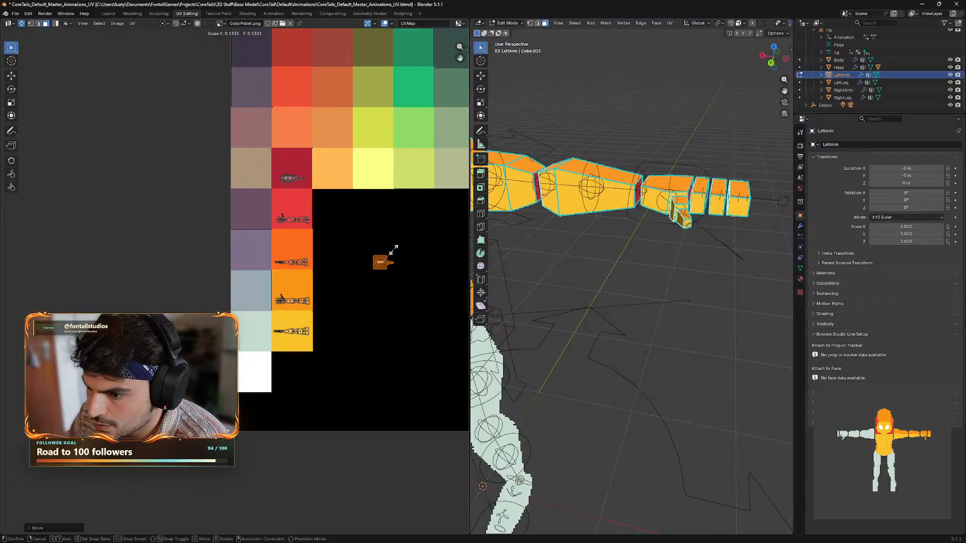
left_click(394, 250)
key("g")
left_click(302, 127)
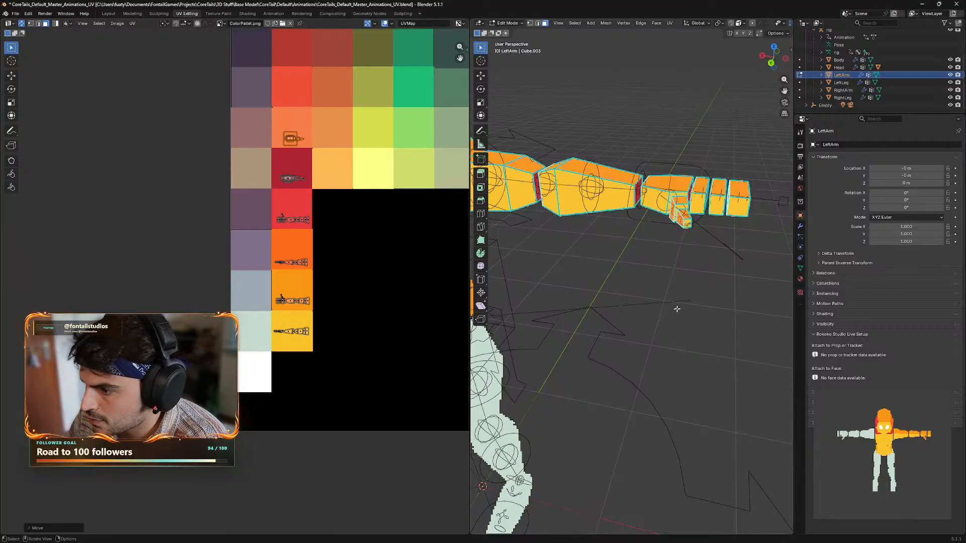
- Show the whole character from the front and widen the 3D viewport by narrowing the UV editor
middle_click_drag(677, 309, 720, 297)
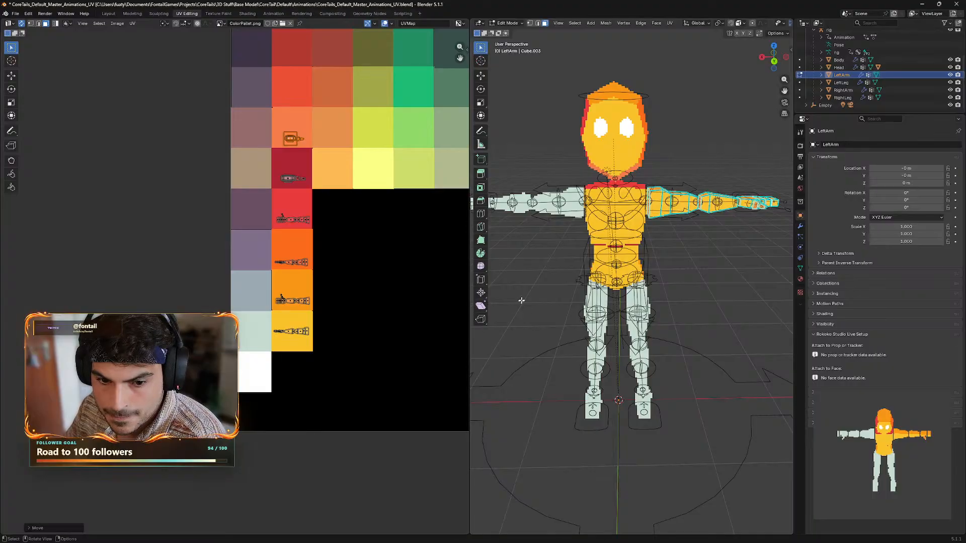
scroll(400, 290, "down", 3)
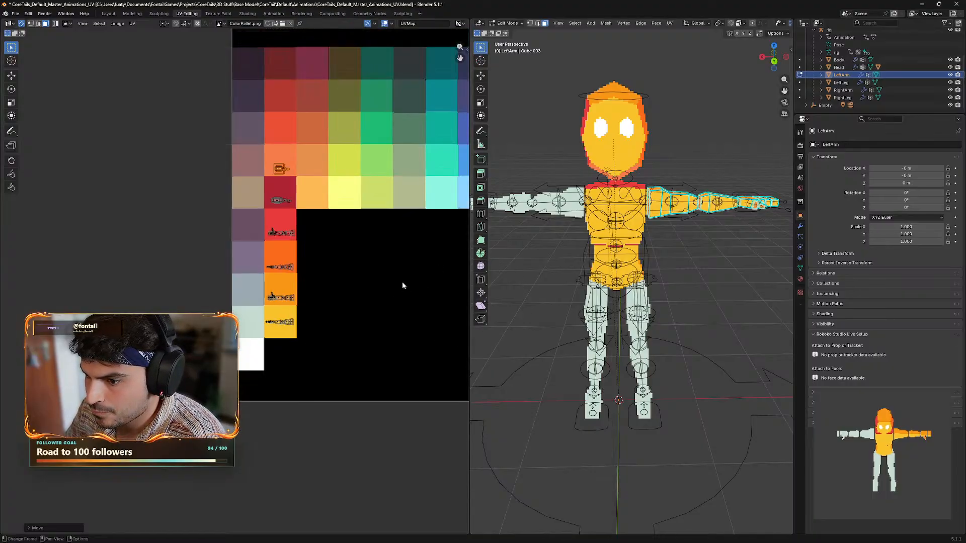
middle_click_drag(406, 279, 372, 294)
left_click_drag(469, 257, 344, 257)
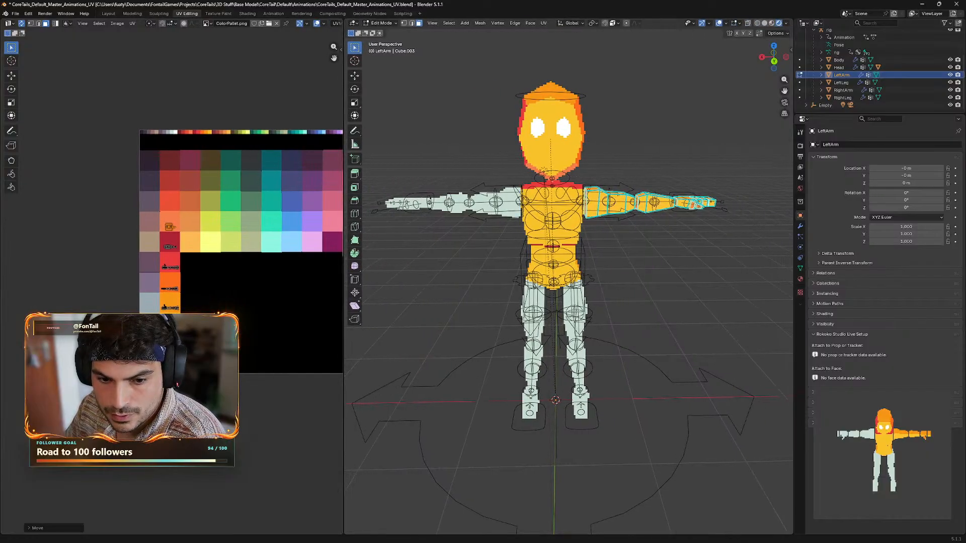
mouse_move(661, 290)
middle_mouse_down()
mouse_move(672, 291)
mouse_move(649, 289)
mouse_move(659, 293)
middle_mouse_up()
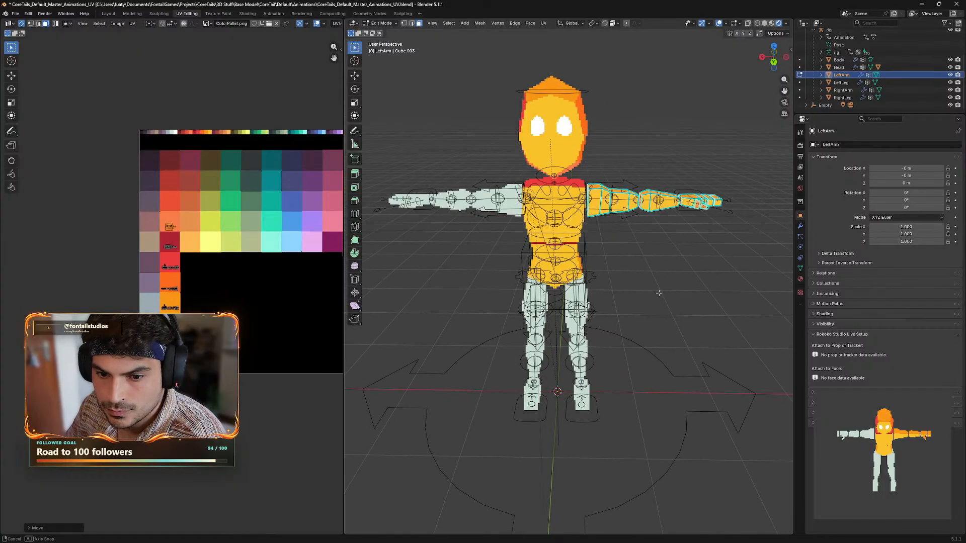
- Switch the left arm from Edit Mode to Object Mode and deselect it
left_click(683, 264)
left_click(382, 23)
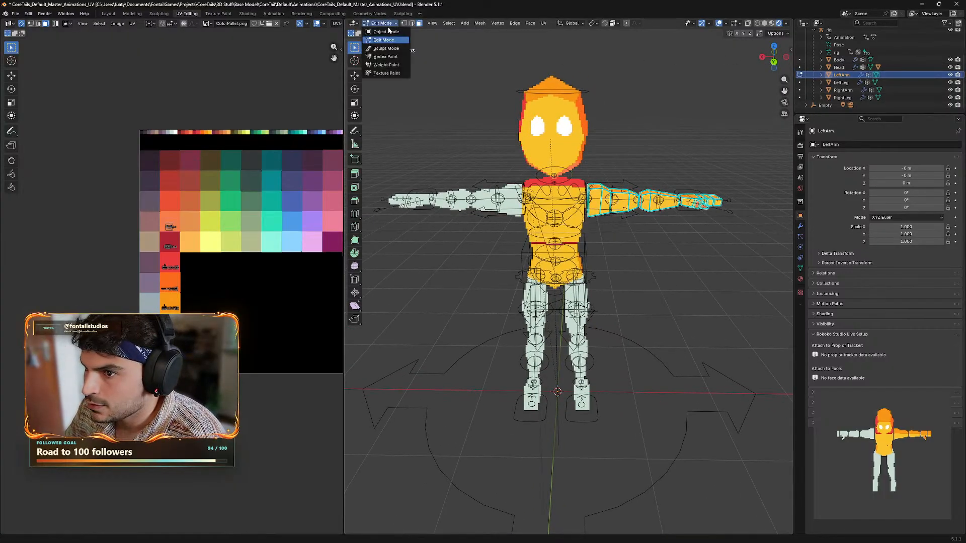
left_click(385, 33)
left_click(694, 264)
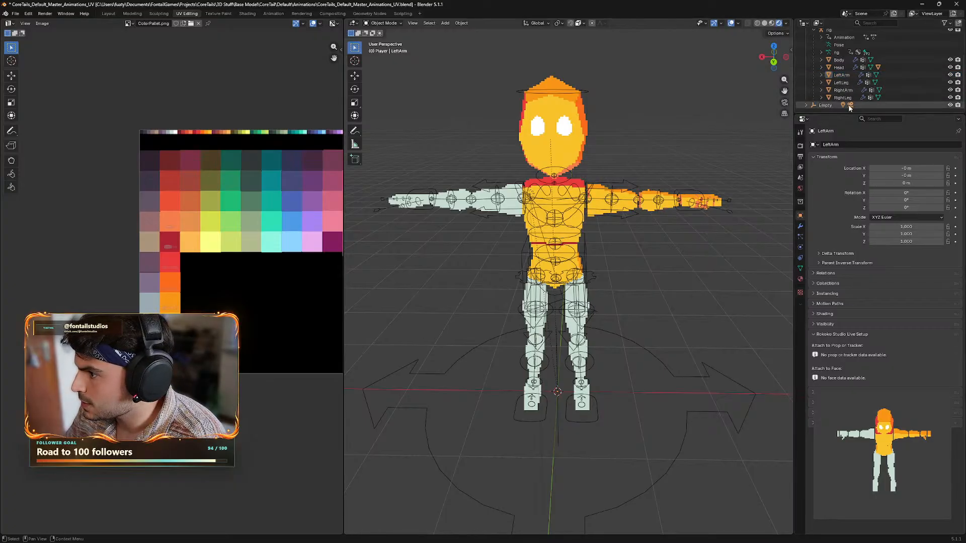
- Spin the Empty around the global Z axis to view the character from all sides in the preview, and cancel the rotation
left_click(826, 105)
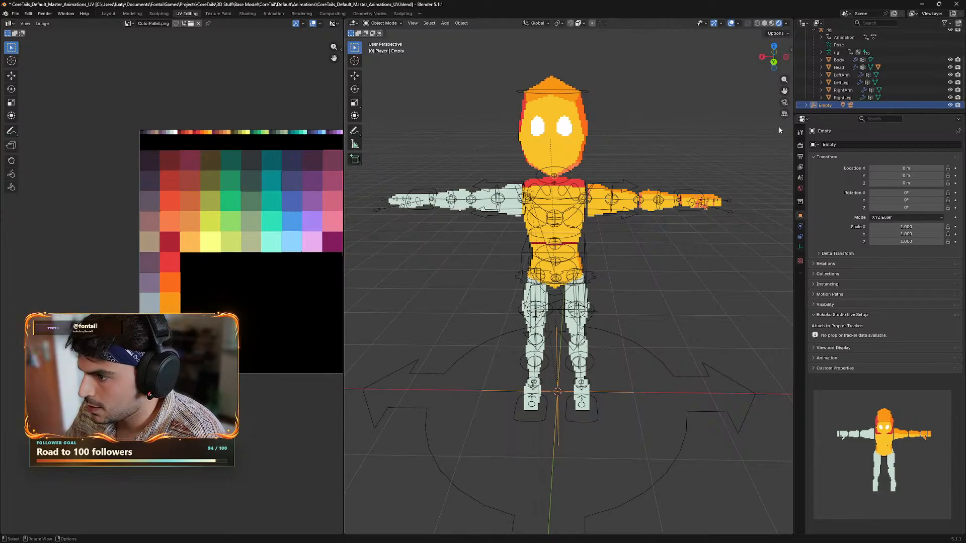
key("r")
key("z")
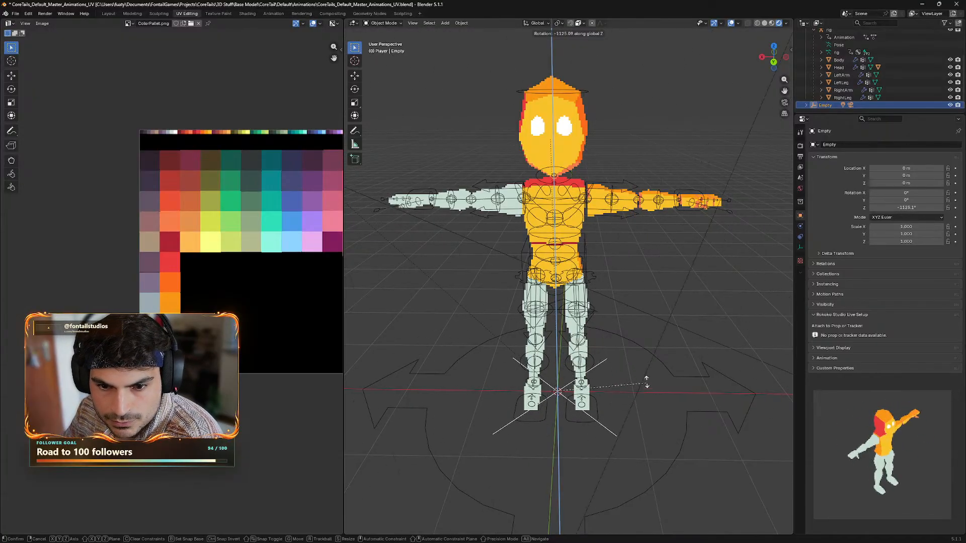
right_click(632, 356)
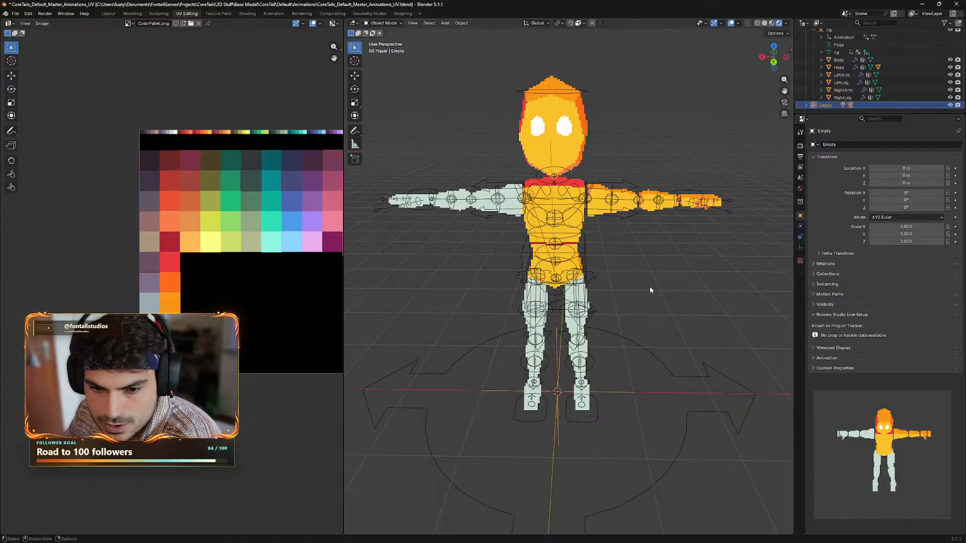
mouse_move(641, 261)
middle_mouse_down()
mouse_move(638, 275)
mouse_move(645, 263)
middle_mouse_up()
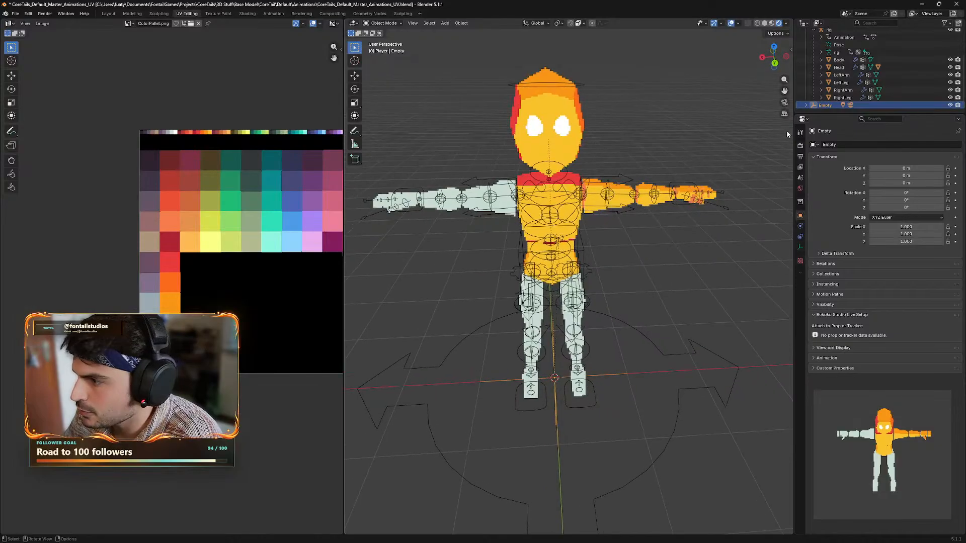
- Make the left leg the active object, enter Edit Mode on it, and widen the UV editor
left_click(841, 75)
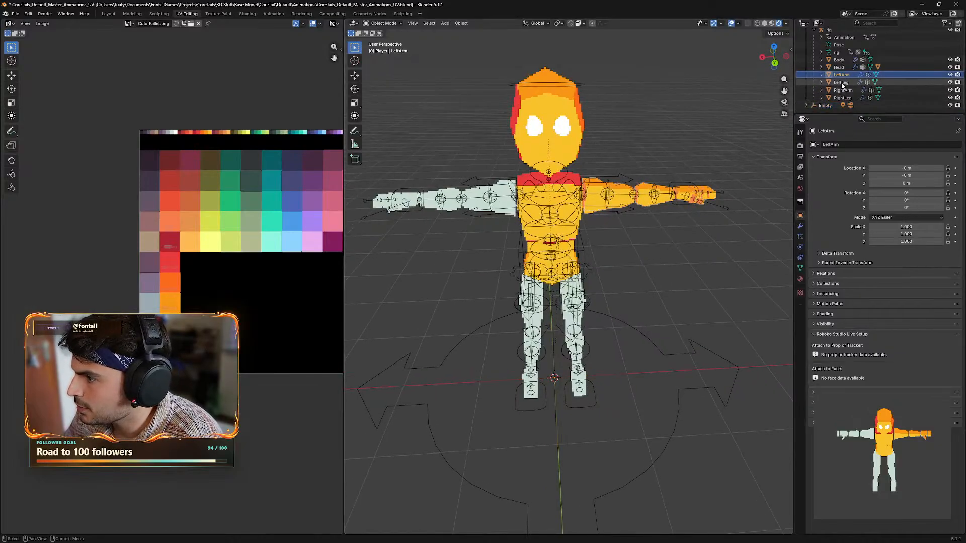
left_click(842, 83)
middle_click_drag(641, 274, 613, 211)
scroll(624, 237, "up", 3)
mouse_move(635, 262)
middle_mouse_down("shift")
mouse_move(632, 245)
mouse_move(644, 257)
middle_mouse_up("shift")
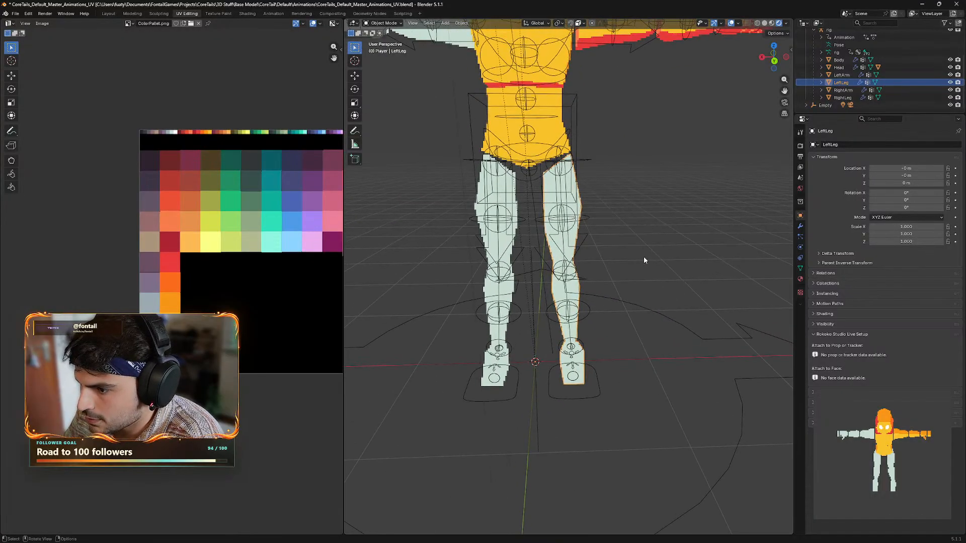
left_click(381, 23)
left_click(383, 42)
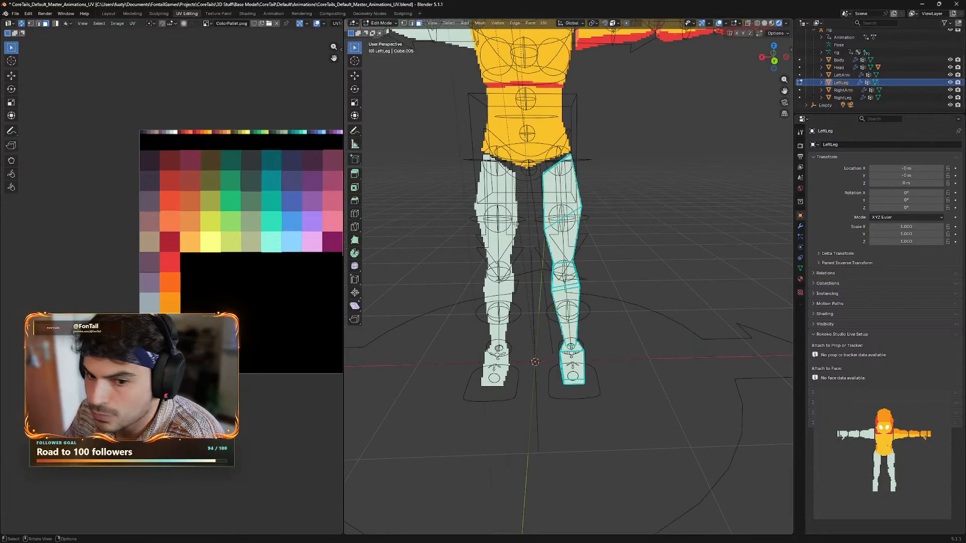
left_click_drag(344, 257, 412, 253)
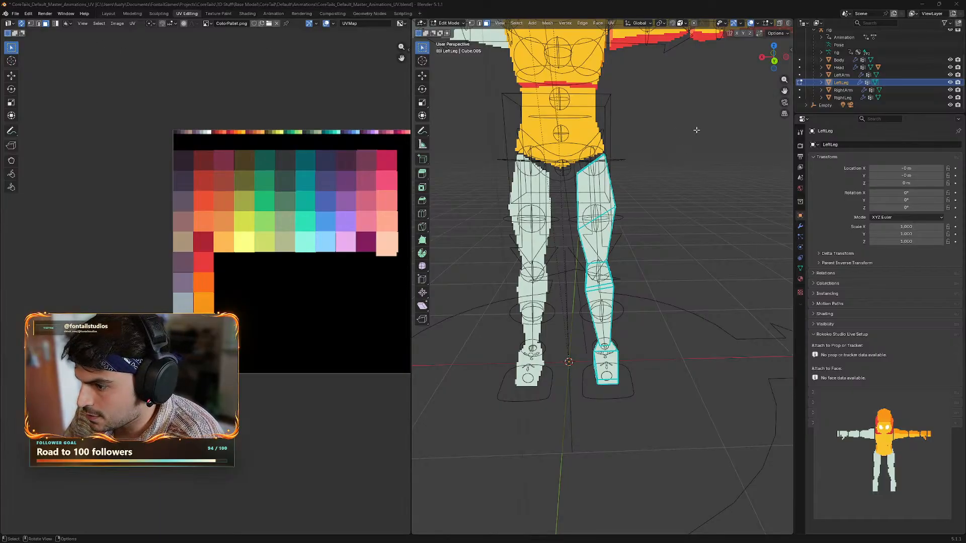
- Try to box-select the left leg's faces from several sides and undo the last selection
left_click_drag(716, 128, 600, 403)
middle_click_drag(718, 319, 627, 281, "shift")
left_click_drag(755, 145, 634, 454, "shift")
middle_click_drag(753, 386, 647, 345)
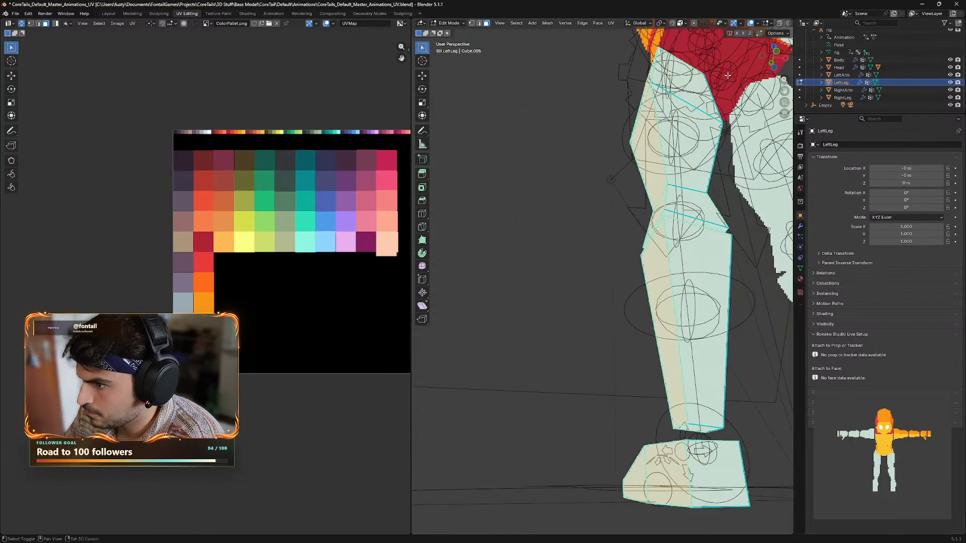
left_click_drag(764, 50, 569, 216, "shift")
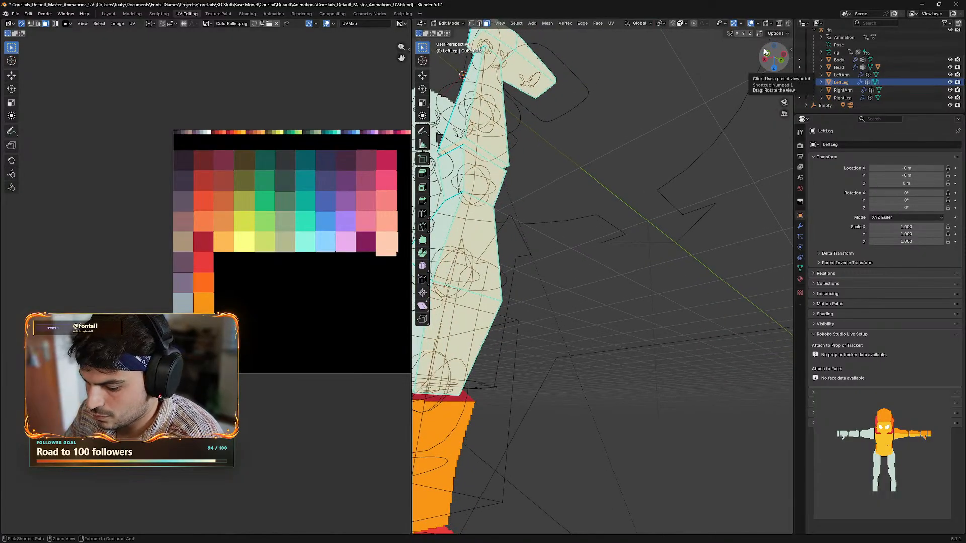
key("ctrl+z")
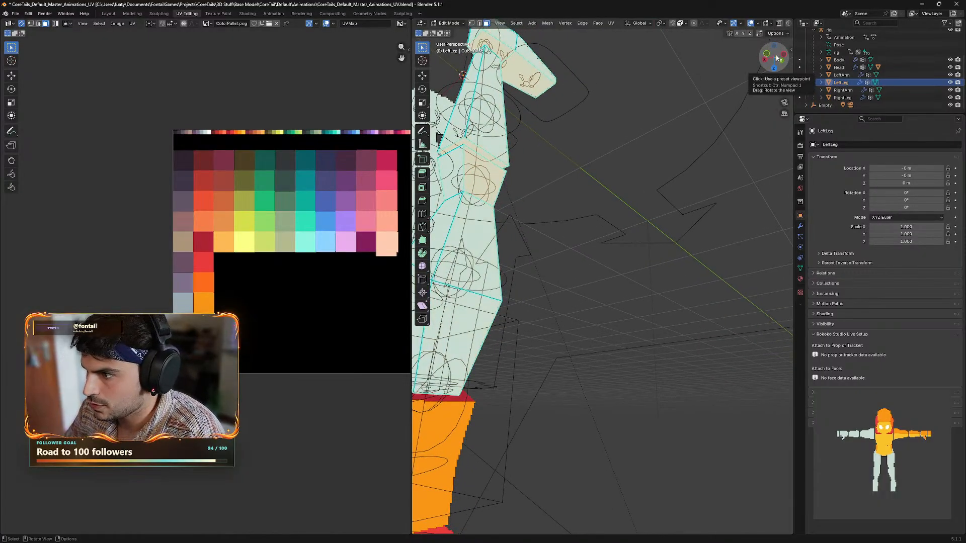
- Box-select the left leg's faces from hip to foot
left_click_drag(775, 55, 771, 162)
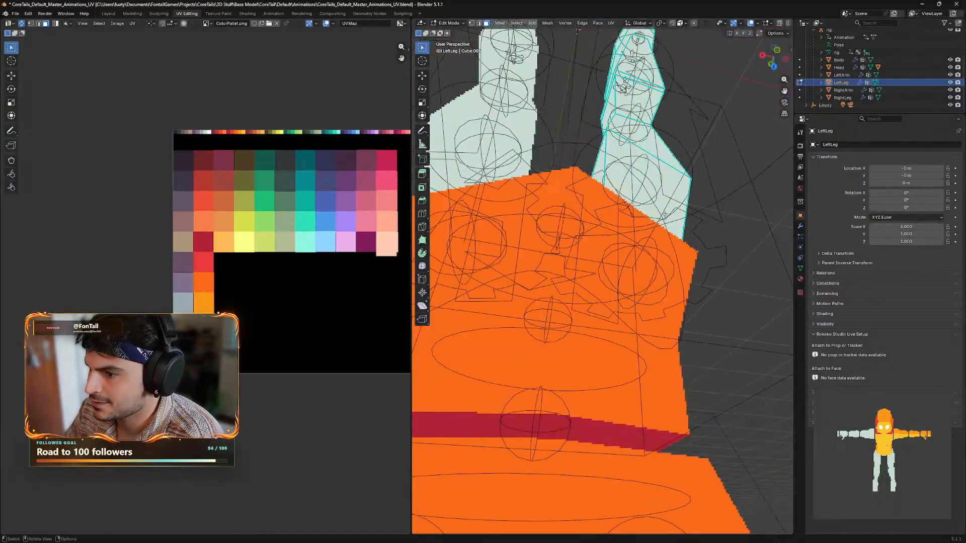
middle_click_drag(659, 247, 671, 196)
left_click_drag(700, 150, 590, 373)
middle_click_drag(744, 241, 692, 229)
middle_click_drag(692, 229, 714, 352, "shift")
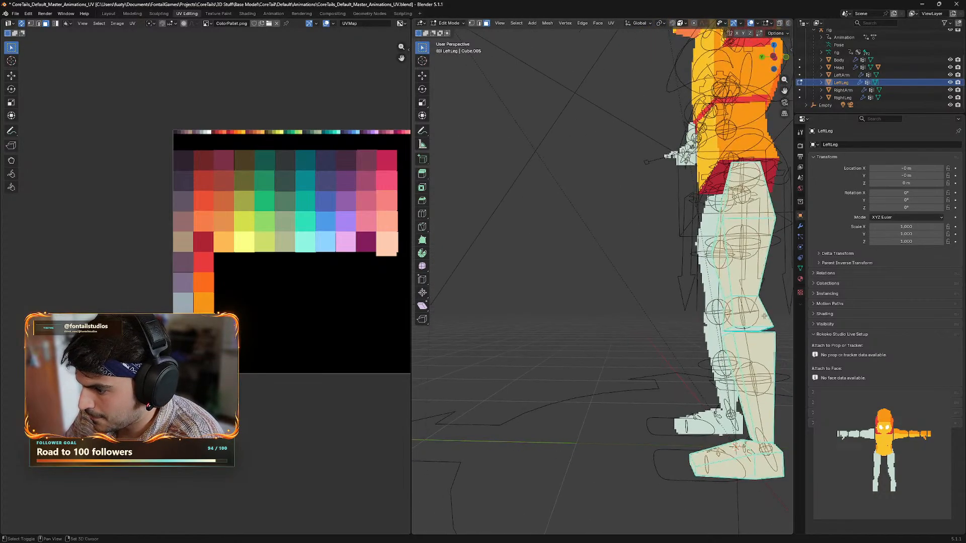
- Add the remaining faces of the left thigh, knee, shin and foot to the selection from the other sides
left_click_drag(791, 292, 775, 313)
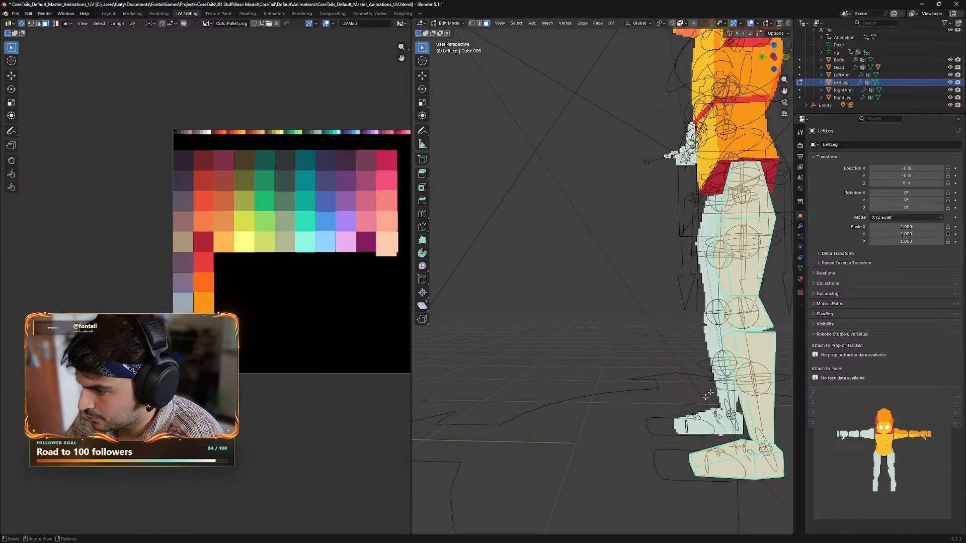
middle_click_drag(775, 313, 672, 393)
left_click_drag(672, 393, 558, 474)
middle_click_drag(671, 441, 772, 435)
left_click_drag(576, 363, 444, 443, "shift")
middle_click_drag(500, 455, 624, 452)
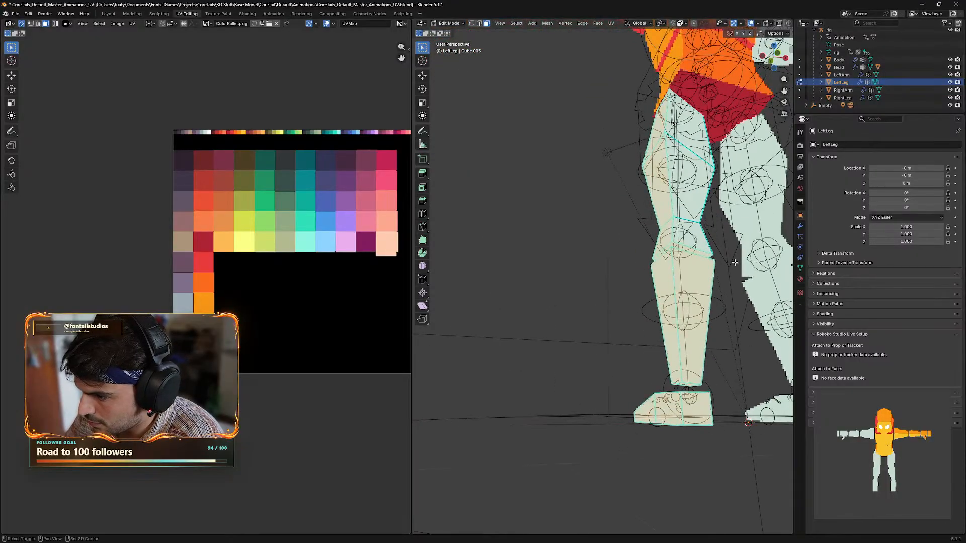
middle_click_drag(728, 199, 704, 96)
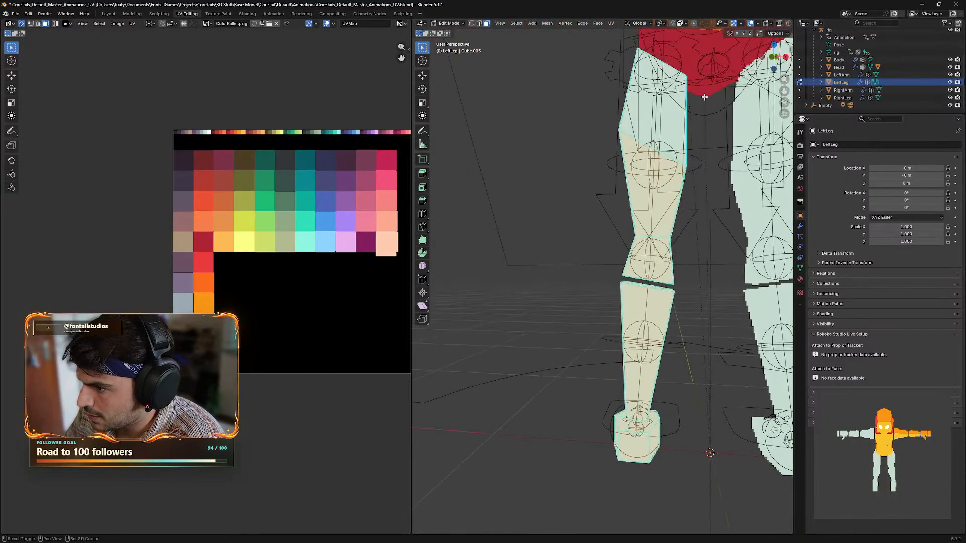
middle_click_drag(720, 61, 657, 272)
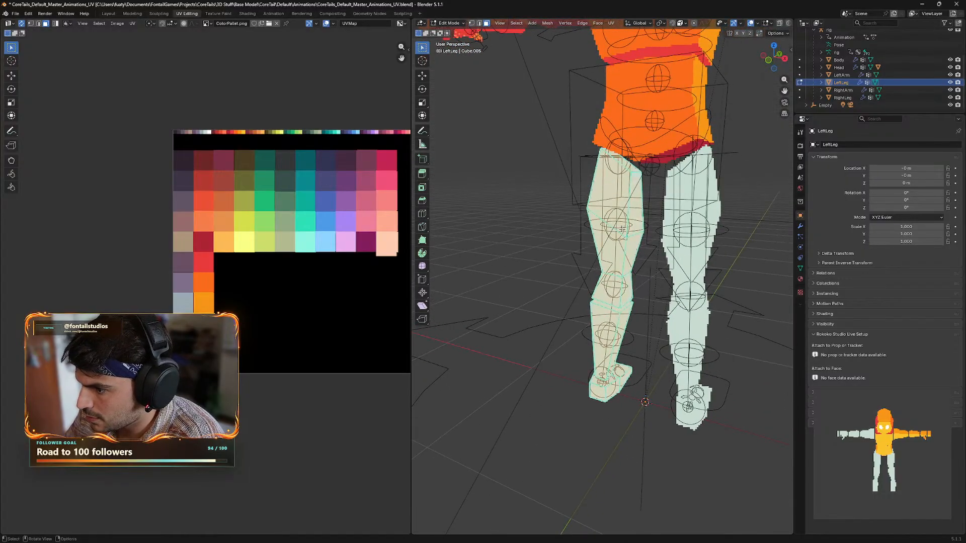
- Save the Blender file
key("shift+a")
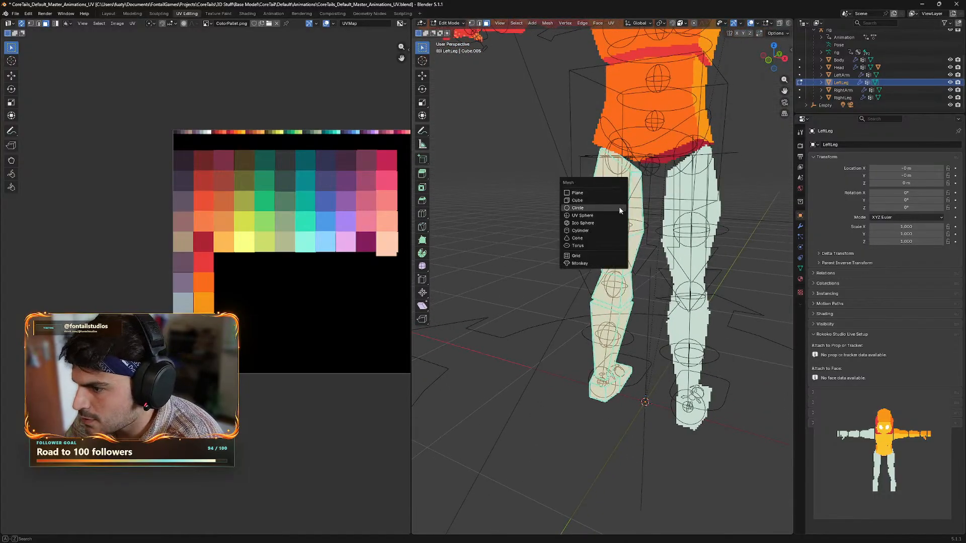
key("Escape")
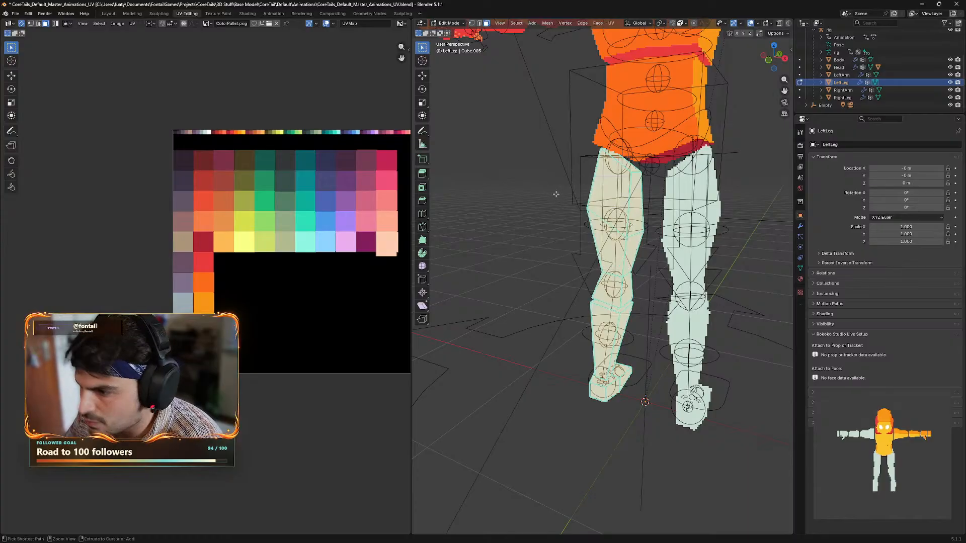
key("ctrl+s")
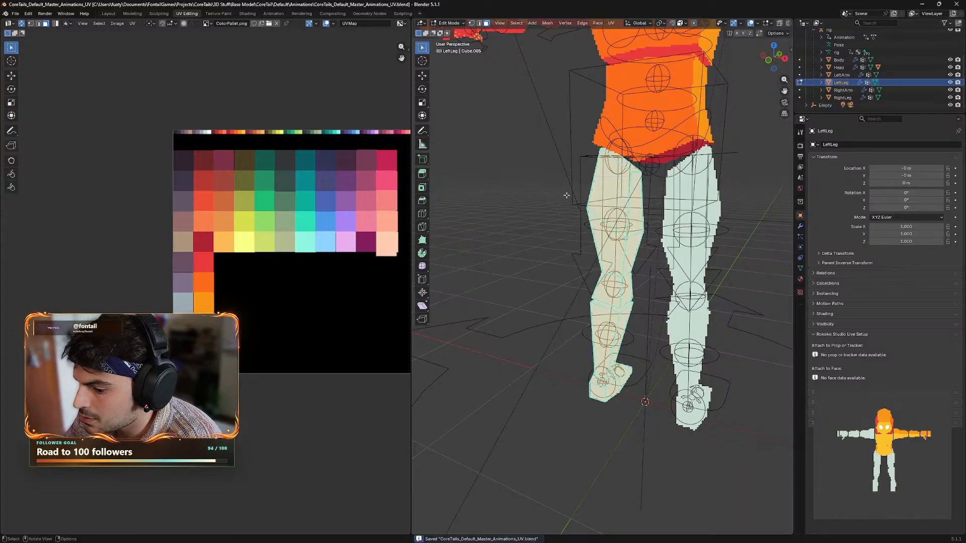
- Check the left leg's face selection from all sides and include the slanted face at the top of the thigh
middle_click_drag(651, 247, 521, 230)
scroll(602, 292, "up", 3)
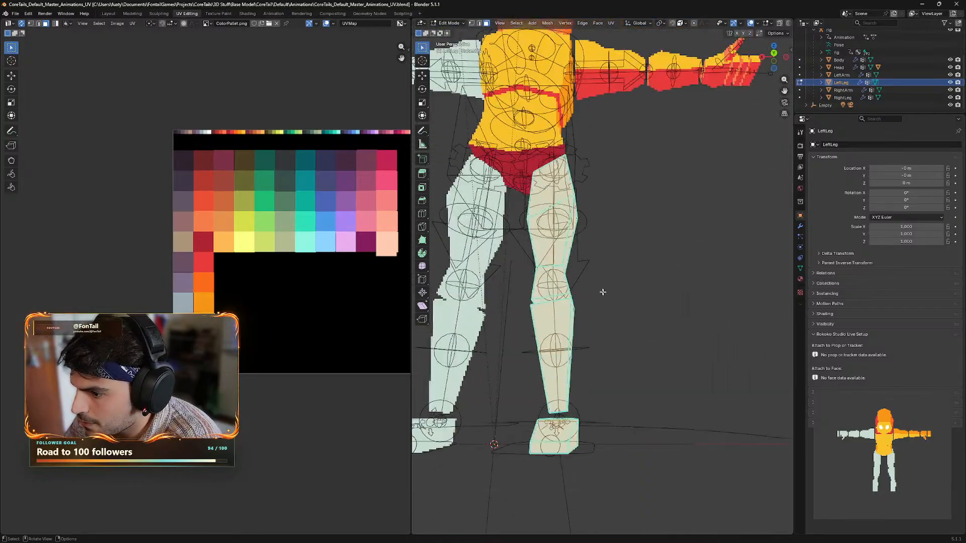
middle_click_drag(603, 292, 519, 416)
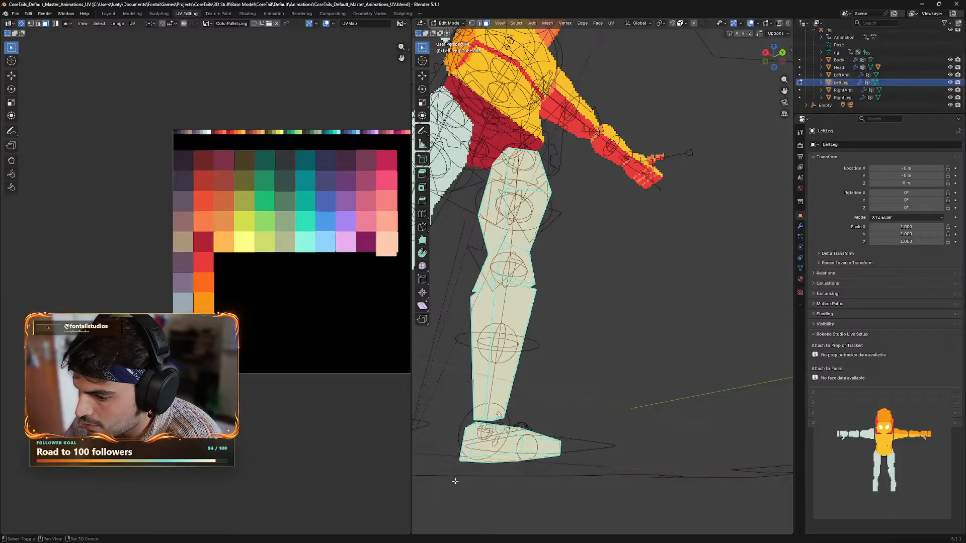
middle_click_drag(455, 482, 686, 353)
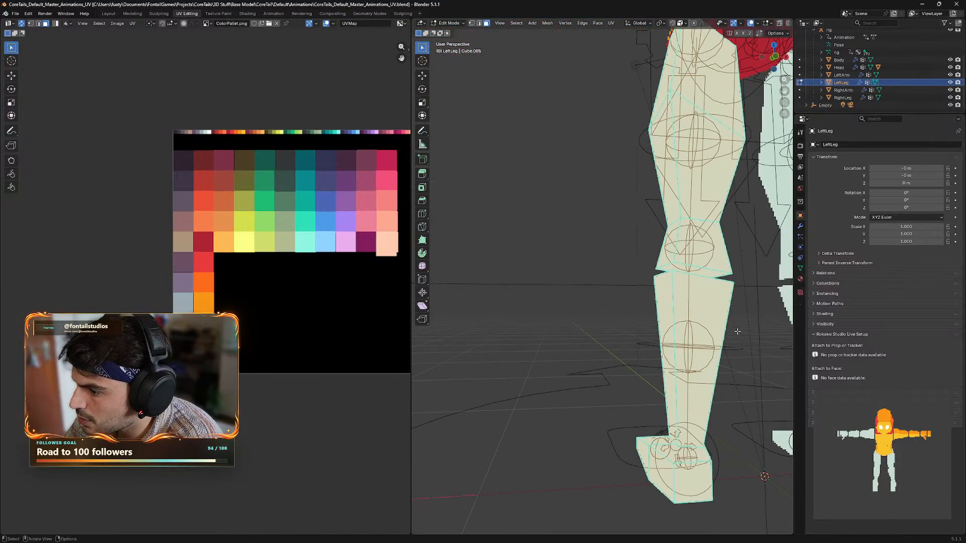
middle_click_drag(743, 328, 619, 343)
left_click(562, 169, "shift")
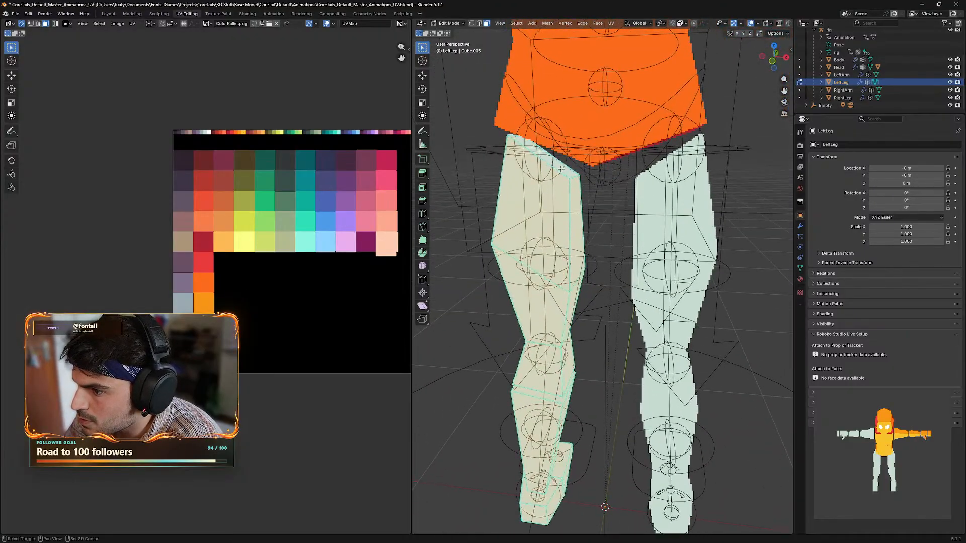
middle_click_drag(584, 255, 638, 318)
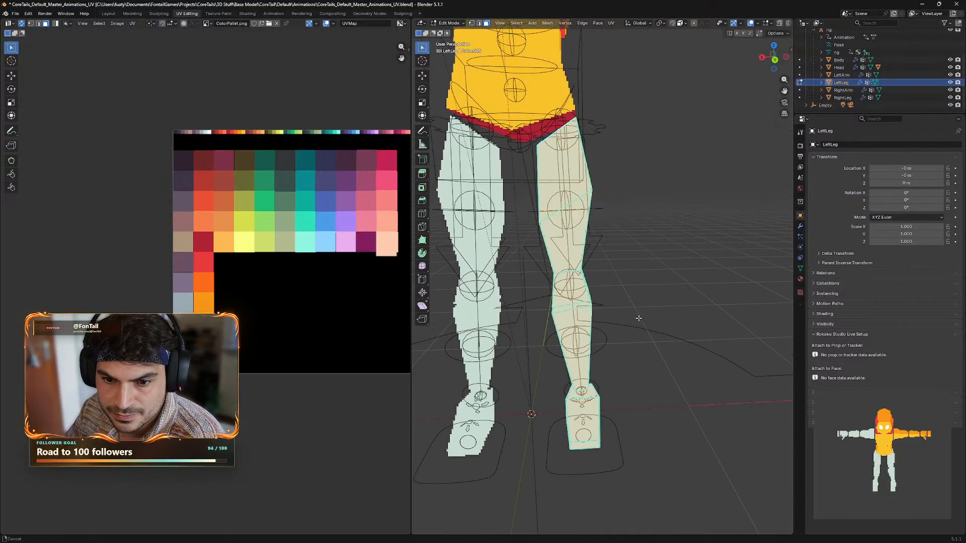
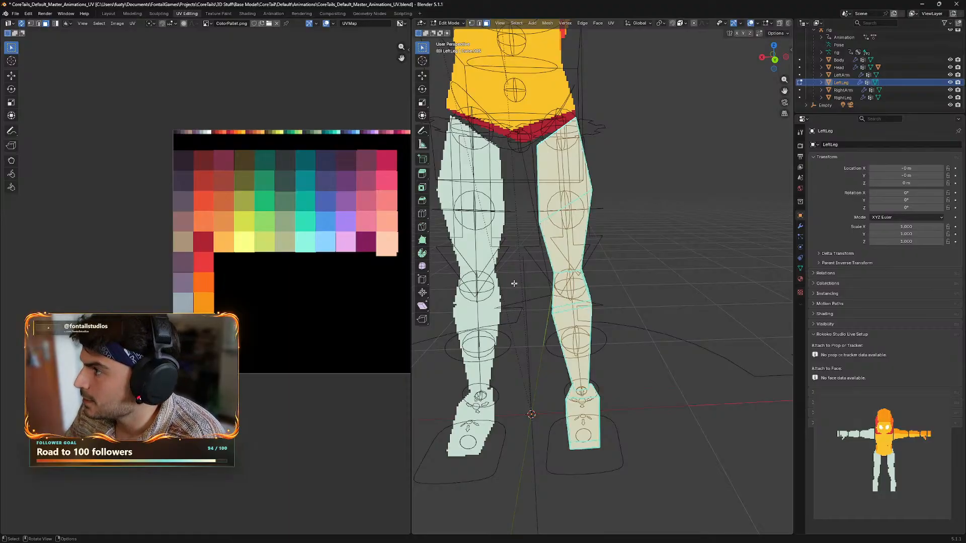
- Unwrap the selected left leg faces with Cube Projection and clear the face selection
left_click(133, 23)
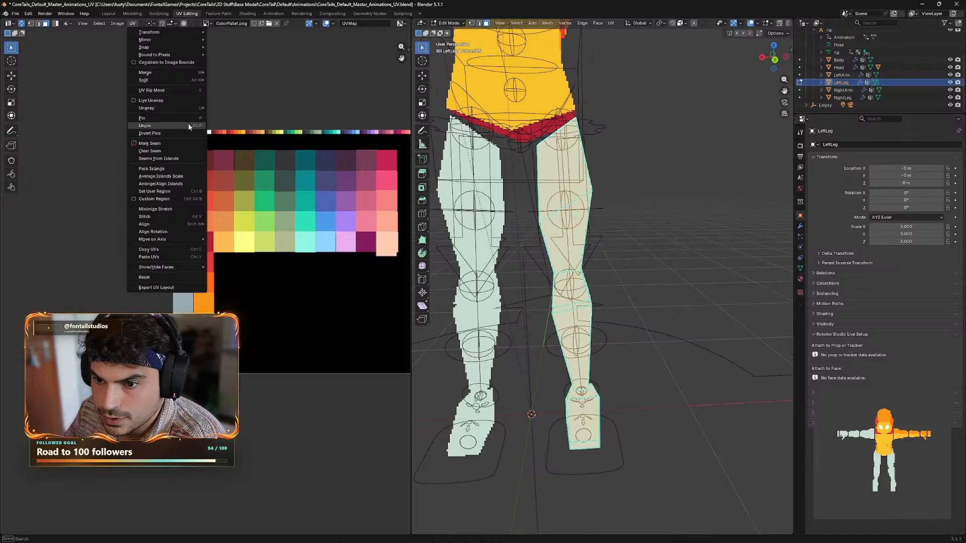
mouse_move(177, 108)
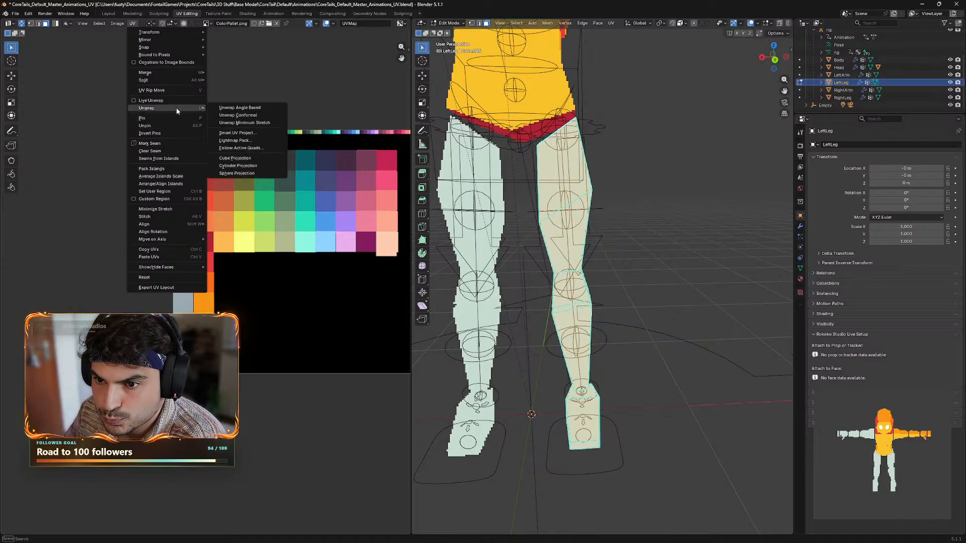
left_click(241, 158)
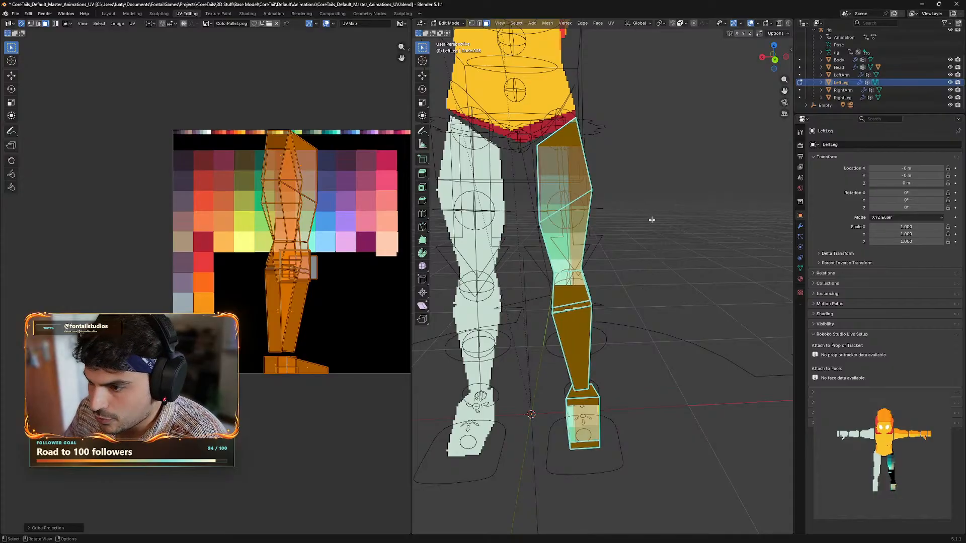
left_click(666, 243)
middle_click_drag(667, 289, 705, 302)
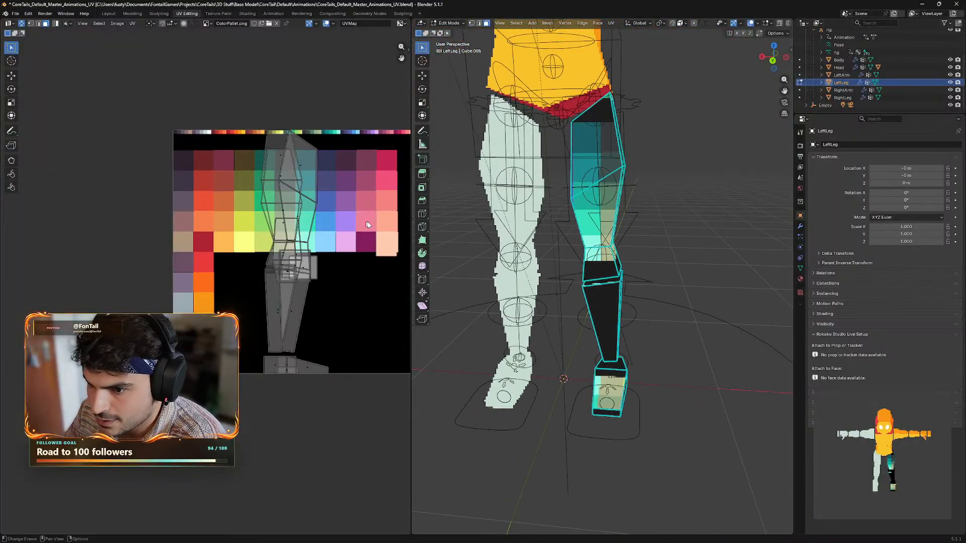
- Select the front faces of the left leg, covering the thigh, knee, shin and foot tip
left_click(600, 158)
middle_click_drag(600, 158, 658, 200)
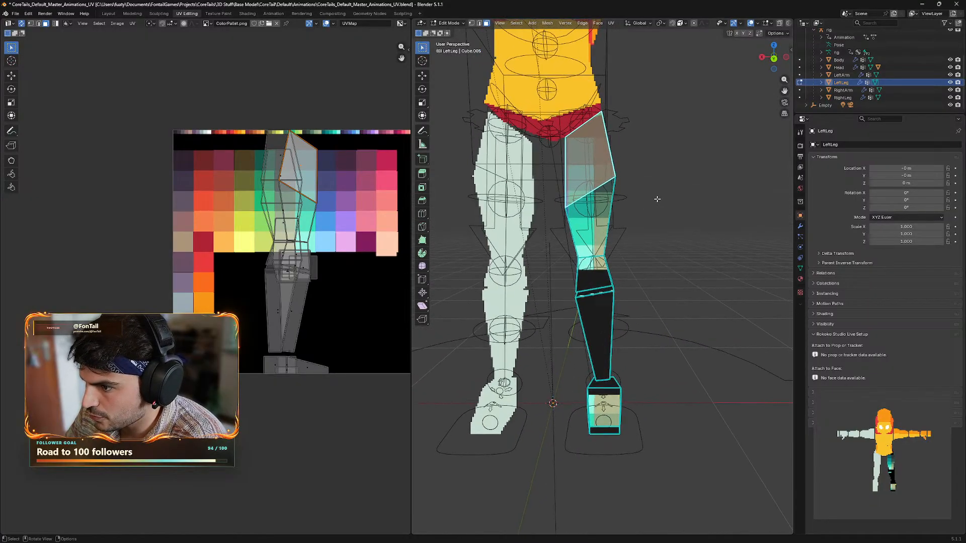
left_click(775, 59)
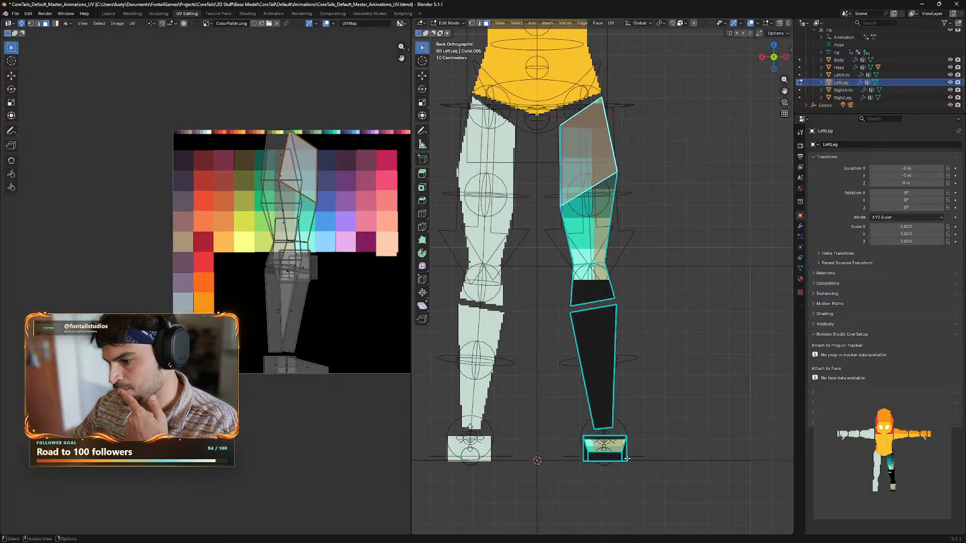
middle_click_drag(722, 168, 666, 324)
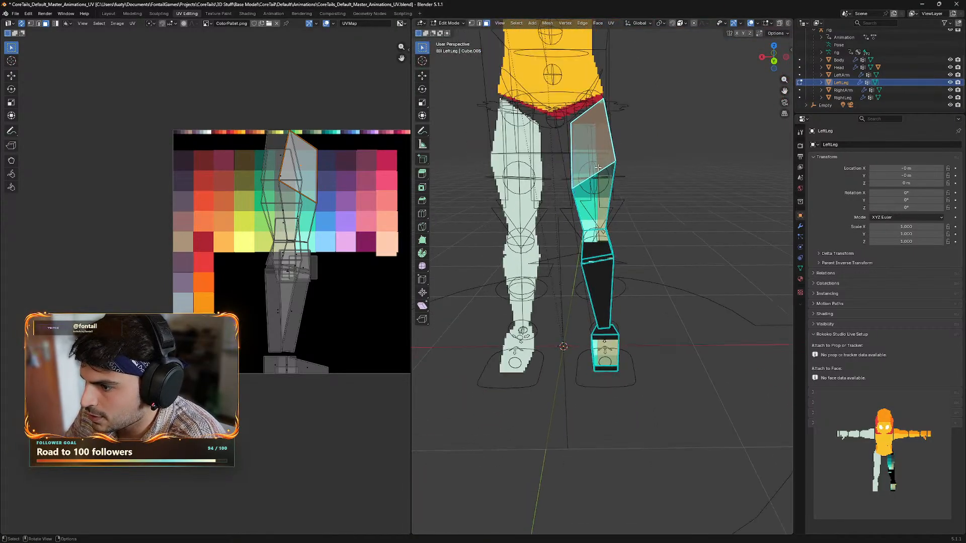
left_click(600, 187, "shift")
left_click(606, 260, "shift")
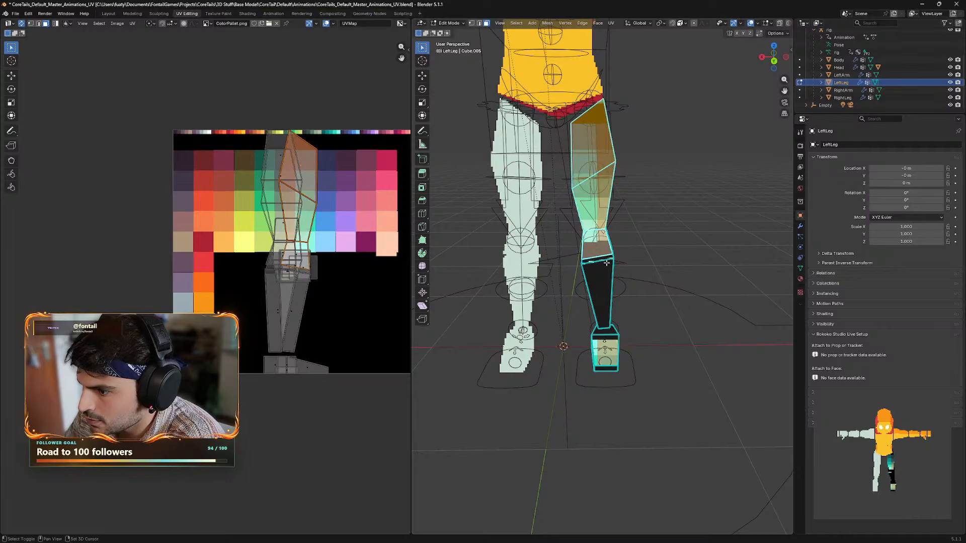
left_click(602, 272, "shift")
middle_click_drag(602, 272, 647, 294)
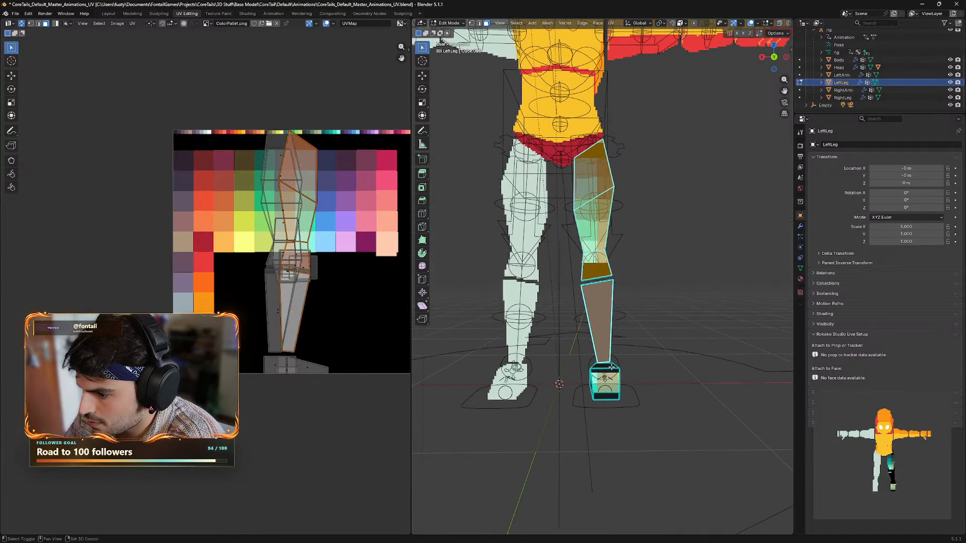
middle_click_drag(612, 367, 638, 356)
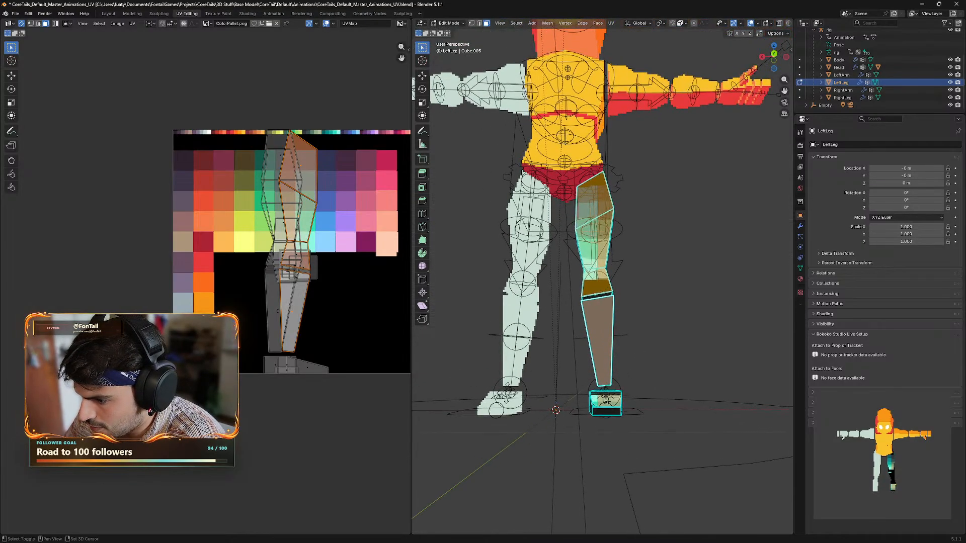
middle_click_drag(637, 394, 640, 438)
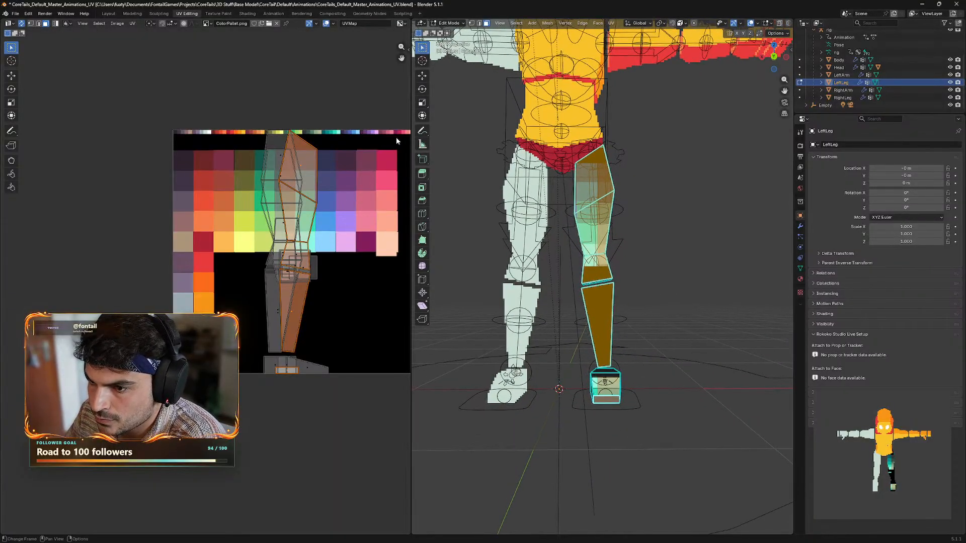
- Scale down the UVs of the left leg's front faces and place them inside the yellow palette swatch
key("s")
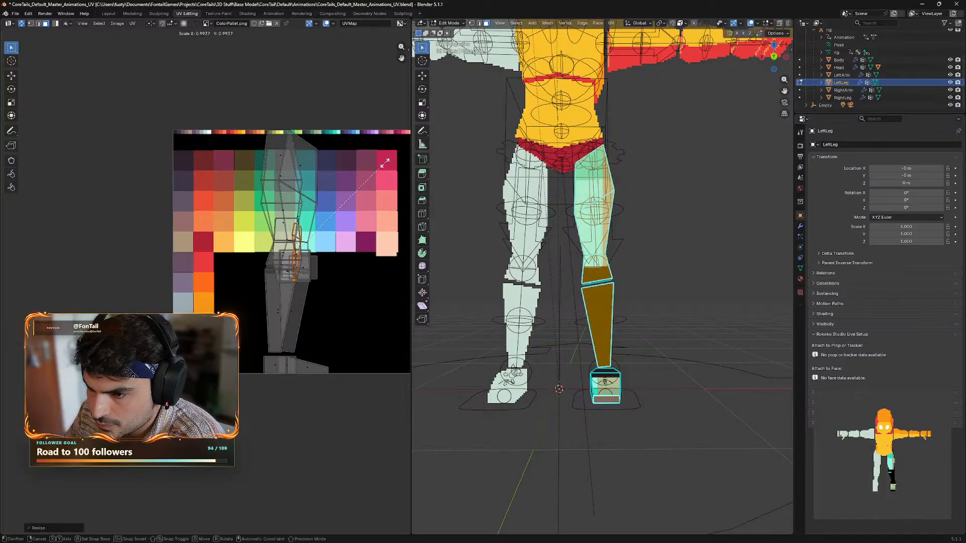
left_click(359, 197)
key("g")
left_click(215, 307)
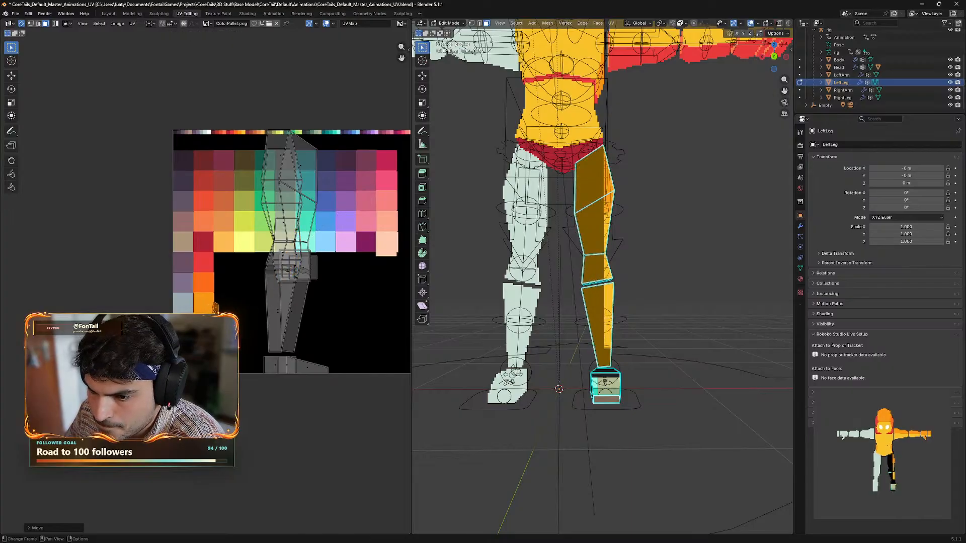
scroll(217, 305, "up", 5)
middle_click_drag(282, 379, 375, 338)
key("s")
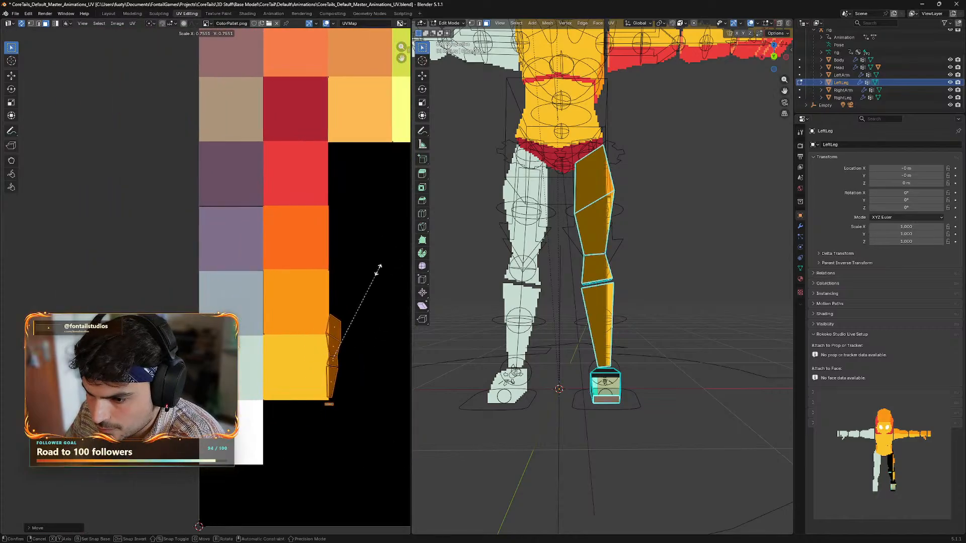
left_click(360, 300)
key("g")
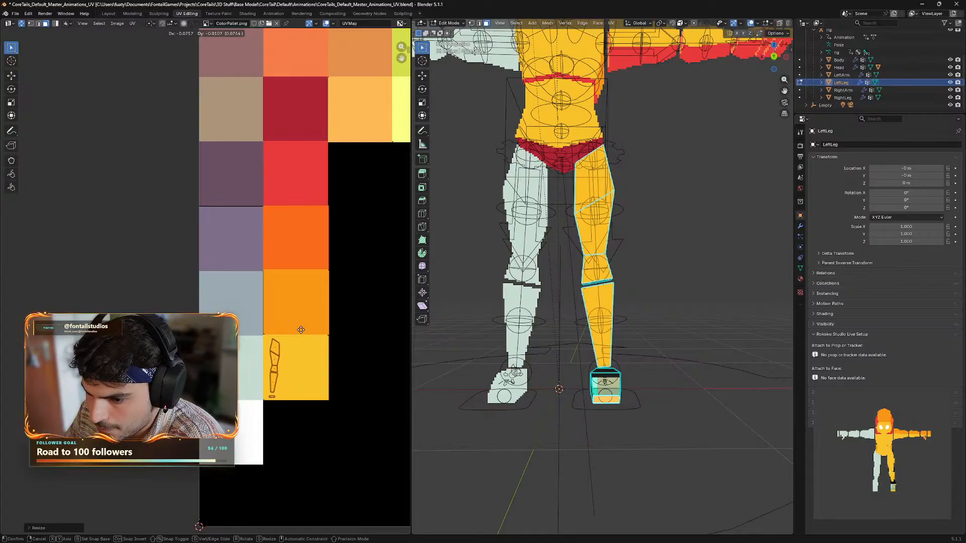
left_click(301, 329)
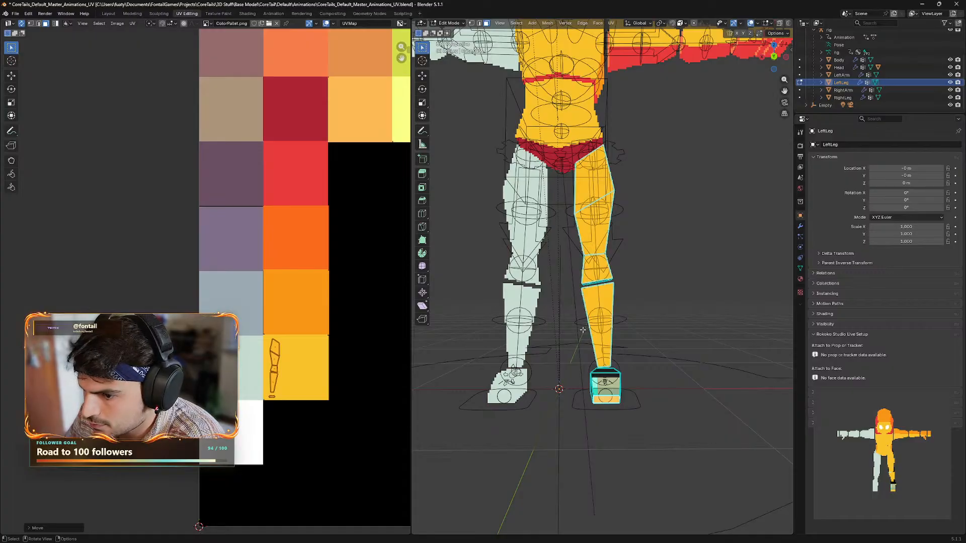
- Hide the RightLeg object to expose the inner side of the left leg
scroll(343, 311, "down", 4)
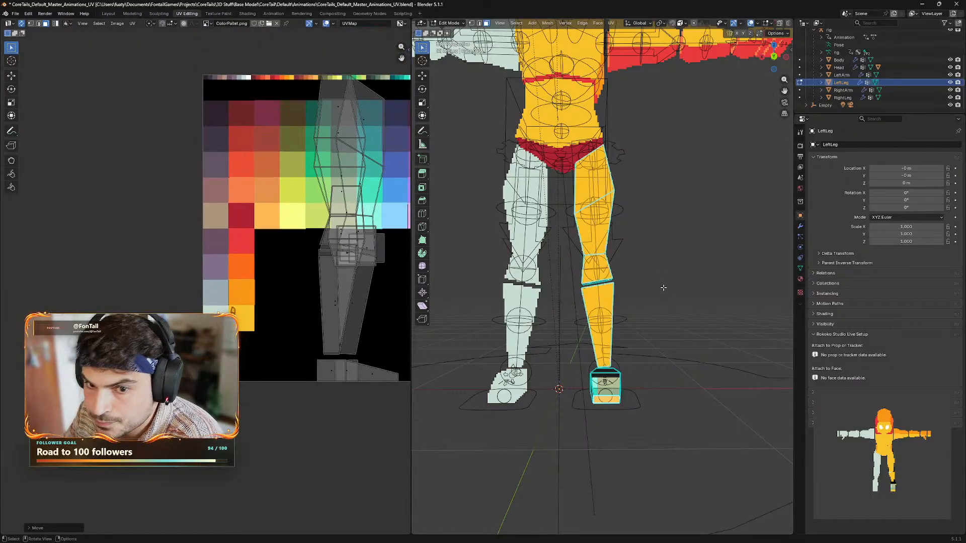
middle_click_drag(649, 254, 667, 282)
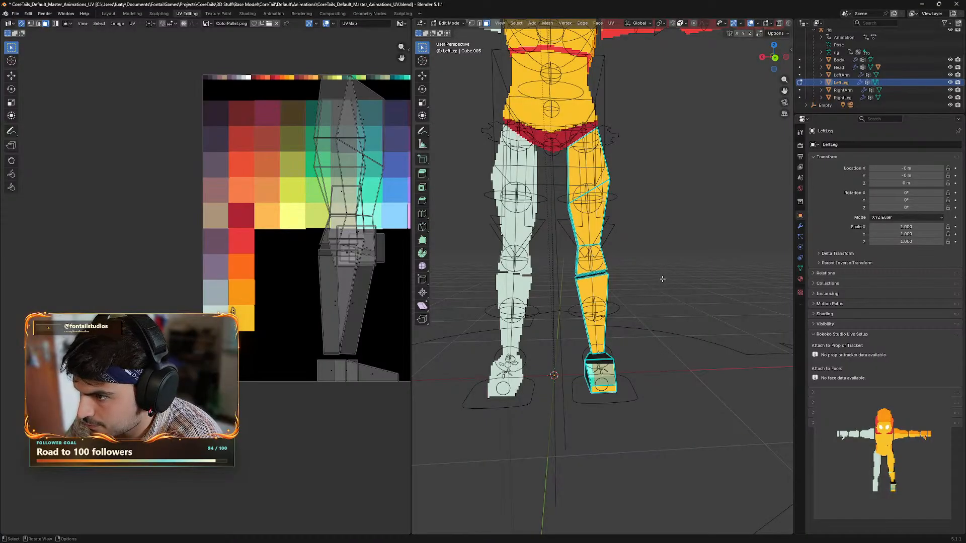
middle_click_drag(663, 279, 651, 308)
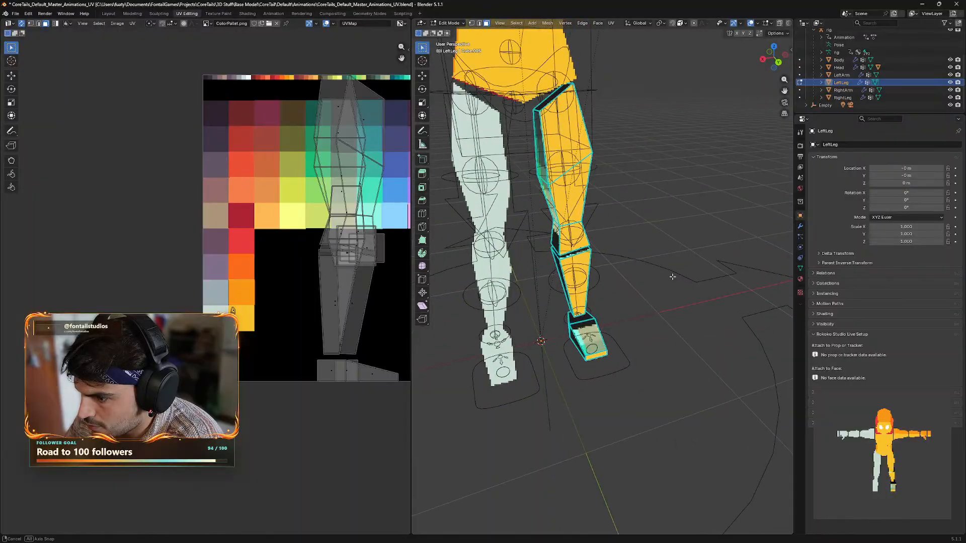
middle_click_drag(673, 276, 717, 277)
middle_click_drag(641, 270, 607, 284)
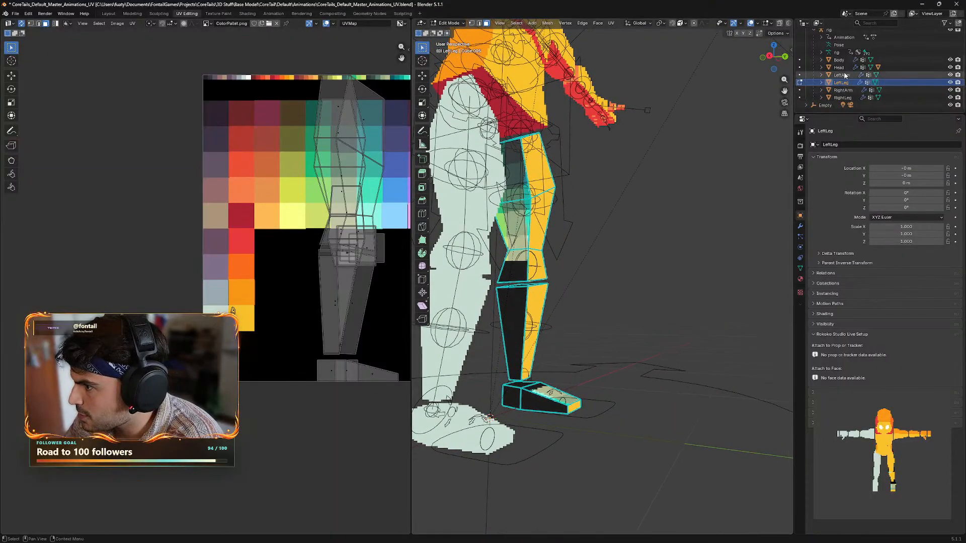
left_click(950, 97)
- Select the inner side faces of the left leg's thigh, knee, shin and foot
middle_click_drag(701, 246, 681, 285)
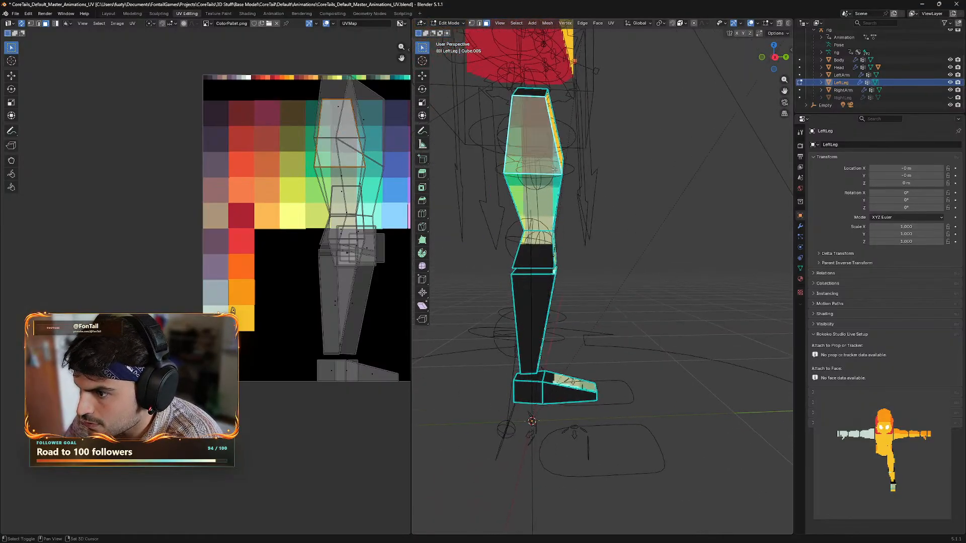
middle_click_drag(555, 154, 582, 235)
left_click(544, 261, "shift")
left_click(537, 293, "shift")
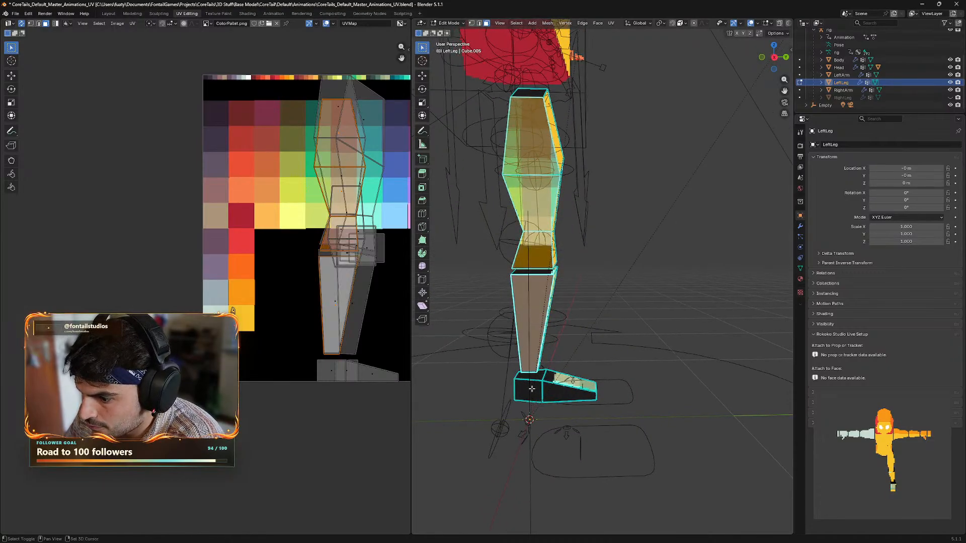
left_click(528, 391, "shift")
middle_click_drag(528, 391, 578, 366)
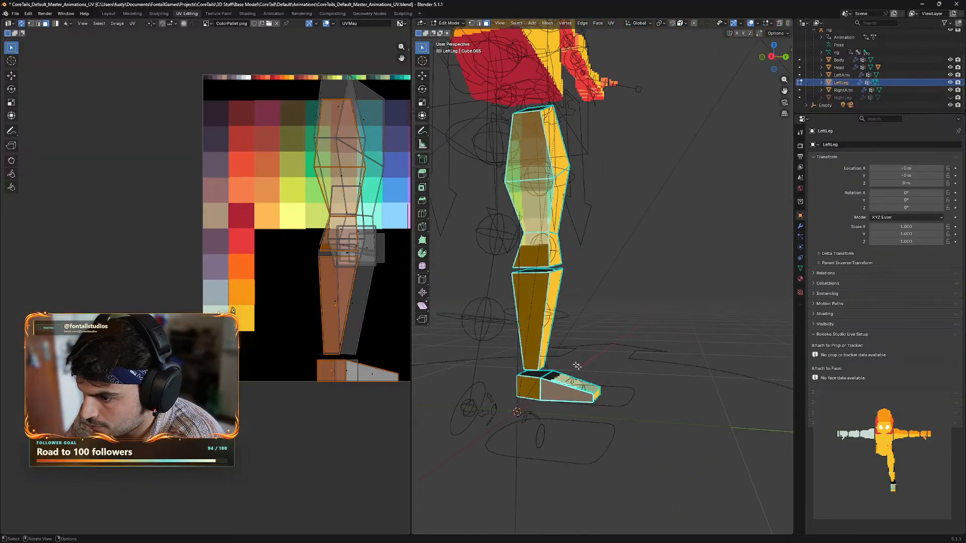
- Scale down the UVs of the left leg's inner faces and fit them inside the light orange swatch above the yellow one
key("s")
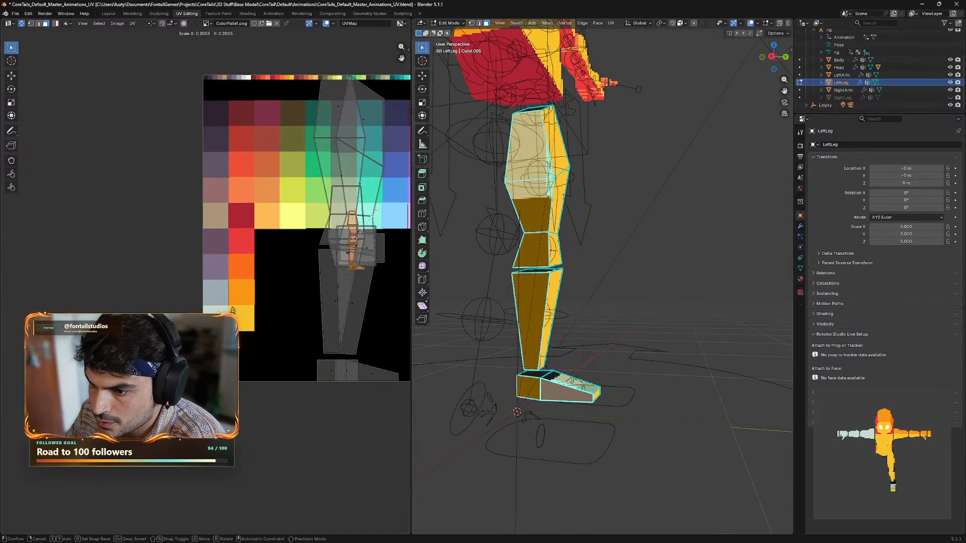
left_click(372, 232)
key("g")
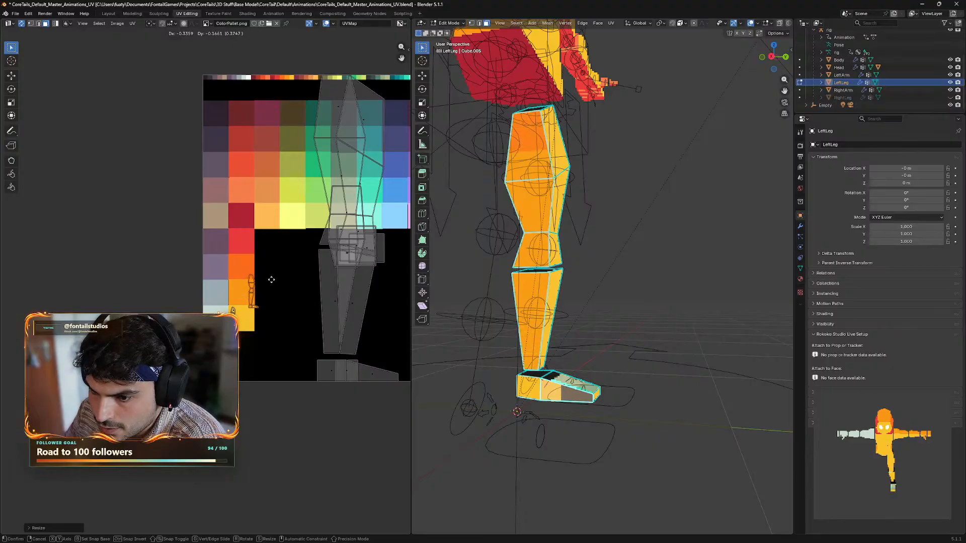
left_click(297, 259)
key("s")
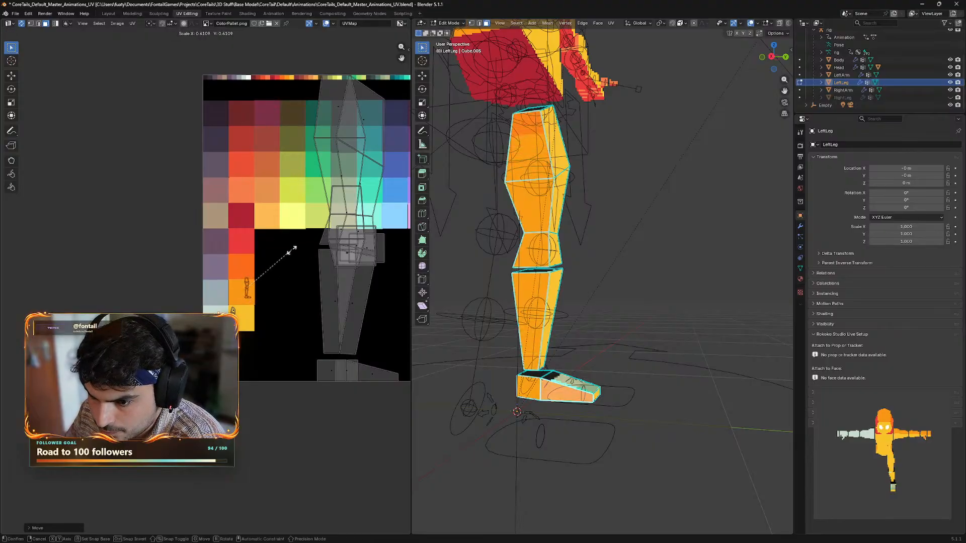
left_click(295, 249)
key("g")
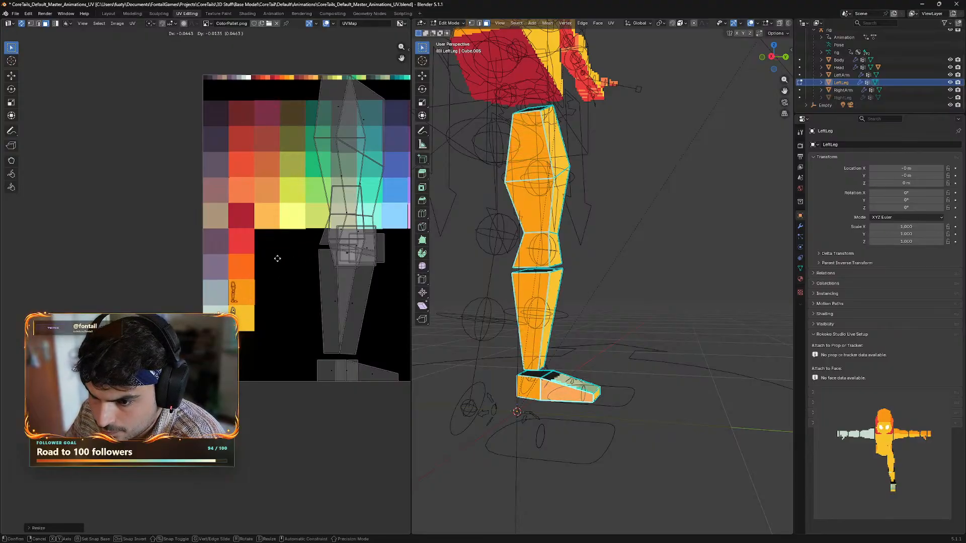
left_click(278, 259)
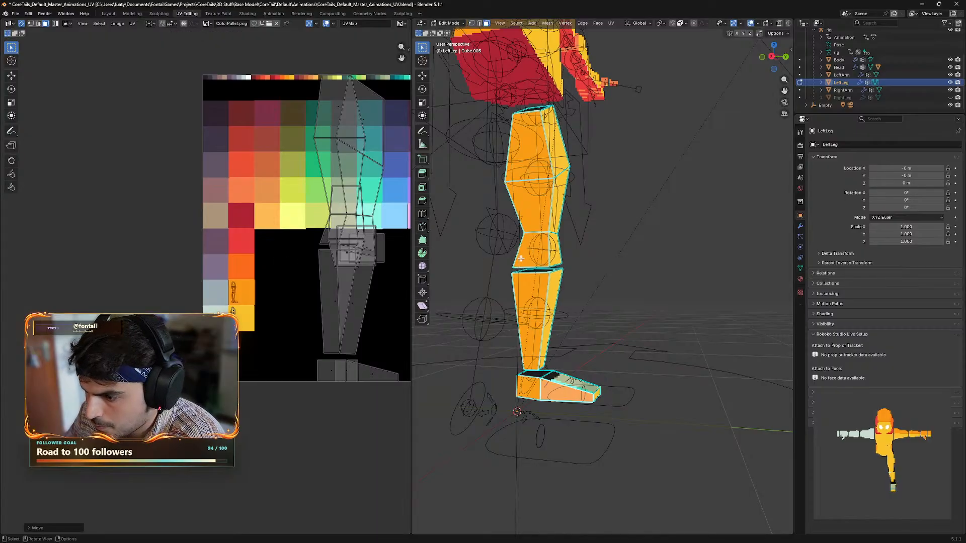
- Select the back faces of the left leg, covering the thigh, knee, shin and heel
middle_click_drag(608, 253, 690, 280)
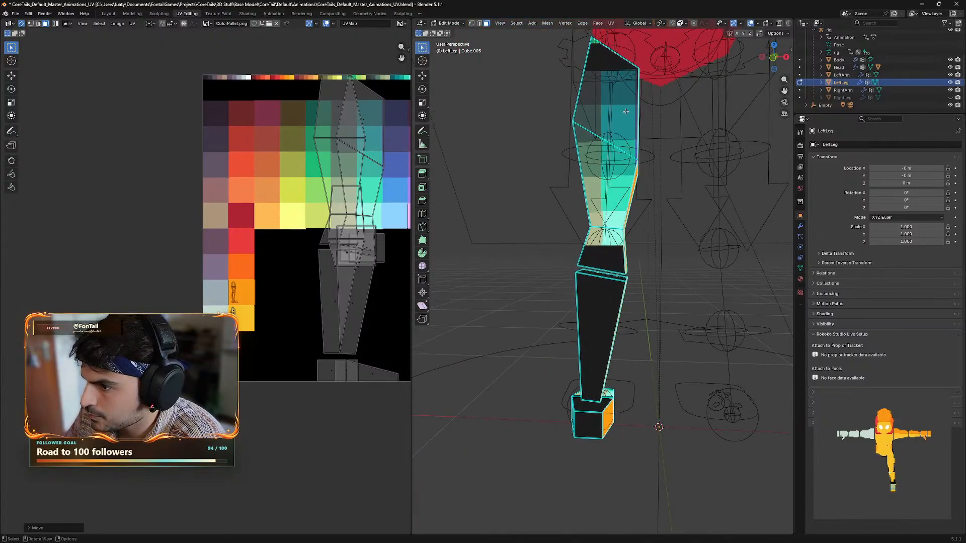
left_click(603, 105)
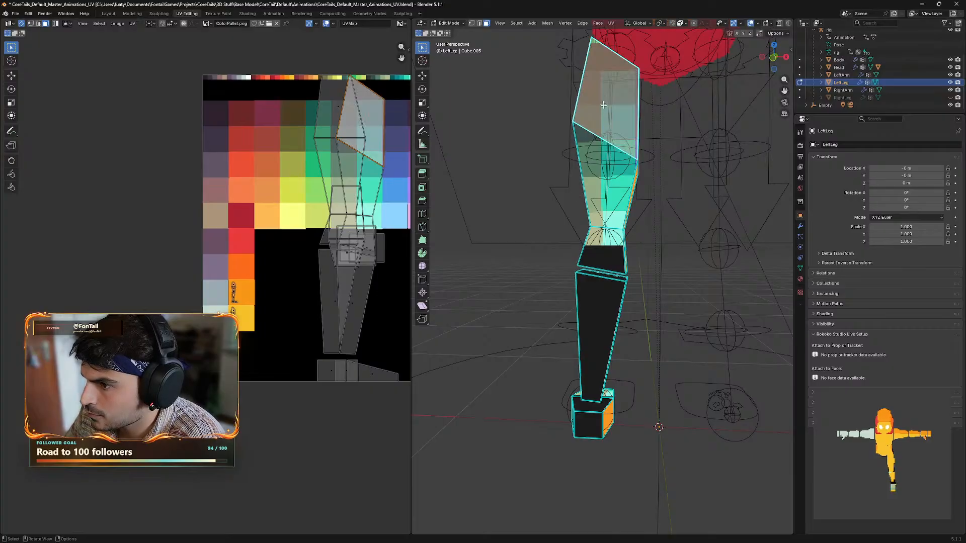
left_click(596, 186, "shift")
left_click(603, 253, "shift")
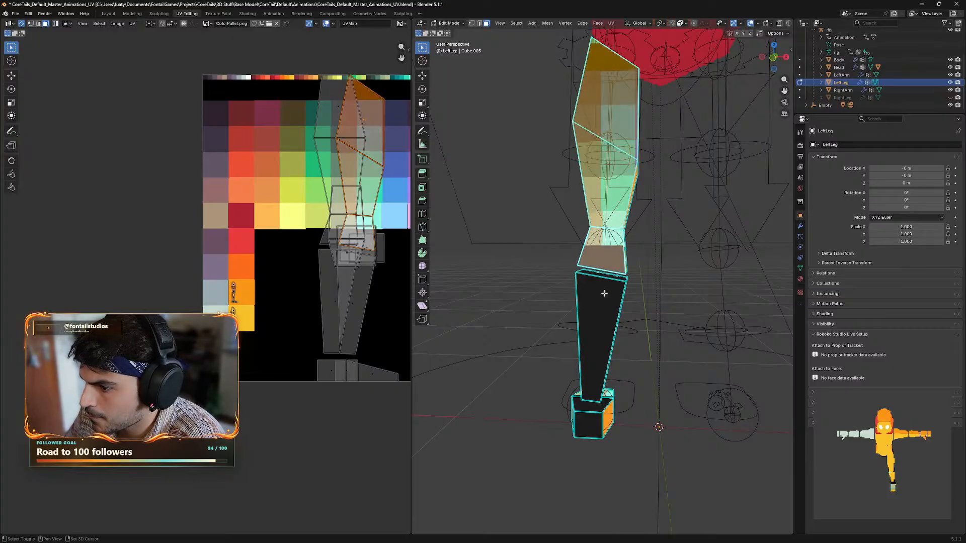
left_click(602, 302, "shift")
middle_click_drag(586, 378, 645, 384)
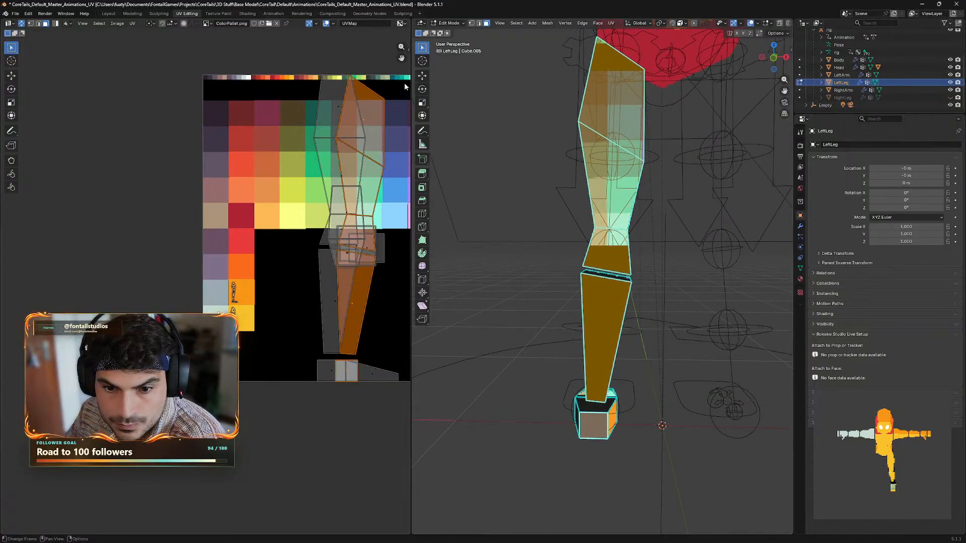
- Scale down the UVs of the left leg's back faces and move them beside the palette's orange swatches
key("s")
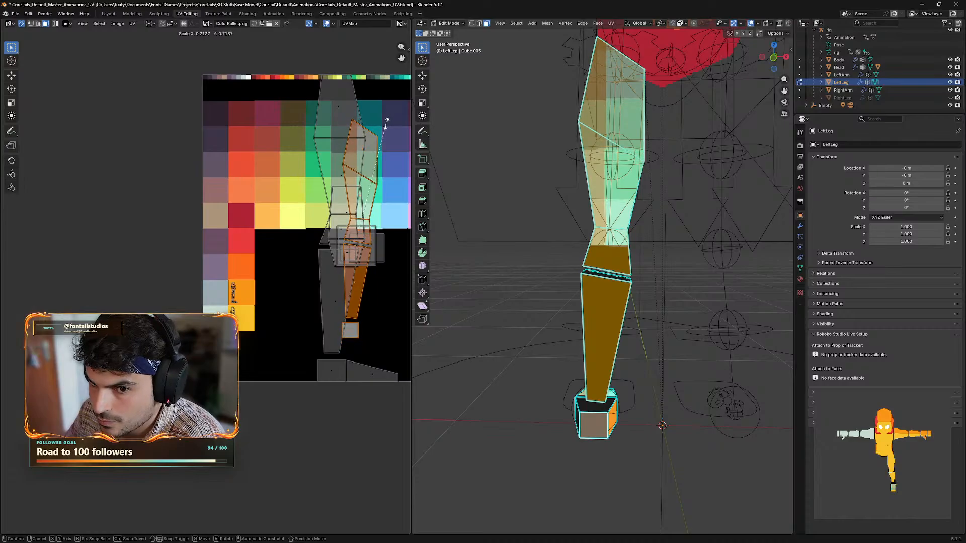
left_click(386, 158)
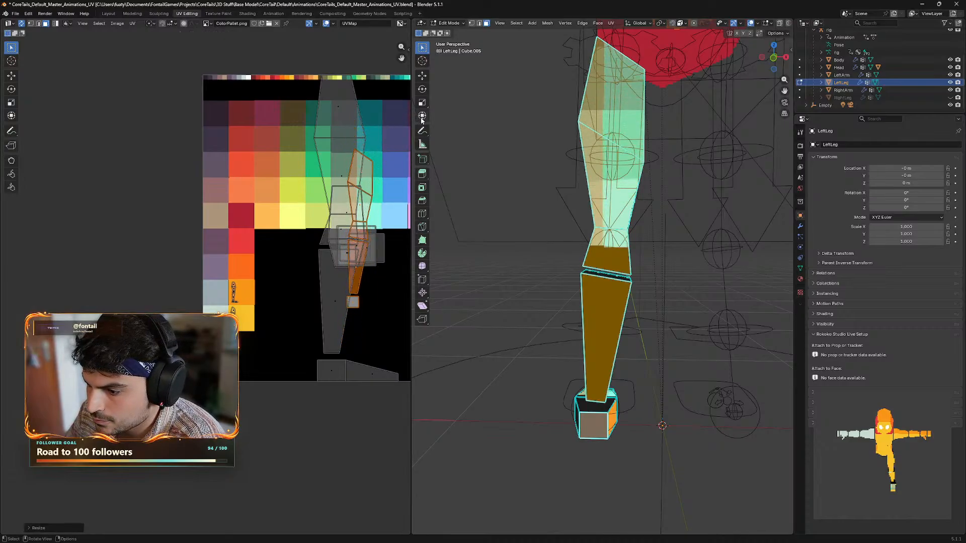
mouse_move(568, 265)
middle_mouse_down()
mouse_move(556, 255)
mouse_move(606, 269)
mouse_move(556, 254)
middle_mouse_up()
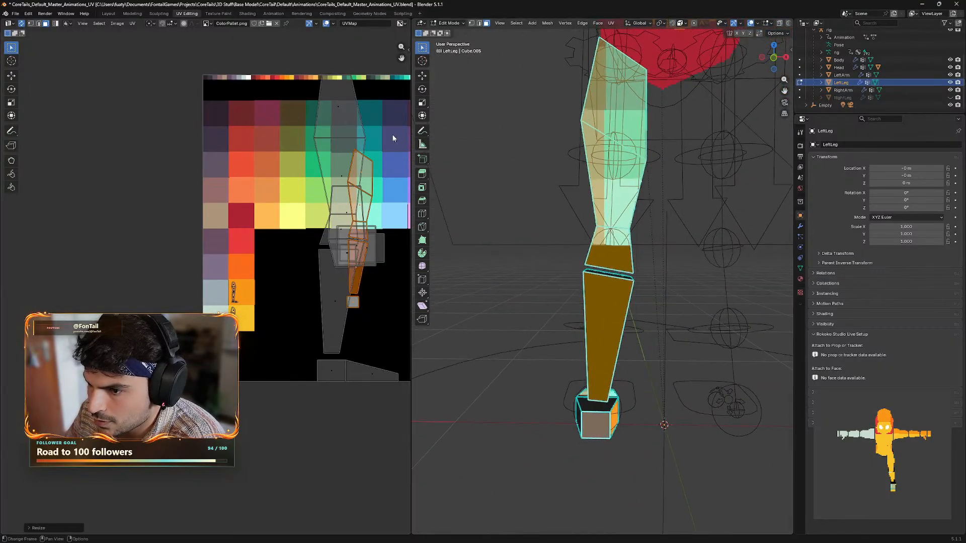
key("s")
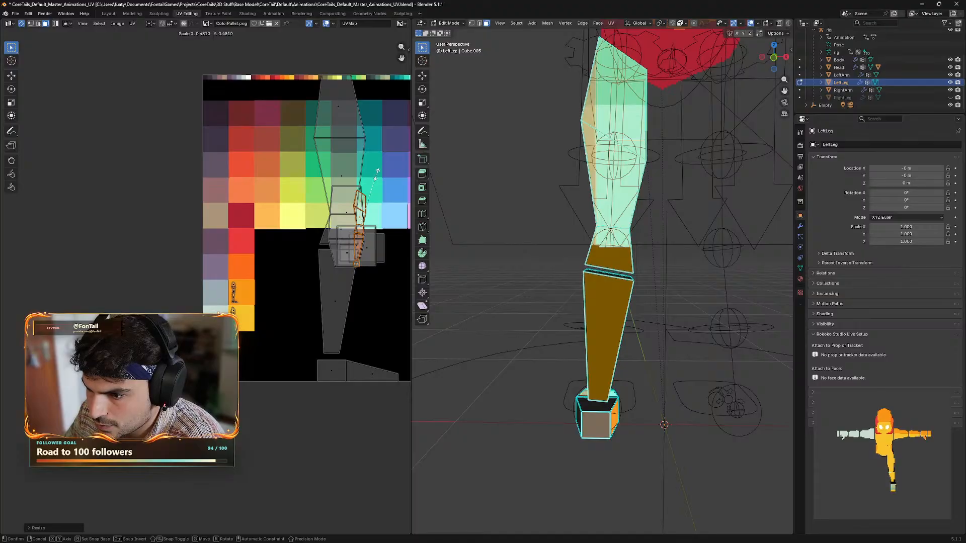
left_click(378, 176)
key("g")
left_click(283, 217)
- Shrink the back-face UVs further and fit them inside the deep orange swatch above the light orange one
key("s")
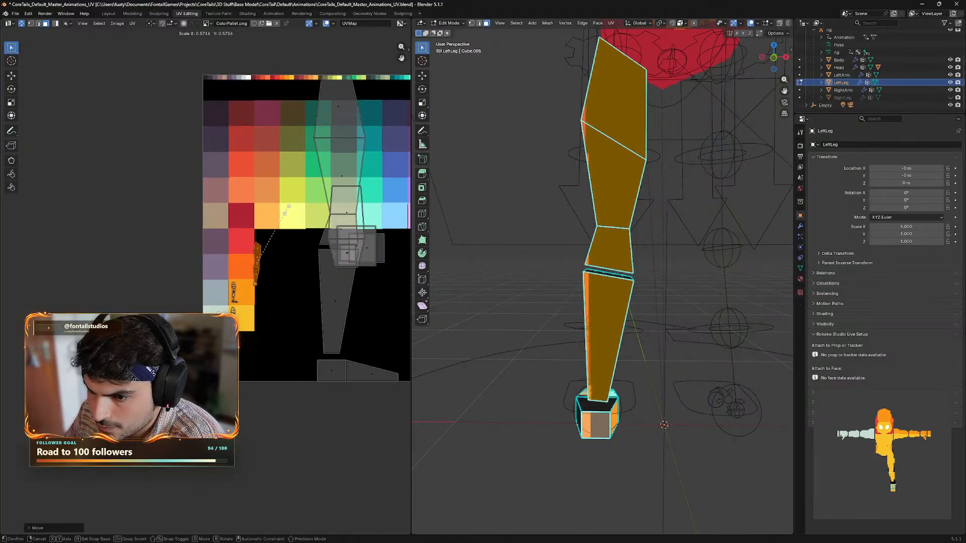
left_click(282, 228)
key("g")
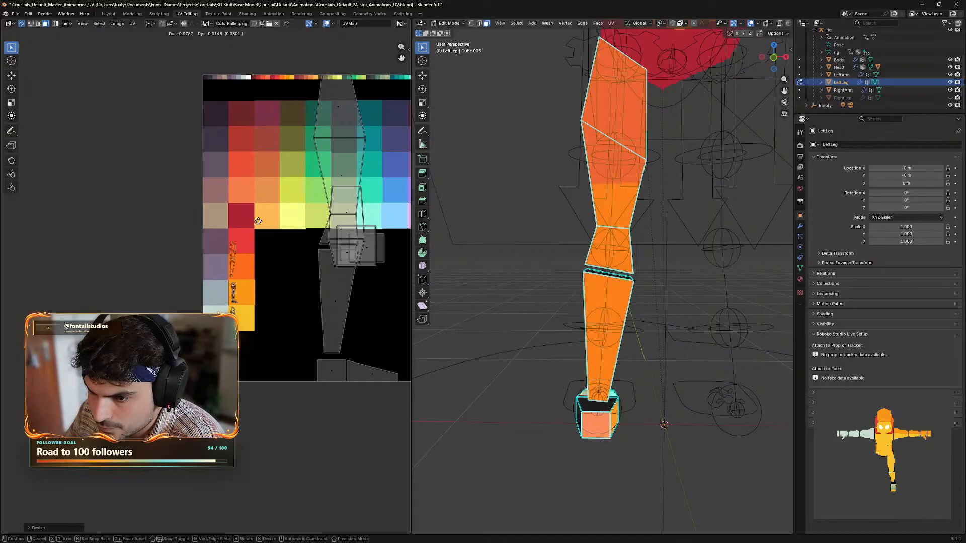
left_click(261, 227)
key("s")
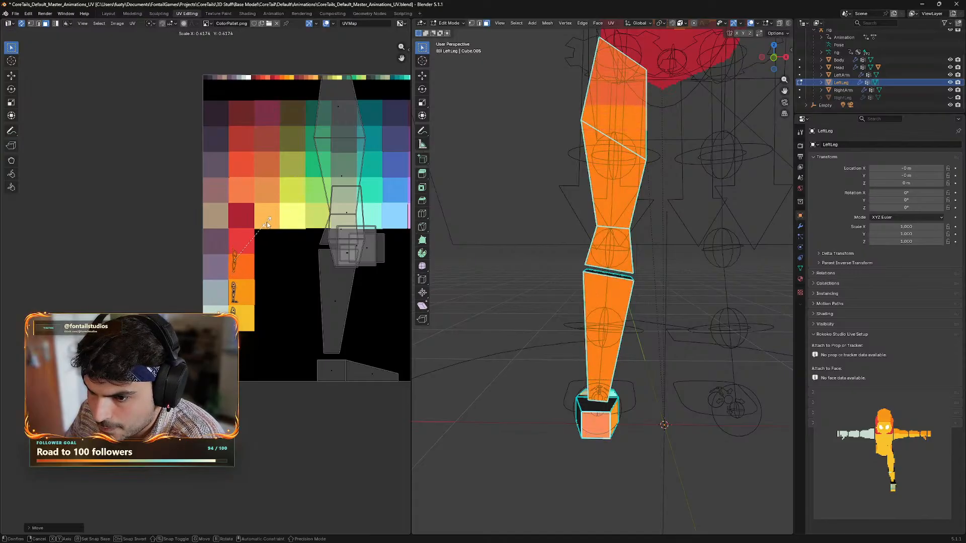
left_click(259, 235)
key("g")
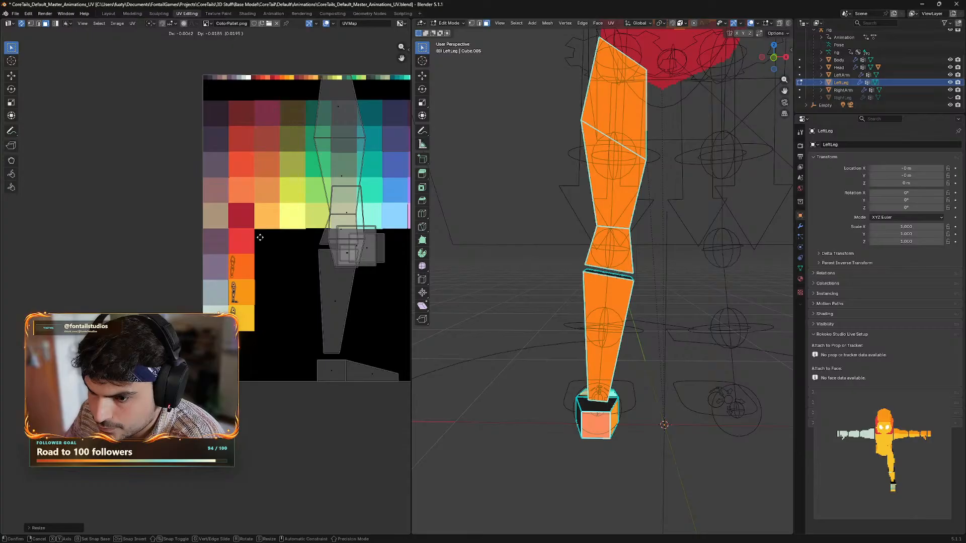
left_click(260, 237)
- Select the outer side faces of the left leg's thigh, knee, shin and foot
middle_click_drag(505, 250, 609, 264)
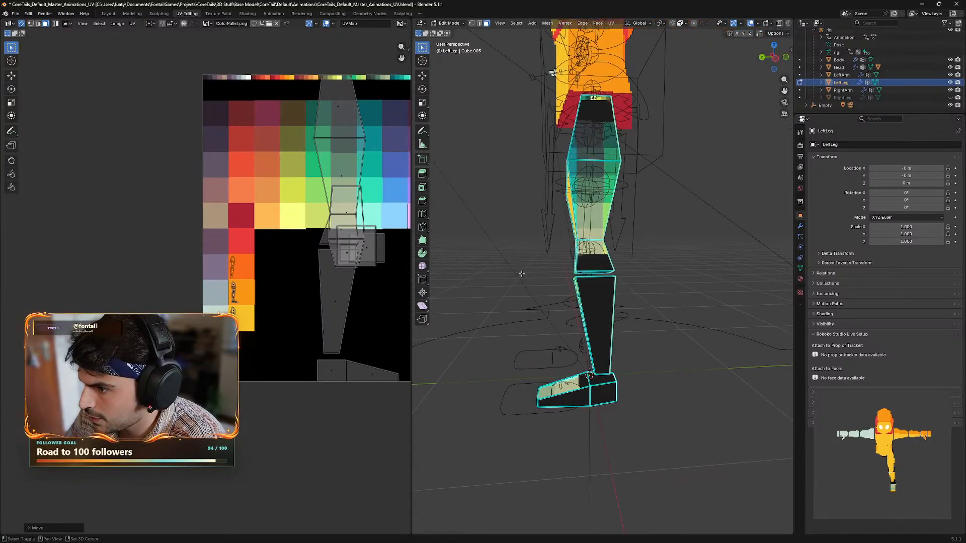
left_click(606, 156)
mouse_move(595, 202)
middle_mouse_down()
mouse_move(647, 238)
mouse_move(600, 199)
middle_mouse_up()
left_click(599, 200, "shift")
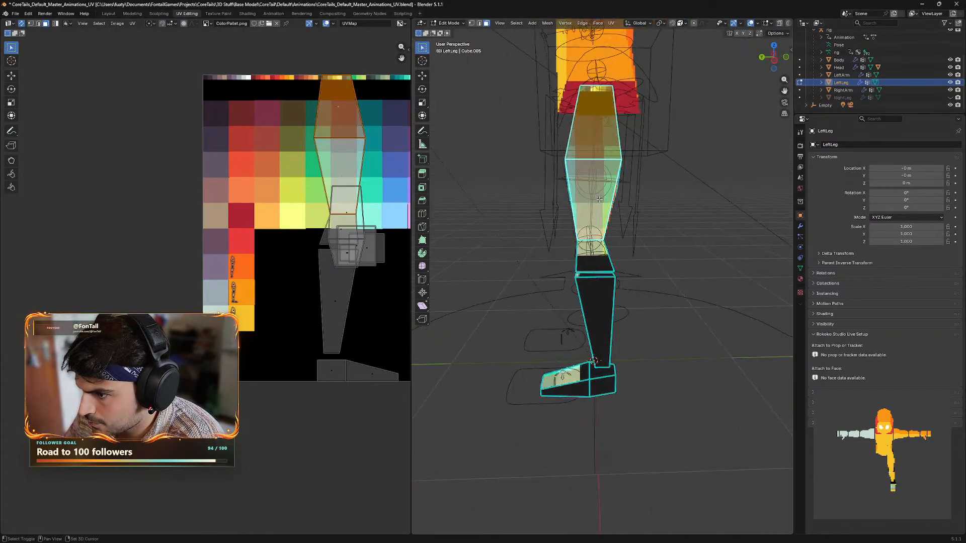
left_click(595, 261, "shift")
left_click(600, 299, "shift")
left_click(602, 391, "shift")
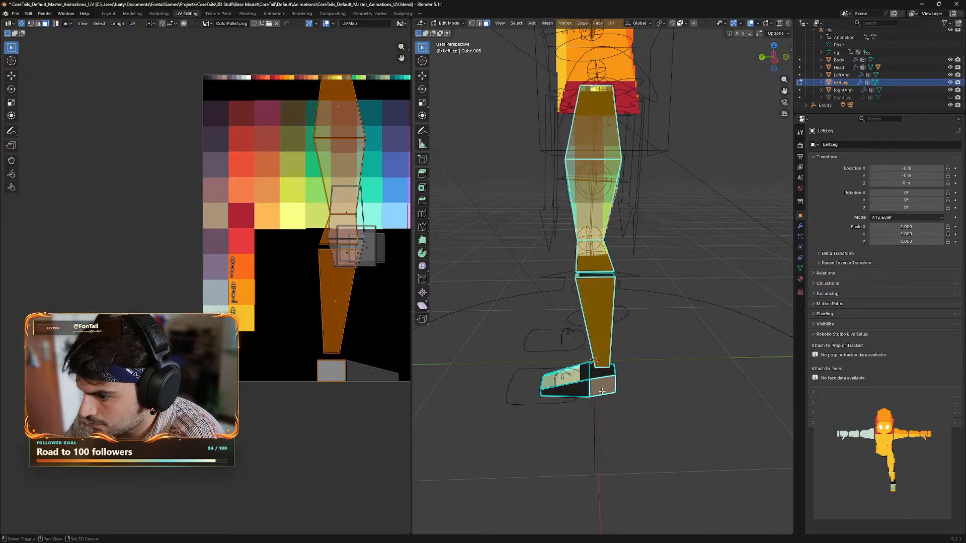
left_click(572, 393, "shift")
middle_click_drag(572, 393, 432, 343)
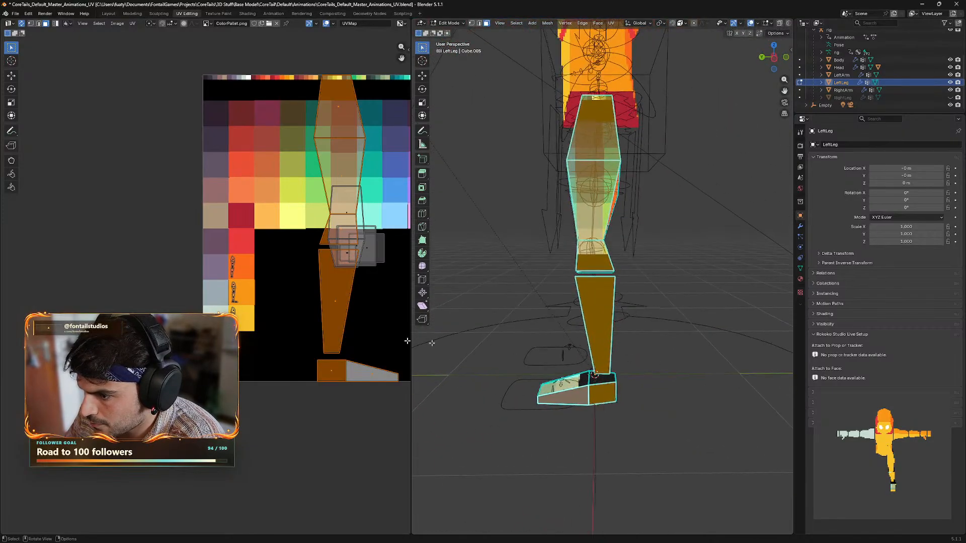
- Scale down the UVs of the left leg's outer faces and fit them inside the bright red swatch above the deep orange one
key("s")
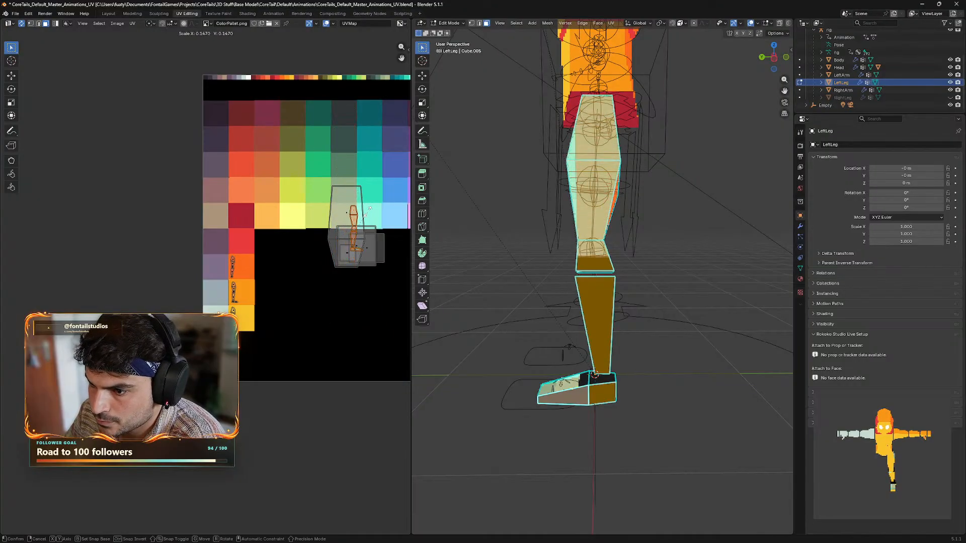
left_click(366, 223)
key("g")
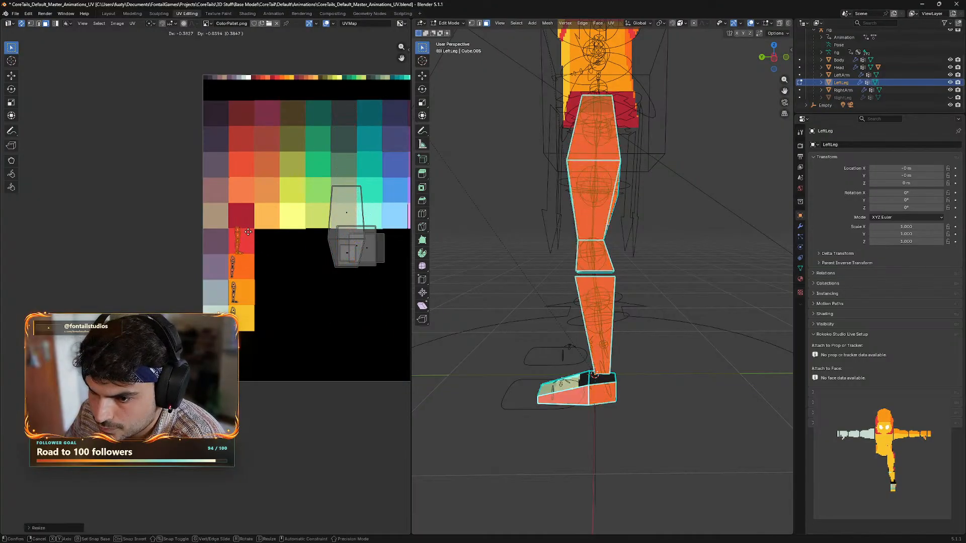
left_click(244, 230)
key("s")
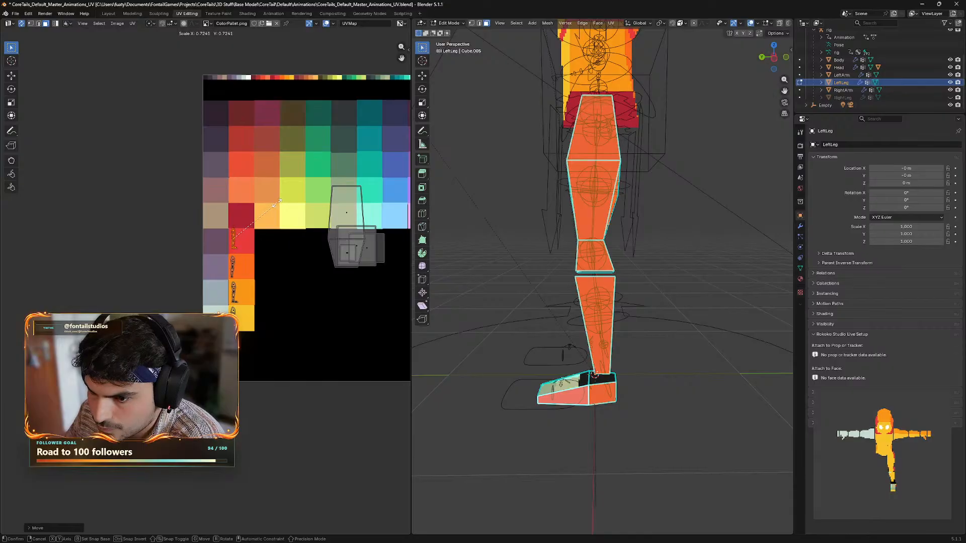
left_click(275, 206)
key("g")
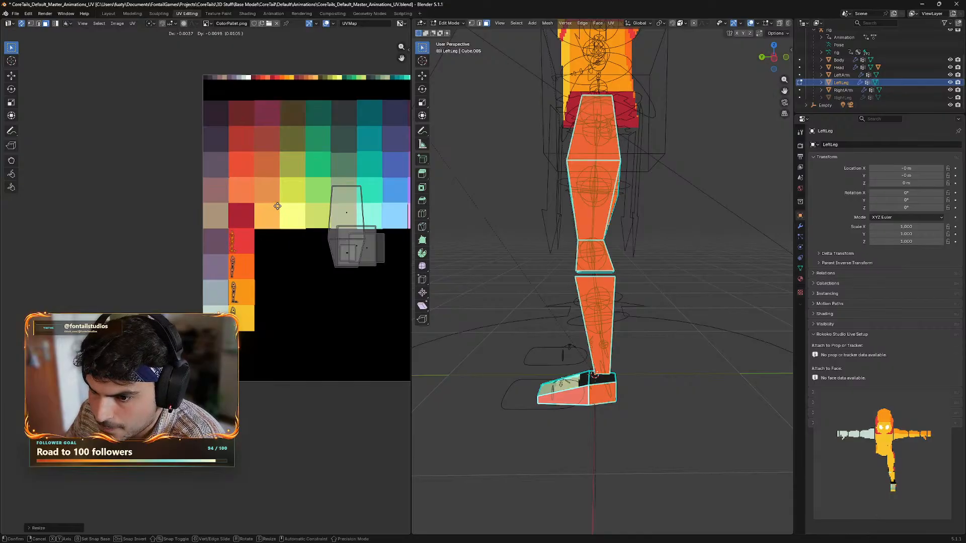
left_click(278, 206)
- Select the upward-facing faces of the left leg: the tops of the thigh, shin, ankle and foot
middle_click_drag(504, 277, 594, 191)
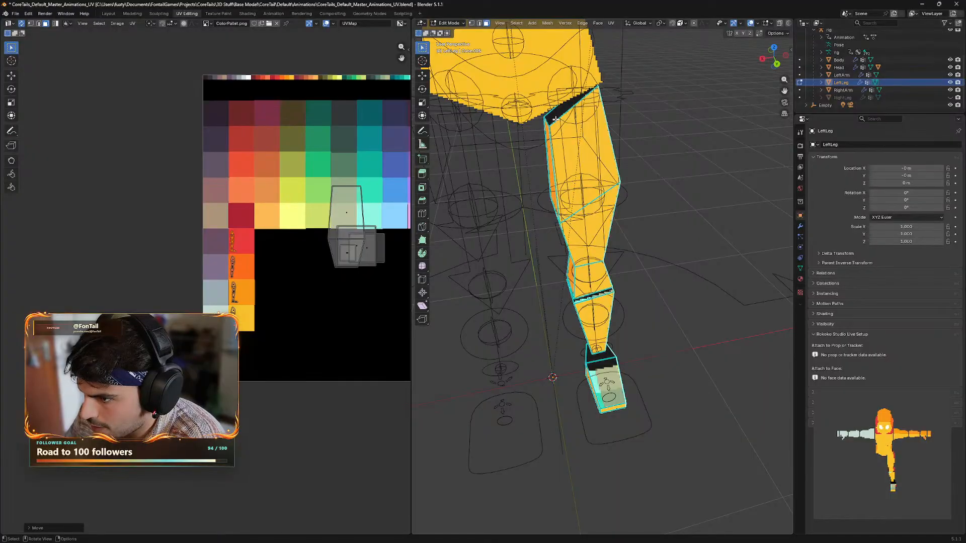
left_click(562, 113)
left_click(656, 176)
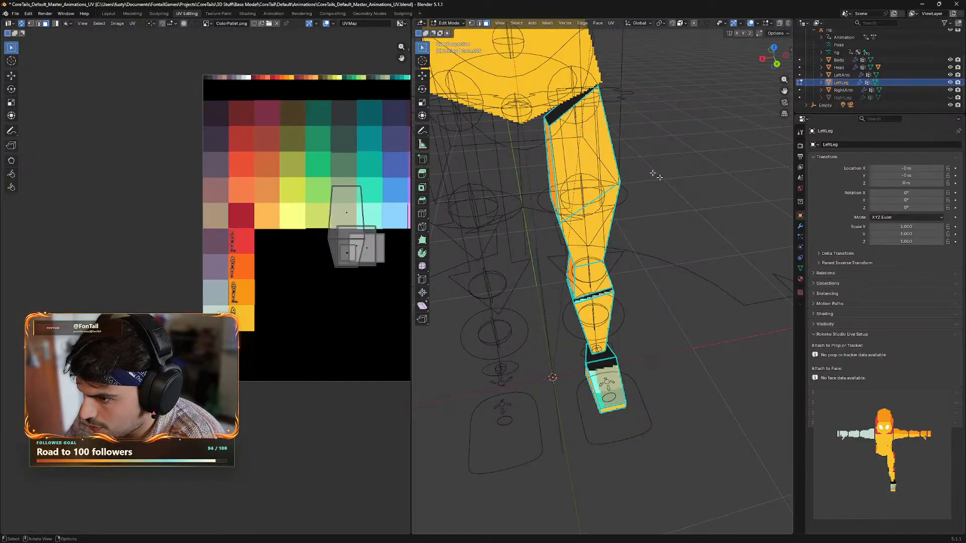
left_click(562, 109)
left_click(595, 294, "shift")
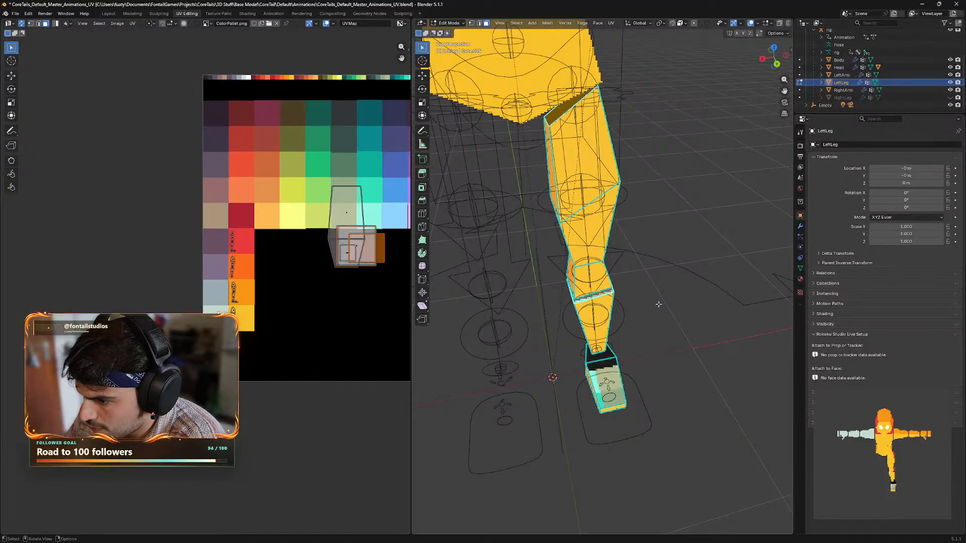
mouse_move(658, 304)
middle_mouse_down()
mouse_move(653, 285)
mouse_move(650, 304)
middle_mouse_up()
left_click(594, 364, "shift")
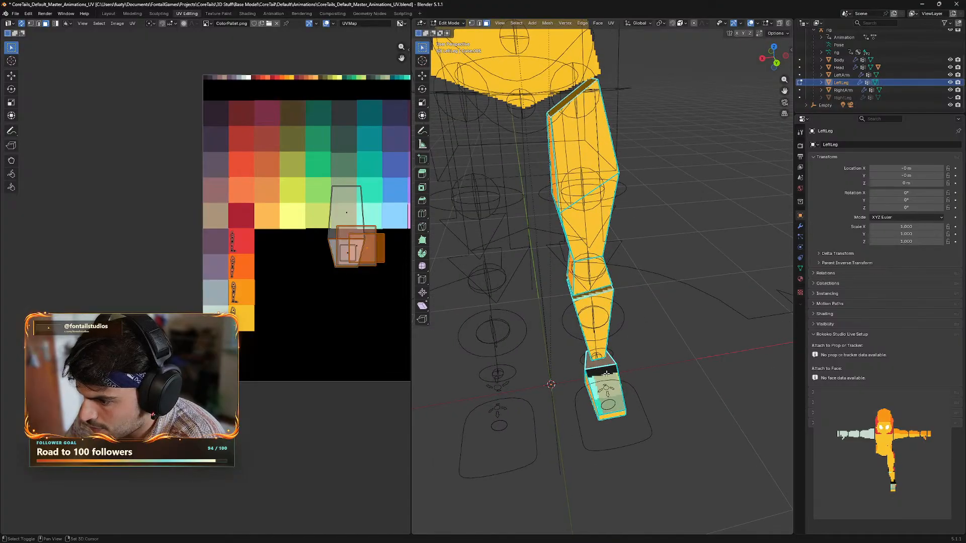
left_click(608, 385, "shift")
middle_click_drag(607, 386, 519, 340)
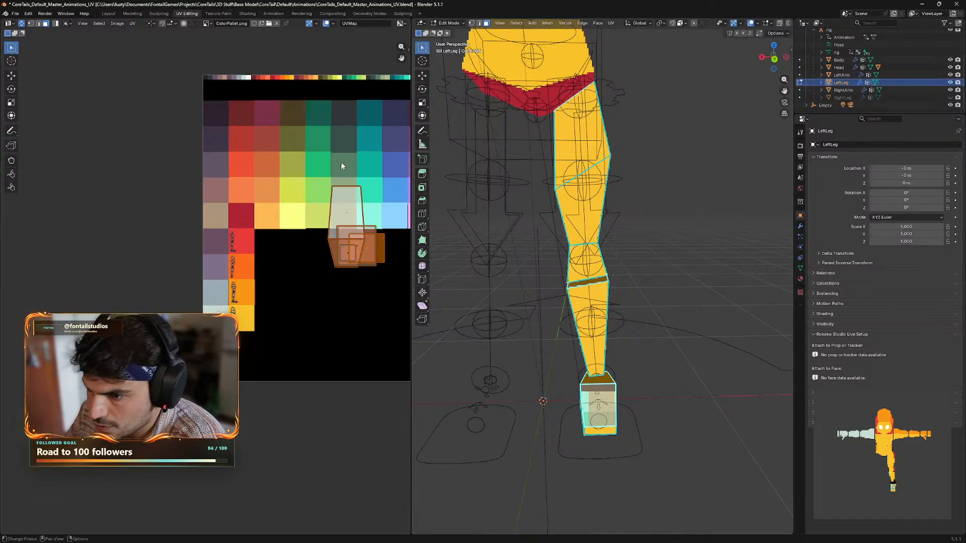
- Scale down the UVs of the left leg's top faces and fit them inside the crimson swatch above the bright red one
key("g")
left_click(355, 177)
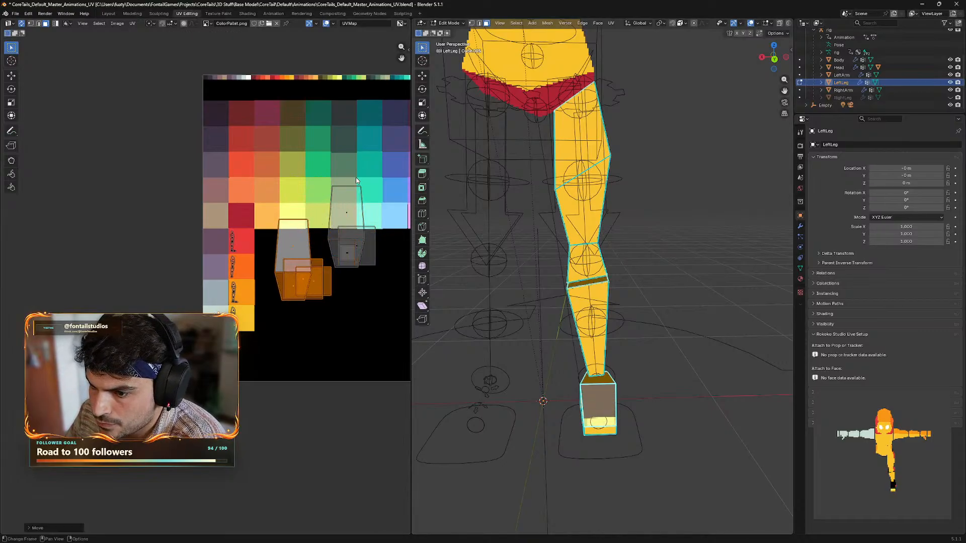
key("s")
left_click(327, 227)
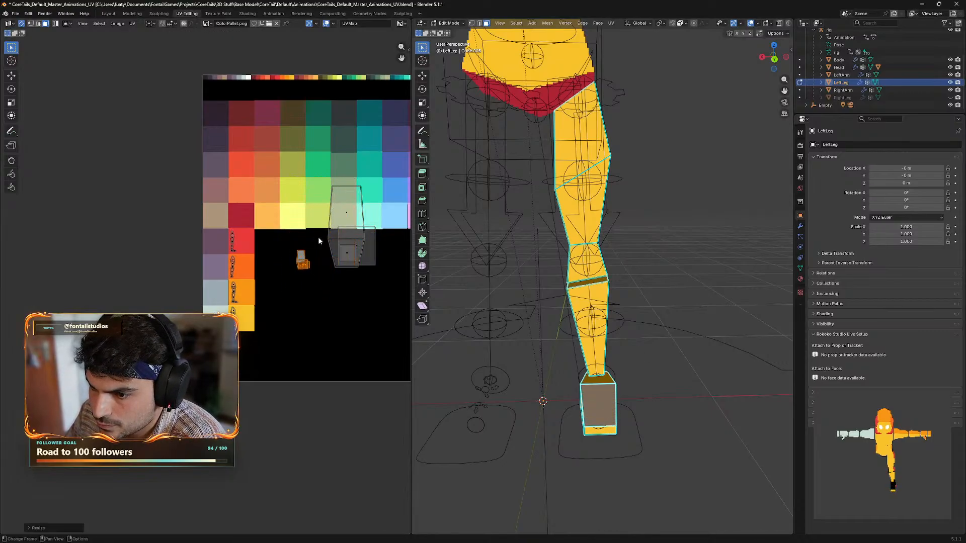
key("g")
left_click(256, 202)
key("s")
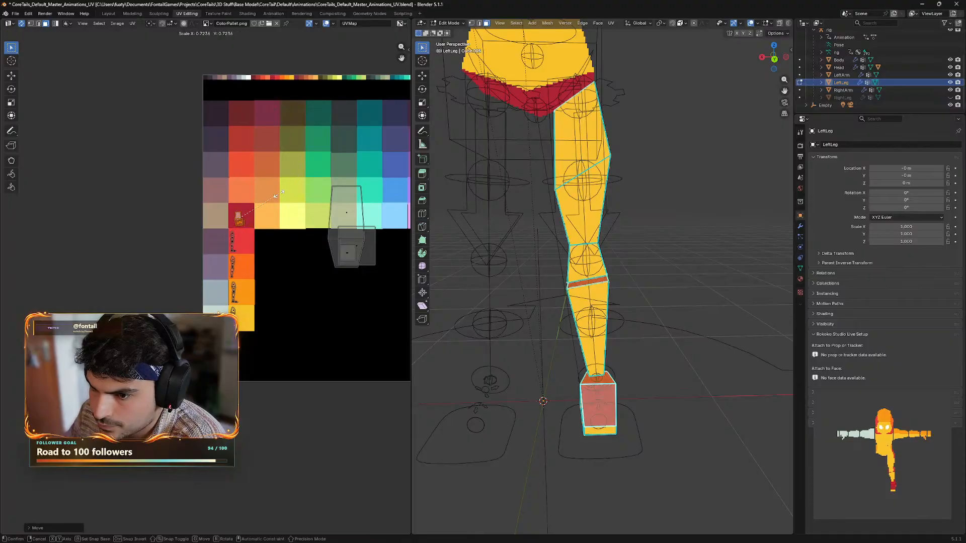
left_click(275, 199)
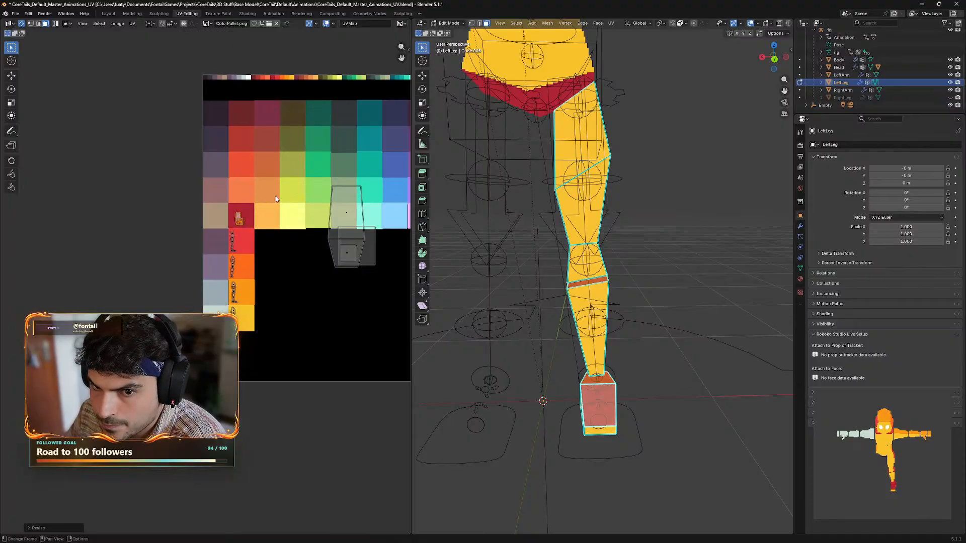
key("g")
left_click(271, 198)
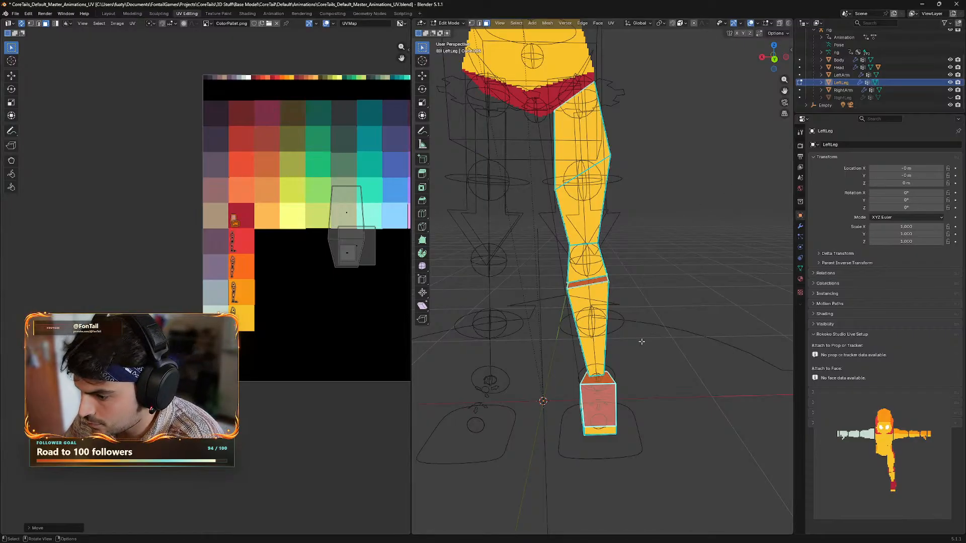
- Select the downward-facing faces of the left leg: the foot's sole and the undersides of the shin and knee
scroll(641, 342, "up", 1)
middle_click_drag(655, 357, 562, 298)
left_click(601, 328)
left_click(609, 343, "shift")
scroll(636, 366, "up", 3)
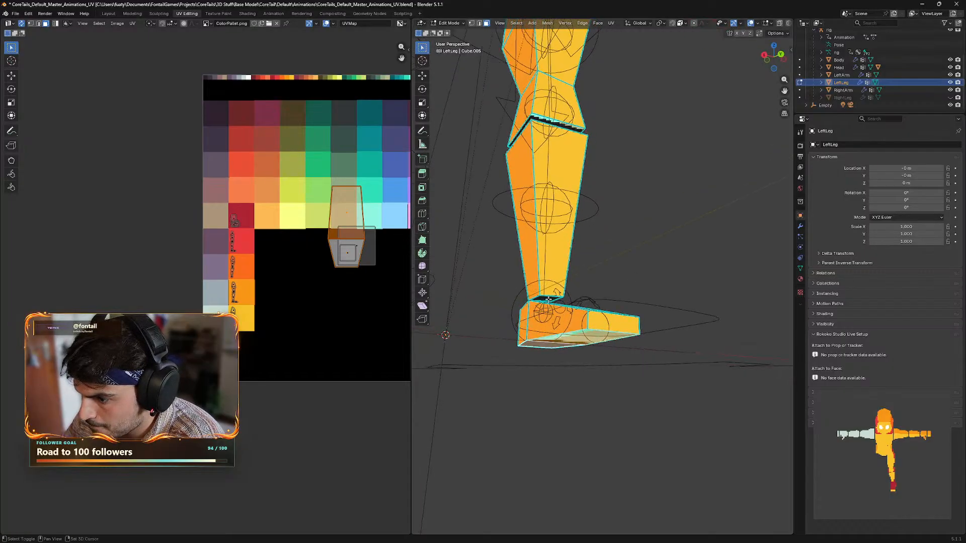
left_click(548, 299, "shift")
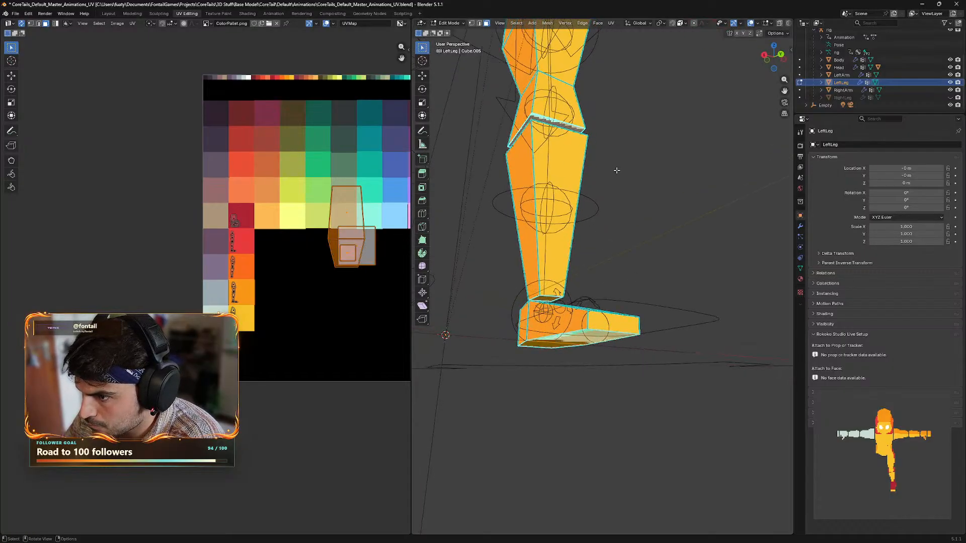
middle_click_drag(612, 168, 630, 214)
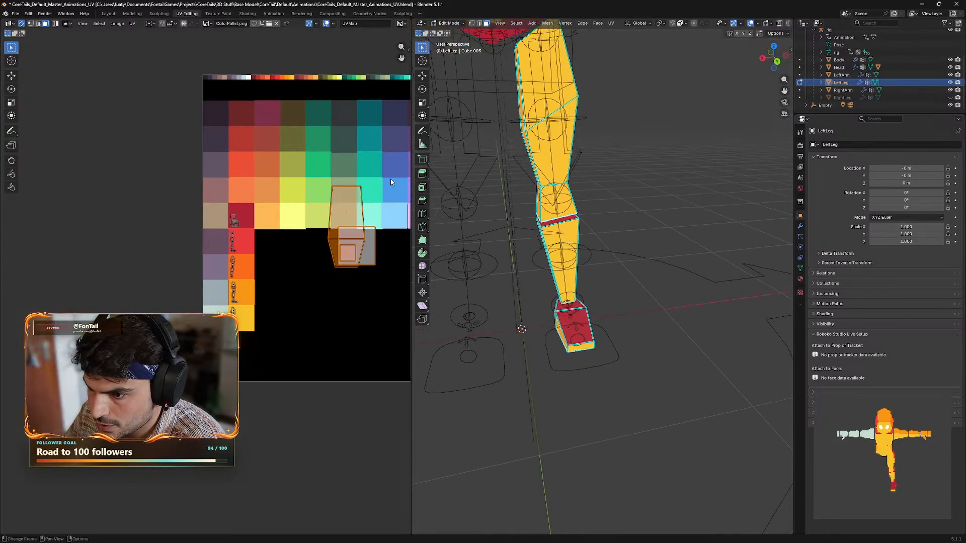
- Scale down the UVs of the left leg's bottom faces and fit them inside the pale orange swatch above the crimson one
key("g")
left_click(345, 211)
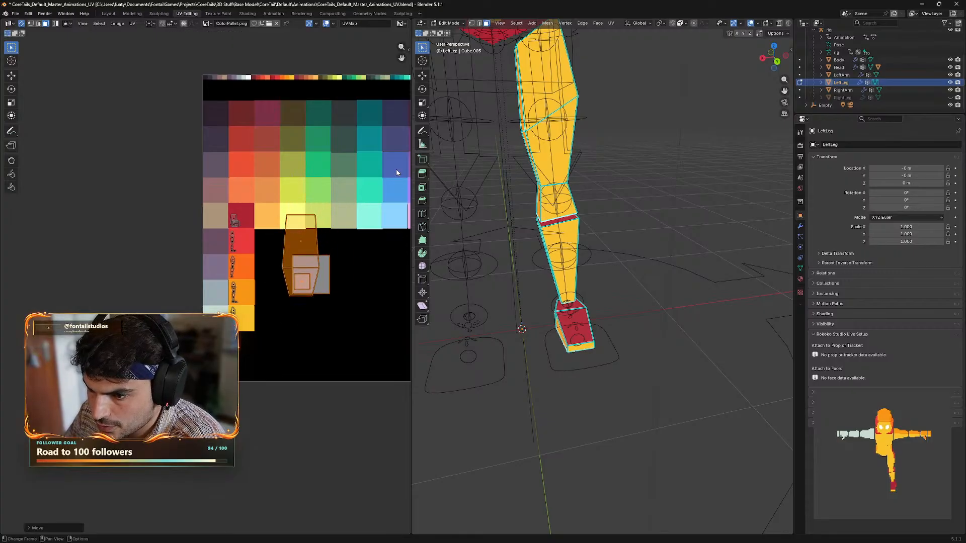
key("s")
left_click(322, 235)
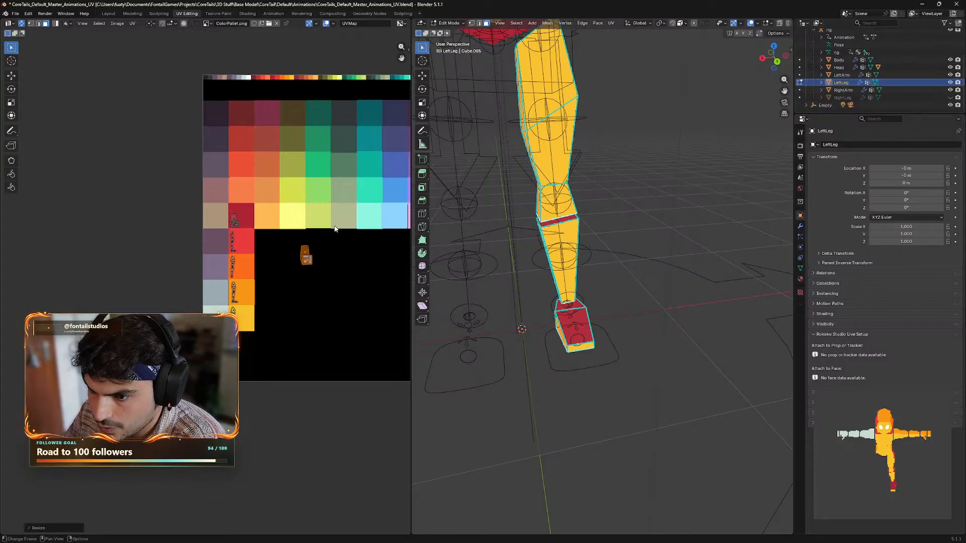
key("g")
left_click(263, 172)
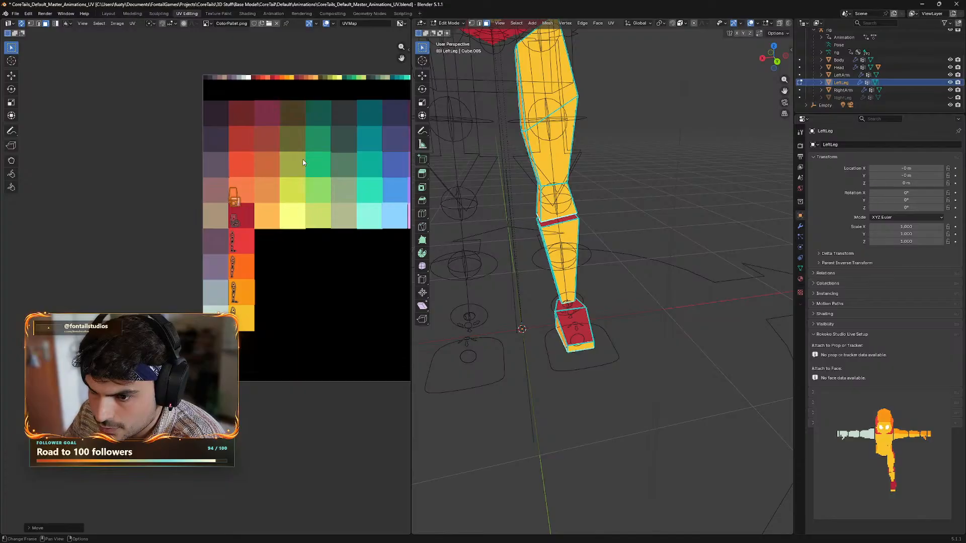
key("s")
left_click(283, 165)
key("g")
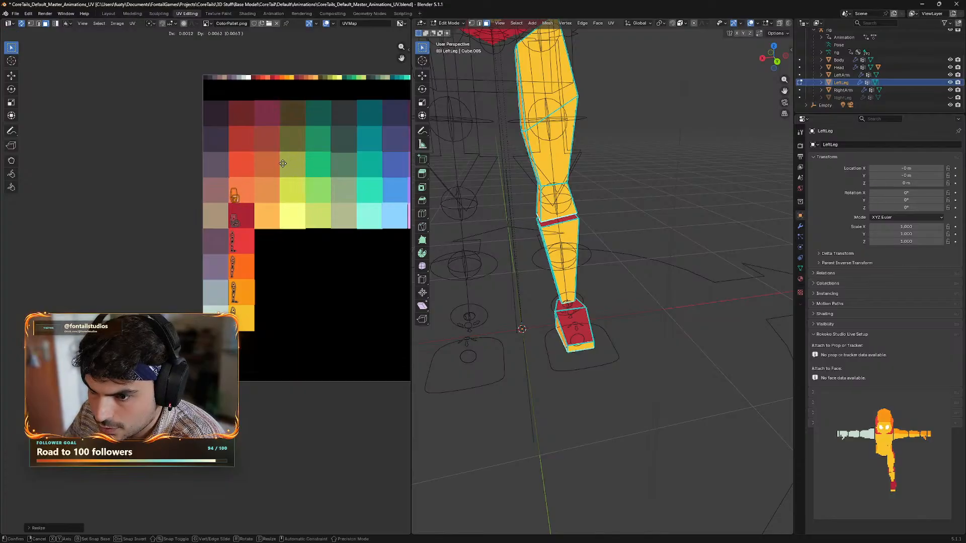
left_click(284, 162)
- Save the CoreTails_Default_Master_Animations_UV.blend file
mouse_move(613, 266)
middle_mouse_down()
mouse_move(626, 307)
mouse_move(612, 272)
middle_mouse_up()
scroll(612, 271, "down", 5)
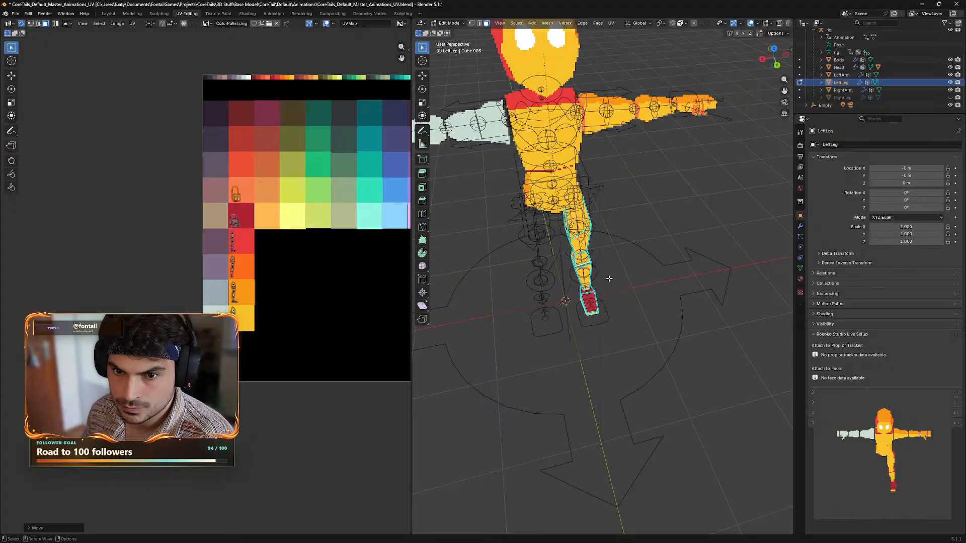
key("ctrl+s")
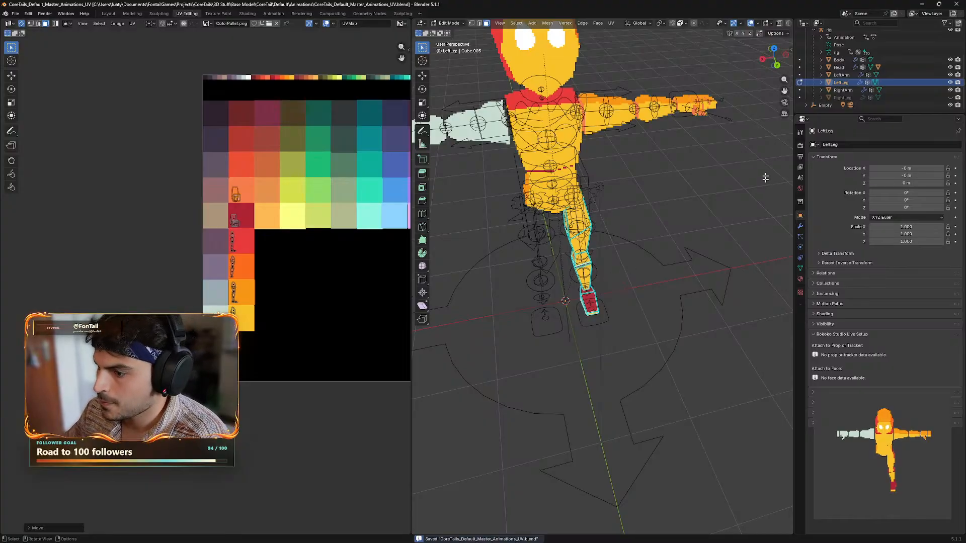
- Unhide the RightLeg object and switch the left leg from Edit Mode back to Object Mode
left_click(951, 98)
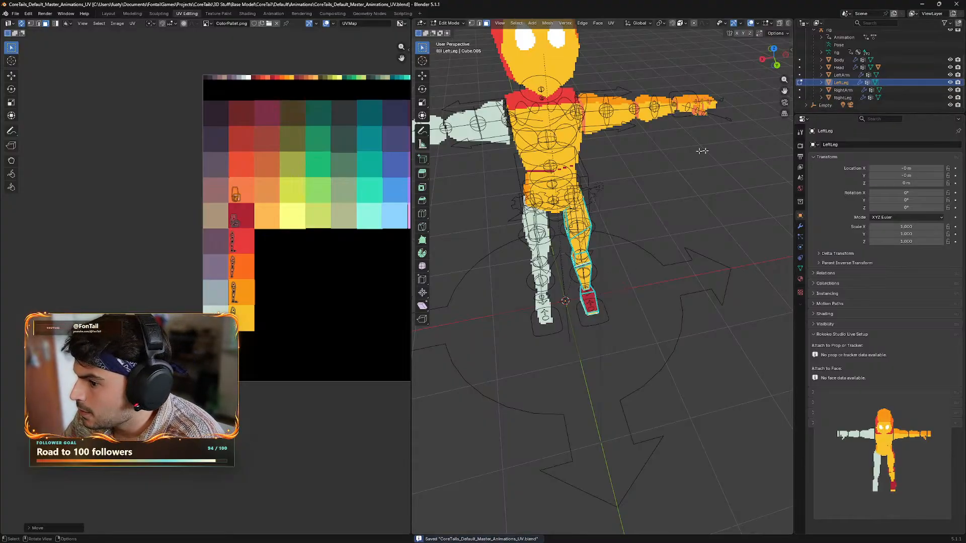
middle_click_drag(681, 250, 669, 229)
left_click(449, 23)
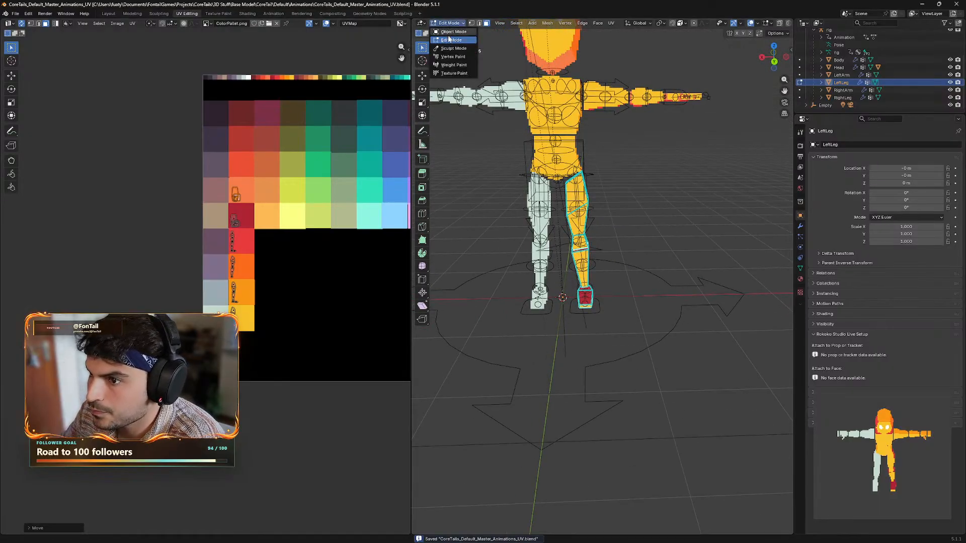
left_click(450, 36)
middle_click_drag(606, 255, 661, 204)
scroll(664, 196, "up", 10)
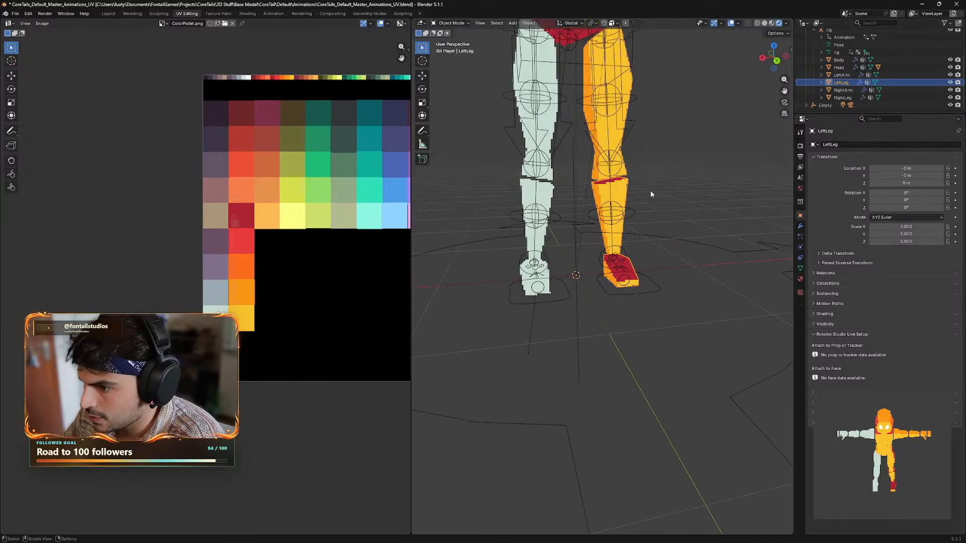
scroll(680, 215, "down", 5)
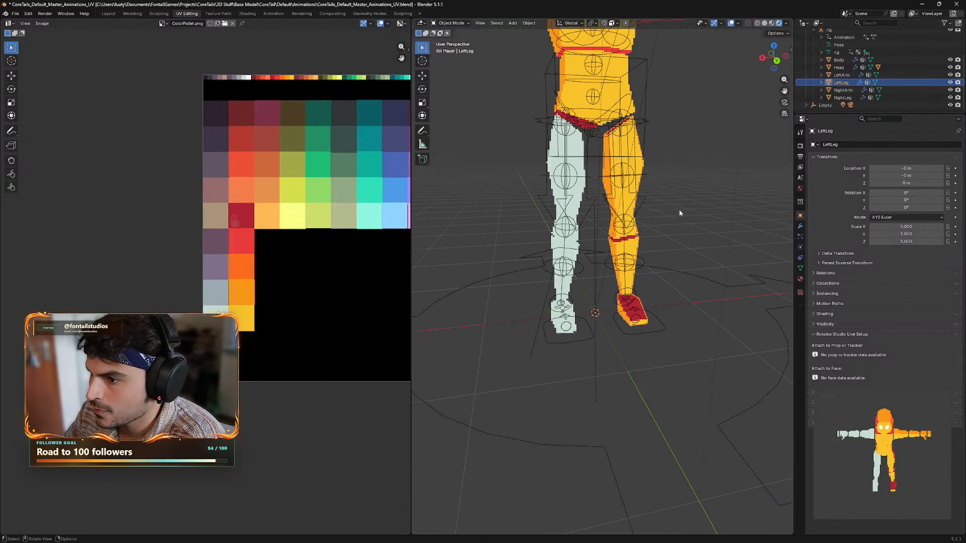
scroll(649, 211, "up", 3)
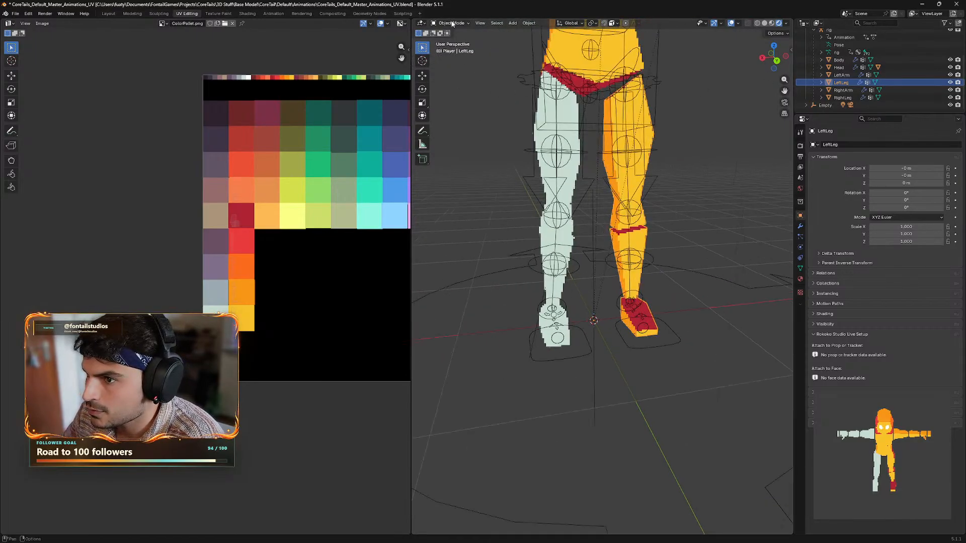
- Make RightLeg the active object and enter Edit Mode on it
left_click(843, 98)
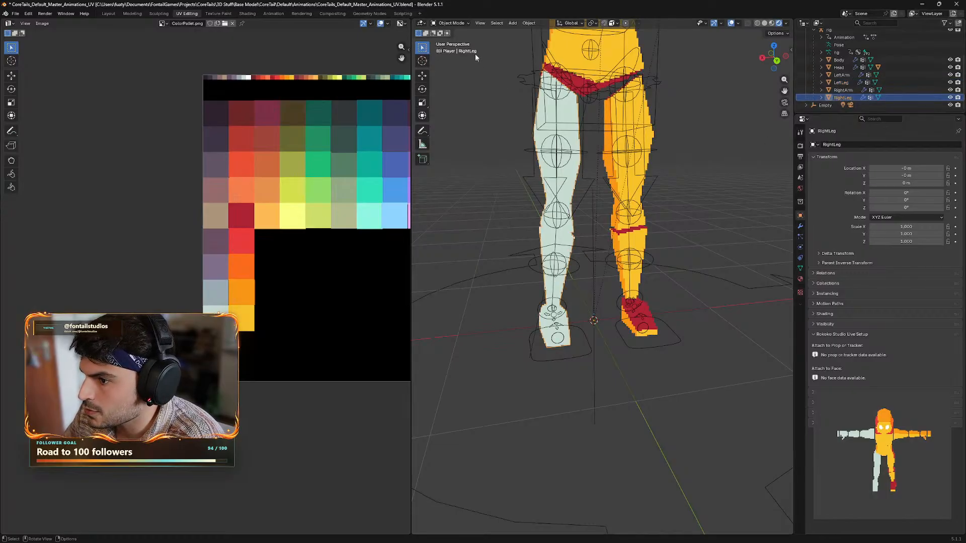
left_click(451, 22)
left_click(450, 45)
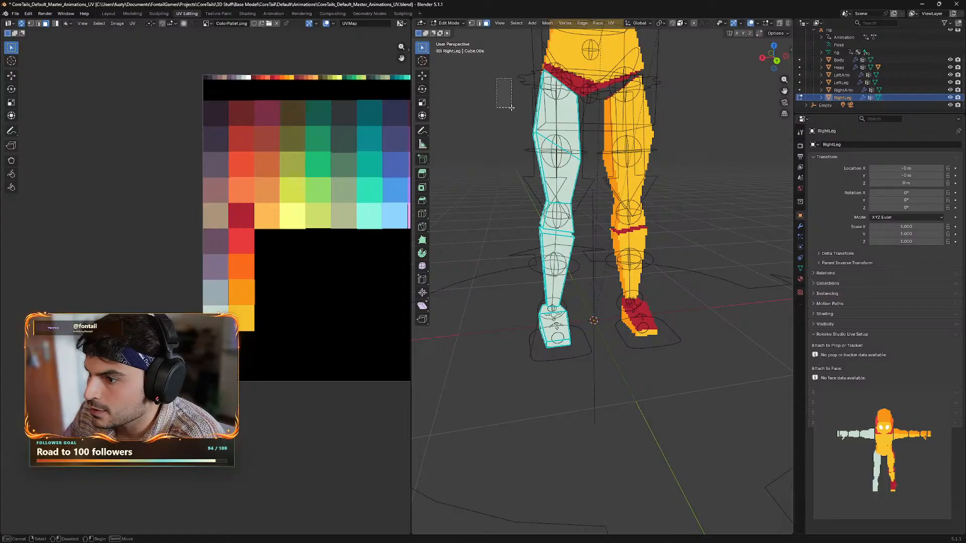
- Select all faces of the right leg's mesh by box-selecting it from the front, back, sides and underneath
left_click_drag(496, 78, 592, 368)
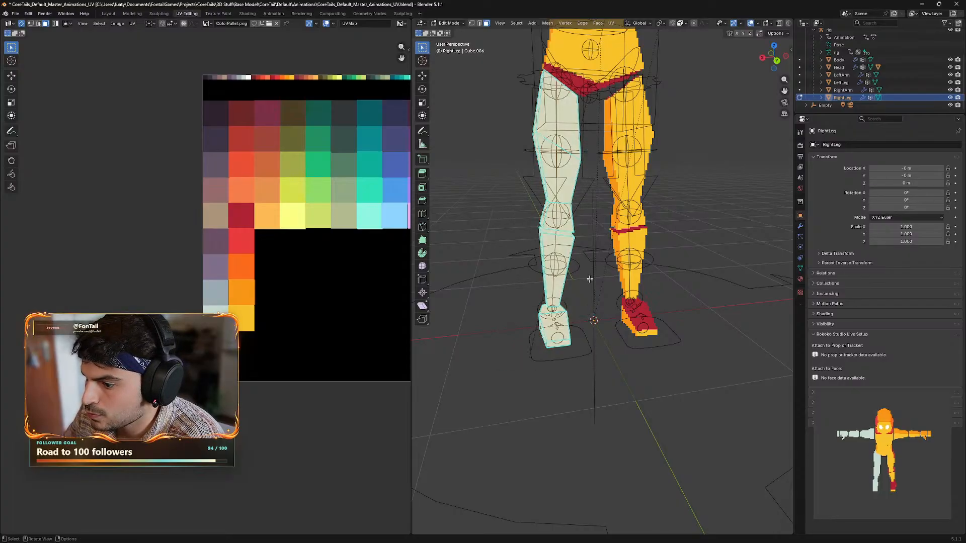
middle_click_drag(590, 263, 591, 196)
left_click_drag(591, 184, 503, 327, "shift")
middle_click_drag(546, 308, 596, 198)
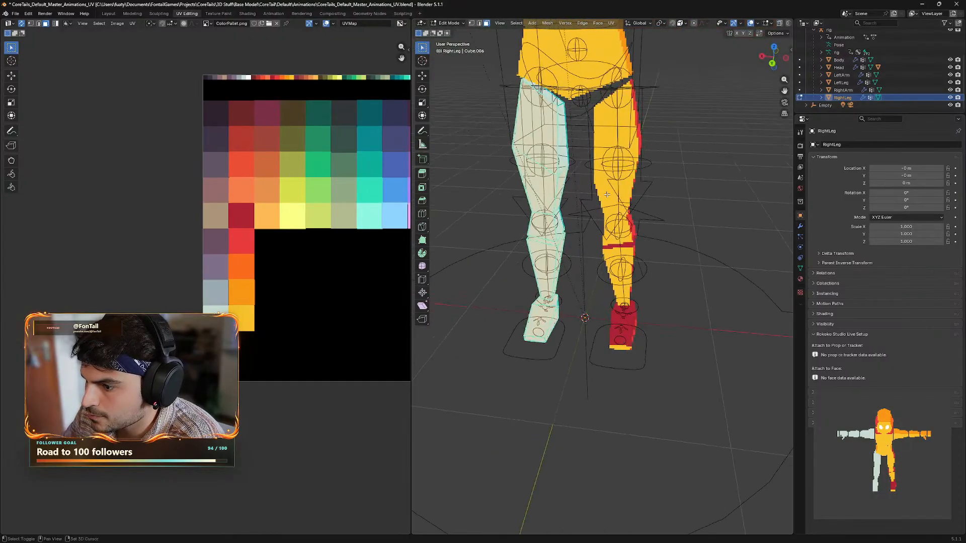
left_click_drag(596, 198, 532, 288, "shift")
middle_click_drag(532, 288, 717, 135)
left_click_drag(717, 135, 584, 339, "shift")
middle_click_drag(709, 226, 748, 265)
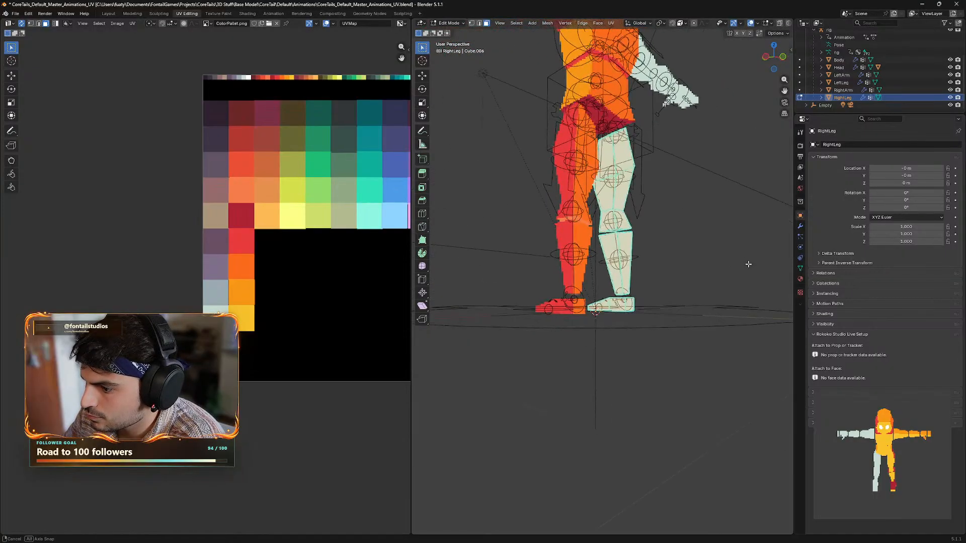
left_click_drag(695, 135, 557, 356, "shift")
middle_click_drag(694, 216, 649, 258)
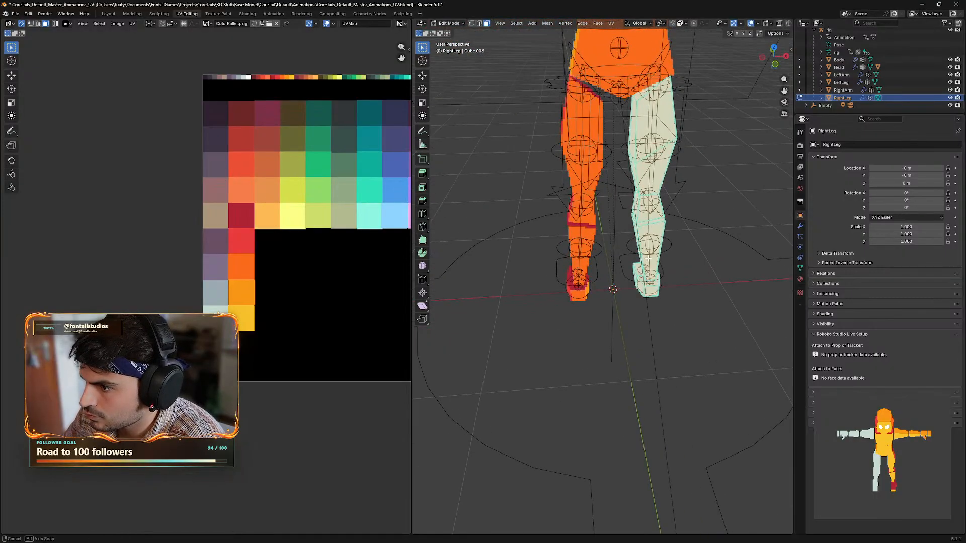
left_click_drag(715, 62, 672, 302, "shift")
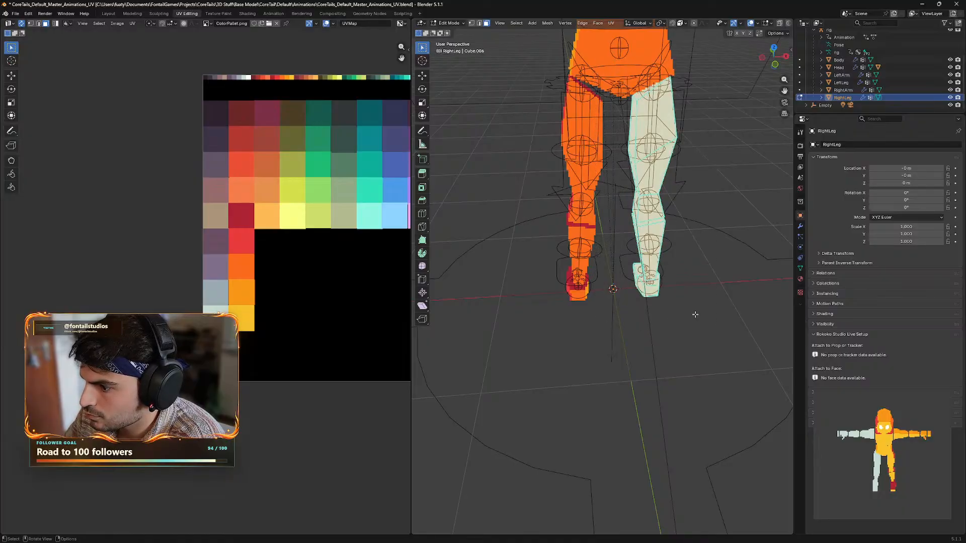
middle_click_drag(671, 302, 518, 151)
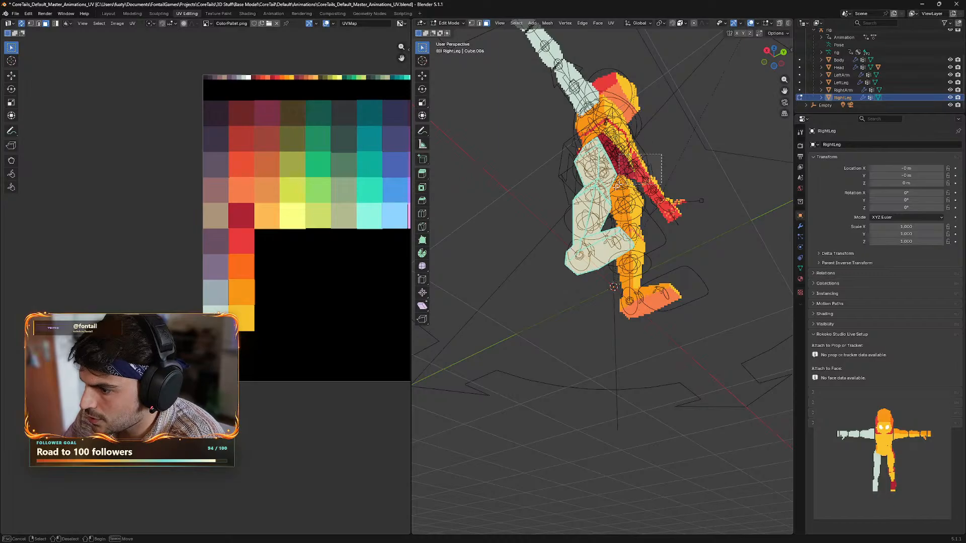
left_click_drag(516, 152, 581, 295, "shift")
middle_click_drag(540, 292, 584, 307)
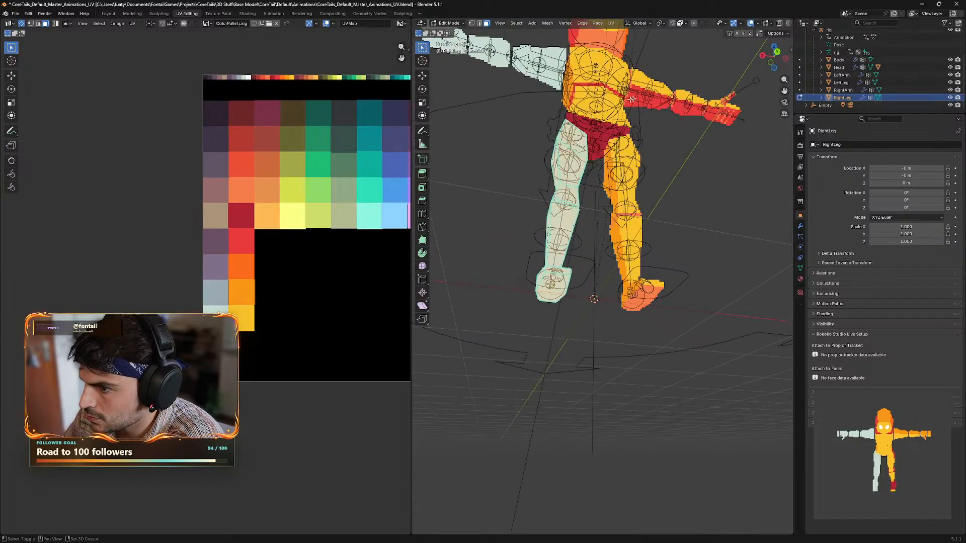
left_click_drag(673, 101, 451, 334, "shift")
middle_click_drag(467, 327, 551, 337)
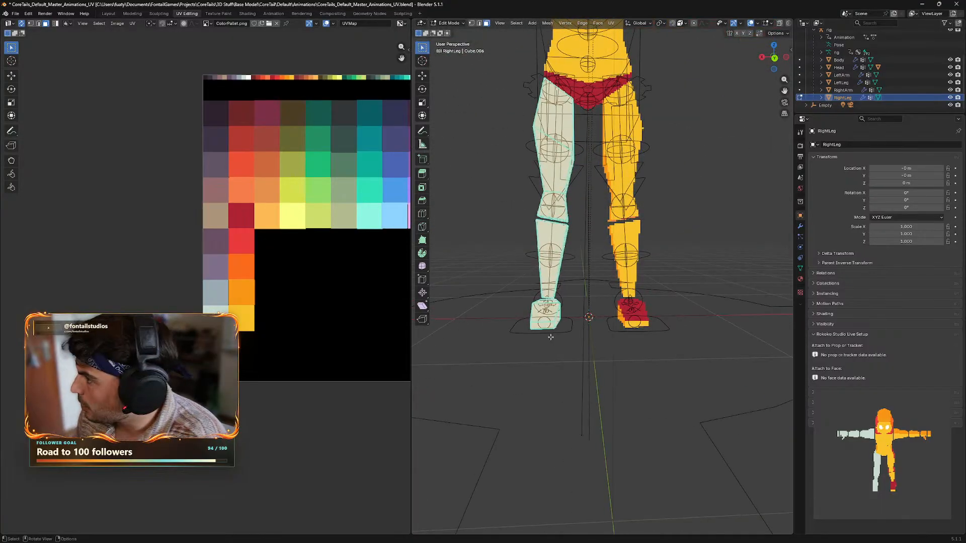
middle_click_drag(544, 286, 627, 276)
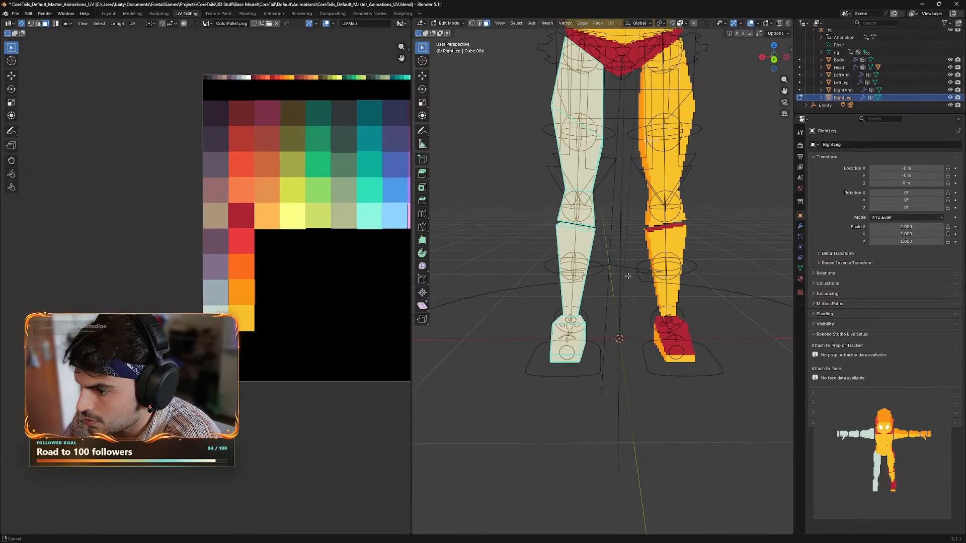
- Unwrap the right leg's selected faces with Cube Projection
left_click(136, 23)
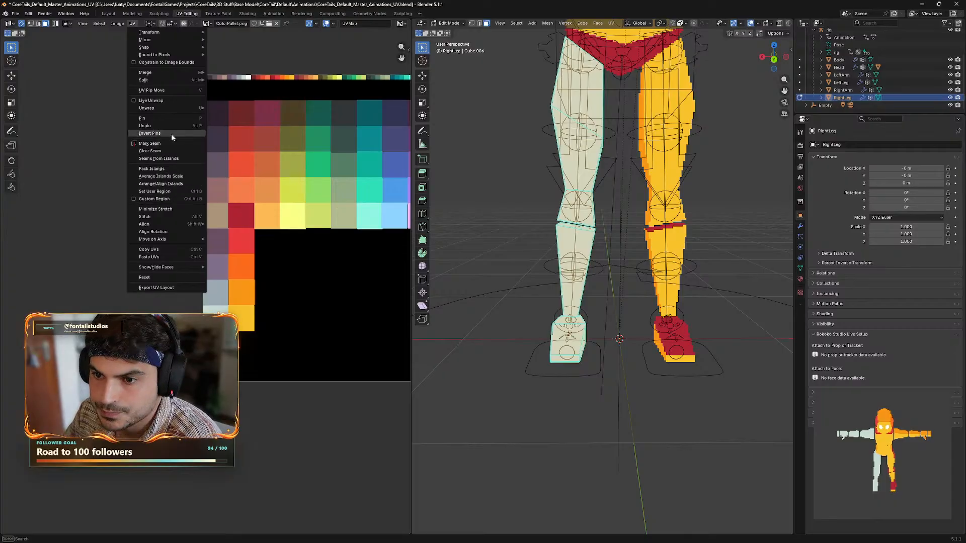
mouse_move(168, 109)
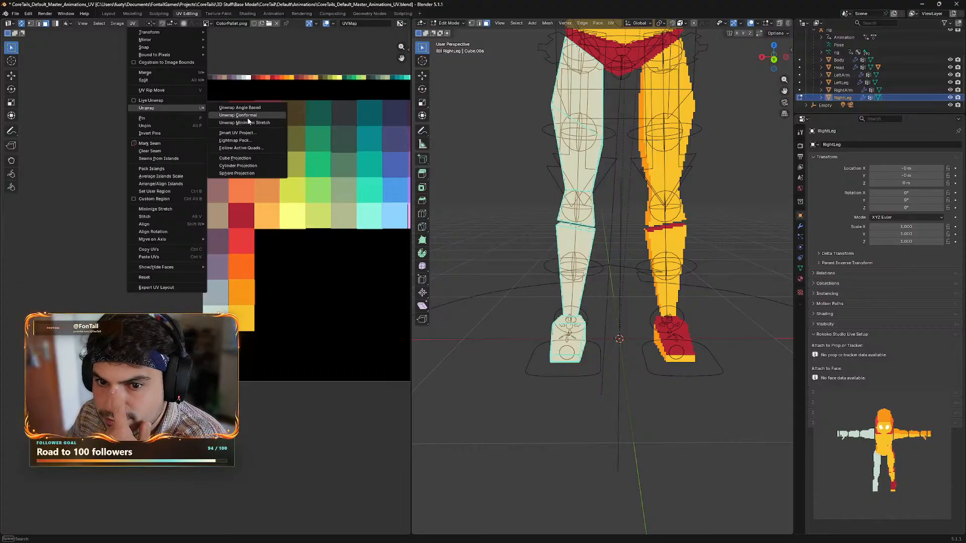
left_click(236, 158)
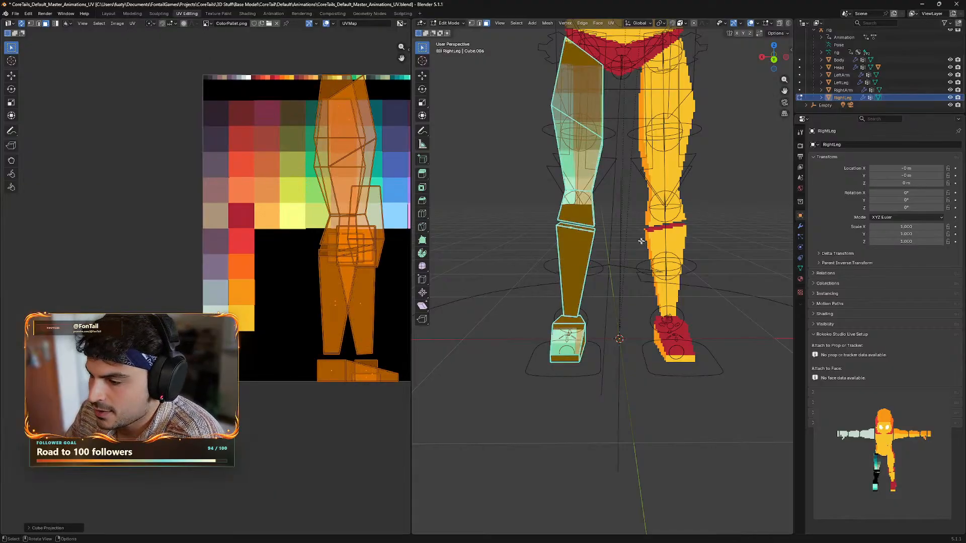
scroll(641, 241, "up", 1)
scroll(633, 244, "up", 2)
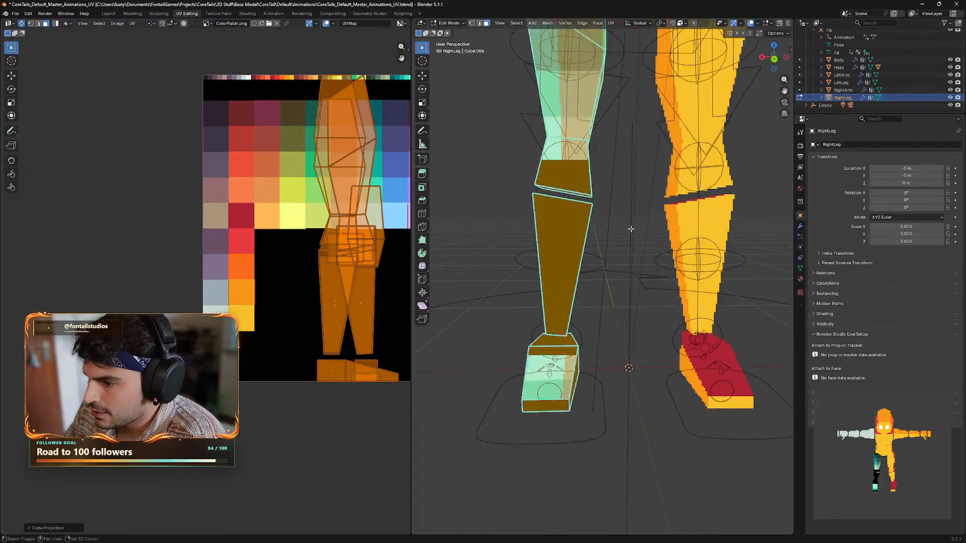
scroll(643, 213, "down", 2)
middle_click_drag(636, 211, 608, 238, "shift")
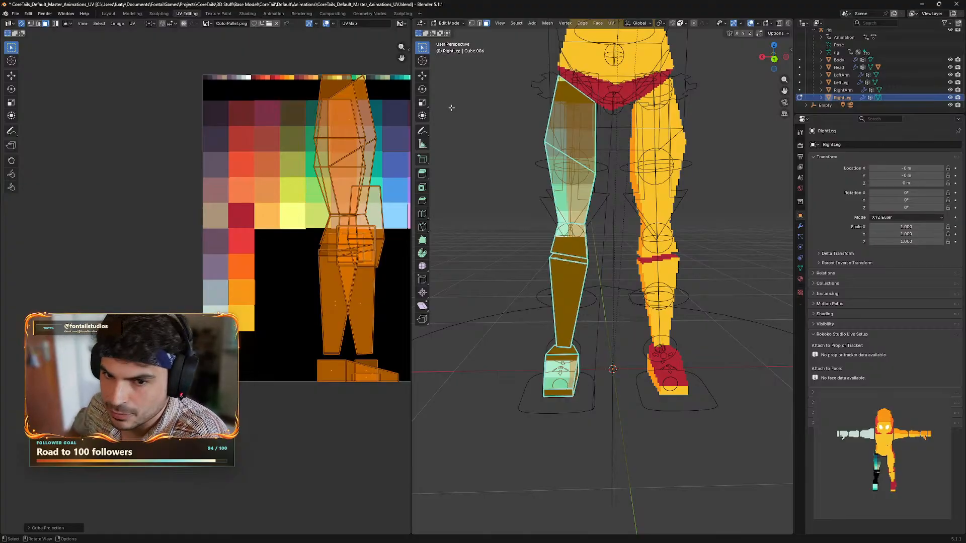
- Select only the front-facing faces of the right leg: the thigh, knee, shin and the tip of the foot
mouse_move(609, 165)
middle_mouse_down()
mouse_move(610, 201)
mouse_move(614, 172)
middle_mouse_up()
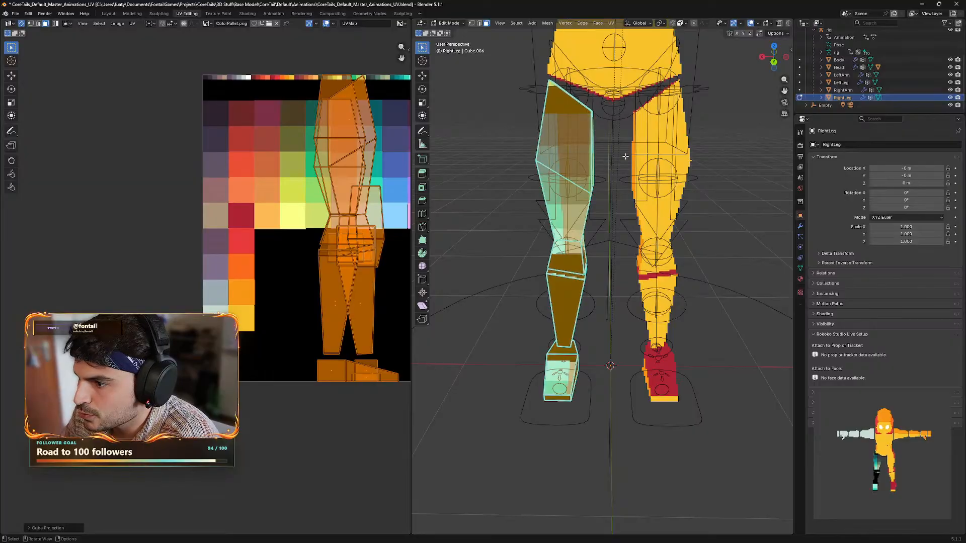
left_click(626, 163)
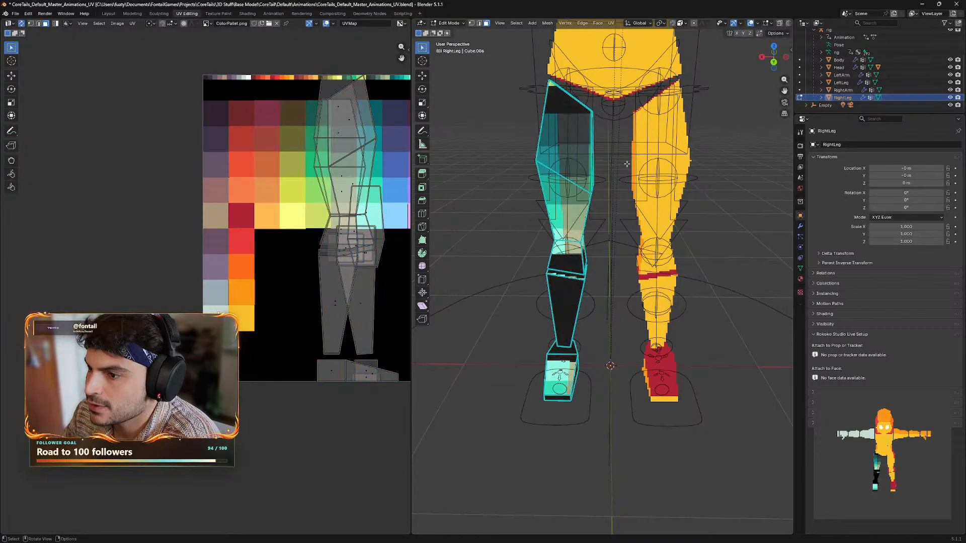
left_click(576, 144)
left_click(576, 206, "shift")
left_click(571, 256, "shift")
left_click(574, 297, "shift")
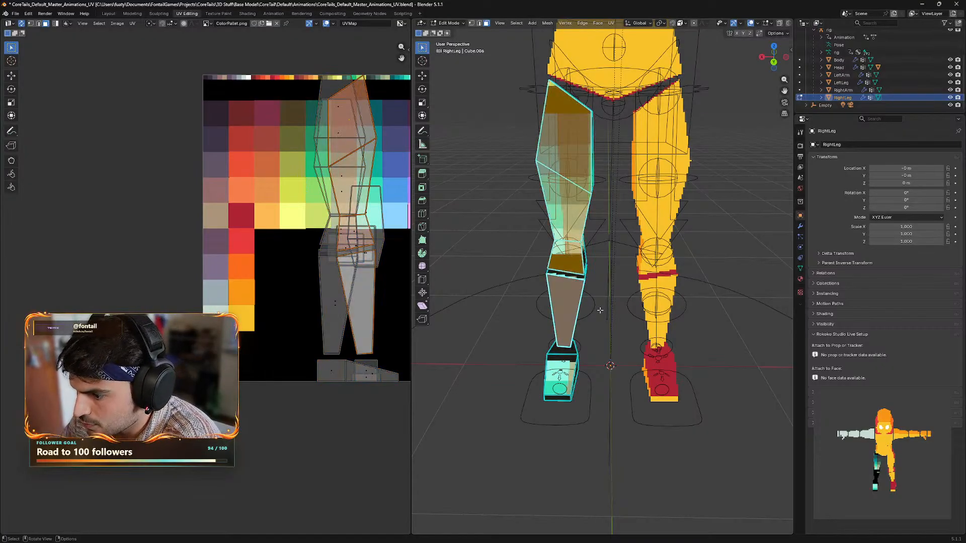
middle_click_drag(601, 310, 612, 282)
left_click(563, 384, "shift")
middle_click_drag(605, 319, 604, 317)
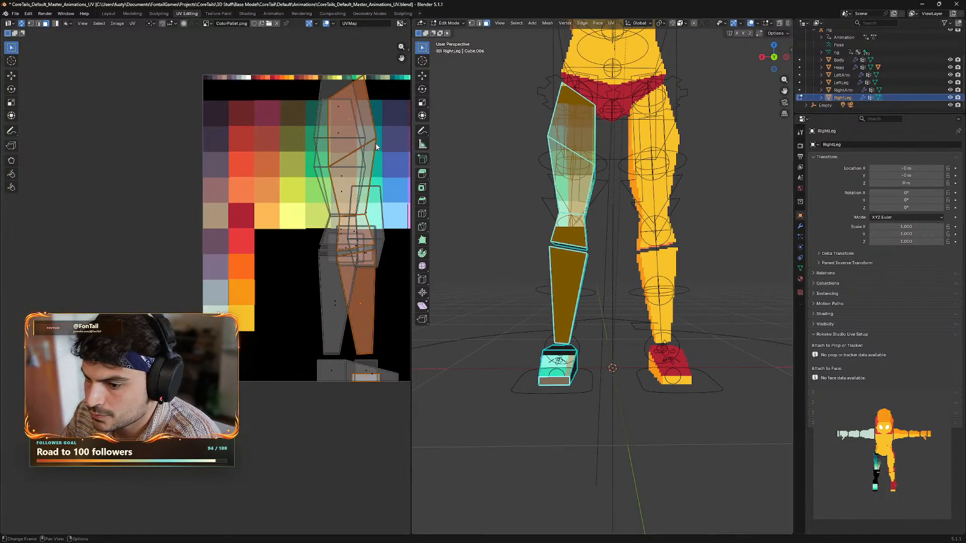
- Scale down the UVs of the right leg's front faces and fit them inside the golden yellow swatch below the orange ones
key("g")
key("s")
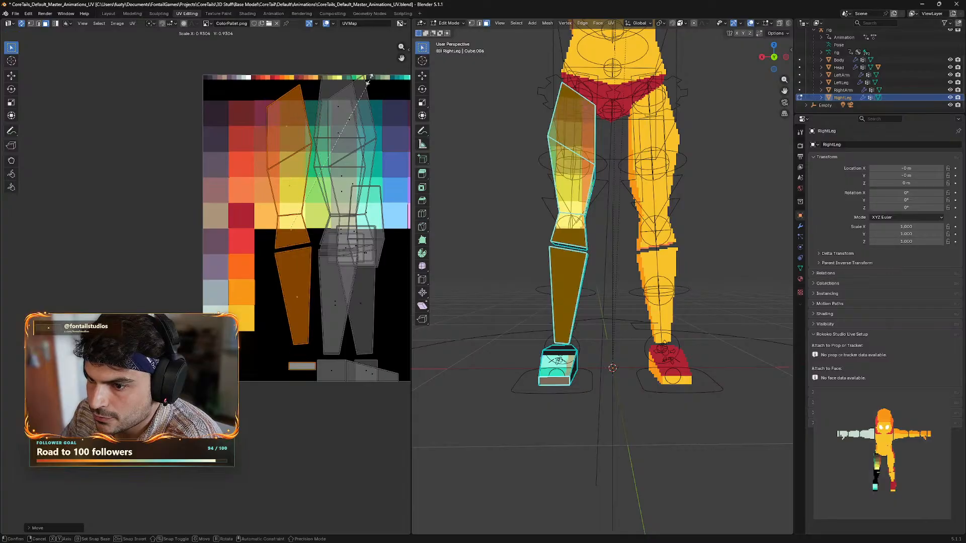
left_click(301, 212)
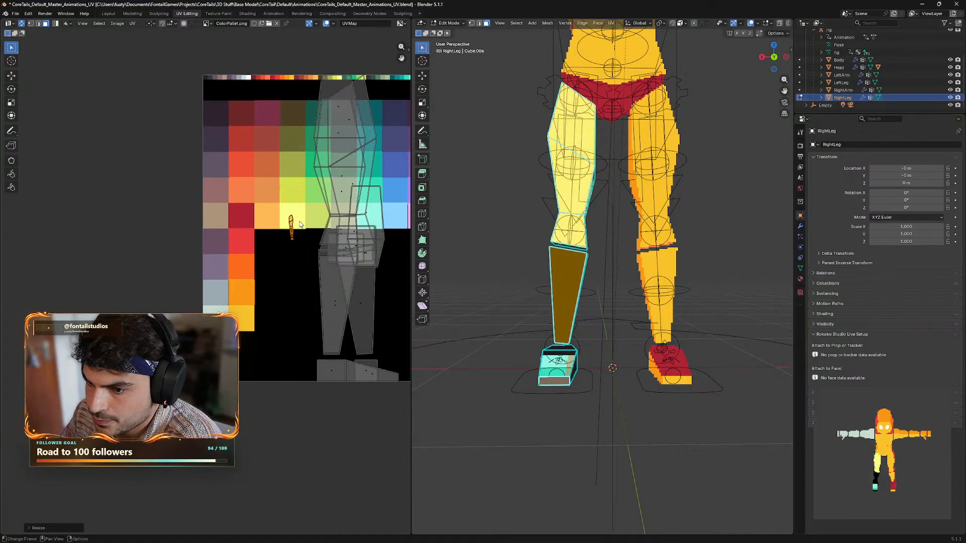
key("g")
left_click(242, 314)
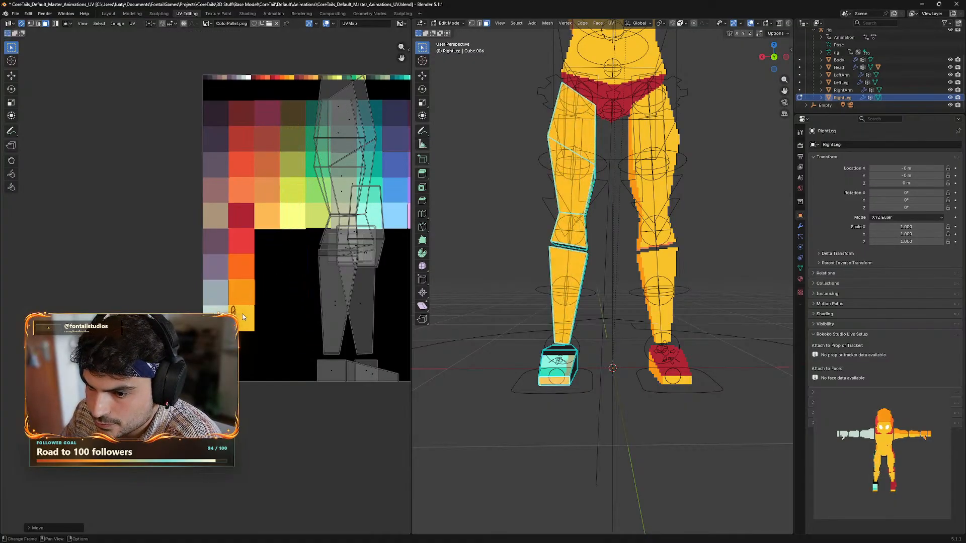
key("g")
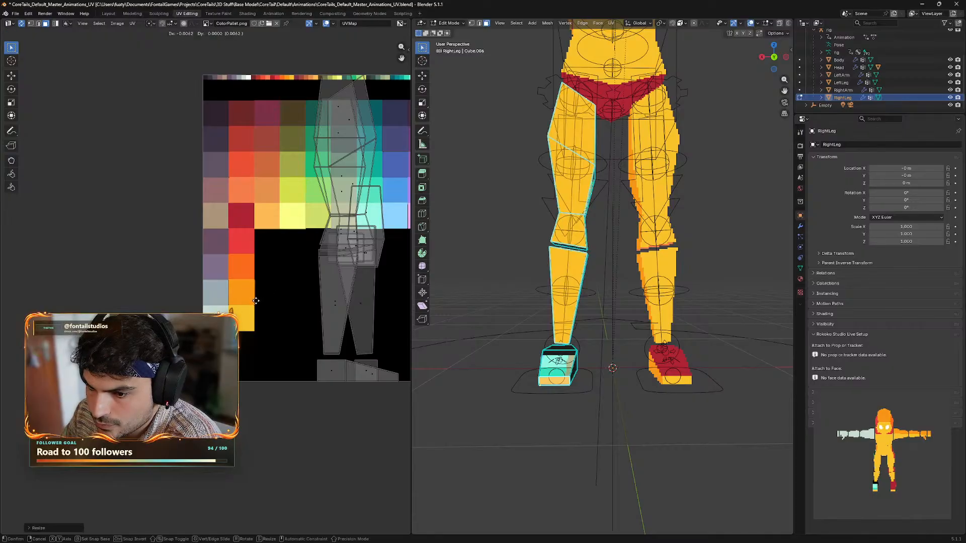
left_click(255, 300)
key("g")
left_click(257, 301)
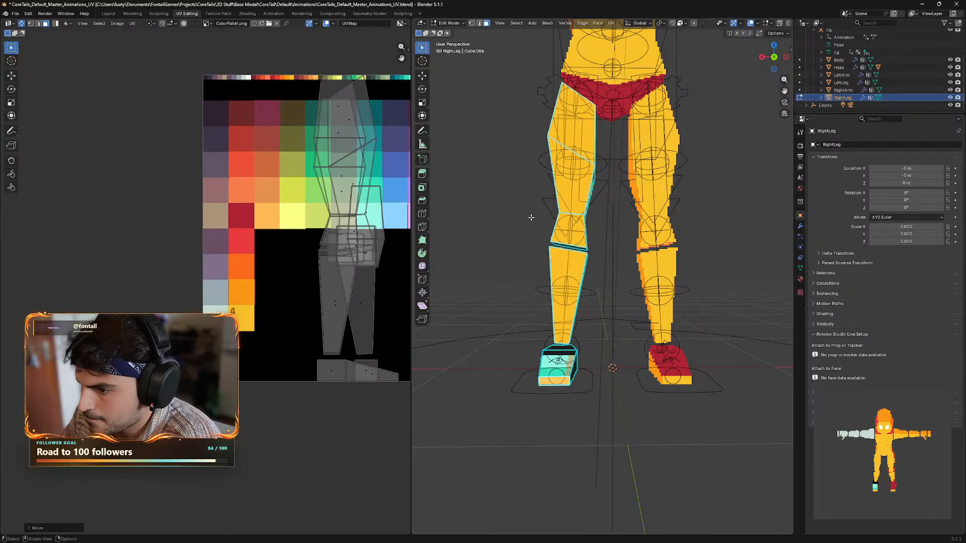
- Select the outer side faces of the right leg: the thigh, knee, shin and foot
middle_click_drag(535, 287, 621, 246)
mouse_move(746, 244)
middle_mouse_down()
mouse_move(674, 250)
mouse_move(752, 256)
middle_mouse_up()
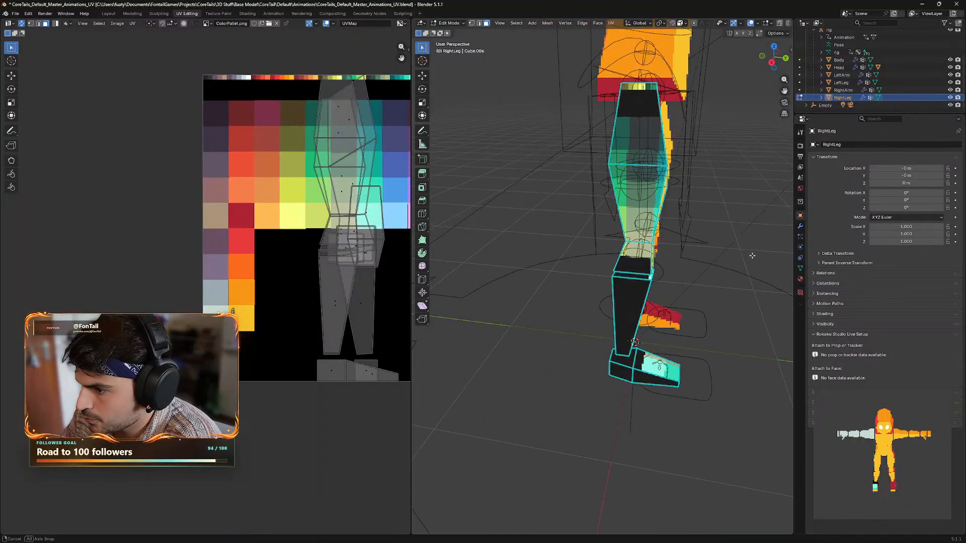
left_click(652, 172)
left_click(645, 200, "shift")
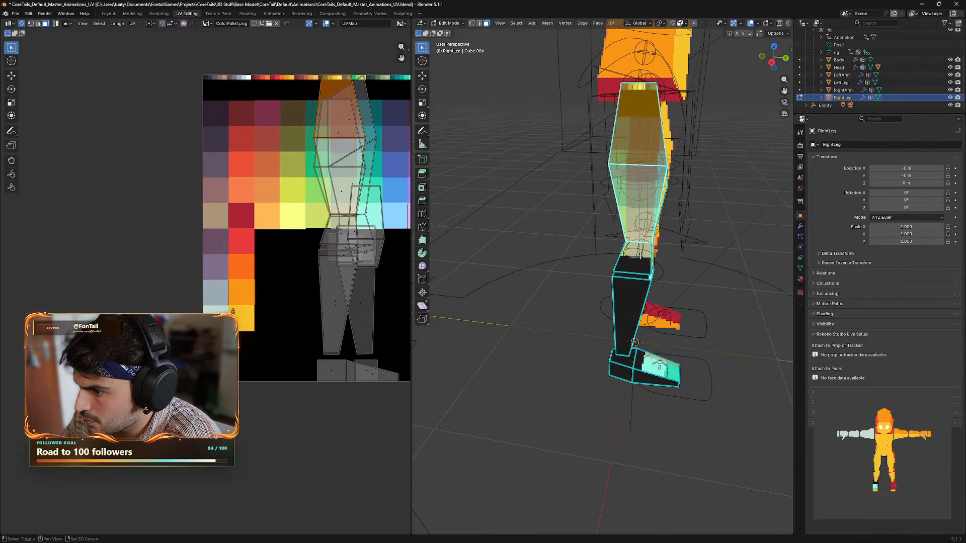
left_click(635, 266, "shift")
left_click(632, 297, "shift")
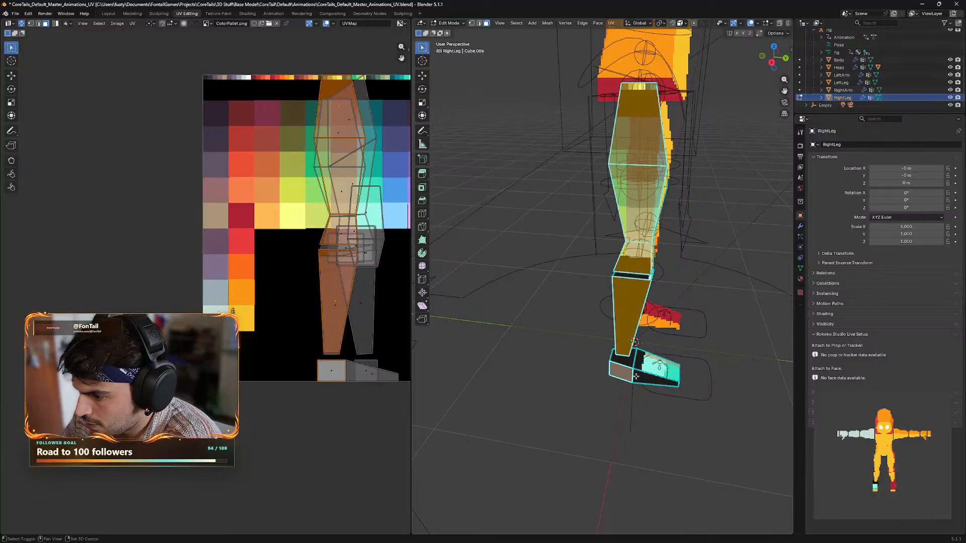
left_click(623, 367, "shift")
middle_click_drag(623, 367, 664, 345)
- Scale down the UVs of the right leg's outer side faces and fit them inside the light orange swatch directly above the golden yellow one
key("g")
left_click(333, 182)
key("s")
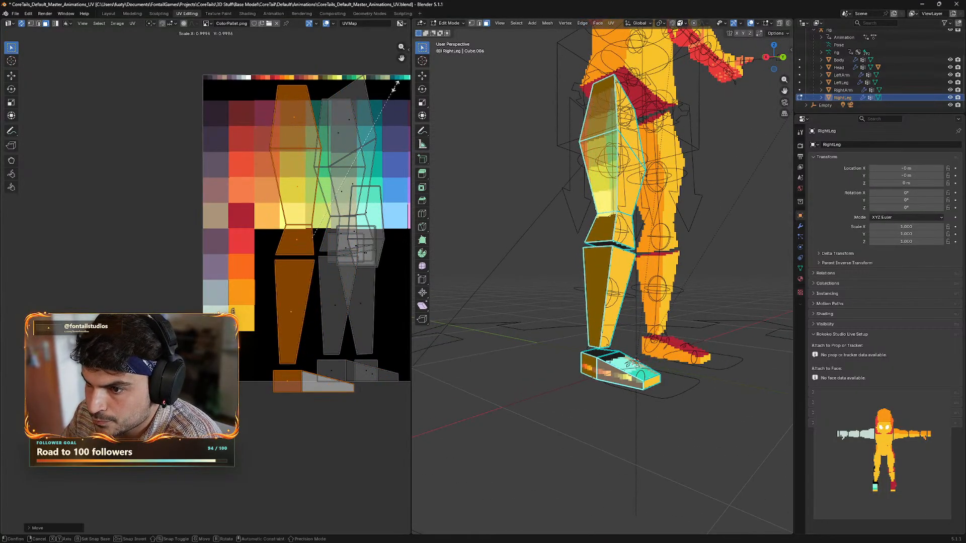
left_click(344, 184)
key("g")
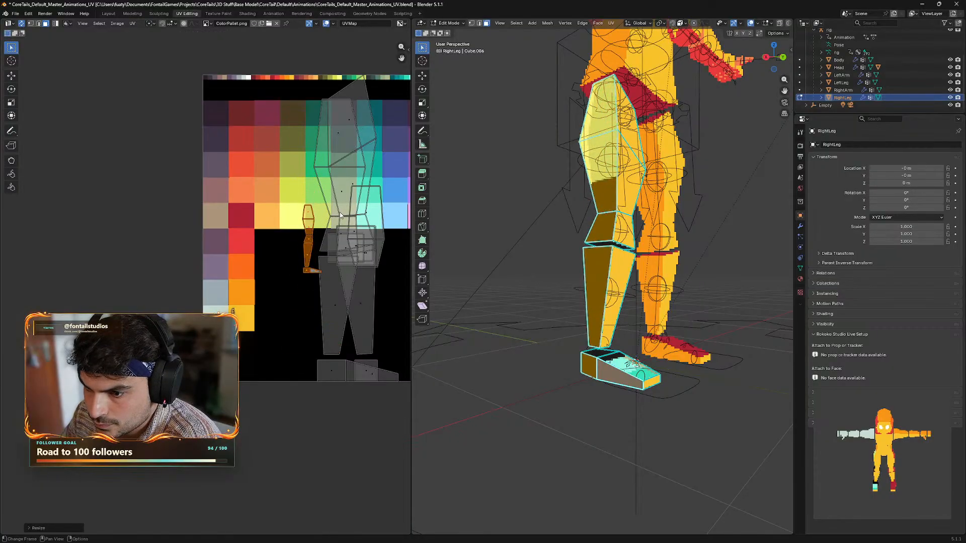
left_click(273, 241)
key("s")
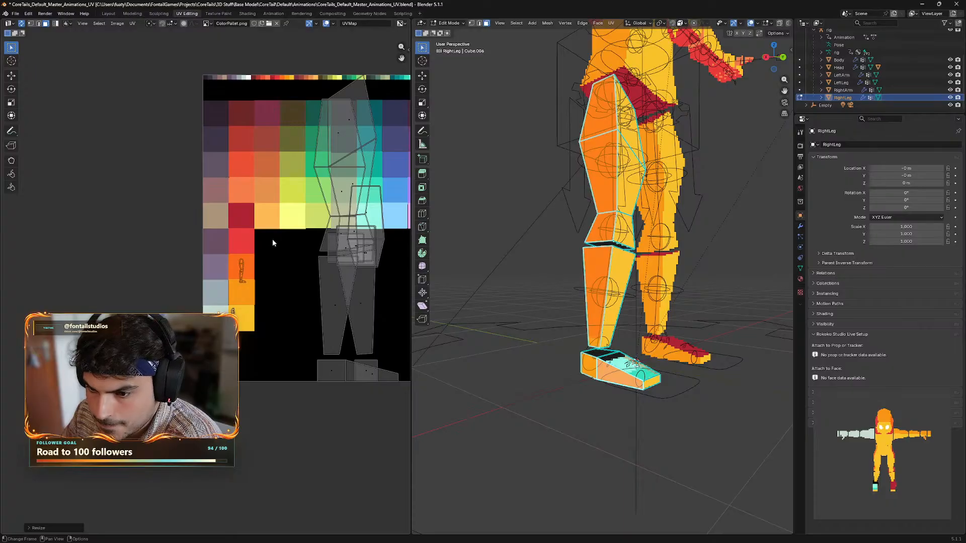
left_click(272, 239)
key("g")
left_click(263, 261)
key("s")
left_click(288, 238)
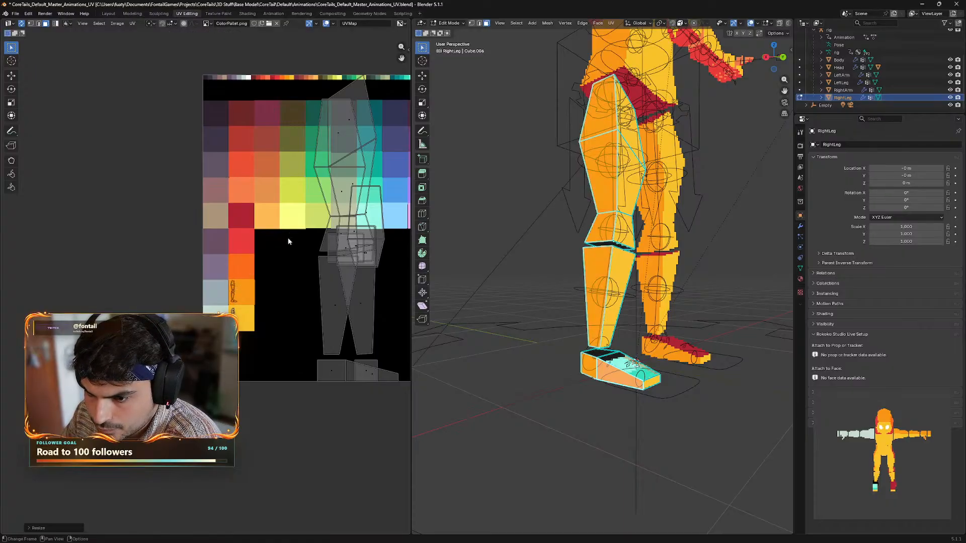
key("g")
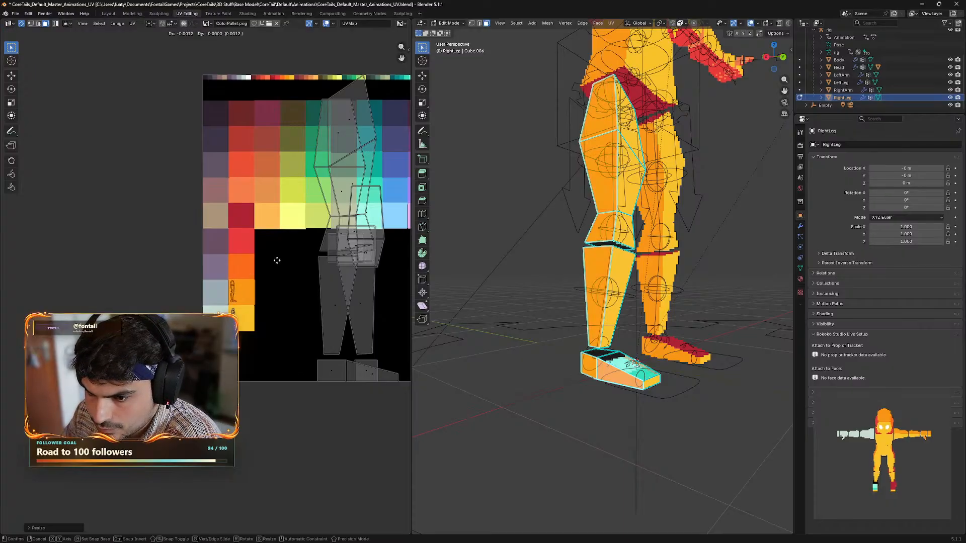
left_click(277, 261)
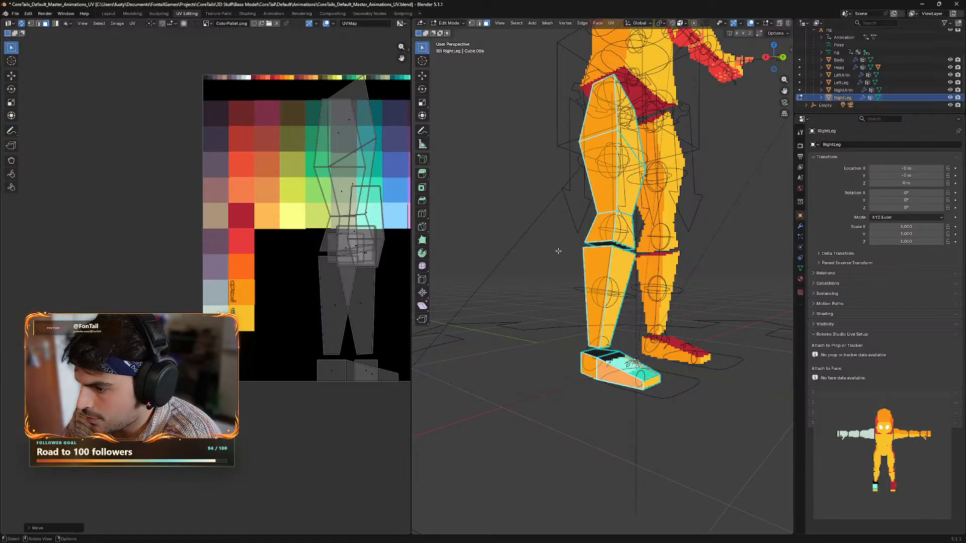
- Select only the back faces of the right leg: the two thigh sections, knee, shin and heel
middle_click_drag(558, 251, 635, 180)
left_click(636, 179)
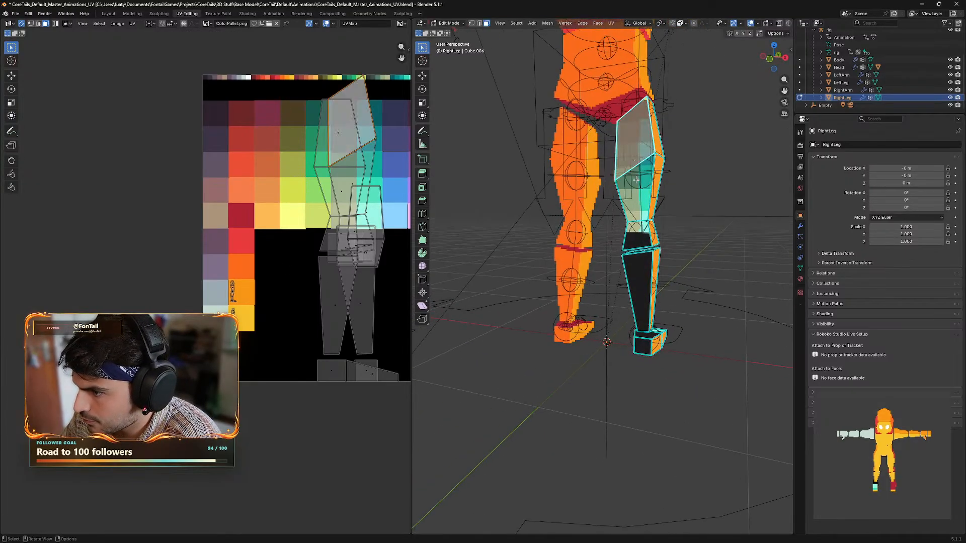
left_click(636, 199, "shift")
left_click(636, 236, "shift")
left_click(640, 279, "shift")
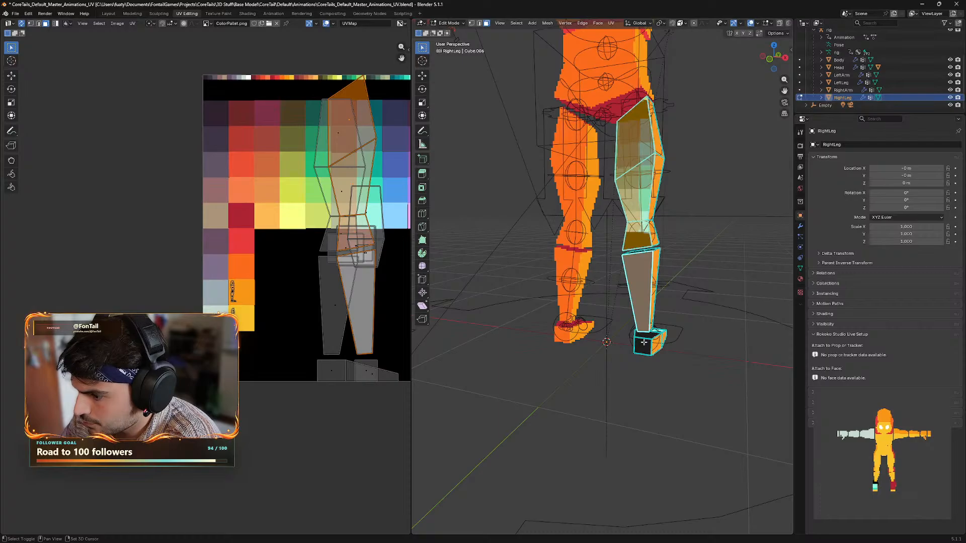
left_click(643, 346, "shift")
middle_click_drag(655, 339, 699, 319)
- Scale down the UVs of the right leg's back faces and fit them inside the darker orange swatch below the red one
key("g")
left_click(341, 160)
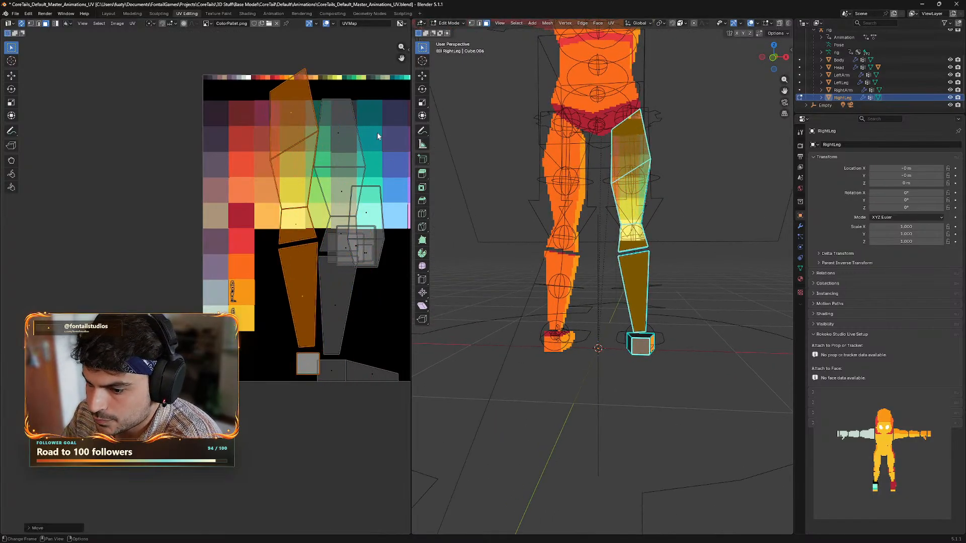
key("s")
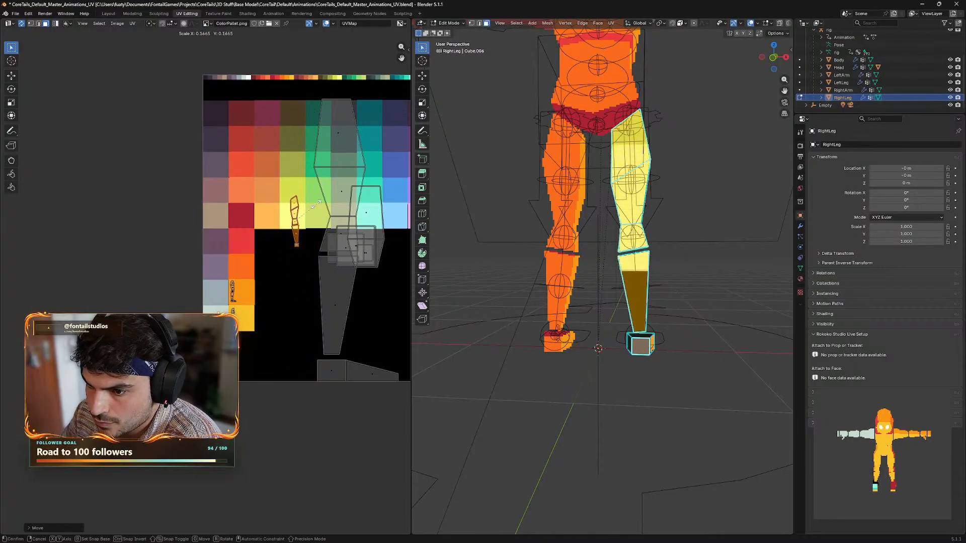
left_click(324, 201)
key("g")
left_click(271, 229)
key("s")
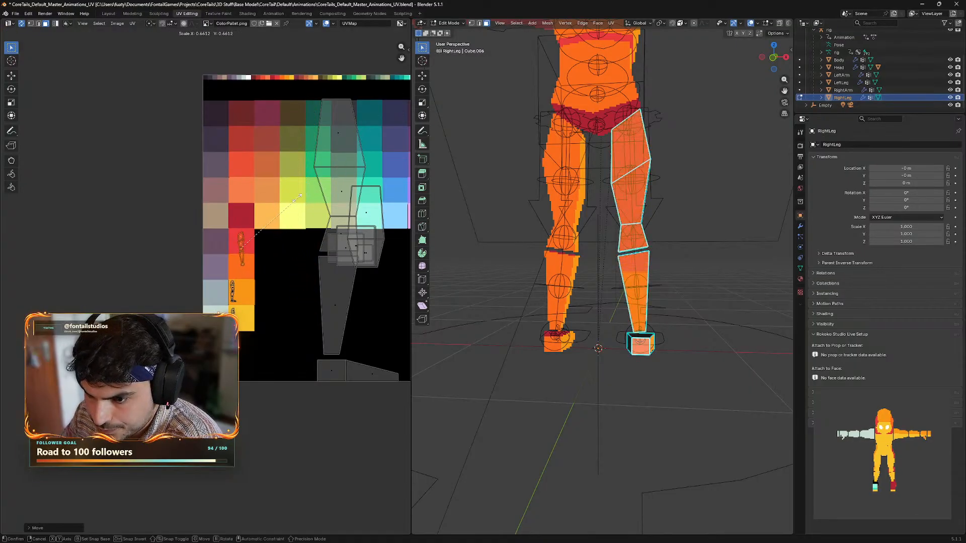
left_click(273, 217)
key("g")
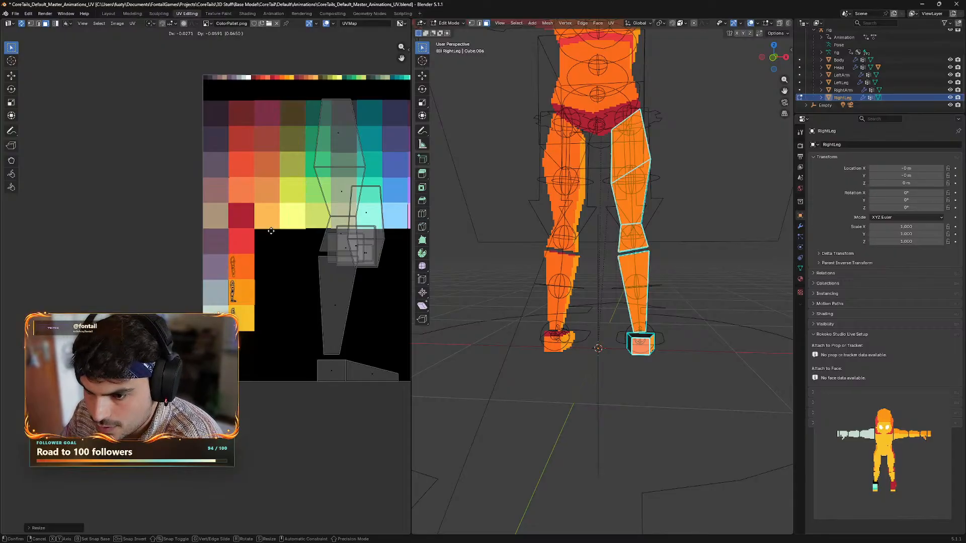
left_click(271, 231)
- Select only the inner side faces of the right leg: the thigh, knee, shin and foot
middle_click_drag(599, 276, 647, 273)
left_click(584, 143)
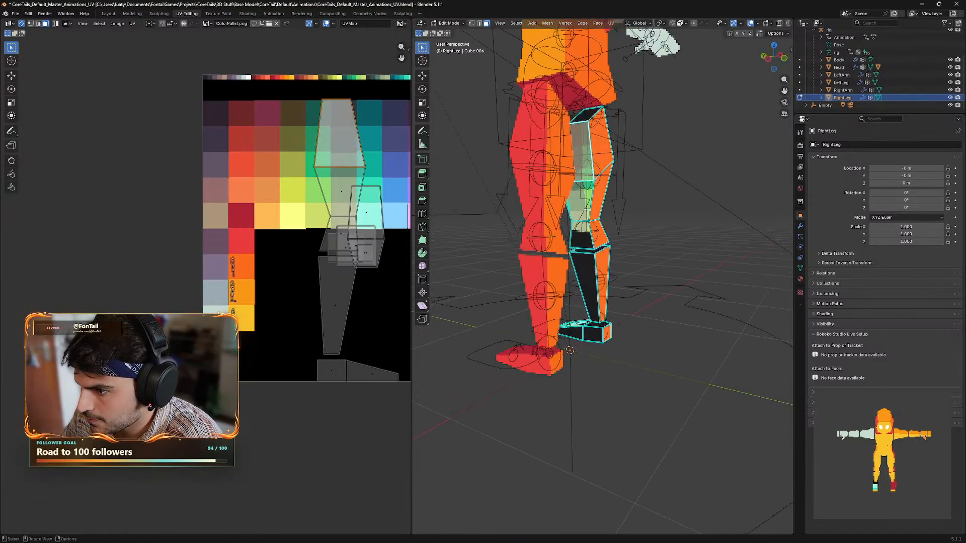
left_click(588, 200, "shift")
left_click(584, 239, "shift")
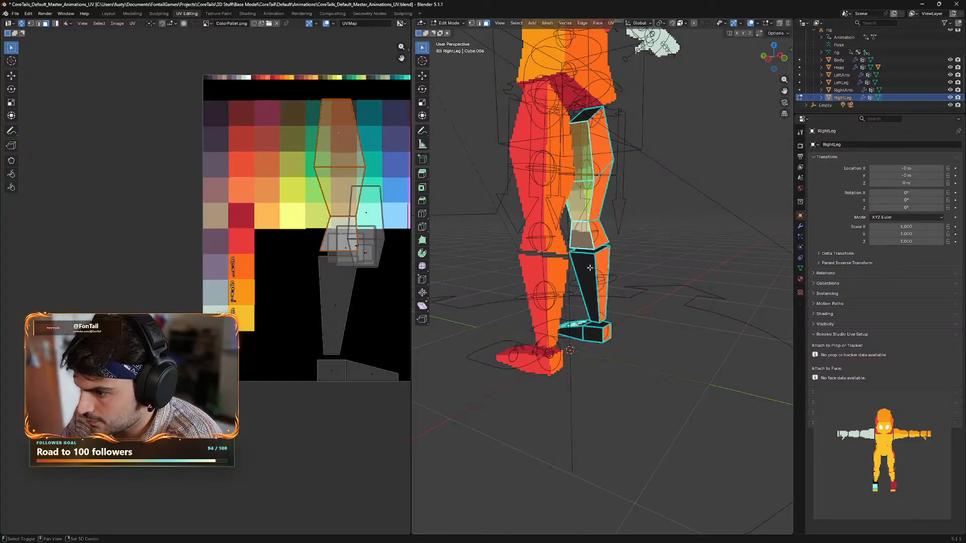
left_click(587, 301, "shift")
left_click(591, 333, "shift")
middle_click_drag(636, 329, 631, 327)
- Scale down the UVs of the right leg's inner side faces and fit them inside the bright red swatch below the crimson one
key("g")
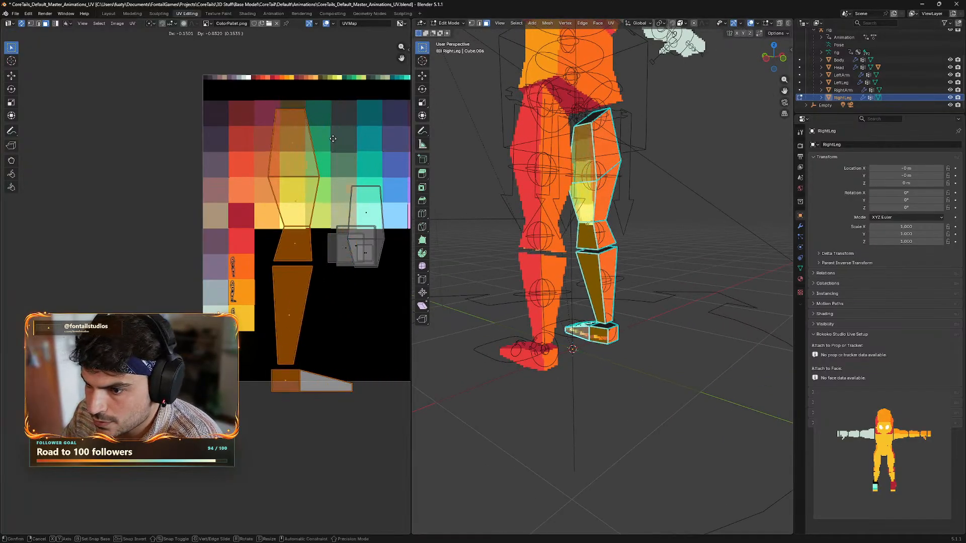
left_click(311, 145)
key("s")
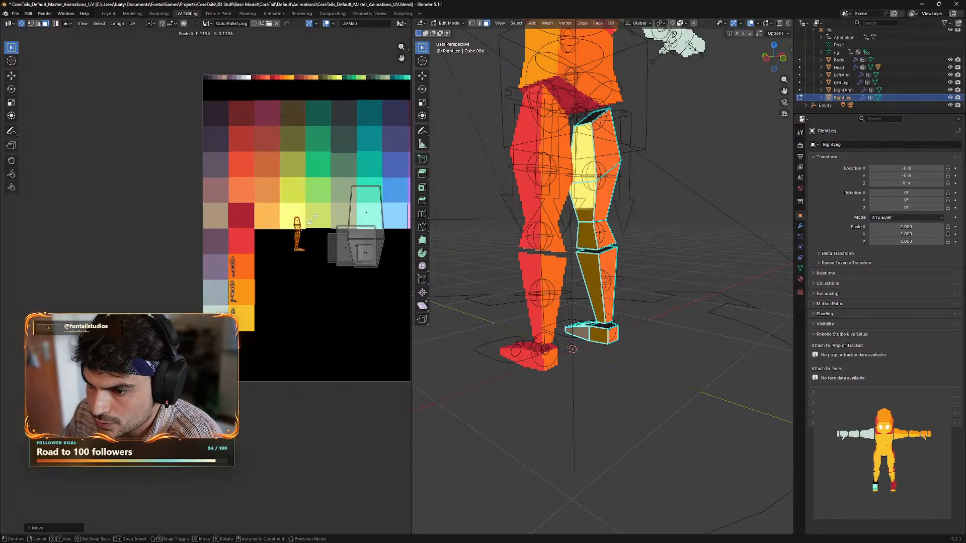
left_click(305, 210)
key("g")
left_click(263, 209)
key("s")
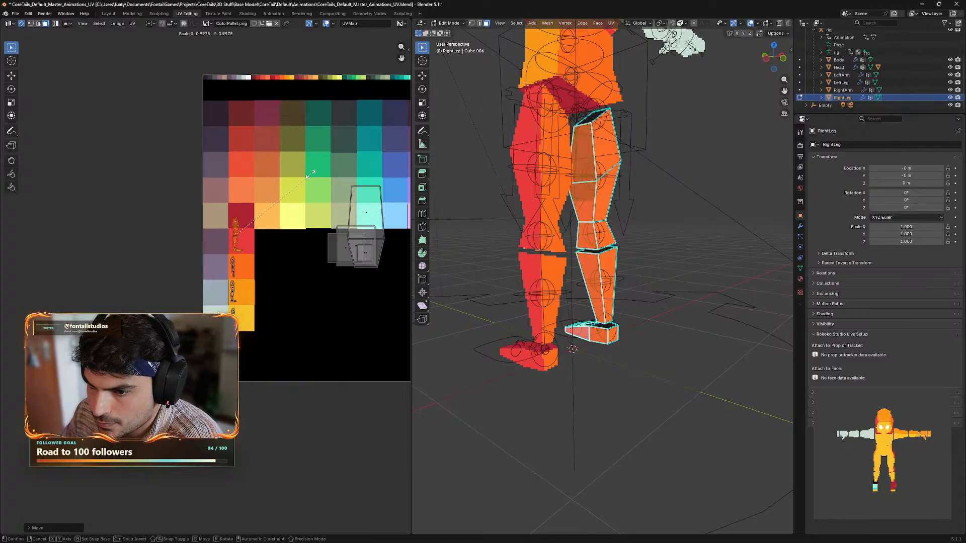
left_click(276, 200)
key("g")
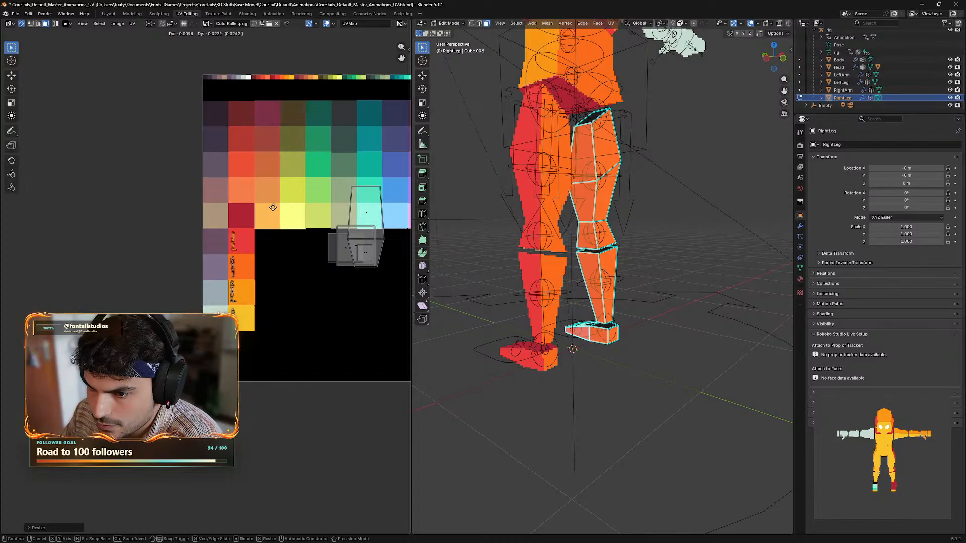
left_click(272, 209)
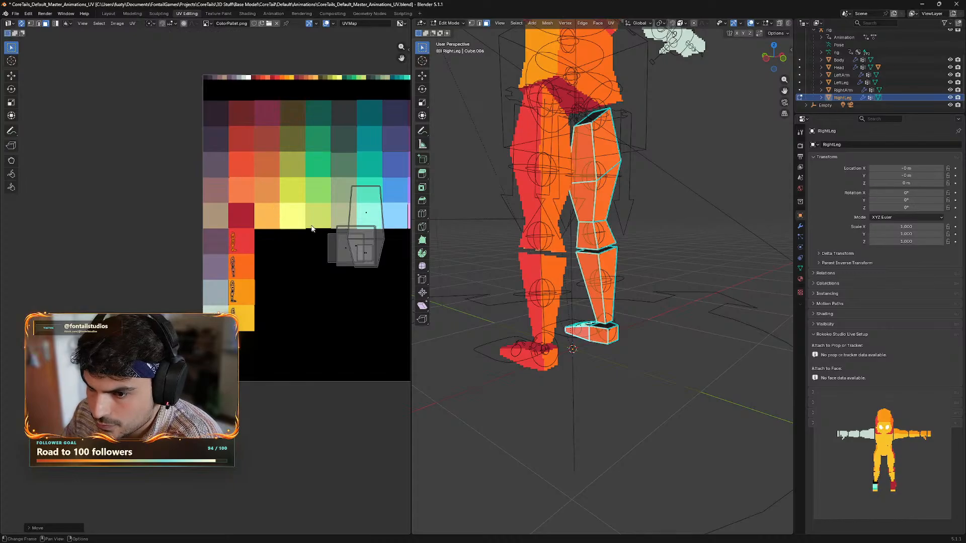
- Select the right leg's remaining cap faces at the top of the thigh, the knee joint and the top of the foot
middle_click_drag(463, 243, 580, 184)
left_click(574, 115)
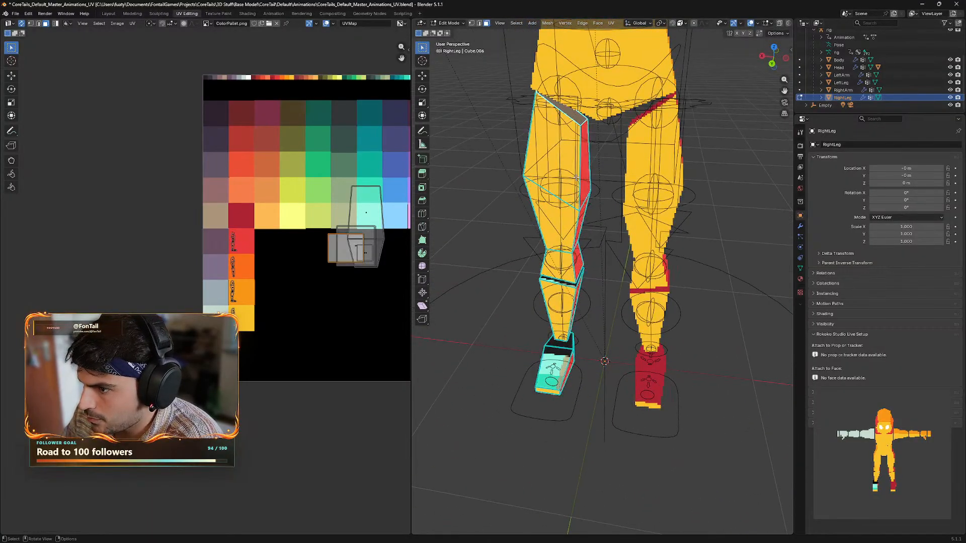
left_click(610, 202)
left_click(576, 117)
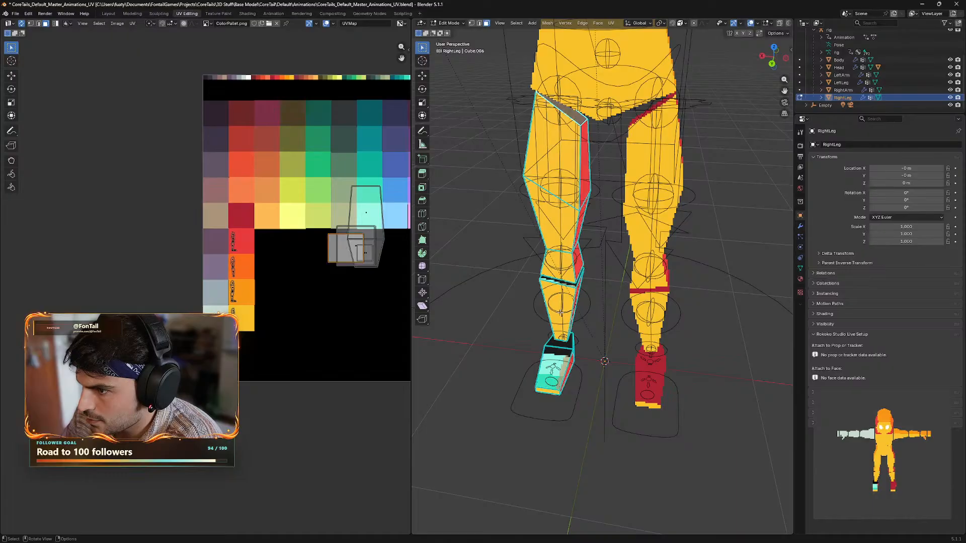
left_click(560, 281)
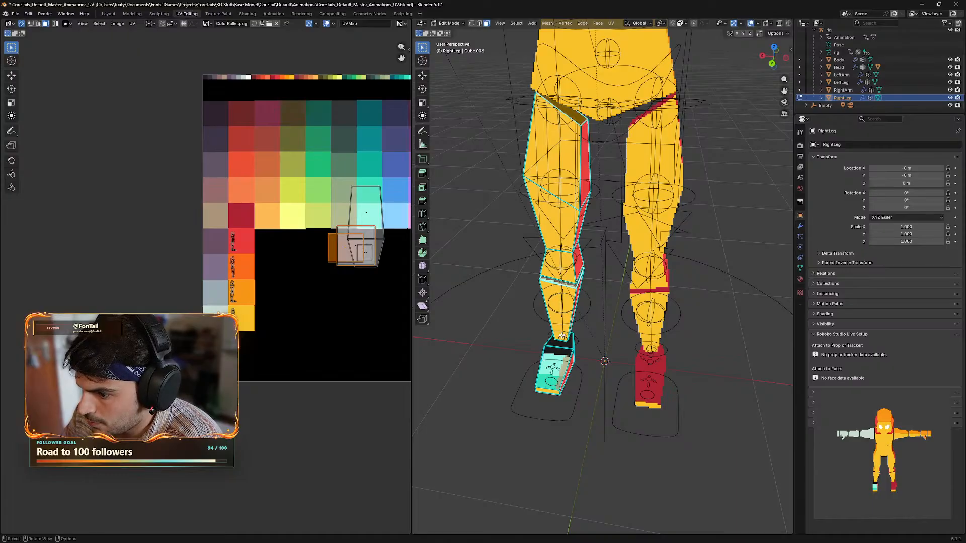
left_click(551, 345)
middle_click_drag(552, 345, 659, 326)
- Shrink the UVs of the right leg's cap and foot-top faces and bring them next to the crimson swatch
key("g")
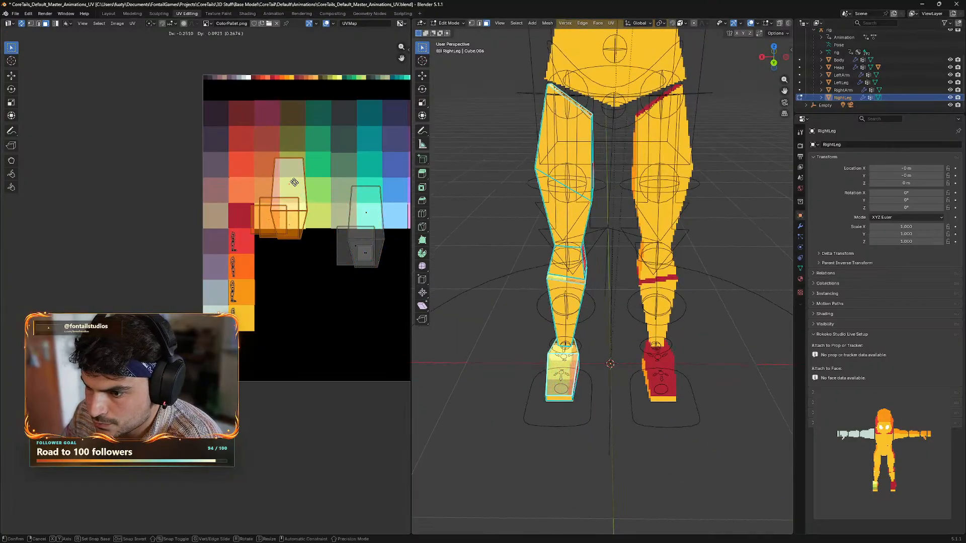
left_click(264, 180)
key("s")
left_click(261, 186)
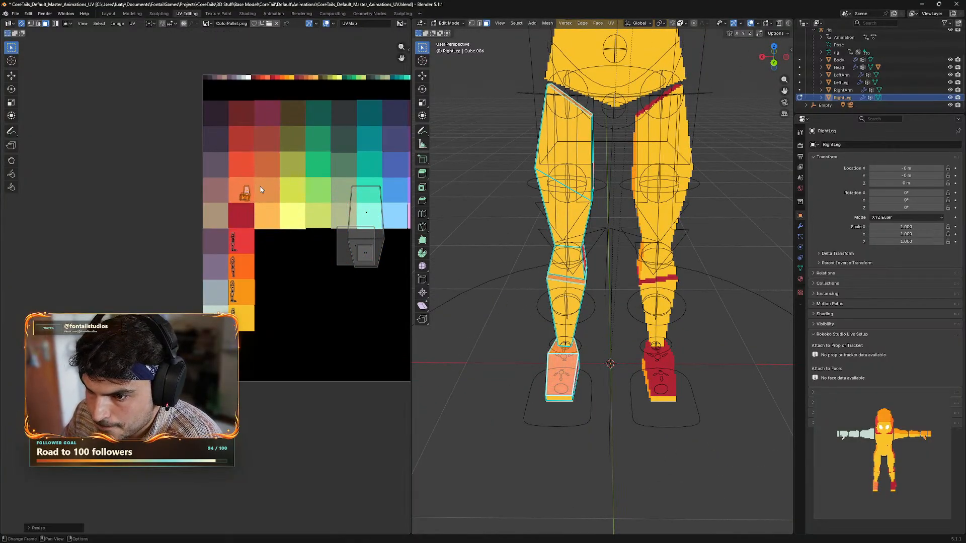
- Move and shrink the UVs of the right leg's selected accent faces to fit inside the dark red palette swatch
key("g")
left_click(250, 215)
key("s")
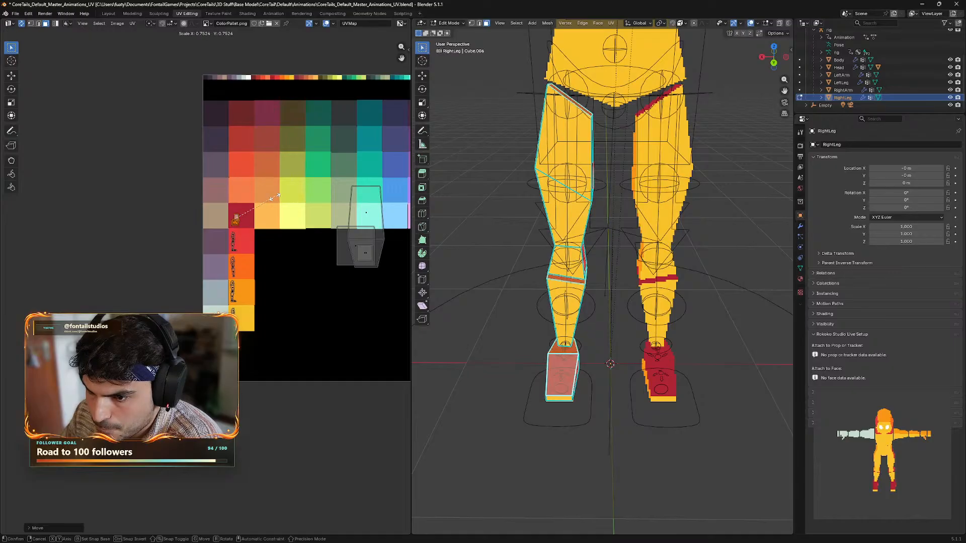
left_click(270, 199)
key("g")
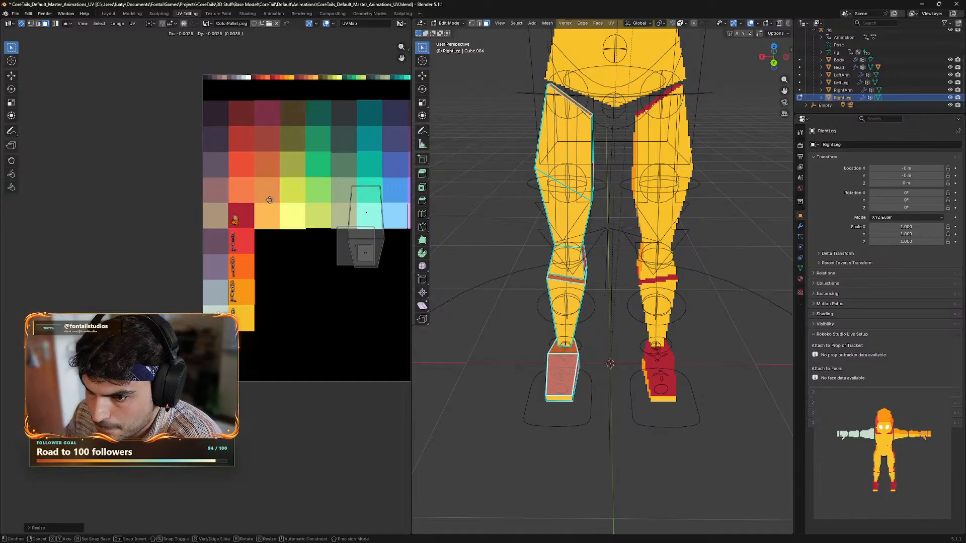
left_click(268, 202)
- Select the right leg's ankle and knee joint faces, bring their UVs over the palette's orange-red area and shrink them to about a quarter
middle_click_drag(606, 316, 602, 355)
left_click(594, 303)
left_click(578, 327, "shift")
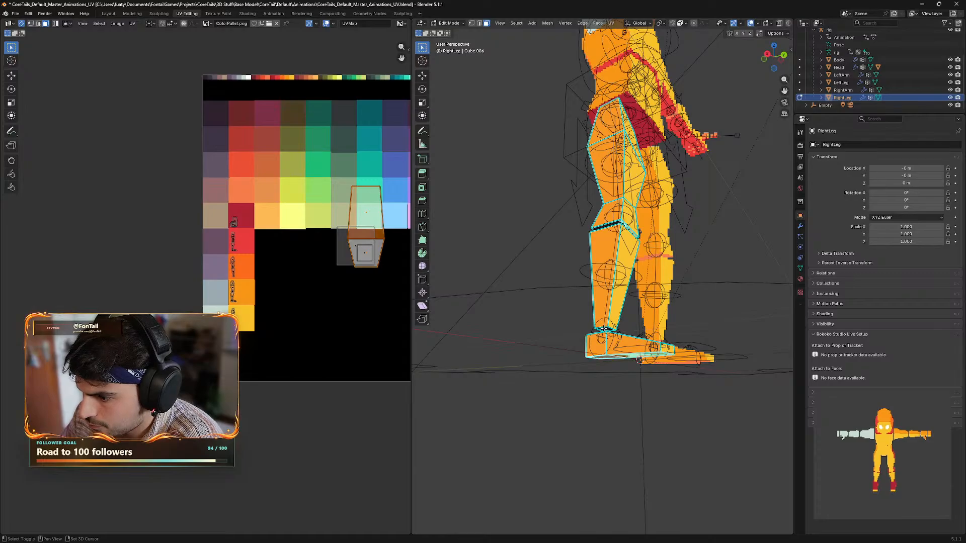
left_click(604, 329, "shift")
left_click(611, 223, "shift")
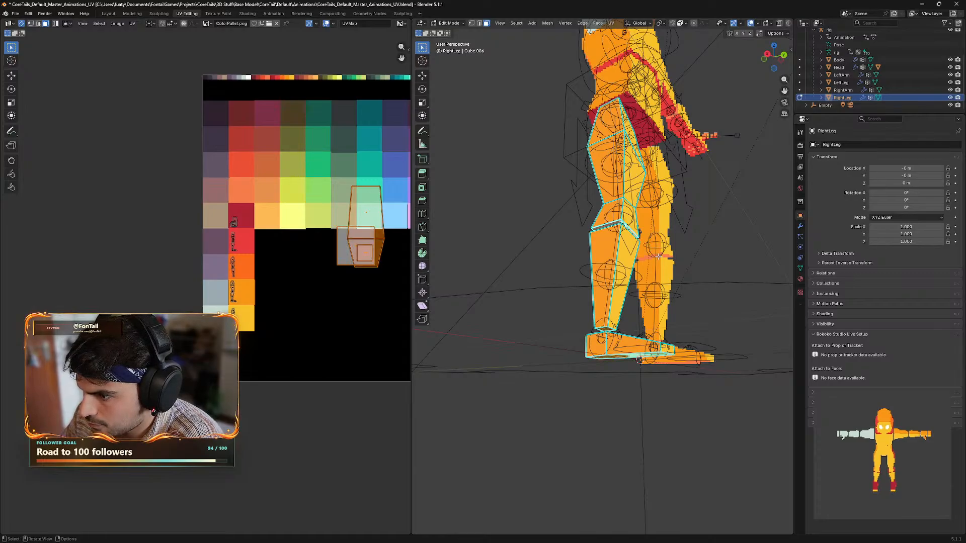
middle_click_drag(658, 257, 604, 254)
key("g")
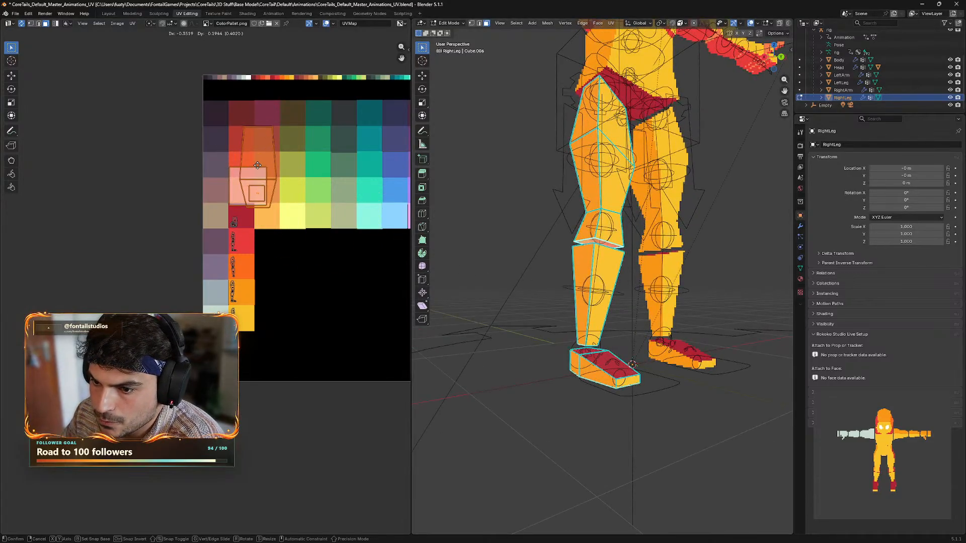
left_click(270, 170)
key("s")
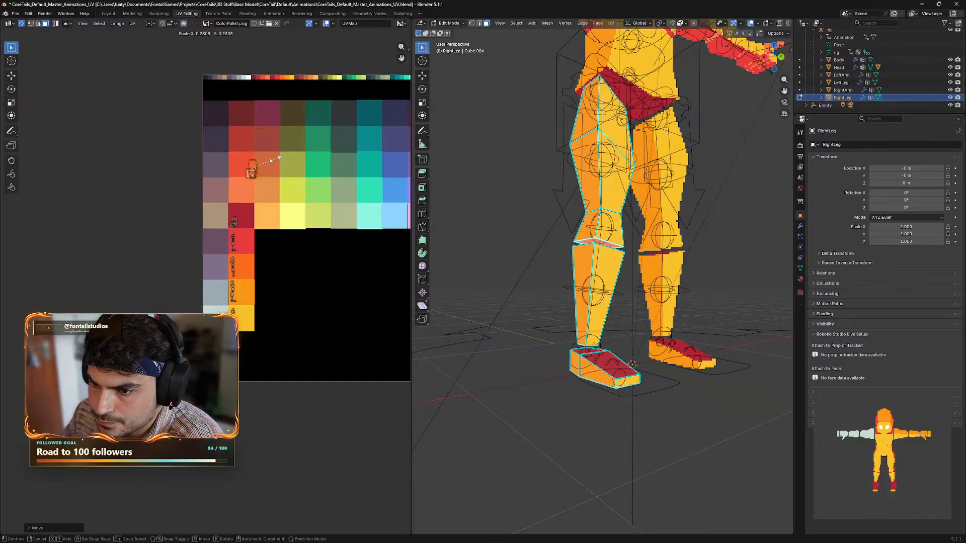
left_click(272, 160)
- Fit the joint faces' UVs inside the light orange swatch directly above the dark red one
key("g")
left_click(259, 180)
key("s")
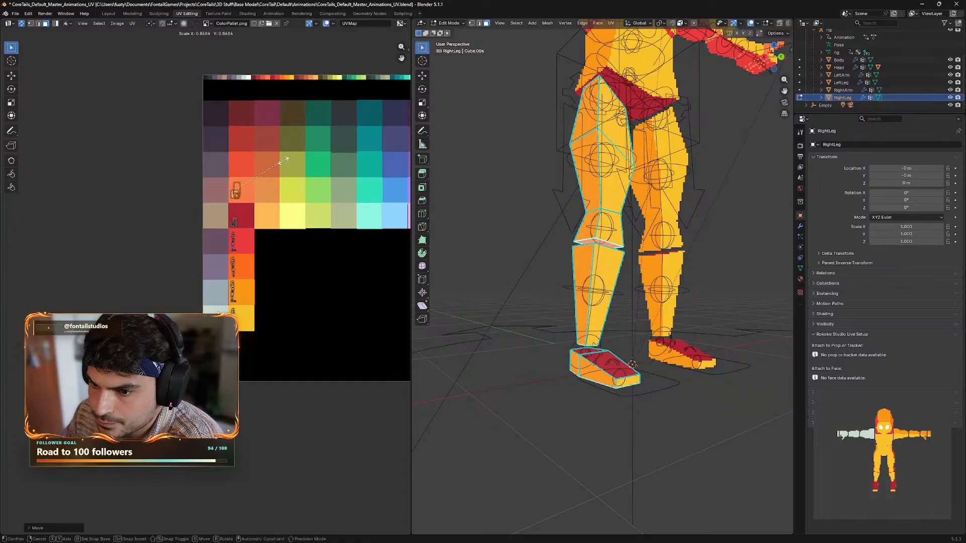
left_click(271, 170)
key("g")
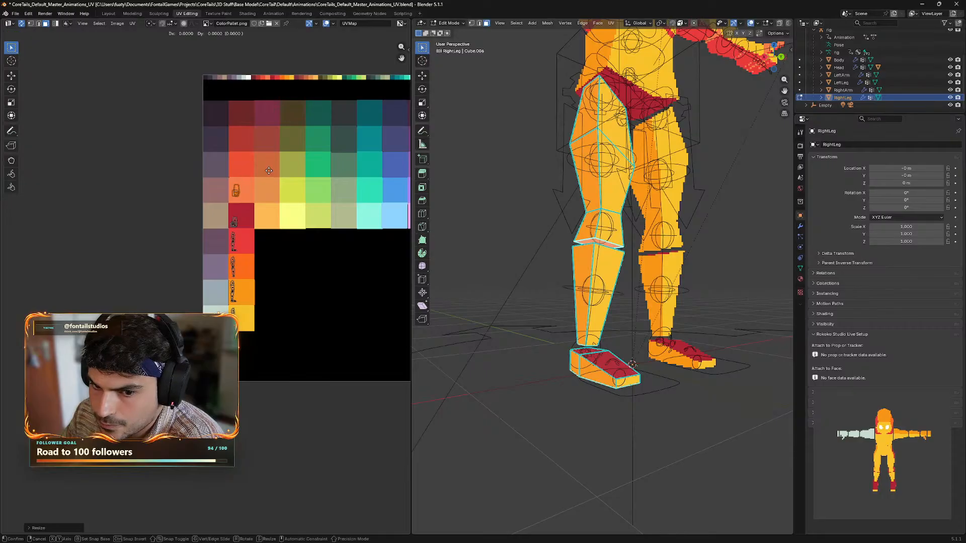
left_click(268, 176)
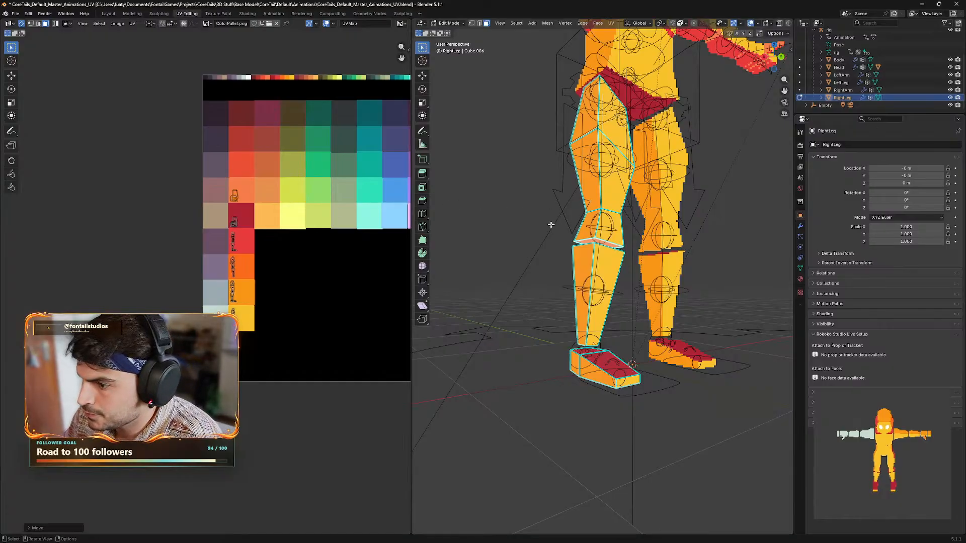
- Return the right leg to Object Mode and review the whole character from the front
middle_click_drag(722, 243, 696, 252)
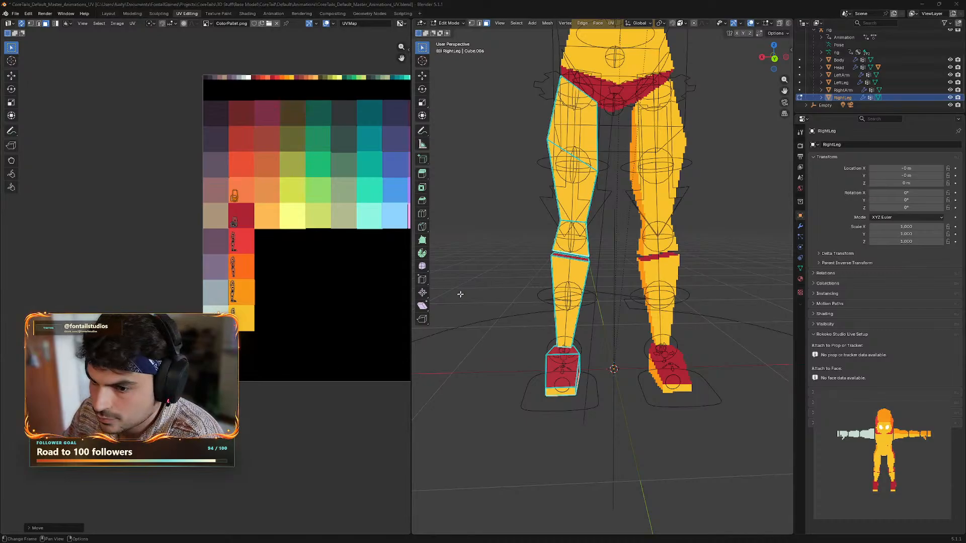
left_click(450, 24)
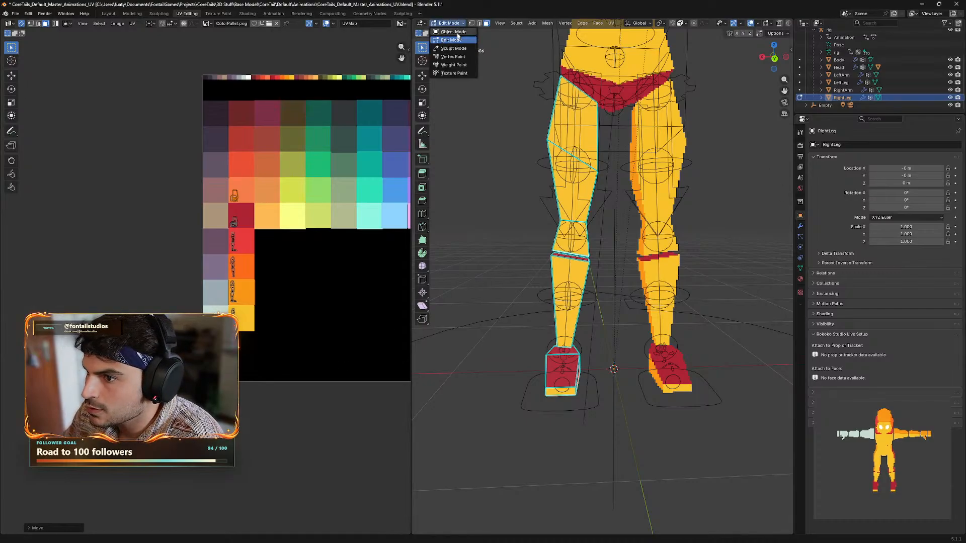
left_click(457, 32)
scroll(740, 240, "down", 3)
middle_click_drag(732, 249, 725, 277)
scroll(725, 247, "down", 1)
middle_click_drag(717, 232, 730, 264)
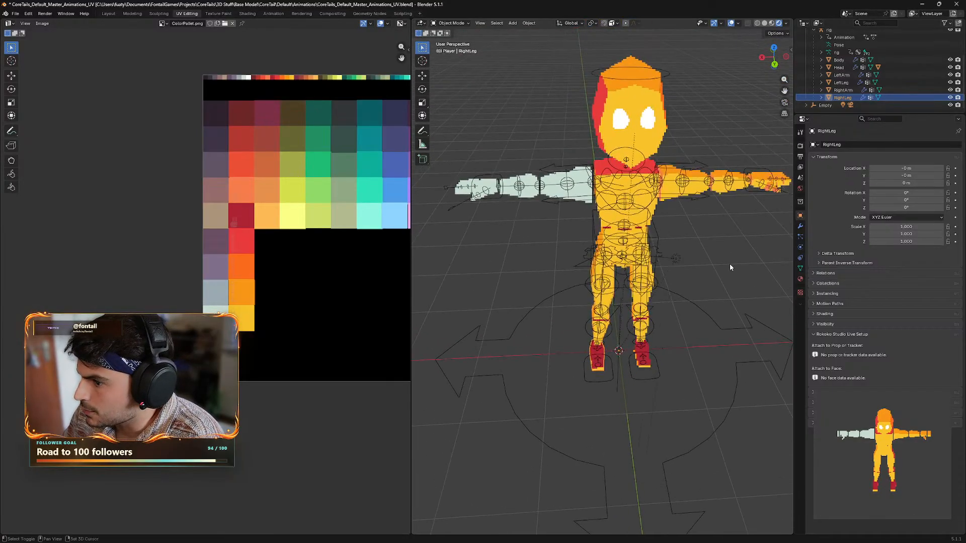
- Select the RightArm object and enter Edit Mode on it
left_click(848, 76)
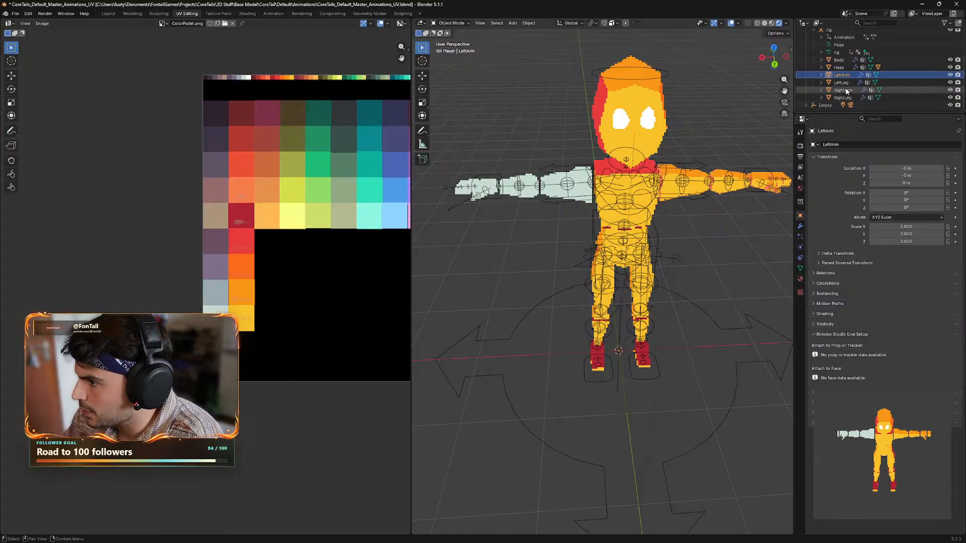
left_click(849, 91)
scroll(542, 232, "up", 6)
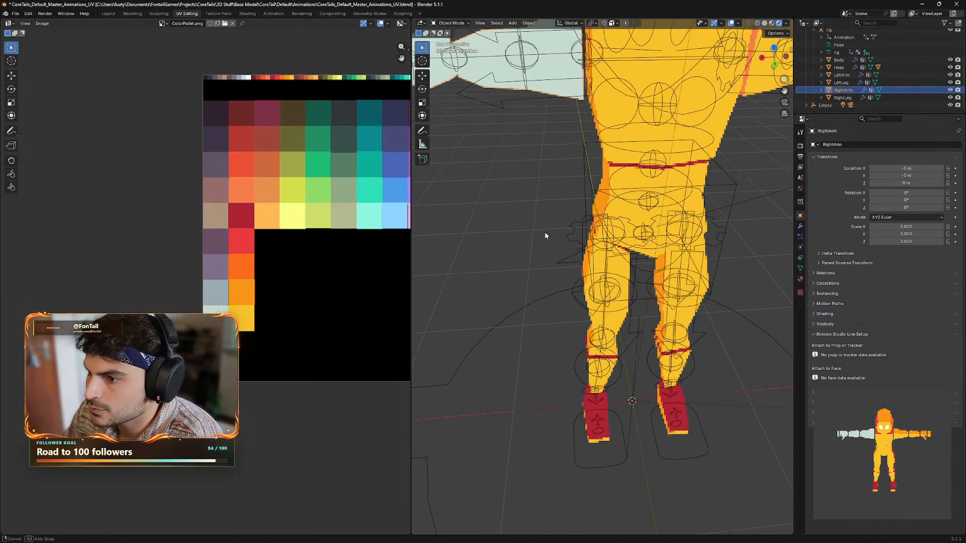
middle_click_drag(546, 216, 608, 279, "shift")
left_click(450, 23)
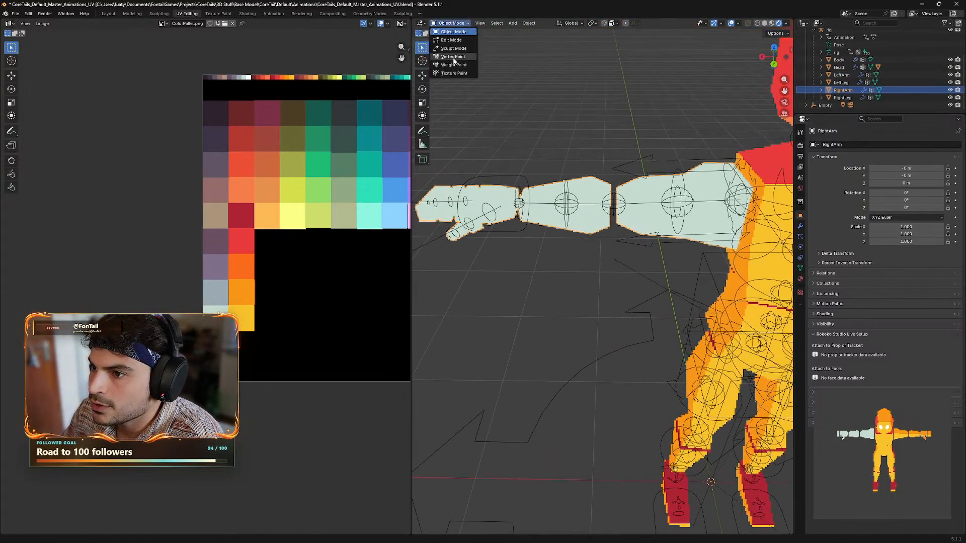
left_click(460, 42)
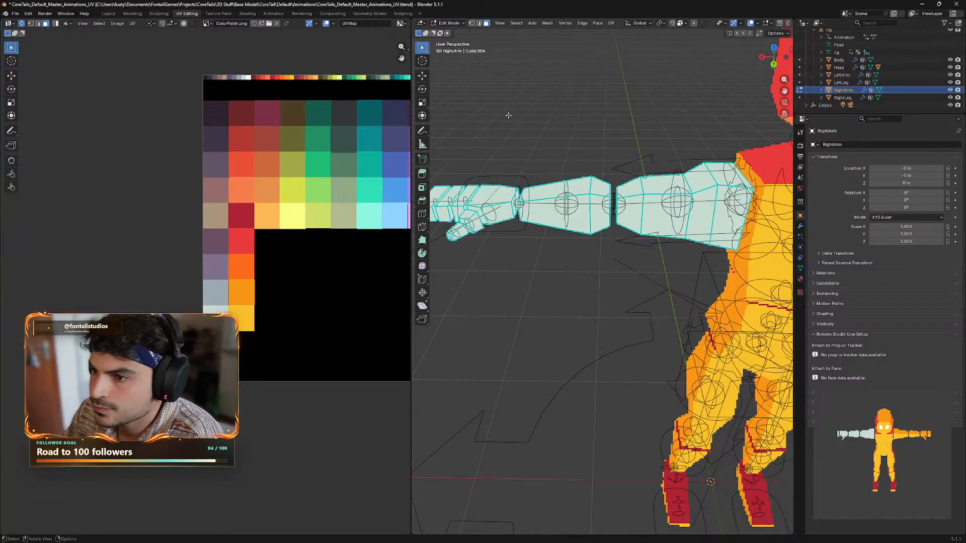
- Box-select the right arm's faces from the front, from behind and from the side
scroll(508, 116, "down", 2)
left_click_drag(460, 147, 724, 310, "shift")
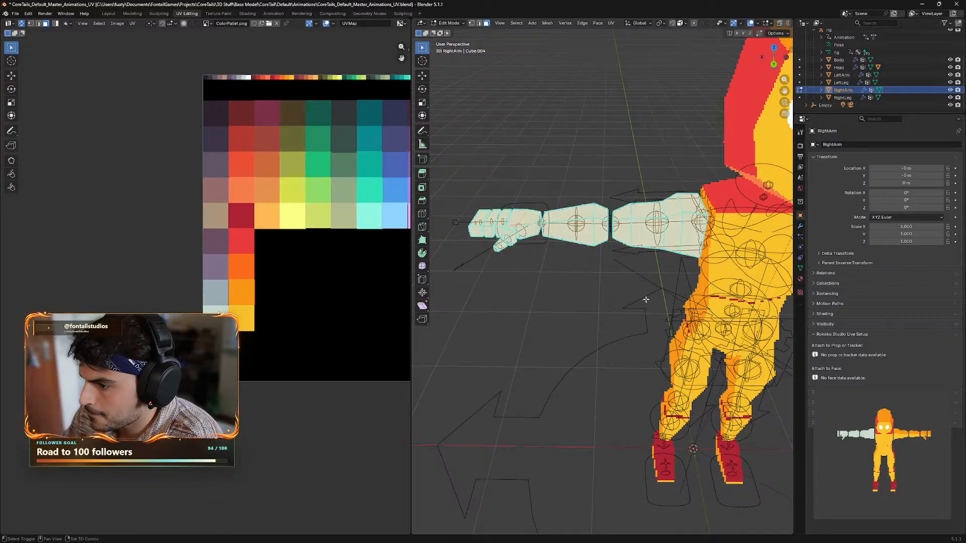
middle_click_drag(646, 300, 605, 228)
left_click_drag(494, 79, 637, 199)
middle_click_drag(532, 114, 738, 186)
left_click_drag(741, 160, 589, 290)
middle_click_drag(684, 292, 745, 302)
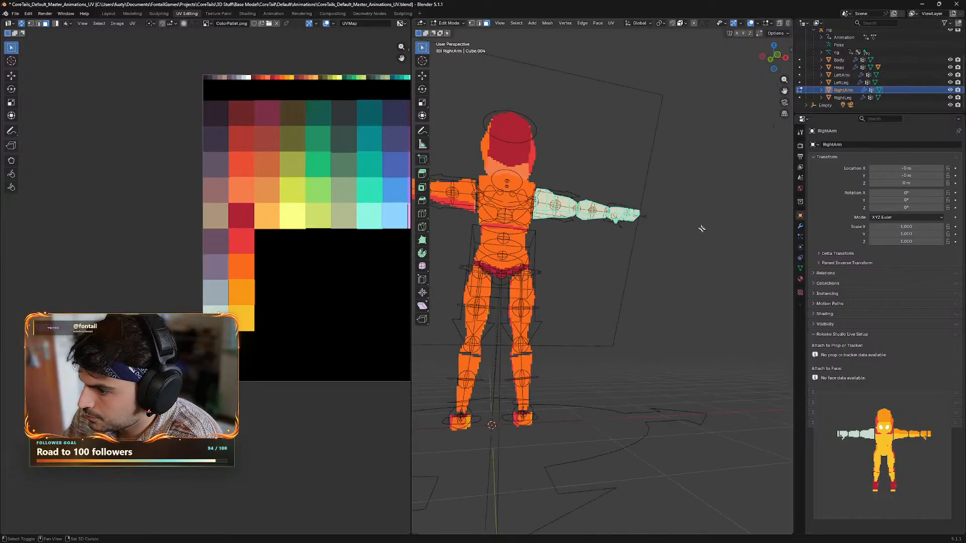
left_click_drag(688, 165, 521, 259)
middle_click_drag(645, 279, 572, 313)
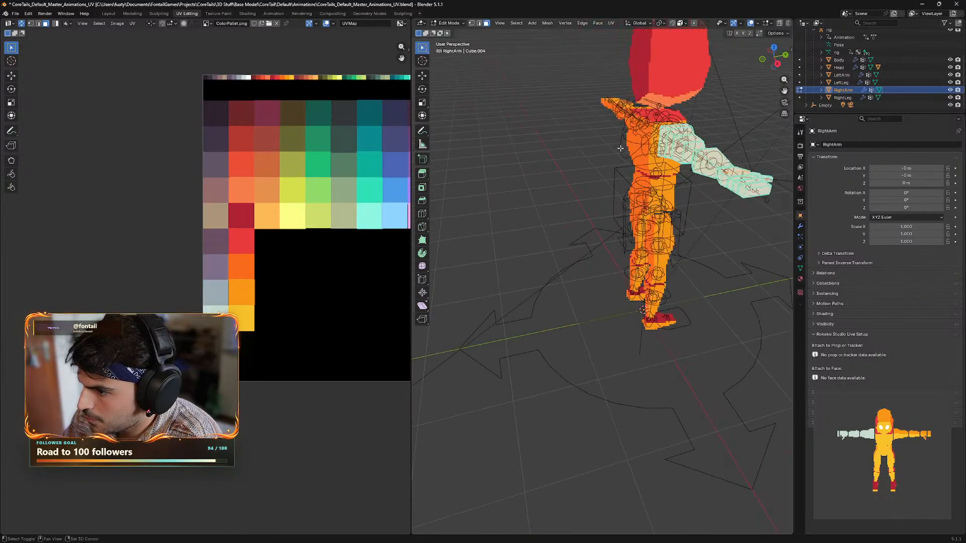
left_click_drag(619, 118, 773, 250)
middle_click_drag(773, 252, 647, 227)
left_click_drag(510, 121, 749, 241)
- Extend the selection to the arm faces reachable from above and from other angles around the hand and shoulder
middle_click_drag(746, 244, 440, 106)
left_click_drag(462, 113, 566, 234, "shift")
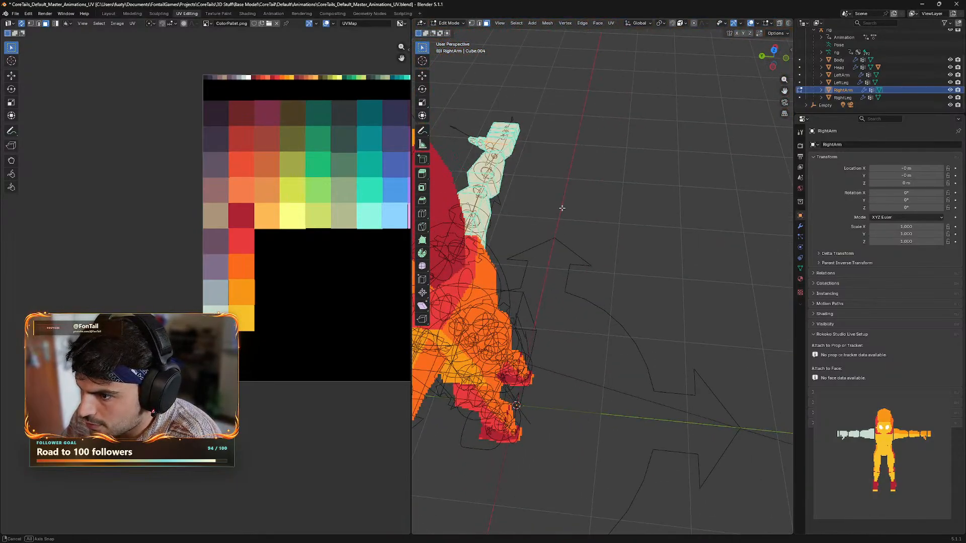
middle_click_drag(566, 209, 535, 209)
left_click_drag(535, 209, 678, 327)
middle_click_drag(678, 327, 608, 210)
middle_click_drag(658, 321, 648, 374)
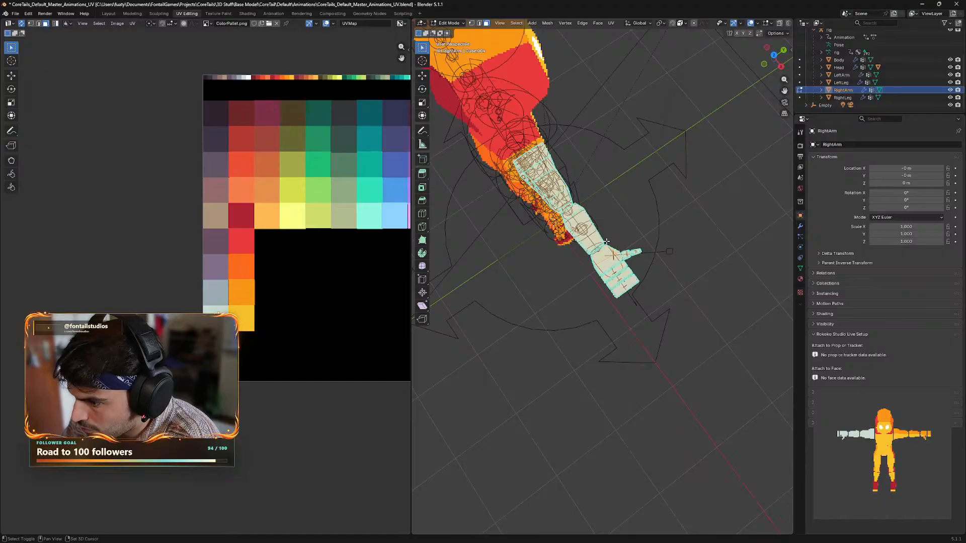
left_click_drag(640, 297, 641, 298)
middle_click_drag(641, 298, 739, 285)
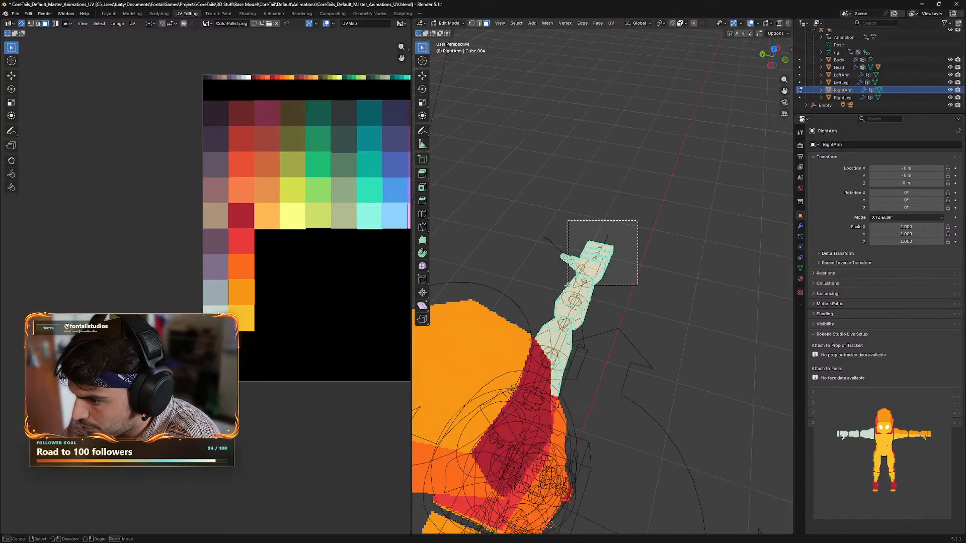
left_click_drag(637, 285, 638, 284)
middle_click_drag(638, 285, 564, 247)
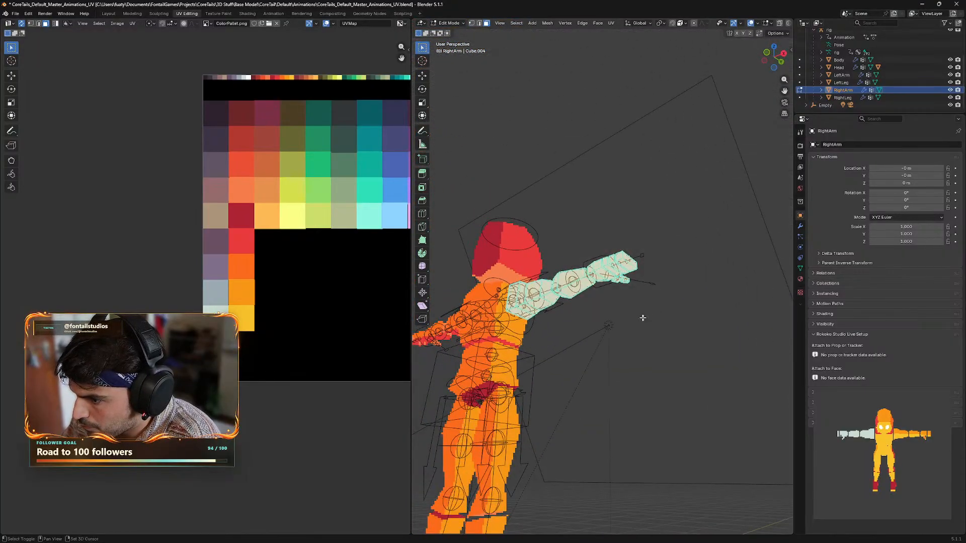
middle_click_drag(642, 318, 592, 318)
left_click_drag(552, 228, 664, 341, "shift")
mouse_move(590, 393)
middle_mouse_down()
mouse_move(516, 410)
mouse_move(480, 393)
middle_mouse_up()
left_click_drag(564, 198, 728, 341, "shift")
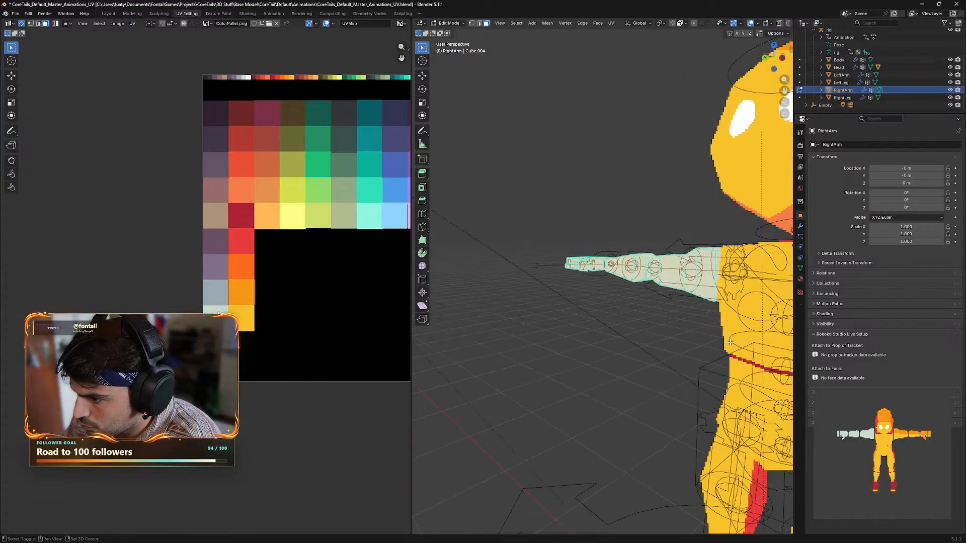
- Add the last right arm faces to the selection and unwrap them all with Cube Projection
middle_click_drag(683, 327, 689, 356)
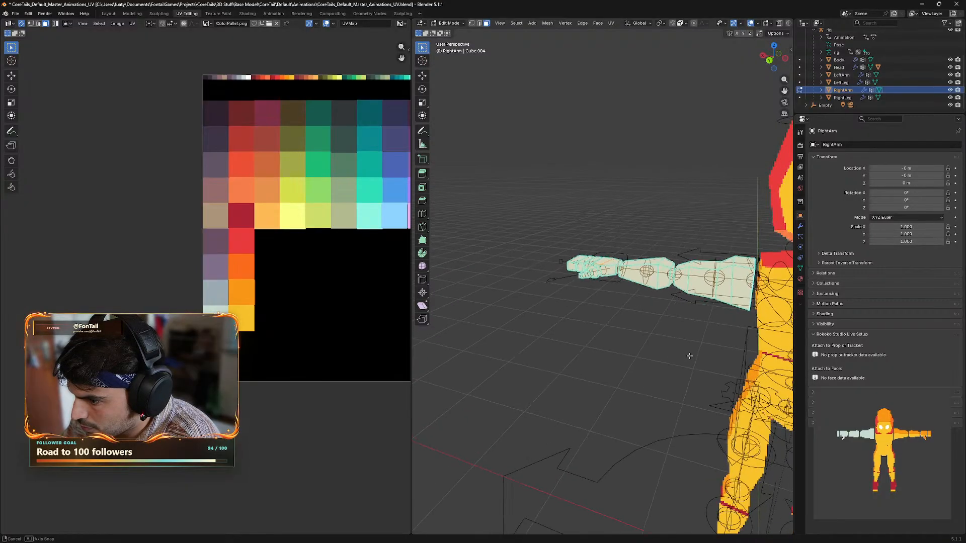
left_click_drag(757, 244, 584, 347, "shift")
middle_click_drag(582, 349, 499, 345)
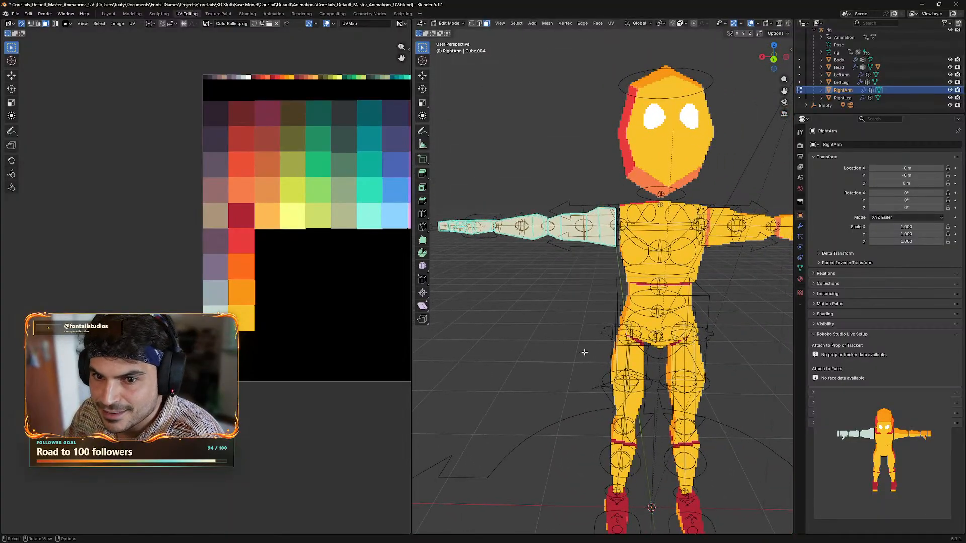
middle_click_drag(584, 352, 584, 326)
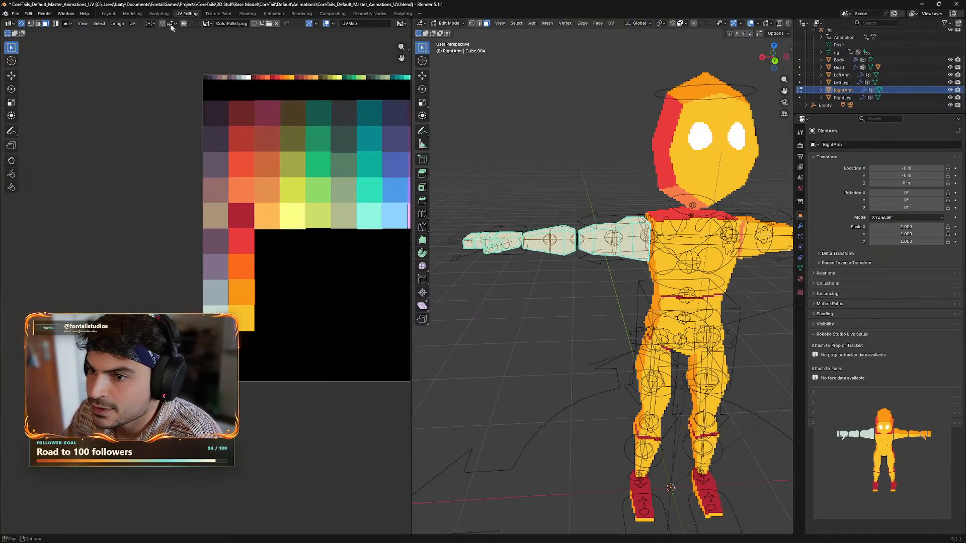
left_click(133, 24)
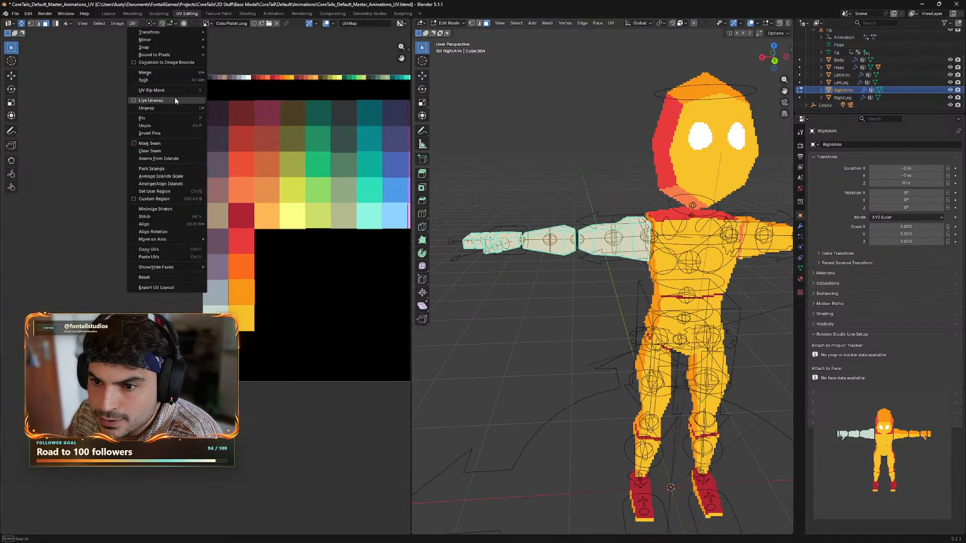
mouse_move(190, 108)
left_click(241, 158)
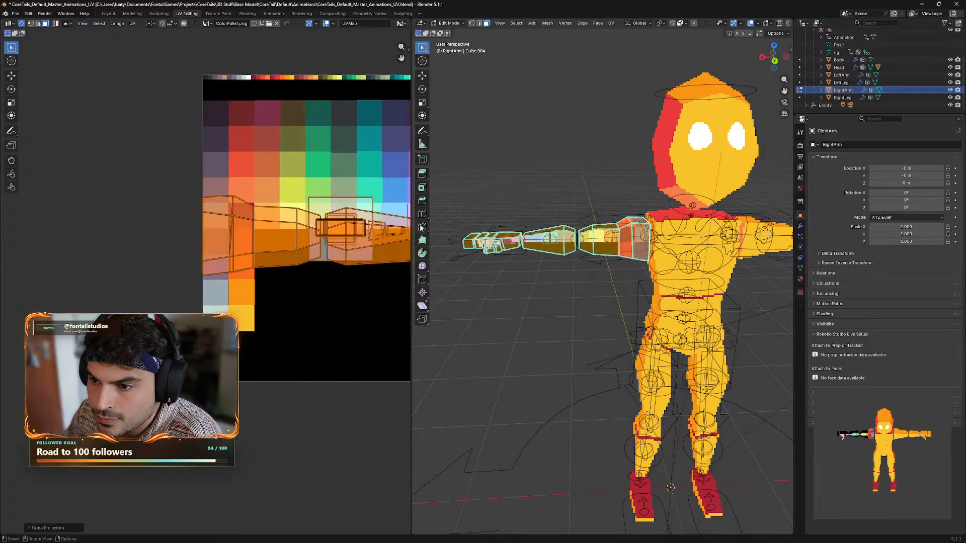
middle_click_drag(541, 323, 547, 313)
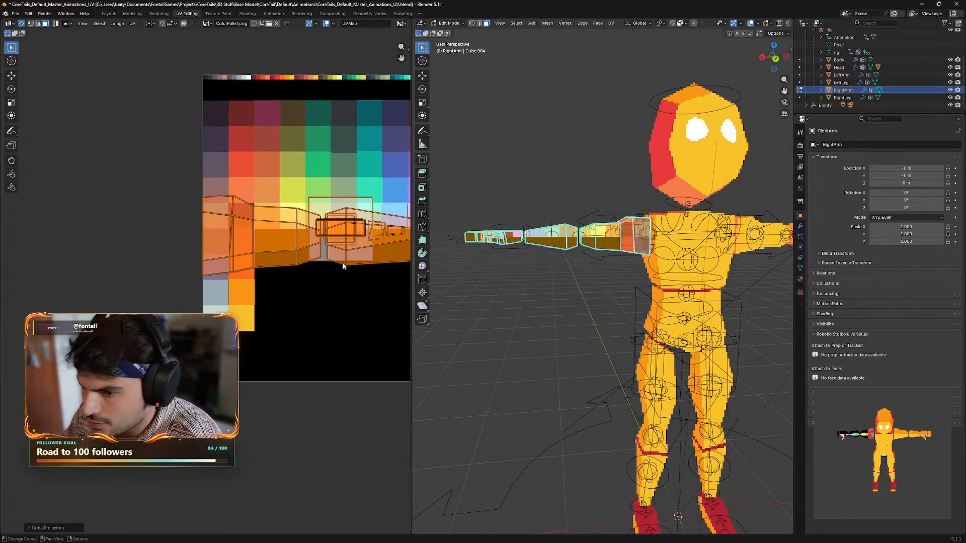
- Clear the selection and select only the front faces of the right arm from the shoulder along the forearm
left_click(573, 282)
scroll(574, 282, "up", 1)
middle_click_drag(569, 284, 599, 281)
left_click(663, 222, "shift")
left_click(648, 228, "shift")
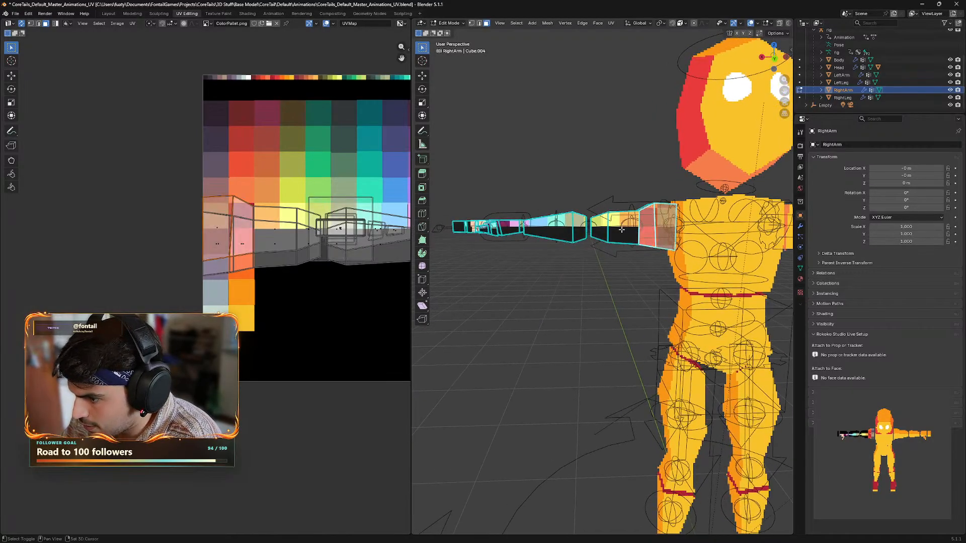
left_click(622, 230, "shift")
left_click(600, 229, "shift")
left_click(580, 229, "shift")
left_click(553, 229, "shift")
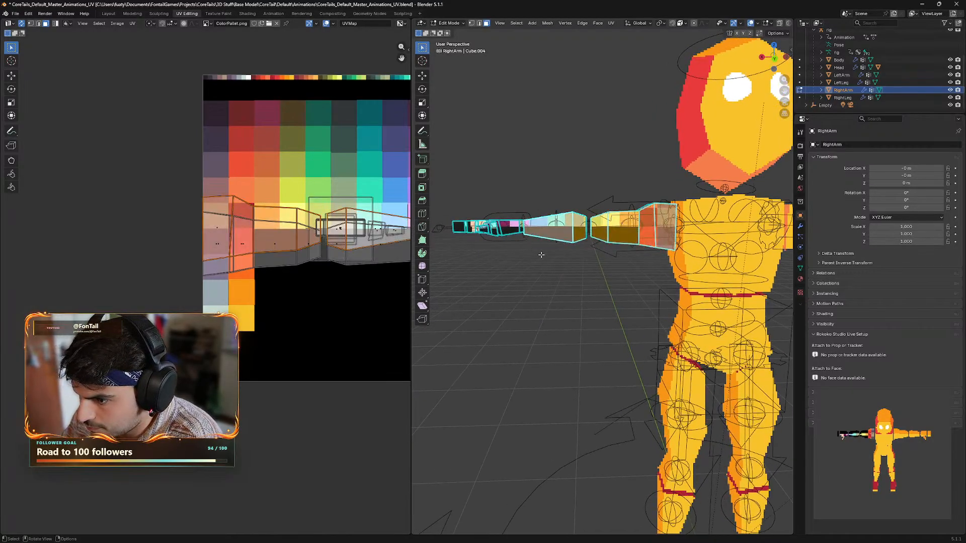
- Extend the front-face selection to the right arm's hand and check the fingers for missing faces
scroll(540, 266, "up", 1)
middle_click_drag(540, 268, 600, 286, "shift")
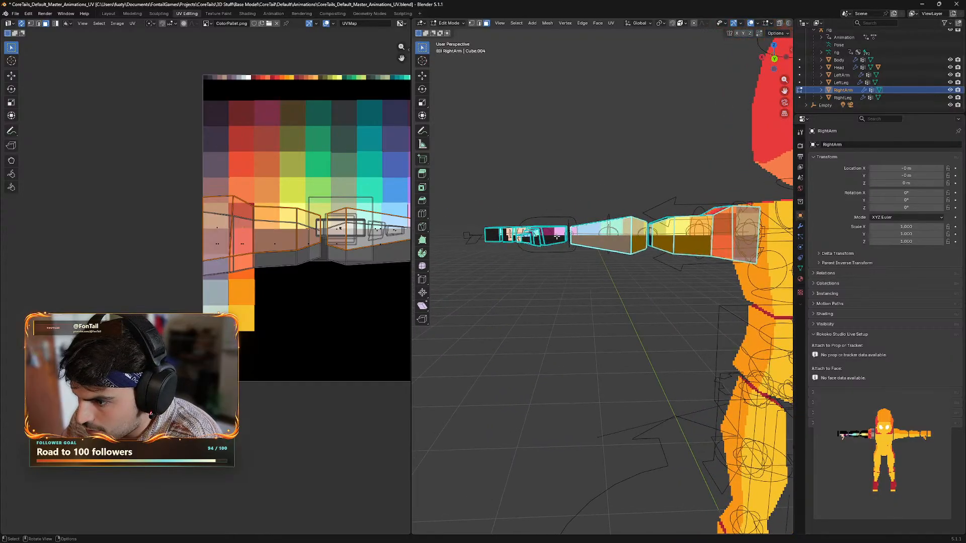
left_click(557, 237, "shift")
scroll(556, 262, "up", 1)
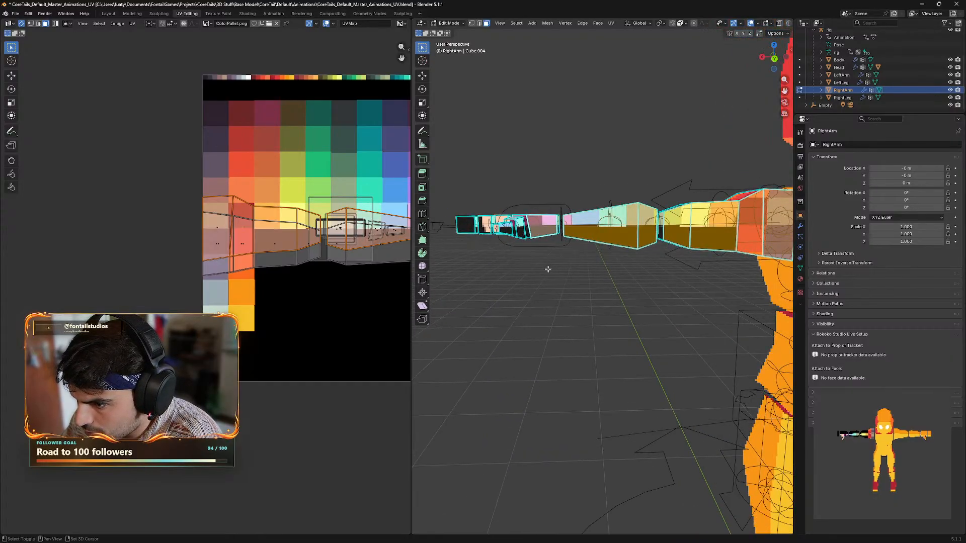
middle_click_drag(548, 269, 562, 283, "shift")
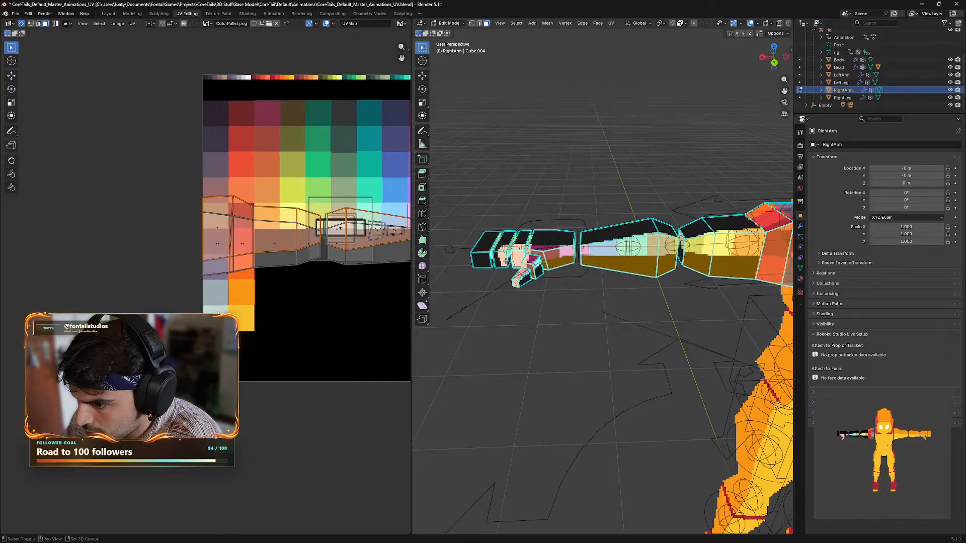
mouse_move(501, 264)
middle_mouse_down()
mouse_move(634, 302)
mouse_move(578, 303)
mouse_move(605, 302)
mouse_move(493, 277)
middle_mouse_up()
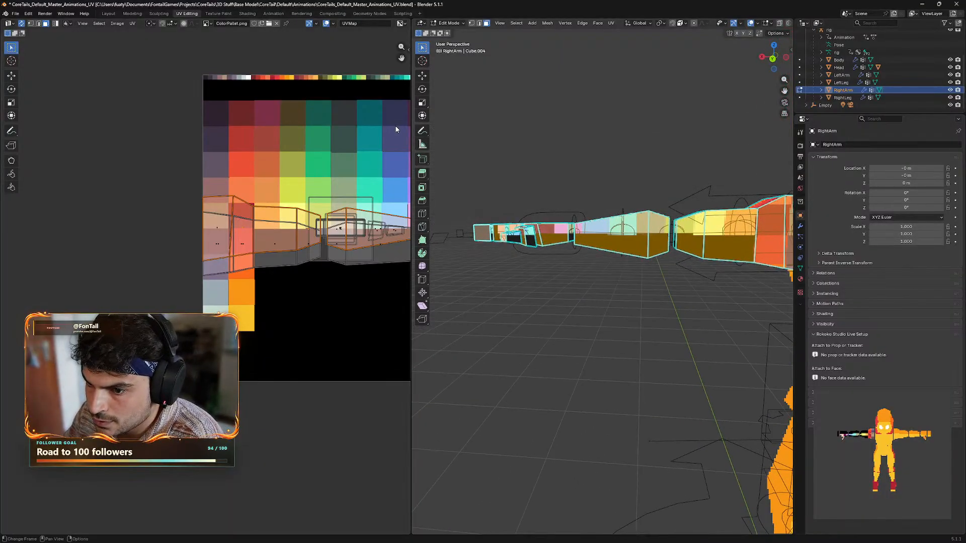
- Select all UVs of the front arm faces, shrink them and move them to the empty black area below the palette
key("a")
key("g")
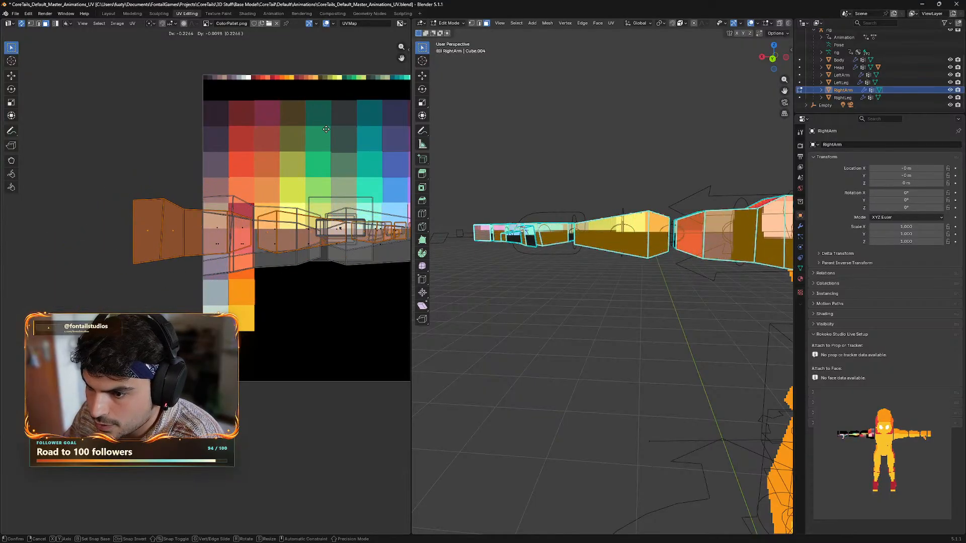
left_click(323, 154)
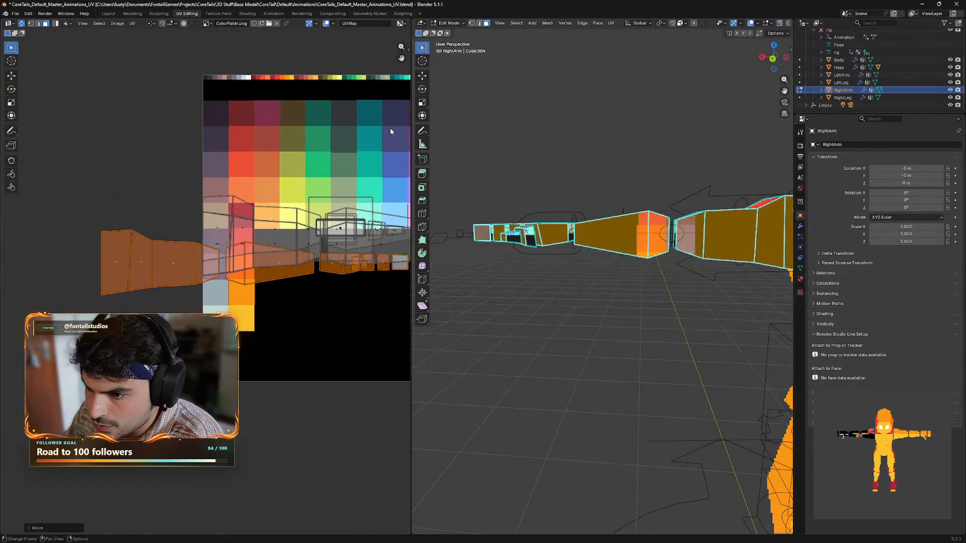
key("s")
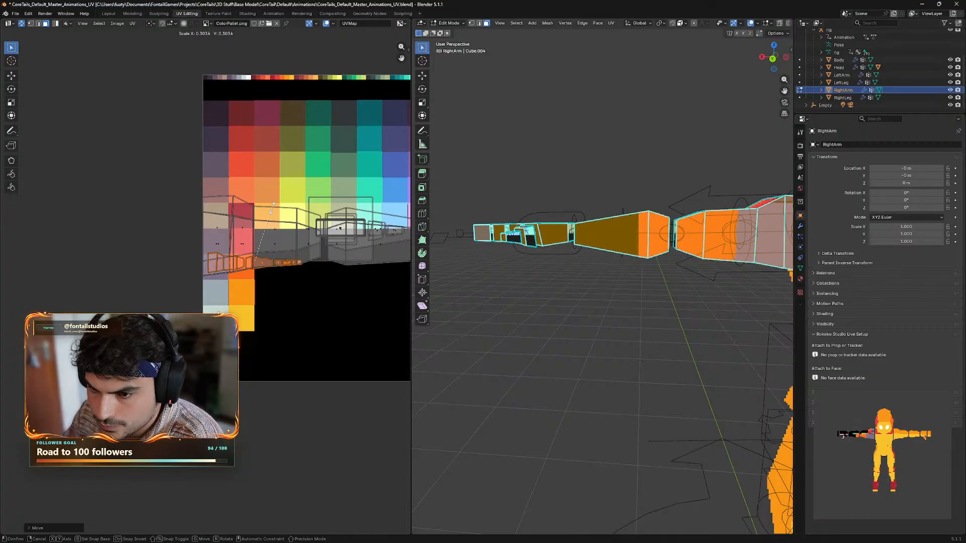
left_click(273, 207)
key("g")
left_click(339, 291)
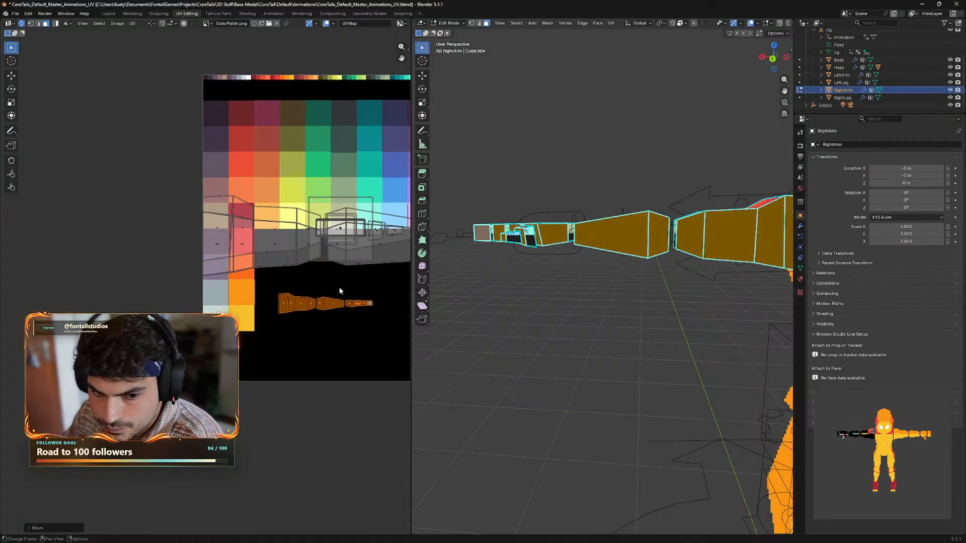
- Shrink the front-face UVs further and fit them inside the yellow swatch at the bottom of the palette
key("s")
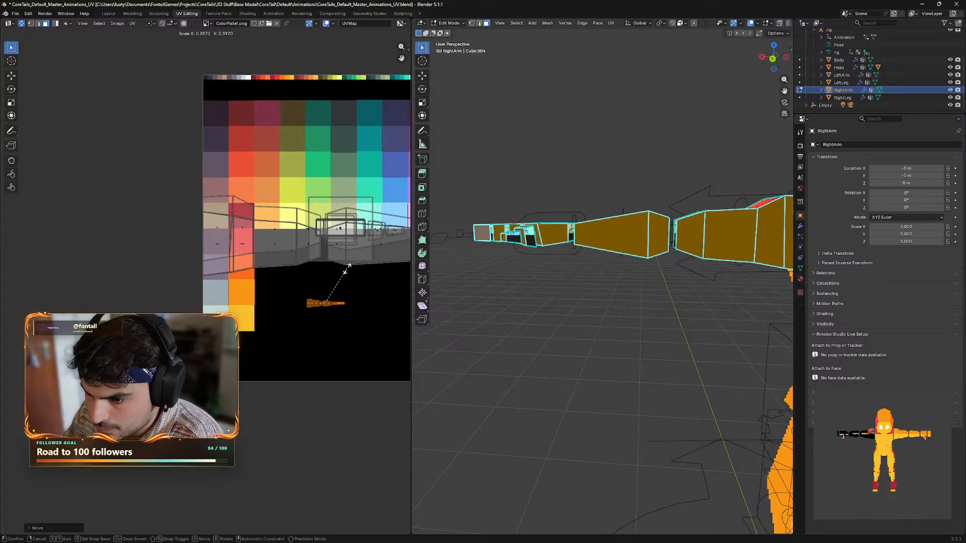
left_click(346, 275)
key("g")
left_click(276, 288)
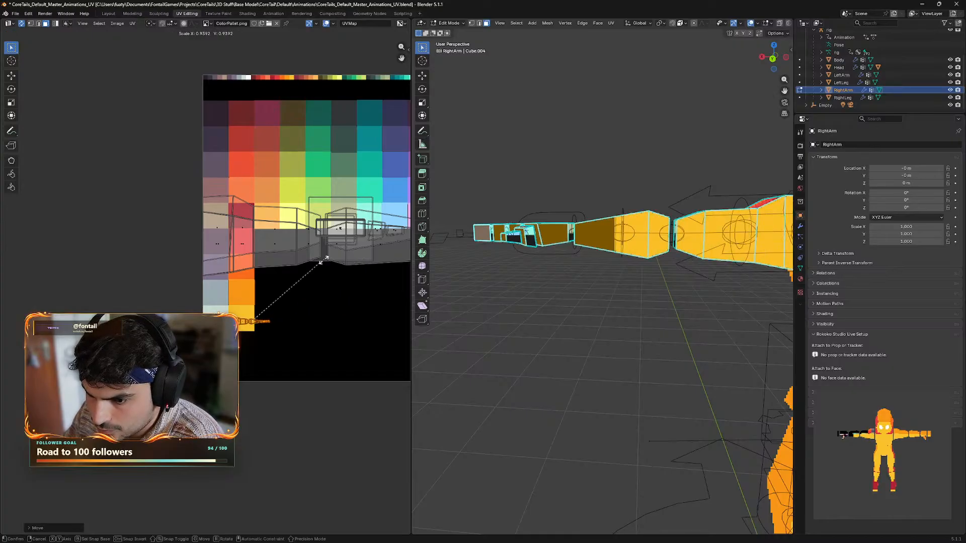
key("g")
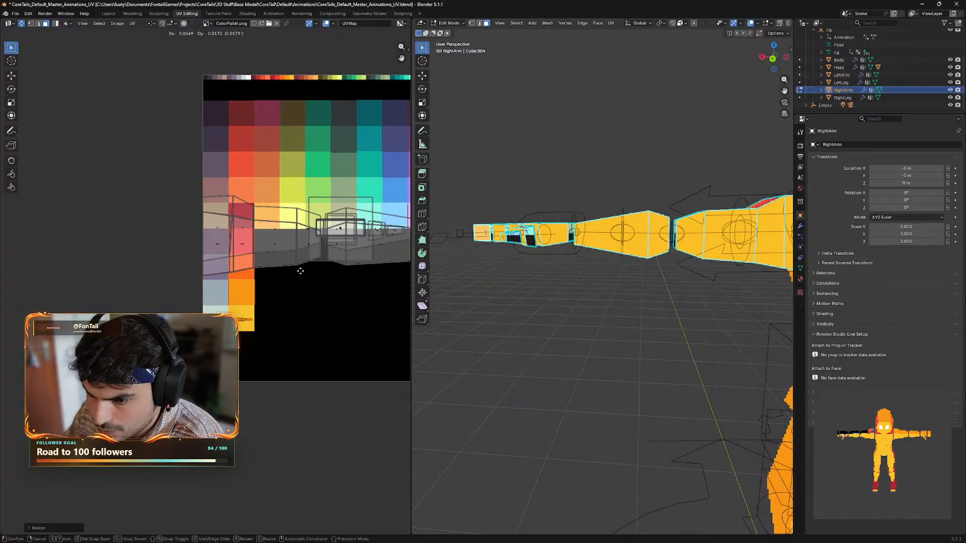
left_click(299, 278)
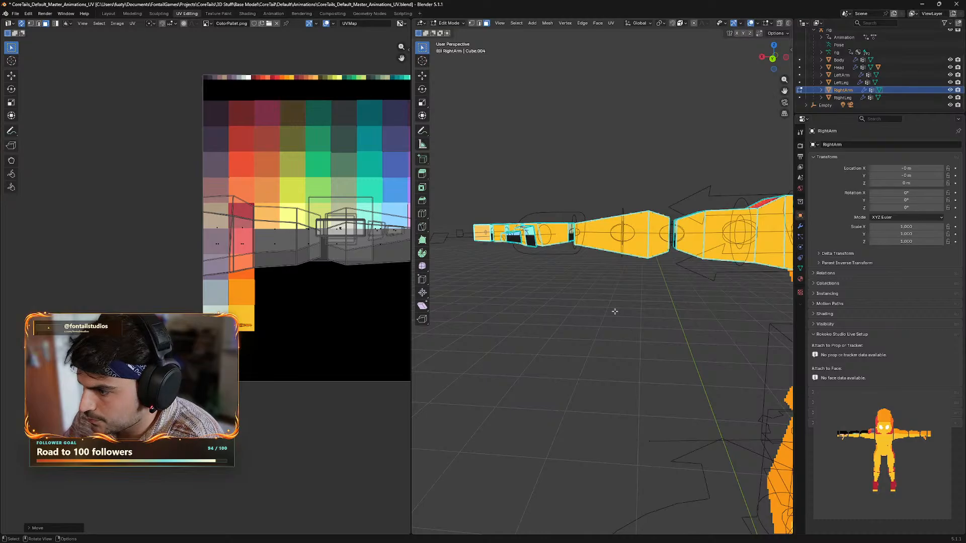
- Select the top faces of the right arm from the shoulder along the upper arm and forearm
middle_click_drag(625, 319, 640, 307)
left_click(720, 225)
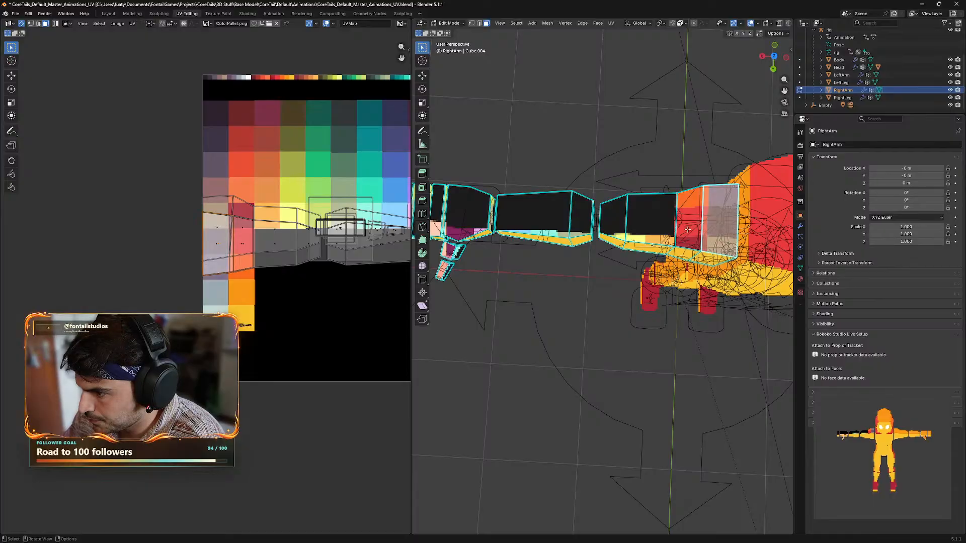
left_click(642, 332)
left_click(713, 222)
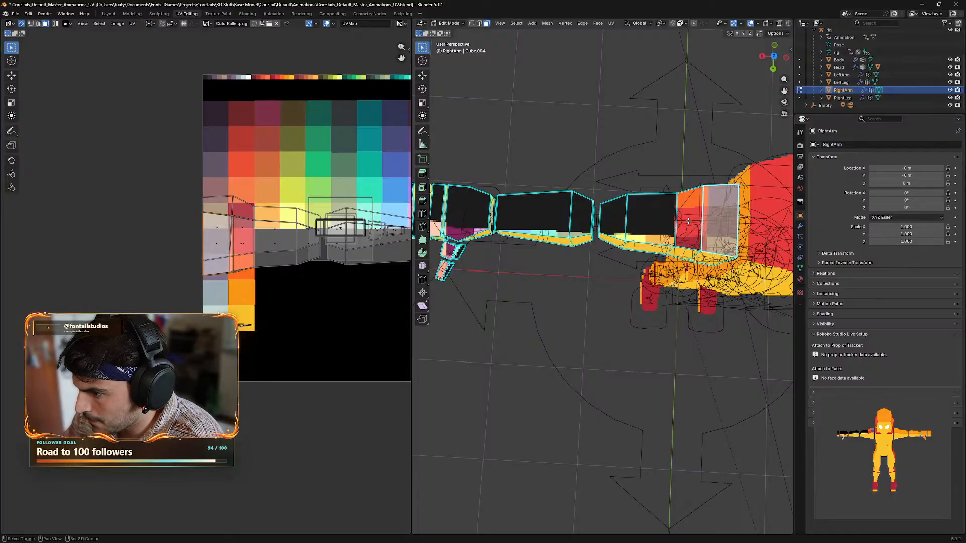
left_click(688, 222, "shift")
left_click(649, 216, "shift")
left_click(613, 217, "shift")
left_click(543, 214, "shift")
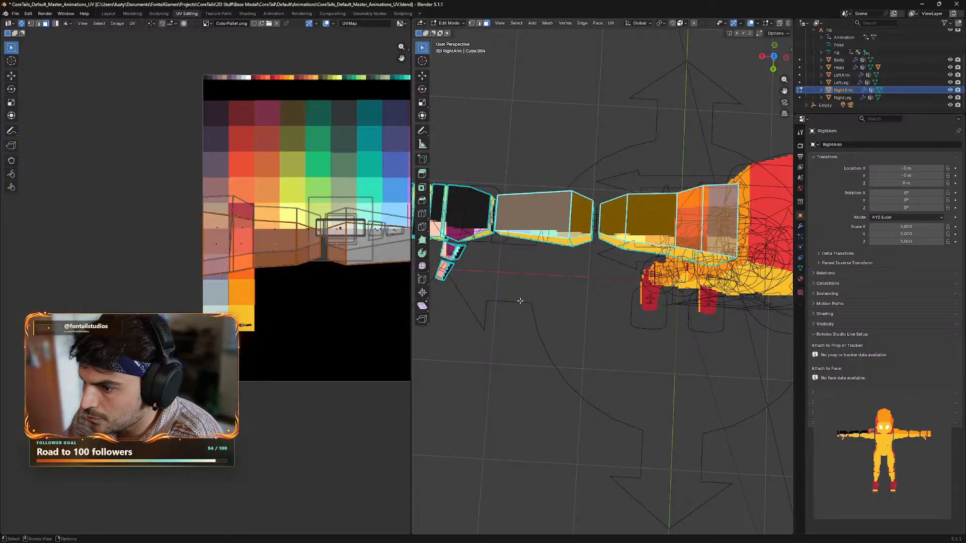
- Add the top faces of the right hand and its fingers to the selection
middle_click_drag(520, 301, 620, 313, "shift")
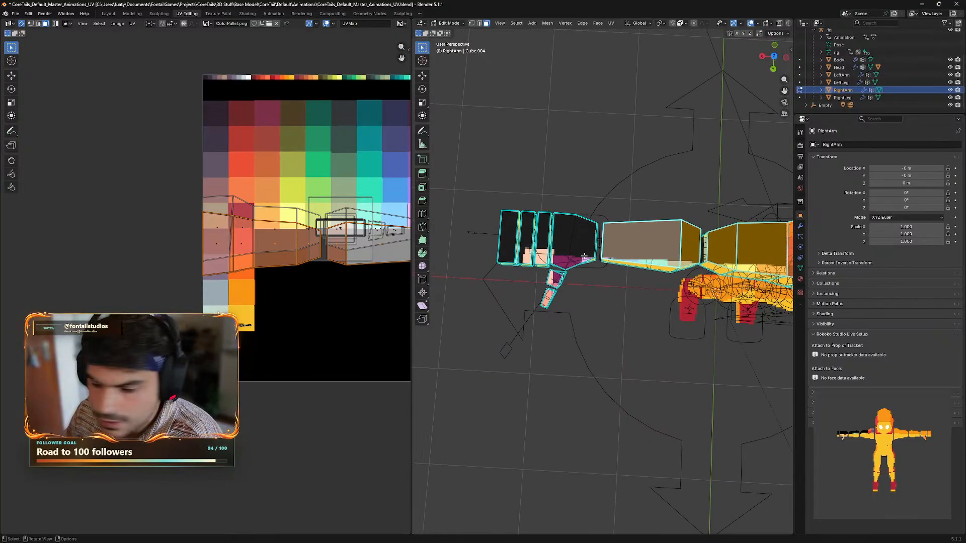
left_click(552, 240, "shift")
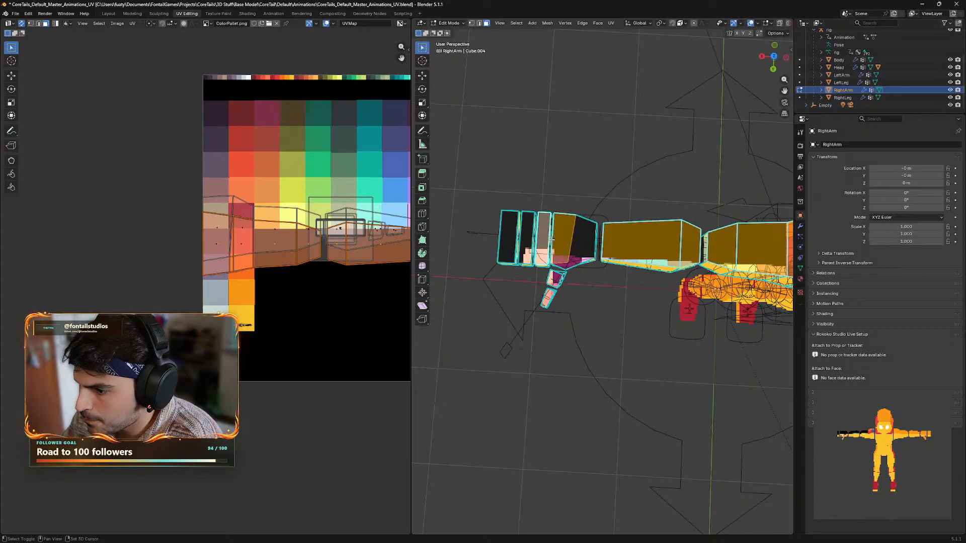
middle_click_drag(573, 246, 588, 233)
left_click(589, 233, "shift")
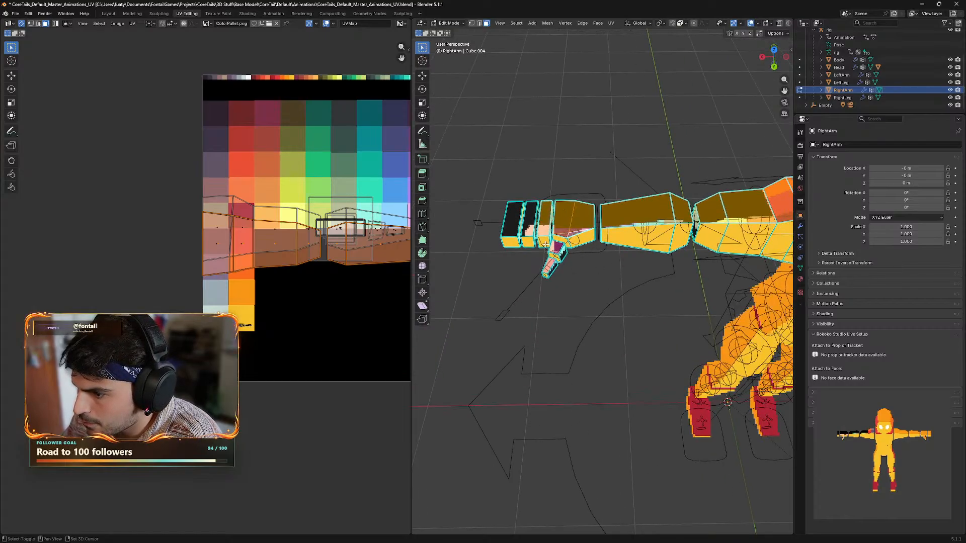
left_click(529, 220, "shift")
left_click(511, 218, "shift")
middle_click_drag(565, 267, 583, 302)
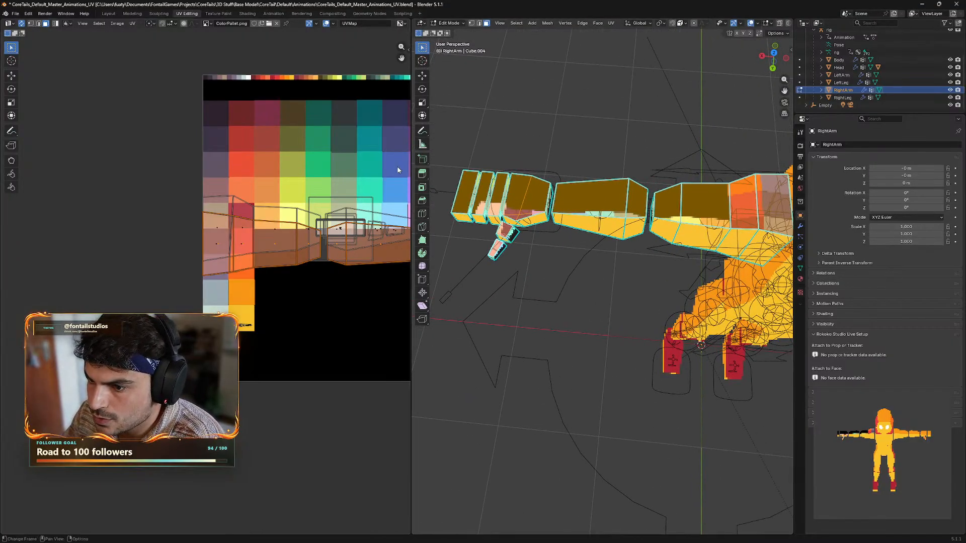
- Shrink the UVs of the top arm faces and fit them inside the orange swatch just above the yellow one
key("g")
left_click(308, 184)
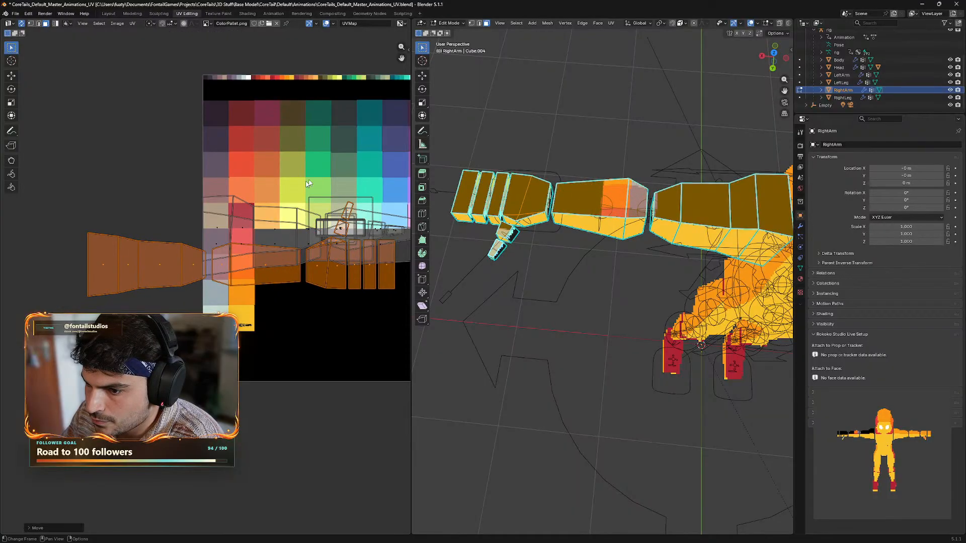
key("s")
left_click(305, 197)
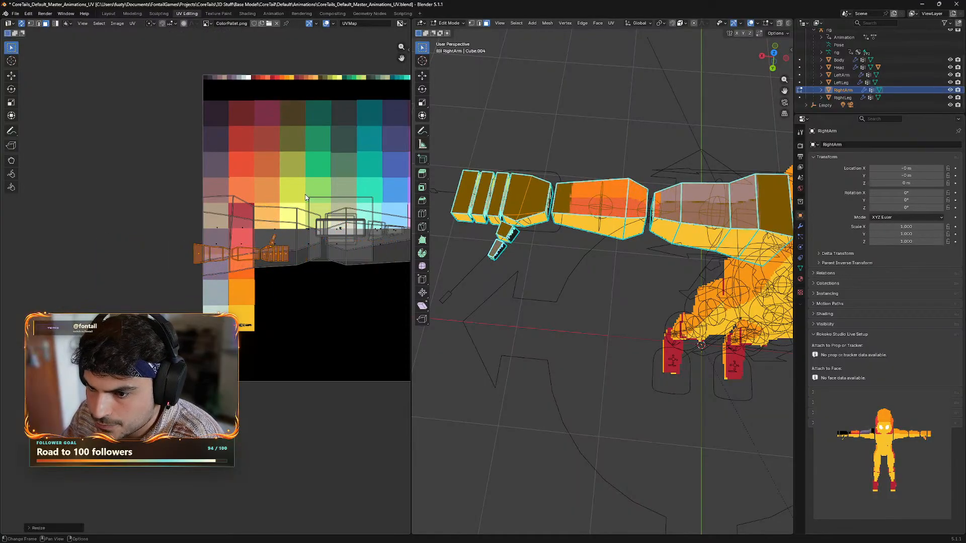
key("g")
left_click(356, 228)
key("s")
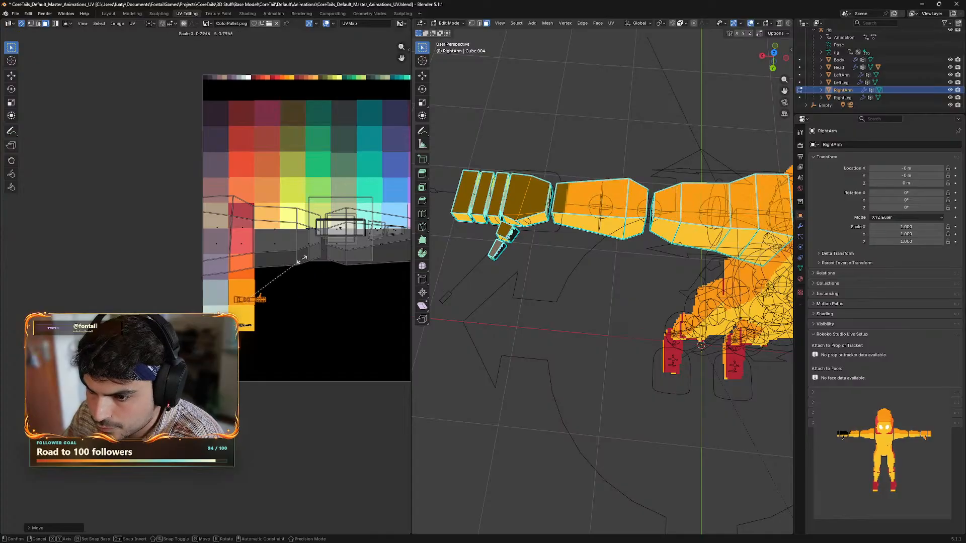
left_click(281, 273)
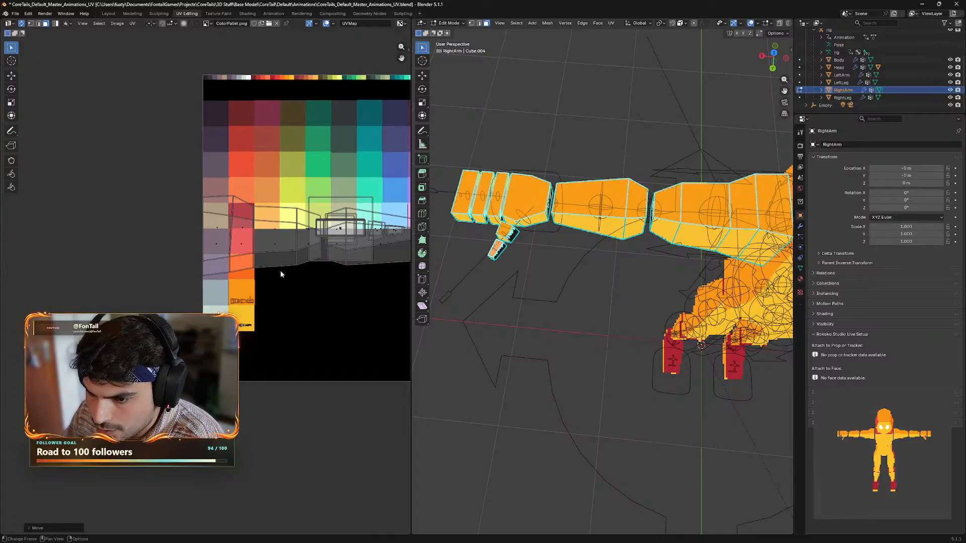
key("g")
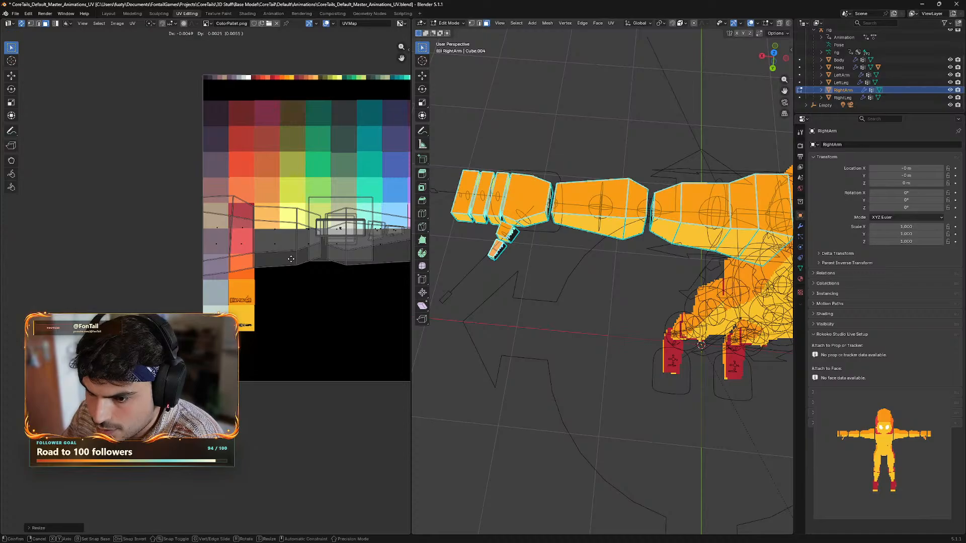
left_click(292, 259)
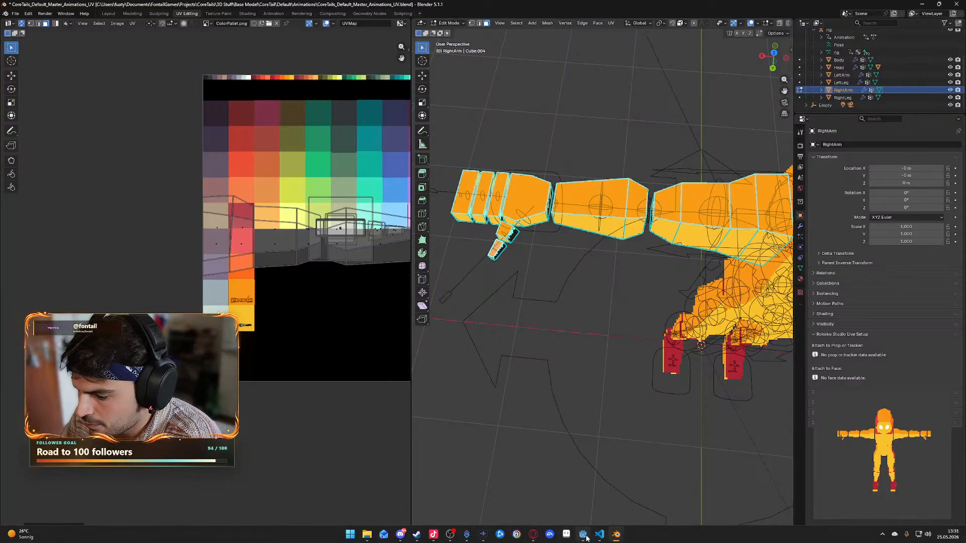
- Switch to Godot Engine, run the demo_room scene and run the player character across the room
left_click(582, 534)
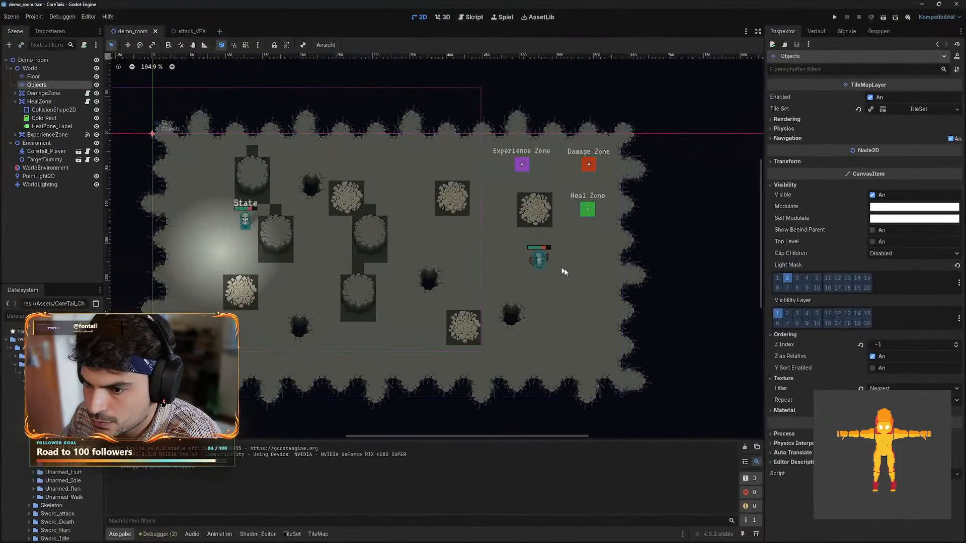
left_click(884, 17)
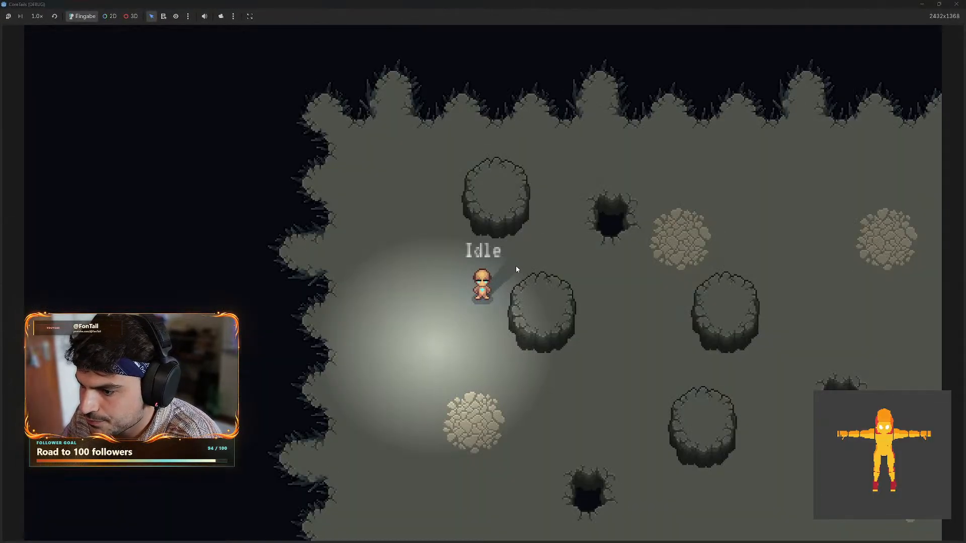
left_click(575, 355)
key("s")
key("shift")
key("d")
key("w")
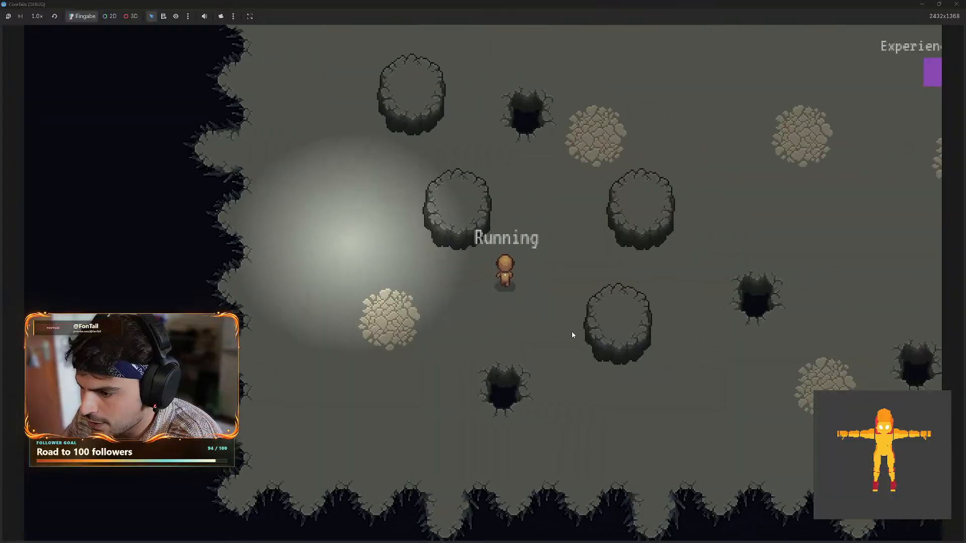
key("w")
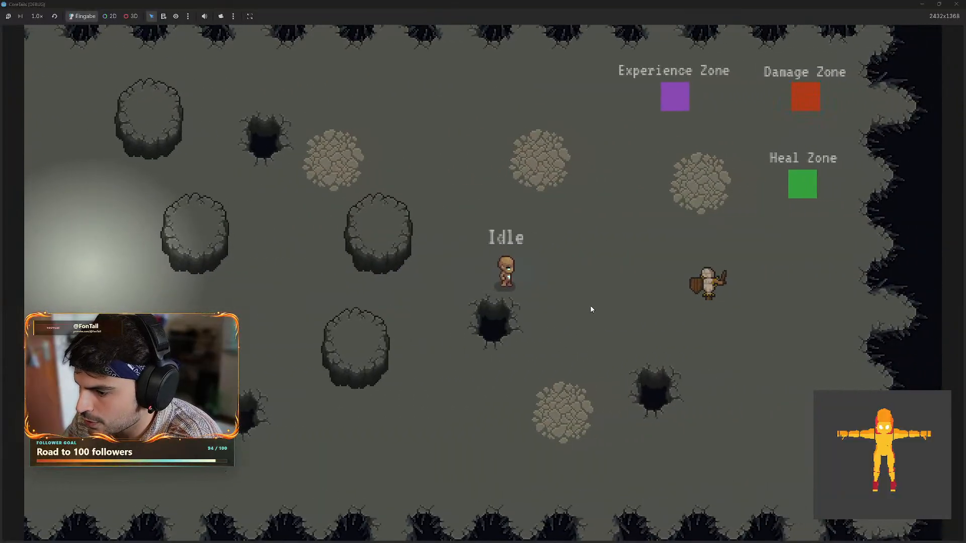
- Walk the player character up to the target dummy and around it to examine the walking animation
key("d")
key("w")
key("d")
key("s")
key("w")
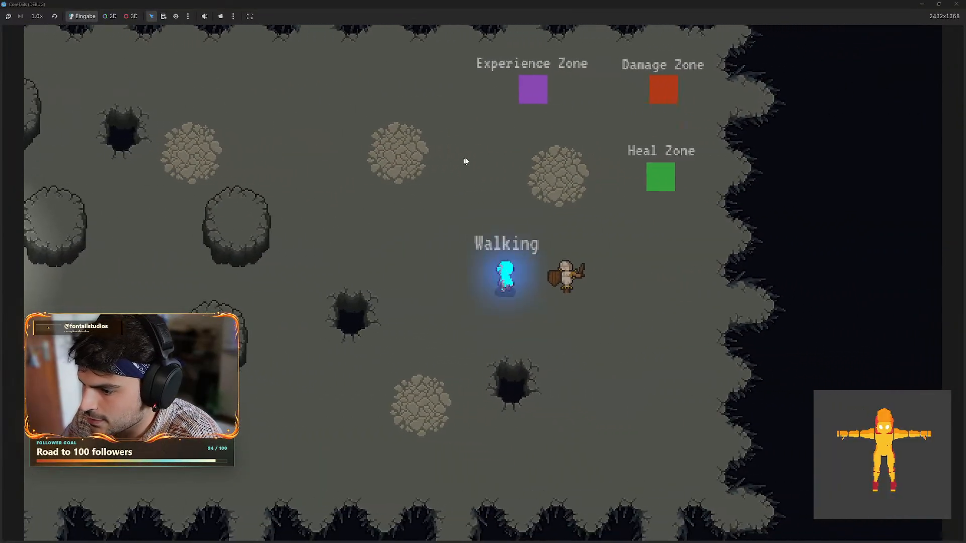
key("a")
key("w")
key("d")
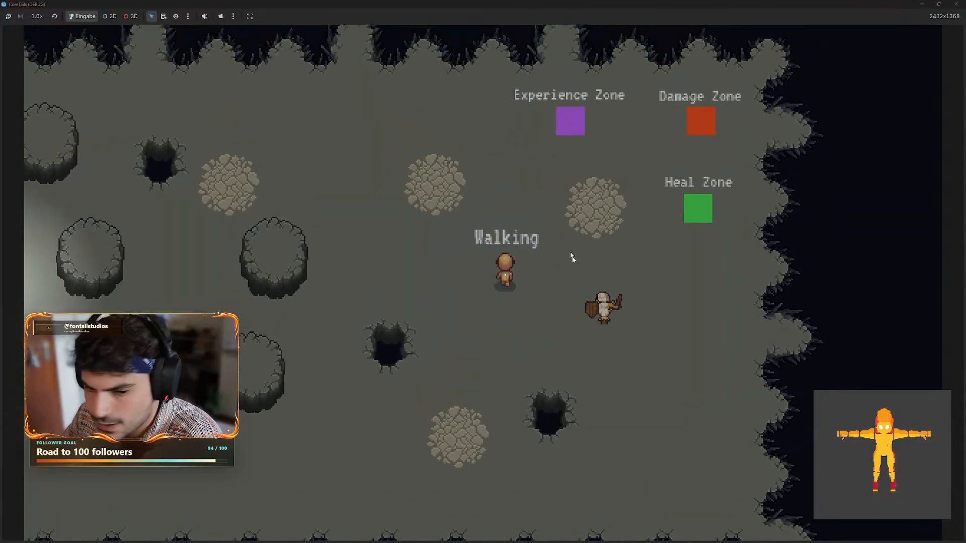
- Attack the target dummy from several sides to examine the attack effect
key("d")
key("a")
key("s")
key("d")
left_click(552, 374)
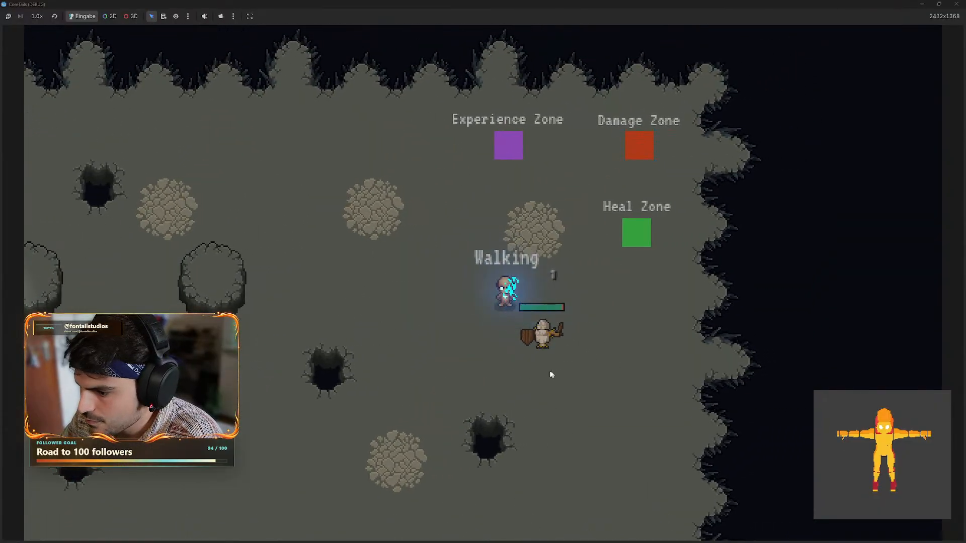
key("d")
key("s")
left_click(263, 261)
key("a")
left_click(424, 191)
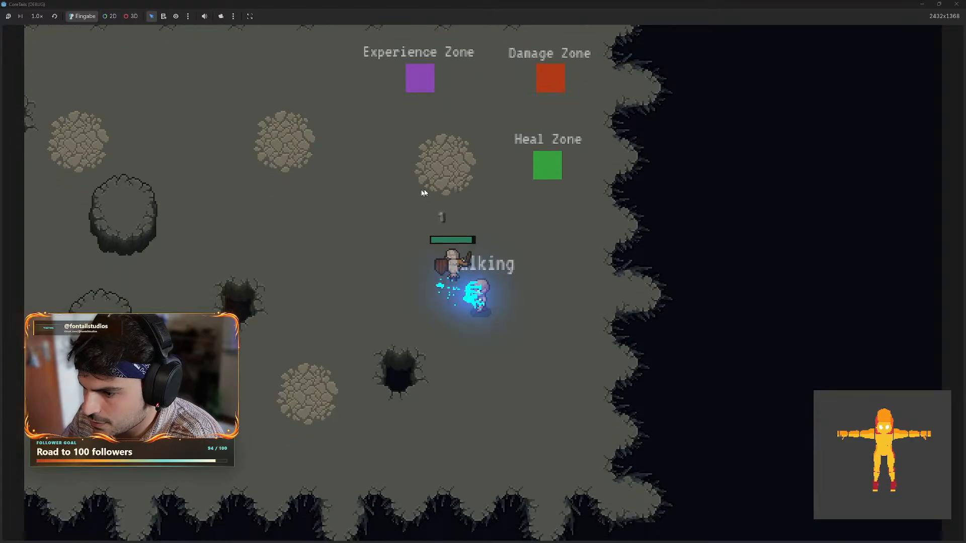
- Run the player character up to the Damage Zone and walk through it
key("w")
key("d")
key("shift")
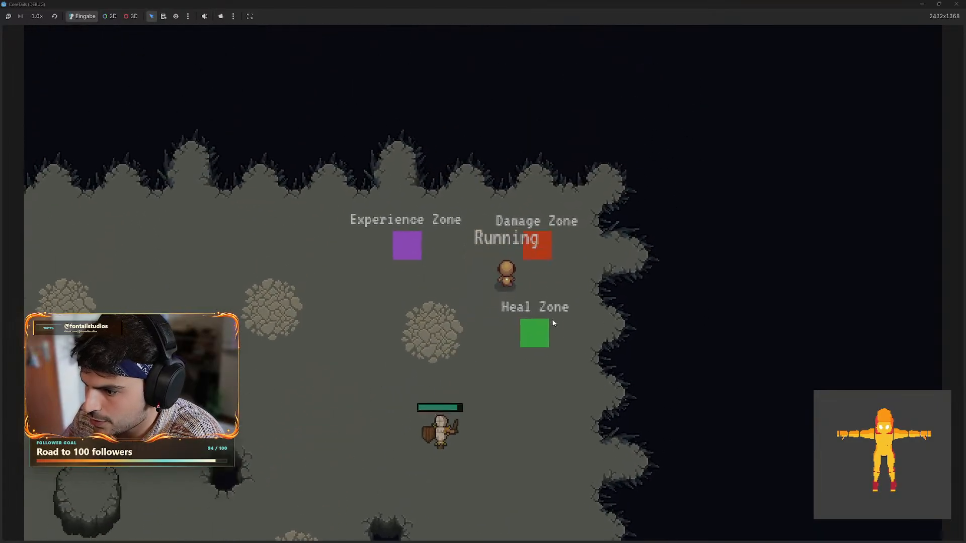
key("s")
key("a")
key("d")
key("w")
key("a")
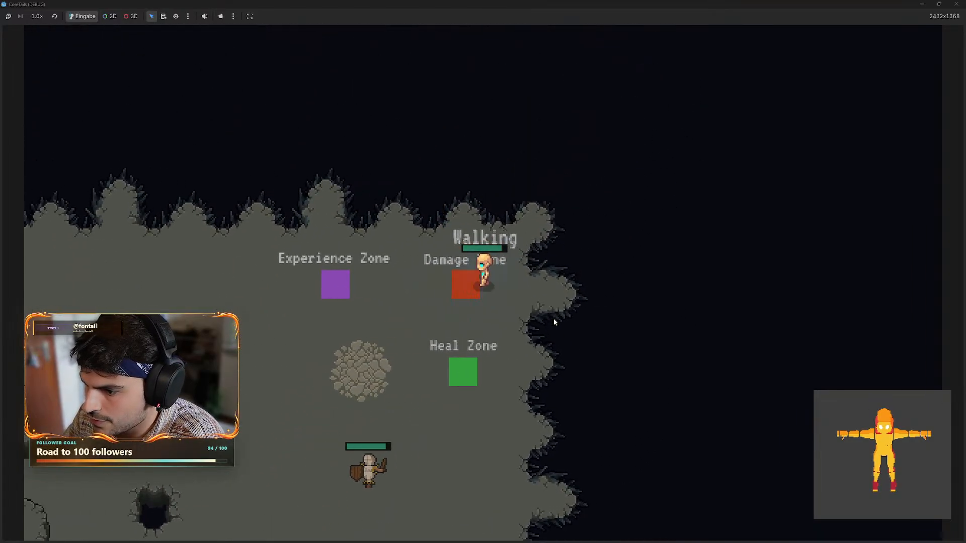
- Walk the player character from the Damage Zone through the Heal Zone to examine the damage and heal effects
key("s")
key("d")
key("w")
key("a")
key("s")
key("d")
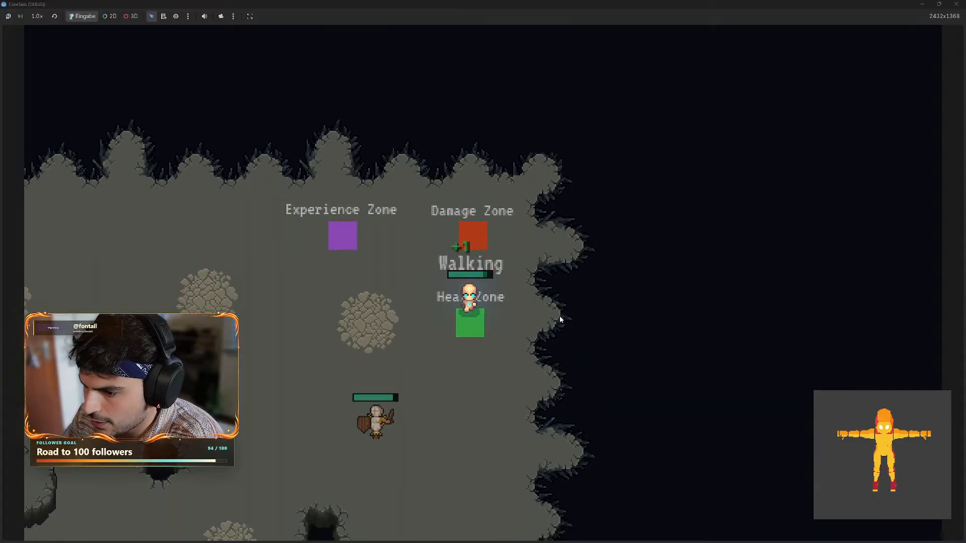
key("w")
key("a")
key("s")
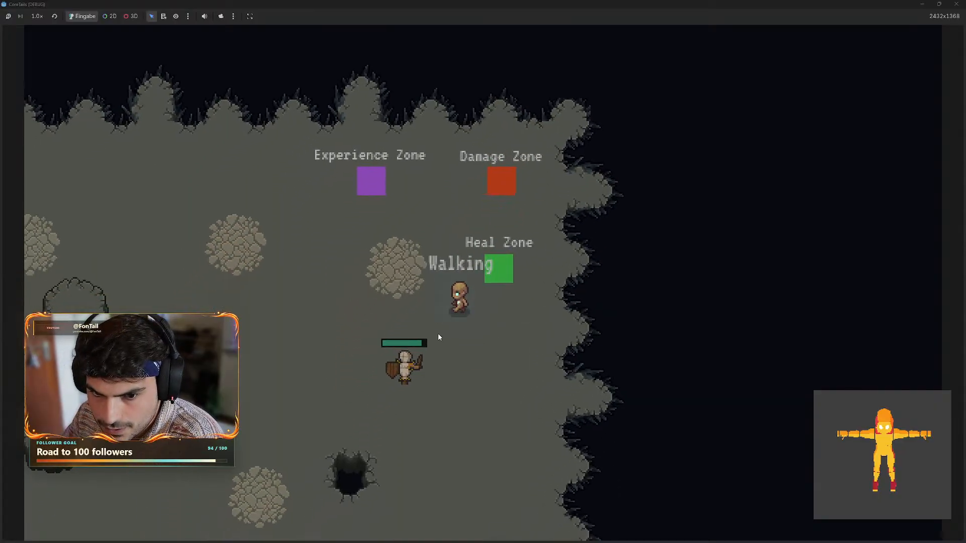
- Move the player character west past the target dummy and attack to examine the glowing effect around the sprite
key("1")
key("s")
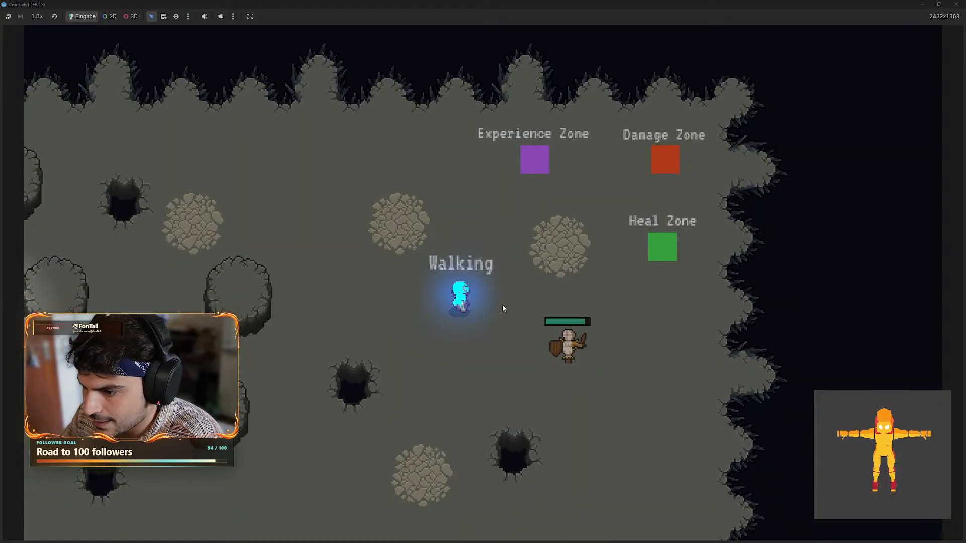
key("d")
left_click(517, 307)
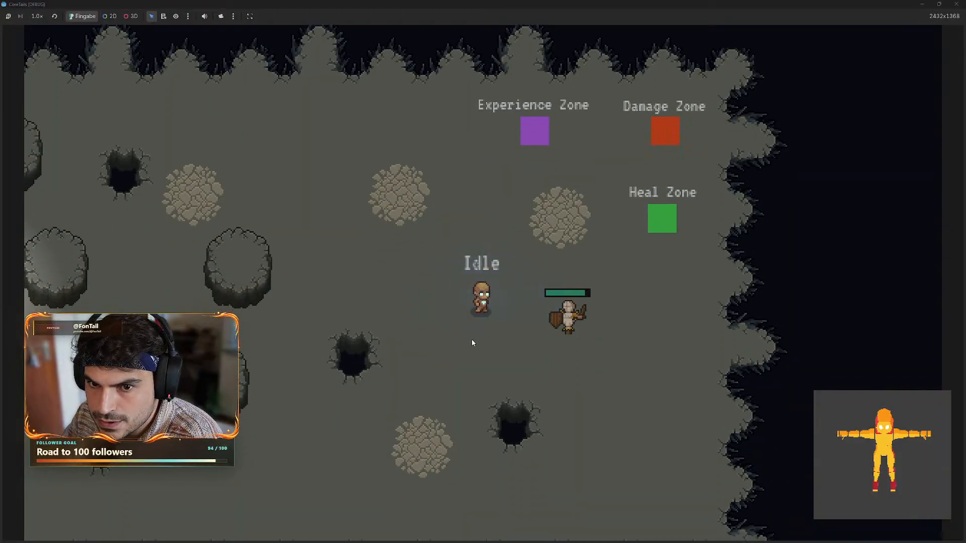
key("a")
key("w")
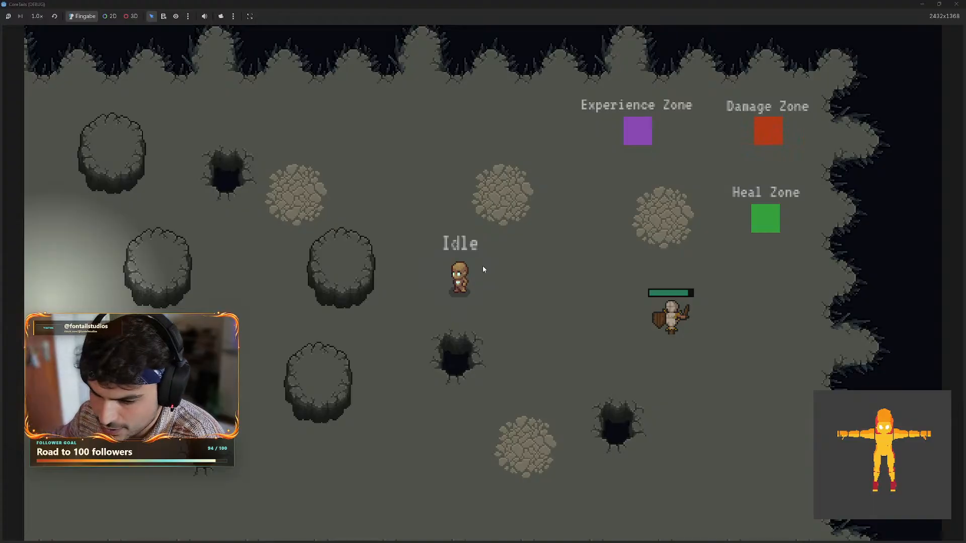
- Walk the player character in a small circle on the open floor to examine the sprite in each direction
left_click(519, 251)
key("a")
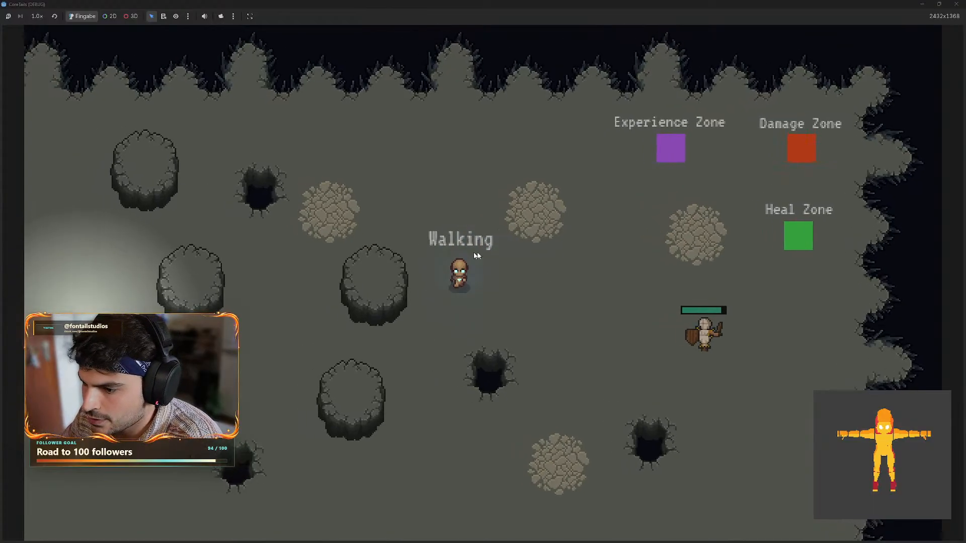
key("s")
key("d")
key("w")
key("a")
key("s")
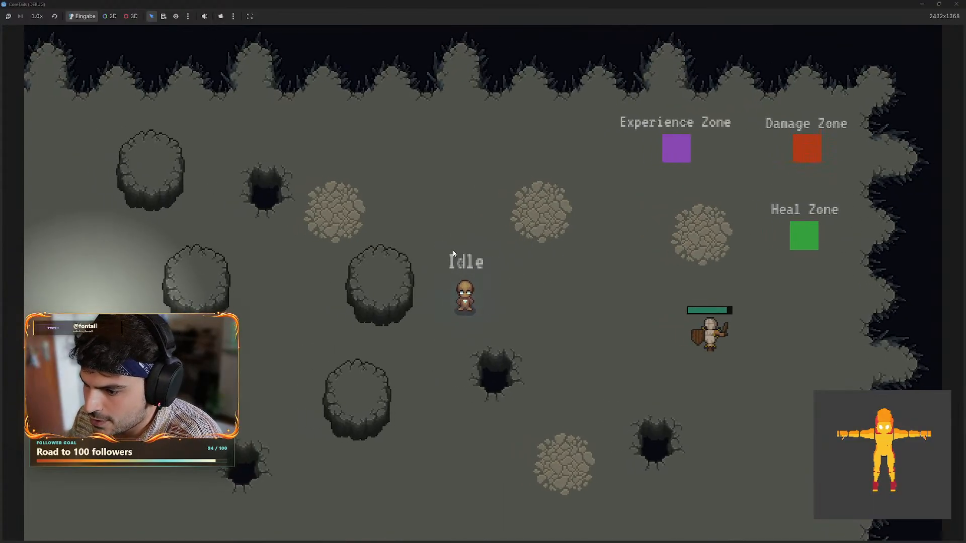
- Open the Character screen and move the player character to examine its stats and body-part slots
key("c")
key("a")
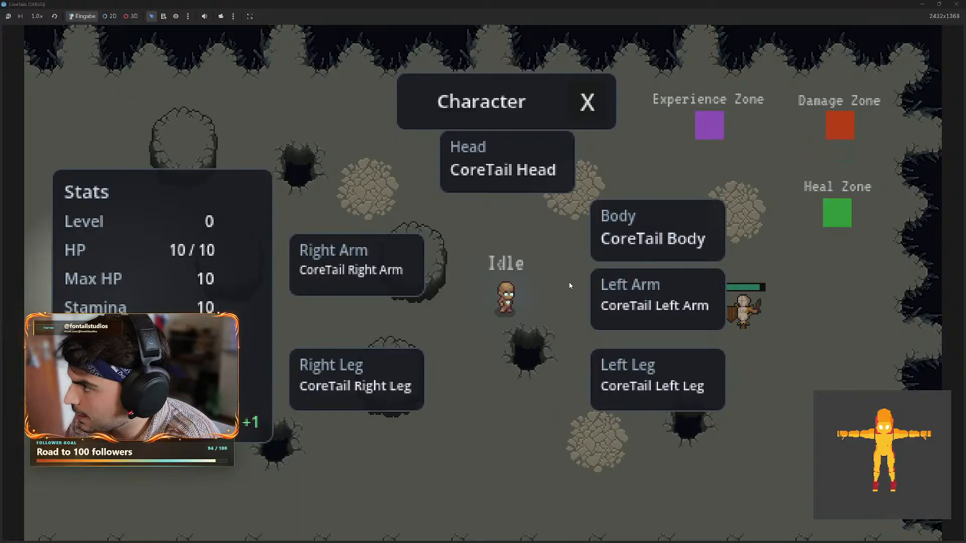
left_click(567, 261)
key("s")
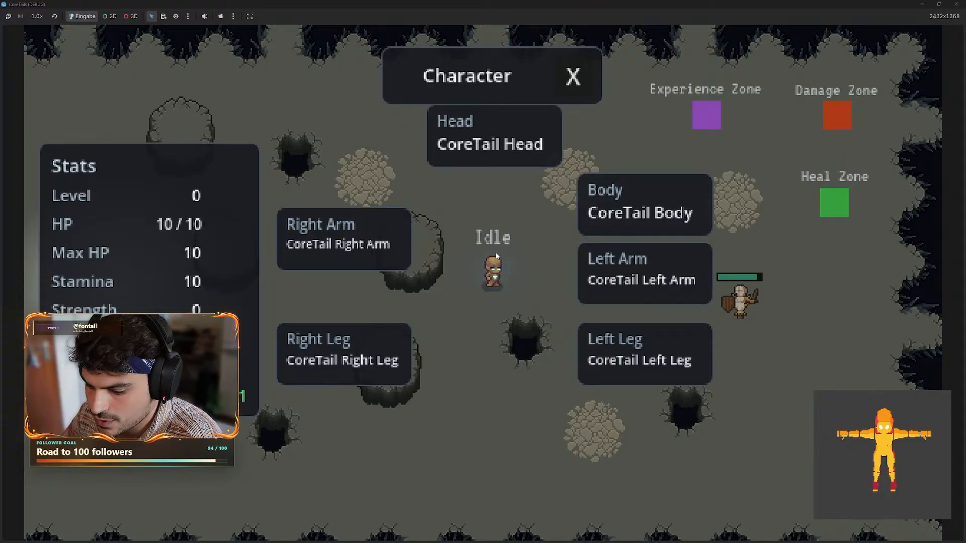
left_click(524, 261)
key("w")
key("a")
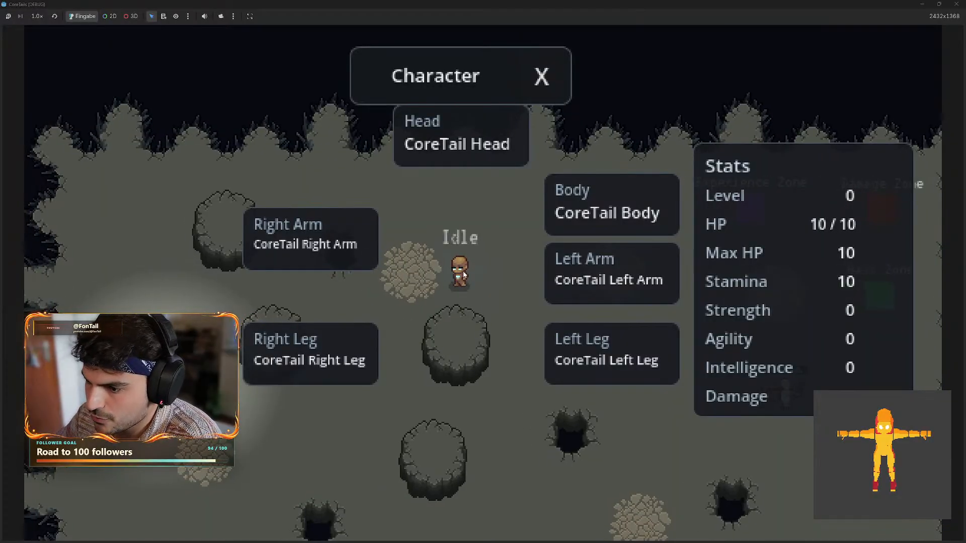
- Attack and walk around with the Character screen open to examine how its overlays follow the player character
key("s")
key("d")
left_click(577, 362)
key("w")
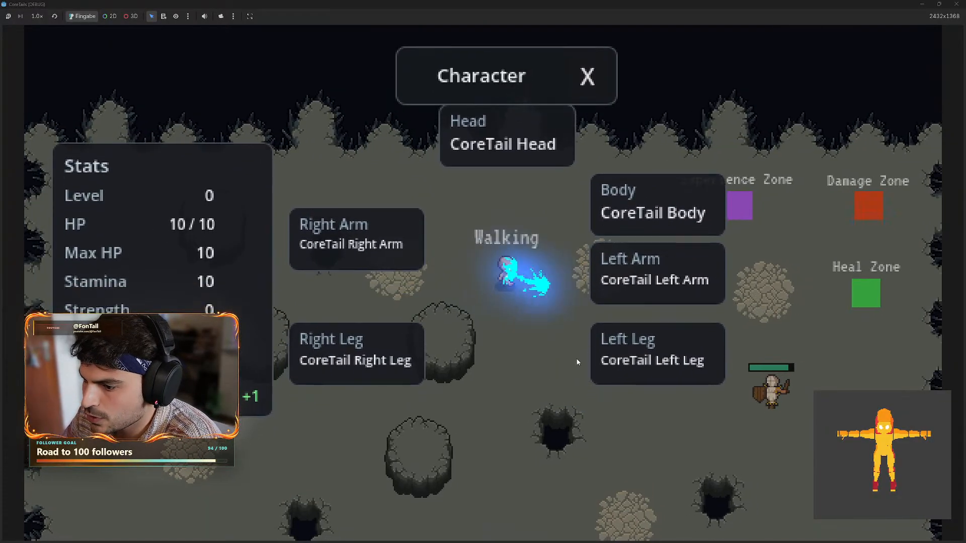
key("shift+s")
left_click(566, 370)
key("d")
key("a")
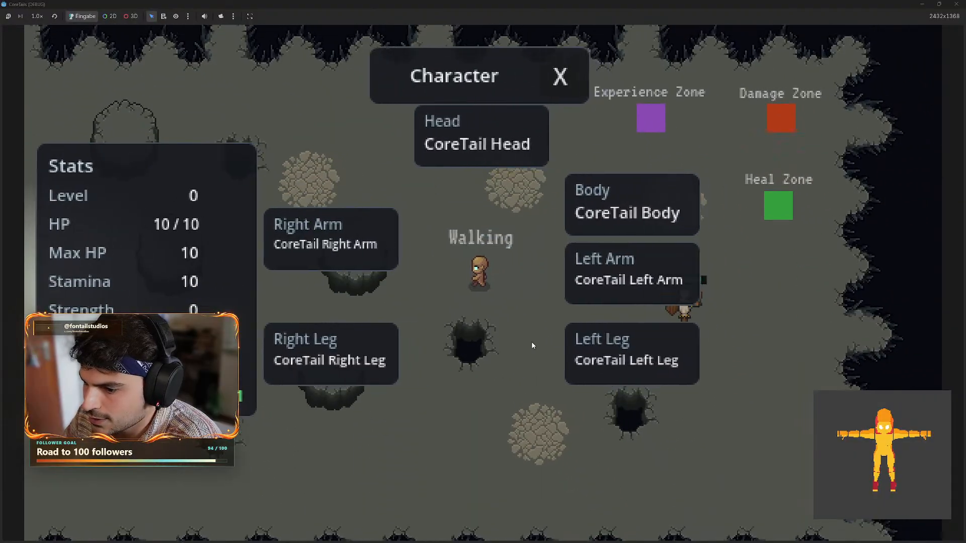
- Run the player character west into the lit area to examine how the light affects the sprite
key("s")
key("a")
key("shift+a")
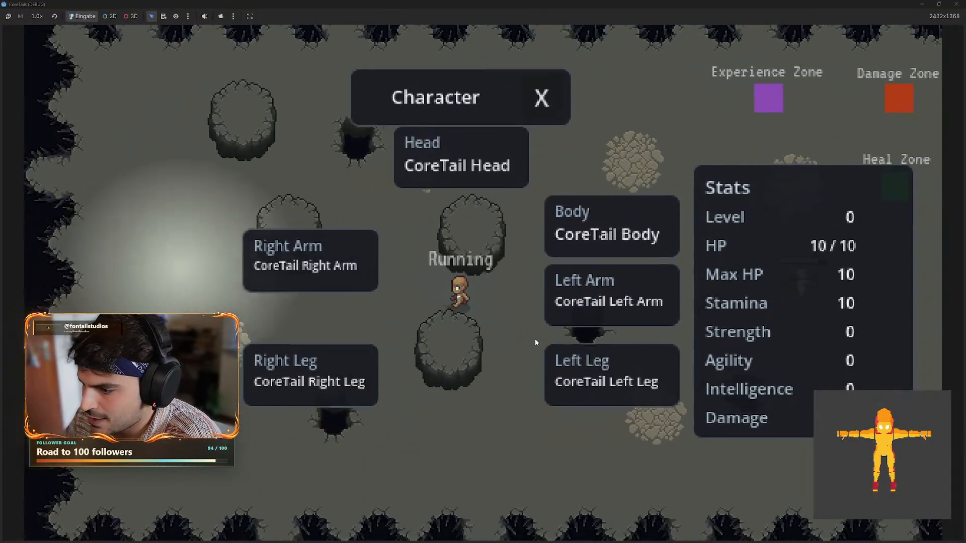
key("w")
key("a")
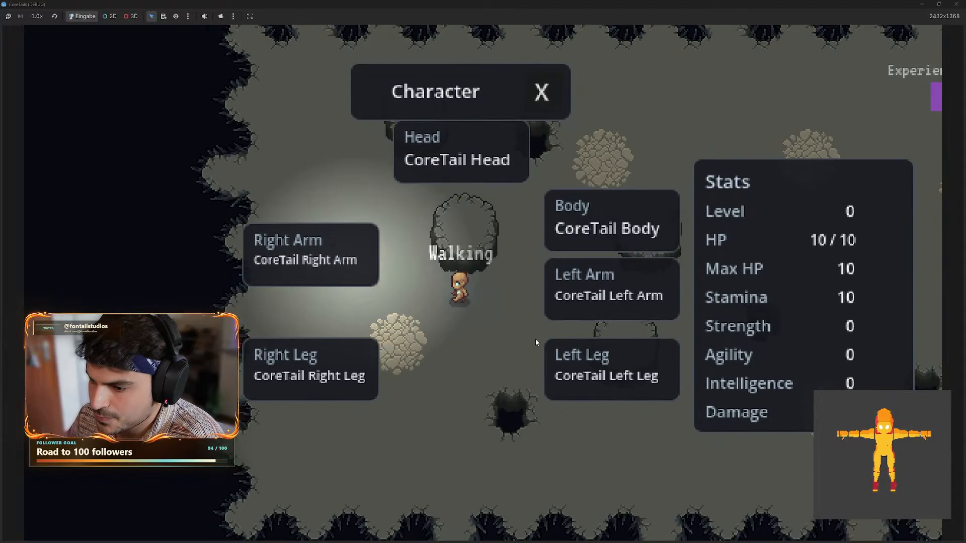
key("s")
key("d")
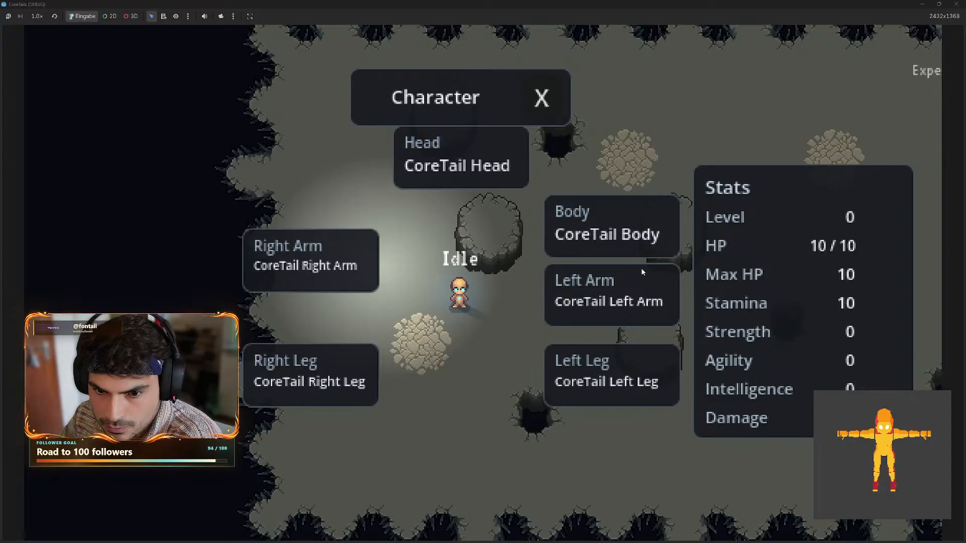
- Walk the player character out of the lit area and run back east toward the zones
left_click(552, 330)
key("s")
key("d")
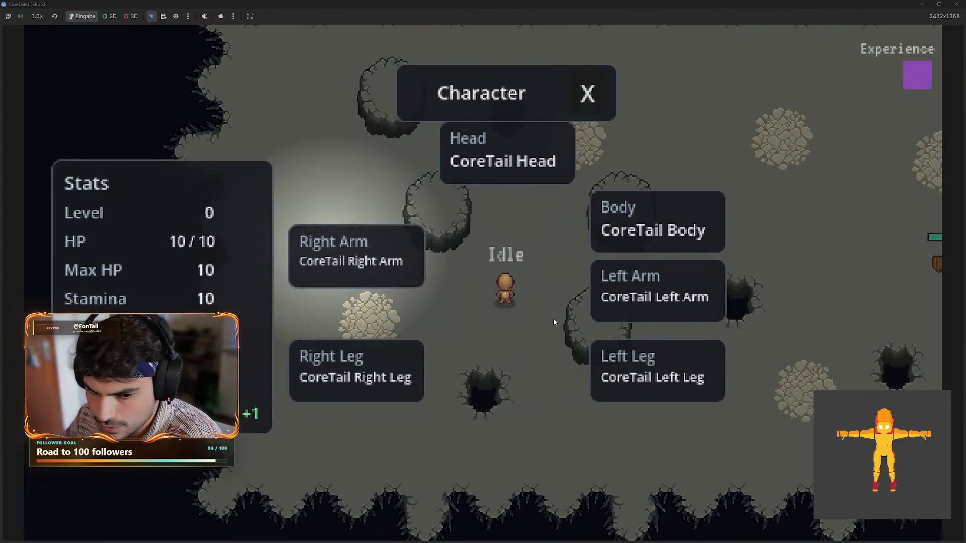
key("w")
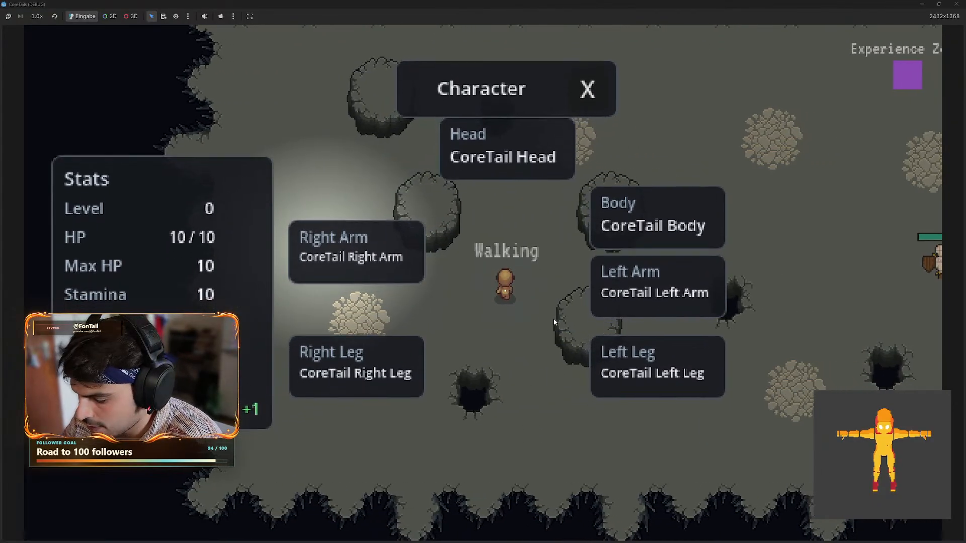
key("d")
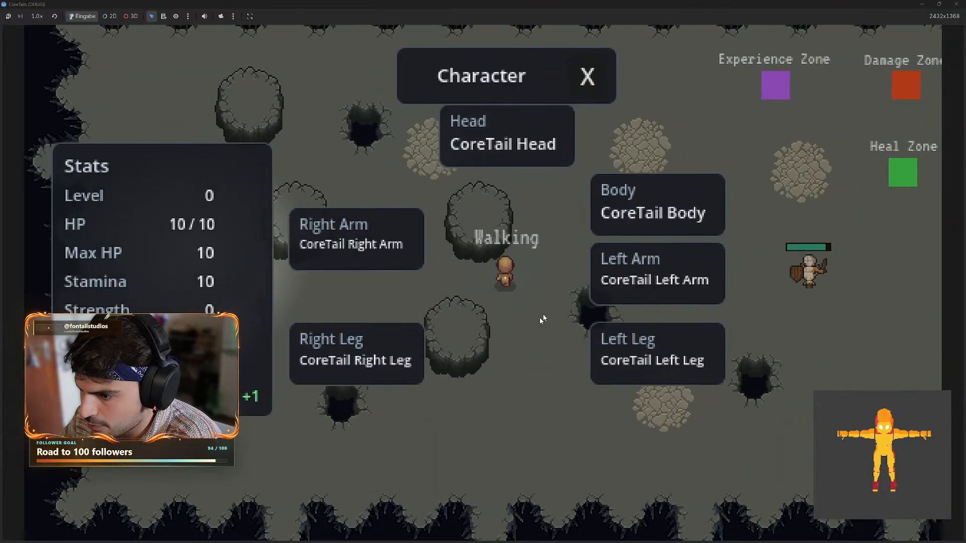
key("shift")
key("s")
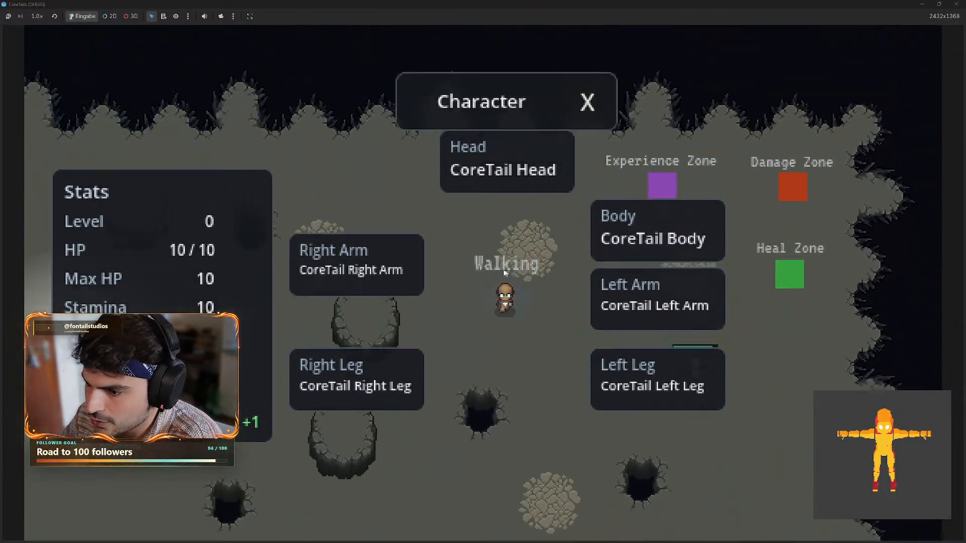
- Attack and run the player character west and back across the room to compare its idle, walking and running sprites
key("a")
key("w")
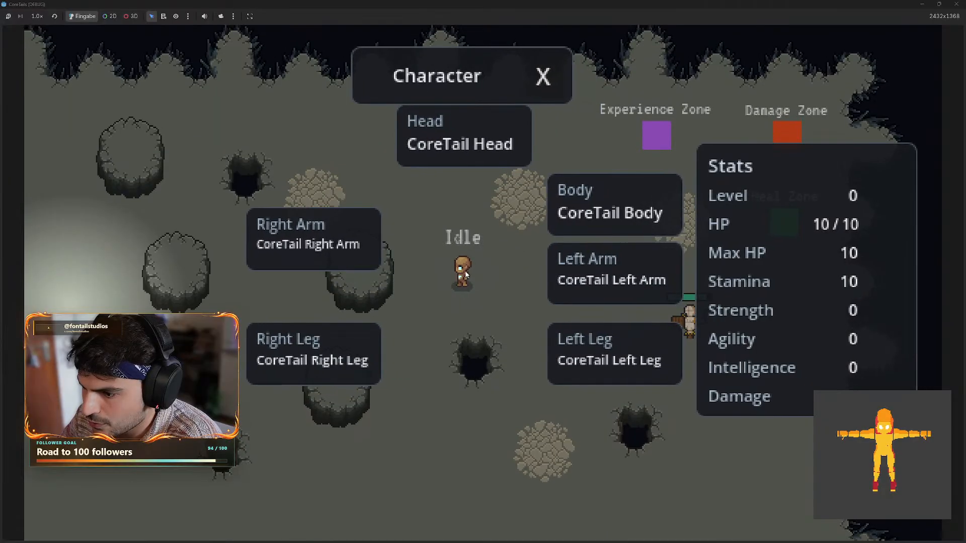
key("s")
left_click(484, 311)
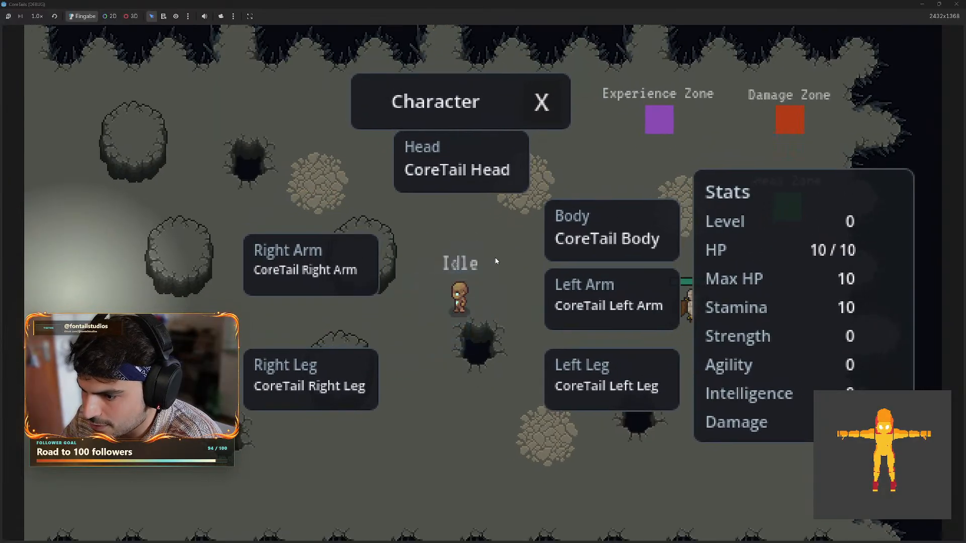
key("s")
key("a")
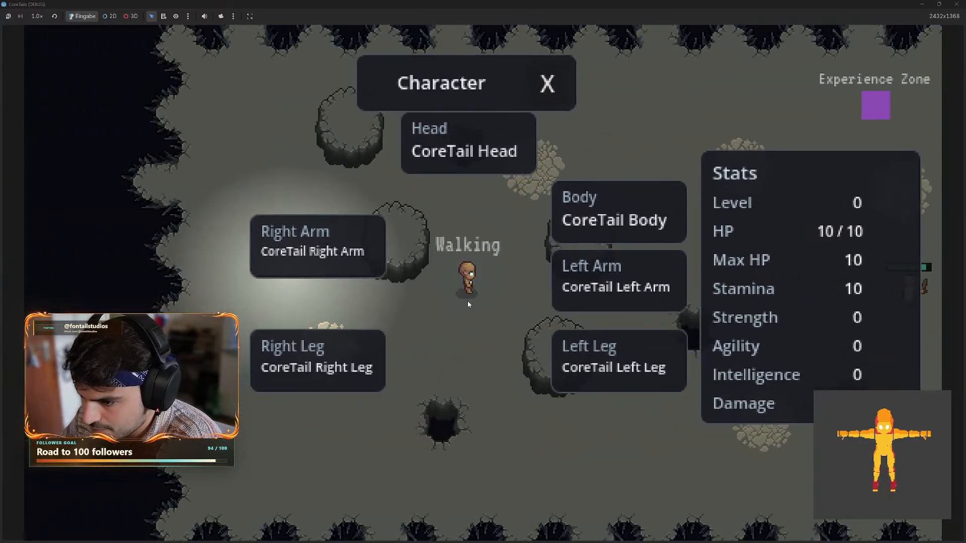
key("s")
key("shift+d")
key("w")
key("d")
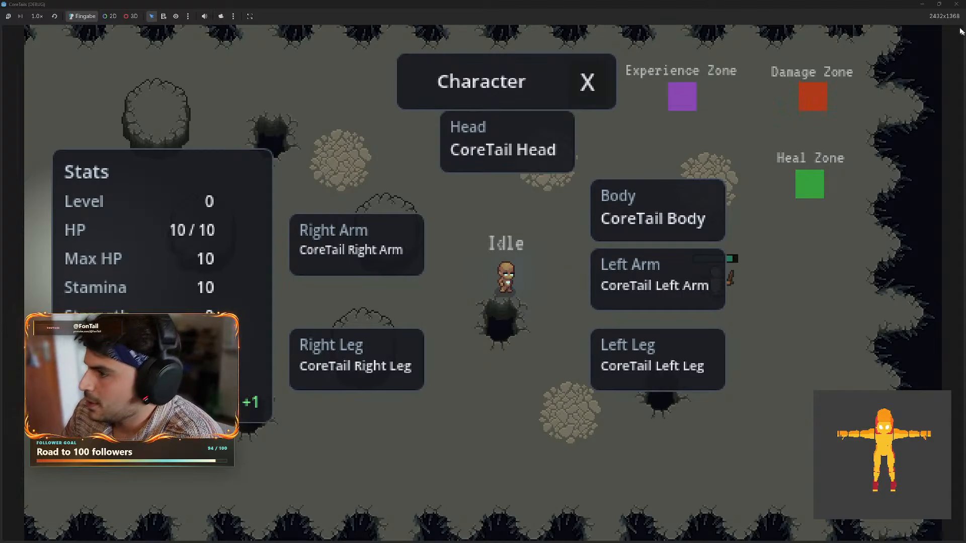
- Close the running game, switch to Blender and examine the right arm for faces that still need recolouring
left_click(953, 6)
left_click(923, 5)
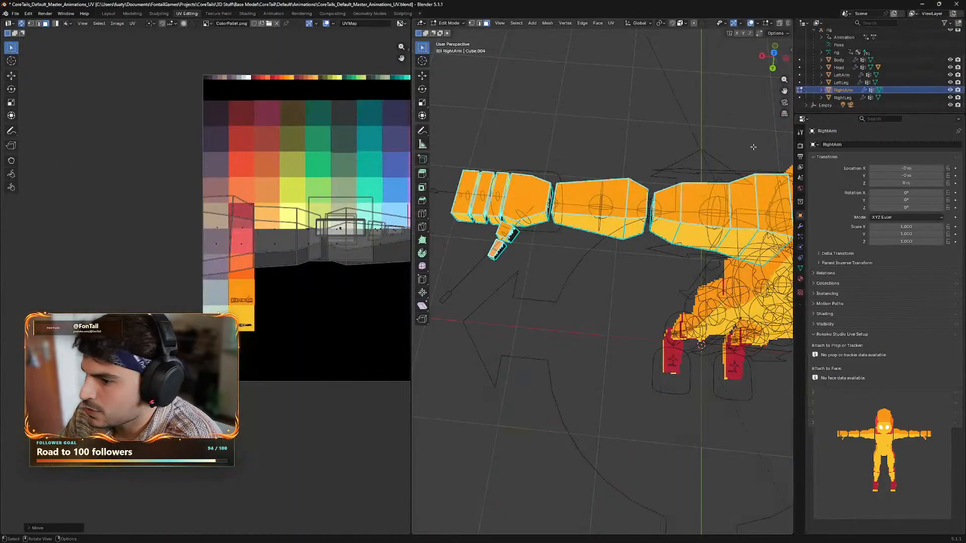
middle_click_drag(624, 299, 634, 274)
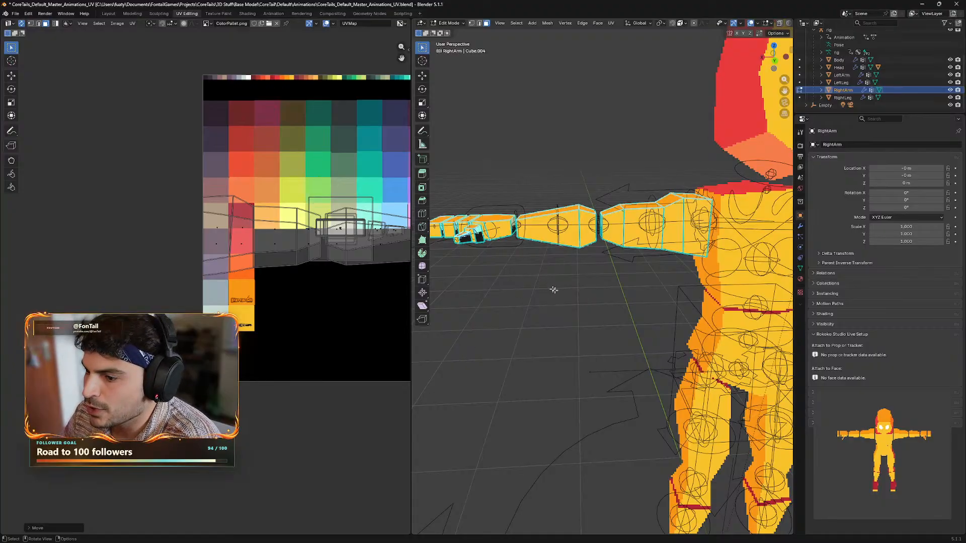
middle_click_drag(609, 302, 566, 234)
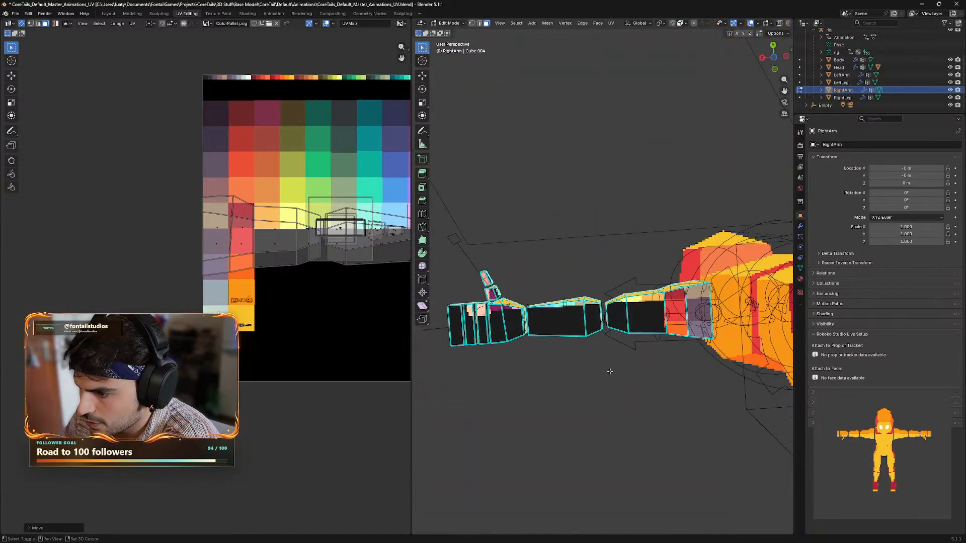
- Select the uncoloured side faces along the right arm, from the shoulder over the forearm and hand to the thumb
middle_click_drag(608, 370, 613, 347, "shift")
left_click(695, 288)
left_click(678, 290, "shift")
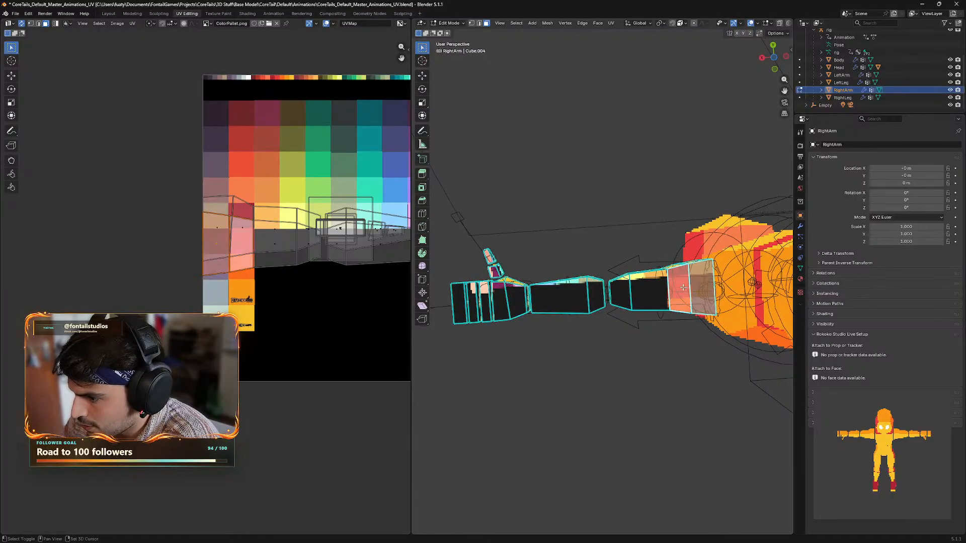
left_click(649, 293, "shift")
left_click(626, 296, "shift")
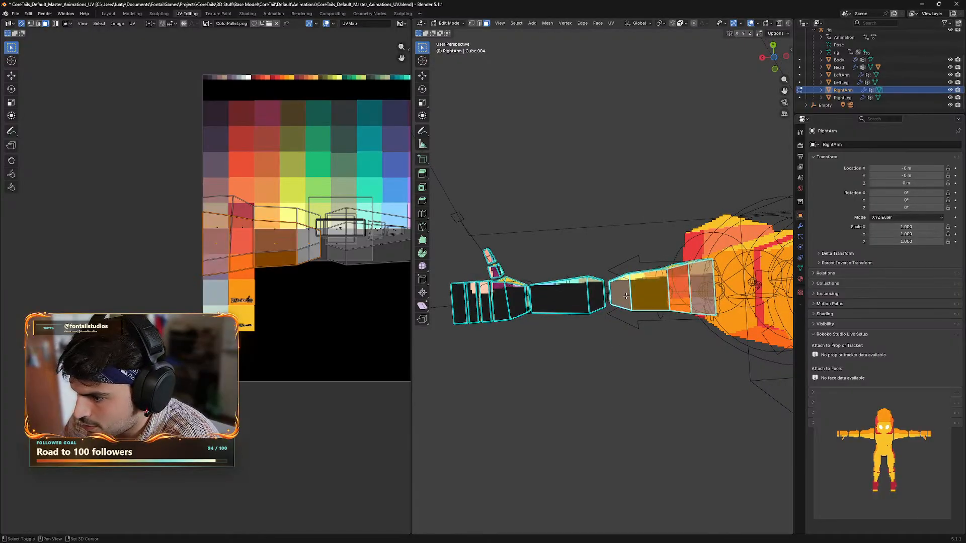
left_click(583, 299, "shift")
left_click(522, 310, "shift")
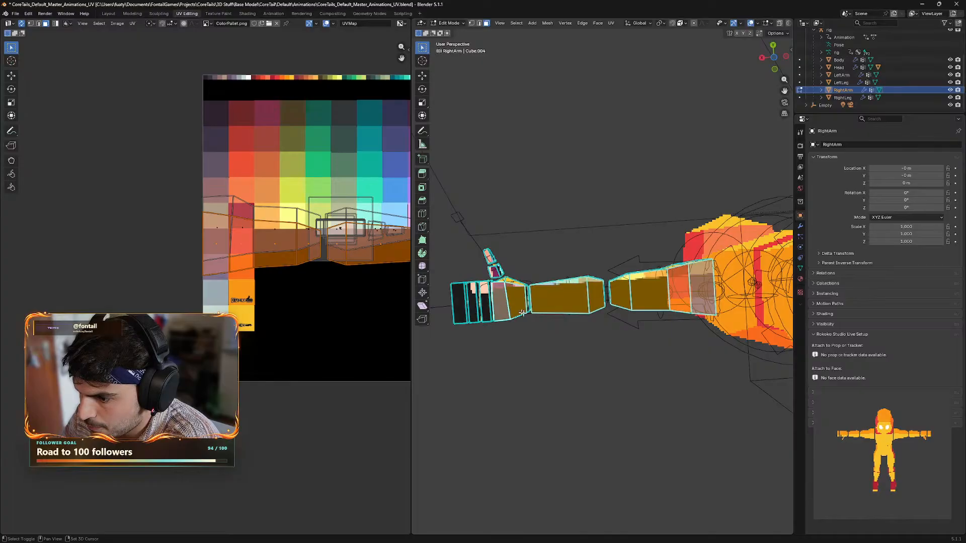
scroll(547, 315, "up", 2)
middle_click_drag(552, 336, 626, 312, "shift")
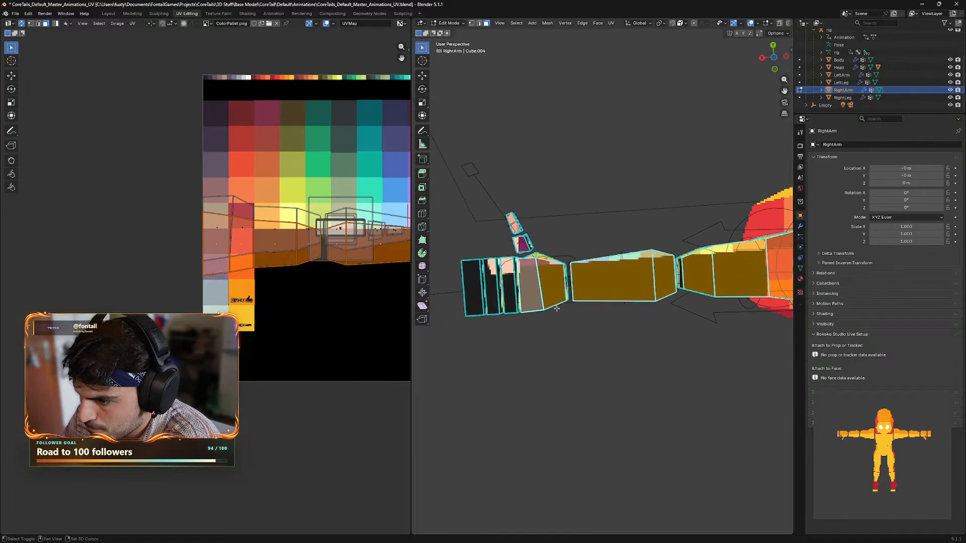
middle_click_drag(556, 308, 539, 247)
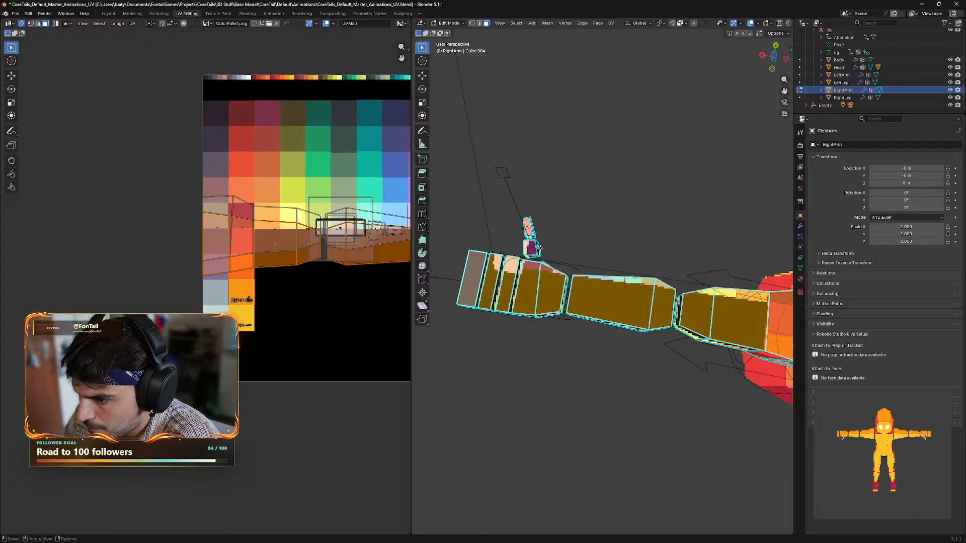
left_click(532, 248, "shift")
left_click(529, 229, "shift")
- Shrink the UVs of the selected arm side faces and fit them inside the deep orange swatch
middle_click_drag(548, 369, 579, 420)
middle_click_drag(629, 403, 595, 367)
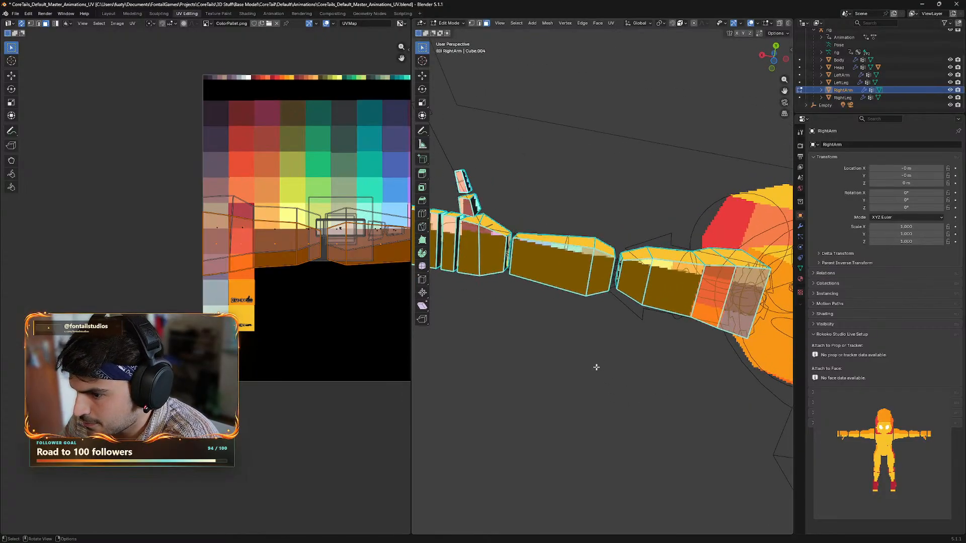
key("g")
left_click(290, 190)
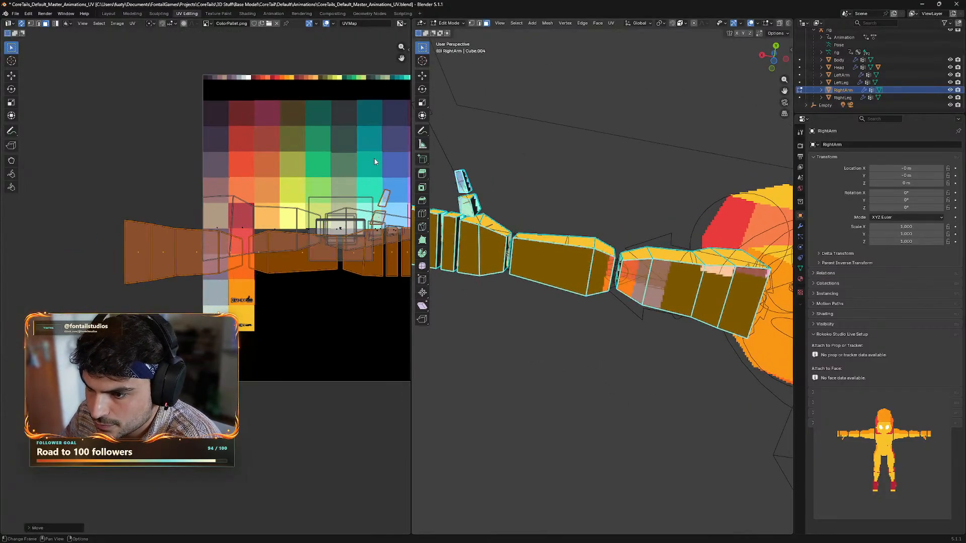
key("s")
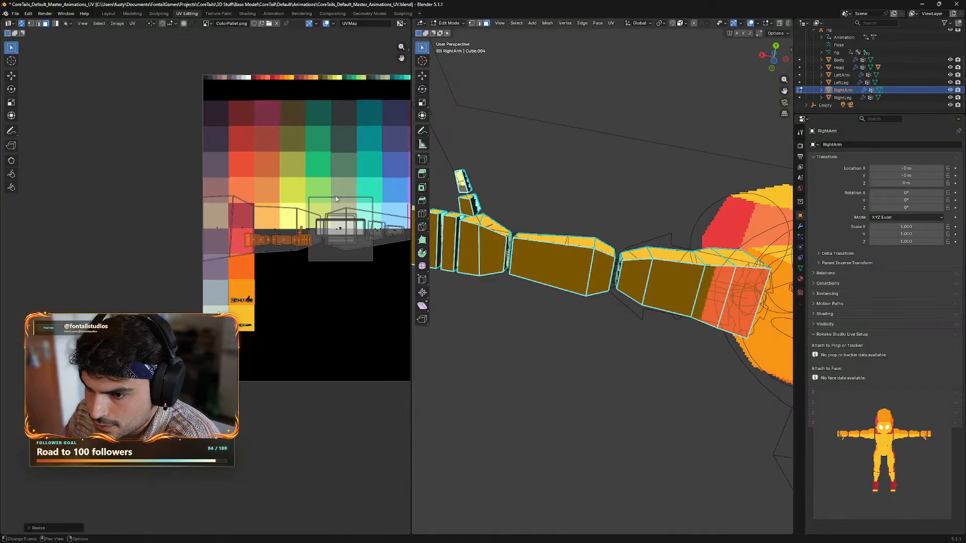
left_click(316, 246)
key("g")
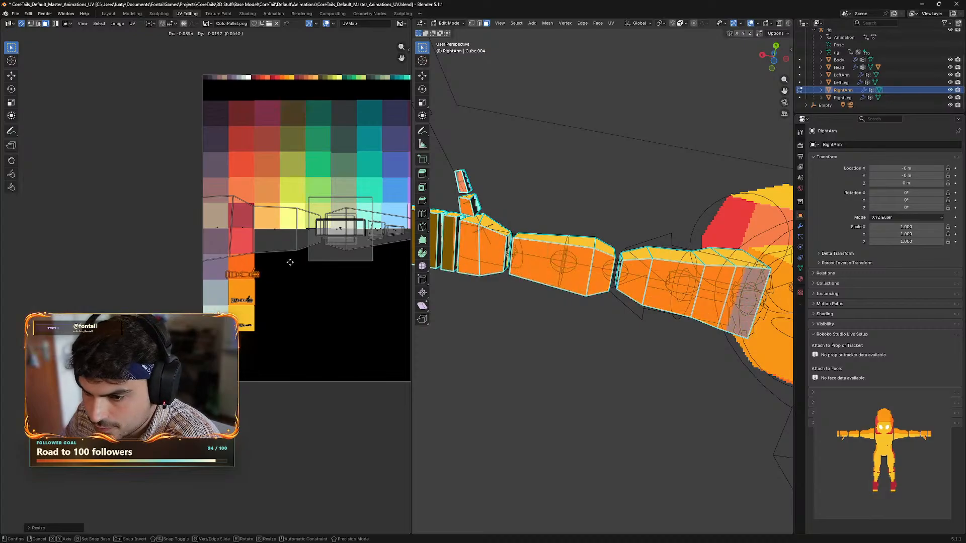
left_click(293, 264)
key("s")
left_click(305, 233)
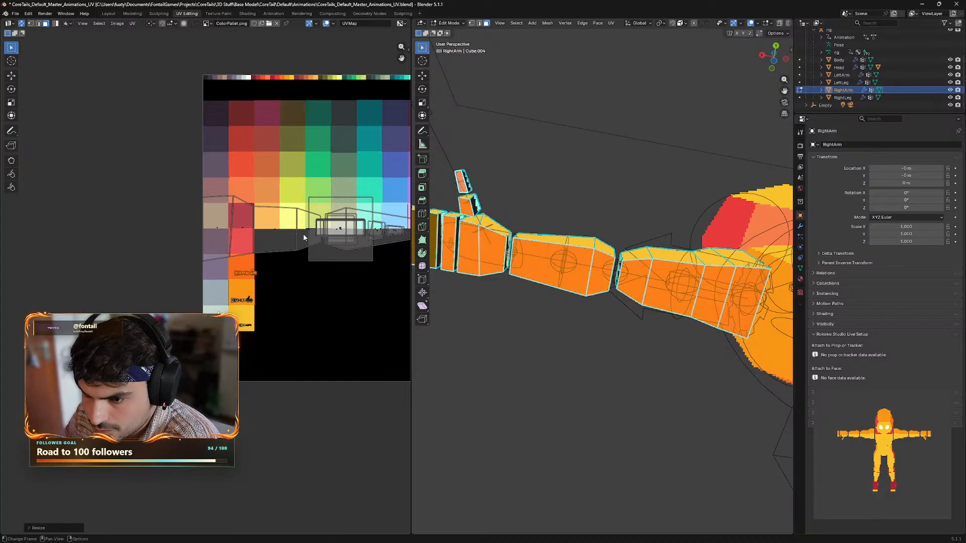
key("g")
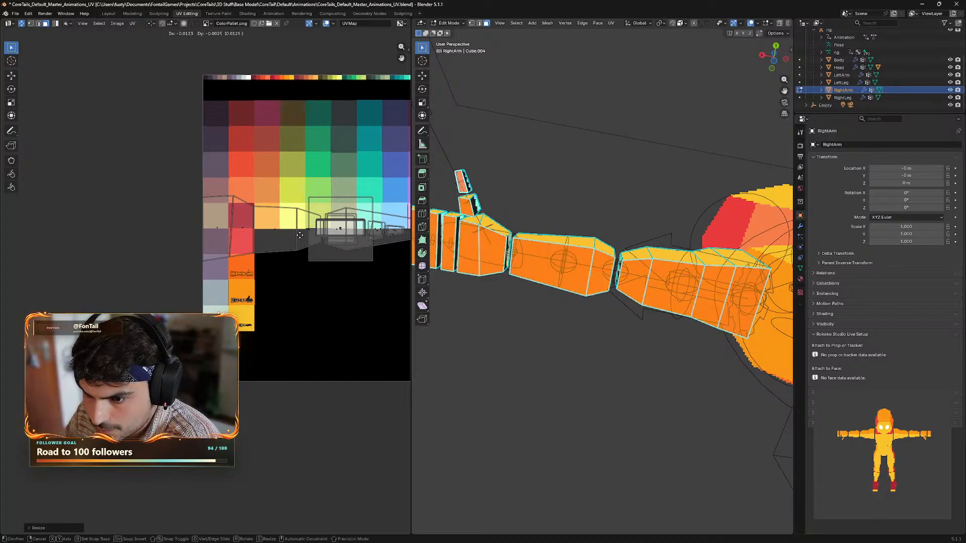
left_click(300, 236)
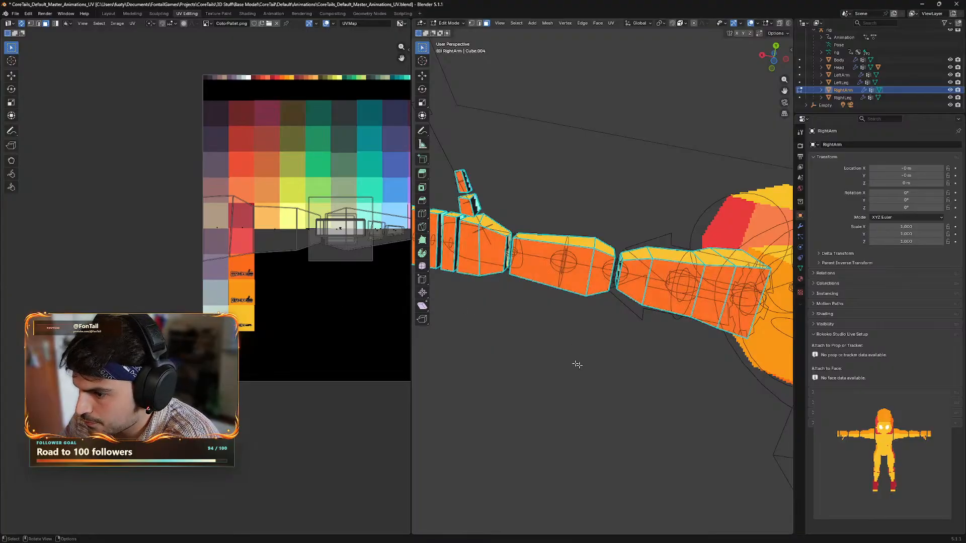
- Select the multicoloured back faces along the right arm, from the shoulder over the forearm and hand to the fingers
middle_click_drag(577, 365, 500, 338)
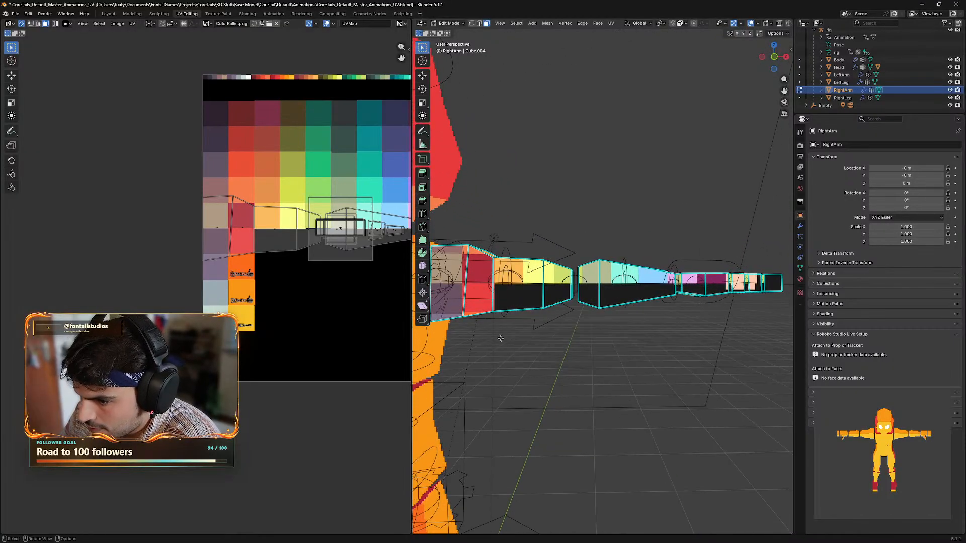
left_click(452, 280)
middle_click_drag(552, 364, 593, 357)
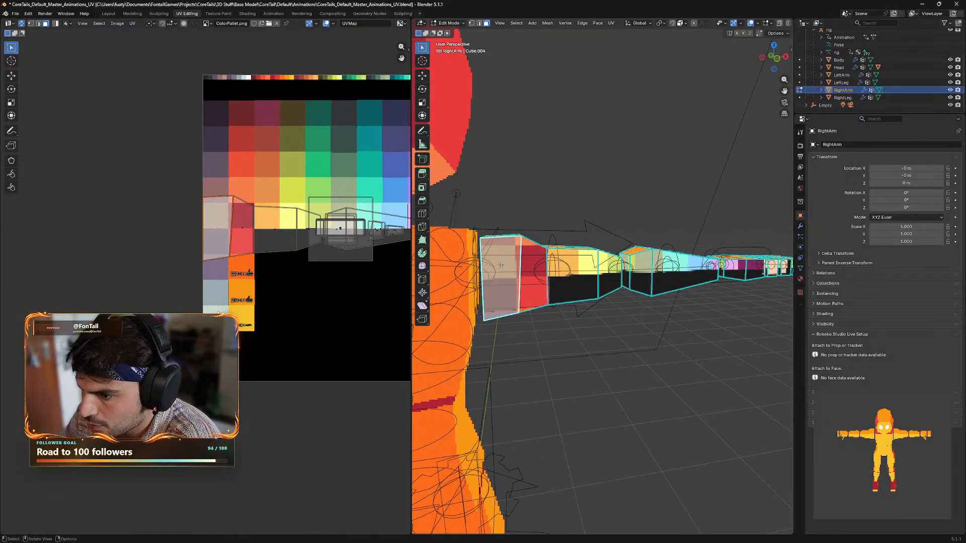
left_click(537, 273, "shift")
left_click(571, 274, "shift")
left_click(608, 275, "shift")
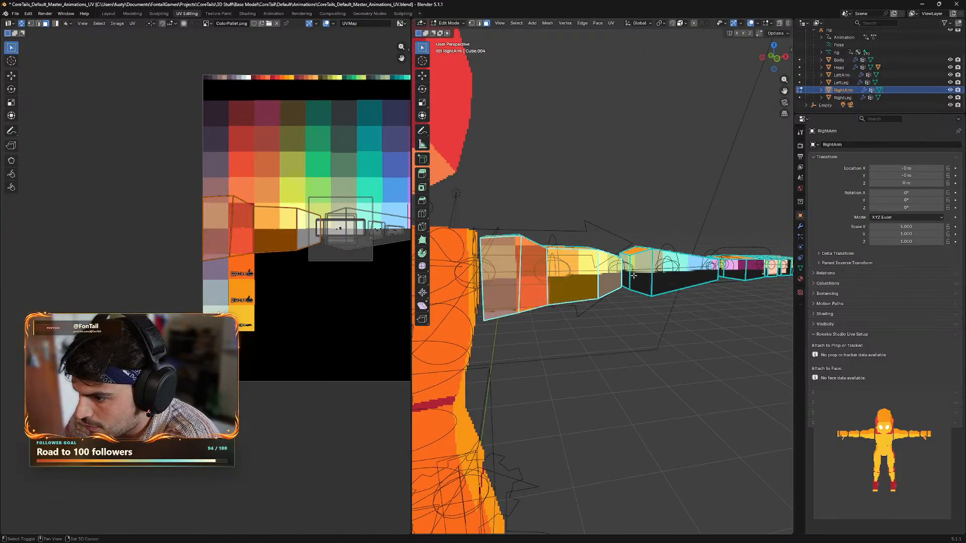
left_click(641, 274, "shift")
middle_click_drag(659, 273, 720, 297)
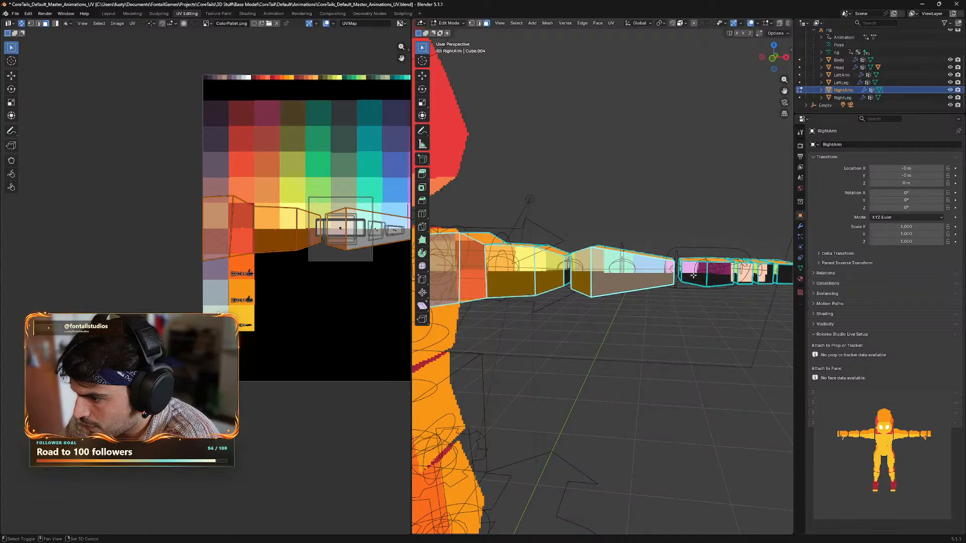
middle_click_drag(703, 340, 597, 305)
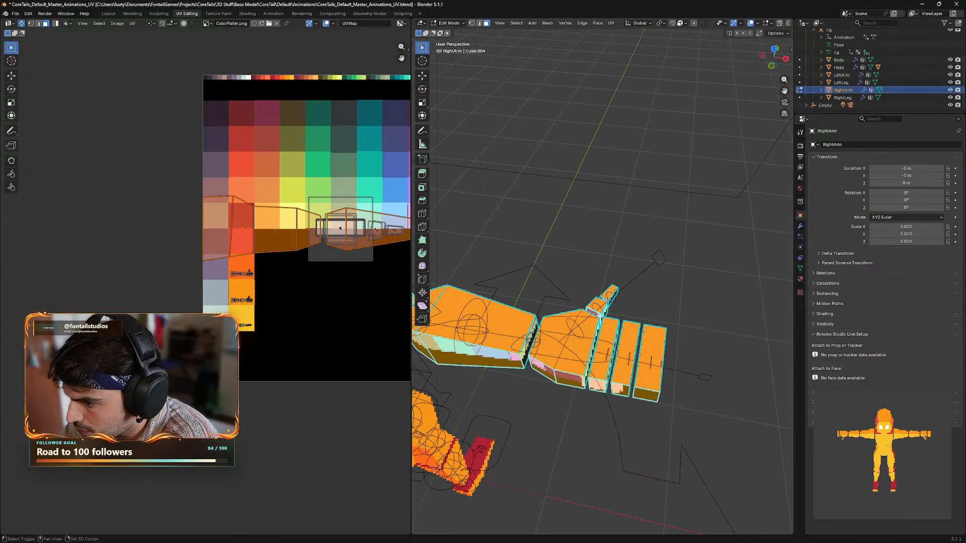
middle_click_drag(638, 319, 453, 292)
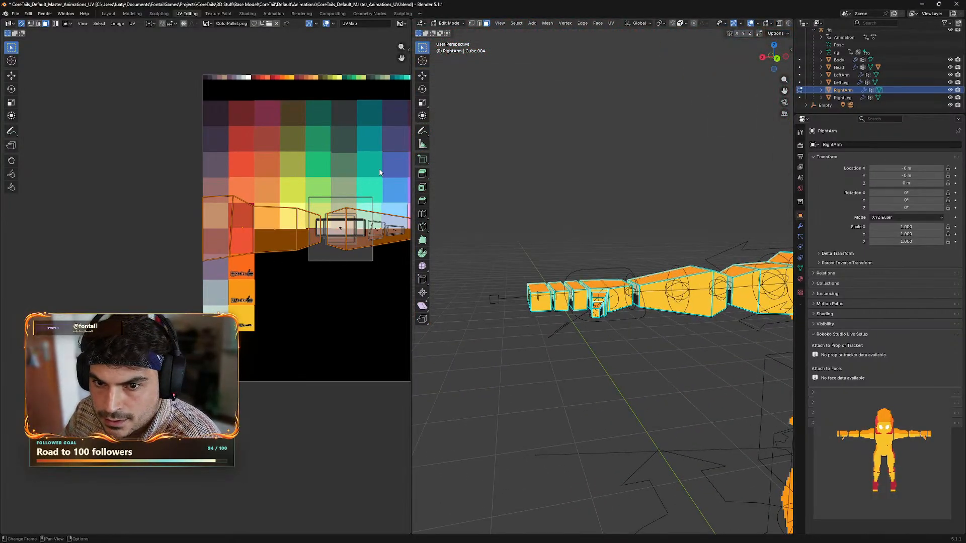
- Shrink the UVs of the selected back faces into a small cluster on the empty area beside the swatches
key("g")
left_click(289, 204)
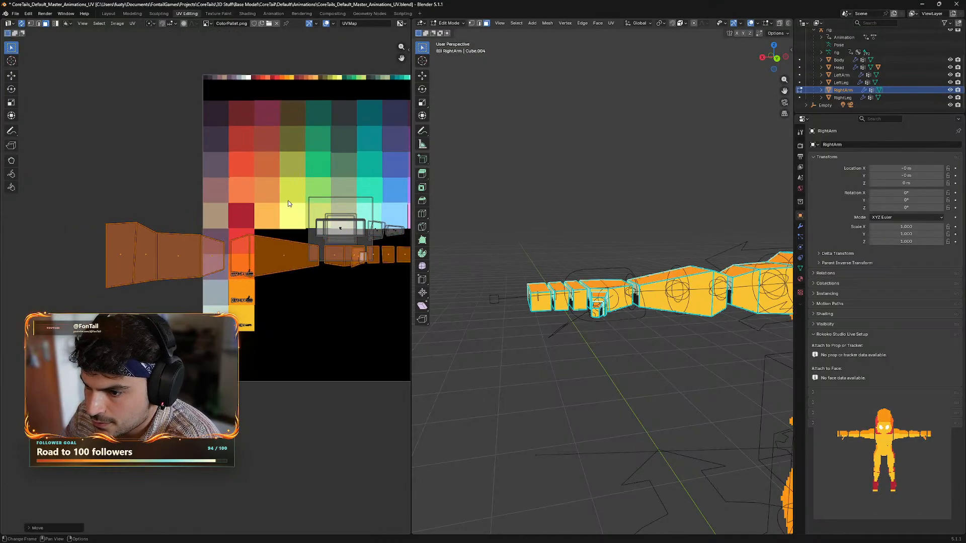
key("s")
left_click(316, 227)
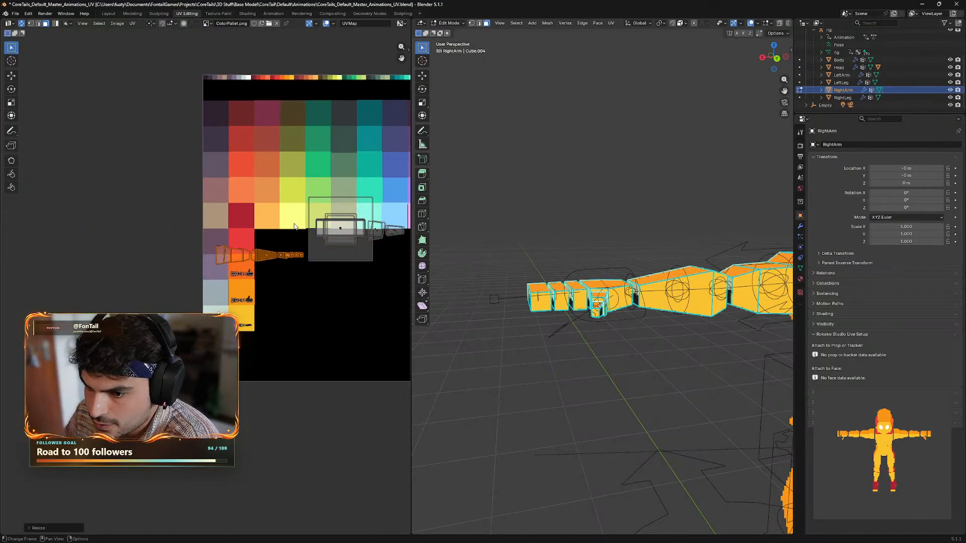
key("g")
left_click(342, 242)
key("s")
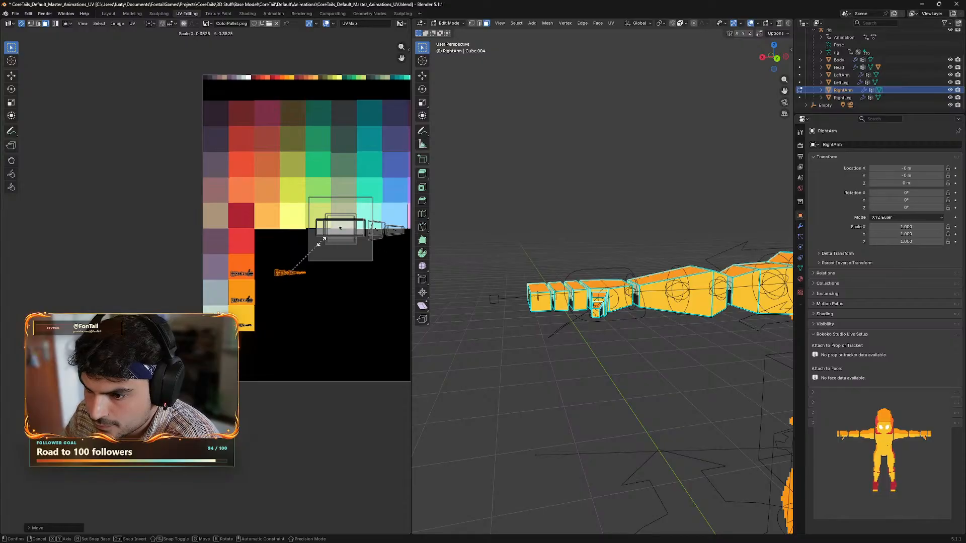
left_click(320, 246)
- Fit the shrunken back-face UVs inside the bright red swatch directly above the deep orange one
key("g")
left_click(266, 217)
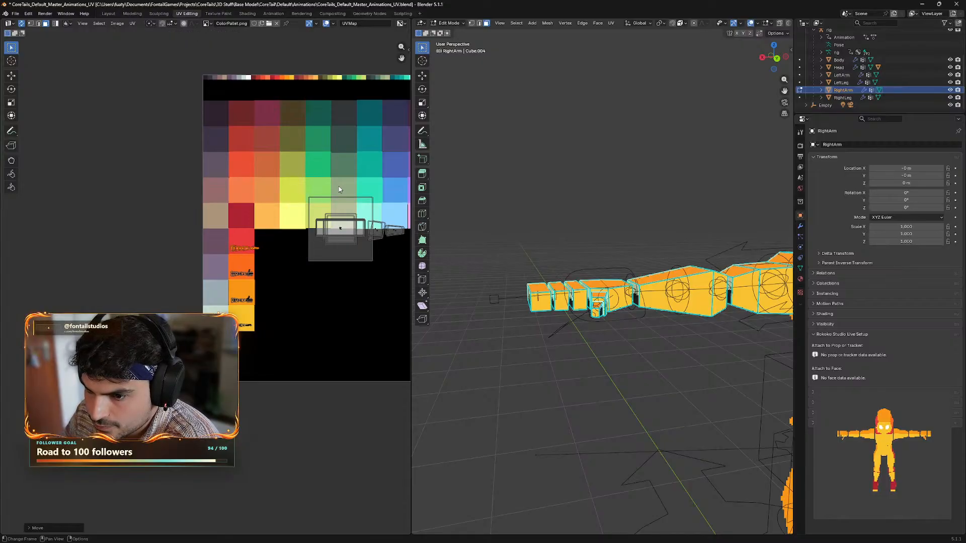
key("s")
left_click(297, 206)
key("g")
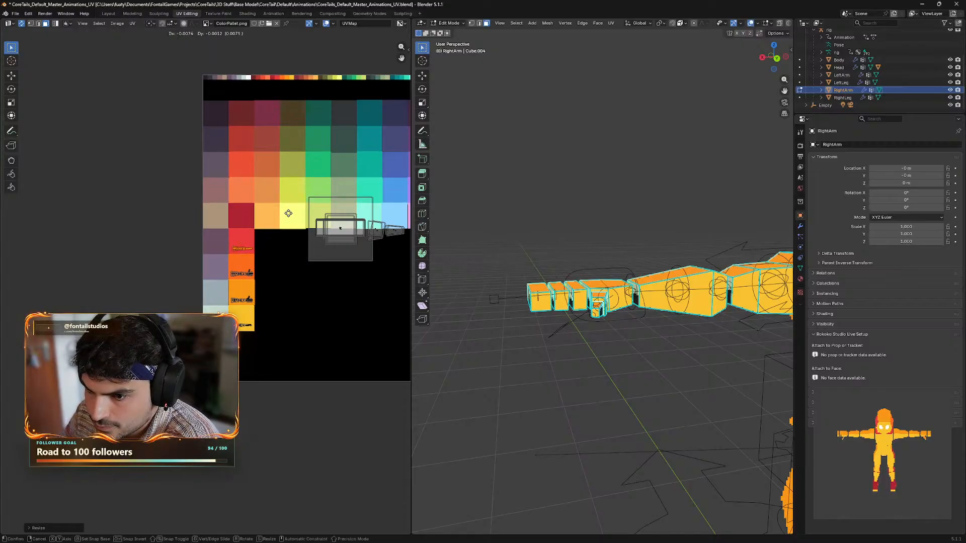
left_click(289, 214)
- Select the outward-facing end faces of the right hand's finger segments
middle_click_drag(635, 362, 655, 349)
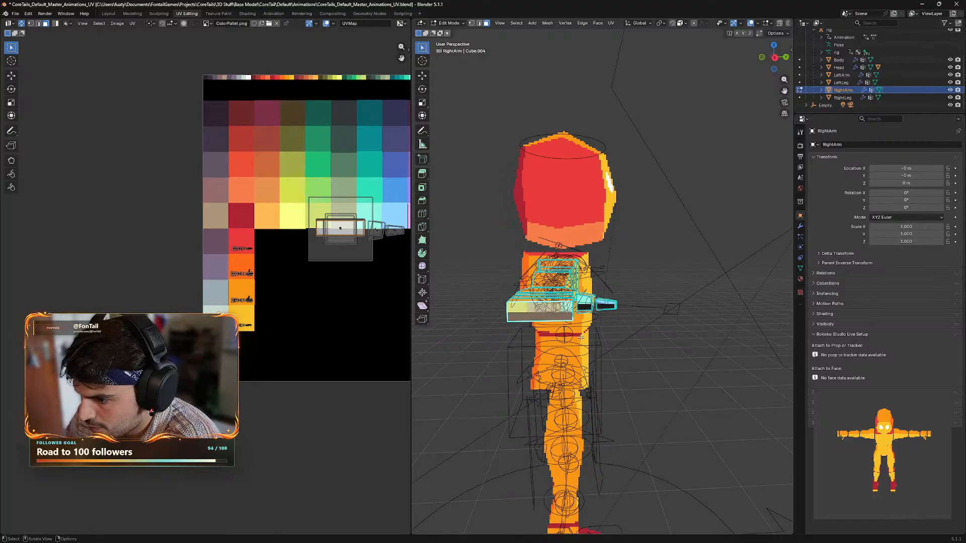
middle_click_drag(565, 320, 558, 328)
left_click(558, 313)
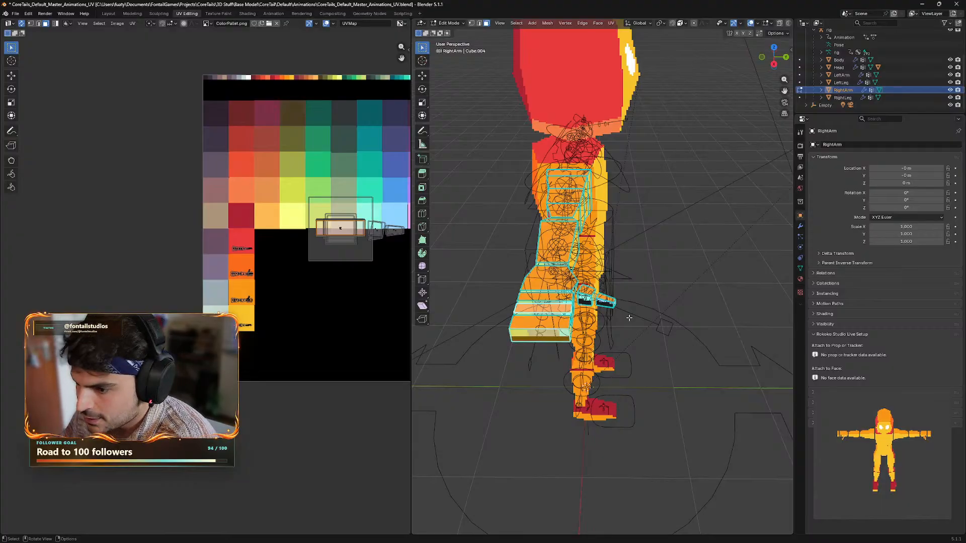
left_click(652, 347)
left_click(557, 338)
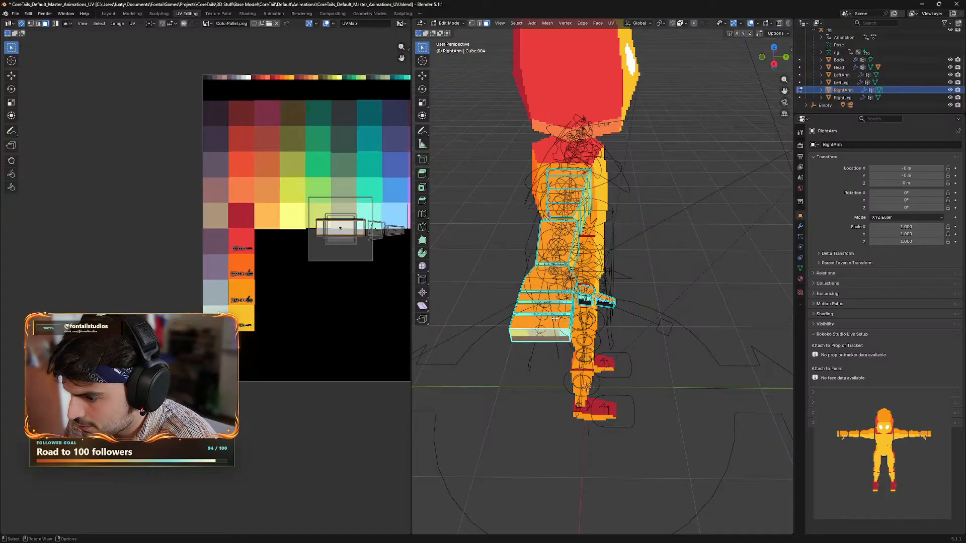
left_click(559, 314)
left_click(566, 336)
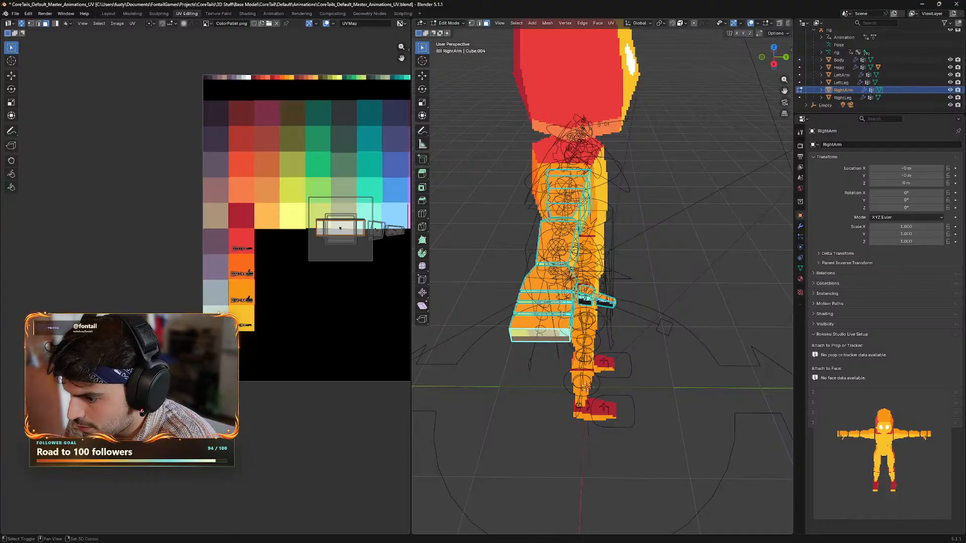
left_click(561, 314)
left_click(560, 301)
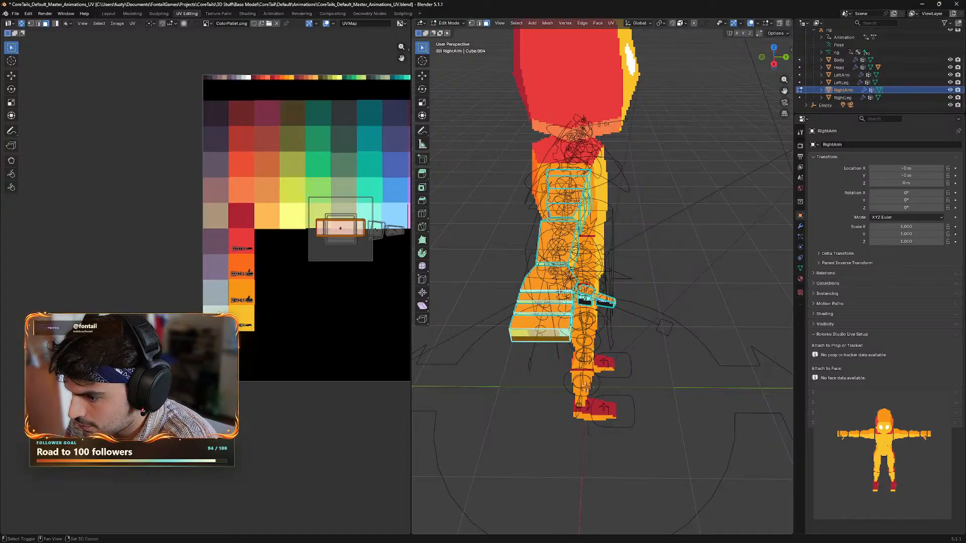
left_click(556, 264, "shift")
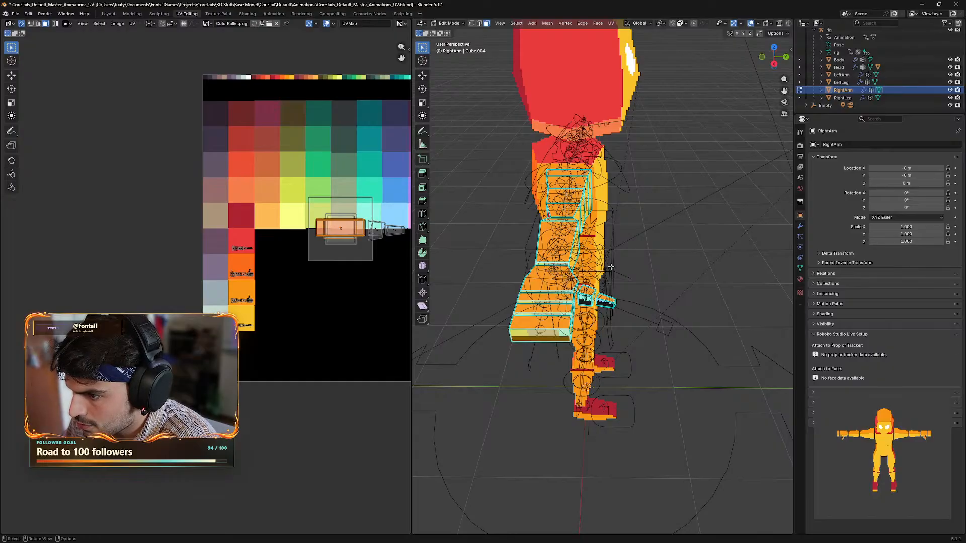
- Add the outward-facing faces of the thumb segments to the face selection
scroll(611, 267, "up", 2)
middle_click_drag(647, 250, 642, 282)
middle_click_drag(642, 282, 568, 194, "shift")
left_click(556, 176, "shift")
middle_click_drag(685, 196, 682, 168)
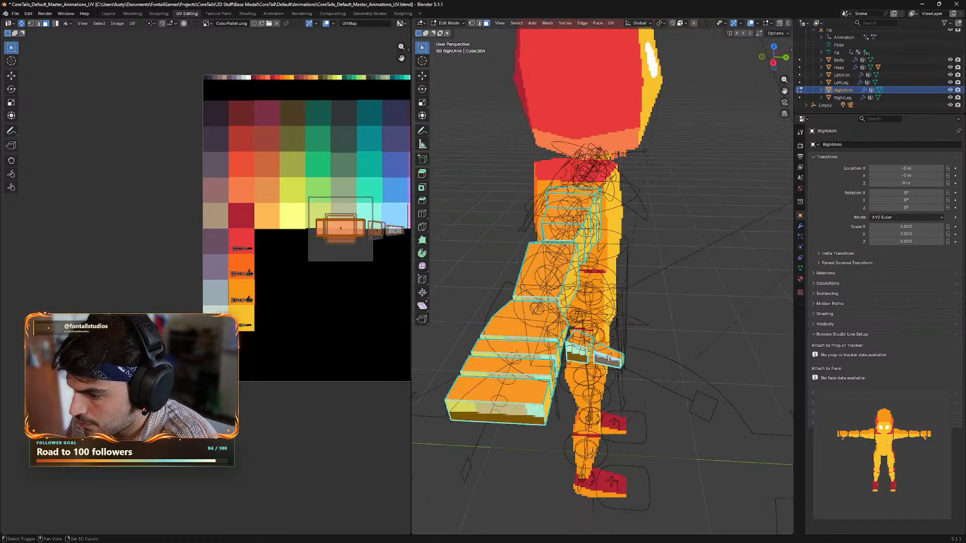
middle_click_drag(606, 359, 660, 380)
- Shrink the UVs of the selected finger and thumb end faces and fit them inside the dark red swatch
key("g")
left_click(350, 248)
key("s")
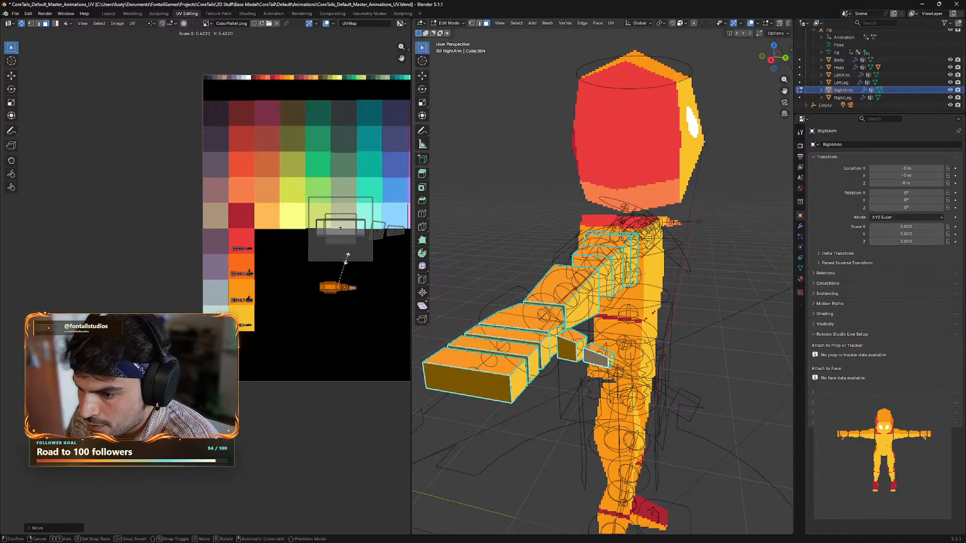
left_click(363, 270)
key("g")
left_click(271, 202)
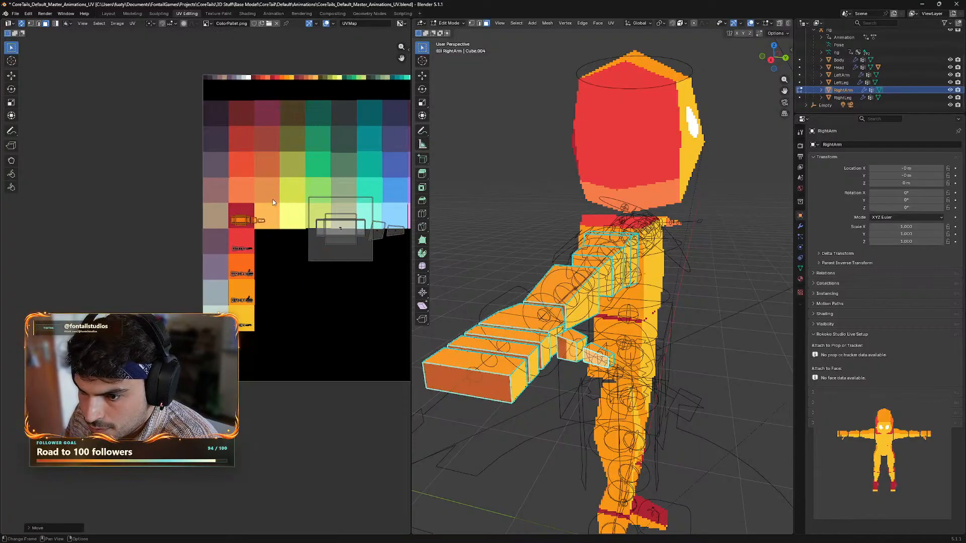
key("s")
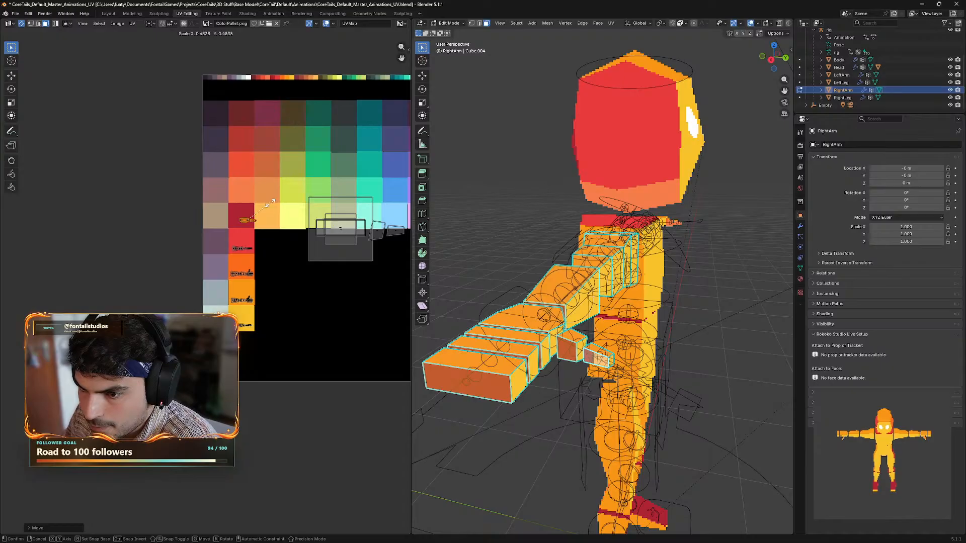
left_click(271, 203)
key("g")
left_click(265, 206)
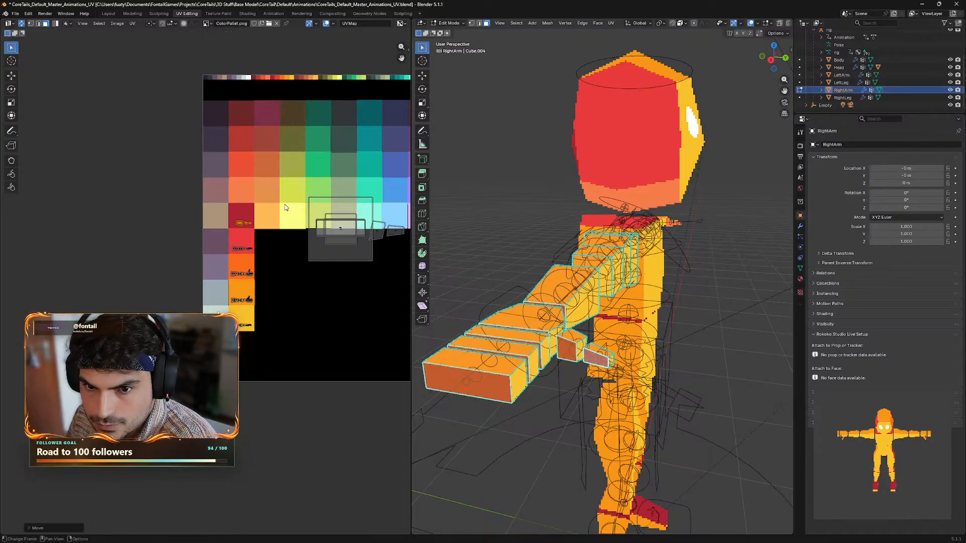
- Select all the remaining full-size UV faces that still lie across several swatches
middle_click_drag(552, 412, 809, 406)
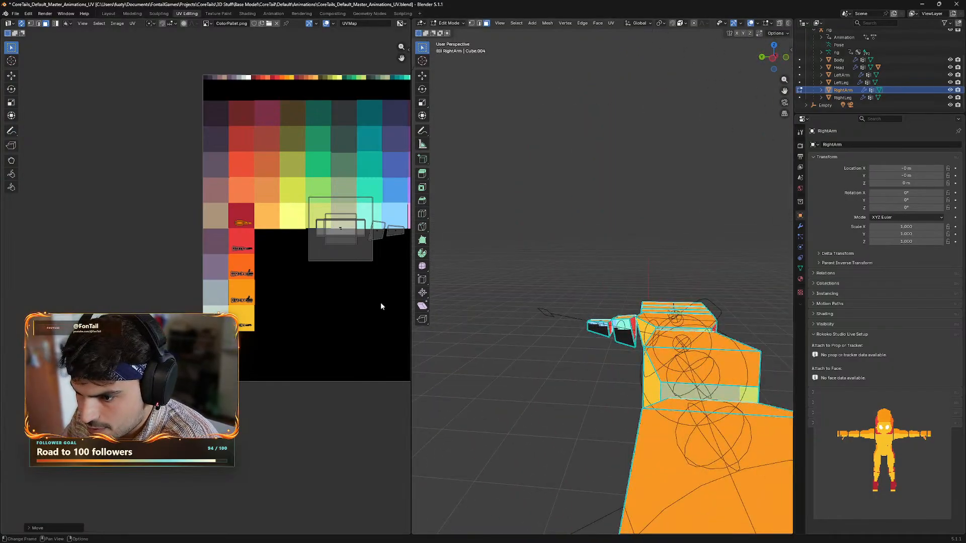
left_click_drag(264, 140, 358, 242)
left_click_drag(404, 276, 403, 276)
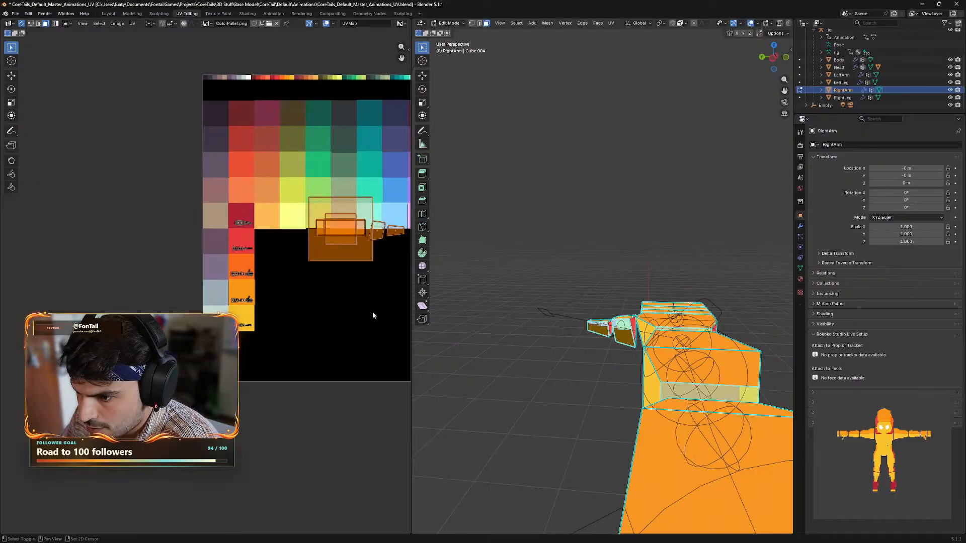
middle_click_drag(372, 312, 345, 297)
- Shrink the selected remaining UVs and fit them inside the coral-orange swatch above the dark red one
key("g")
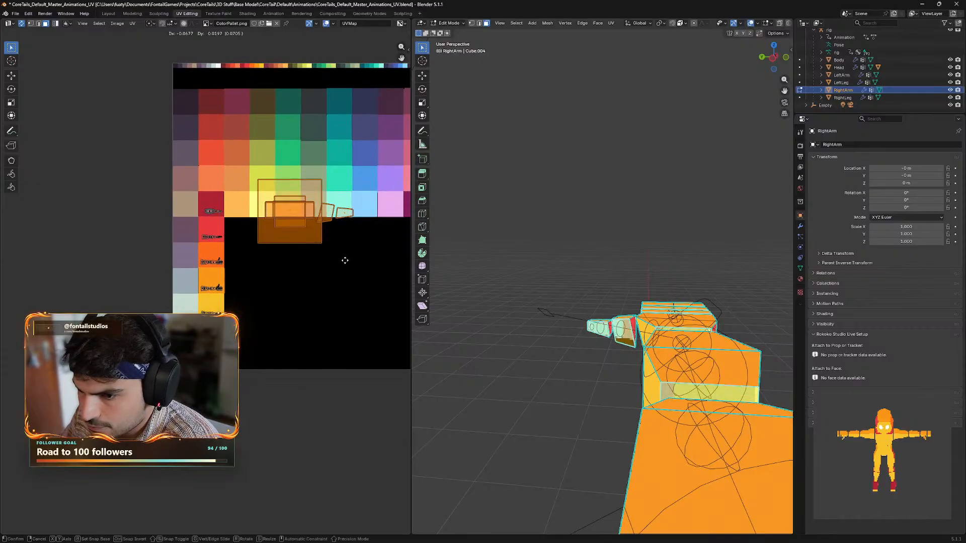
left_click(342, 259)
key("s")
left_click(326, 201)
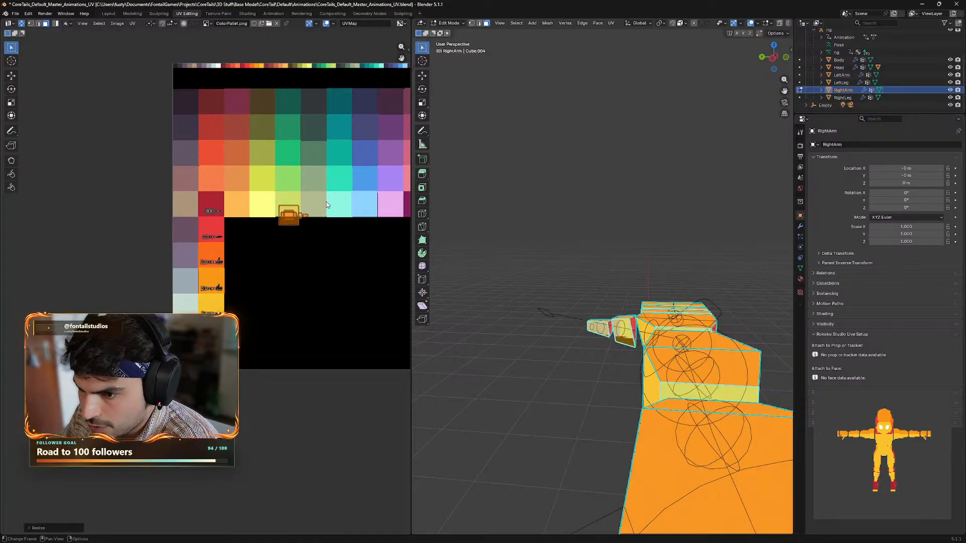
key("g")
left_click(247, 173)
key("s")
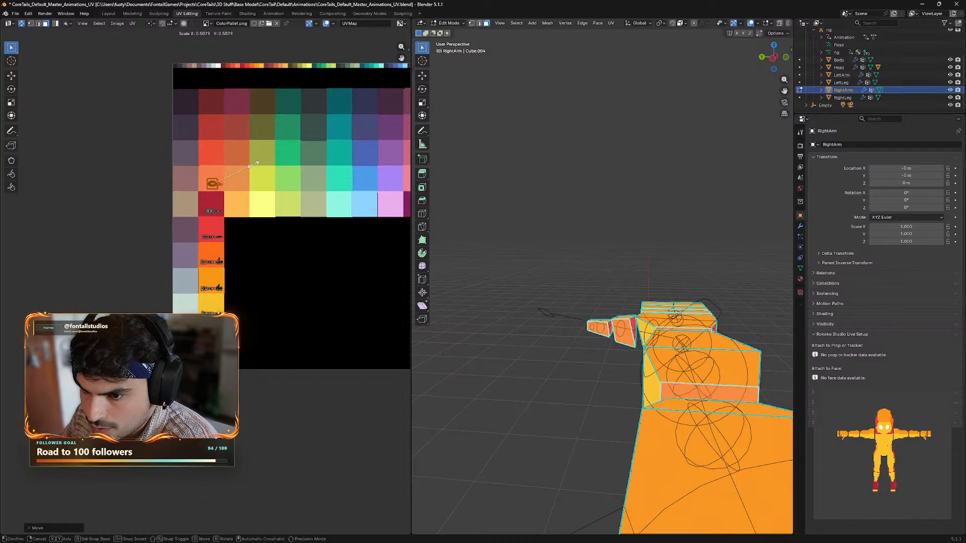
left_click(257, 163)
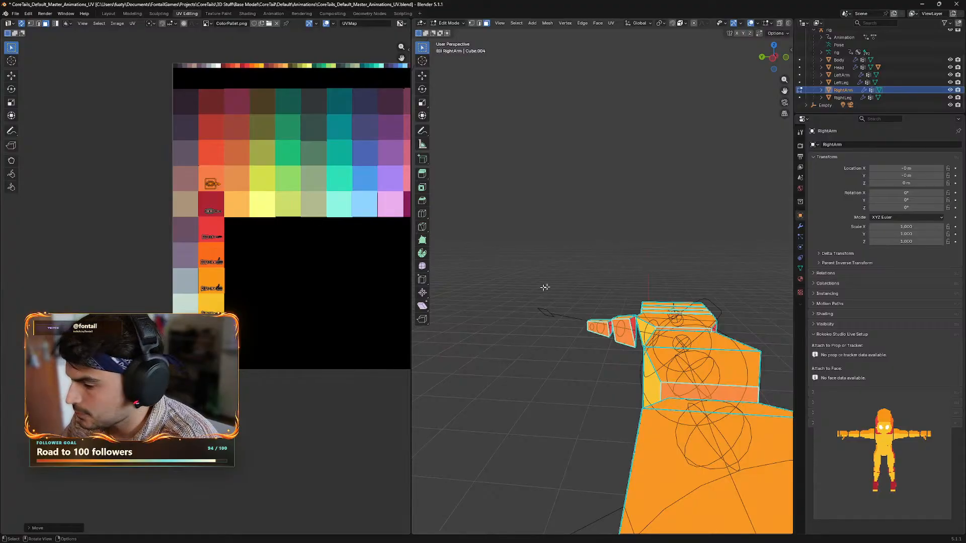
- Check the whole character from the front and save the file with the recoloured right arm
middle_click_drag(545, 288, 693, 341)
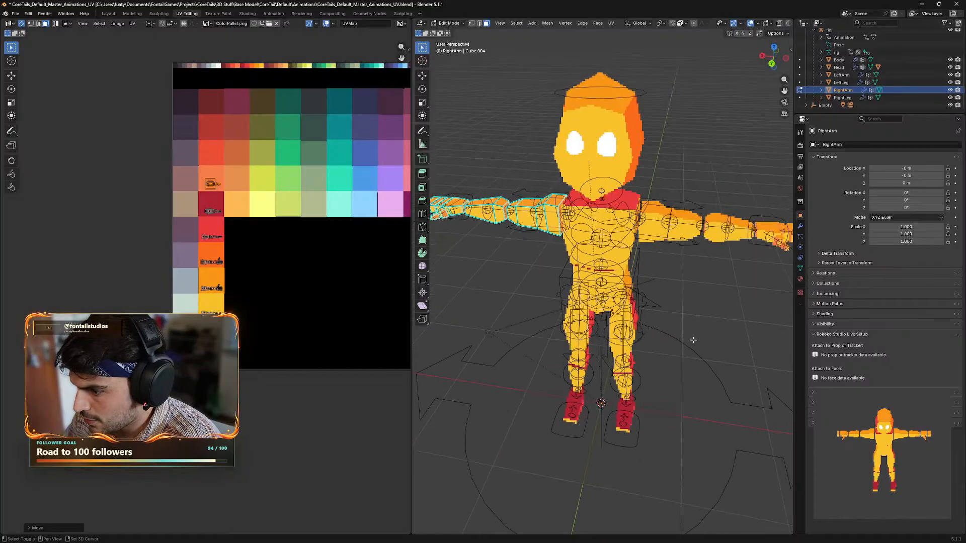
key("ctrl+s")
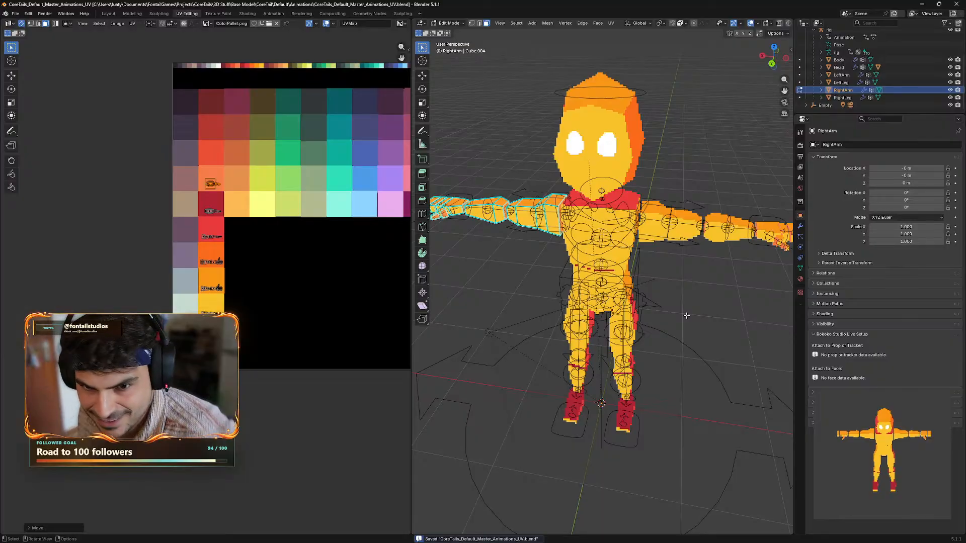
- Widen the 3D viewport beside the UV editor and switch to the Layout workspace
mouse_move(698, 310)
middle_mouse_down()
mouse_move(690, 300)
mouse_move(652, 301)
mouse_move(683, 305)
middle_mouse_up()
scroll(692, 305, "down", 4)
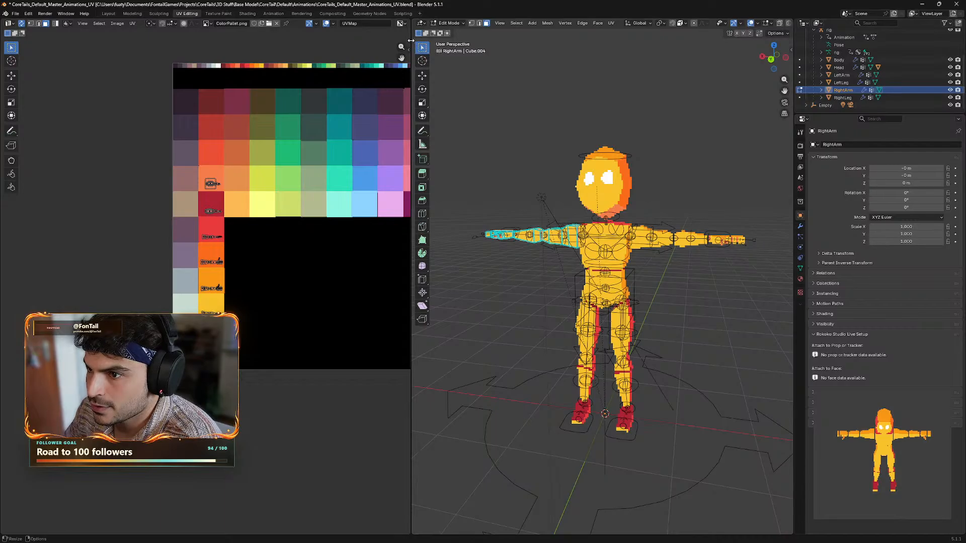
left_click_drag(411, 167, 212, 67)
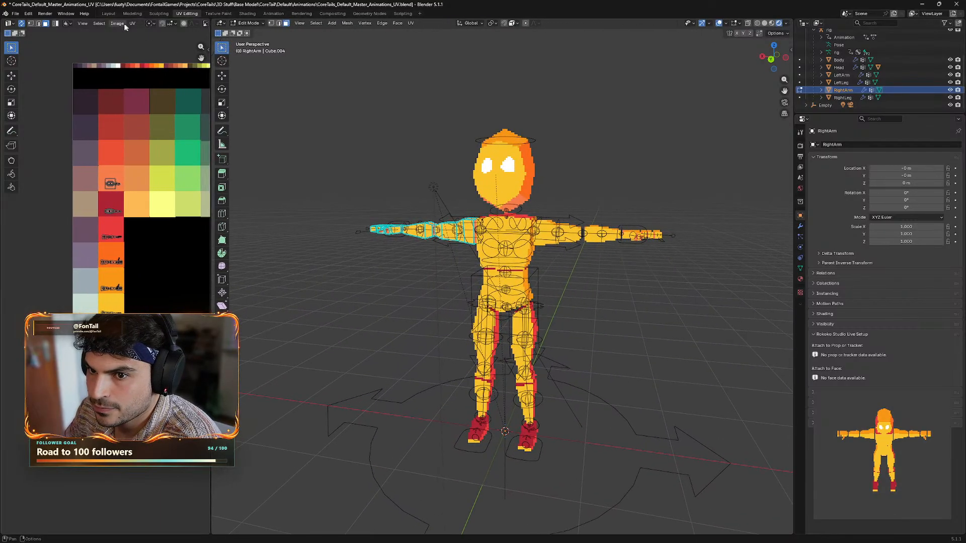
left_click(108, 14)
scroll(489, 213, "down", 2)
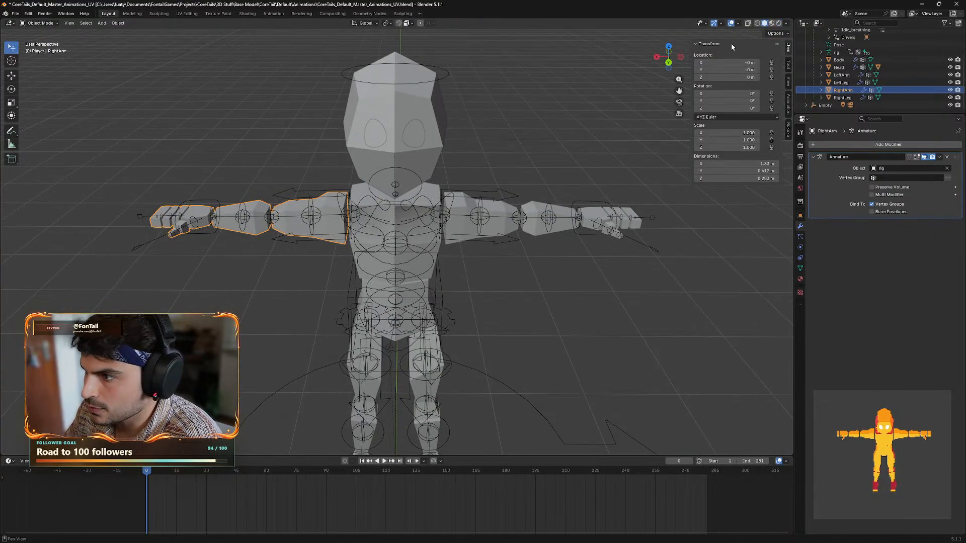
- Set the viewport shading to Material Preview, view the character from the front, and save the file
left_click(779, 23)
left_click(787, 24)
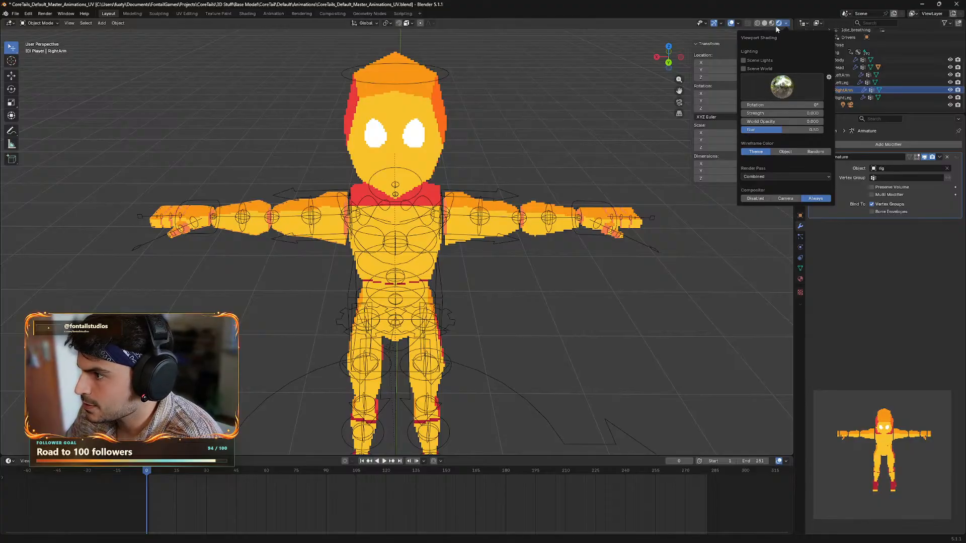
left_click(766, 25)
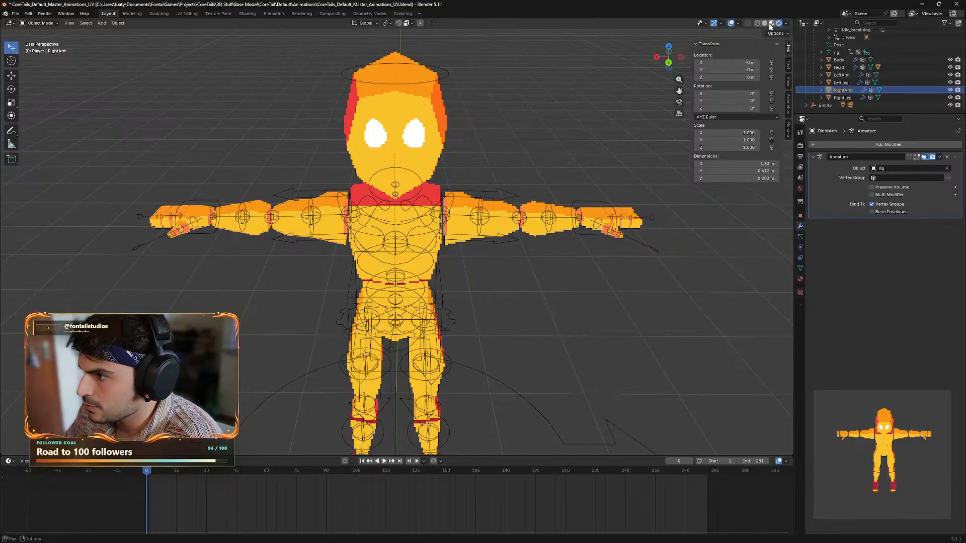
left_click(766, 24)
left_click(772, 24)
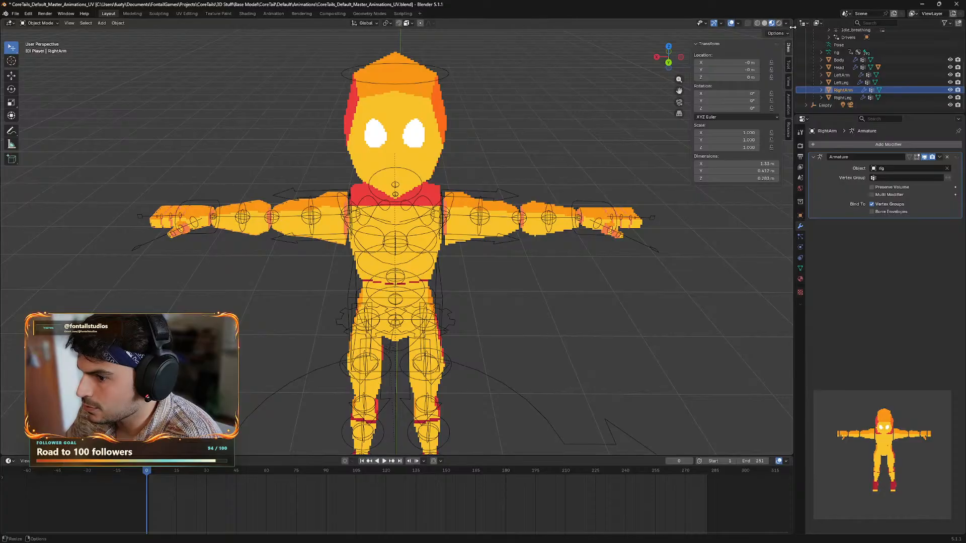
left_click(787, 24)
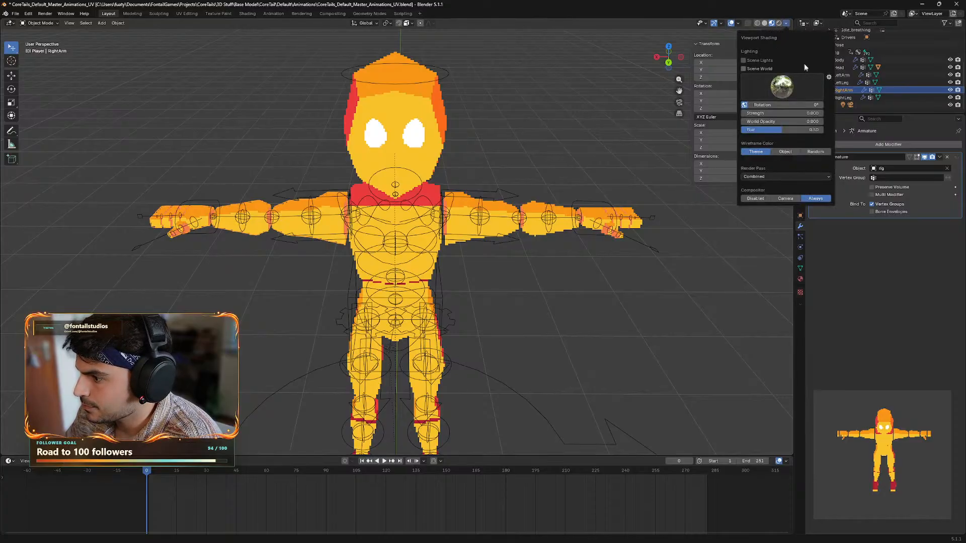
mouse_move(686, 162)
middle_mouse_down()
mouse_move(604, 274)
mouse_move(432, 270)
mouse_move(492, 274)
mouse_move(557, 258)
middle_mouse_up()
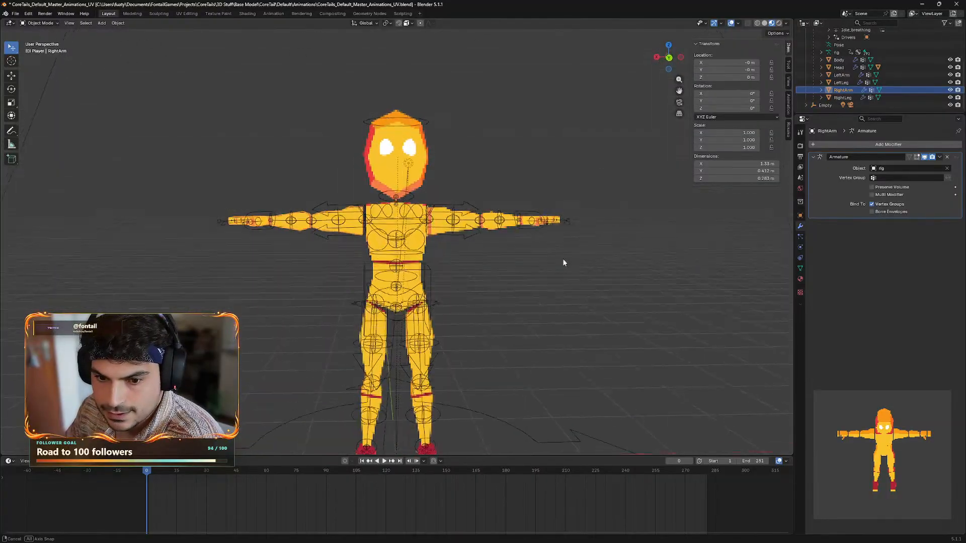
middle_click_drag(506, 284, 610, 280)
key("ctrl+s")
- Select the Empty and try rotating it about the global Z axis to preview the character from other angles
left_click(829, 105)
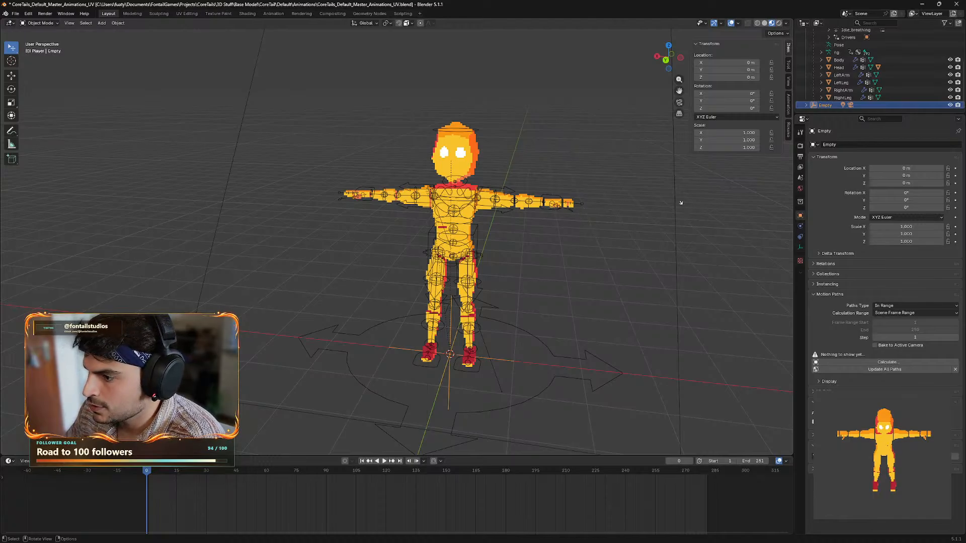
key("r")
key("z")
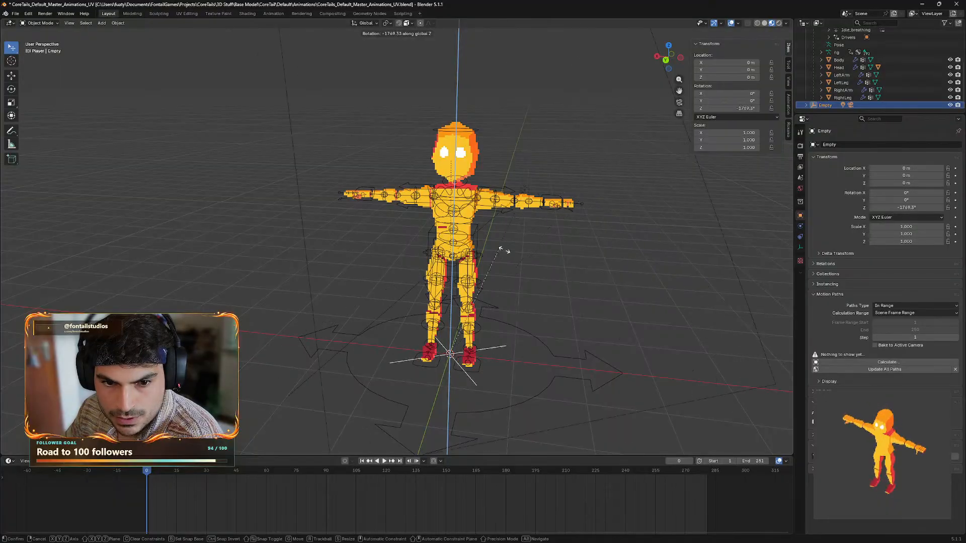
key("Escape")
- Render the front view as an image, enlarge the result, and examine the character's pixel-art colours up close
left_click(44, 14)
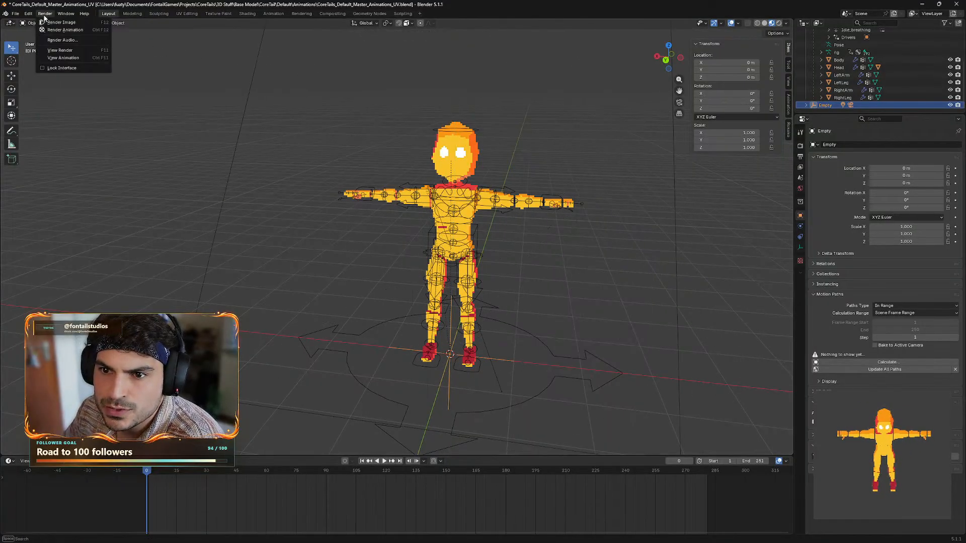
left_click(64, 22)
left_click_drag(289, 315, 349, 84)
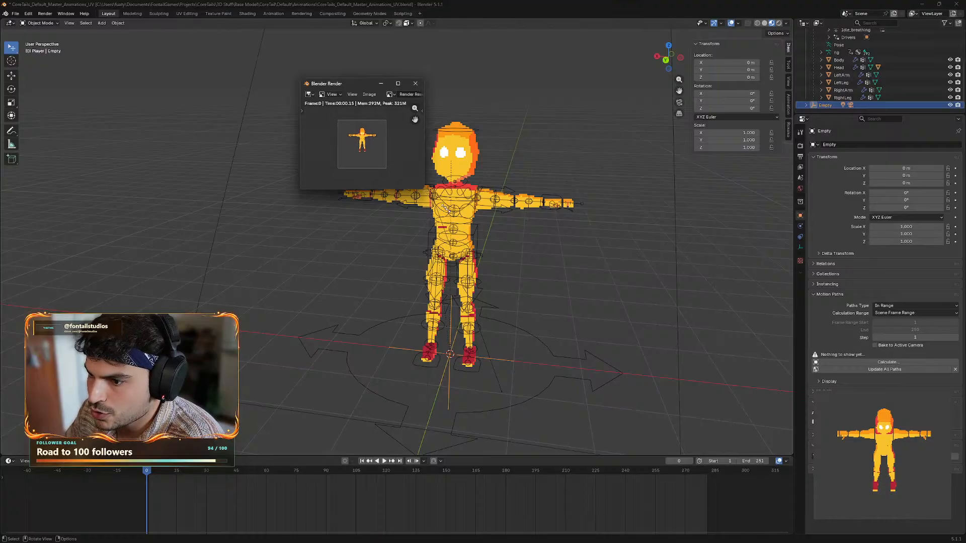
left_click_drag(420, 186, 713, 419)
scroll(553, 277, "up", 10)
scroll(571, 271, "down", 1)
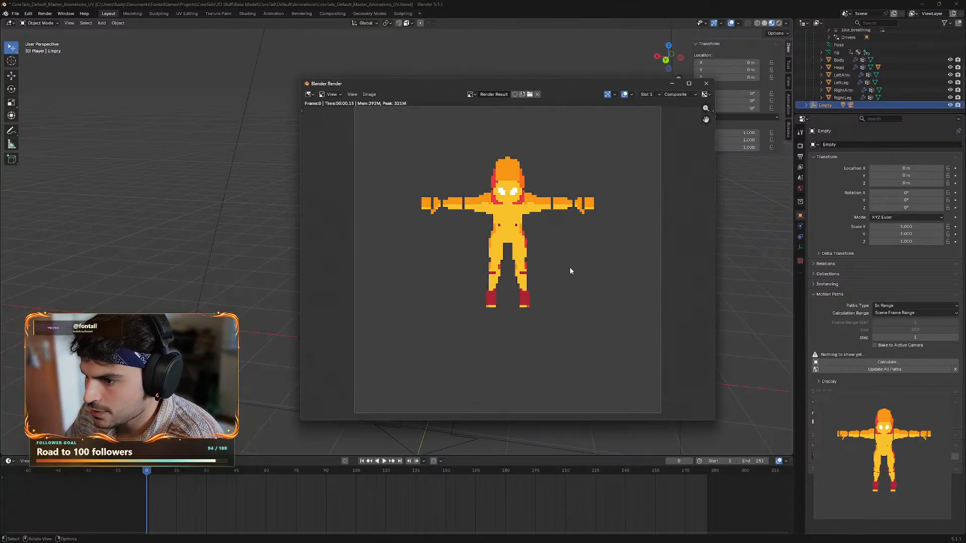
scroll(555, 255, "up", 1)
mouse_move(583, 261)
middle_mouse_down()
mouse_move(563, 242)
mouse_move(566, 256)
middle_mouse_up()
scroll(574, 258, "down", 1)
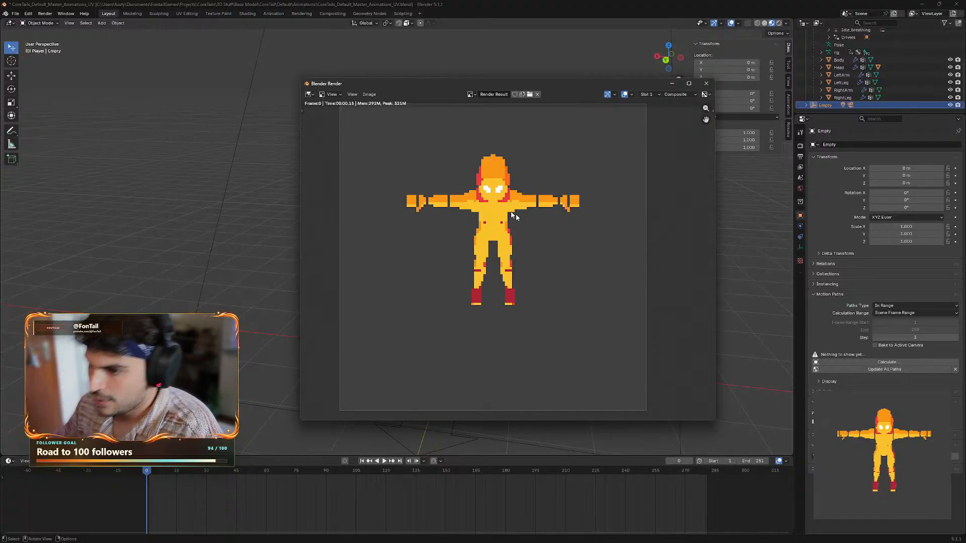
scroll(517, 220, "down", 1)
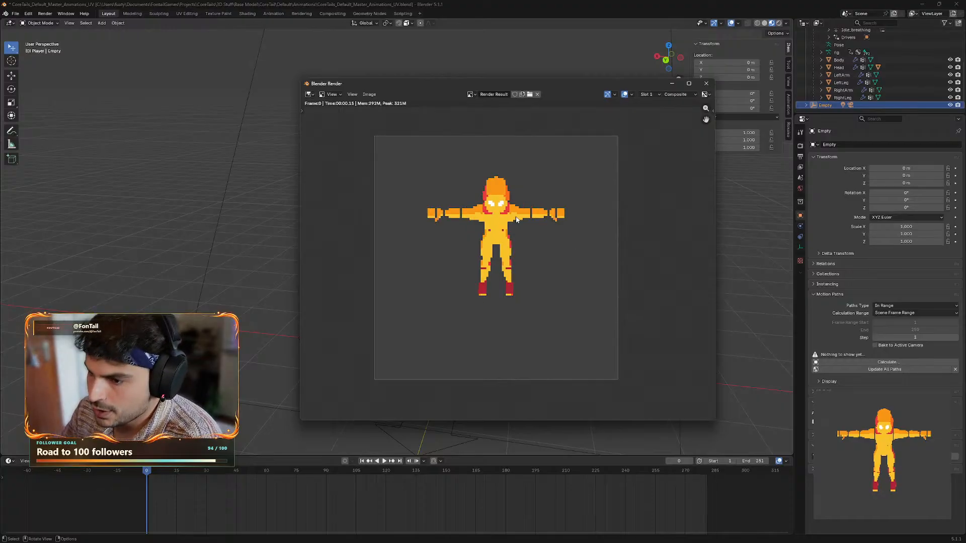
left_click(706, 84)
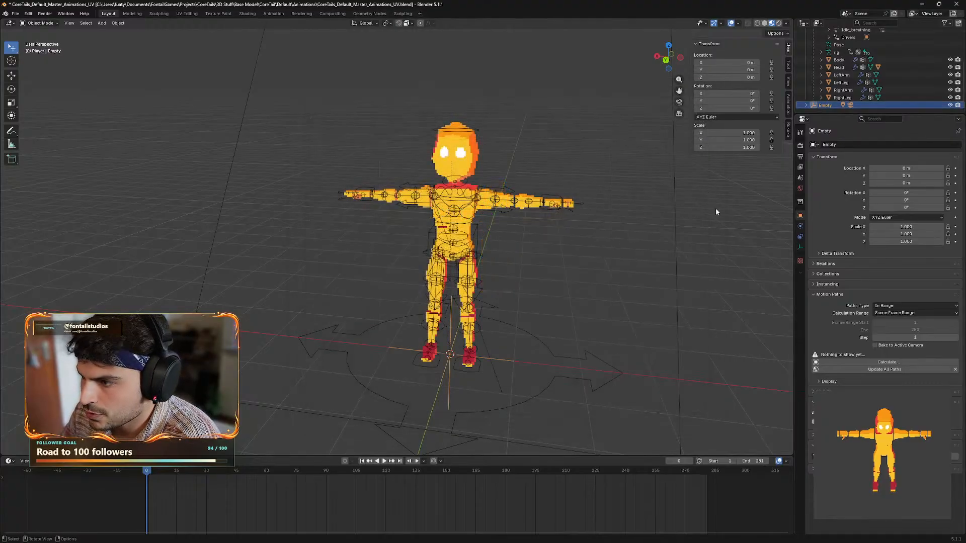
key("r")
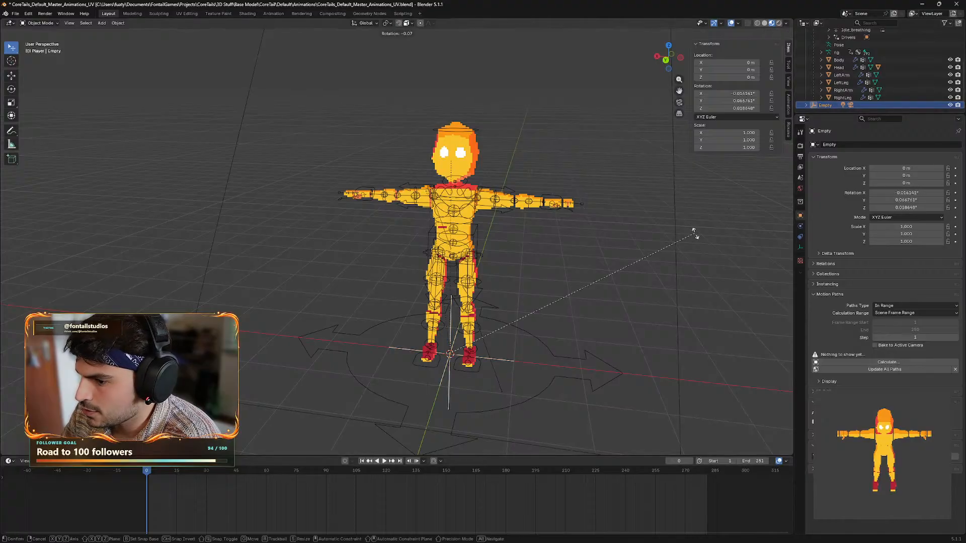
right_click(688, 256)
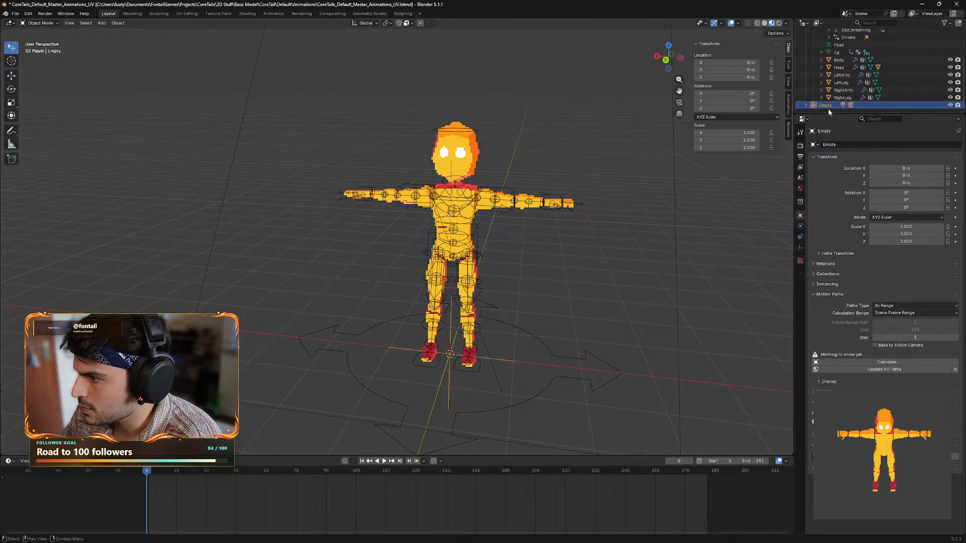
key("r")
key("z")
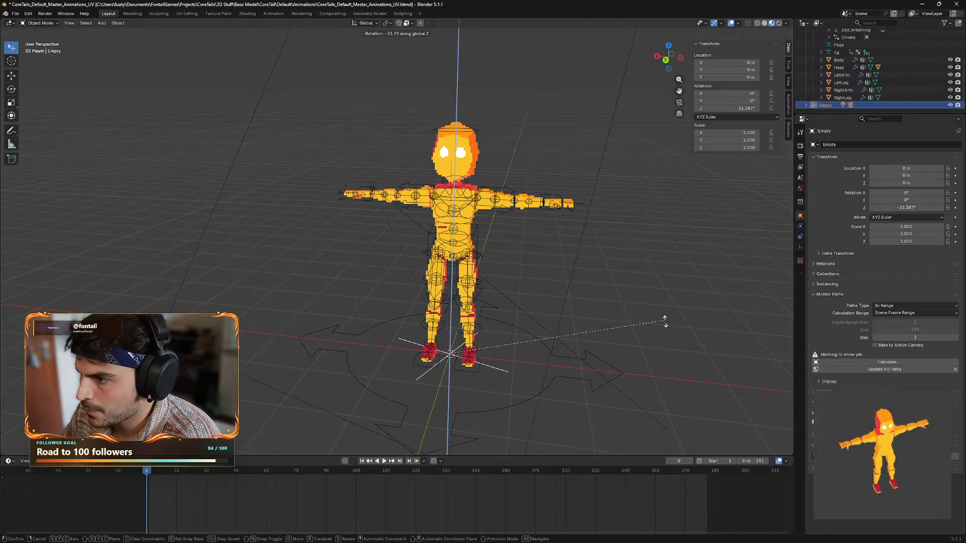
right_click(638, 351)
- Set the Empty's Z rotation to 45°
left_click(751, 108)
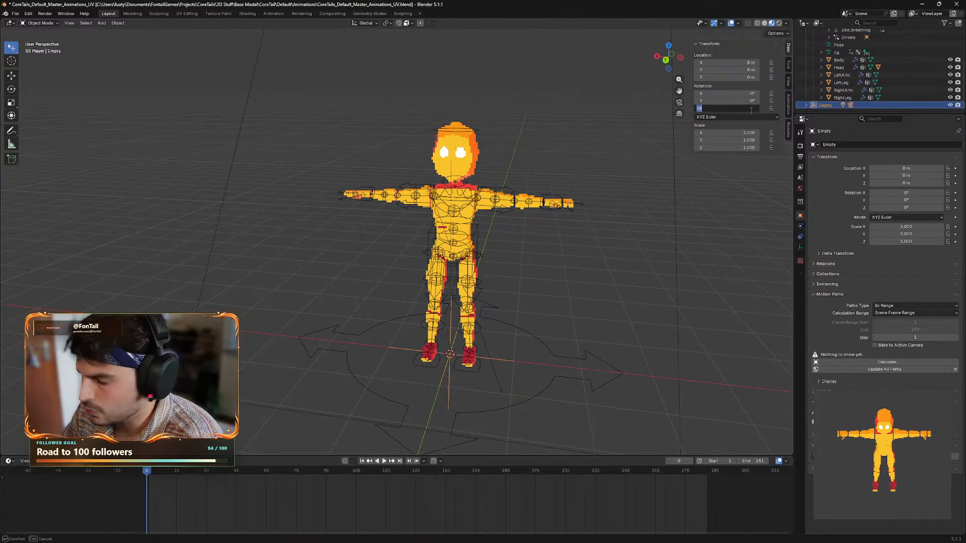
type("45")
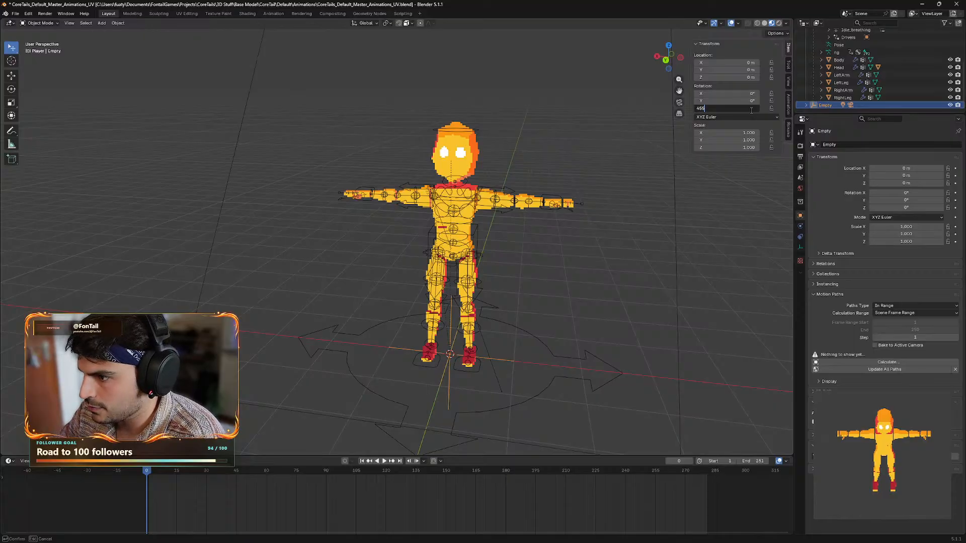
key("Return")
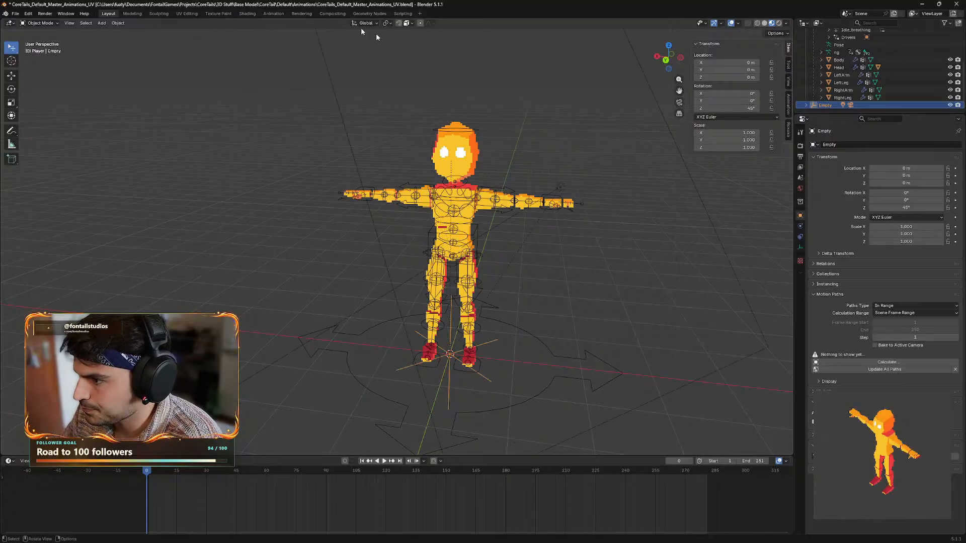
- Render the angled view as an image, enlarge the result, and examine how the colours read on the character
left_click(45, 13)
left_click(59, 26)
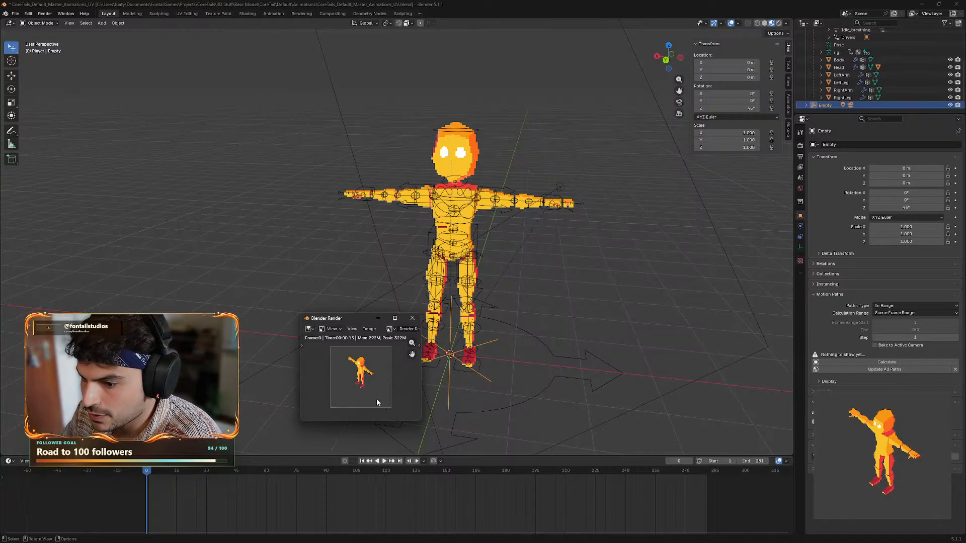
left_click_drag(366, 319, 345, 104)
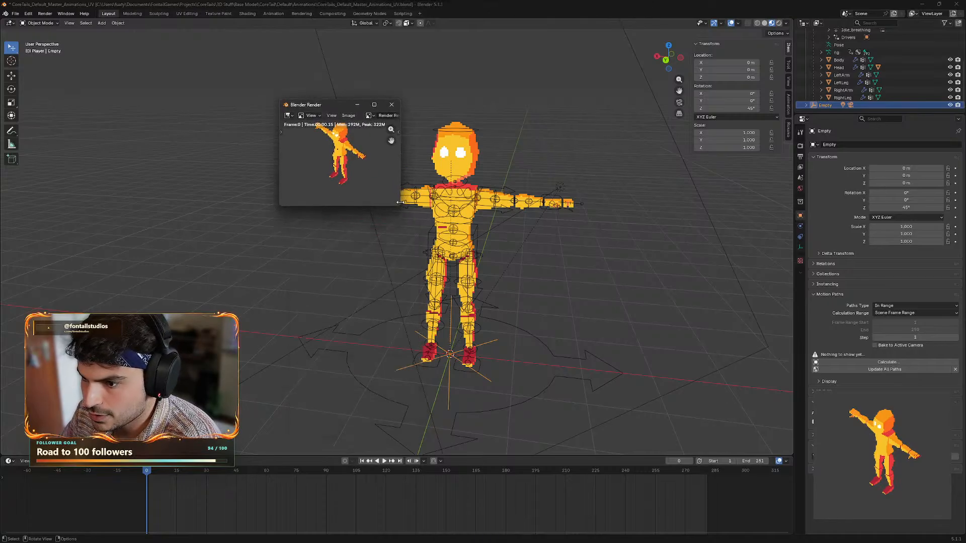
left_click_drag(399, 206, 701, 401)
left_click_drag(502, 107, 442, 43)
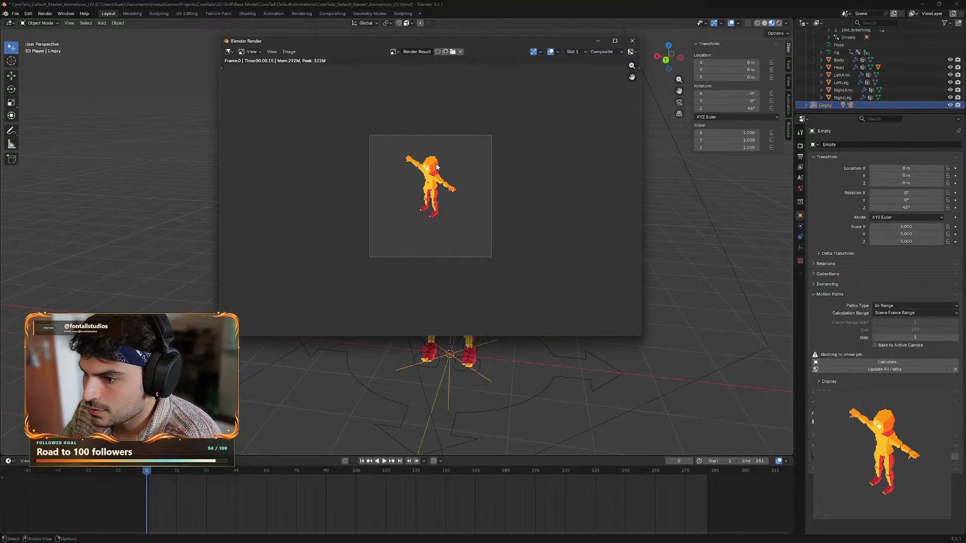
scroll(463, 196, "up", 4)
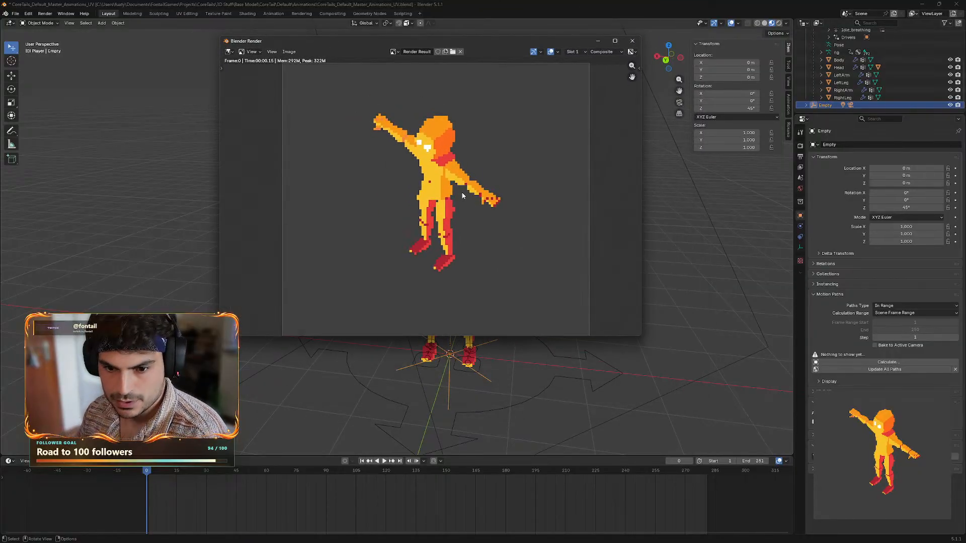
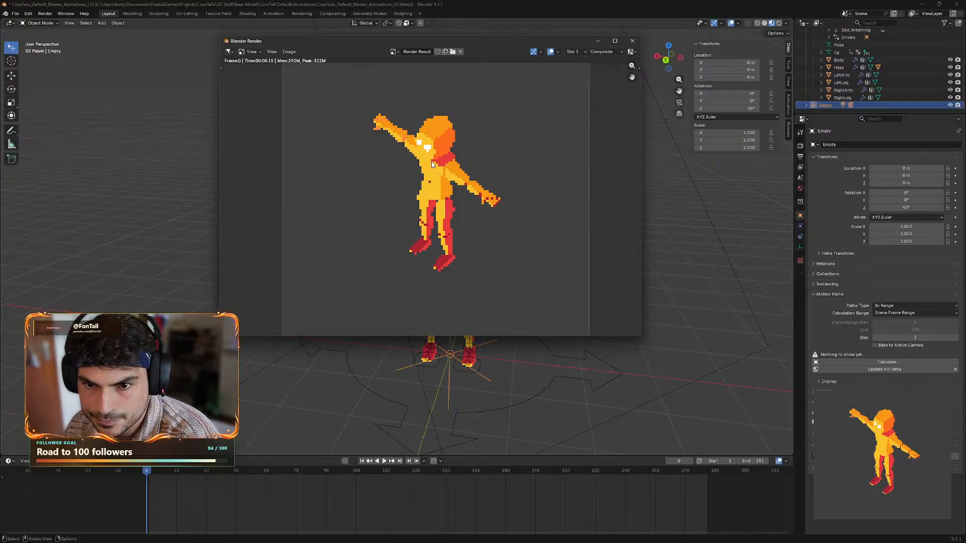
left_click(633, 41)
- Switch to Godot and run the CoreTails game project
middle_click_drag(556, 234, 597, 274)
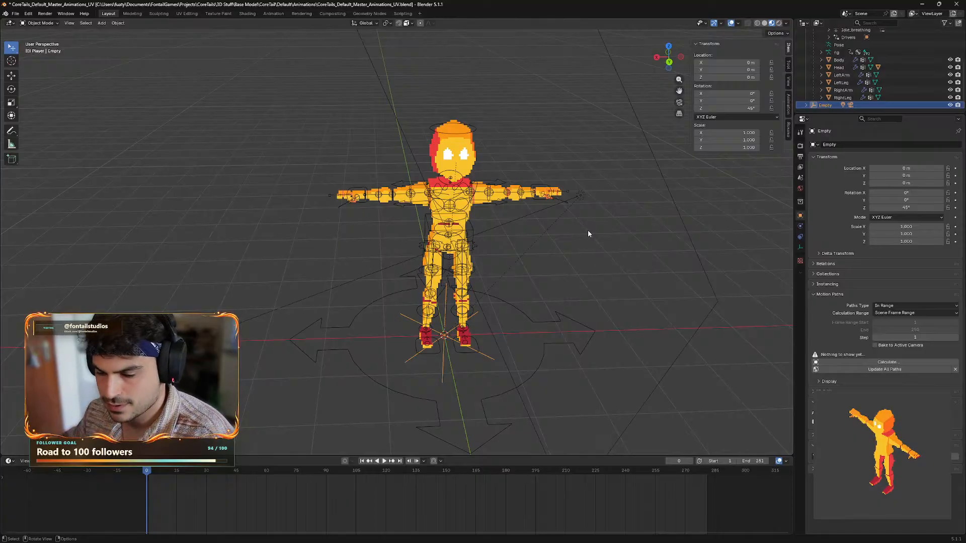
left_click(582, 534)
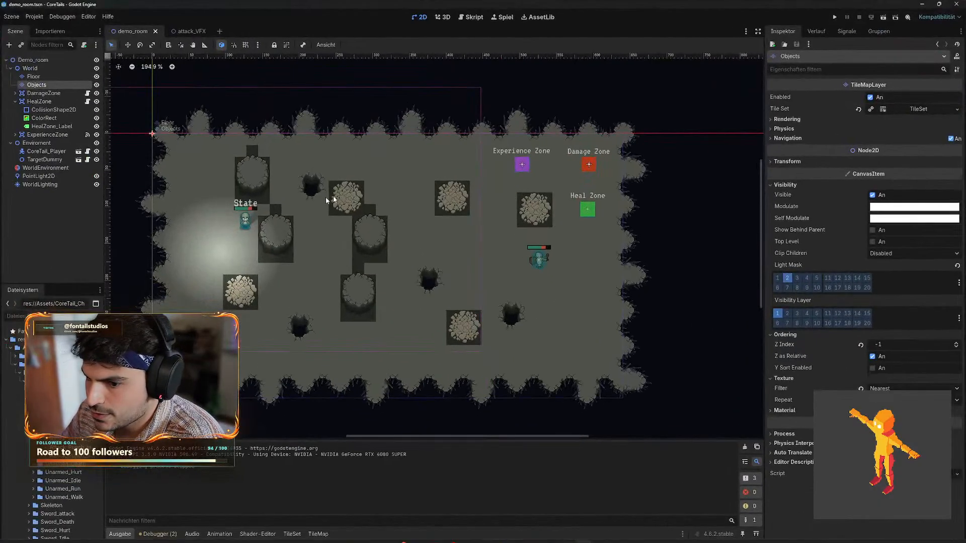
key("F5")
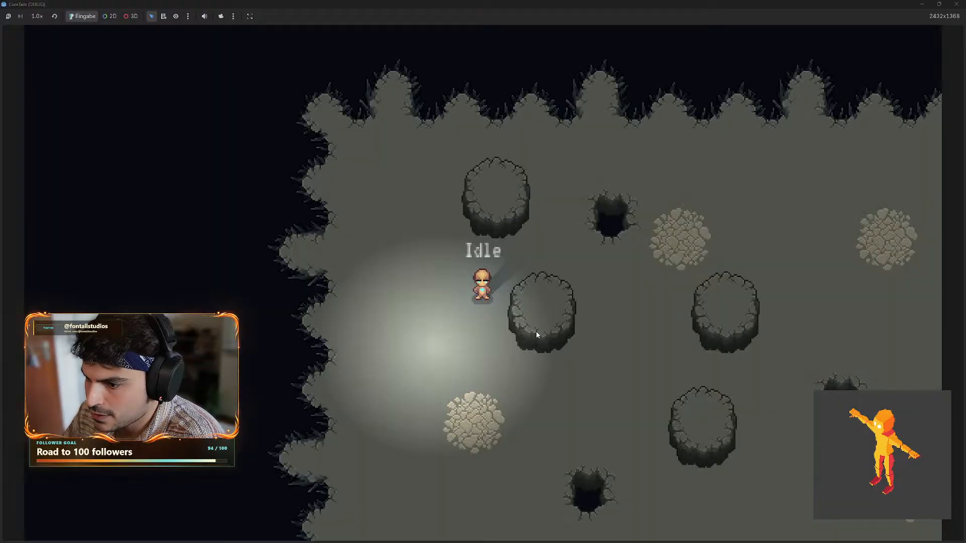
- Walk the player character around the cave room and open its Character screen with stats and body parts
left_click(648, 312)
key("s")
key("d")
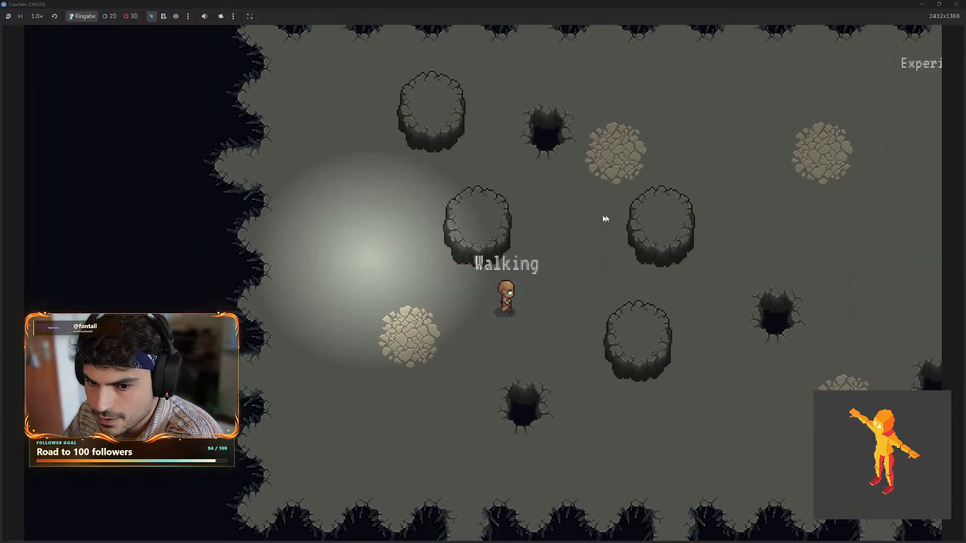
key("w")
left_click(589, 313)
key("s")
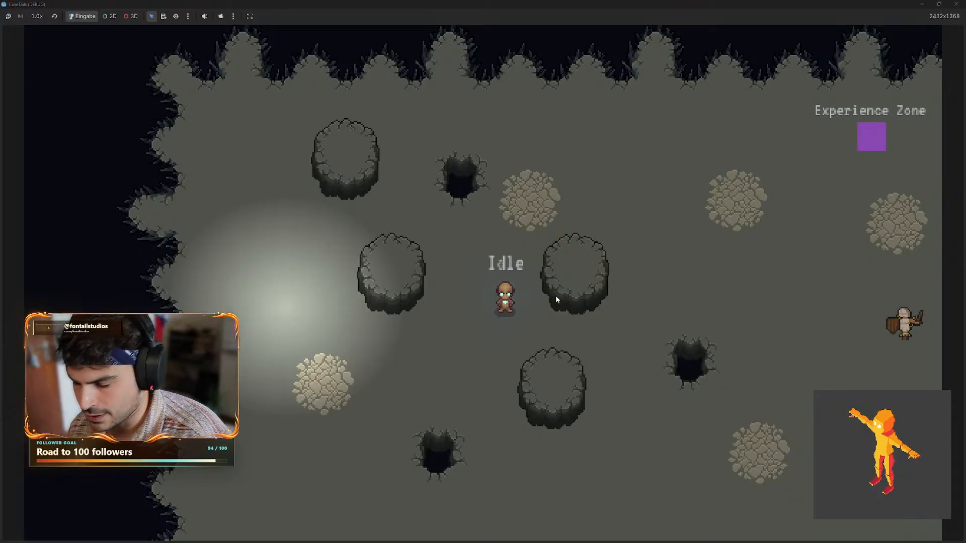
key("c")
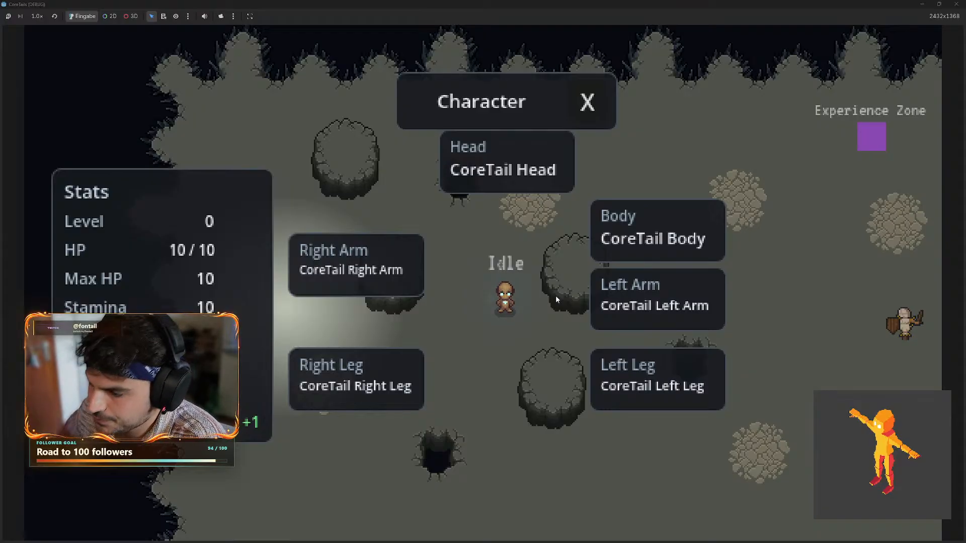
- Walk the character down and across the cave with its Character screen open, and close that screen
left_click(496, 355)
key("s")
key("d")
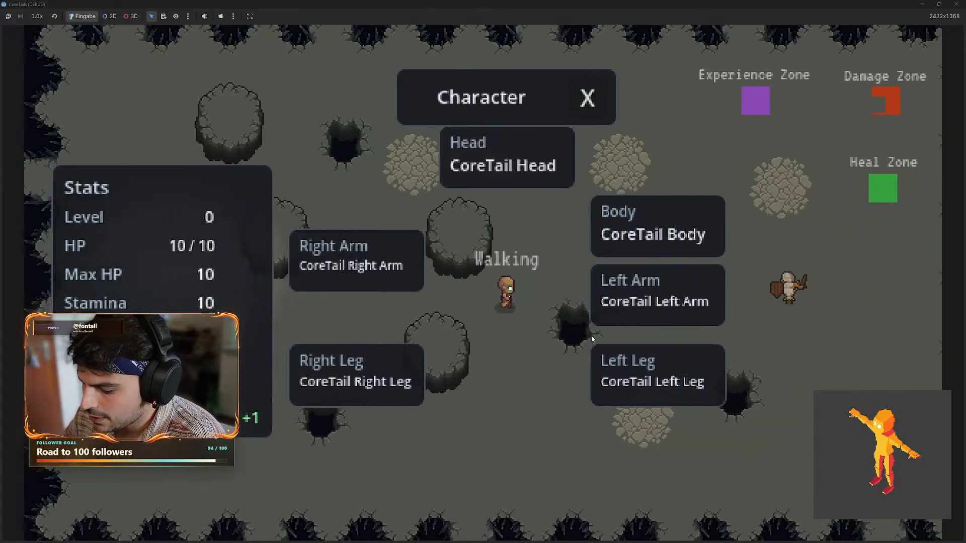
key("c")
key("c")
key("c")
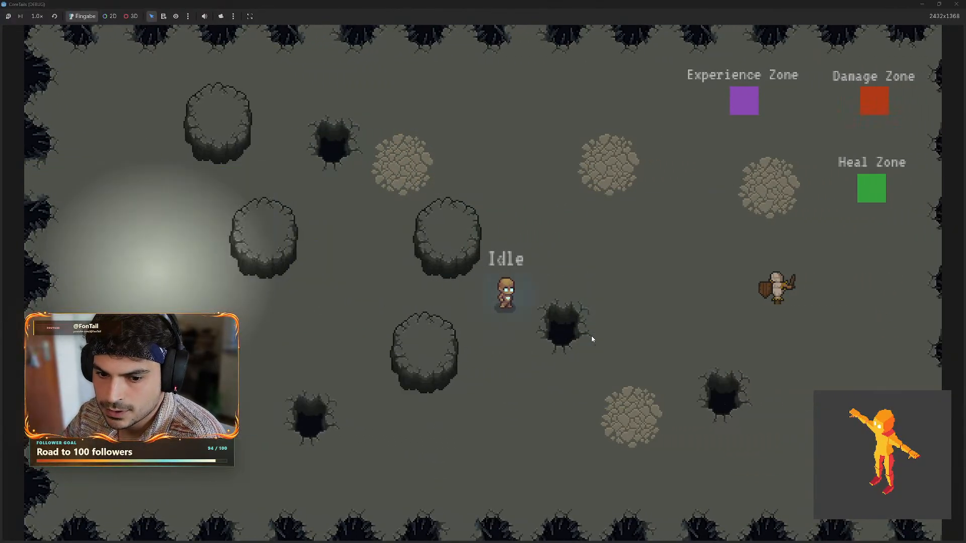
- Run the character over to the shield-bearing target dummy, attack it, and walk back towards the pit
key("d")
key("shift")
key("w")
left_click(557, 363)
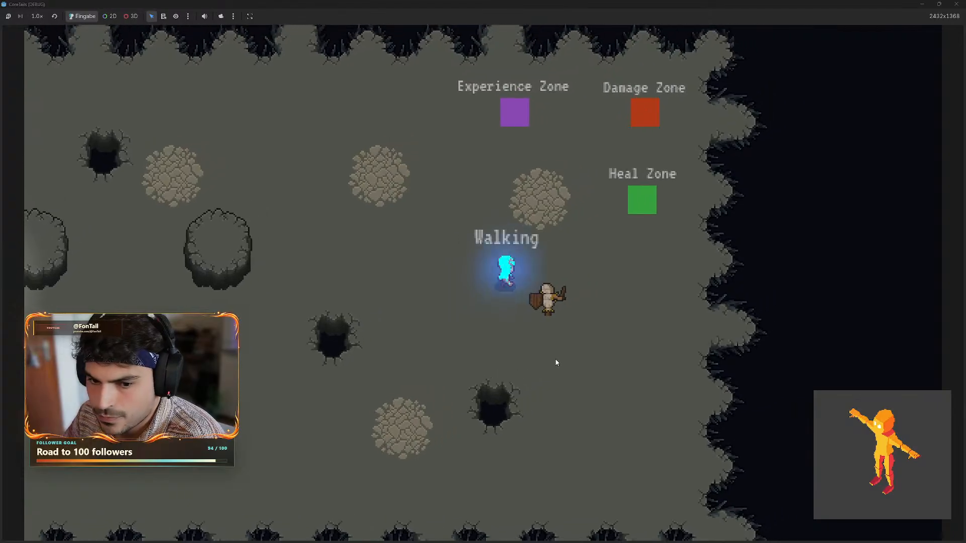
left_click(566, 357)
key("s")
key("a")
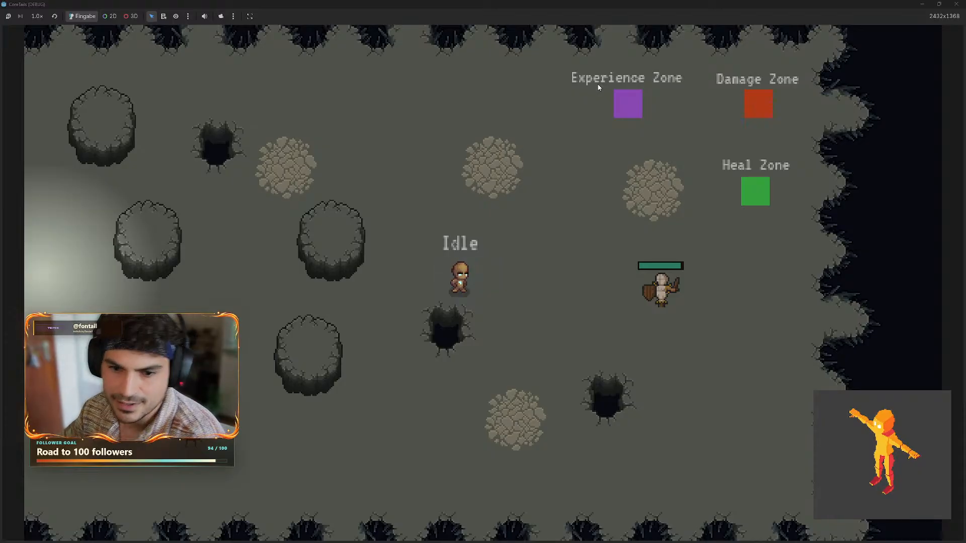
- Walk and run the character around the boulders and rubble patches to examine its sprite facing different directions
left_click(607, 221)
key("a")
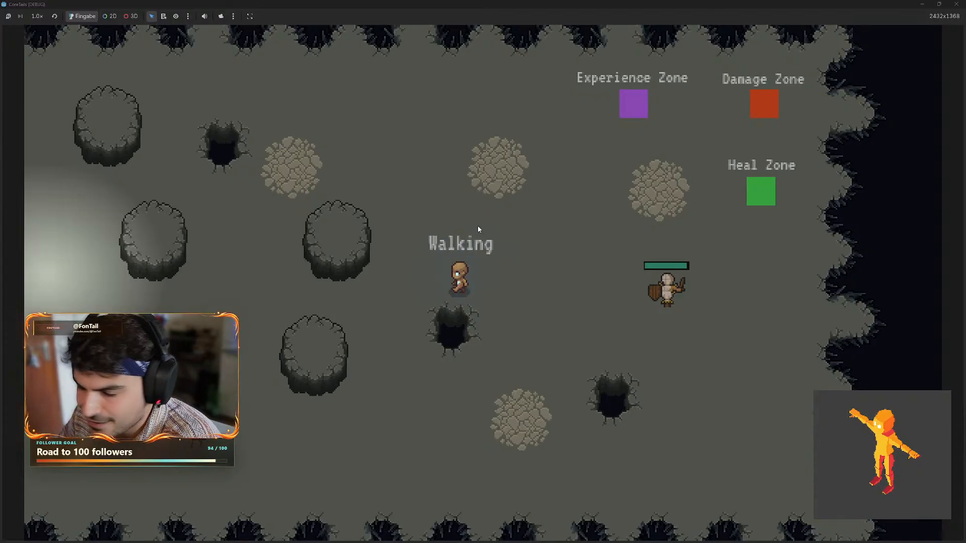
key("shift")
key("s")
key("w")
key("a")
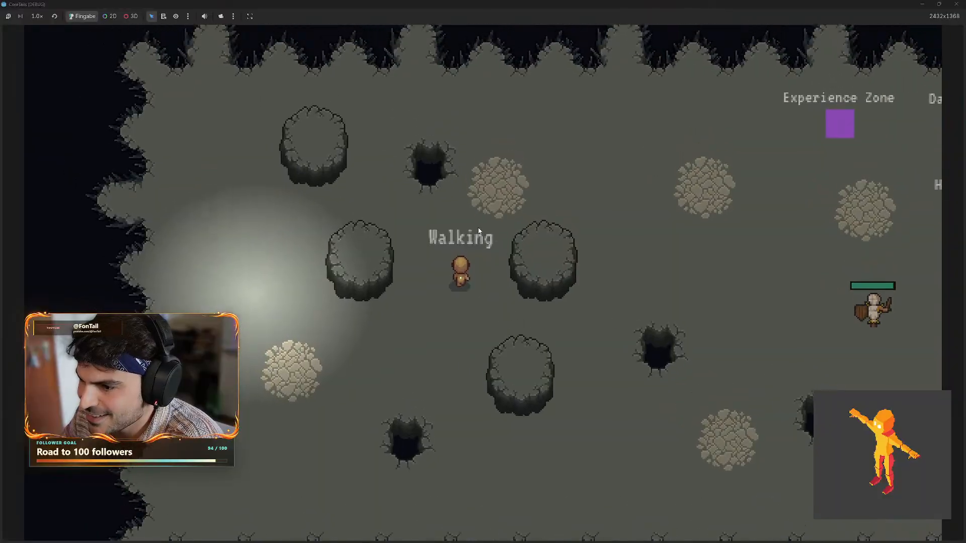
key("d")
key("shift")
key("s")
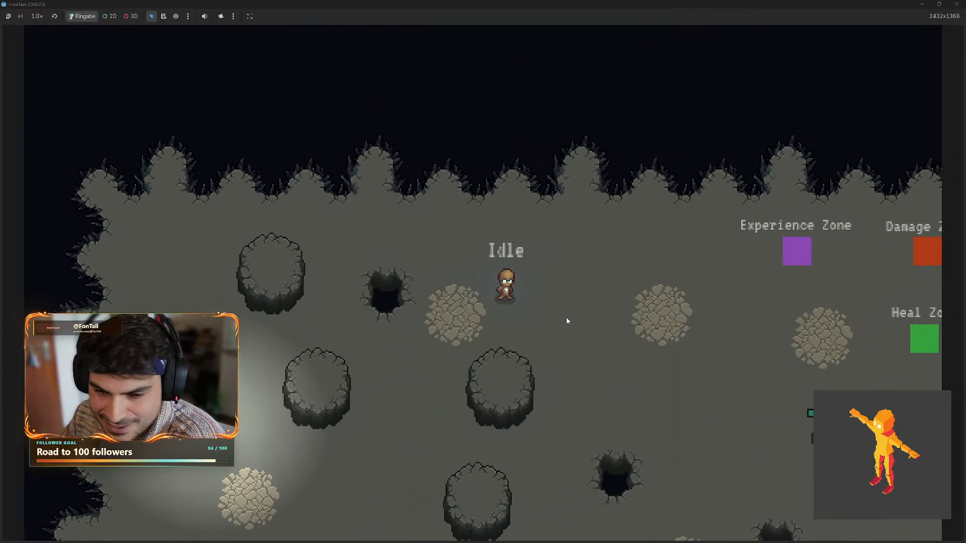
key("d")
key("s")
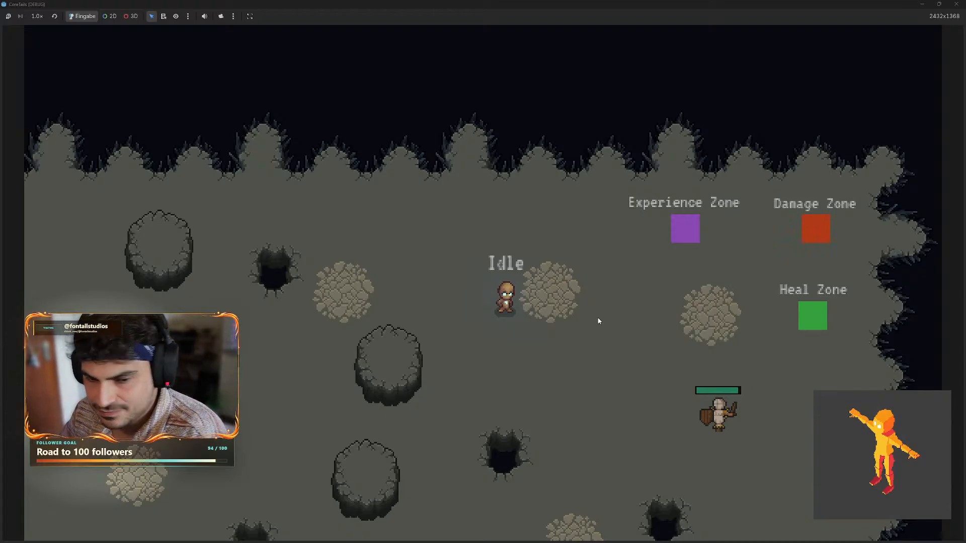
- Walk below the middle rubble patch, toggle the Character screen, and test attacks towards the boulders
left_click(686, 389)
key("s")
key("d")
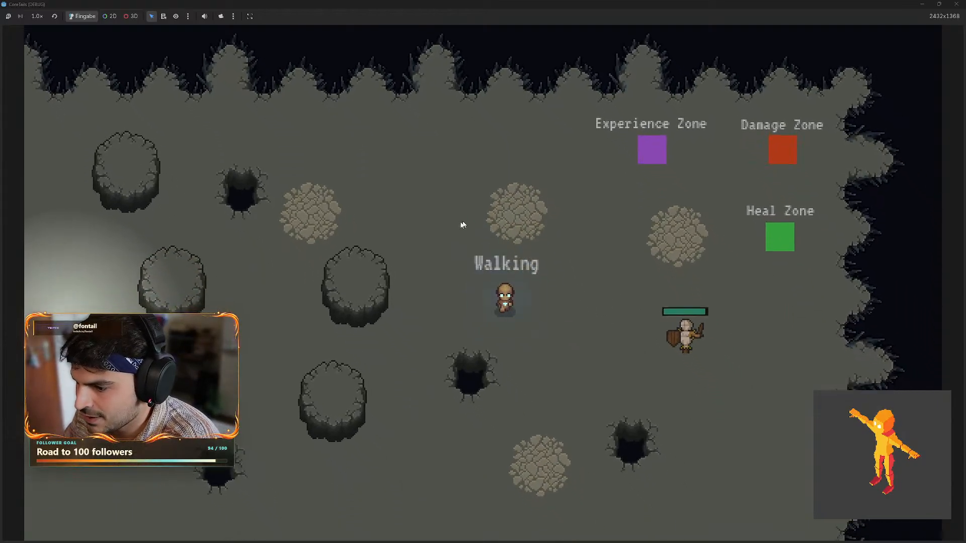
left_click(464, 310)
key("w")
key("c")
key("c")
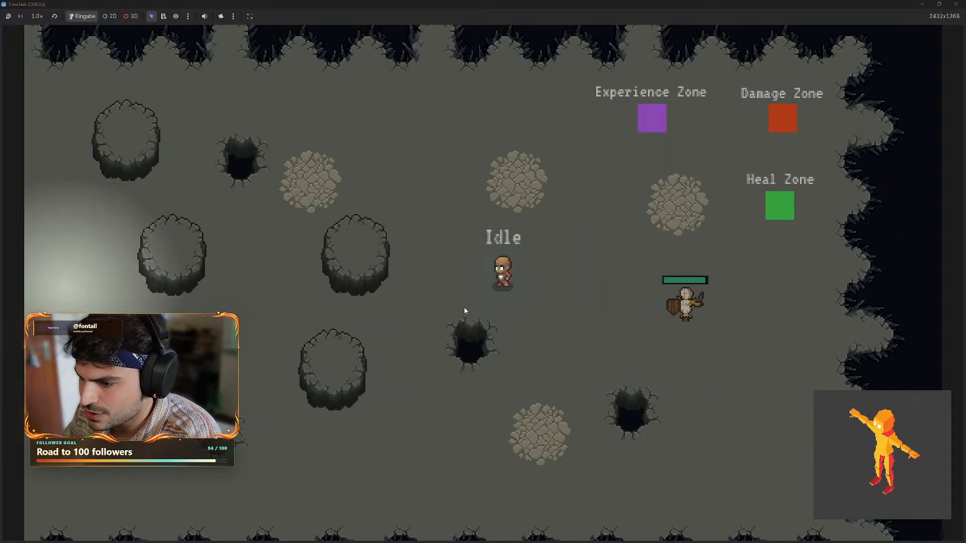
left_click(464, 309)
key("w")
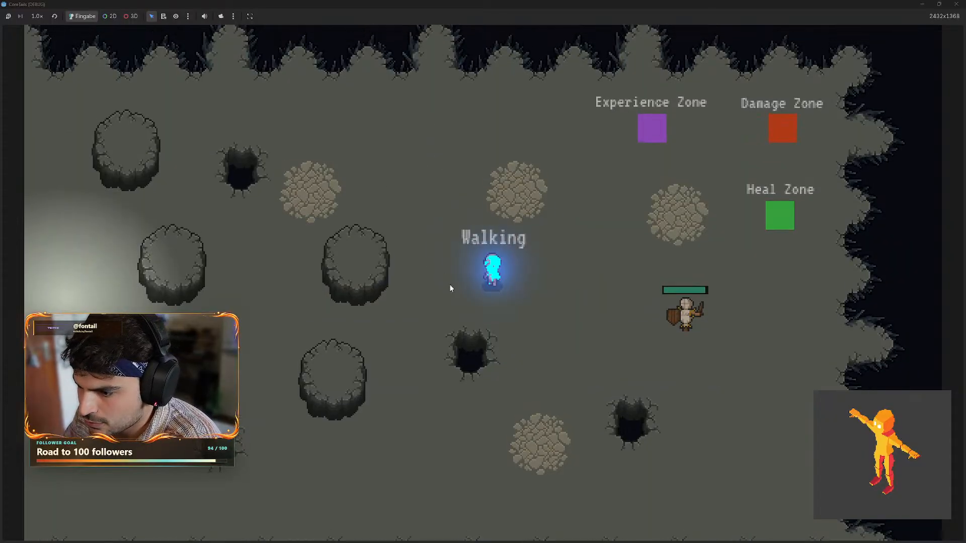
left_click(417, 388)
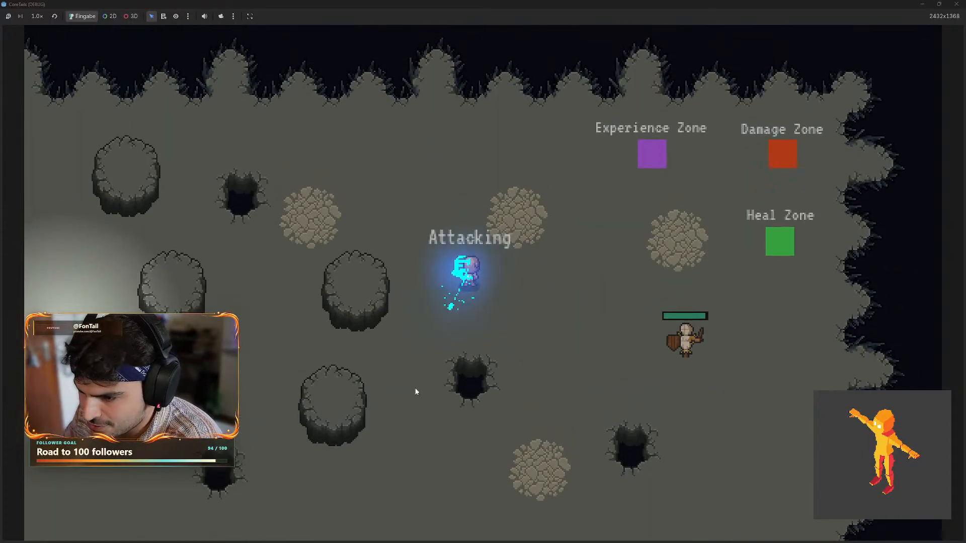
- Attack repeatedly in the target dummy's direction while stepping back and forth, and examine the attack animation
left_click(597, 356)
left_click(594, 348)
key("d")
key("s")
left_click(595, 289)
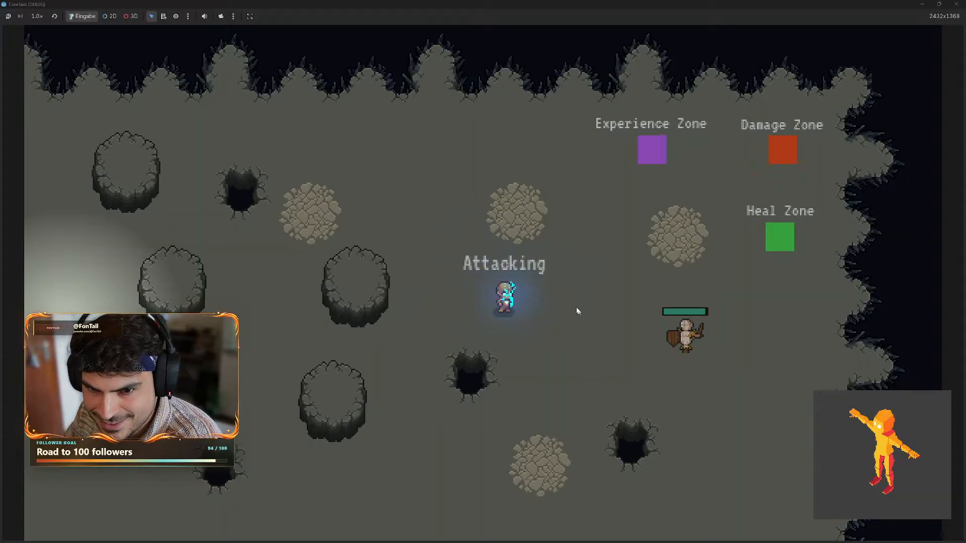
key("a")
key("w")
left_click(586, 280)
key("s")
key("d")
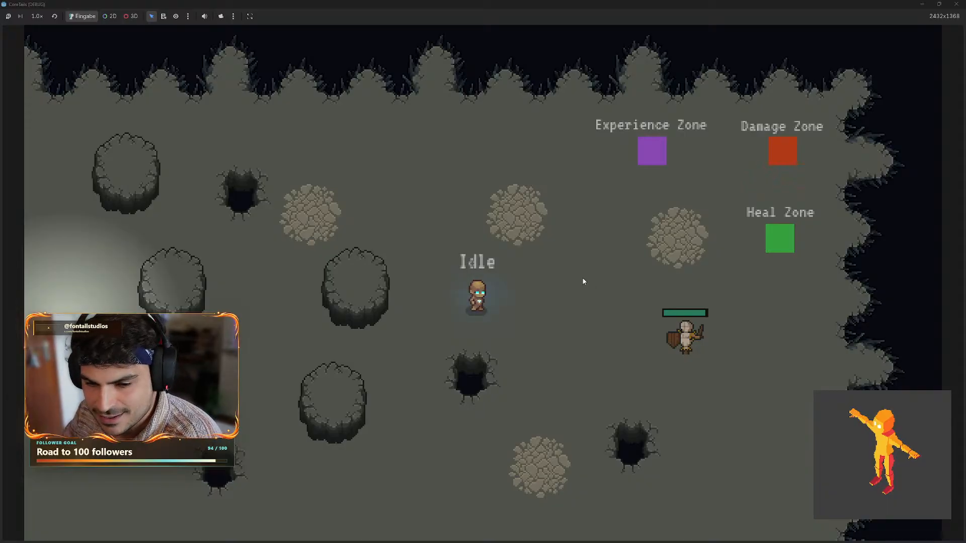
left_click(573, 277)
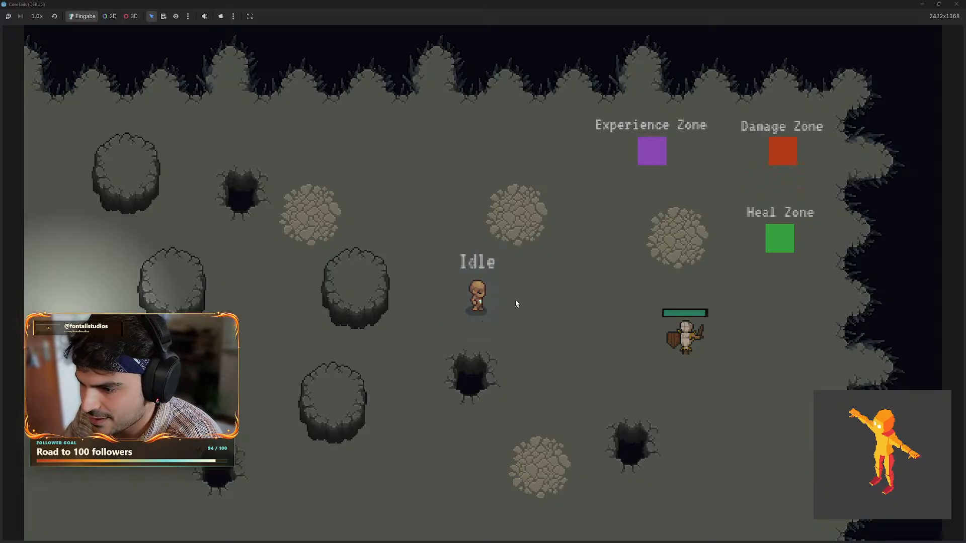
- Move the character between the middle boulder and the pit, and test attacks on both sides
key("w")
key("a")
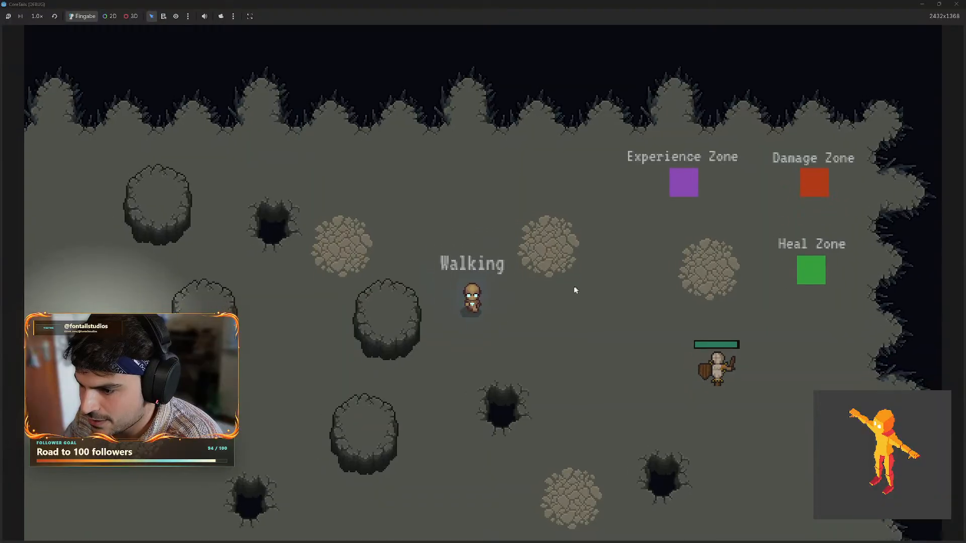
left_click(593, 275)
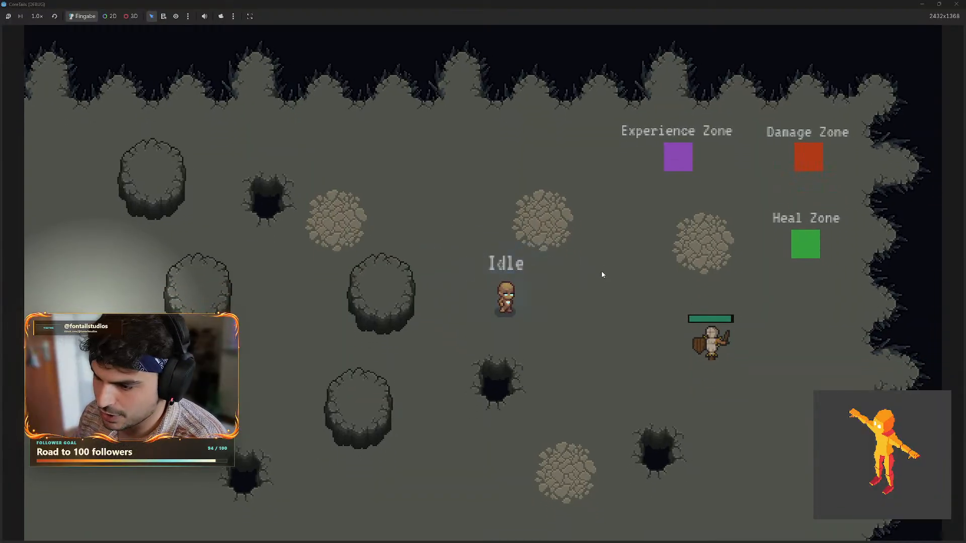
left_click(602, 274)
left_click(602, 271)
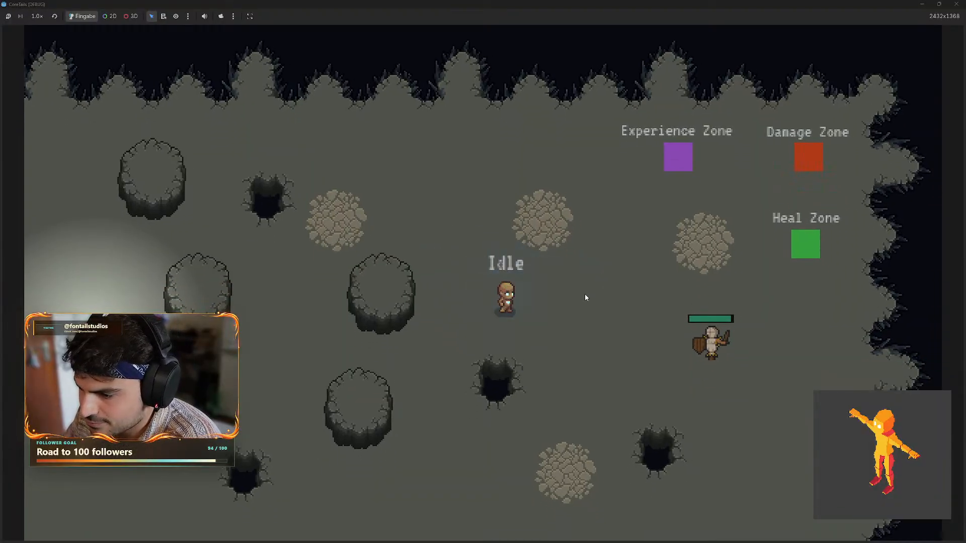
key("w")
left_click(602, 301)
key("s")
key("a")
left_click(481, 266)
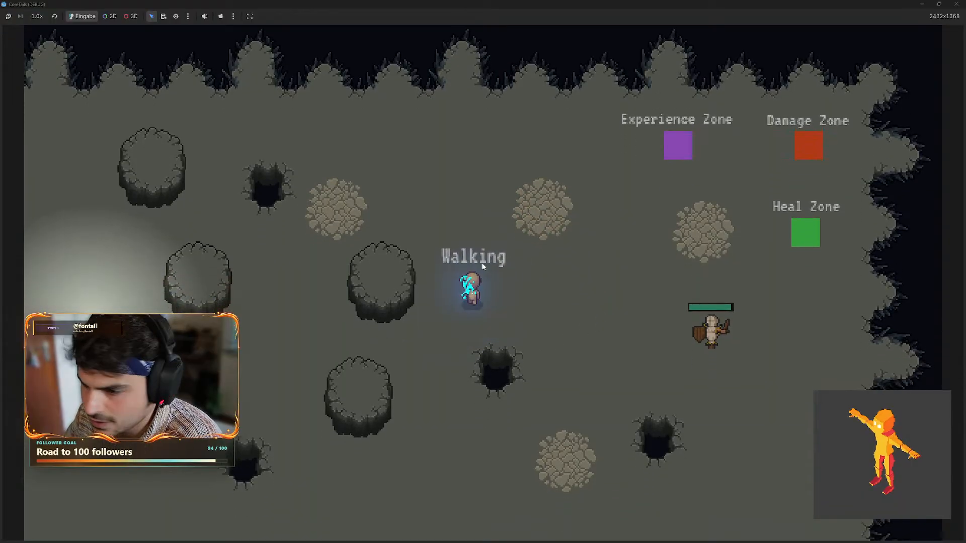
- Open the Character screen and walk around the cave to examine how its body-part and Stats boxes follow the character
key("c")
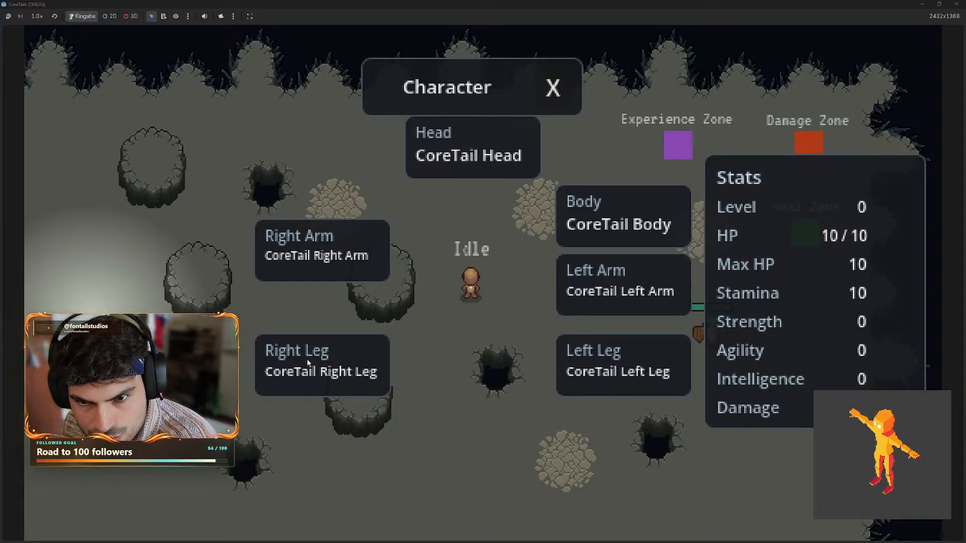
key("w")
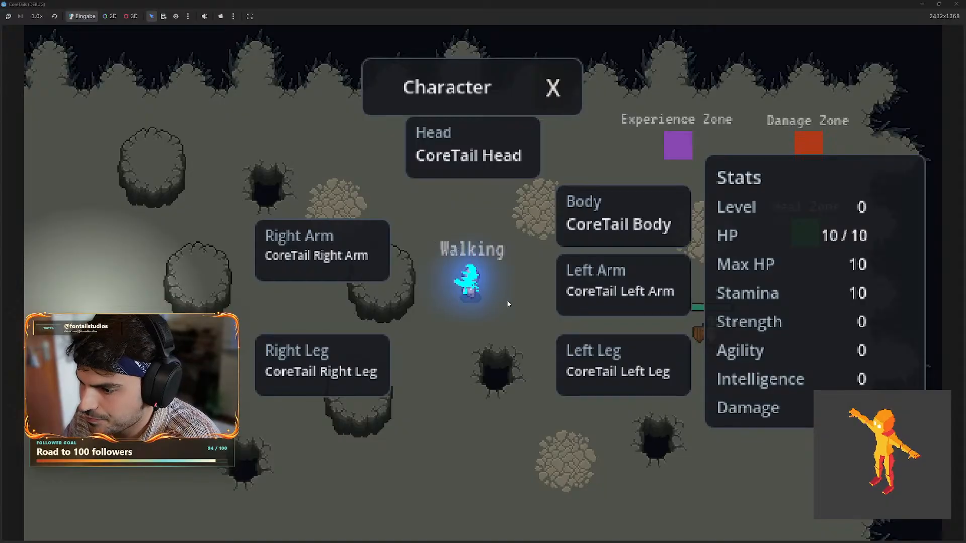
key("a")
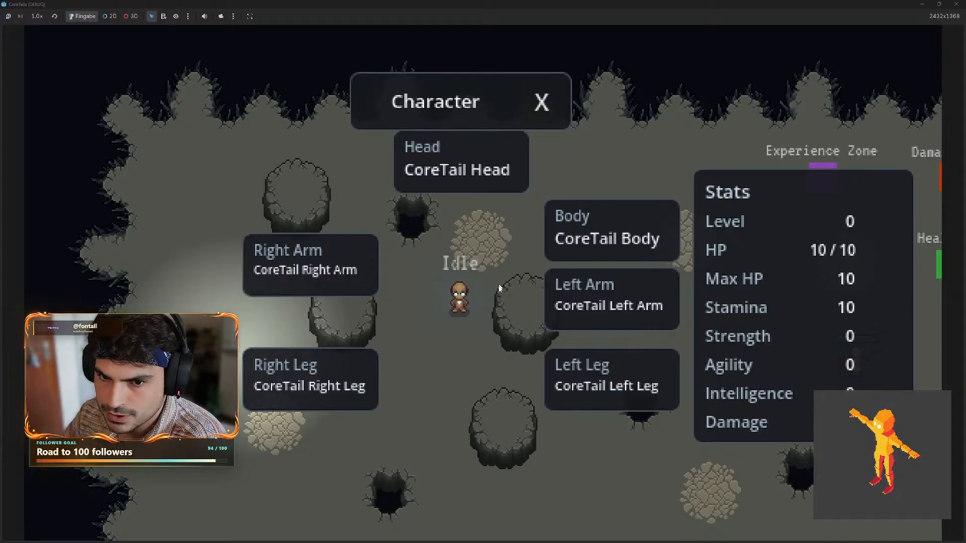
left_click(503, 304)
key("s")
key("d")
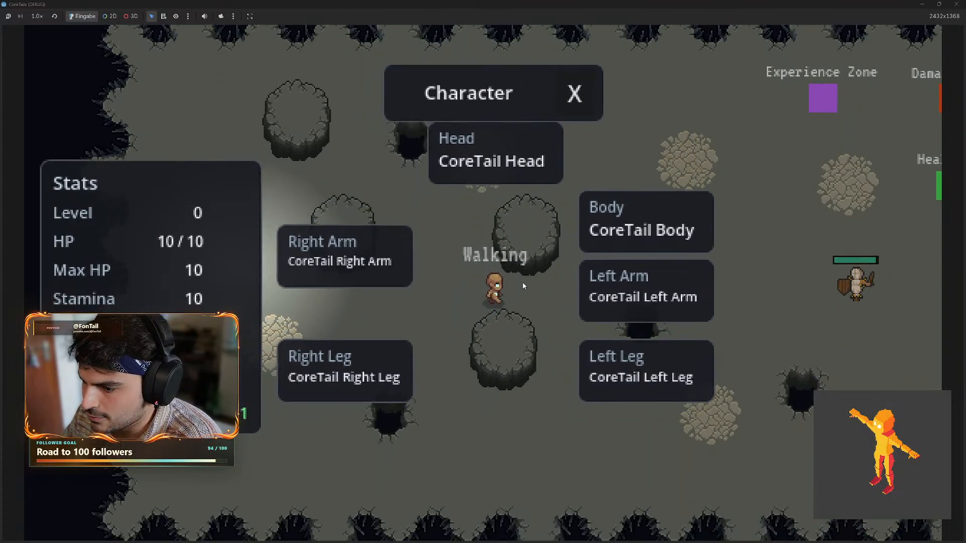
key("d")
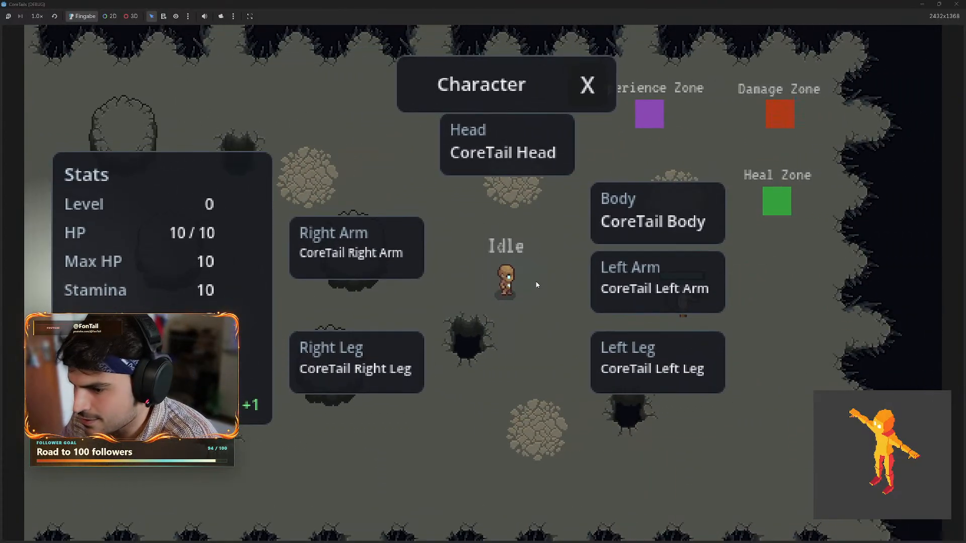
- Attack and move in all four directions with the Character screen open to compare the sprite's poses
key("w")
left_click(483, 222)
left_click(494, 308)
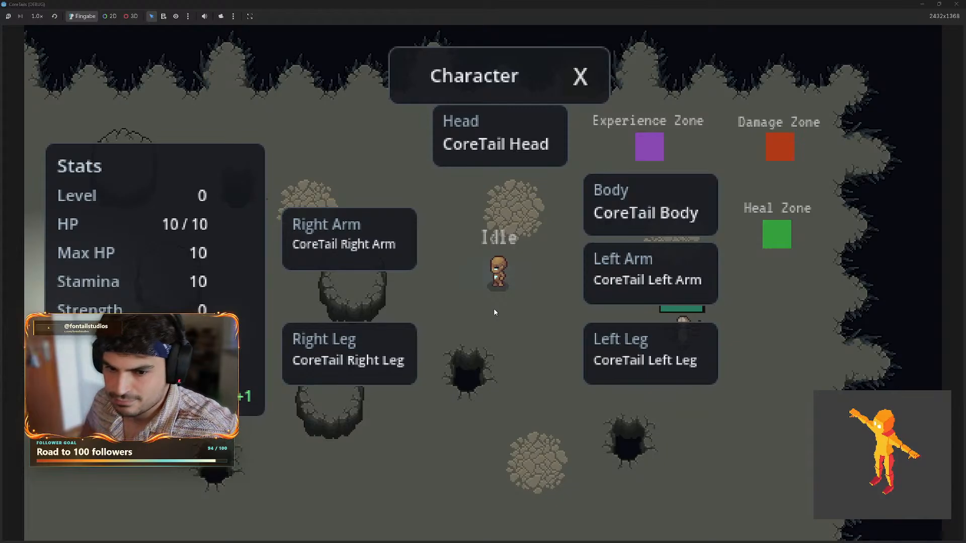
left_click(536, 283)
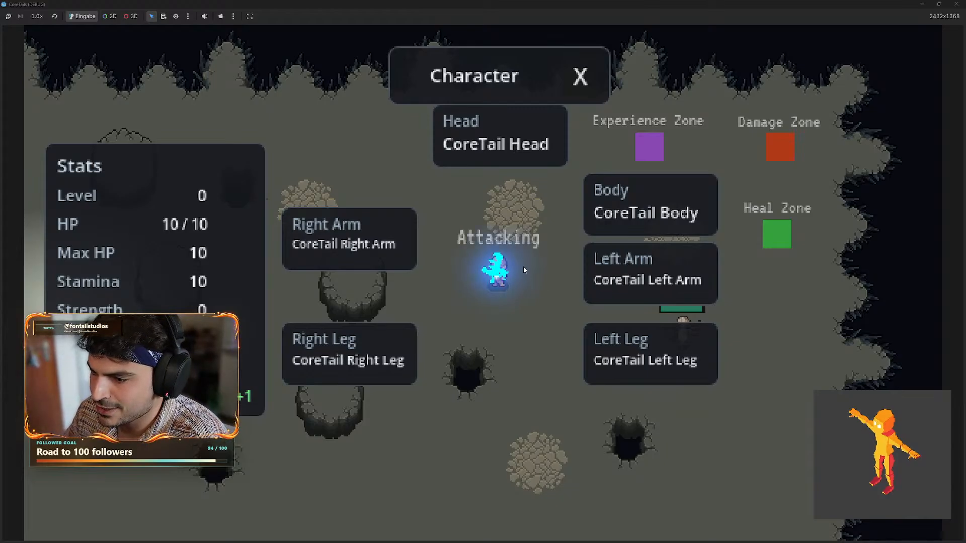
key("s")
key("a")
key("w")
key("d")
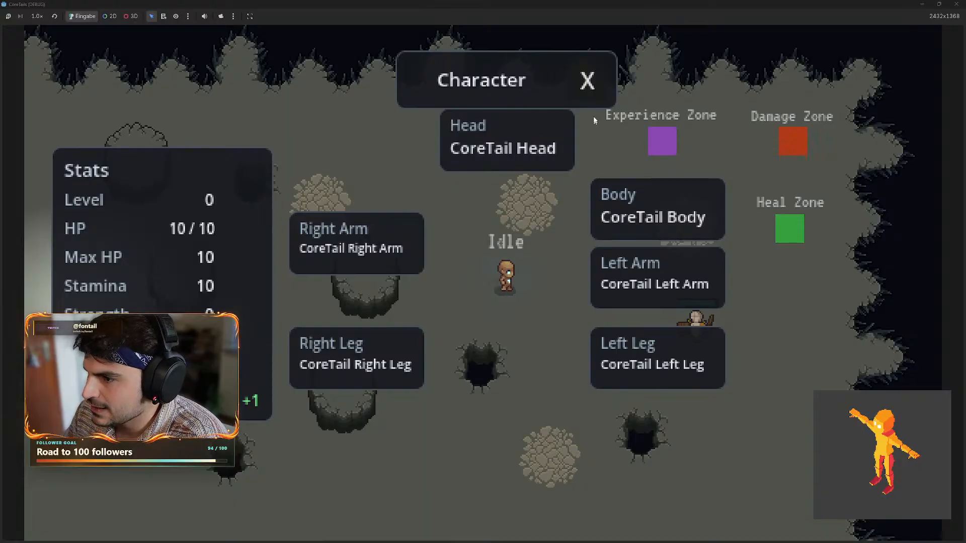
- Close the running CoreTails game and switch to Blender with the character model
left_click(593, 88)
left_click(956, 4)
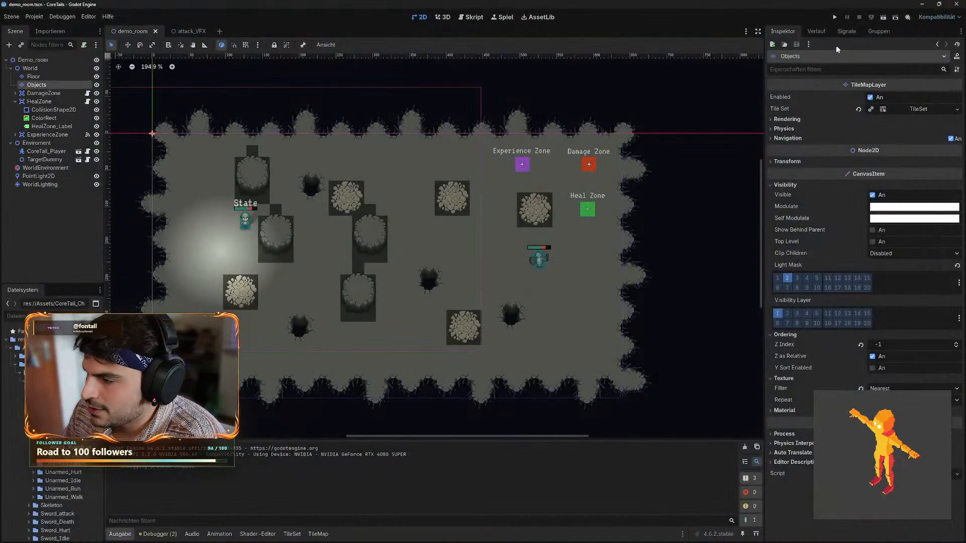
left_click(927, 5)
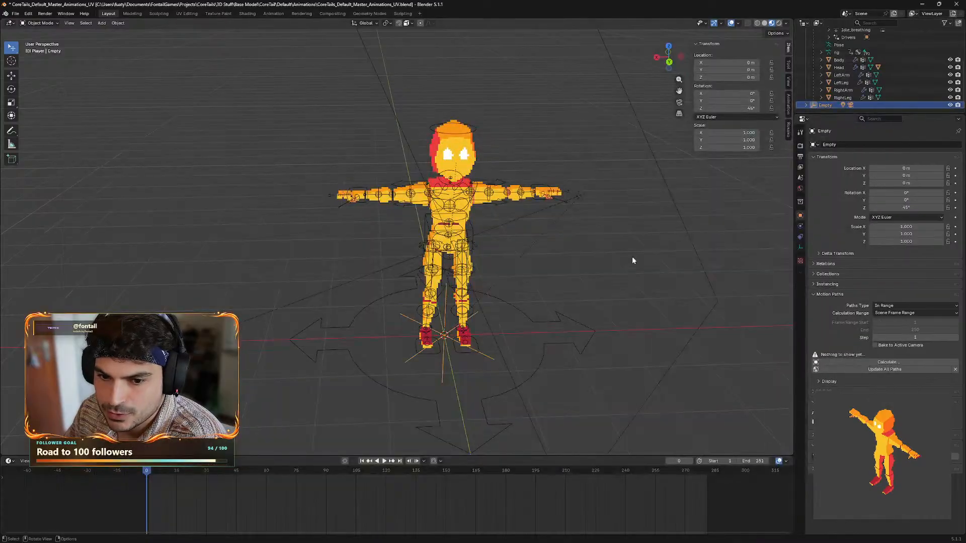
- Select the LeftArm object and hide the viewport overlays so the character shows without its rig
left_click(638, 185)
middle_click_drag(615, 222, 578, 257)
left_click(841, 75)
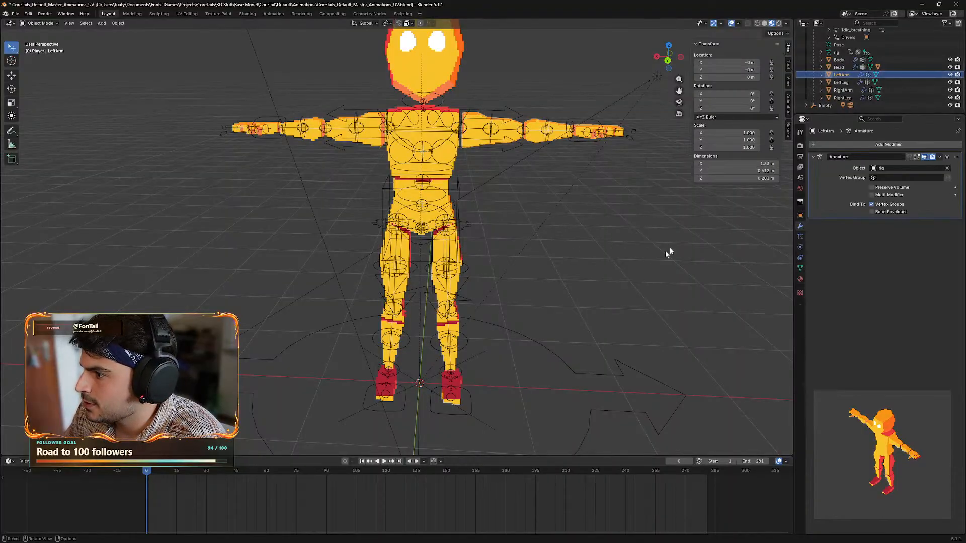
middle_click_drag(669, 248, 544, 286)
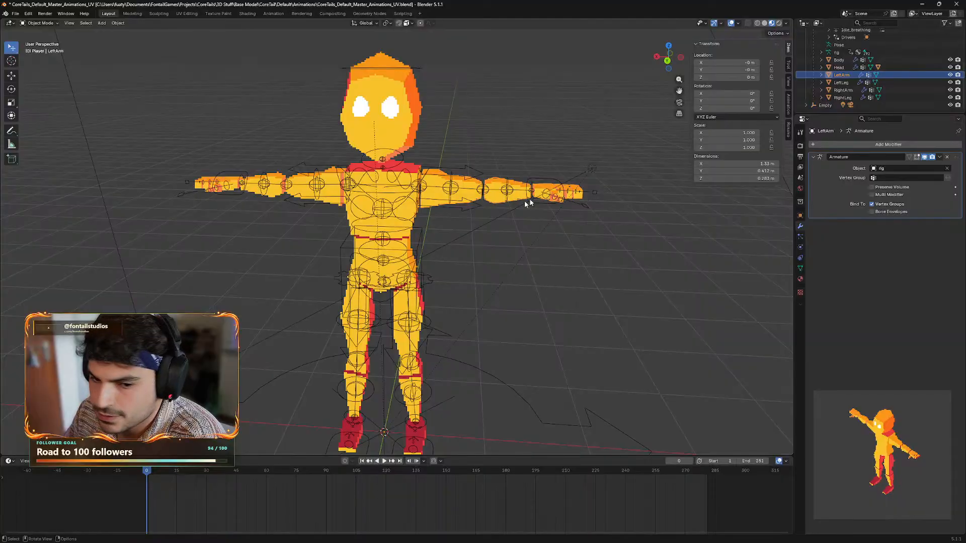
left_click(731, 23)
middle_click_drag(550, 334, 560, 270, "ctrl")
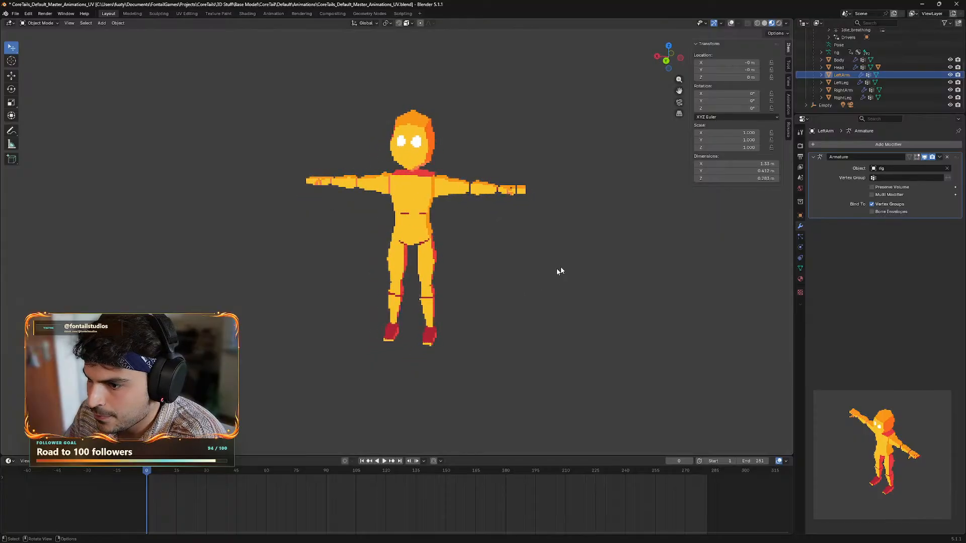
- Select the LeftLeg and RightLeg objects in turn, and examine the character's colours from the front
left_click(841, 83)
left_click(842, 97)
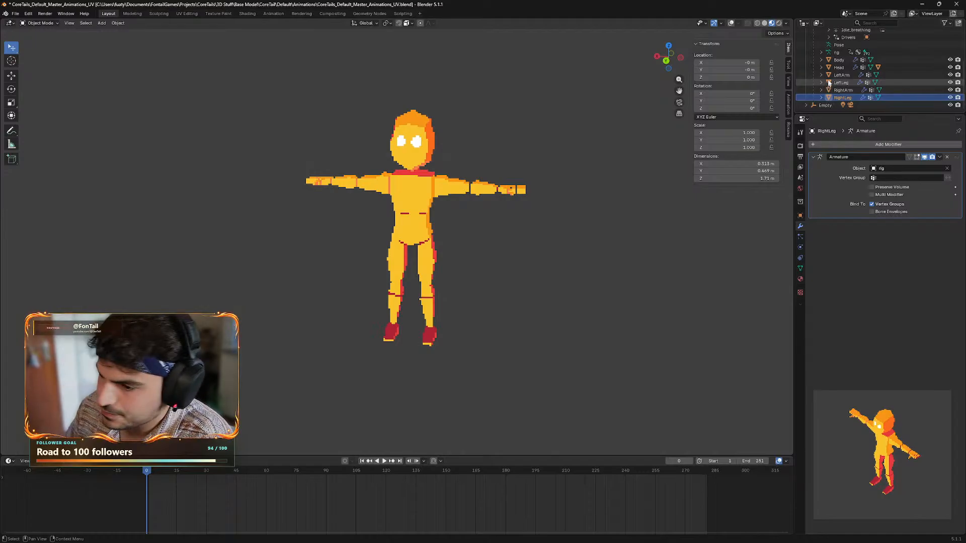
mouse_move(572, 233)
middle_mouse_down()
mouse_move(511, 241)
mouse_move(443, 224)
mouse_move(571, 228)
mouse_move(578, 238)
middle_mouse_up()
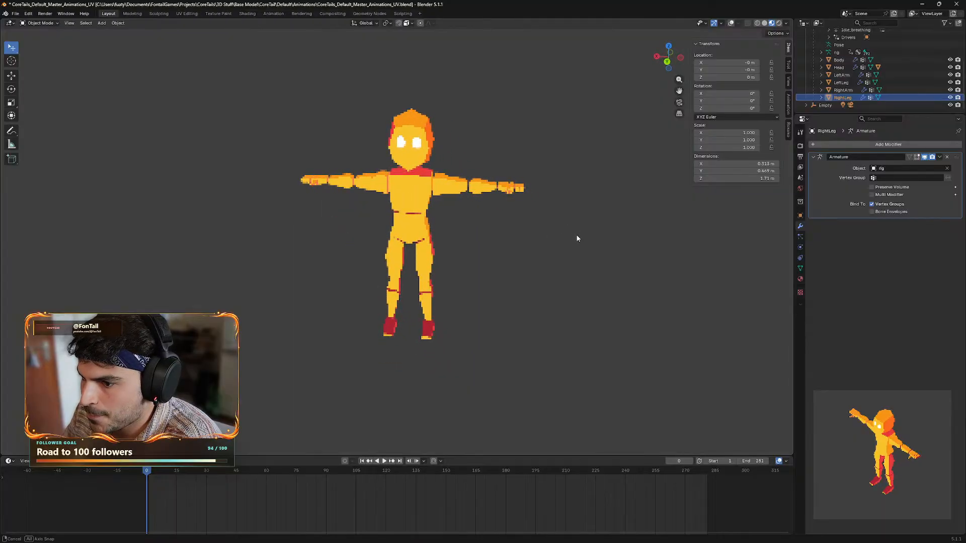
scroll(564, 233, "up", 2)
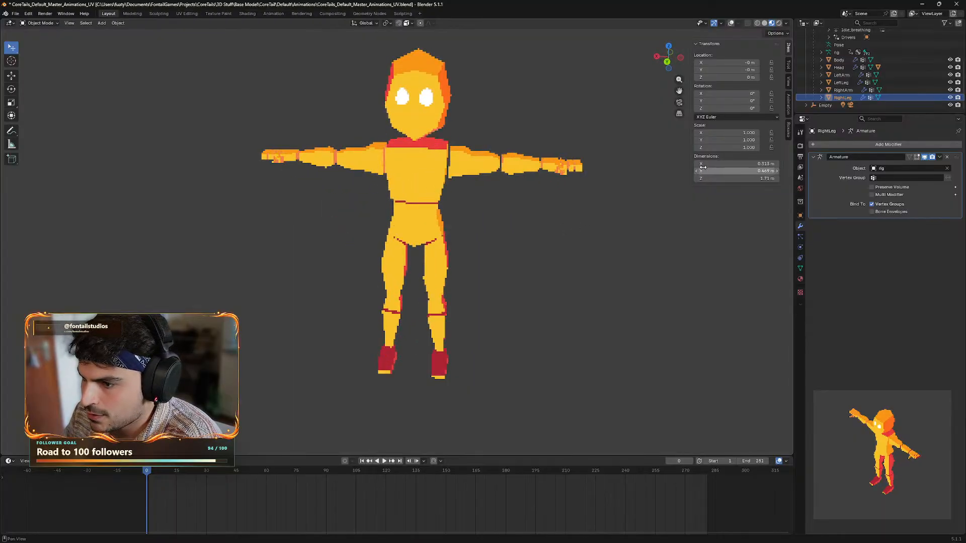
- Select the LeftArm object, turn the viewport overlays back on, and view the character with its rig from several angles
left_click(842, 75)
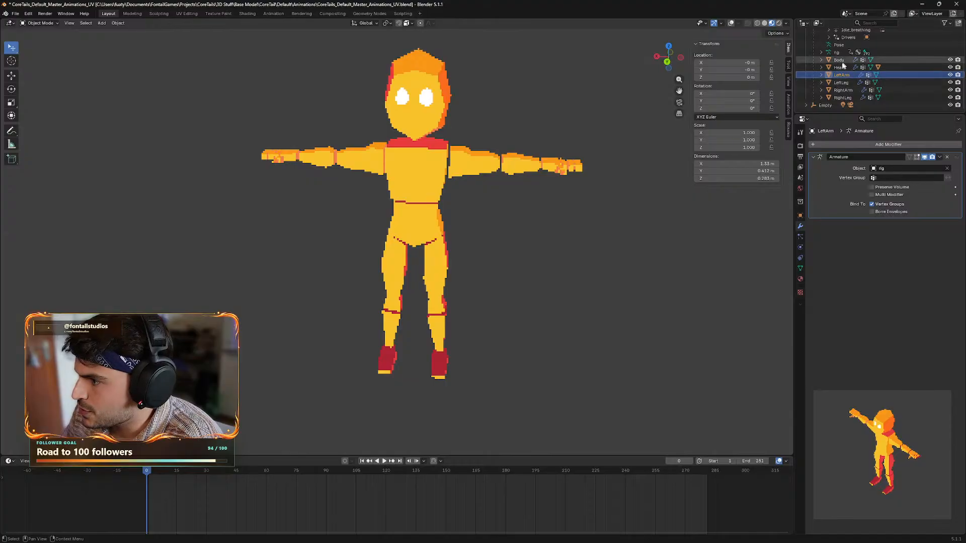
mouse_move(537, 248)
middle_mouse_down()
mouse_move(506, 265)
mouse_move(548, 249)
middle_mouse_up()
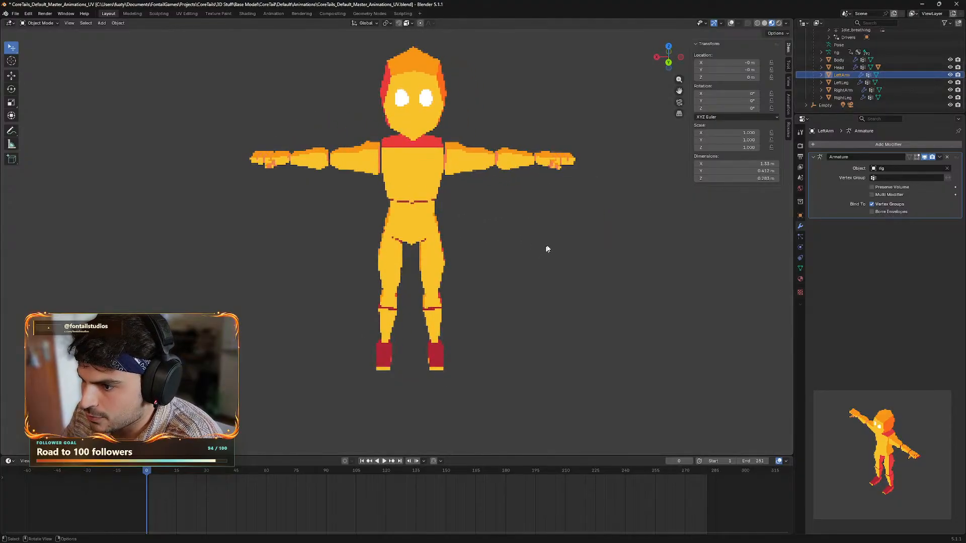
left_click(731, 23)
middle_click_drag(608, 257, 601, 272)
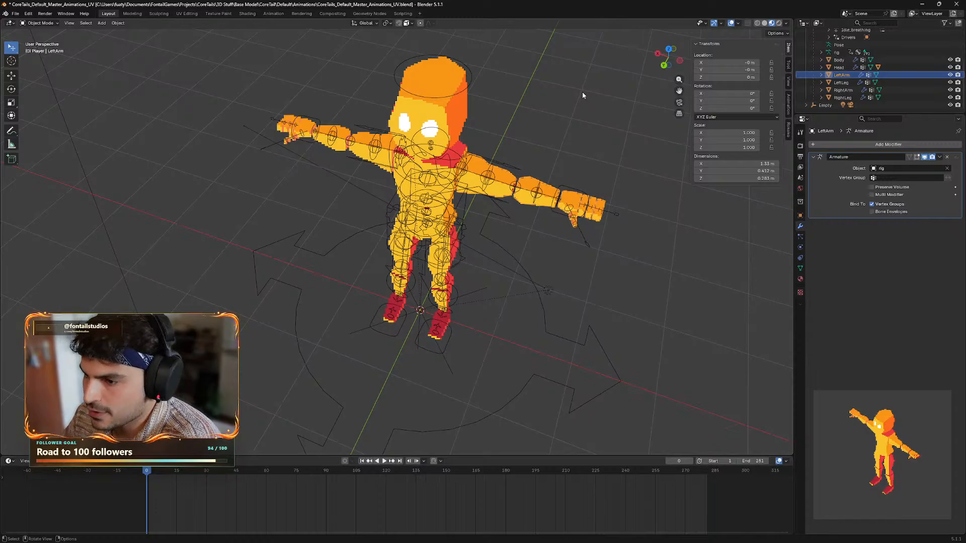
middle_click_drag(632, 204, 648, 177)
middle_click_drag(558, 207, 563, 247)
scroll(537, 211, "up", 1)
scroll(553, 218, "up", 1)
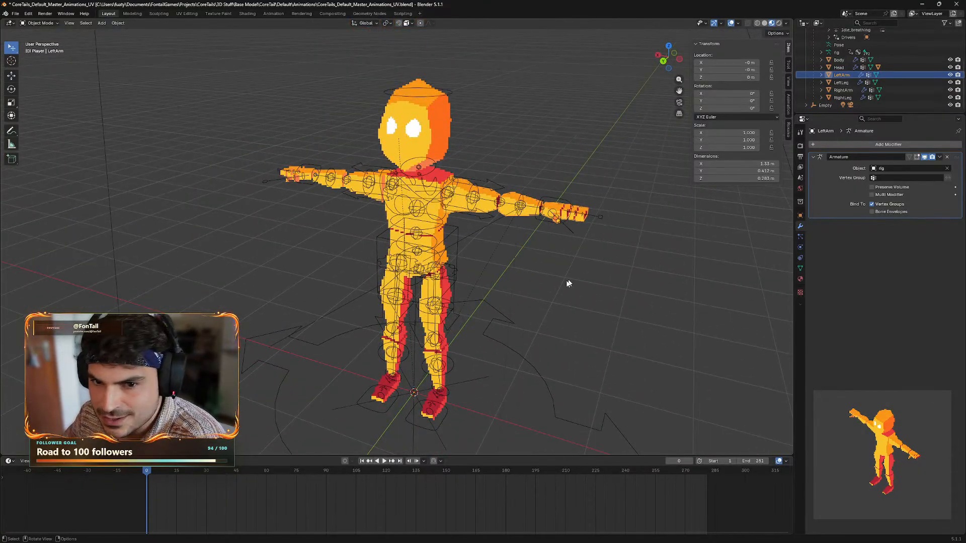
middle_click_drag(569, 284, 539, 283)
scroll(579, 272, "down", 5)
scroll(560, 269, "up", 6)
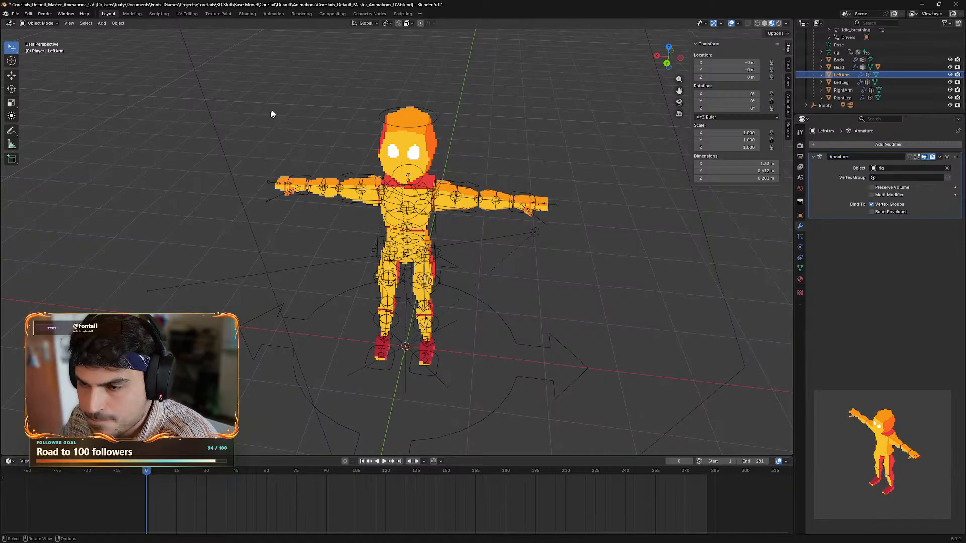
- Open the UV Editing workspace and widen the UV editor so more of the ColorPalet.png palette fits beside the model
left_click(182, 14)
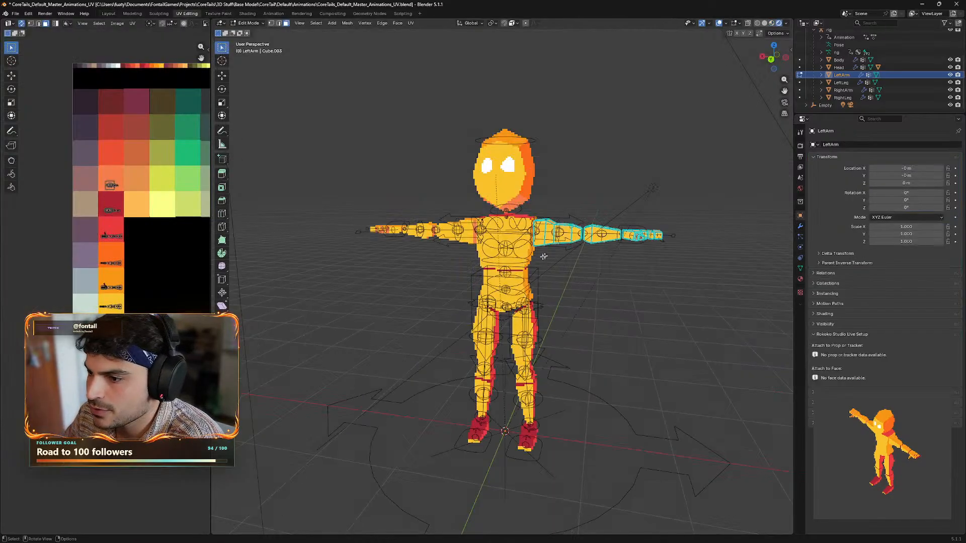
scroll(574, 284, "up", 2)
middle_click_drag(599, 286, 655, 278)
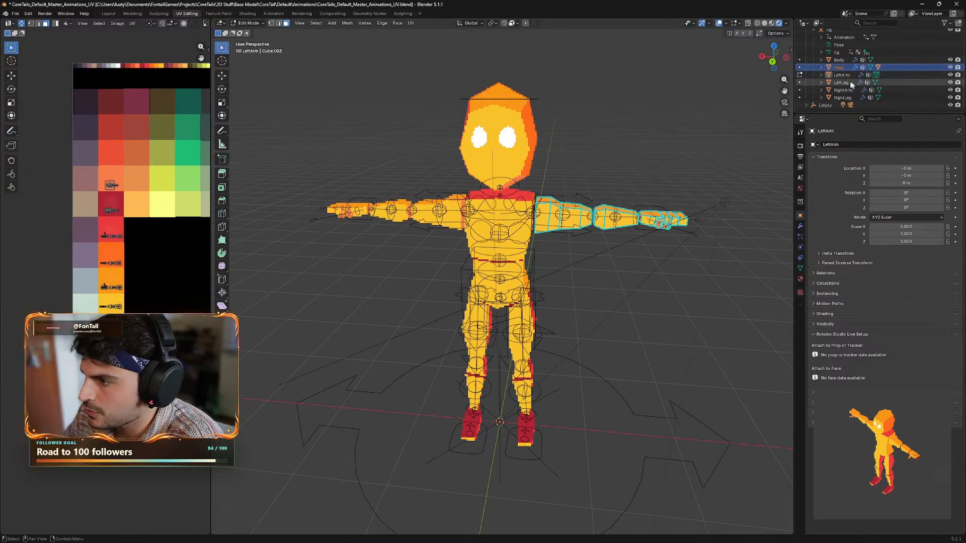
mouse_move(381, 159)
middle_mouse_down()
mouse_move(414, 171)
mouse_move(381, 160)
middle_mouse_up()
scroll(146, 242, "up", 2)
scroll(147, 242, "down", 3)
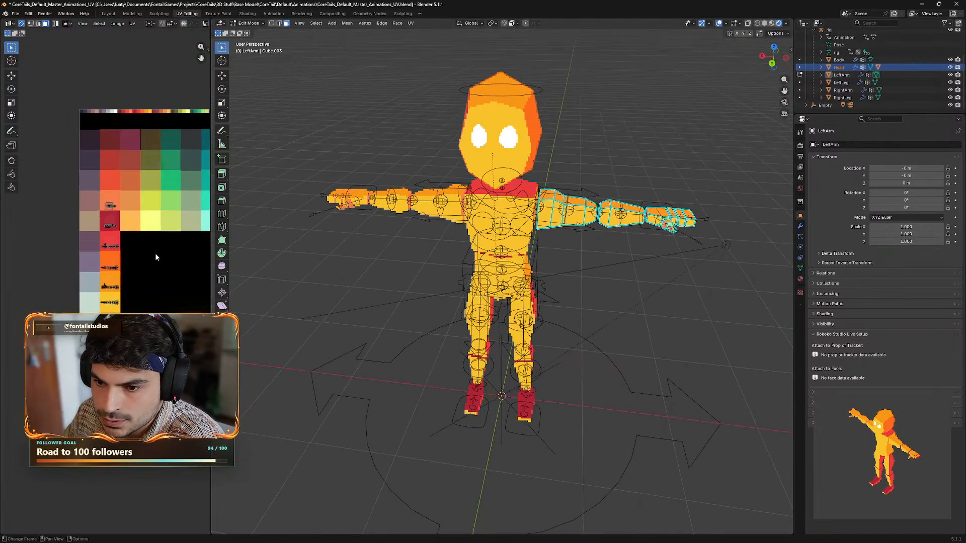
scroll(153, 251, "up", 1)
left_click_drag(212, 236, 387, 247)
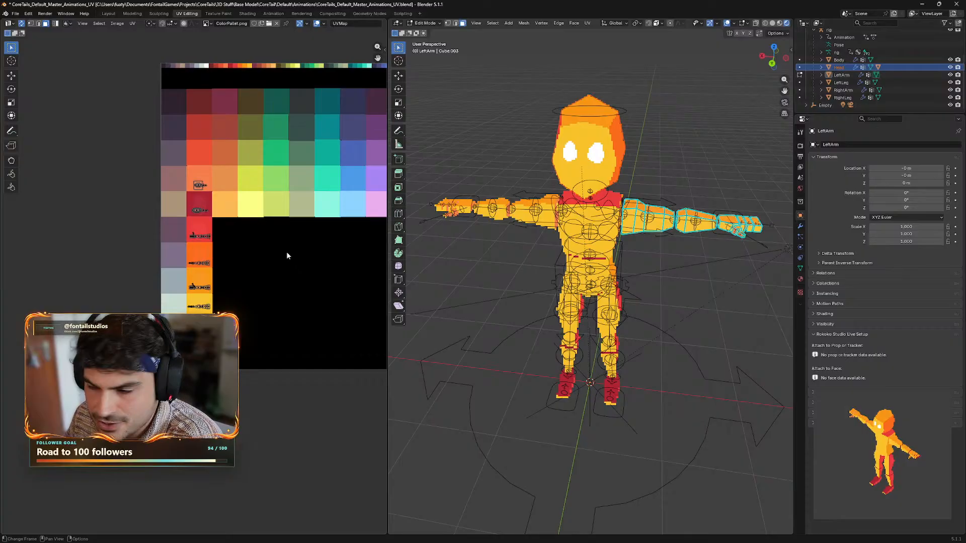
scroll(269, 242, "up", 1)
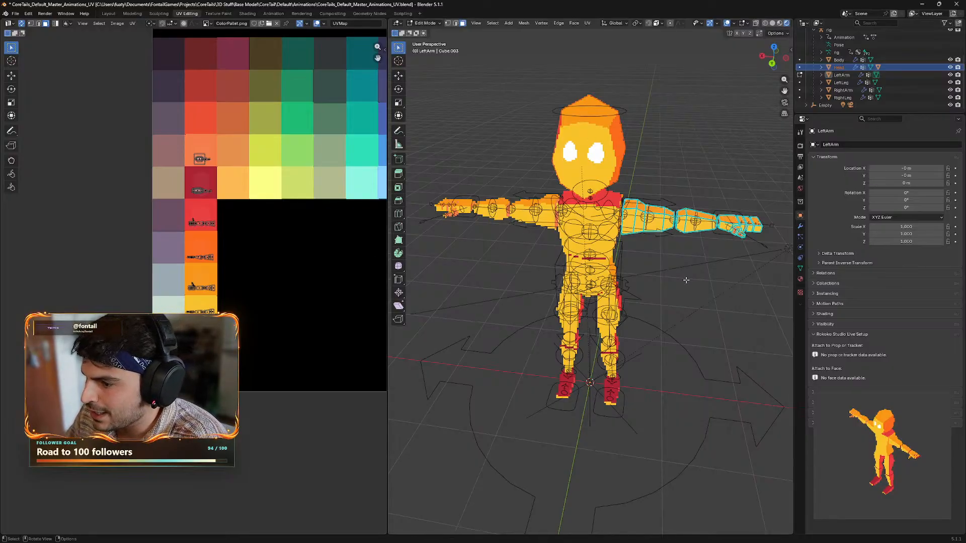
- Examine the character's shading from several angles and the LeftArm's UV islands on the palette swatches
middle_click_drag(687, 302, 631, 317)
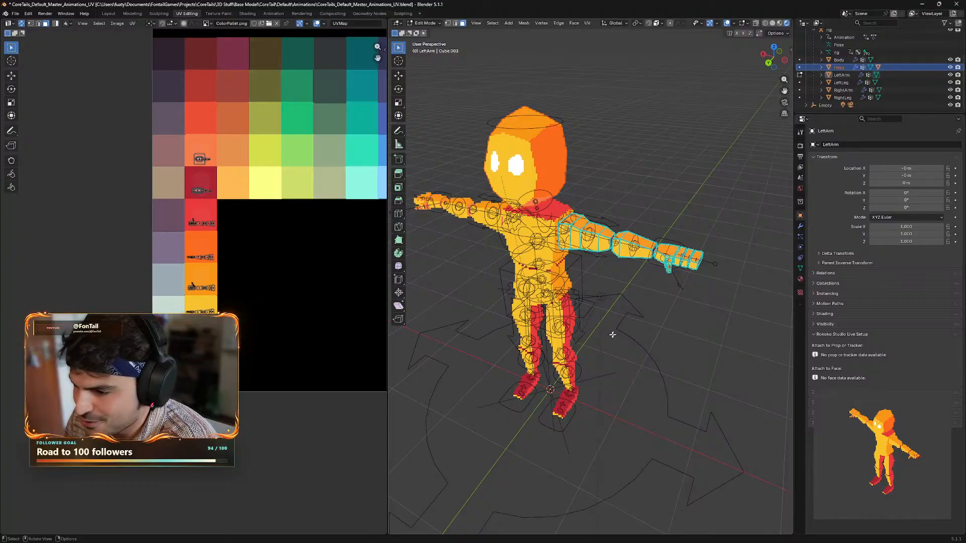
middle_click_drag(634, 330, 661, 319)
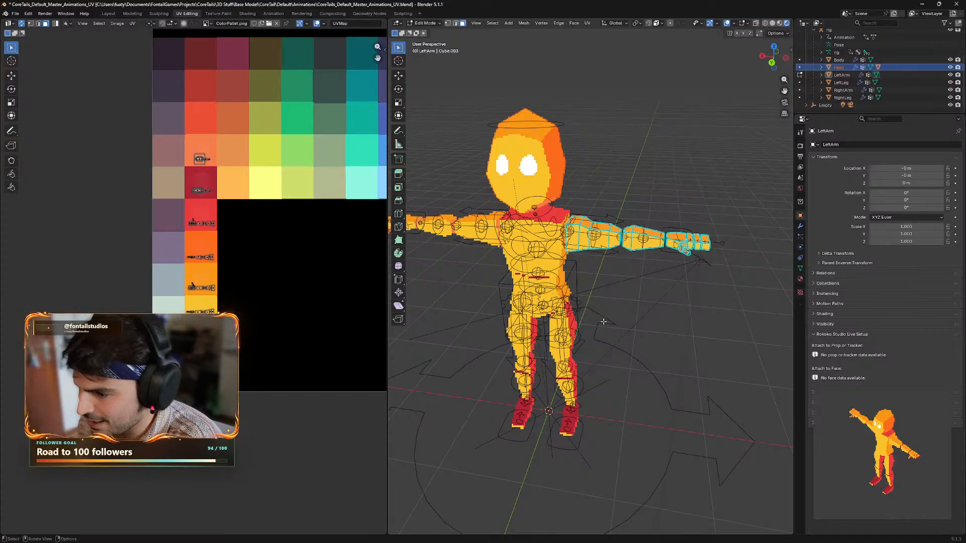
middle_click_drag(617, 312, 664, 316)
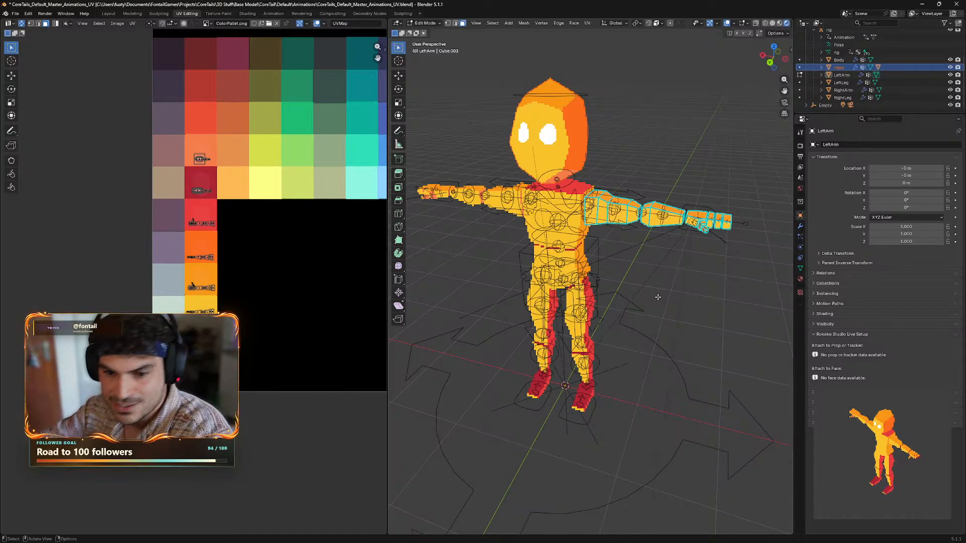
middle_click_drag(661, 305, 647, 319)
scroll(644, 269, "down", 1)
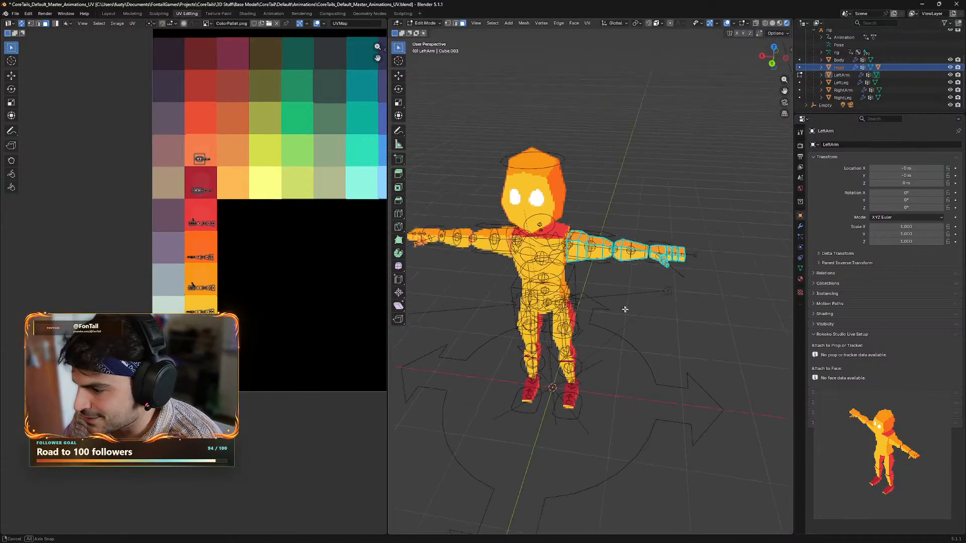
middle_click_drag(622, 300, 629, 301)
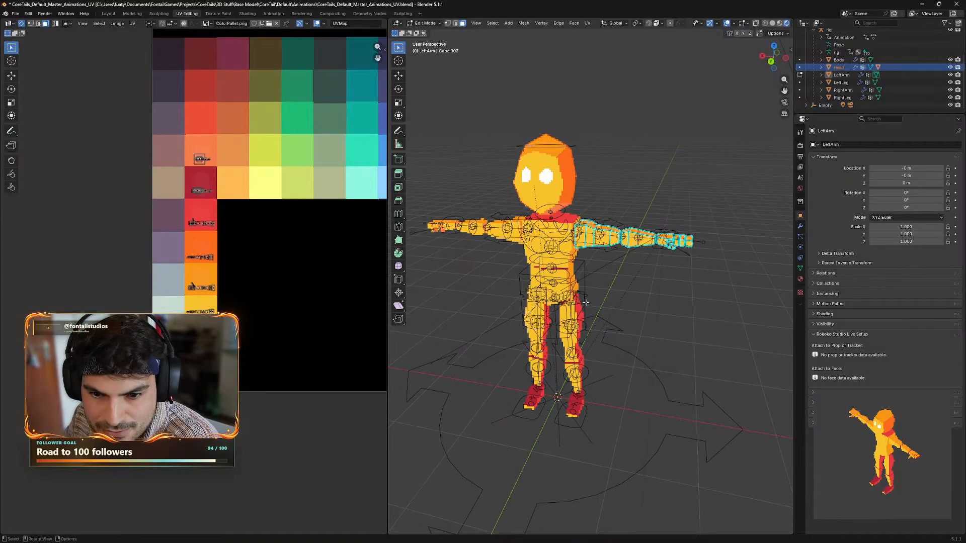
scroll(265, 279, "up", 2)
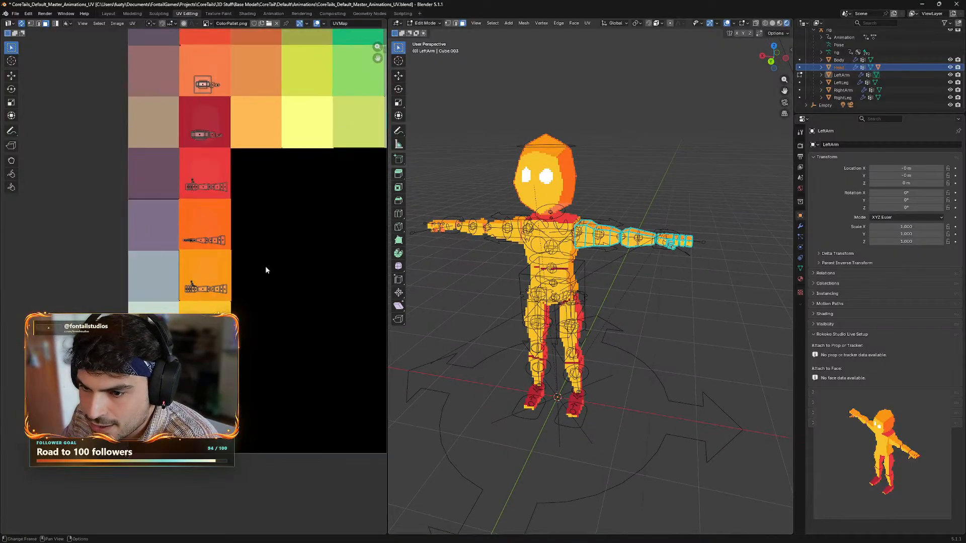
middle_click_drag(285, 261, 233, 384)
scroll(271, 316, "down", 2)
middle_click_drag(274, 298, 138, 331)
middle_click_drag(32, 269, 123, 311)
middle_click_drag(222, 375, 239, 259)
scroll(257, 286, "up", 2)
scroll(249, 289, "down", 1)
- Leave Edit Mode on the LeftArm, select the Head object instead, and open its mesh in Edit Mode
left_click(839, 61)
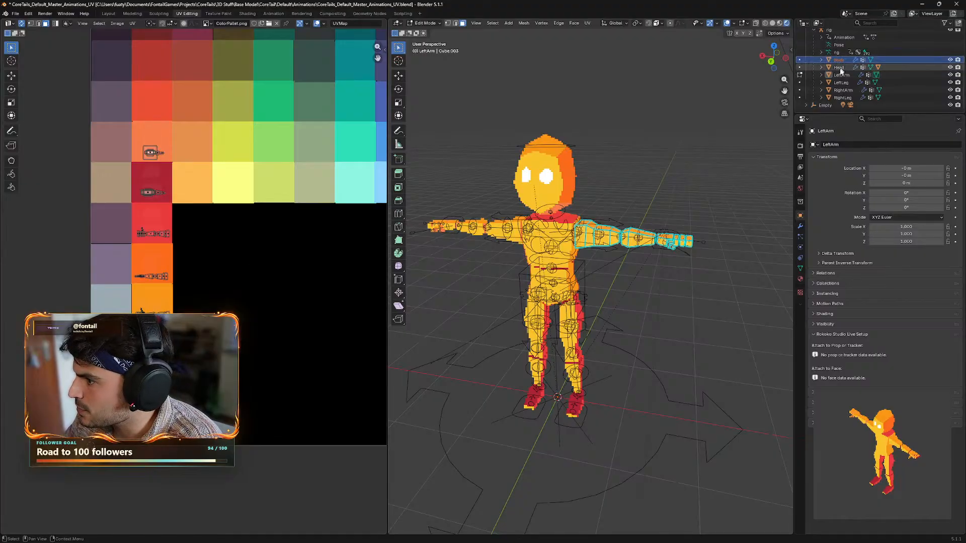
left_click(426, 23)
left_click(427, 31)
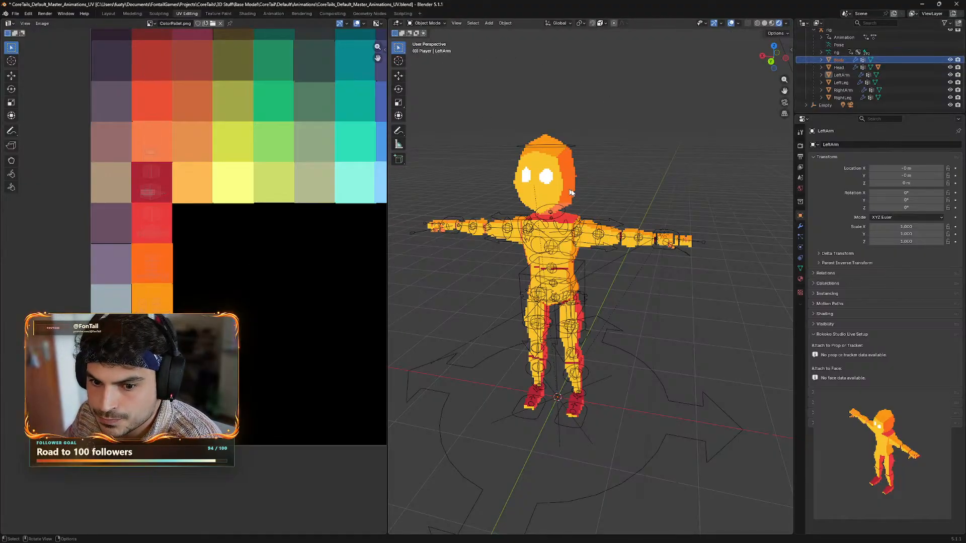
left_click(839, 66)
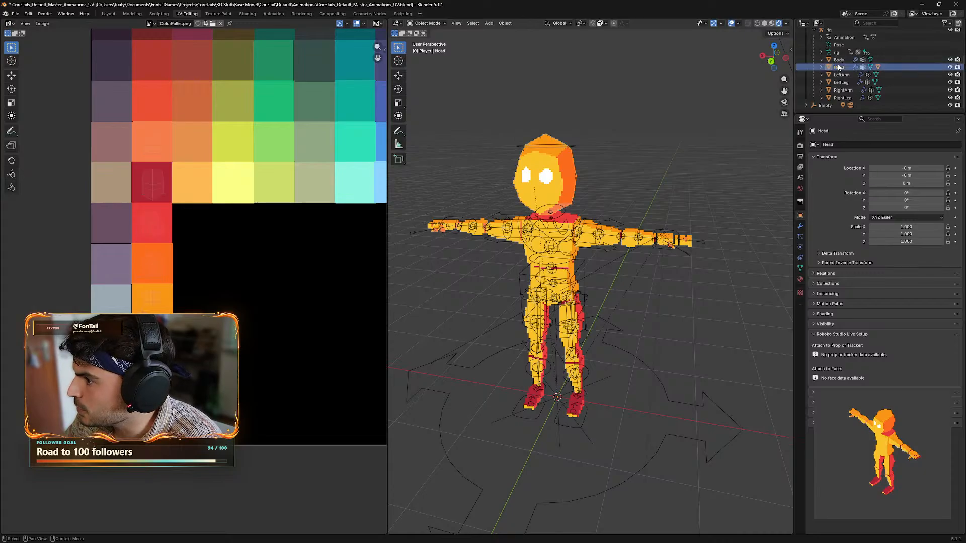
left_click(429, 23)
left_click(430, 39)
middle_click_drag(594, 166, 625, 198)
scroll(210, 238, "up", 1)
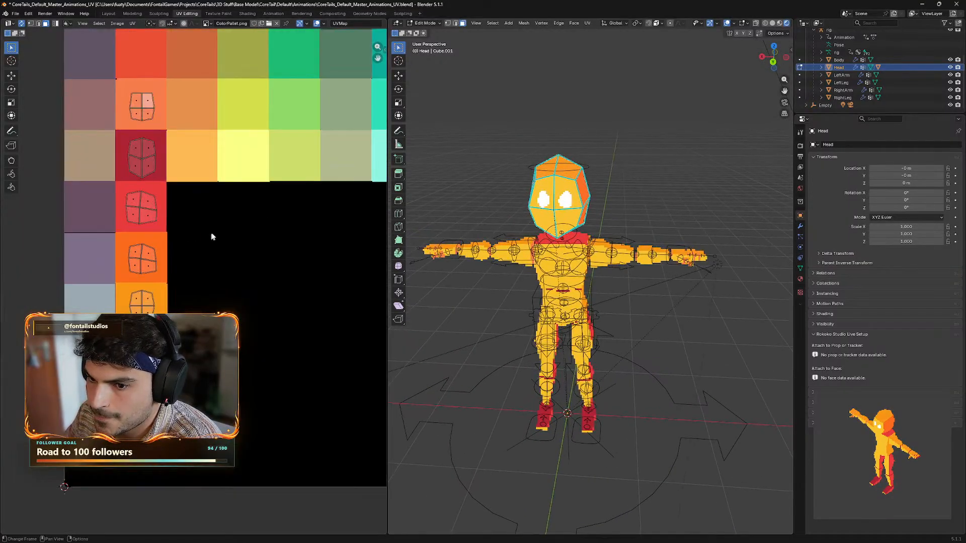
scroll(212, 236, "down", 1)
left_click(431, 24)
left_click(431, 32)
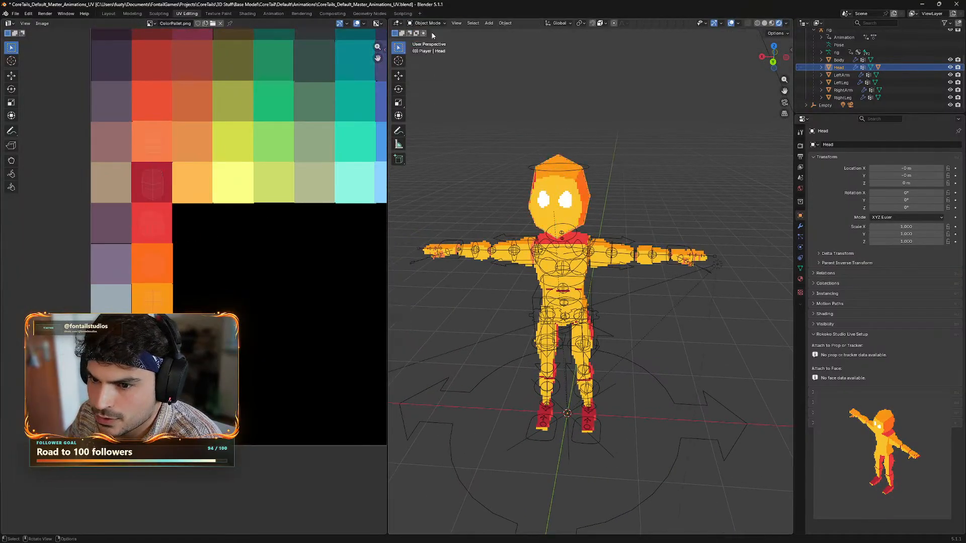
left_click(428, 23)
left_click(428, 39)
- Examine the colours of the head's front and side faces from several angles
middle_click_drag(668, 201, 649, 187)
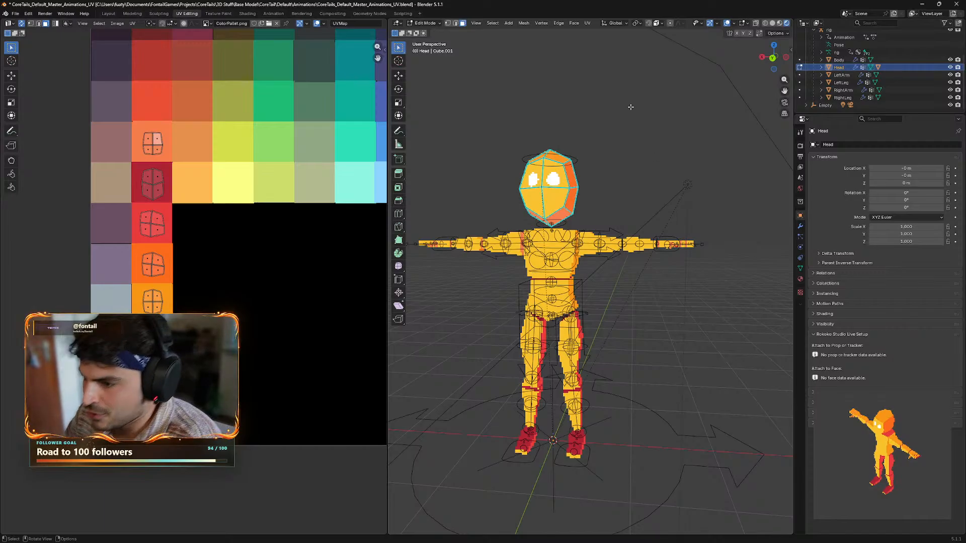
middle_click_drag(647, 135, 637, 159)
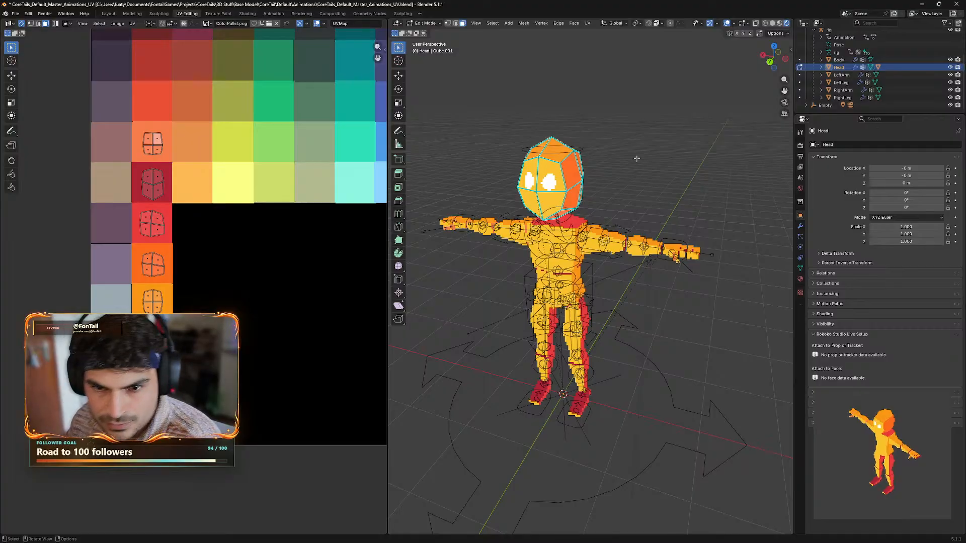
middle_click_drag(588, 197, 616, 194)
scroll(624, 220, "up", 3)
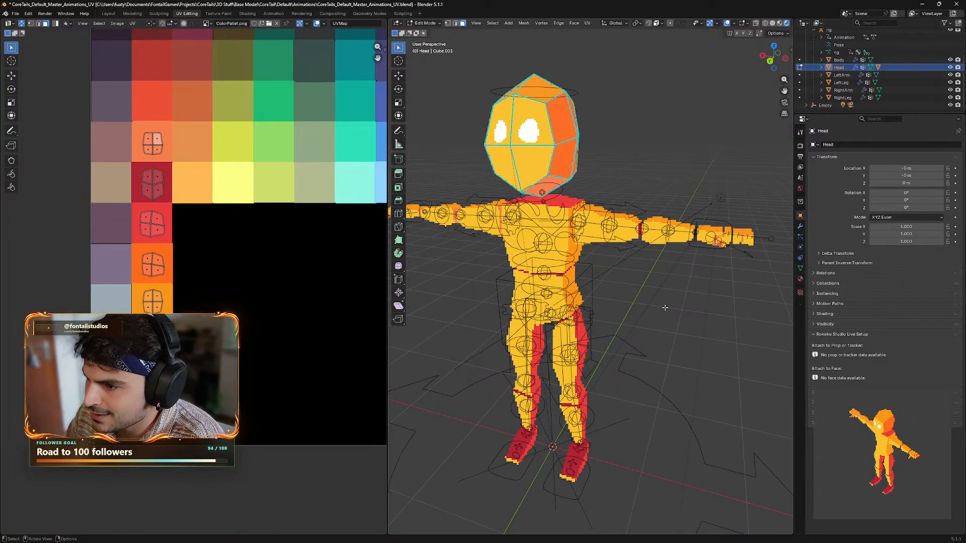
mouse_move(665, 307)
middle_mouse_down()
mouse_move(679, 312)
mouse_move(675, 305)
middle_mouse_up()
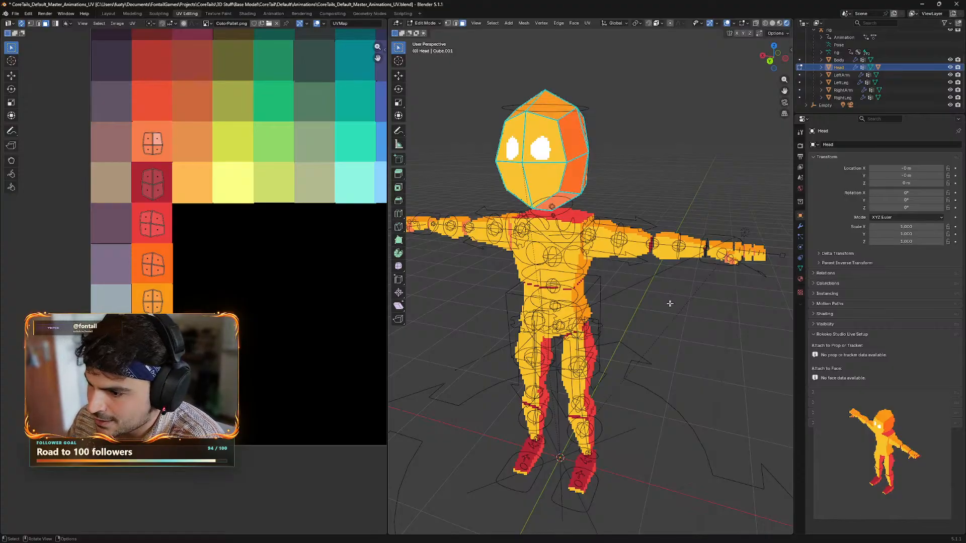
middle_click_drag(670, 303, 679, 327)
middle_click_drag(703, 322, 664, 309)
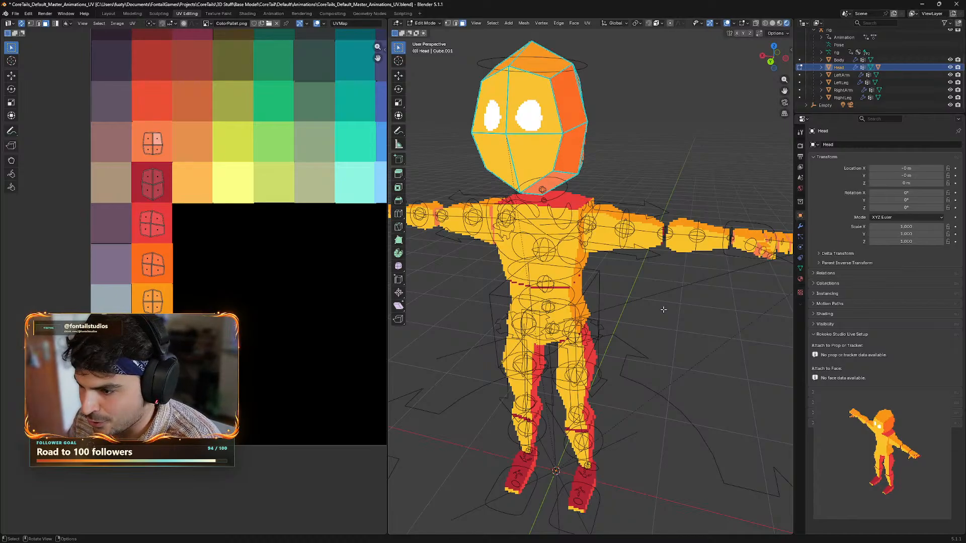
- Switch to Aseprite, open Skeleton_Unarmed_Idle_front.aseprite, and study the skeleton sprite's shading, ending on the first frame
left_click(566, 534)
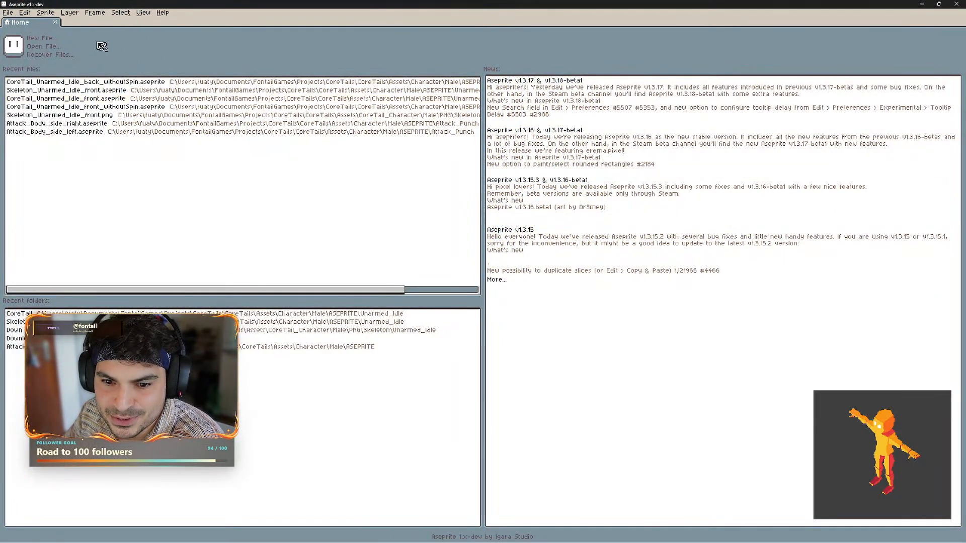
left_click(50, 90)
scroll(513, 231, "up", 5)
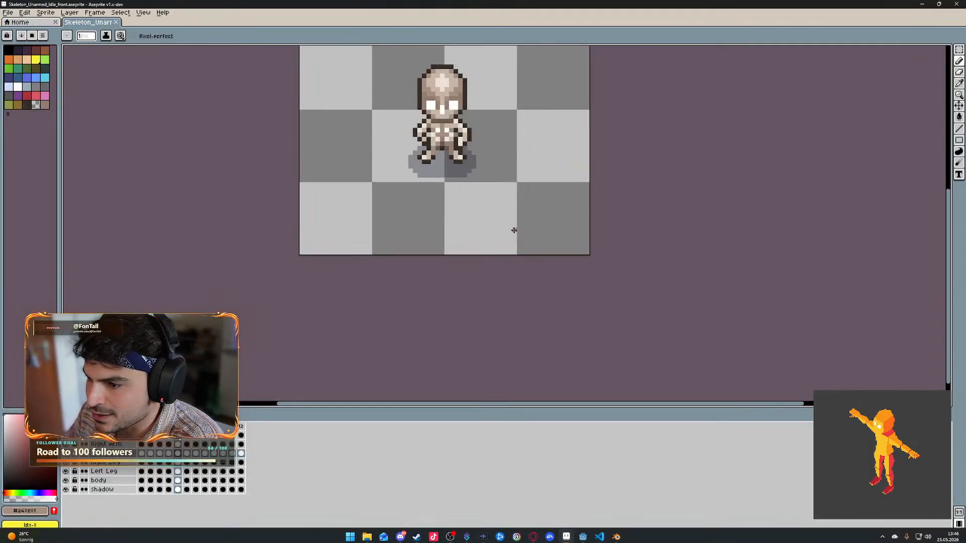
middle_click_drag(500, 218, 531, 350)
scroll(540, 308, "down", 1)
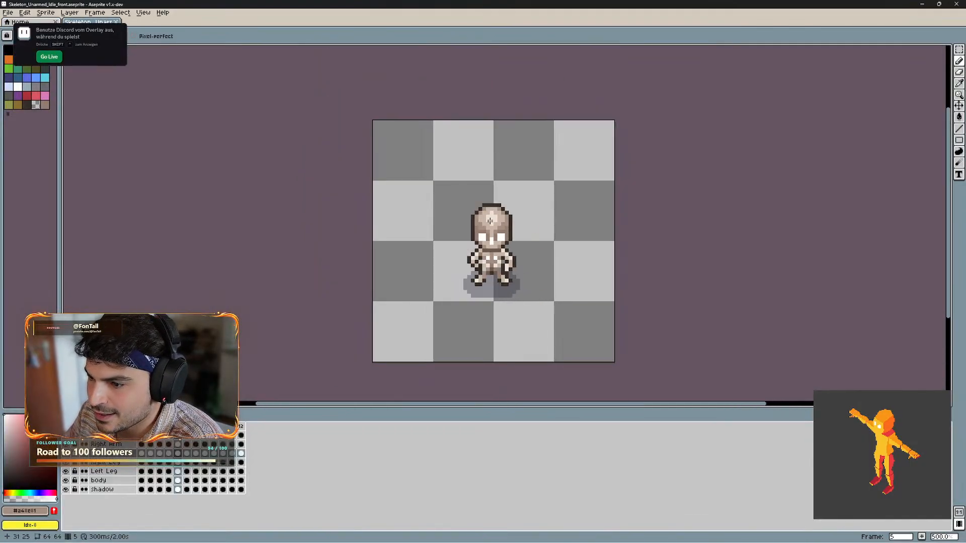
scroll(556, 249, "down", 1)
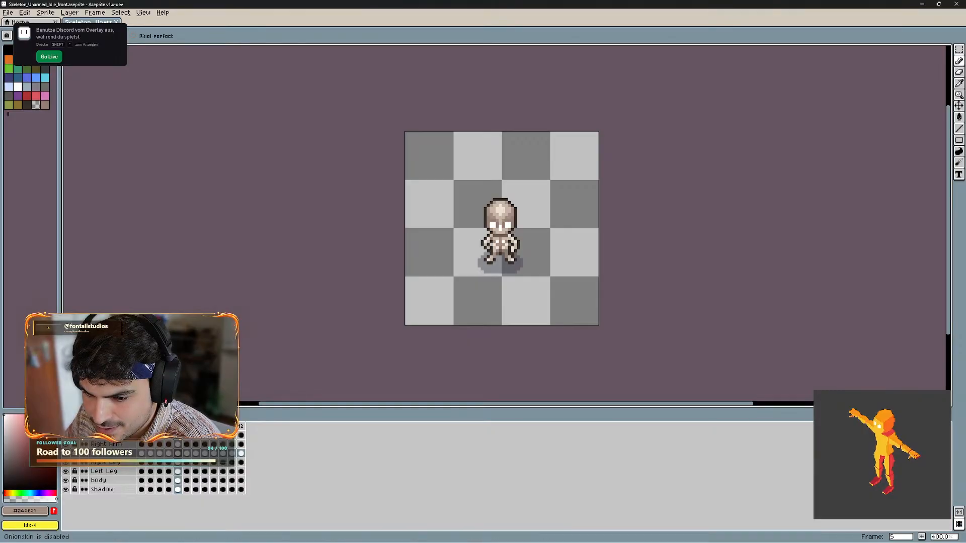
left_click(91, 415)
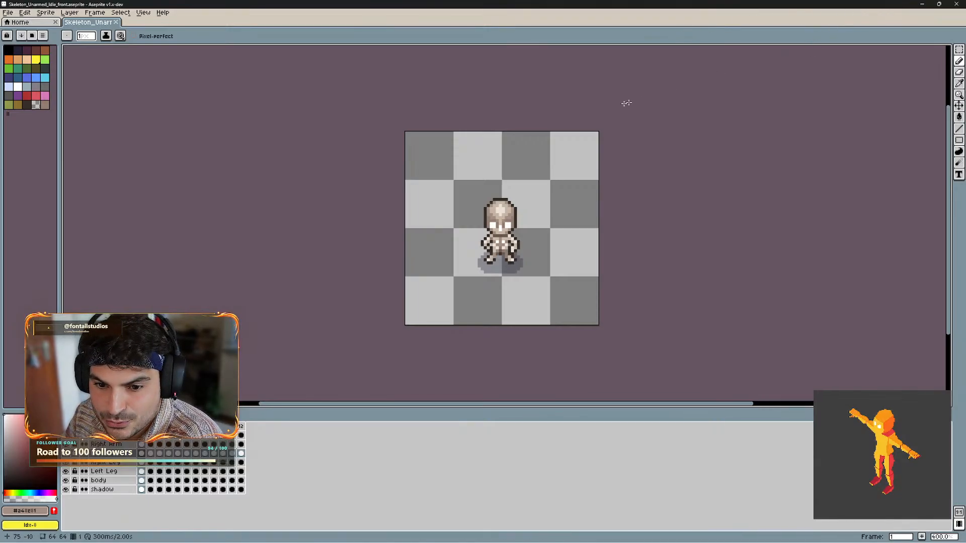
- Close Aseprite, return to Blender, and compare the head's colours with its UV islands on the palette
left_click(959, 5)
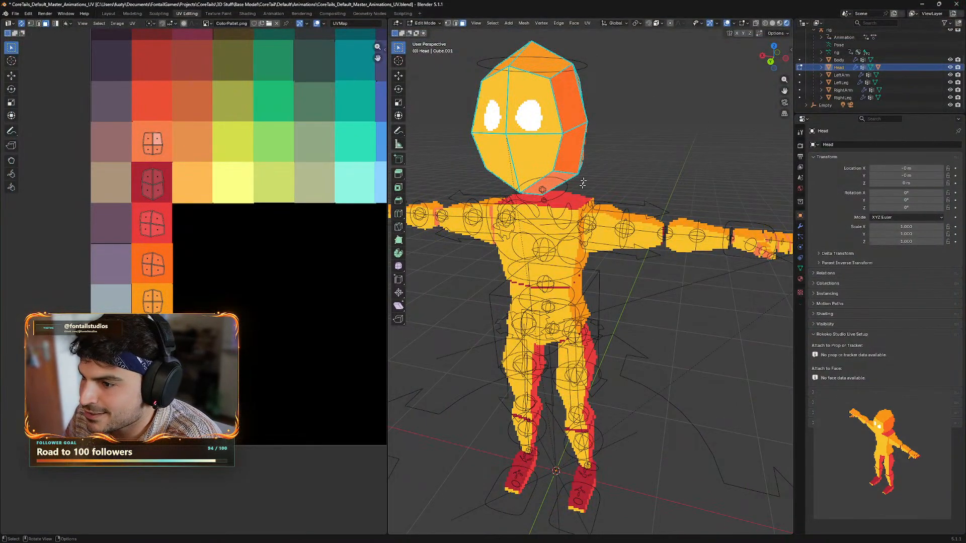
scroll(600, 241, "down", 1)
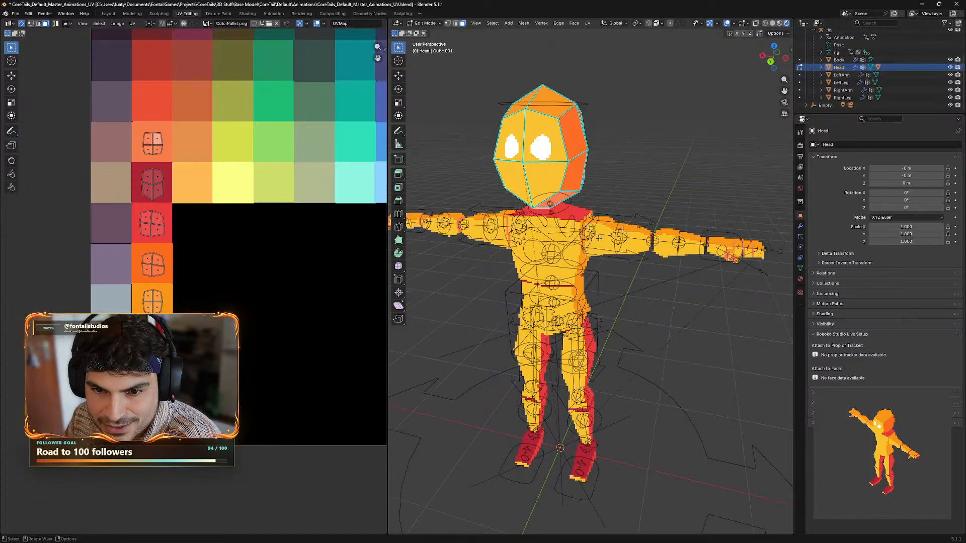
middle_click_drag(600, 238, 633, 293)
scroll(660, 326, "up", 1)
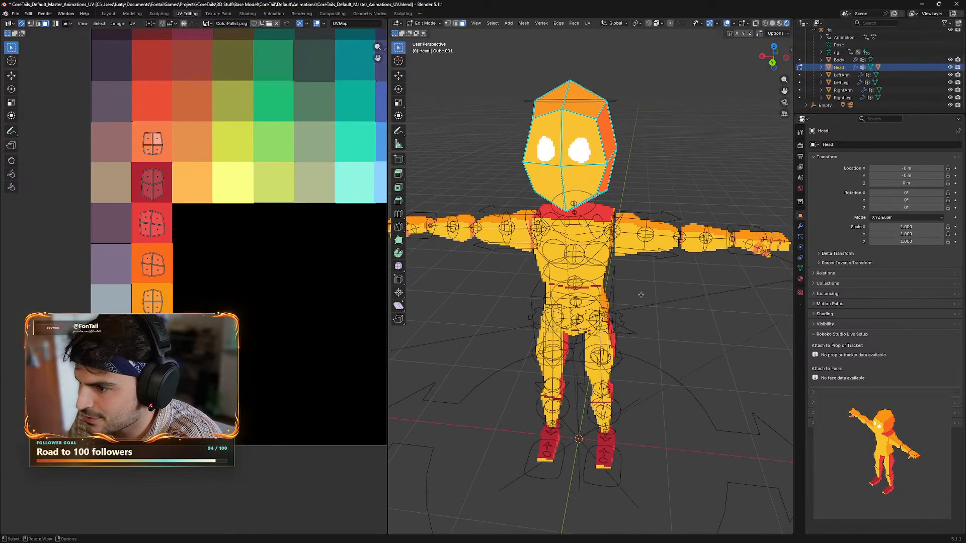
middle_click_drag(237, 279, 250, 298)
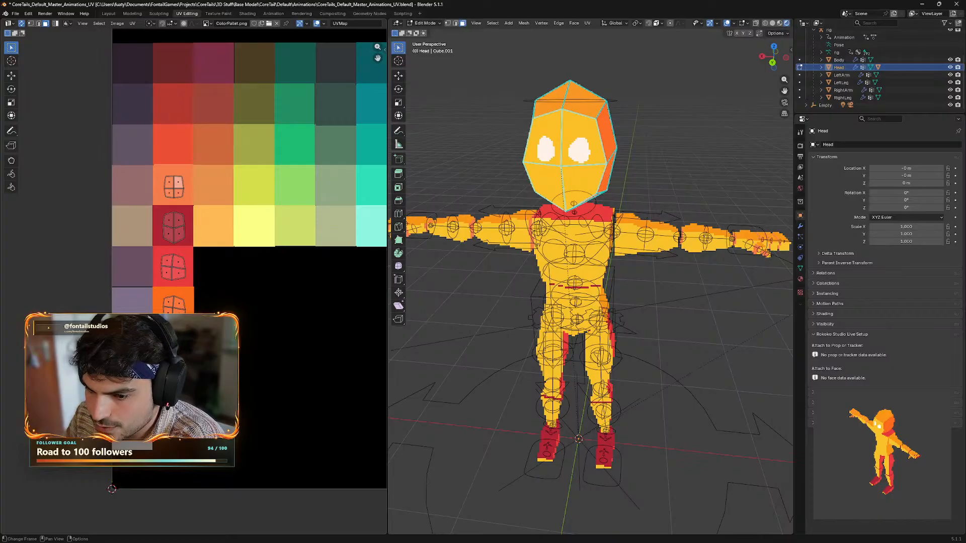
- Try the head's front-face UV island on the light orange swatch
key("g")
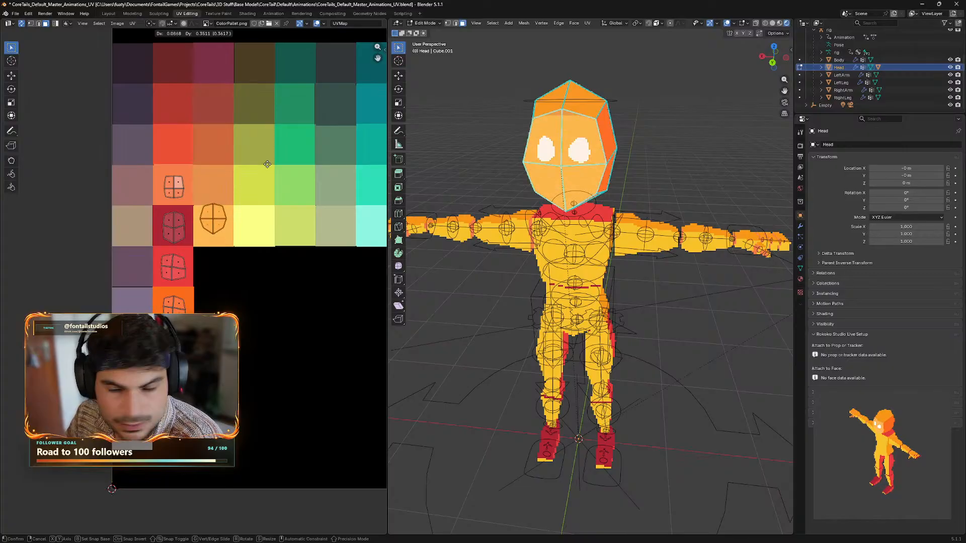
left_click(227, 333)
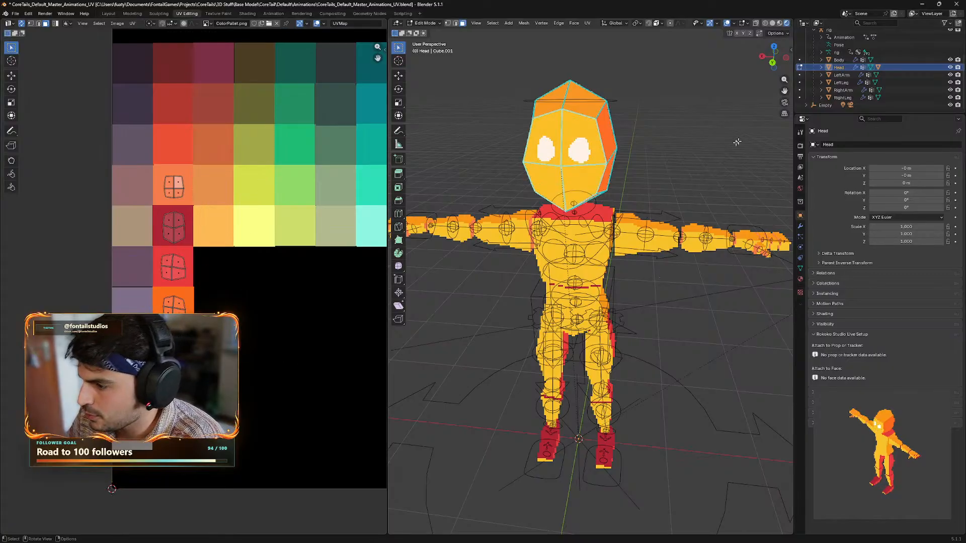
- Select the Empty object in the Layout workspace and reset its Z rotation to 0°
left_click(826, 105)
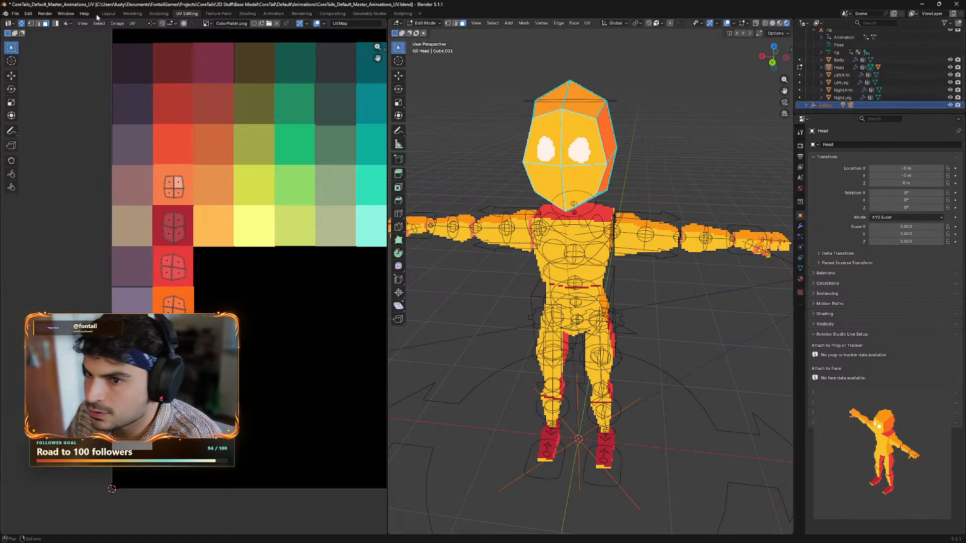
left_click(113, 14)
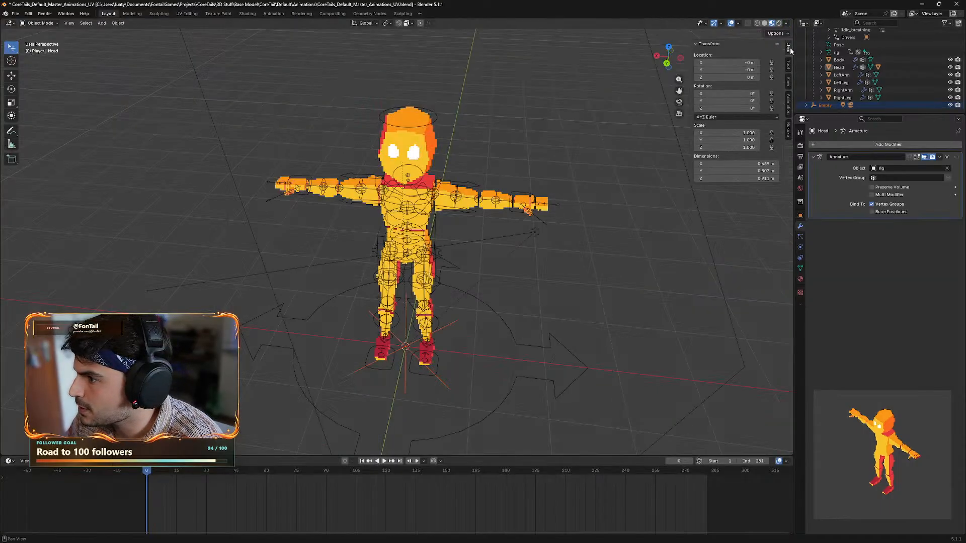
left_click(841, 97)
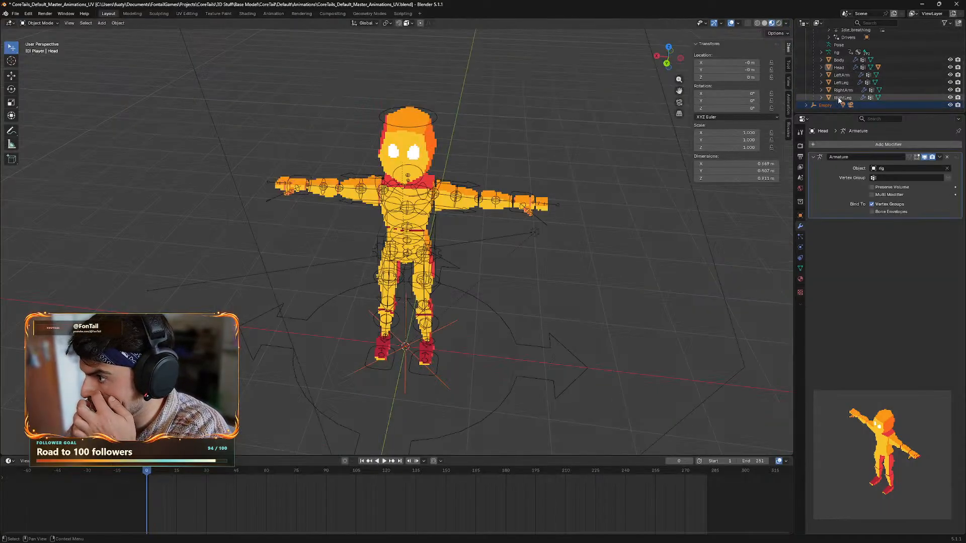
left_click(832, 105)
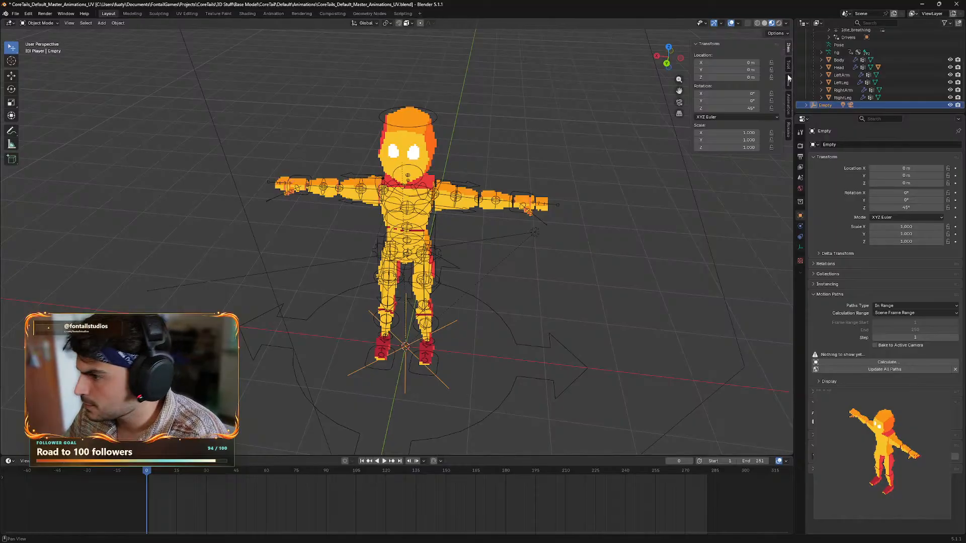
key("BackSpace")
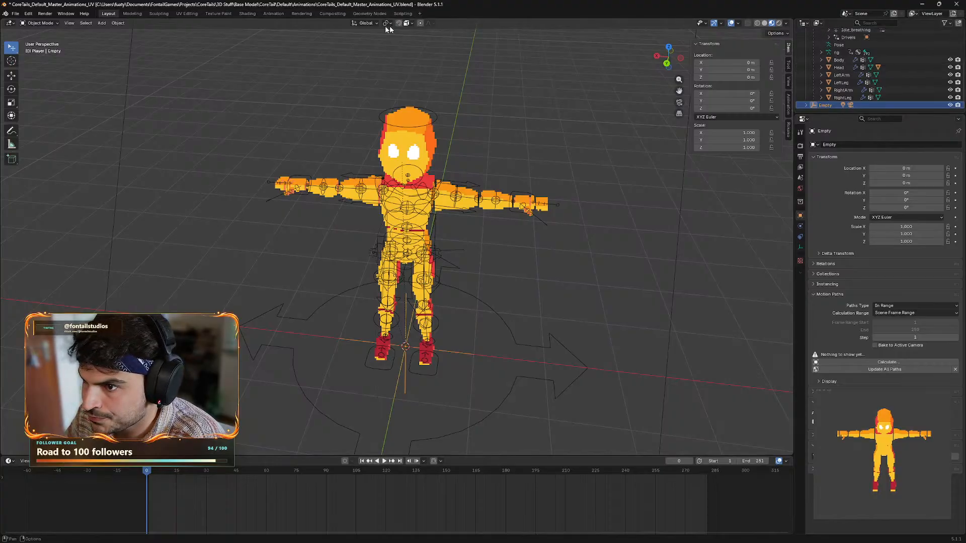
- Return to the UV Editing workspace, select the Head object, and open its mesh in Edit Mode
left_click(186, 14)
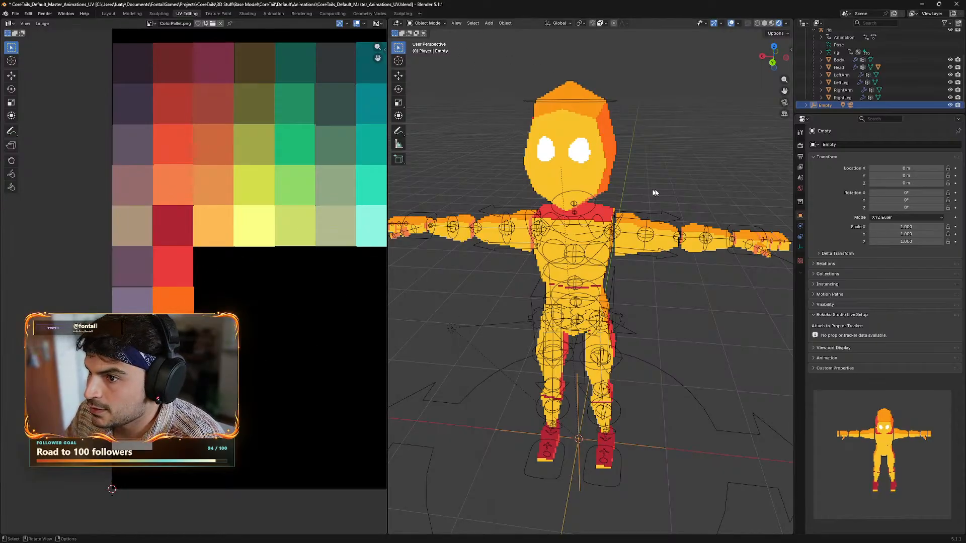
left_click(839, 67)
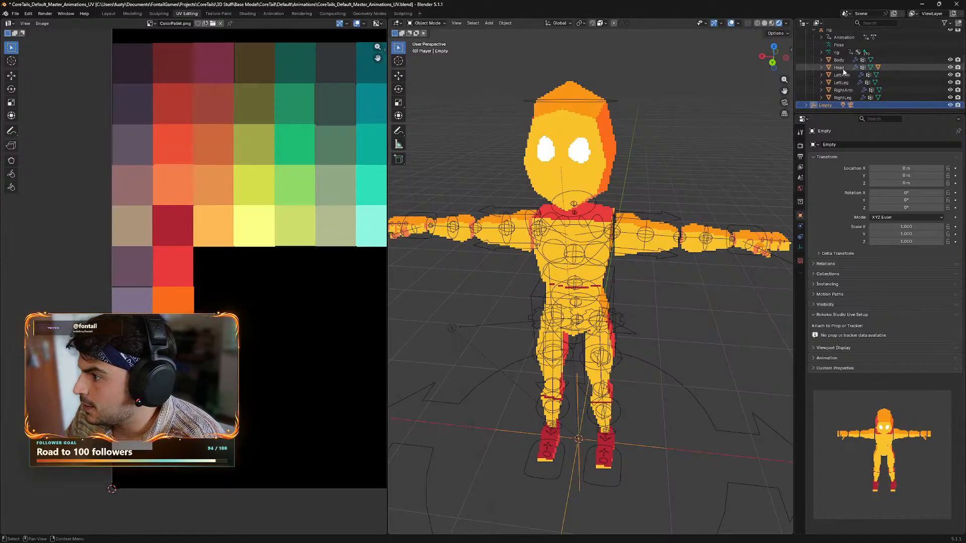
left_click(427, 23)
left_click(428, 40)
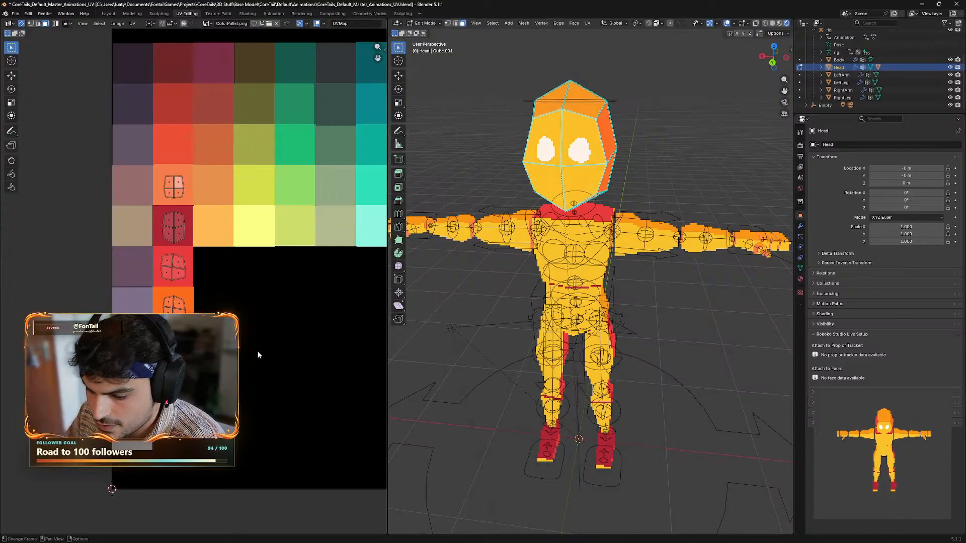
- Try shifting the front-face UV island from its yellow swatch onto the light orange swatch to compare the face colour
key("g")
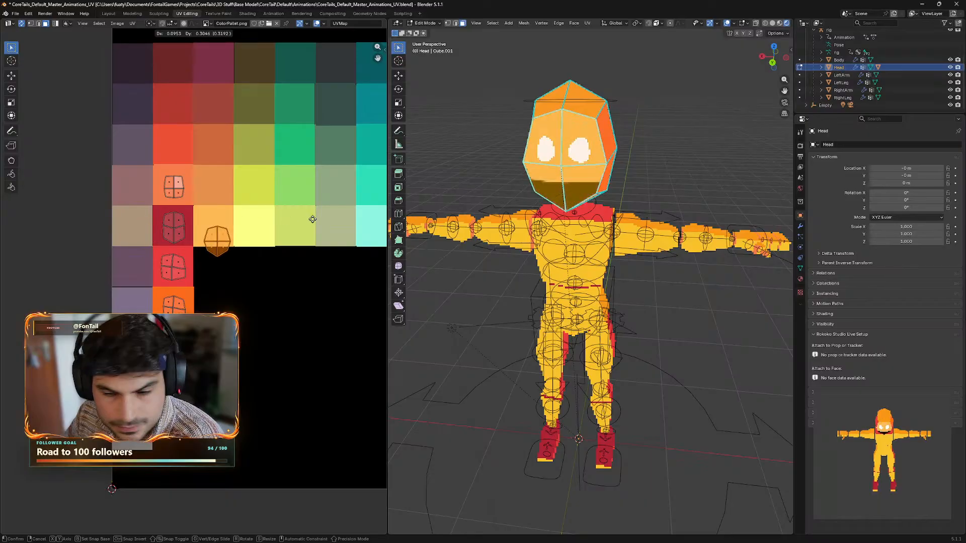
left_click(309, 331)
scroll(307, 322, "down", 3)
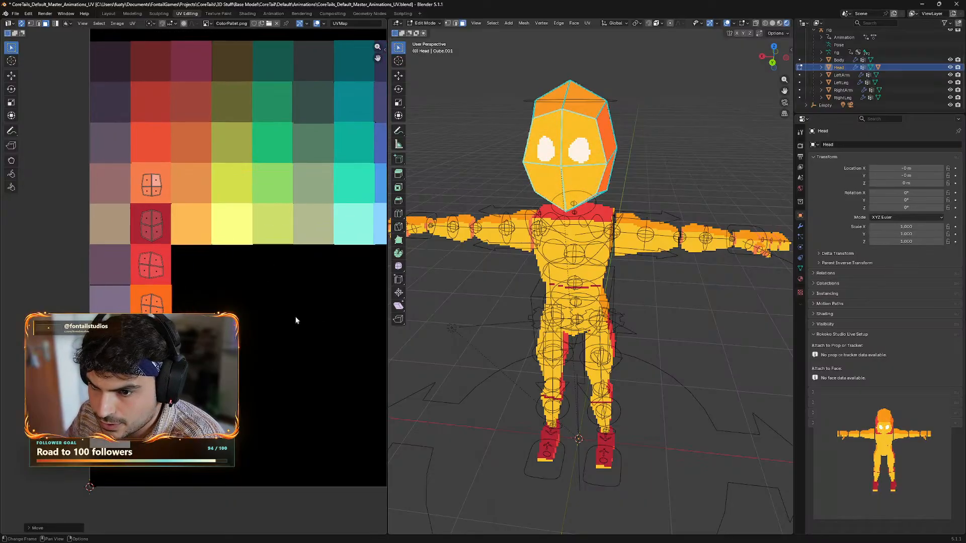
key("g")
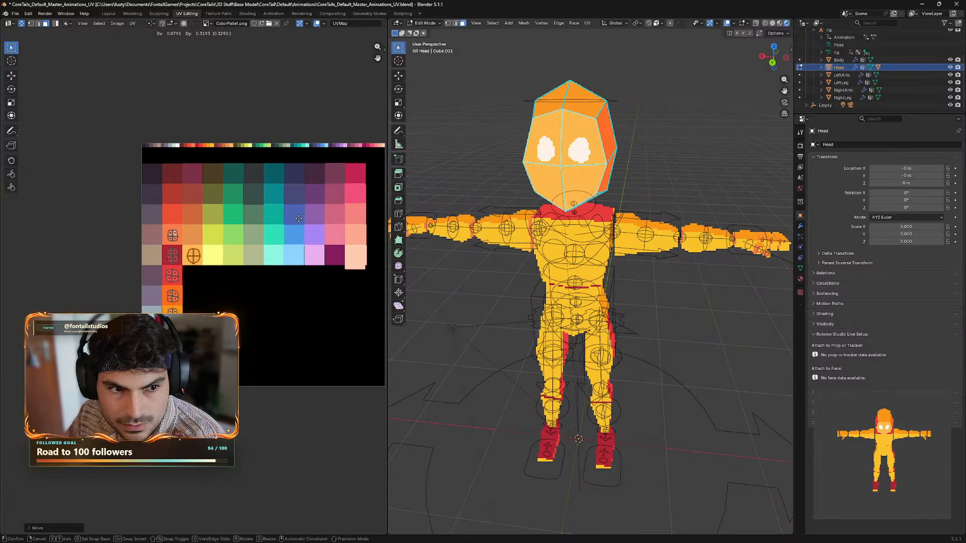
left_click(277, 299)
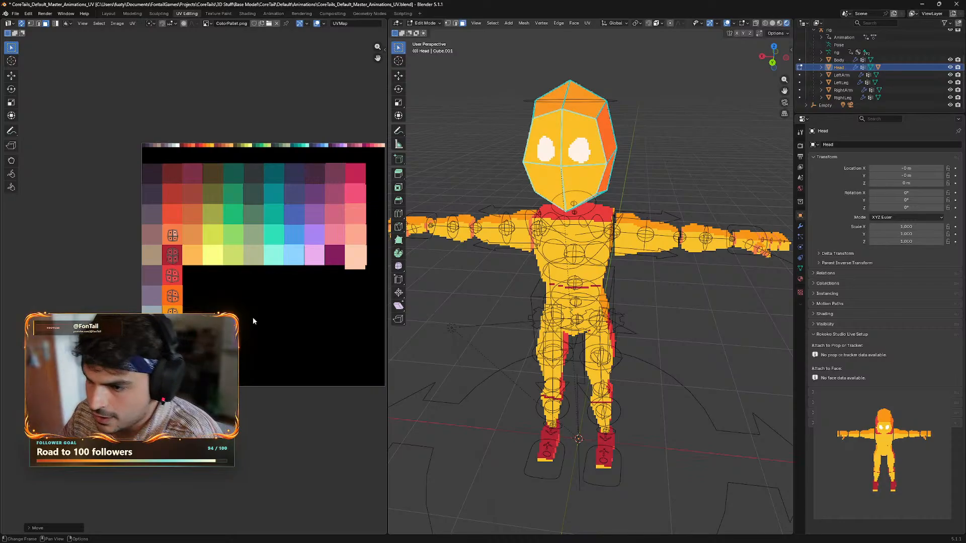
- Move the front-face UV island onto the palest peach swatch and the head's other islands onto the pink-to-peach column above it
key("g")
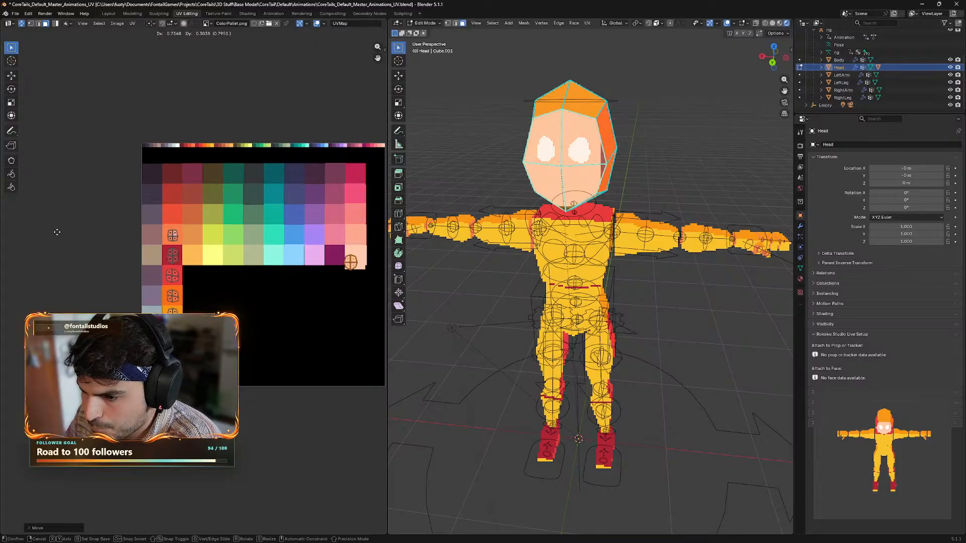
left_click(62, 222)
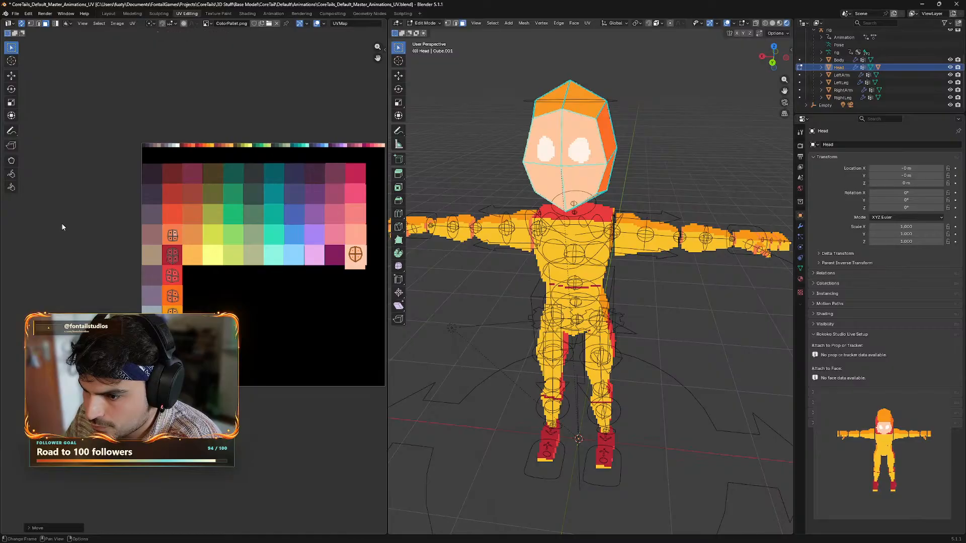
left_click(190, 301)
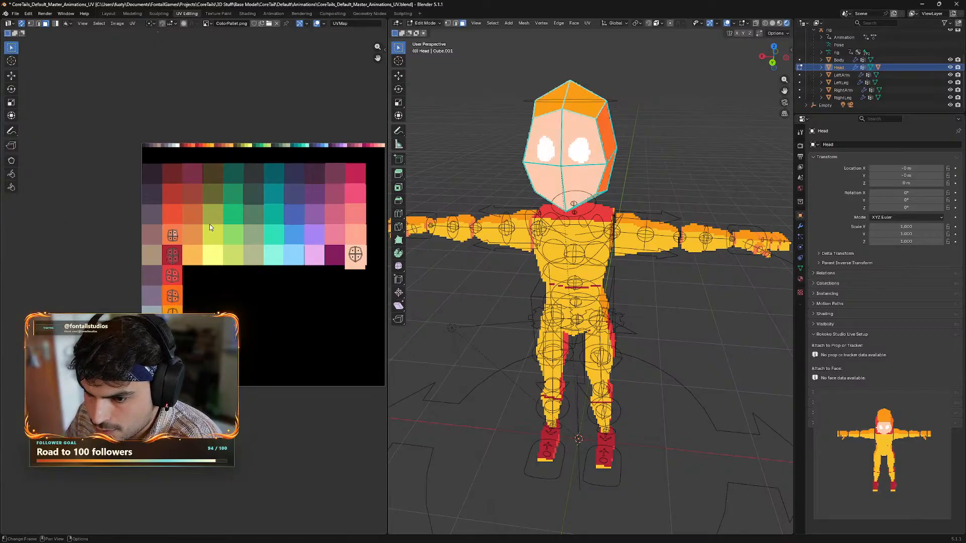
left_click_drag(216, 232, 159, 327)
key("g")
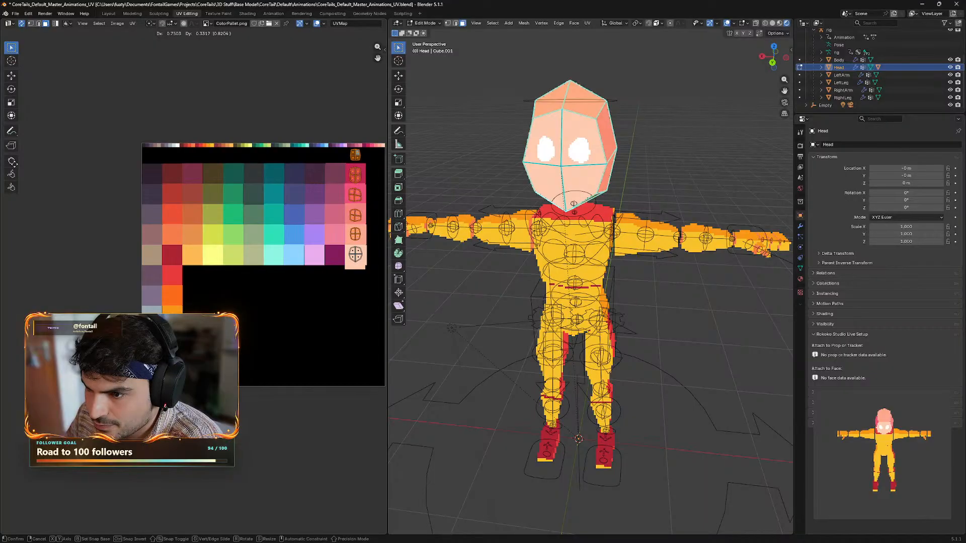
left_click(13, 163)
middle_click_drag(310, 299, 280, 301)
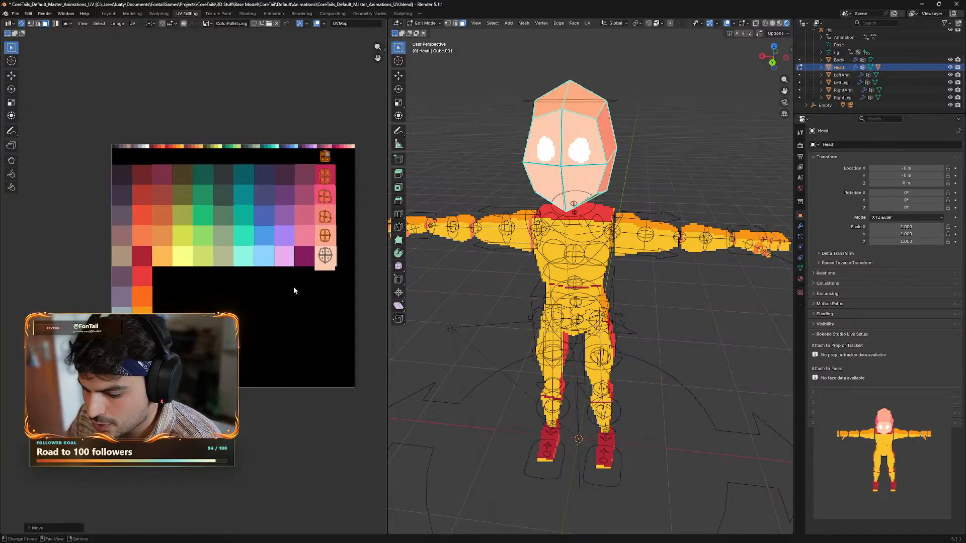
- Save the file, and save it under the new name CoreTails_Default_Master_Animations_UV_Coloring.blend
key("ctrl+s")
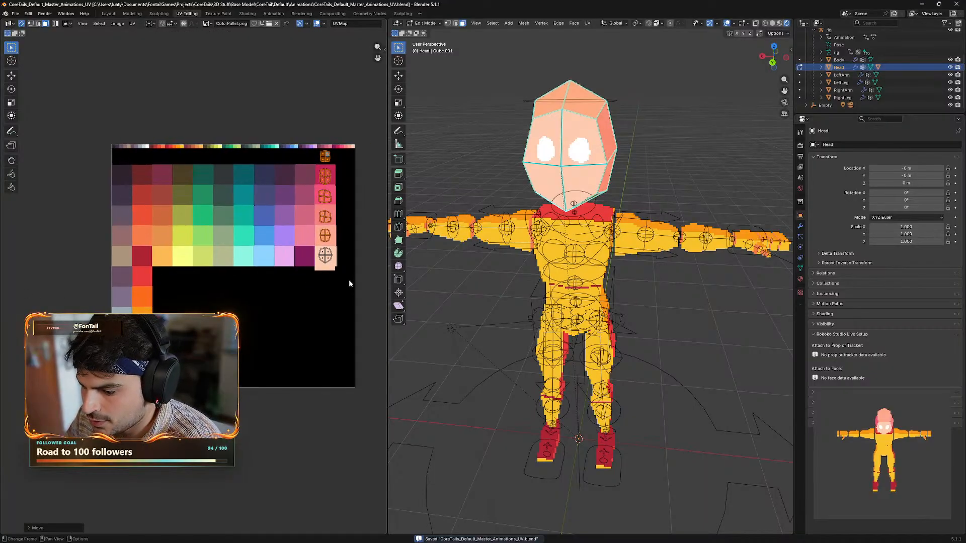
scroll(346, 248, "up", 3)
middle_click_drag(331, 271, 151, 324)
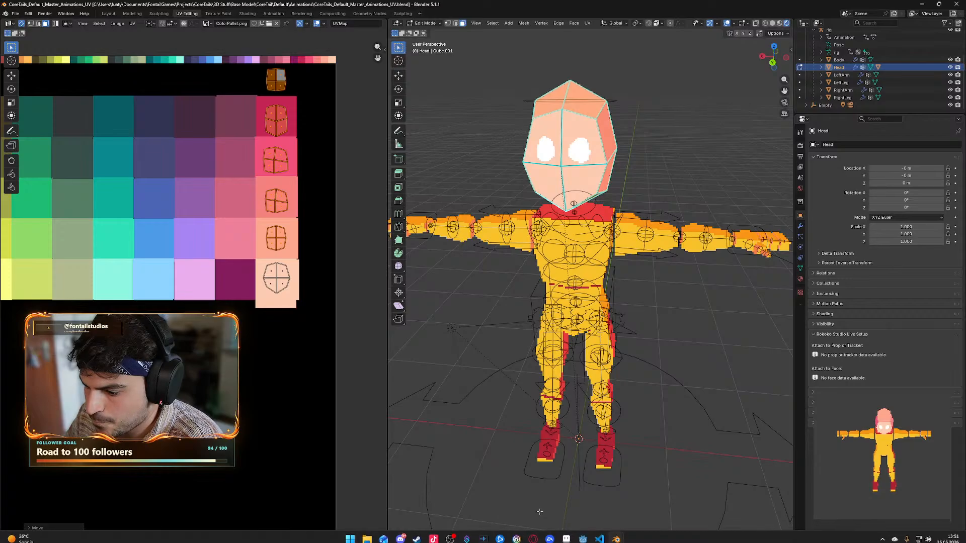
left_click(29, 16)
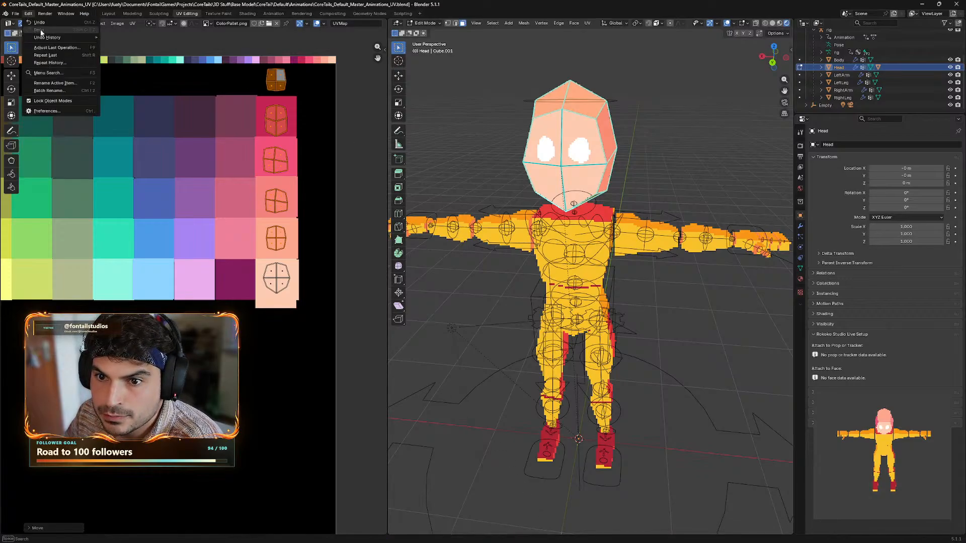
left_click(16, 14)
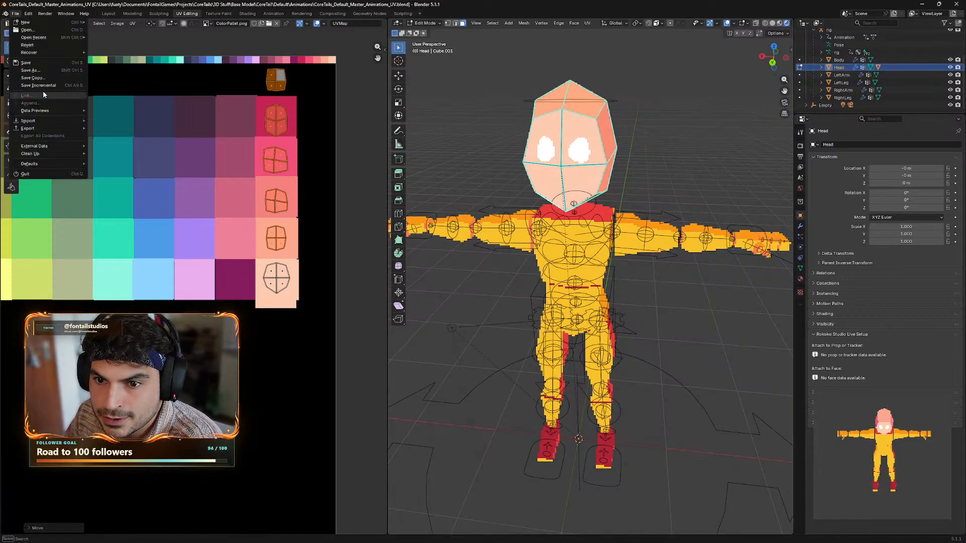
left_click(40, 71)
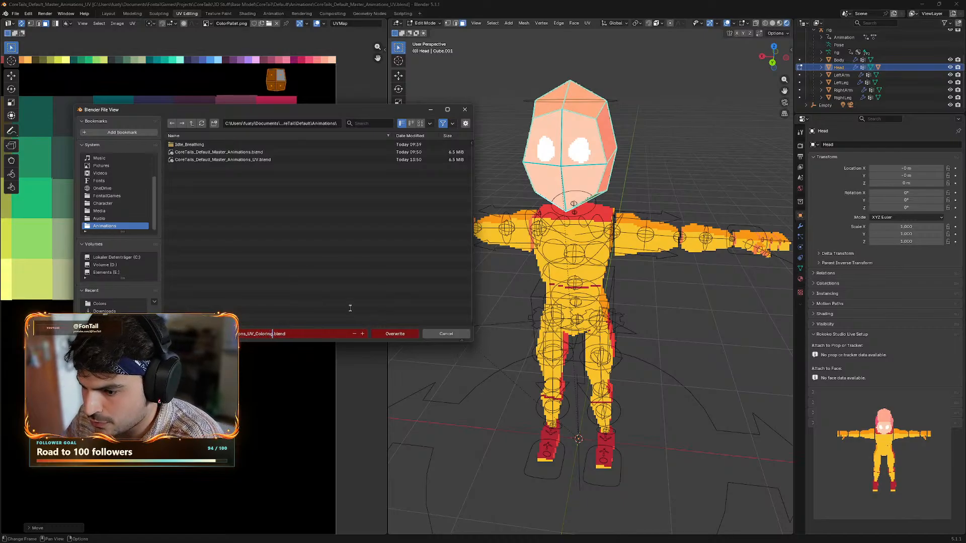
key("Return")
left_click(395, 335)
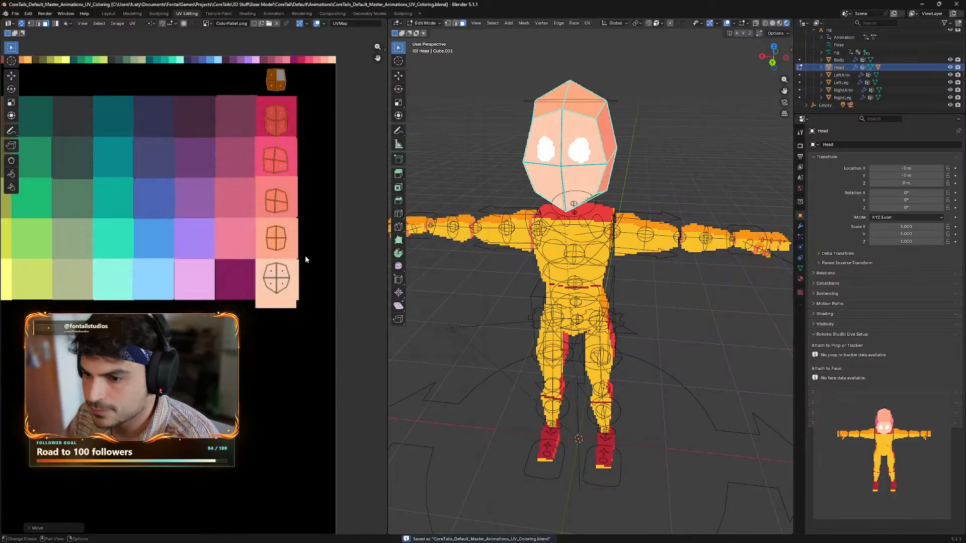
- Select the front-face UV island, scale it to about 0.52, and place it across the border between the two lightest peach swatches
scroll(317, 206, "up", 1)
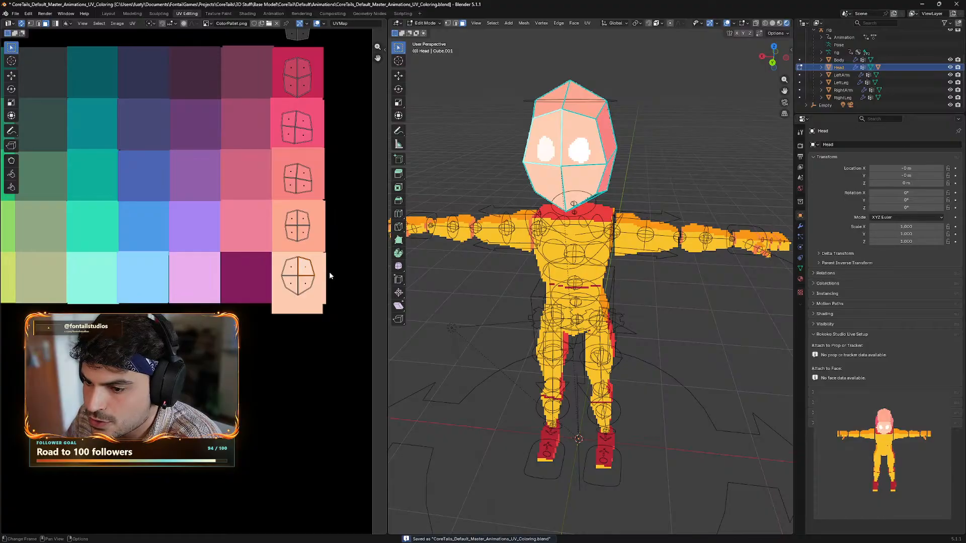
scroll(329, 280, "up", 2)
middle_click_drag(252, 235, 231, 303)
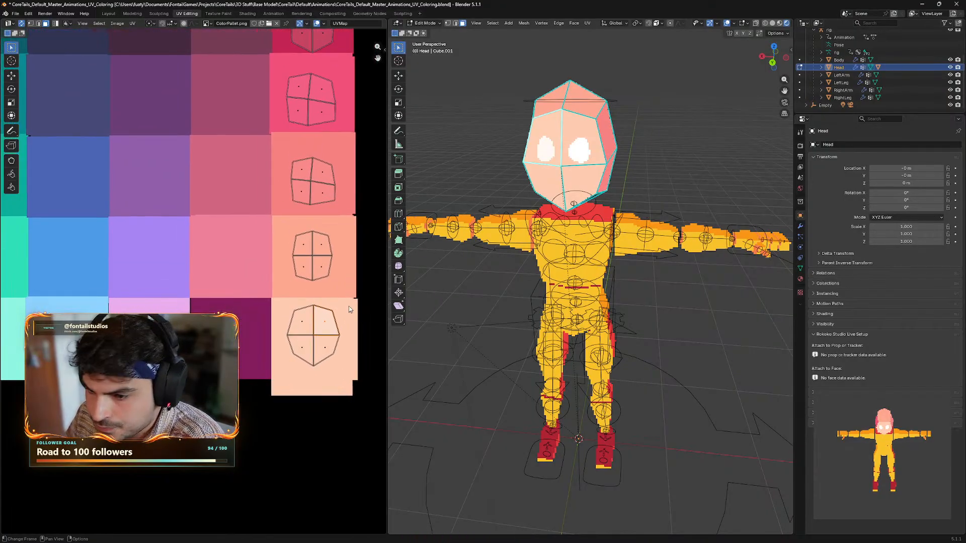
key("b")
left_click_drag(283, 389, 284, 387)
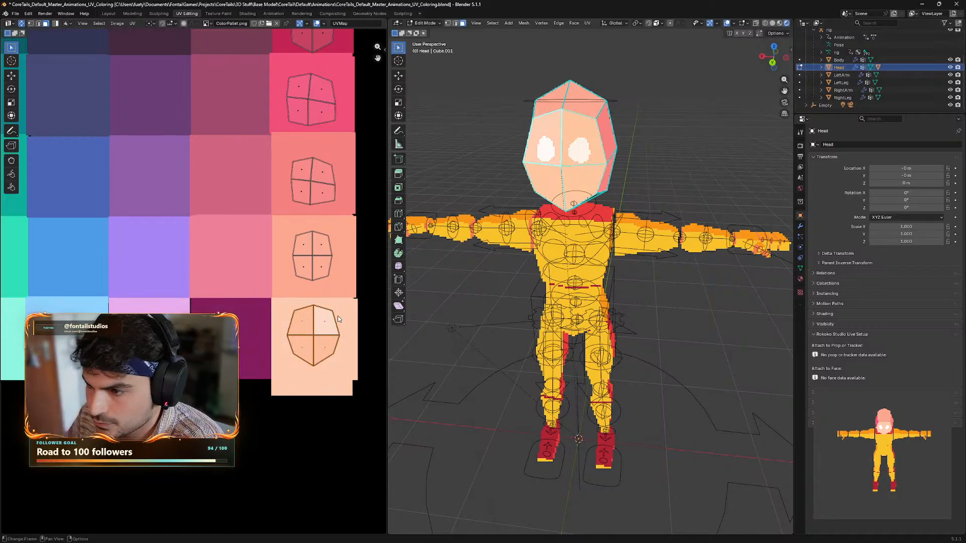
key("g")
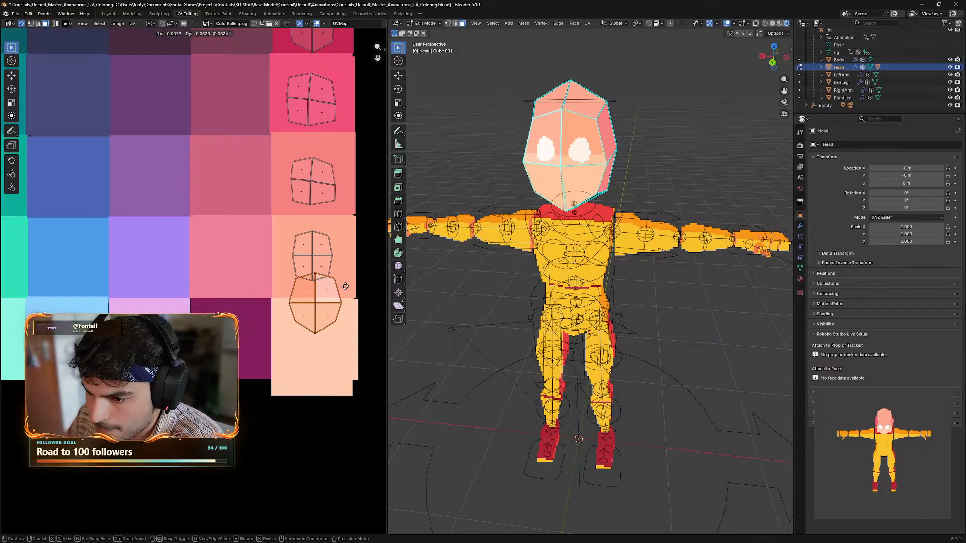
left_click(336, 322)
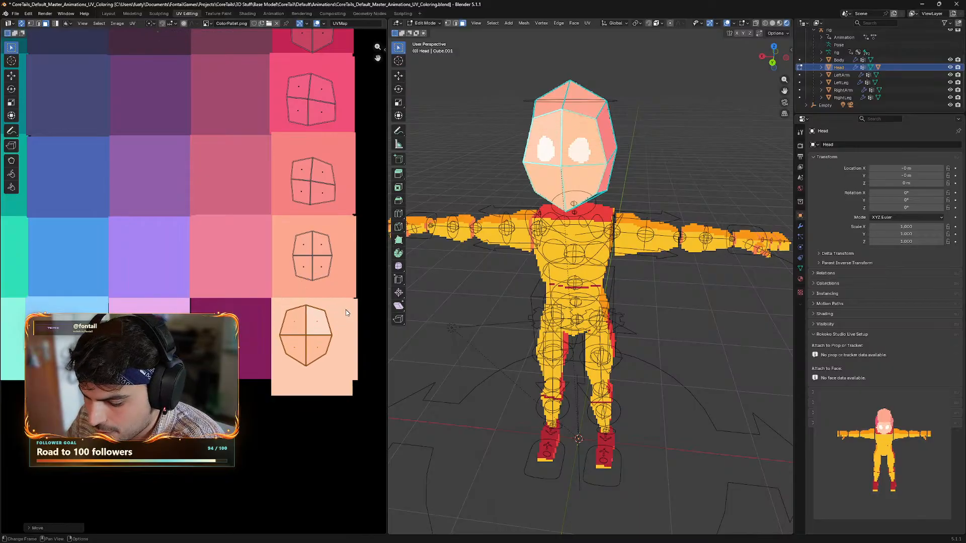
key("s")
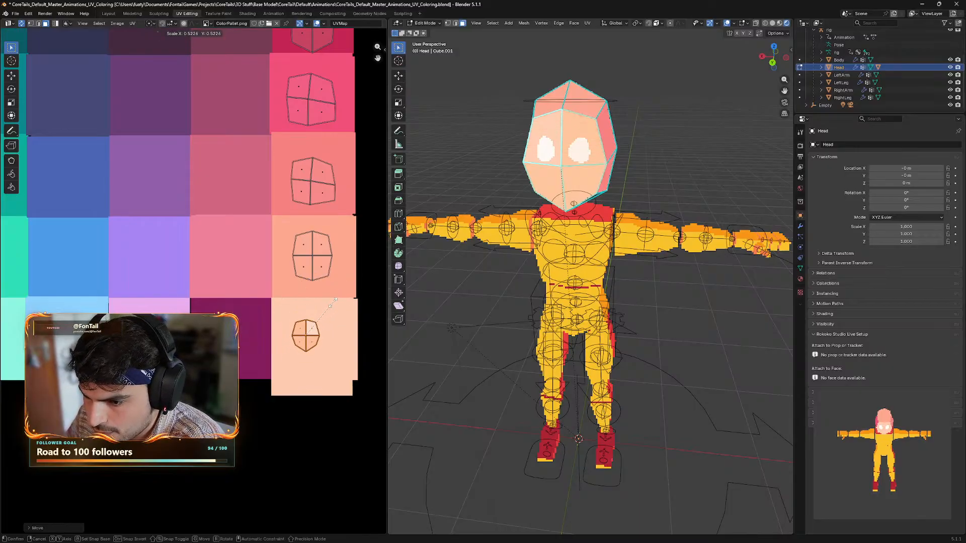
left_click(327, 308)
key("g")
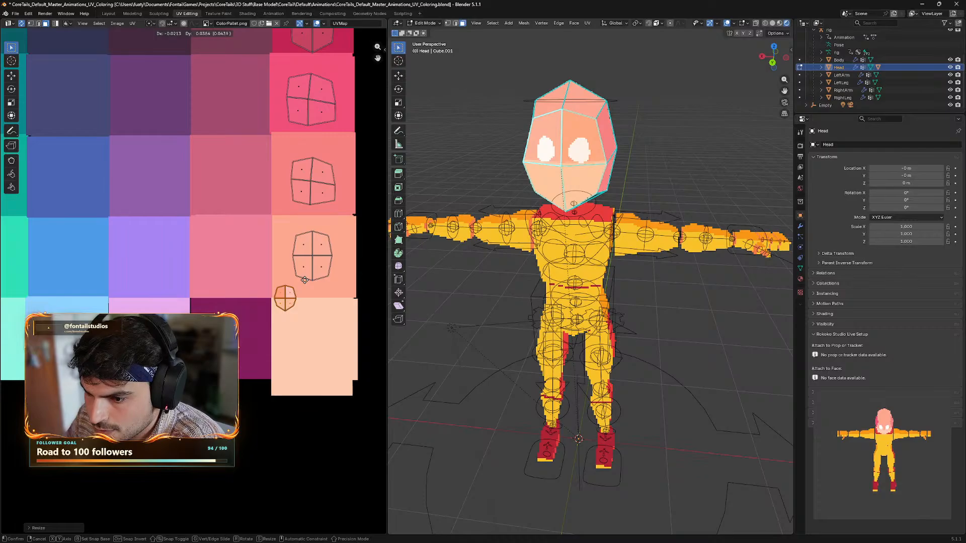
left_click(304, 280)
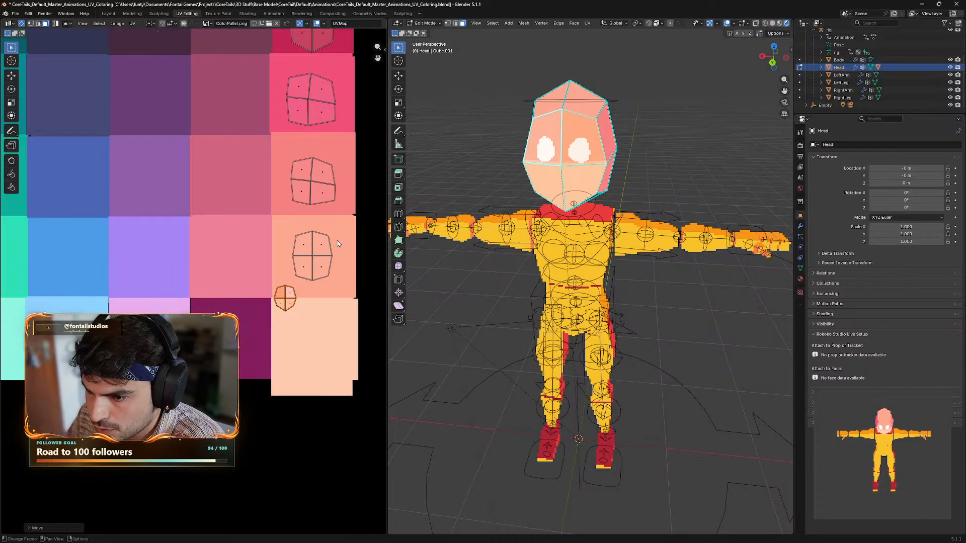
- Try shifting the UV island on the light orange swatch, then undo that along with the front-face island's scaling and placement
left_click_drag(347, 226, 292, 280)
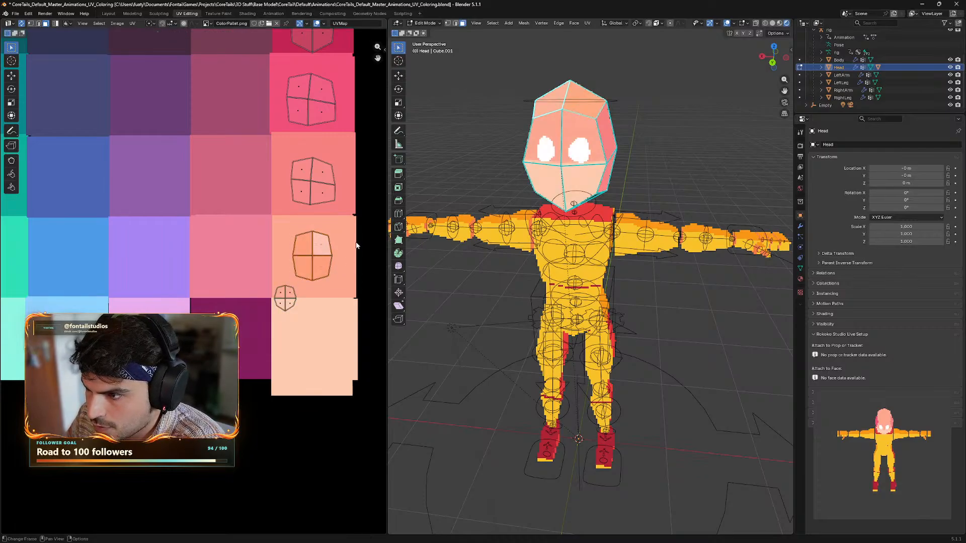
key("g")
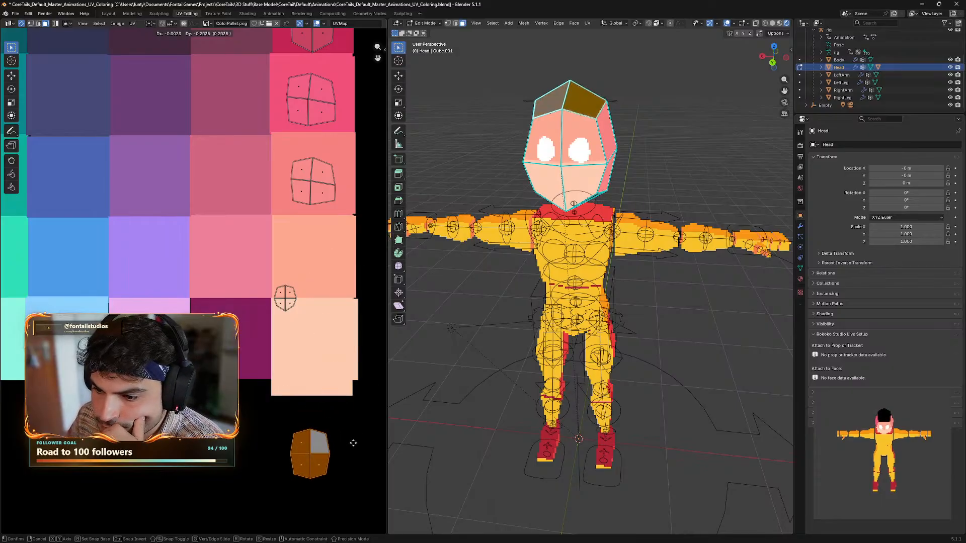
left_click(344, 242)
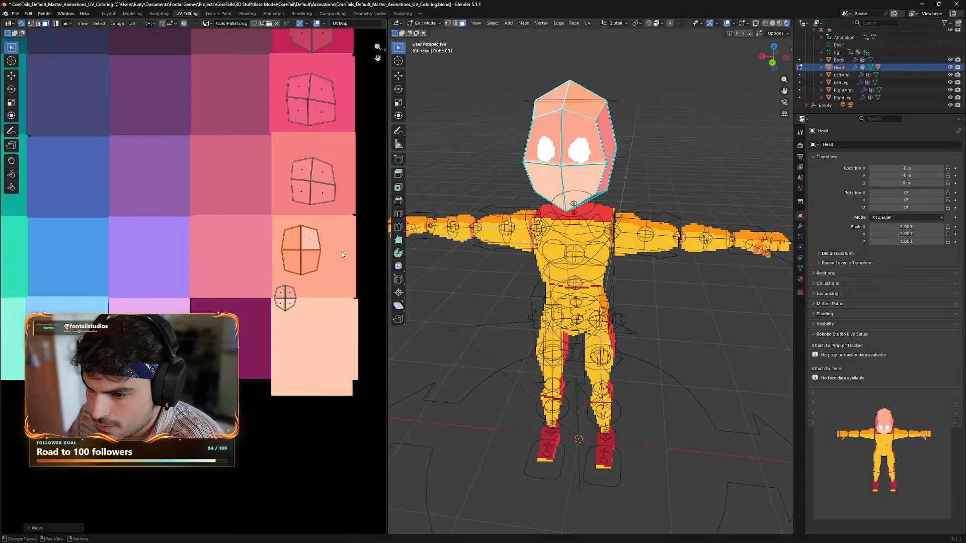
key("ctrl+z")
key("ctrl+z")
key("ctrl+z")
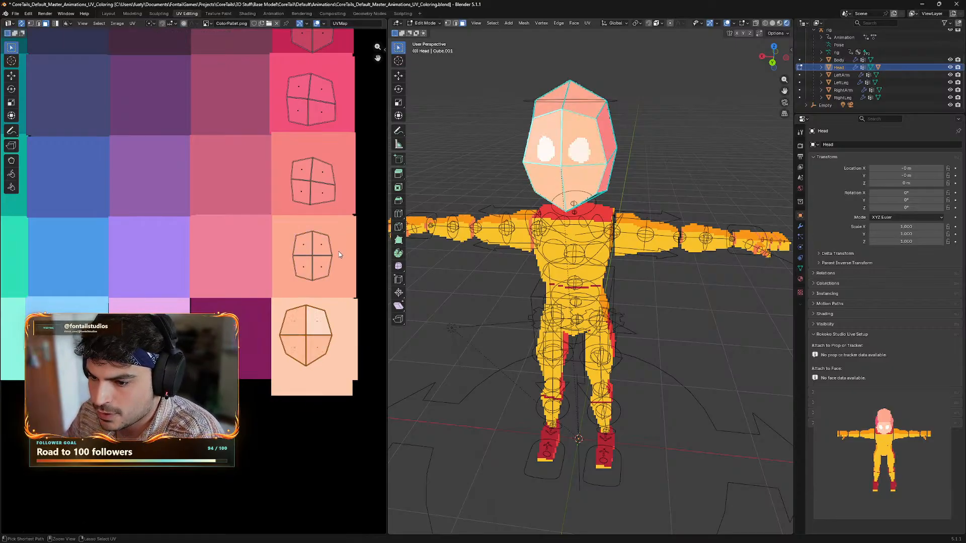
- Scale all the head's UV islands down together and place the small column across the border between the two lightest peach swatches
scroll(339, 252, "down", 2)
left_click_drag(314, 45, 164, 376)
key("s")
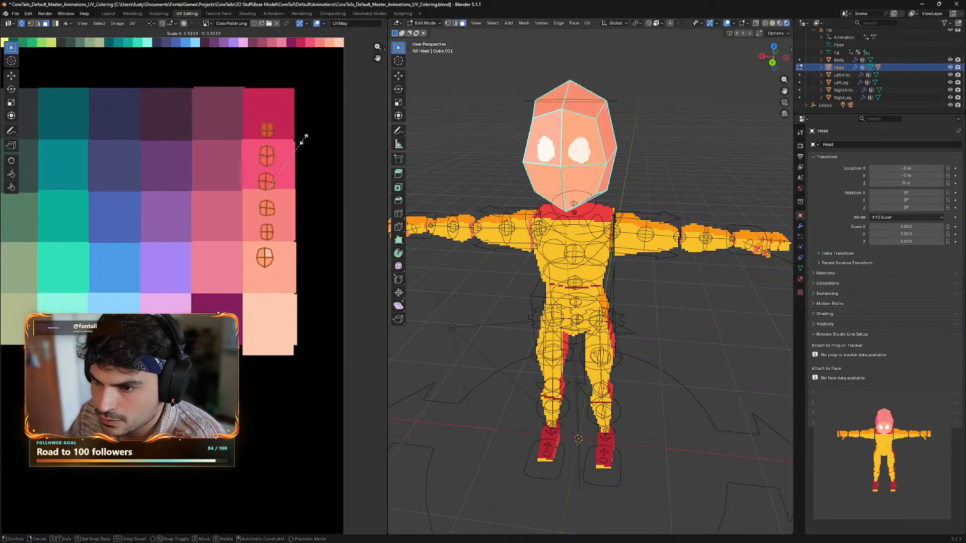
left_click(279, 170)
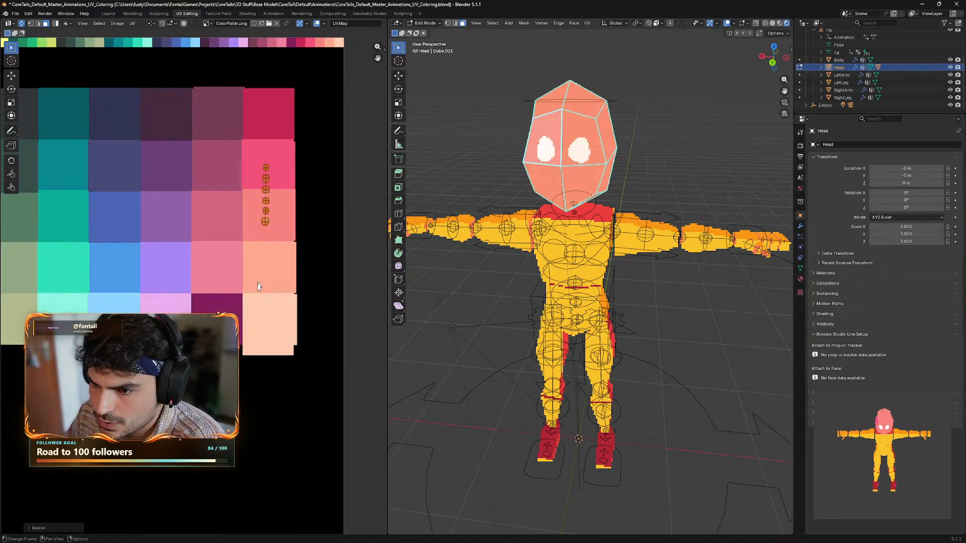
key("g")
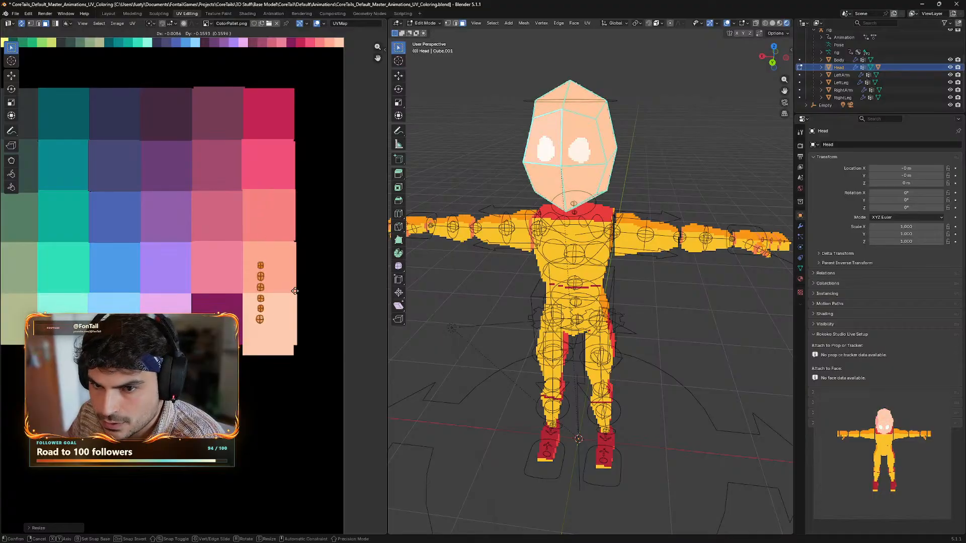
left_click(308, 307)
- Select the front-face UV island alone and place it across the border of the two lightest peach swatches, beside the purple-red swatch
scroll(308, 309, "up", 1)
scroll(309, 308, "up", 1)
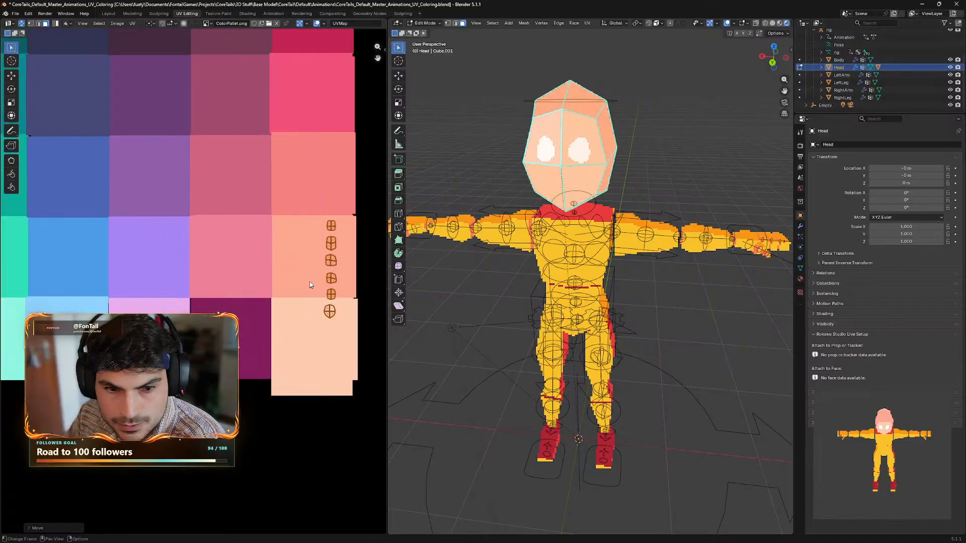
scroll(309, 300, "up", 2)
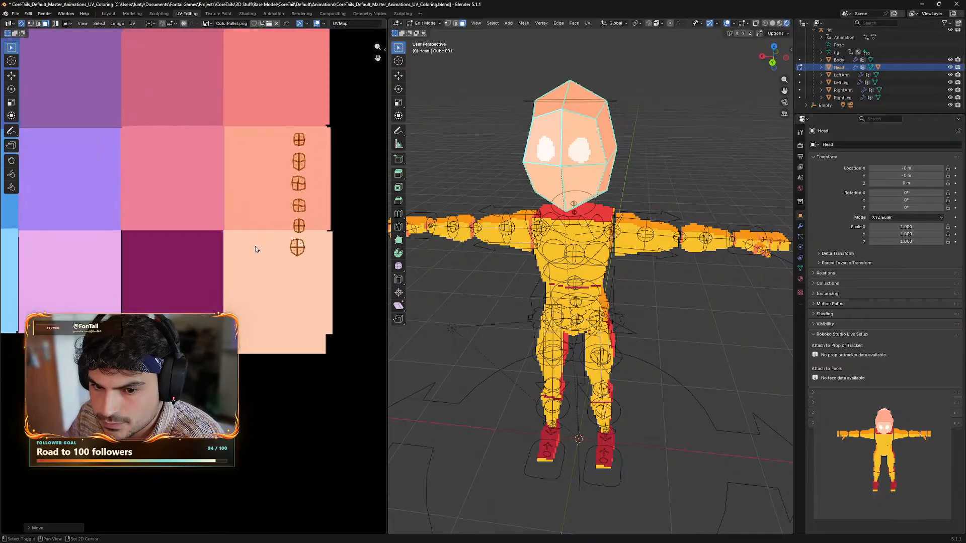
mouse_move(269, 239)
left_mouse_down()
mouse_move(321, 274)
mouse_move(283, 241)
left_mouse_up()
left_click(311, 276)
key("g")
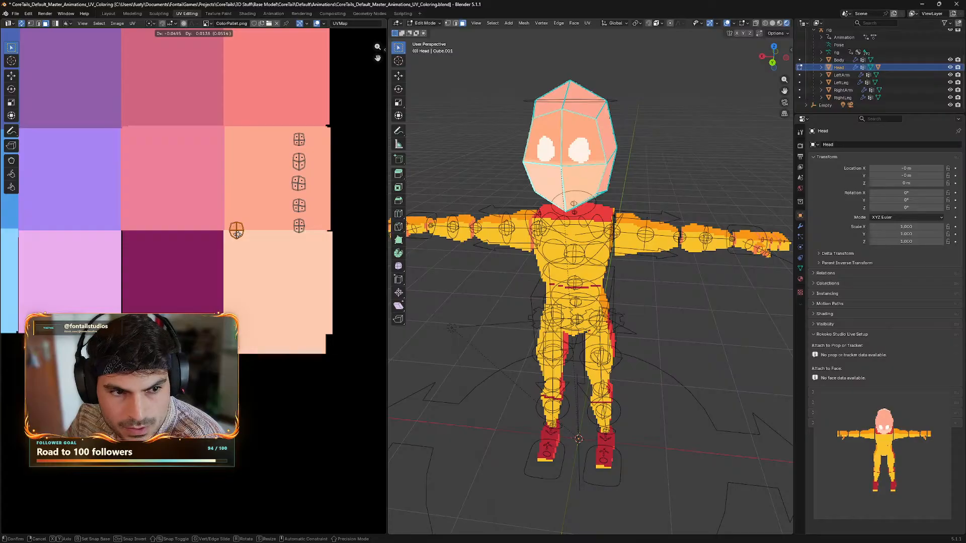
left_click(238, 235)
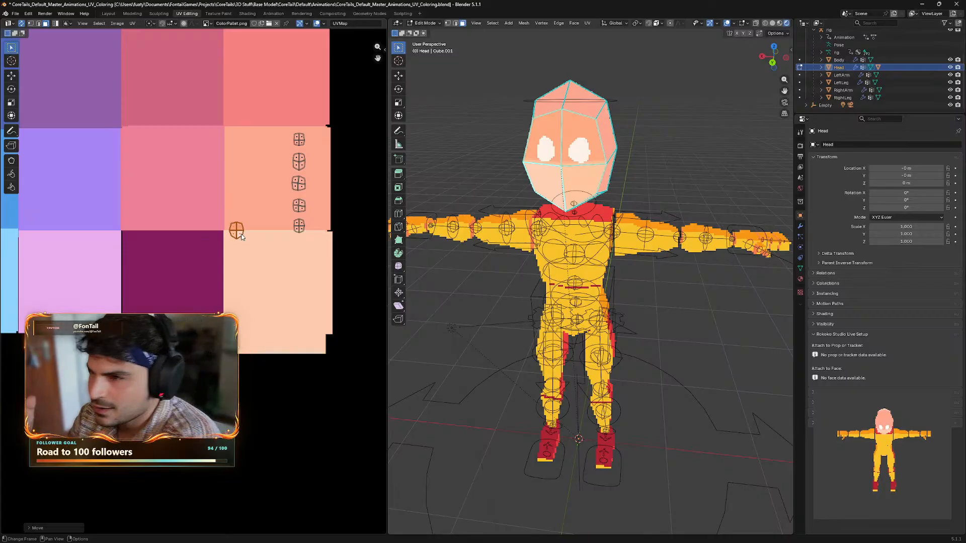
- Switch to Godot and run the demo_room scene as a reference for the character's colours
mouse_move(494, 525)
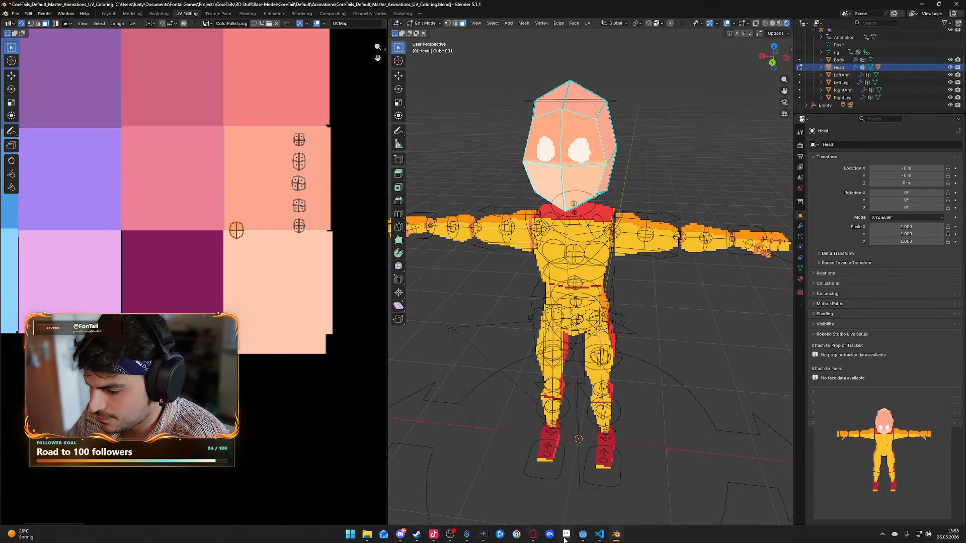
left_click(583, 534)
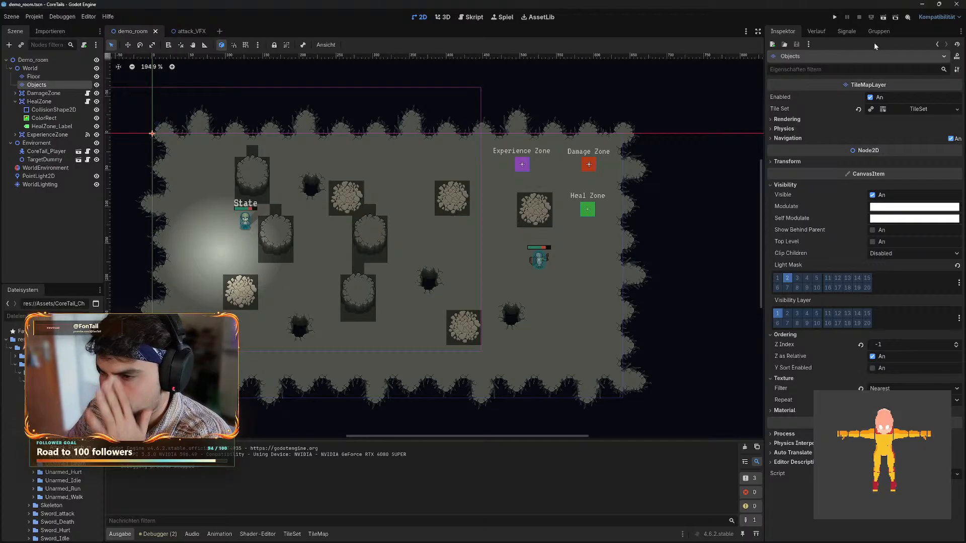
left_click(883, 19)
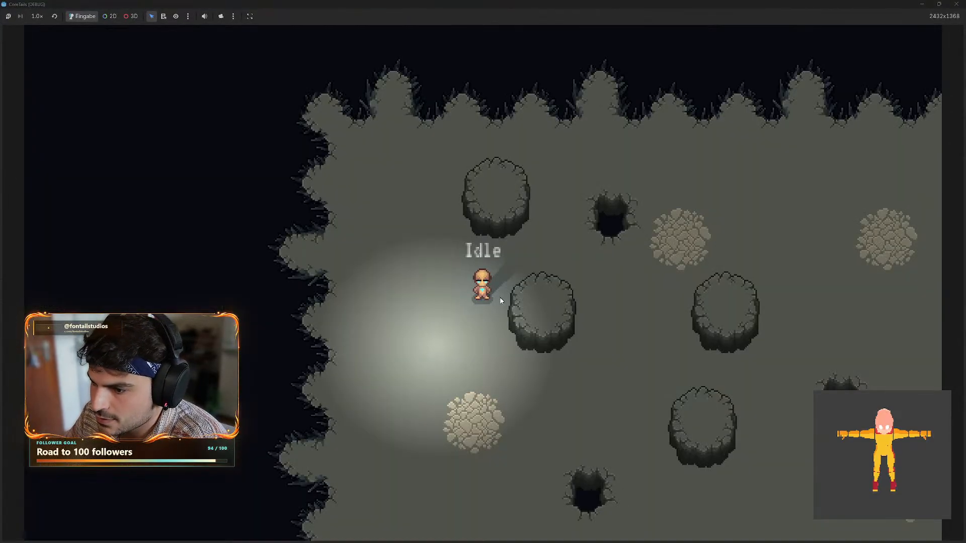
left_click(533, 289)
- Walk the player character around in the light and out of it, examining its head shading from different directions
key("s")
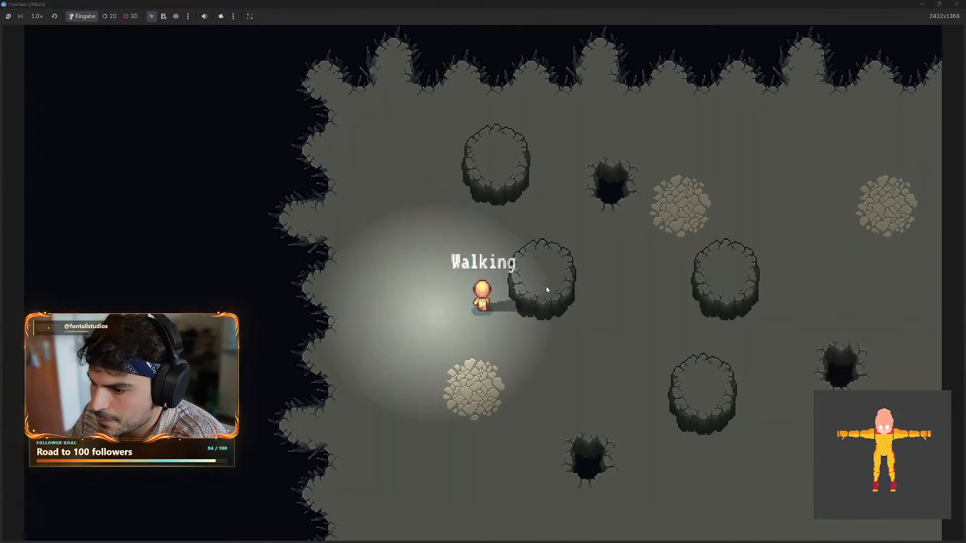
key("a")
key("w")
key("a")
key("s")
key("d")
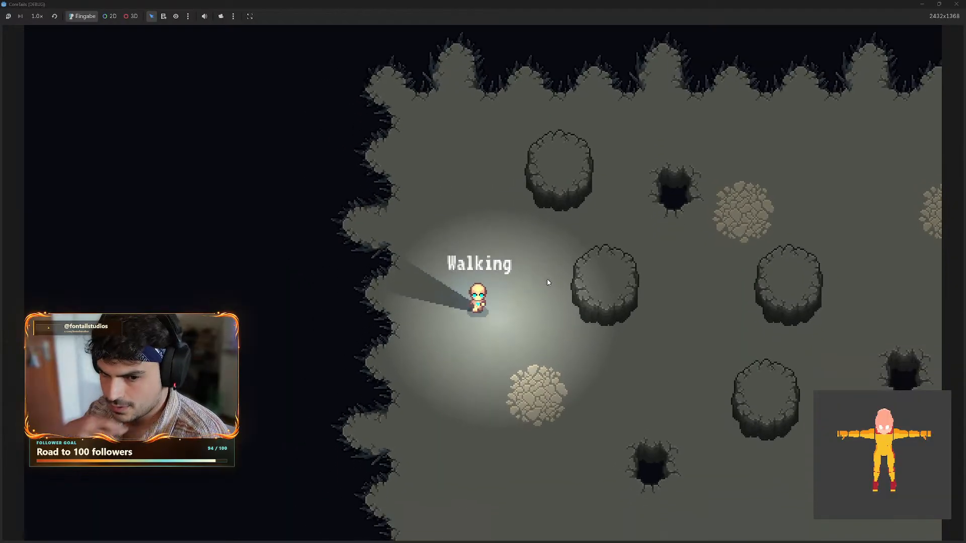
key("s")
key("shift+d")
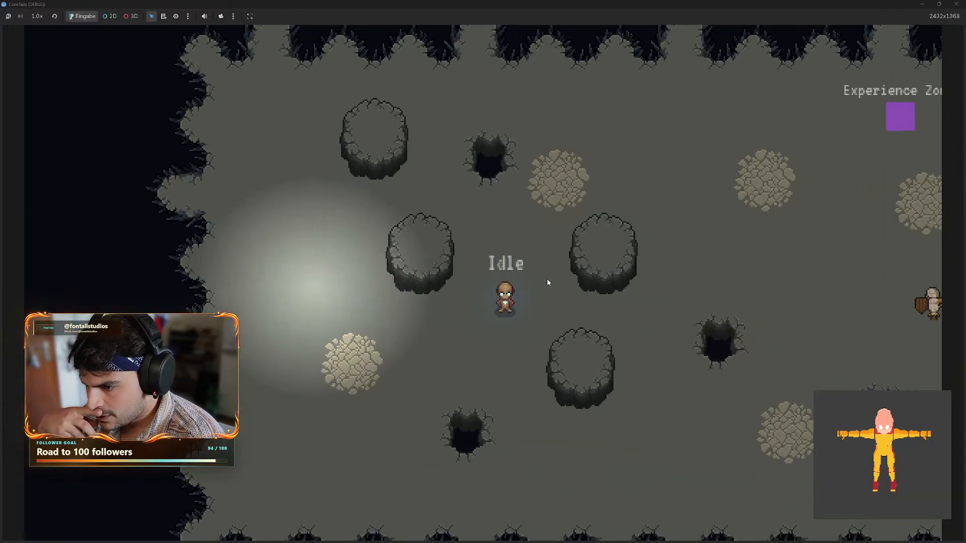
- Walk and run the character between the rocks toward the target dummy, examining its head colours in the unlit area
key("a")
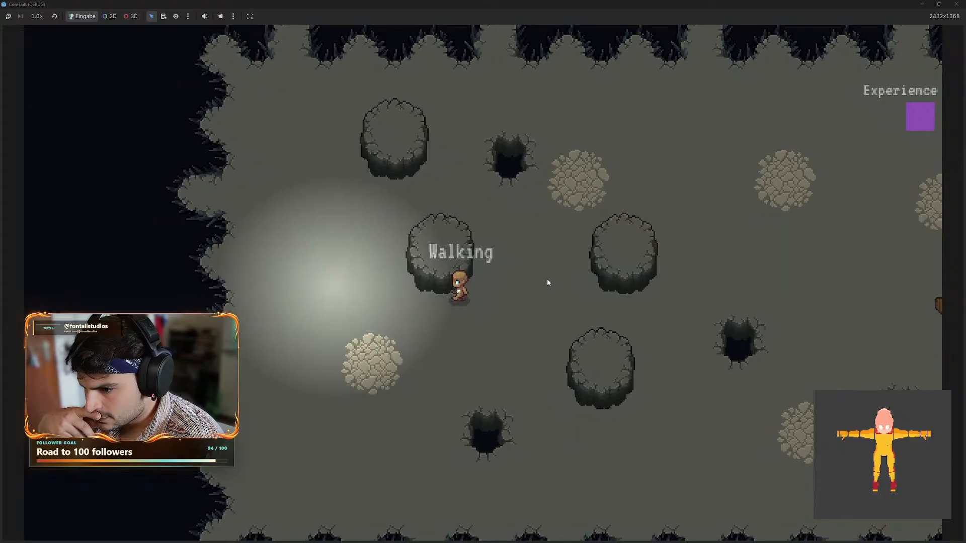
key("w")
key("s")
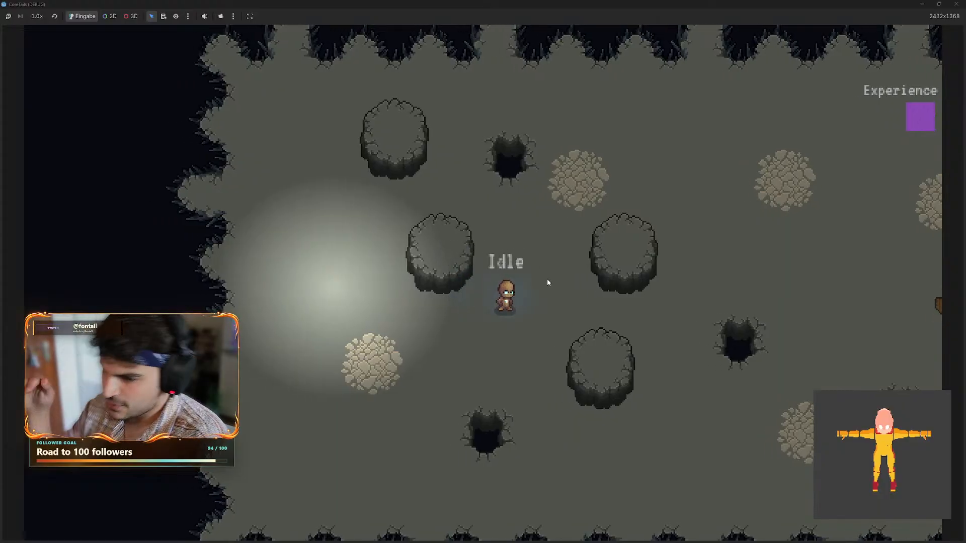
key("a")
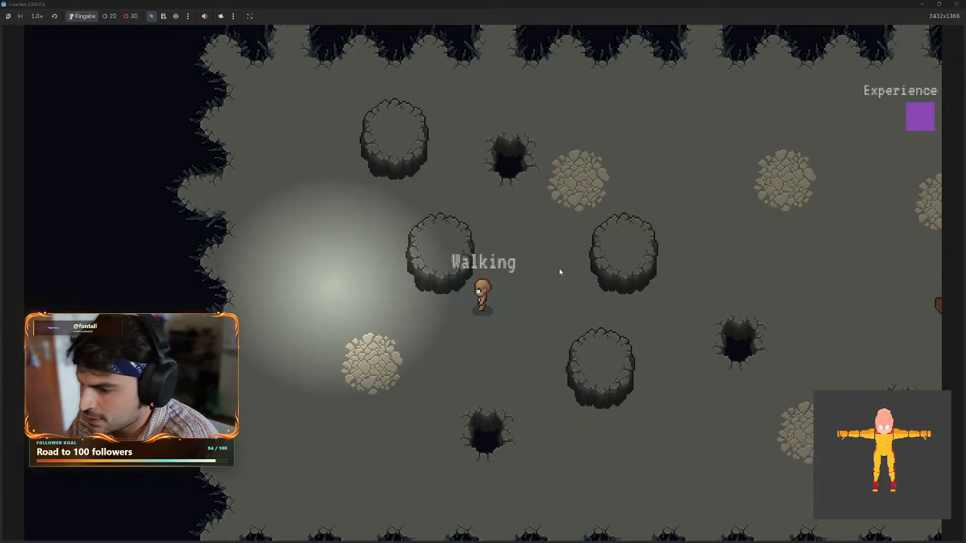
key("a")
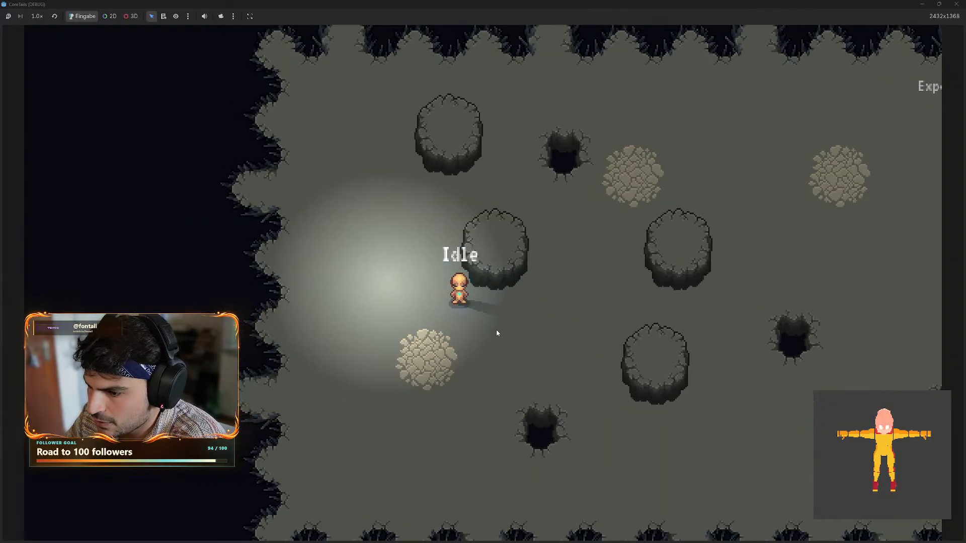
key("d")
key("w")
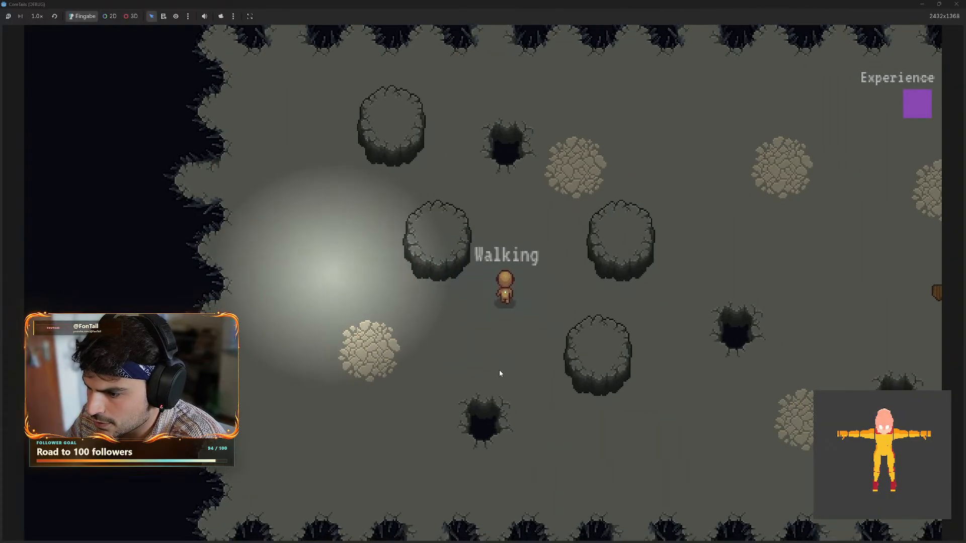
key("s")
key("d")
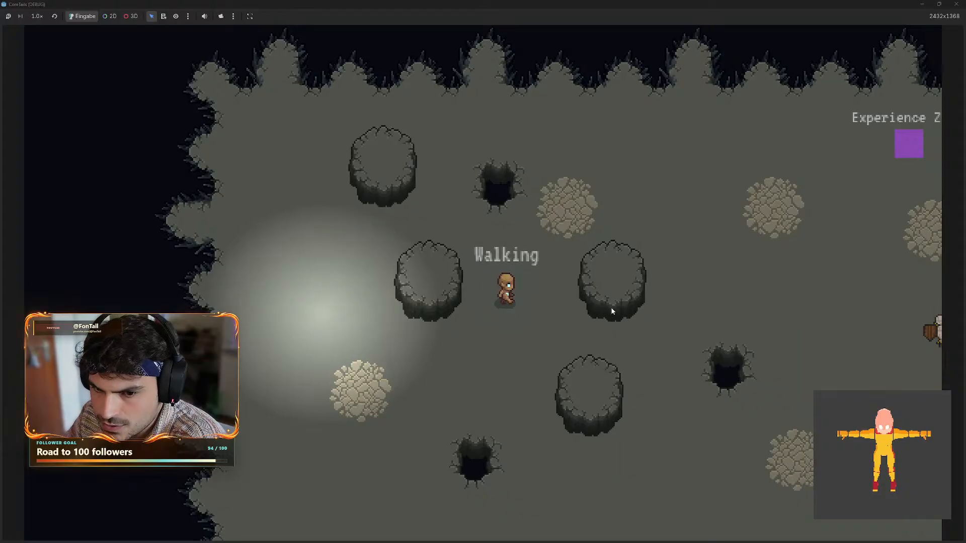
key("shift")
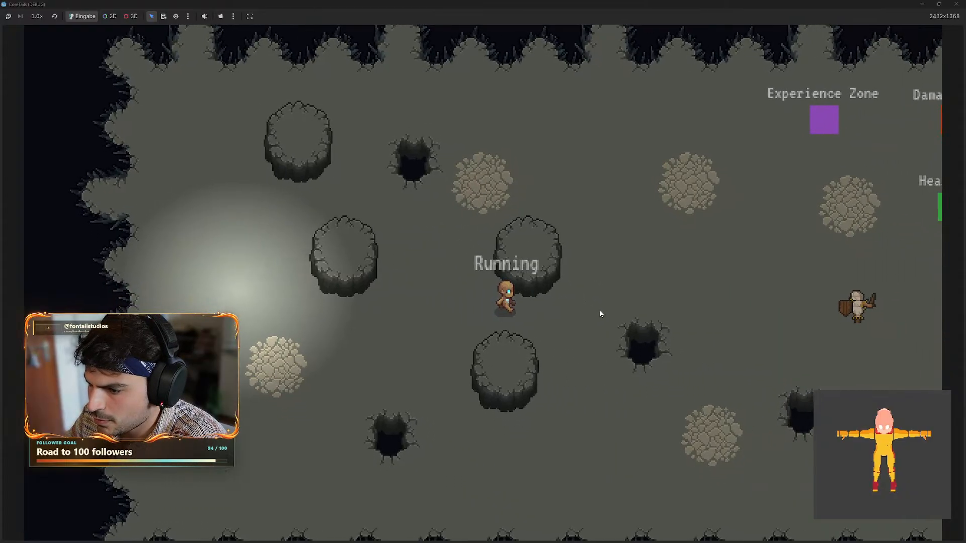
key("w")
key("s")
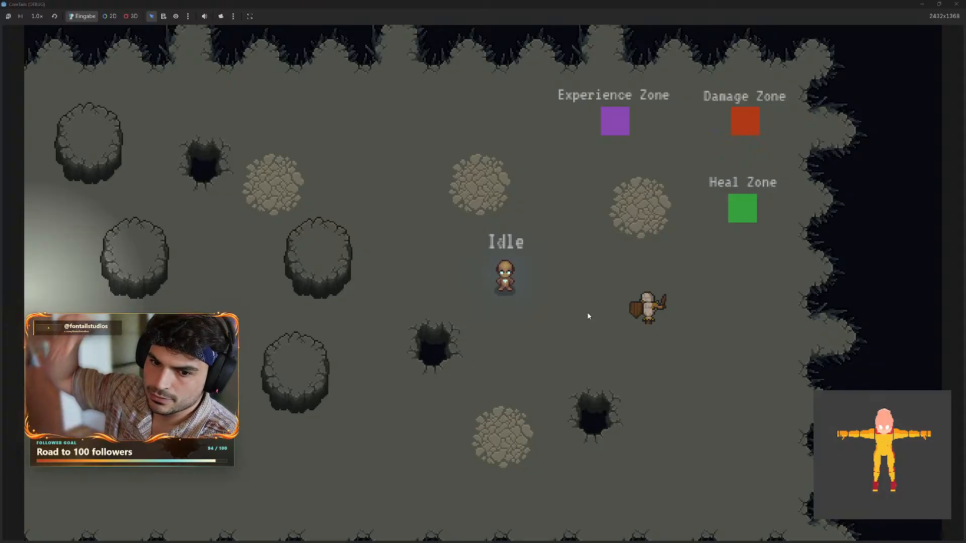
- Walk around the target dummy and attack, comparing how the character's head and body colours read during these animations
left_click(559, 285)
key("a")
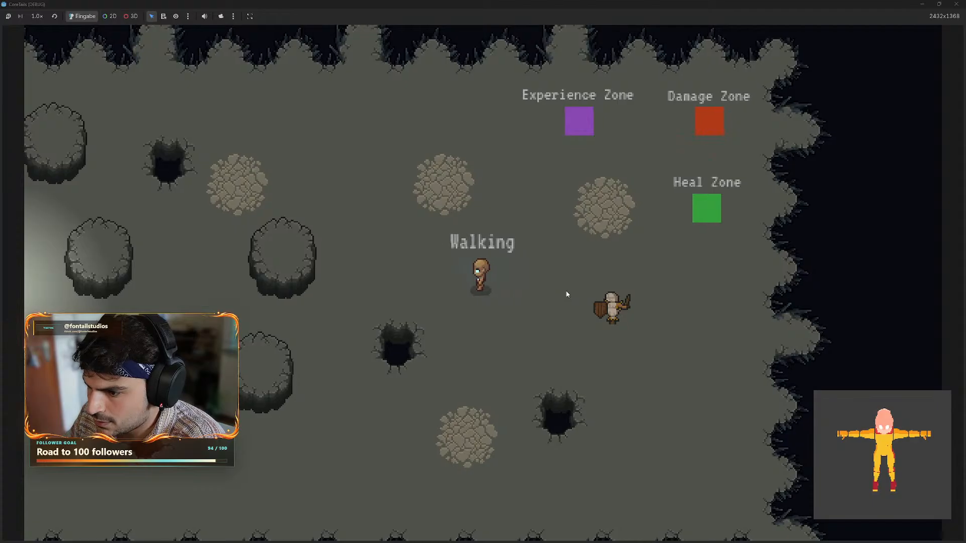
key("shift+d")
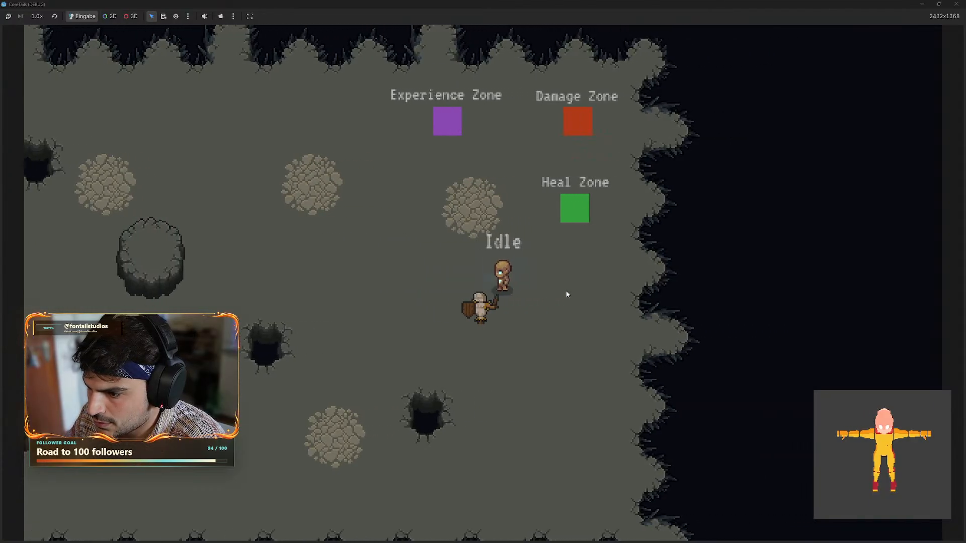
key("a")
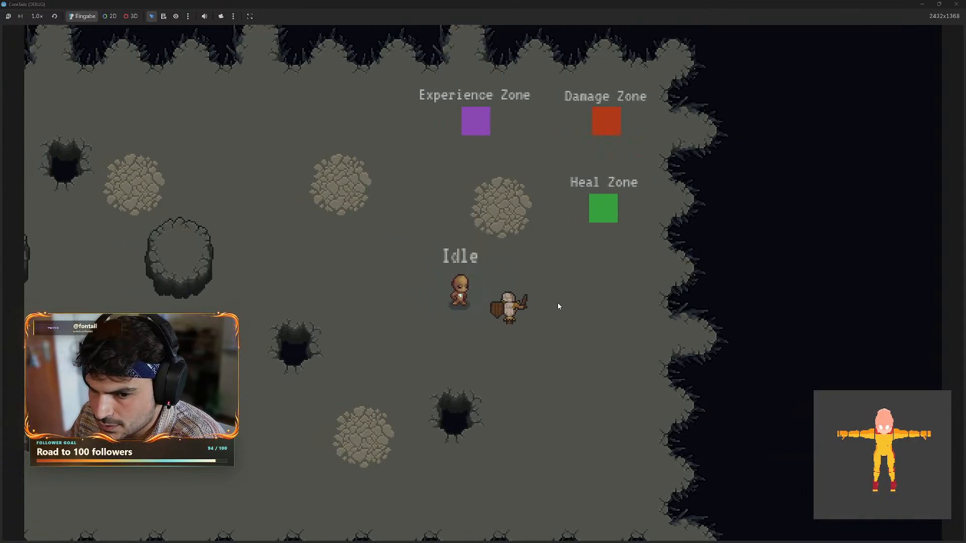
left_click(581, 326)
key("s")
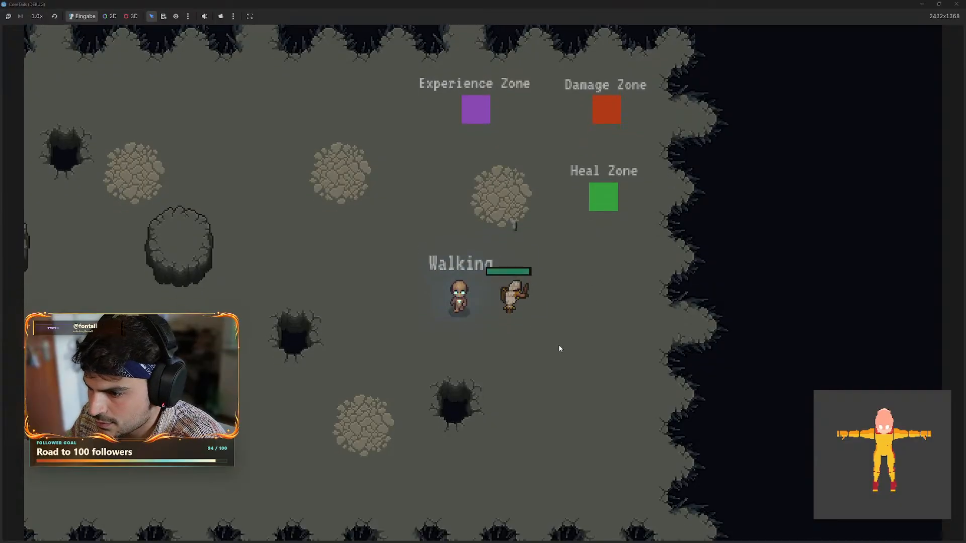
key("a")
left_click(506, 367)
key("a")
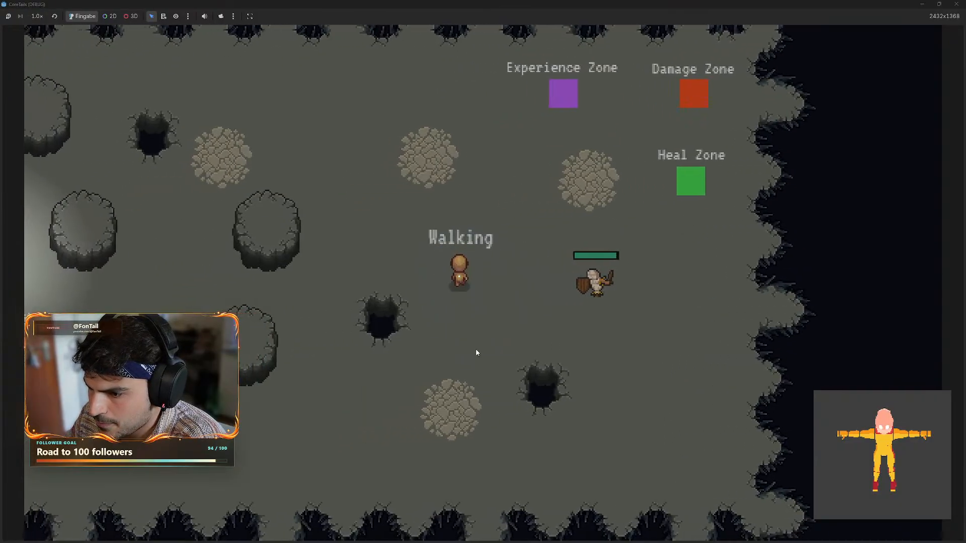
key("w")
left_click(461, 322)
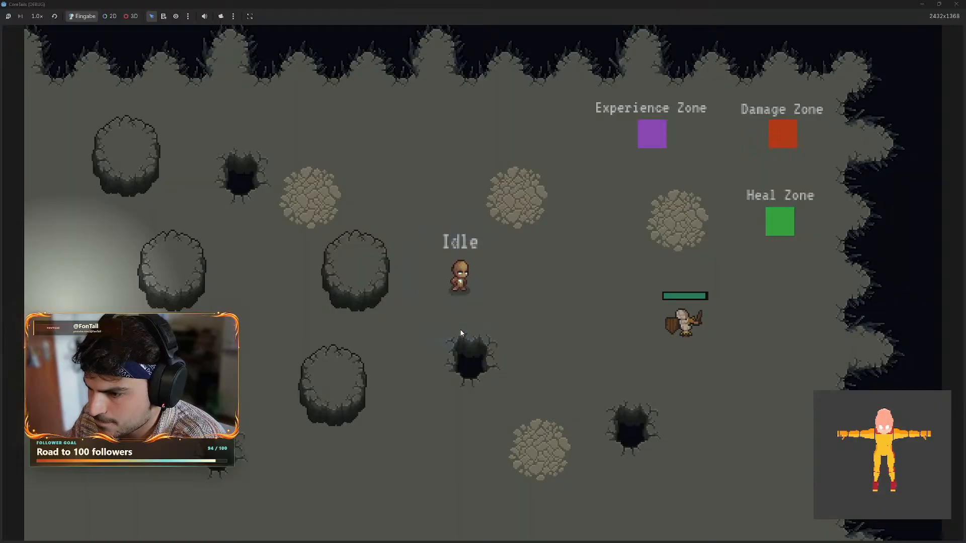
- Walk the character back past the rocks into the light, comparing its front, side and back head shading
key("a")
key("s")
key("w")
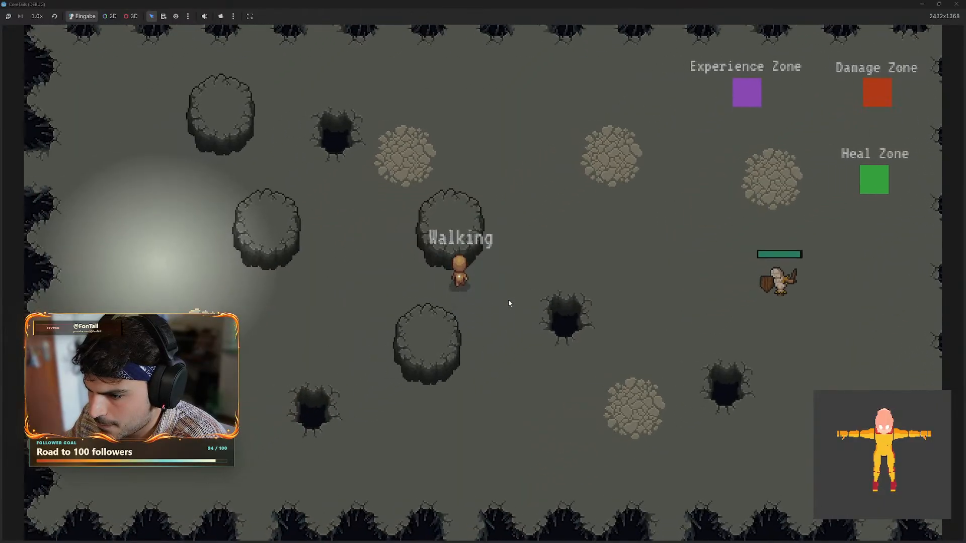
key("a")
key("s")
key("a")
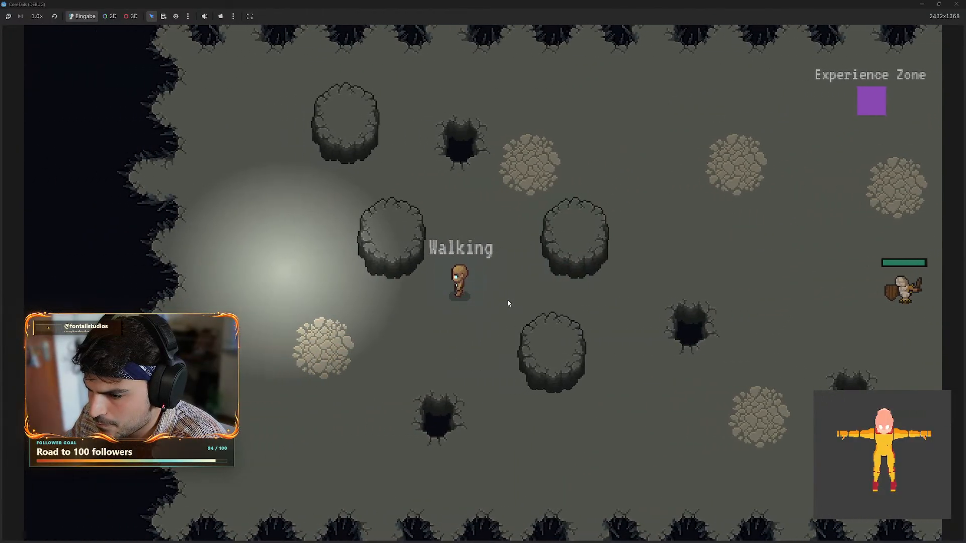
key("w")
key("a")
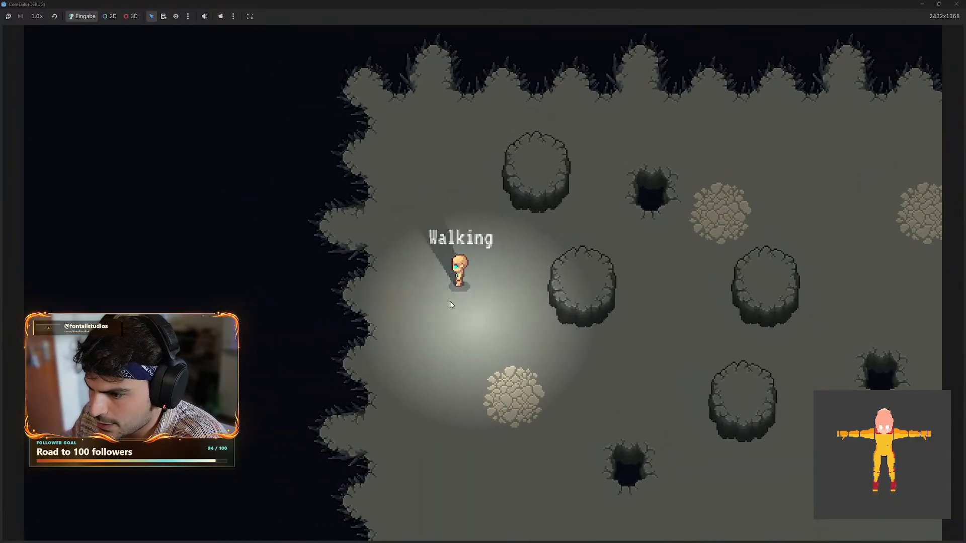
key("s")
key("d")
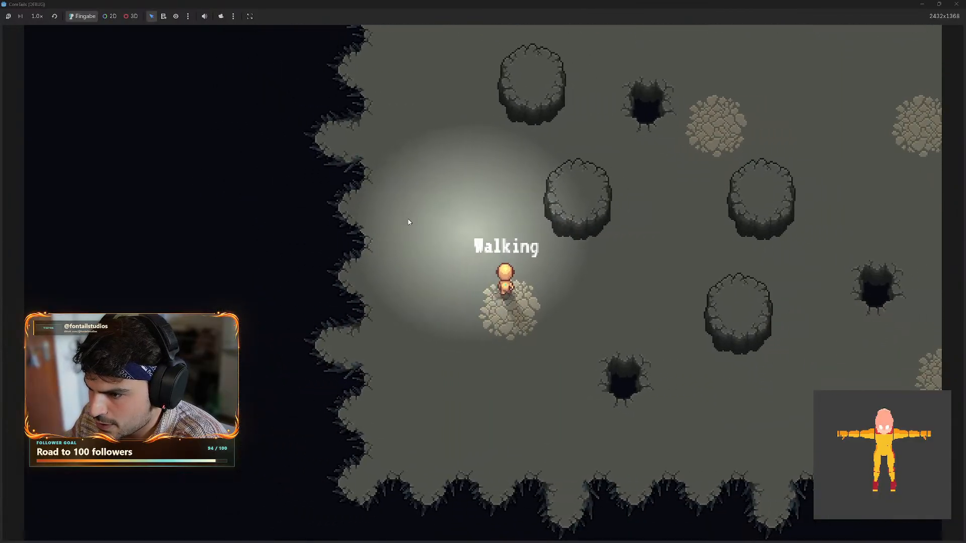
- Walk the character around the lit cave floor and past the nearby rock, examining its front, side and back head shading
key("w")
key("a")
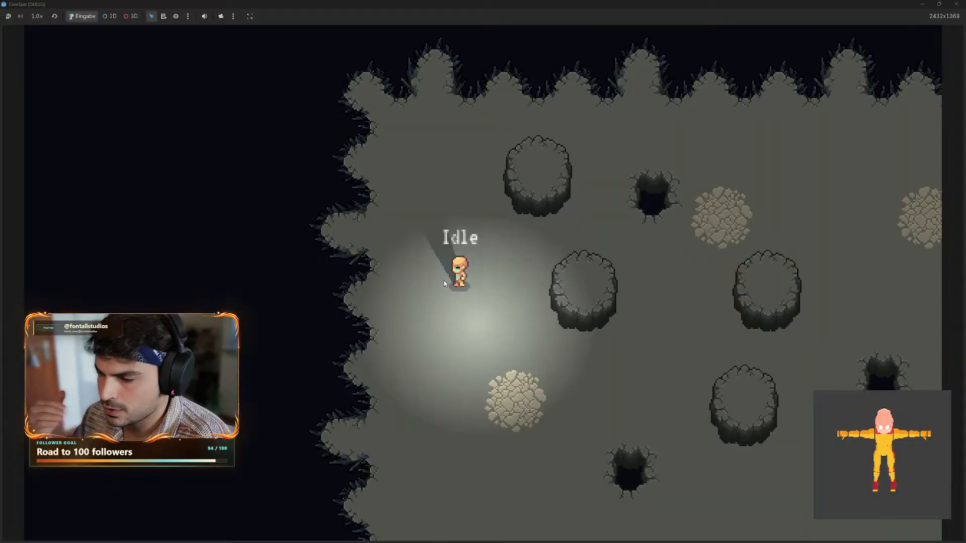
key("s")
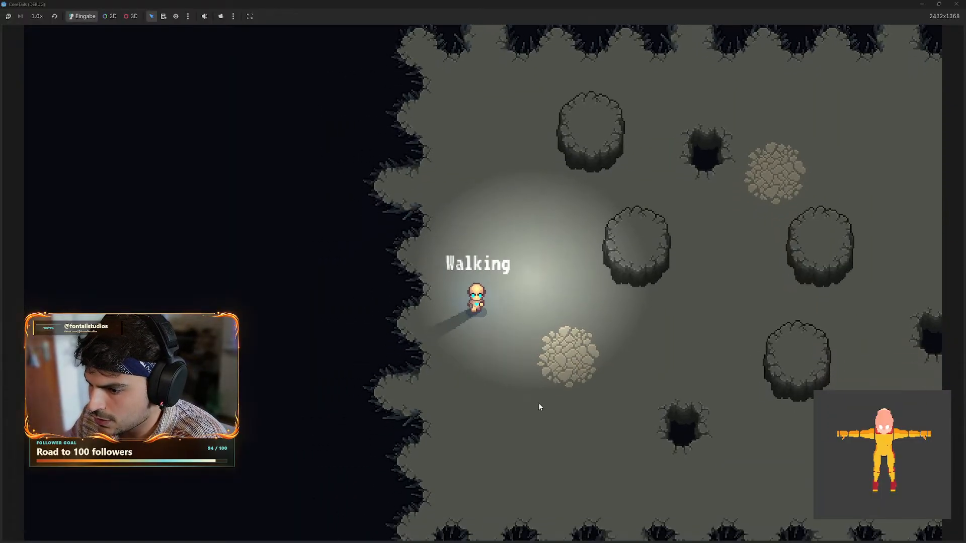
key("d")
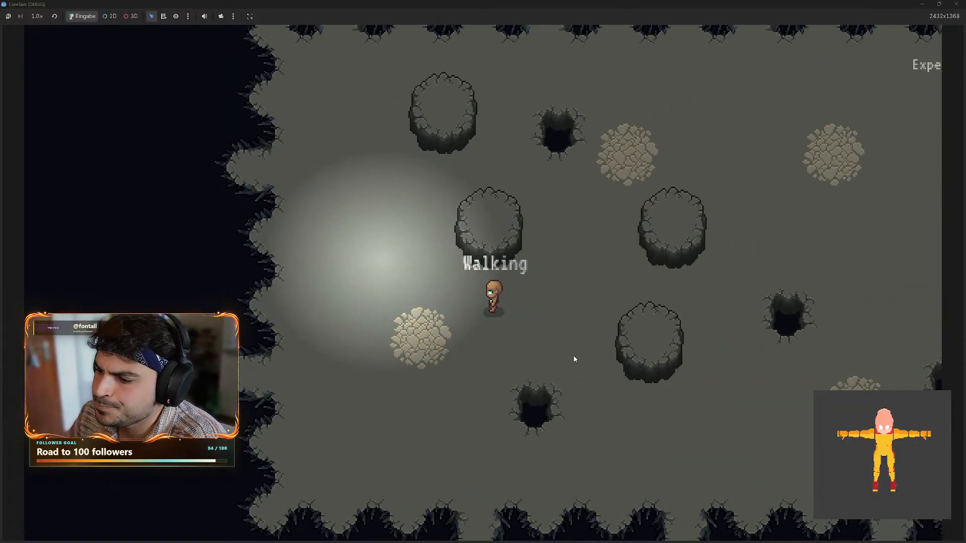
key("w")
key("a")
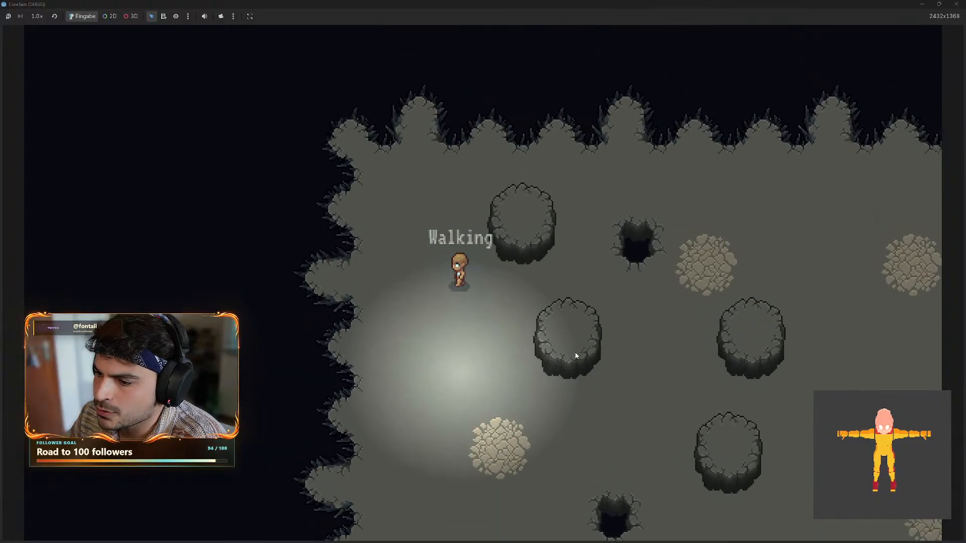
- Walk the character through the light and out beside the rock to check its head colours, close the game and switch to Blender
key("s")
key("shift")
key("d")
key("w")
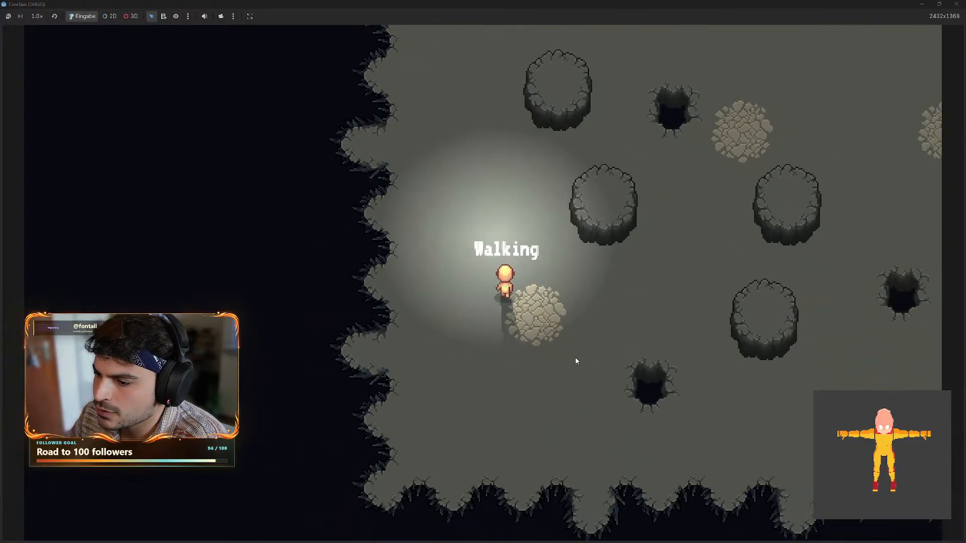
key("s")
key("d")
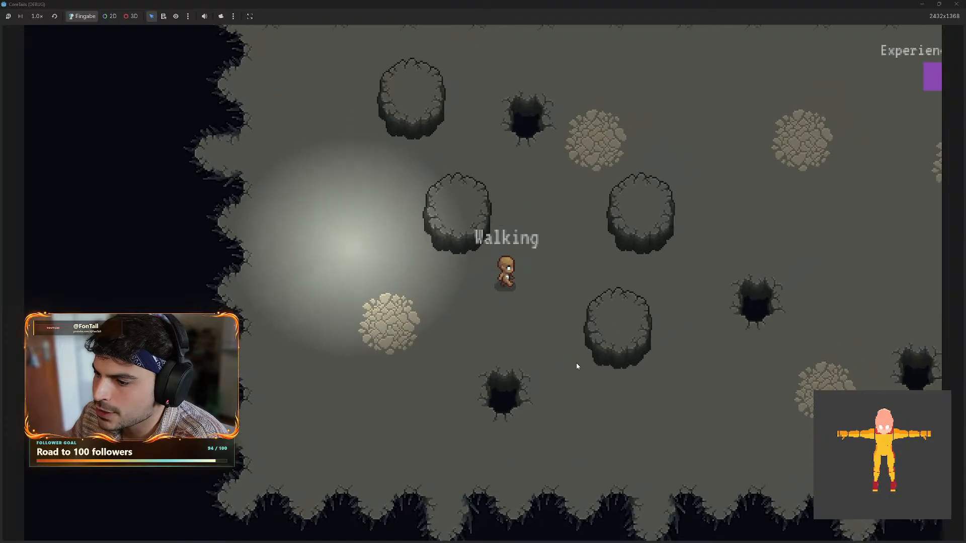
left_click(957, 5)
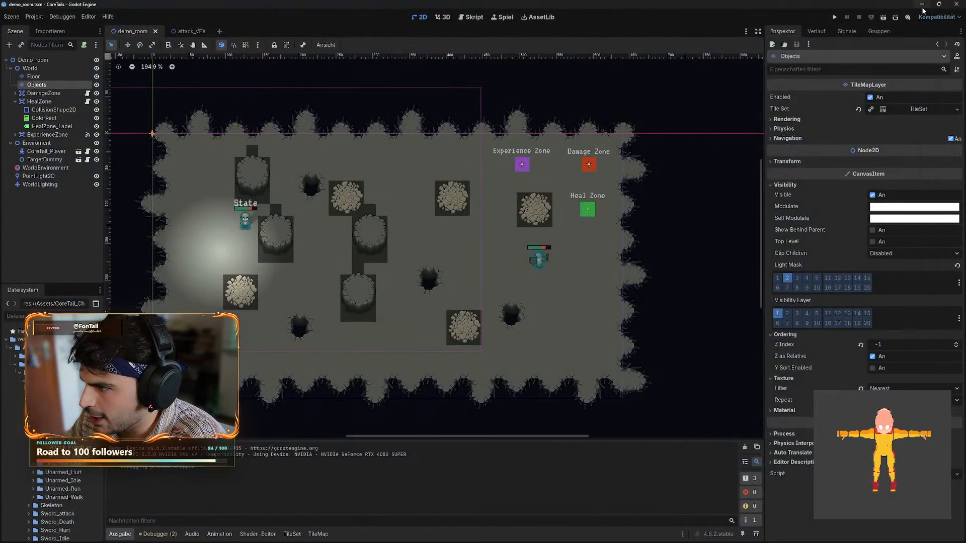
left_click(923, 6)
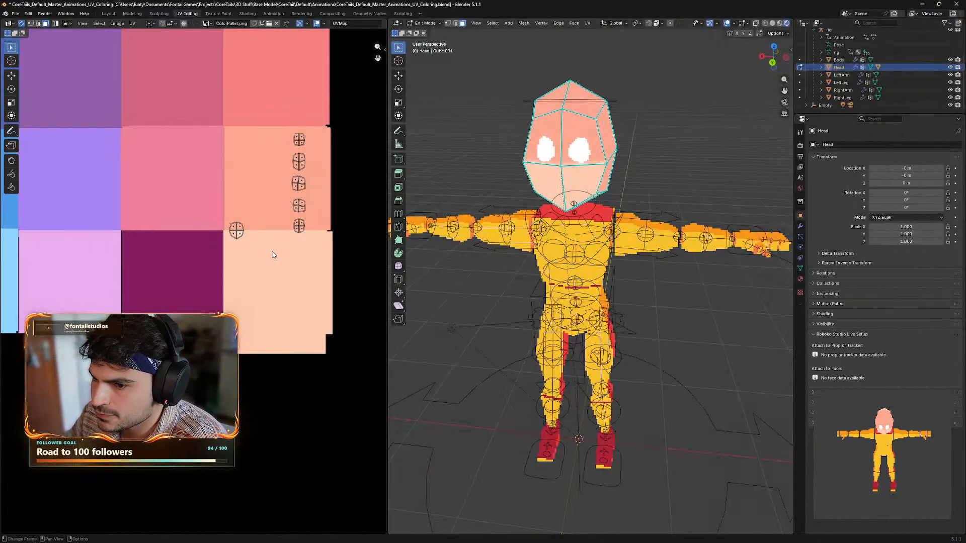
- Move the face's UV island slightly right and down so it straddles the border between the salmon and pale peach swatches
scroll(272, 255, "up", 4)
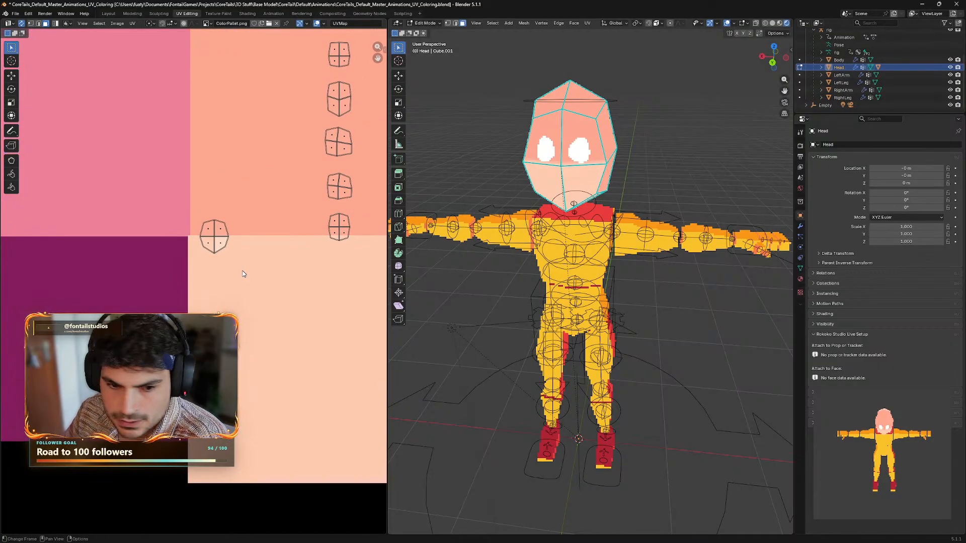
scroll(243, 274, "up", 1)
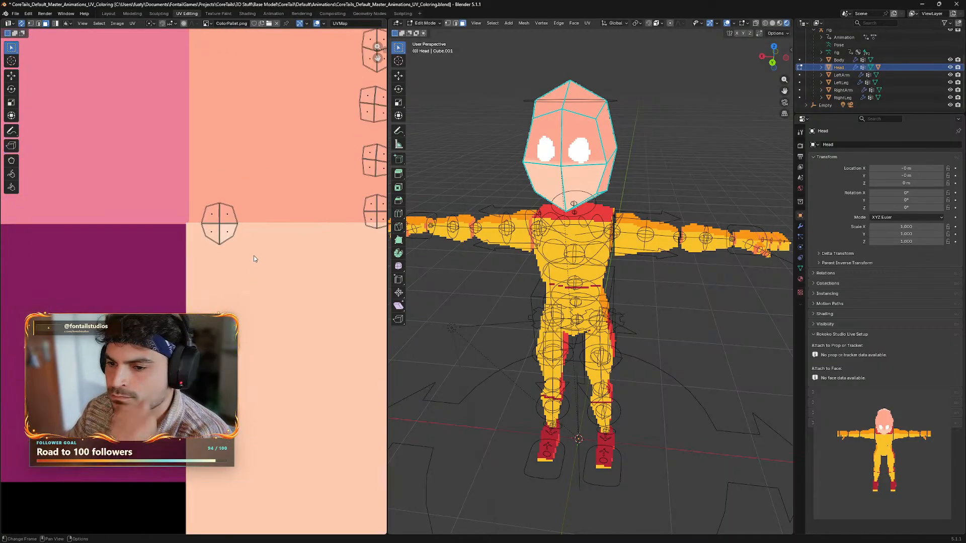
scroll(262, 248, "up", 1)
middle_click_drag(262, 248, 233, 262)
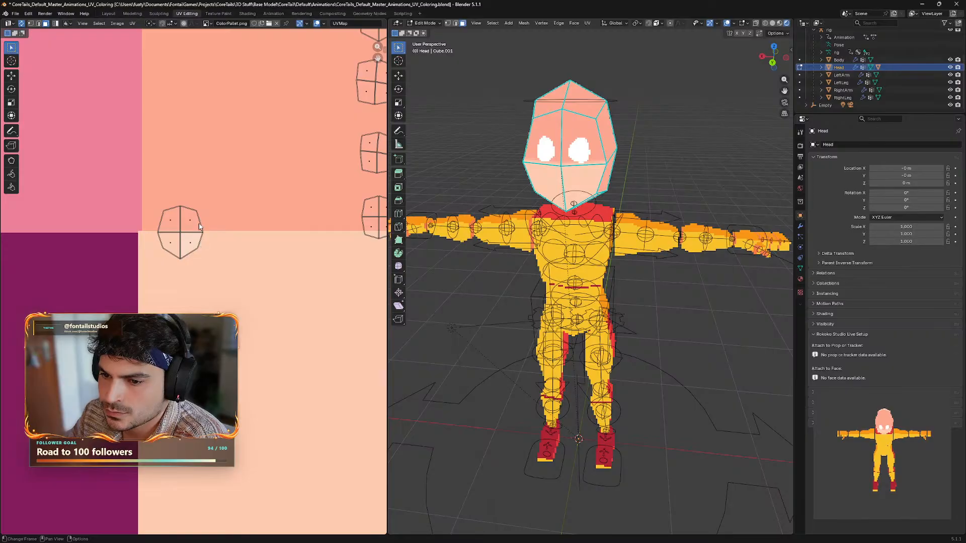
left_click(200, 227)
key("g")
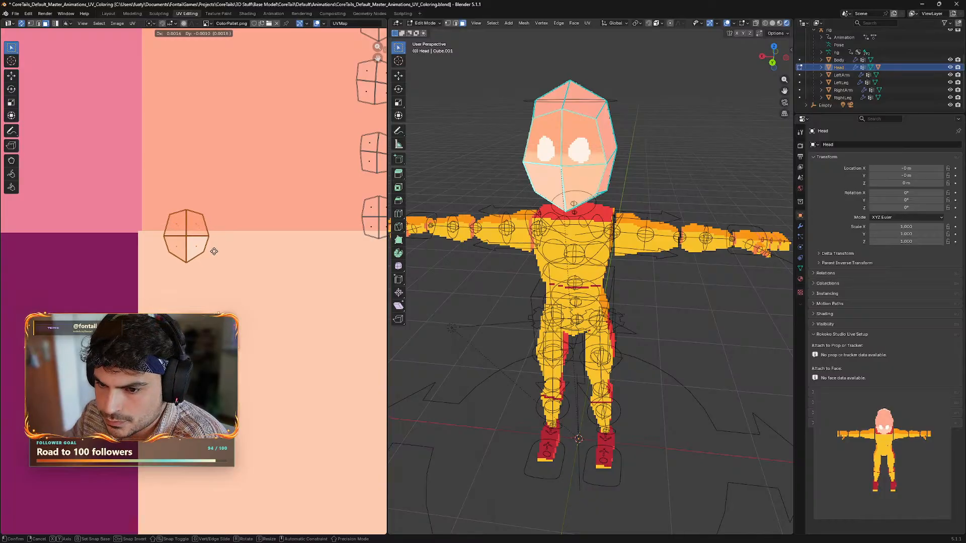
left_click(214, 251)
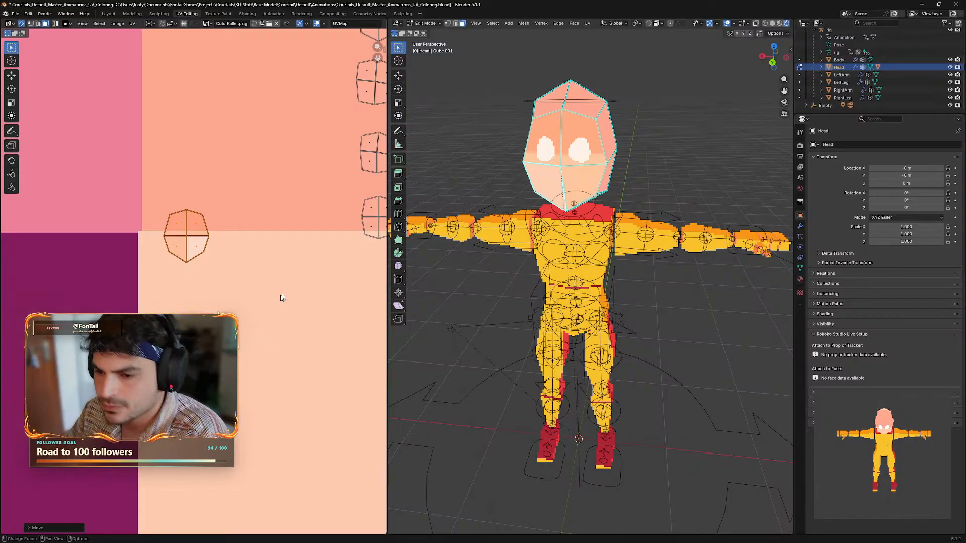
- Move the UV island of the crown faces above the forehead over toward the face island, keeping it within the salmon swatch
scroll(310, 240, "down", 1)
left_click_drag(365, 209, 322, 263)
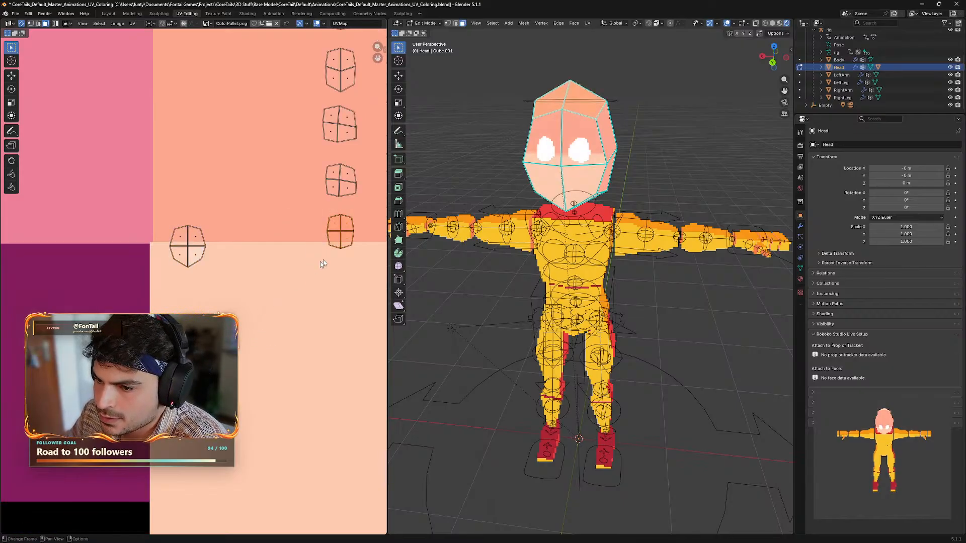
key("g")
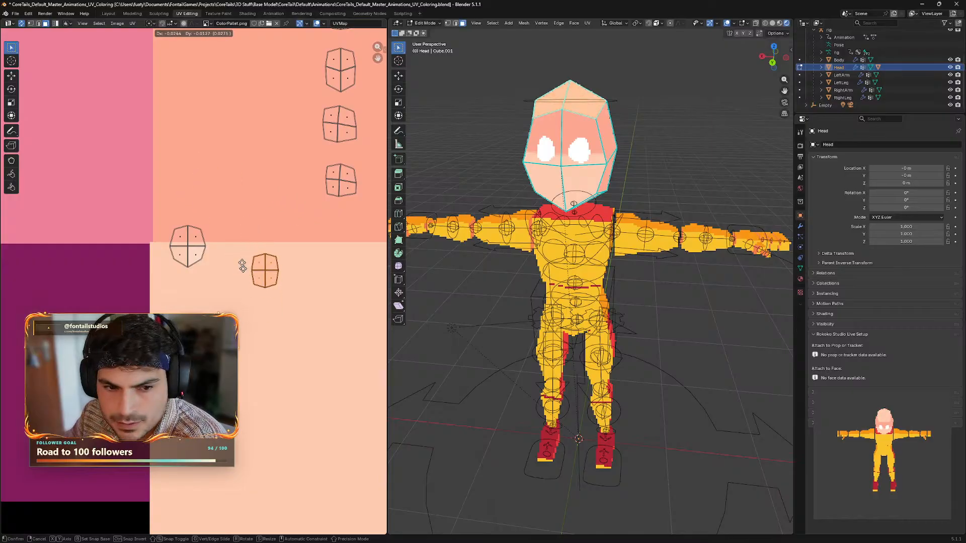
left_click(188, 179)
- Try the crown UV island on the coral swatch and reposition it inside the salmon swatch above the face island
middle_click_drag(237, 181, 244, 267)
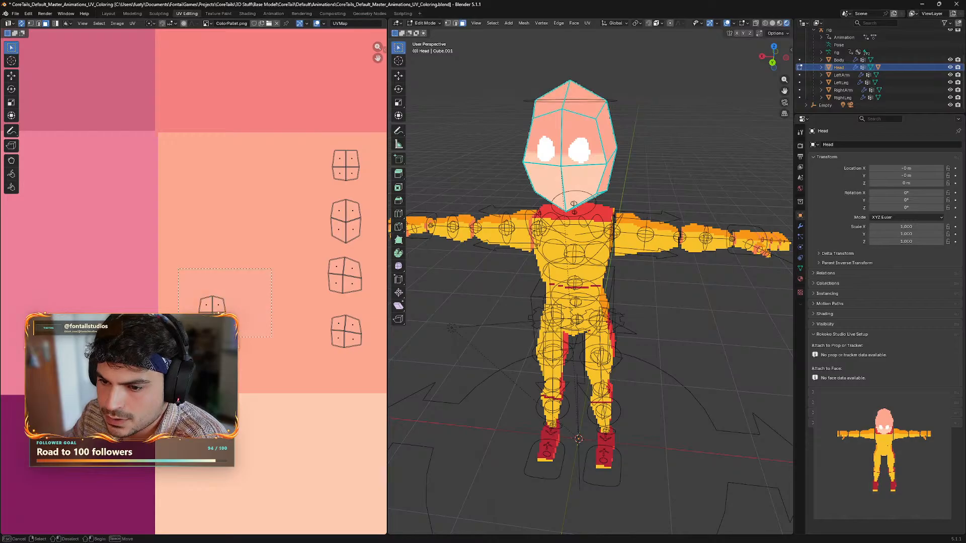
left_click_drag(272, 269, 178, 337)
key("g")
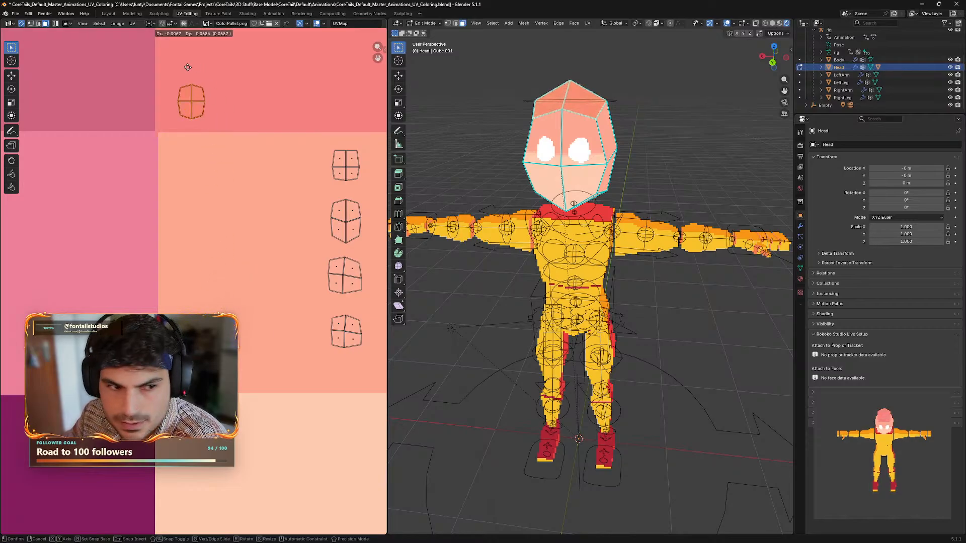
left_click(201, 291)
middle_click_drag(246, 366, 257, 263)
scroll(272, 267, "down", 1)
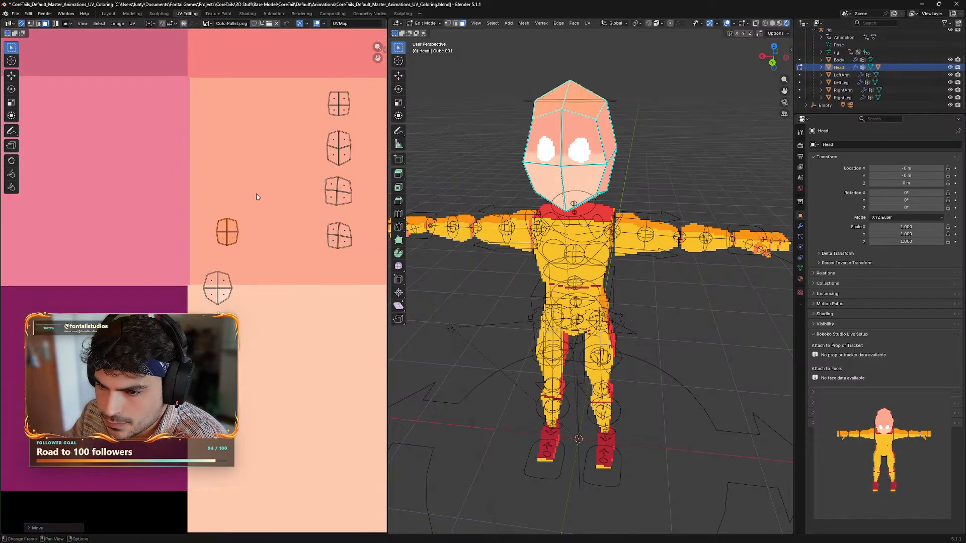
key("g")
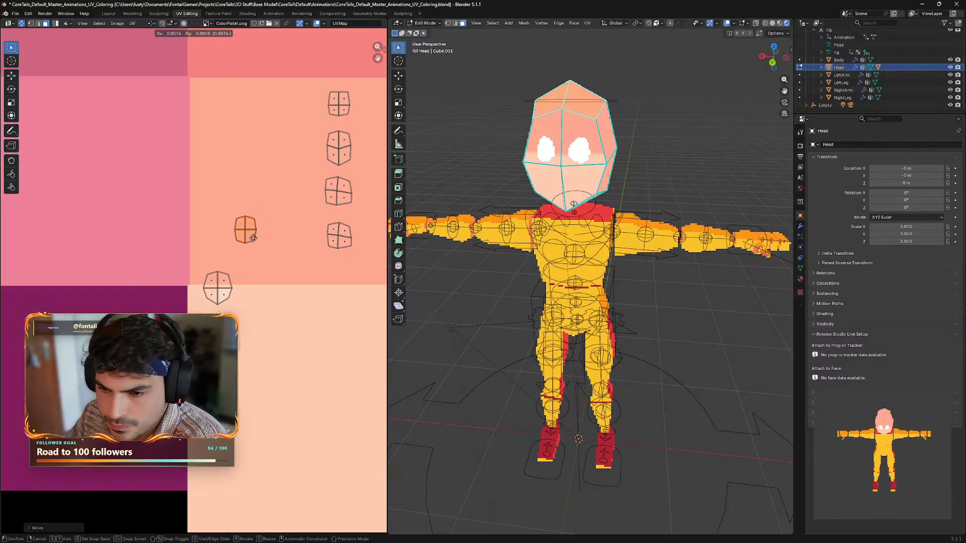
left_click(244, 229)
- Try the crown UV island on the yellow swatches across the palette and undo the move
scroll(240, 302, "down", 5)
scroll(240, 308, "down", 1)
middle_click_drag(232, 307, 348, 248)
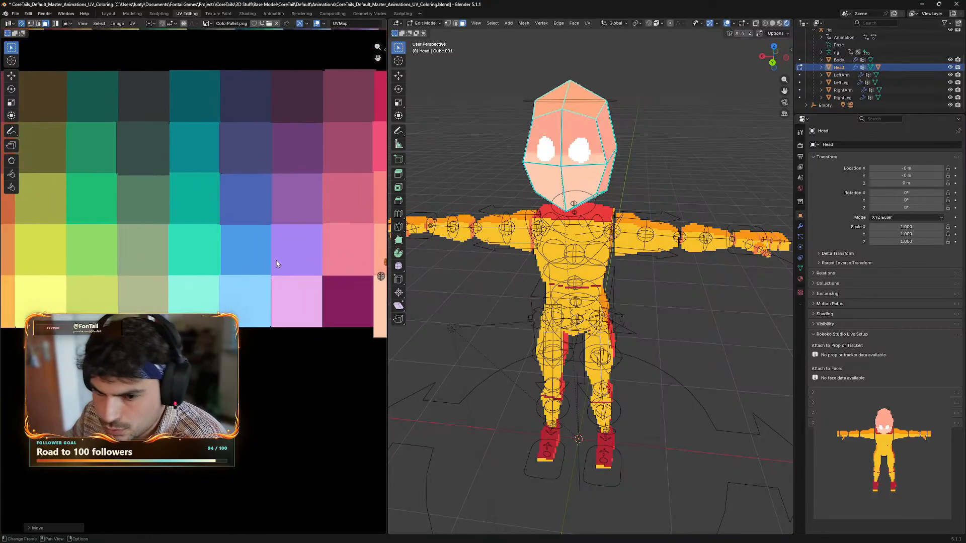
middle_click_drag(283, 253, 264, 255)
key("g")
left_click(122, 294)
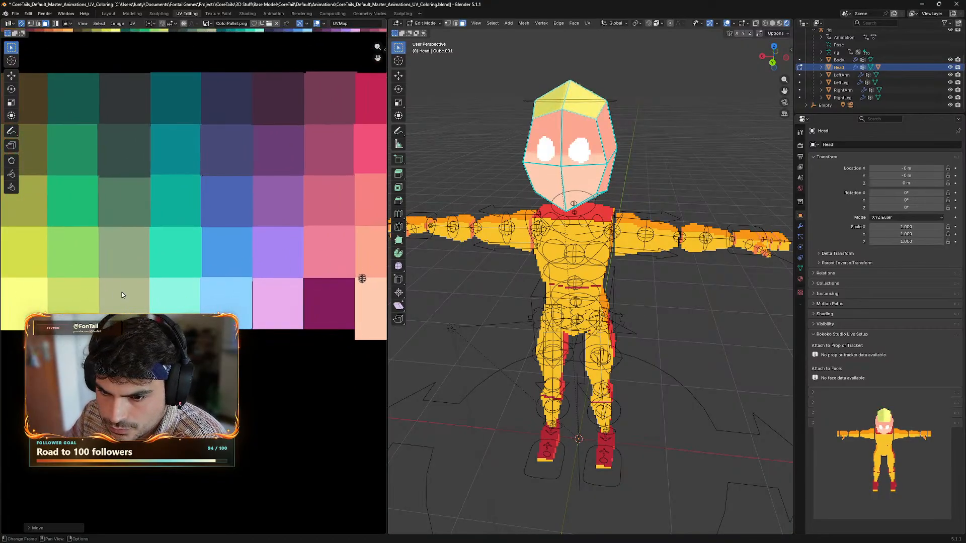
middle_click_drag(121, 294, 280, 262)
key("ctrl+z")
scroll(277, 263, "down", 3)
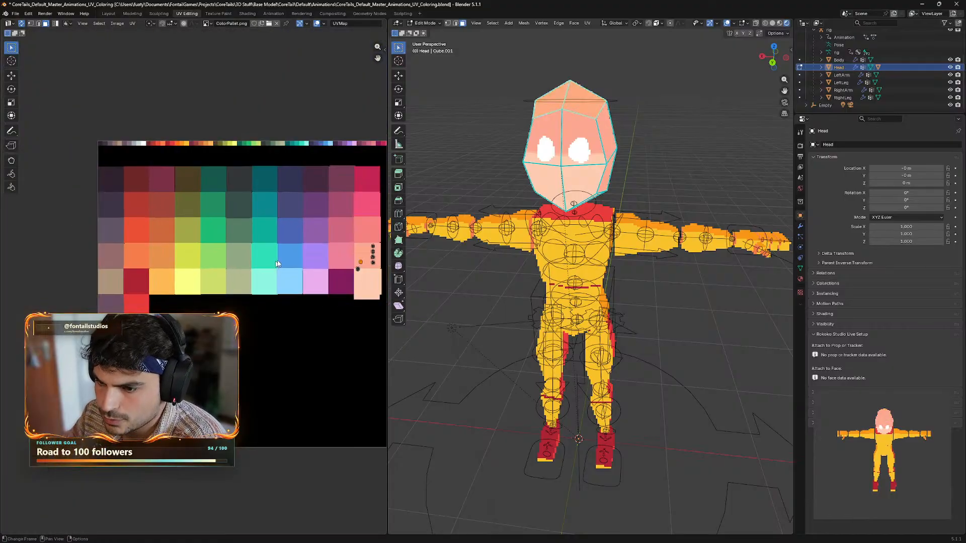
- Preview the crown UV island on the darker pink swatches and place it in the salmon swatch directly above the face island
key("g")
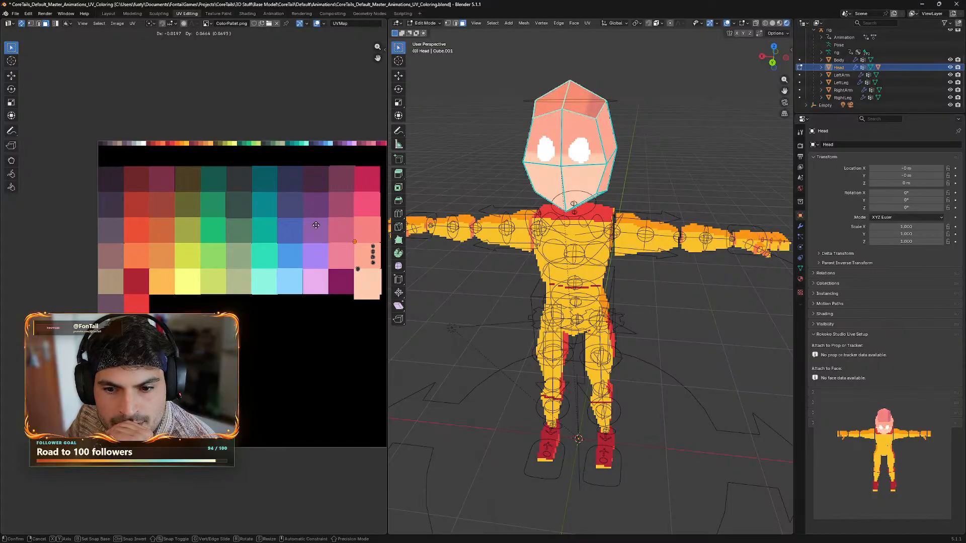
left_click(327, 247)
scroll(338, 285, "up", 2)
scroll(338, 284, "up", 4)
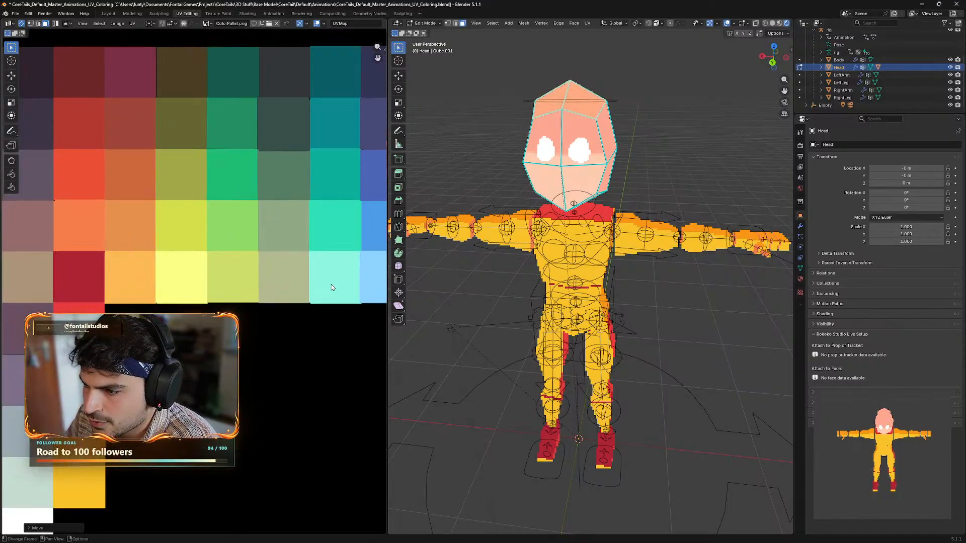
middle_click_drag(356, 272, 166, 280)
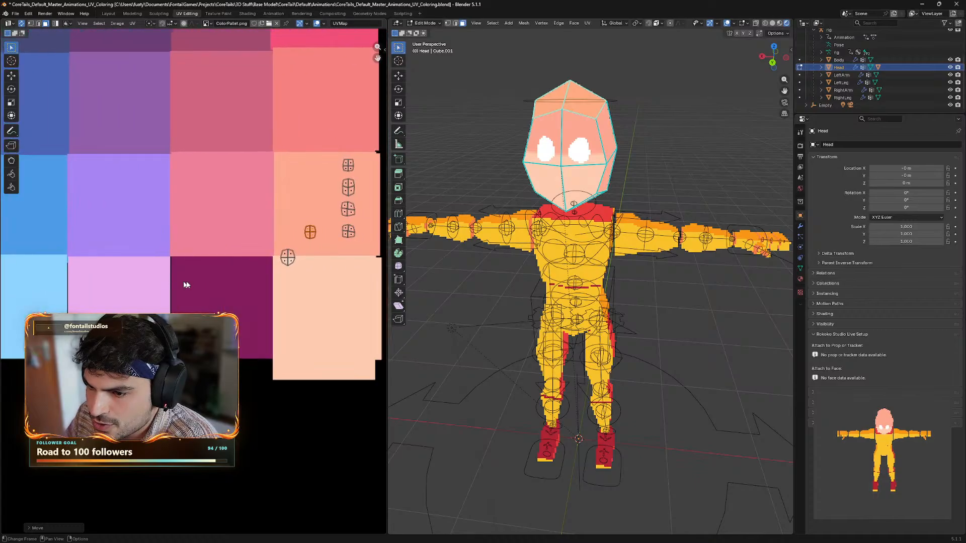
scroll(351, 292, "up", 2)
middle_click_drag(351, 292, 218, 336)
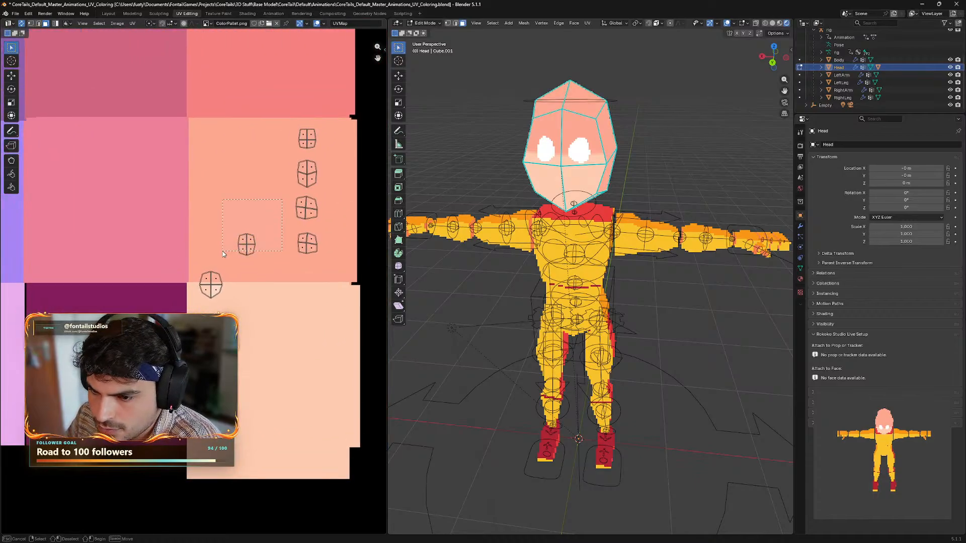
left_click_drag(223, 254, 224, 255)
key("g")
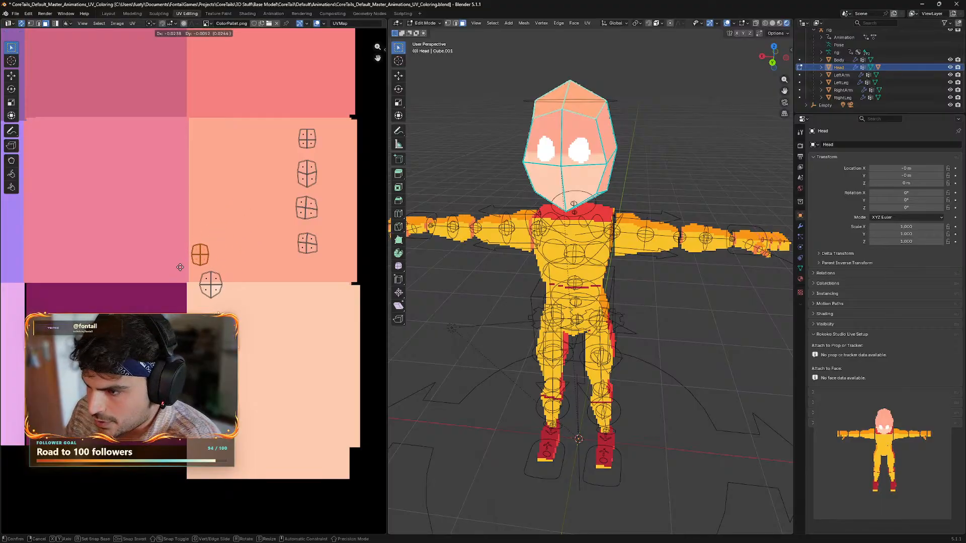
left_click(193, 262)
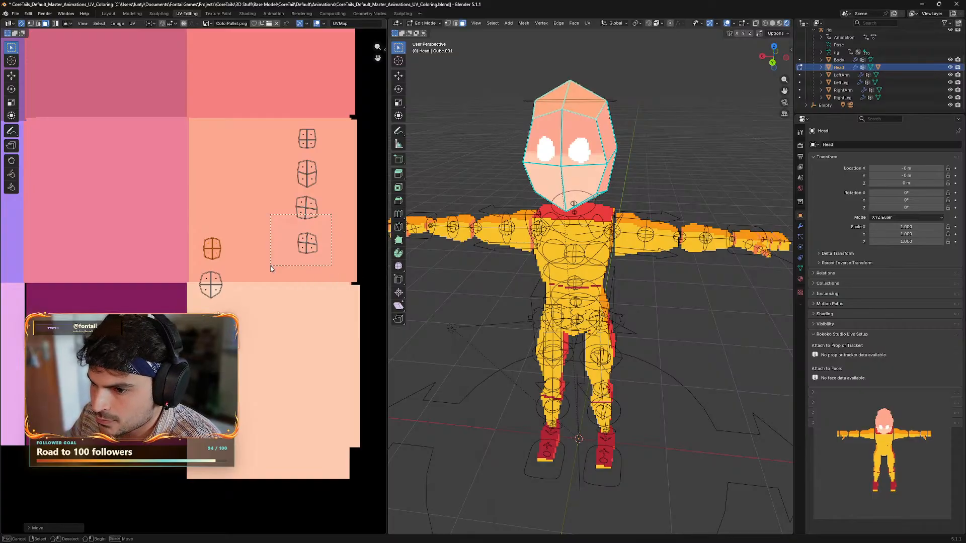
- Move the UV island for the side of the head beside the face island, straddling the salmon and pale peach swatches
left_click_drag(270, 265, 270, 265)
key("g")
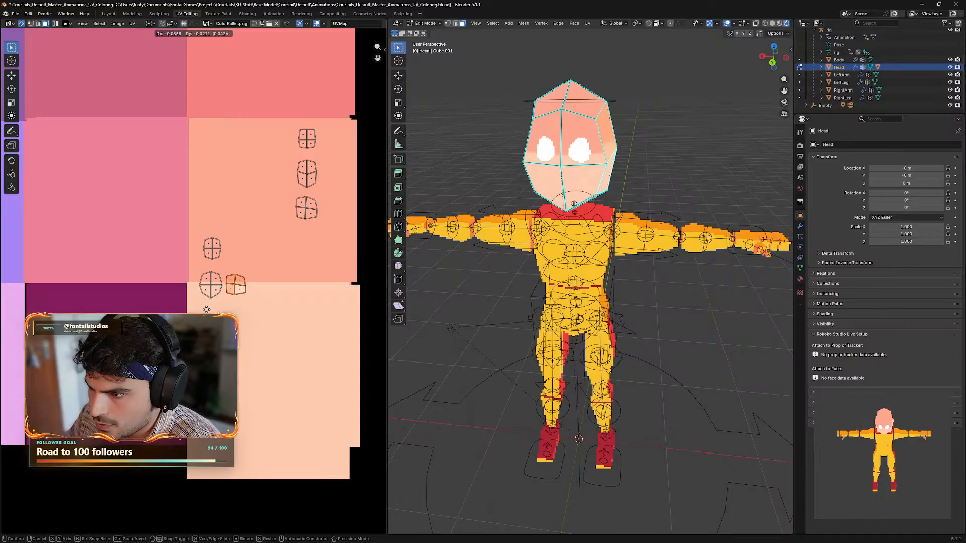
left_click(206, 309)
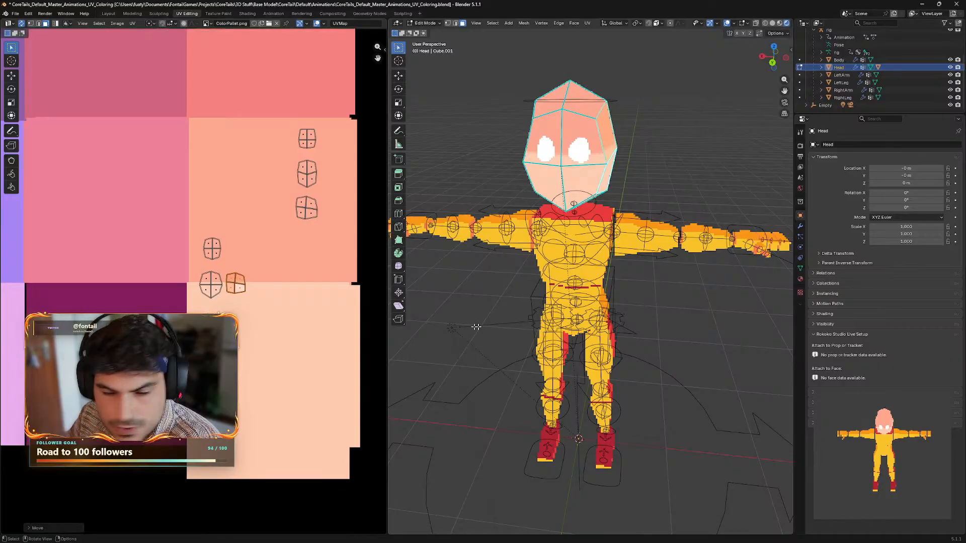
middle_click_drag(682, 288, 453, 315)
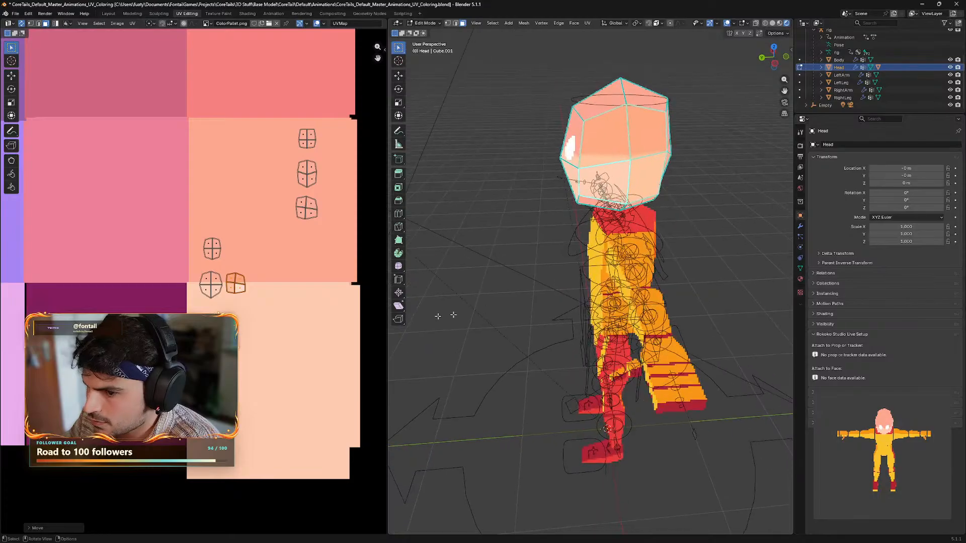
key("g")
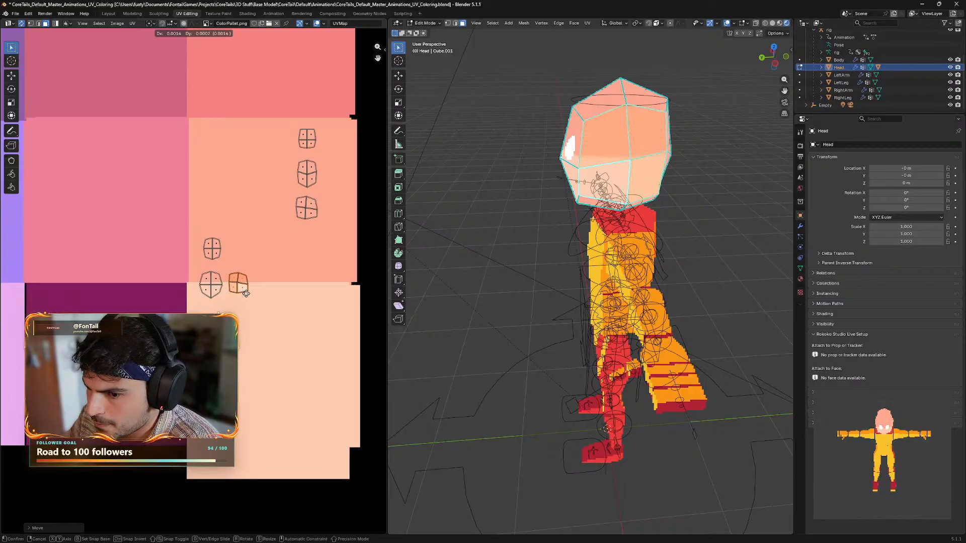
left_click(246, 294)
- Compare the head in solid and rendered viewport shading, examining the colour transition from the face to the side
middle_click_drag(594, 332, 634, 237)
left_click(773, 23)
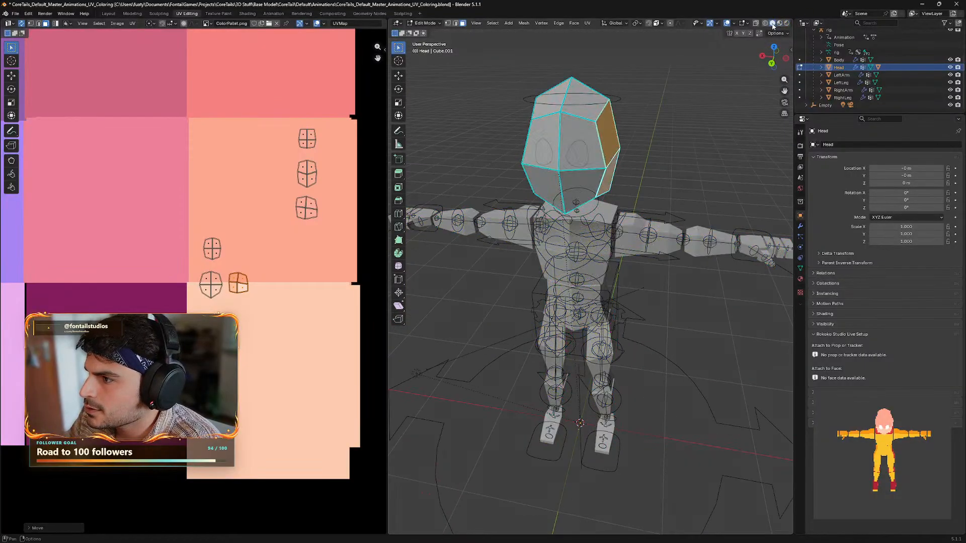
left_click(780, 24)
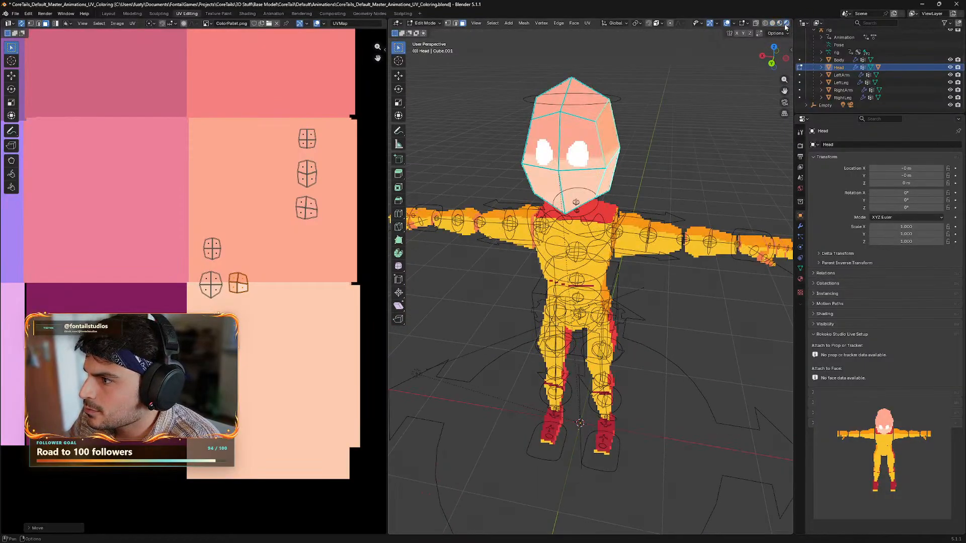
middle_click_drag(721, 166, 671, 164)
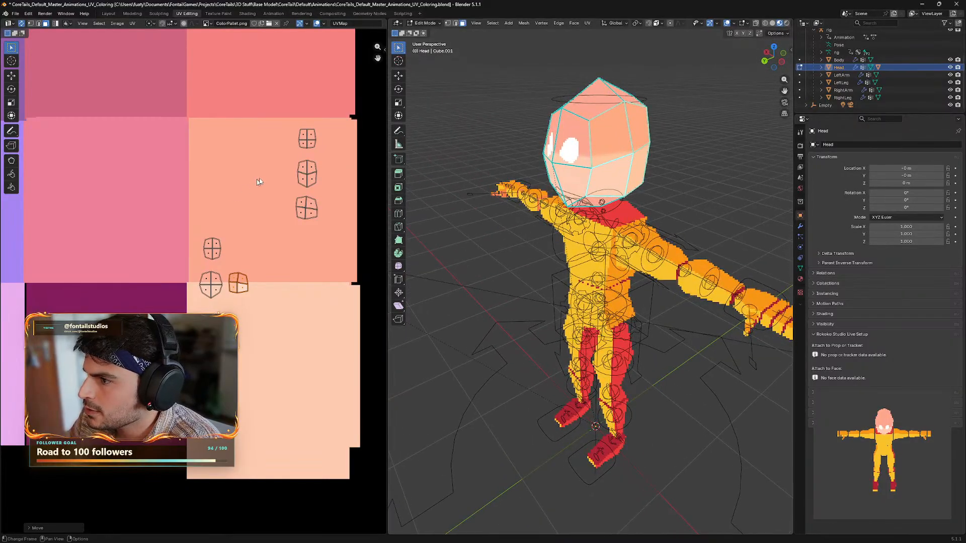
- Widen the 3D viewport and compare the head's material preview with Scene World lighting on and off, leaving it off
left_click_drag(332, 146, 319, 145)
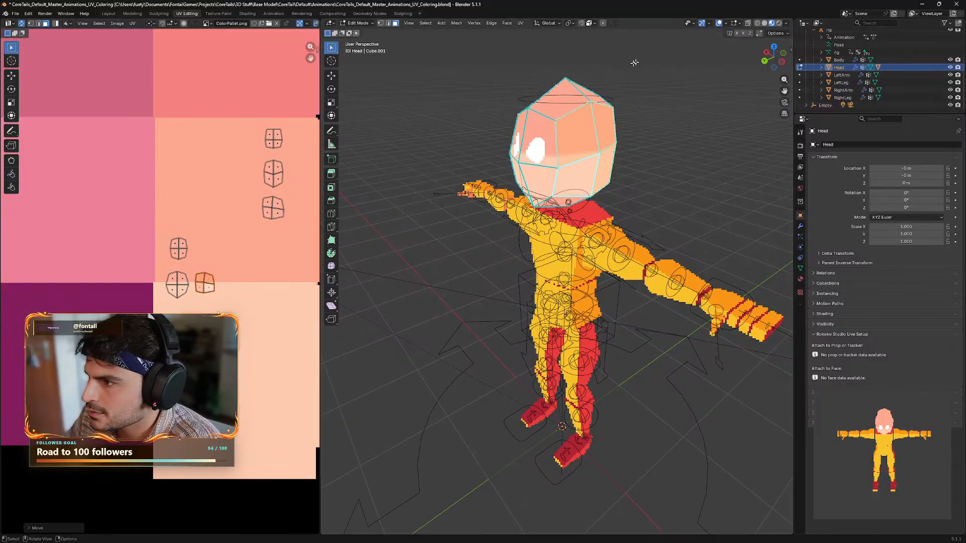
left_click(788, 24)
left_click(753, 68)
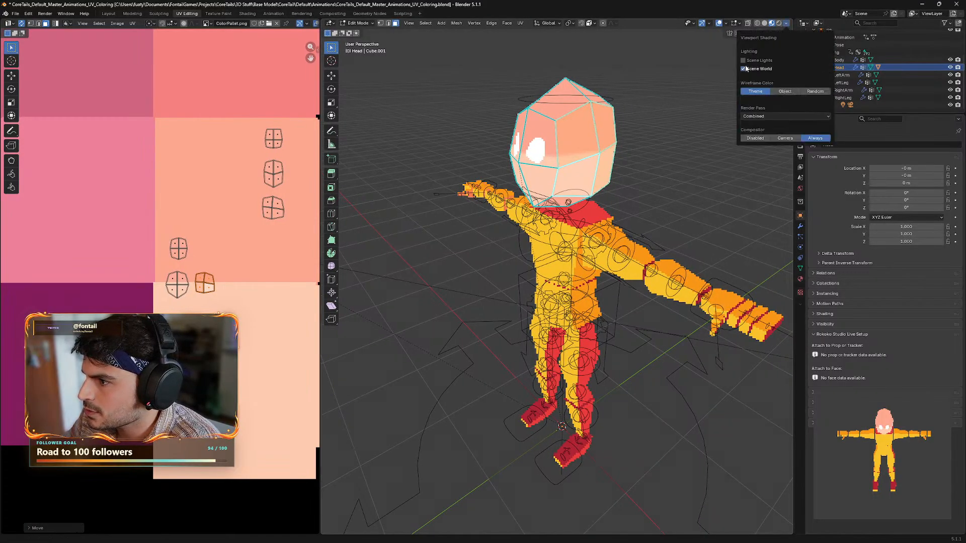
left_click(753, 67)
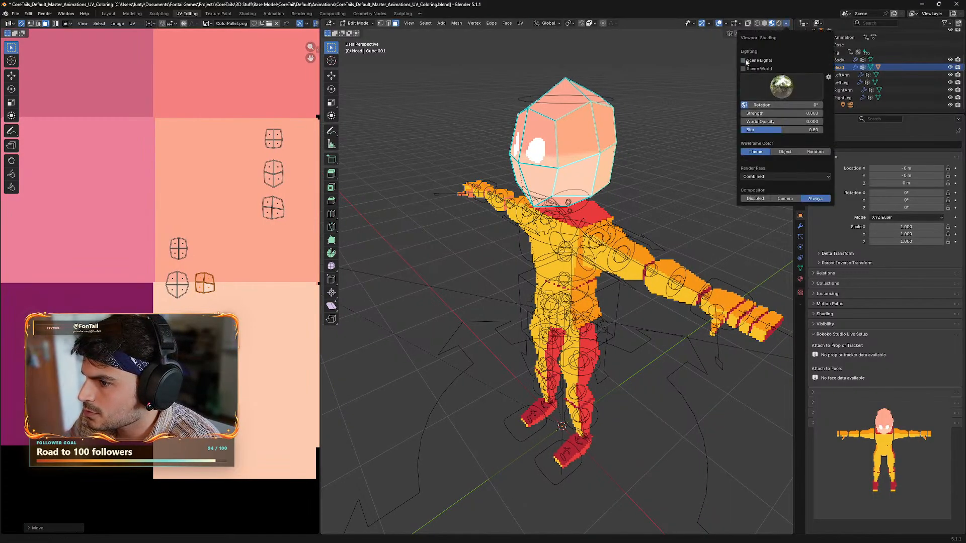
left_click(746, 60)
left_click(745, 69)
left_click(745, 69)
left_click(745, 68)
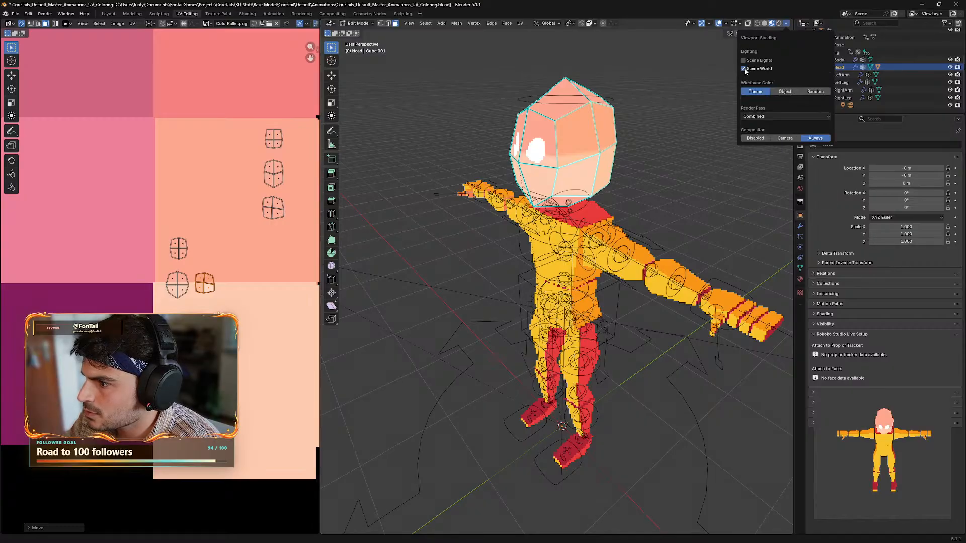
left_click(745, 69)
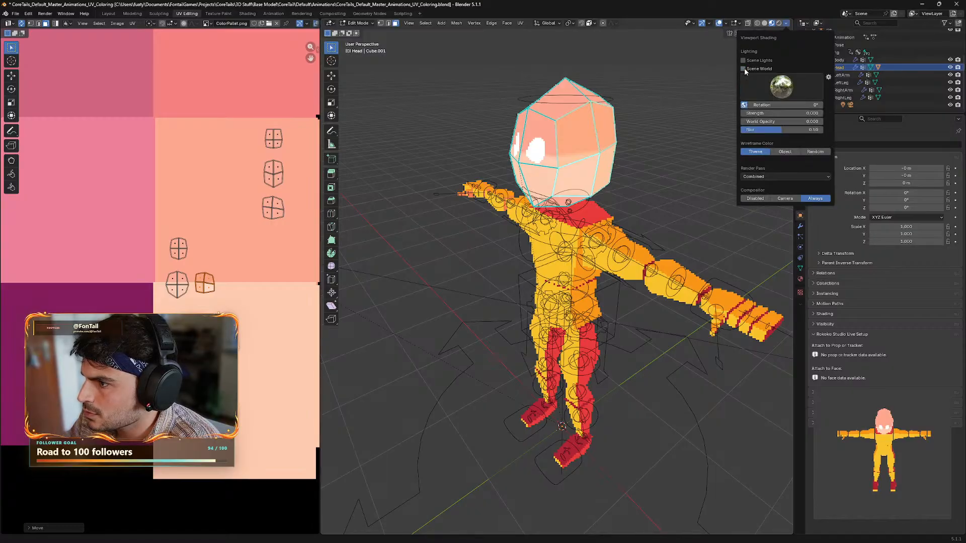
- Check the lighting options of the rendered viewport shading and inspect the objects under the Empty in the outliner
left_click(779, 23)
left_click(787, 24)
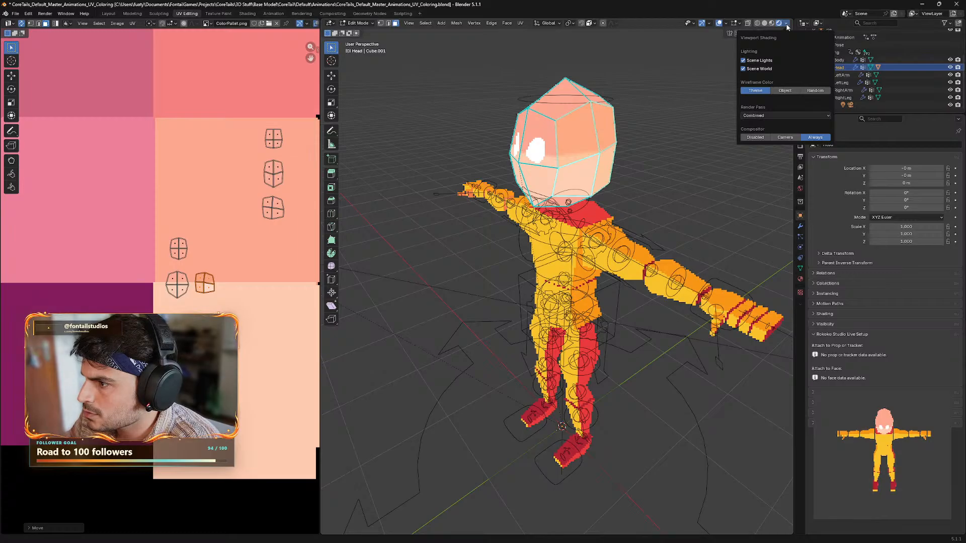
left_click(787, 25)
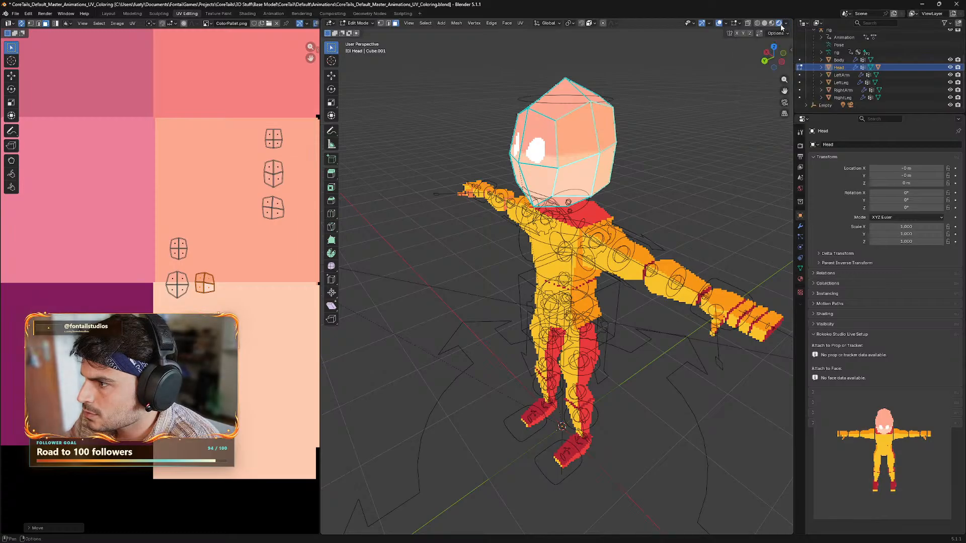
left_click(806, 105)
scroll(825, 104, "down", 1)
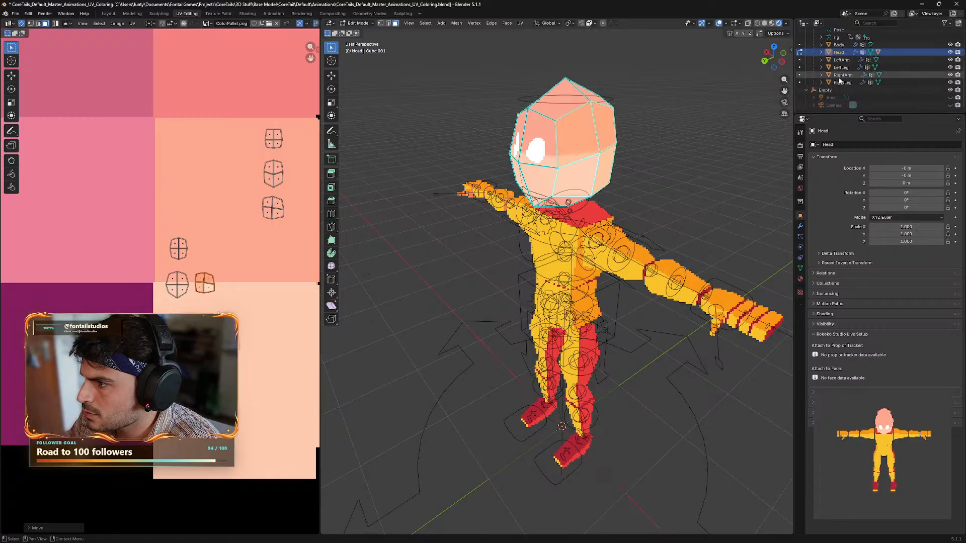
left_click(807, 91)
scroll(809, 91, "up", 1)
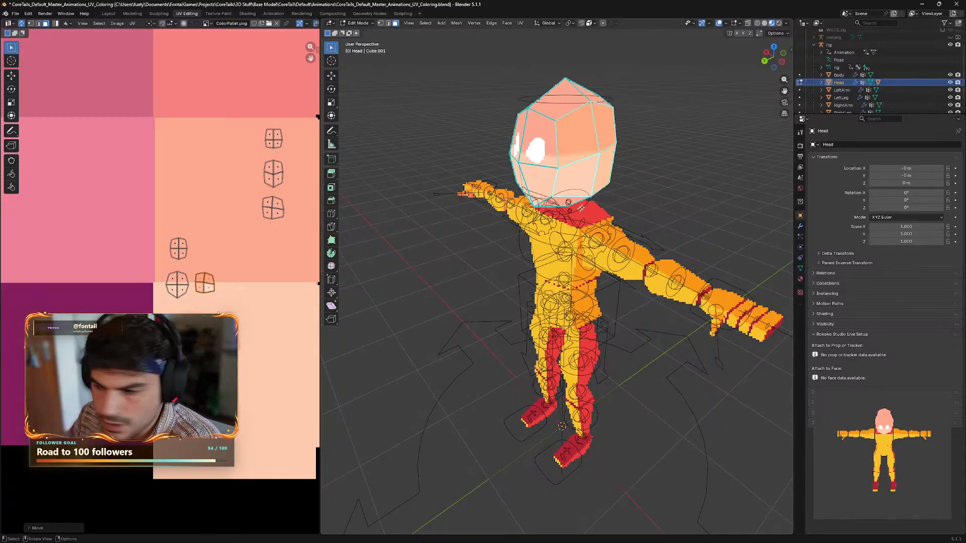
- Rotate the UV island for the side of the head slightly and nudge it down toward the pale peach swatch, closer to the face island
middle_click_drag(580, 207, 479, 233)
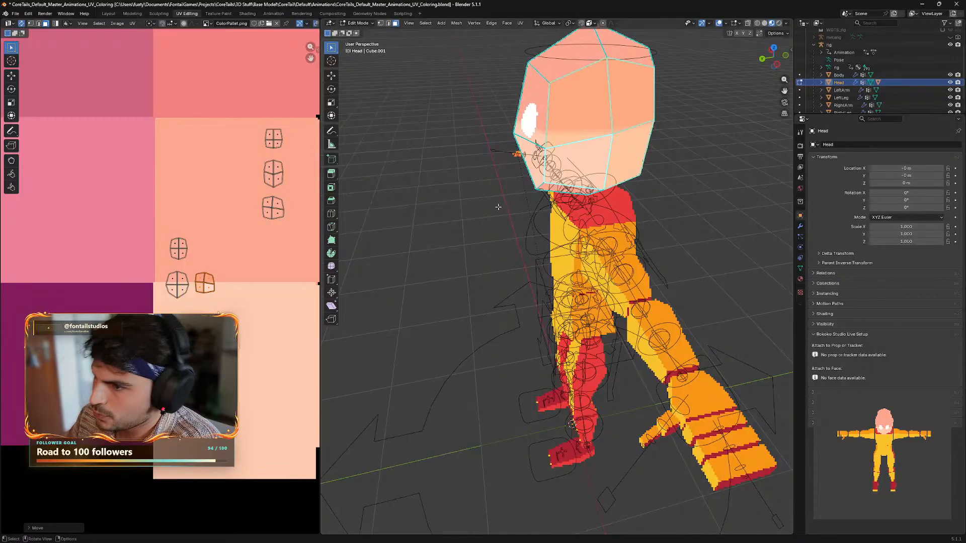
left_click(246, 265)
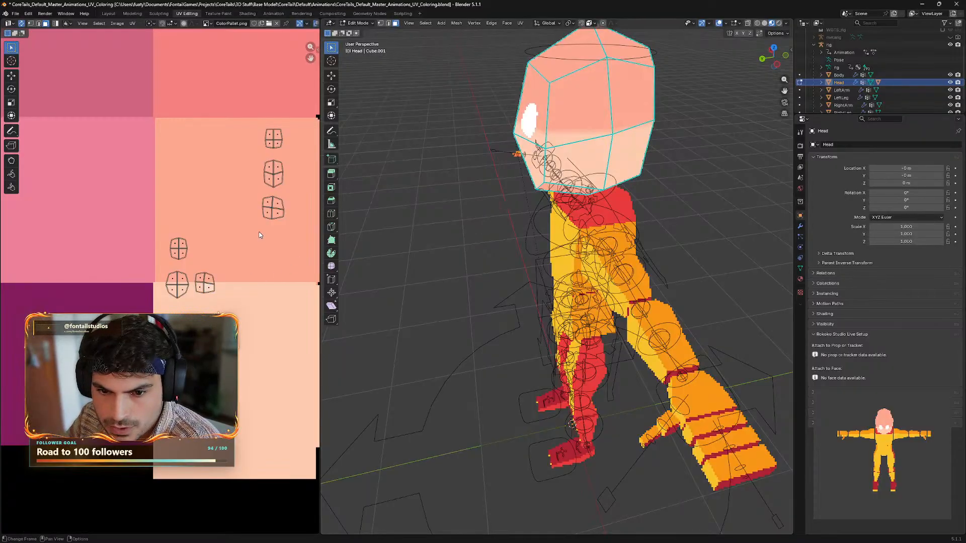
left_click_drag(260, 232, 233, 261)
left_click_drag(202, 330, 202, 330)
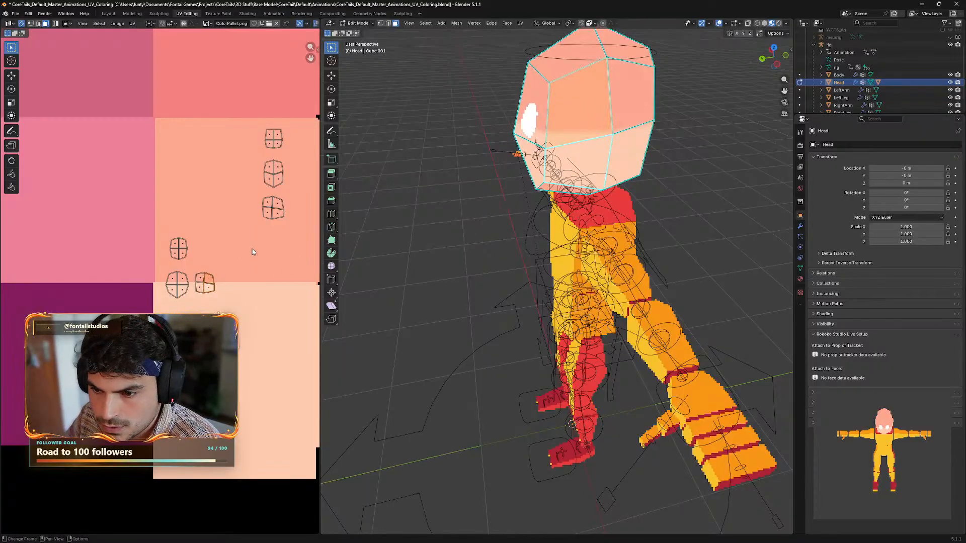
left_click_drag(265, 245, 194, 316)
key("r")
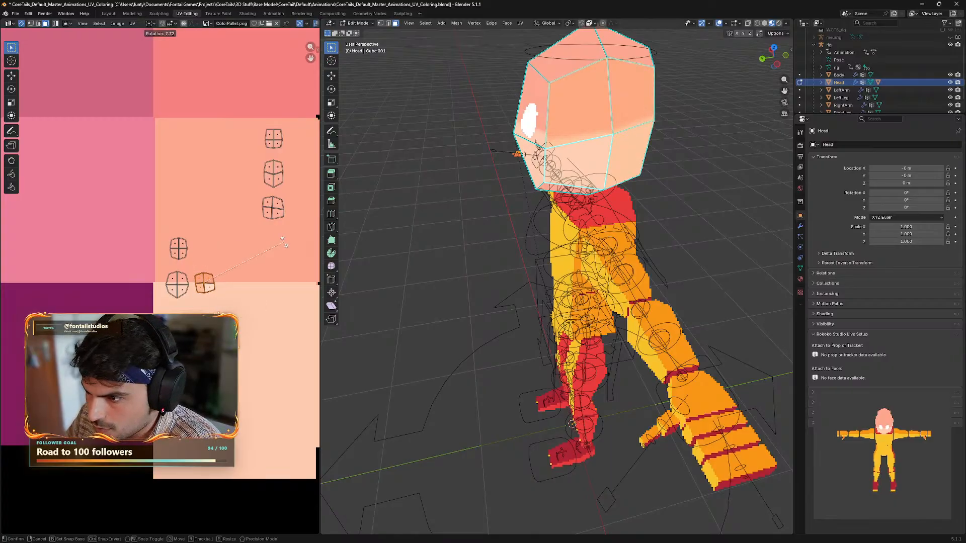
left_click(276, 248)
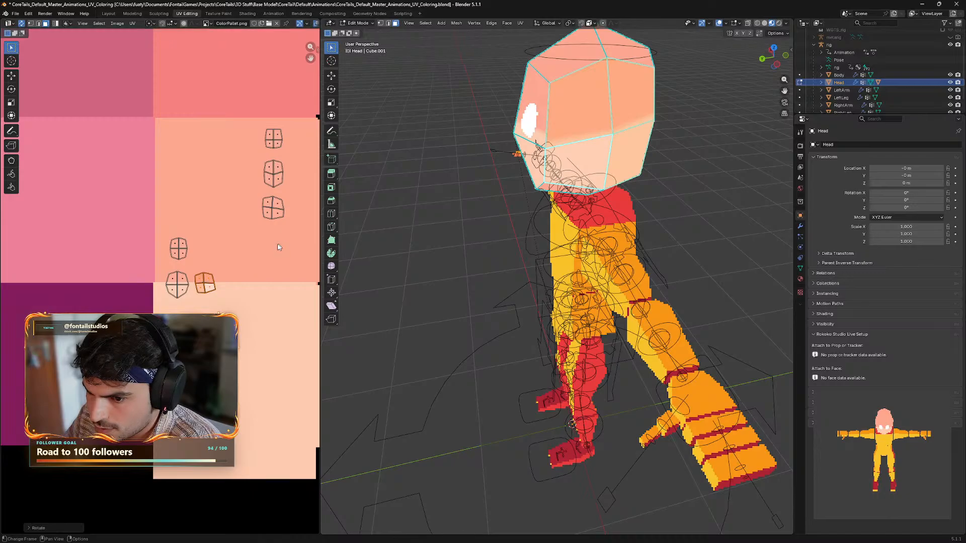
key("g")
left_click(268, 253)
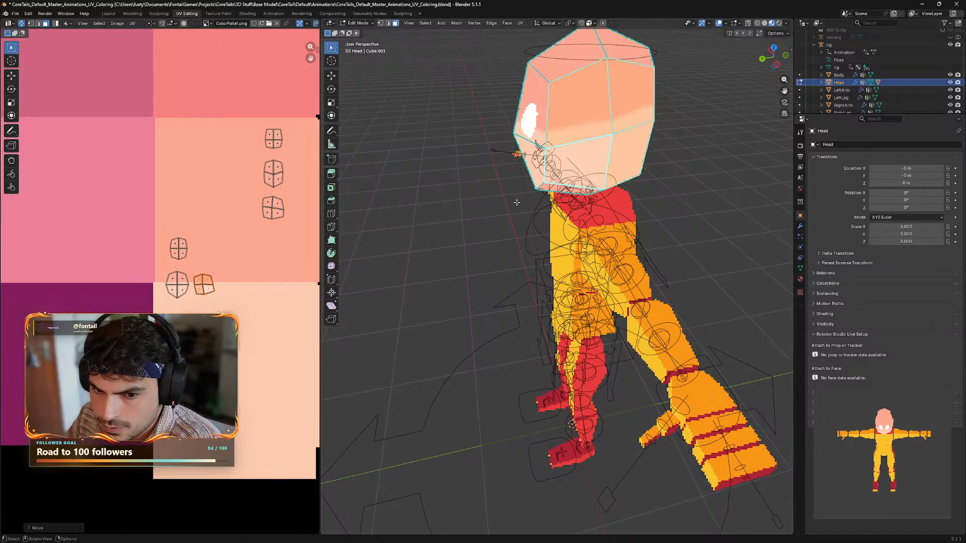
middle_click_drag(507, 208, 589, 222)
scroll(589, 222, "down", 2)
middle_click_drag(600, 295, 556, 297)
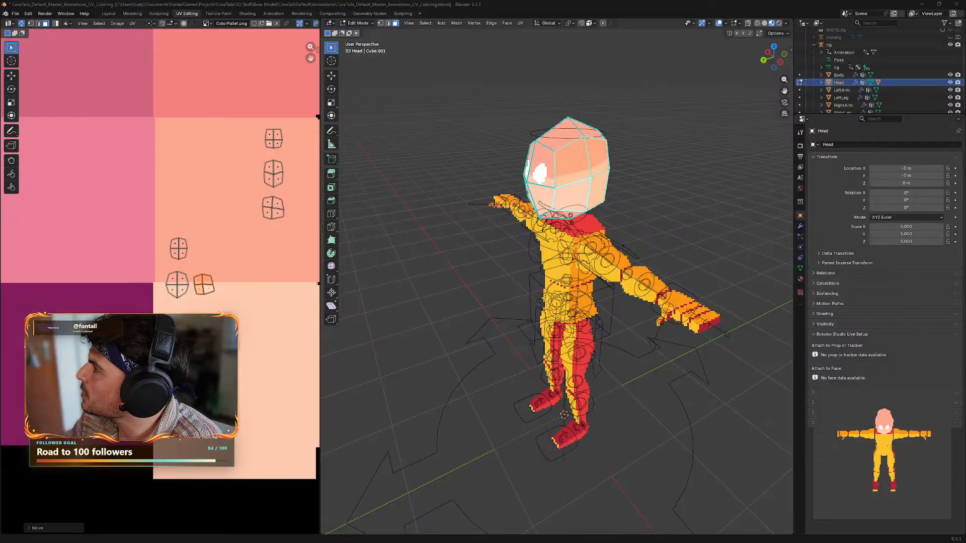
- Switch to the browser and examine the Texturing chapter of the Blender pixel art video for how UVs are placed on palette colours
key("alt+Tab")
left_click_drag(667, 9, 407, 68)
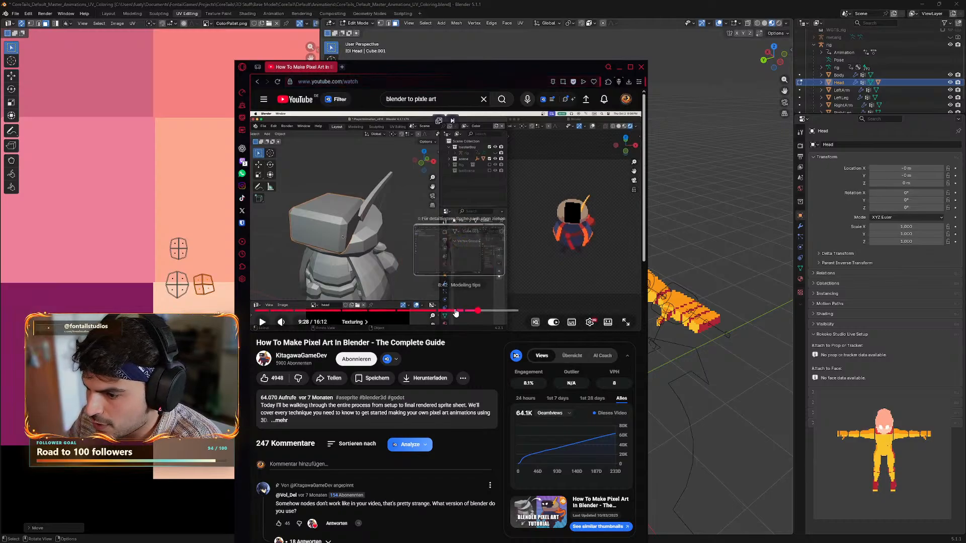
left_click_drag(328, 361, 261, 358)
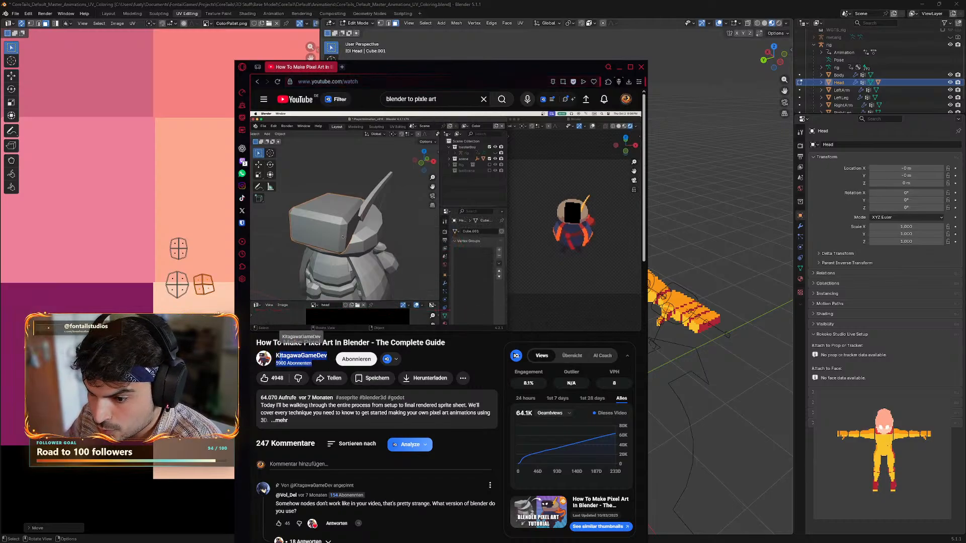
left_click(295, 363)
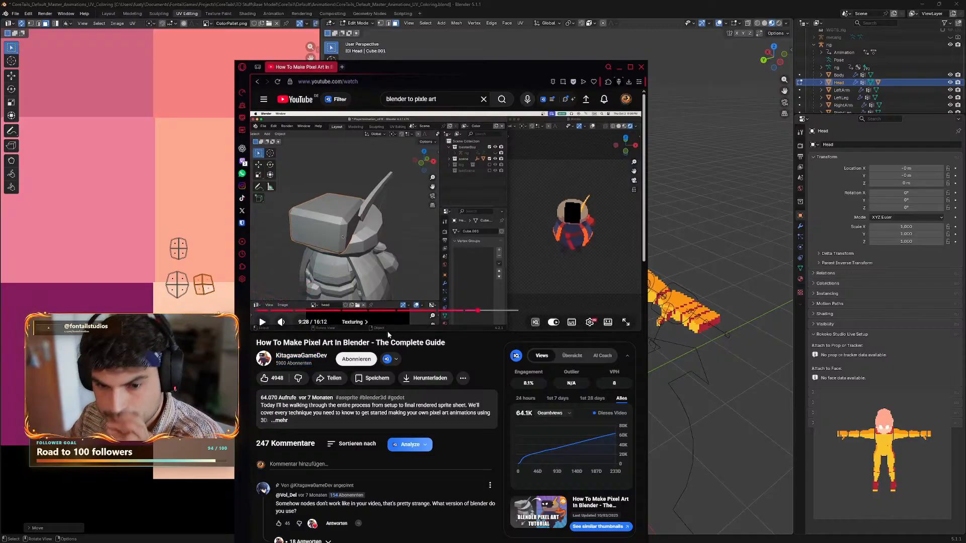
left_click(481, 311)
left_click_drag(482, 312, 495, 315)
left_click(520, 277)
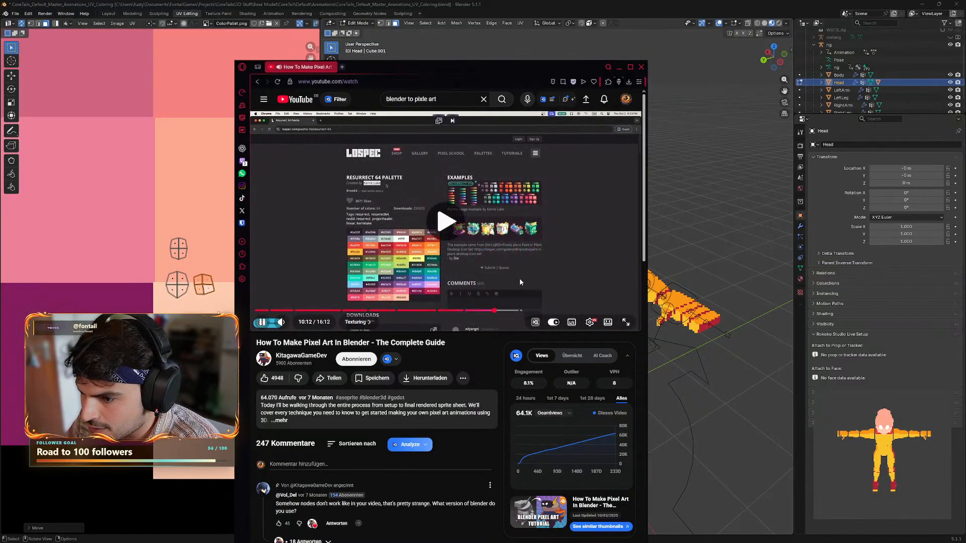
left_click(505, 314)
left_click(424, 257)
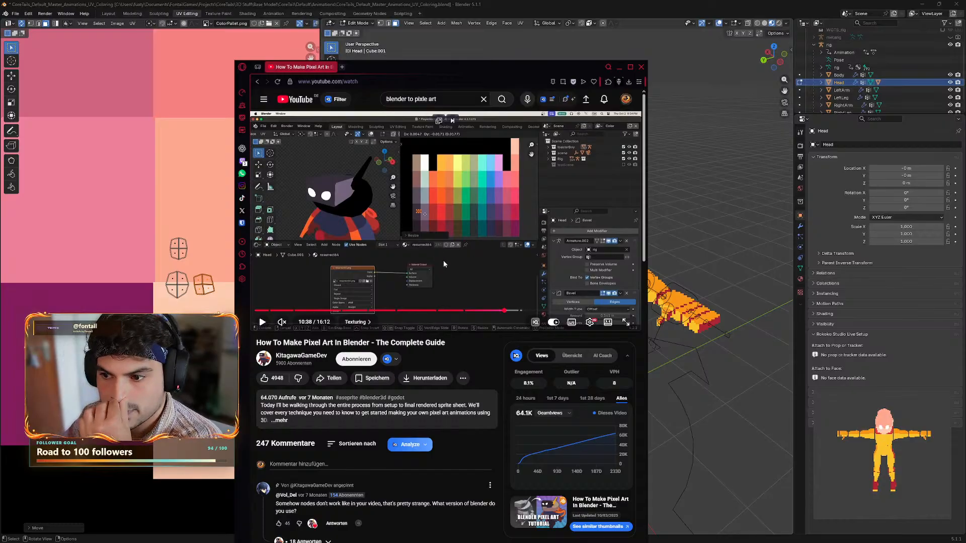
left_click(509, 312)
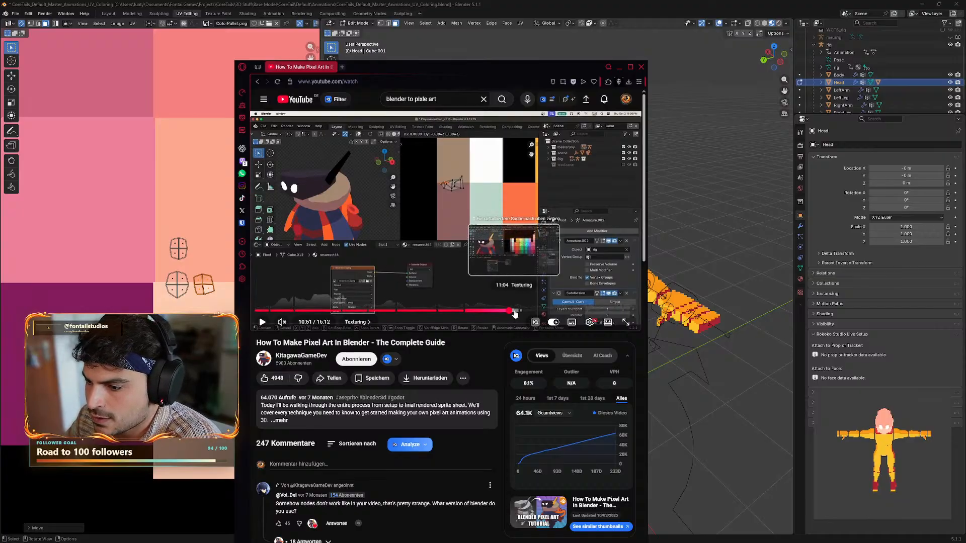
left_click(513, 311)
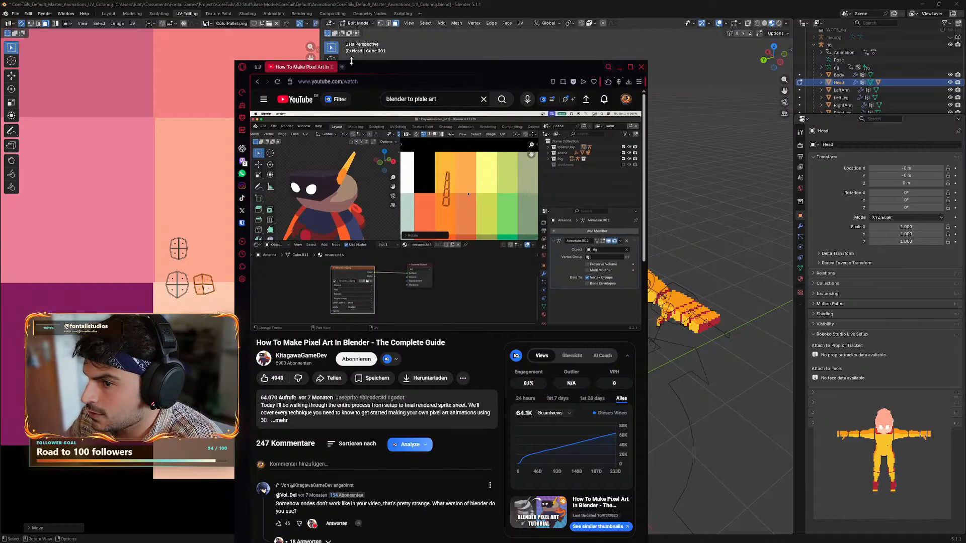
left_click(621, 68)
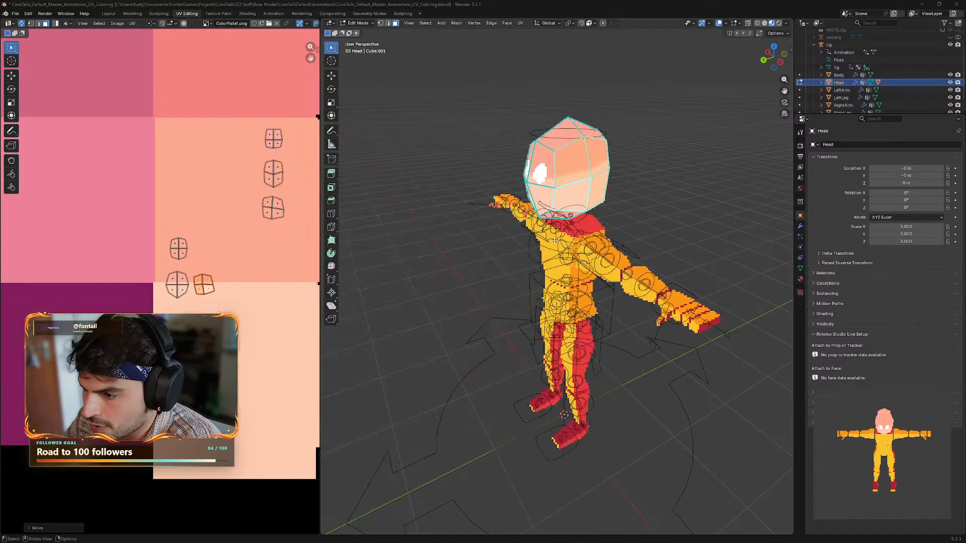
- Move the UV island beside the face's island fully into the light peach swatch
middle_click_drag(472, 265, 522, 279)
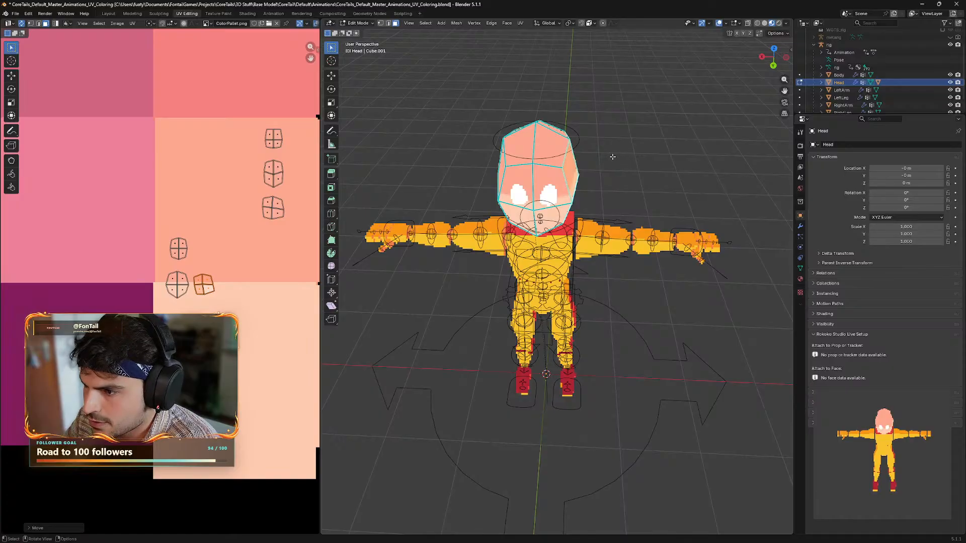
middle_click_drag(612, 157, 615, 148)
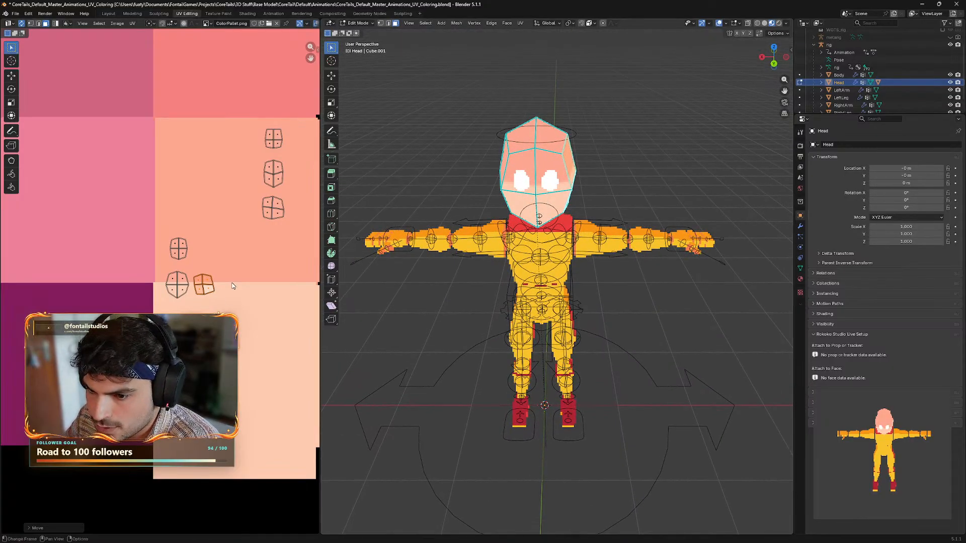
left_click(204, 298)
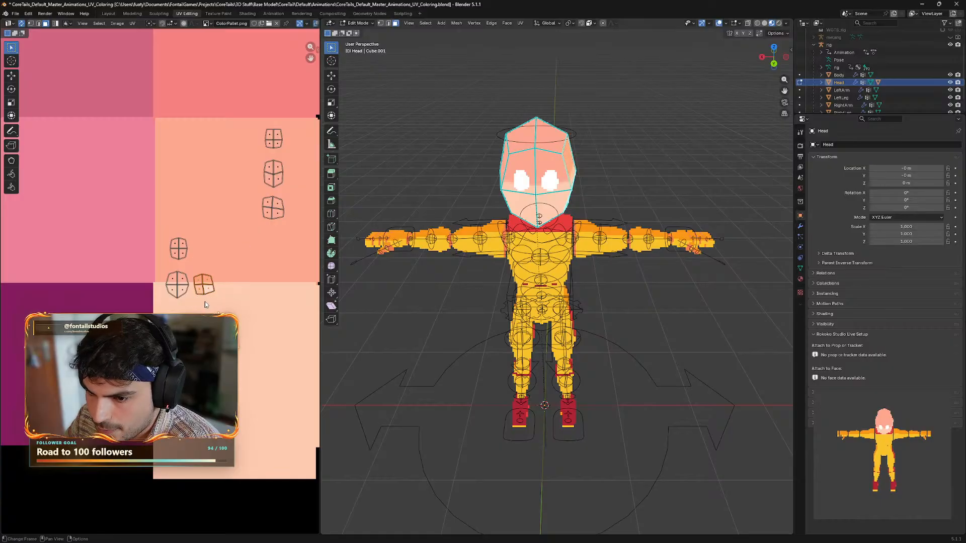
key("g")
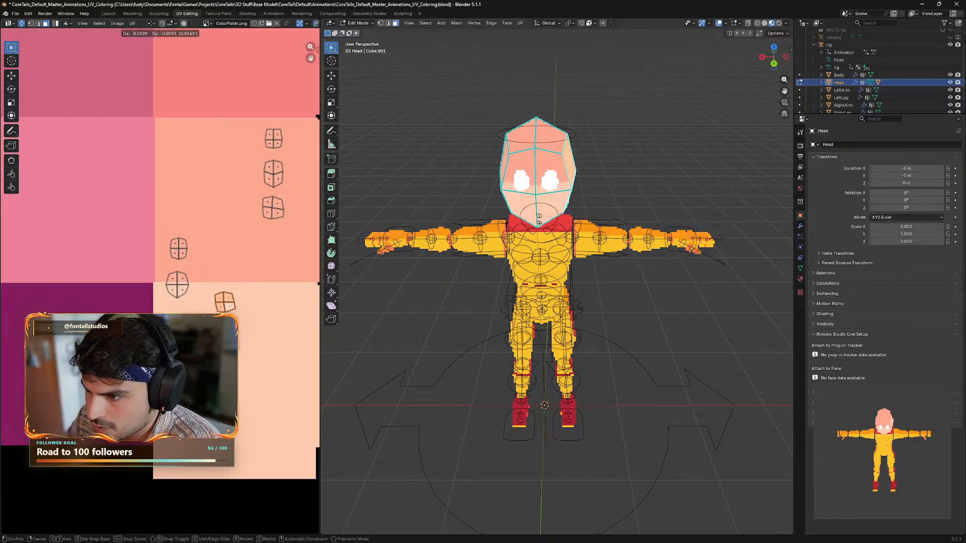
key("Return")
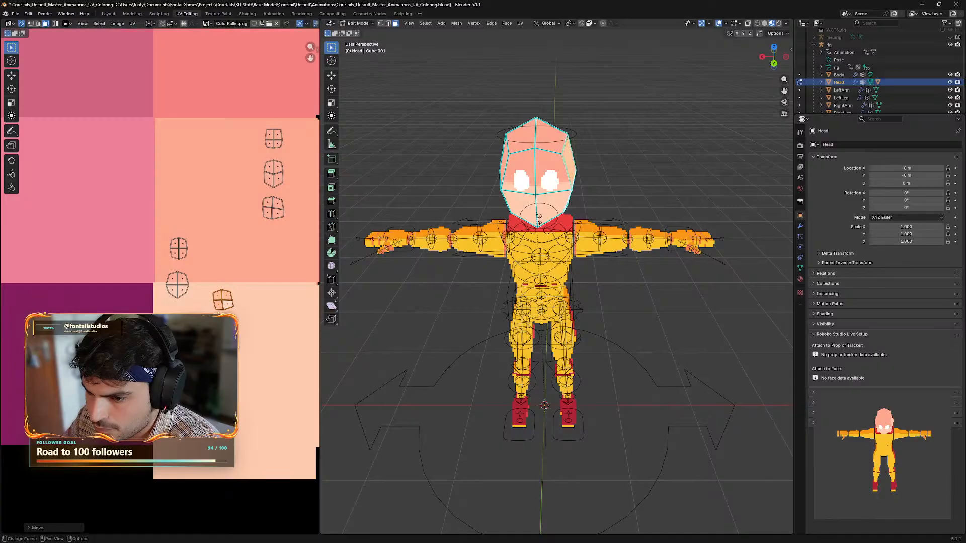
- Move the face's UV island into the light peach swatch and rotate it upside down
left_click(174, 296)
key("g")
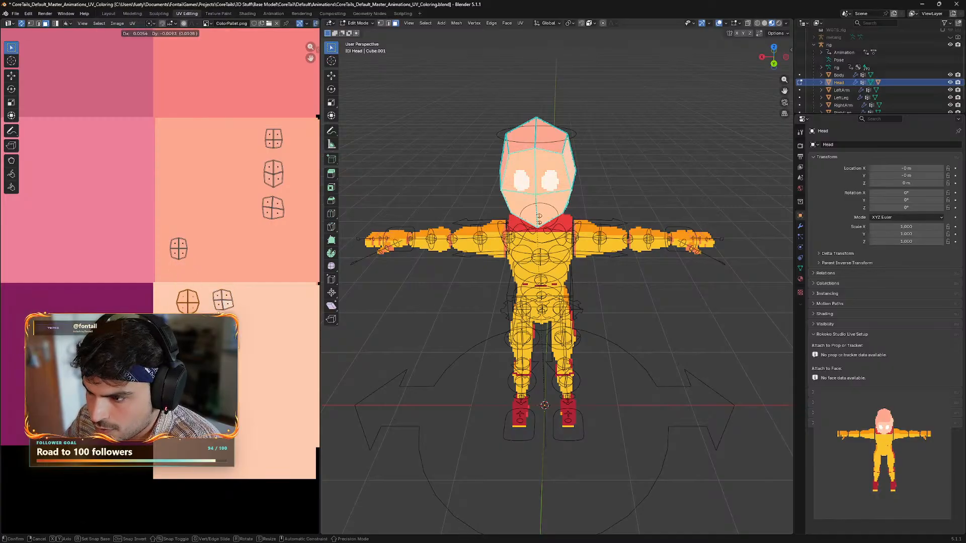
key("Return")
key("r")
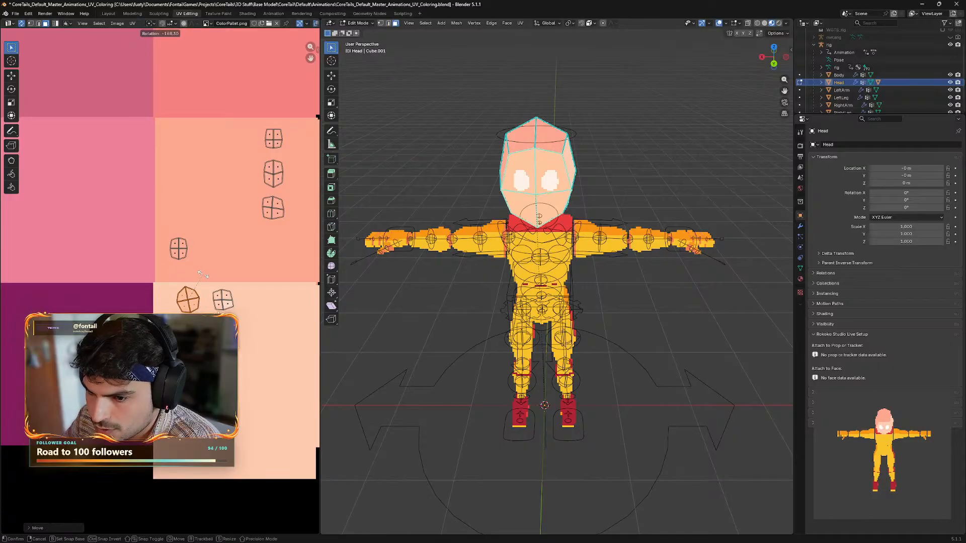
left_click(208, 275)
key("g")
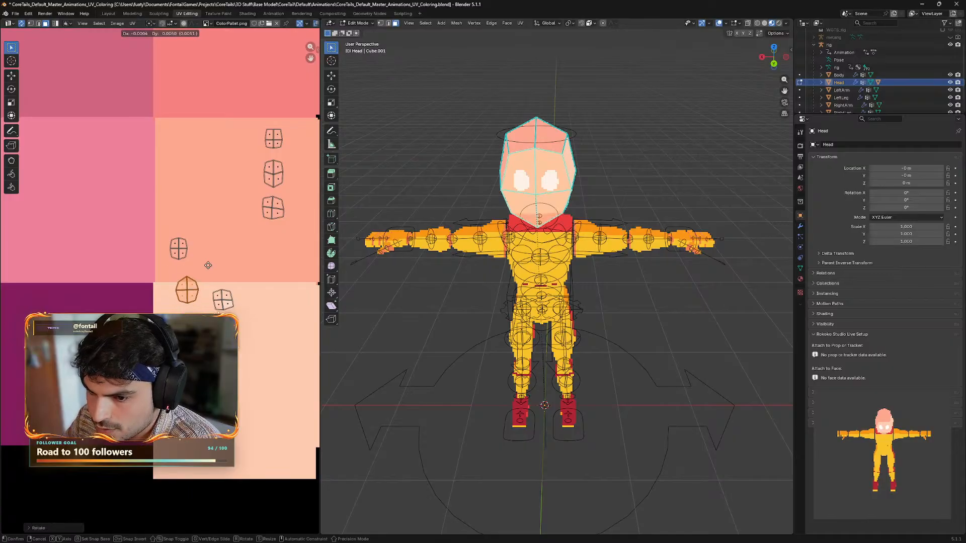
left_click(204, 274)
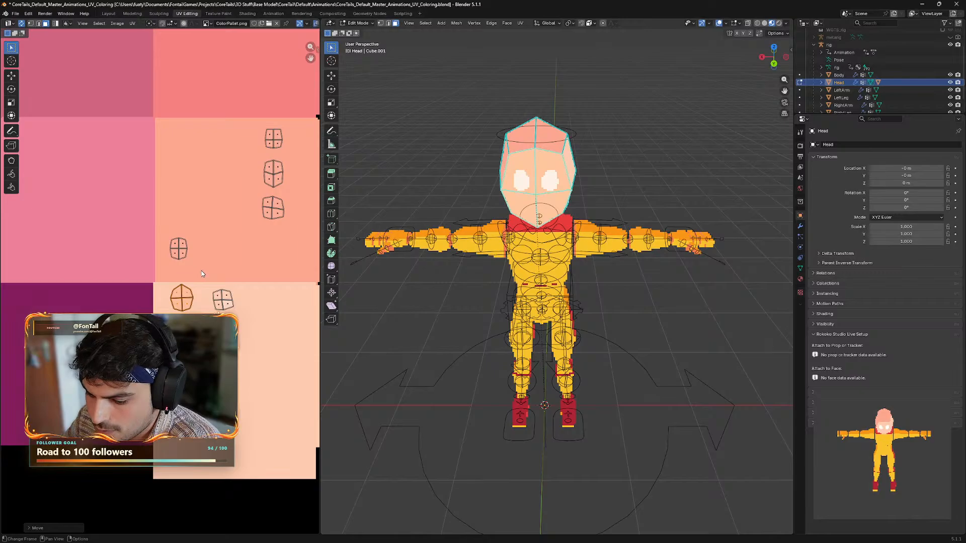
- Straighten the face's UV island and move it up to straddle the border between the peach and light peach swatches
key("r")
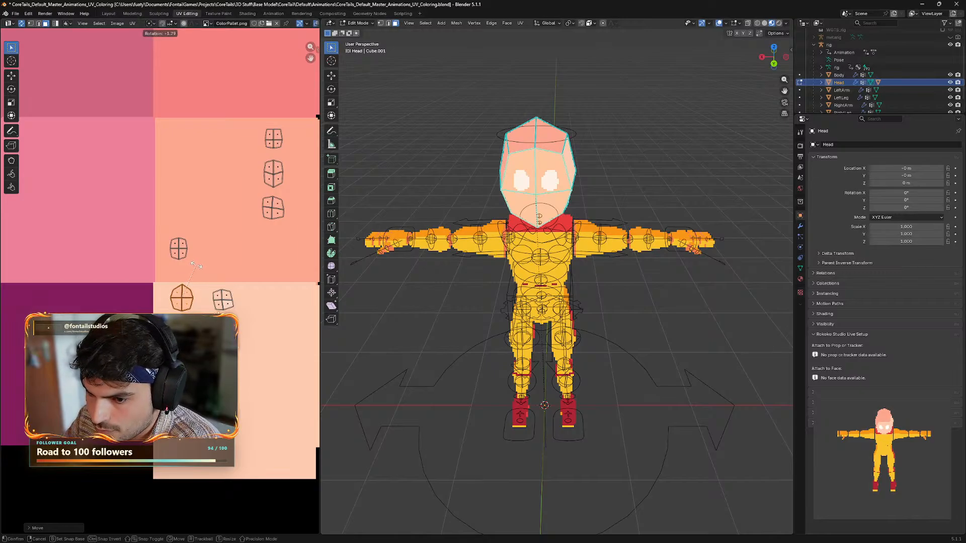
left_click(198, 273)
key("g")
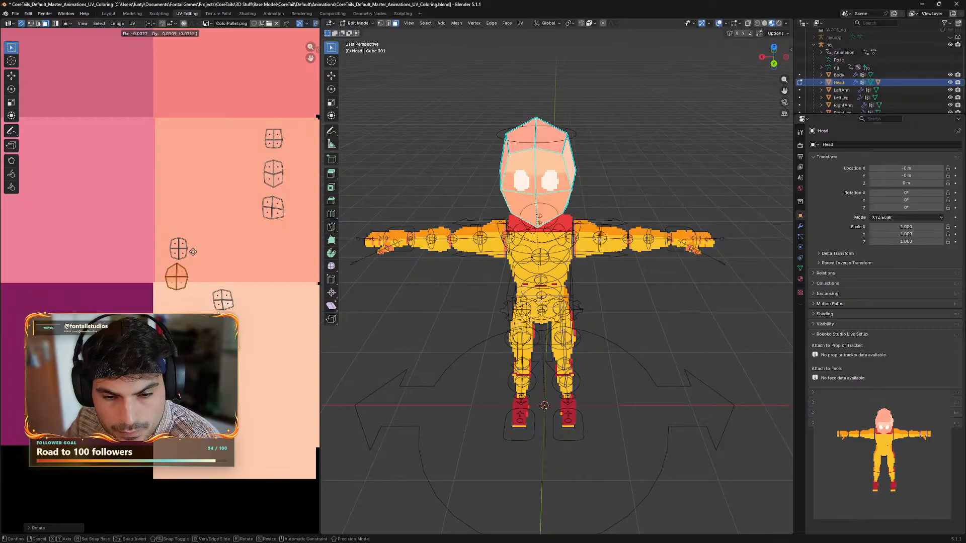
left_click(193, 251)
- Move the small UV island above the face's island down into the light peach swatch
left_click_drag(206, 221, 159, 256)
key("g")
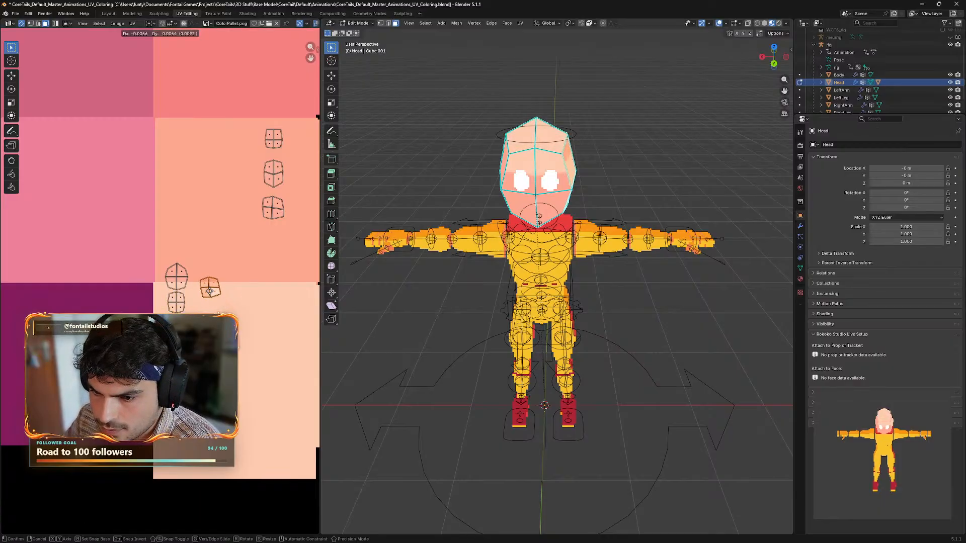
- Rotate the side-of-head UV island upside down and place it across the border between the peach and light peach swatches
left_click(210, 291)
key("r")
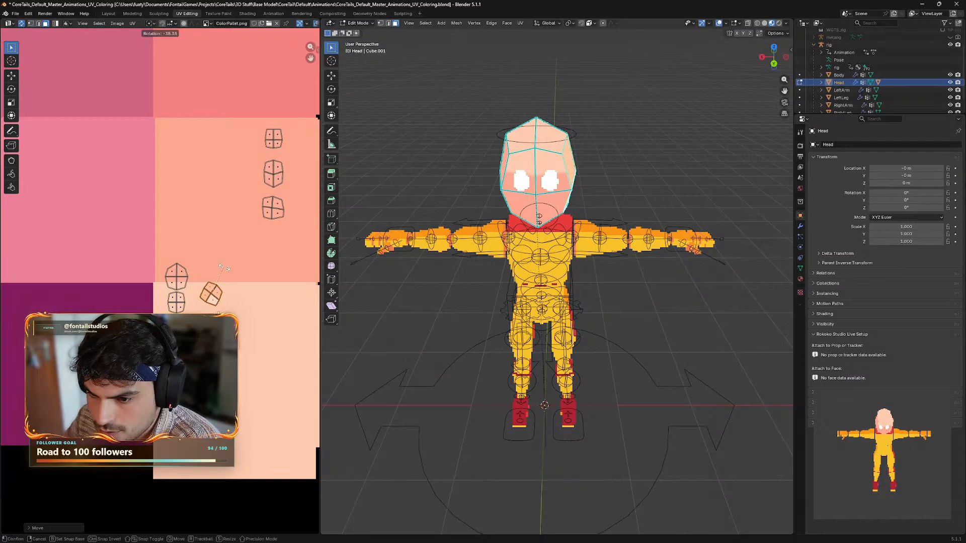
left_click(209, 309)
key("g")
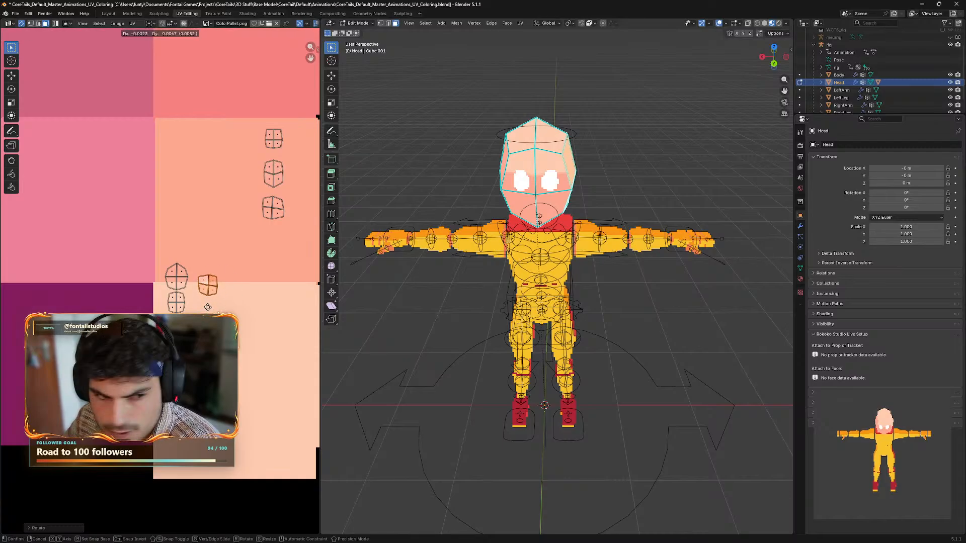
left_click(206, 310)
- Nudge the side-of-head UV island slightly upward so most of it covers the darker peach swatch
middle_click_drag(670, 298, 599, 290)
left_click_drag(243, 262, 202, 312)
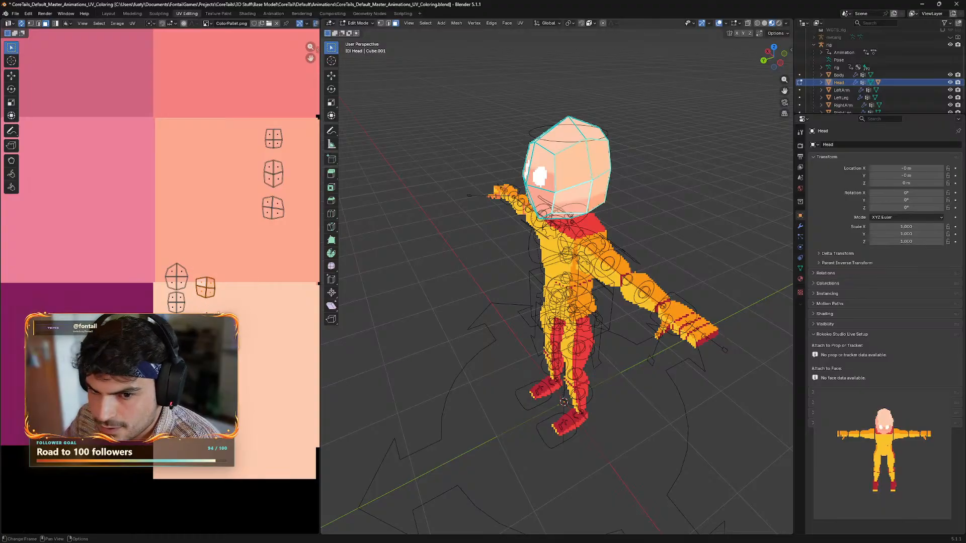
key("g")
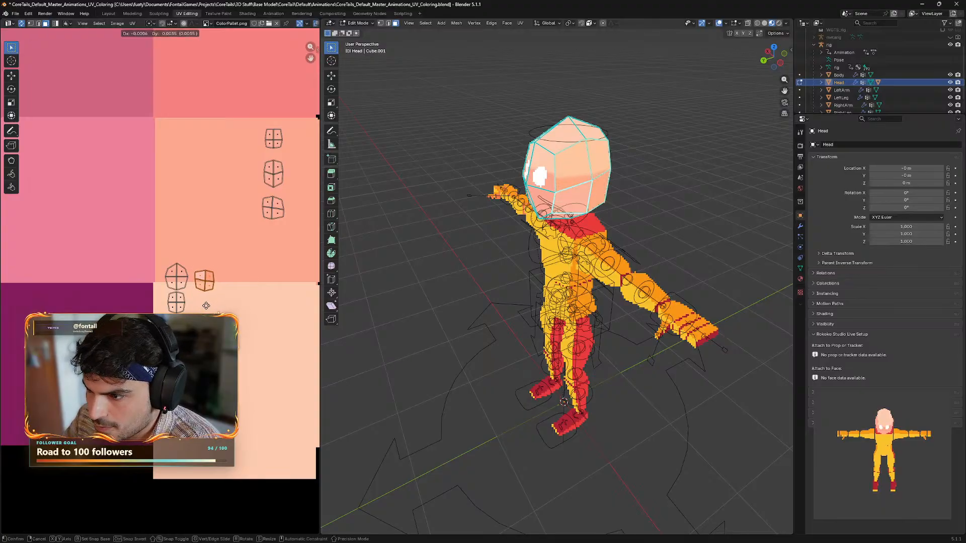
left_click(206, 305)
middle_click_drag(471, 313, 533, 328)
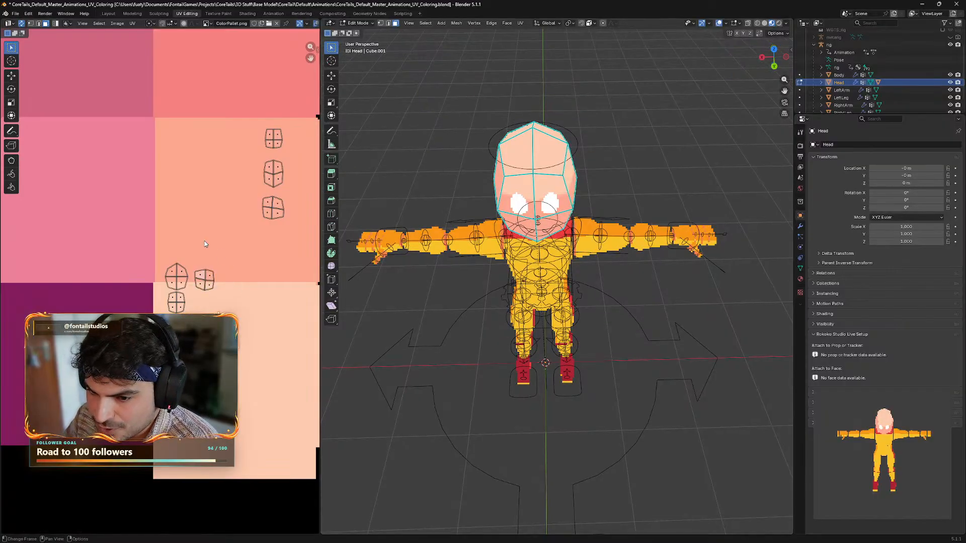
- Shift the face's UV island down and left so more of it covers the light peach swatch
left_click_drag(139, 249, 191, 290)
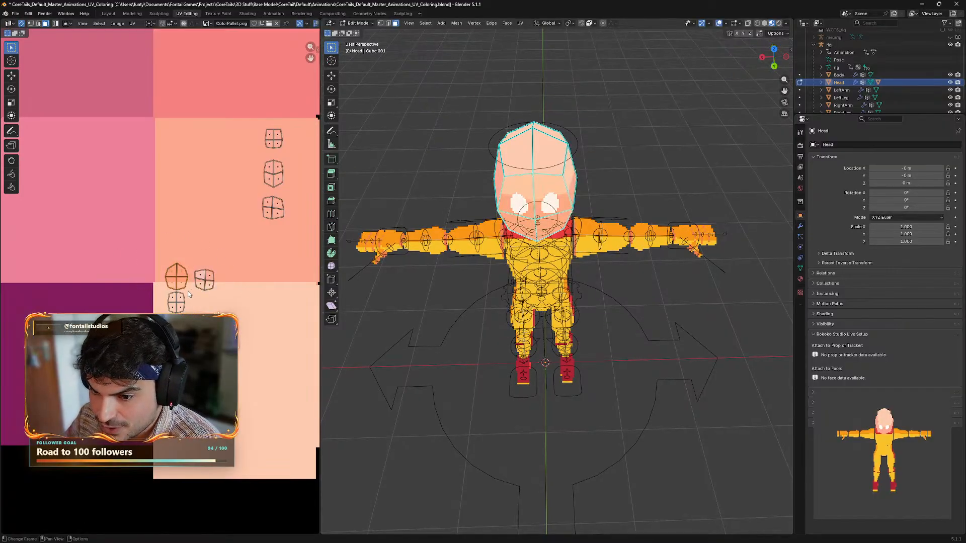
key("g")
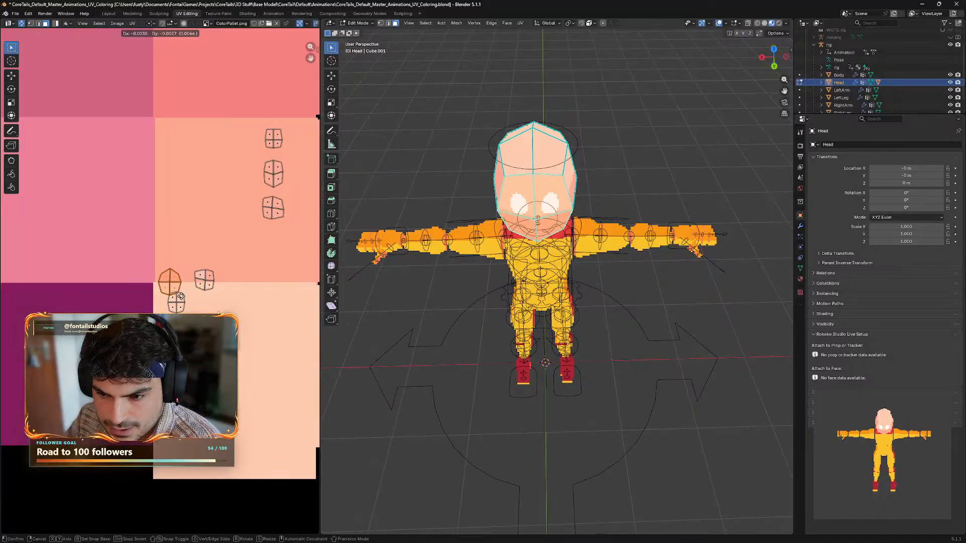
left_click(180, 299)
left_click(200, 303)
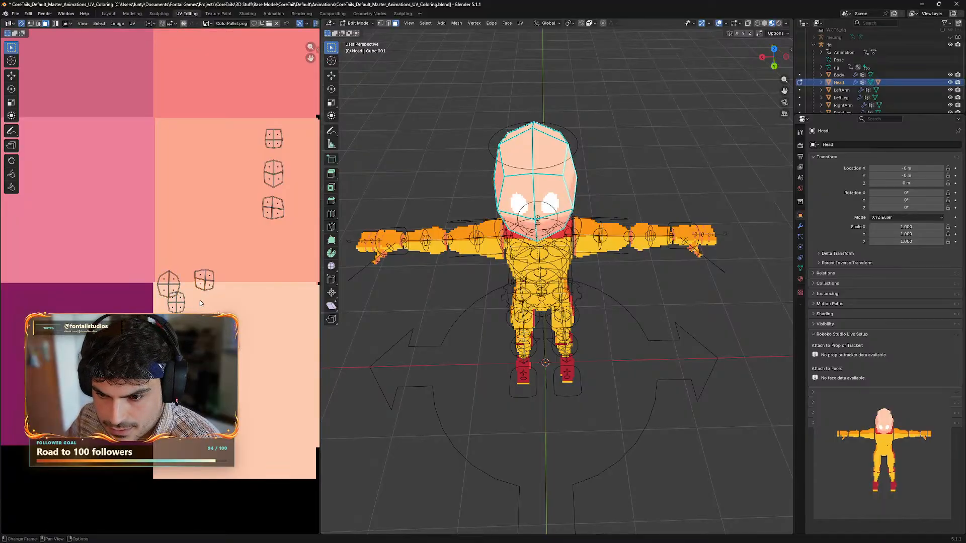
- Fine-tune the face's UV island position near the purple swatch's corner, keeping the peach border across its upper part
left_click_drag(191, 259, 157, 292)
key("g")
left_click(169, 288)
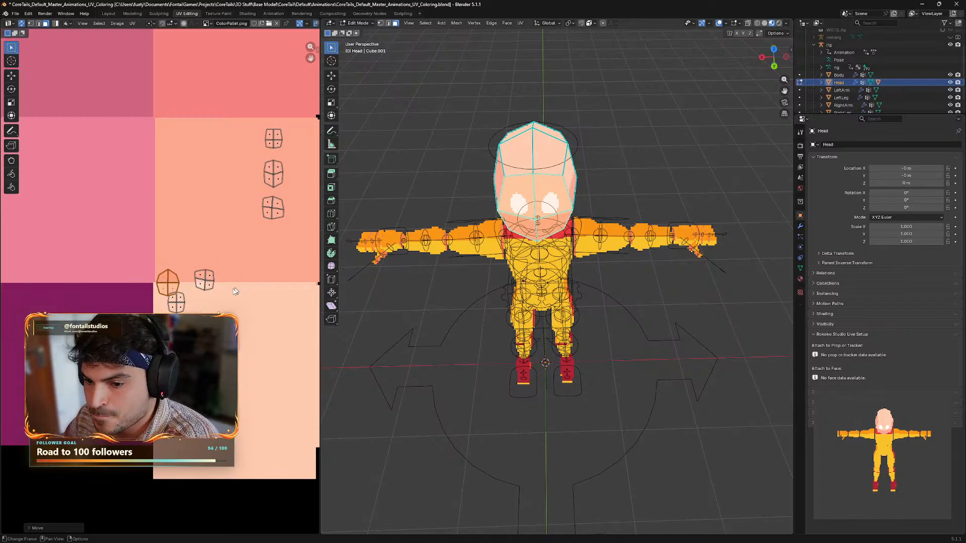
key("g")
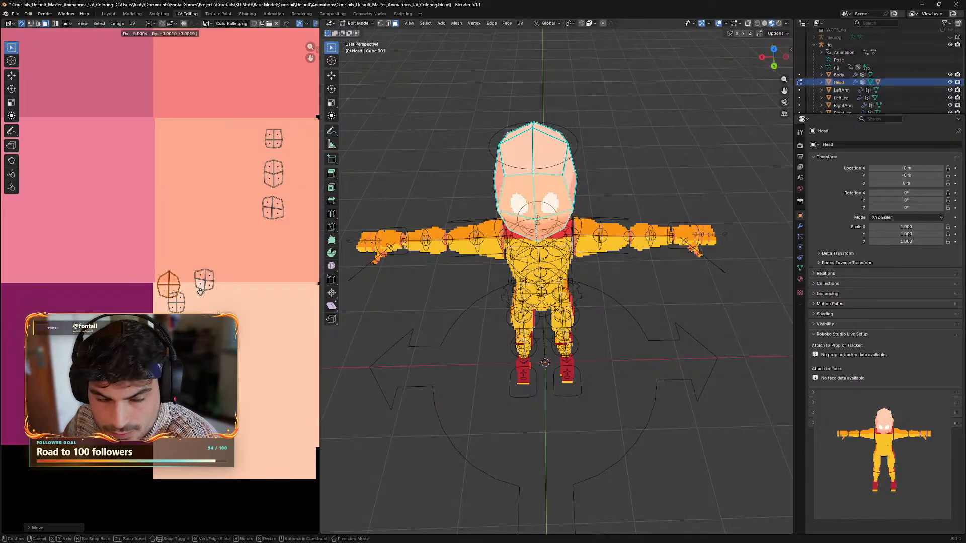
left_click(200, 292)
- Move the small UV island within the light peach swatch to sit directly beneath the face's island
left_click(185, 309)
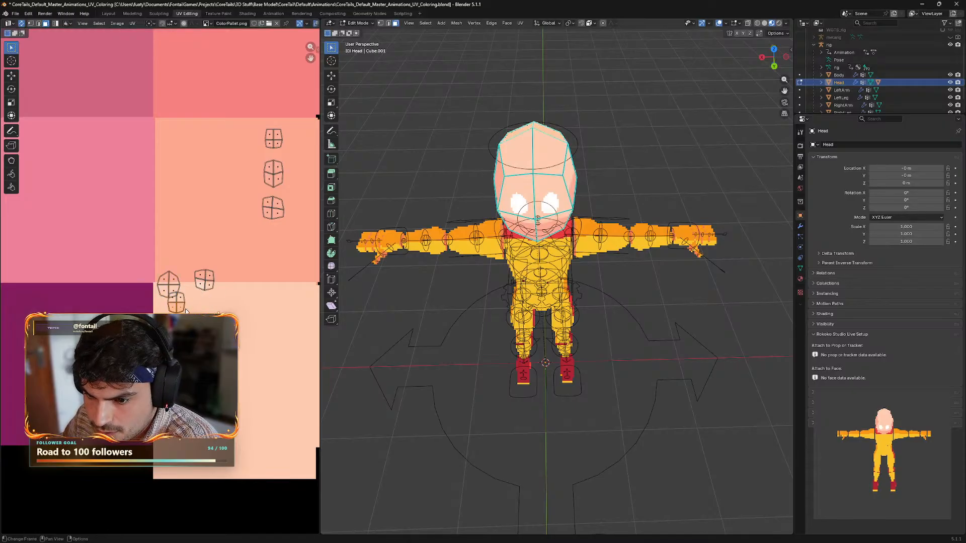
key("g")
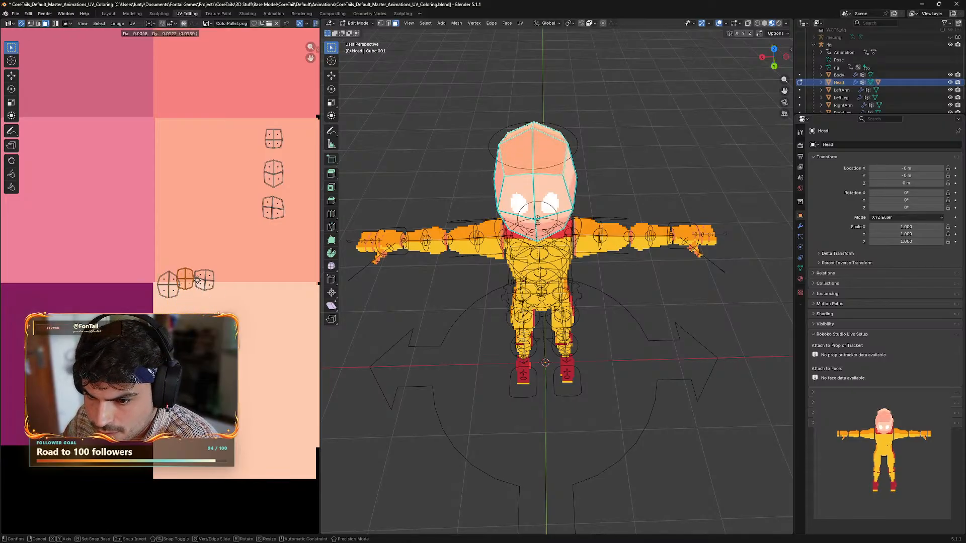
left_click(180, 317)
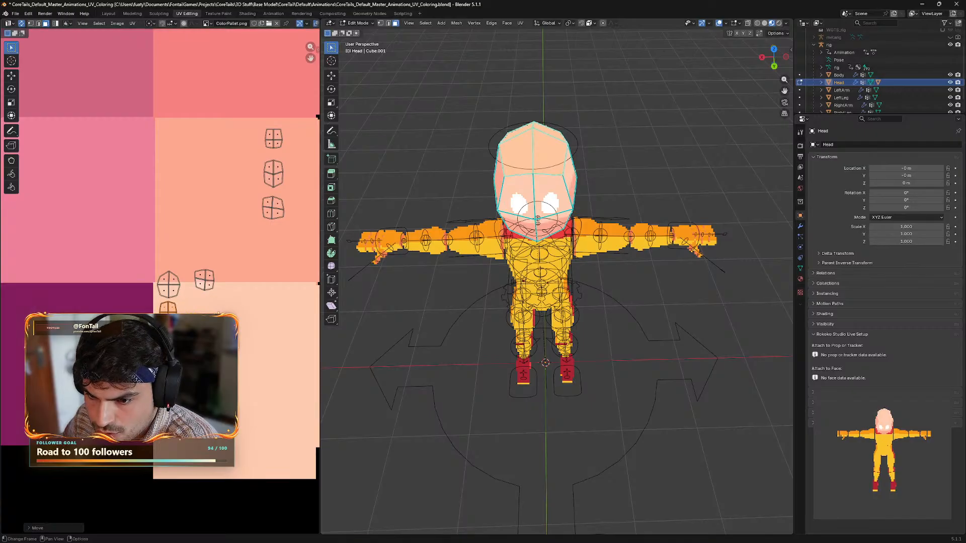
key("g")
left_click(233, 265)
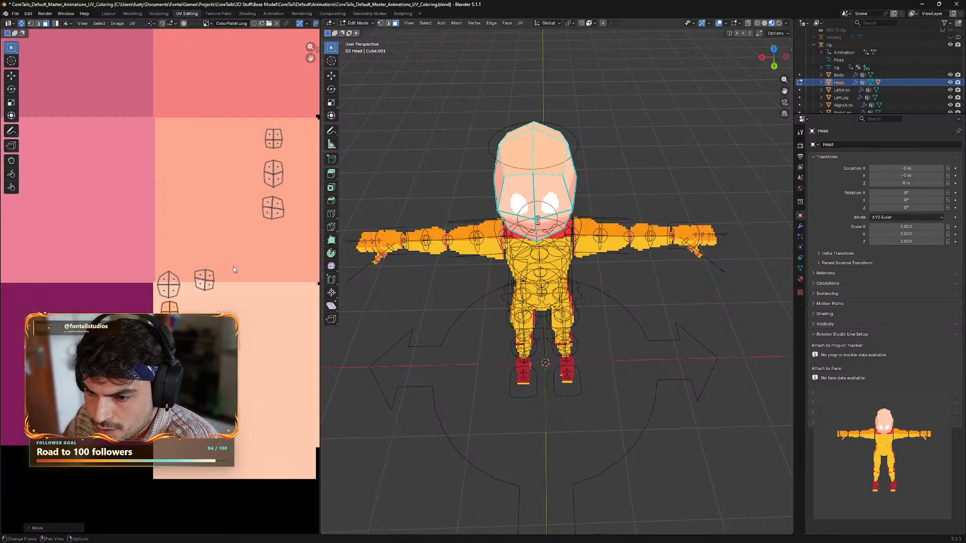
- Move the side-of-head UV island beside the face's island so it straddles the boundary between the darker and light peach swatches
left_click(200, 285)
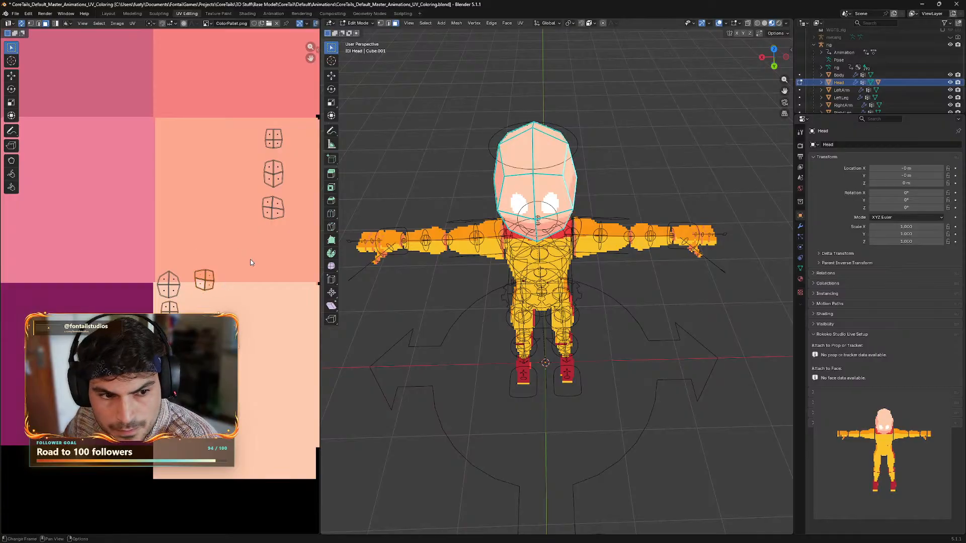
key("g")
left_click(194, 303)
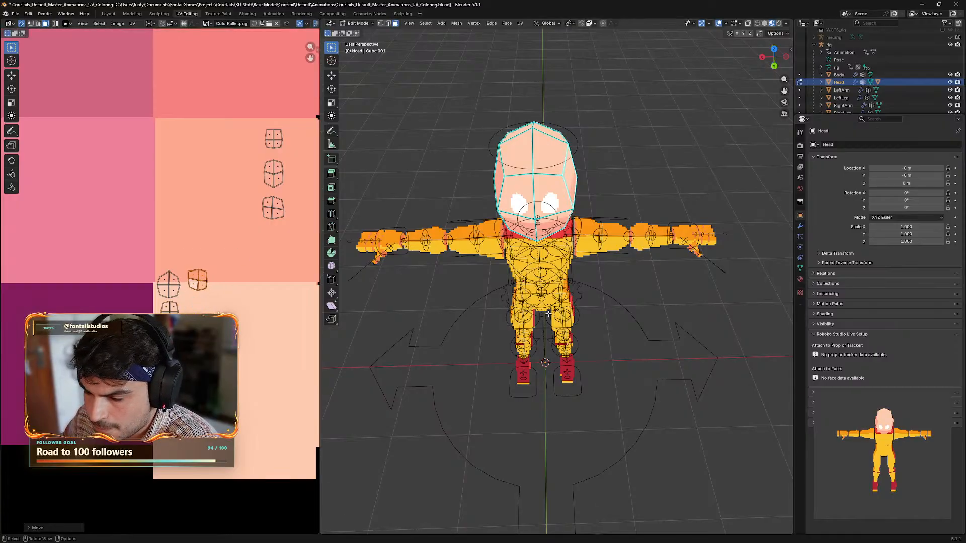
middle_click_drag(561, 317, 479, 302)
key("g")
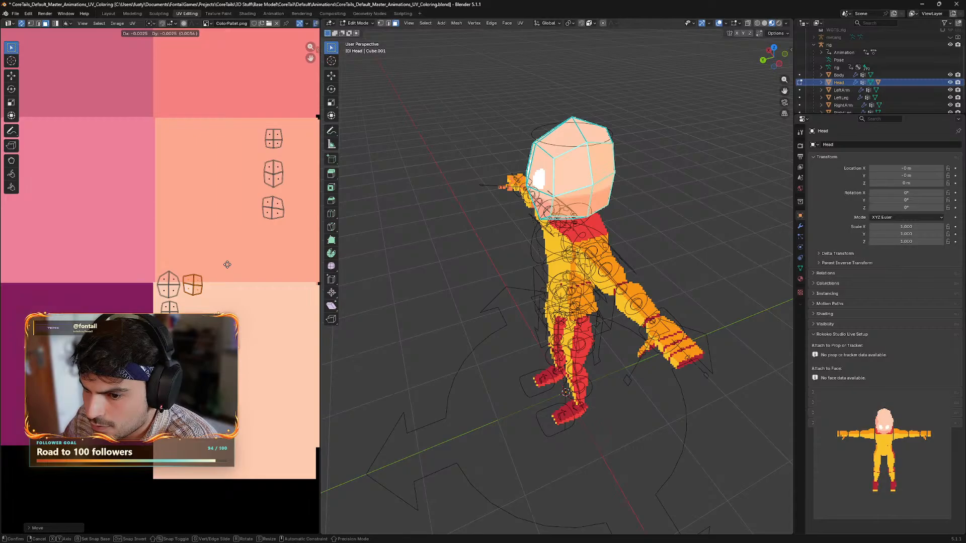
left_click(228, 265)
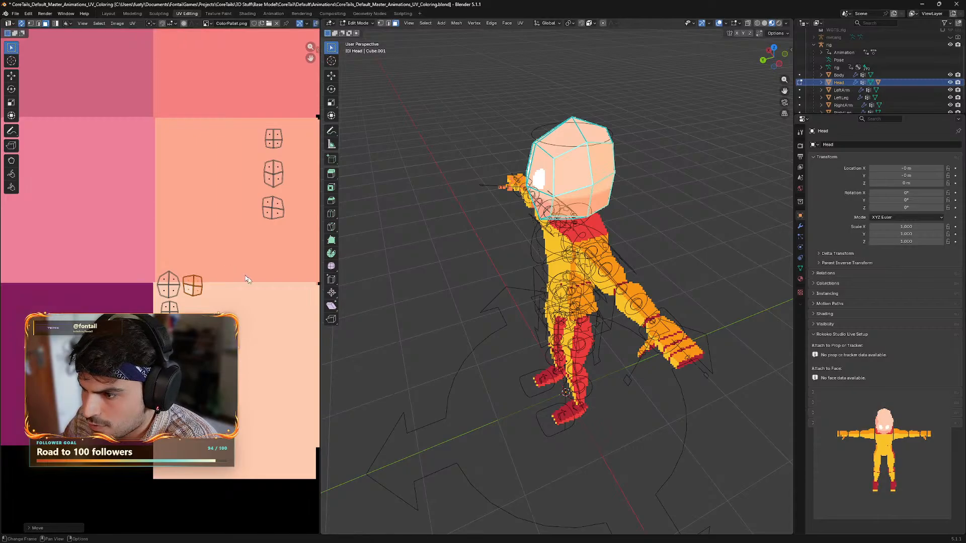
middle_click_drag(546, 303, 522, 291)
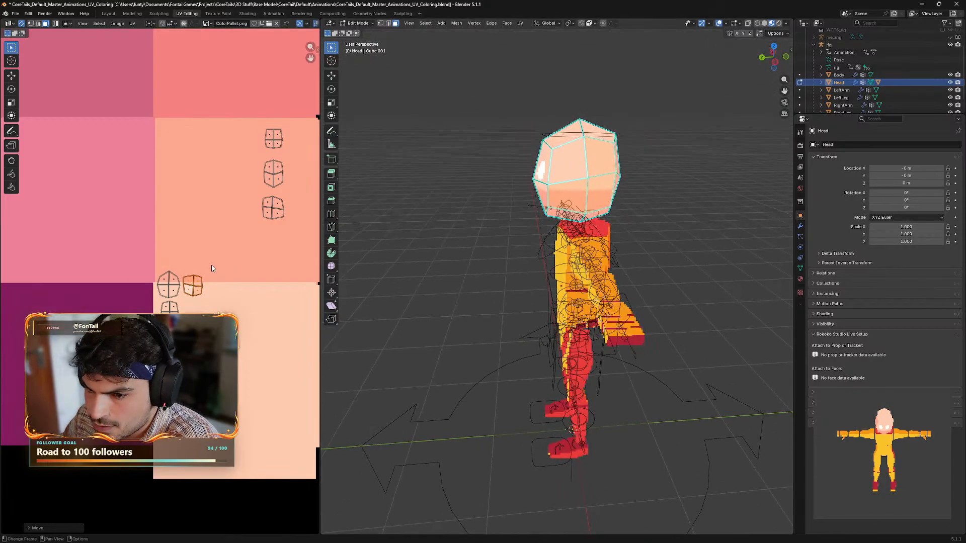
- Rotate the side-of-head UV island by a few degrees to level the colour boundary, and nudge it slightly
key("t")
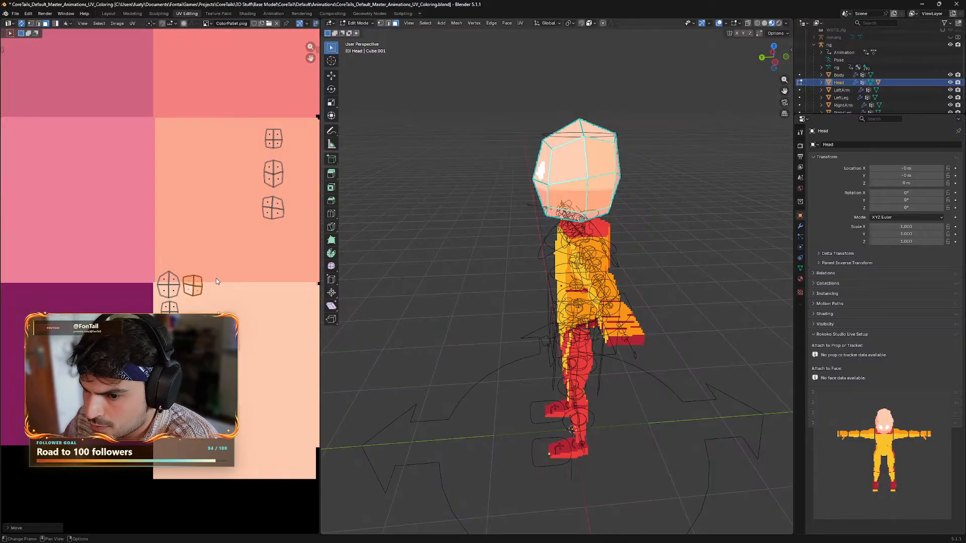
left_click(216, 279)
left_click_drag(218, 260, 184, 302)
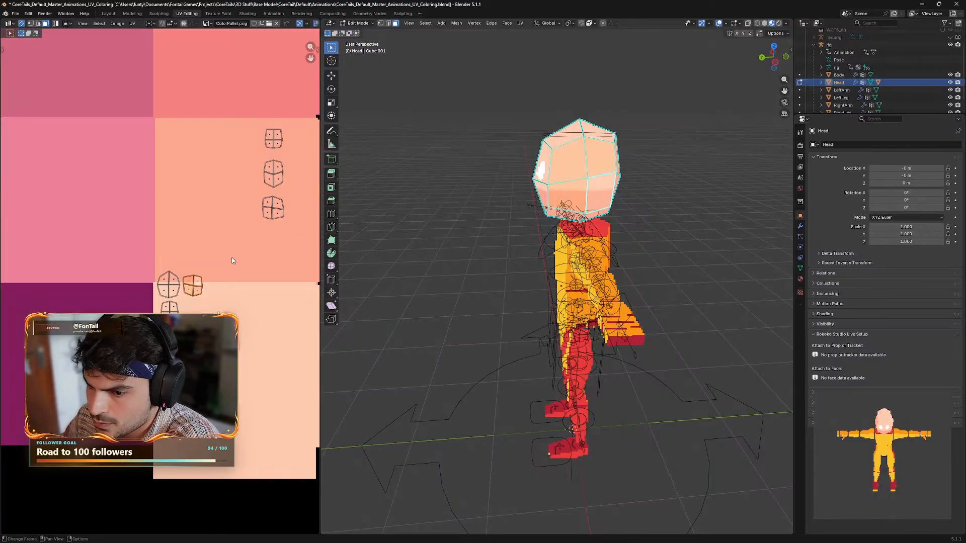
key("t")
key("r")
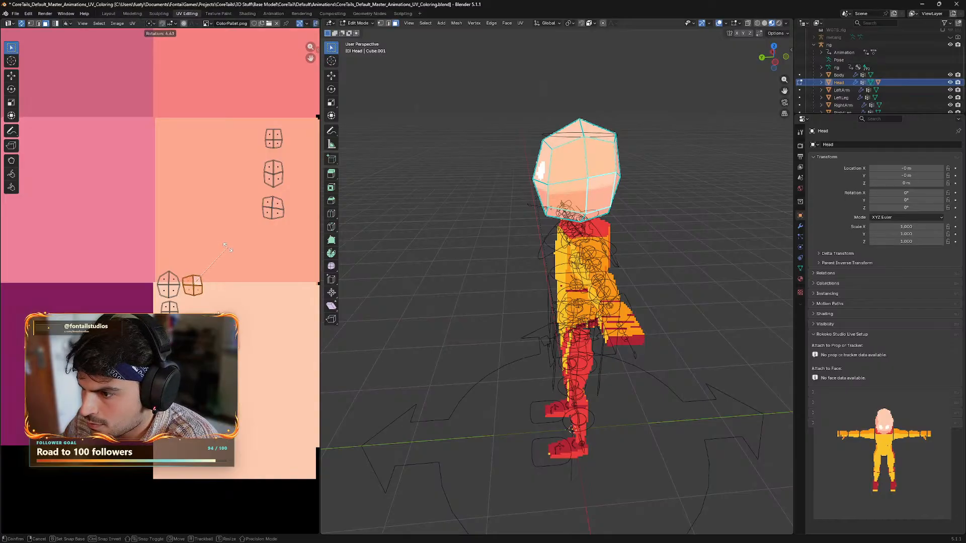
left_click(227, 248)
key("g")
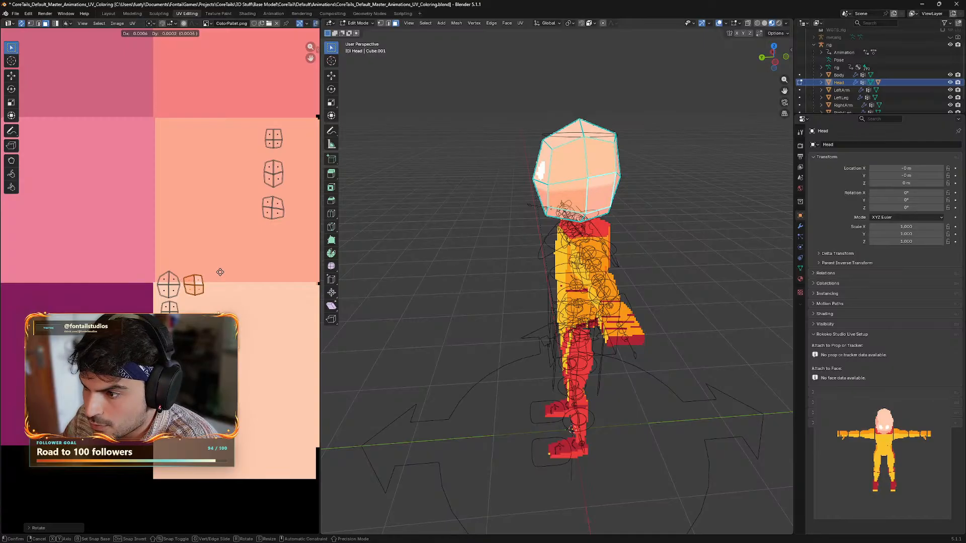
left_click(220, 272)
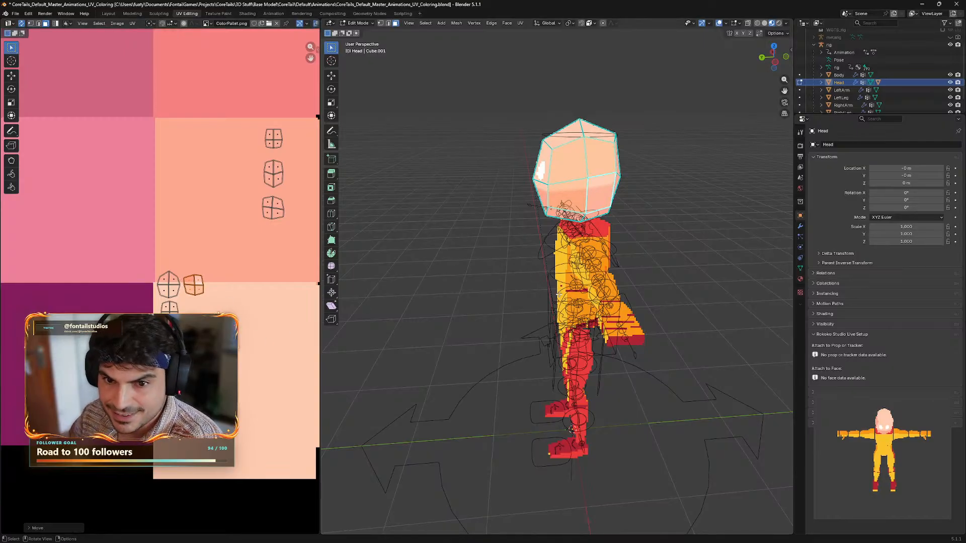
- Turn the opposite side-of-head UV island upside down and place it across the peach swatches' boundary, beside the first side's island
middle_click_drag(524, 296, 423, 300)
left_click_drag(297, 189, 256, 236)
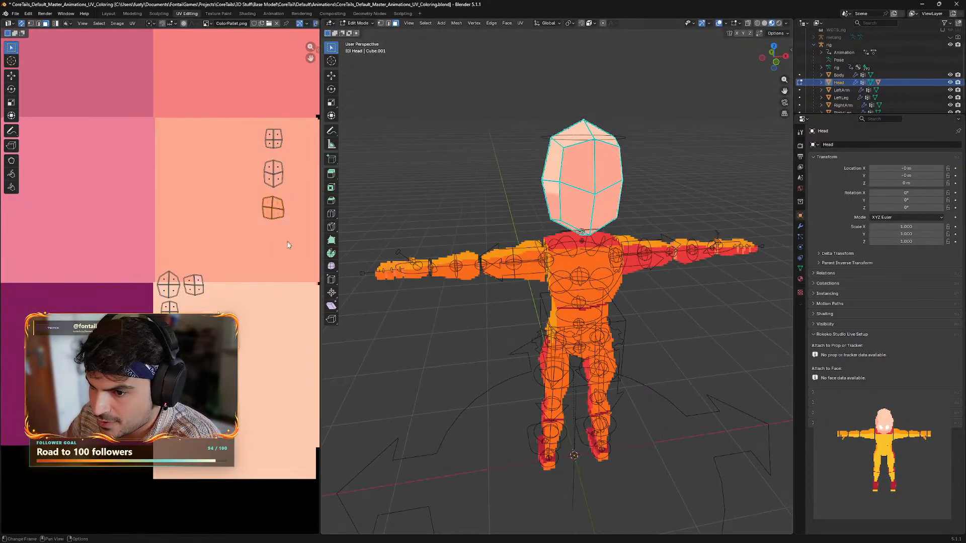
key("g")
left_click(252, 283)
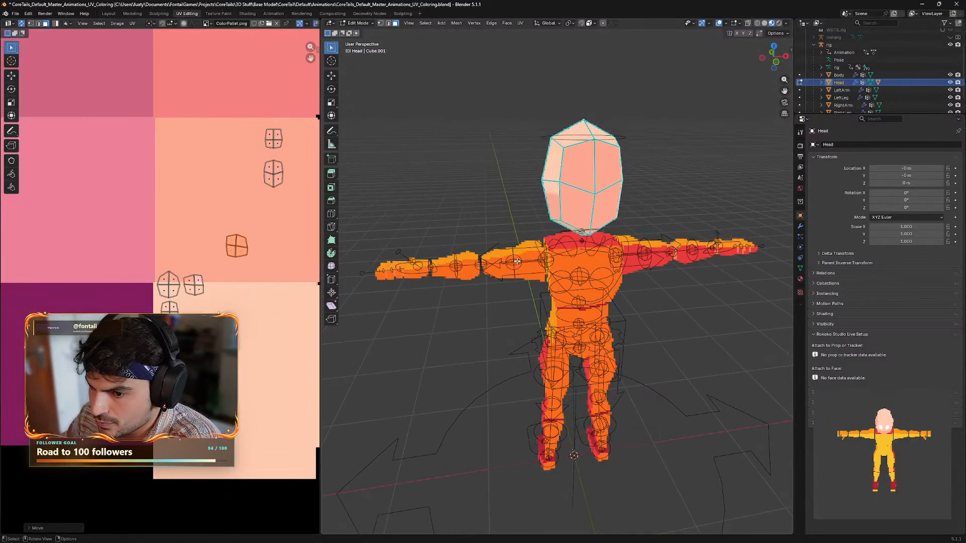
middle_click_drag(517, 261, 332, 261)
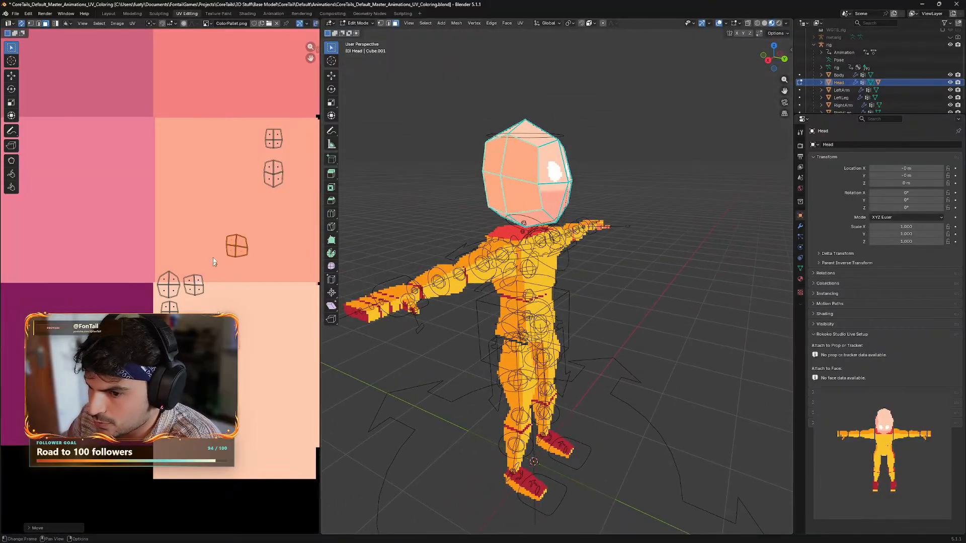
key("g")
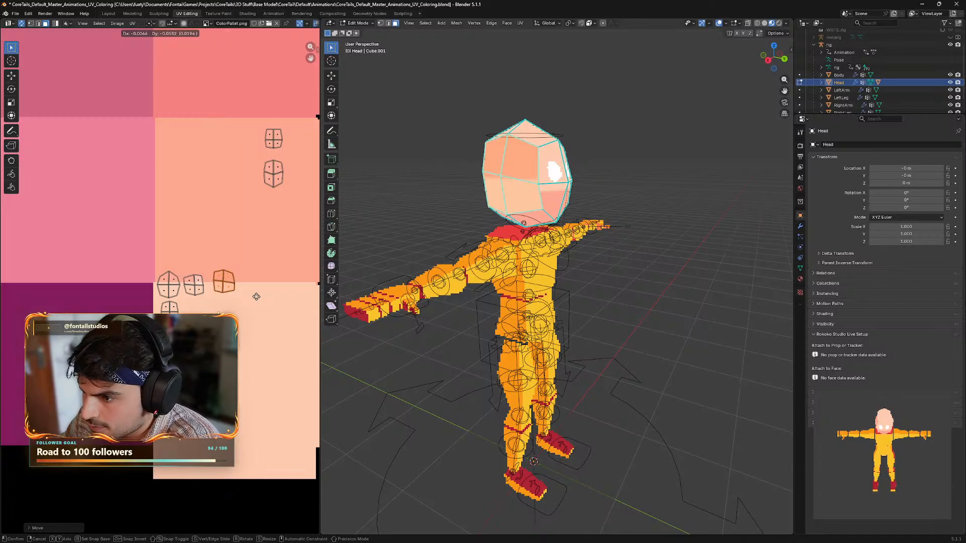
key("r")
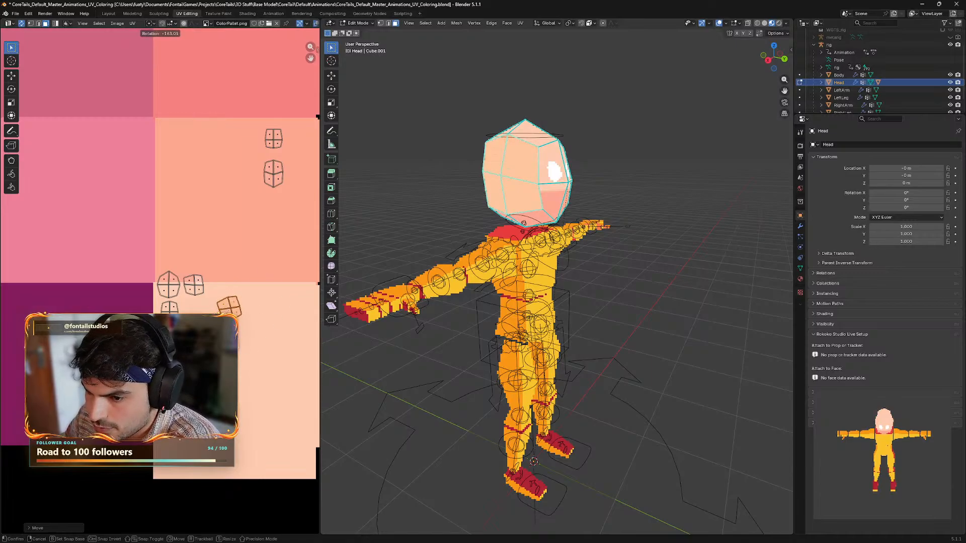
key("Return")
key("g")
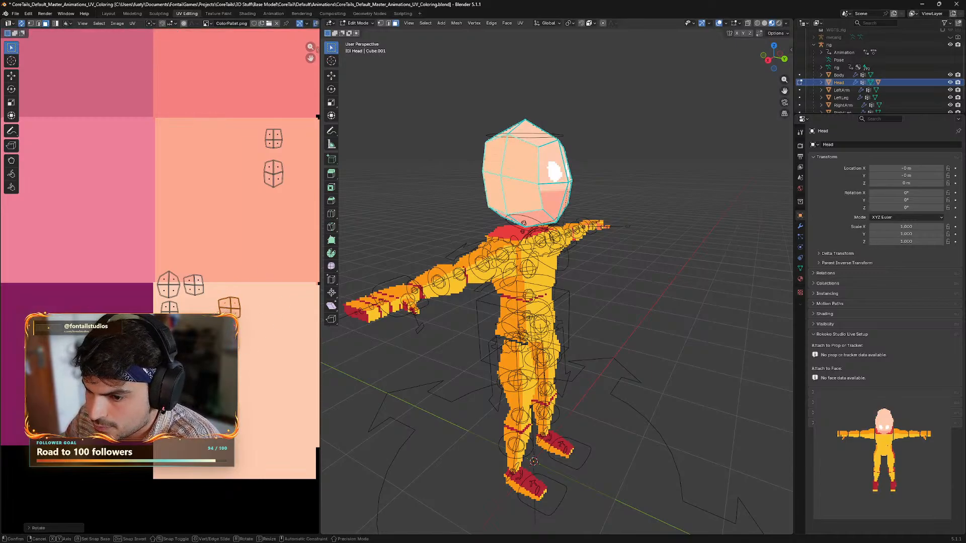
left_click(201, 309)
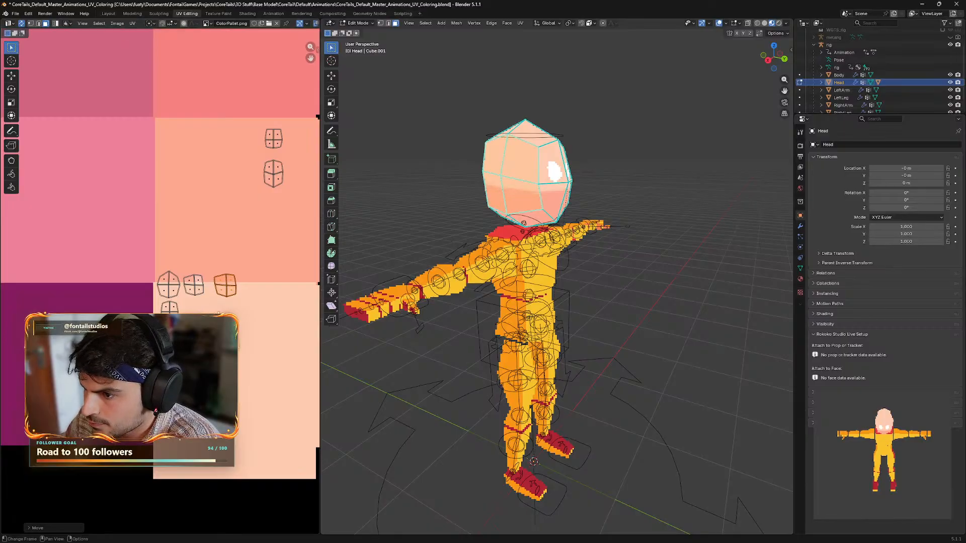
- Move the back-of-head UV island from the darker peach swatch into the light peach swatch
middle_click_drag(262, 343, 241, 341)
middle_click_drag(384, 348, 684, 319)
left_click(252, 174)
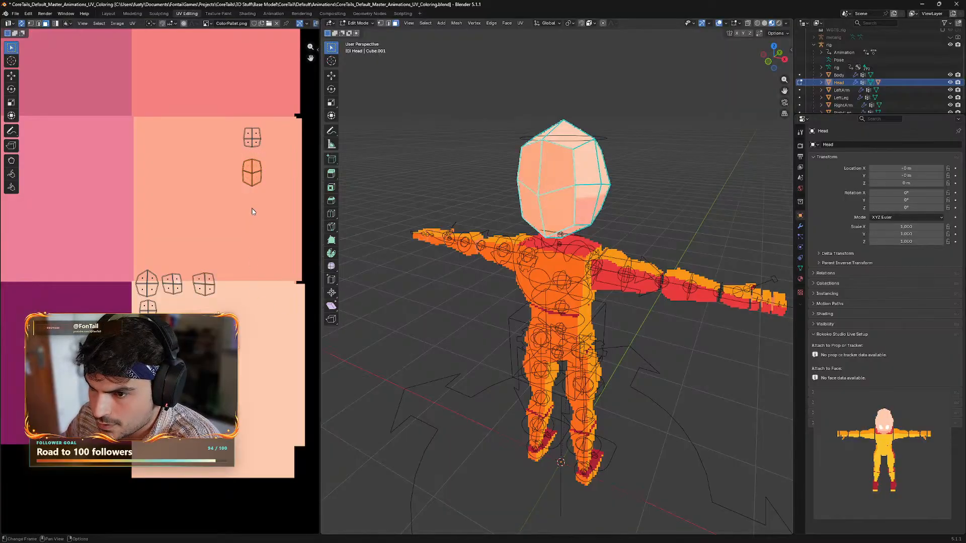
key("g")
left_click(258, 332)
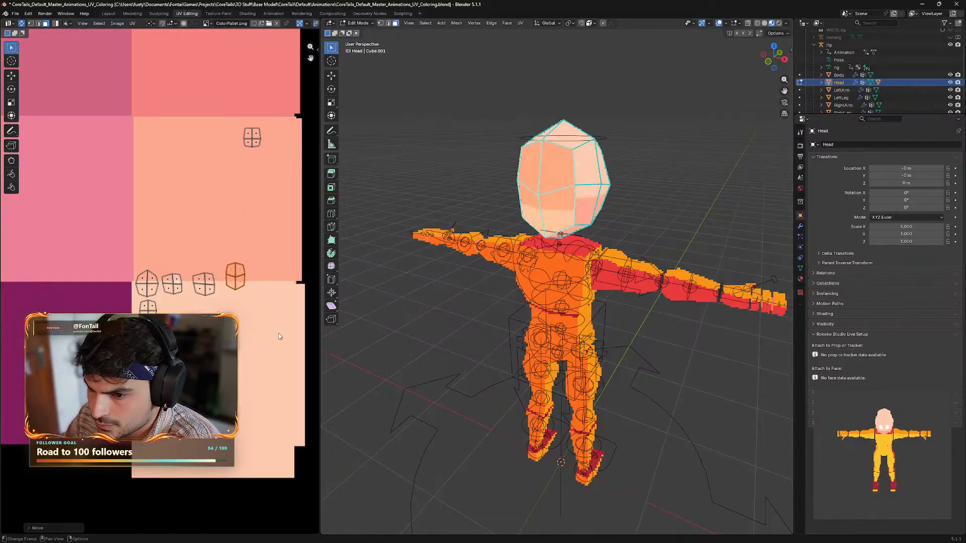
mouse_move(446, 300)
middle_mouse_down()
mouse_move(506, 323)
mouse_move(443, 317)
middle_mouse_up()
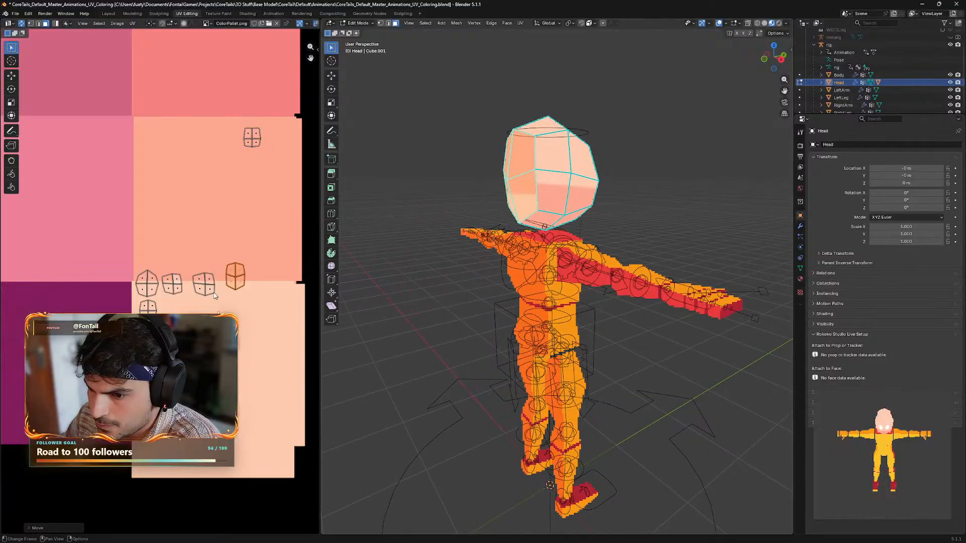
key("g")
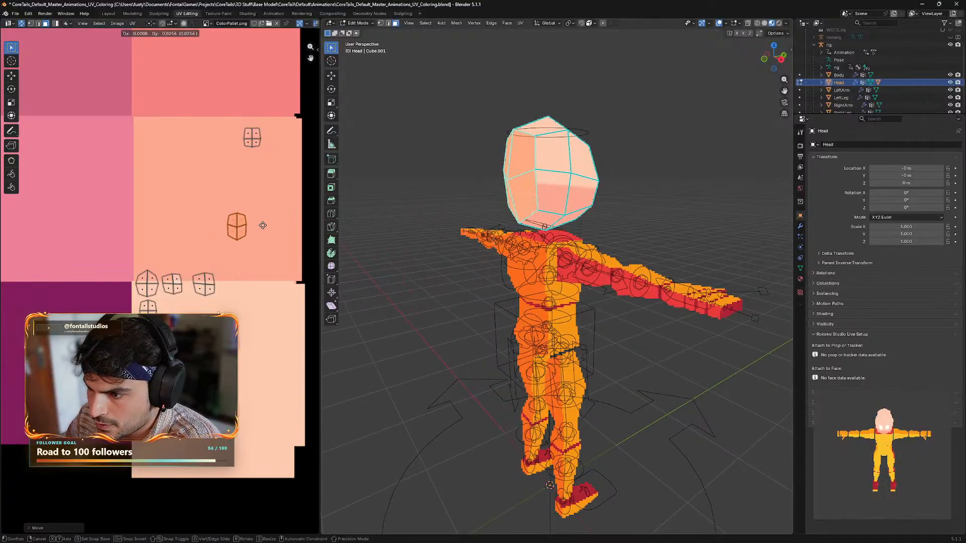
left_click(268, 297)
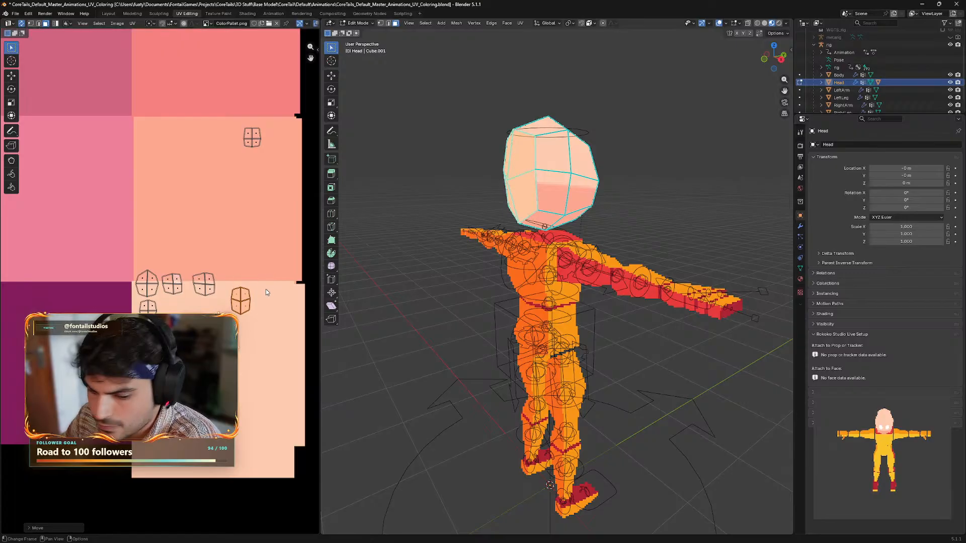
- Rotate the back-of-head UV island about half a turn and place it across the peach boundary beside the side islands
key("r")
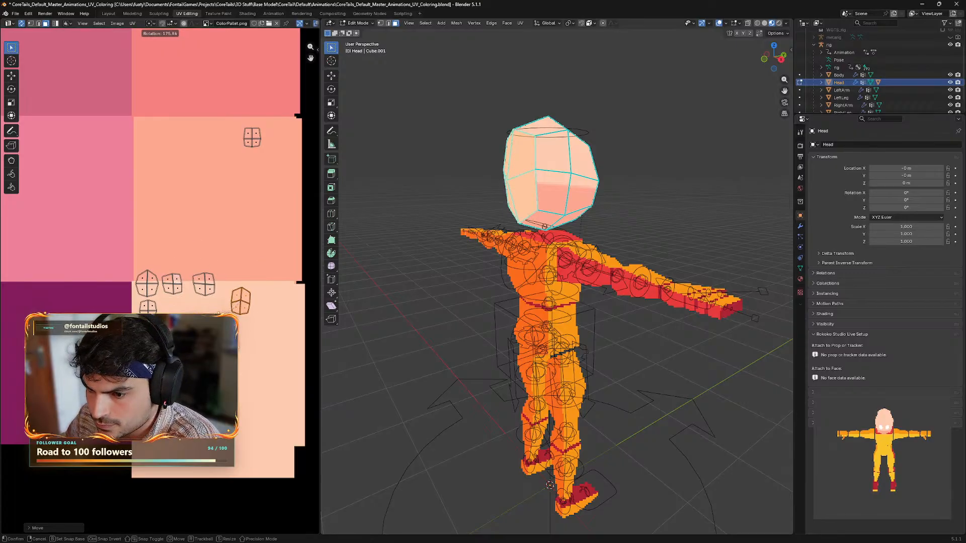
left_click(225, 317)
key("r")
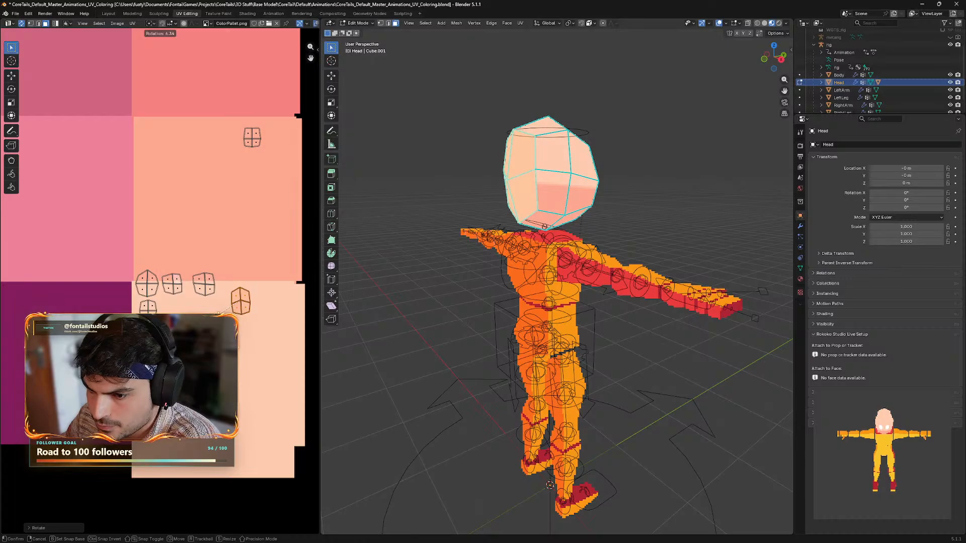
key("Escape")
key("g")
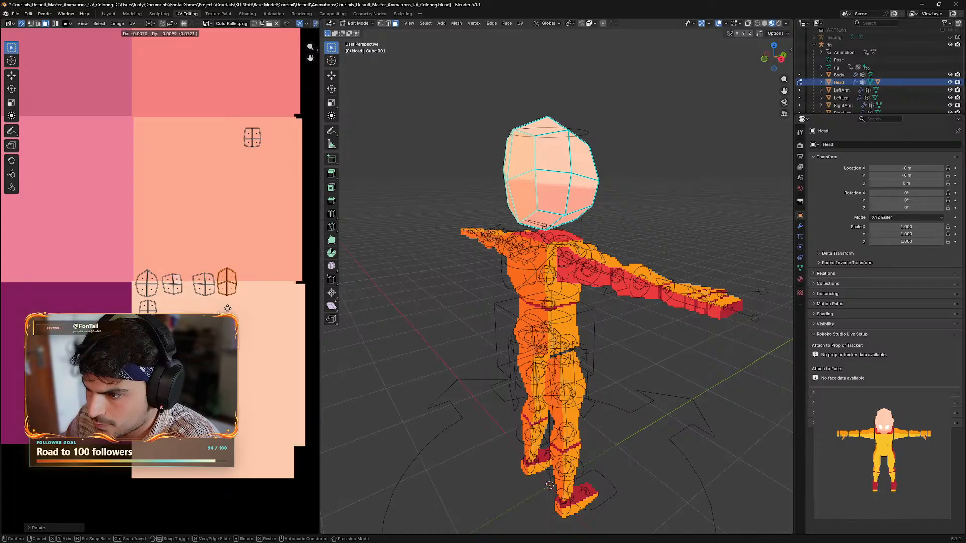
left_click(229, 312)
key("g")
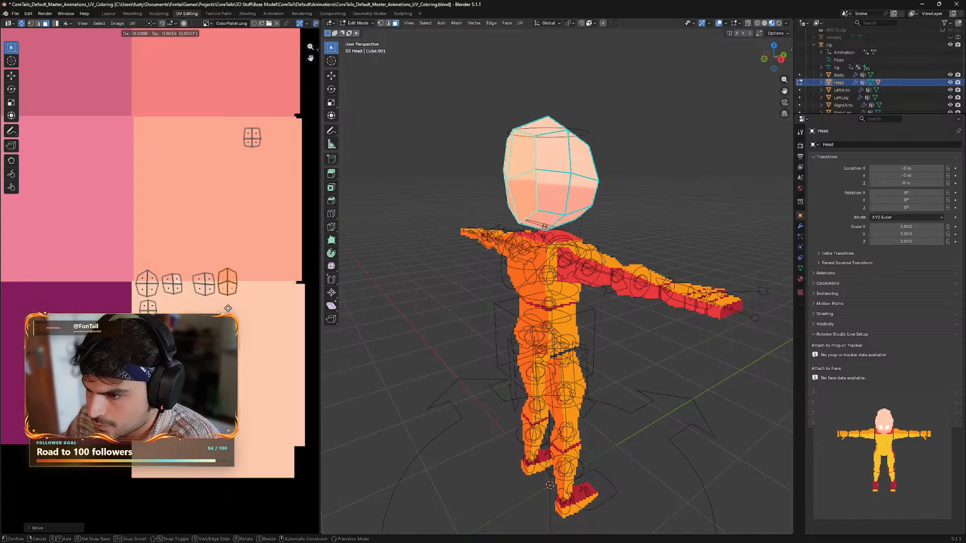
left_click(228, 308)
- Move the underside-of-head UV island from the darker peach swatch onto the salmon swatch above it
middle_click_drag(375, 286, 341, 308)
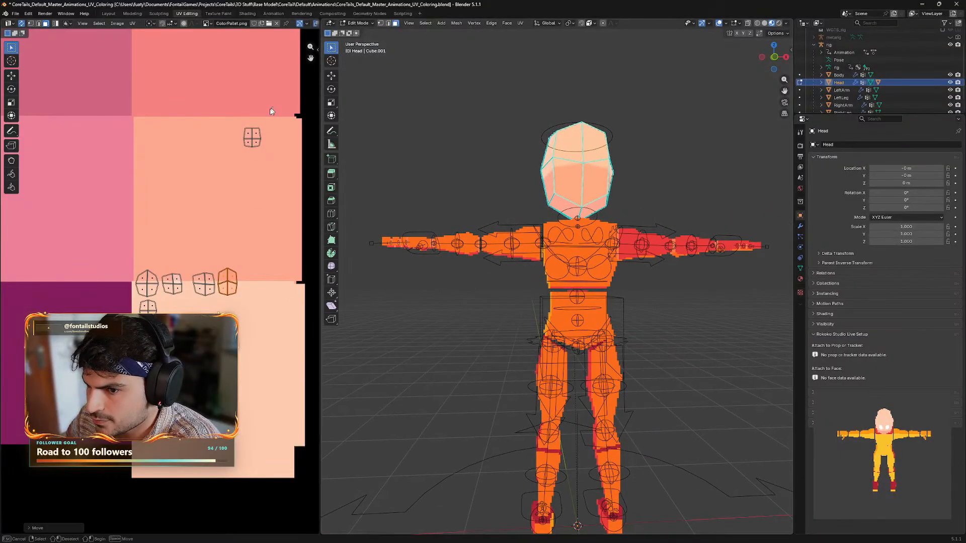
left_click(251, 139)
key("g")
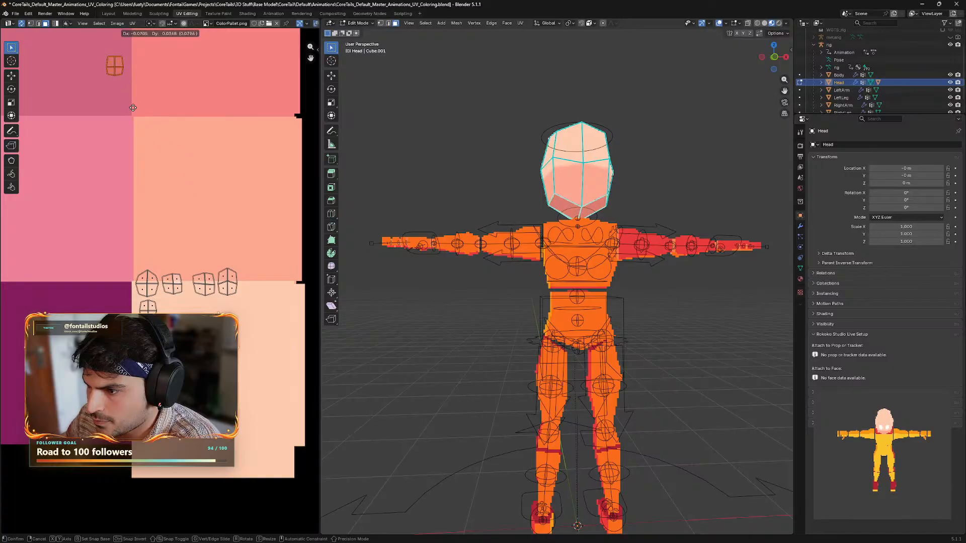
left_click(210, 131)
- Reposition the underside-of-head UV island near the lower edge of the salmon swatch
middle_click_drag(518, 324, 639, 346)
left_click(245, 172)
middle_click_drag(367, 177, 411, 179)
left_click(192, 89)
key("g")
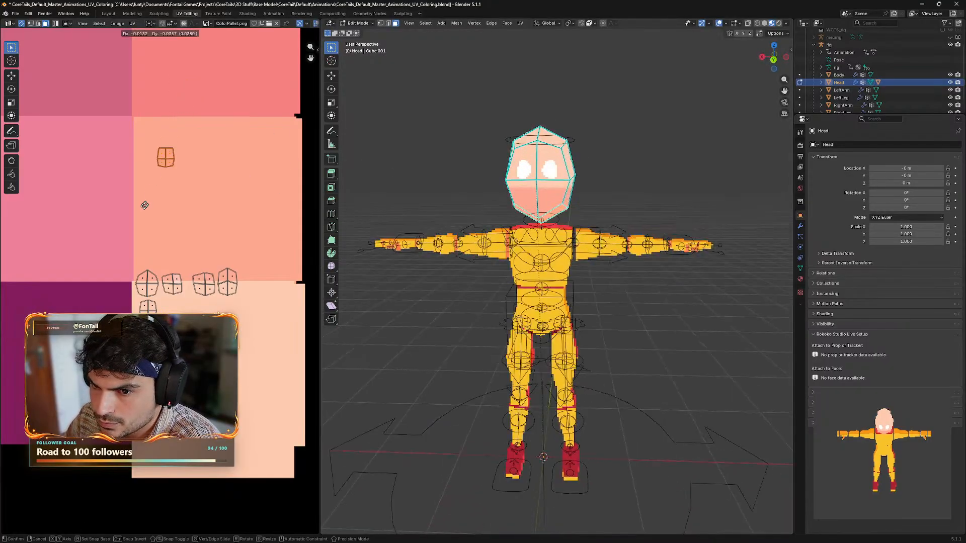
left_click(158, 137)
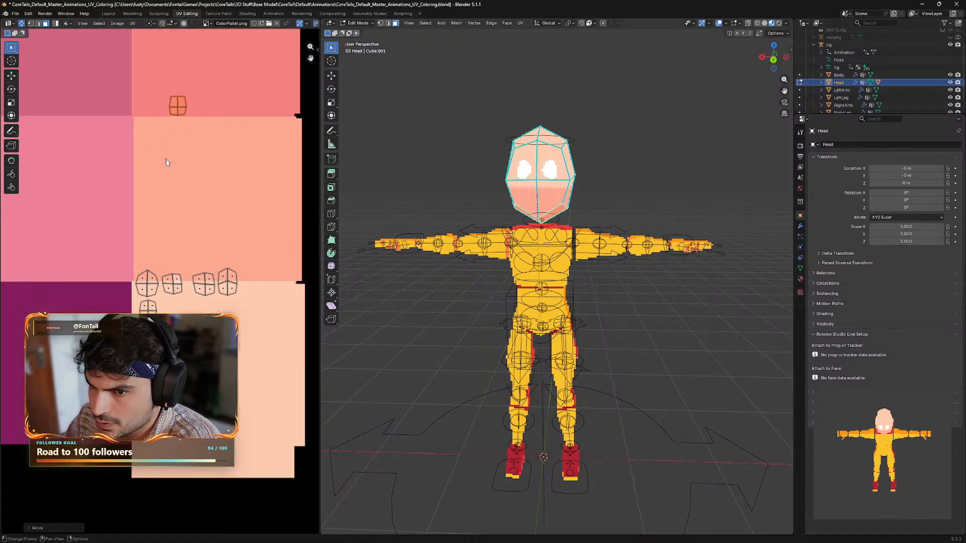
- Try the underside-of-head UV island on the dark mauve swatch and check the chin colour from below
middle_click_drag(178, 177, 183, 376)
key("g")
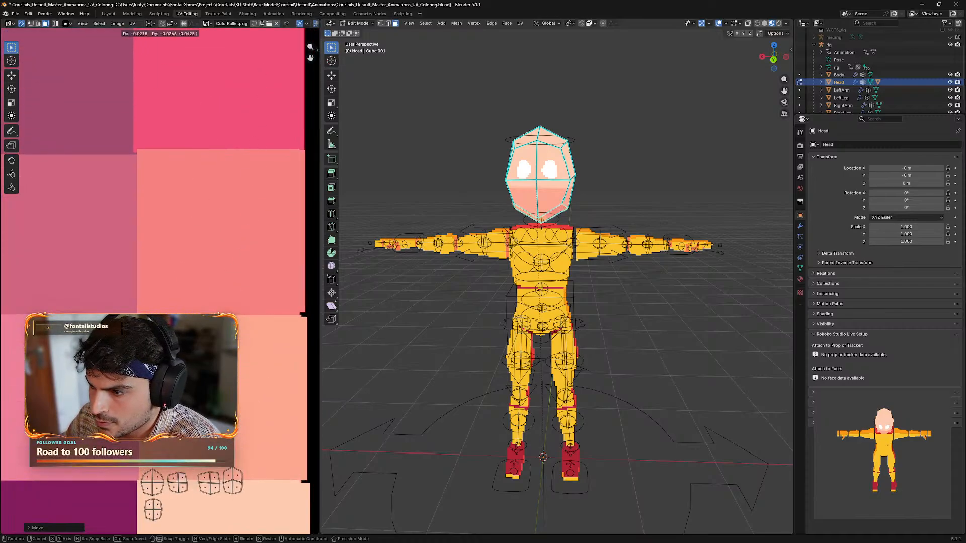
scroll(281, 269, "down", 4)
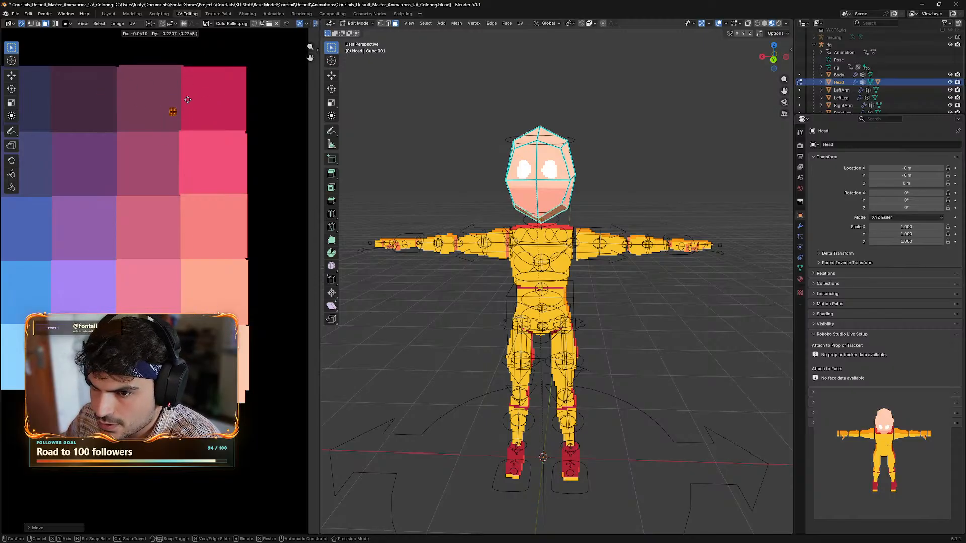
left_click(186, 101)
middle_click_drag(677, 375, 632, 349)
left_click(636, 338)
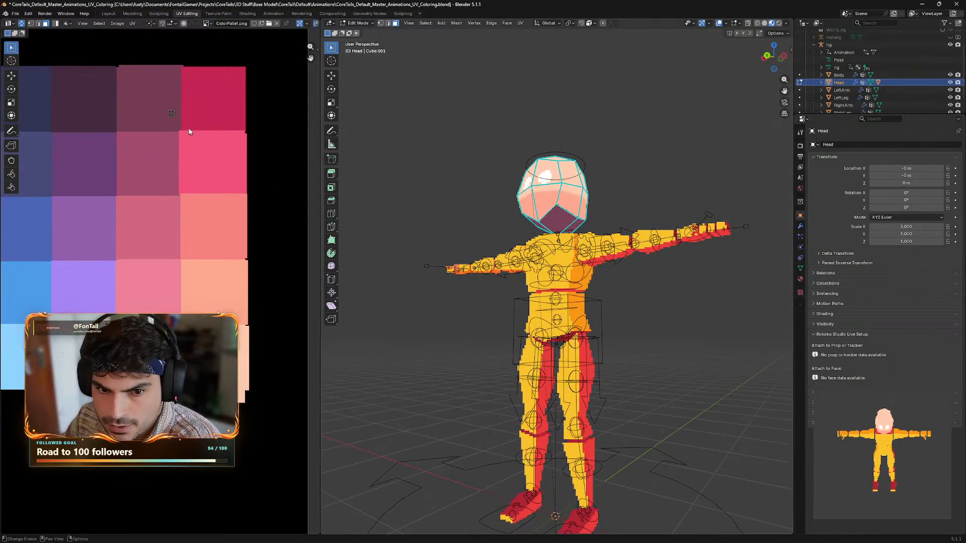
- Move the underside-of-head UV island from the dark mauve swatch back onto the salmon swatch and check the chin colour
left_click_drag(203, 99, 164, 134)
middle_click_drag(153, 255, 256, 246)
scroll(216, 216, "down", 2)
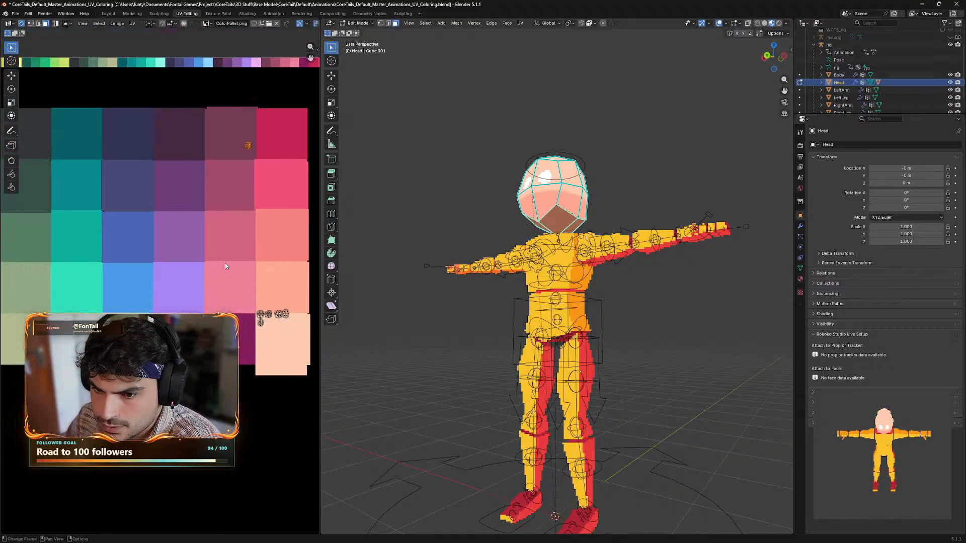
key("g")
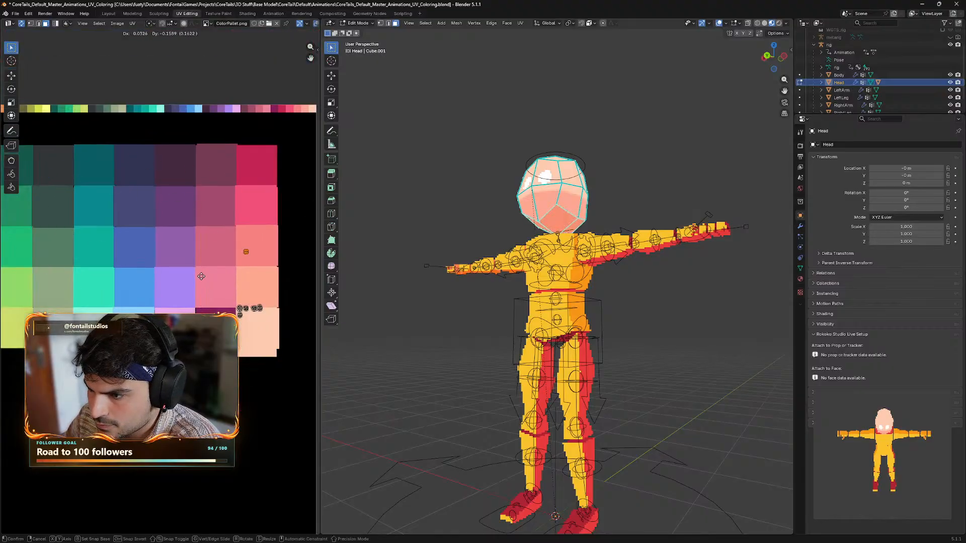
left_click(202, 281)
middle_click_drag(414, 312, 704, 345)
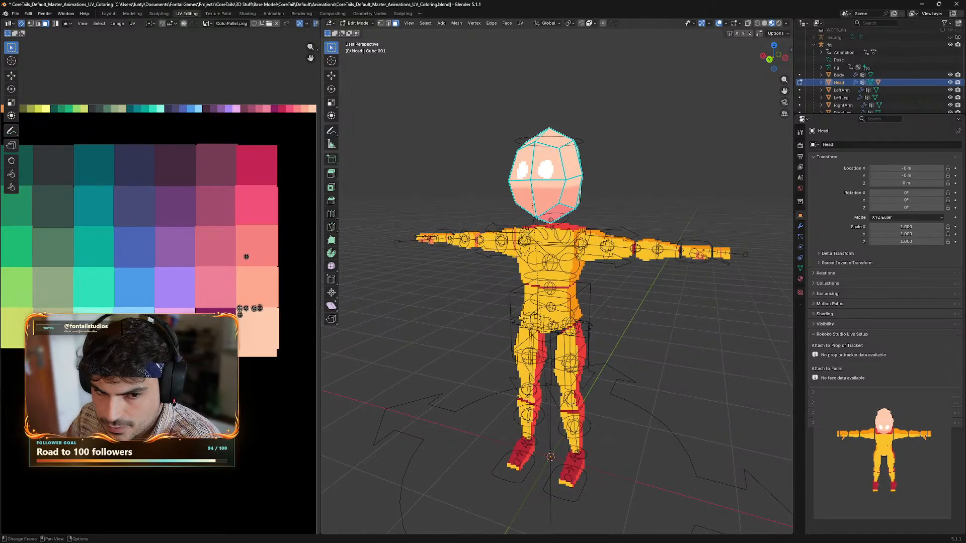
- Set the 3D viewport to Rendered shading, return the head to Object Mode and hide the viewport toolbar
scroll(850, 103, "down", 1)
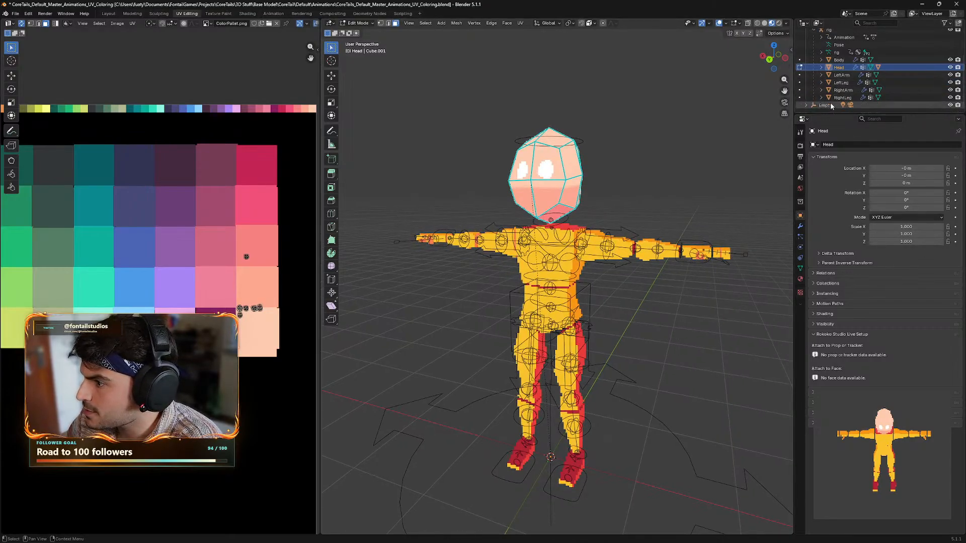
left_click(830, 105)
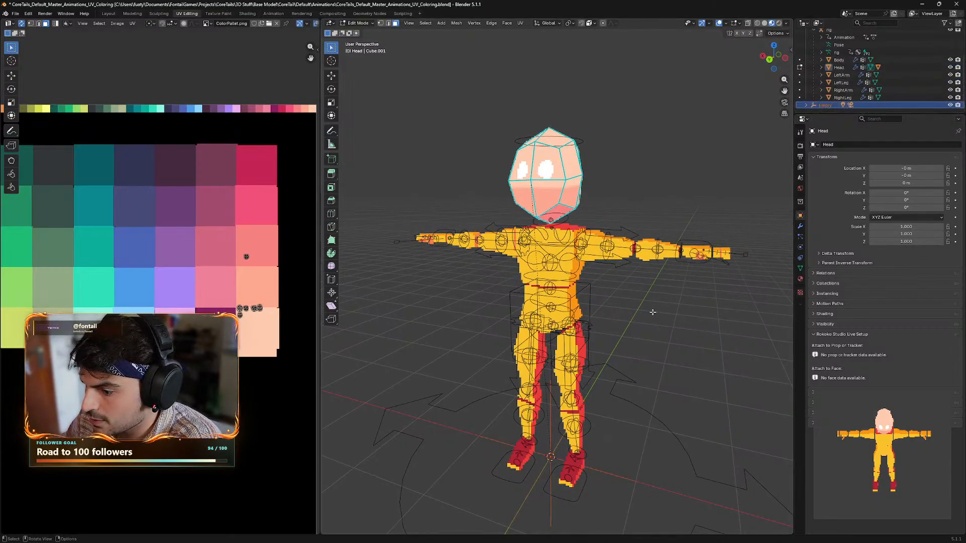
middle_click_drag(653, 312, 677, 300)
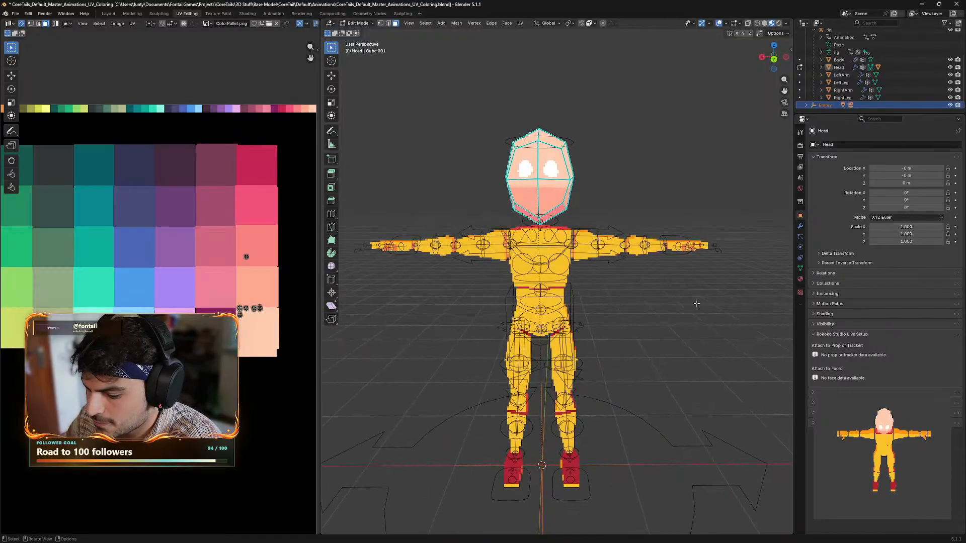
key("z")
left_click(714, 193)
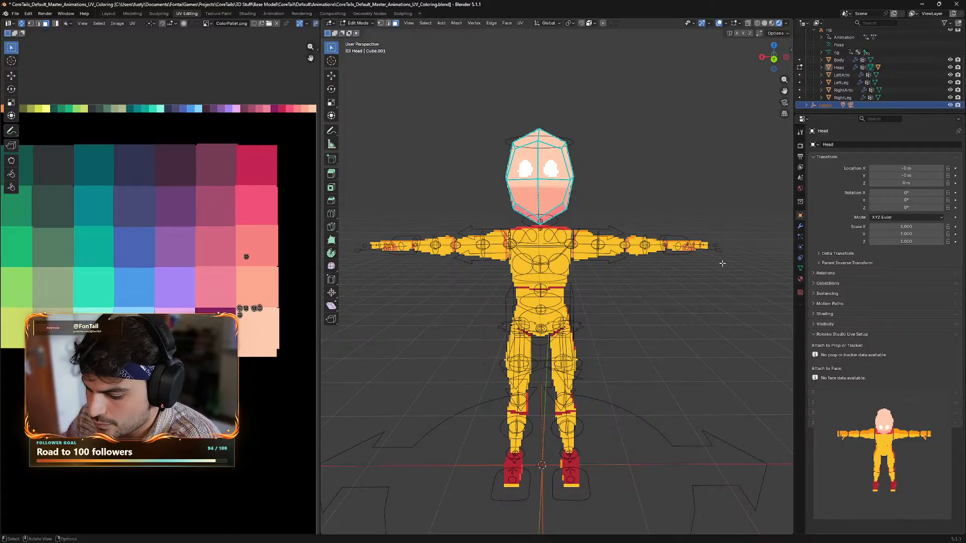
left_click(358, 23)
left_click(359, 33)
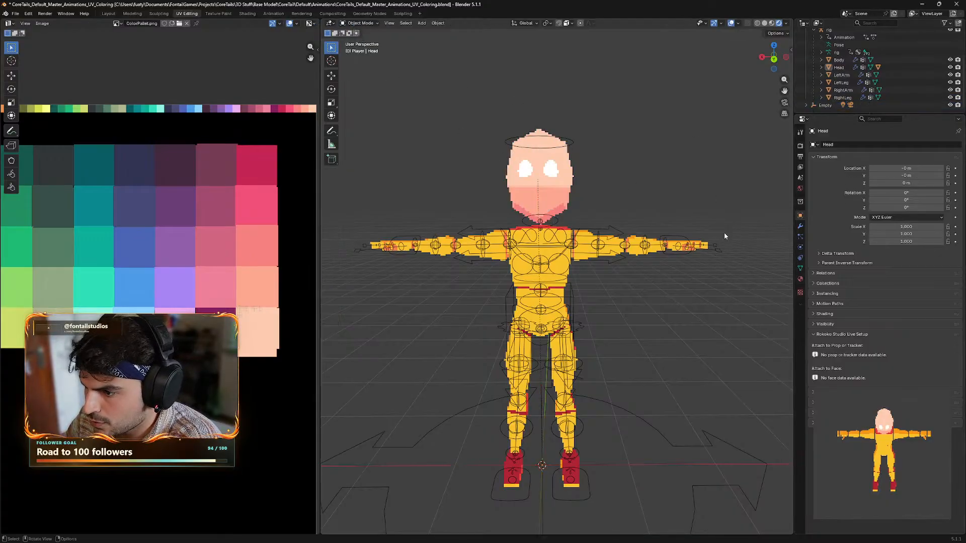
key("t")
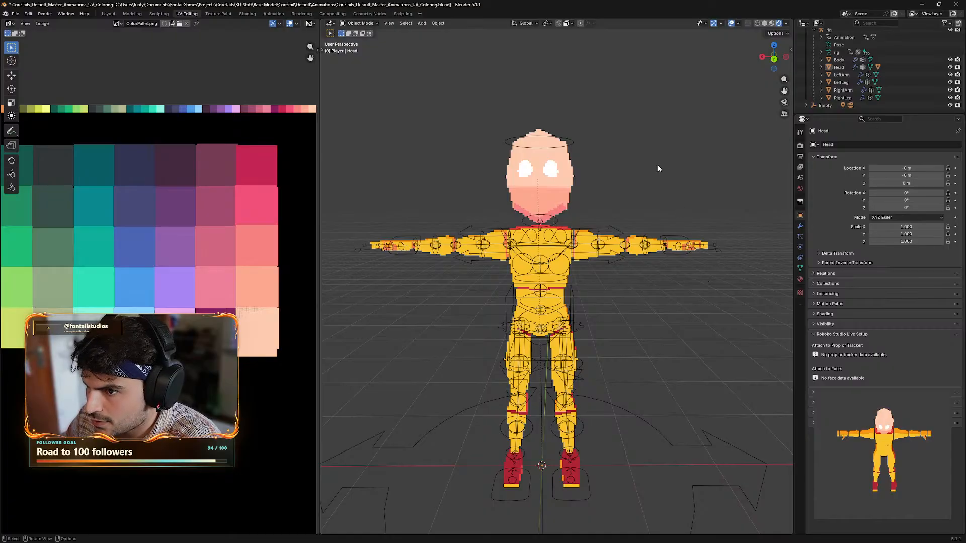
- Rotate the Empty about the global Z axis to check the character's colouring from all sides in the rendered preview
left_click(824, 105)
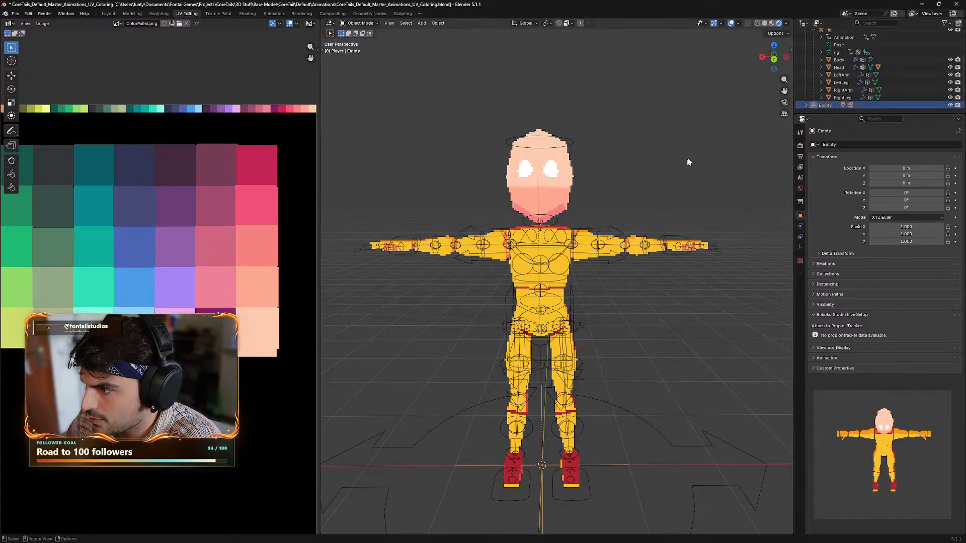
key("r")
key("z")
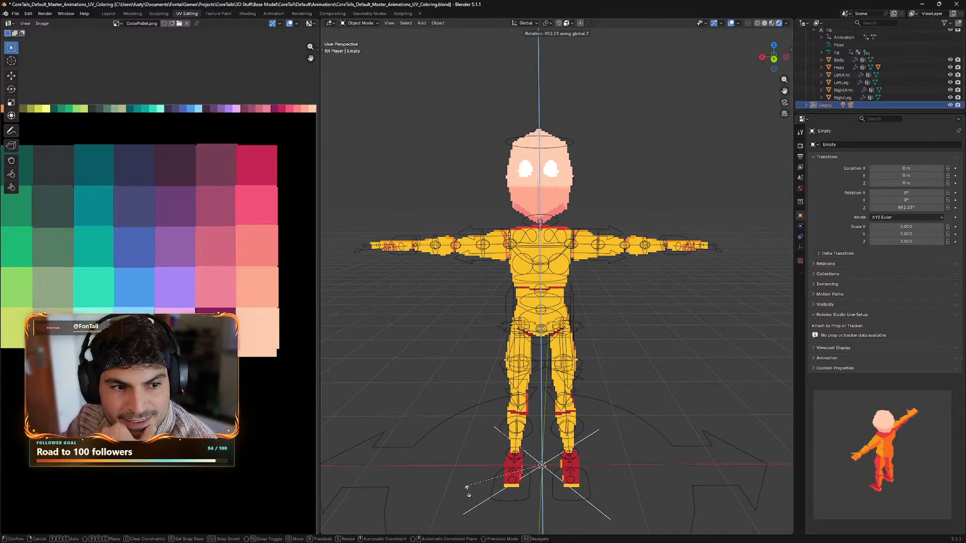
left_click(594, 107)
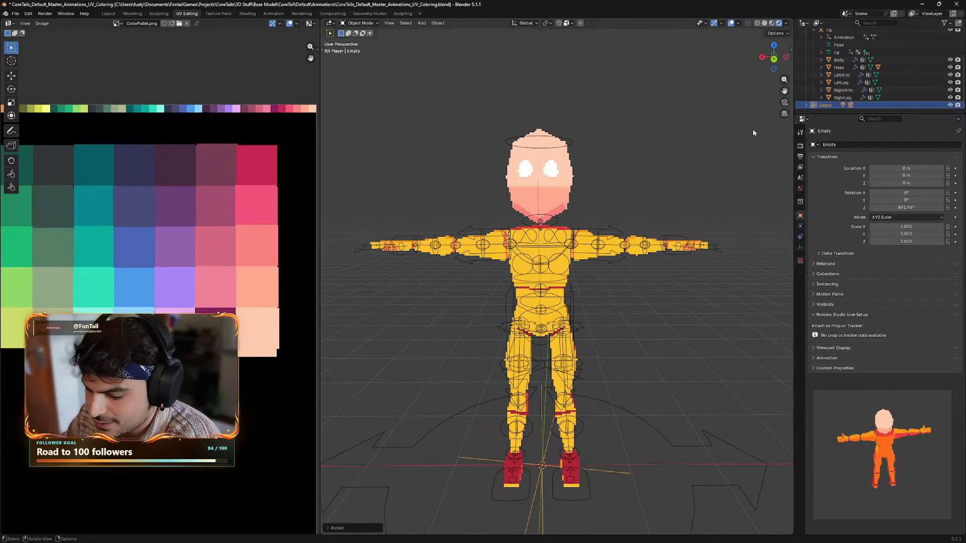
key("r")
key("z")
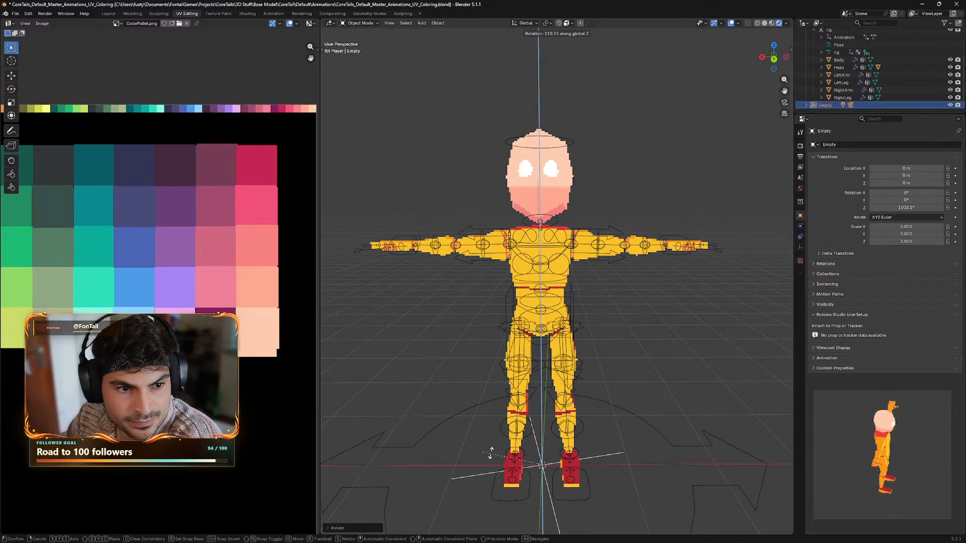
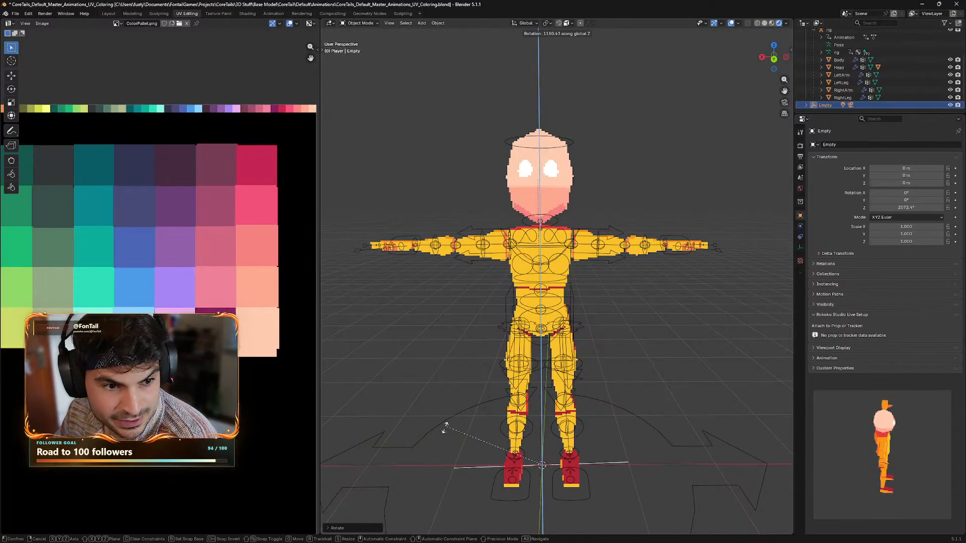
left_click(355, 517)
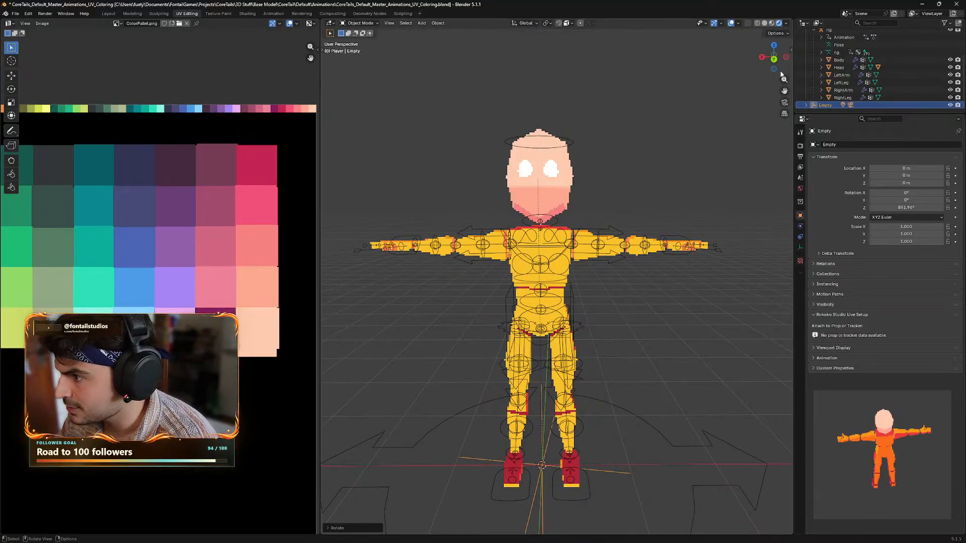
- Set the Empty's Z rotation to 0°, deselect it and hide the transform sidebar
left_click(789, 51)
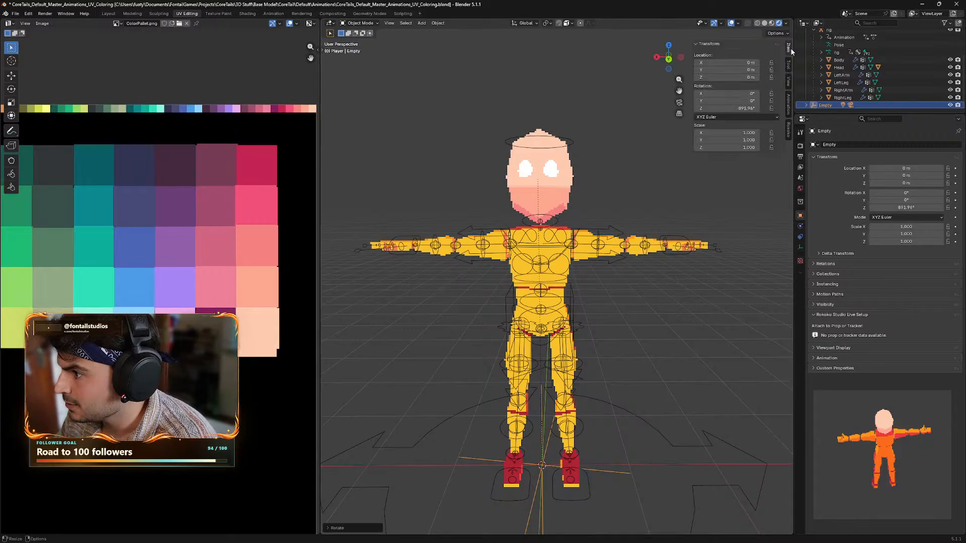
left_click(750, 108)
type("0")
key("Return")
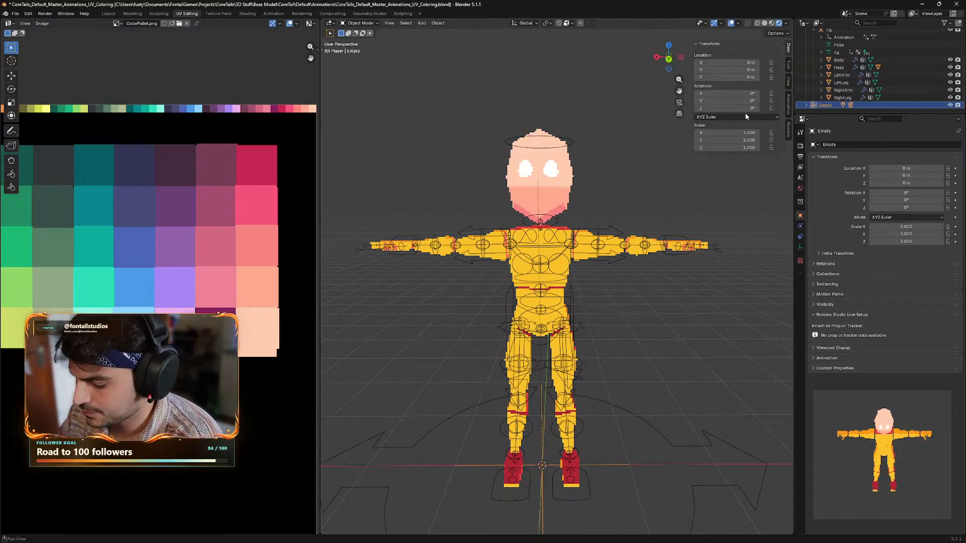
left_click(735, 192)
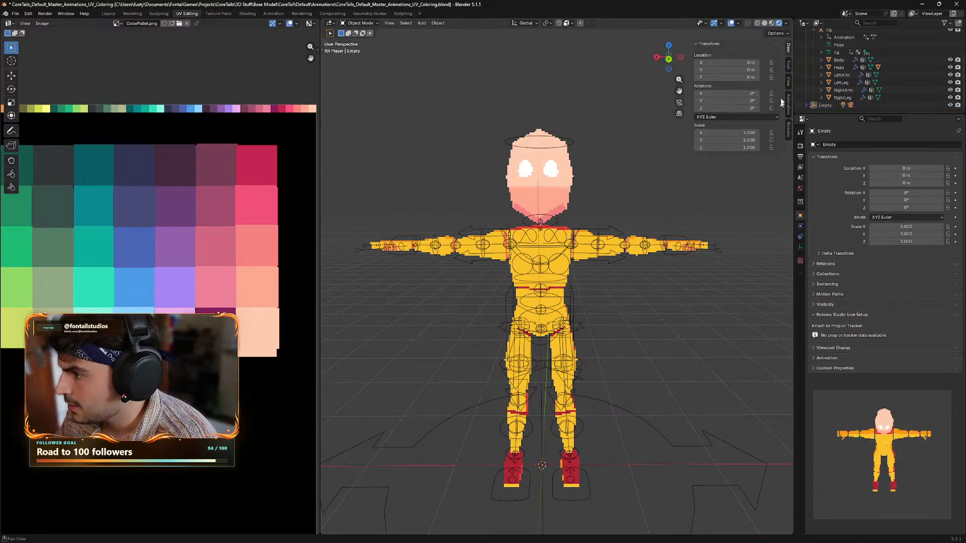
key("n")
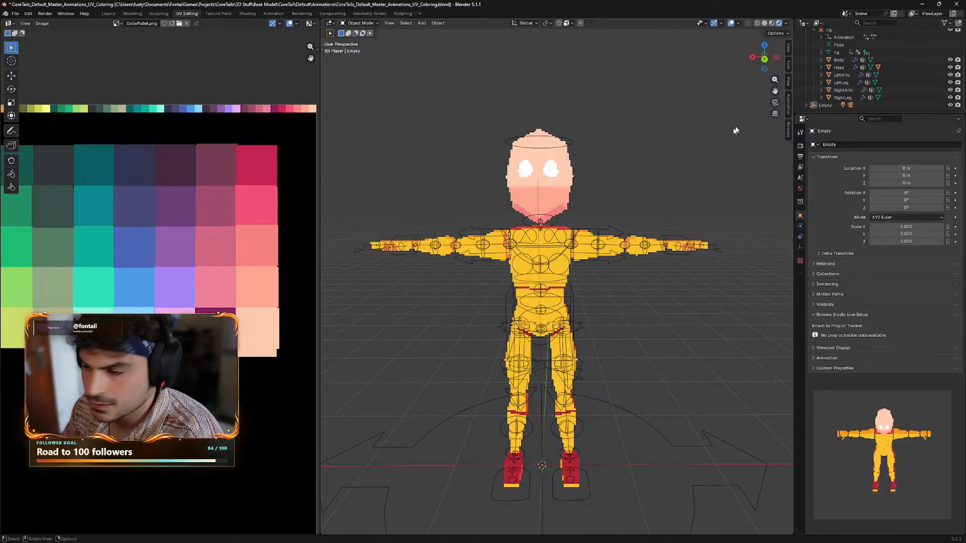
- Select the Body mesh and examine the character's colouring from the front
middle_click_drag(645, 190, 714, 172)
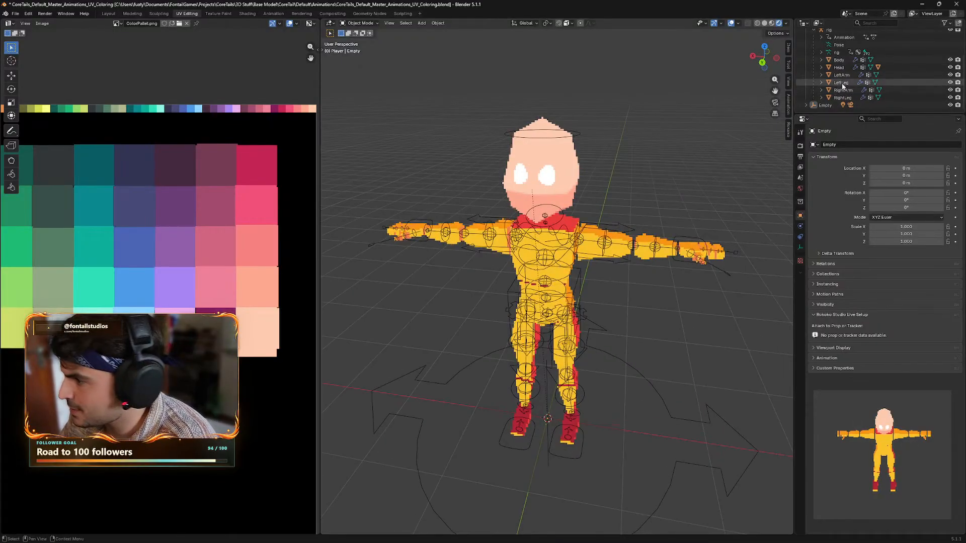
left_click(839, 60)
middle_click_drag(618, 187, 659, 179)
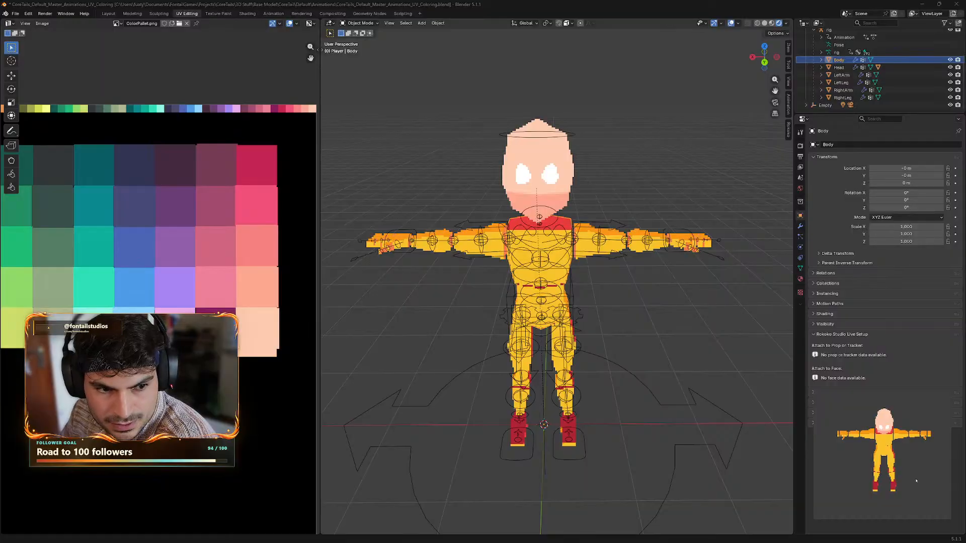
left_click(553, 258)
left_click(650, 181)
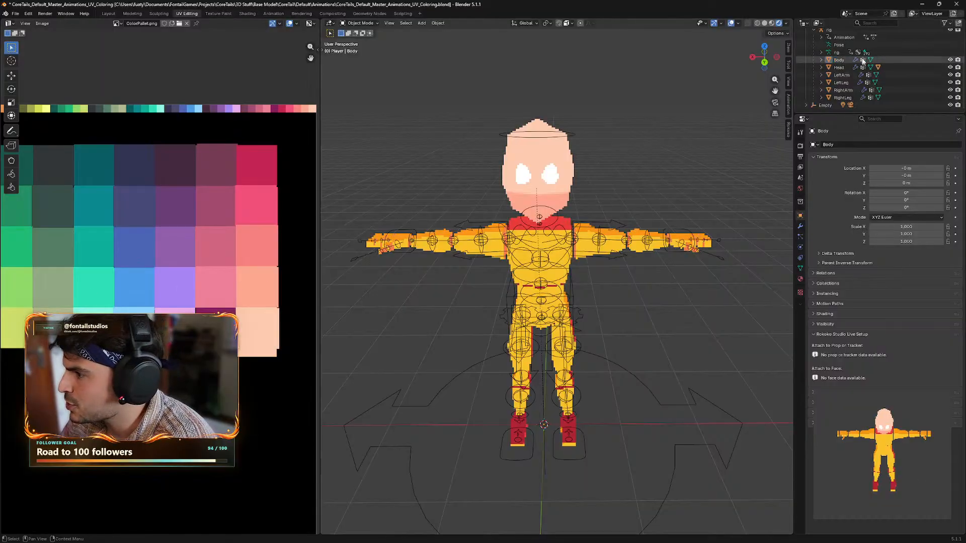
- Select the rig, reveal its animation settings and show it in the Layout workspace at frame 0
scroll(862, 60, "up", 2)
left_click(835, 45)
left_click(834, 371)
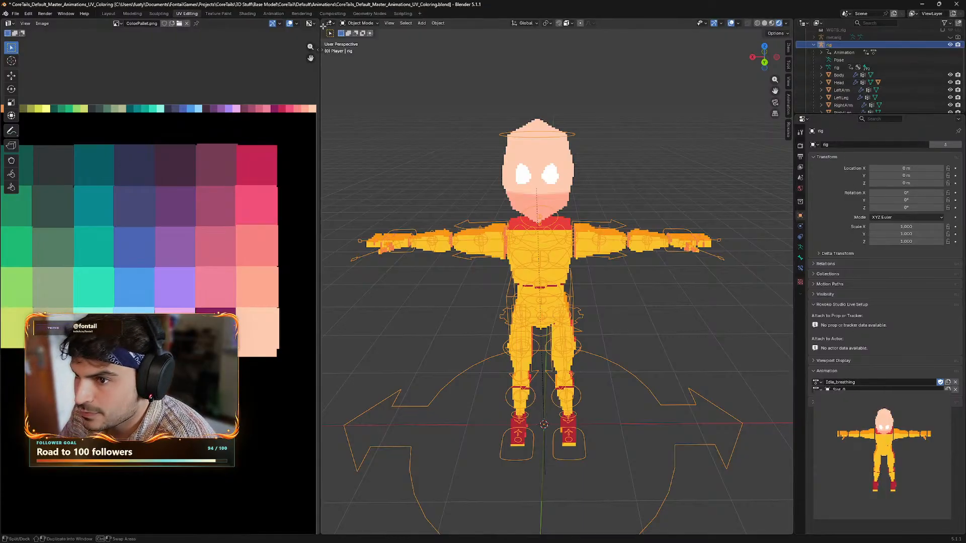
left_click(108, 14)
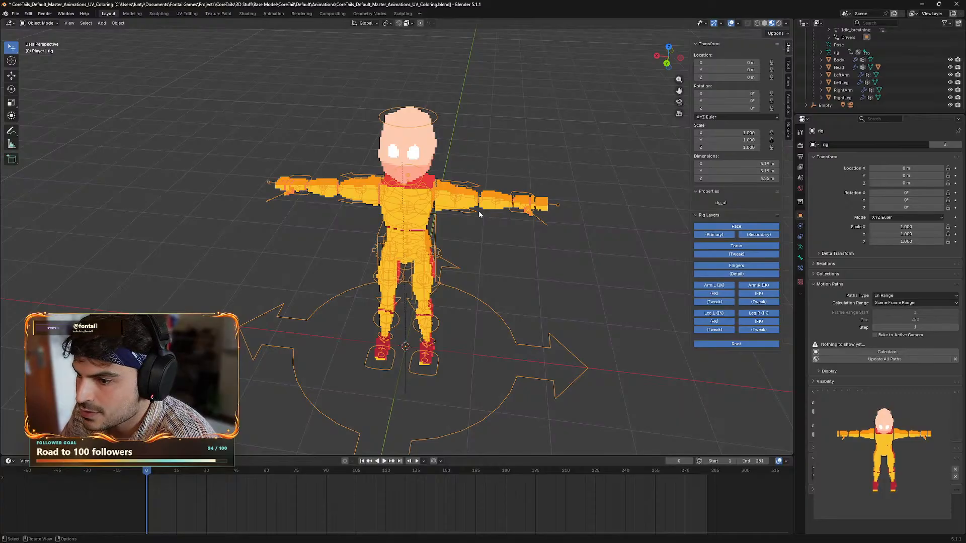
left_click(150, 472)
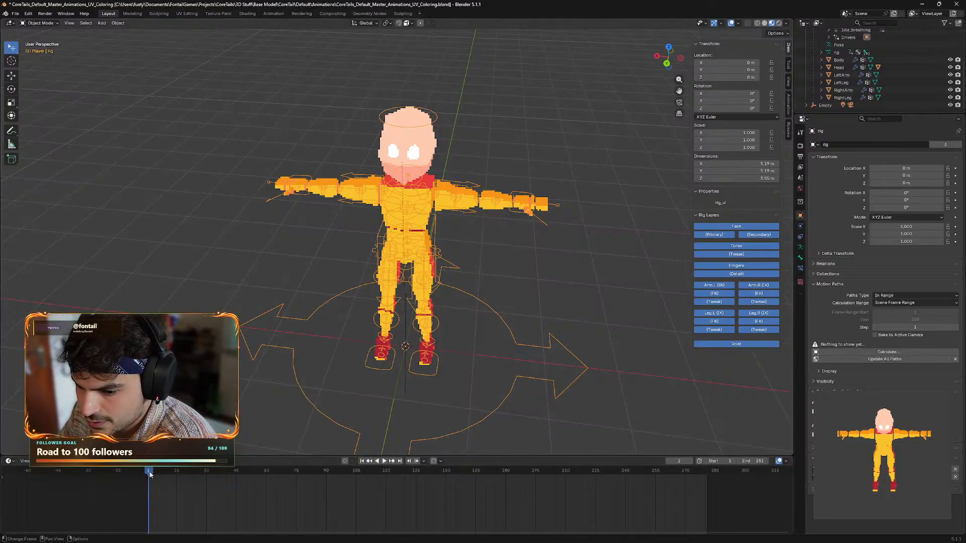
left_click(147, 472)
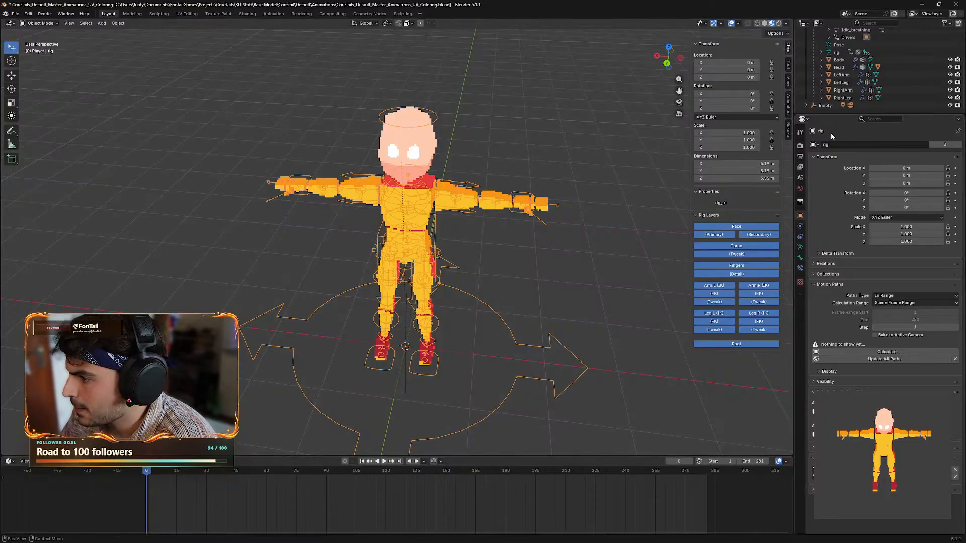
- Preview the rig's idle breathing animation in Pose Position, stop playback and return the rig to Rest Position
left_click(801, 248)
left_click(856, 169)
key("space")
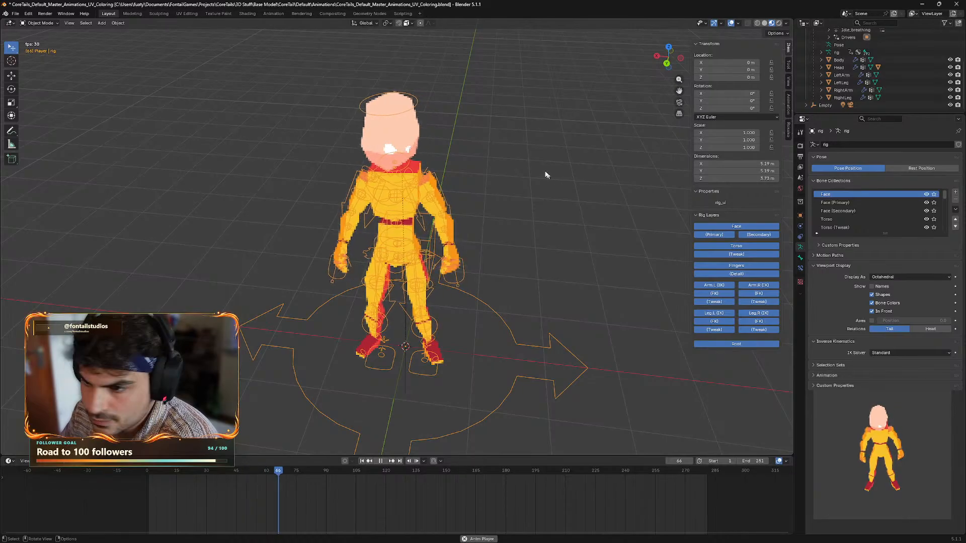
key("space")
key("space")
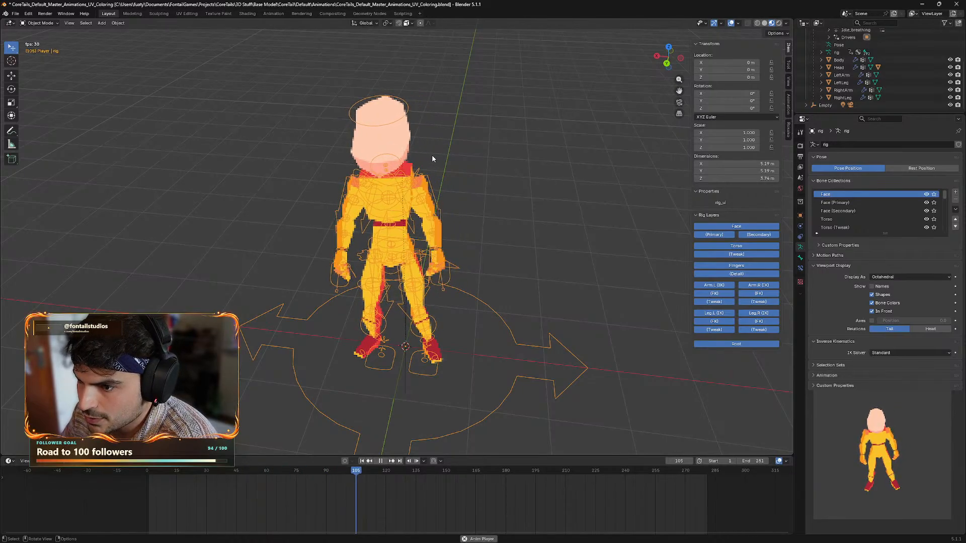
key("space")
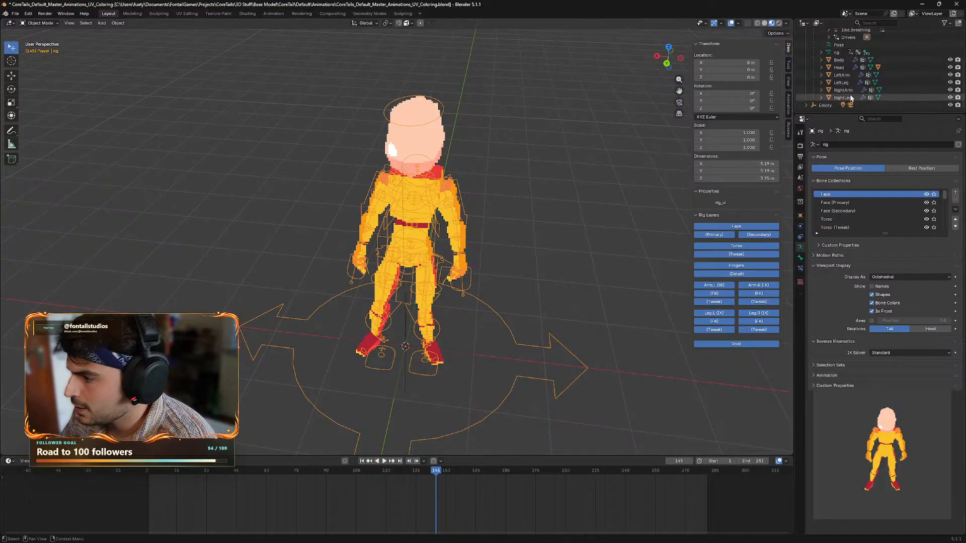
left_click(921, 168)
- Expand the Head object's hierarchy and select its Eyes object
scroll(852, 85, "up", 1)
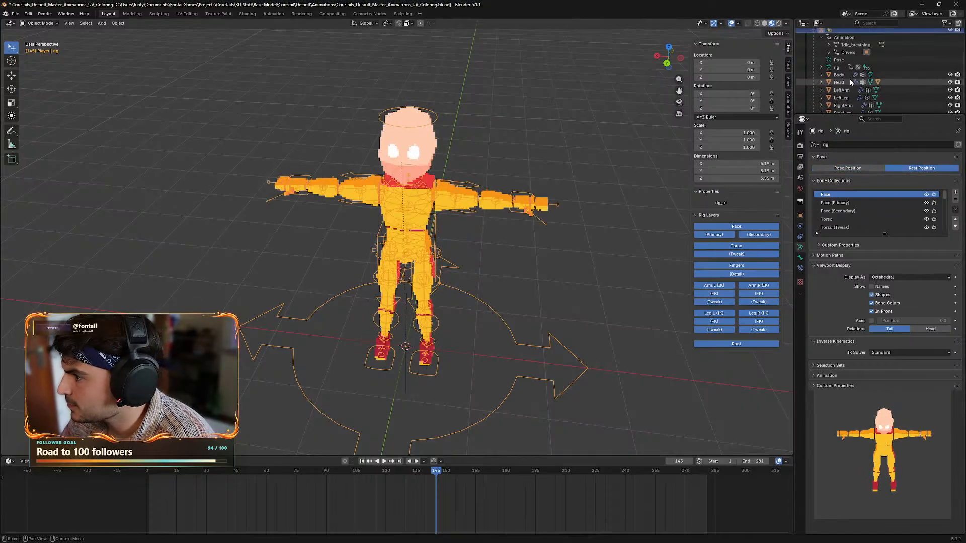
left_click(822, 82)
scroll(851, 89, "down", 1)
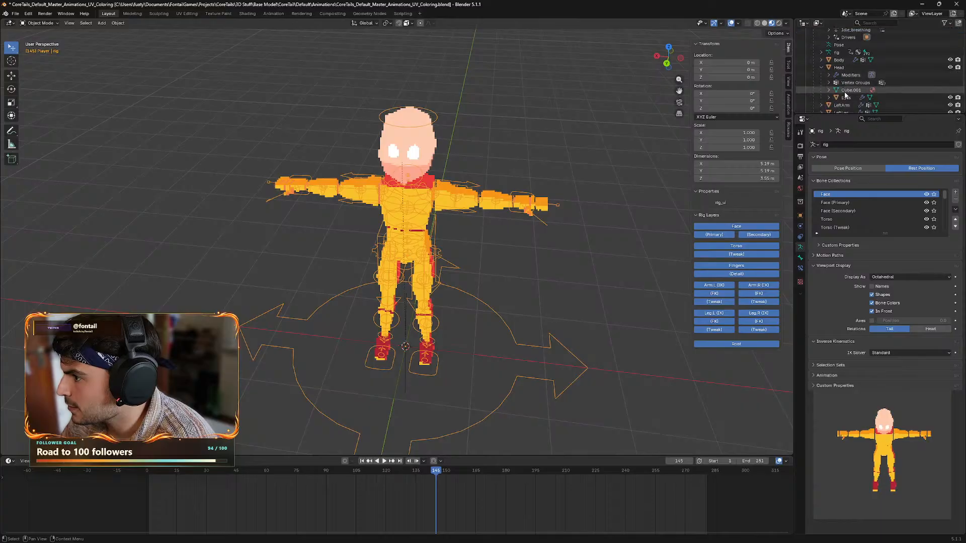
left_click(866, 98)
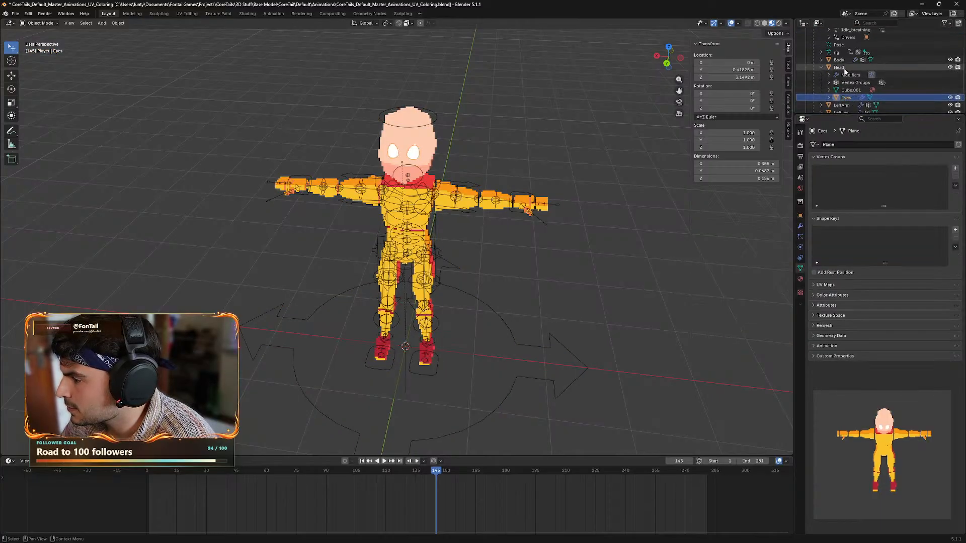
scroll(847, 75, "up", 3)
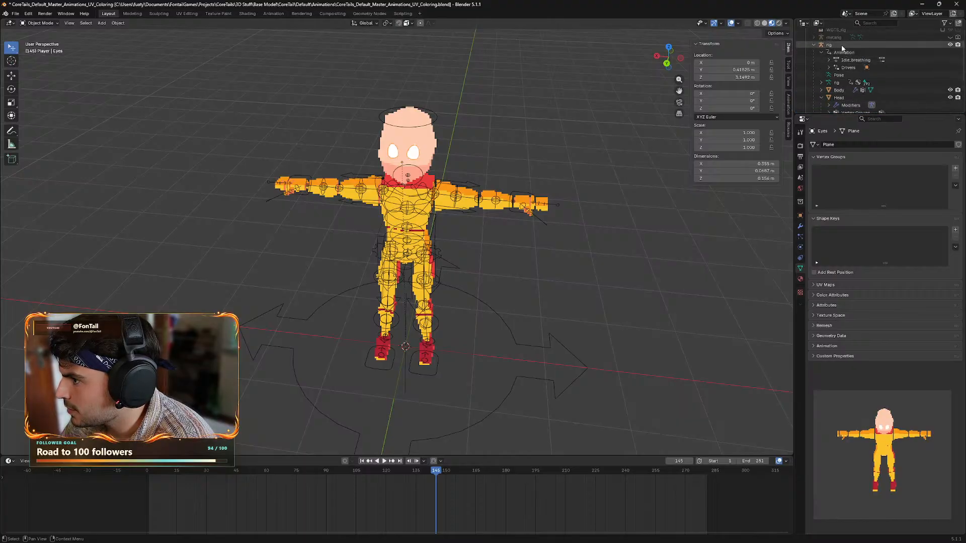
scroll(842, 56, "down", 2)
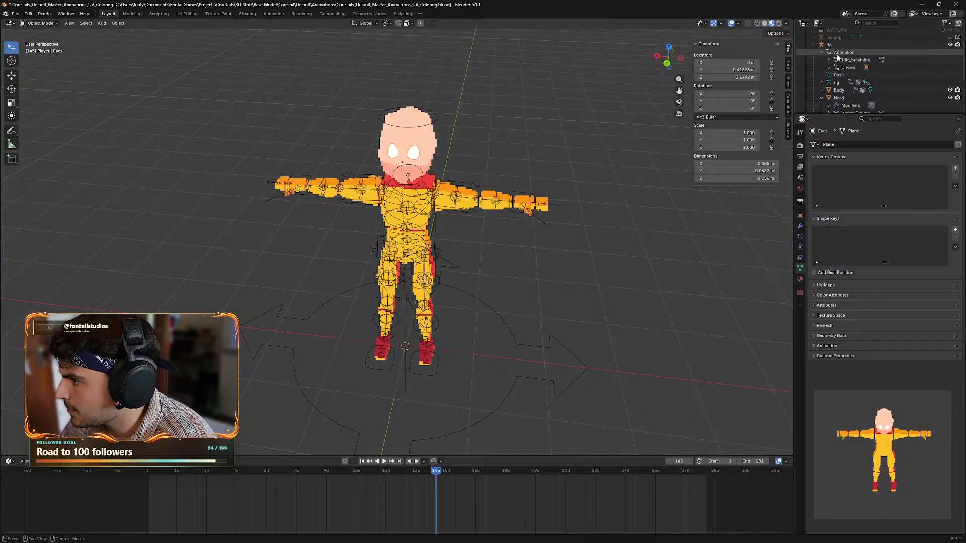
scroll(839, 67, "up", 2)
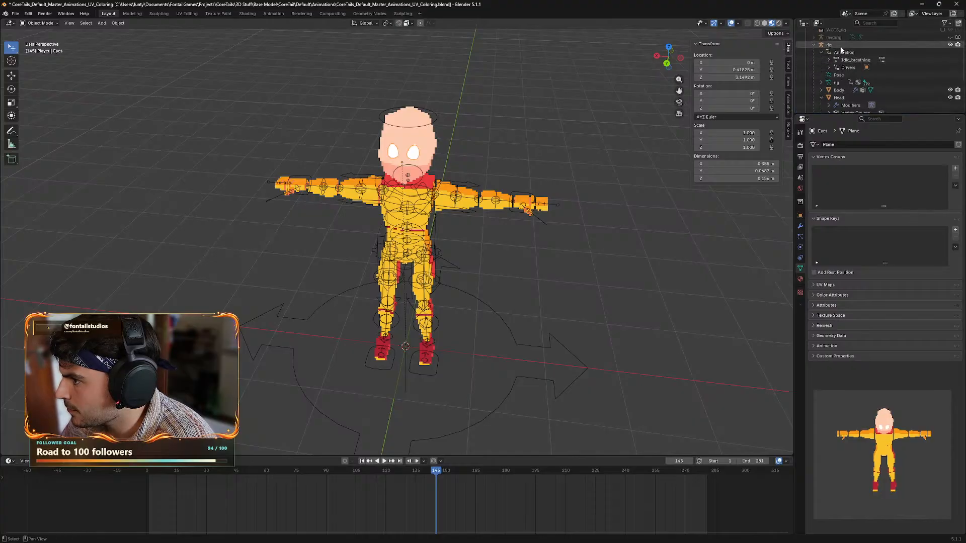
- Try to parent the Eyes object to the rig with the plain Object option
left_click(841, 45)
scroll(839, 68, "down", 2)
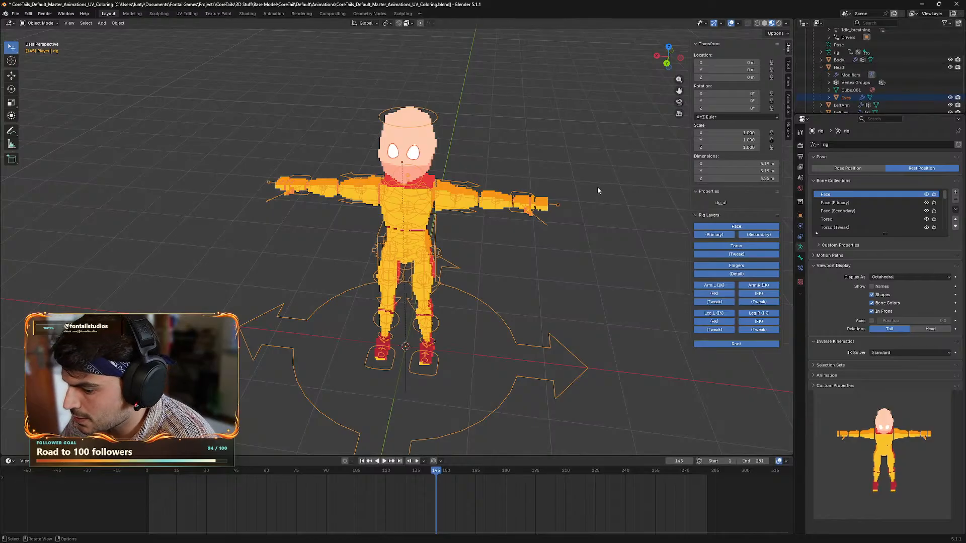
key("ctrl+p")
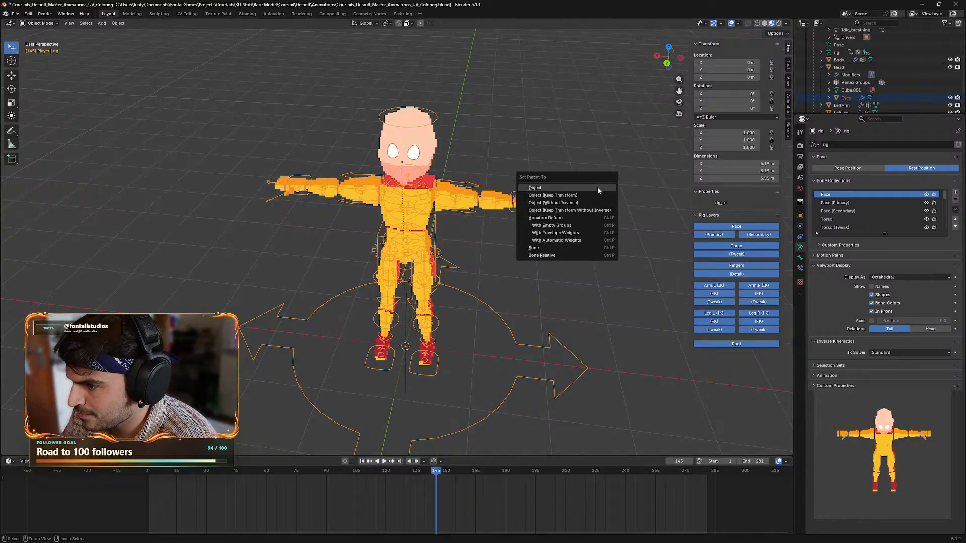
left_click(553, 189)
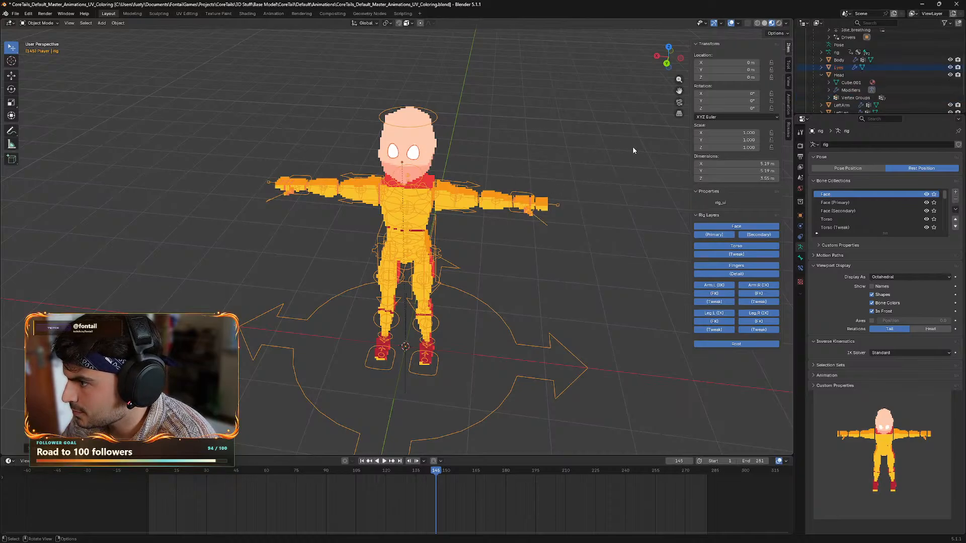
- Put the rig in Pose Position and play the idle animation to check how the eyes follow the head
left_click(582, 164)
key("space")
key("space")
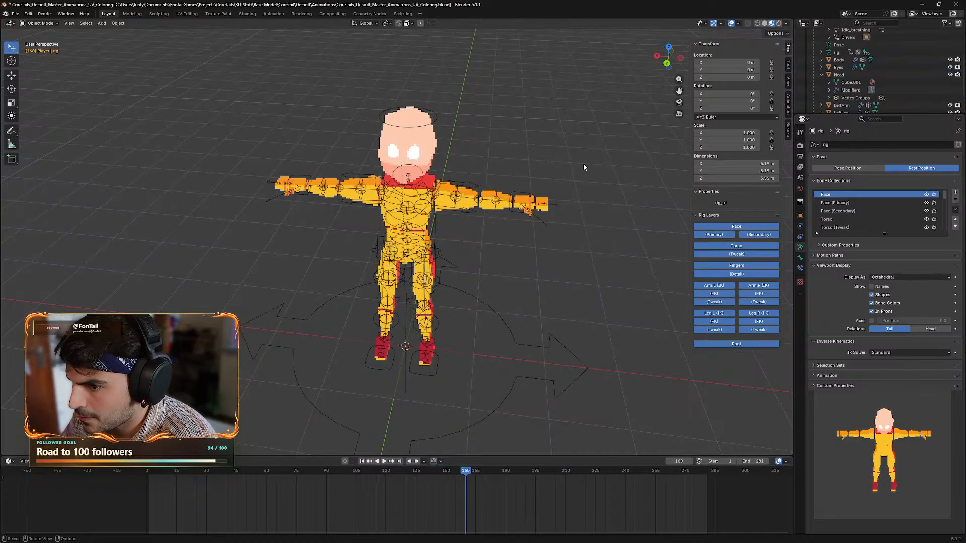
left_click(849, 169)
key("space")
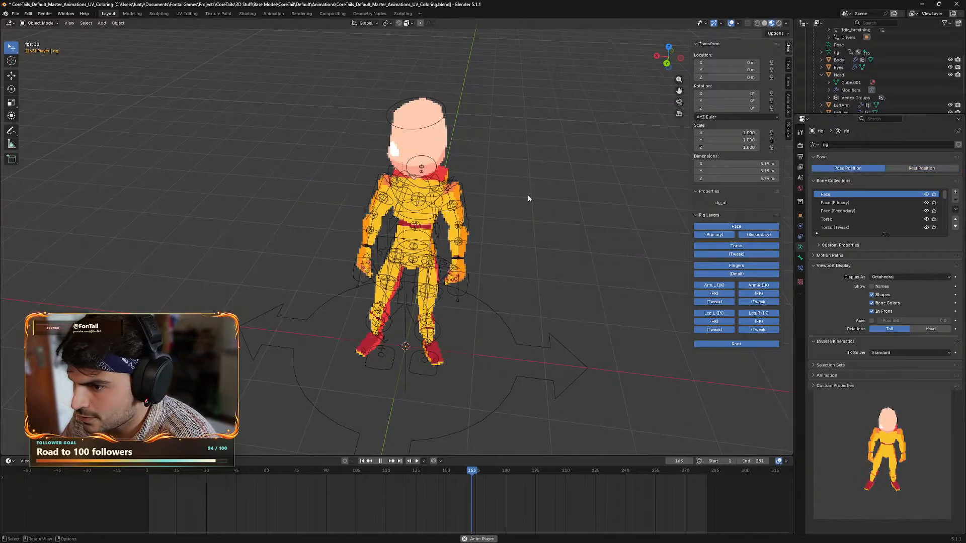
key("Escape")
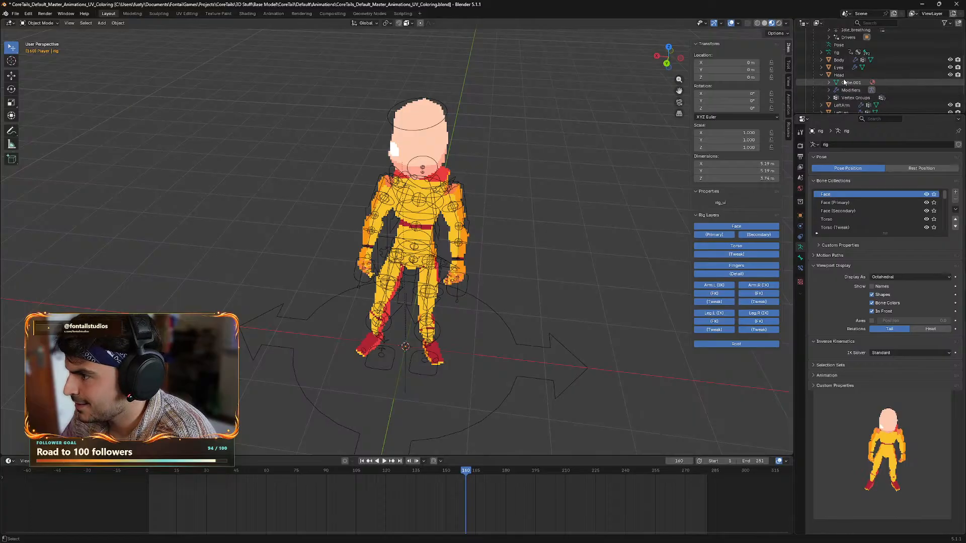
- Undo the switch to Pose Position and the parenting of the eyes to the rig
key("ctrl+z")
key("ctrl+z")
key("ctrl+z")
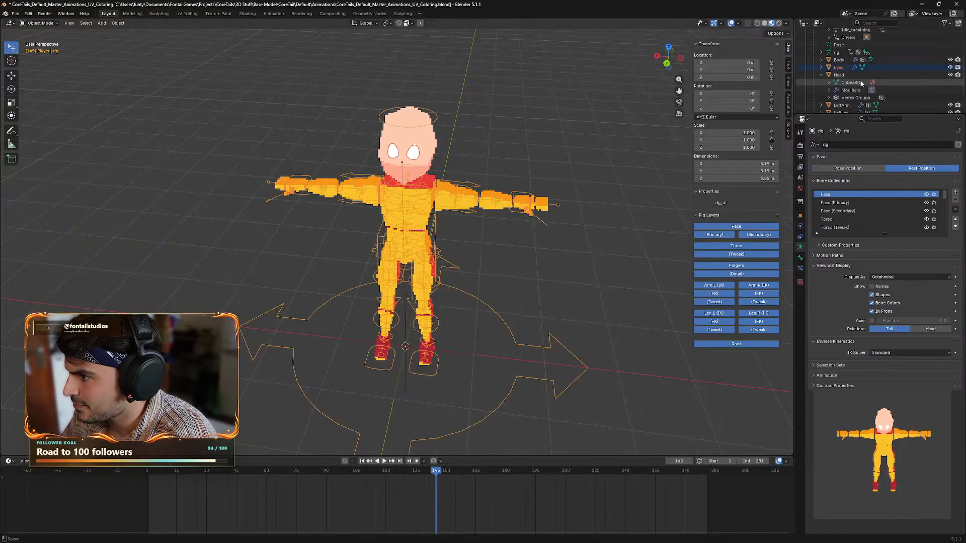
key("ctrl+z")
- Select only the Eyes object and clear its parent so it is detached from the Head
scroll(847, 100, "down", 1)
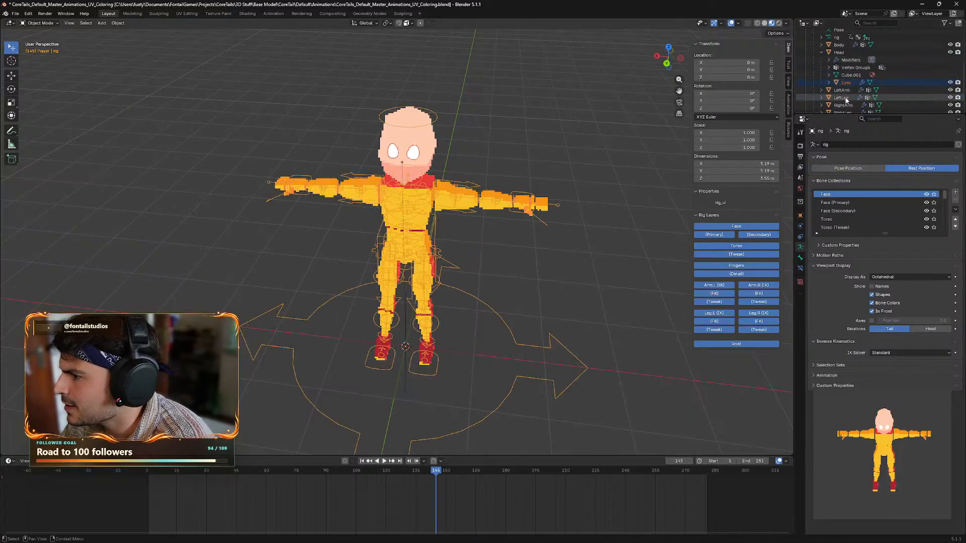
scroll(847, 100, "up", 1)
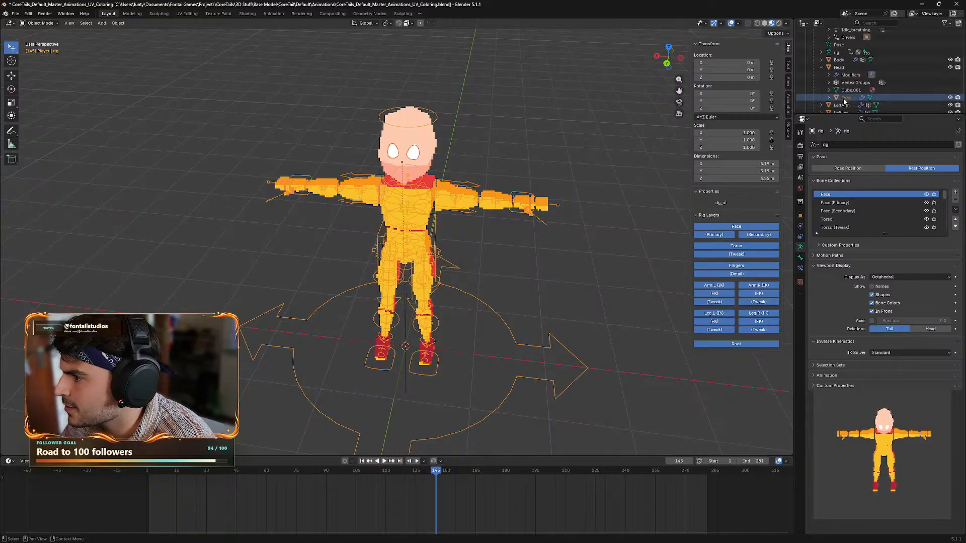
right_click(844, 99)
left_click(840, 101)
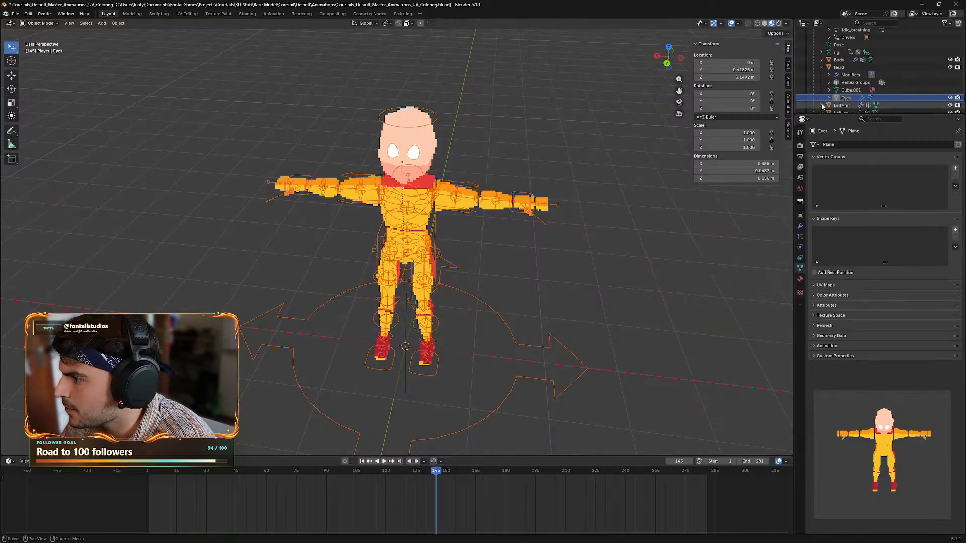
left_click(850, 100)
middle_click_drag(569, 180, 571, 152)
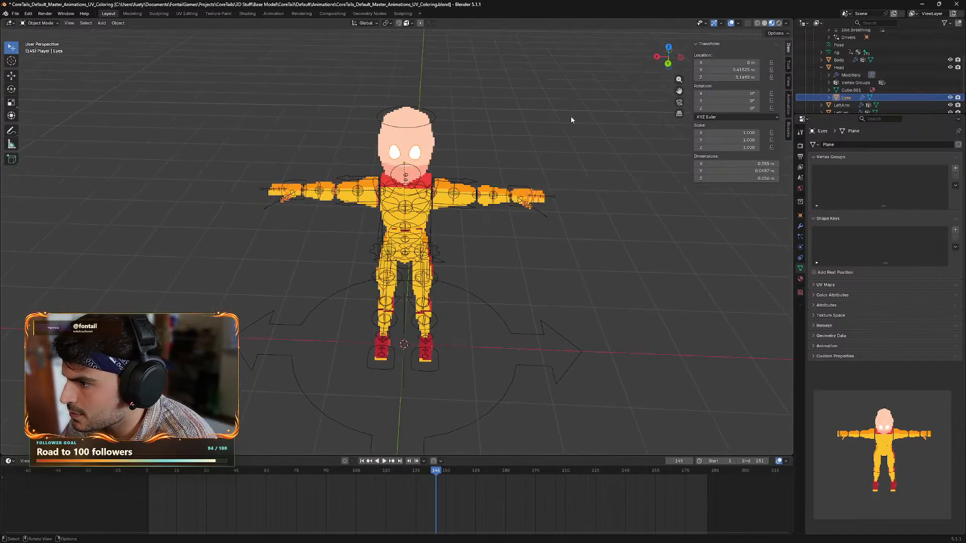
right_click(416, 155)
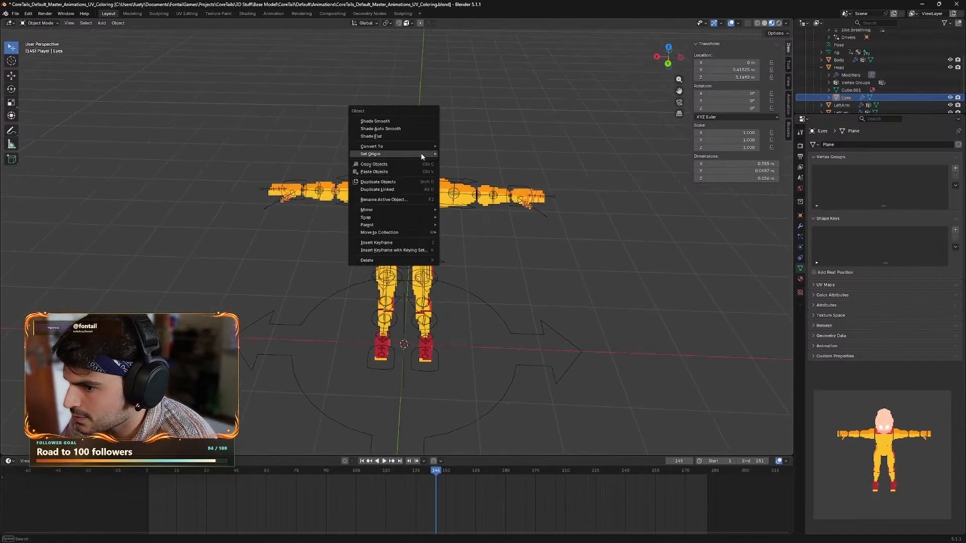
mouse_move(433, 155)
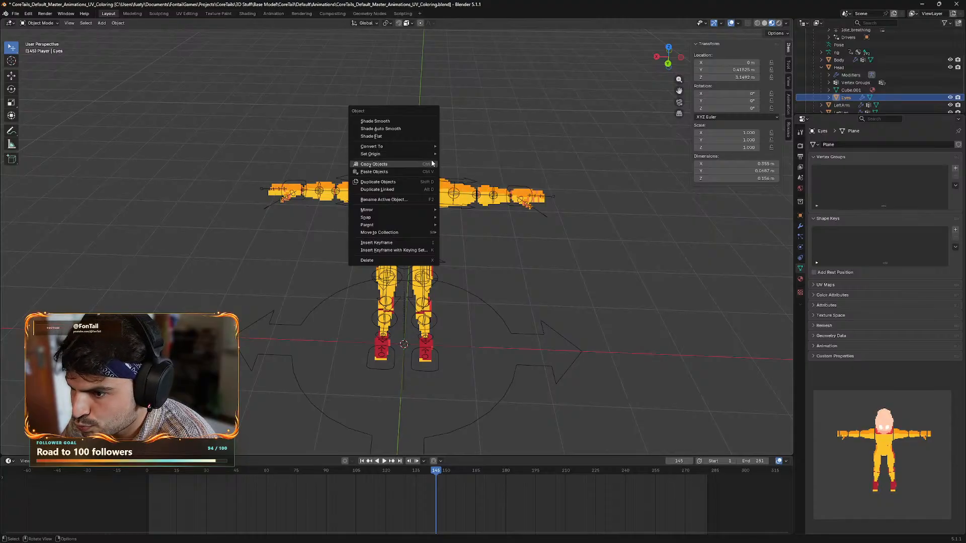
key("ctrl+p")
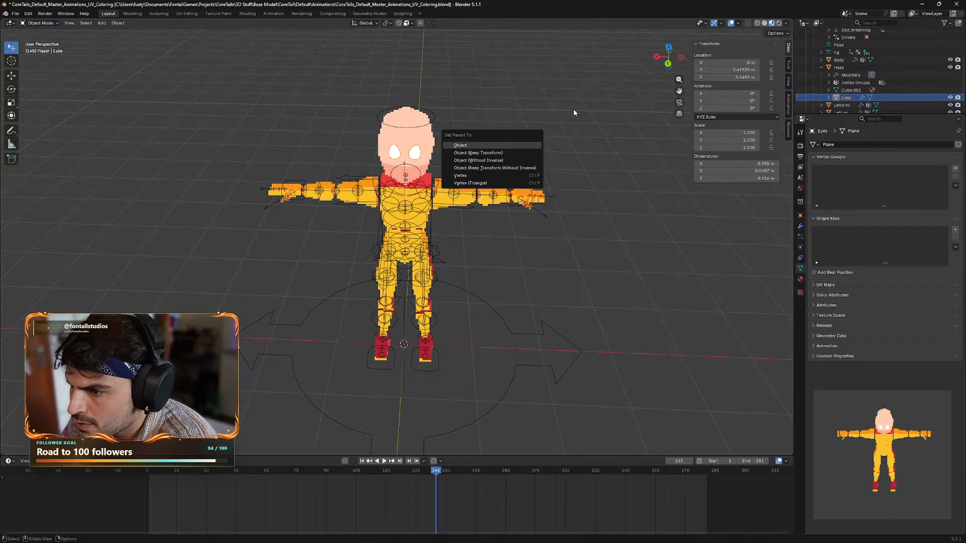
key("alt+p")
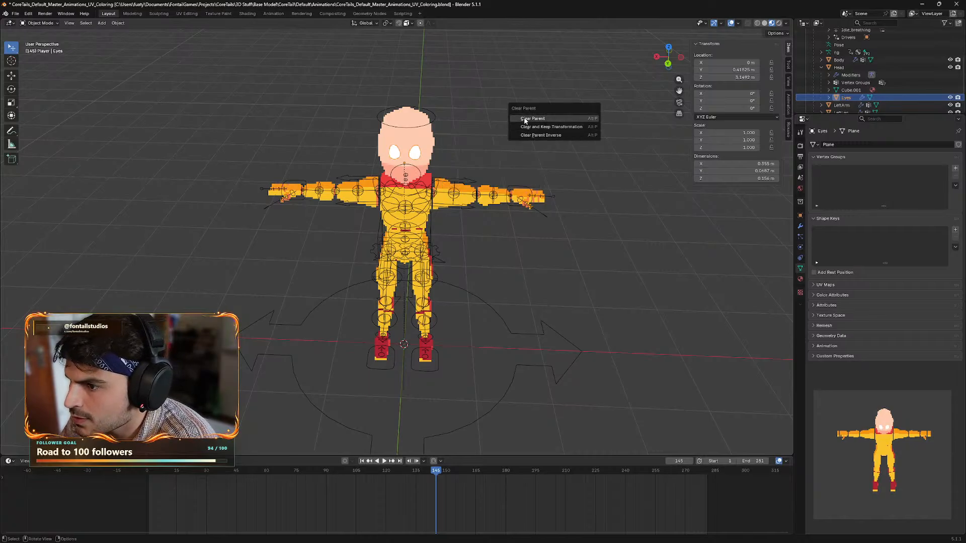
left_click(583, 118)
- Try to parent the detached Eyes object directly to the rig with the plain Object option
scroll(851, 81, "up", 5)
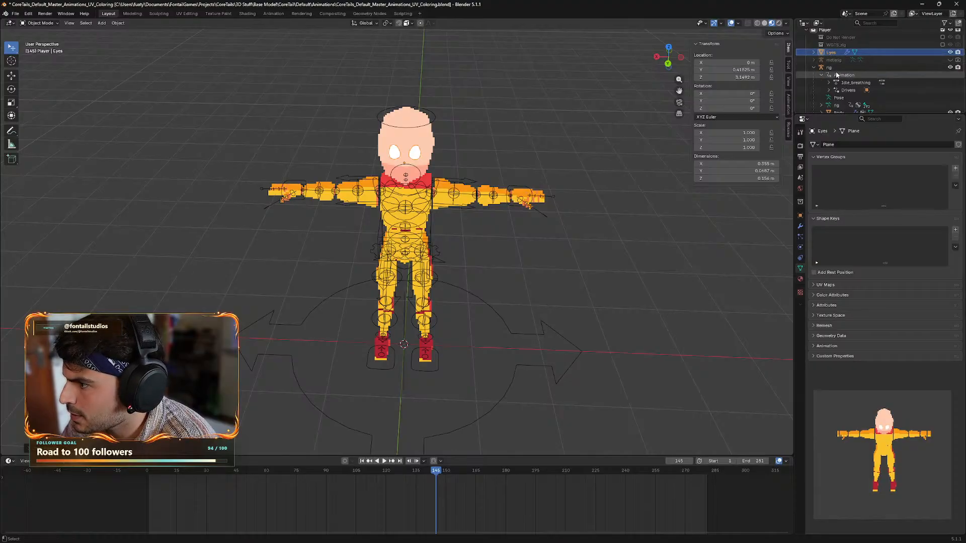
left_click(837, 68, "ctrl")
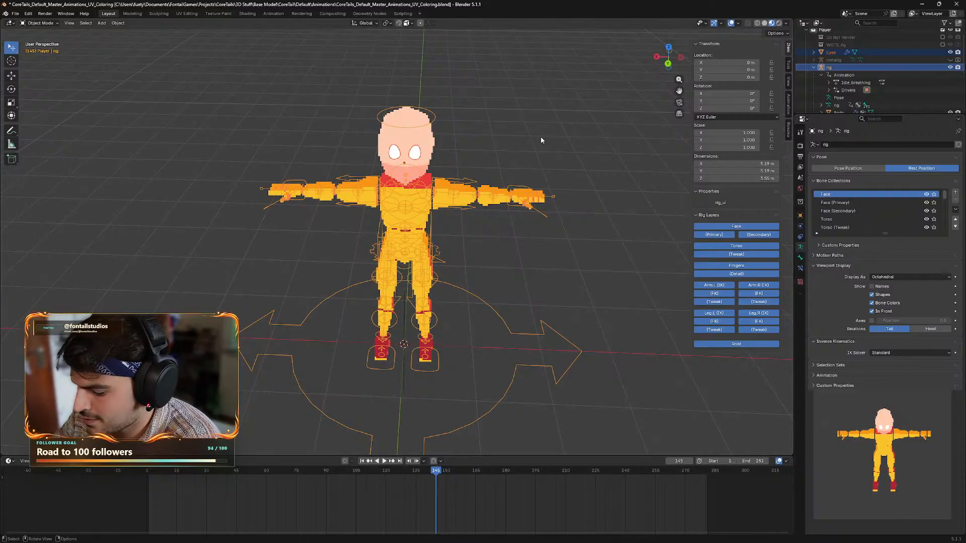
key("ctrl+p")
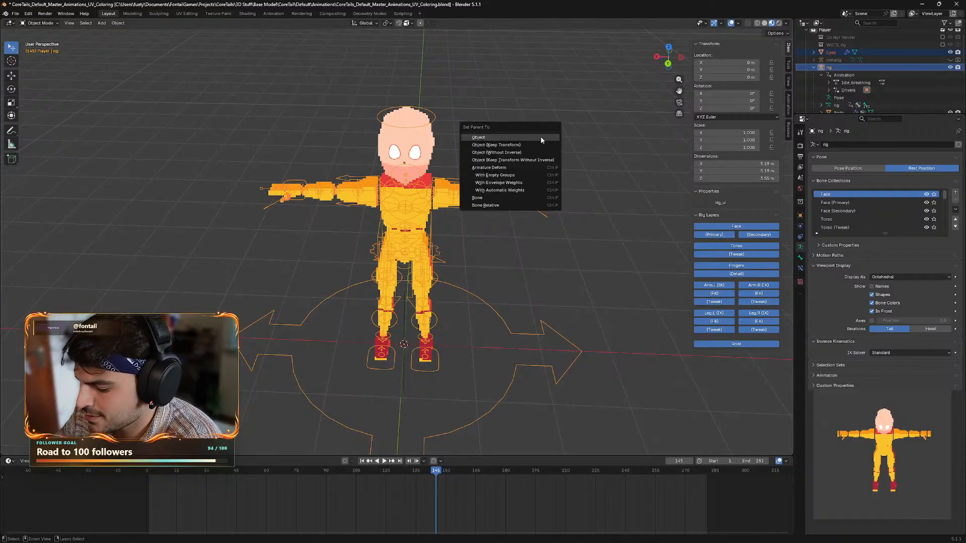
left_click(506, 137)
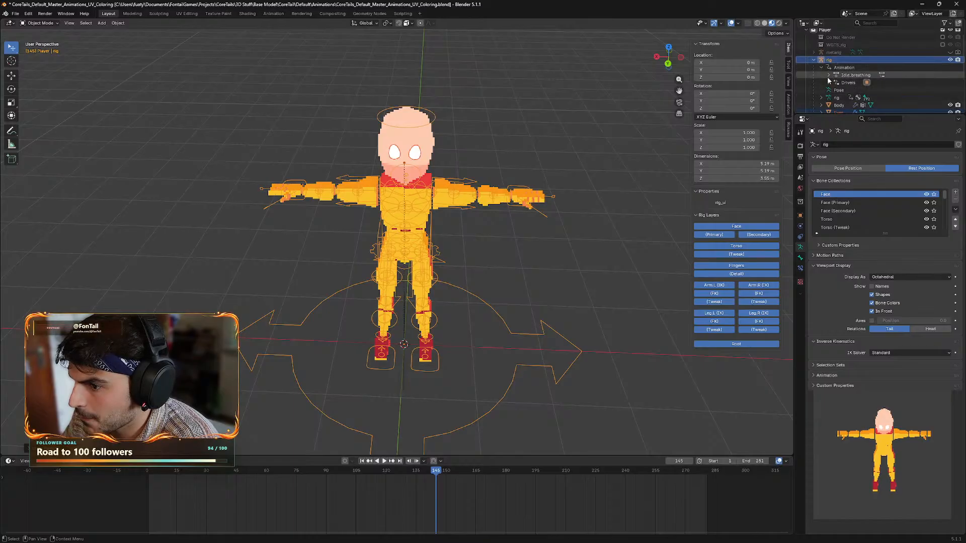
- Switch the rig to Pose Position and play the animation, examining the eyes against the head from different angles
scroll(843, 89, "down", 2)
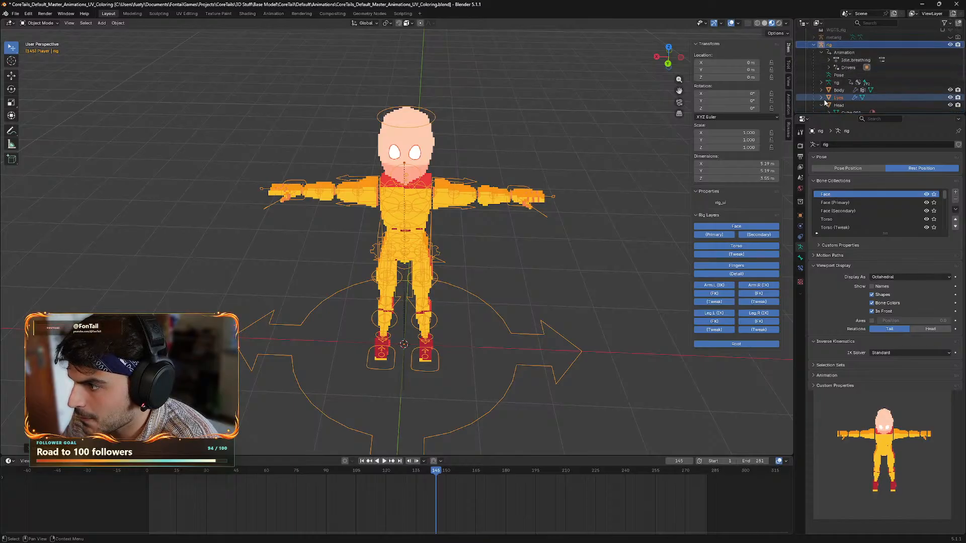
left_click(848, 168)
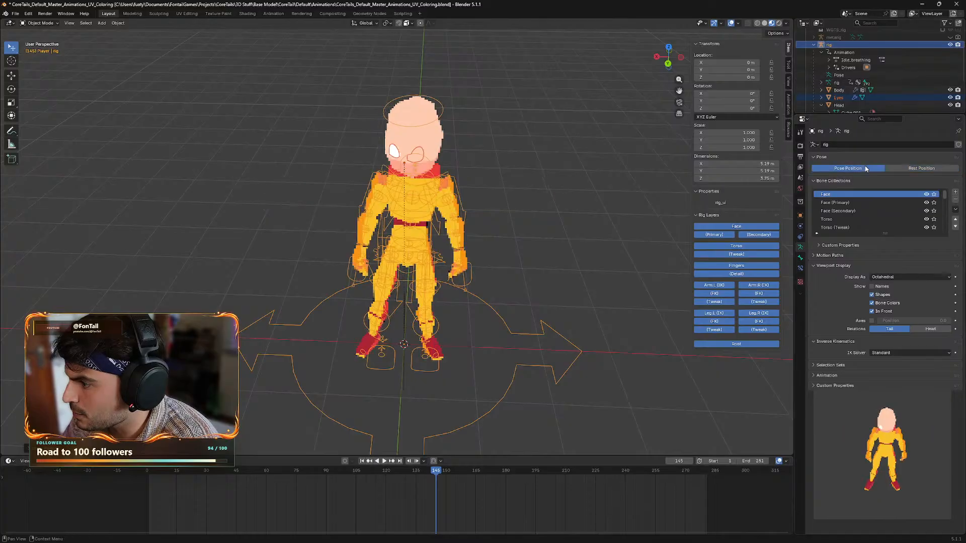
middle_click_drag(625, 209, 581, 170)
key("space")
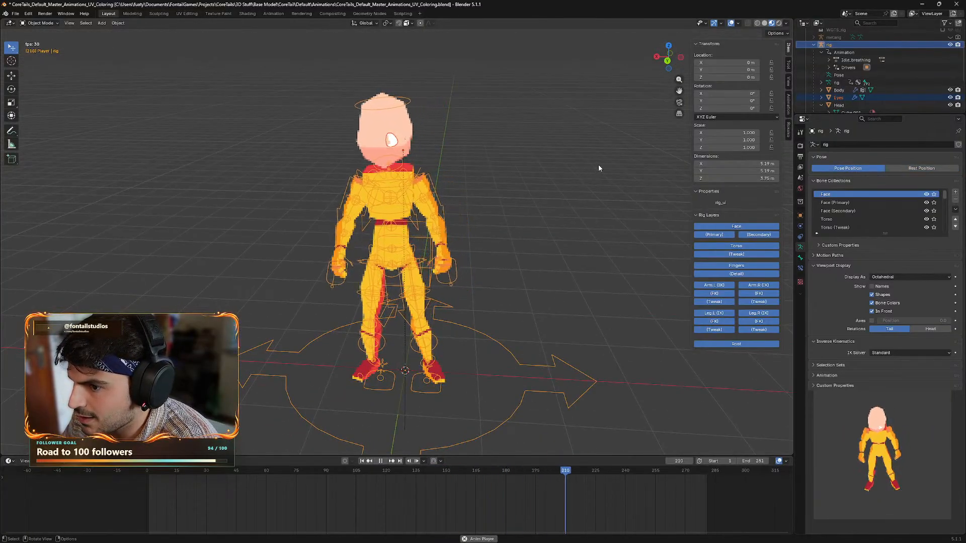
middle_click_drag(591, 166, 571, 162)
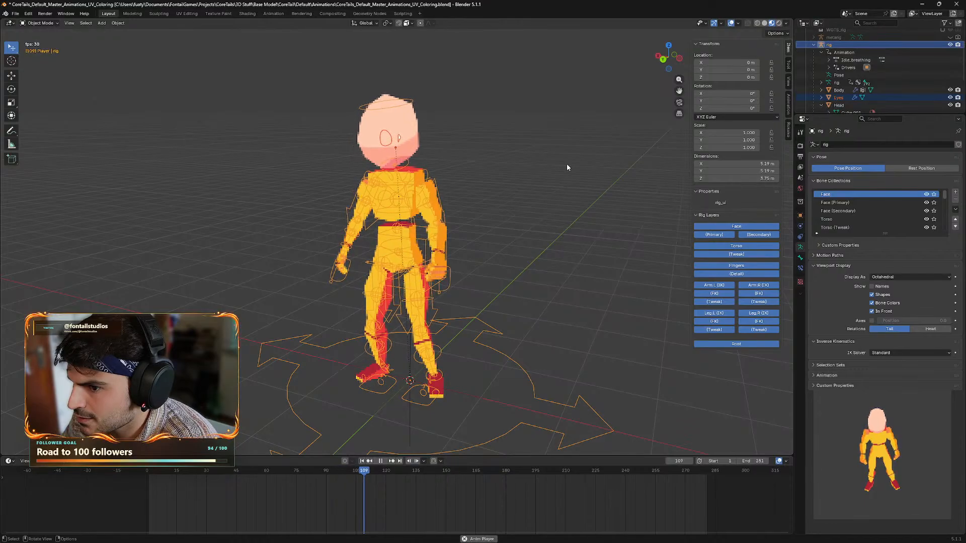
key("space")
- Undo the Pose Position change and the second parenting to the rig, leaving the eyes unparented
key("ctrl+z")
key("ctrl+z")
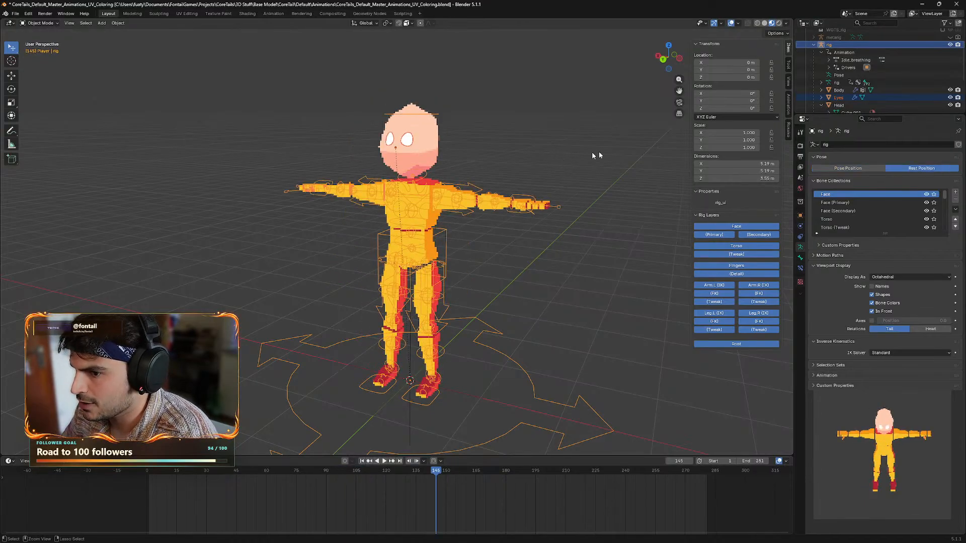
key("ctrl+z")
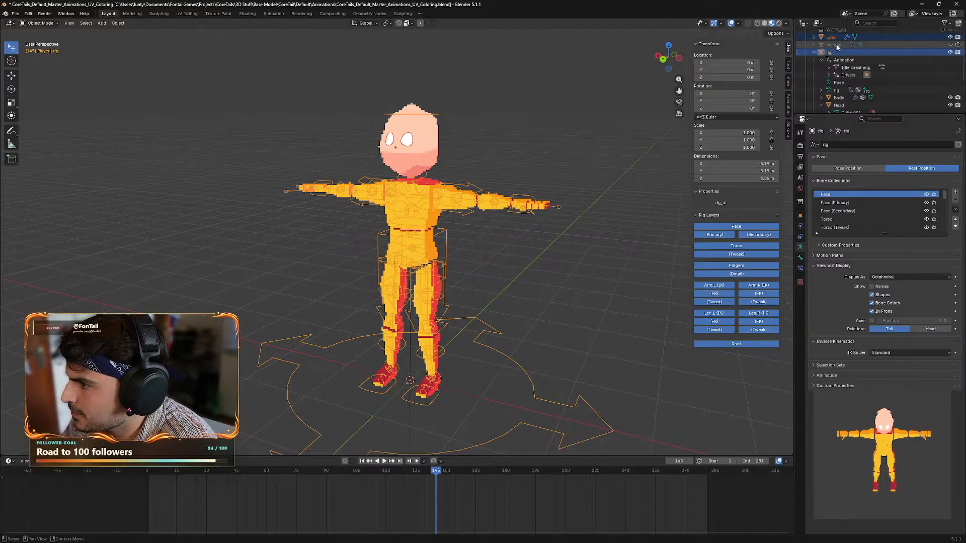
- Select the Head object, examine the modifiers in its hierarchy, and collapse that hierarchy
middle_click_drag(650, 139, 614, 188)
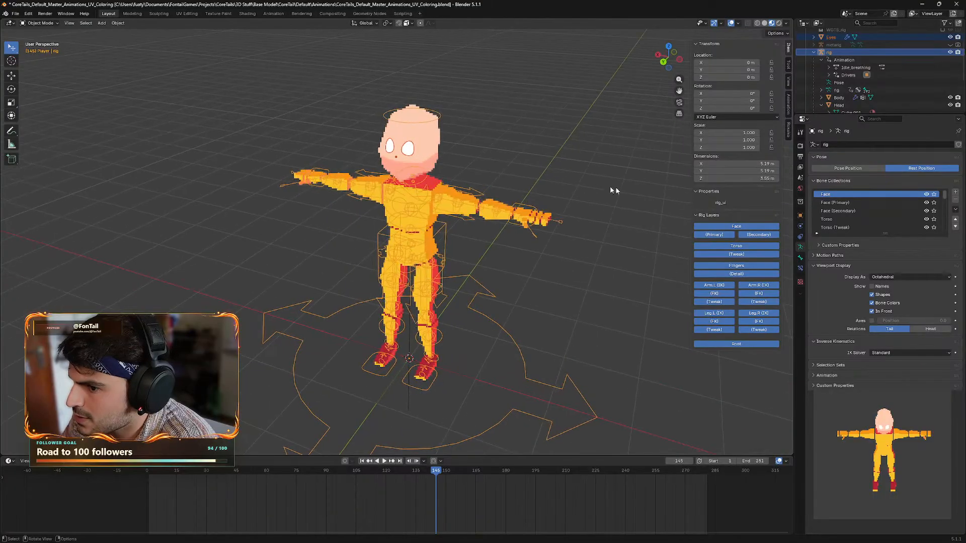
left_click(838, 38)
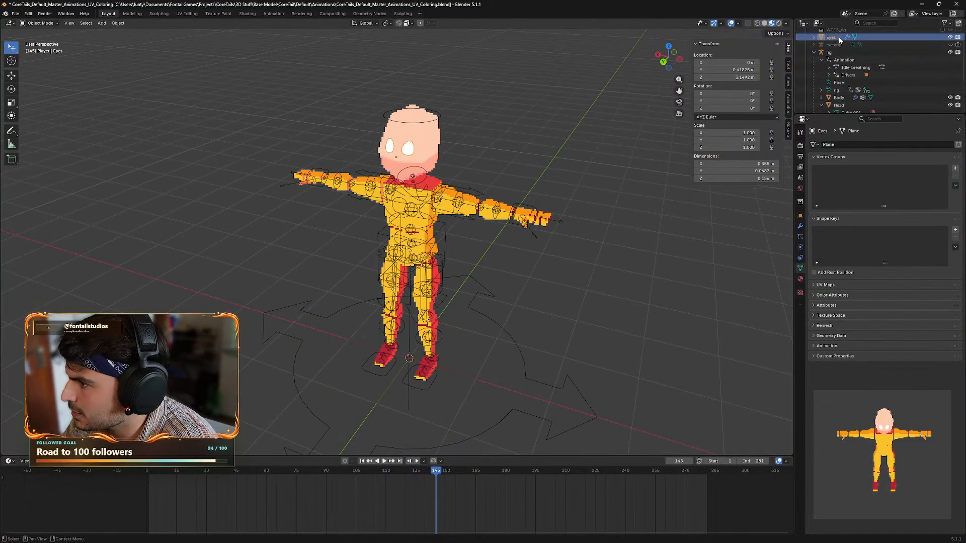
left_click(838, 105)
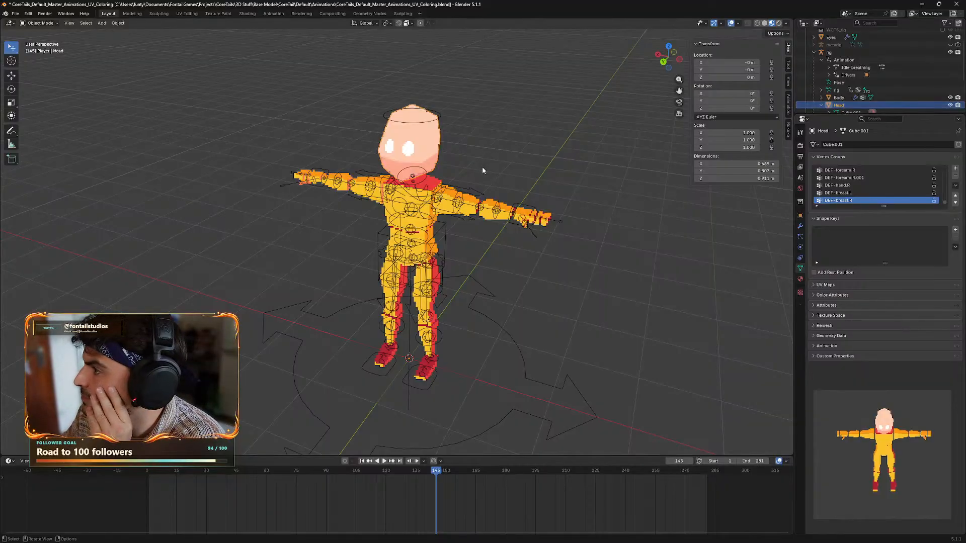
mouse_move(564, 180)
middle_mouse_down()
mouse_move(569, 195)
mouse_move(563, 156)
mouse_move(569, 168)
middle_mouse_up()
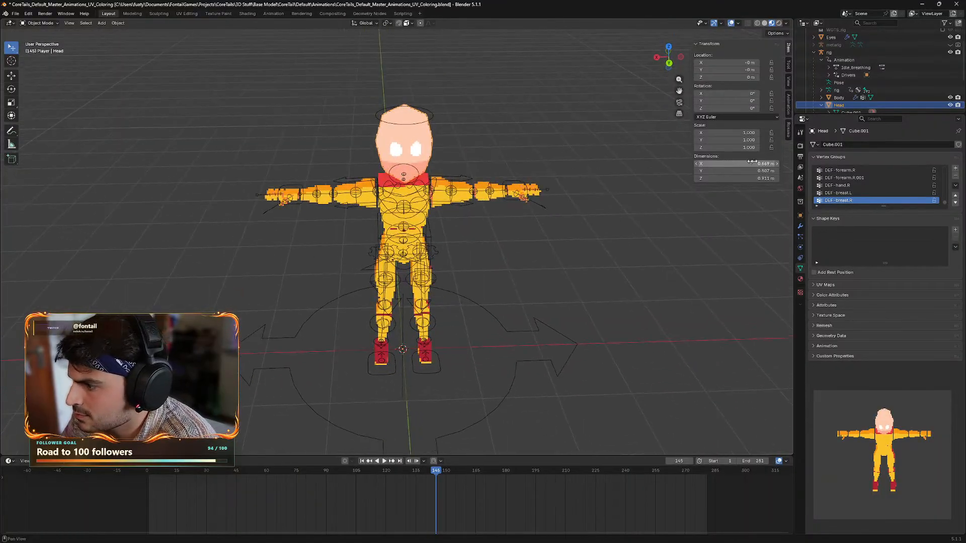
middle_click_drag(842, 107, 843, 91)
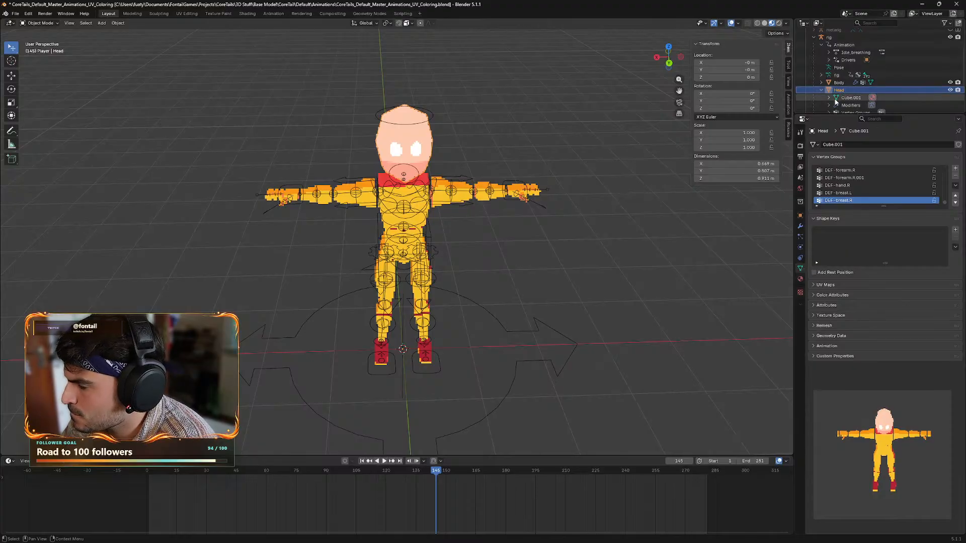
scroll(845, 92, "down", 2)
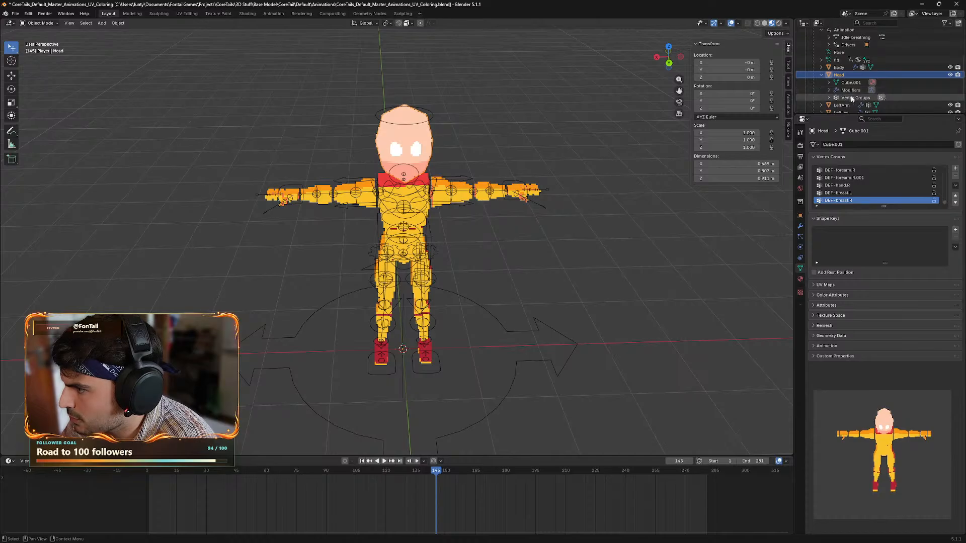
left_click(850, 92)
left_click(829, 91)
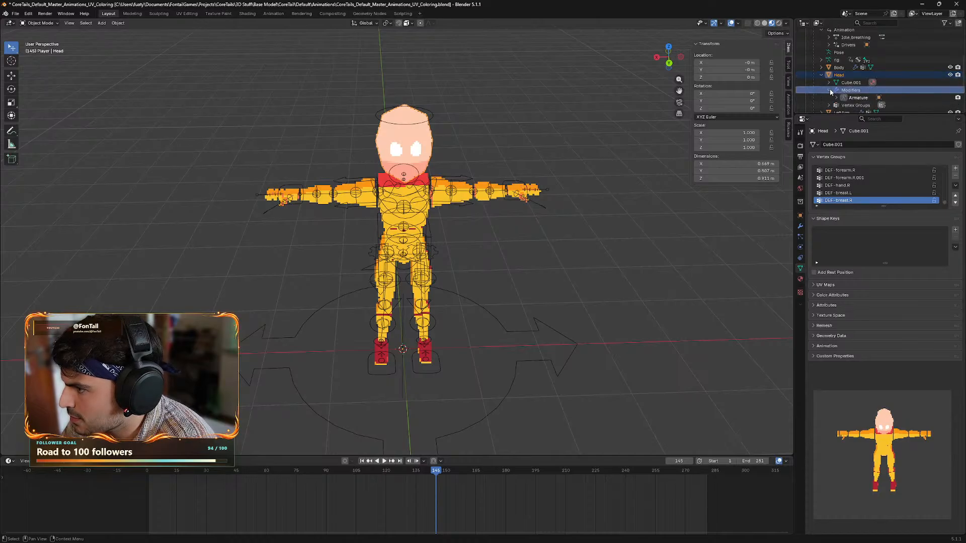
left_click(830, 91)
left_click(838, 75)
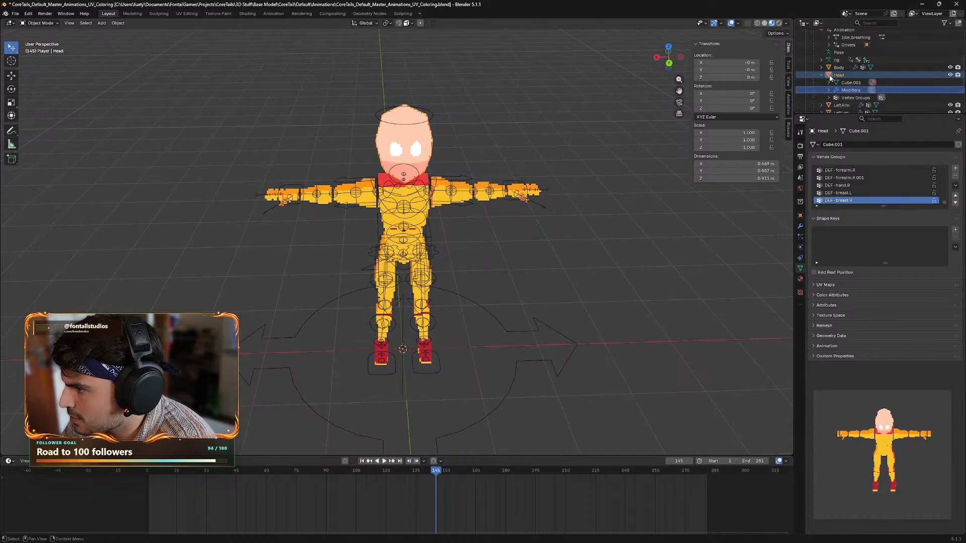
left_click(822, 75)
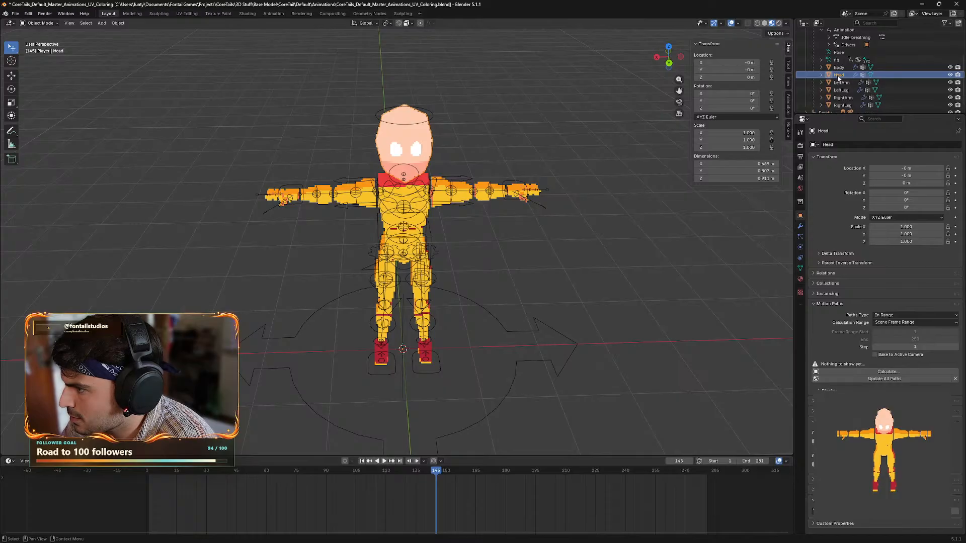
- Parent the Eyes object to the Head object with the plain Object option
scroll(838, 76, "up", 2)
left_click(837, 39)
scroll(839, 59, "down", 1)
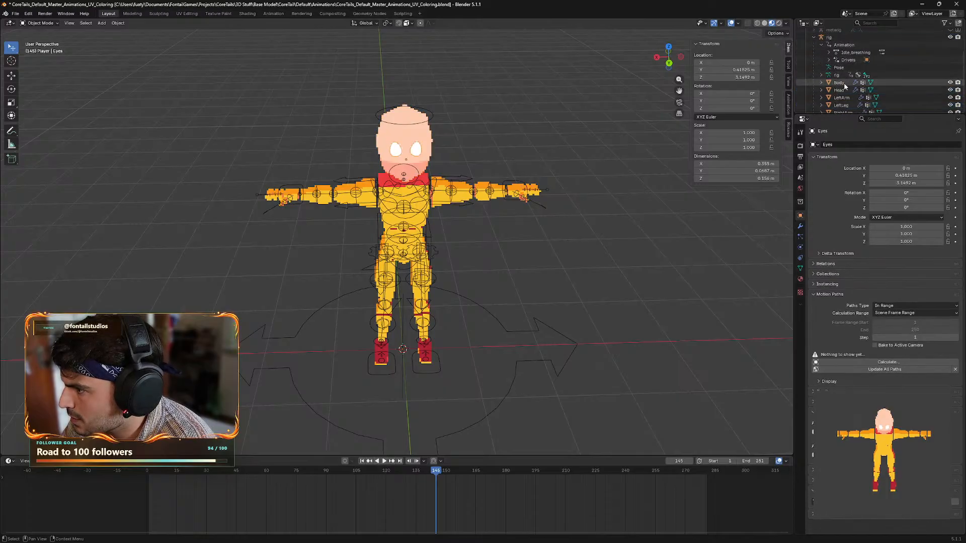
left_click(841, 90)
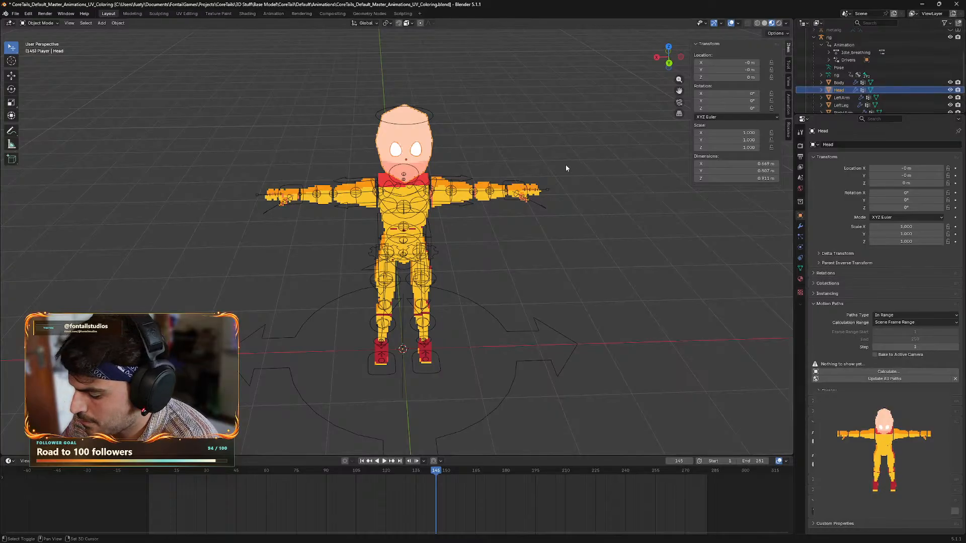
key("ctrl+p")
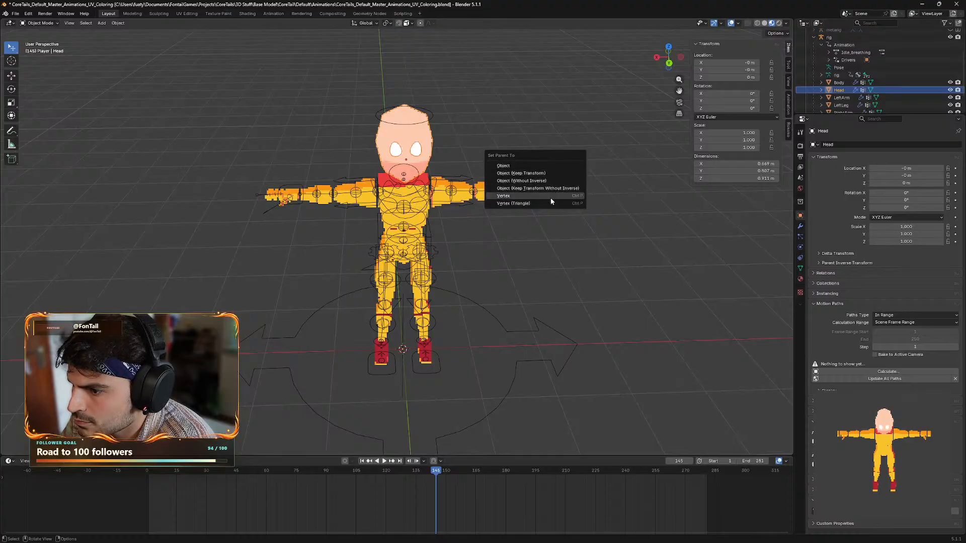
left_click(524, 165)
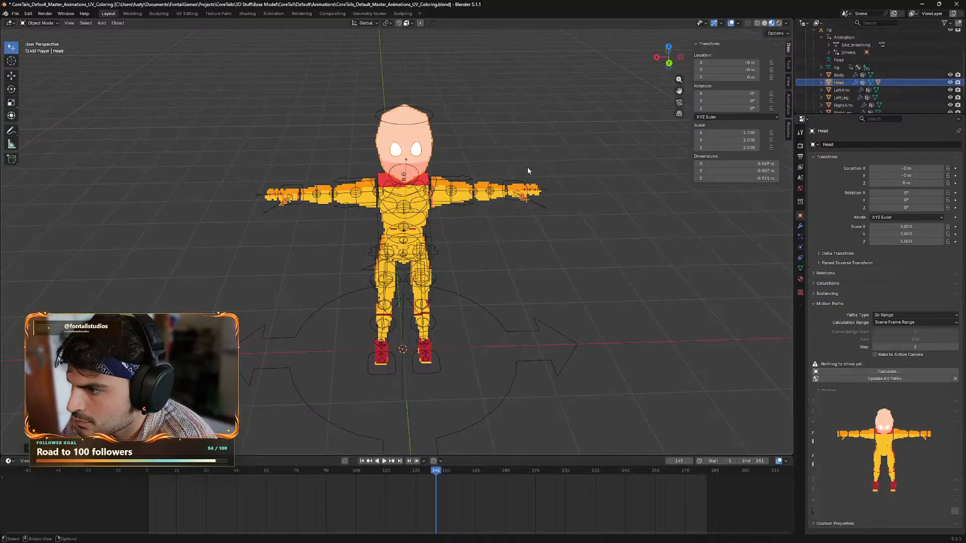
middle_click_drag(536, 210, 553, 222)
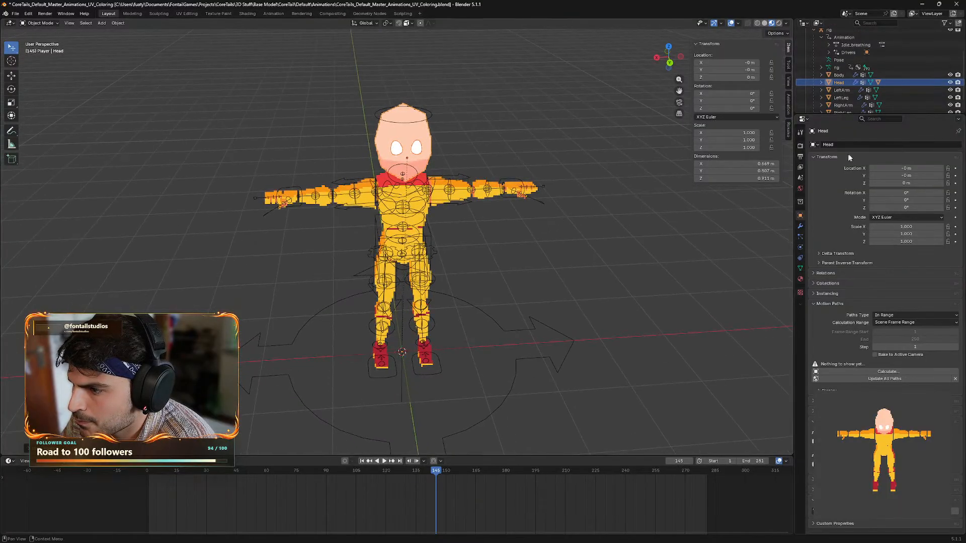
- Examine the Head's material and vertex groups, and compare its mesh data with the Eyes object nested in its hierarchy
left_click(801, 279)
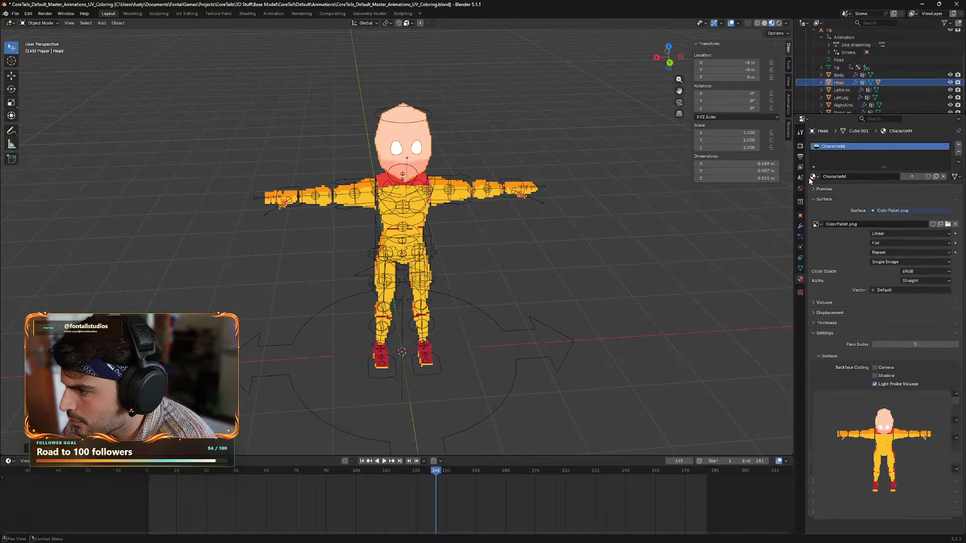
left_click(801, 259)
left_click(801, 268)
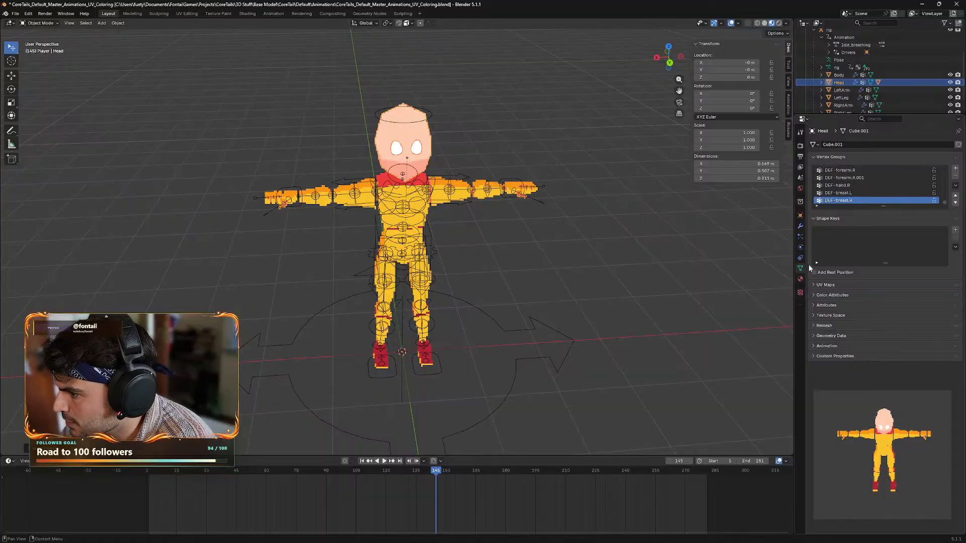
left_click(822, 82)
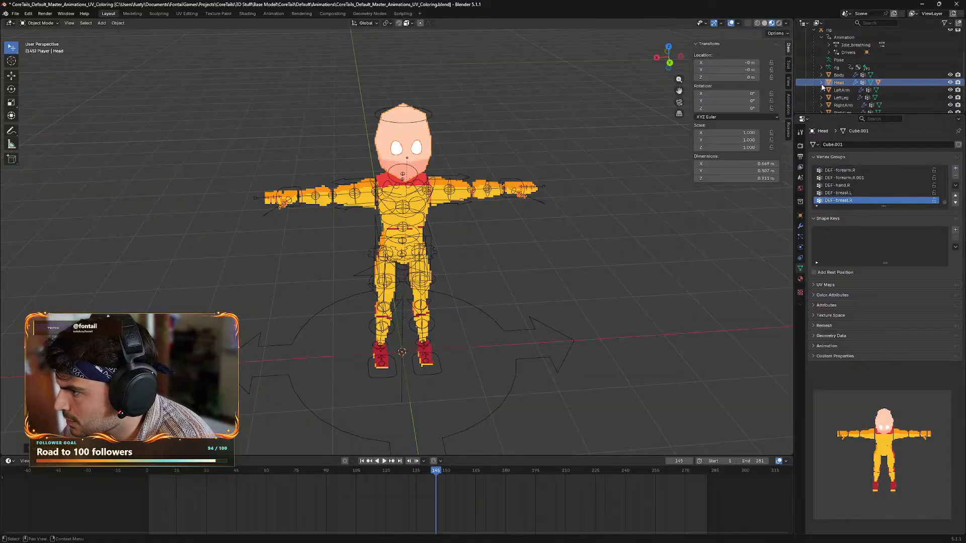
scroll(835, 101, "down", 1)
left_click(845, 98)
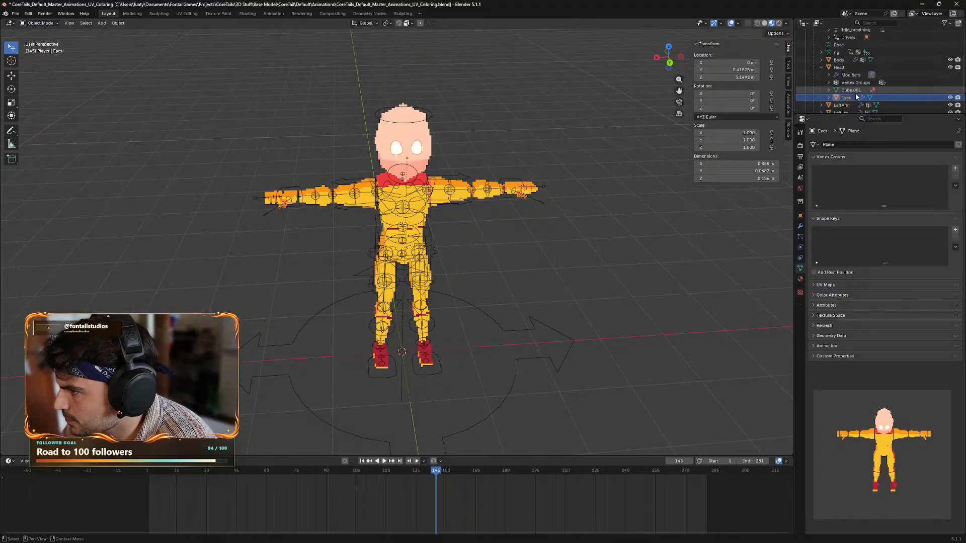
left_click(822, 67)
left_click(822, 67)
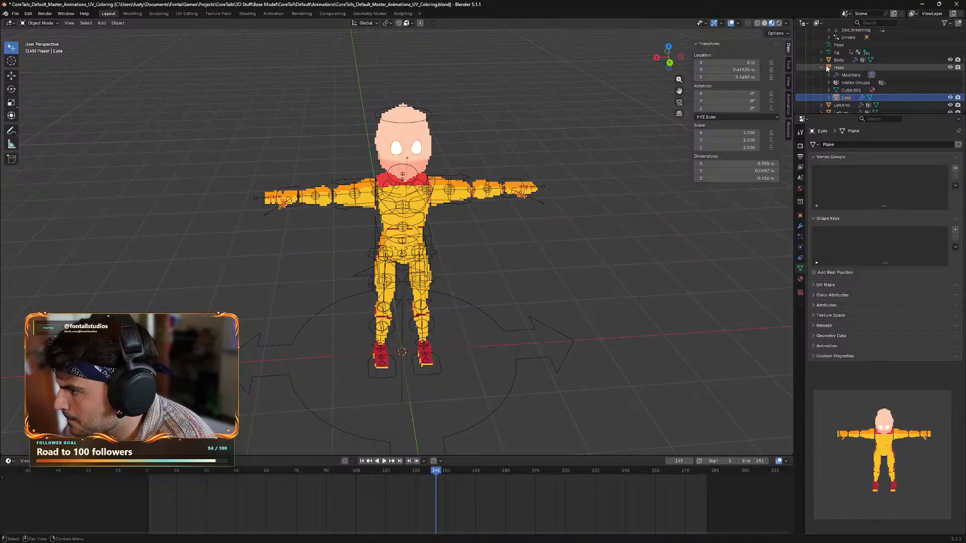
left_click(845, 91)
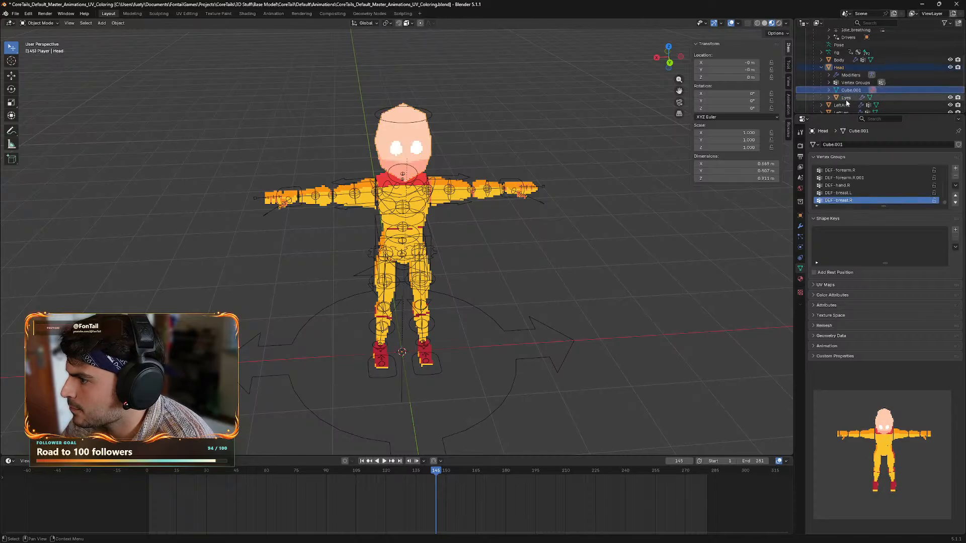
left_click(846, 99)
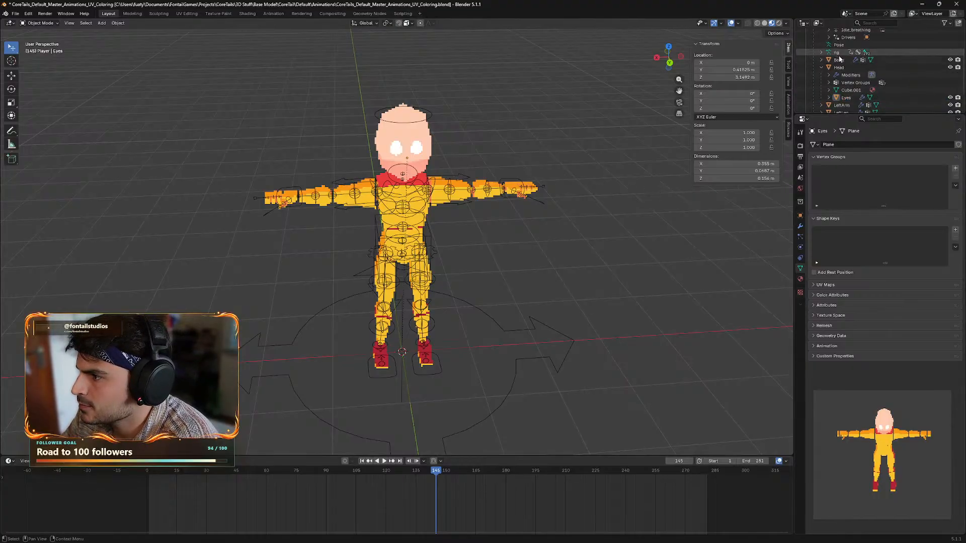
- Switch the rig to Pose Position and play the idle animation to check how the eyes follow the head
scroll(838, 50, "up", 2)
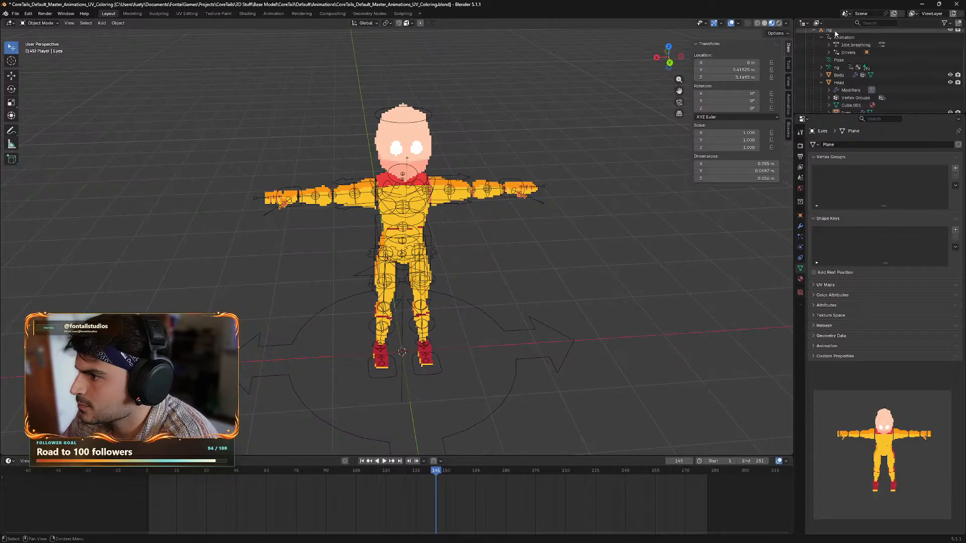
left_click(835, 31)
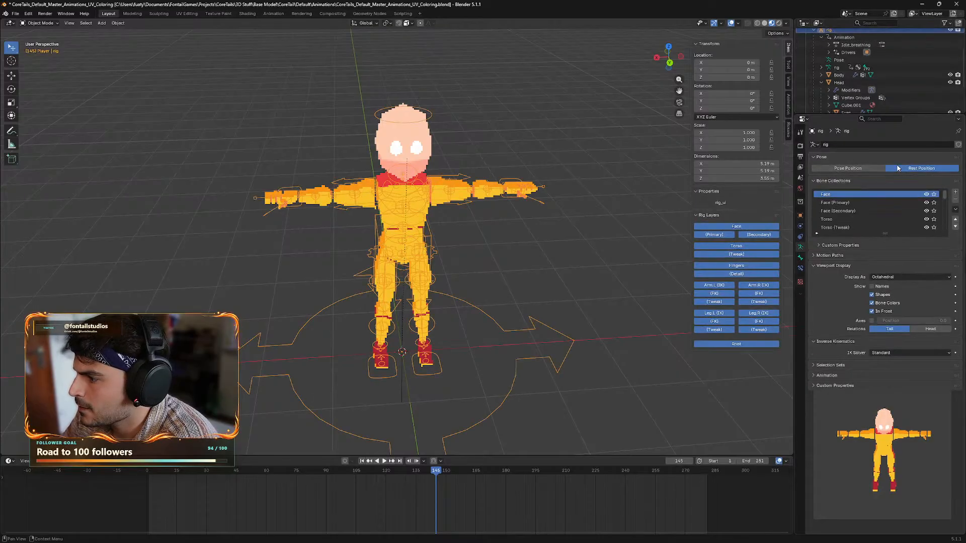
left_click(851, 168)
mouse_move(494, 192)
middle_mouse_down()
mouse_move(542, 183)
mouse_move(485, 187)
middle_mouse_up()
key("space")
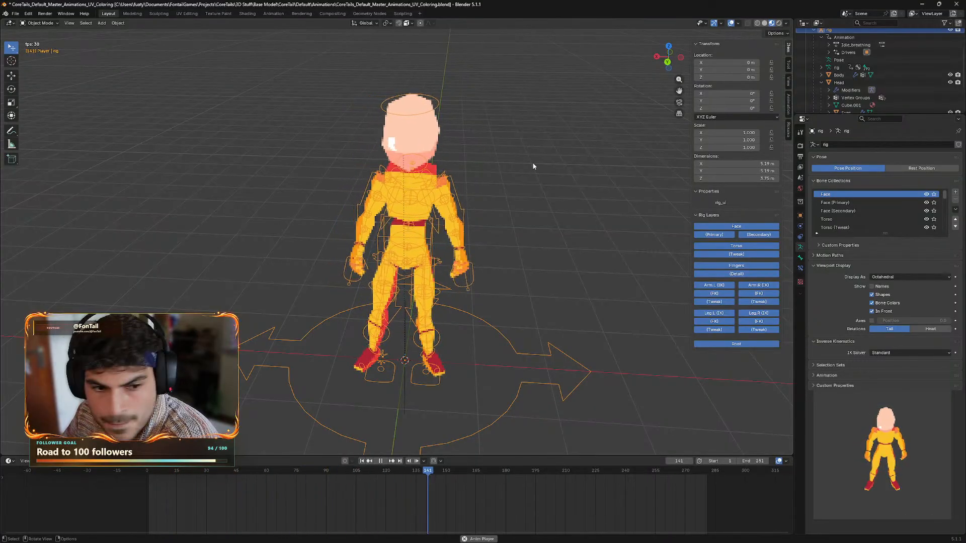
key("space")
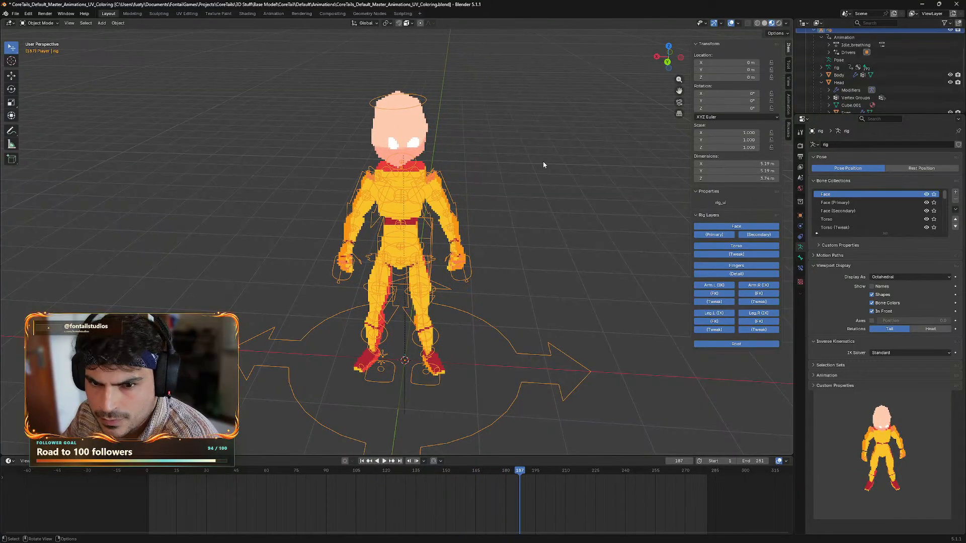
- Undo the Pose Position change, then collapse and re-expand the rig's hierarchy
key("ctrl+z")
key("ctrl+z")
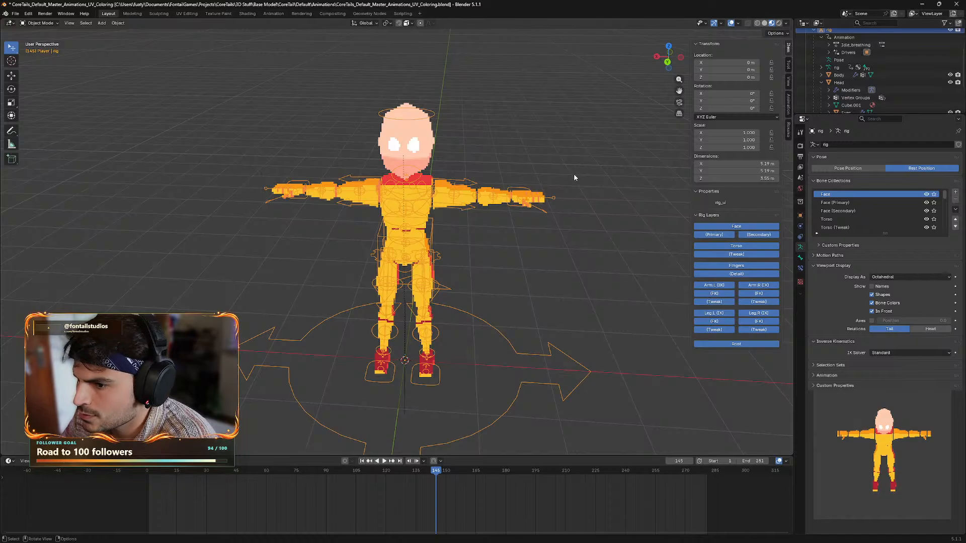
scroll(865, 80, "up", 3)
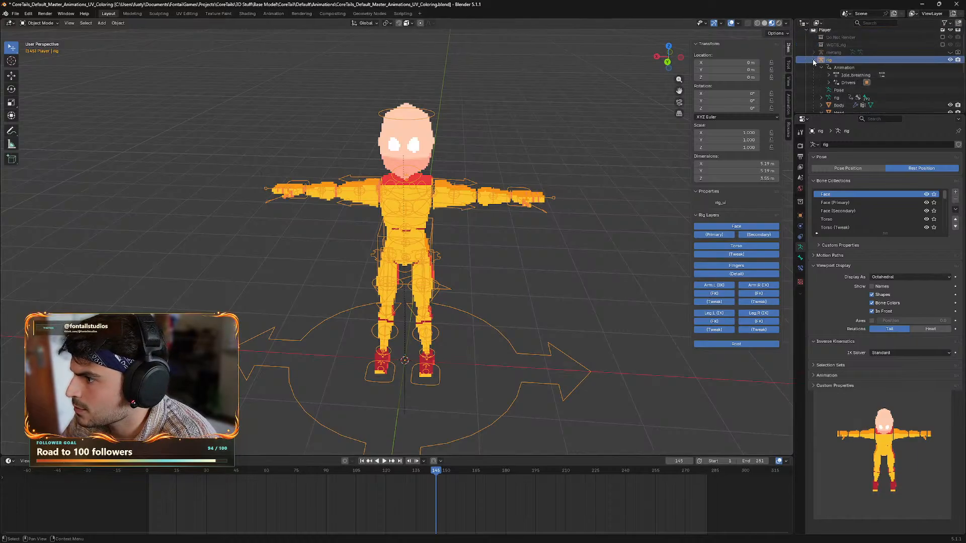
left_click(815, 60)
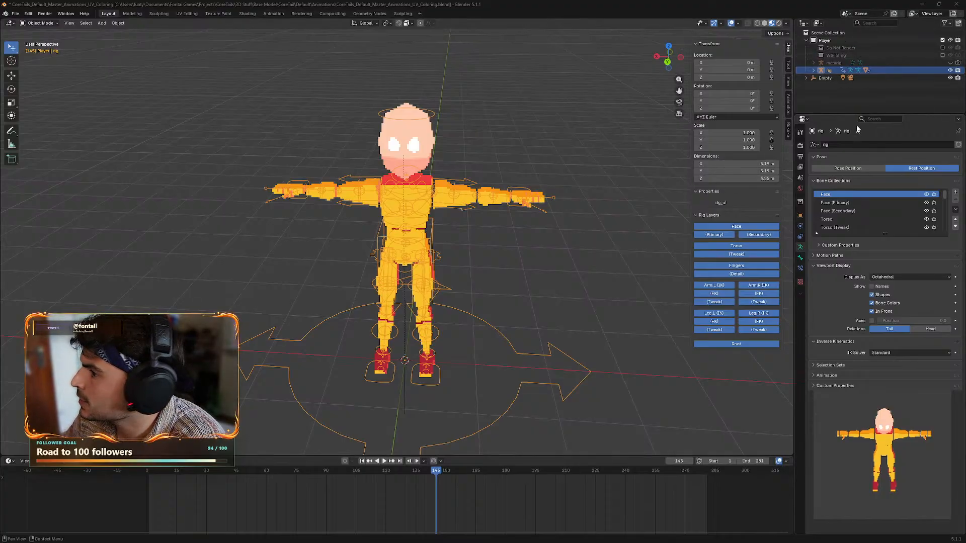
left_click(813, 70)
scroll(839, 96, "down", 2)
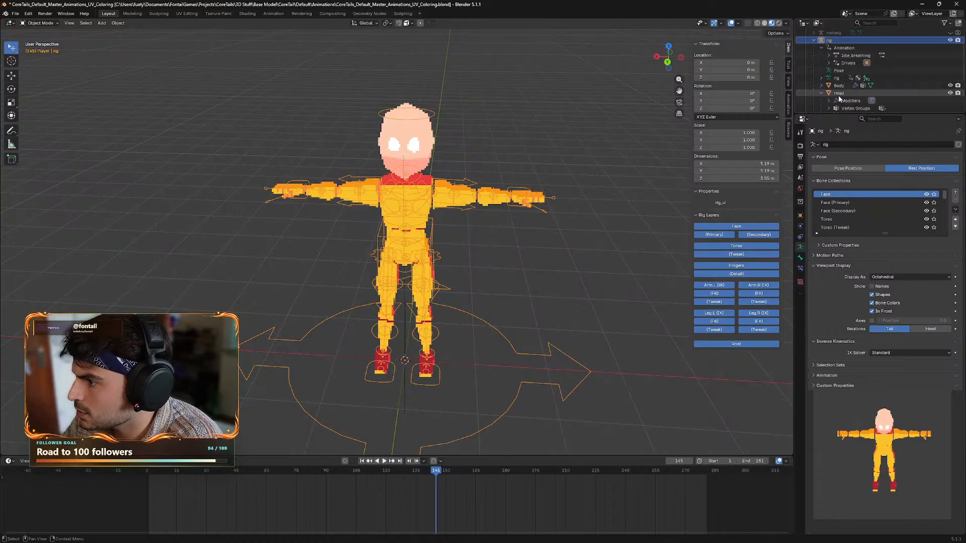
- Detach the Eyes object from the Head by clearing its parent
scroll(846, 91, "down", 2)
left_click(842, 64)
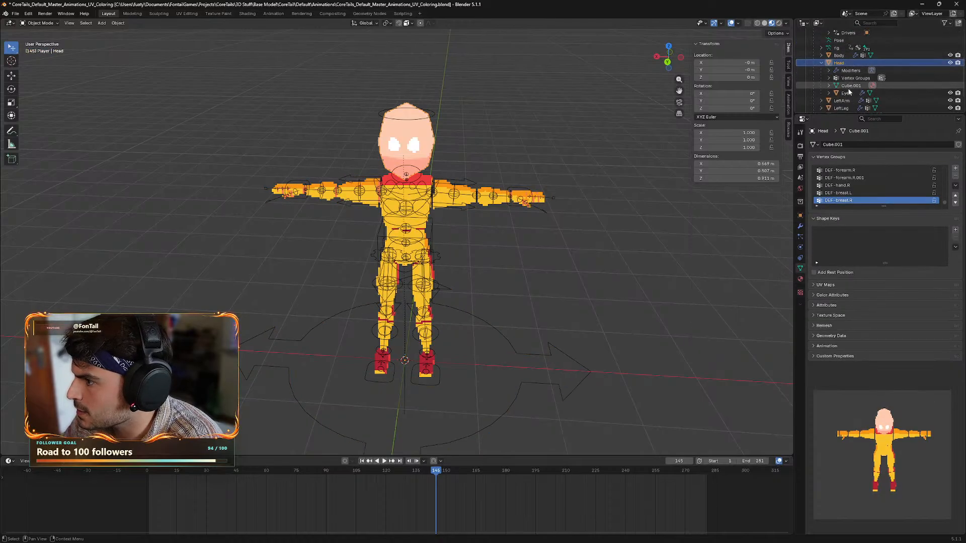
left_click(849, 93)
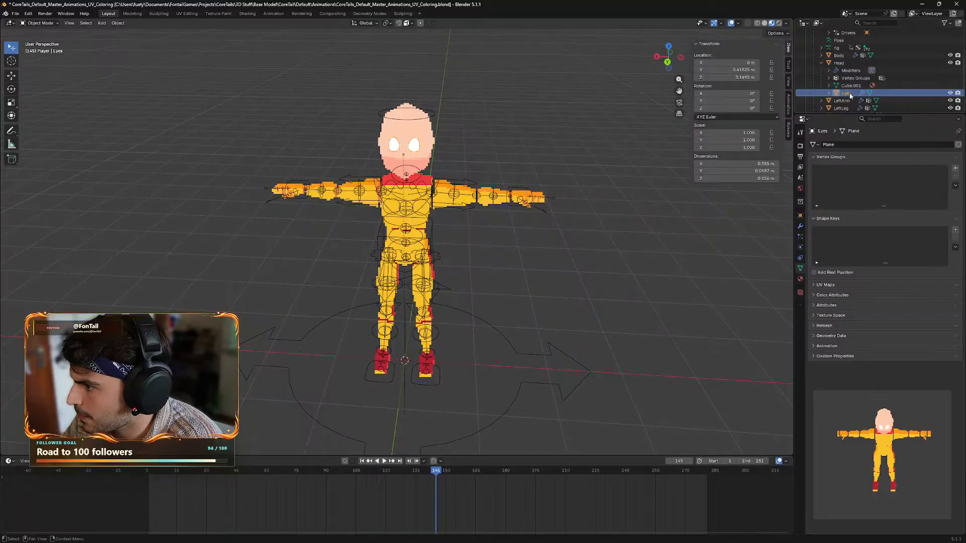
scroll(850, 95, "up", 1)
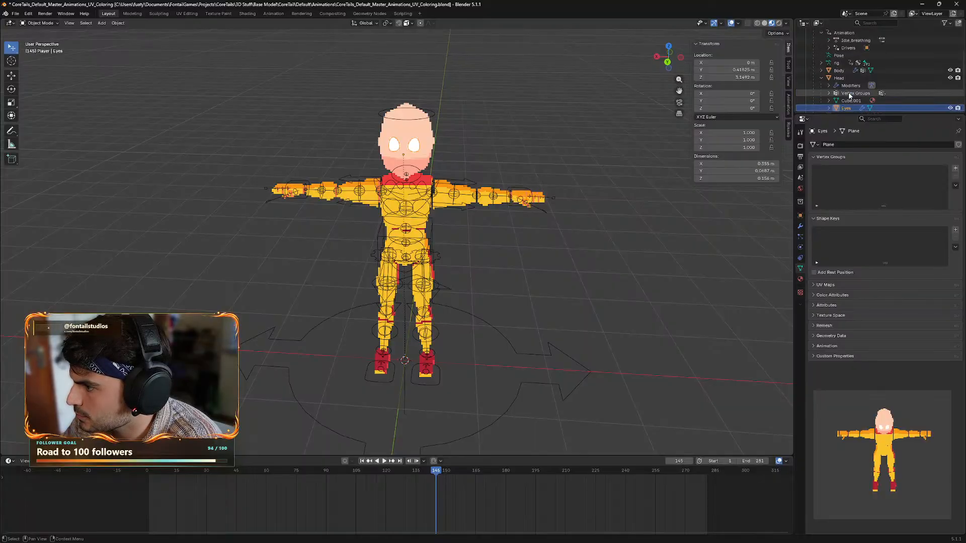
scroll(850, 96, "down", 1)
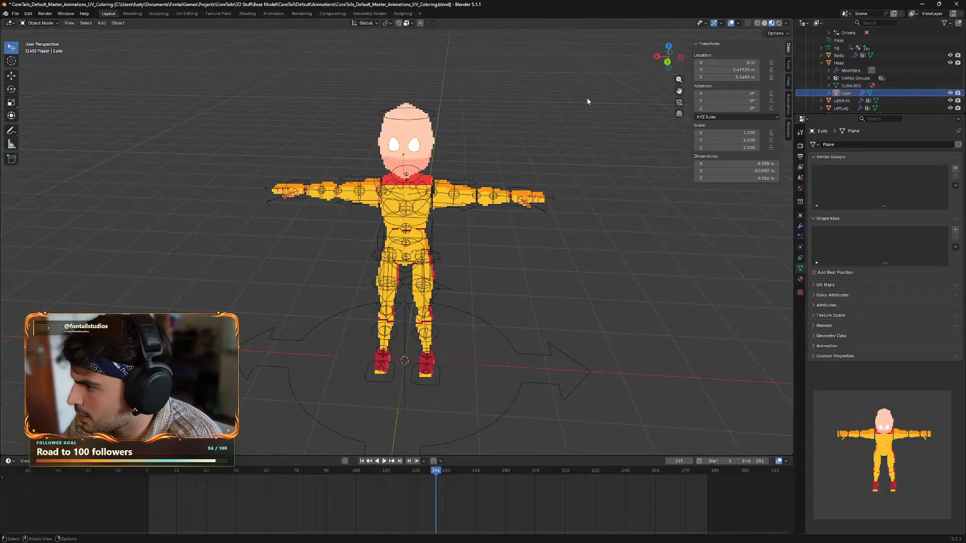
key("alt+p")
left_click(551, 123)
scroll(879, 101, "up", 5)
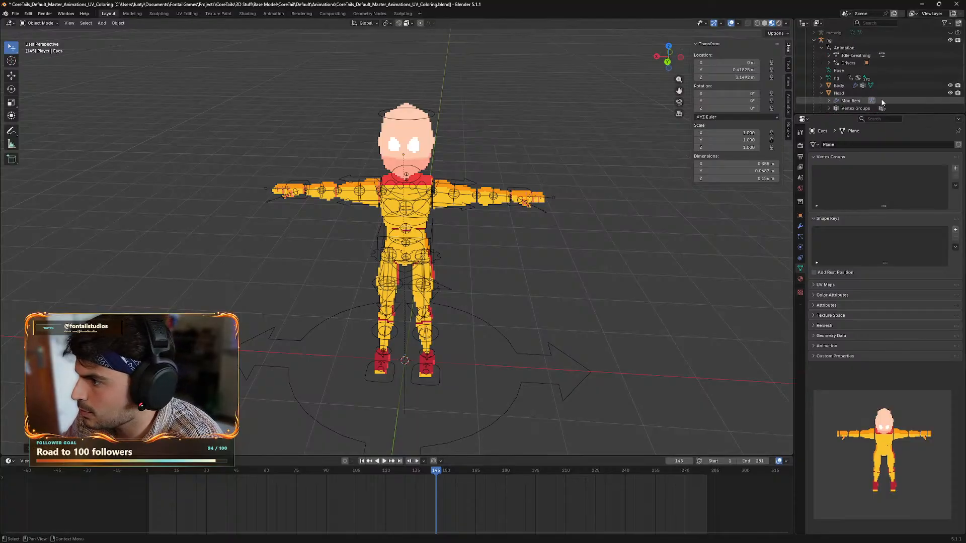
scroll(878, 98, "down", 5)
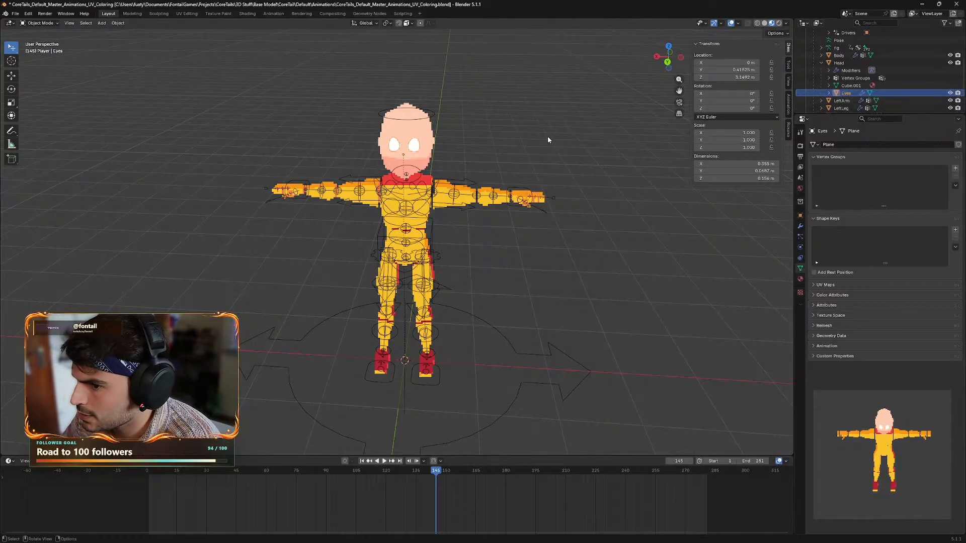
key("alt+p")
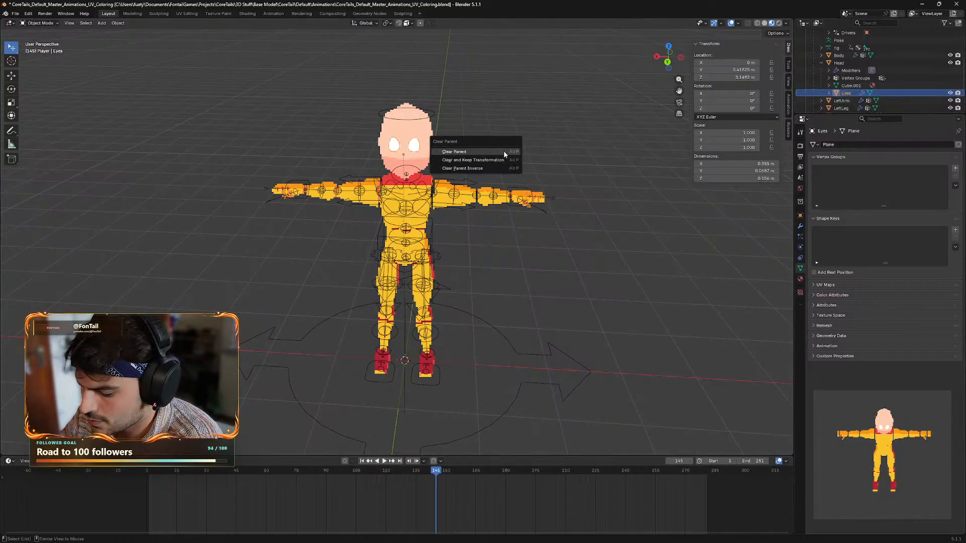
left_click(463, 153)
scroll(879, 66, "up", 5)
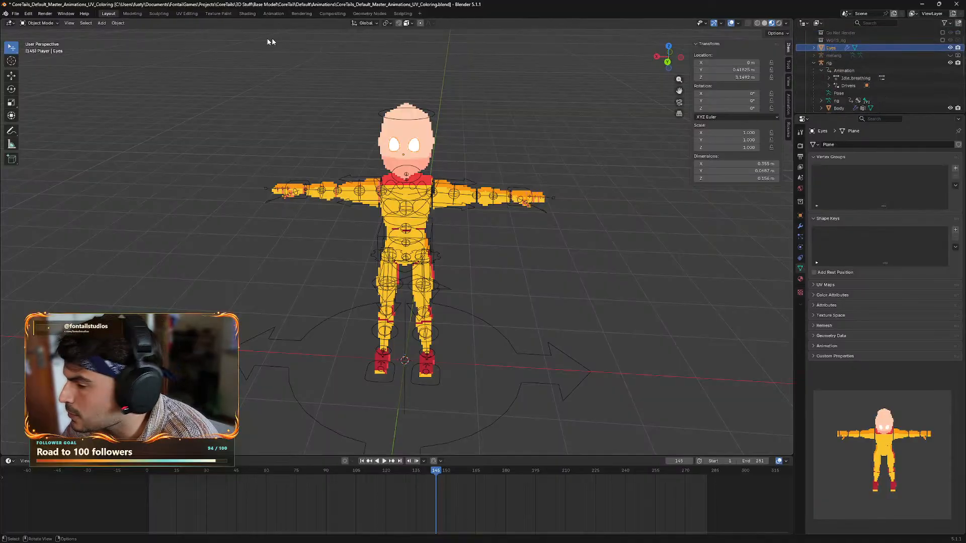
- Put the rig into Edit Mode and select its head bone
left_click(847, 63)
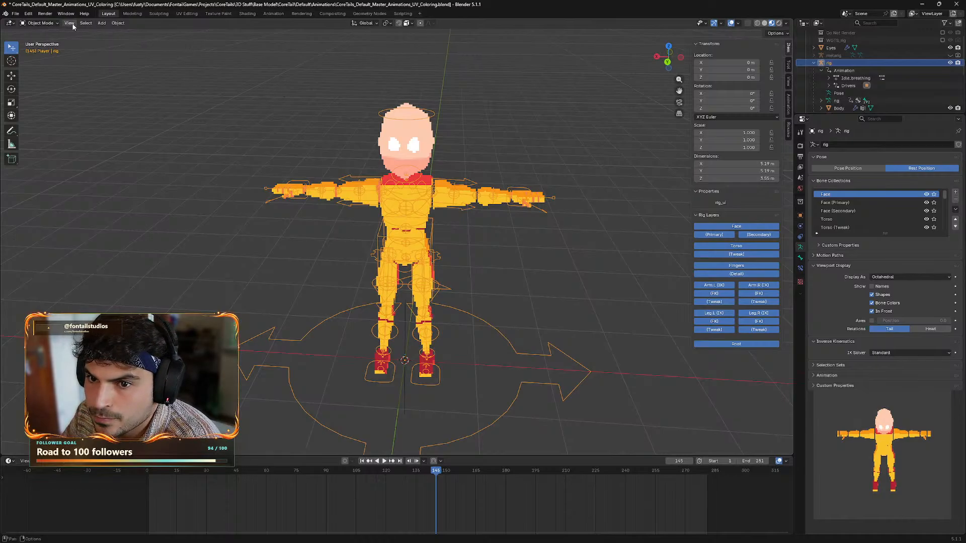
left_click(40, 23)
left_click(48, 50)
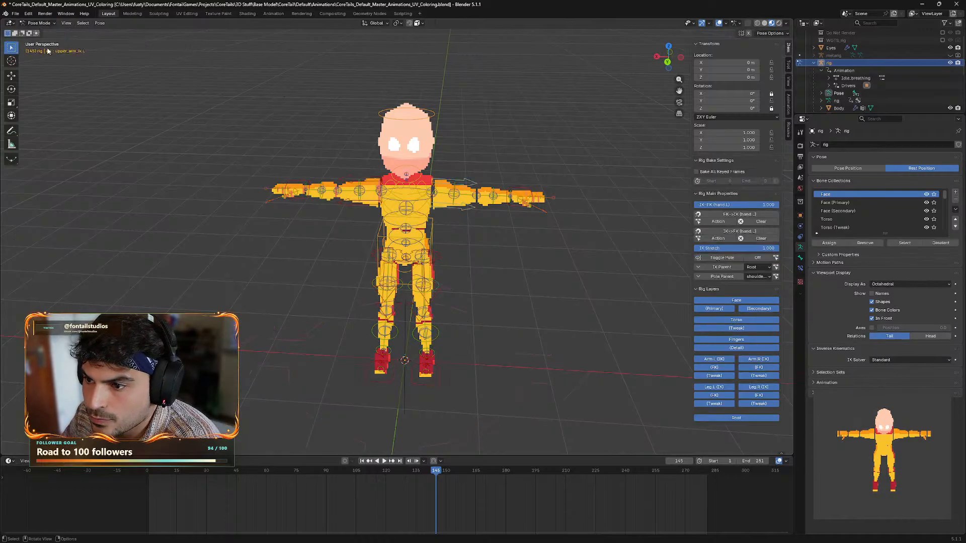
left_click(38, 23)
left_click(40, 39)
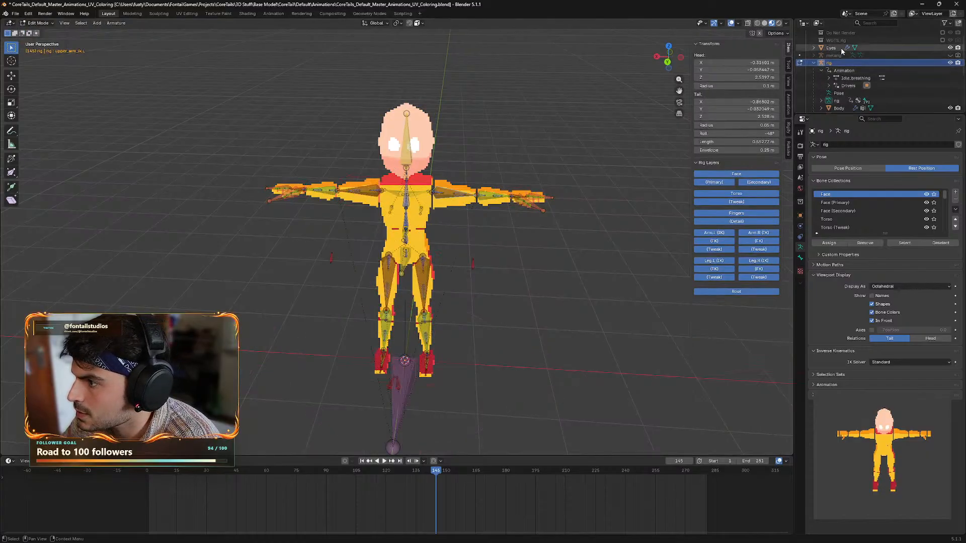
left_click(410, 149)
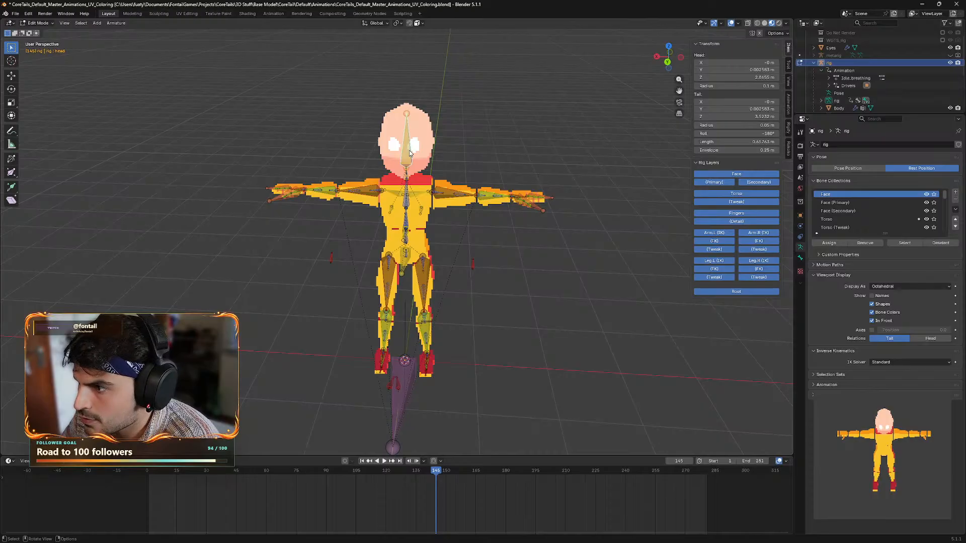
- Select the Eyes object, return to Object Mode, and make the rig the active object
left_click(837, 48)
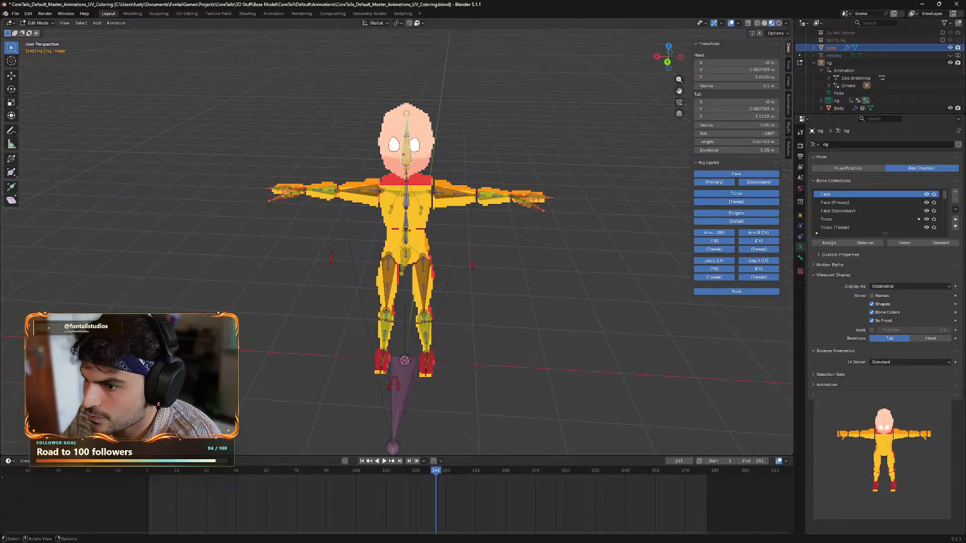
left_click(38, 23)
left_click(43, 32)
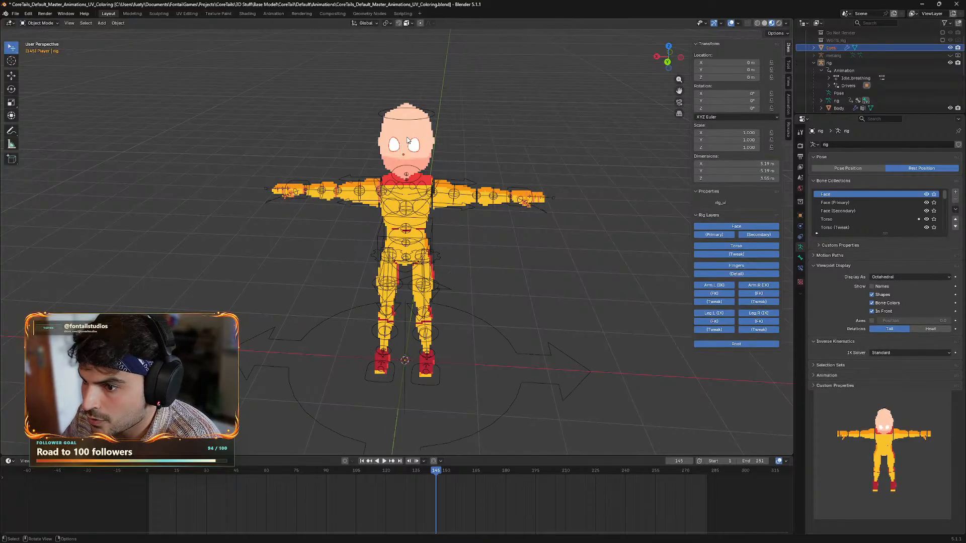
left_click(829, 62)
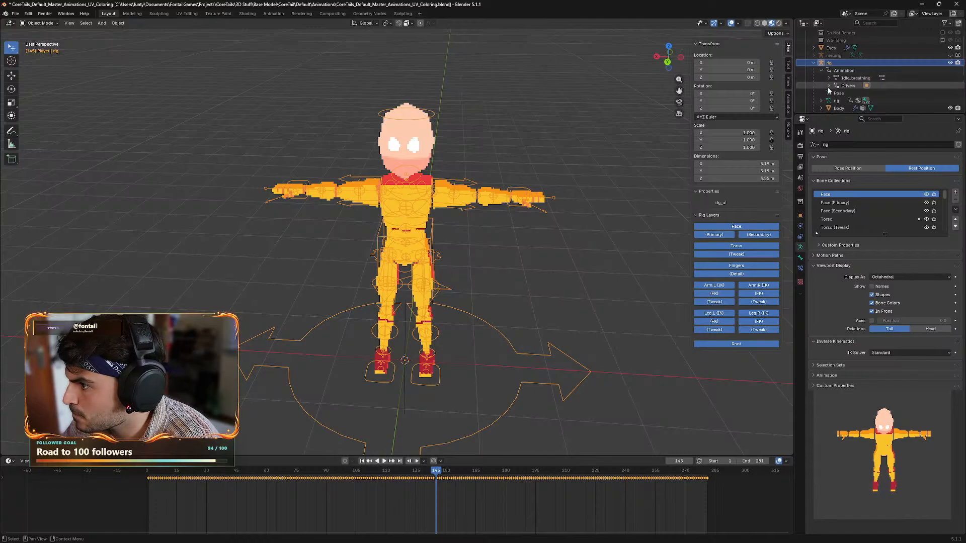
- Look through the rig's armature data and its bone collections for a head or face entry
scroll(827, 85, "down", 2)
left_click(822, 85)
scroll(826, 81, "down", 3)
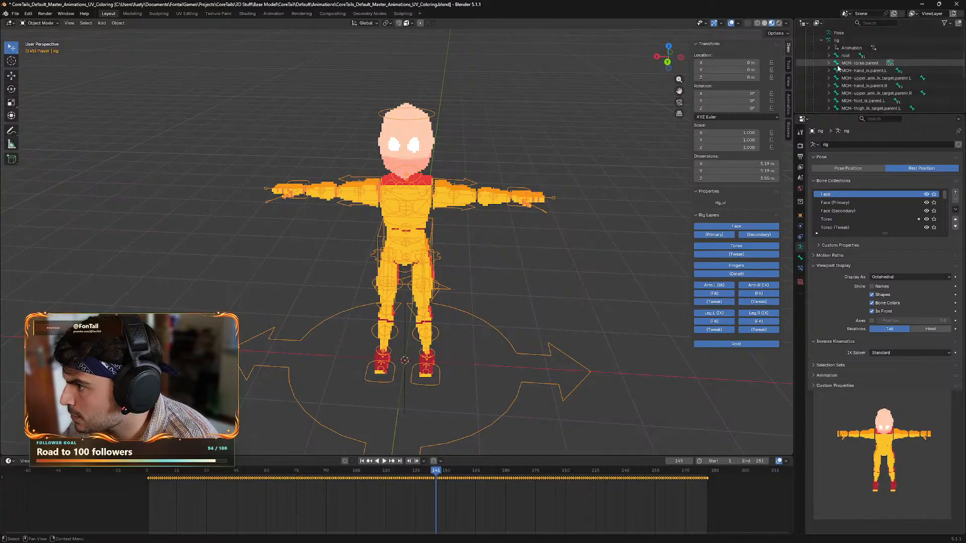
scroll(838, 68, "down", 2)
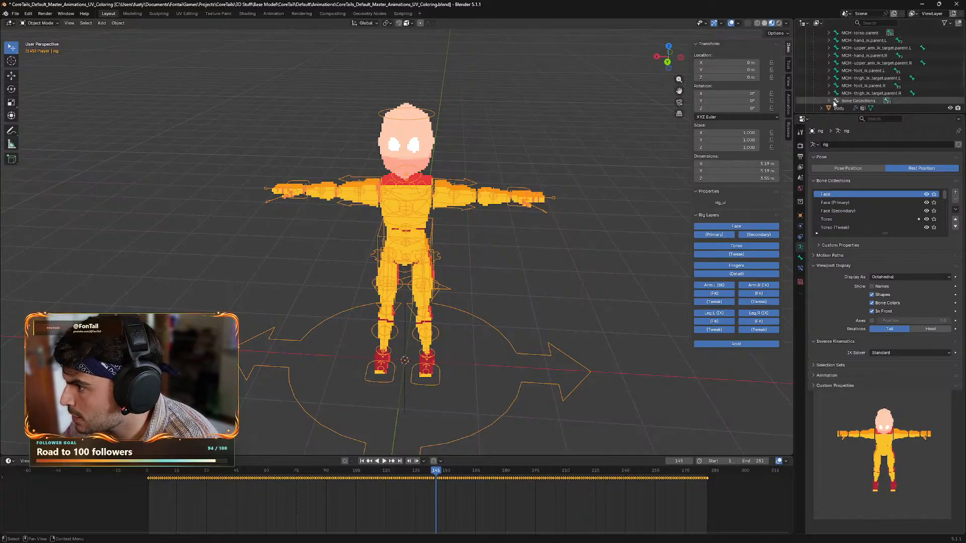
scroll(831, 97, "down", 5)
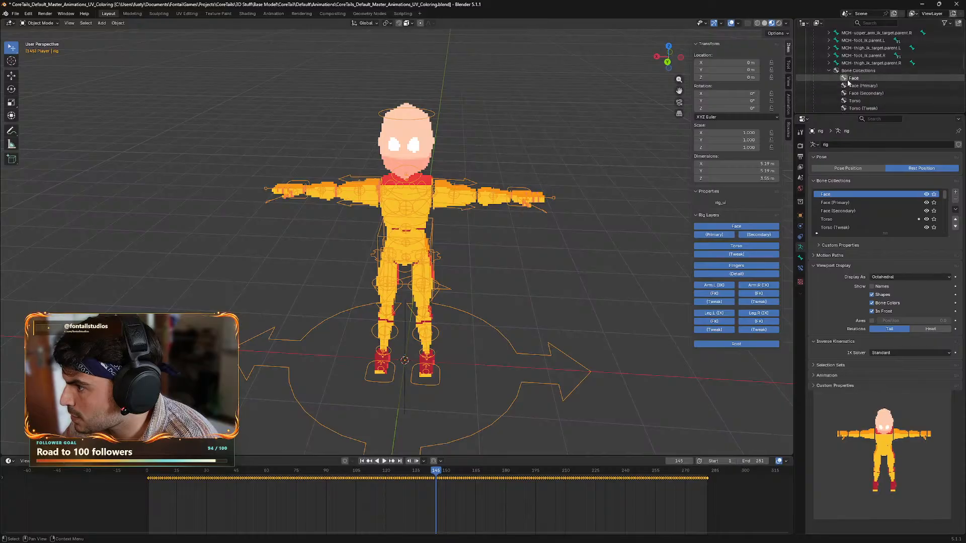
scroll(862, 89, "up", 2)
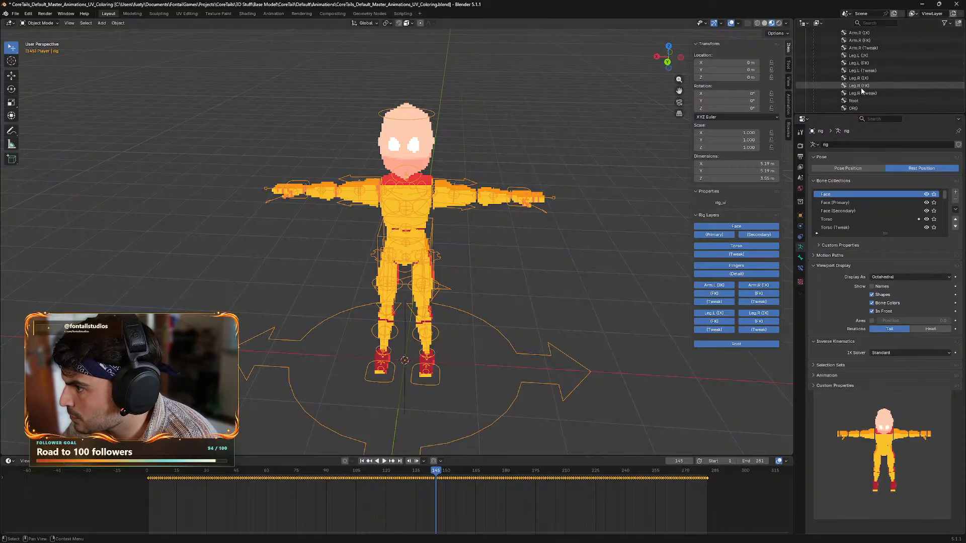
scroll(858, 90, "up", 3)
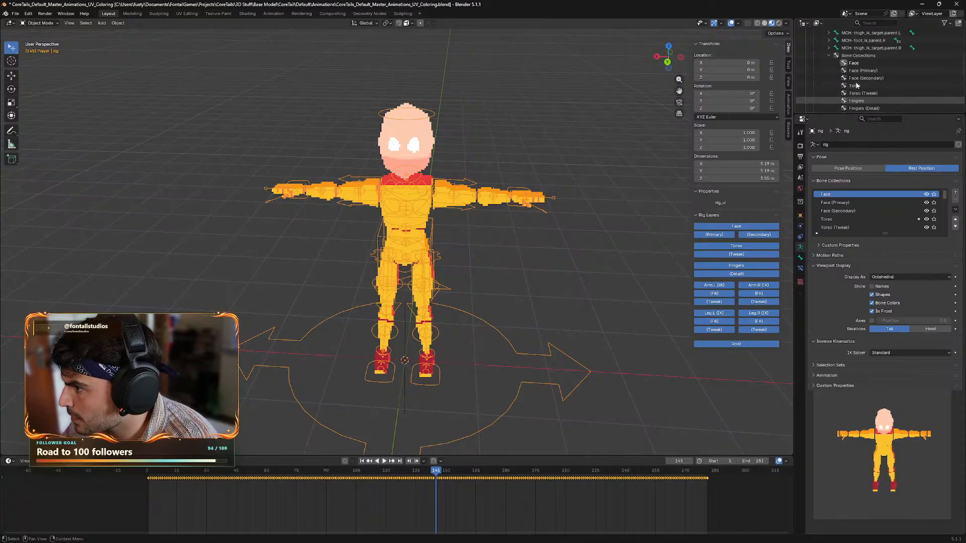
left_click(830, 56)
scroll(839, 67, "up", 6)
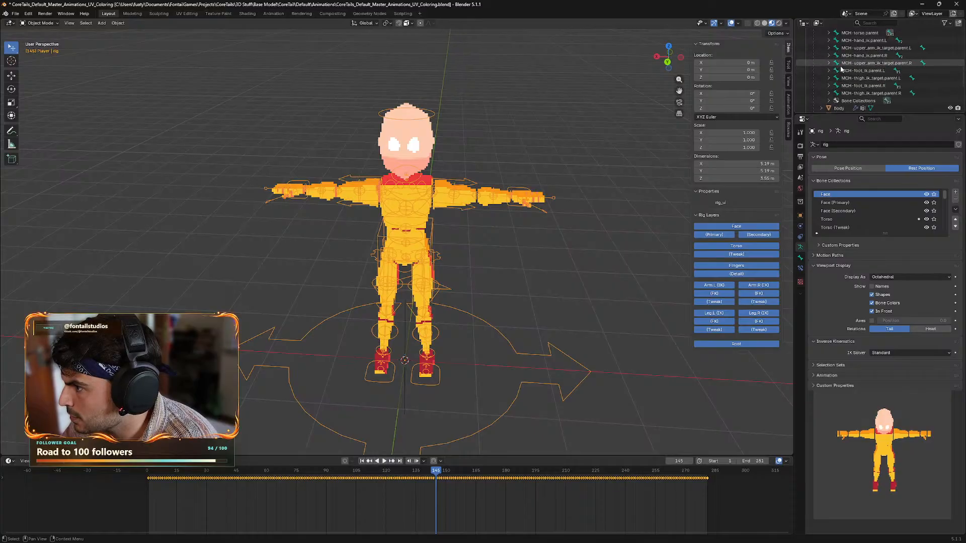
- Examine the bones nested under root and MCH-torso.parent in the rig's hierarchy to look for the head bone
left_click(831, 71)
scroll(831, 71, "down", 2)
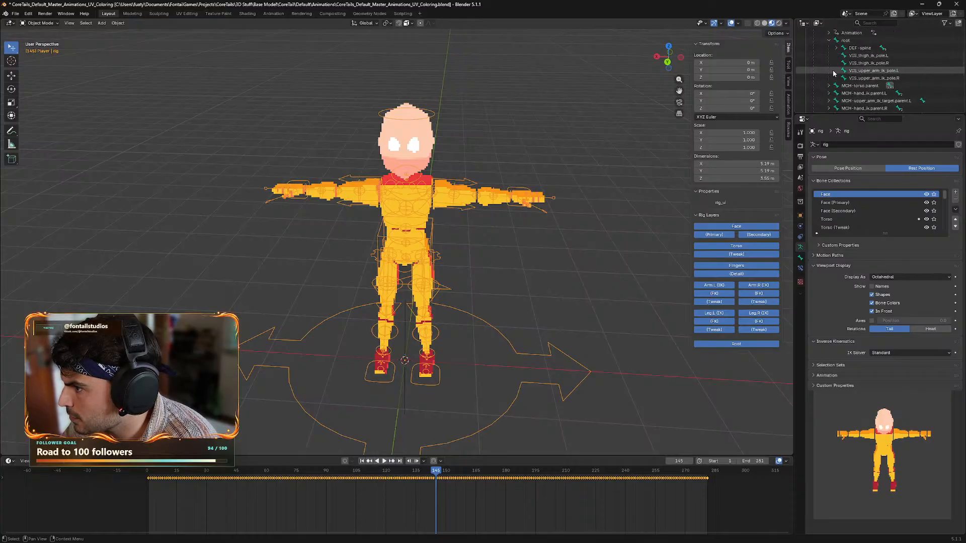
left_click(838, 49)
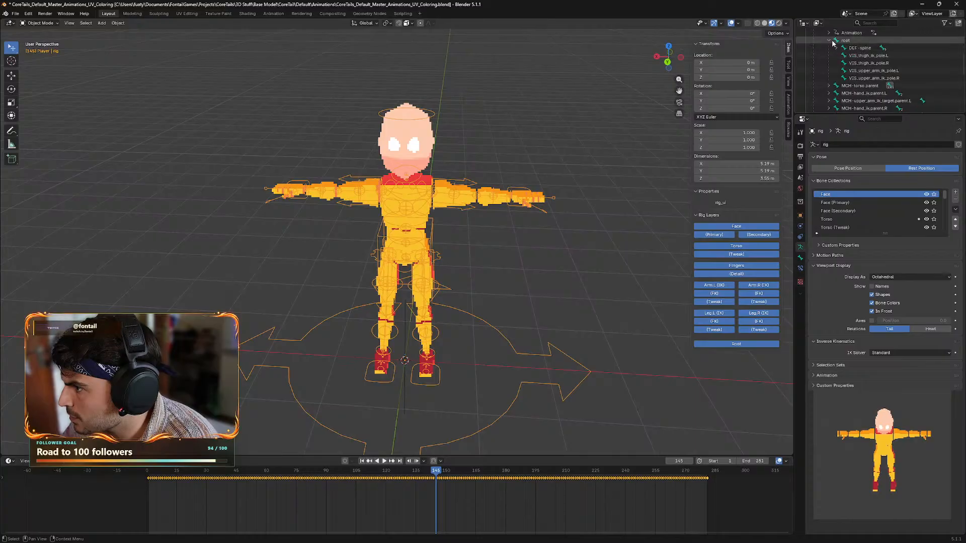
left_click(830, 40)
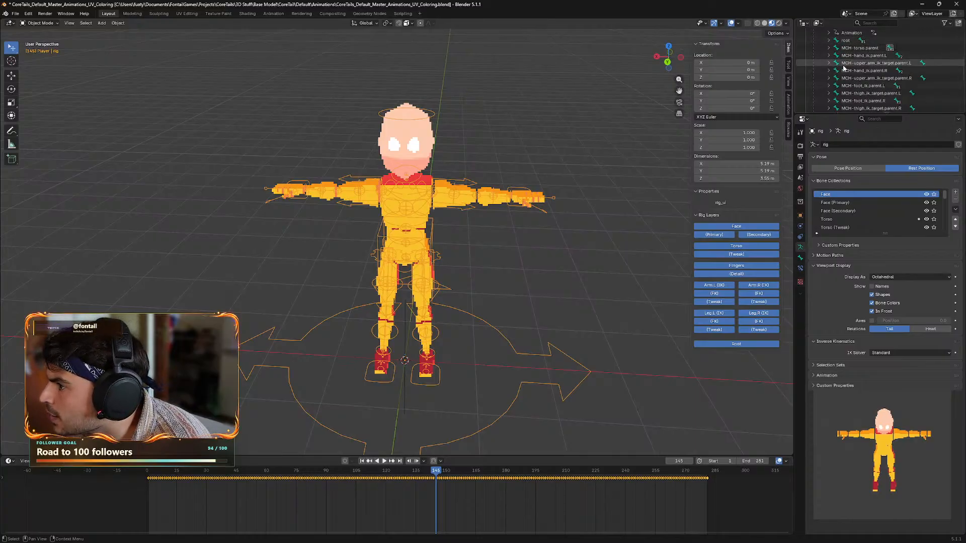
scroll(846, 71, "down", 1)
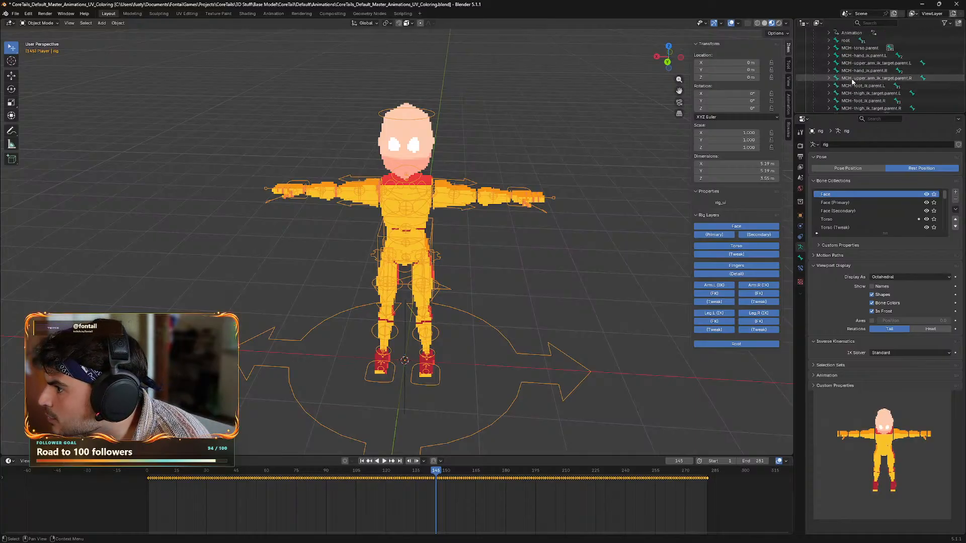
scroll(833, 63, "up", 1)
left_click(829, 48)
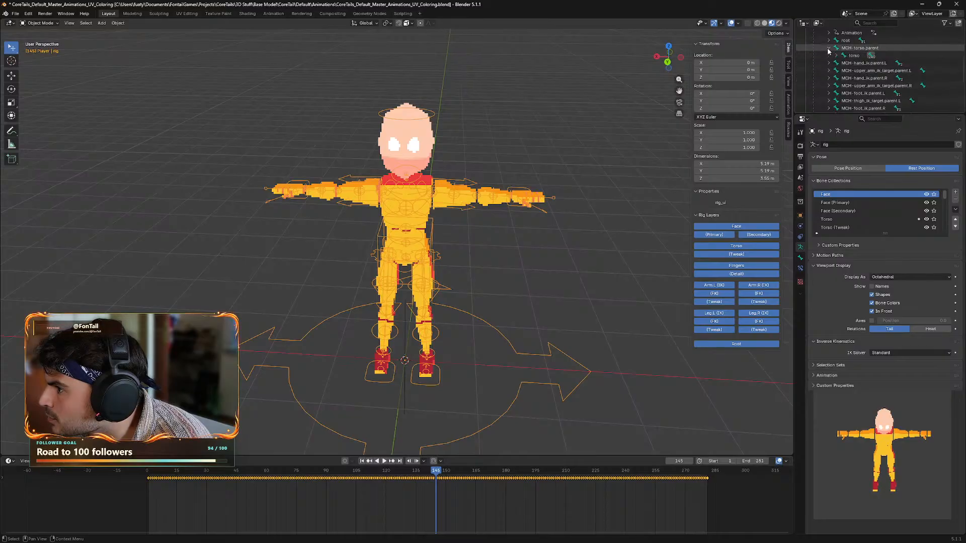
left_click(835, 55)
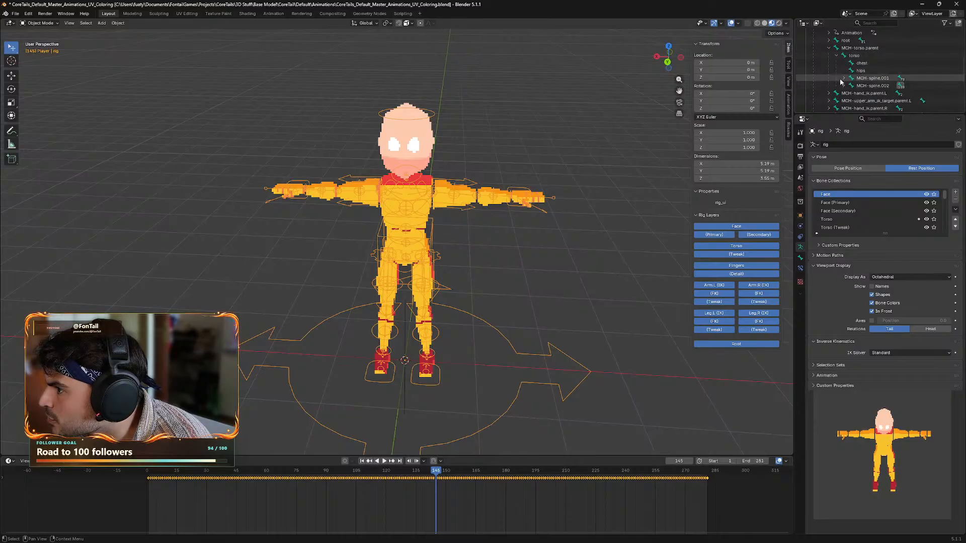
left_click(829, 48)
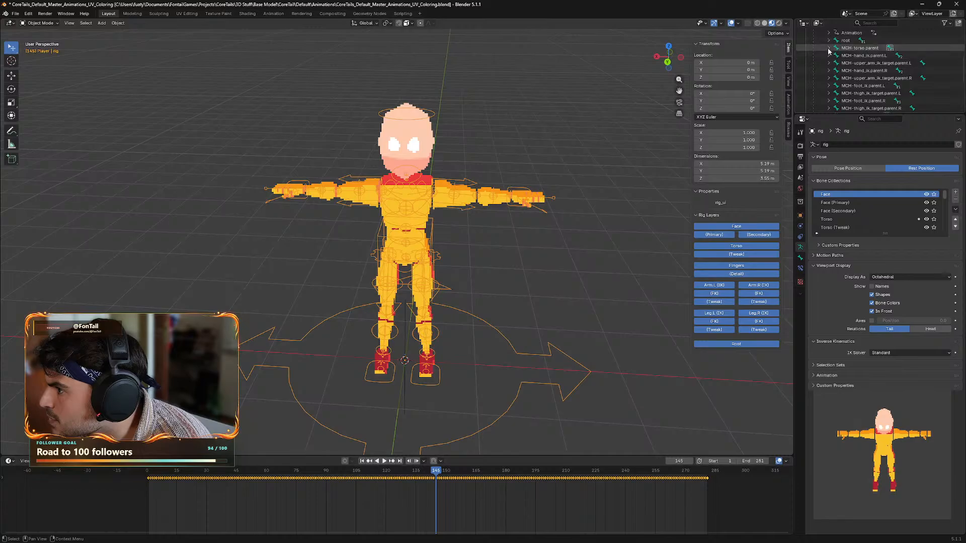
scroll(829, 57, "up", 1)
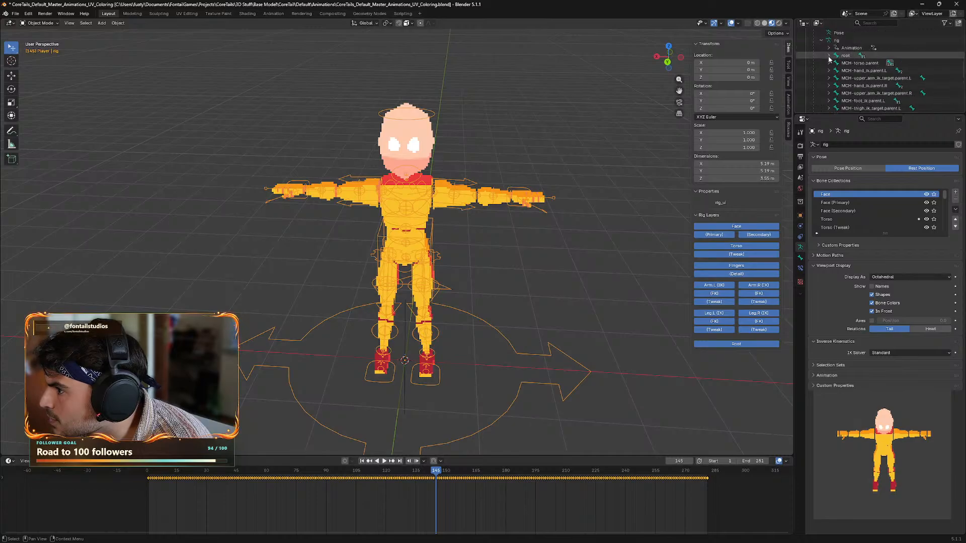
left_click(829, 56)
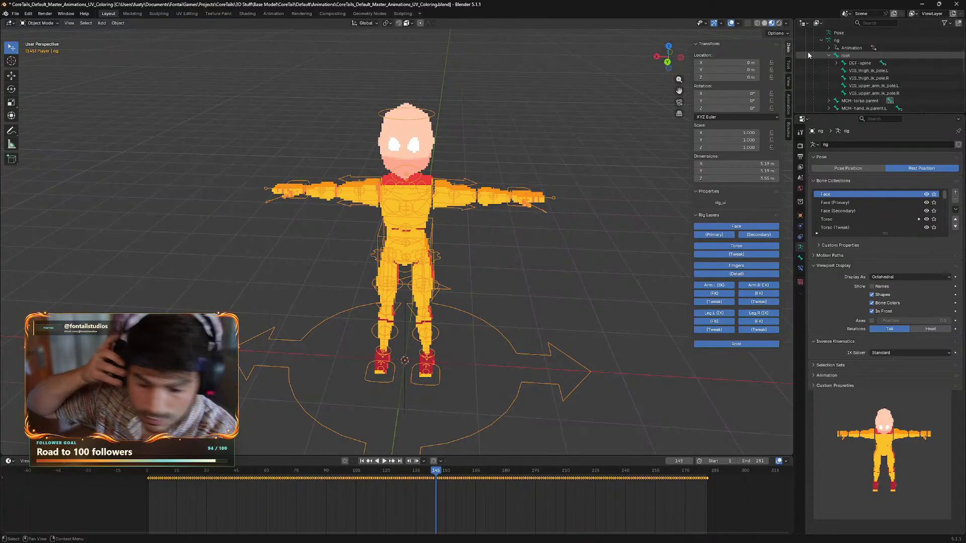
left_click(829, 55)
left_click(829, 63)
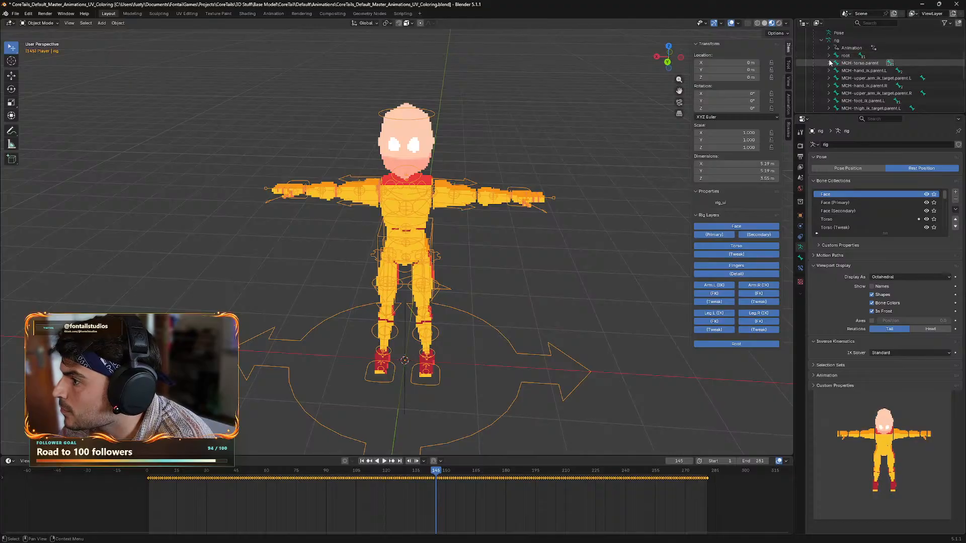
left_click(829, 63)
scroll(833, 65, "down", 1)
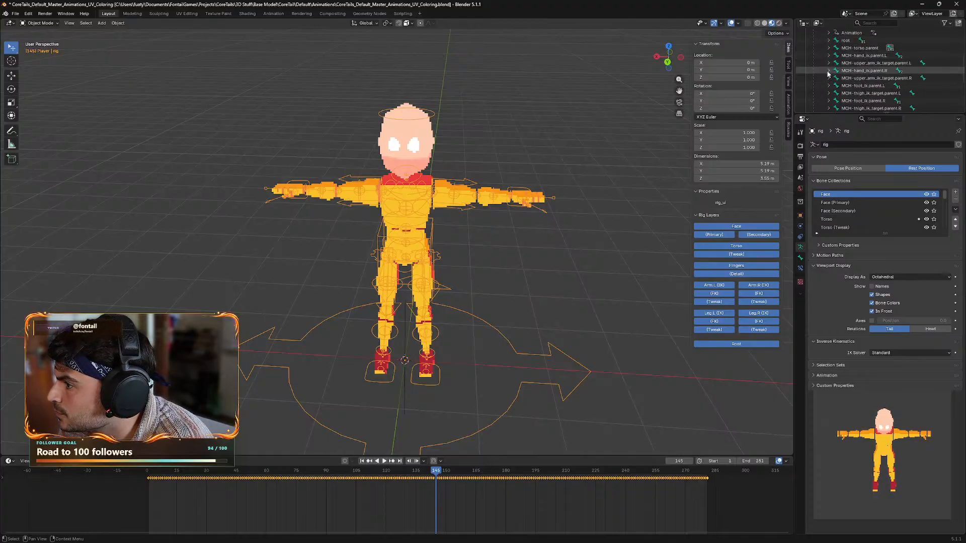
scroll(839, 76, "down", 1)
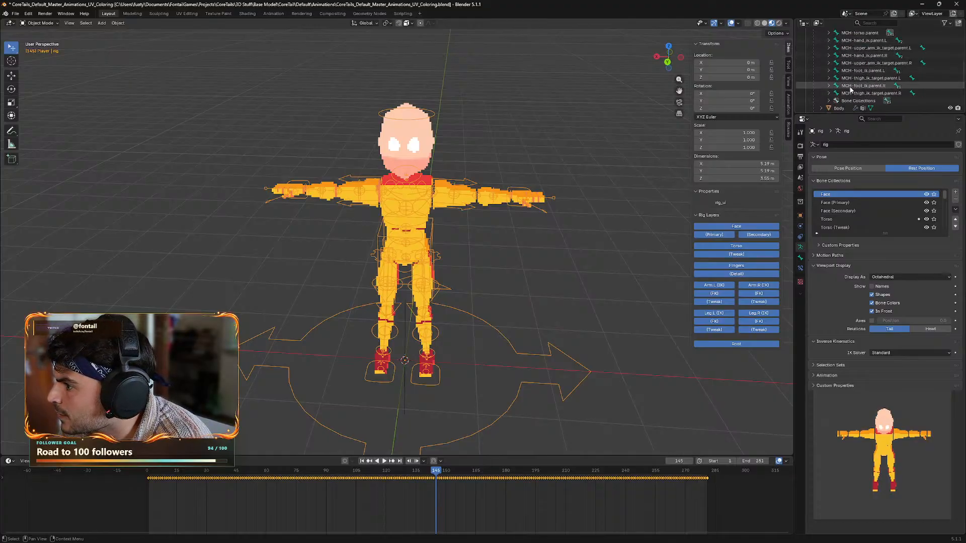
- Expand the rig's bone collections again and select the Face collection
left_click(830, 100)
scroll(842, 83, "down", 2)
left_click(855, 79)
scroll(858, 79, "up", 1)
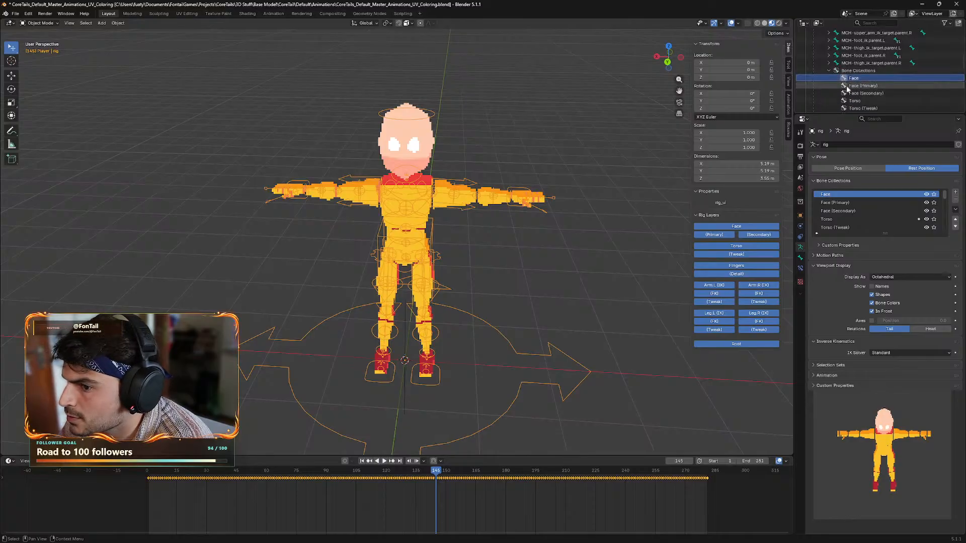
- Clear the selection of the head and rig, and collapse the rig's armature data in the hierarchy
left_click(429, 118)
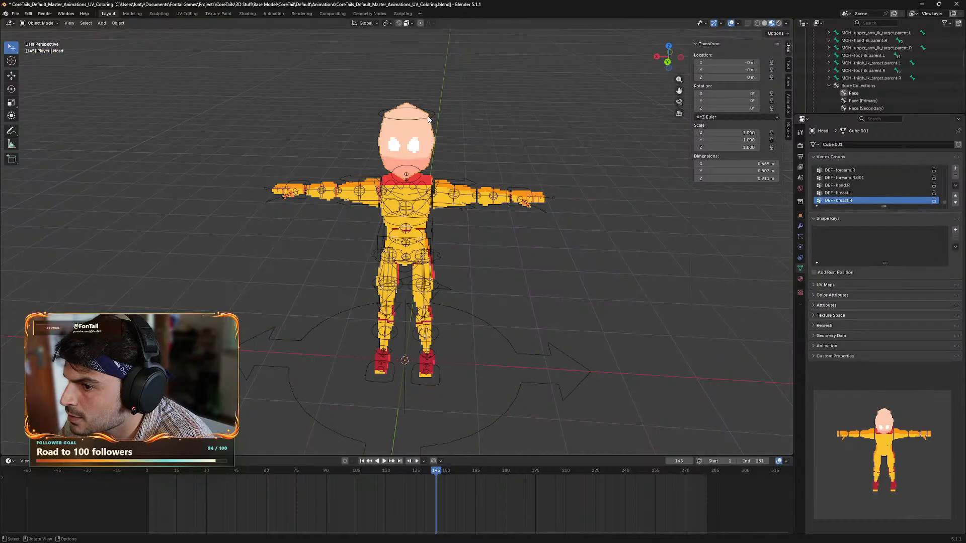
left_click(410, 122)
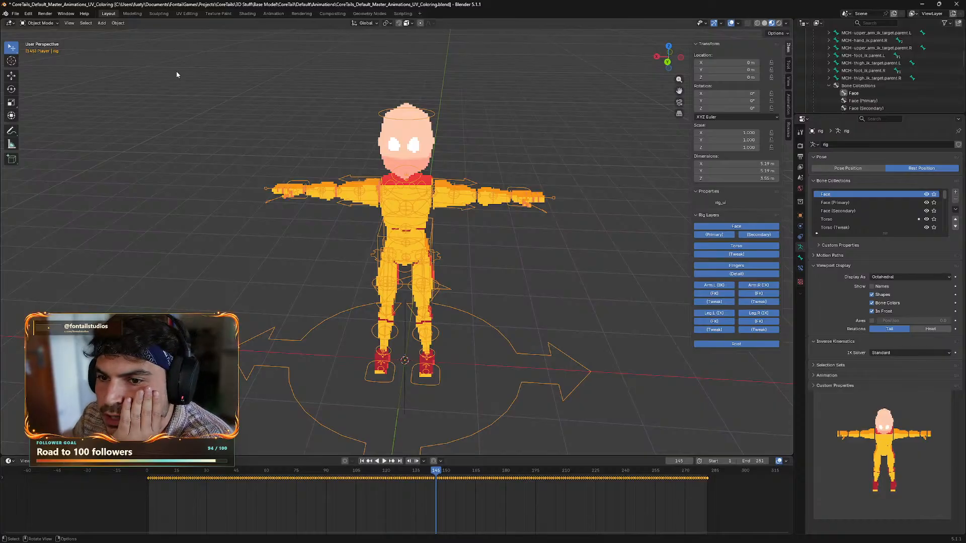
left_click(441, 166)
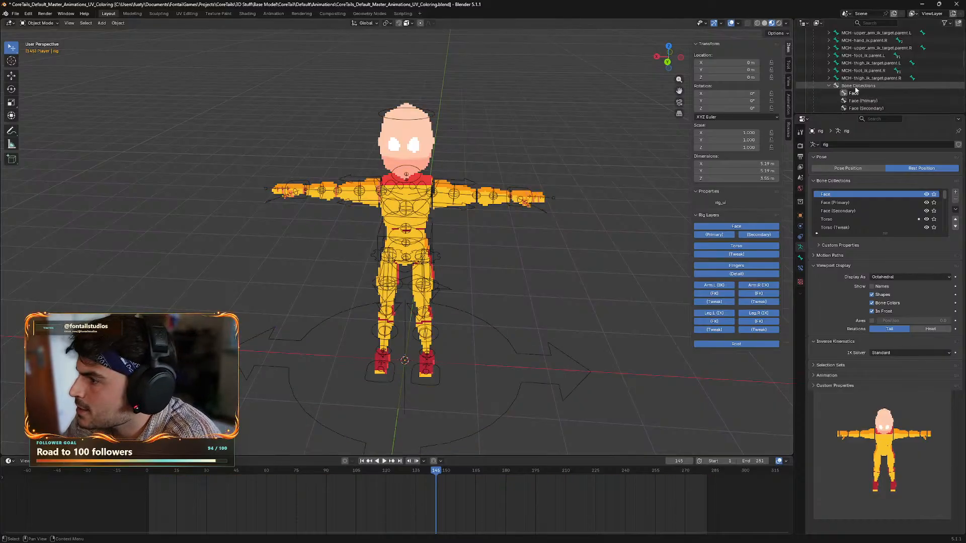
scroll(839, 91, "up", 3)
left_click(821, 56)
scroll(836, 65, "up", 3)
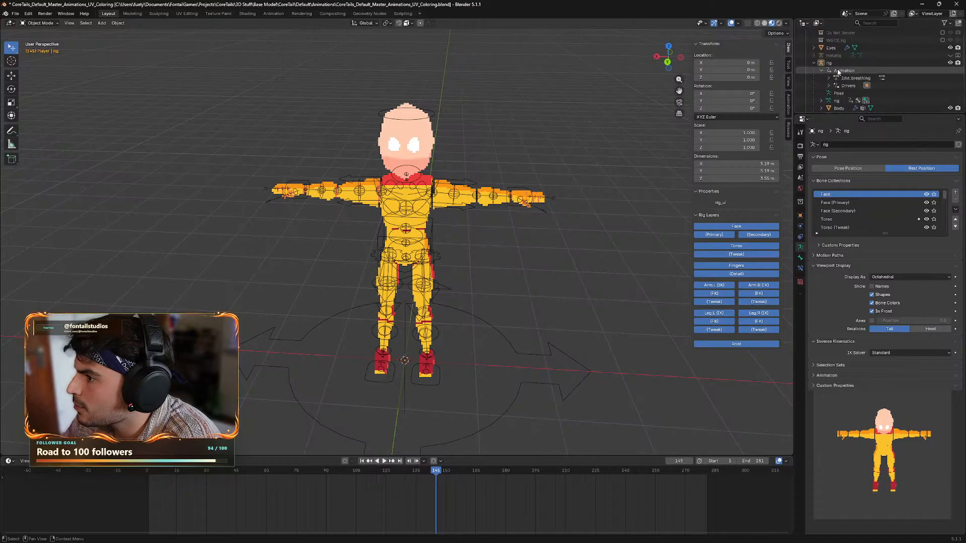
- Select the Eyes with the Head as the active object and parent the Eyes to it using the Object option
left_click(833, 48)
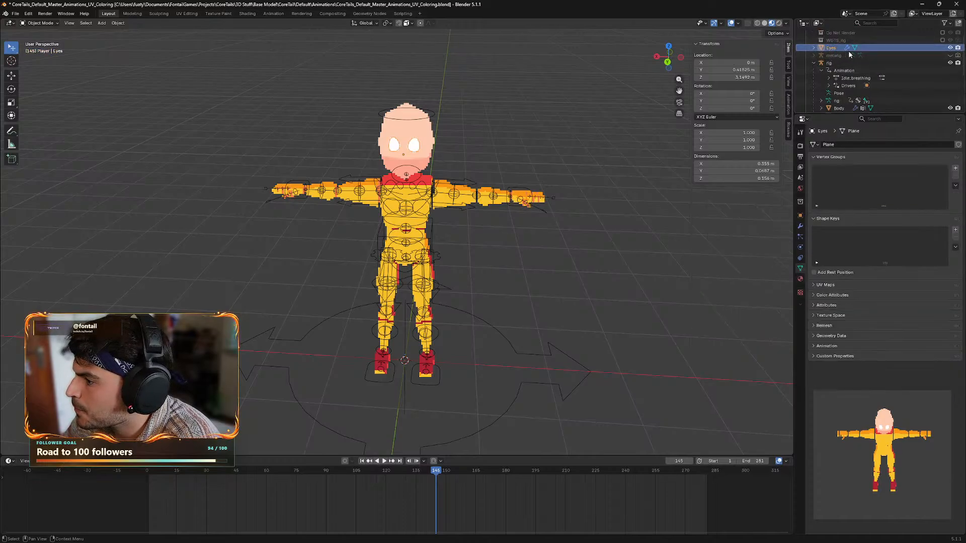
scroll(847, 65, "down", 4)
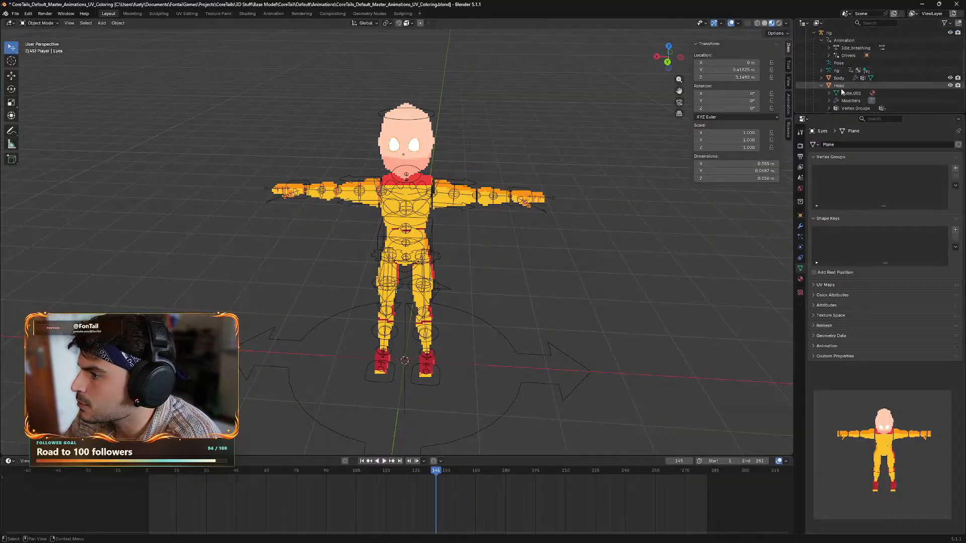
left_click(823, 86)
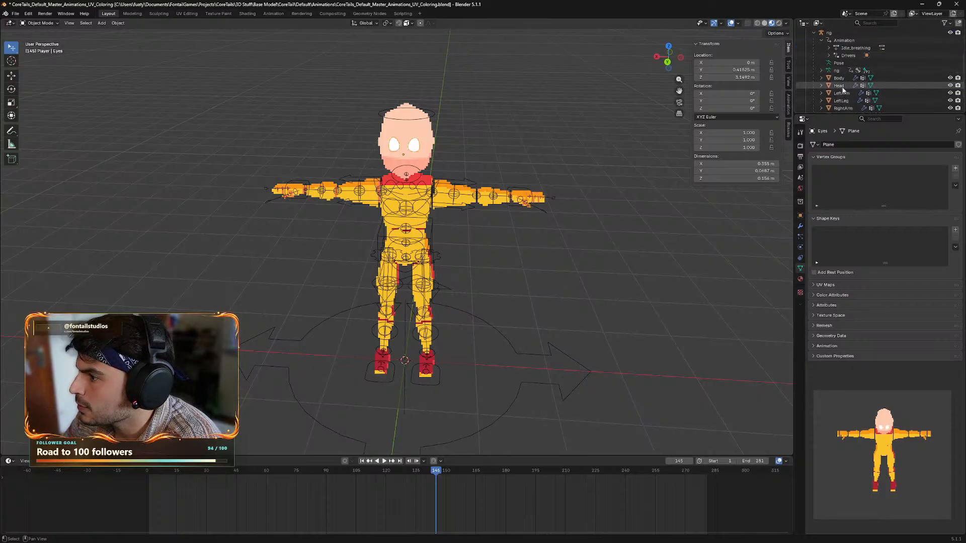
left_click(844, 90, "shift")
left_click(844, 89)
scroll(844, 89, "up", 2)
left_click(835, 49)
scroll(840, 87, "down", 2)
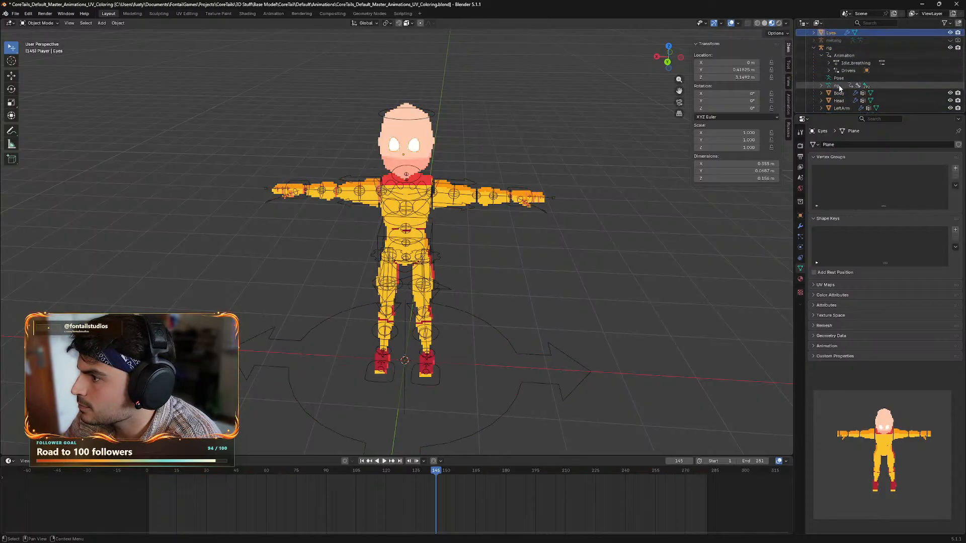
left_click(841, 86)
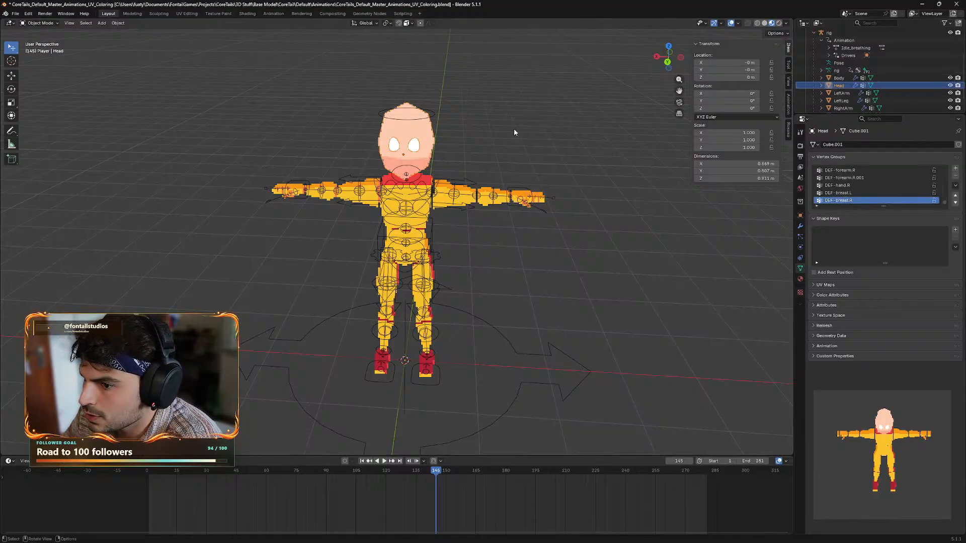
key("ctrl+p")
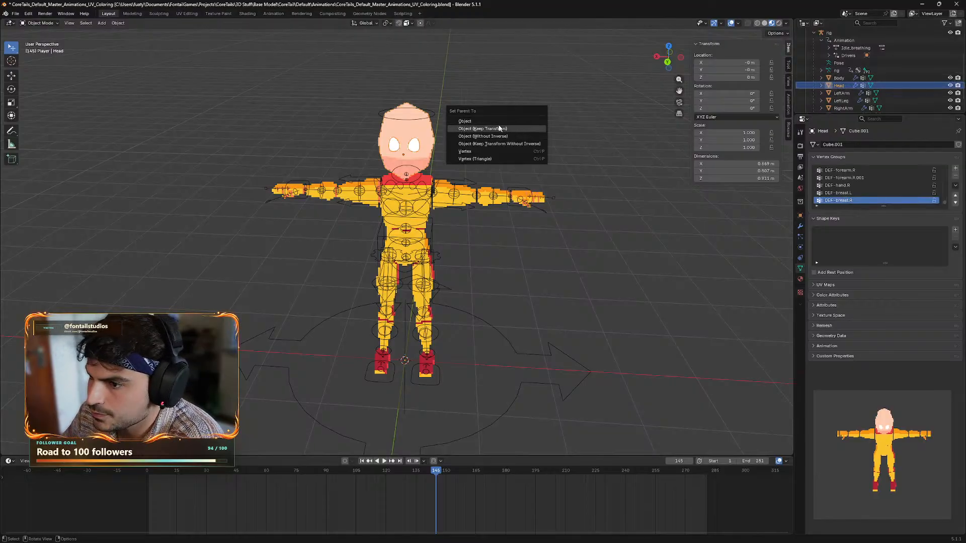
left_click(481, 122)
- Expand the Head's hierarchy to check its children and inspect the eyes on the face up close
middle_click_drag(503, 137, 523, 151)
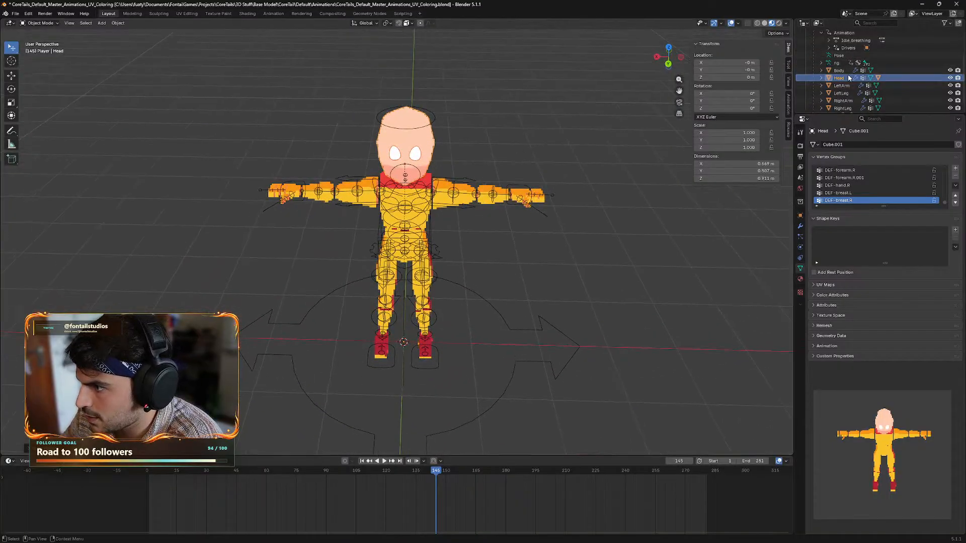
left_click(822, 78)
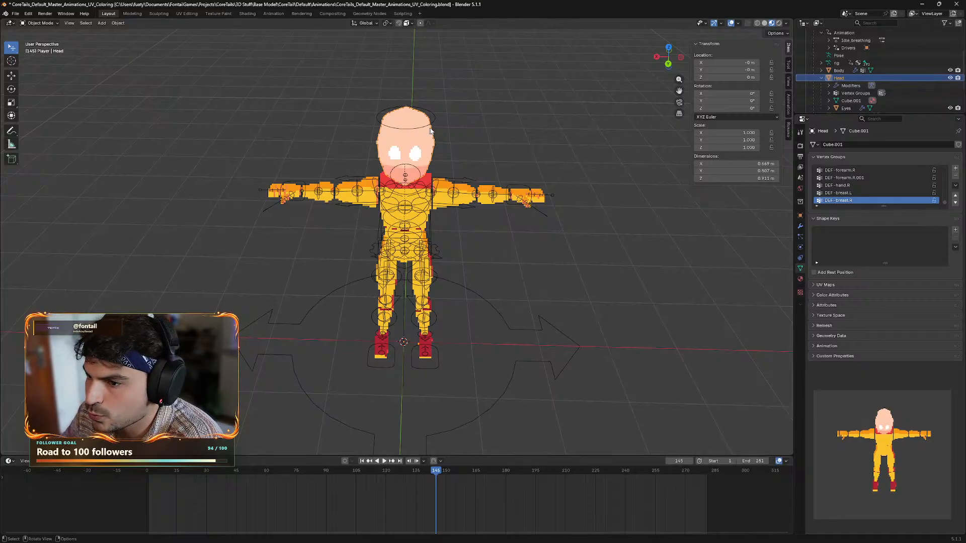
middle_click_drag(483, 160, 461, 144)
scroll(521, 155, "up", 1)
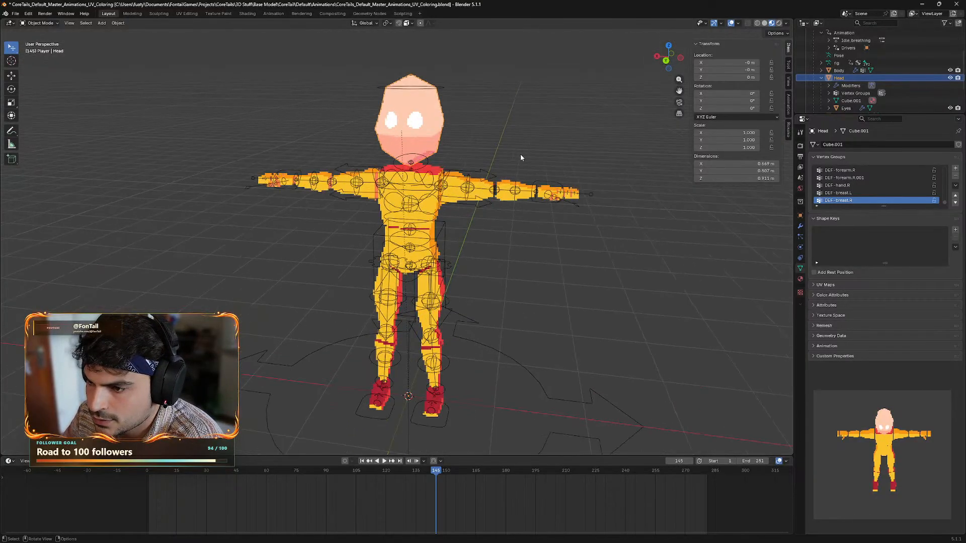
scroll(488, 137, "up", 2)
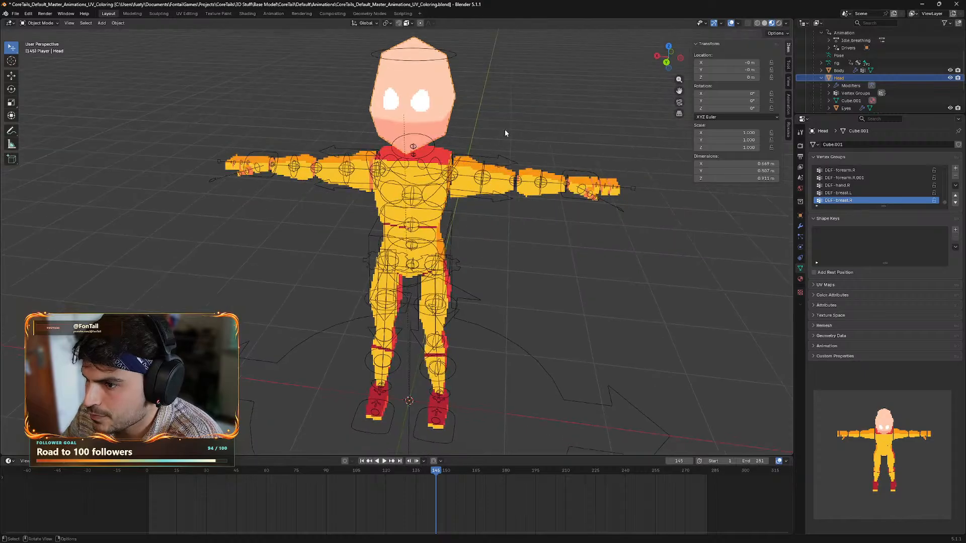
middle_click_drag(505, 131, 526, 176, "shift")
left_click(52, 24)
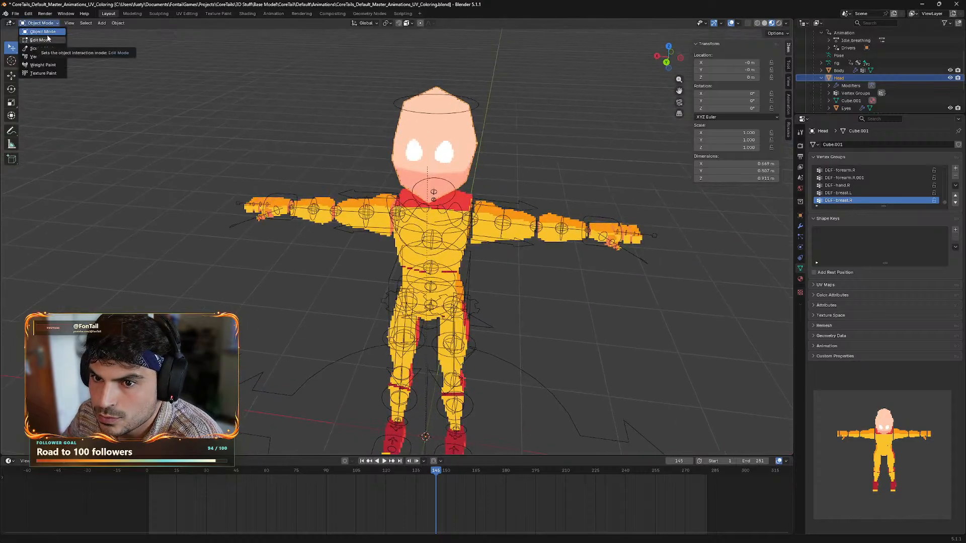
scroll(845, 73, "up", 3)
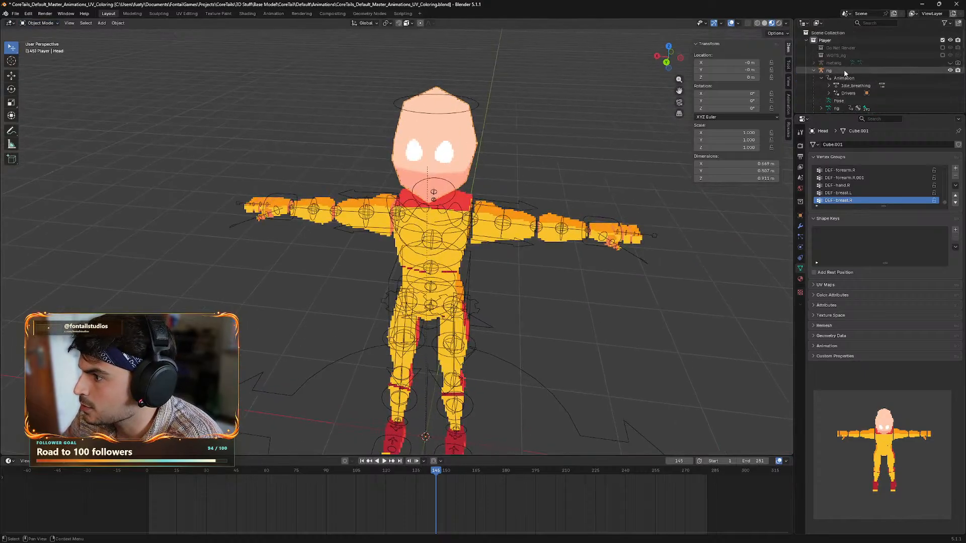
- Select the rig and switch it to Edit Mode to examine its head bone
left_click(846, 72)
left_click(41, 23)
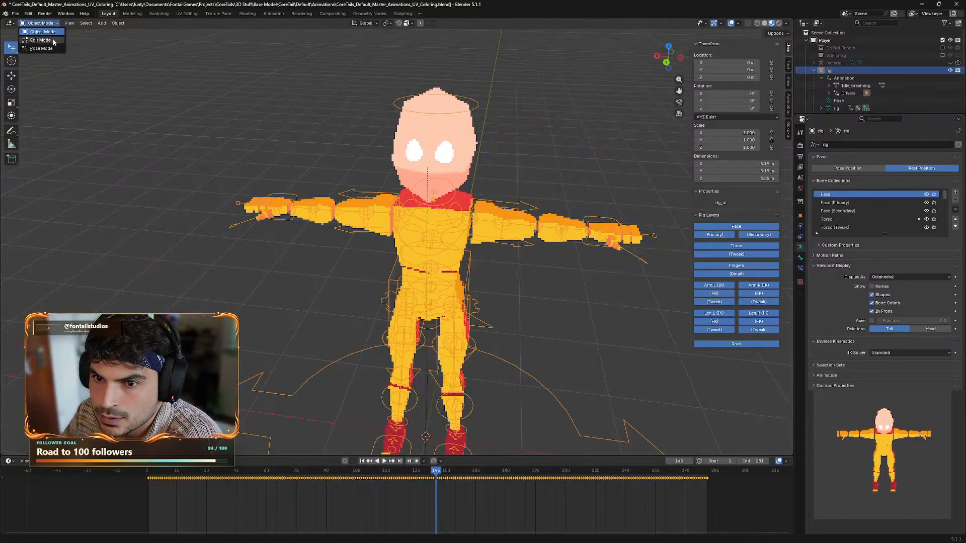
left_click(52, 40)
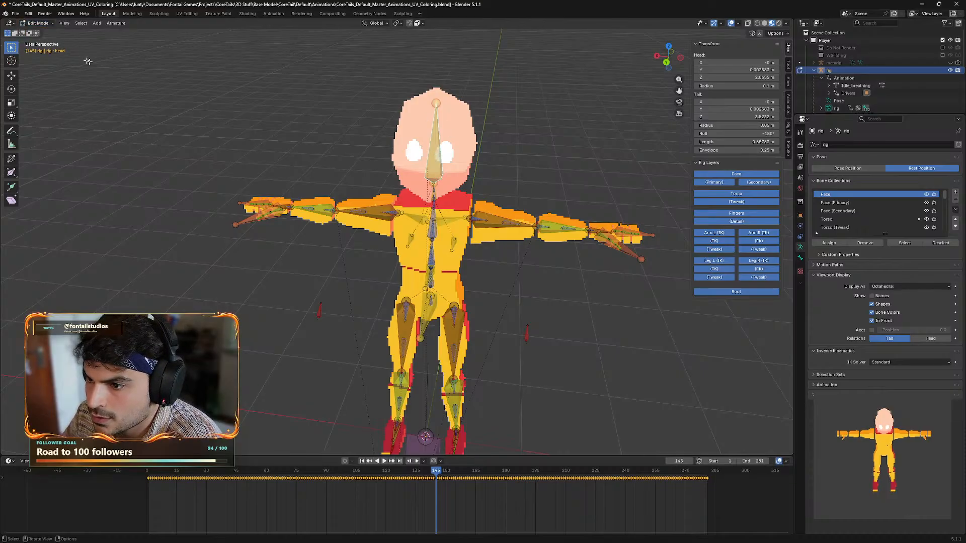
left_click(40, 24)
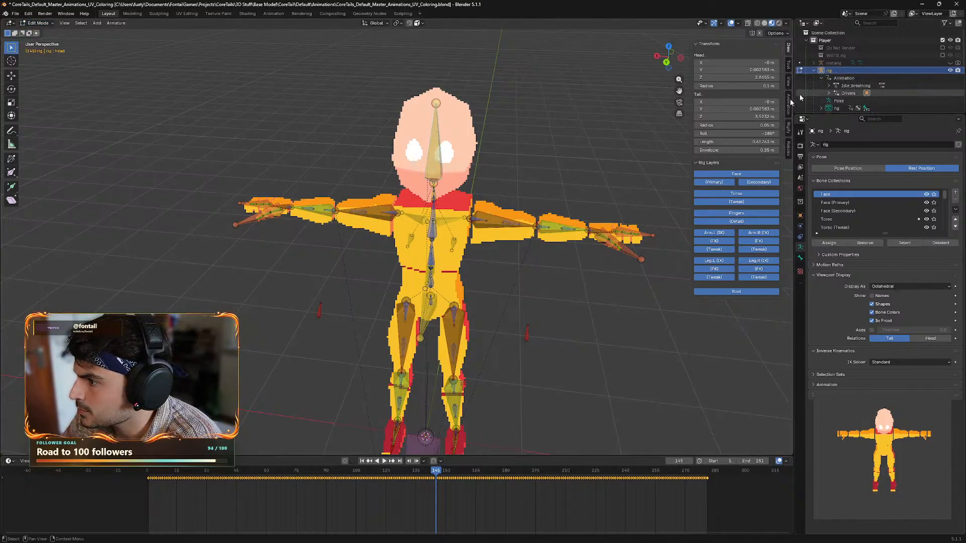
left_click(436, 157)
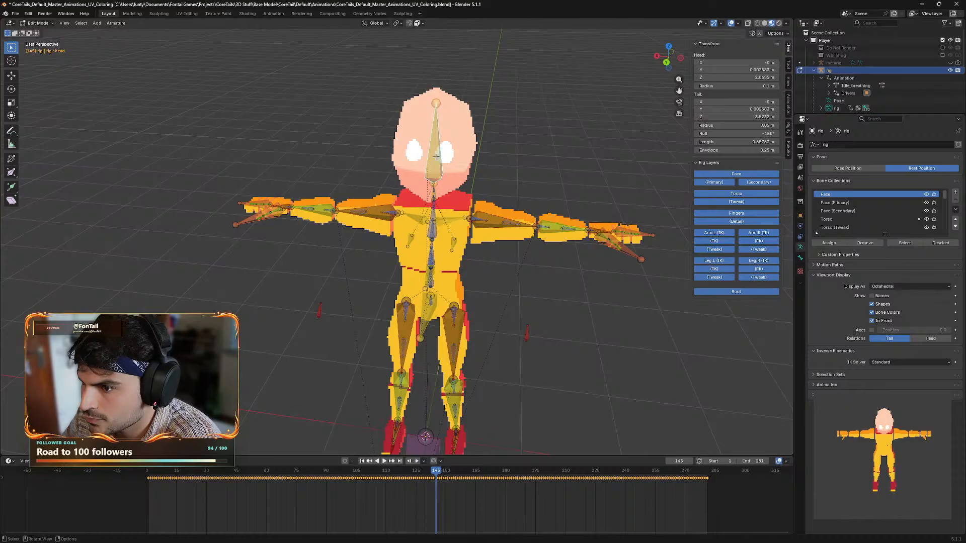
- Switch the rig to Pose Mode and return it to Edit Mode
left_click(39, 24)
left_click(40, 24)
left_click(39, 24)
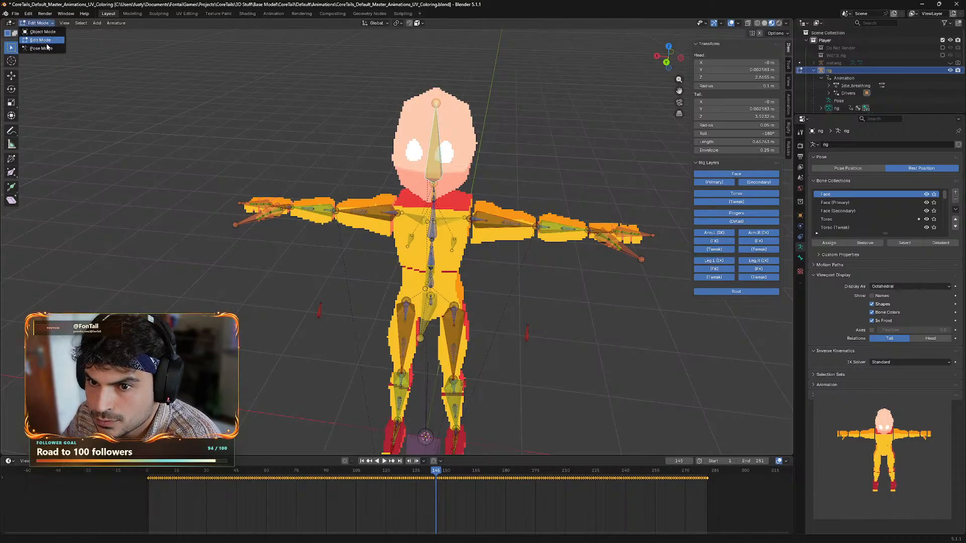
left_click(47, 47)
left_click(48, 23)
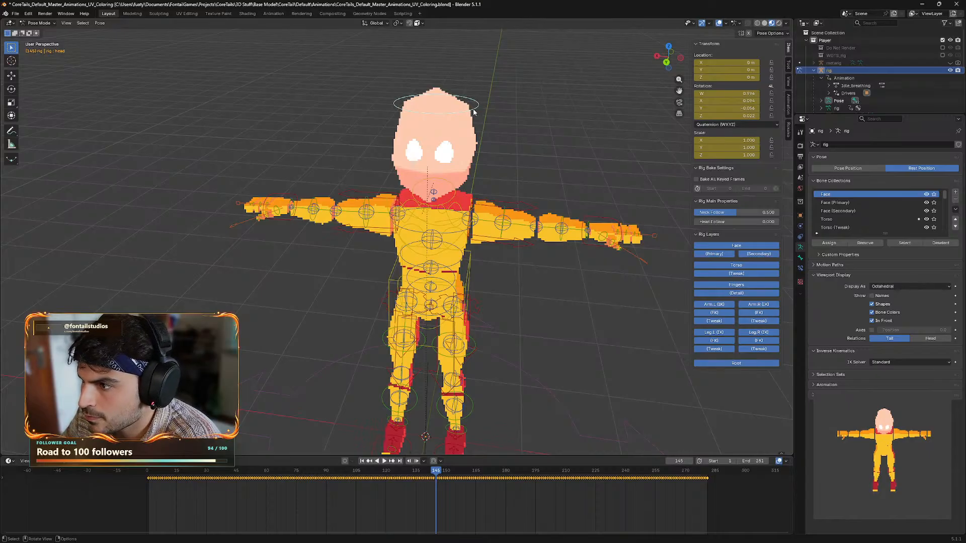
left_click(46, 24)
left_click(47, 25)
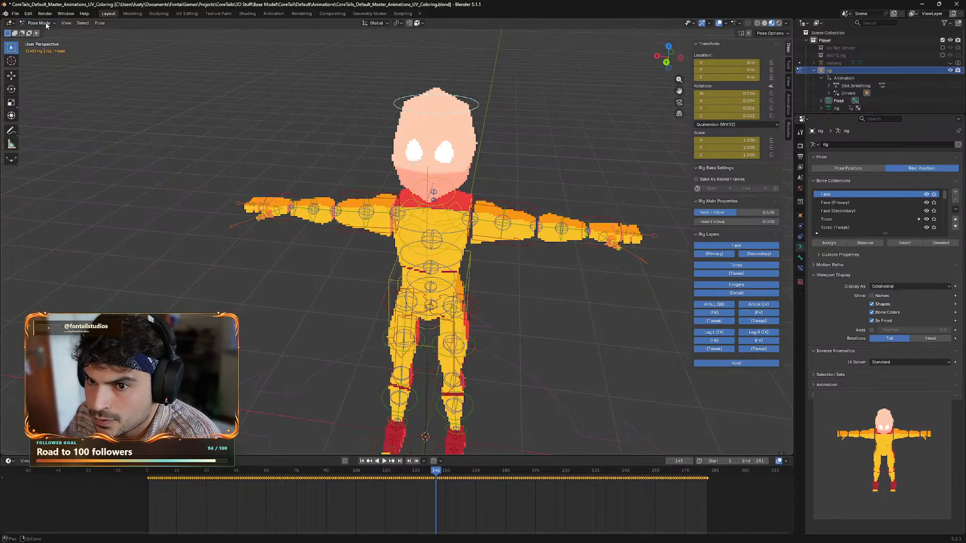
left_click(45, 24)
left_click(45, 24)
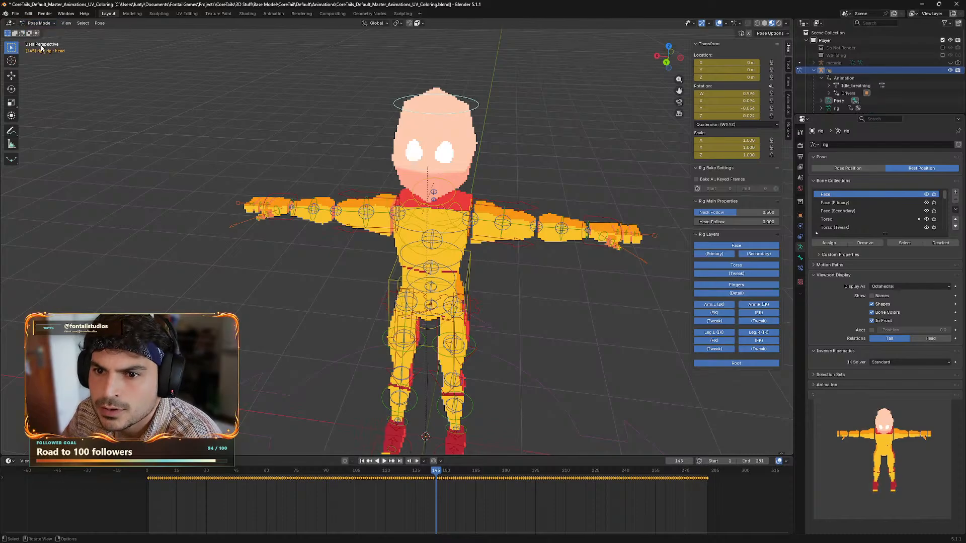
left_click(46, 24)
left_click(48, 40)
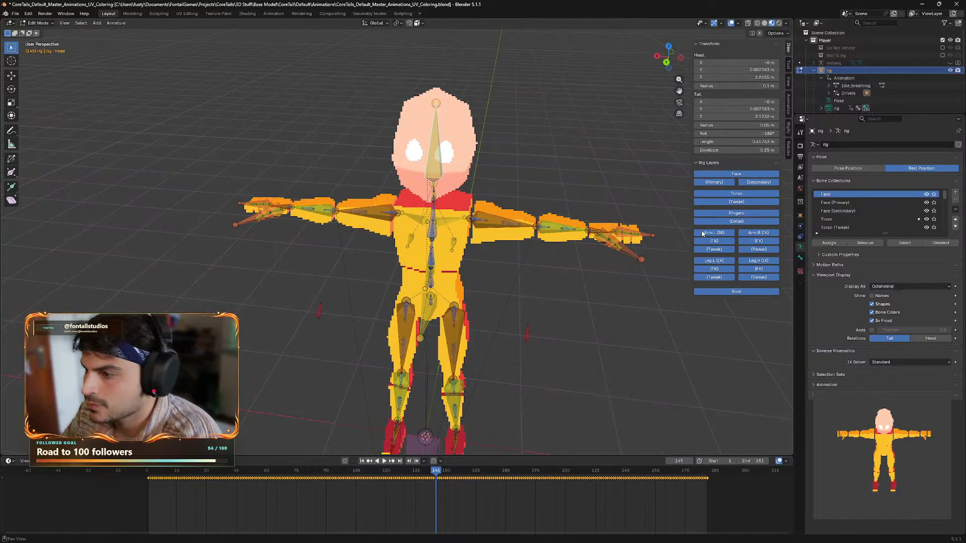
- Solo the rig's DEF bone collection, select the head's deform bone, and leave Edit Mode
scroll(851, 91, "down", 1)
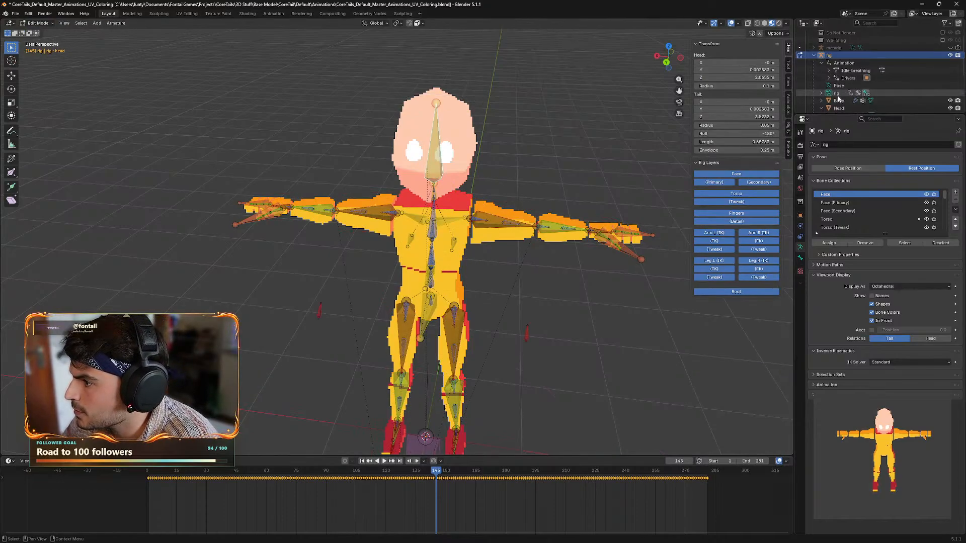
left_click(838, 94)
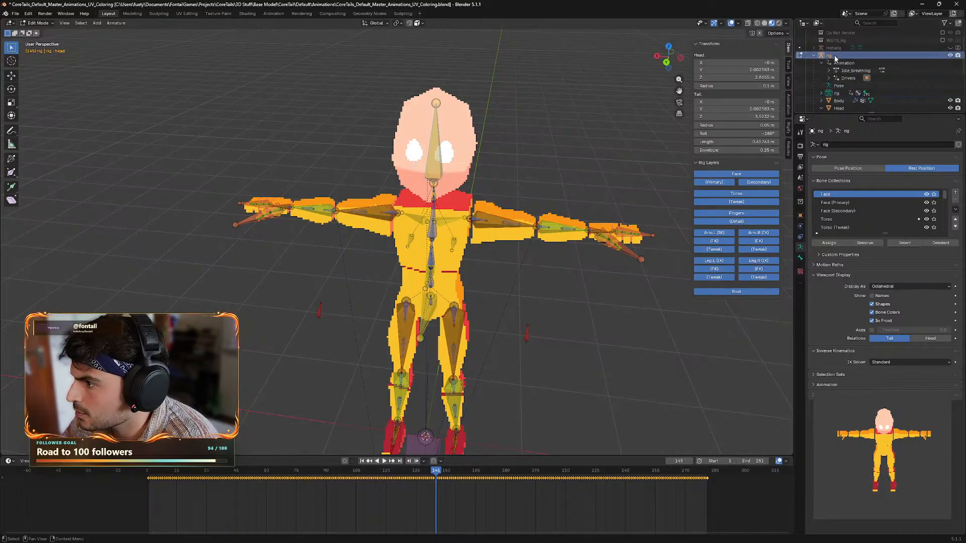
scroll(882, 213, "down", 5)
scroll(885, 215, "down", 5)
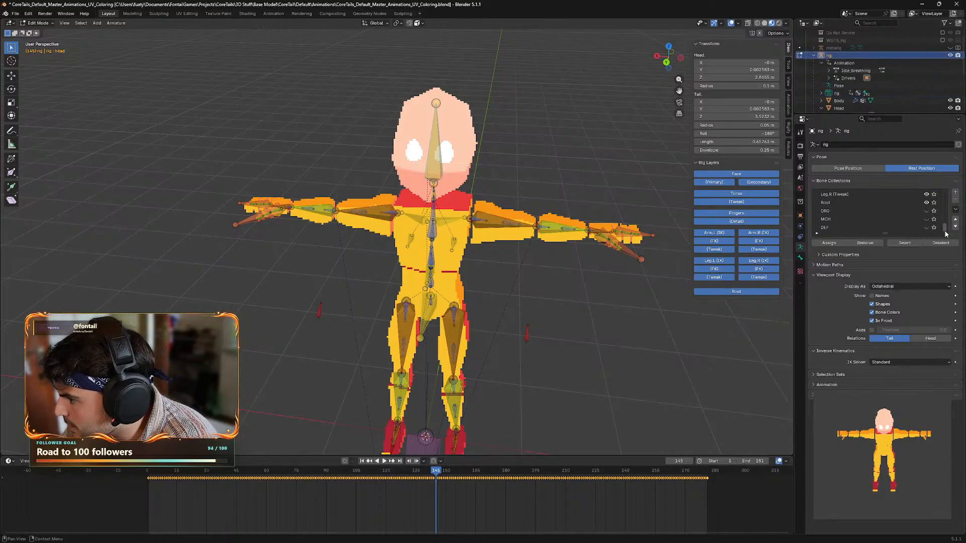
left_click(934, 227)
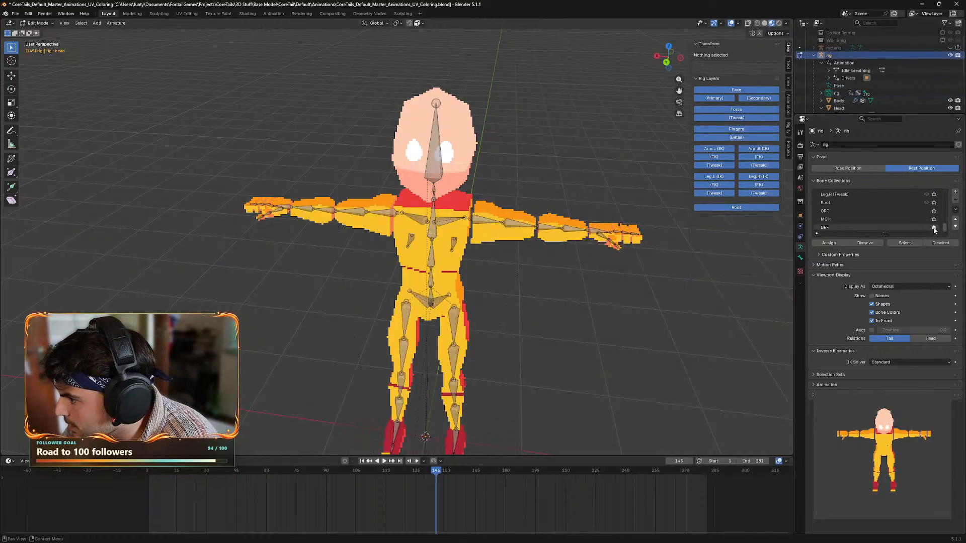
left_click(440, 145)
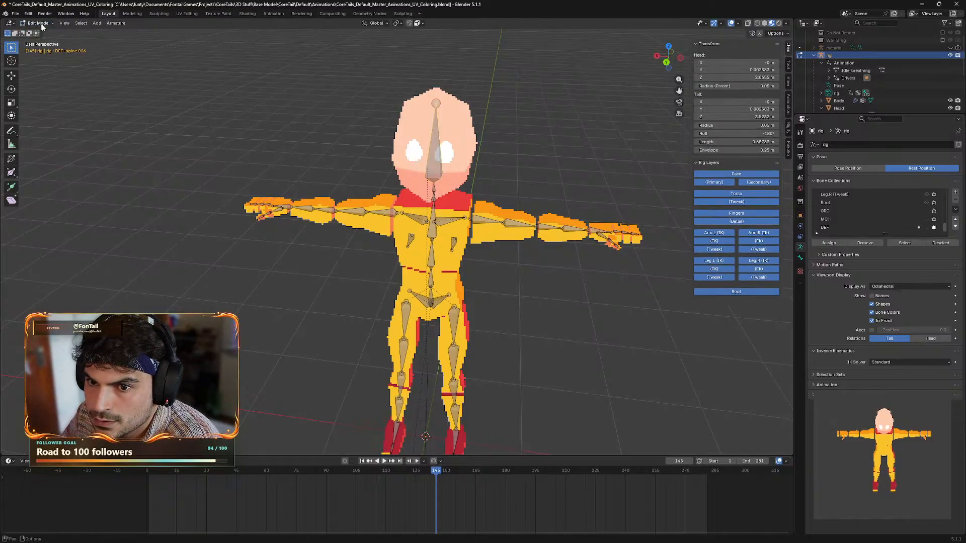
left_click(437, 147)
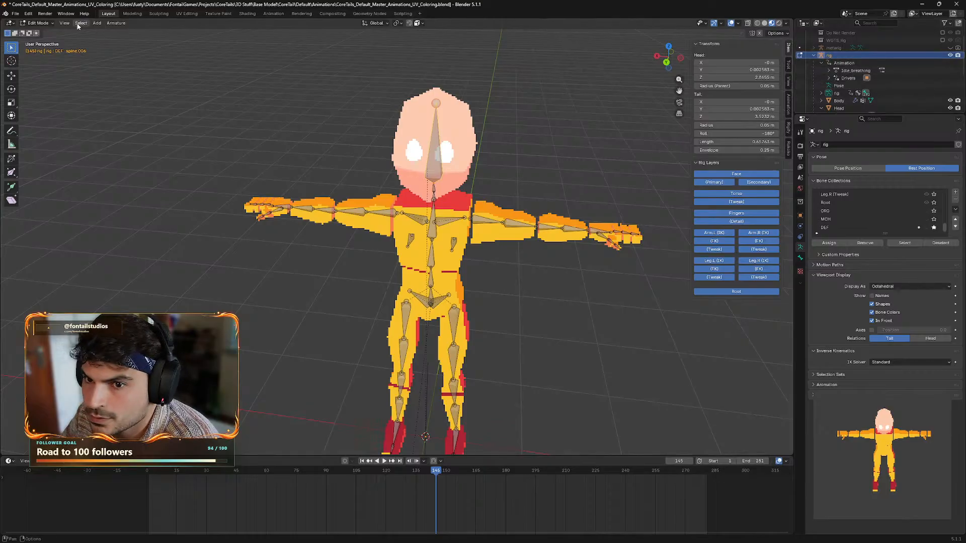
left_click(51, 32)
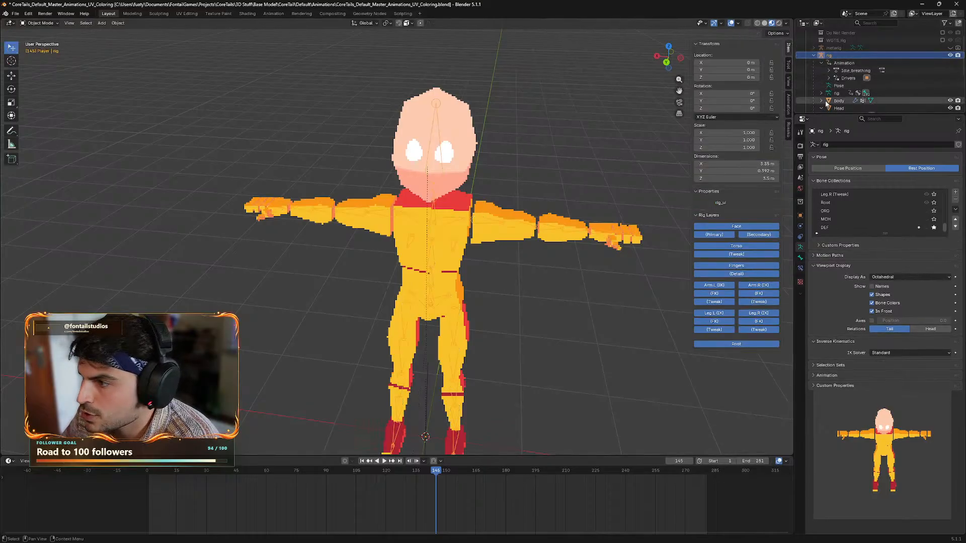
- Try selecting the head bone while editing the Eyes mesh, and return to Object Mode
left_click(841, 107)
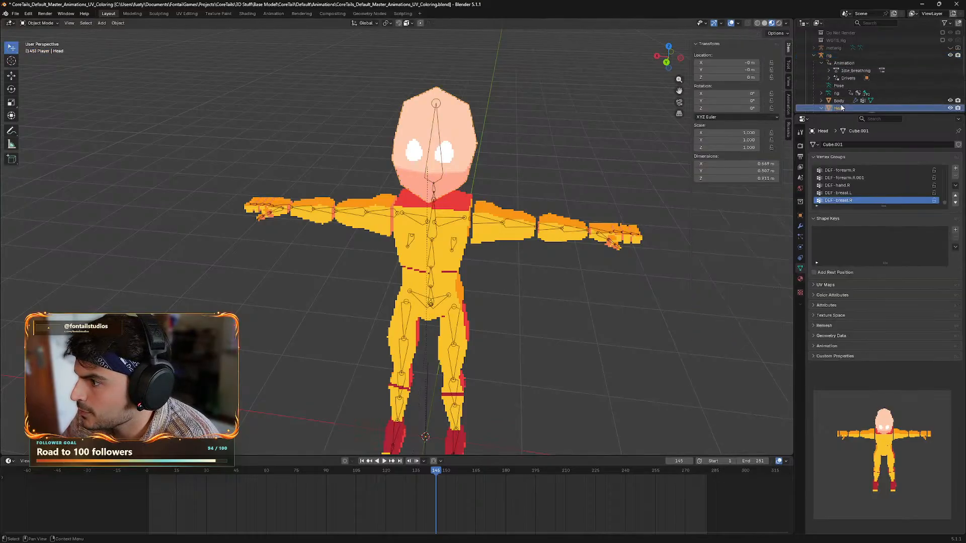
left_click(445, 153)
left_click(50, 23)
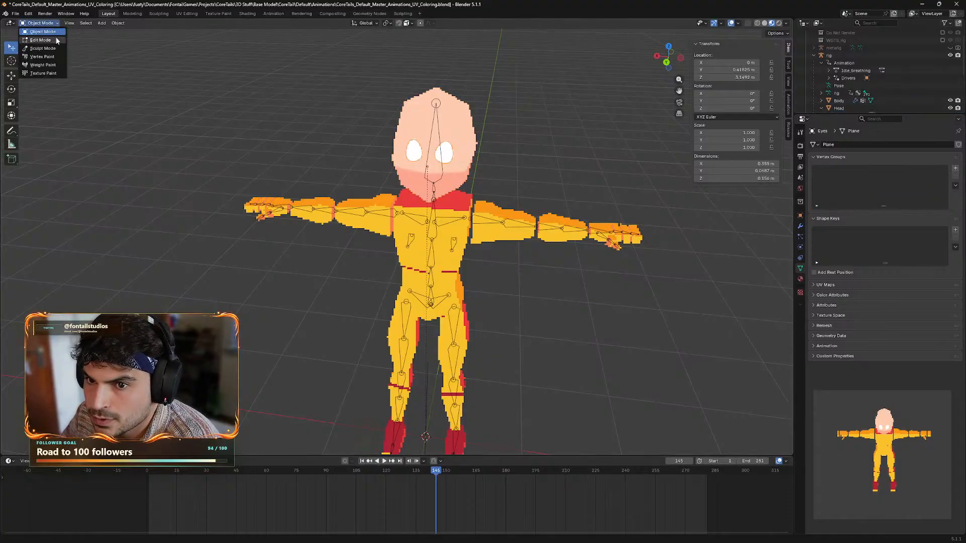
left_click(53, 41)
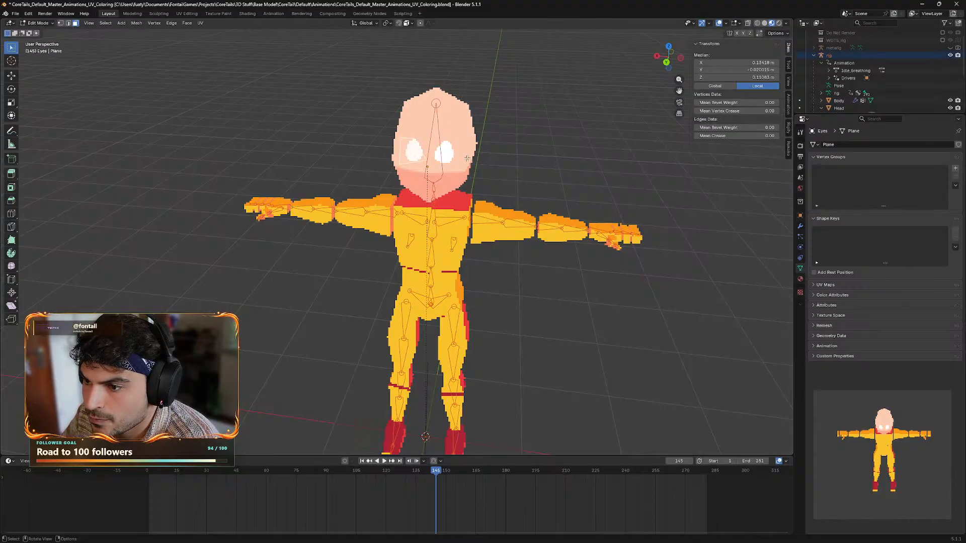
left_click(439, 147)
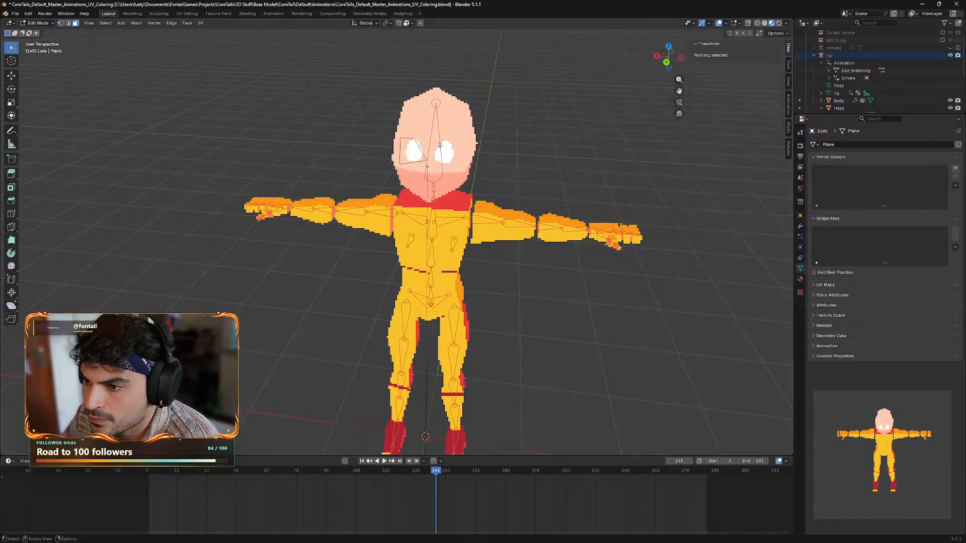
left_click(38, 23)
left_click(41, 32)
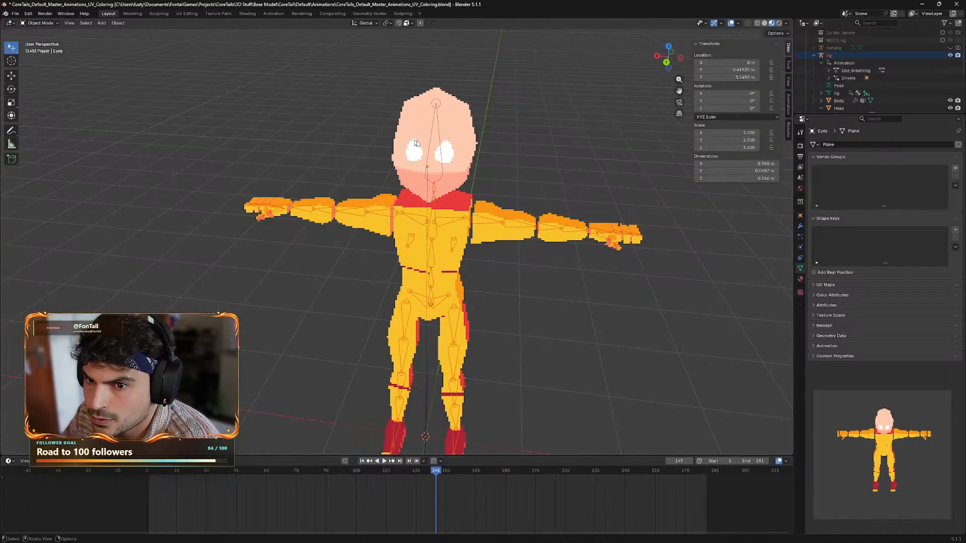
- Select the rig and put it in Pose Mode with the head's deform bone selected
left_click(850, 56)
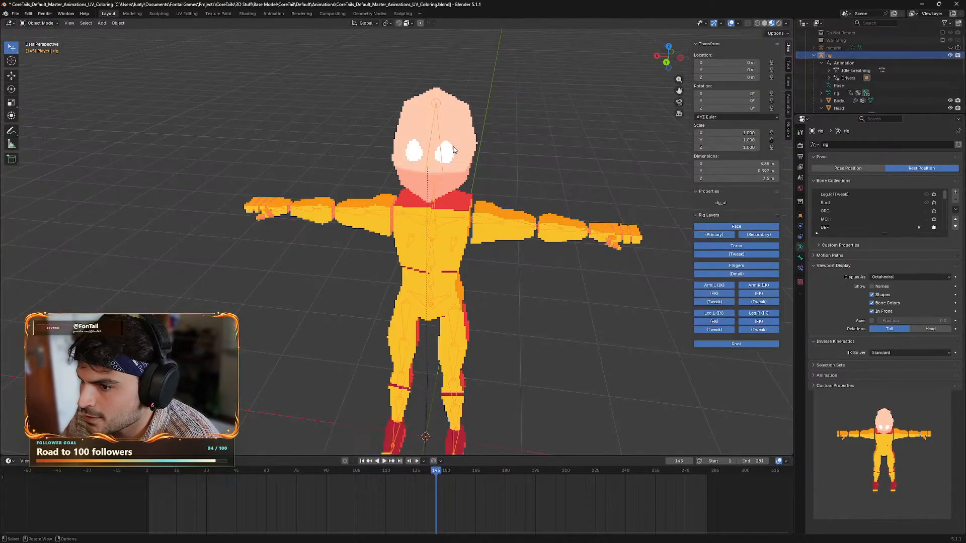
left_click(40, 23)
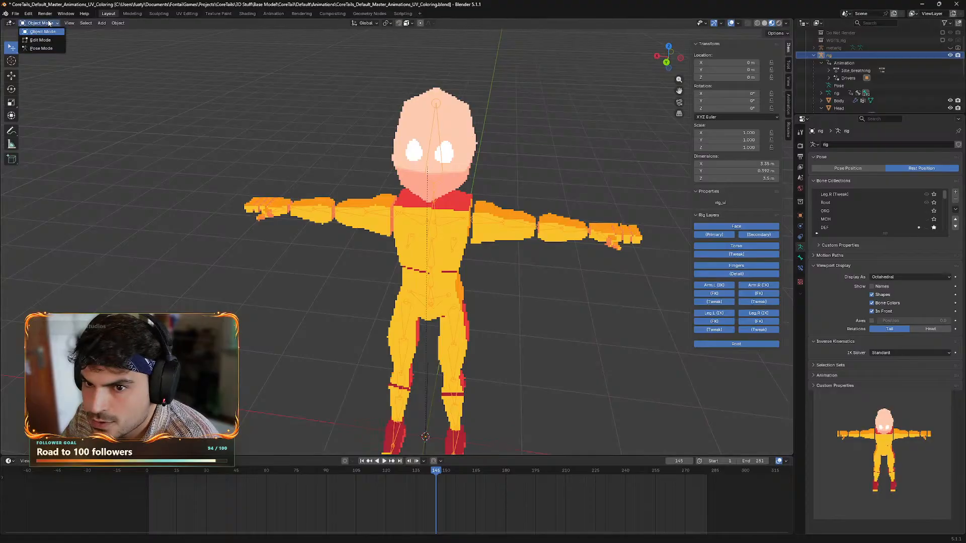
left_click(40, 49)
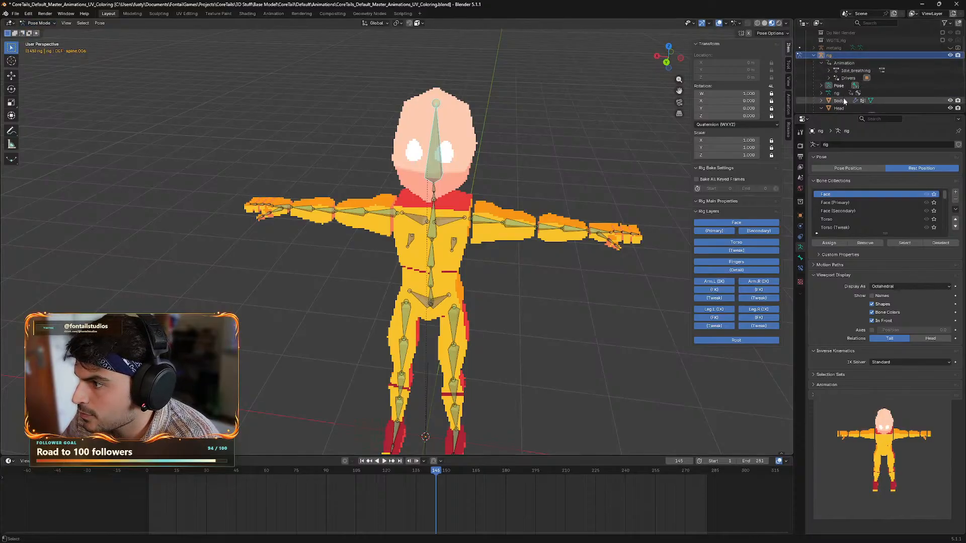
- Select the Eyes with the rig active and parent them to the head's deform bone using the Bone option
scroll(847, 57, "down", 3)
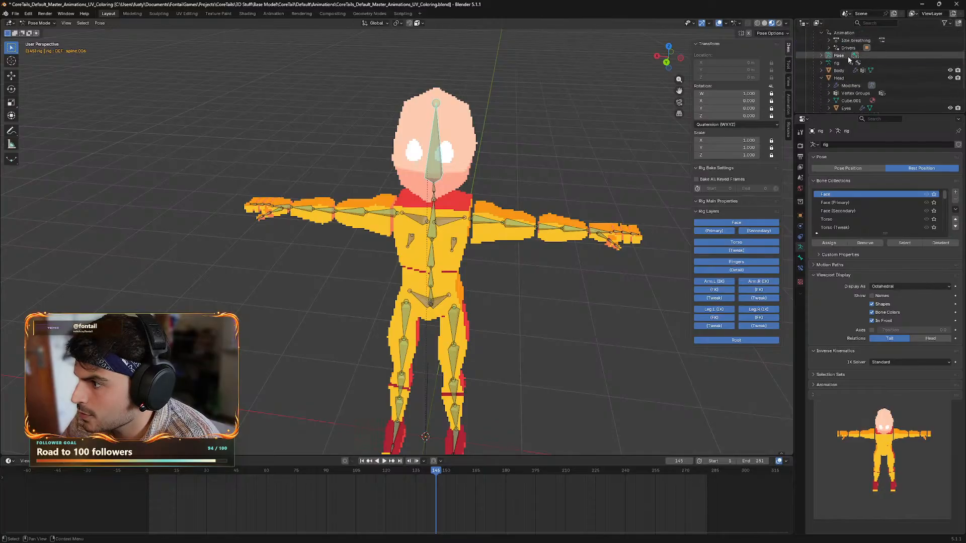
left_click(844, 95)
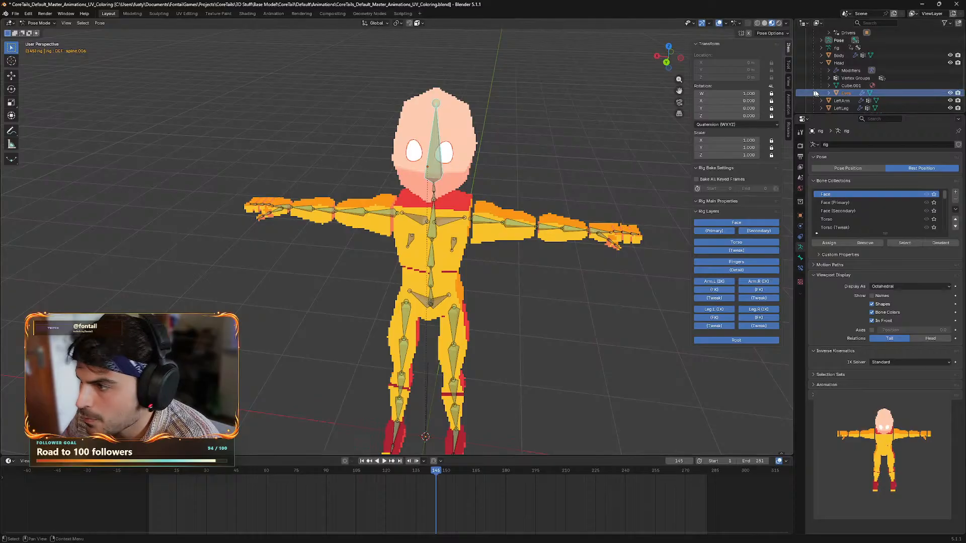
scroll(853, 93, "up", 1)
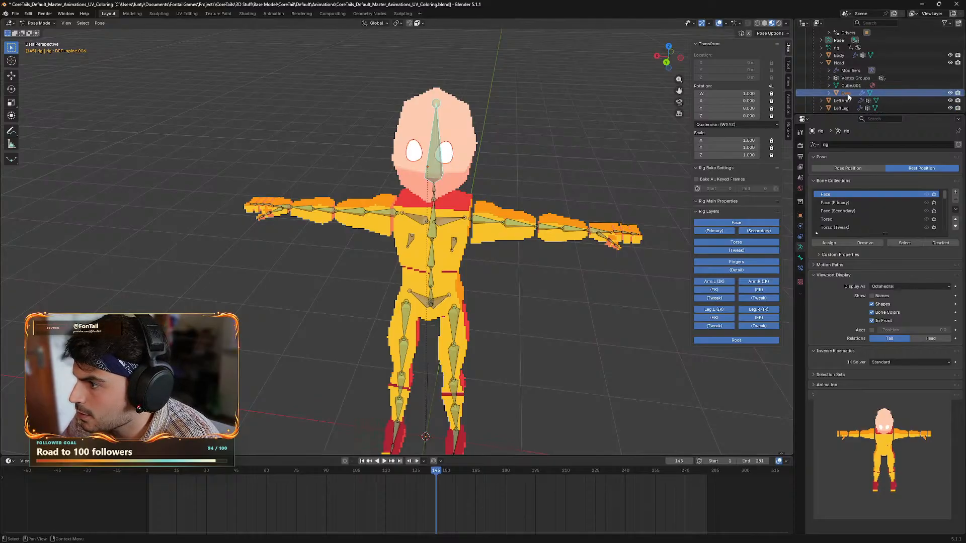
scroll(847, 95, "down", 1)
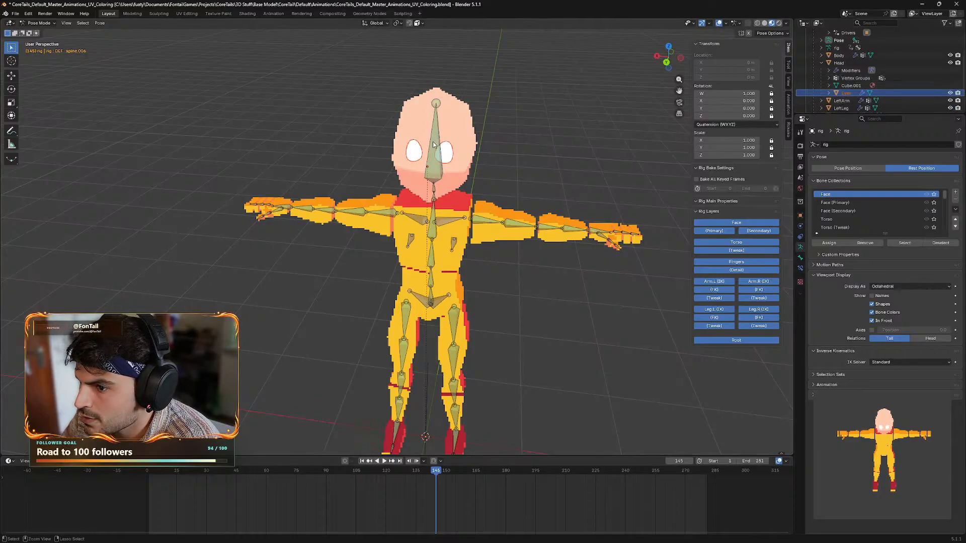
scroll(836, 93, "up", 2)
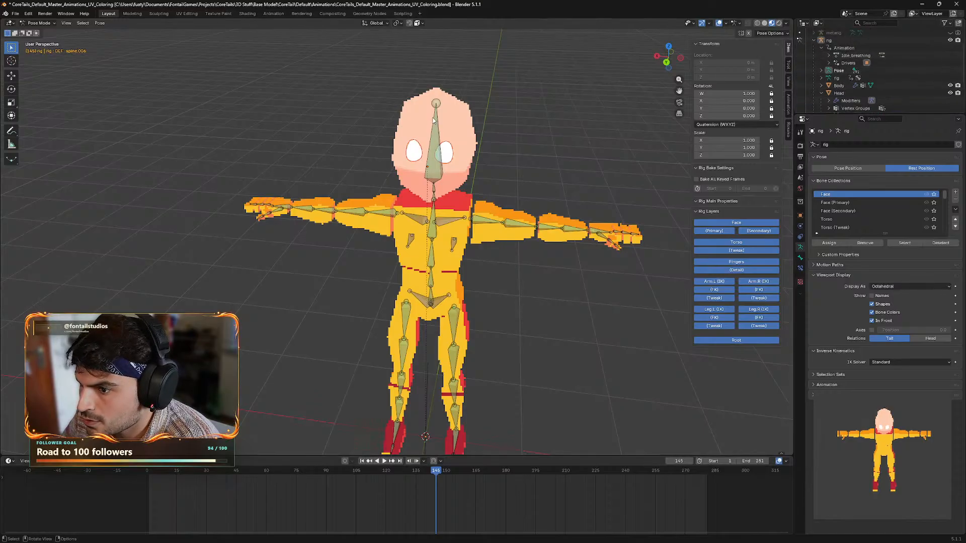
left_click(437, 146)
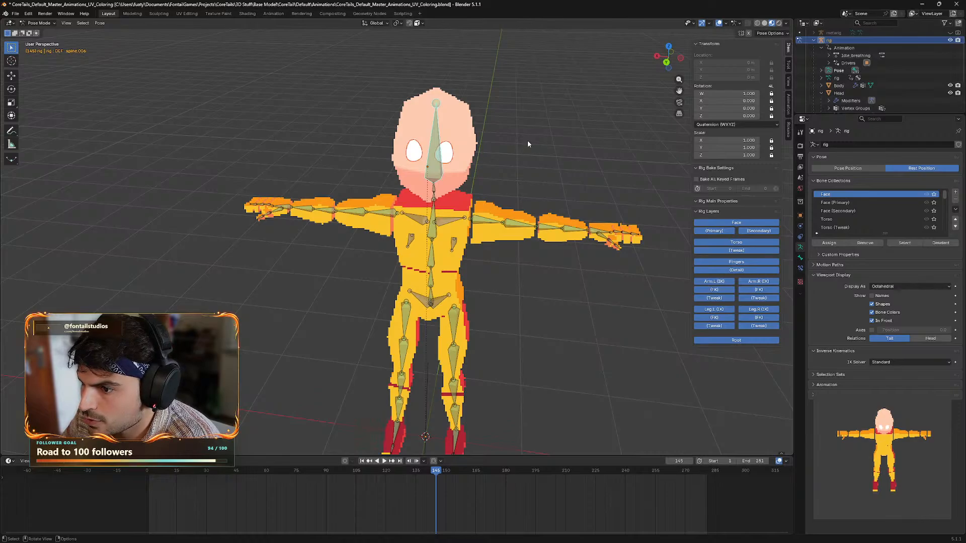
key("ctrl+p")
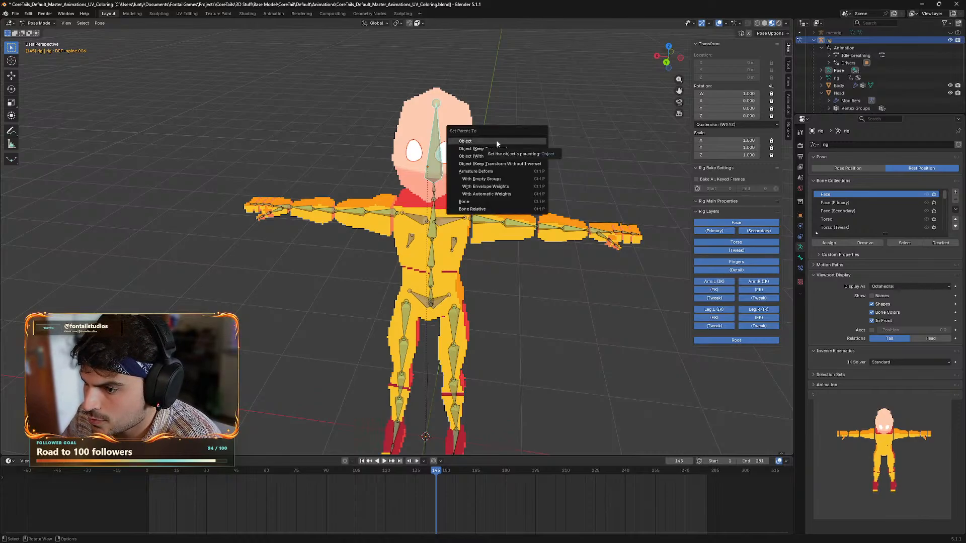
left_click(484, 203)
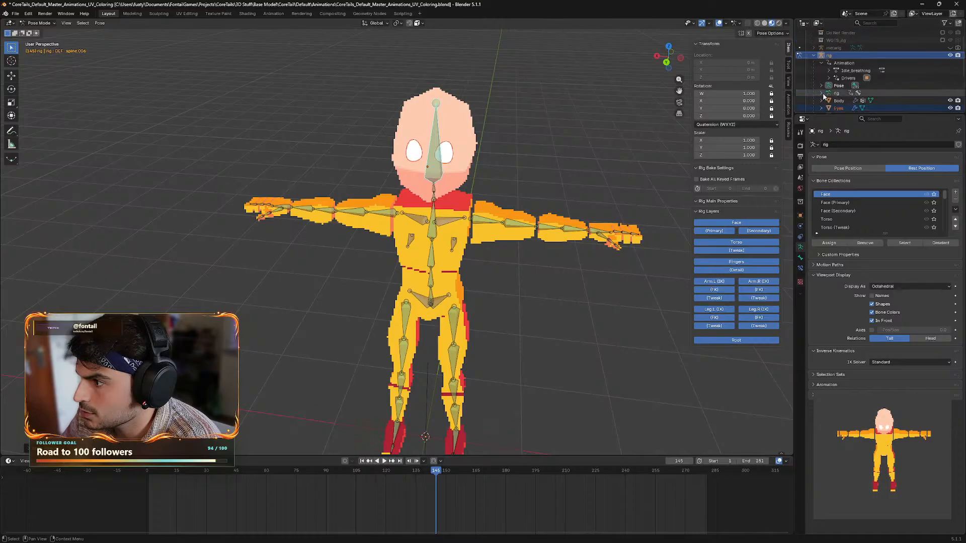
- Collapse the rig's hierarchy and return the rig to Object Mode
left_click(821, 101)
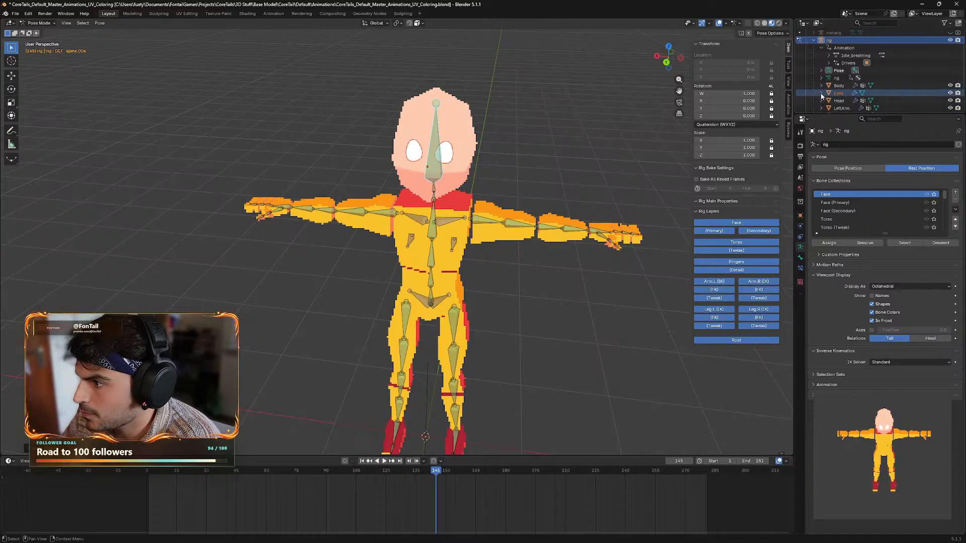
left_click(814, 40)
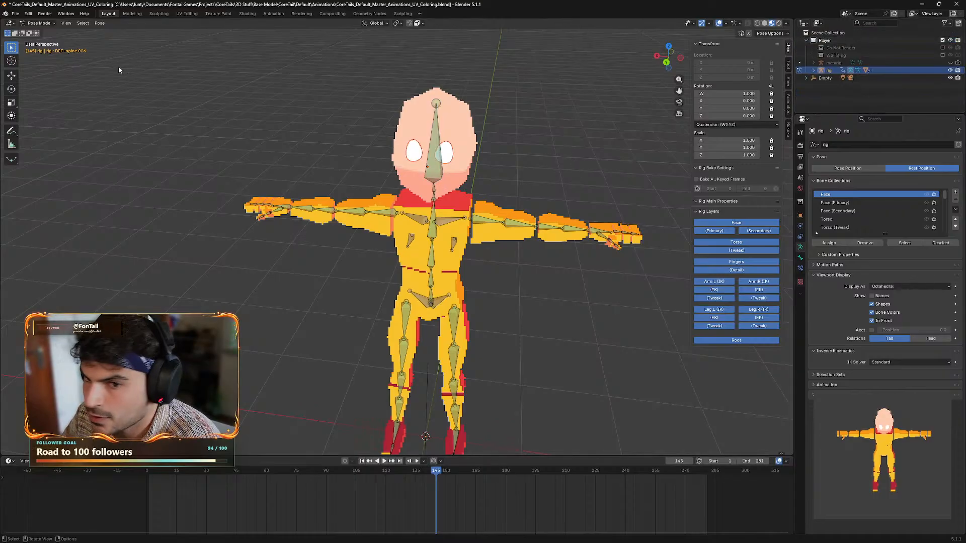
left_click(38, 23)
left_click(41, 31)
scroll(501, 204, "down", 4)
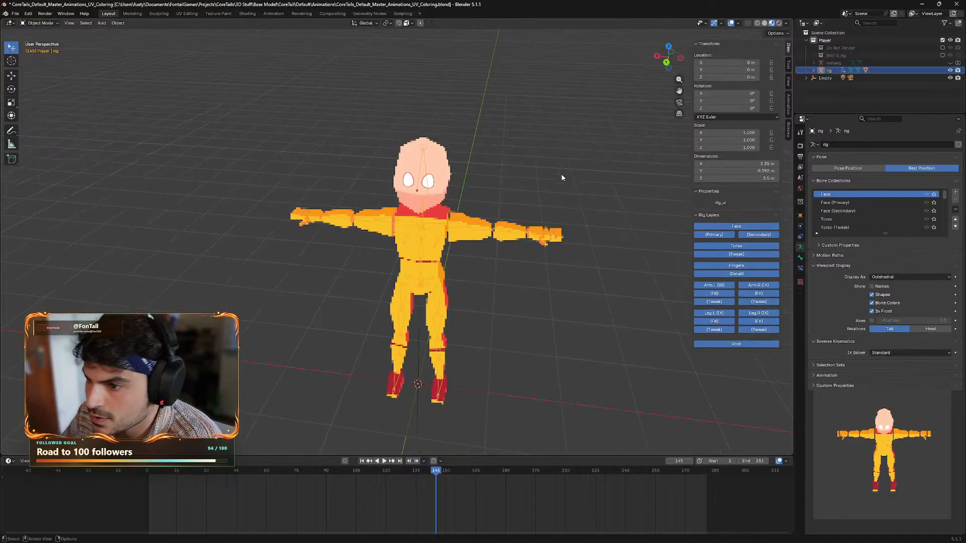
- Set the rig to Pose Position and play the idle animation to check how the eyes follow the head
left_click(499, 206)
middle_click_drag(492, 211, 492, 262)
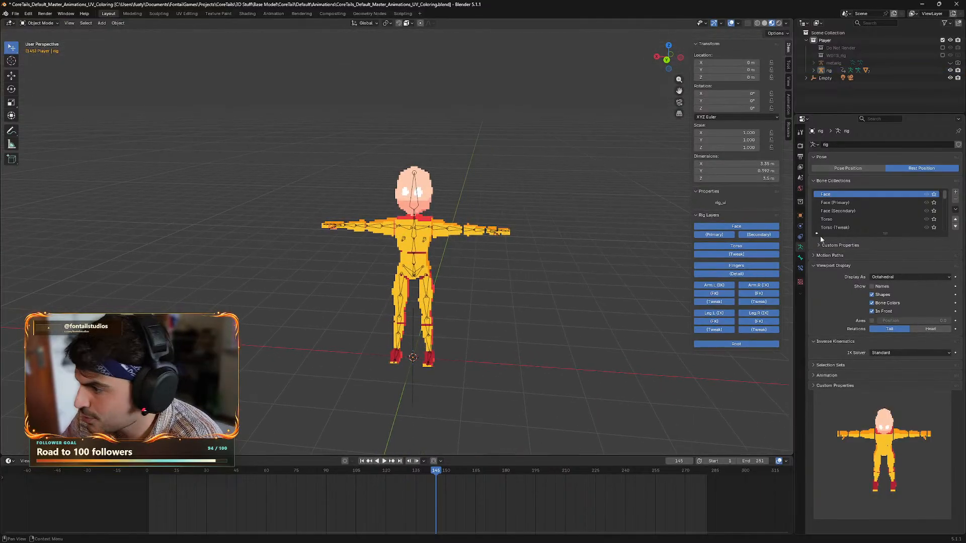
left_click(848, 168)
key("space")
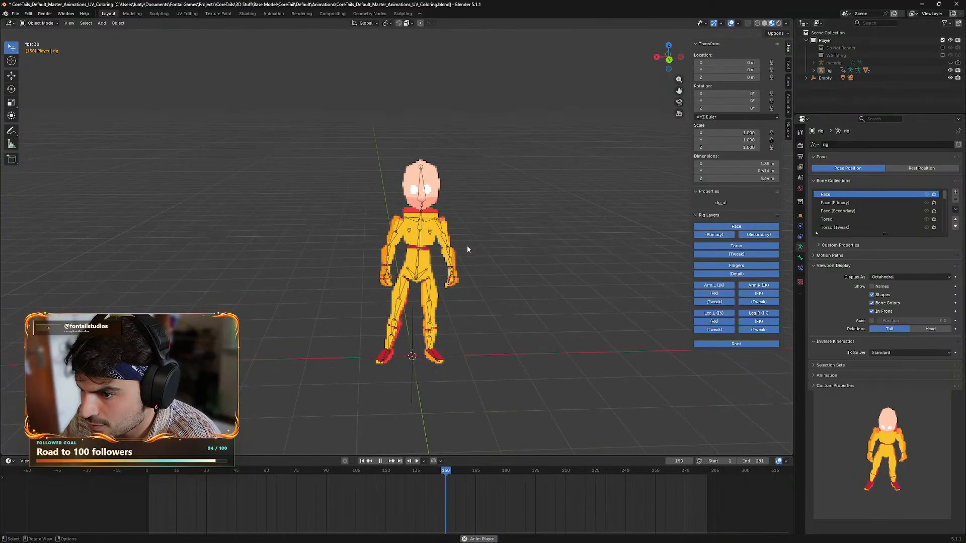
mouse_move(497, 246)
middle_mouse_down()
mouse_move(425, 255)
mouse_move(434, 284)
mouse_move(501, 237)
middle_mouse_up()
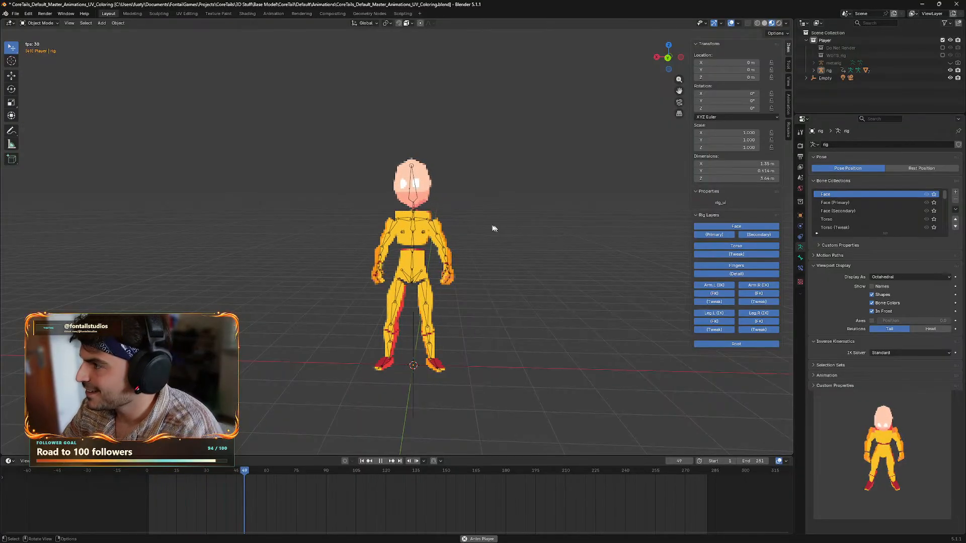
scroll(491, 220, "up", 3)
scroll(491, 223, "down", 1)
middle_click_drag(490, 223, 396, 216)
middle_click_drag(490, 228, 491, 230)
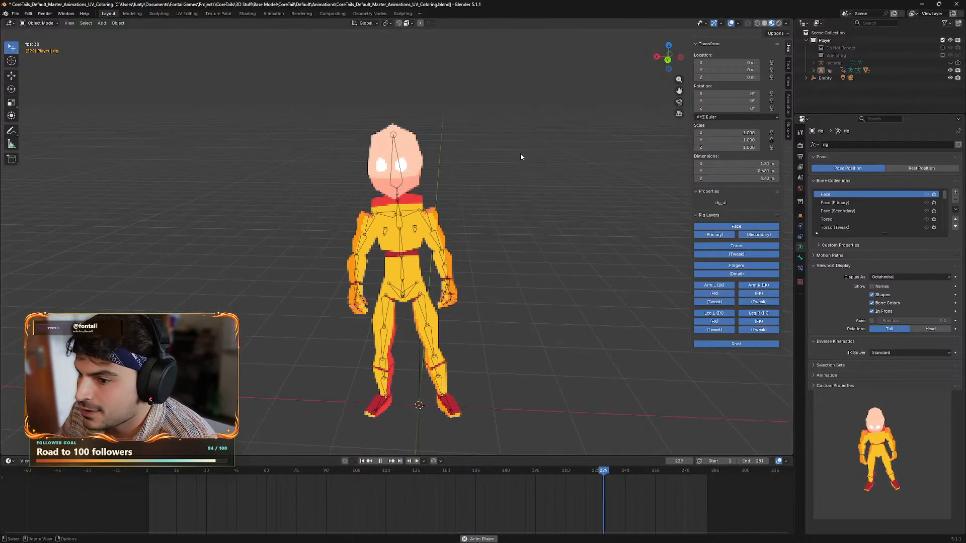
- Save the file and stop the animation playback
key("ctrl+s")
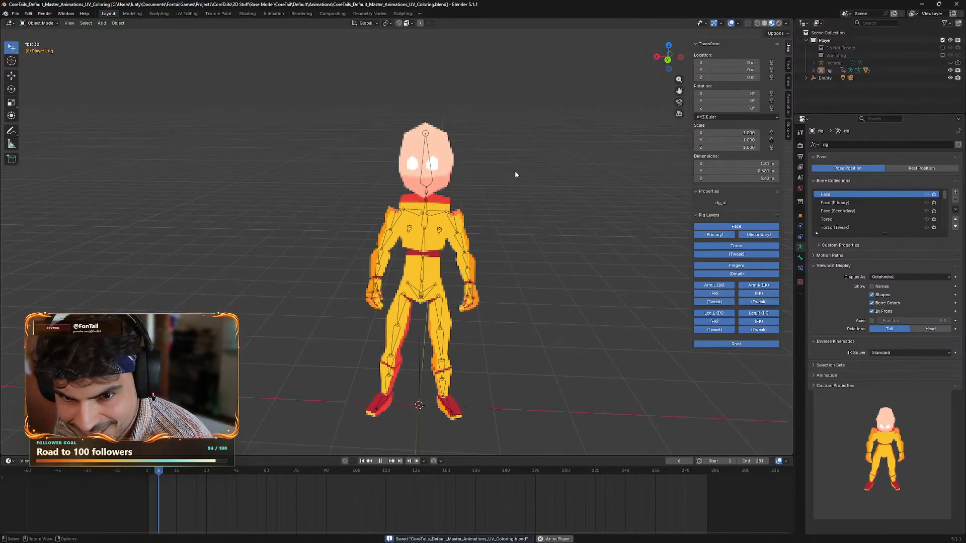
scroll(509, 174, "down", 1)
scroll(485, 218, "up", 1)
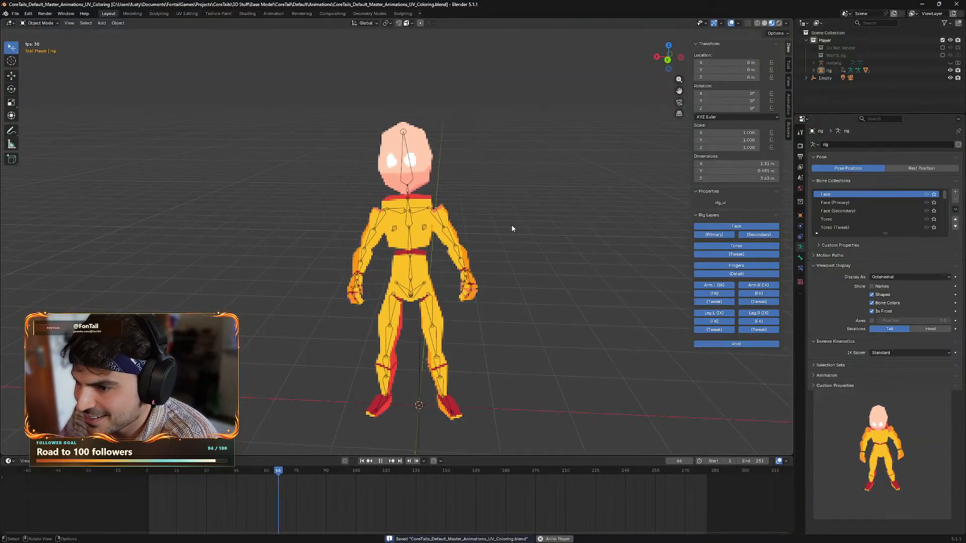
mouse_move(513, 229)
middle_mouse_down()
mouse_move(546, 243)
mouse_move(519, 240)
middle_mouse_up()
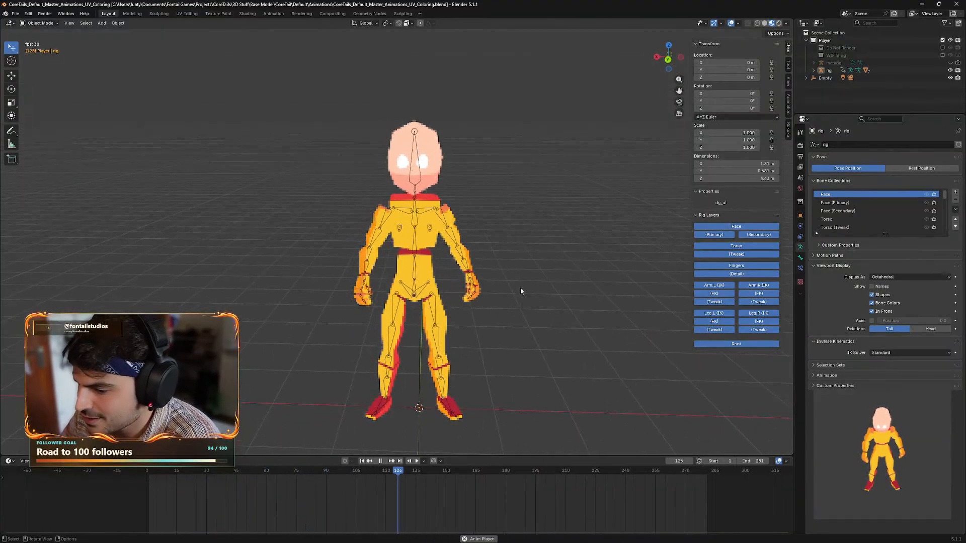
key("space")
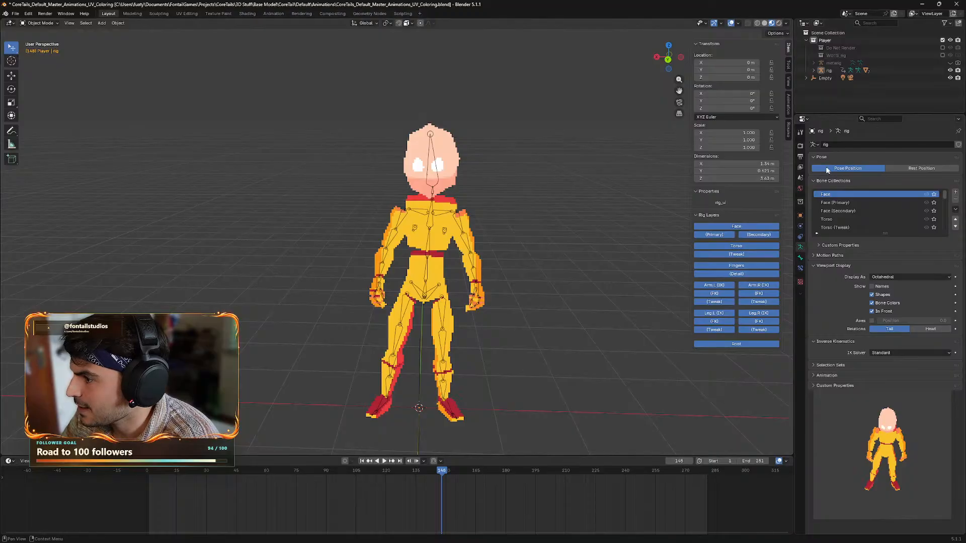
- Replay and pause the idle animation to examine the eyes on the moving head
key("space")
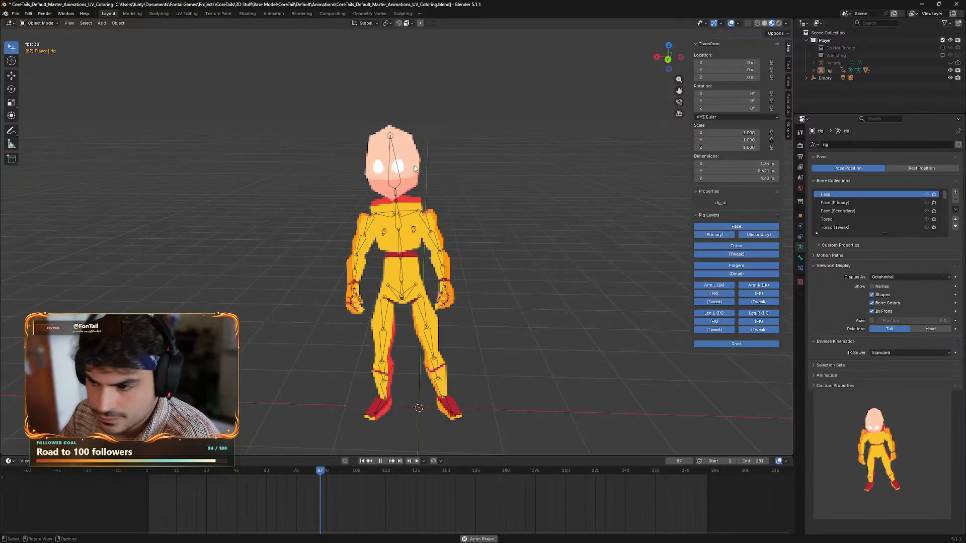
key("space")
key("space")
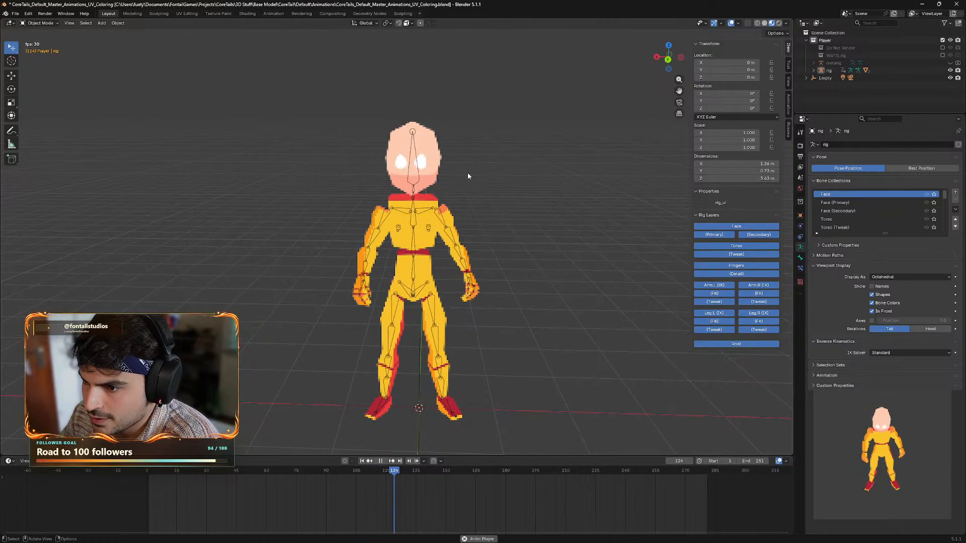
key("space")
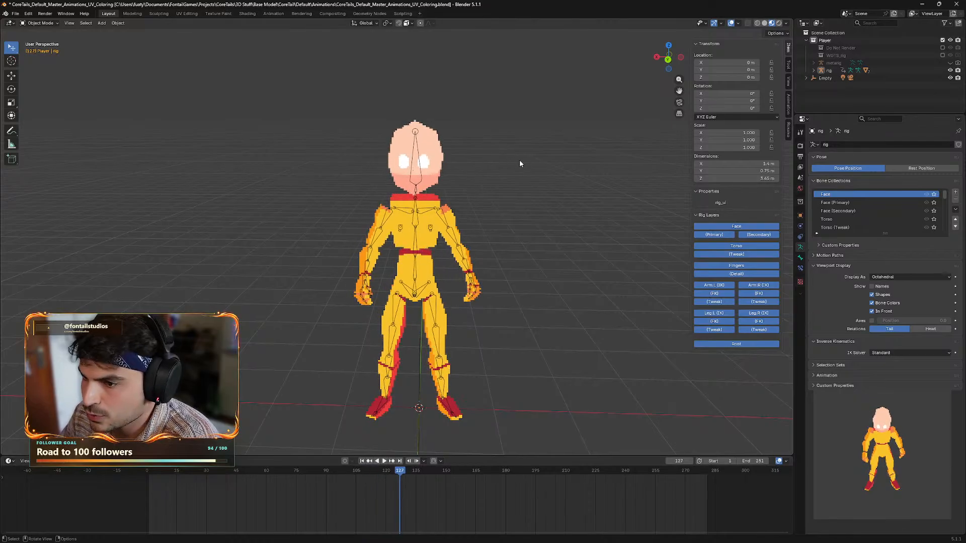
middle_click_drag(504, 162, 505, 168)
- Expand the rig's hierarchy, select the Head mesh and open it in the UV Editing workspace
left_click(814, 71)
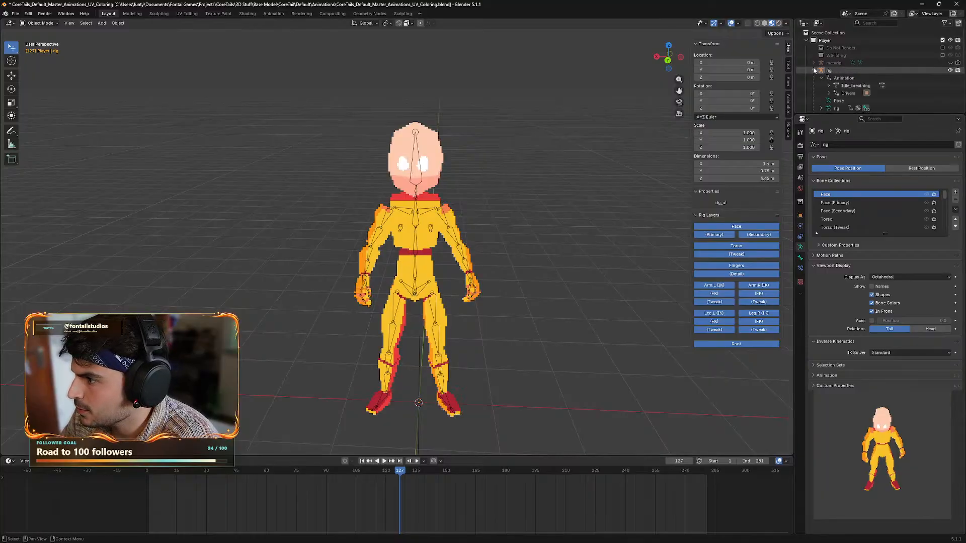
scroll(831, 80, "down", 3)
left_click(839, 85)
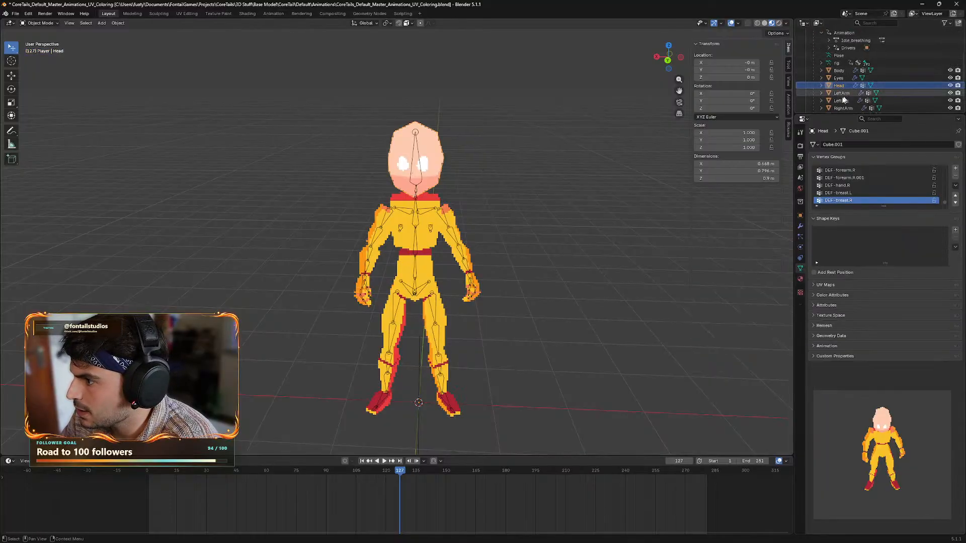
middle_click_drag(445, 160, 443, 162)
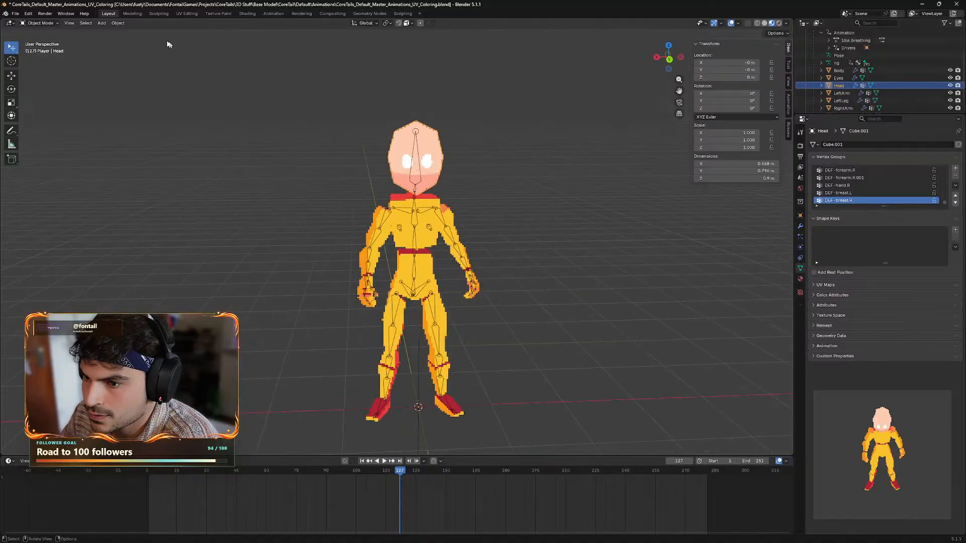
left_click(183, 14)
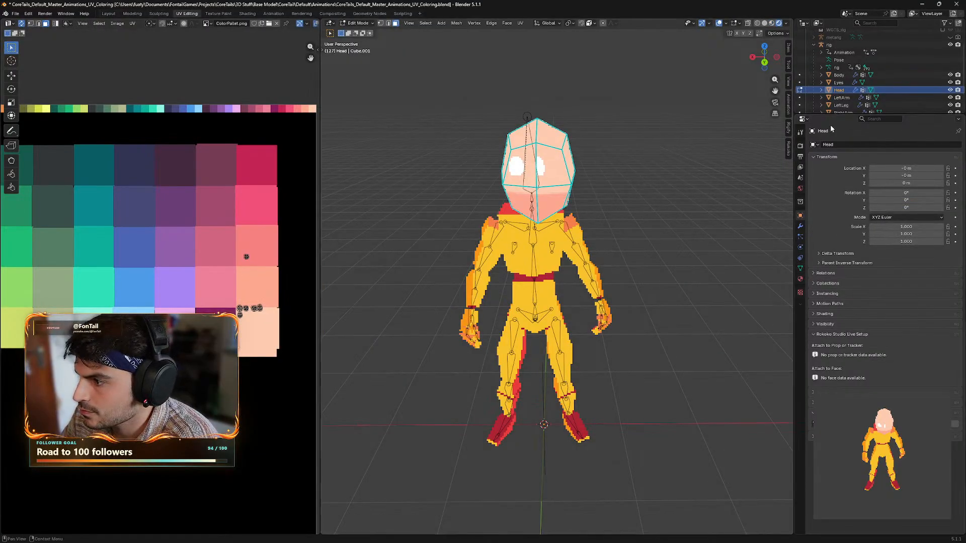
- Return to the Layout workspace, set the rig to Rest Position and collapse its hierarchy
left_click(829, 45)
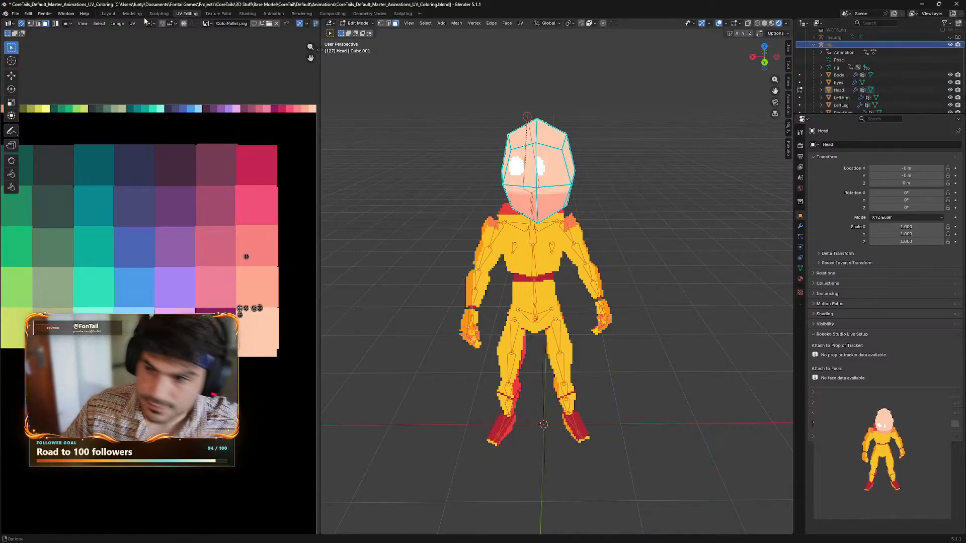
left_click(108, 13)
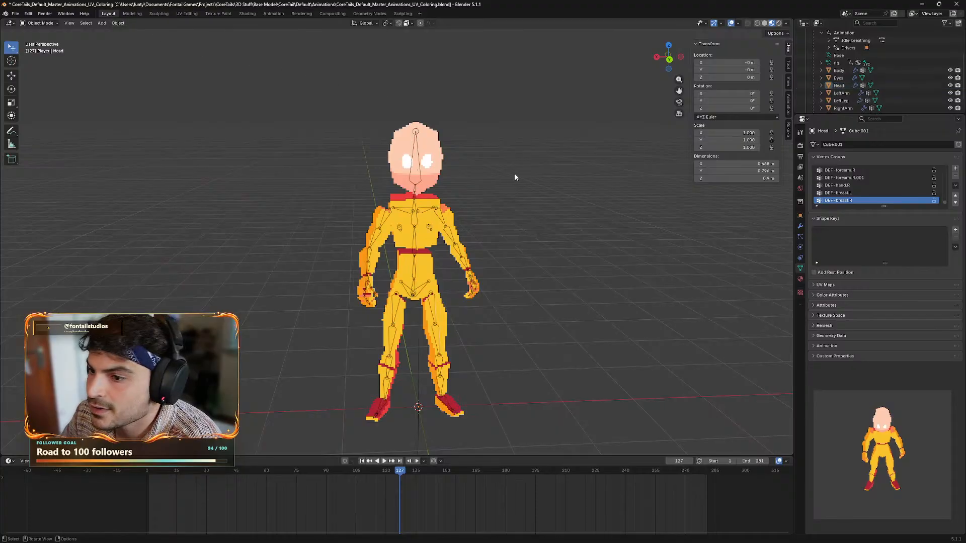
scroll(837, 97, "up", 2)
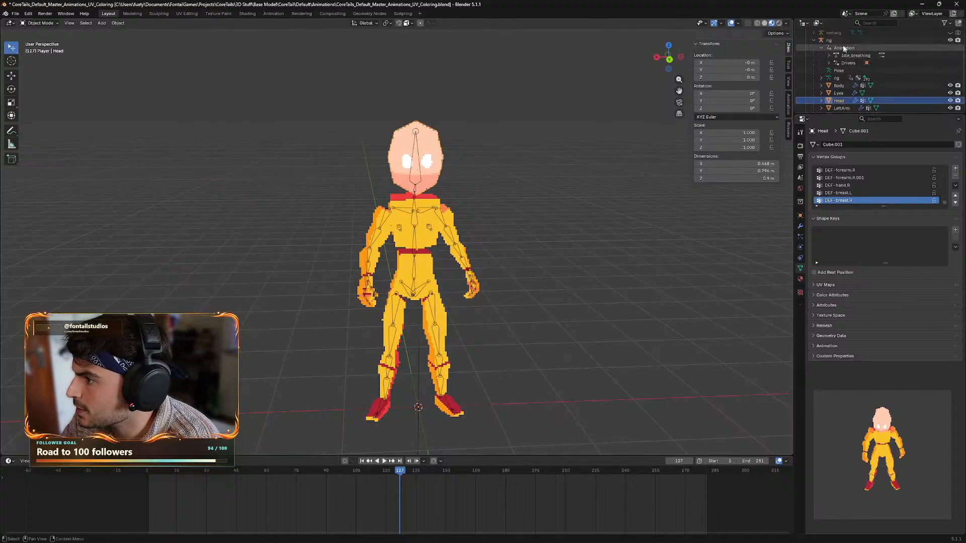
left_click(829, 40)
left_click(902, 169)
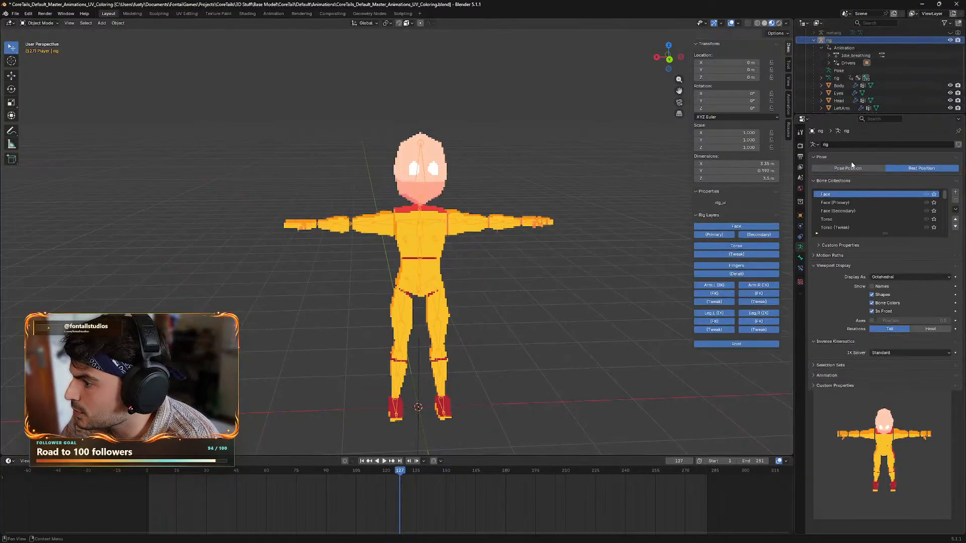
left_click(817, 40)
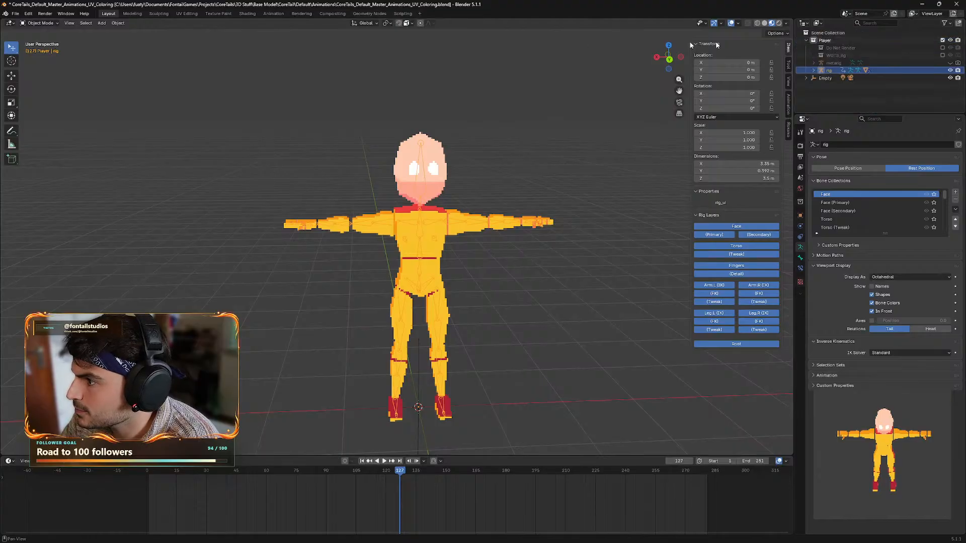
- Open the UV Editing workspace and switch the rig from Edit Mode to Object Mode
left_click(180, 13)
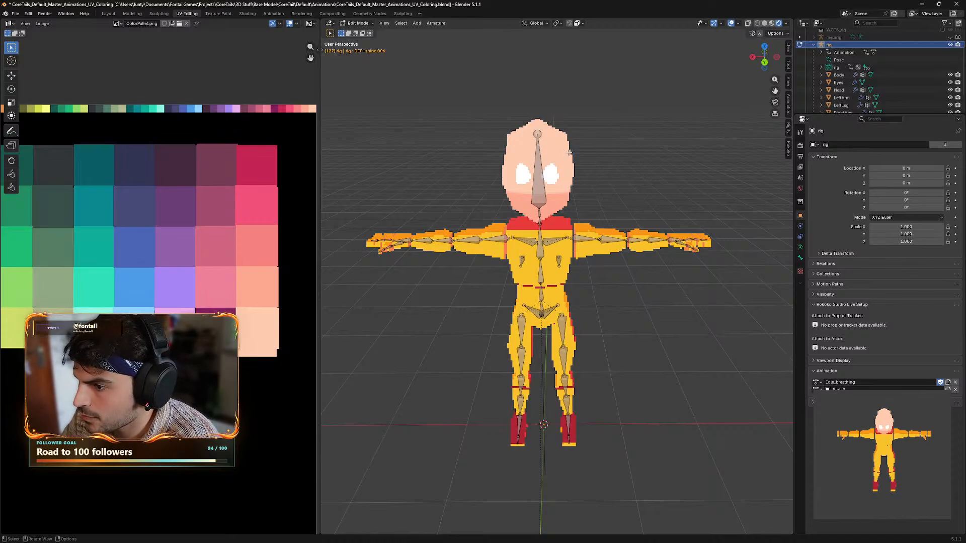
left_click(840, 90)
middle_click_drag(660, 171, 663, 167)
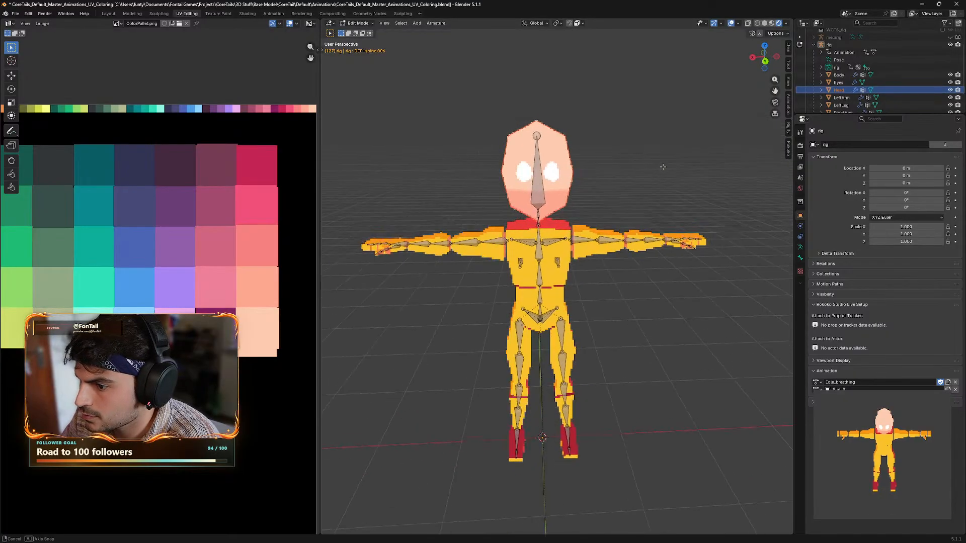
left_click(358, 23)
left_click(358, 32)
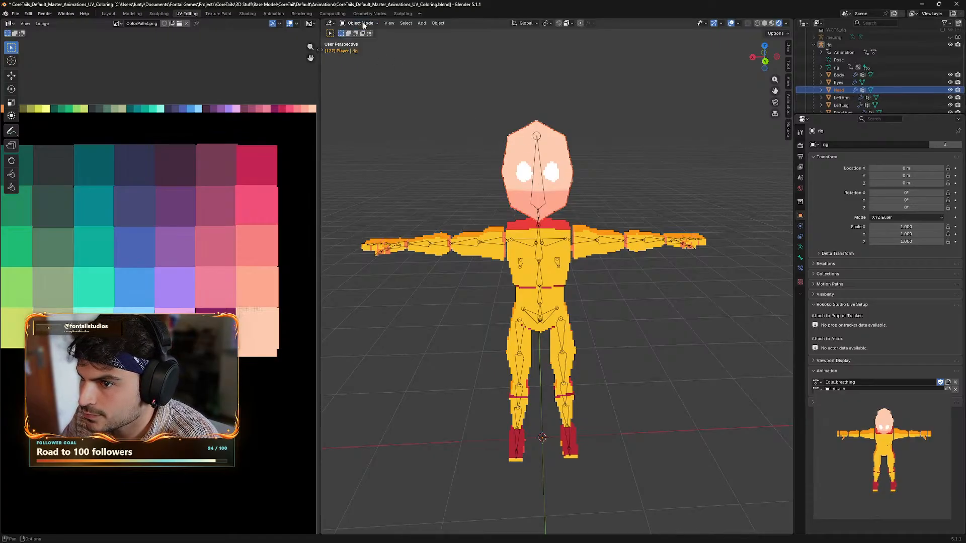
- Turn off solo for the rig's deform bone collection, make the Face collection active and save the file
left_click(829, 45)
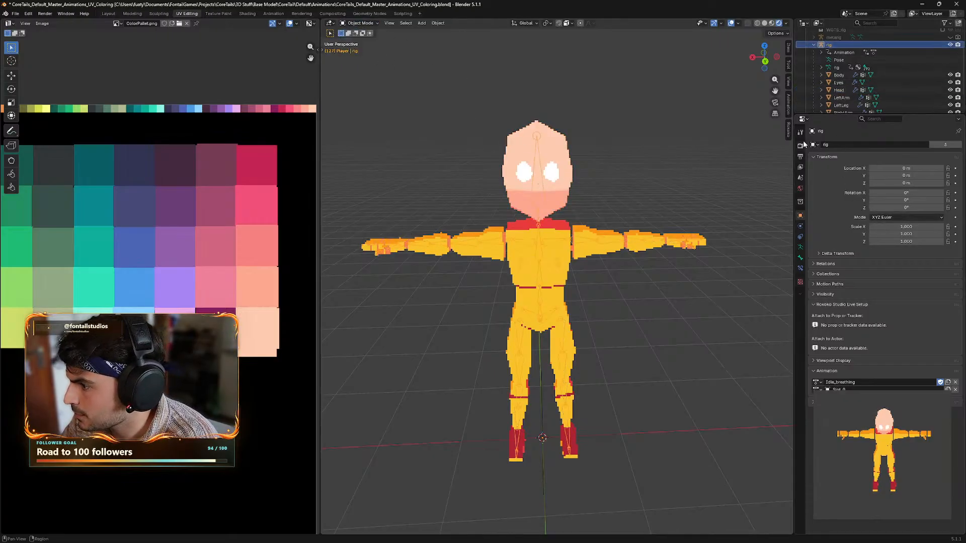
left_click(800, 248)
scroll(894, 214, "down", 6)
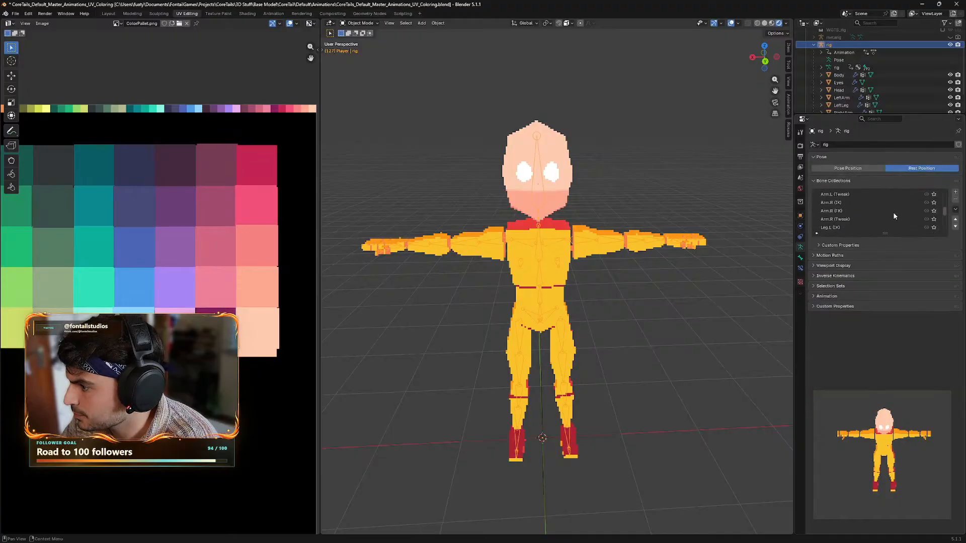
left_click(934, 228)
scroll(887, 218, "up", 9)
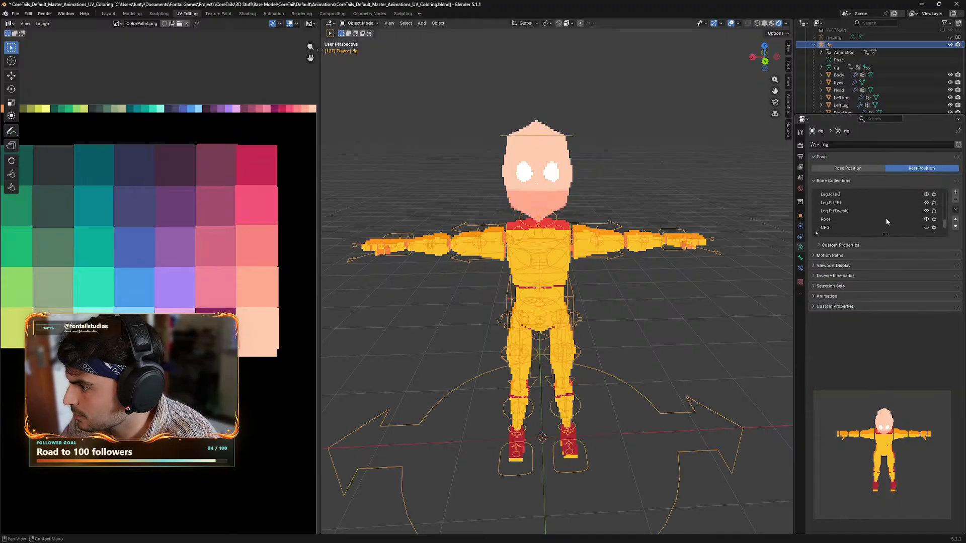
scroll(887, 217, "up", 3)
left_click(876, 195)
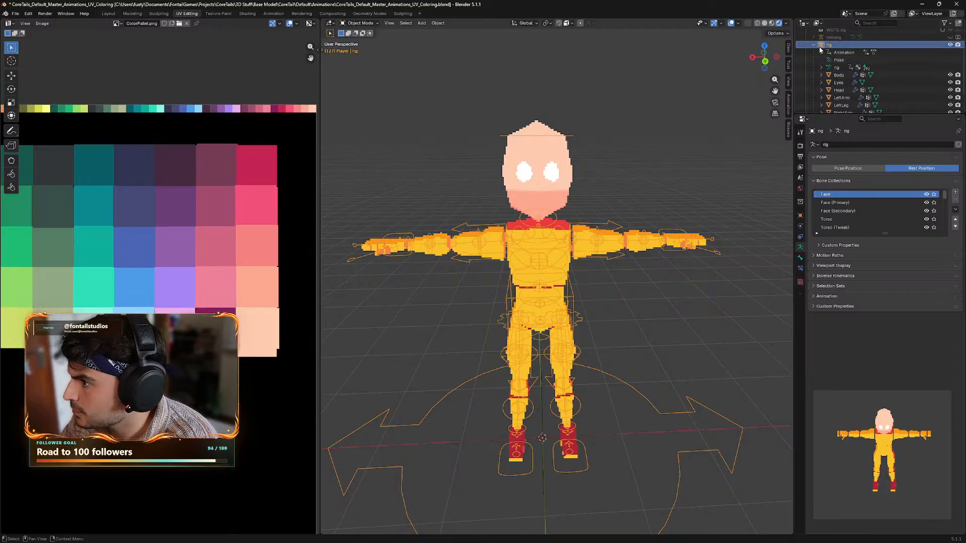
key("ctrl+s")
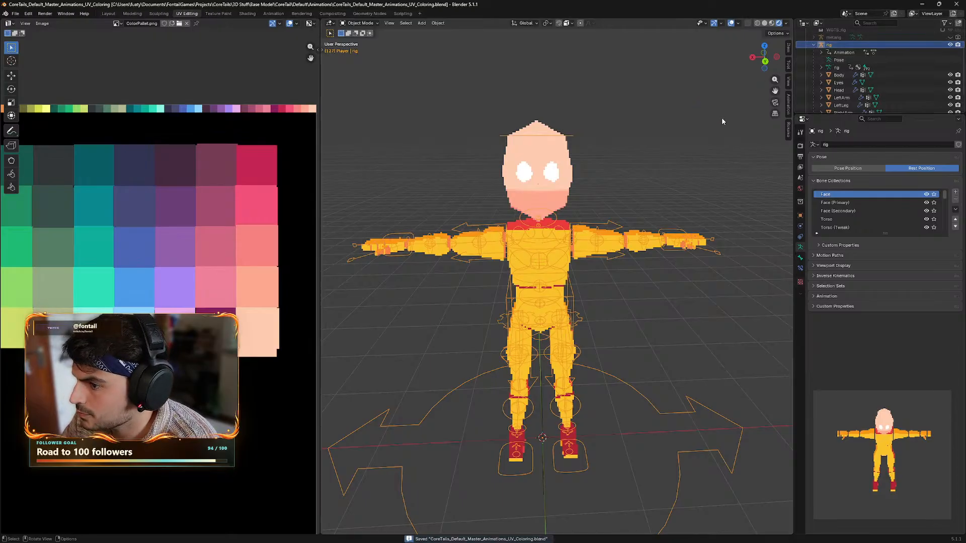
- Select the Head mesh within the rig's hierarchy and put it in Edit Mode
left_click(814, 45)
left_click(361, 23)
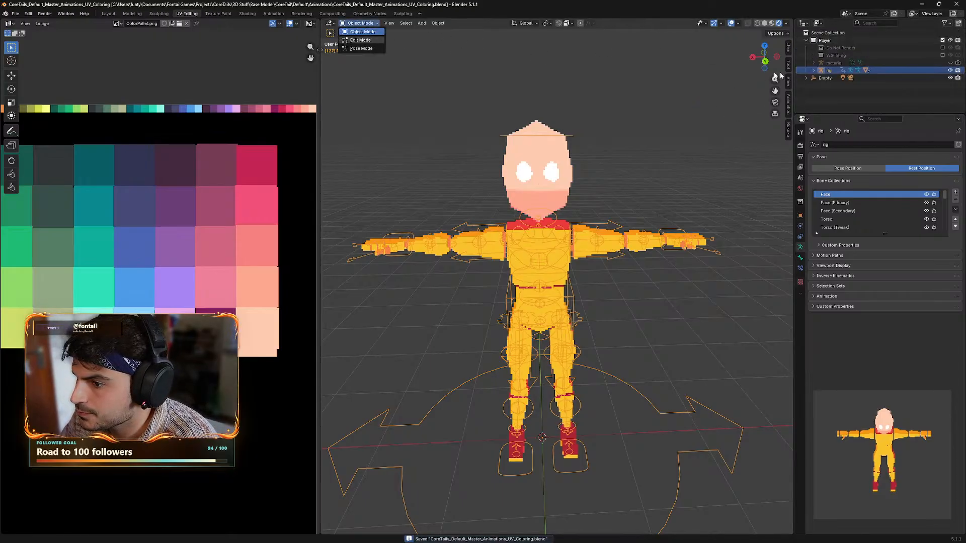
left_click(814, 71)
scroll(817, 71, "down", 2)
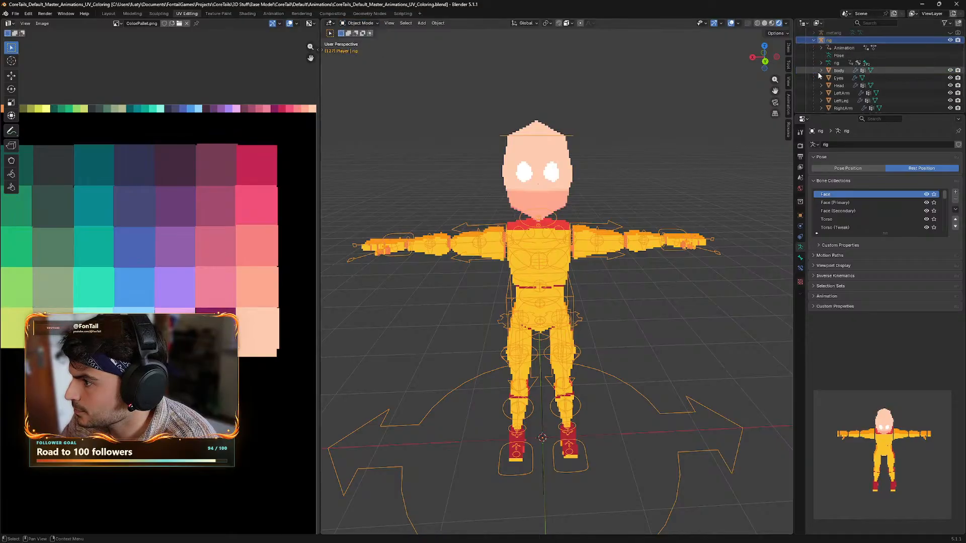
left_click(839, 70)
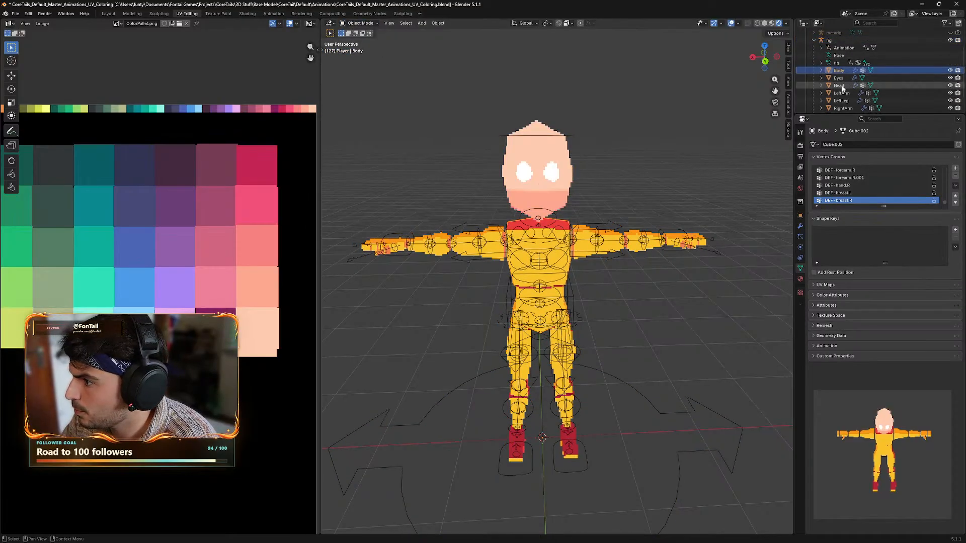
left_click(839, 85)
left_click(361, 23)
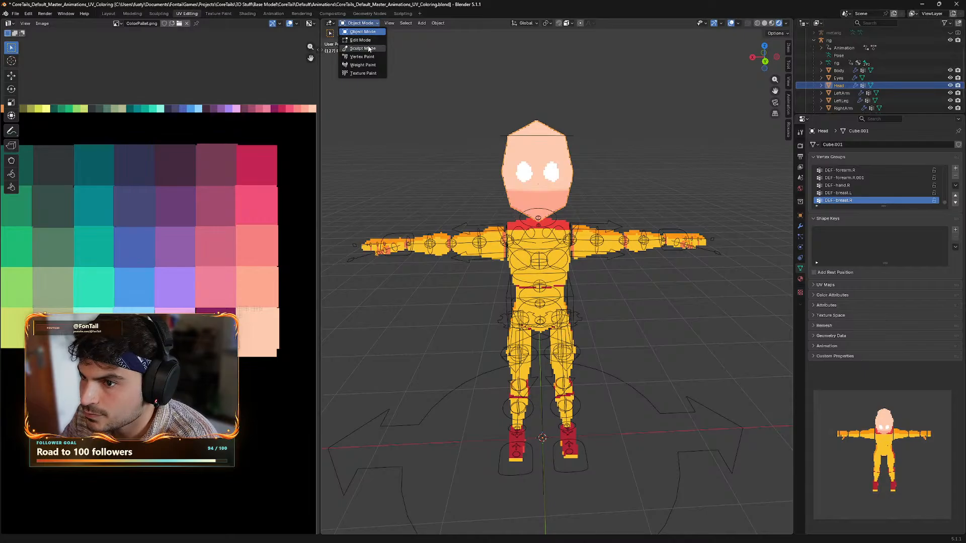
left_click(360, 40)
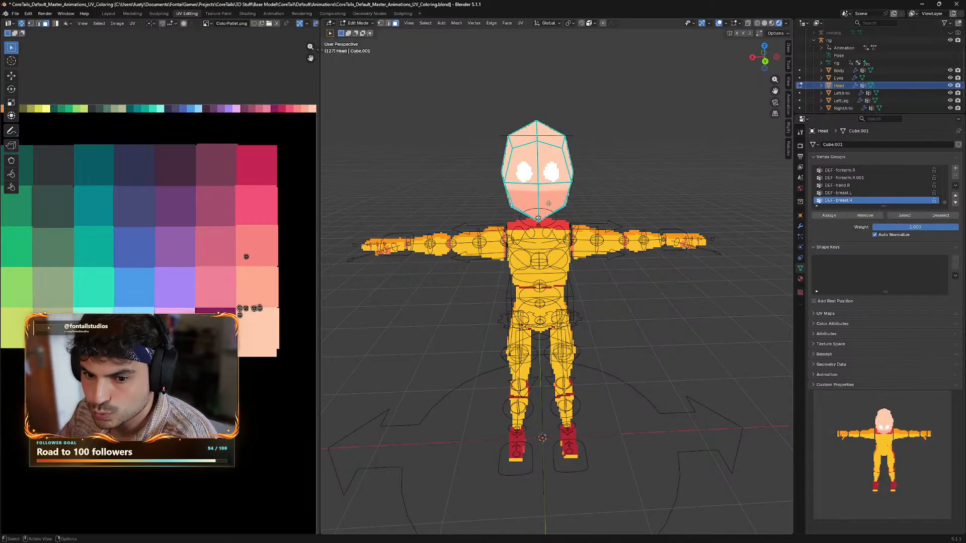
- Examine which head faces the UV islands on the salmon and peach swatches cover
middle_click_drag(651, 161, 640, 185)
scroll(273, 297, "up", 5)
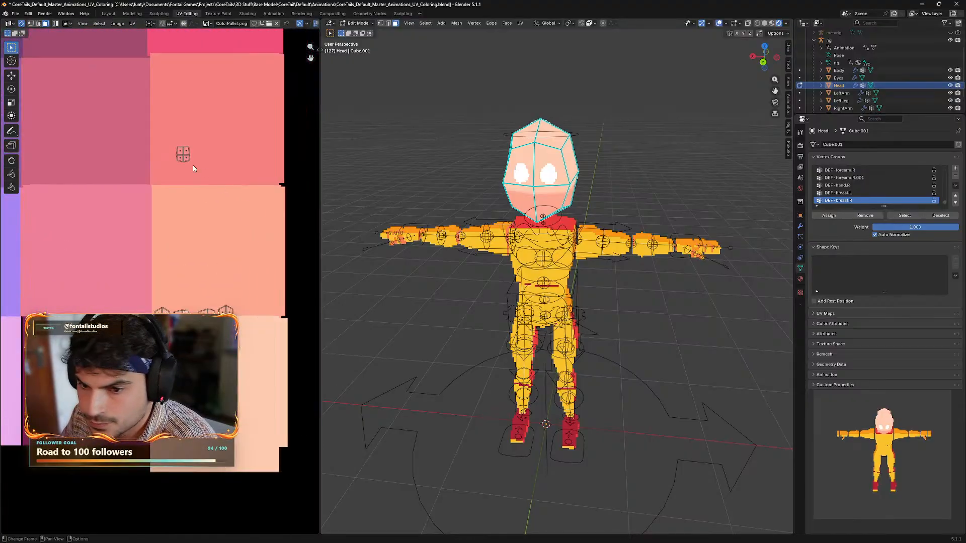
left_click_drag(215, 140, 169, 173)
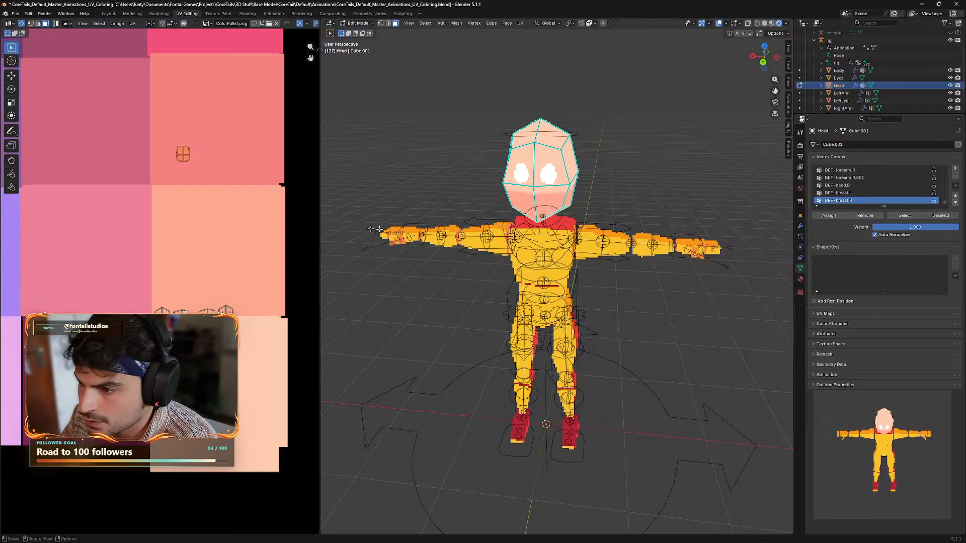
middle_click_drag(664, 198, 674, 143)
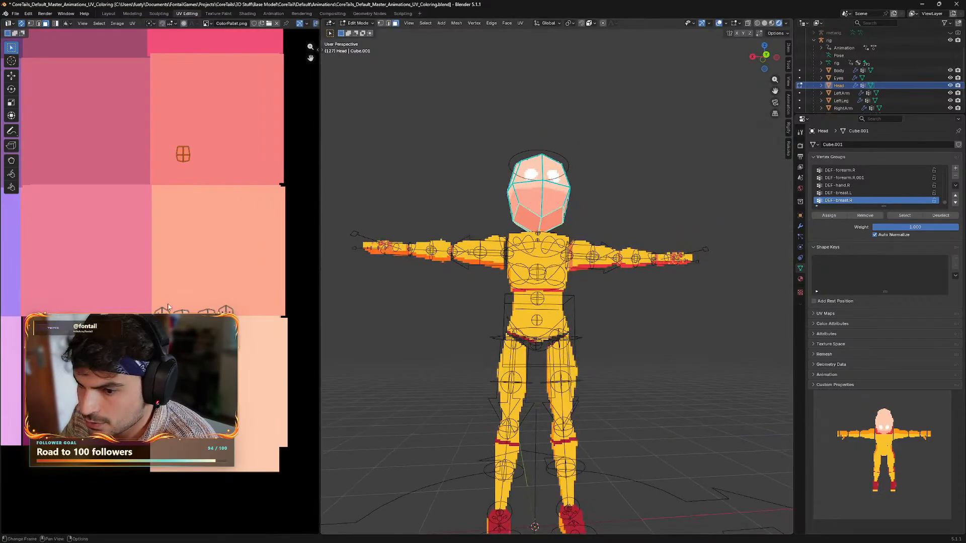
left_click_drag(238, 290, 217, 323)
middle_click_drag(562, 208, 553, 245)
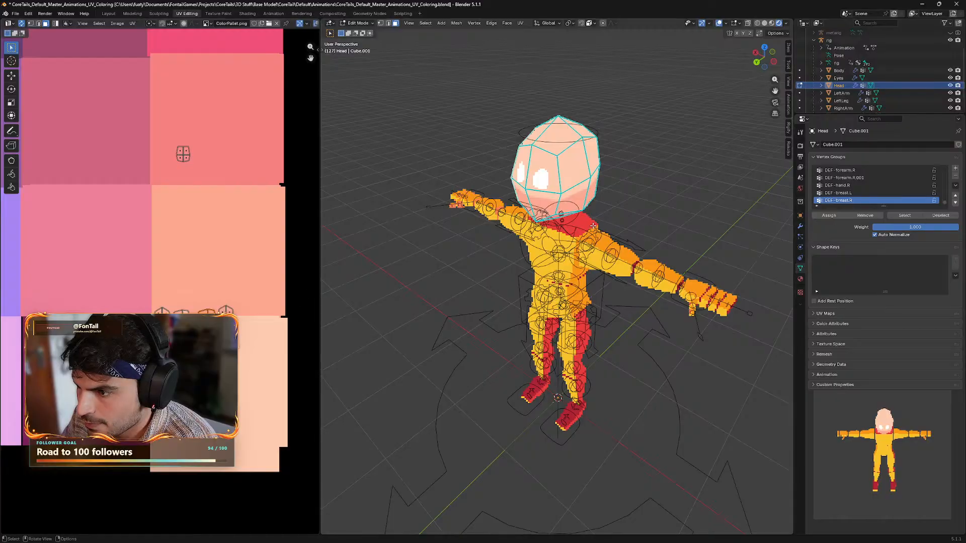
middle_click_drag(584, 202, 574, 198)
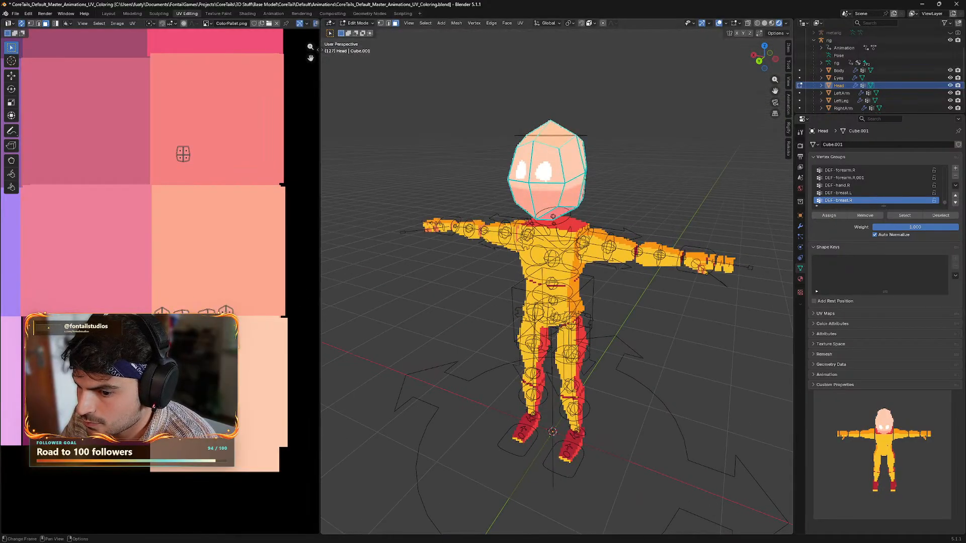
- Reposition the selected head UV island on the lightest peach swatch and rotate it by about 180 degrees
key("g")
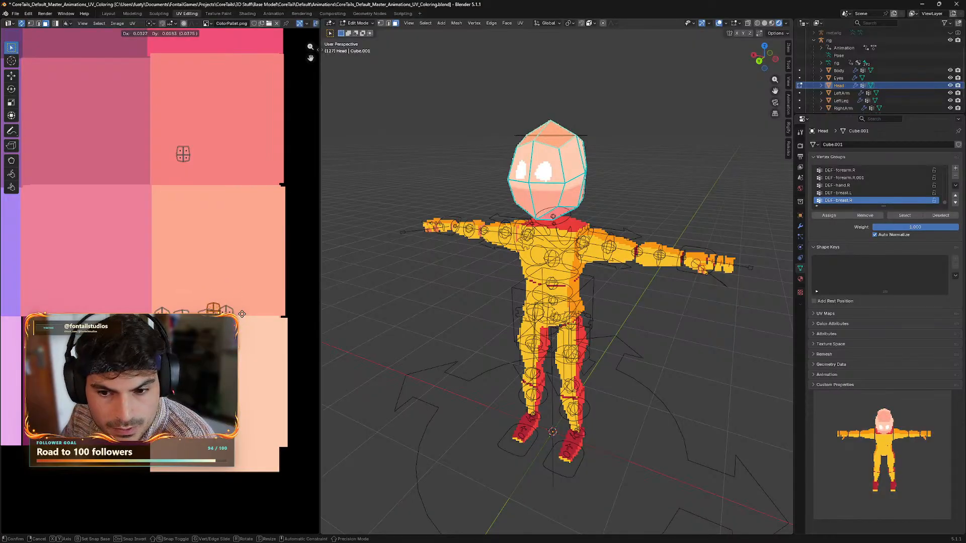
left_click(243, 339)
key("r")
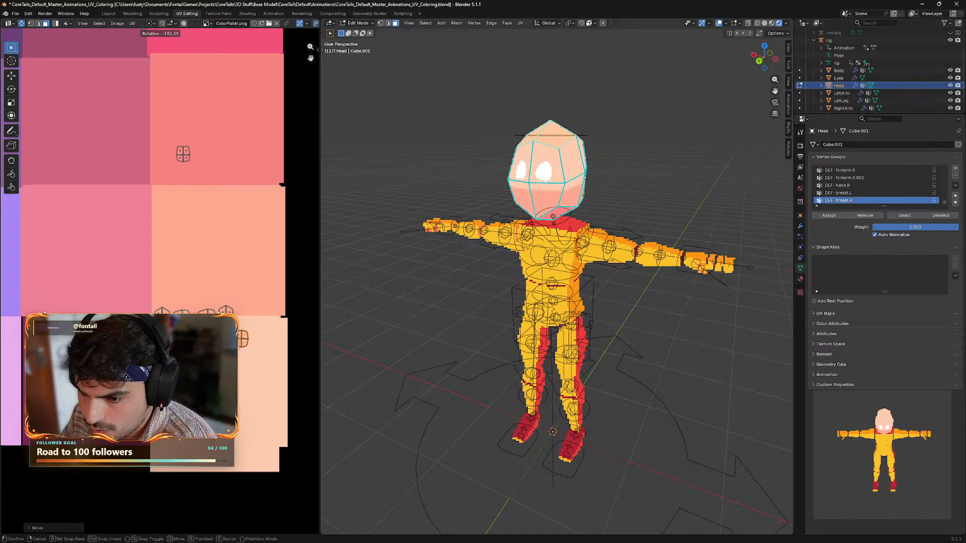
left_click(225, 344)
key("r")
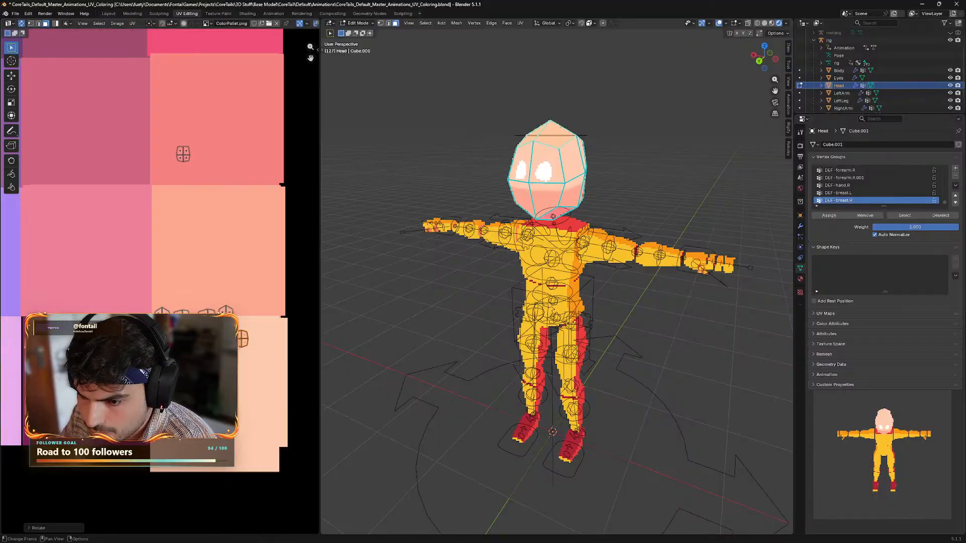
key("g")
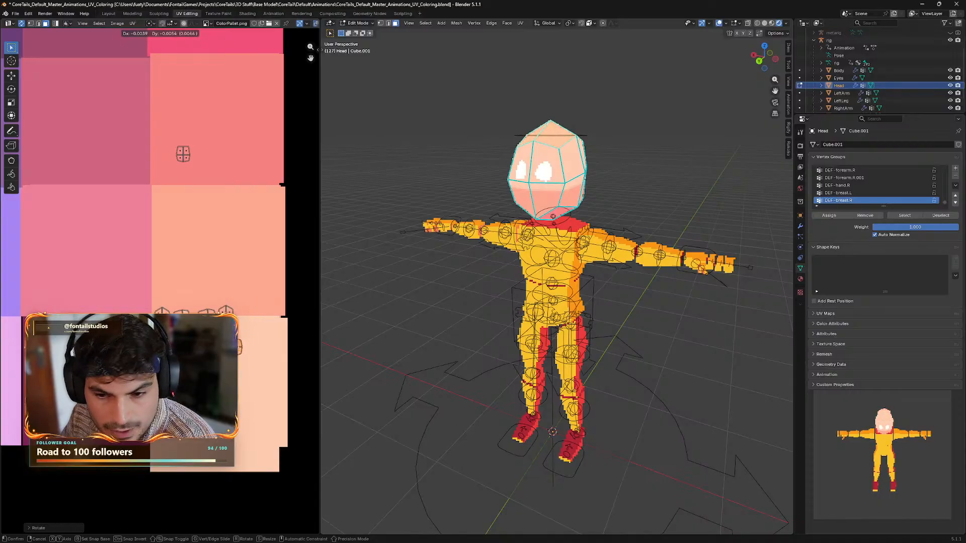
key("r")
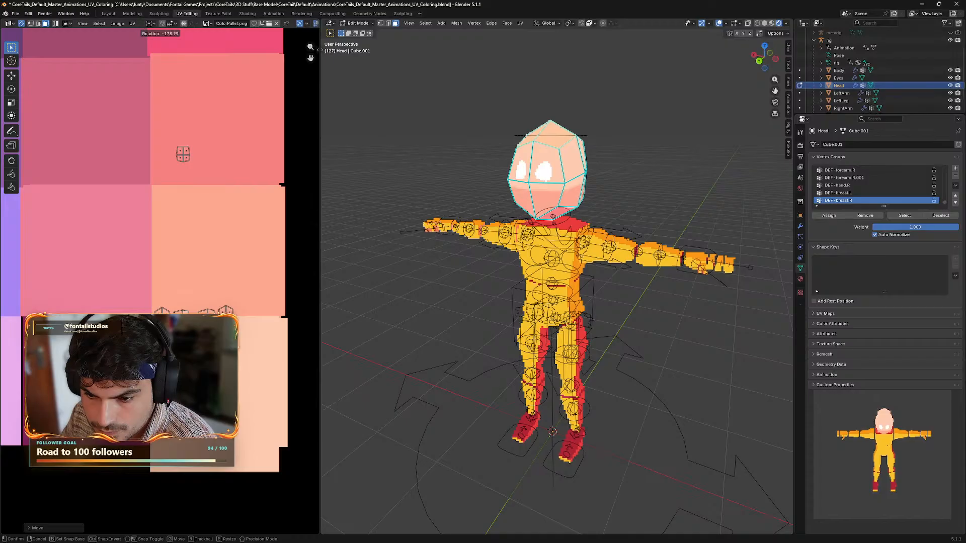
key("Return")
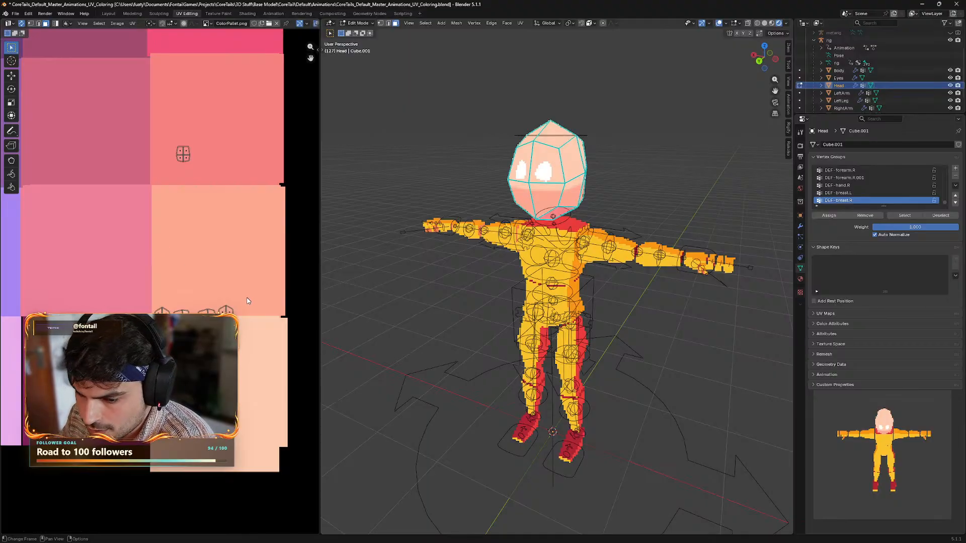
- Return the Head mesh to Object Mode and put the Body mesh in Edit Mode
middle_click_drag(445, 182, 492, 325)
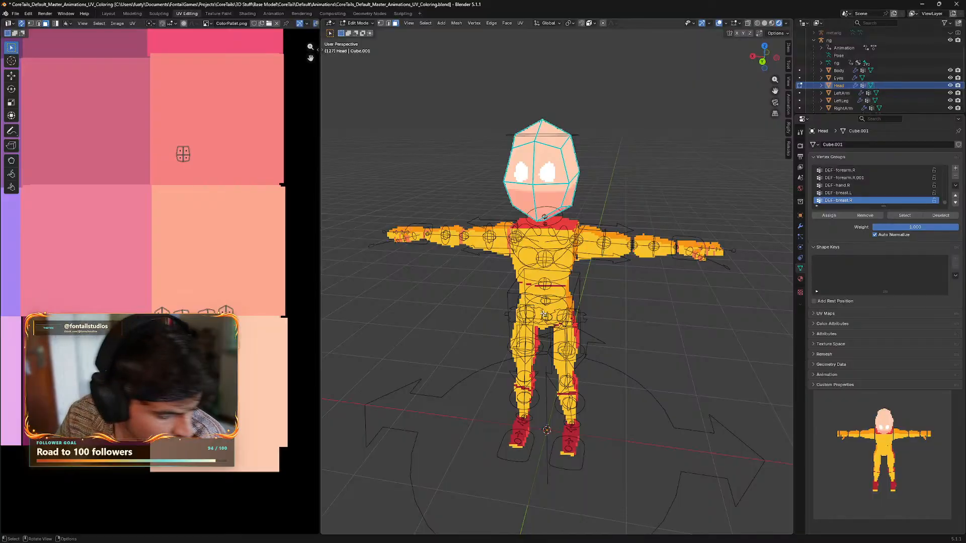
scroll(611, 254, "down", 2)
middle_click_drag(623, 331, 605, 300)
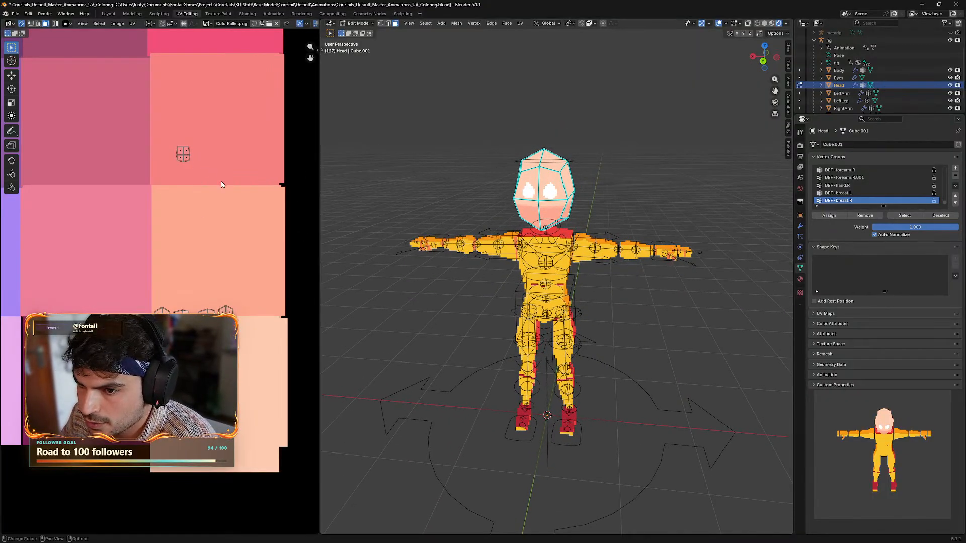
scroll(236, 210, "down", 1)
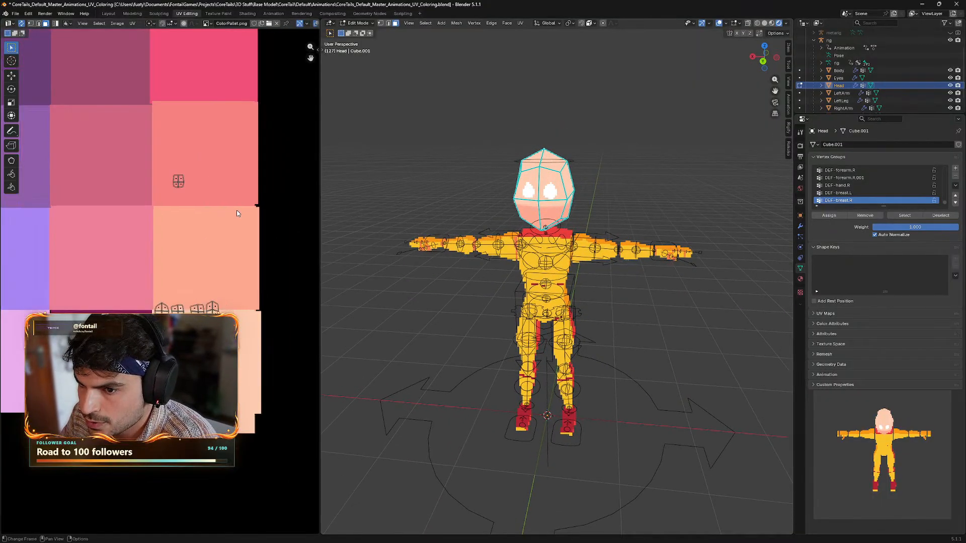
left_click(839, 71)
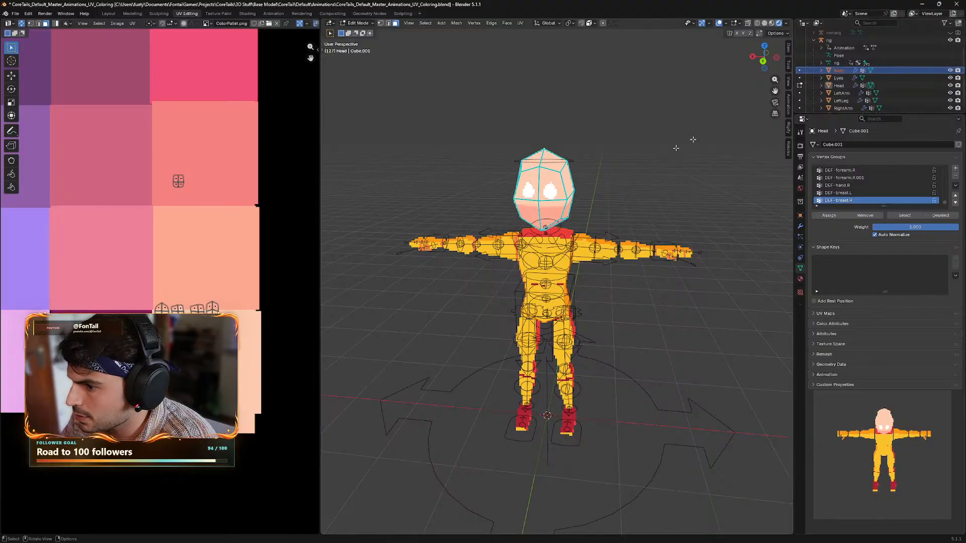
left_click(357, 23)
left_click(357, 36)
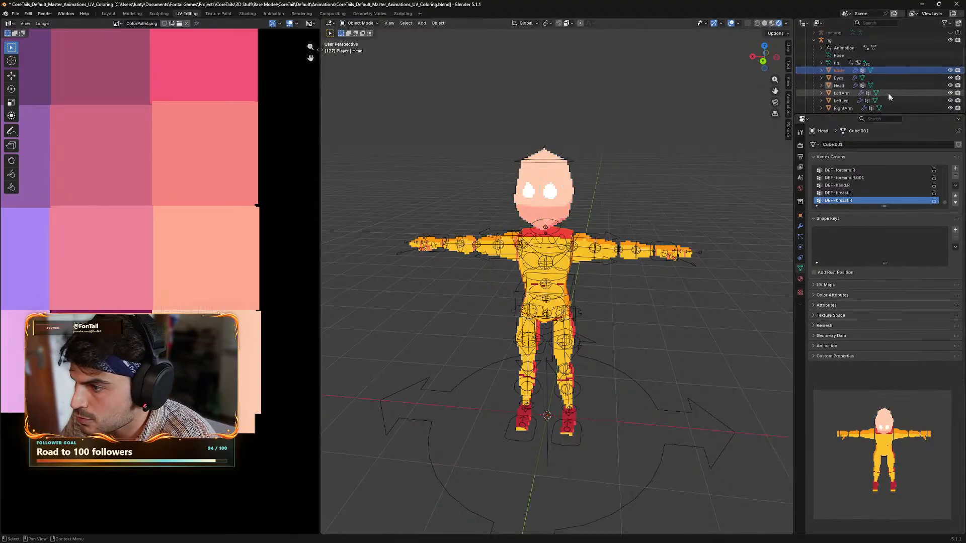
left_click(364, 24)
left_click(366, 40)
- Select all of the Body's UV islands on the red-to-orange swatch column
scroll(261, 169, "down", 4)
middle_click_drag(218, 276, 258, 180)
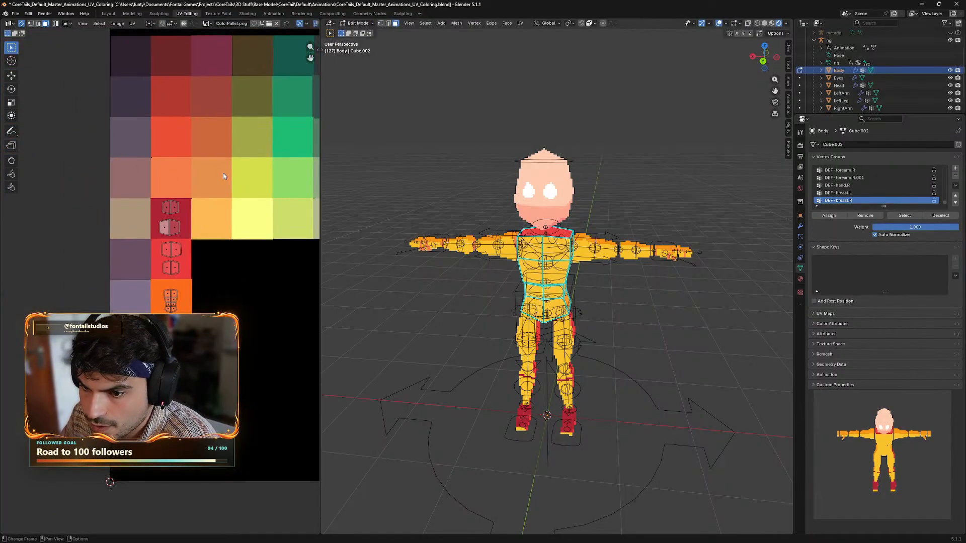
left_click_drag(230, 163, 138, 332)
middle_click_drag(282, 283, 236, 312)
key("g")
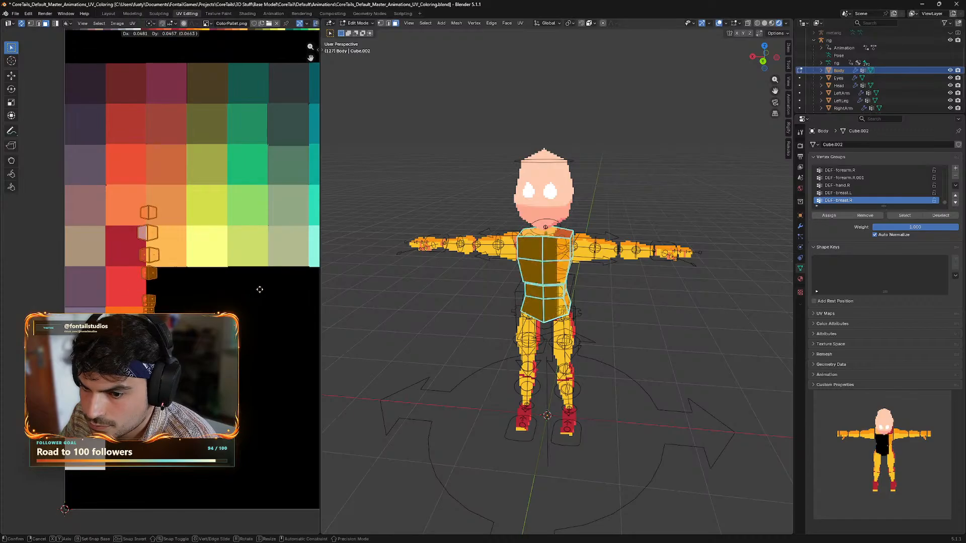
key("x")
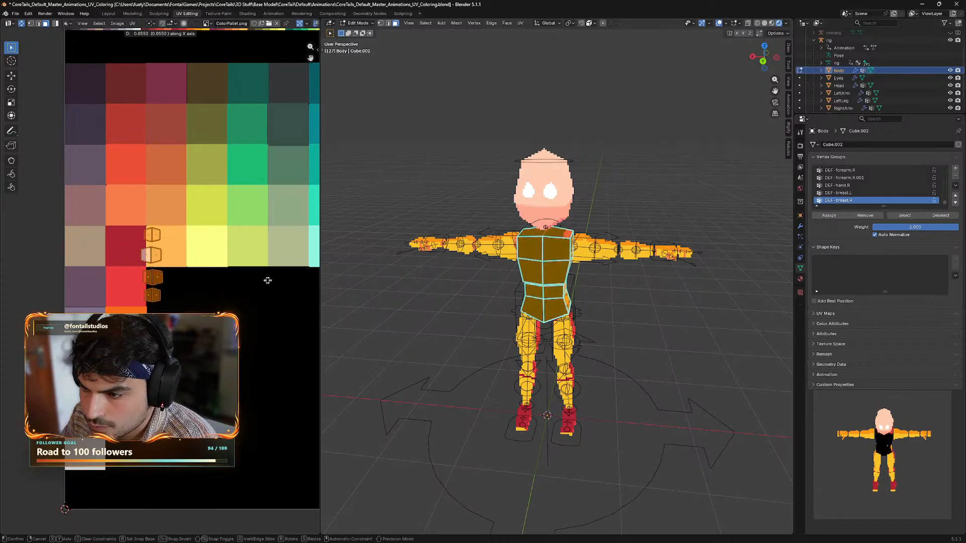
left_click(251, 294)
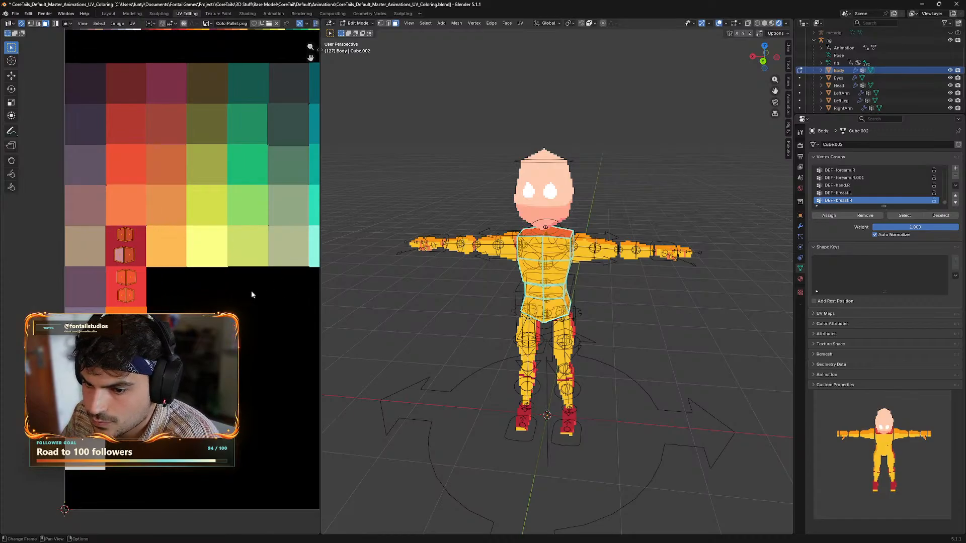
- Move the selected Body UV islands across the palette onto the crimson-to-peach swatch column, one shade group per swatch
middle_click_drag(252, 294, 107, 275)
key("g")
left_click(189, 243)
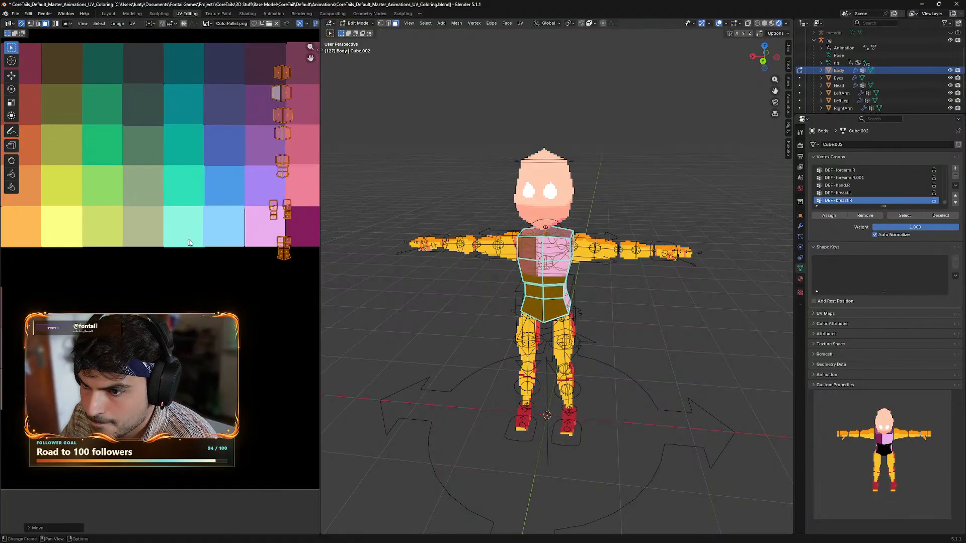
middle_click_drag(233, 203, 100, 284)
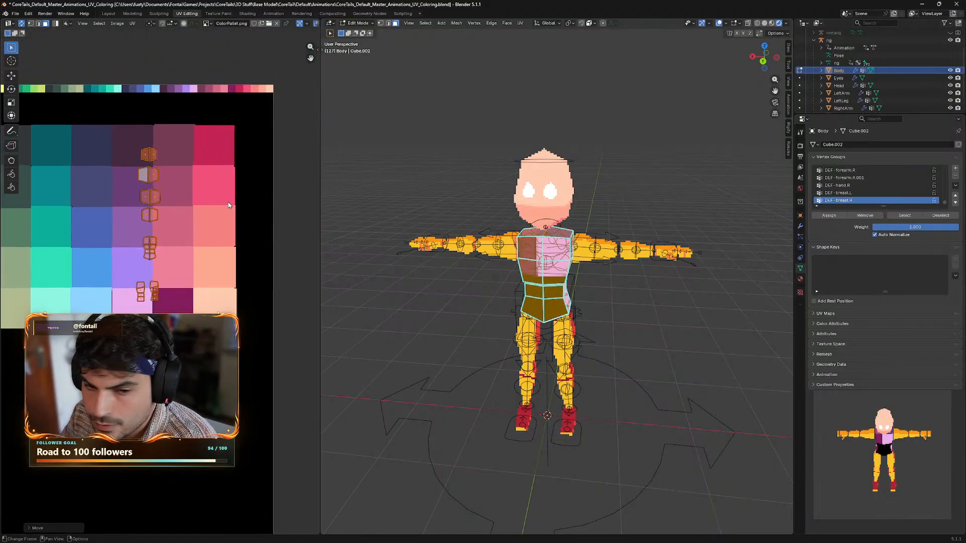
key("g")
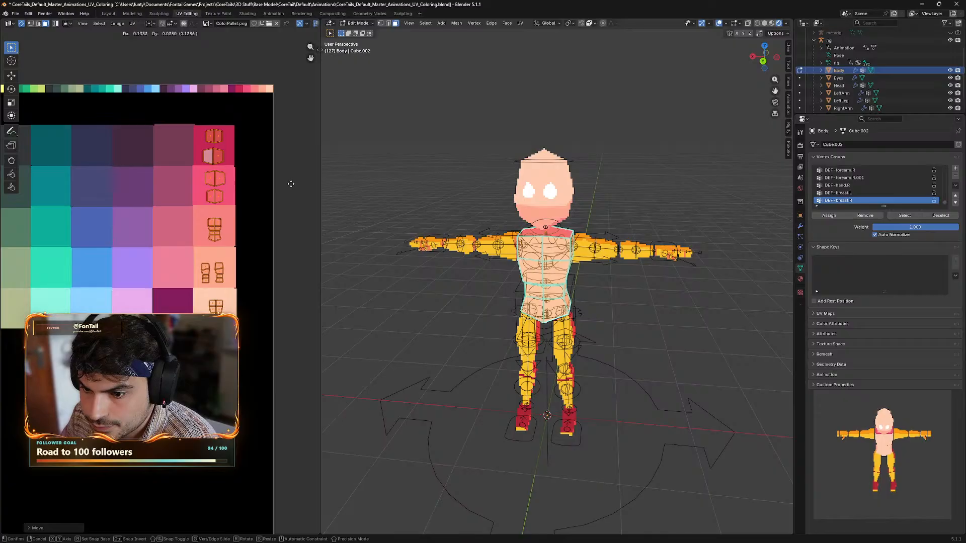
left_click(291, 184)
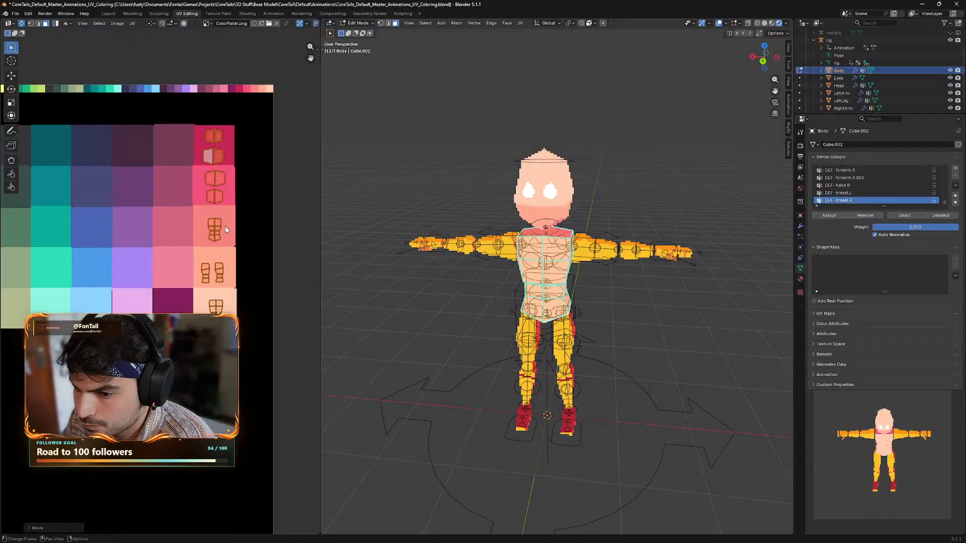
- Select only the Body UV island on the lightest peach swatch and save the file
scroll(241, 247, "up", 1)
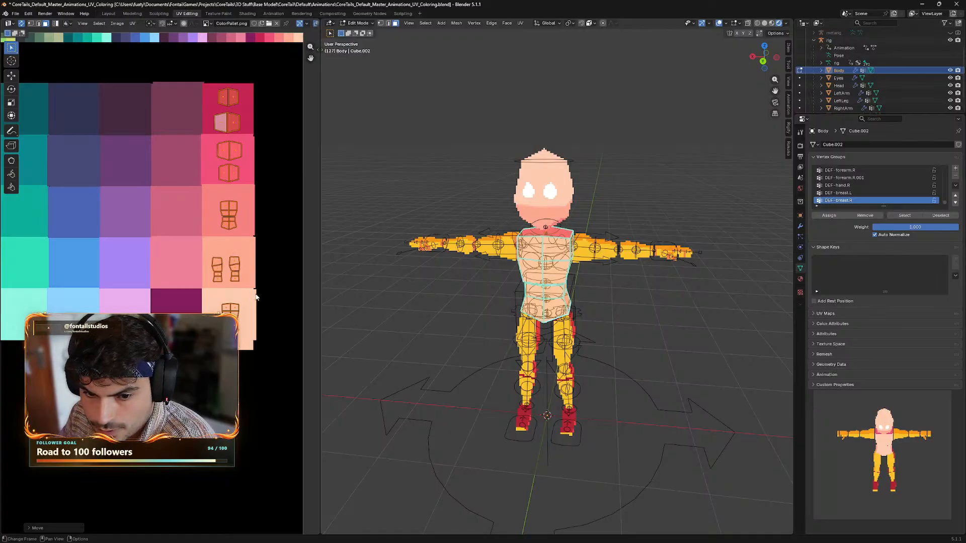
scroll(262, 288, "up", 1)
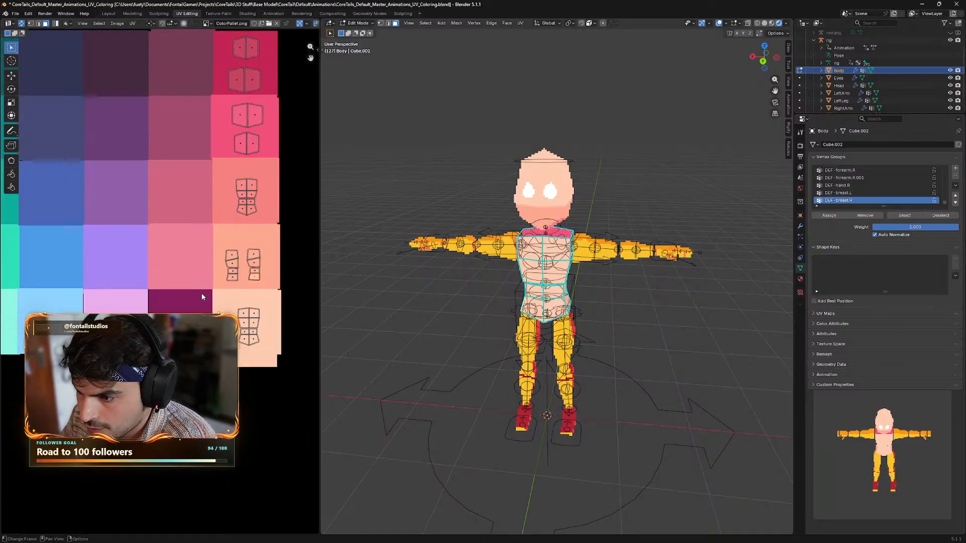
middle_click_drag(281, 308, 216, 283)
left_click_drag(212, 275, 156, 338)
scroll(155, 312, "down", 2)
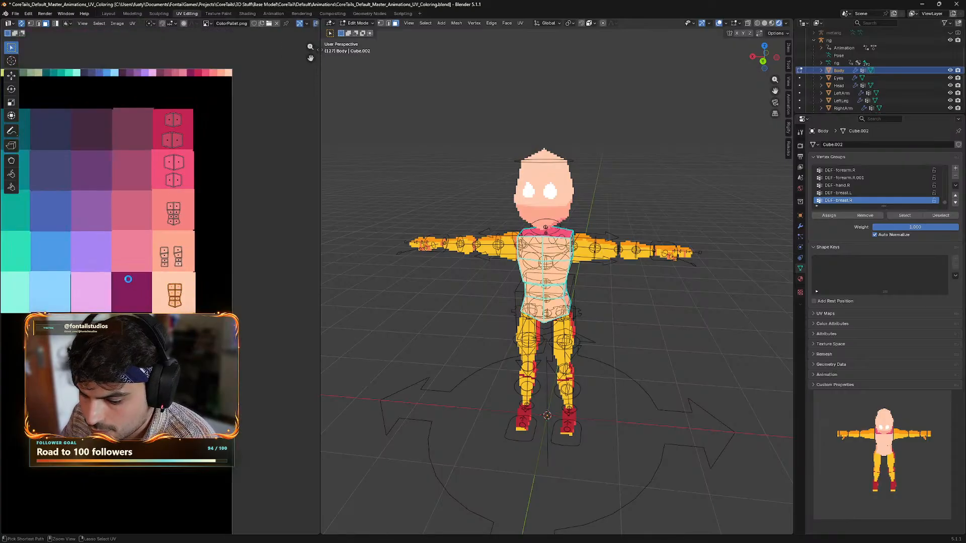
key("ctrl+s")
- Scale all of the Body's UV islands down to about 0.17 and move them onto the lightest peach swatch
key("a")
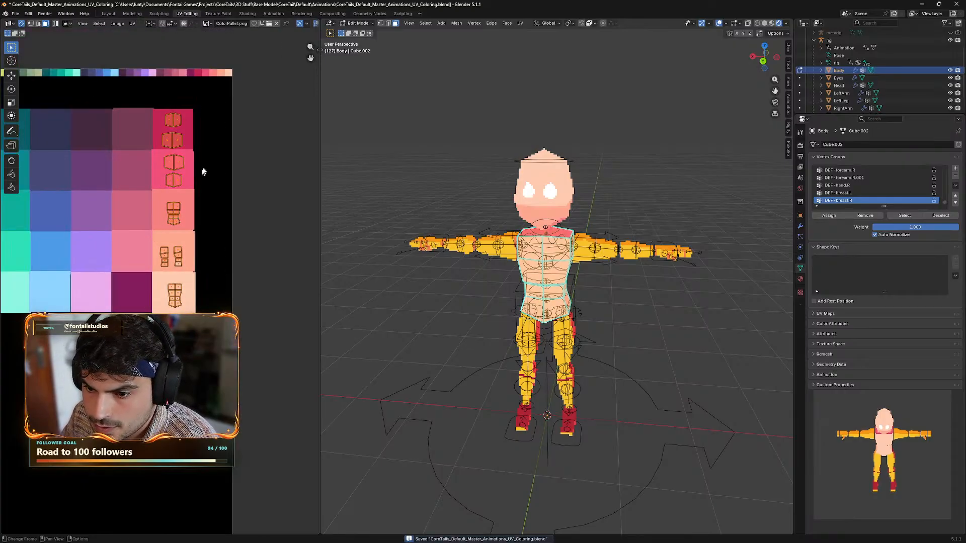
key("s")
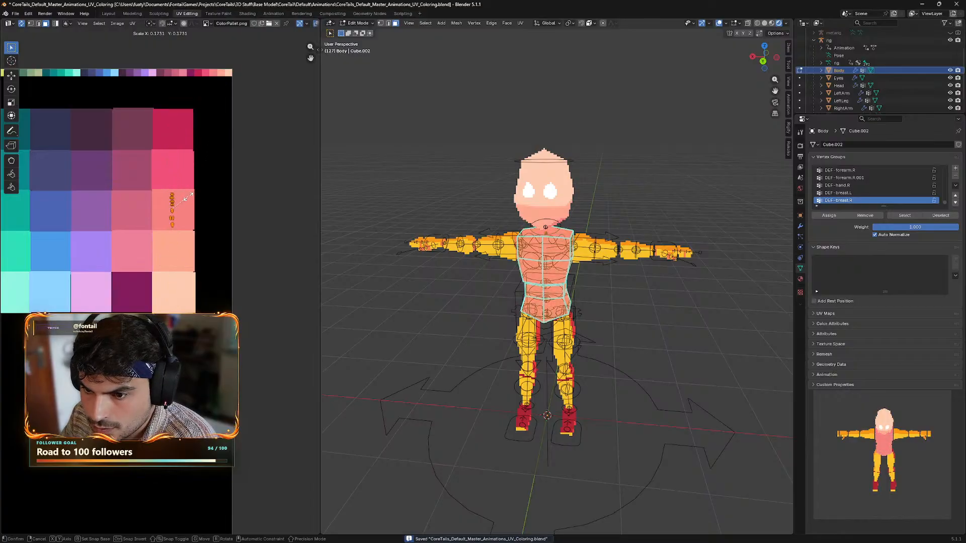
left_click(190, 199)
key("g")
left_click(182, 302)
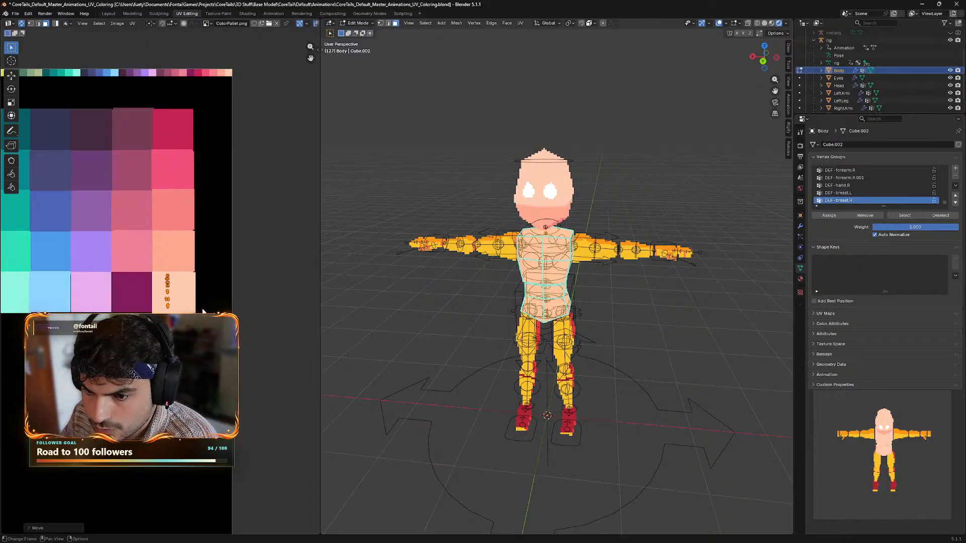
- Move only the lowest Body UV island to the upper-left corner of the lightest peach swatch, away from the other islands
scroll(166, 289, "up", 8)
middle_click_drag(229, 329, 222, 279)
scroll(176, 271, "down", 1)
scroll(218, 273, "up", 1)
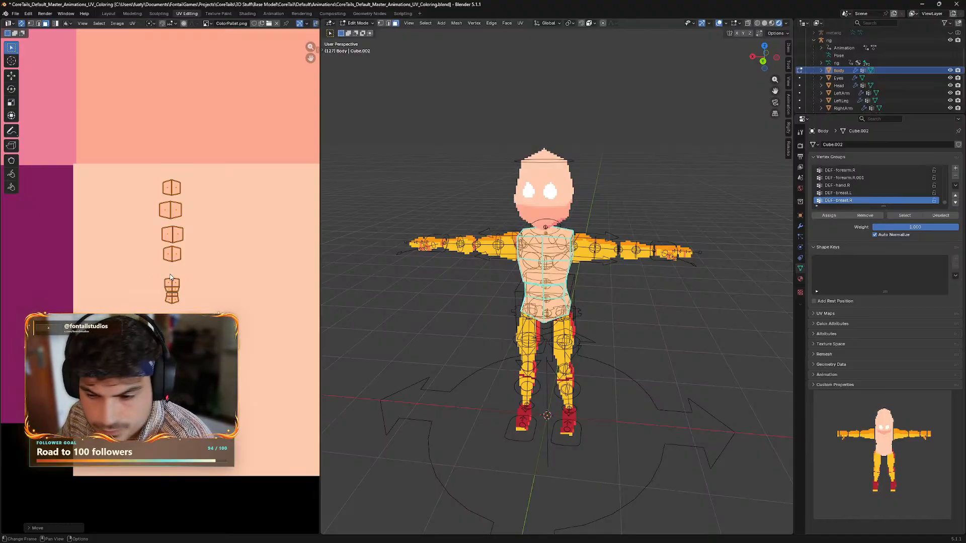
left_click(202, 267)
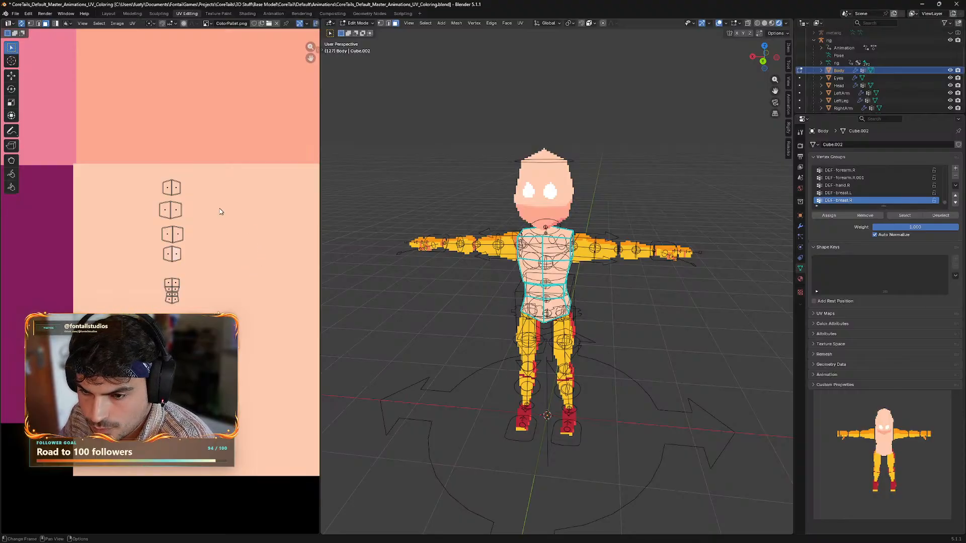
key("b")
key("a")
key("alt+a")
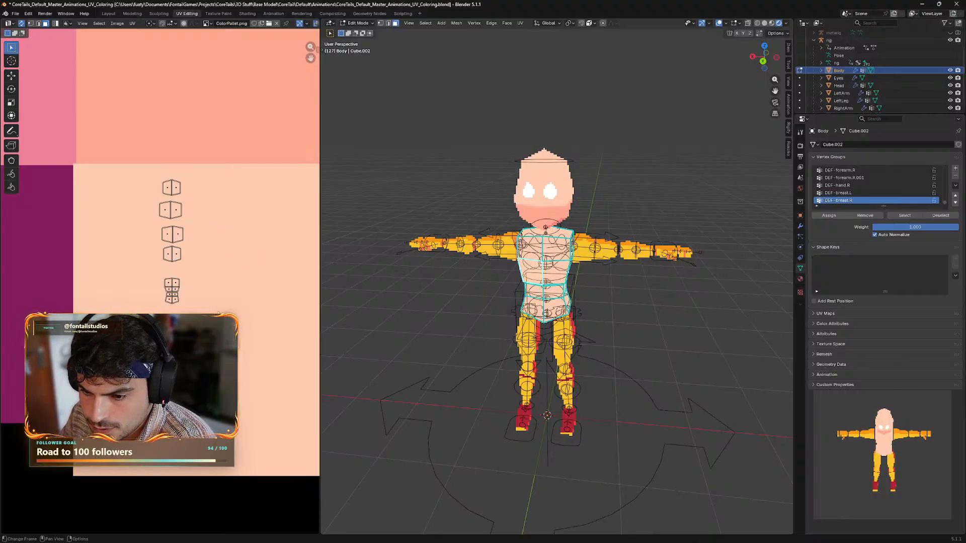
key("a")
key("g")
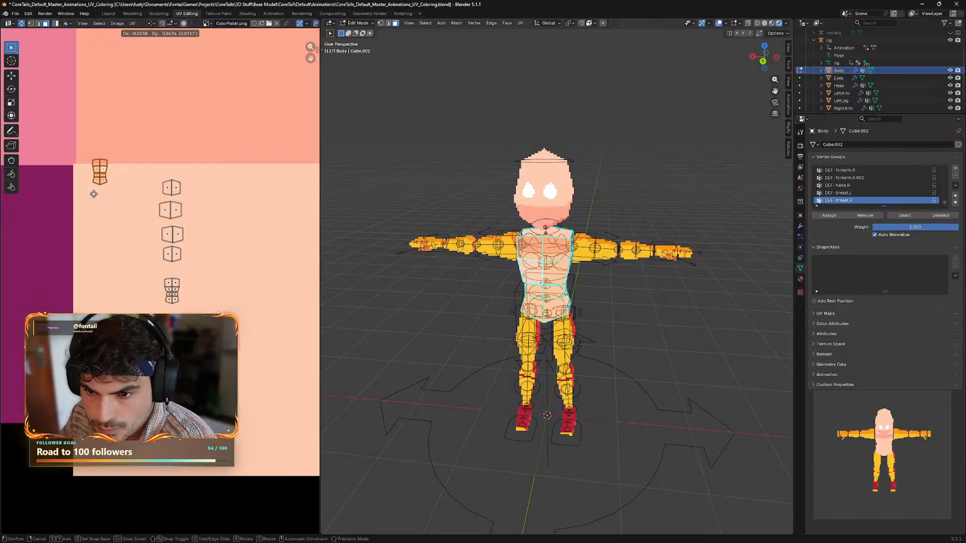
left_click(93, 194)
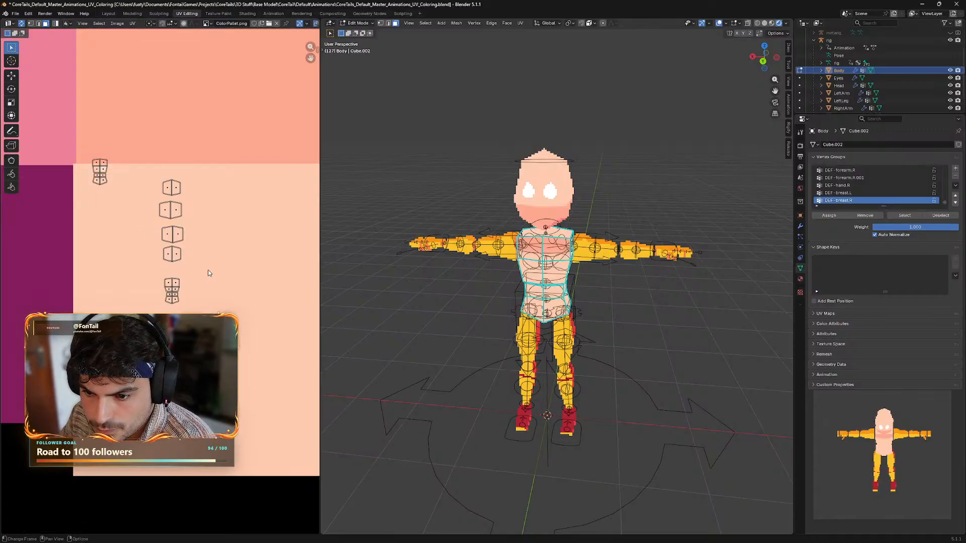
- Move the lowest Body UV island up beside the matching island at the upper-left corner of the lightest peach swatch
key("l")
key("g")
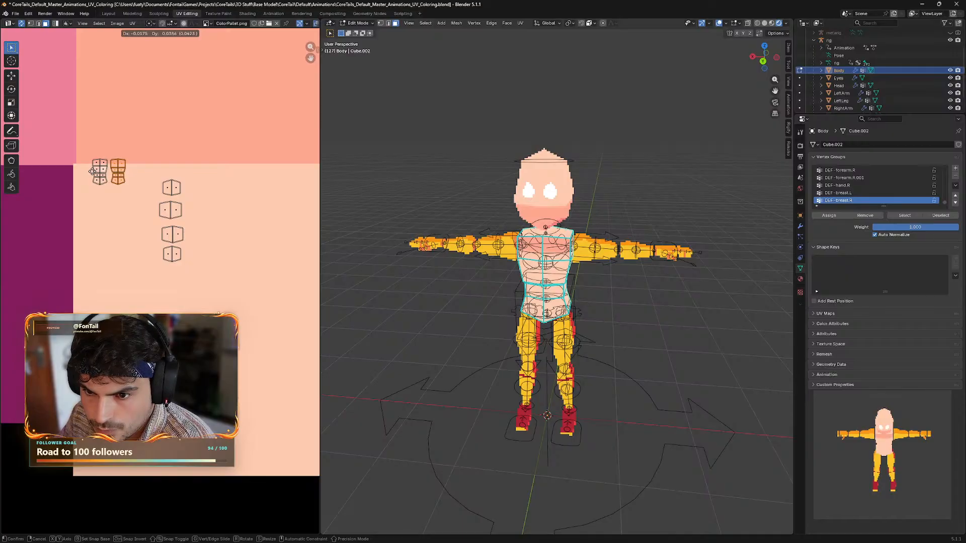
left_click(92, 172)
- Shift the two topmost small Body UV islands slightly upward within the lightest peach swatch
middle_click_drag(381, 244, 553, 360)
left_click_drag(194, 174, 157, 198)
middle_click_drag(499, 319, 569, 337)
key("g")
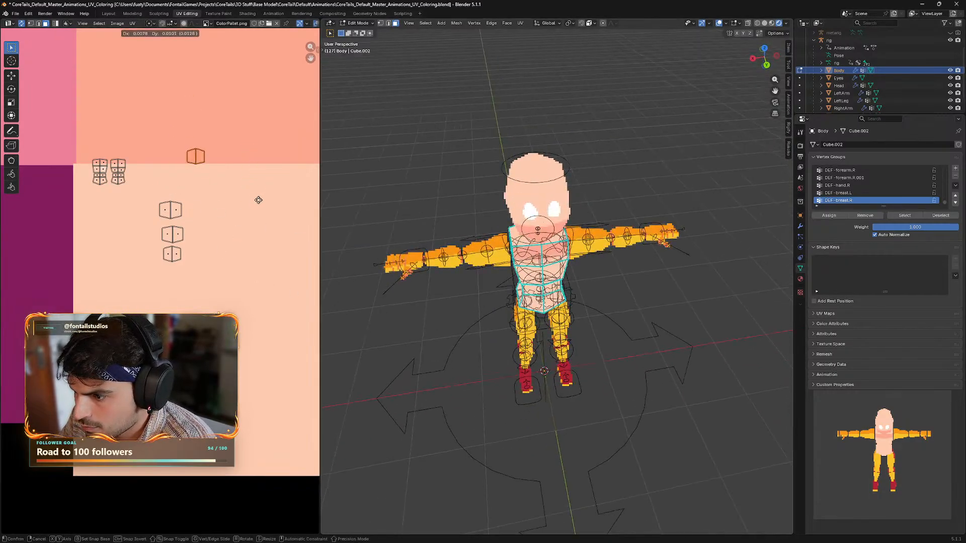
left_click(232, 226)
left_click_drag(198, 195, 150, 226)
key("g")
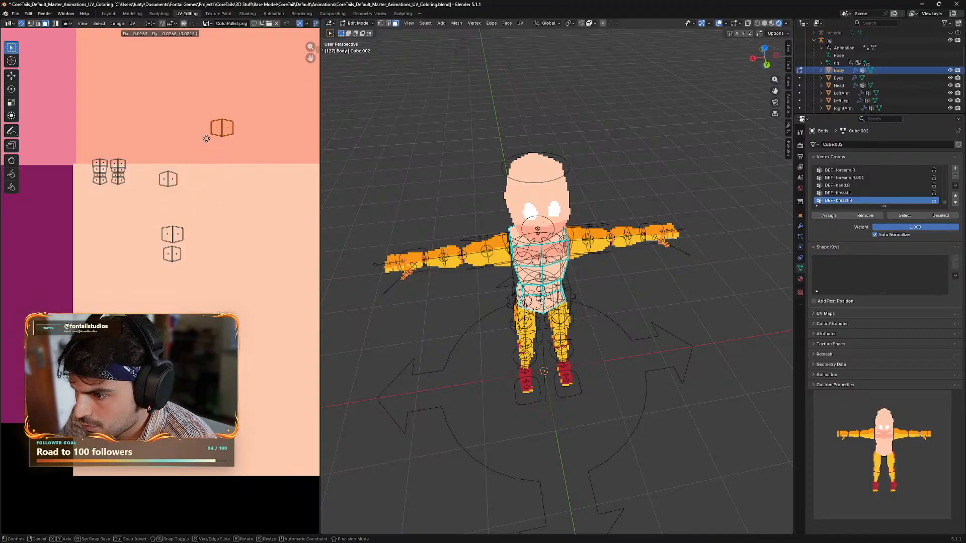
left_click(155, 213)
- Move the lowest small Body UV island sideways within the lightest peach swatch, away from the other islands
left_click_drag(197, 247, 155, 280)
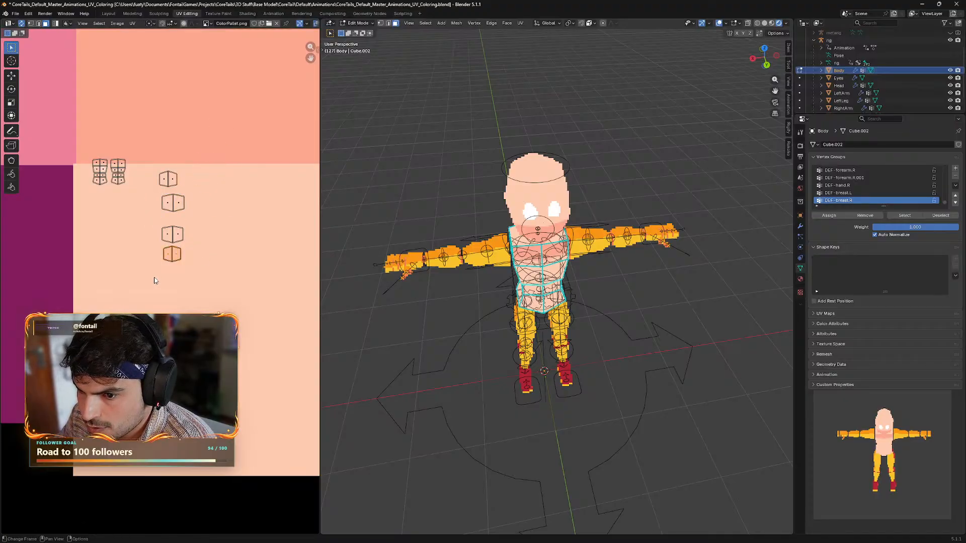
key("g")
left_click(211, 252)
- Move the remaining small Body UV island onto the darker peach swatch directly above the lightest one, near its lower edge
left_click_drag(189, 218, 151, 246)
key("g")
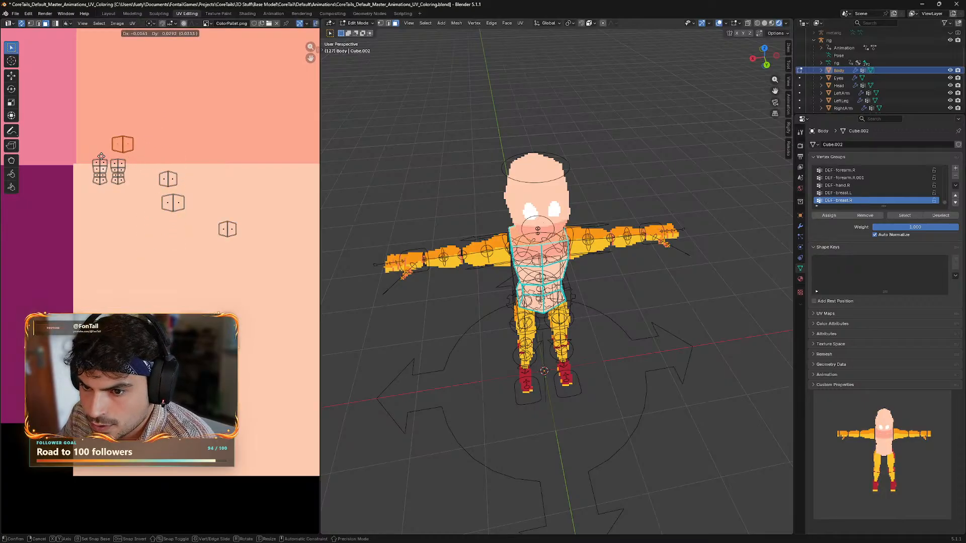
left_click(99, 159)
middle_click_drag(606, 323, 590, 312)
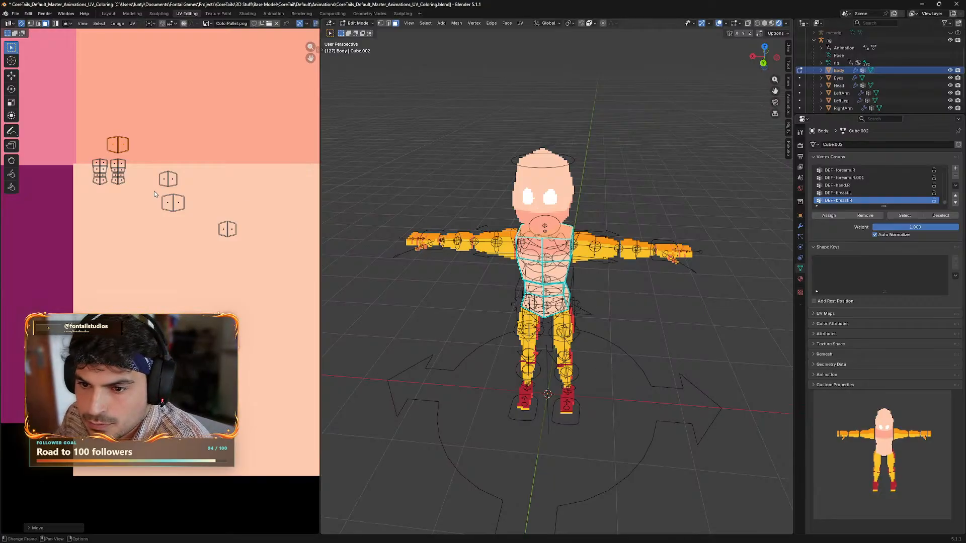
middle_click_drag(190, 85, 235, 268)
key("g")
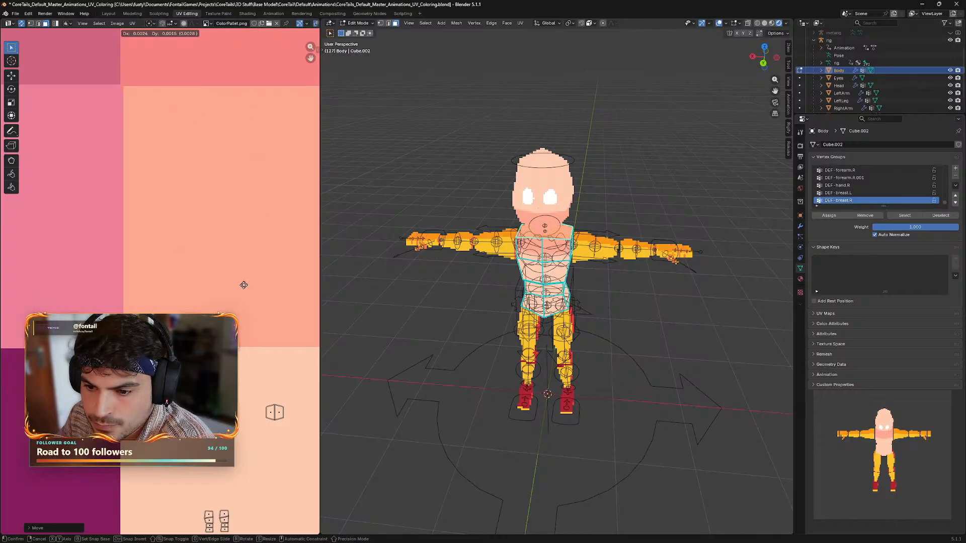
left_click(253, 300)
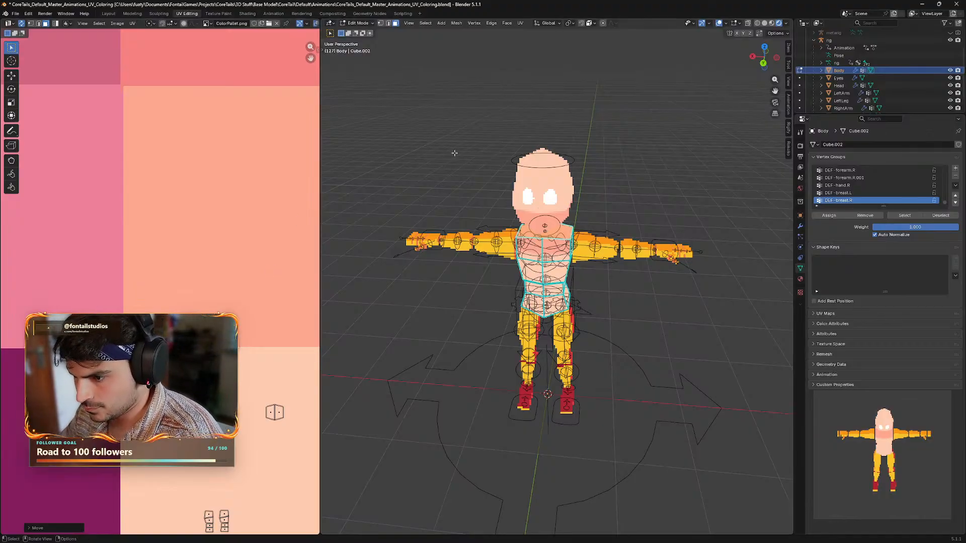
- Move the selected small Body UV island from the darker peach swatch up onto the salmon swatch
middle_click_drag(221, 295, 230, 270)
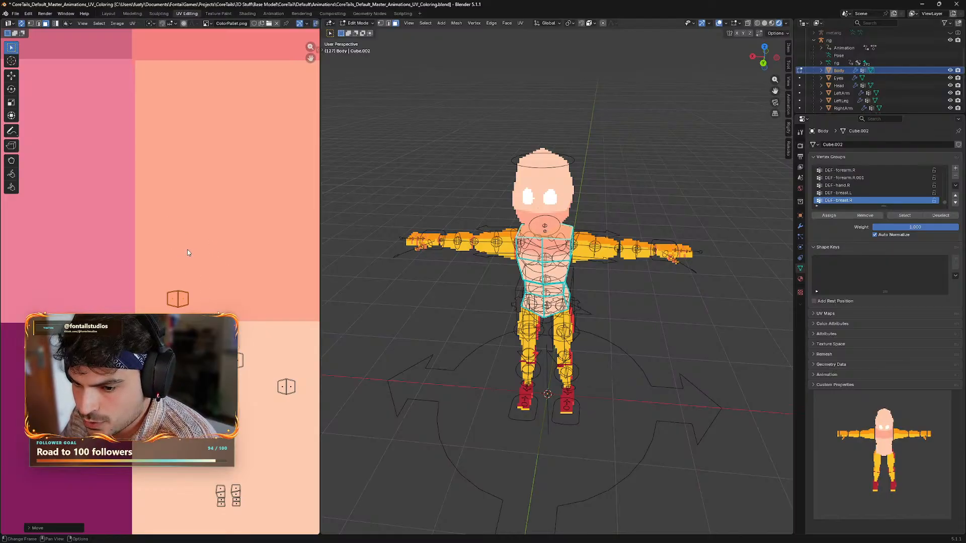
scroll(188, 252, "down", 1)
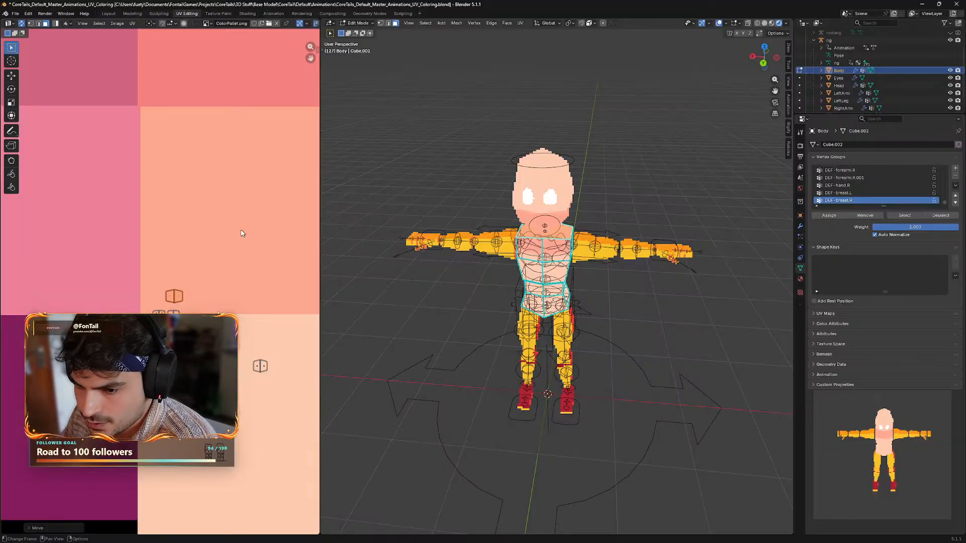
scroll(232, 224, "down", 2)
scroll(217, 243, "up", 2)
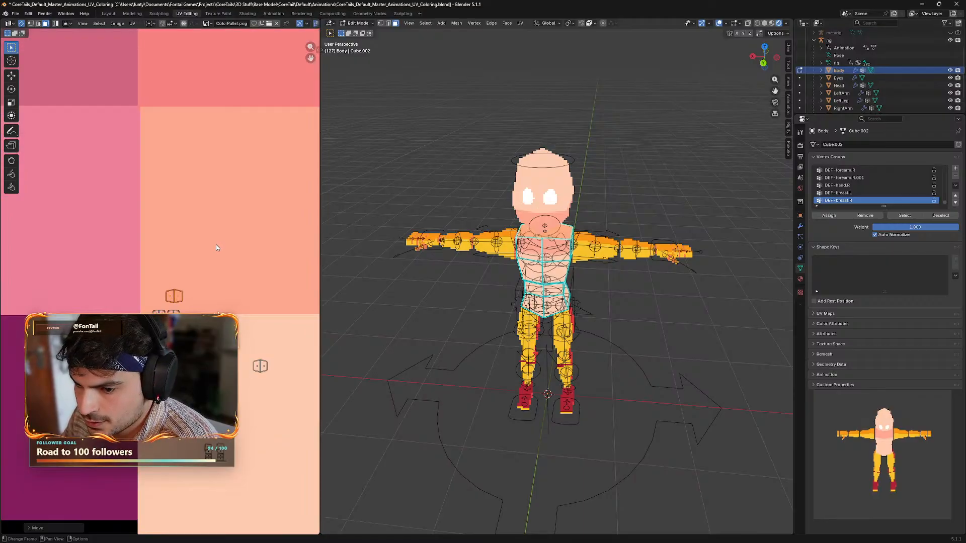
middle_click_drag(213, 246, 258, 349)
scroll(222, 247, "down", 2)
key("g")
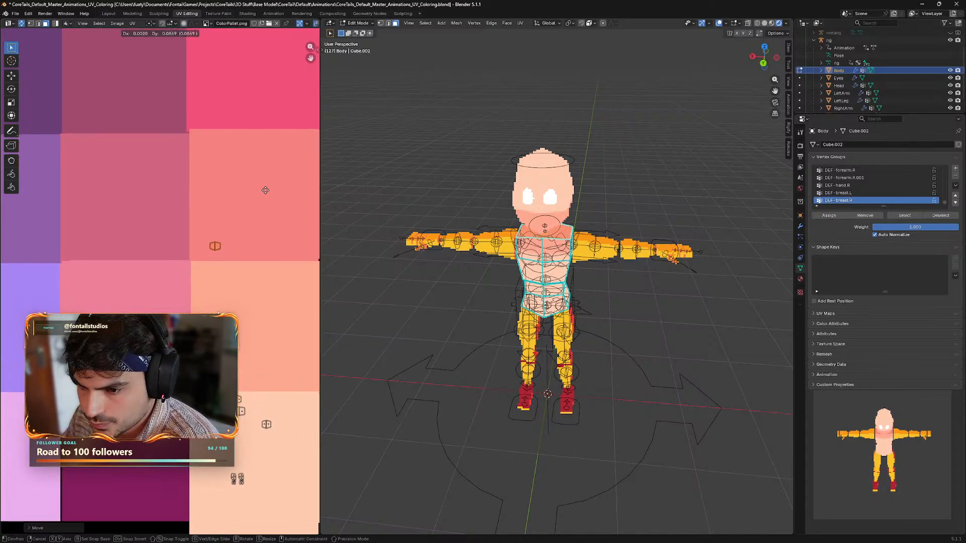
left_click(267, 190)
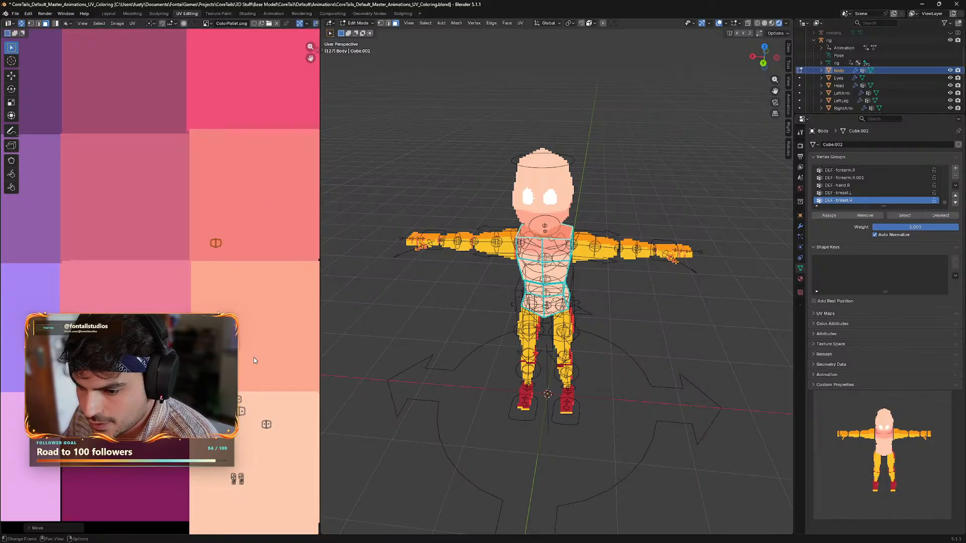
- Move the two adjacent multi-face Body UV islands up so they straddle the border between the salmon and darker peach swatches
middle_click_drag(254, 358, 220, 279)
scroll(252, 303, "up", 2)
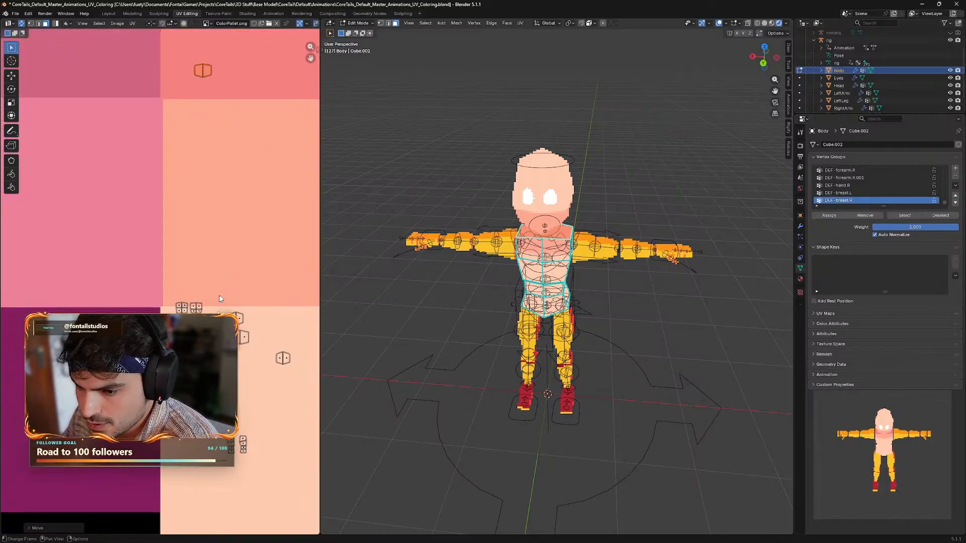
left_click_drag(236, 280, 171, 327)
left_click(222, 275)
left_click_drag(221, 270, 158, 328)
left_click(217, 308)
left_click_drag(222, 293, 189, 324)
key("g")
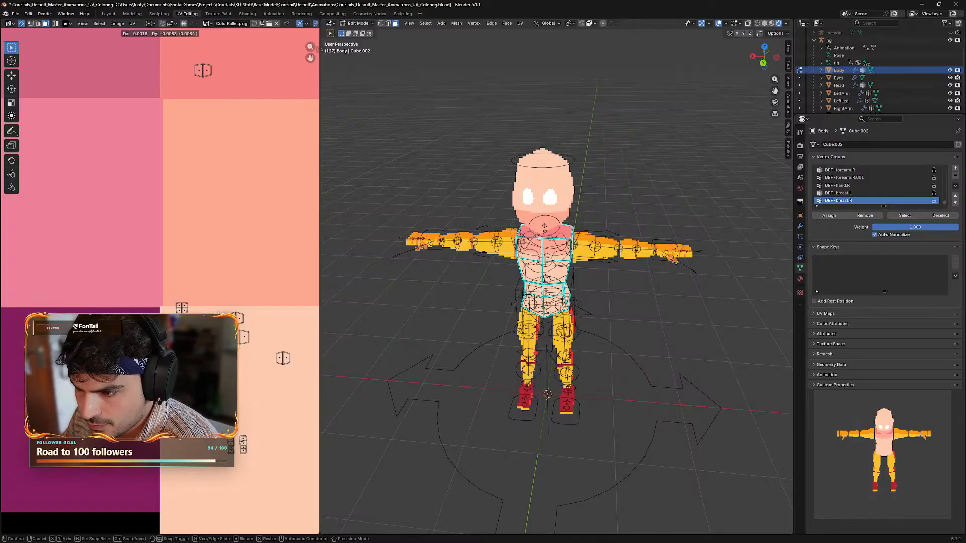
left_click(195, 326)
left_click_drag(199, 282, 169, 319)
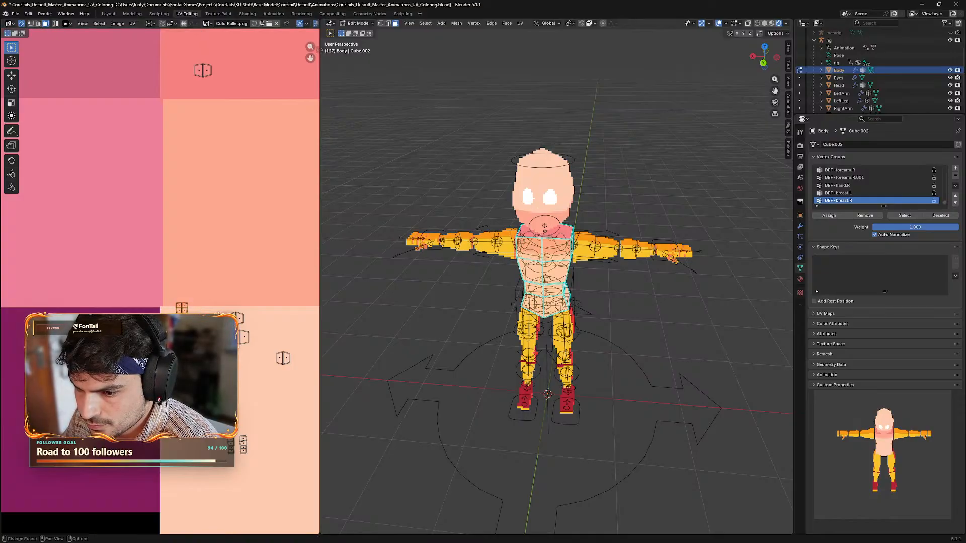
key("g")
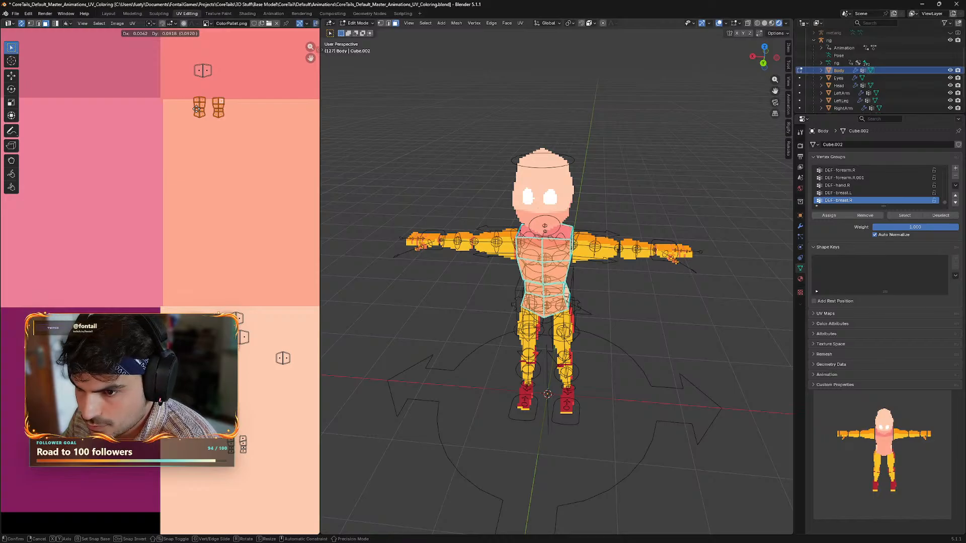
left_click(195, 108)
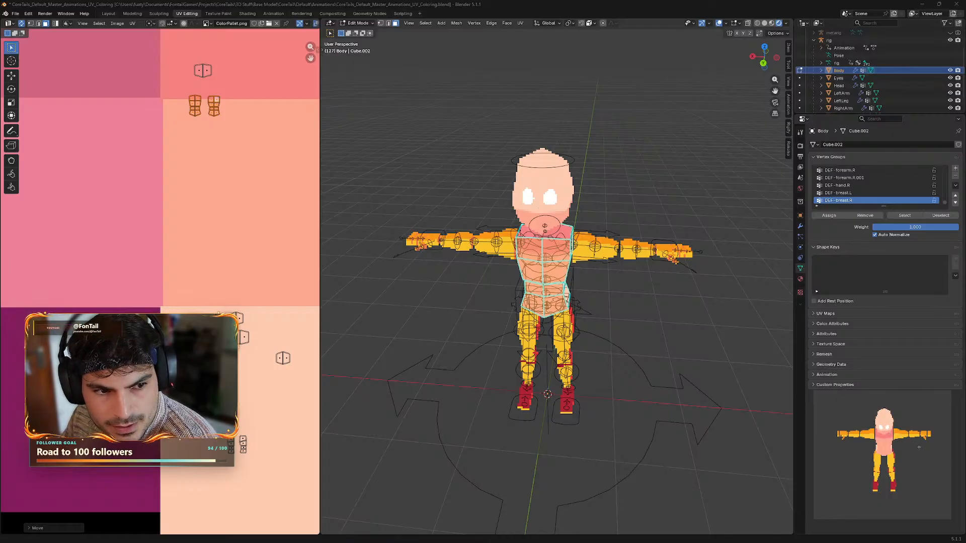
- Move the topmost small Body UV island from the lightest peach swatch onto the darker one, just below the straddling pair
left_click(239, 318)
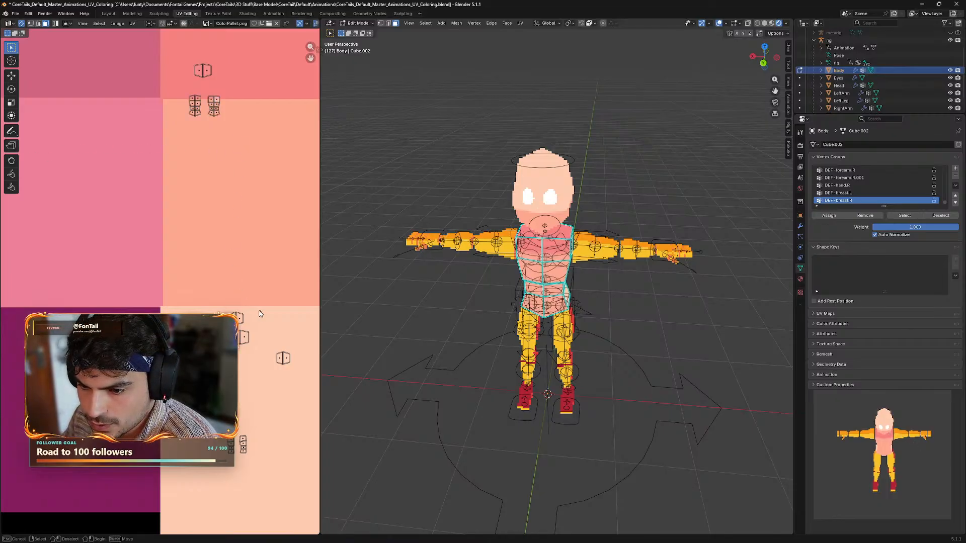
key("g")
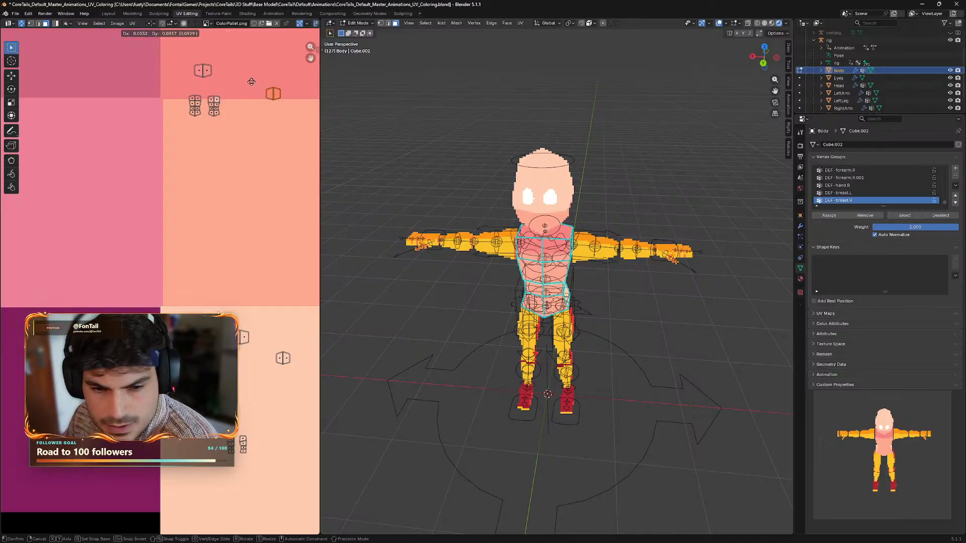
left_click(231, 173)
middle_click_drag(549, 295, 555, 274)
key("g")
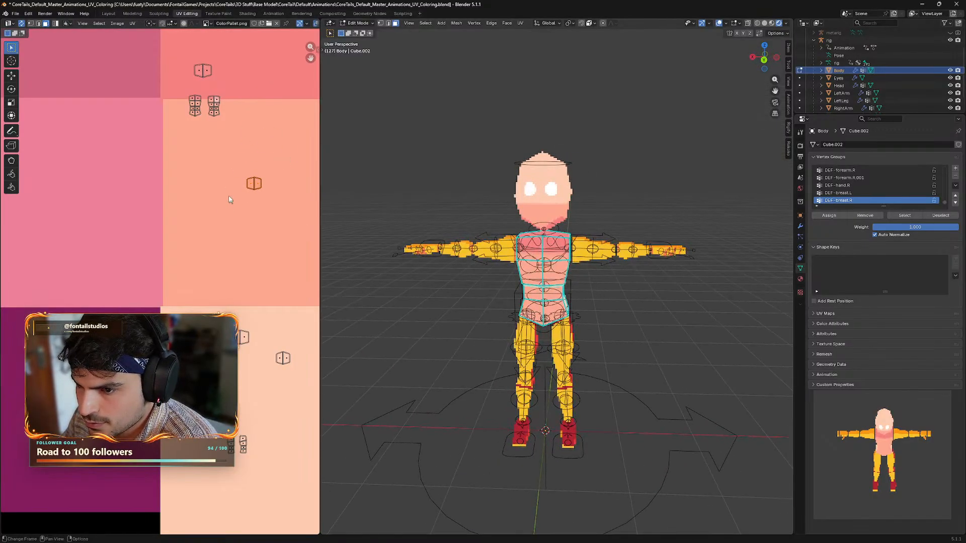
left_click(195, 148)
- Move the last two small Body UV islands together from the lightest peach swatch up onto the darker peach swatch
left_click_drag(302, 381, 230, 317)
key("g")
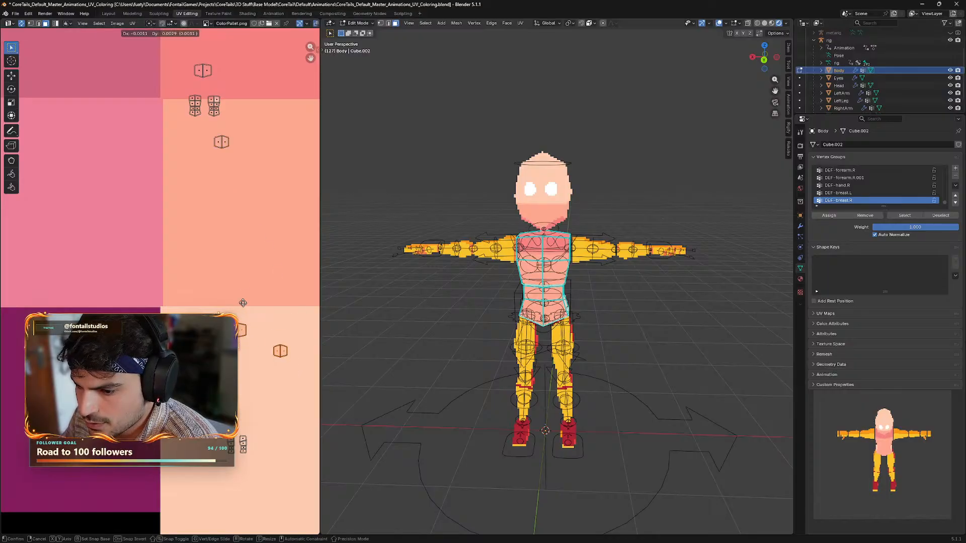
left_click(255, 112)
- Move the narrow pair of Body UV islands up to the salmon and darker peach border, beside the other straddling pair
left_click_drag(262, 435, 182, 483)
key("g")
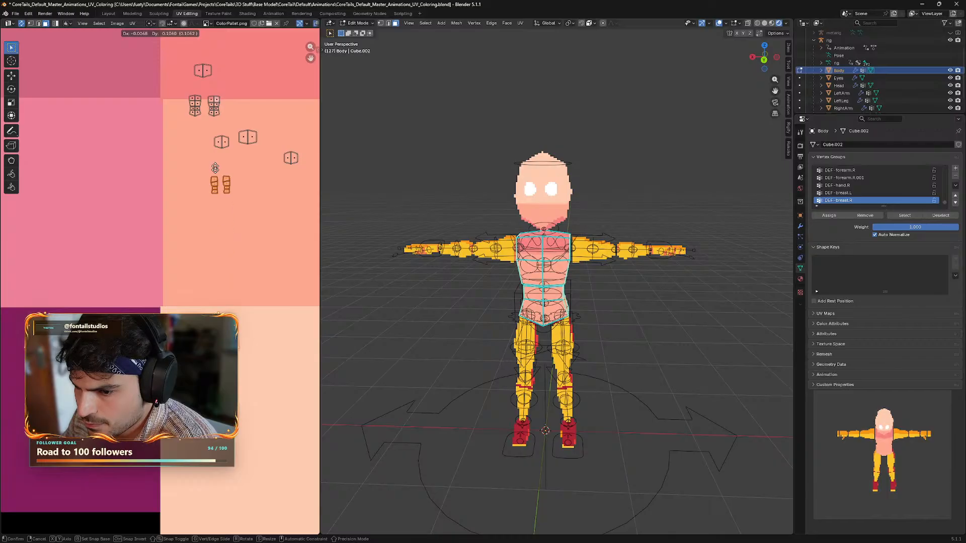
left_click(231, 99)
- Select all of the Body's UV islands and move them together back down onto the lightest peach swatch
middle_click_drag(483, 272, 686, 293)
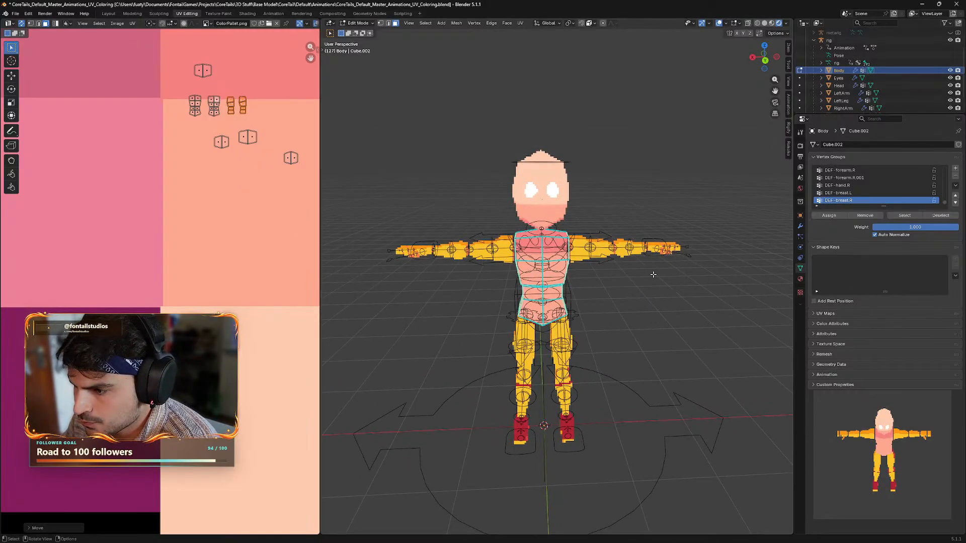
middle_click_drag(618, 281, 667, 275)
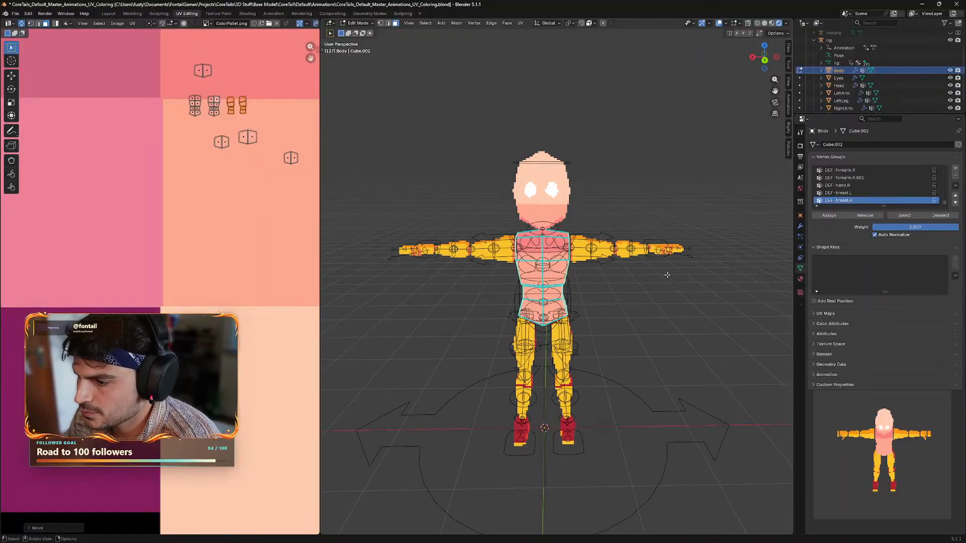
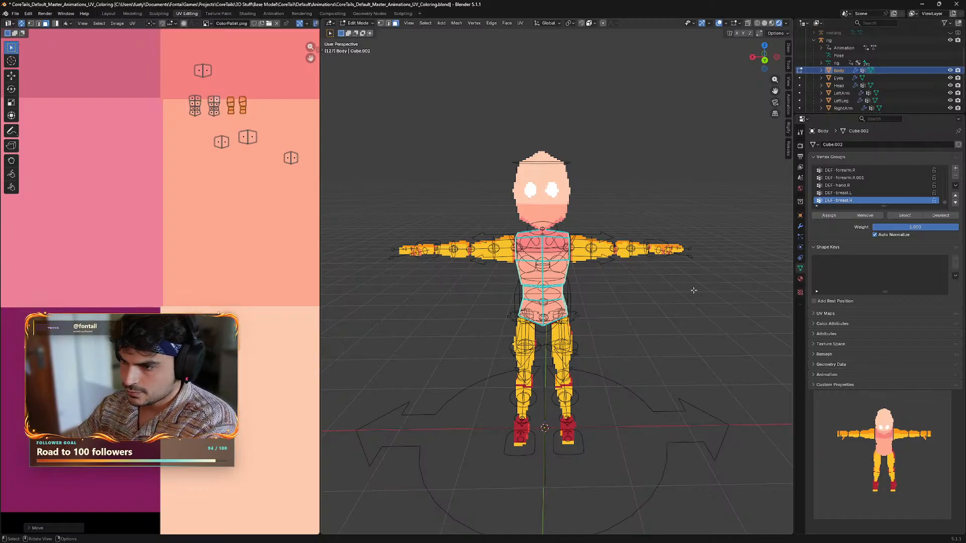
middle_click_drag(693, 290, 711, 304)
middle_click_drag(725, 319, 746, 323)
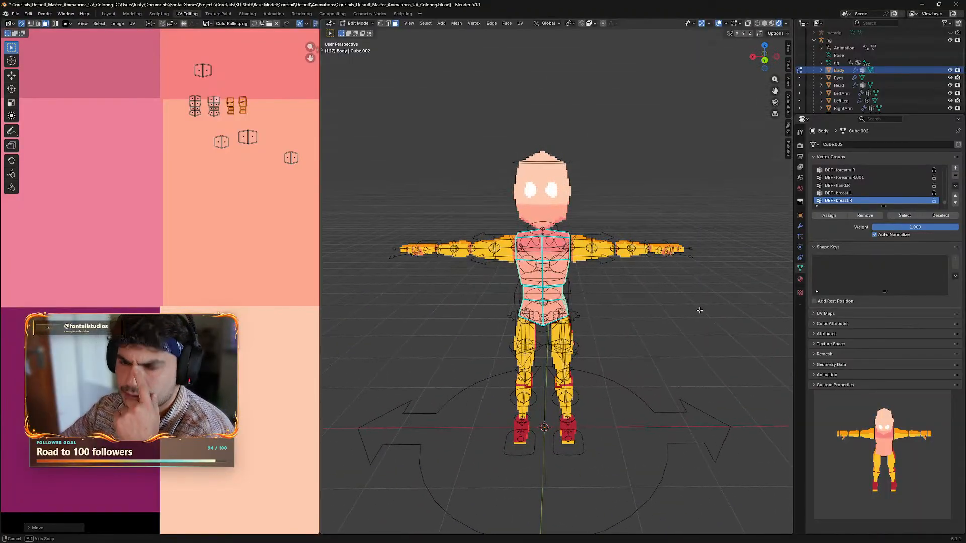
middle_click_drag(693, 329, 742, 320)
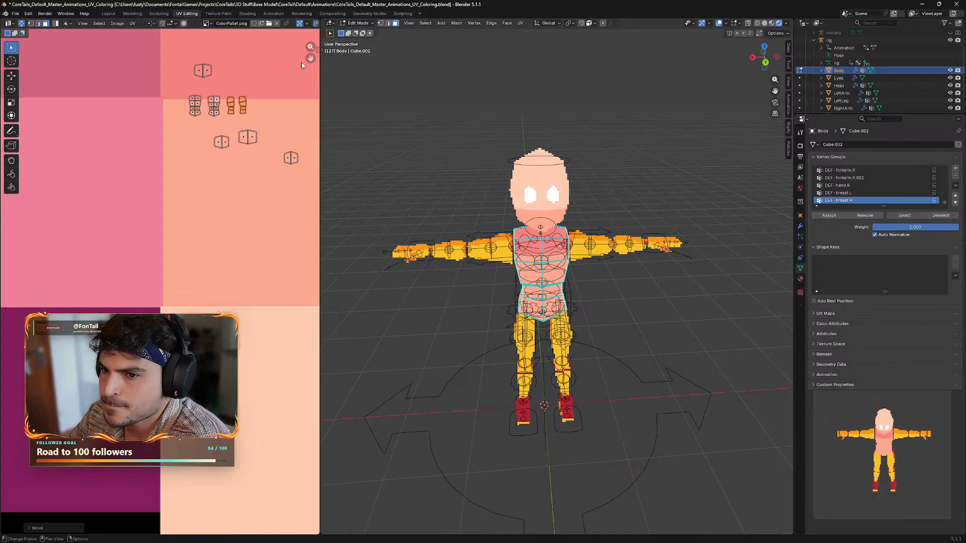
left_click_drag(157, 54, 307, 190)
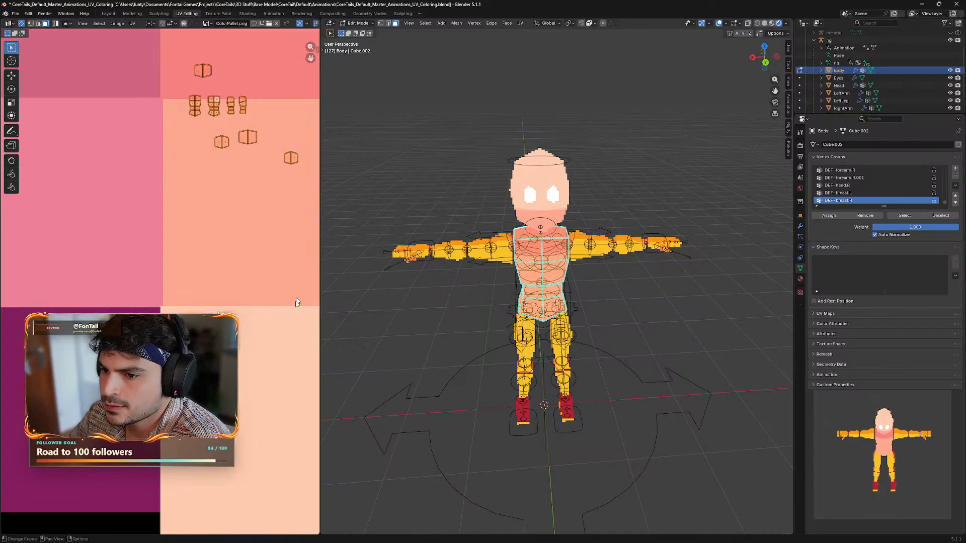
key("g")
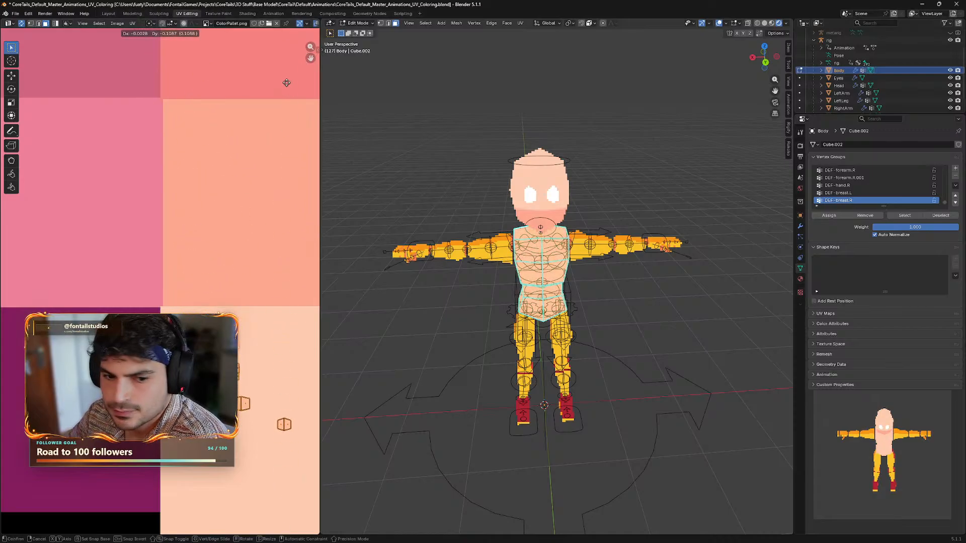
left_click(294, 73)
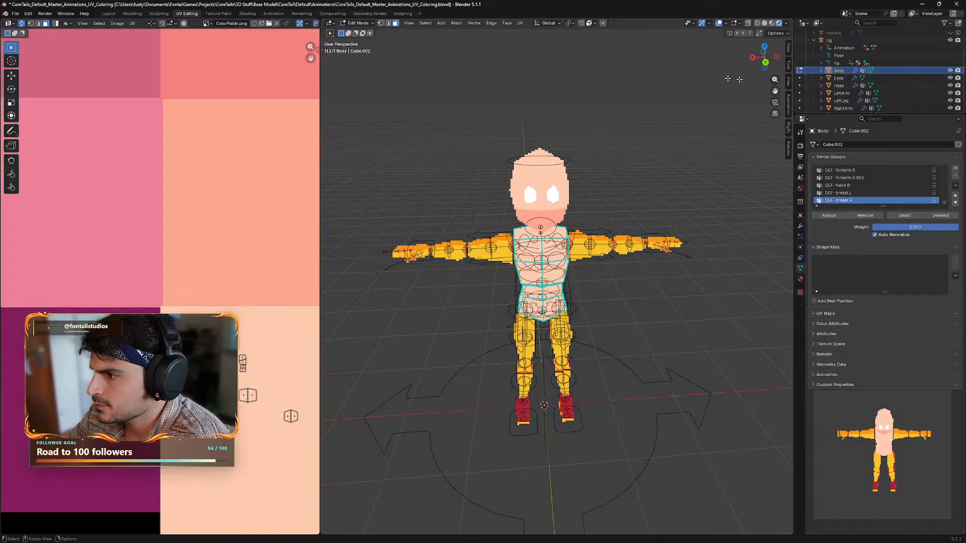
- Switch from editing the Body to editing the Head and move its UV island from the salmon swatch down onto the lightest peach swatch
left_click(369, 24)
left_click(363, 32)
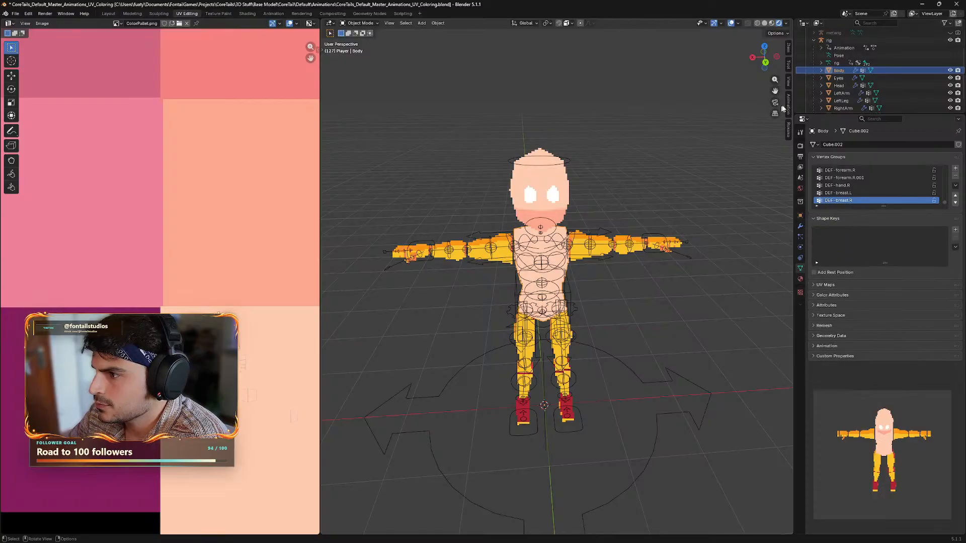
left_click(831, 86)
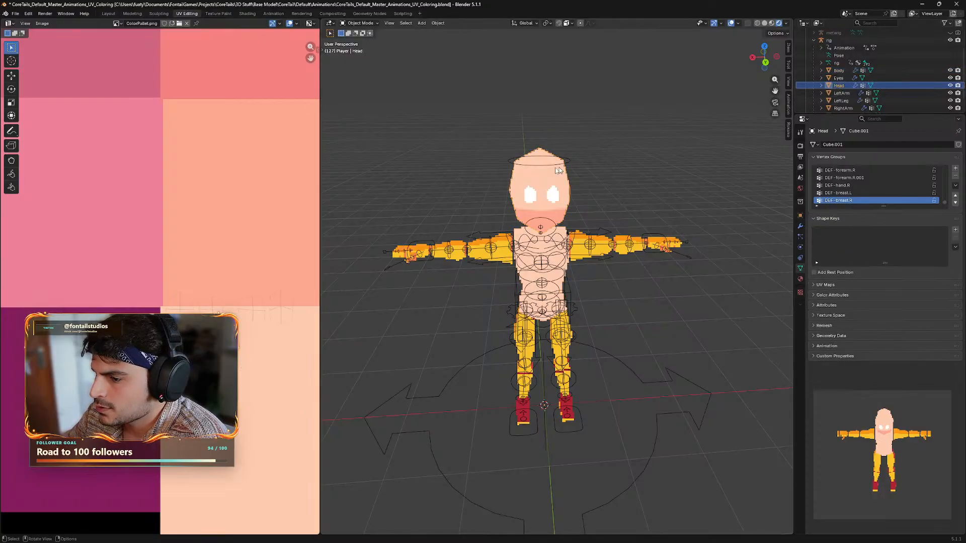
left_click(366, 24)
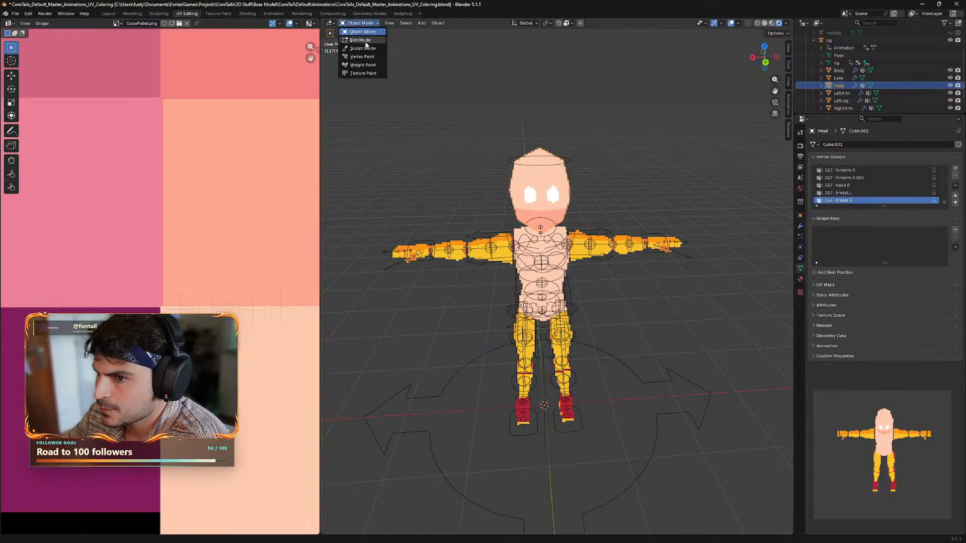
left_click(361, 40)
key("g")
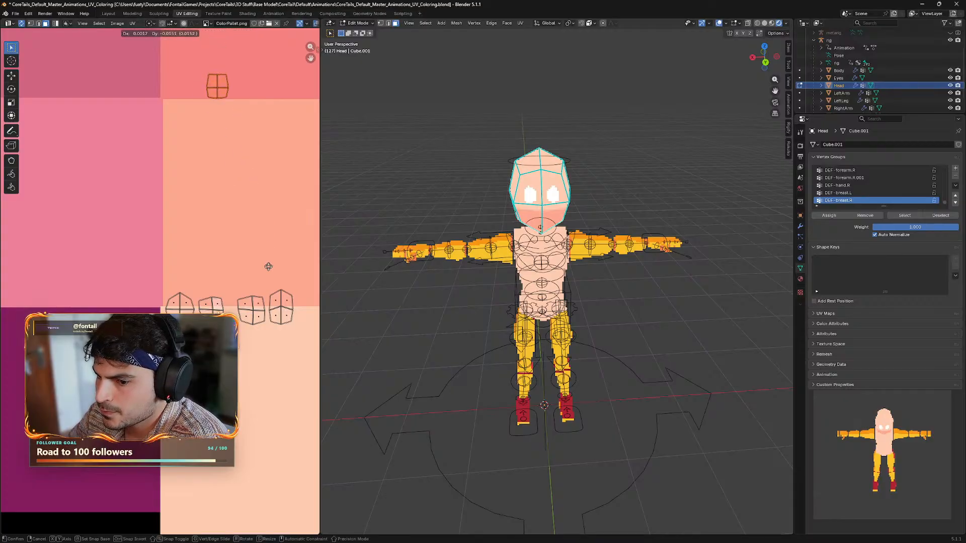
left_click(274, 503)
- Select the Head's UV islands straddling the two peach swatches and move them fully onto the lightest peach swatch
left_click_drag(126, 274, 305, 373)
key("g")
left_click(300, 387)
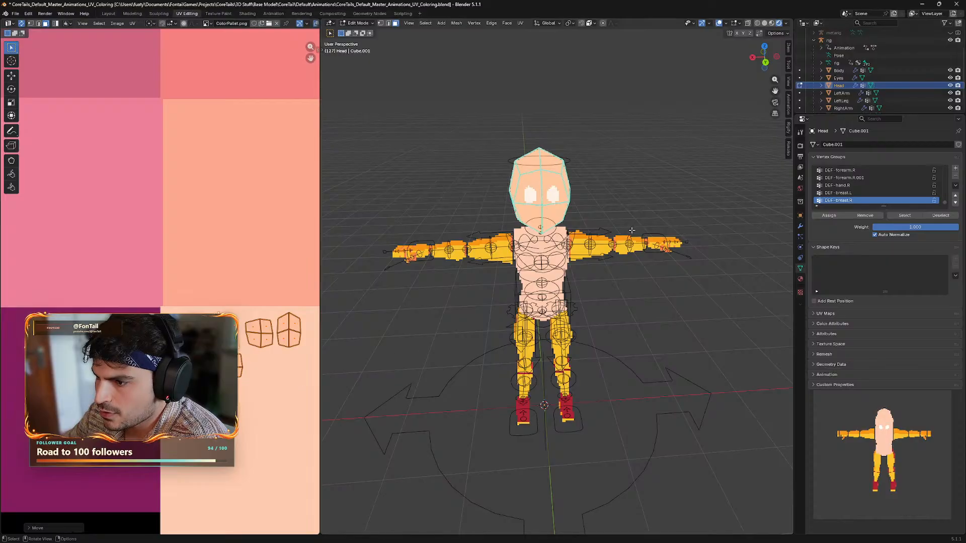
- Pick the LeftArm object and return the Head from Edit Mode to Object Mode
left_click(839, 78)
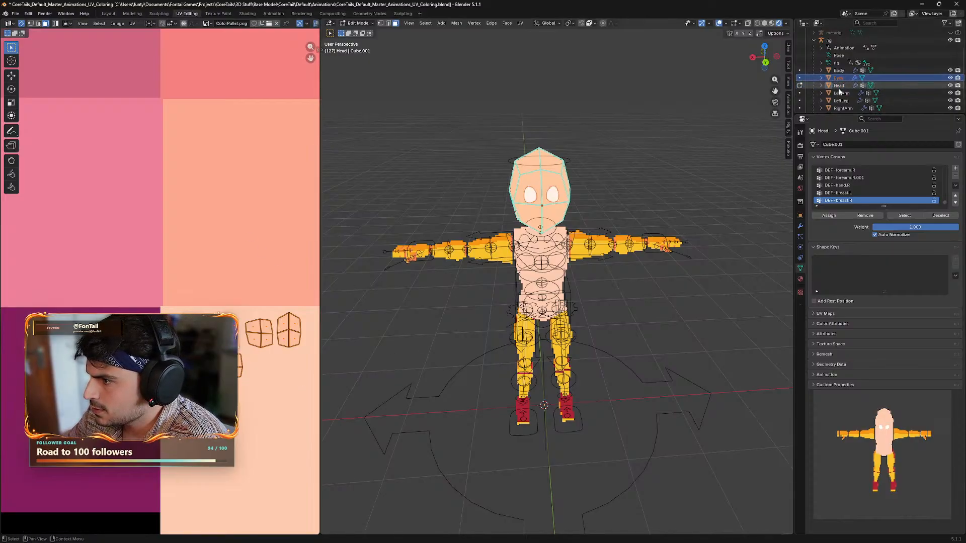
left_click(839, 71)
left_click(844, 94)
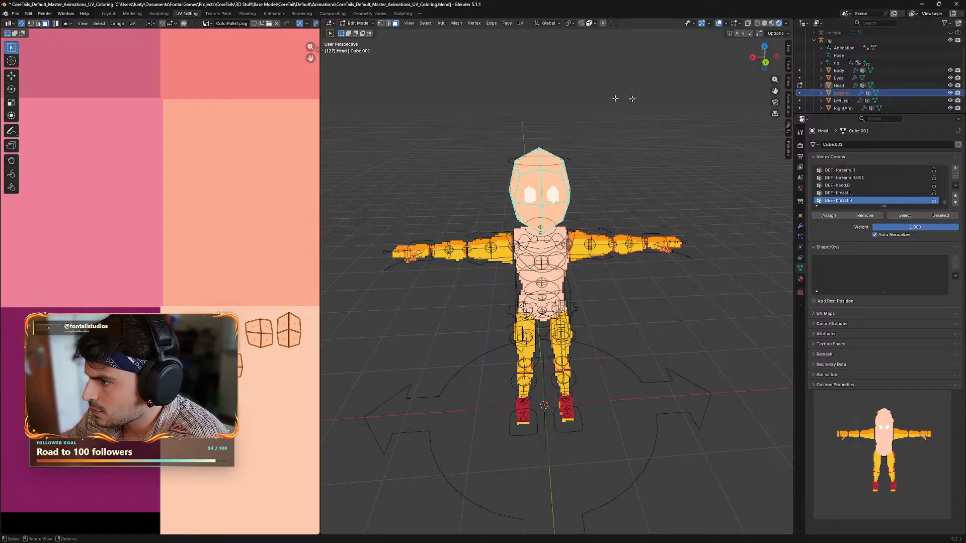
left_click(358, 23)
left_click(360, 31)
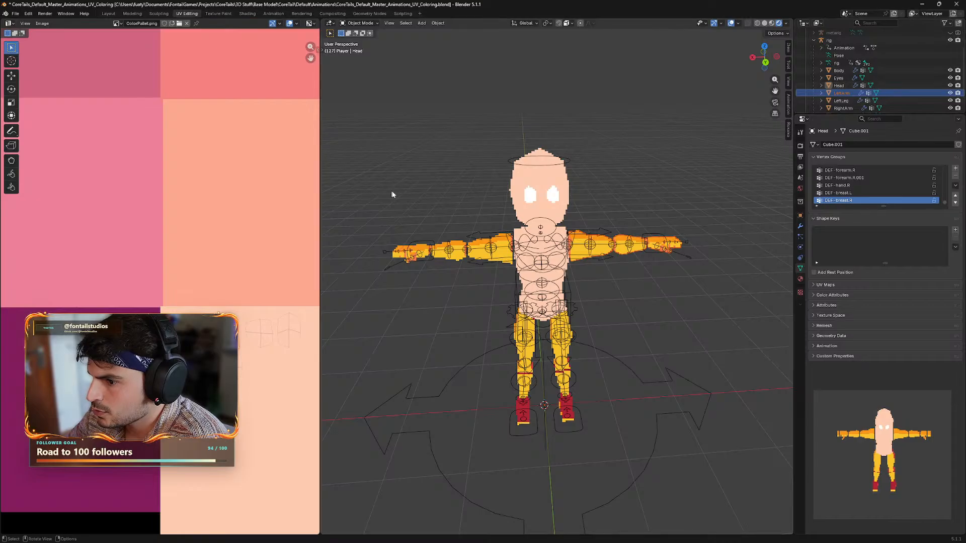
left_click(349, 23)
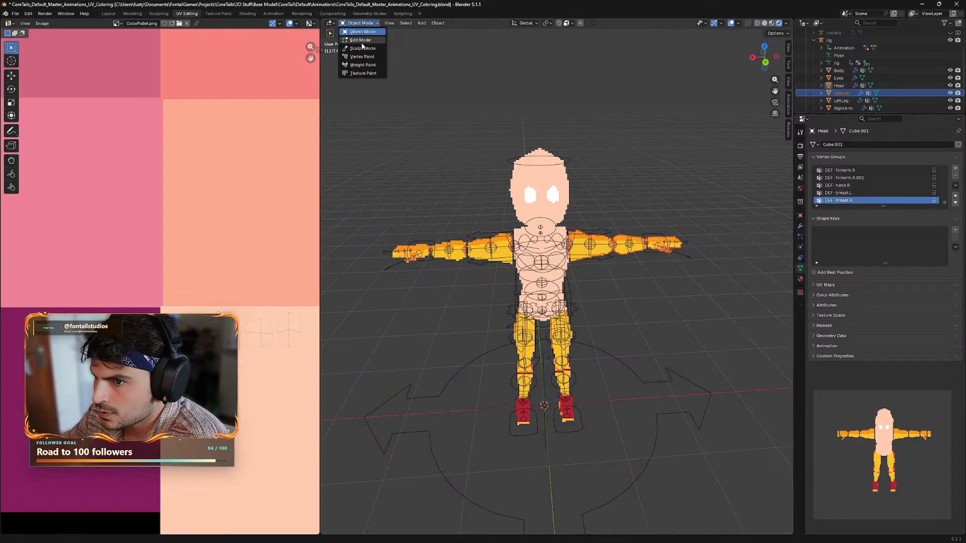
left_click(360, 40)
scroll(342, 151, "down", 2)
left_click(349, 23)
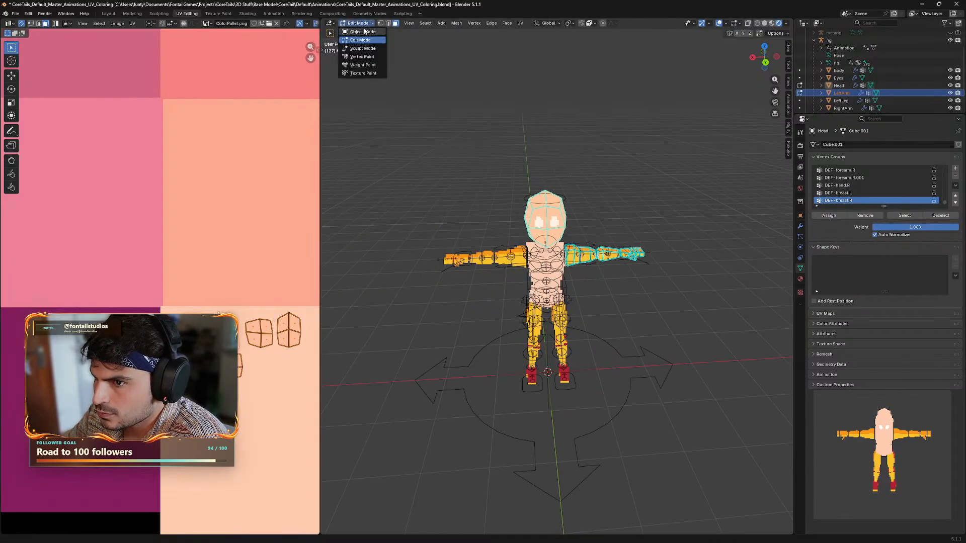
left_click(360, 31)
- Select only the LeftArm object and enter Edit Mode to show its UV islands on the palette's orange and red swatches
left_click(841, 93)
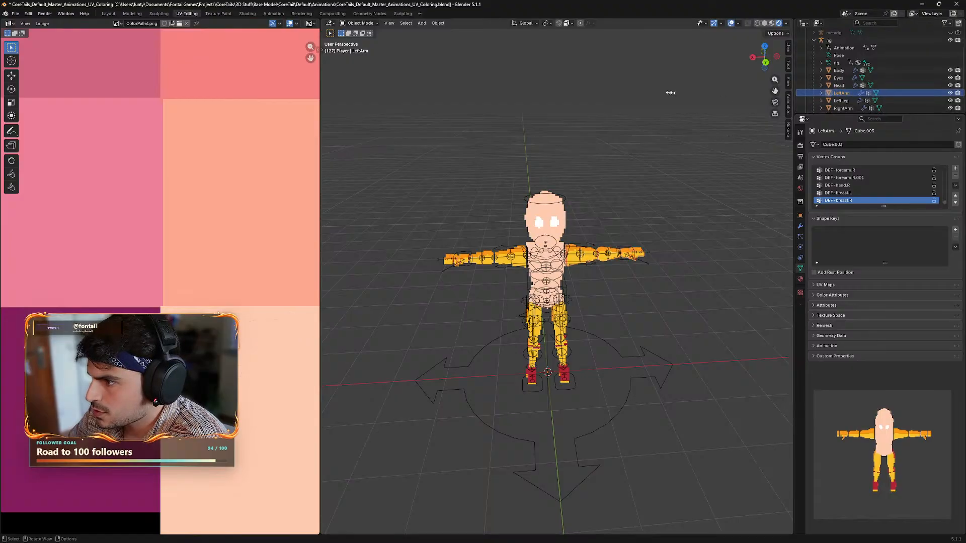
left_click(368, 23)
left_click(361, 40)
scroll(211, 237, "down", 3)
middle_click_drag(211, 237, 267, 210)
middle_click_drag(68, 247, 292, 227)
scroll(203, 224, "down", 2)
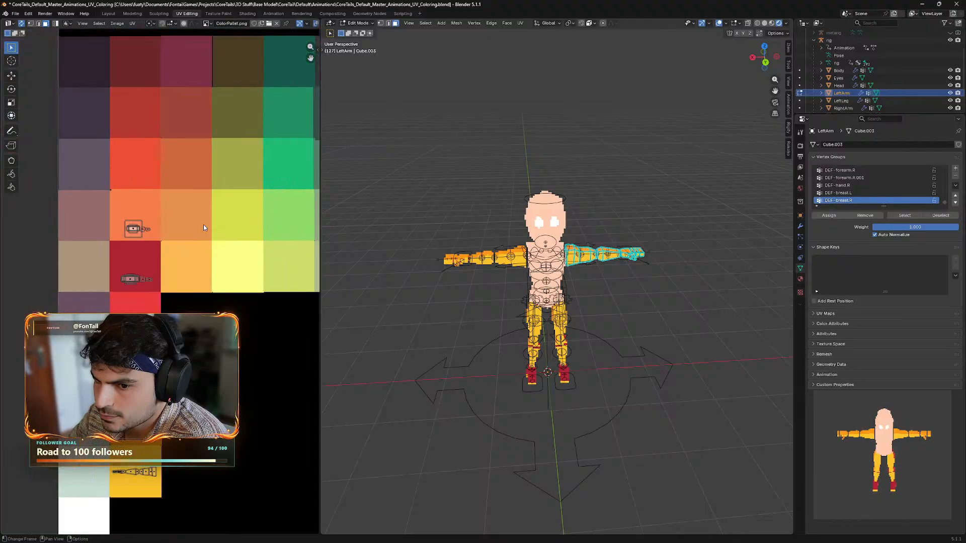
- Select all of the LeftArm's UV islands and move them together across the palette to the border of the teal and blue columns
key("b")
left_click_drag(192, 209, 71, 492)
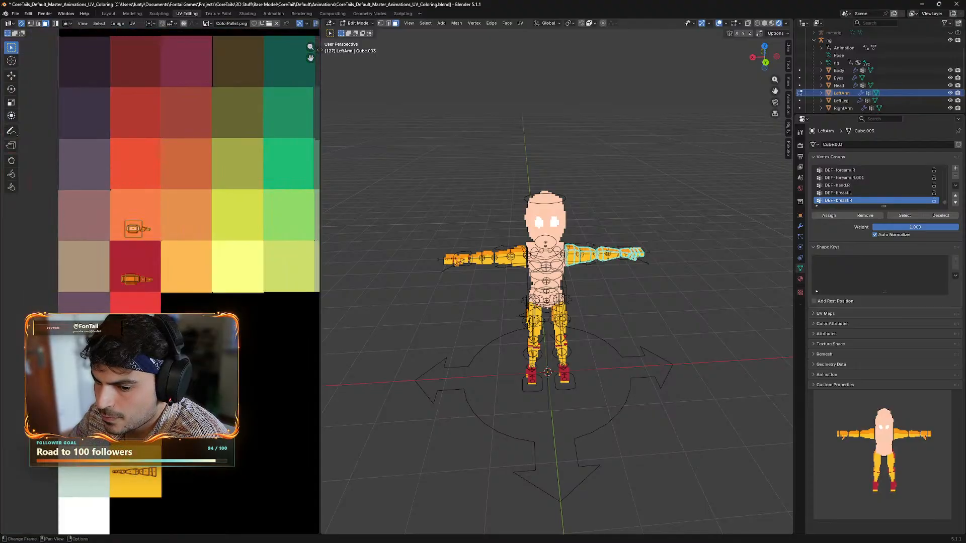
key("g")
left_click(34, 234)
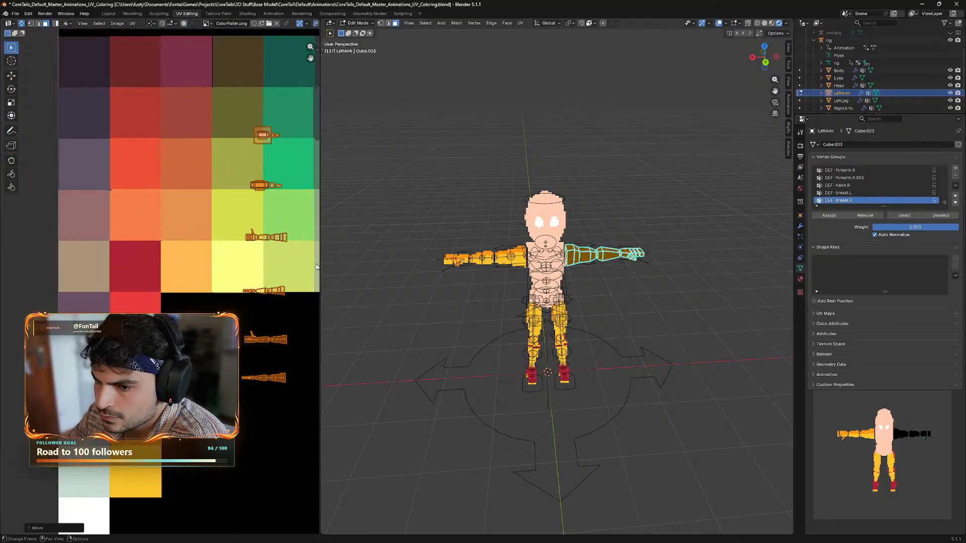
middle_click_drag(316, 267, 138, 283)
key("g")
left_click(41, 172)
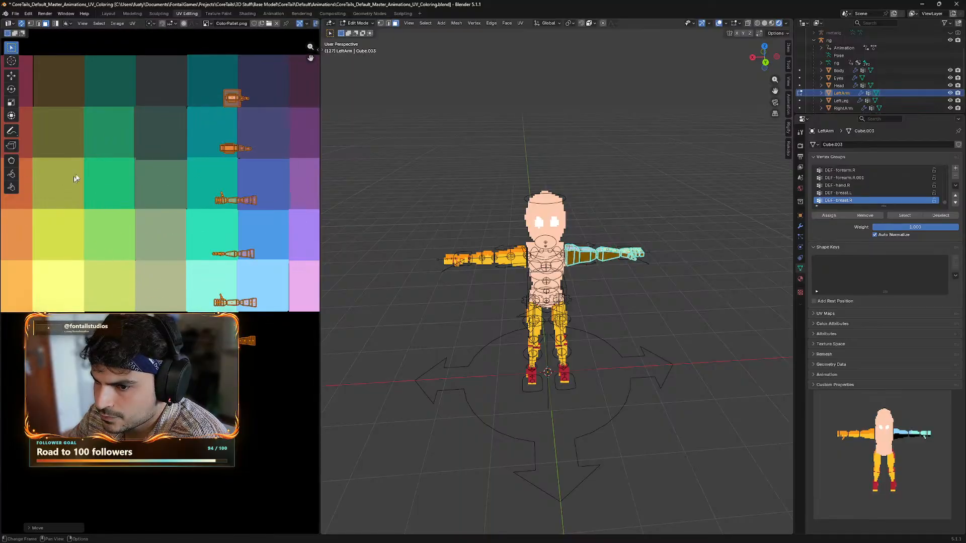
- Move all LeftArm UV islands onto the palette's crimson-to-peach column and scale them down to fit within its width
middle_click_drag(306, 195, 174, 222)
key("g")
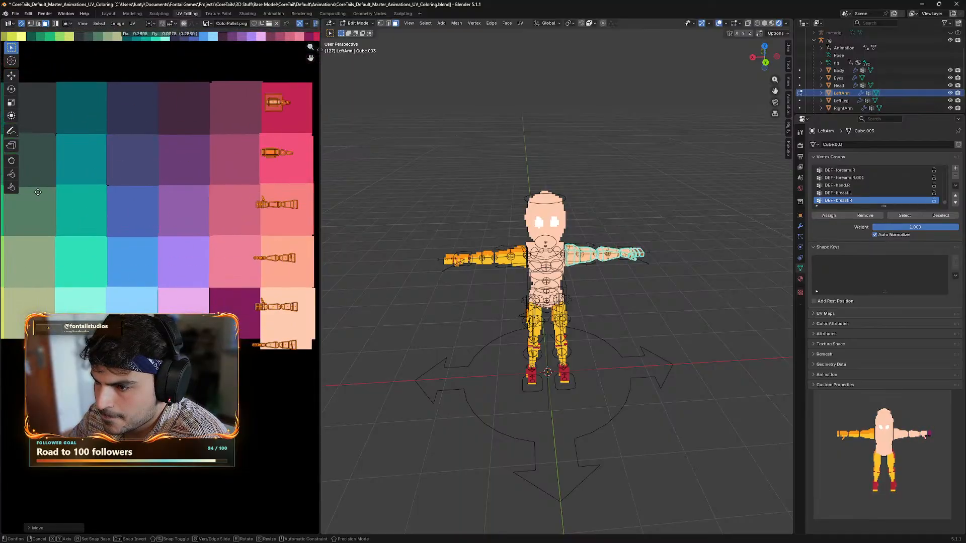
left_click(47, 191)
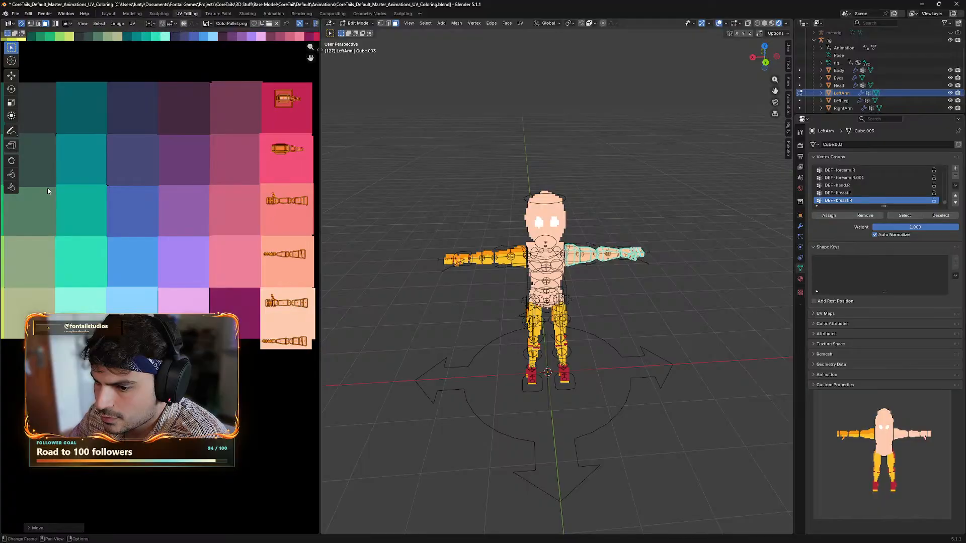
key("s")
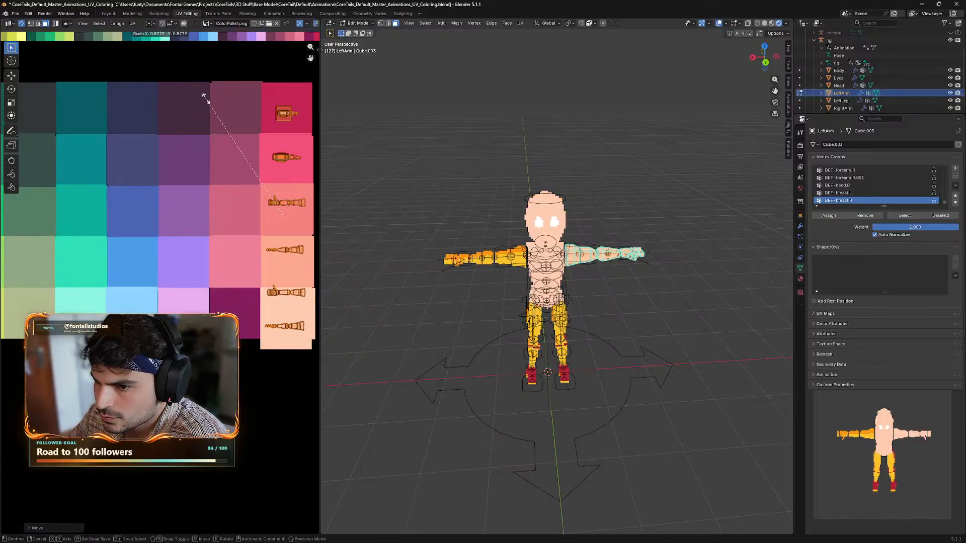
left_click(217, 141)
- Move the uppermost square LeftArm UV island down onto the lightest peach swatch
scroll(293, 265, "up", 2)
middle_click_drag(251, 253, 154, 349)
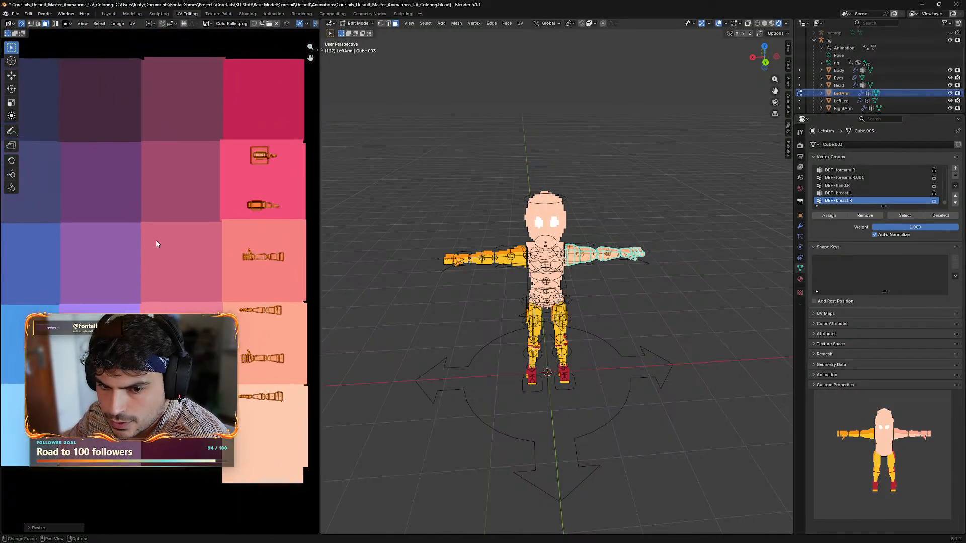
left_click(163, 229)
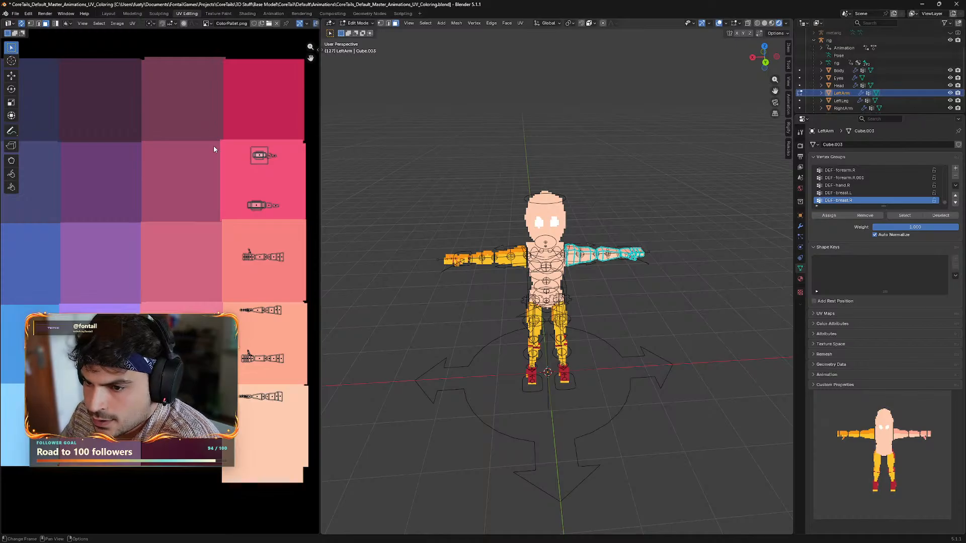
left_click_drag(213, 149, 296, 191)
left_click_drag(210, 119, 288, 186)
key("g")
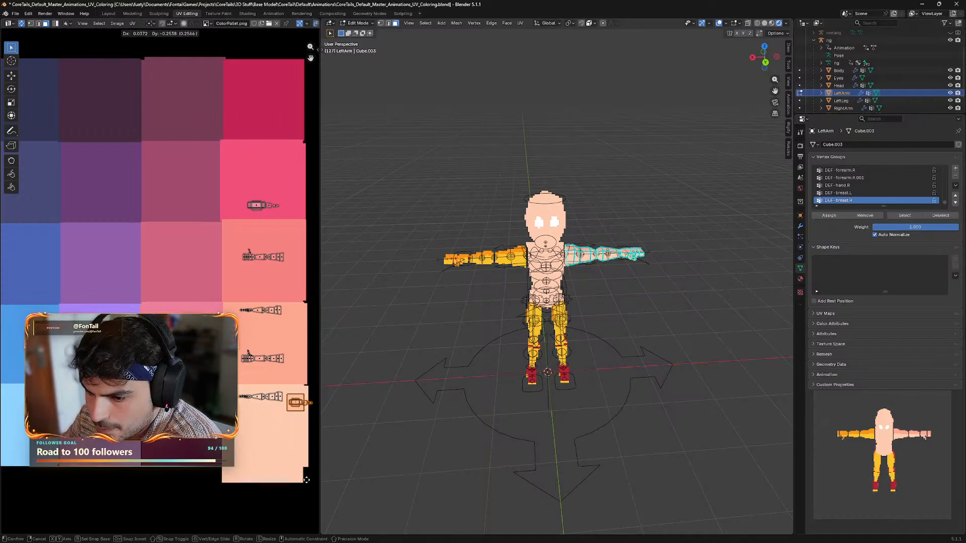
left_click(310, 489)
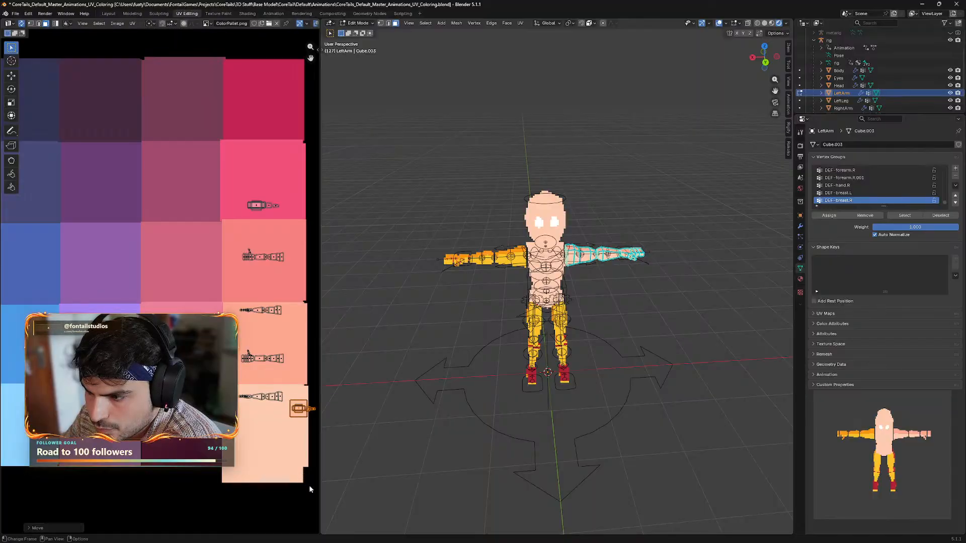
- Shift the four long arm UV islands down the column and place the oval island below the square one in the lightest peach swatch
left_click_drag(282, 256, 314, 422)
key("g")
left_click(224, 456)
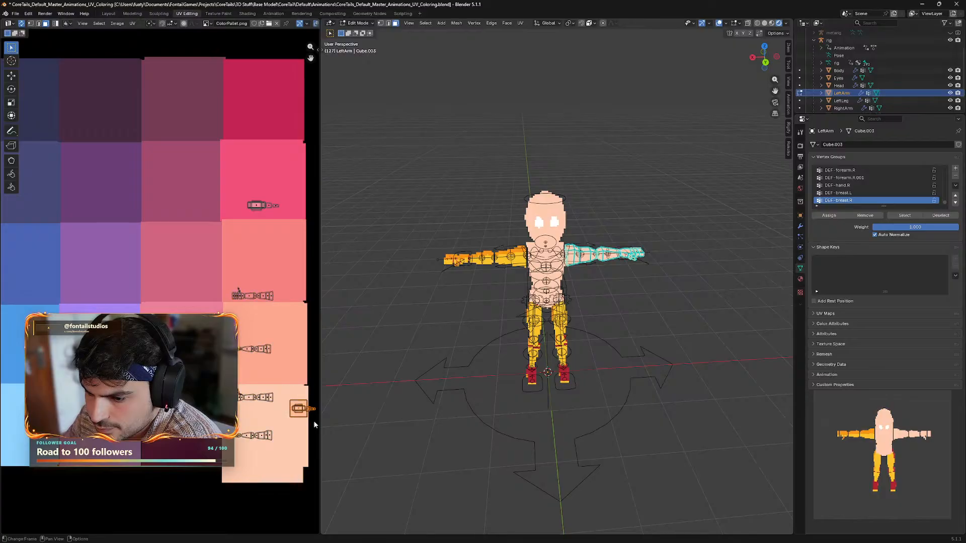
key("g")
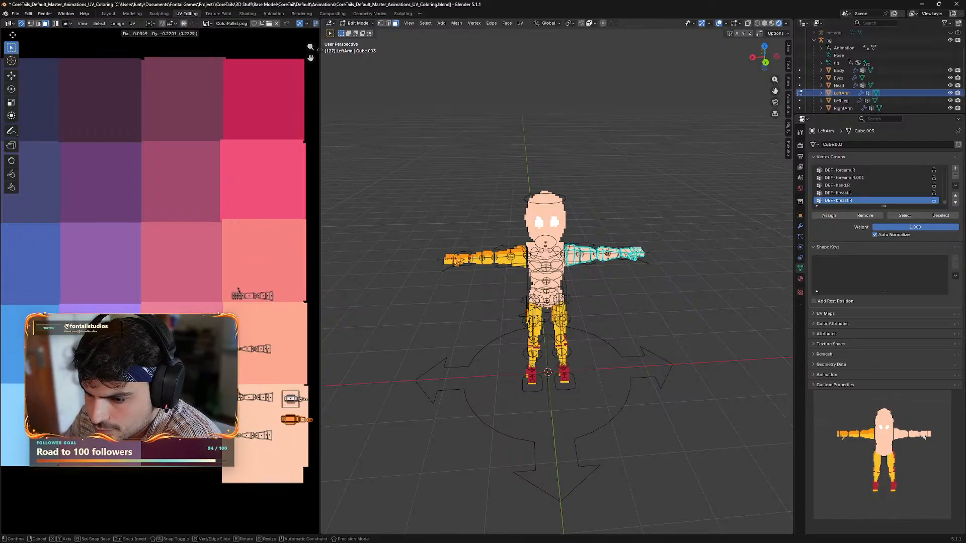
left_click(239, 291)
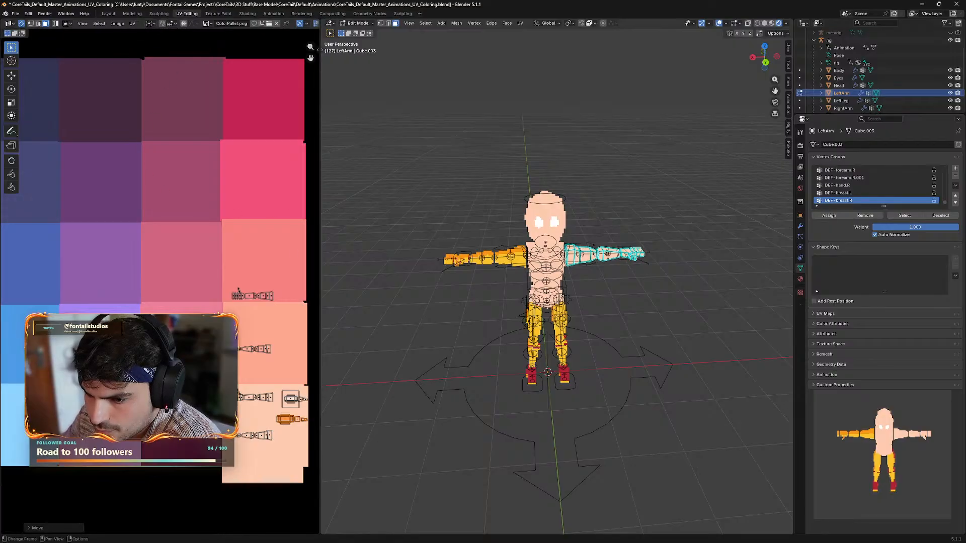
- Move the two upper long arm UV islands further down within the swatch above the lightest peach one
left_click(238, 291)
key("g")
left_click(242, 322)
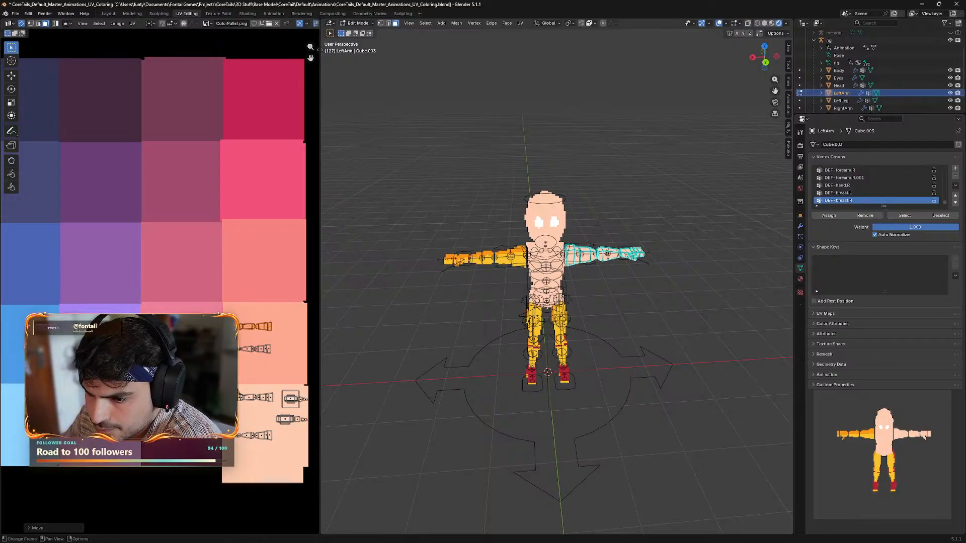
left_click_drag(280, 362, 280, 363)
key("g")
left_click(280, 386)
- Stack the two lower long arm UV islands one above the other near the lower edge of the lightest peach swatch
left_click_drag(216, 421, 273, 452)
key("g")
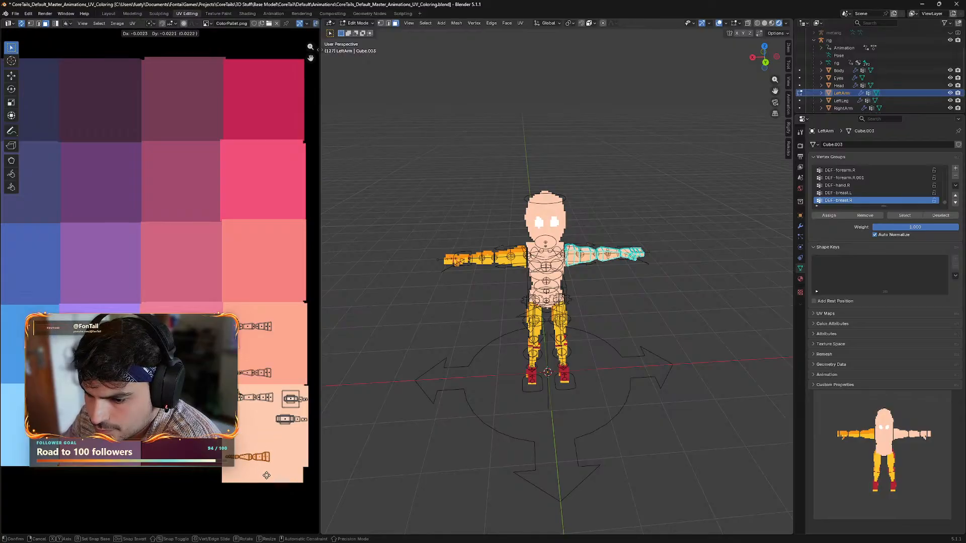
left_click(268, 472)
left_click(267, 476)
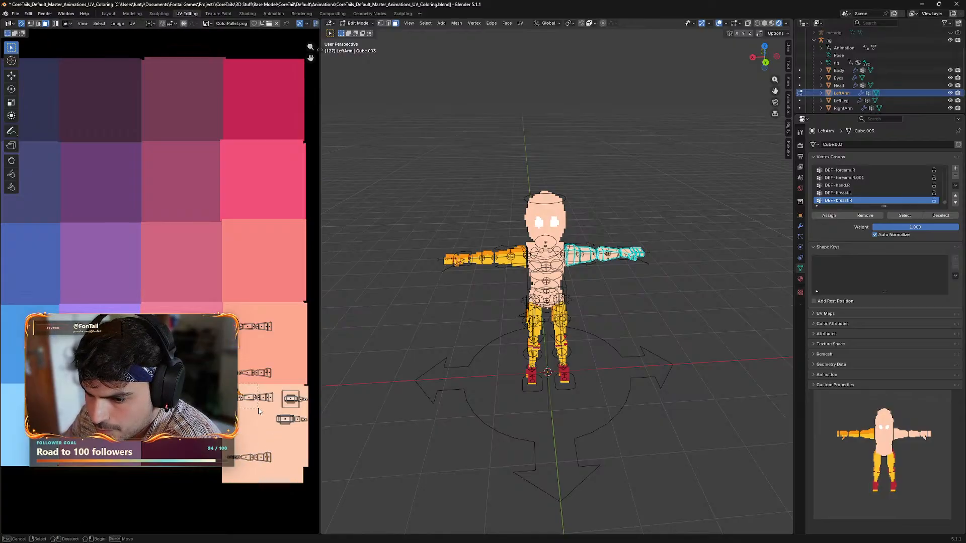
left_click_drag(277, 416, 277, 417)
key("g")
left_click(261, 466)
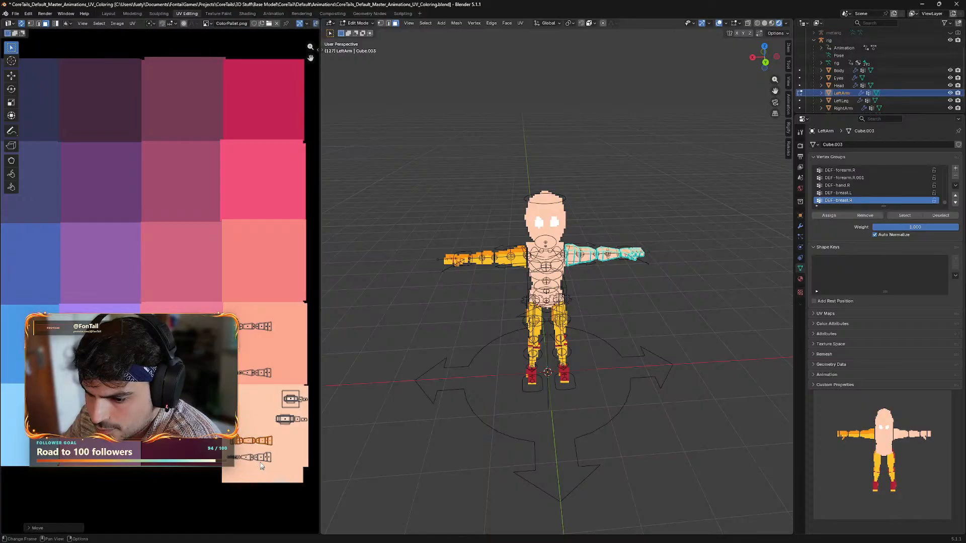
- Move the remaining two long arm UV islands into the lightest peach swatch above the others and nudge the oval island slightly down
left_click_drag(239, 364, 269, 392)
key("g")
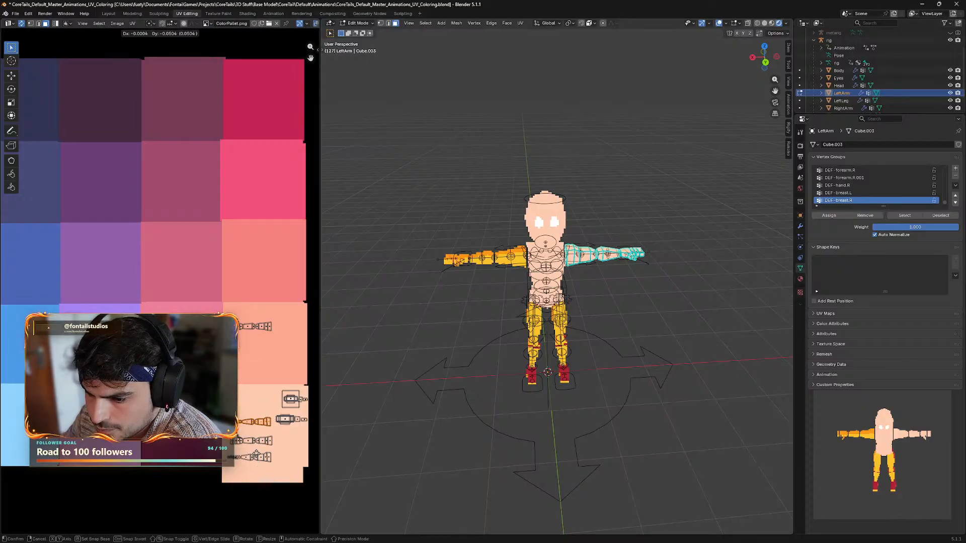
left_click(254, 449)
left_click_drag(261, 332, 261, 334)
key("g")
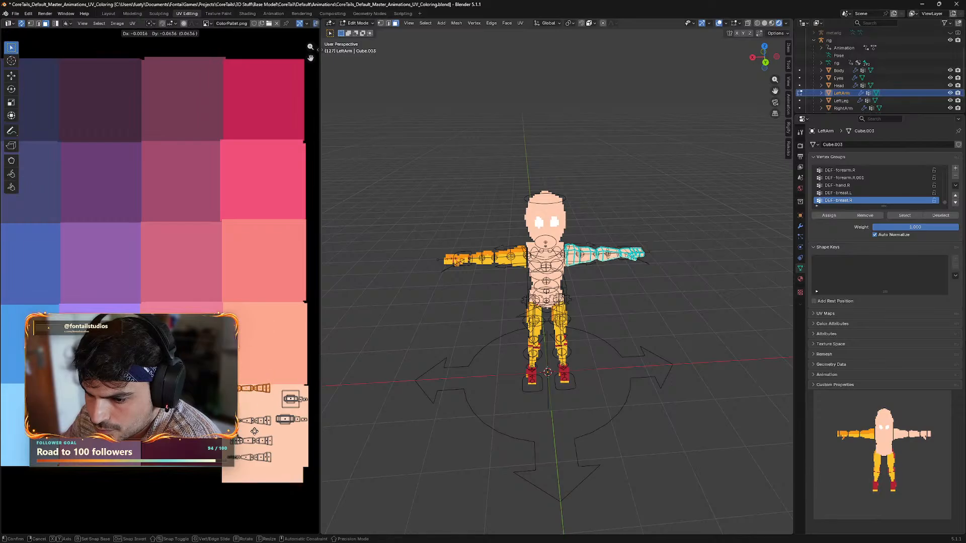
left_click(264, 414)
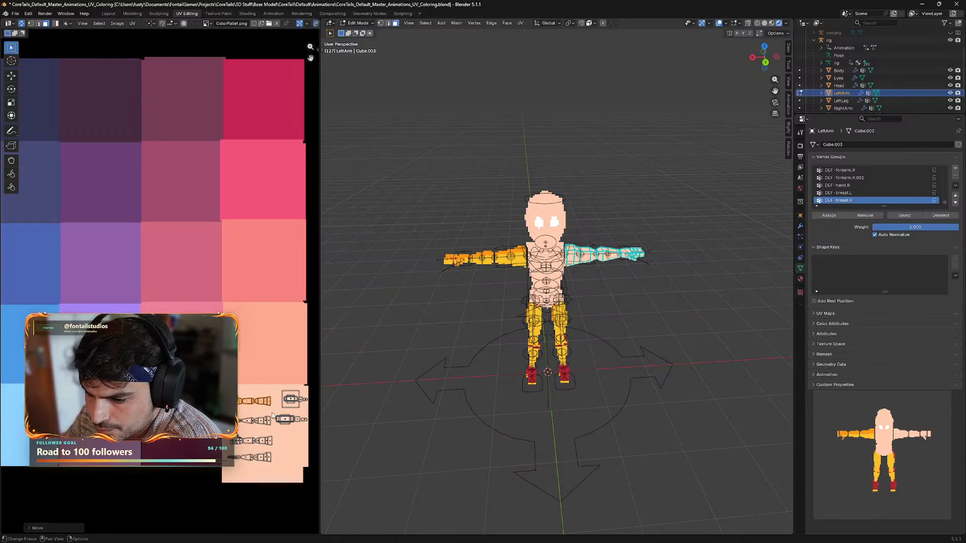
left_click_drag(298, 433, 309, 435)
key("g")
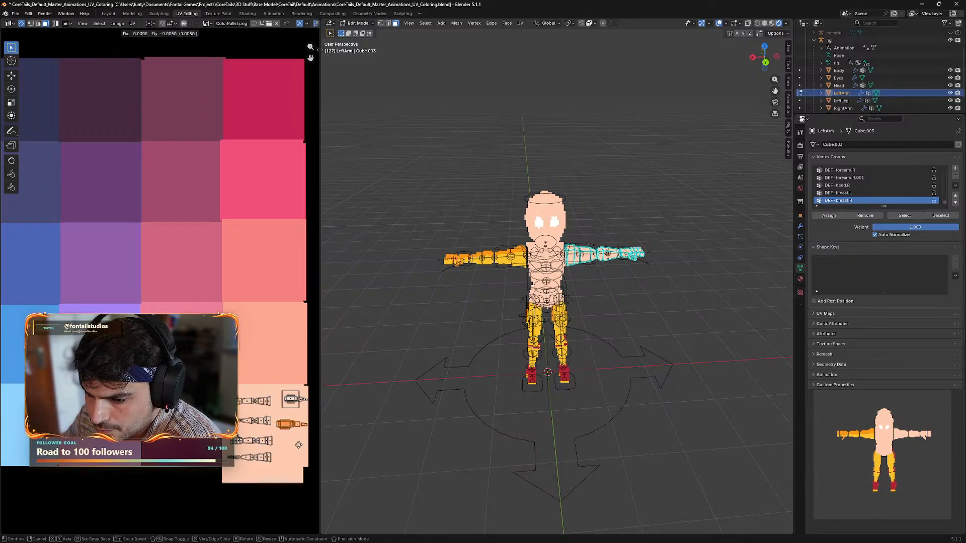
left_click(299, 444)
- Leave Edit Mode on LeftArm, select the LeftLeg object and enter Edit Mode on it
middle_click_drag(638, 301, 584, 297)
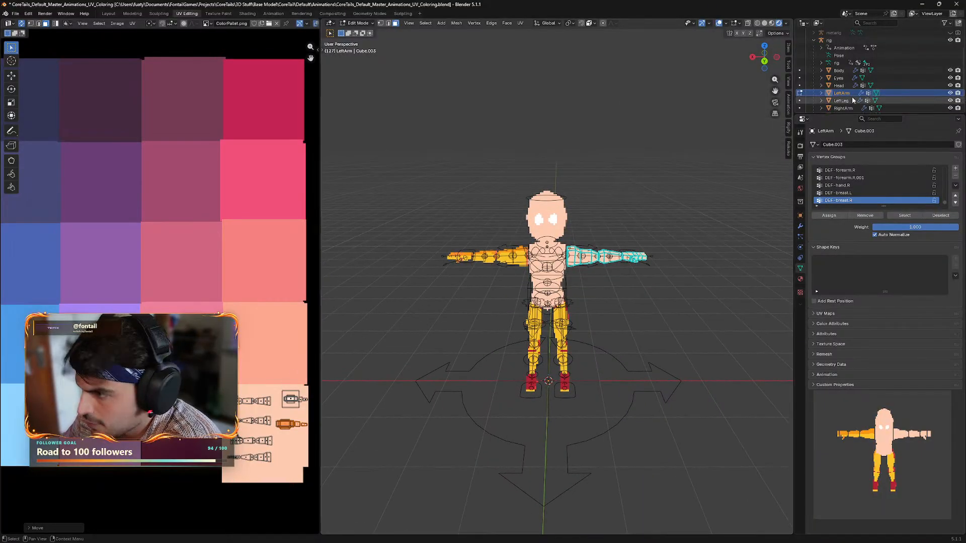
left_click(840, 101)
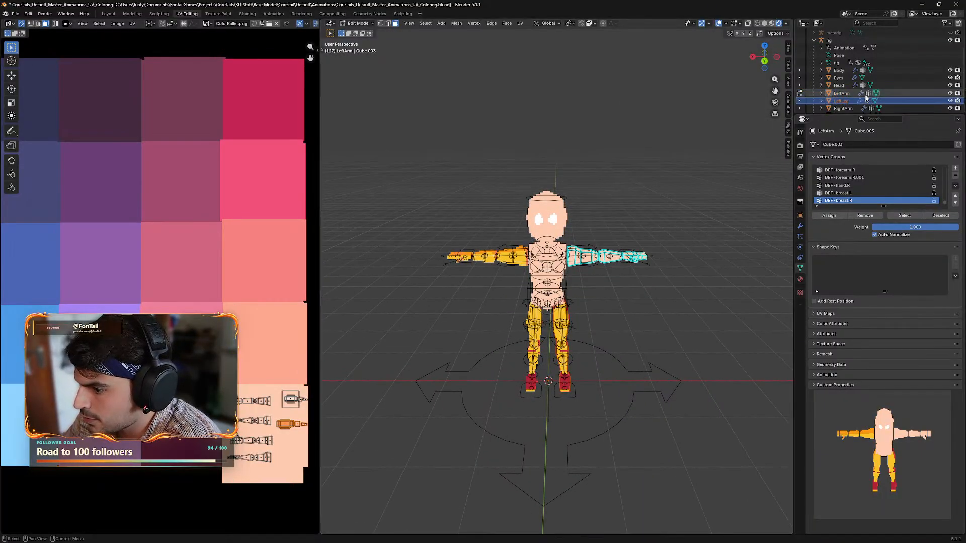
left_click(848, 94)
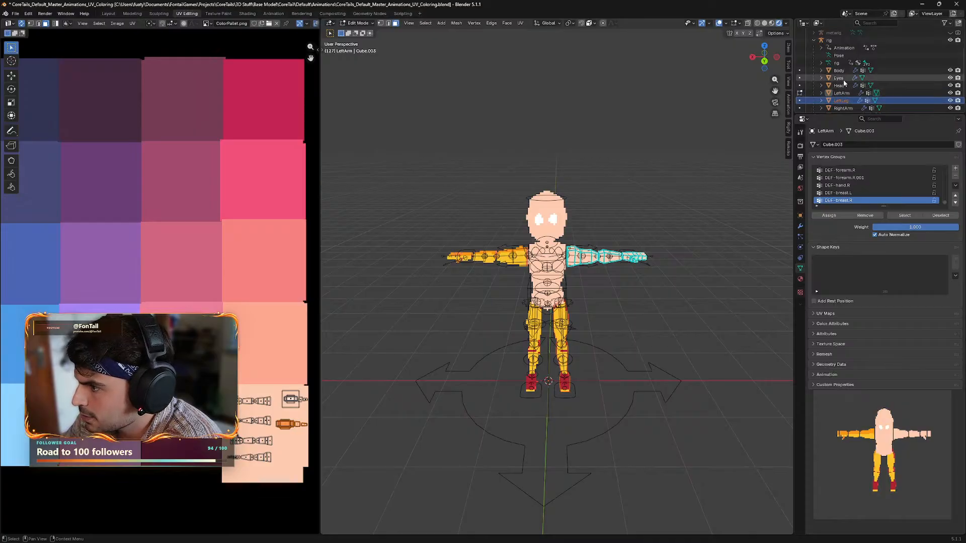
left_click(356, 24)
left_click(358, 31)
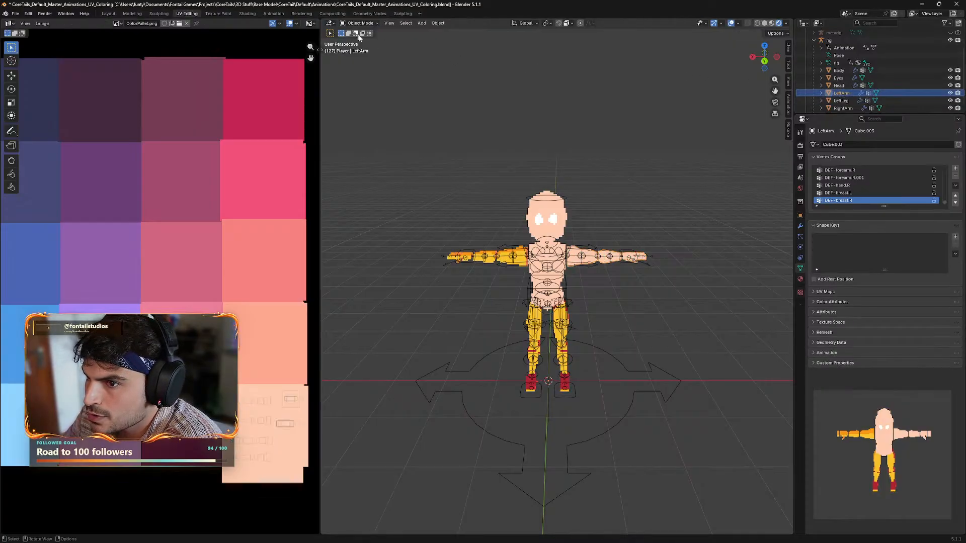
left_click(839, 85)
left_click(841, 100)
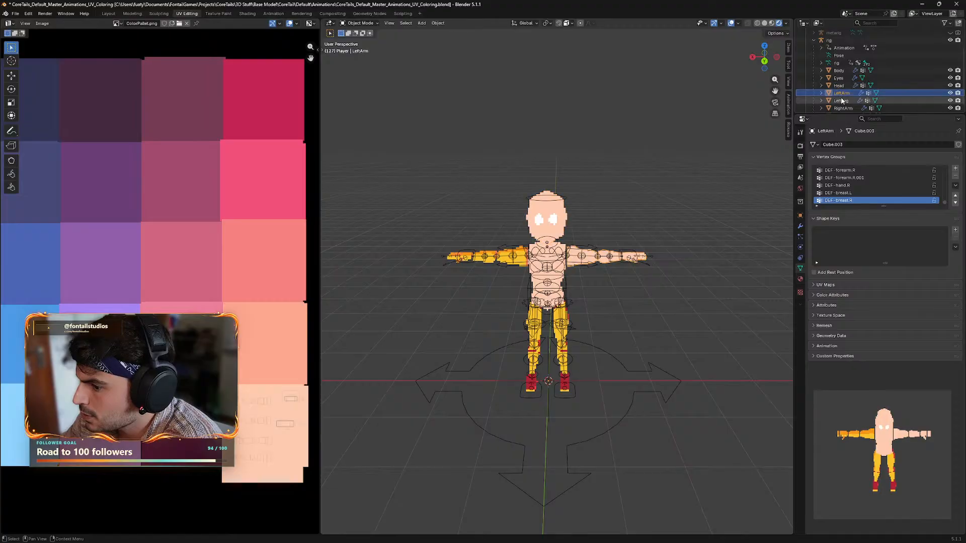
left_click(360, 24)
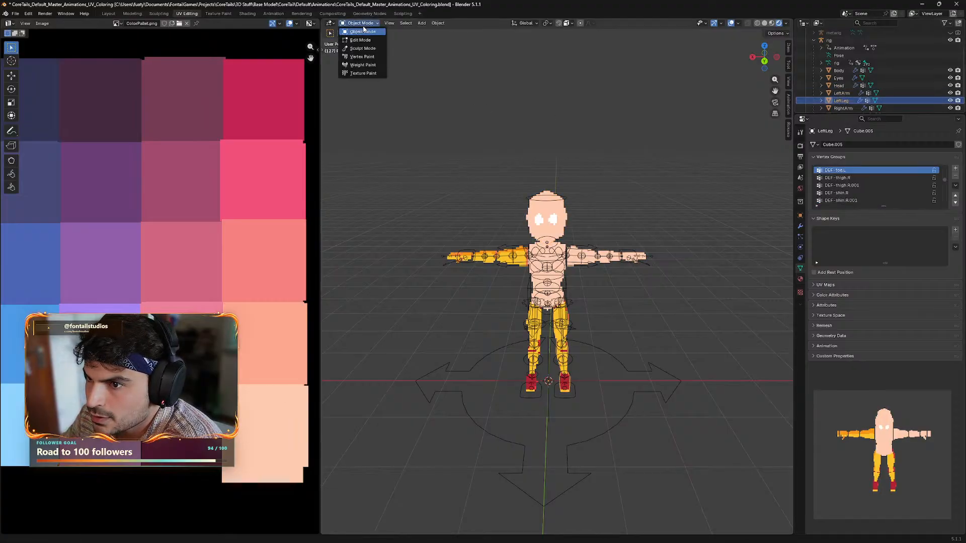
left_click(360, 40)
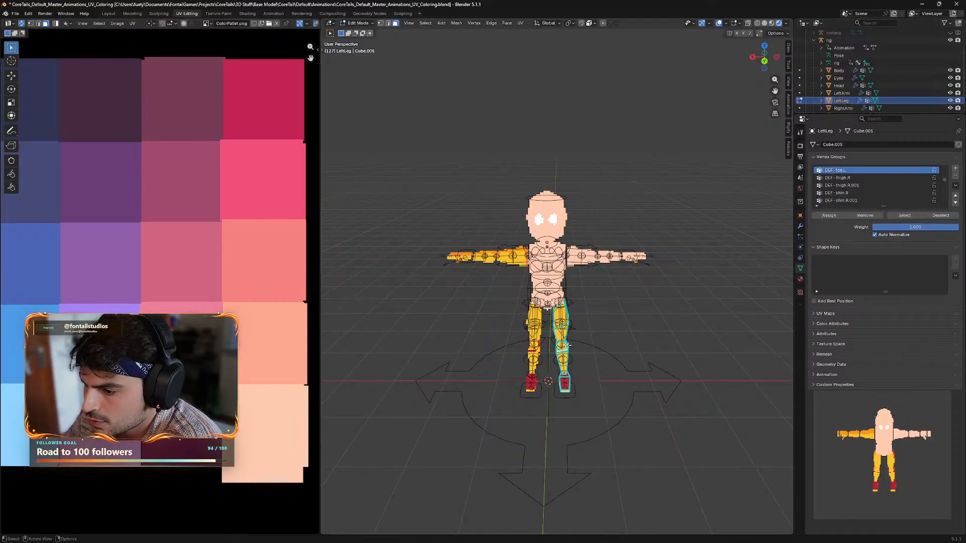
- Move all LeftLeg UV islands from the red and orange swatches onto the palette's crimson-to-peach column
scroll(258, 273, "down", 4)
middle_click_drag(75, 362, 319, 312)
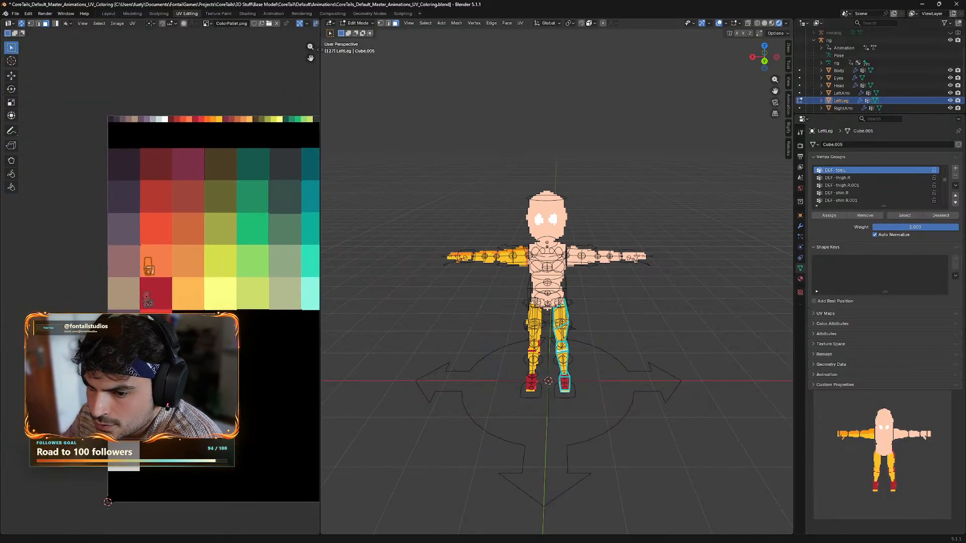
middle_click_drag(224, 230, 68, 237)
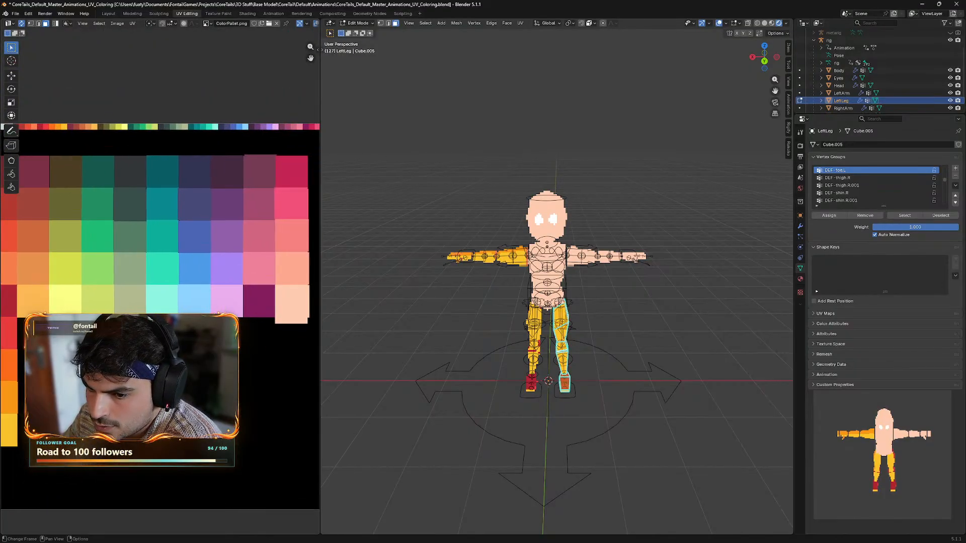
key("g")
left_click(70, 288)
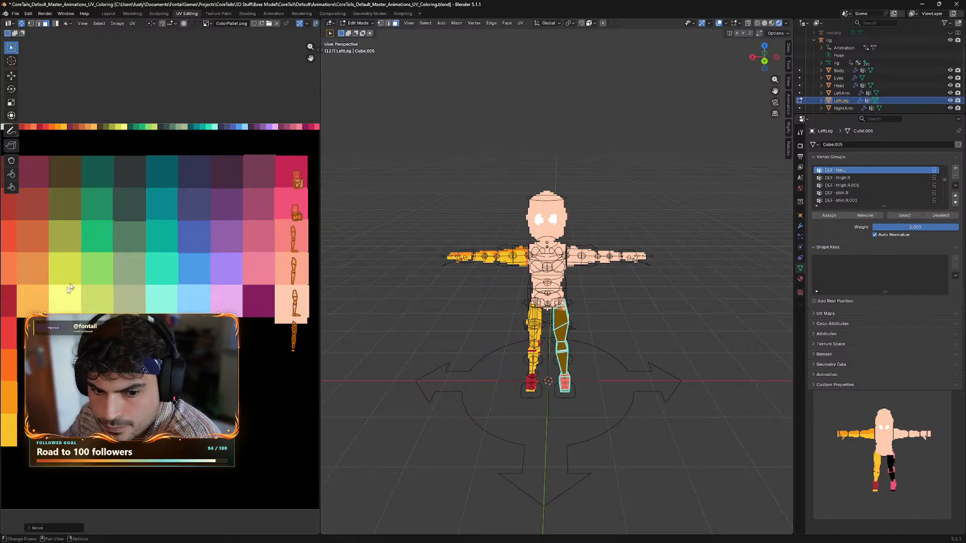
- Select all LeftLeg UV islands and scale them down to about 0.37
scroll(247, 259, "up", 2)
middle_click_drag(247, 258, 139, 316)
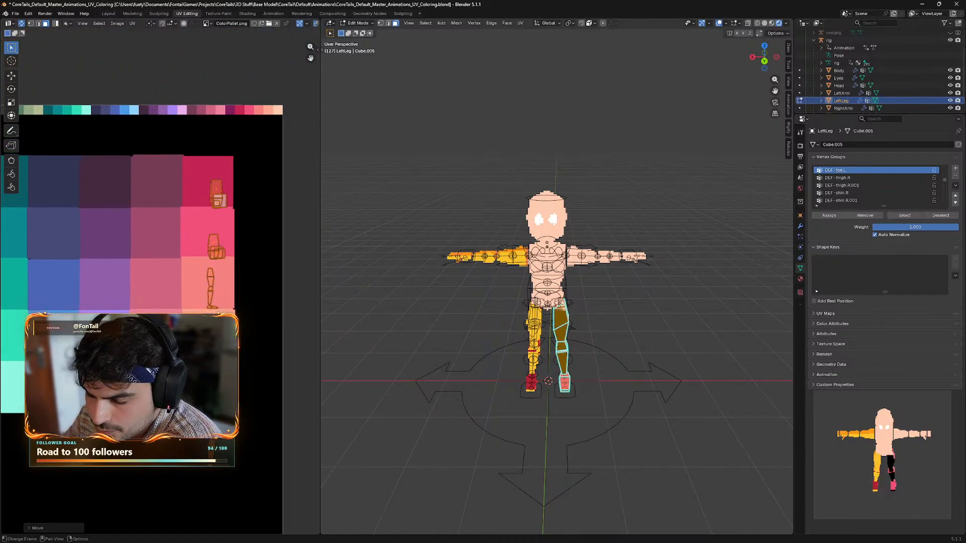
left_click(182, 306)
left_click_drag(179, 180, 267, 478)
key("s")
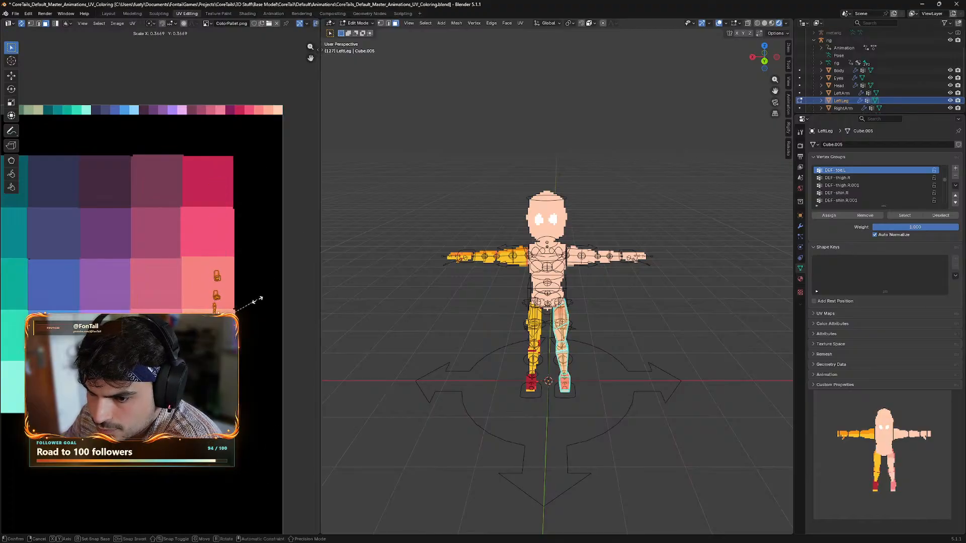
left_click(257, 300)
- Select the four long LeftLeg UV islands below the foot islands and move them down toward the lightest peach swatch
scroll(255, 302, "up", 3)
middle_click_drag(248, 309, 217, 237)
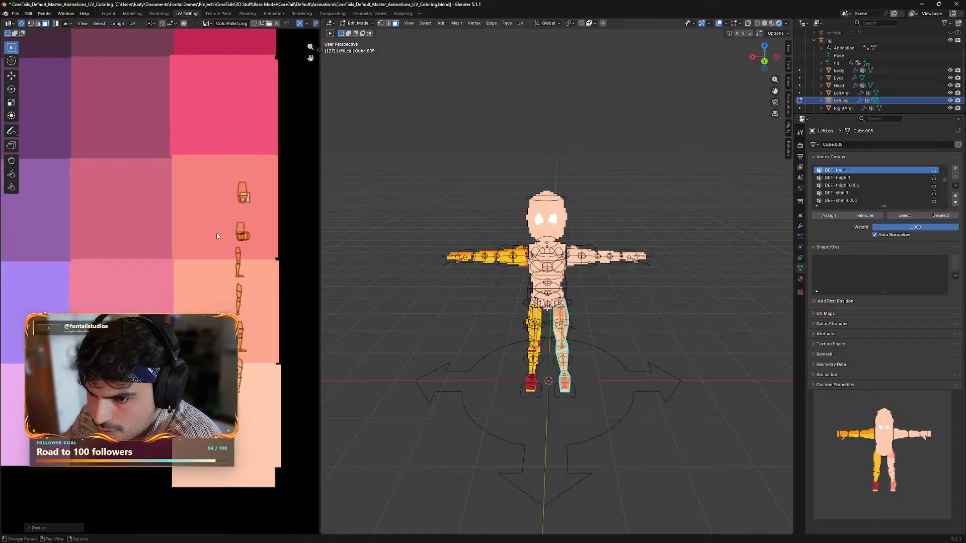
left_click(217, 237)
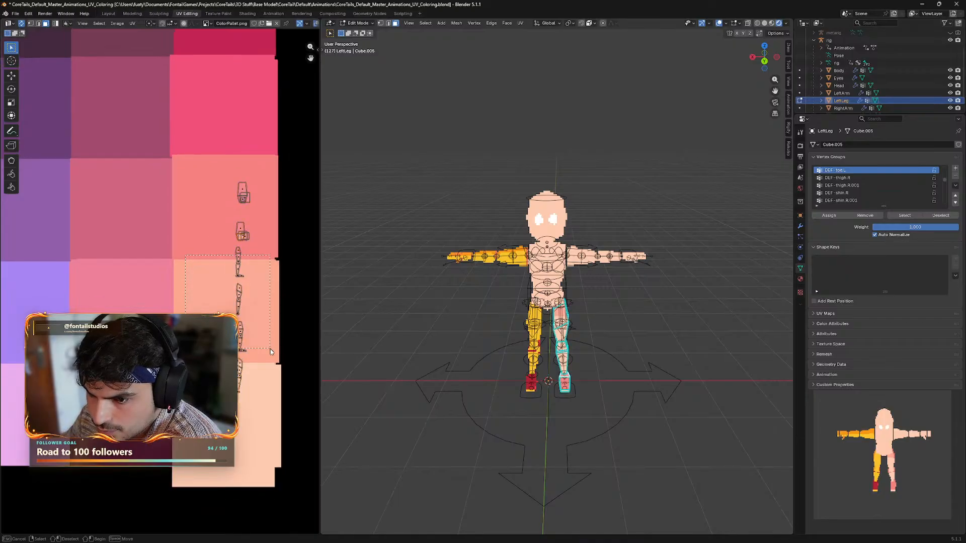
left_click_drag(168, 246, 282, 434)
key("shift+v")
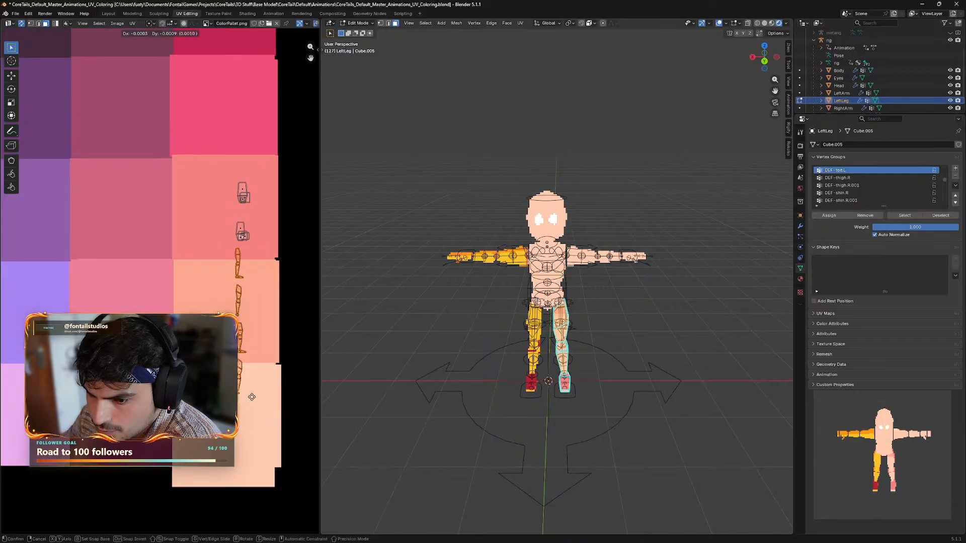
left_click(197, 448)
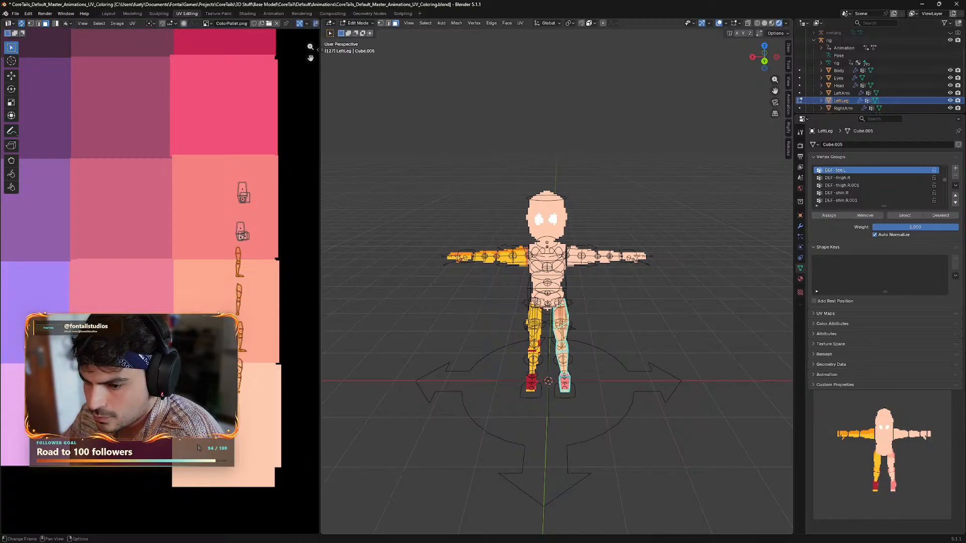
key("g")
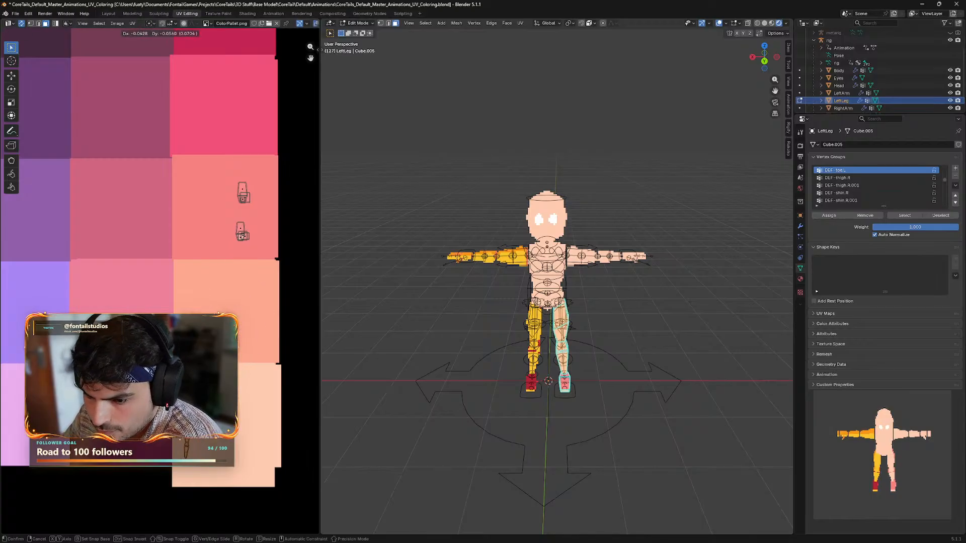
left_click(243, 334)
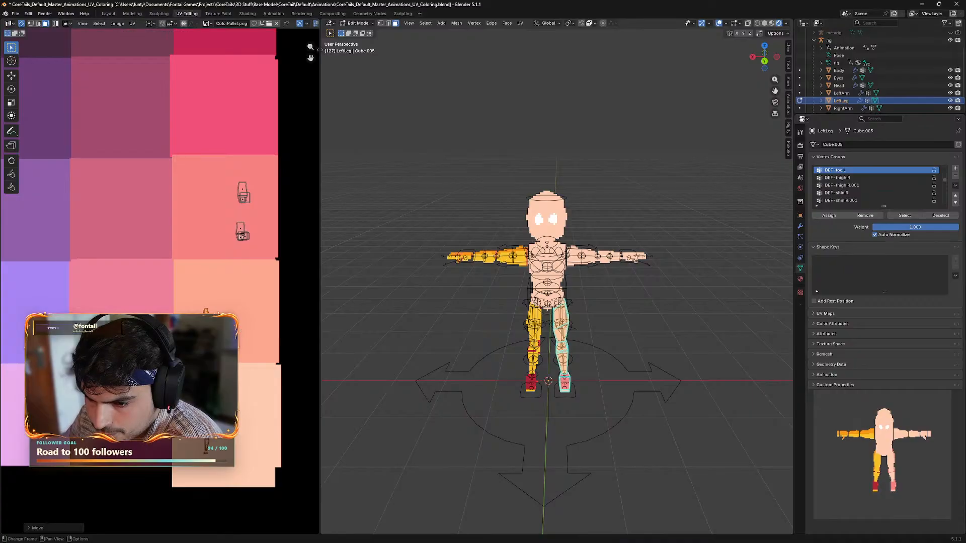
- Reposition the long LeftLeg UV islands individually so they sit side by side low in the lightest peach swatch
left_click(191, 413)
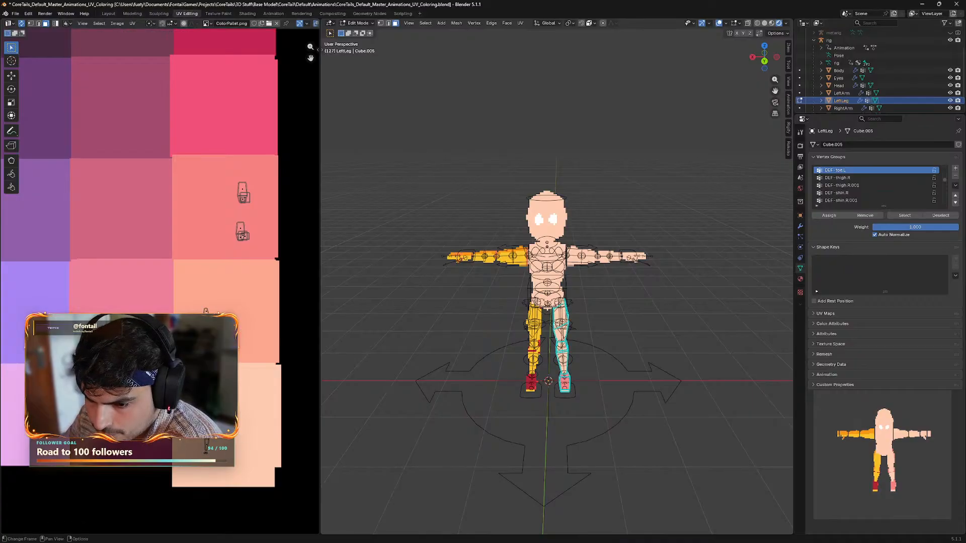
left_click_drag(189, 463, 188, 464)
key("g")
left_click(169, 474)
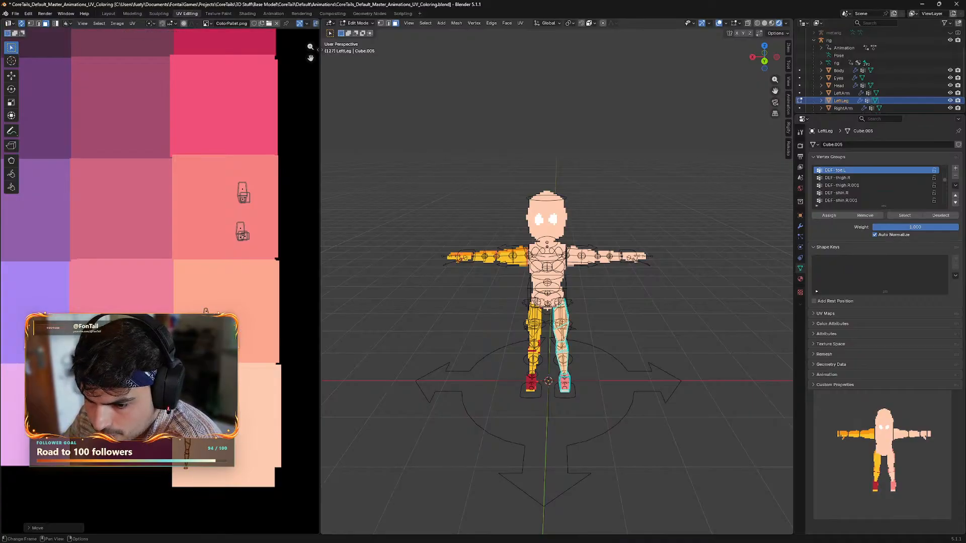
key("g")
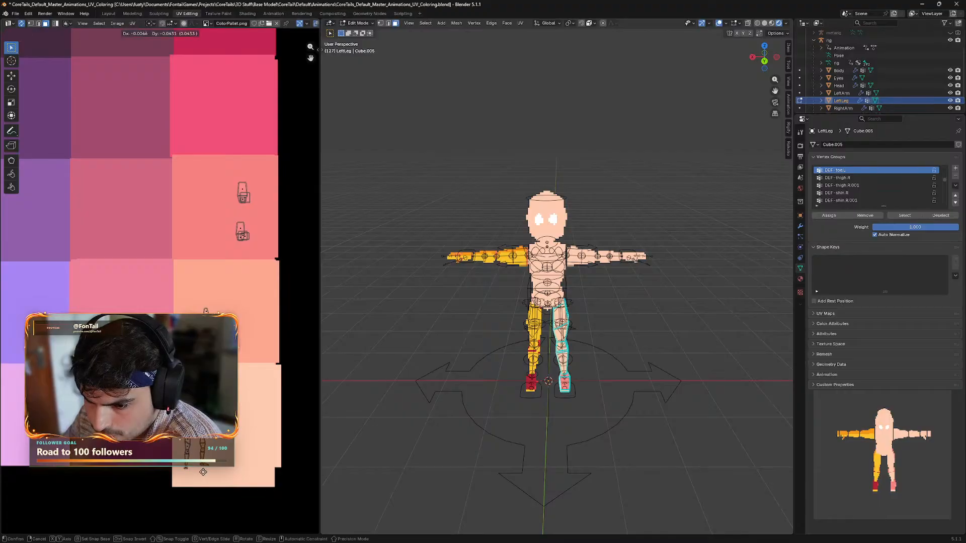
left_click(203, 472)
key("g")
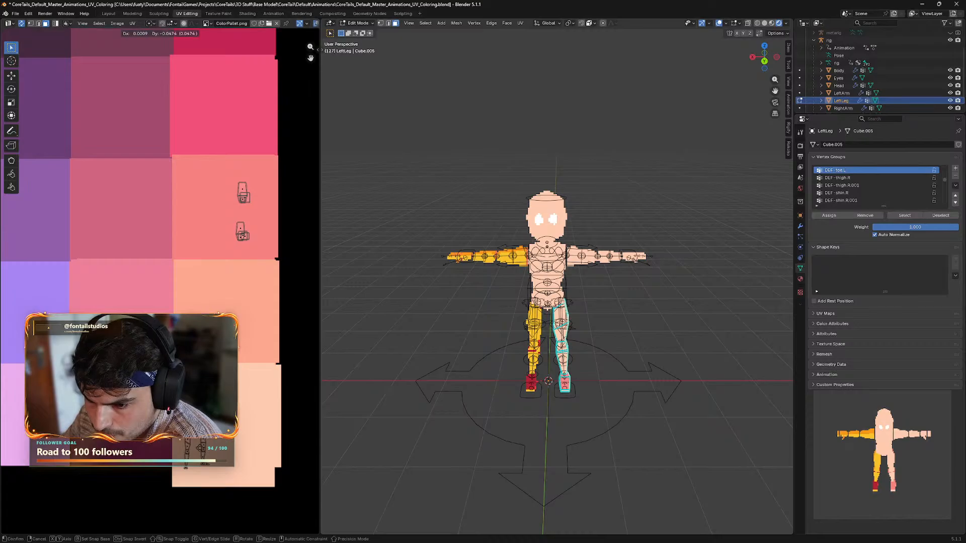
left_click(197, 479)
- Move the two LeftLeg foot UV islands from the salmon swatch into the lightest peach swatch, one above the other
left_click_drag(265, 218, 238, 300)
key("g")
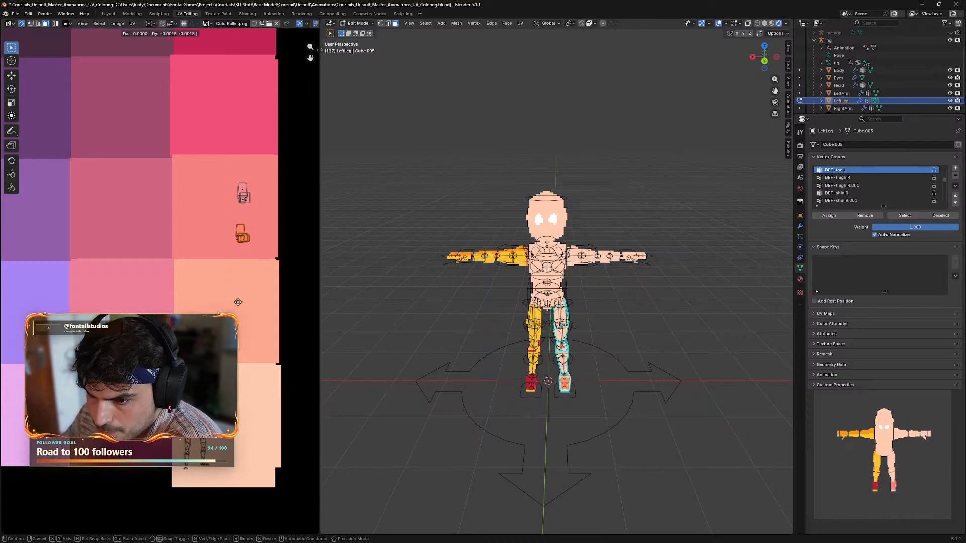
left_click(257, 446)
left_click_drag(262, 176, 237, 204)
key("g")
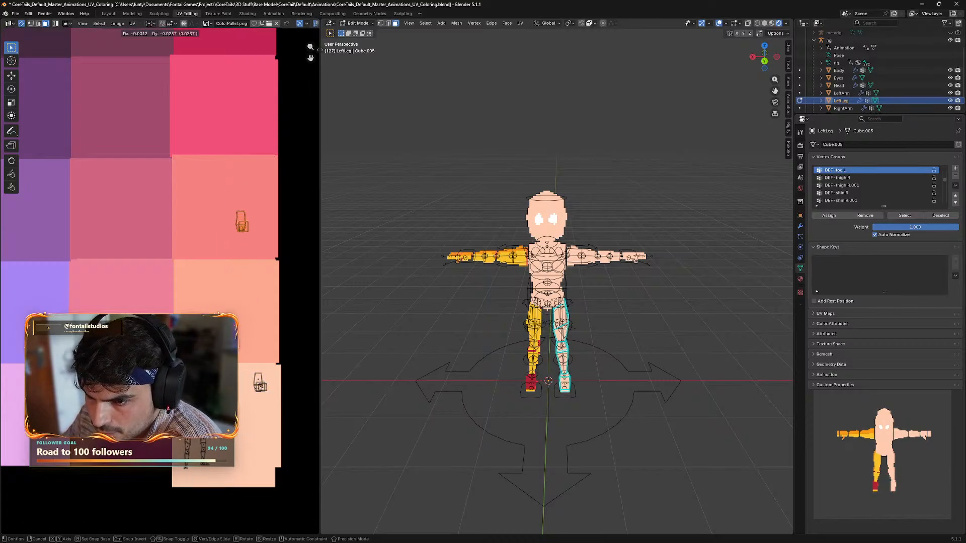
left_click(249, 76)
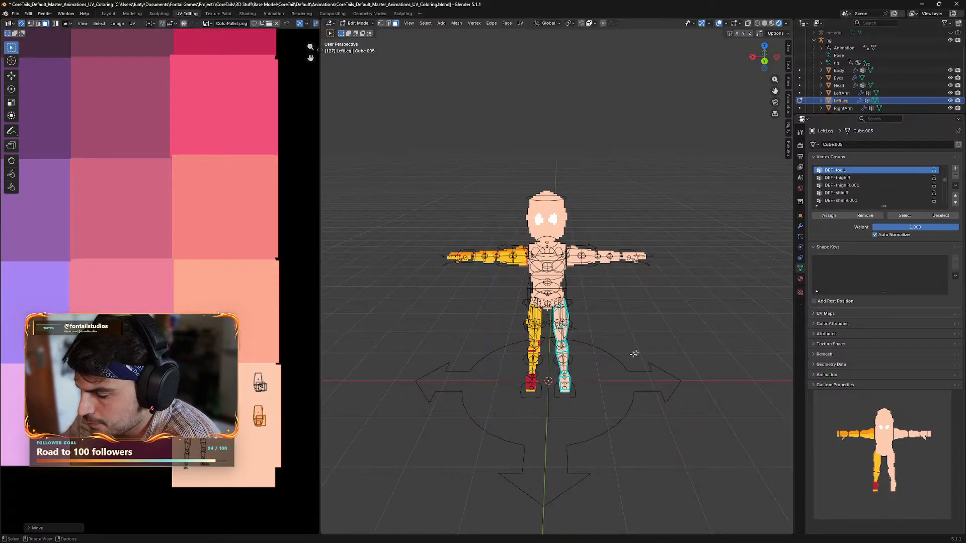
- Leave Edit Mode on LeftLeg, select the RightArm object and enter Edit Mode on it
middle_click_drag(634, 354, 654, 337)
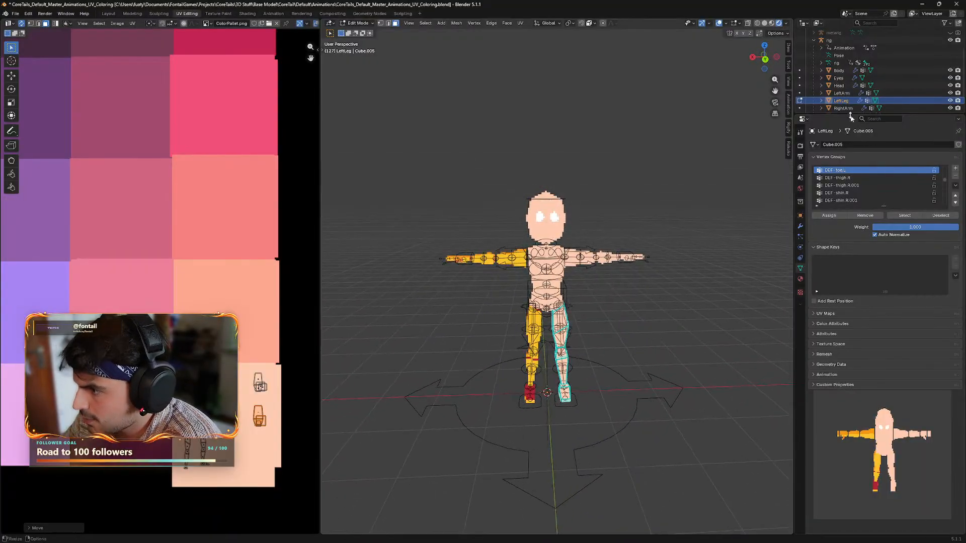
scroll(851, 101, "down", 2)
left_click(358, 23)
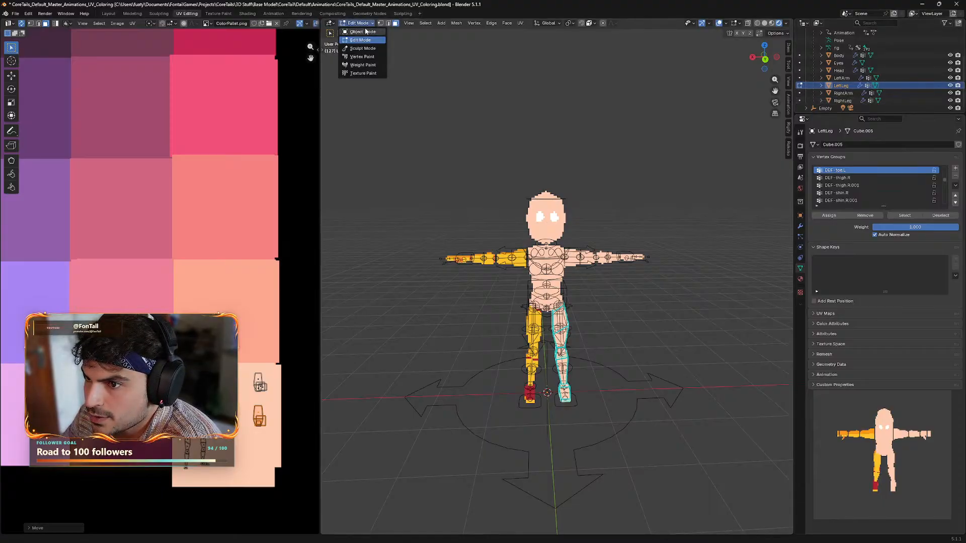
left_click(365, 31)
left_click(843, 93)
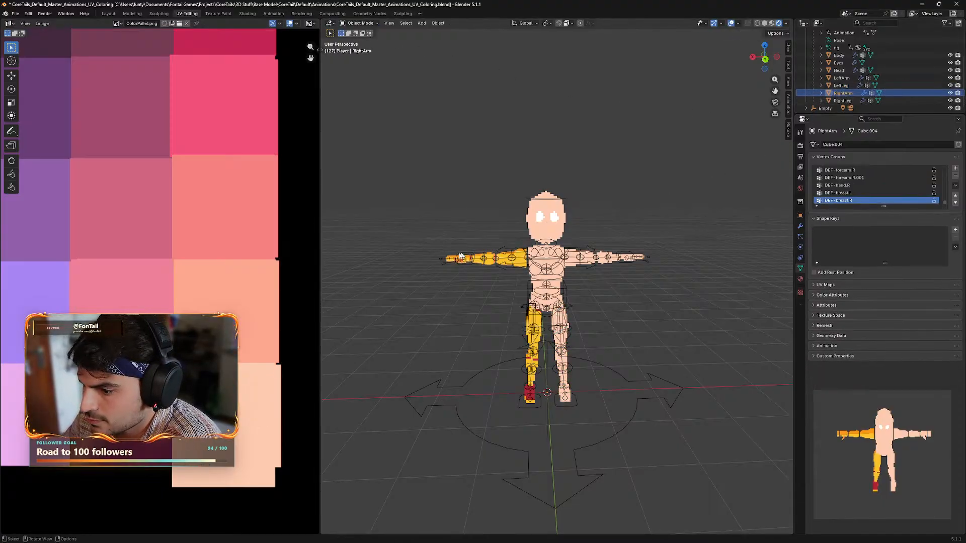
scroll(155, 261, "down", 3)
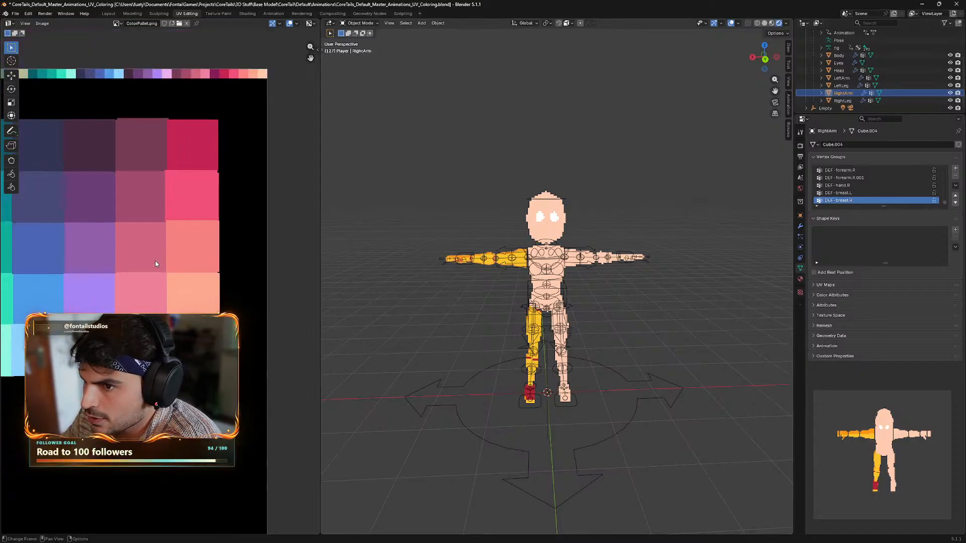
scroll(154, 262, "down", 1)
middle_click_drag(132, 264, 106, 230)
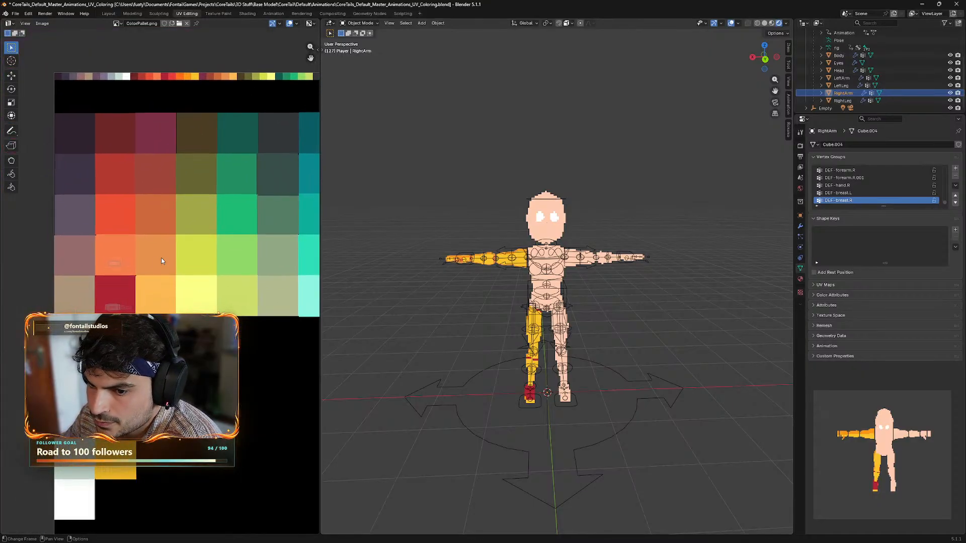
left_click(360, 23)
left_click(360, 36)
- Select all RightArm UV islands and move them from the red and orange swatches onto the palette's crimson-to-peach column
left_click_drag(182, 212, 37, 533)
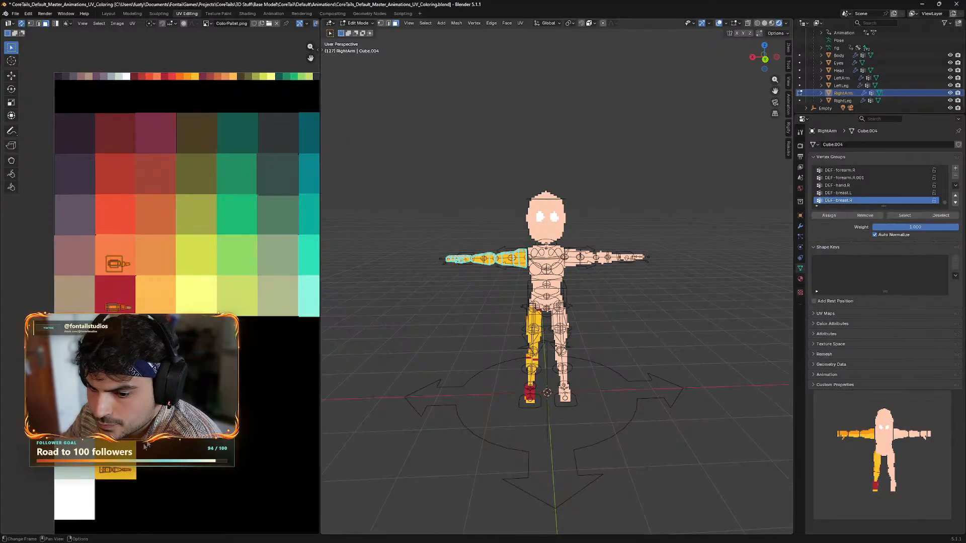
middle_click_drag(239, 347, 176, 313)
key("g")
left_click(32, 197)
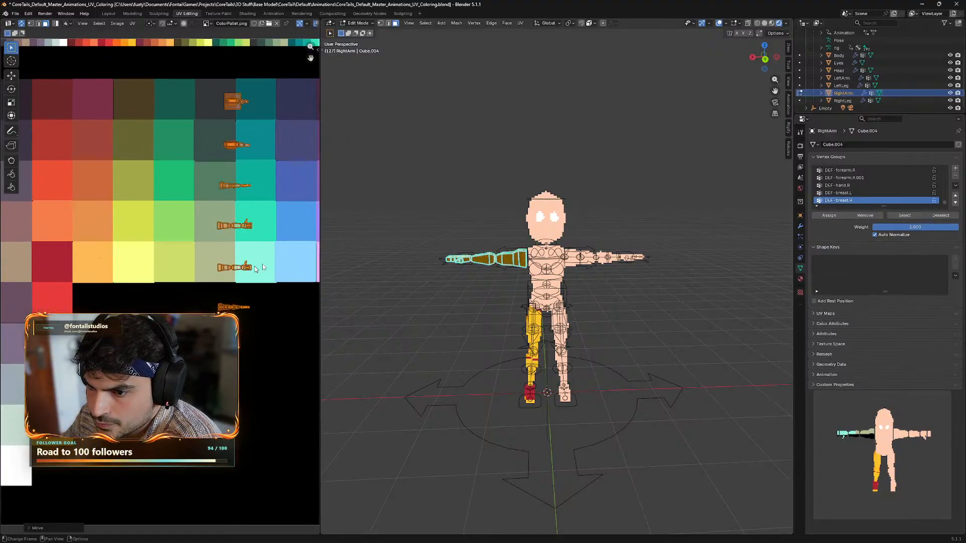
middle_click_drag(262, 267, 142, 293)
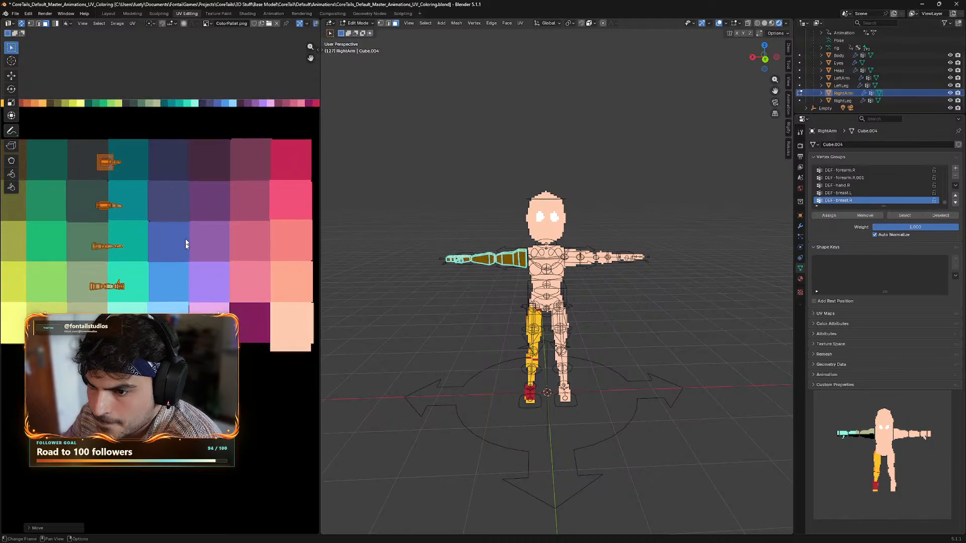
key("g")
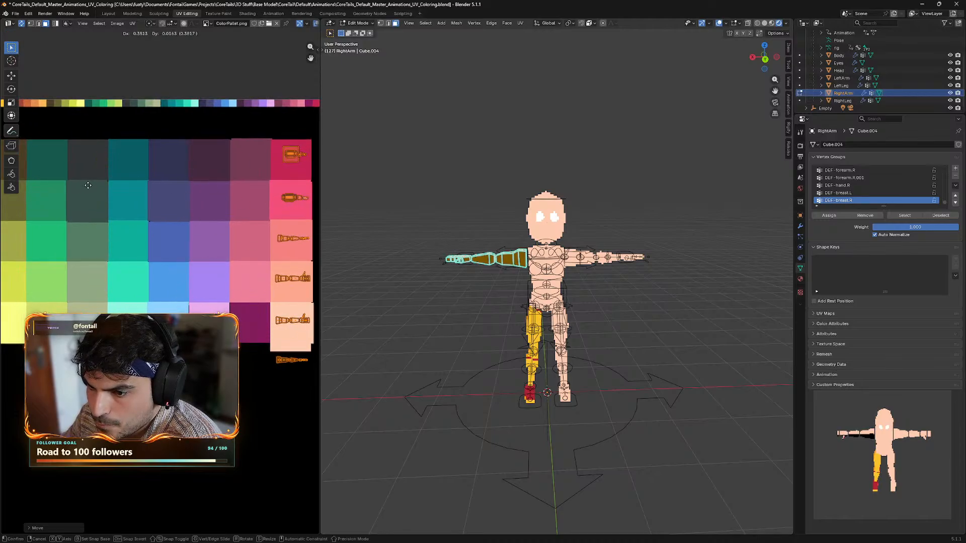
left_click(92, 184)
- Scale the selected RightArm UV islands down together until the whole stack spans only about two swatches
scroll(260, 261, "up", 3)
middle_click_drag(300, 258, 185, 289)
key("s")
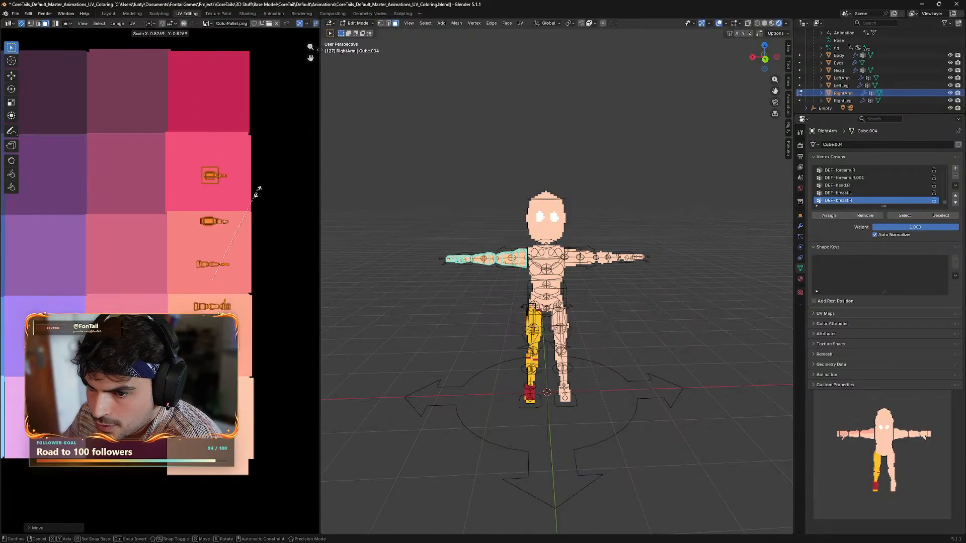
left_click(239, 226)
- Select the four lower RightArm UV islands and move them into the lightest peach swatch
scroll(167, 276, "up", 3)
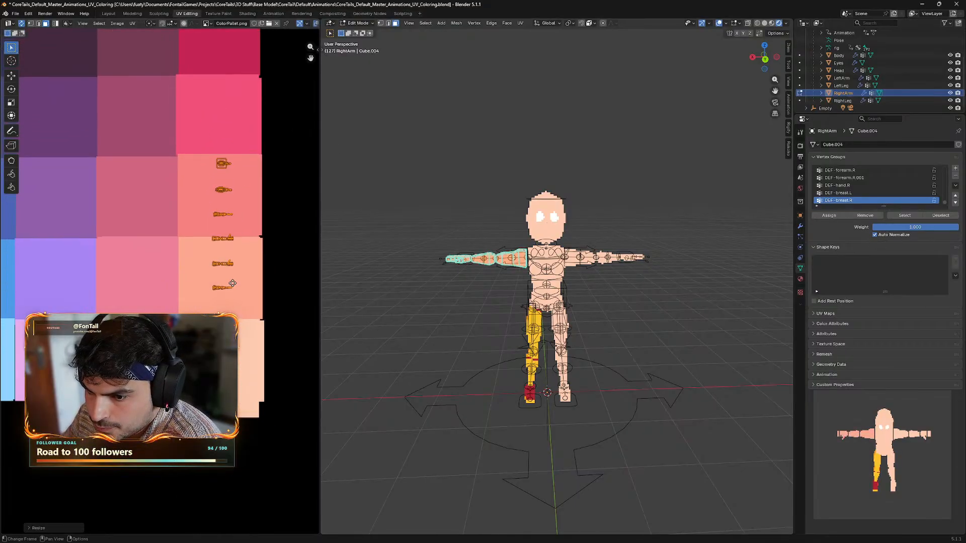
middle_click_drag(167, 277, 151, 292)
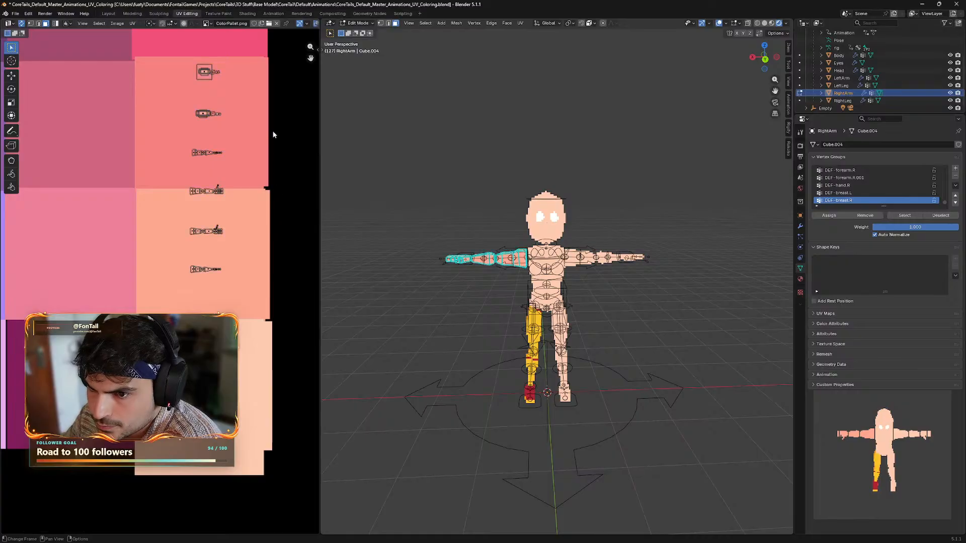
key("g")
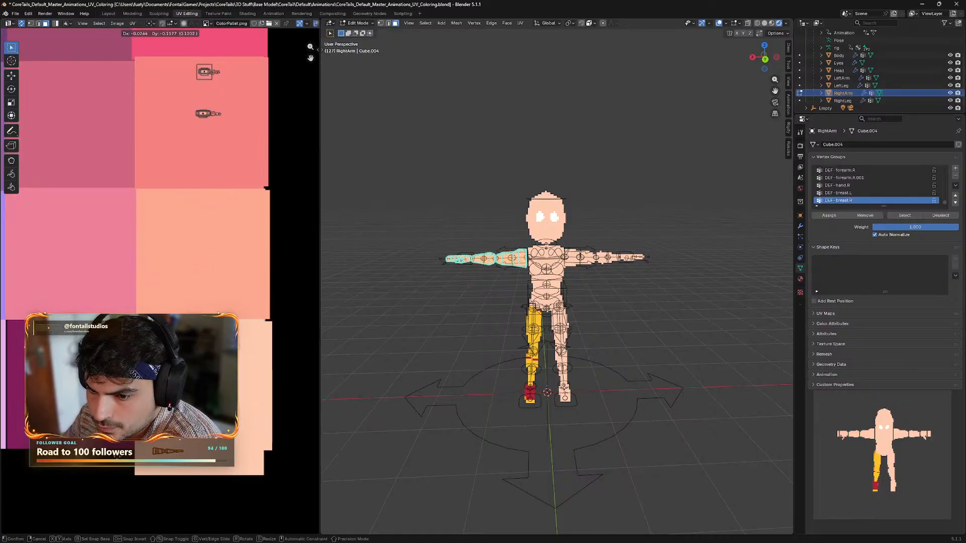
left_click(113, 457)
- Move the two remaining upper RightArm UV islands from the salmon swatch into the lightest peach swatch
middle_click_drag(222, 229, 223, 229)
left_click_drag(261, 52, 175, 166)
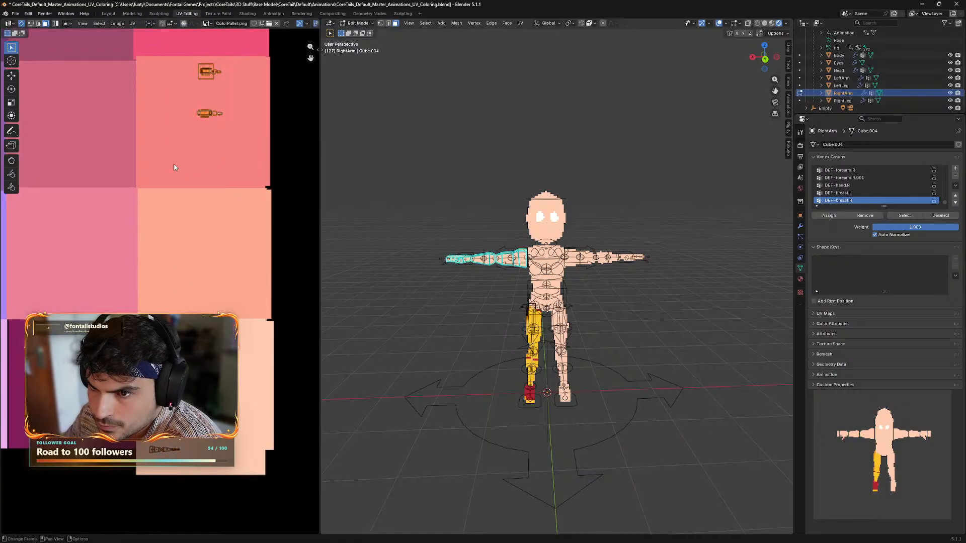
key("g")
left_click(248, 529)
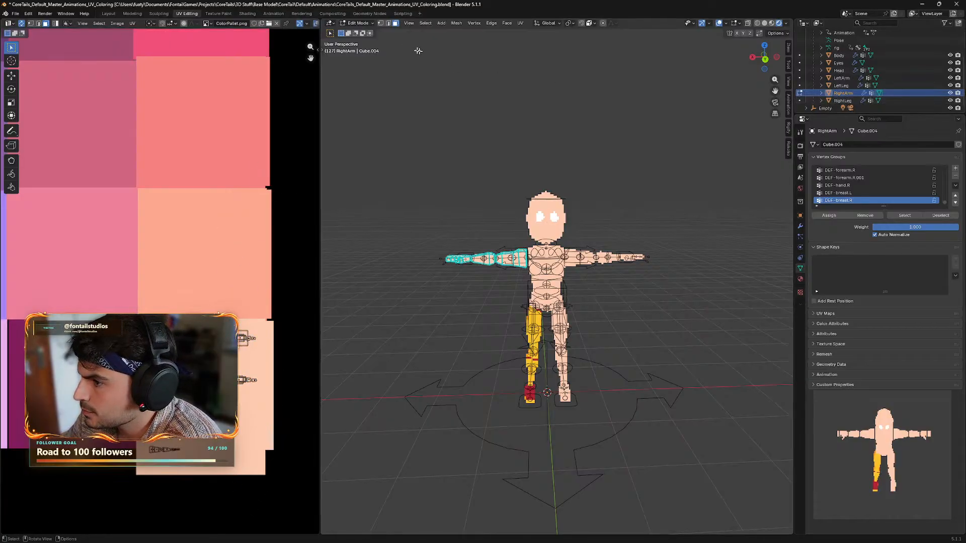
- Leave Edit Mode on RightArm, select the RightLeg object and enter Edit Mode on it
left_click(362, 23)
left_click(364, 31)
left_click(839, 101)
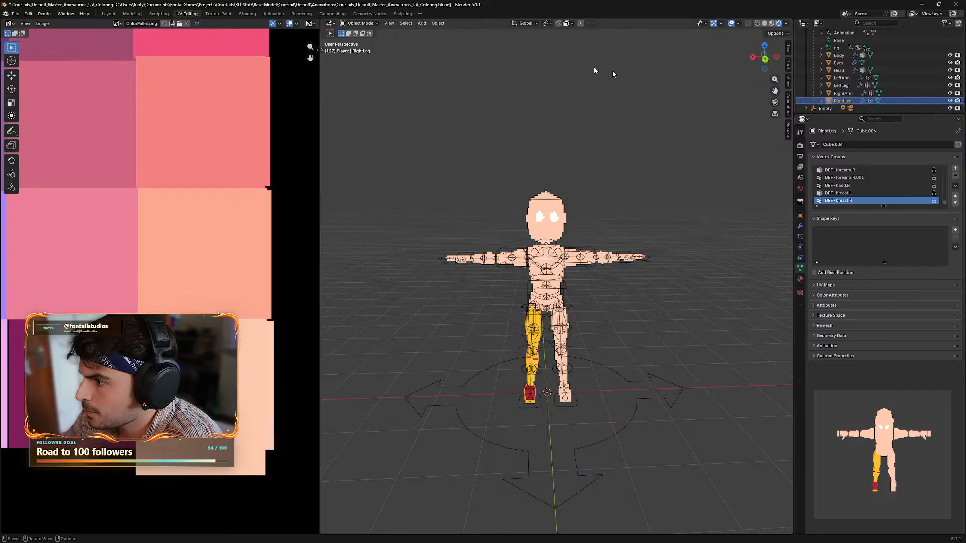
left_click(344, 23)
left_click(363, 40)
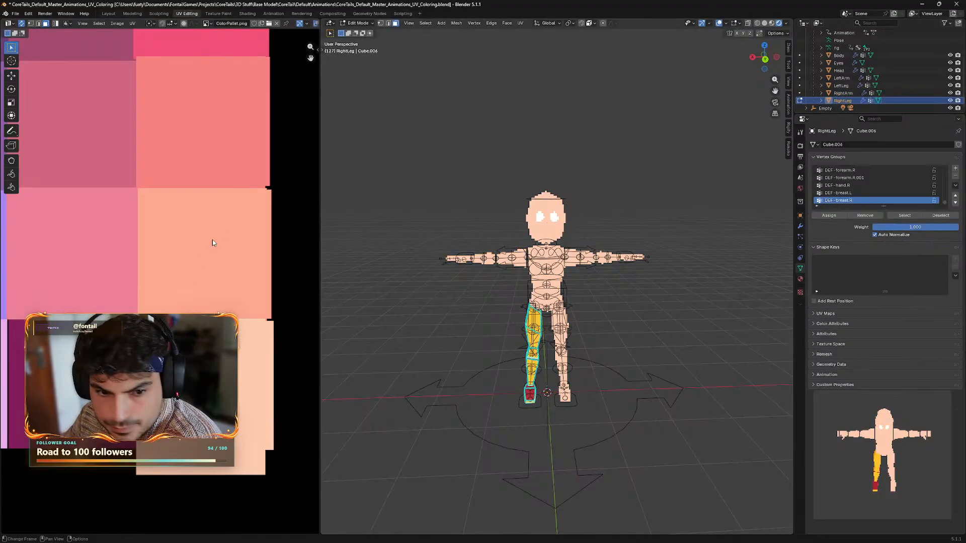
- Select all RightLeg UV islands and move them from the red and orange swatches onto the palette's crimson-to-peach column
scroll(215, 251, "down", 2)
middle_click_drag(215, 251, 478, 209)
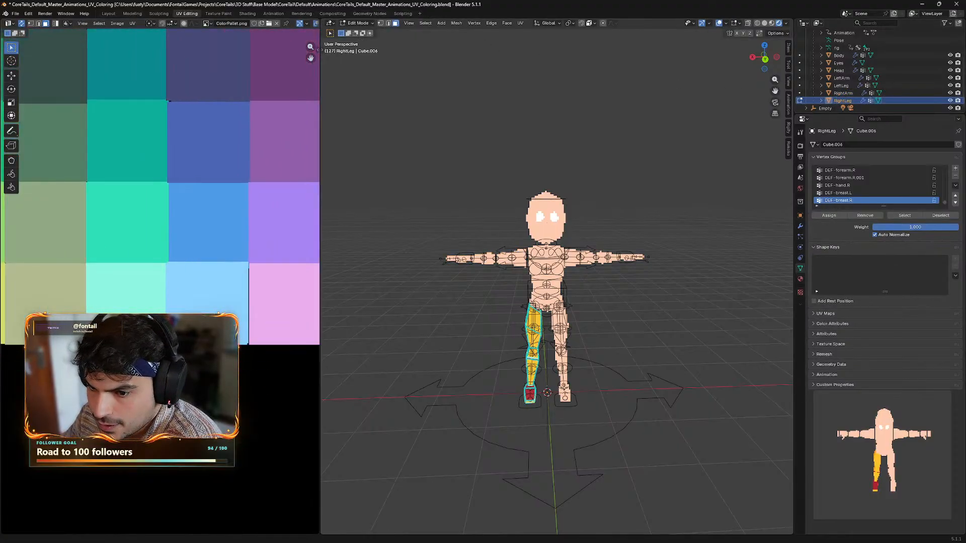
middle_click_drag(39, 244, 300, 268)
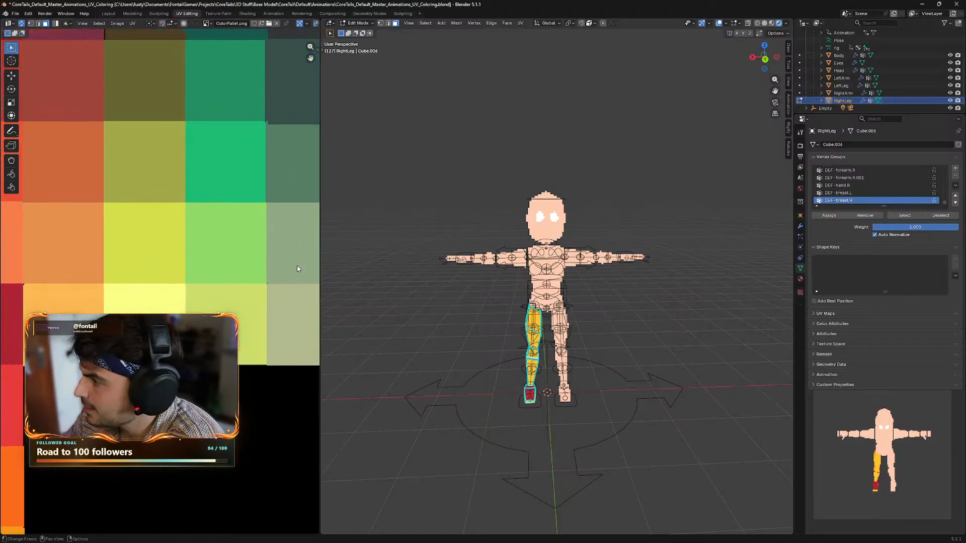
scroll(276, 262, "down", 4)
middle_click_drag(213, 301, 244, 267)
left_click_drag(208, 433, 83, 205)
middle_click_drag(201, 351, 68, 362)
key("g")
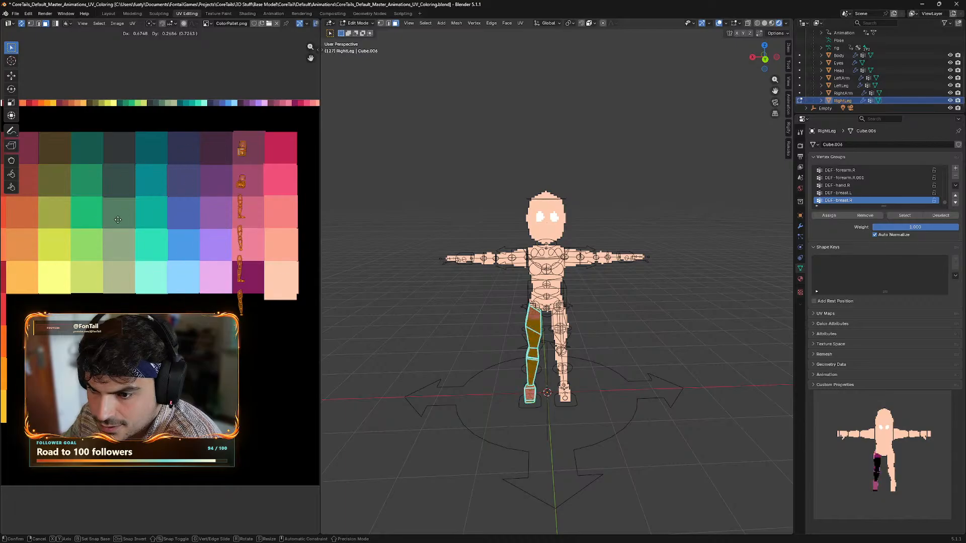
left_click(159, 220)
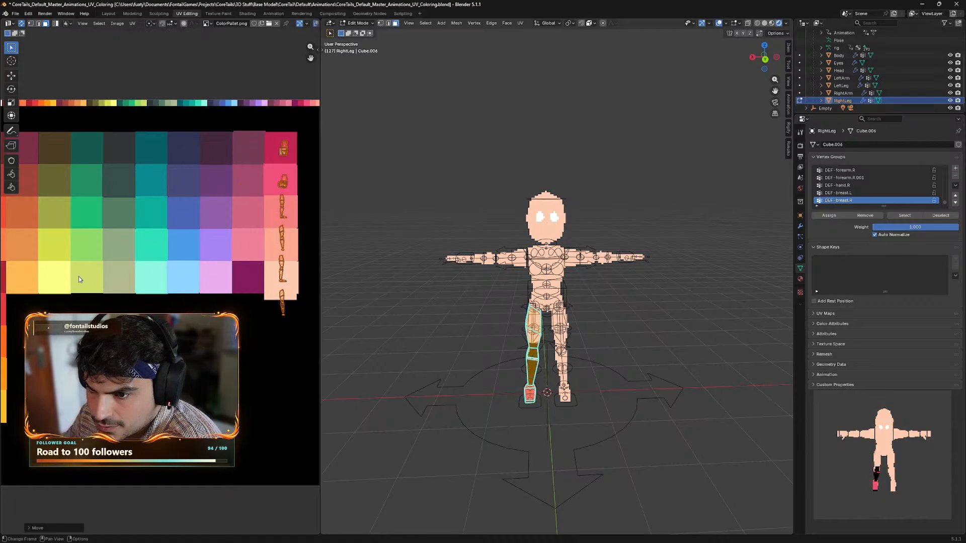
middle_click_drag(220, 273, 8, 417)
scroll(214, 292, "up", 4)
middle_click_drag(250, 304, 232, 247)
scroll(232, 246, "down", 1)
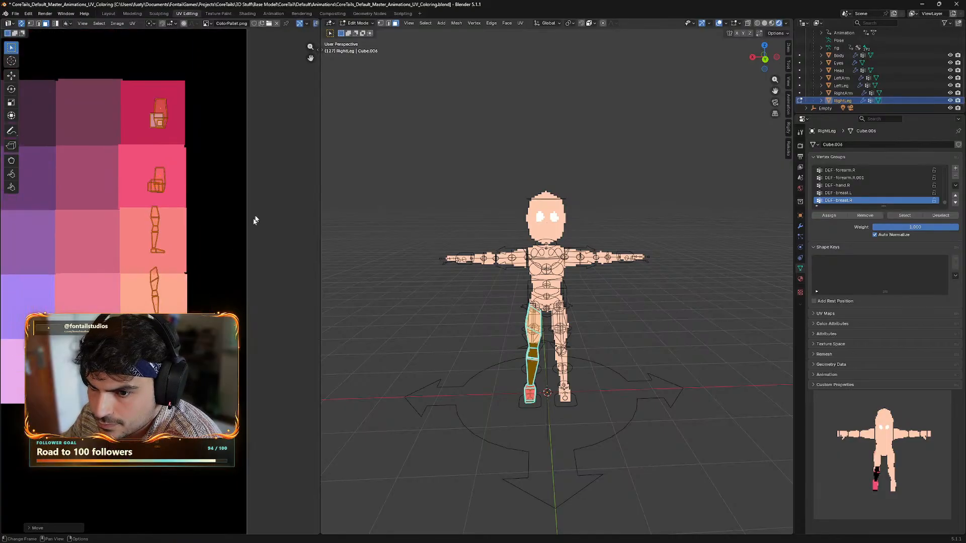
- Scale down all RightLeg UV islands together and move them toward the palette's lightest peach swatch
key("s")
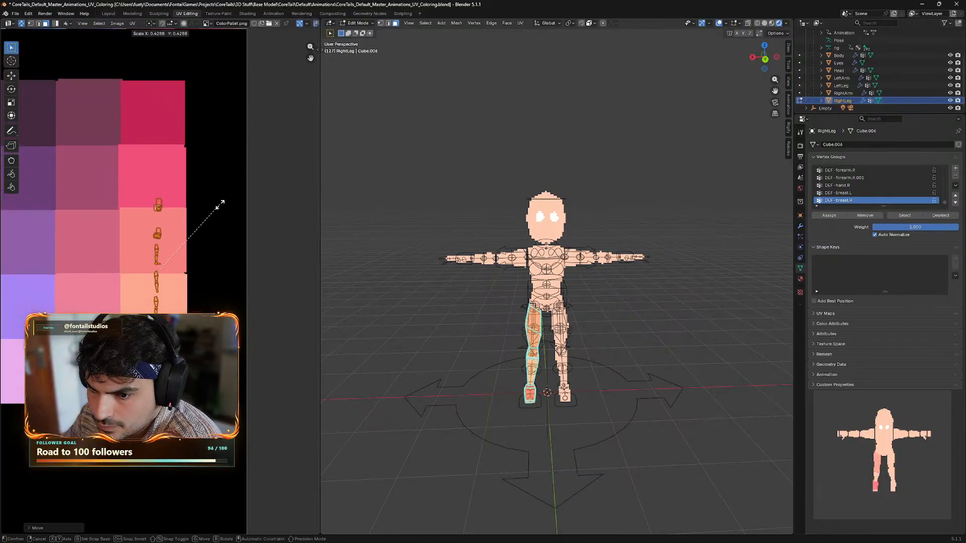
left_click(205, 258)
key("g")
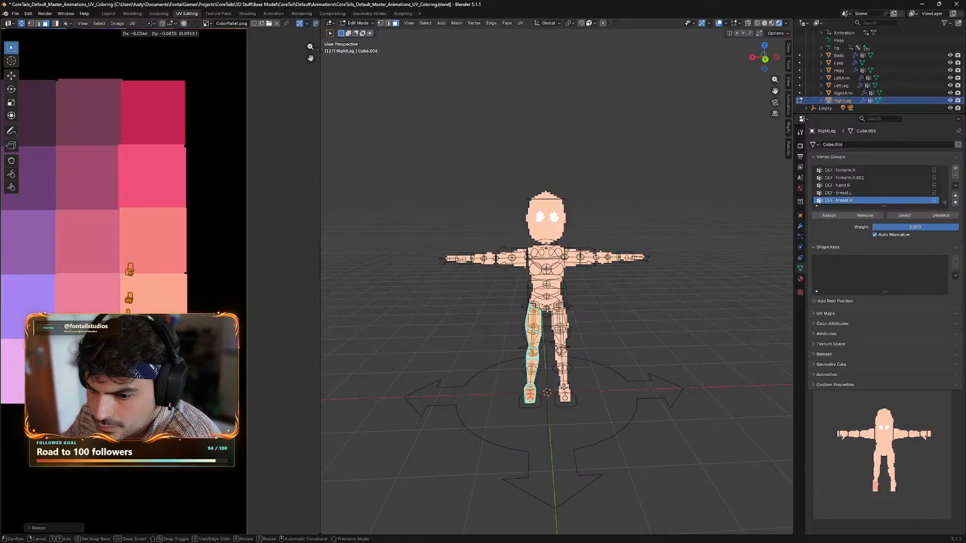
left_click(165, 378)
- Select the RightLeg UV island nearest above the lightest peach swatch and move it into that swatch
middle_click_drag(195, 358, 217, 271)
scroll(269, 278, "up", 3)
left_click(236, 275)
left_click_drag(229, 222, 178, 282)
key("g")
left_click(250, 416)
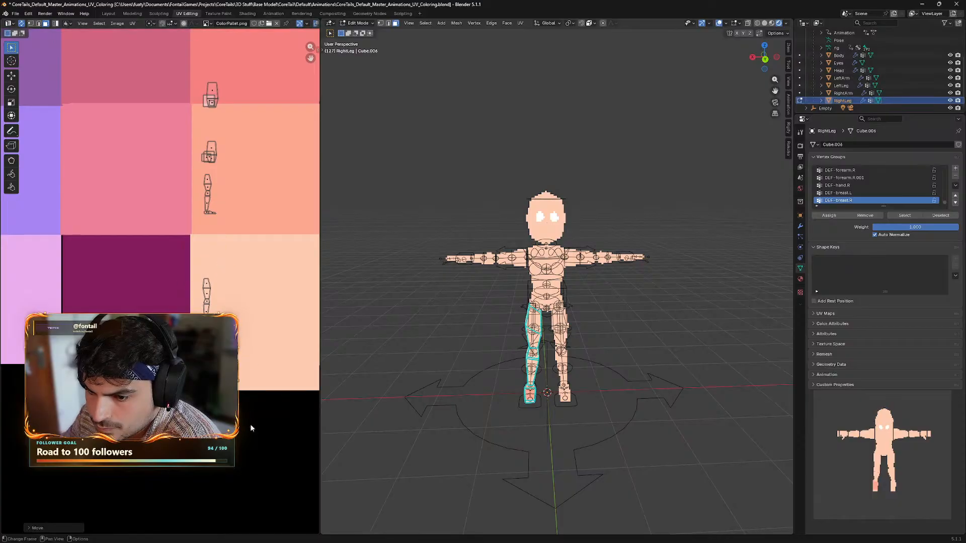
- Move the remaining RightLeg shin-shaped island and the two foot islands into the lightest peach swatch
left_click_drag(228, 166, 188, 227)
key("g")
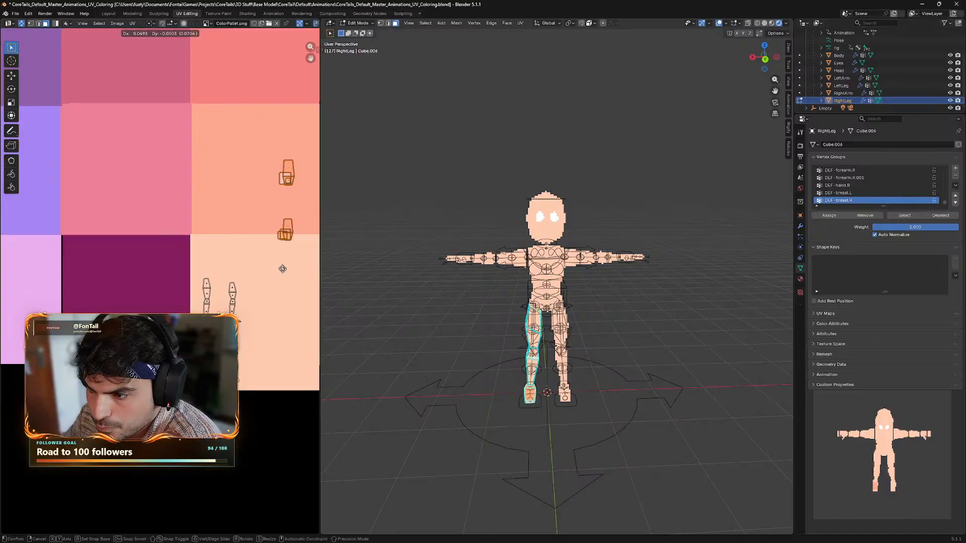
left_click(294, 347)
middle_click_drag(249, 221, 197, 212)
scroll(197, 212, "down", 1)
- Leave Edit Mode on RightLeg, select the Head object and enter Edit Mode on it
left_click(614, 288)
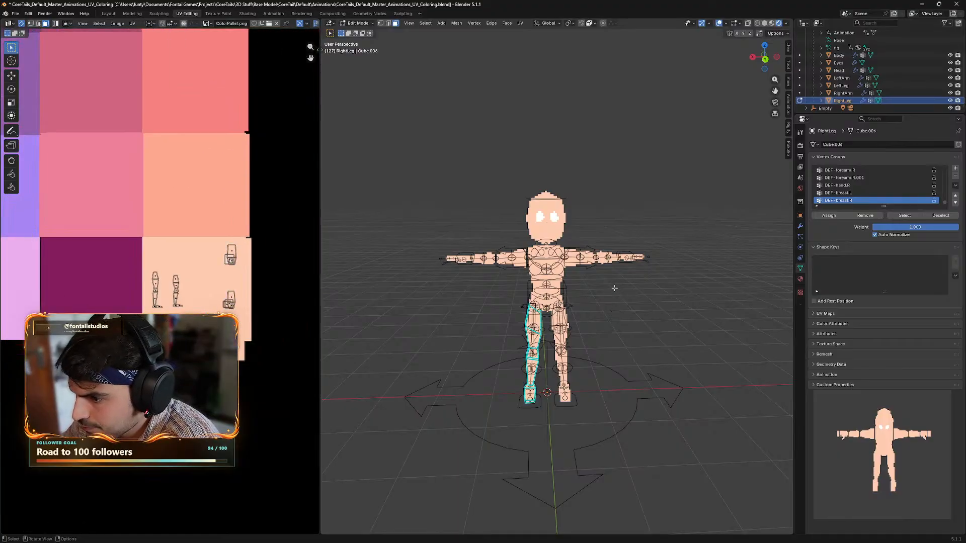
left_click(359, 23)
left_click(359, 31)
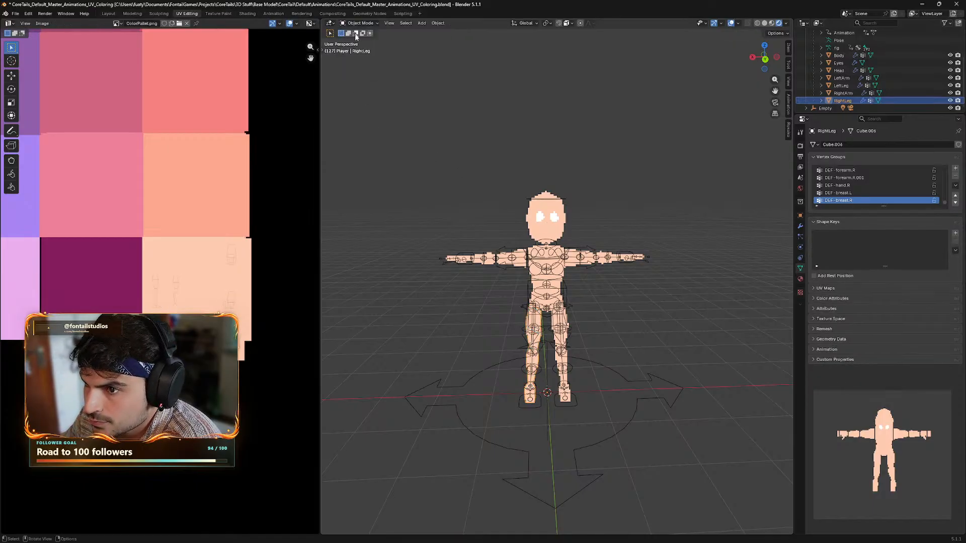
middle_click_drag(718, 285, 670, 302)
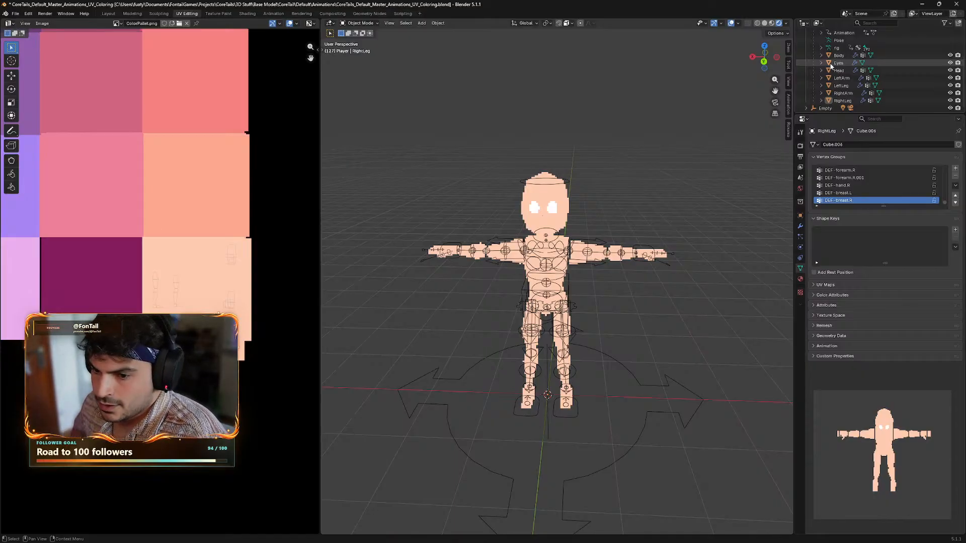
middle_click_drag(632, 196, 639, 176)
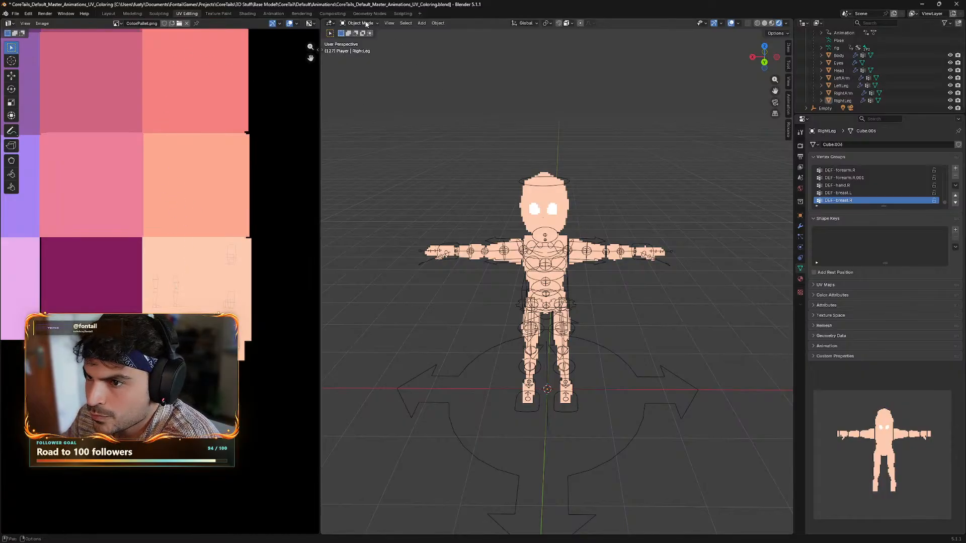
left_click(842, 71)
left_click(360, 23)
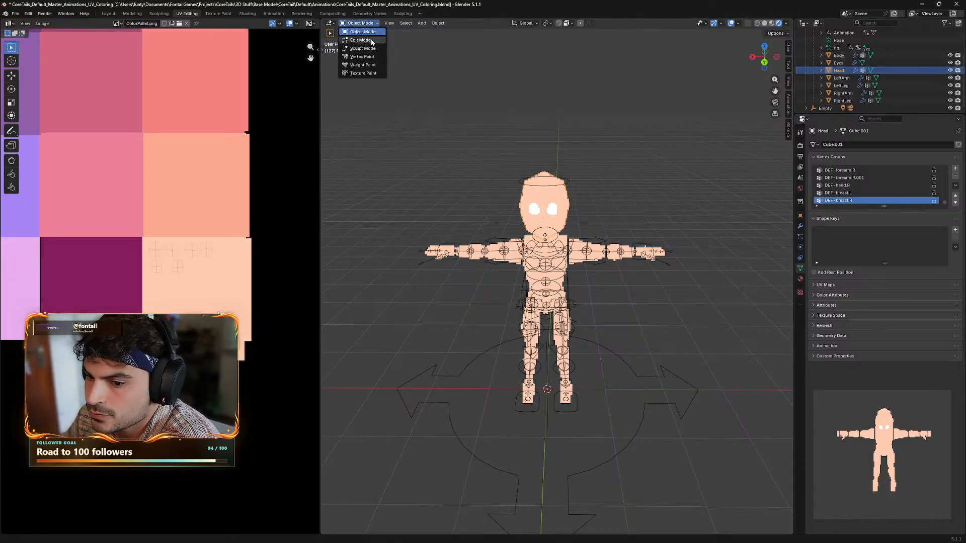
left_click(372, 42)
- Select the four upper Head UV islands and reposition them slightly higher inside the lightest peach swatch
scroll(242, 270, "up", 3)
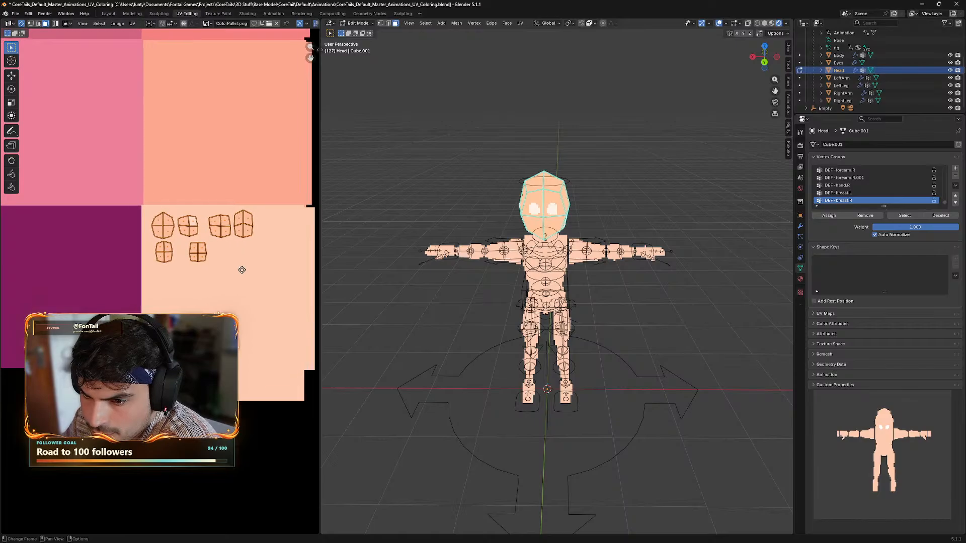
scroll(242, 270, "up", 1)
left_click_drag(109, 173, 295, 233)
key("g")
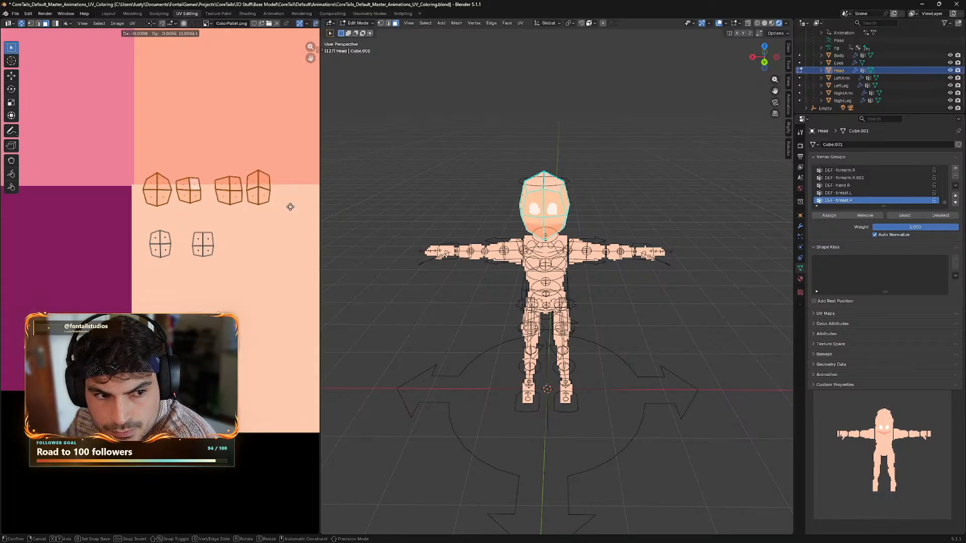
left_click(288, 228)
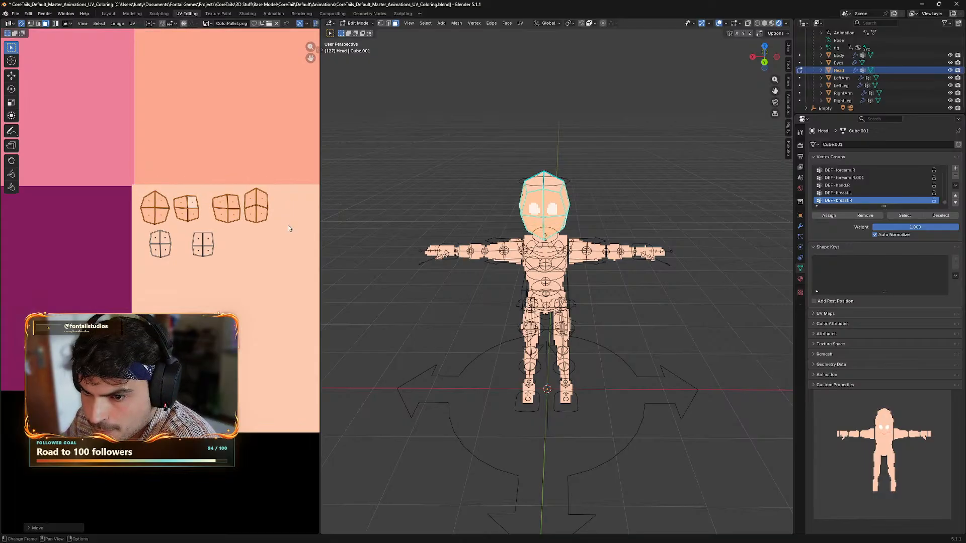
- Rotate all Head UV islands half a turn and move them up so the larger four straddle the border with the darker peach swatch
left_click_drag(287, 167, 124, 285)
key("r")
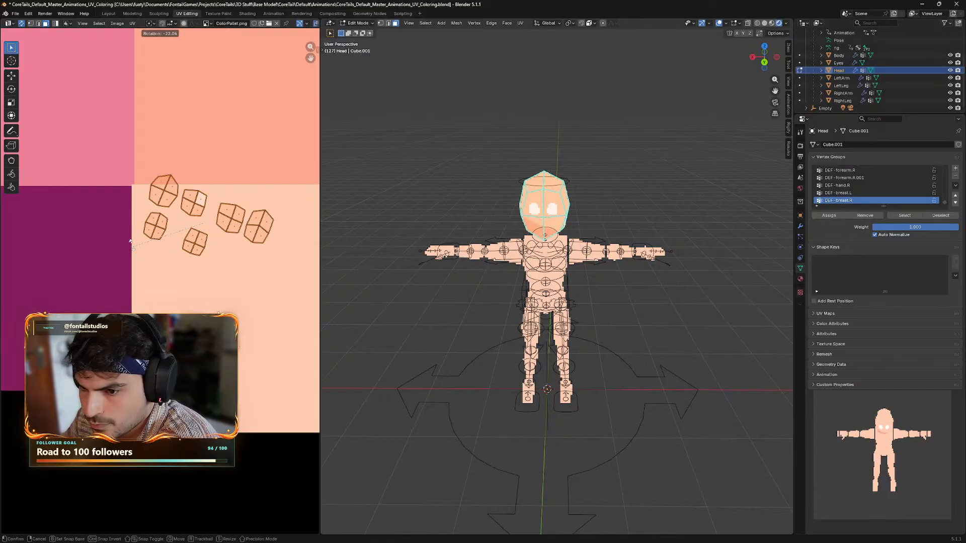
left_click(270, 174)
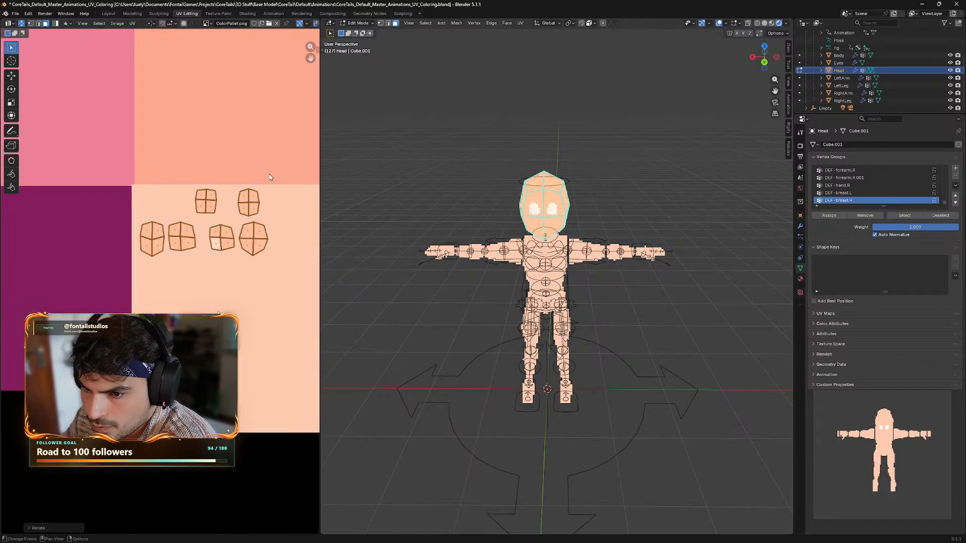
key("g")
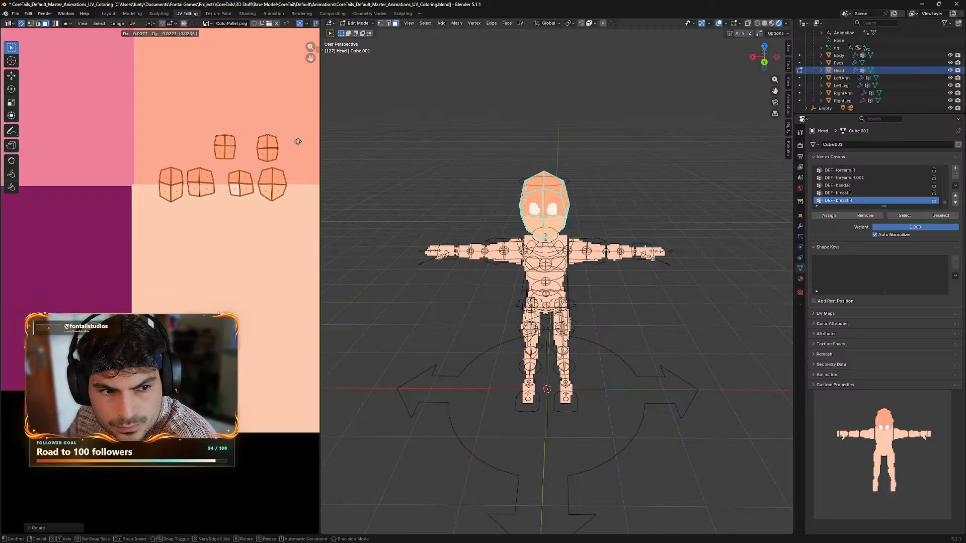
left_click(296, 143)
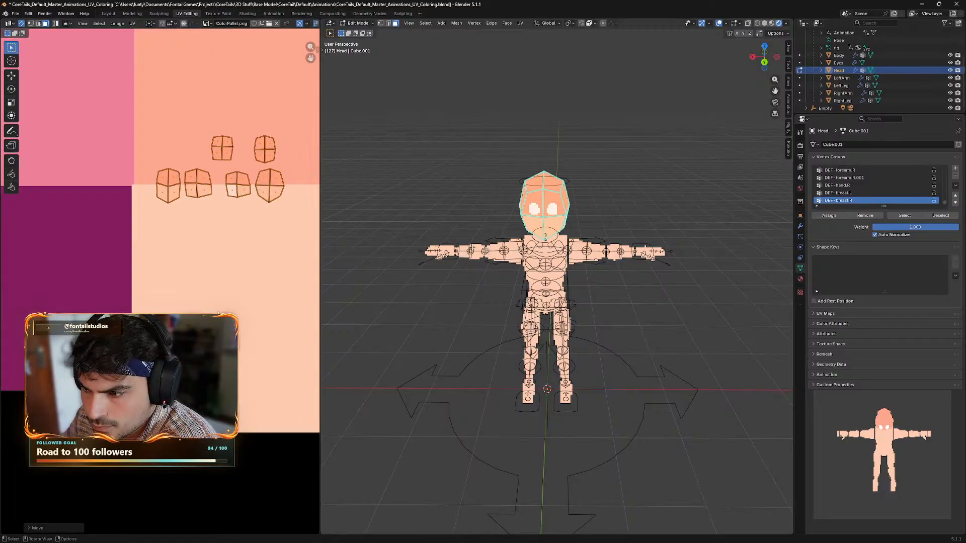
- Rotate the two inner Head UV islands on the swatch border slightly, one at a time, to level the head's colour edge
middle_click_drag(630, 275, 566, 273)
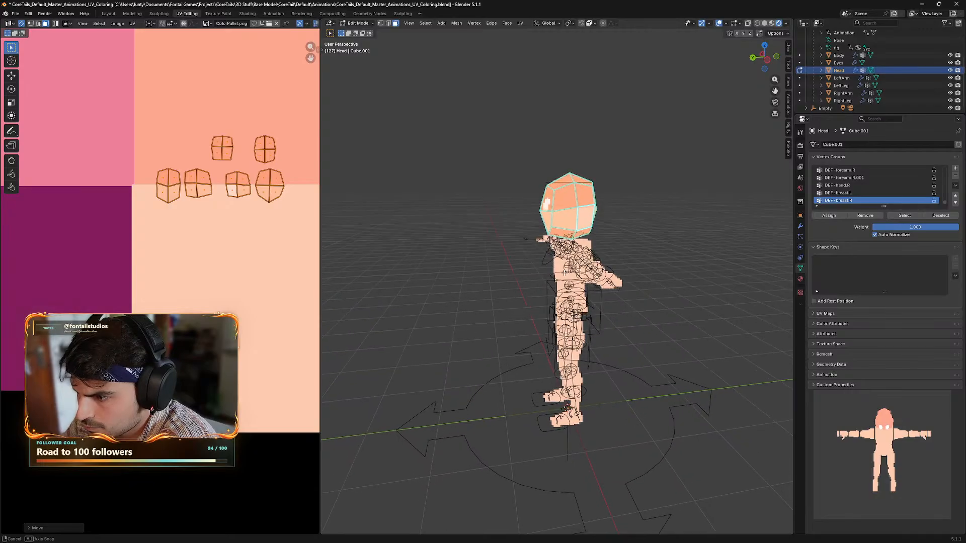
left_click(247, 237)
left_click_drag(257, 224, 223, 169)
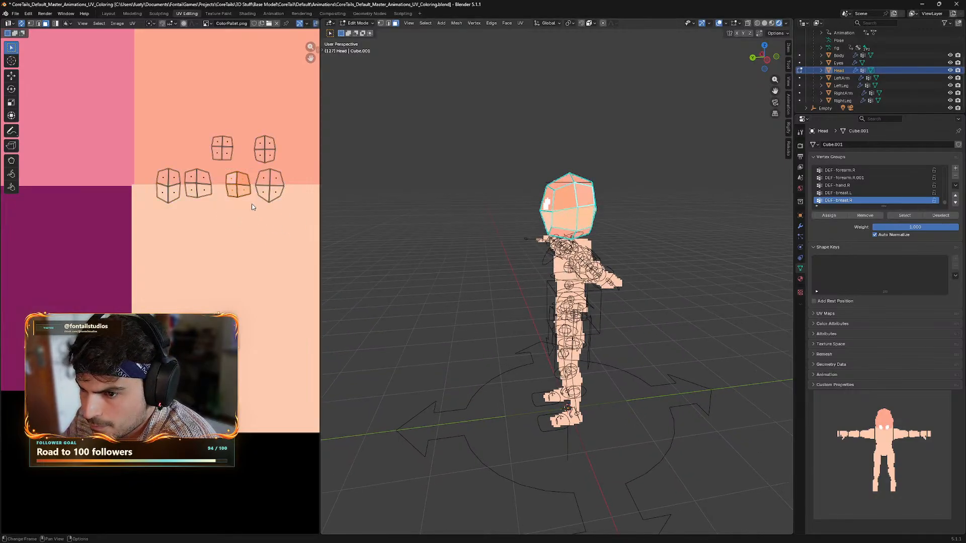
key("r")
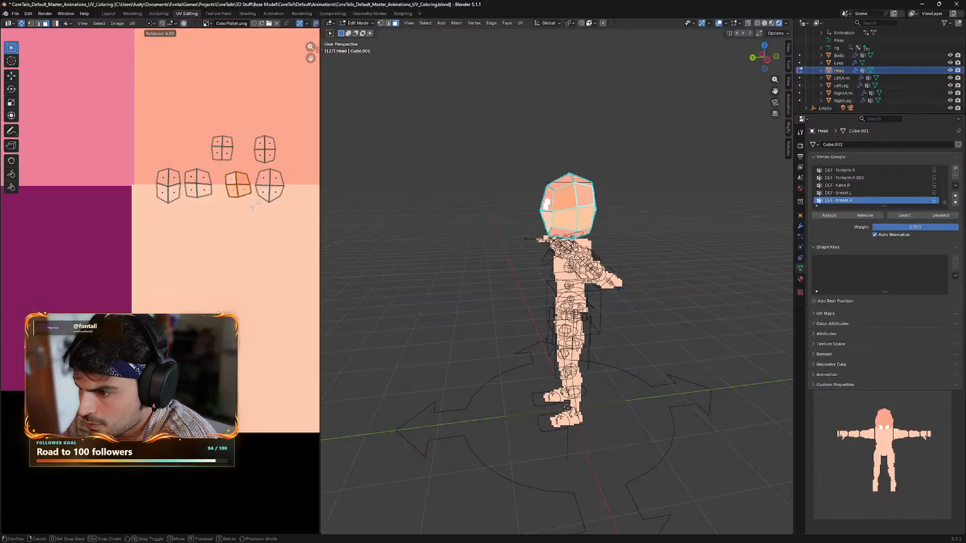
left_click(252, 207)
left_click_drag(220, 215, 213, 205)
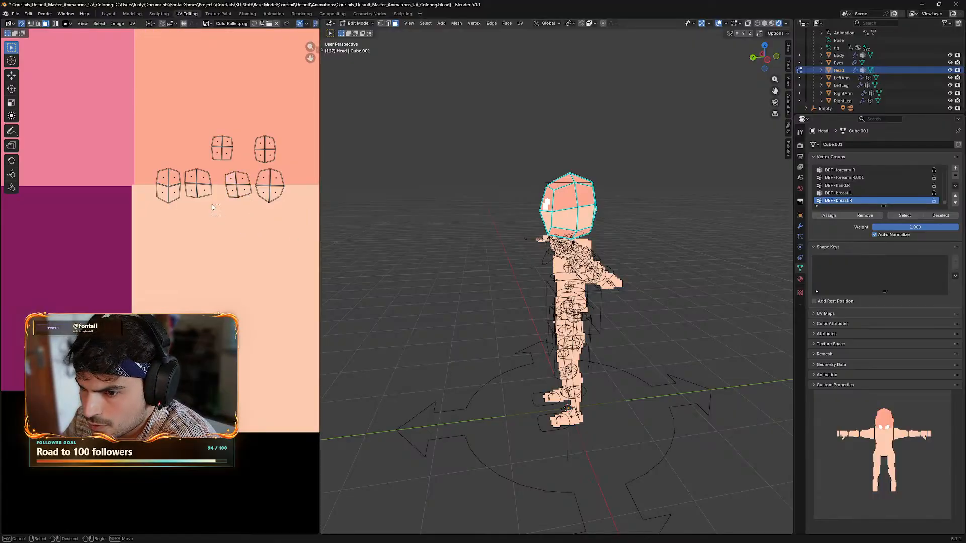
left_click_drag(181, 167, 183, 164)
key("r")
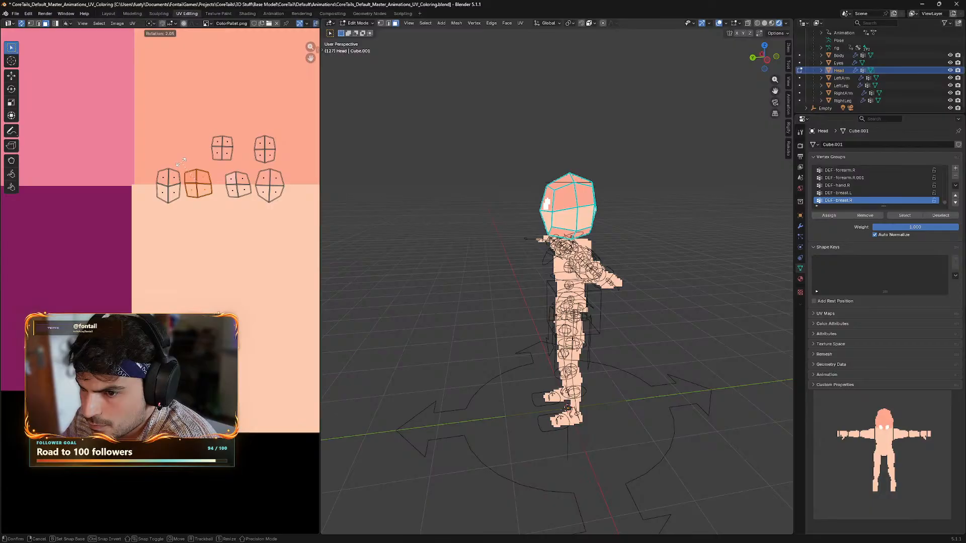
left_click(181, 162)
middle_click_drag(604, 272, 568, 288)
left_click(604, 223)
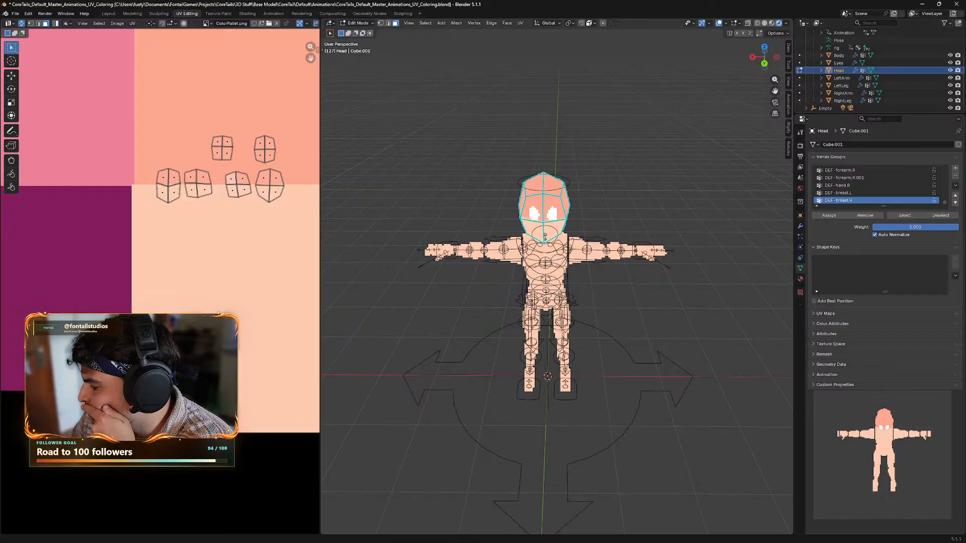
- Switch to the browser and review the Texturing chapter of the Blender pixel art video around 9:42, then return to Blender
key("alt+Tab")
key("alt+Tab")
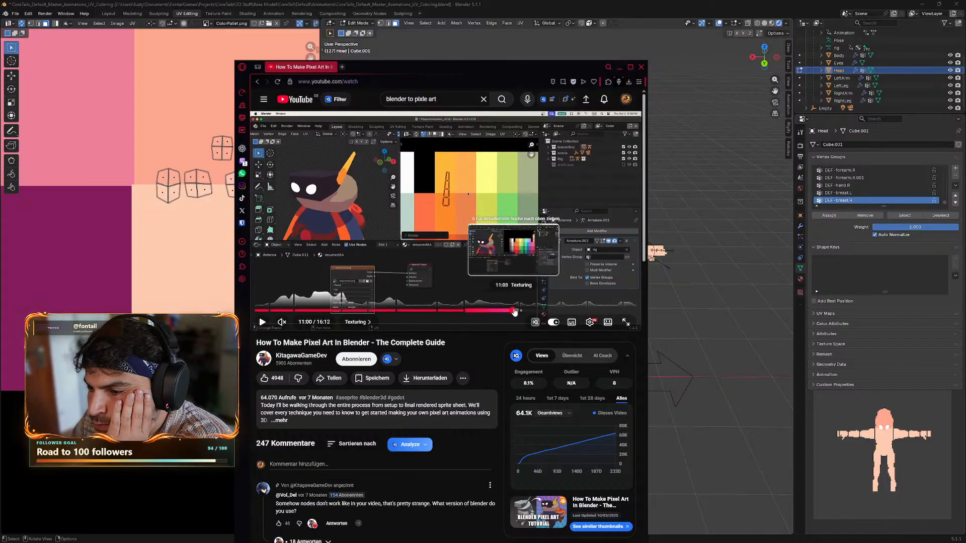
left_click(515, 311)
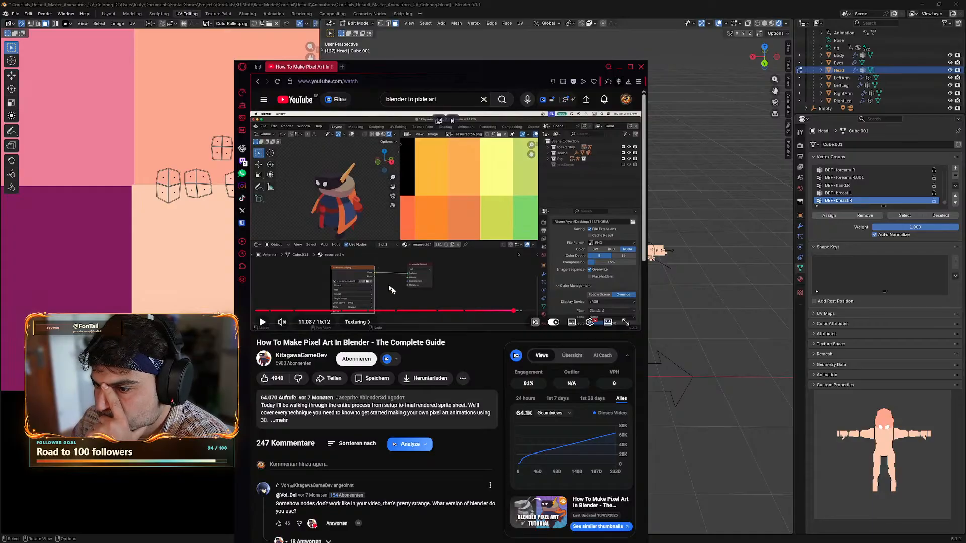
left_click(483, 312)
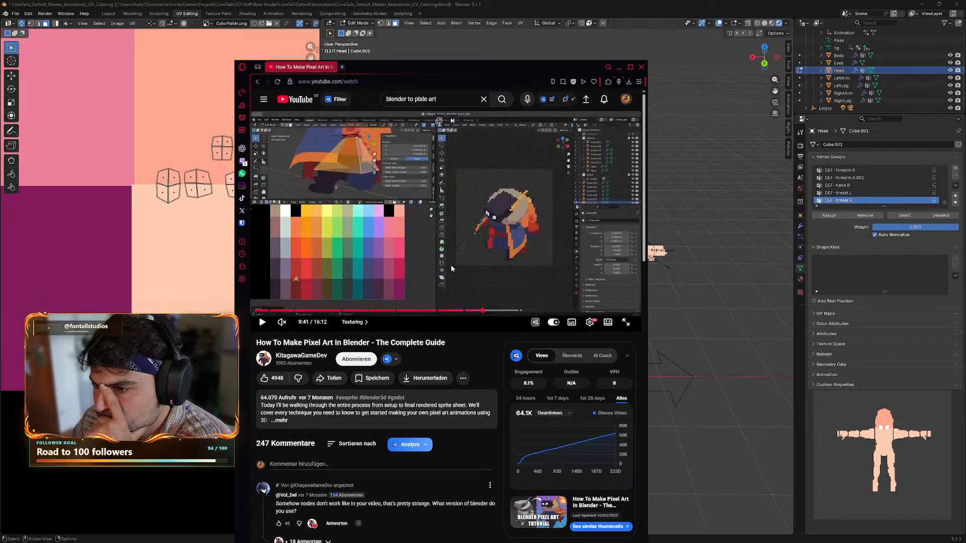
left_click(430, 247)
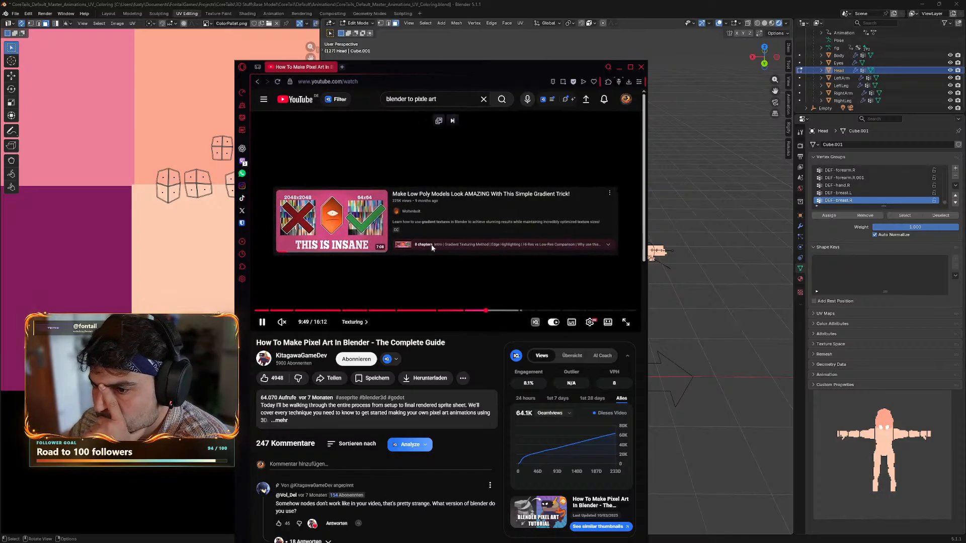
left_click(484, 311)
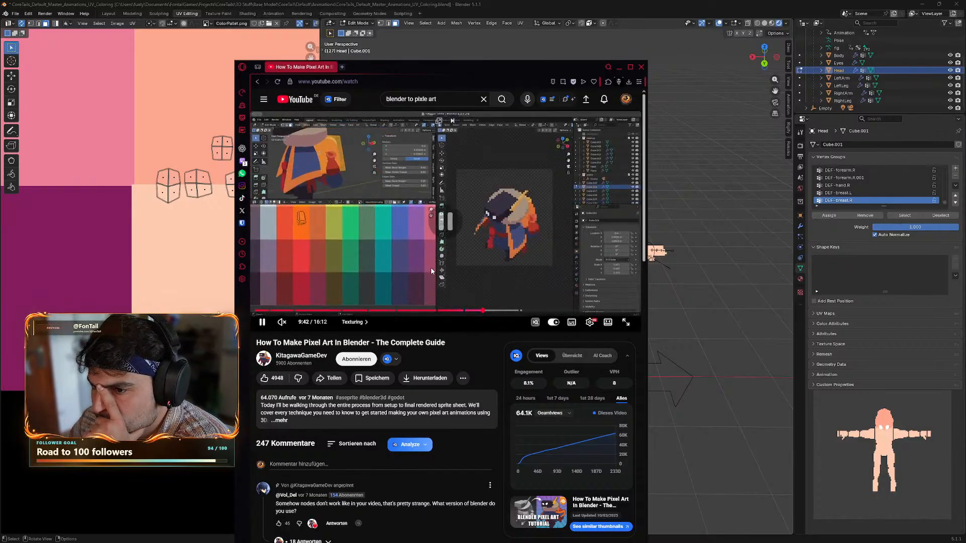
left_click(434, 272)
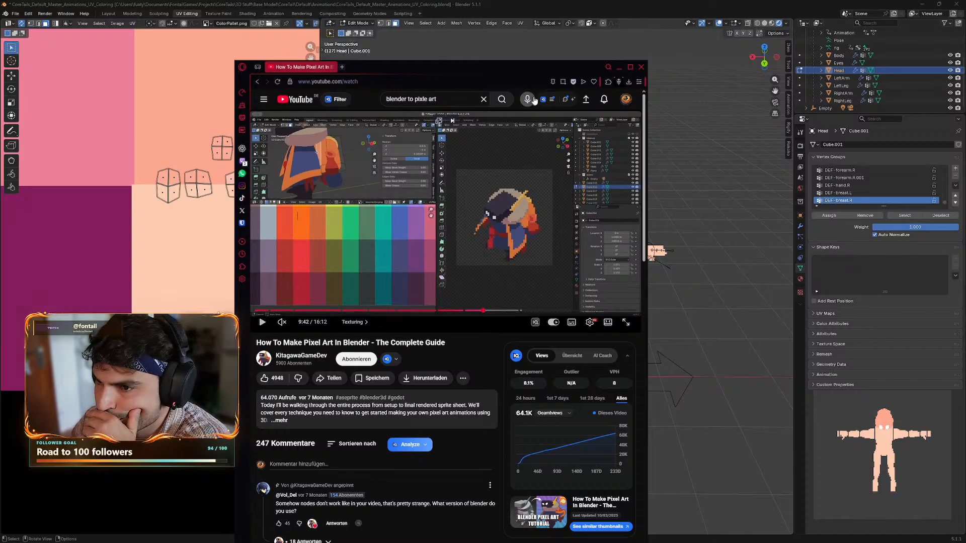
left_click(619, 67)
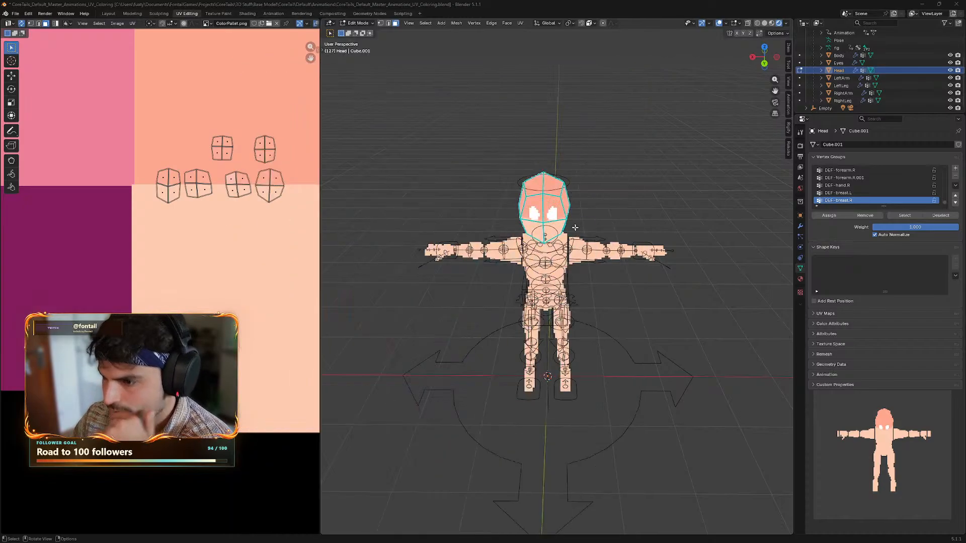
- Rotate all Head UV islands half a turn and move them fully into the lightest peach swatch
middle_click_drag(625, 212, 412, 211)
middle_click_drag(624, 232, 651, 234)
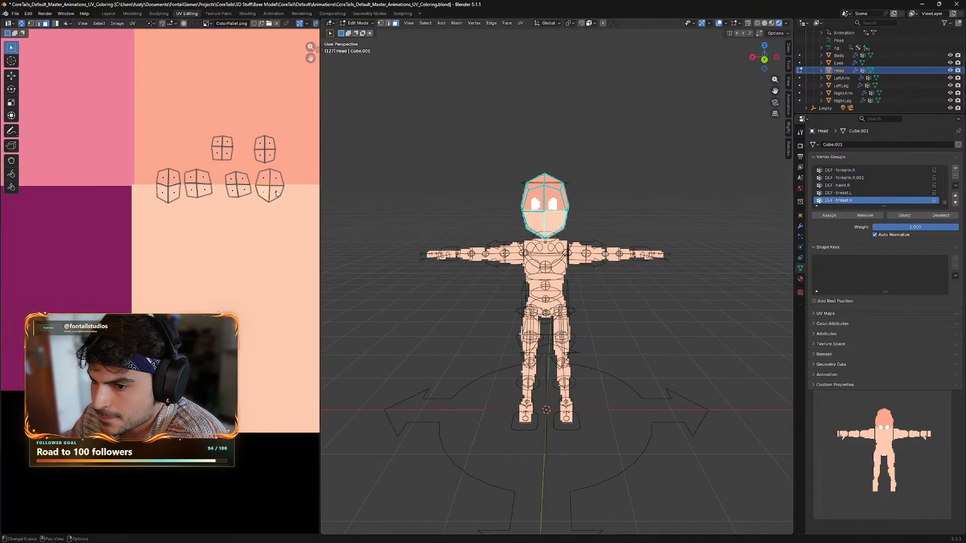
middle_click_drag(276, 239, 261, 254)
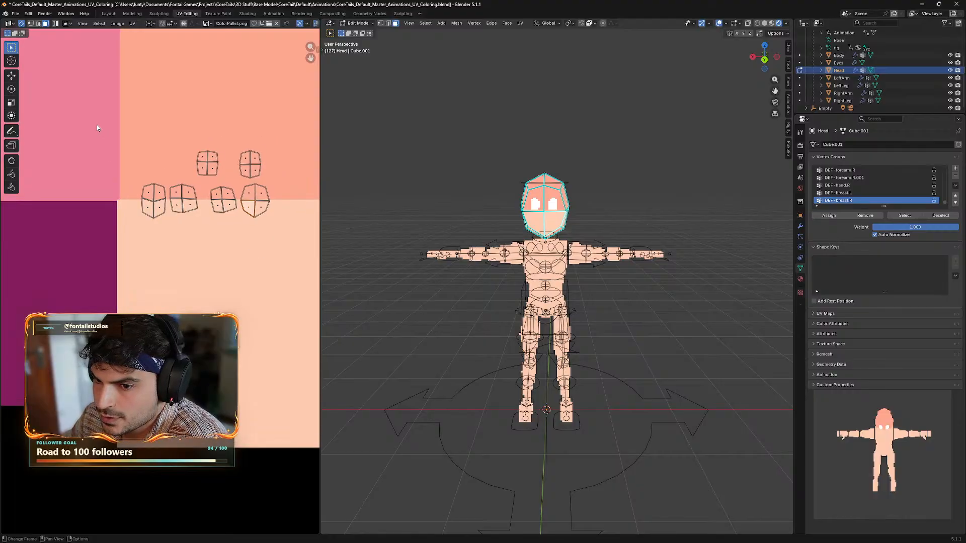
key("a")
key("r")
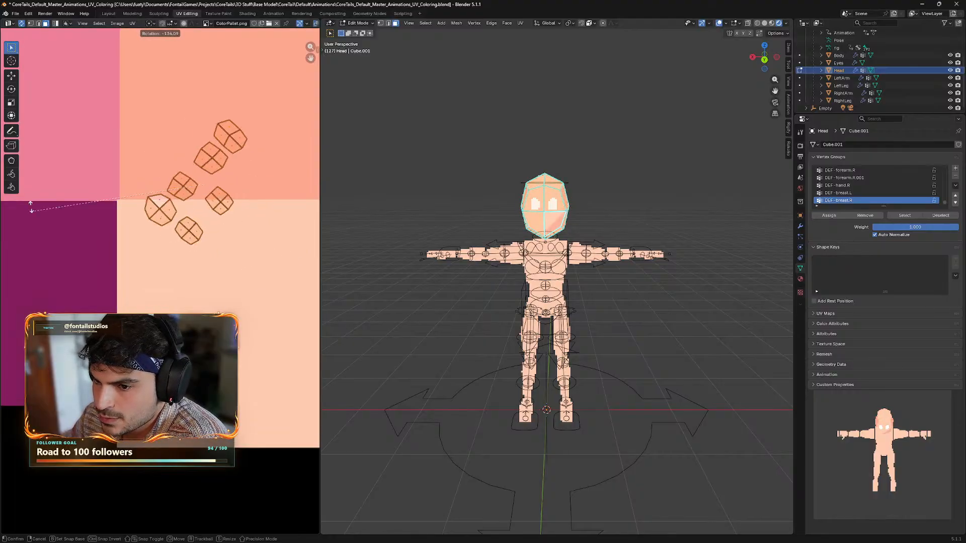
left_click(98, 105)
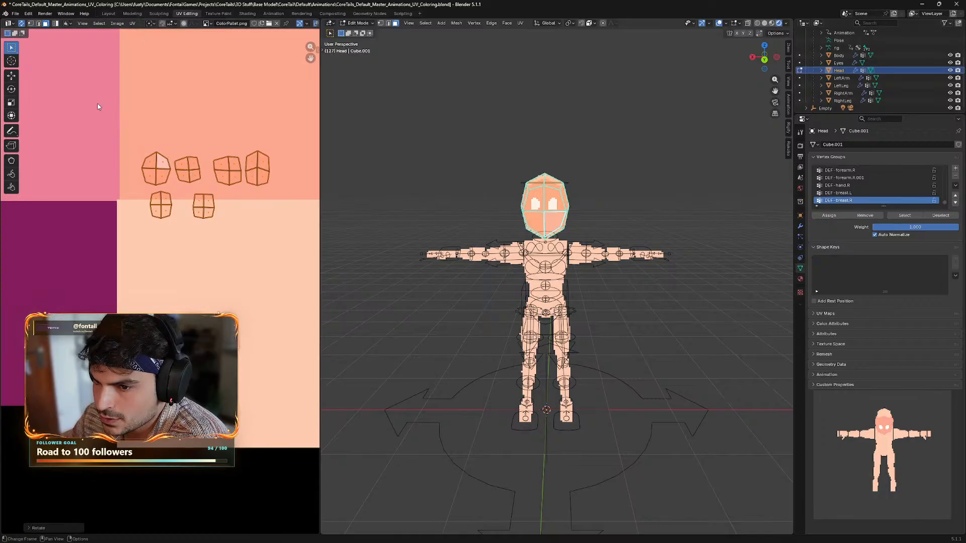
key("g")
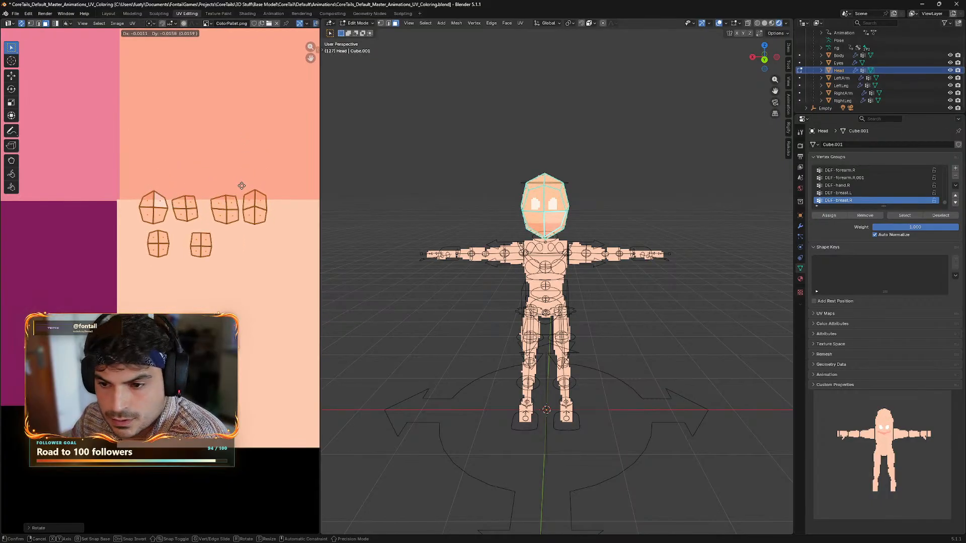
left_click(244, 199)
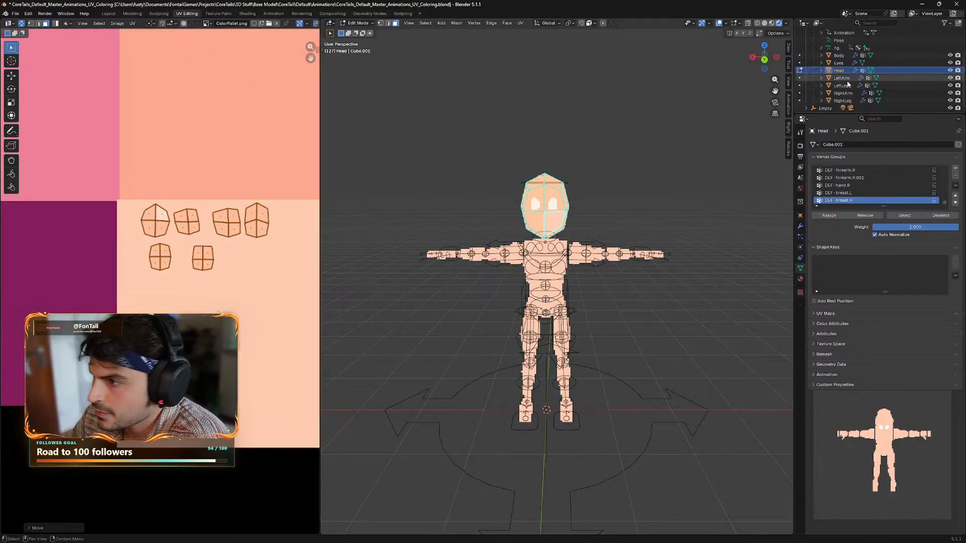
- Leave the Head, open the Body mesh for editing and shift all its UV islands slightly within the lightest peach swatch
left_click(361, 23)
left_click(362, 32)
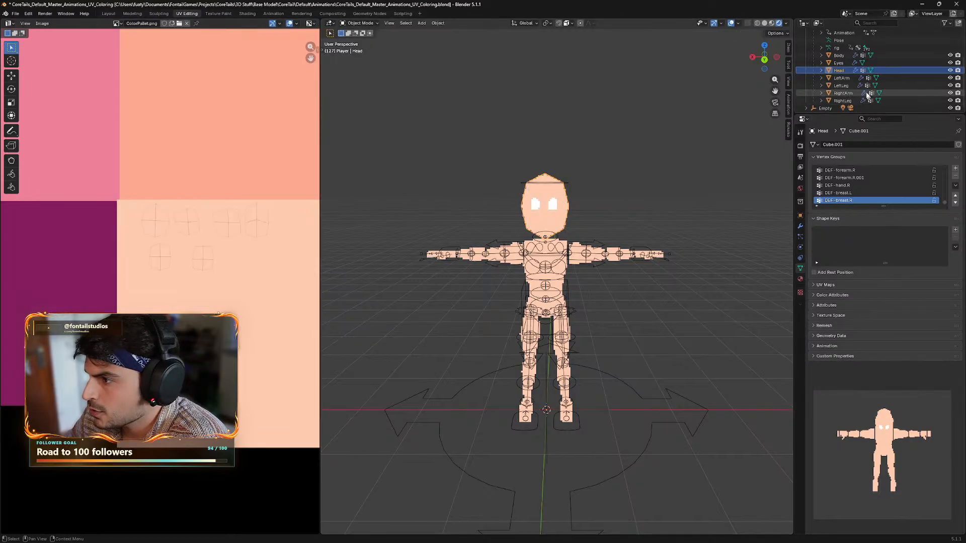
left_click(839, 55)
left_click(359, 23)
left_click(361, 41)
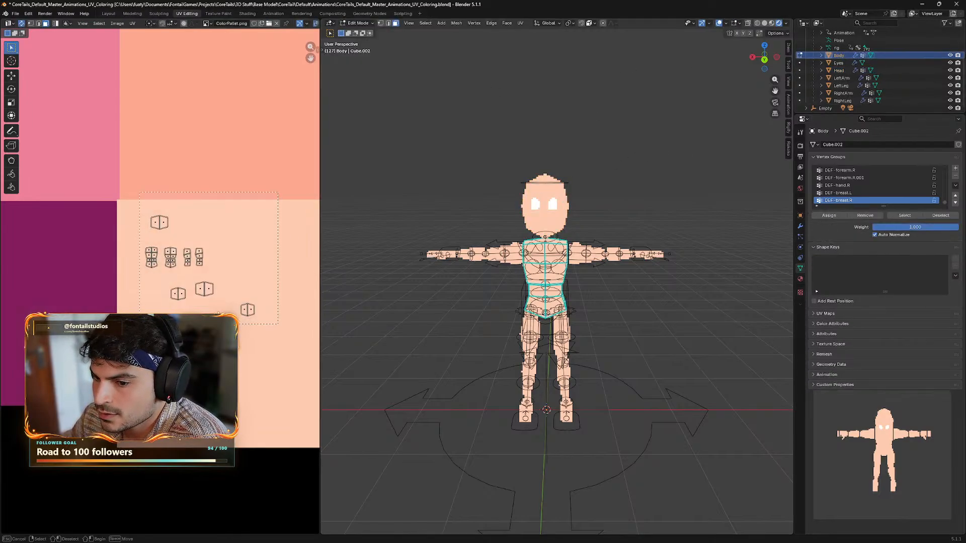
left_click_drag(133, 193, 277, 326)
key("g")
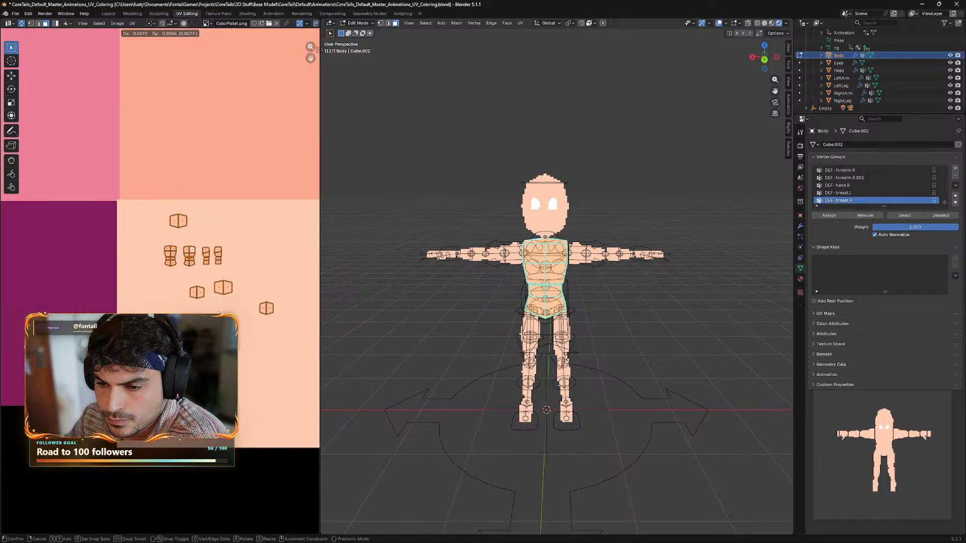
left_click(196, 231)
- Move the uppermost Body UV island down to just above the row of small island clusters
left_click_drag(157, 243, 157, 243)
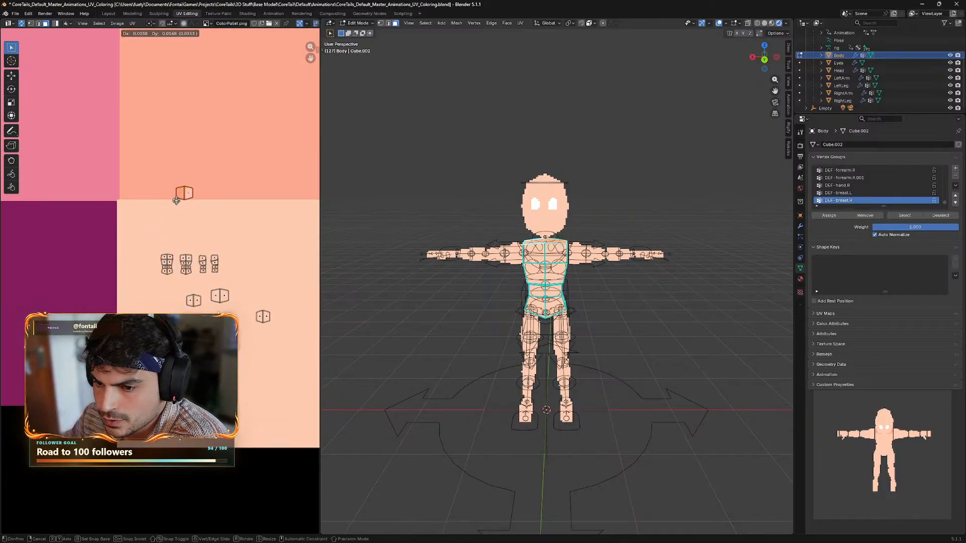
key("g")
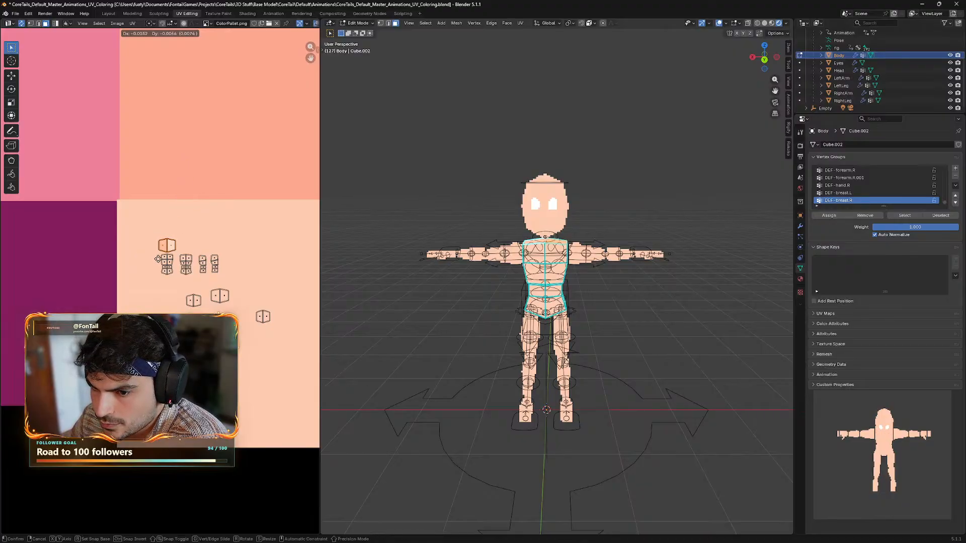
left_click(169, 257)
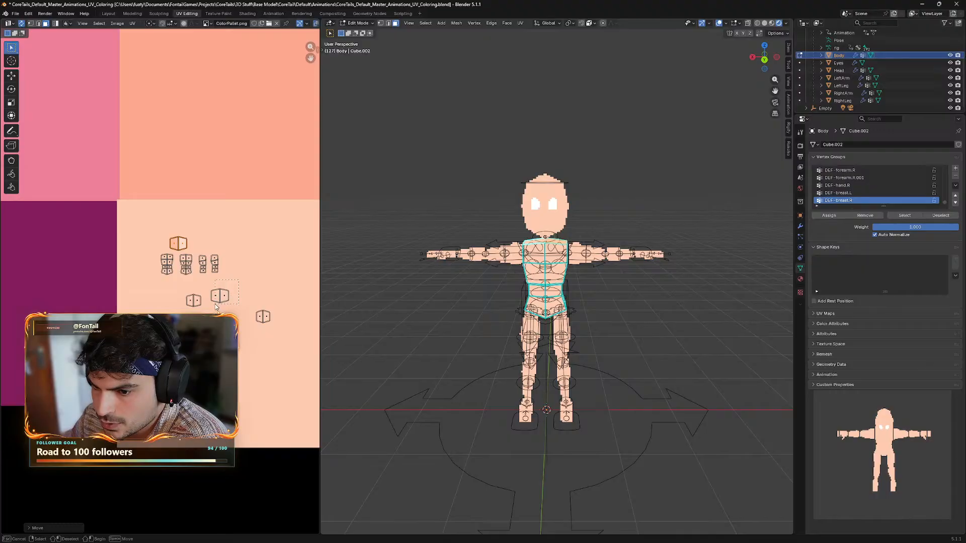
- Move the wide lower Body UV island directly beneath the two larger clusters
left_click_drag(215, 304, 215, 304)
key("g")
left_click(221, 305)
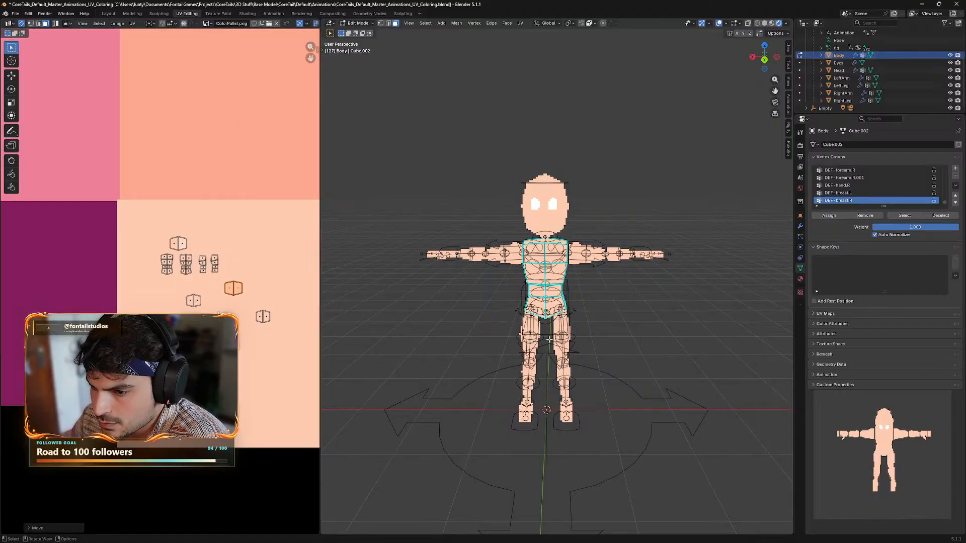
middle_click_drag(374, 365, 395, 297)
key("g")
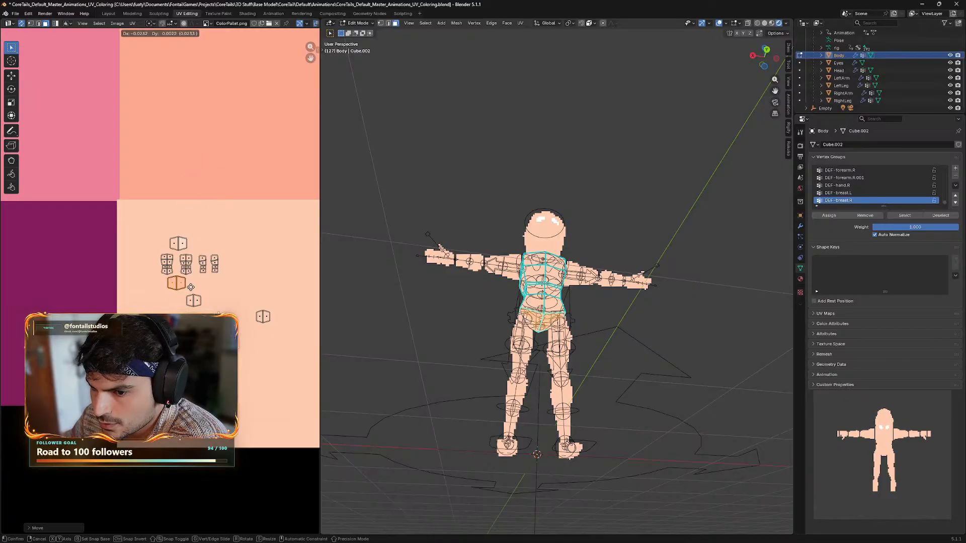
left_click(190, 287)
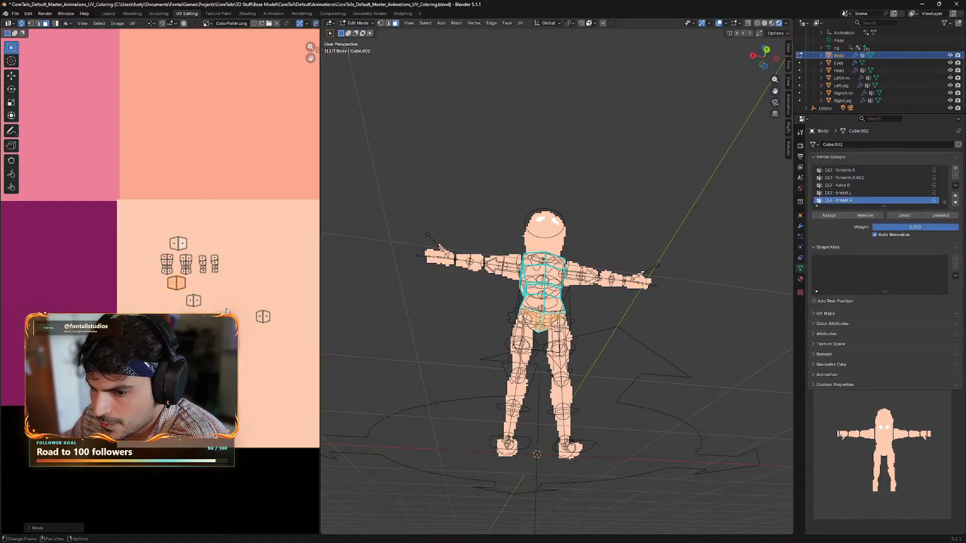
- Place the two remaining single Body UV islands above and below the two narrow clusters, level with the other pair
left_click_drag(250, 329, 249, 331)
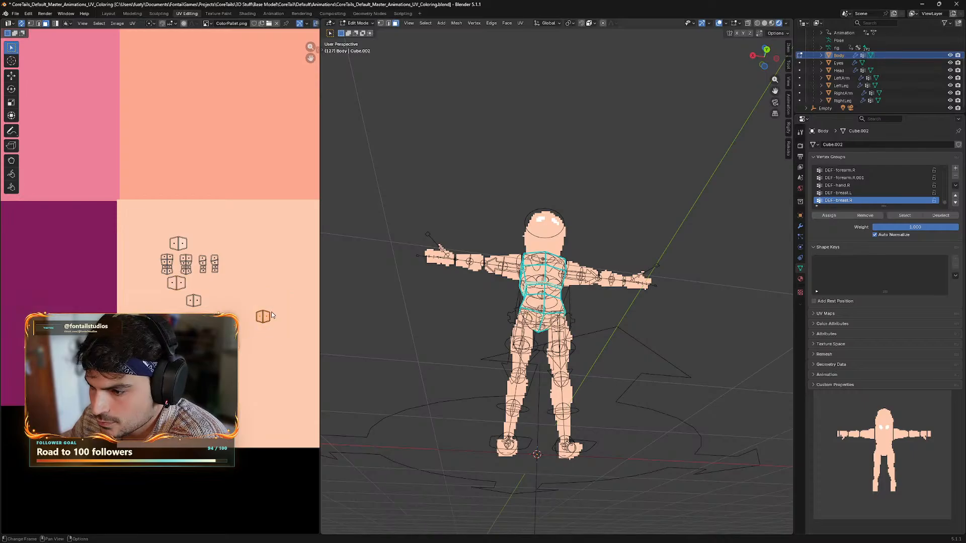
middle_click_drag(286, 289, 262, 298)
middle_click_drag(441, 320, 478, 333)
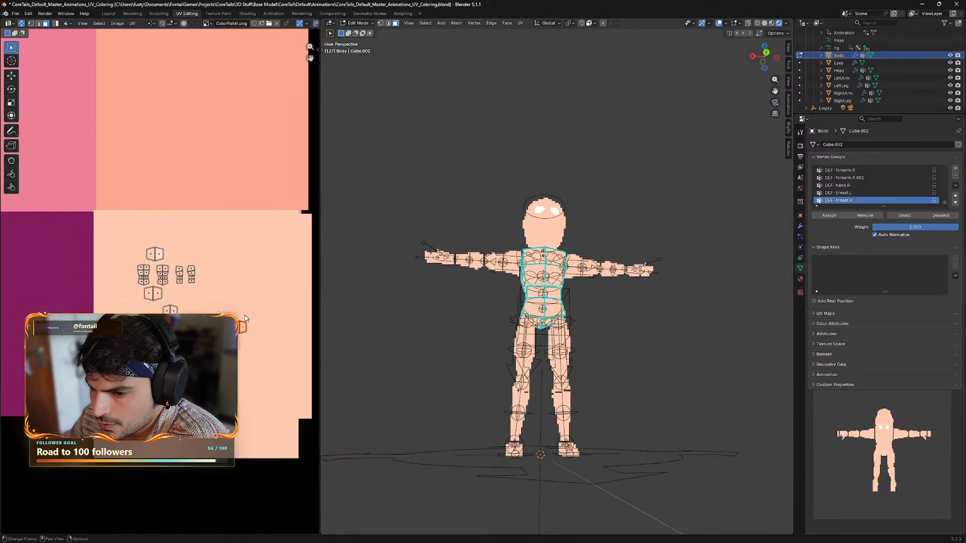
key("g")
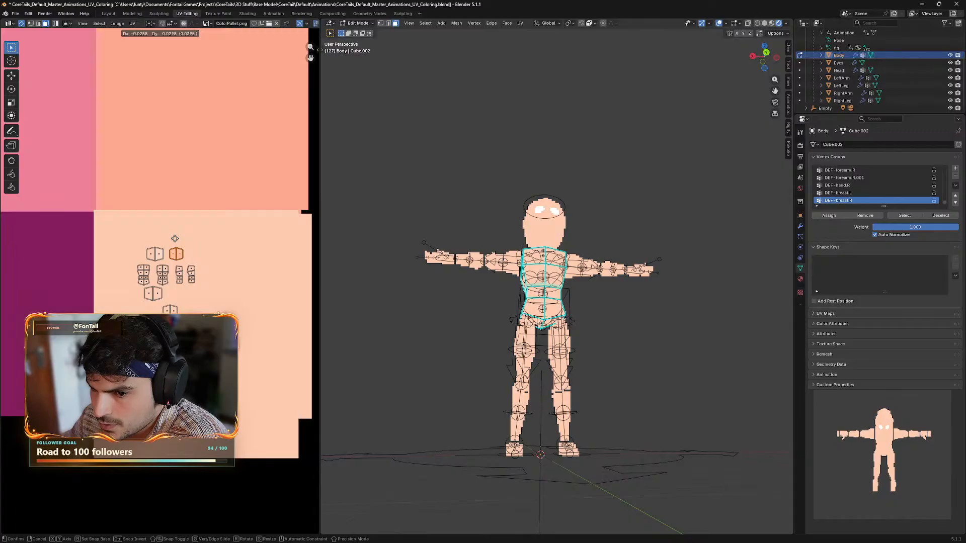
left_click(183, 238)
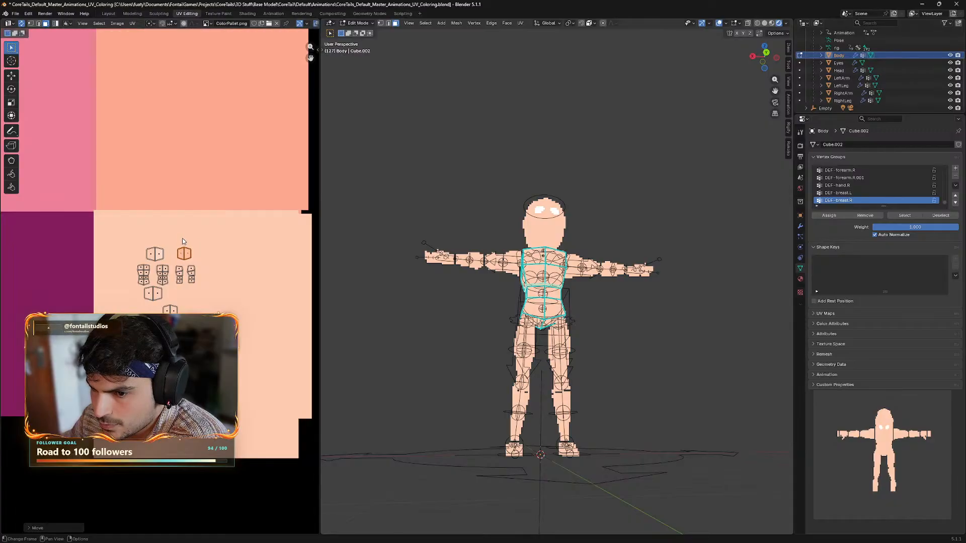
left_click(192, 305)
key("g")
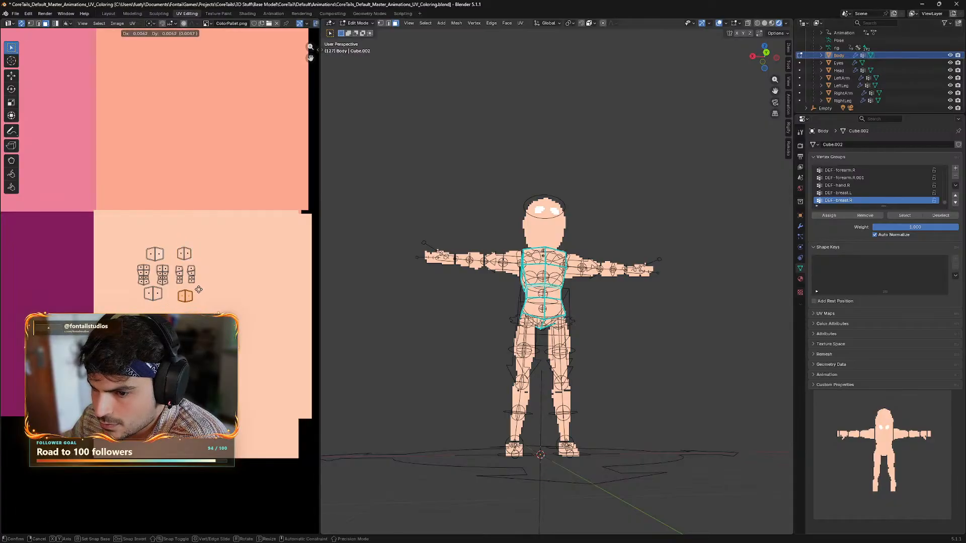
left_click(198, 289)
- Move all Body UV islands up so the top two sit in the darker peach swatch
key("a")
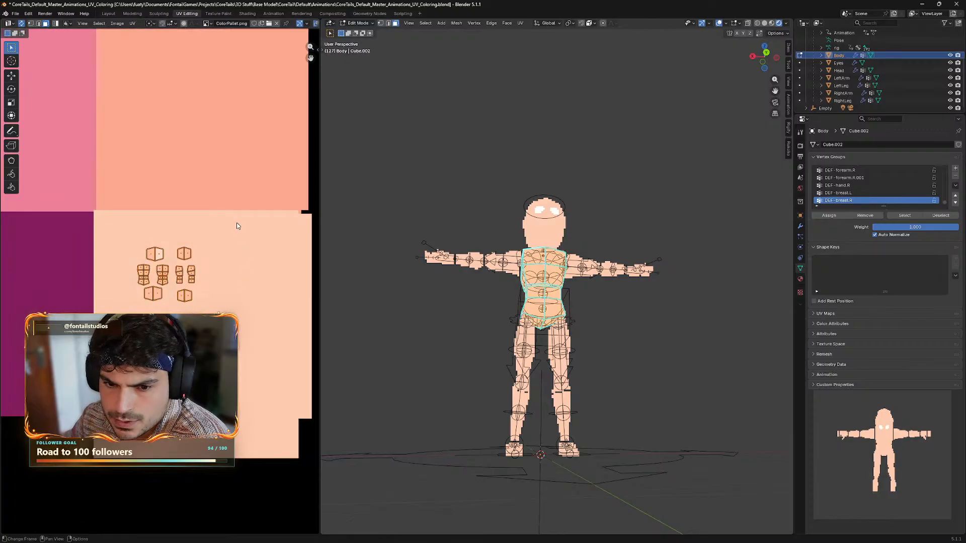
key("g")
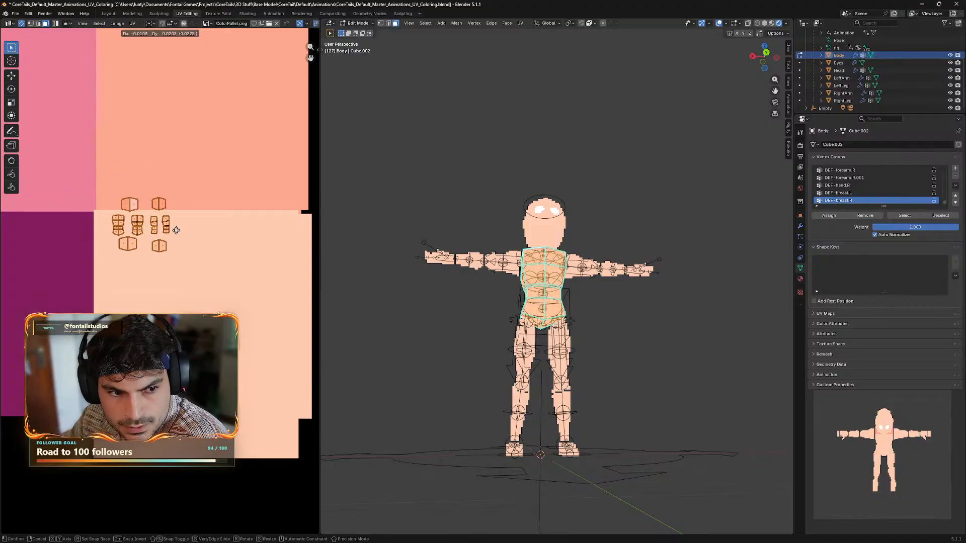
left_click(207, 222)
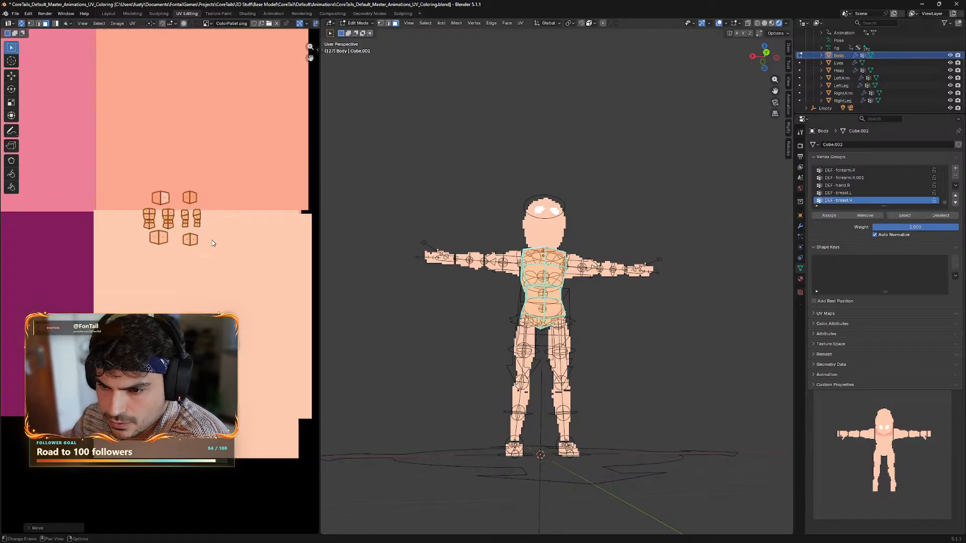
middle_click_drag(672, 350, 635, 394)
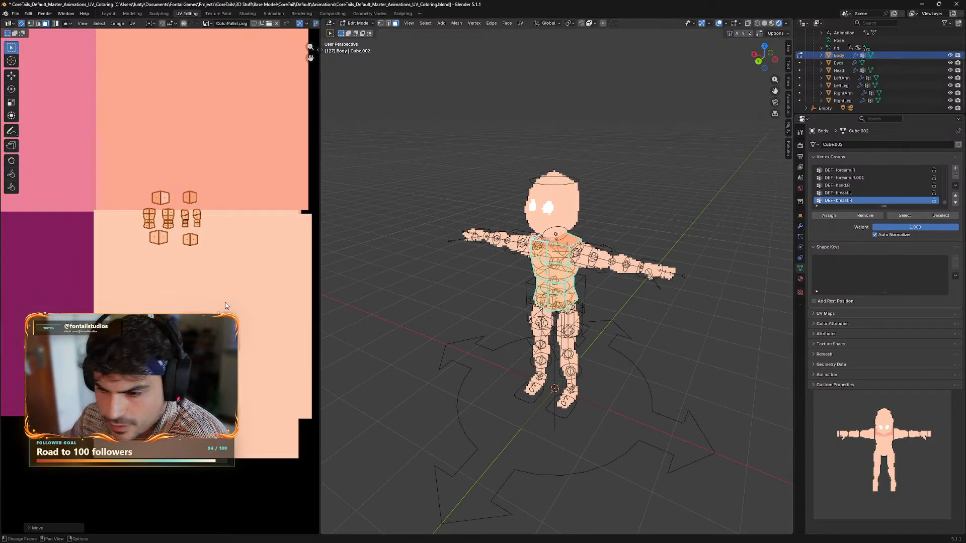
scroll(225, 303, "down", 1)
middle_click_drag(203, 280, 294, 312)
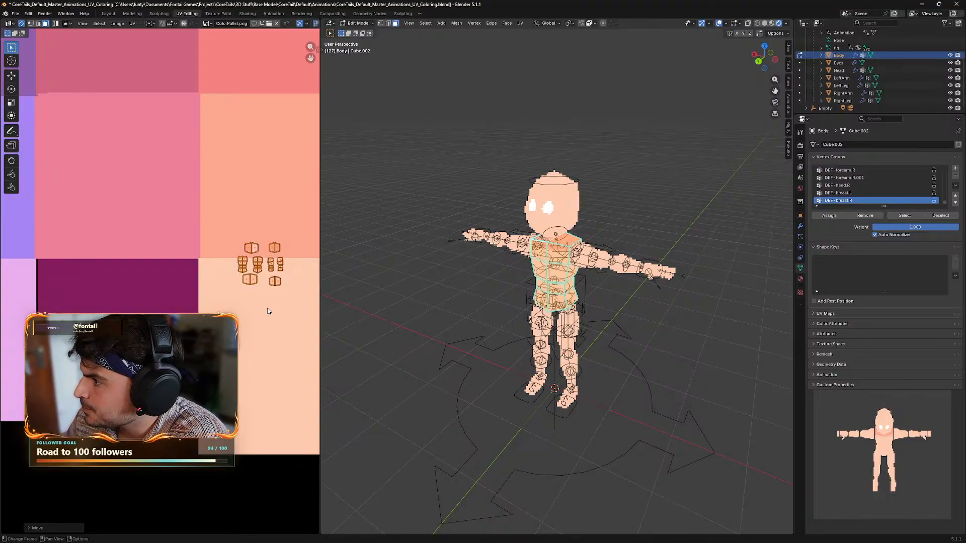
middle_click_drag(584, 201, 599, 206)
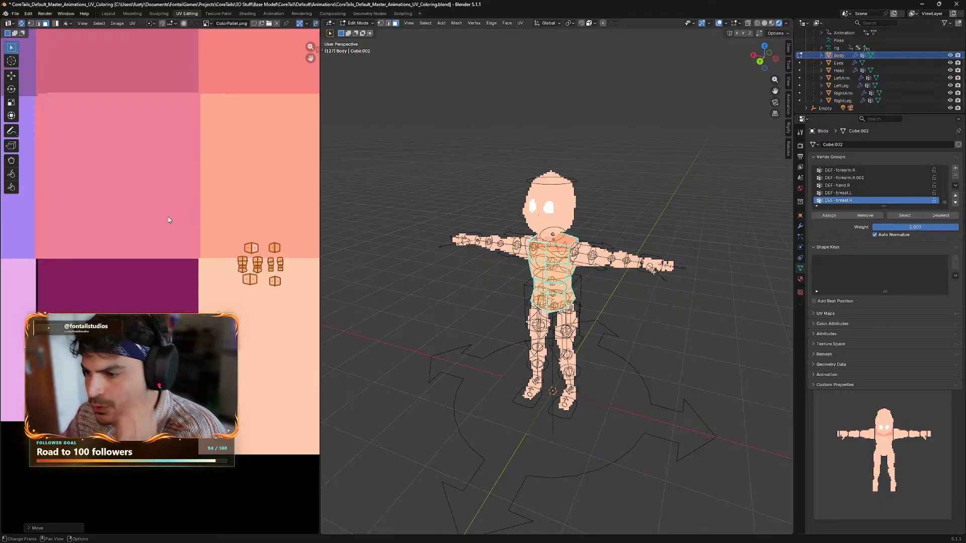
- Leave the Body mesh and open the LeftArm mesh for editing with its UV islands in view
left_click(358, 23)
left_click(355, 33)
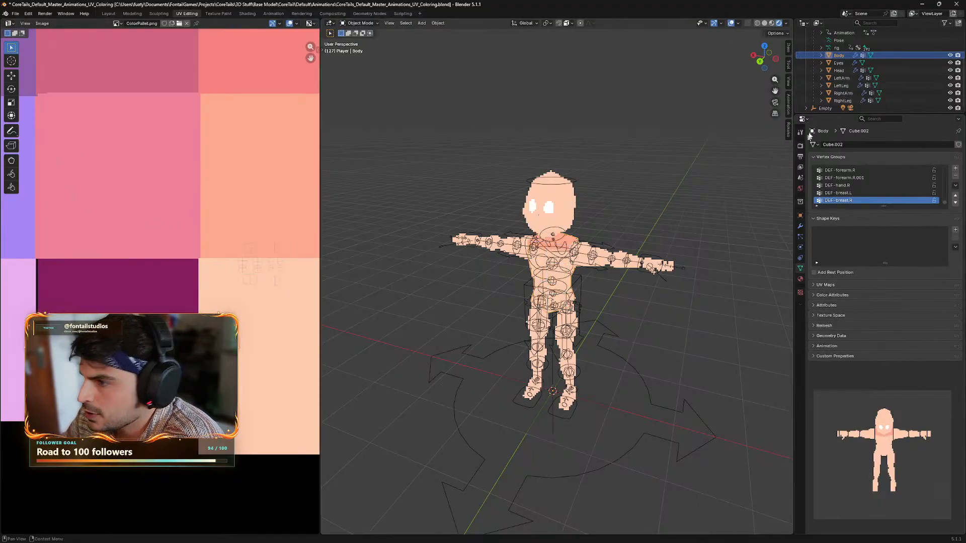
left_click(843, 79)
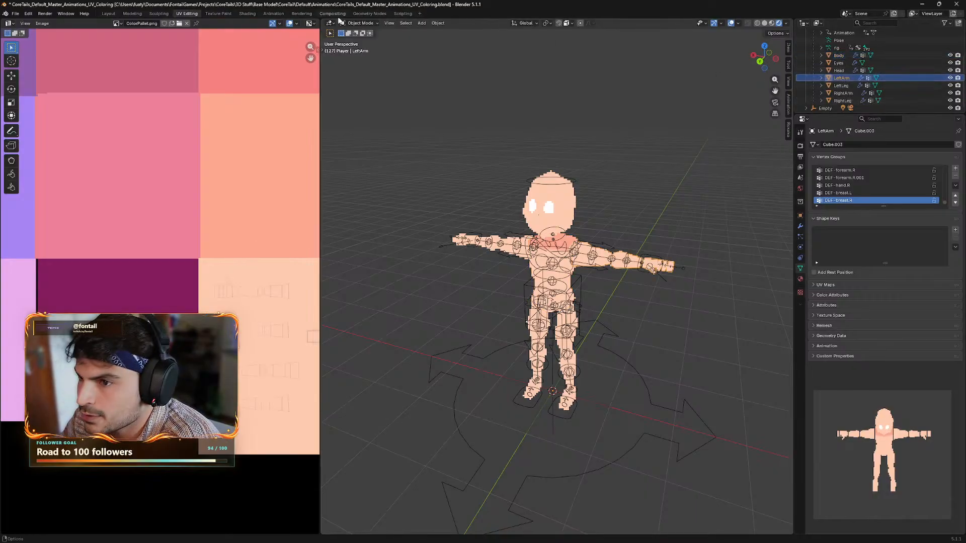
left_click(359, 24)
left_click(363, 42)
scroll(232, 286, "down", 1)
middle_click_drag(228, 230, 189, 181)
scroll(205, 216, "up", 1)
middle_click_drag(230, 207, 212, 190)
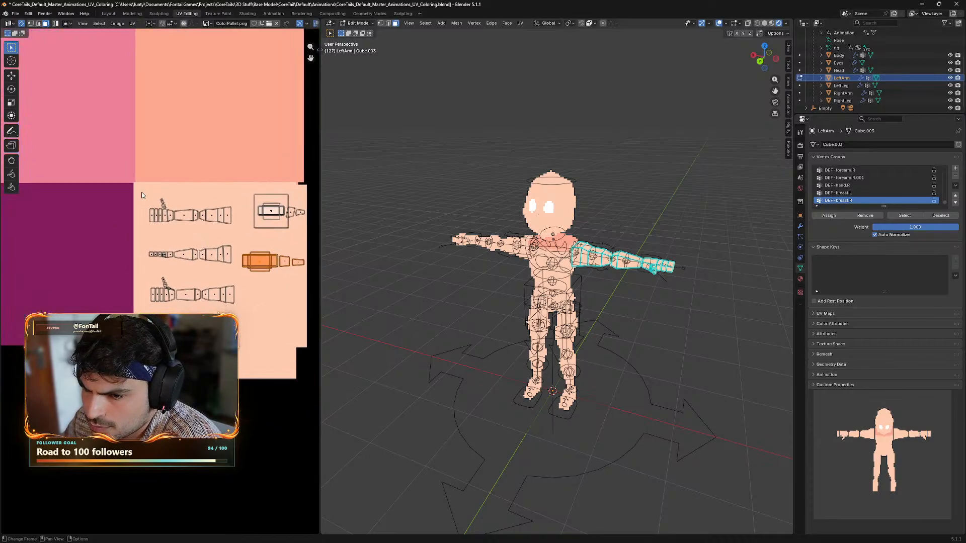
- Rotate all LeftArm UV islands half a turn and move them up so the uppermost arm strip lies in the darker peach swatch
left_click_drag(122, 175, 307, 375)
key("g")
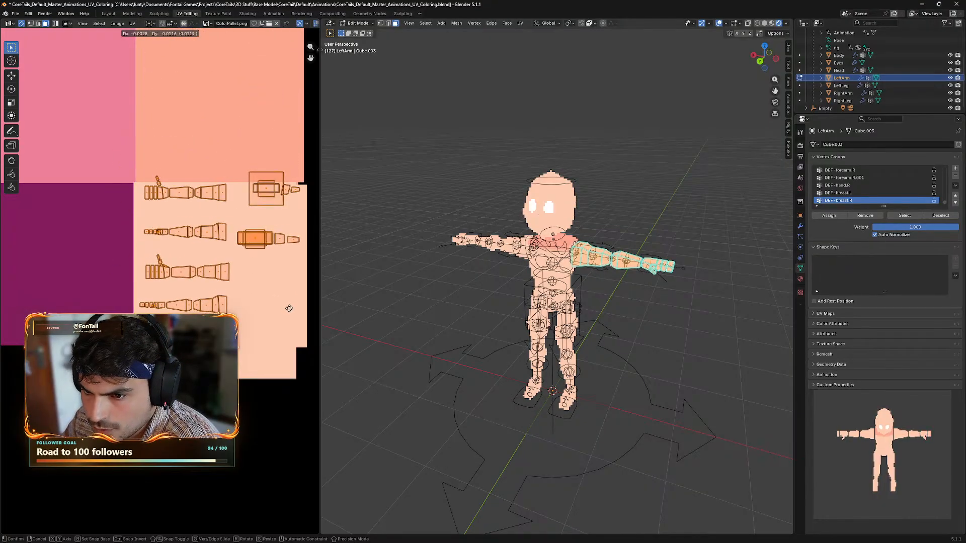
left_click(291, 297)
key("r")
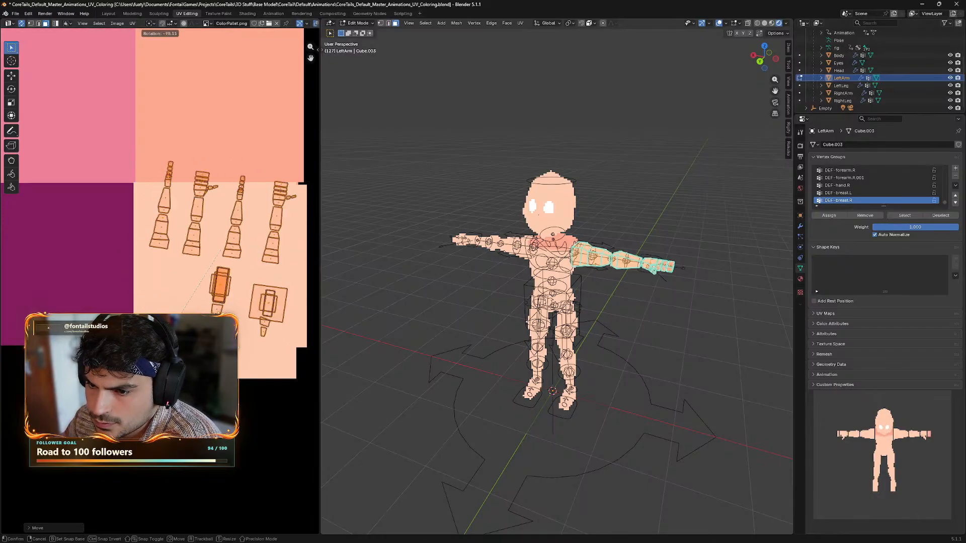
left_click(105, 203)
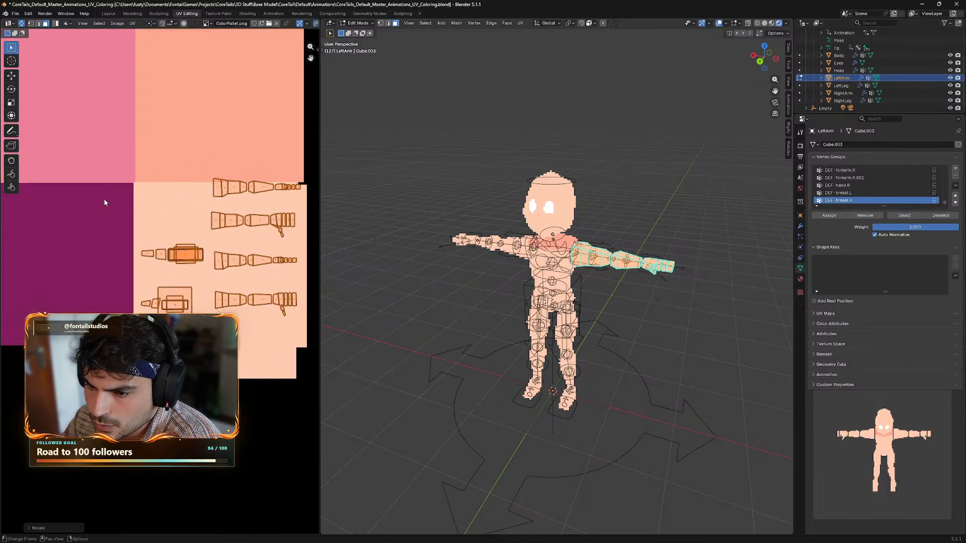
key("g")
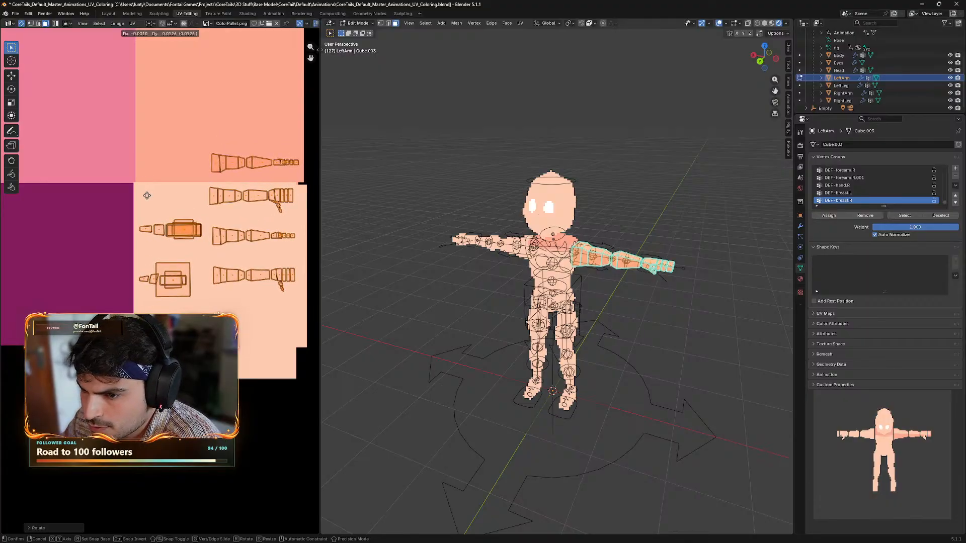
left_click(147, 195)
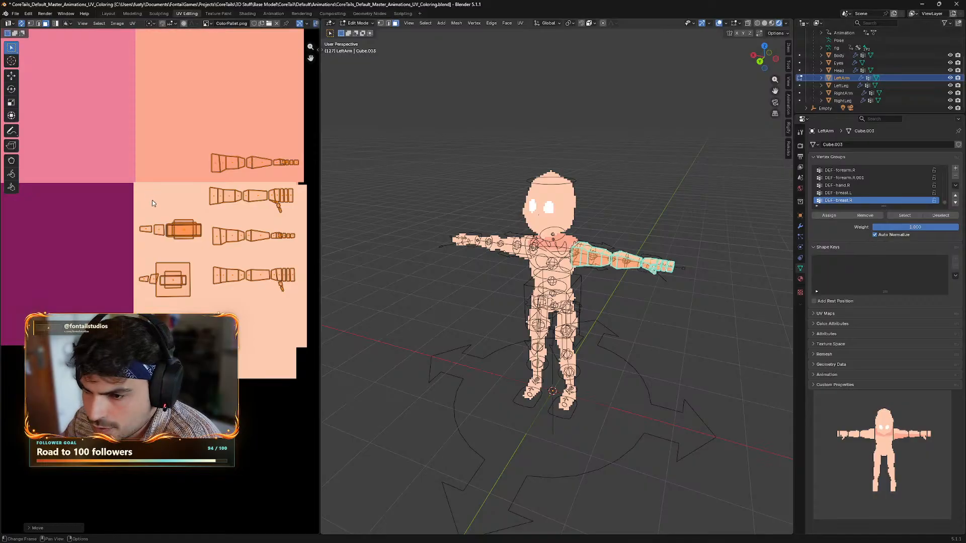
- Move the lowest LeftArm UV strip up beside the uppermost one, level with it above the lightest peach swatch
left_click(258, 227)
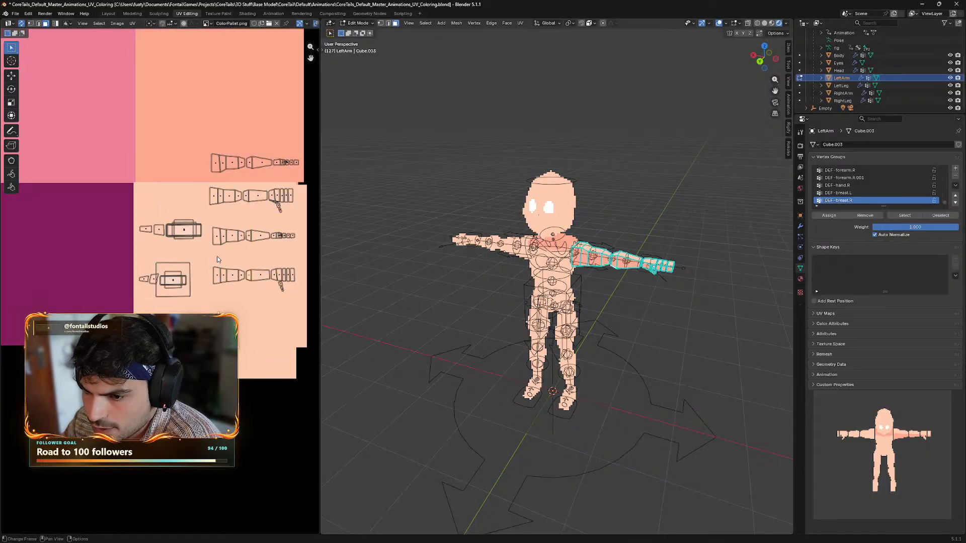
left_click_drag(217, 259, 299, 302)
middle_click_drag(660, 344, 310, 305)
left_click_drag(213, 256, 296, 301)
key("g")
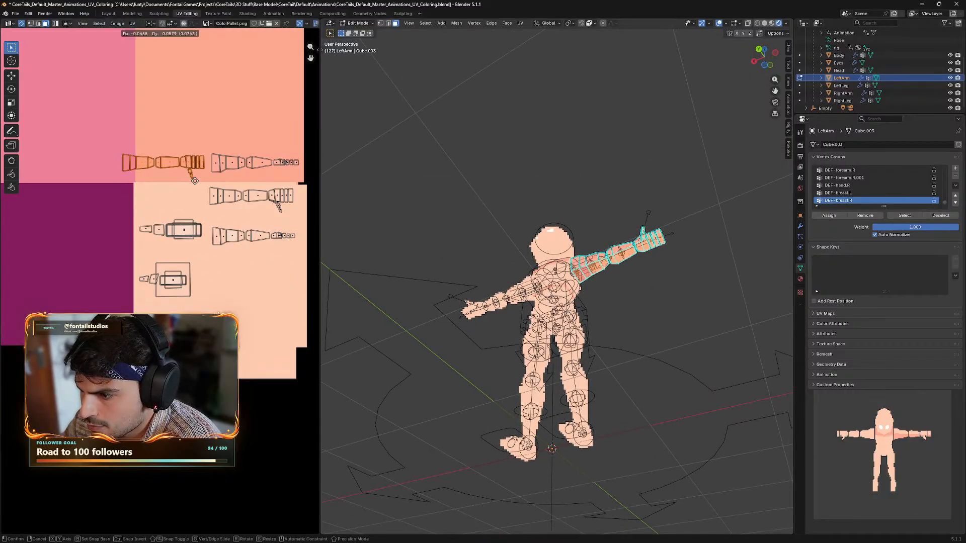
left_click(194, 180)
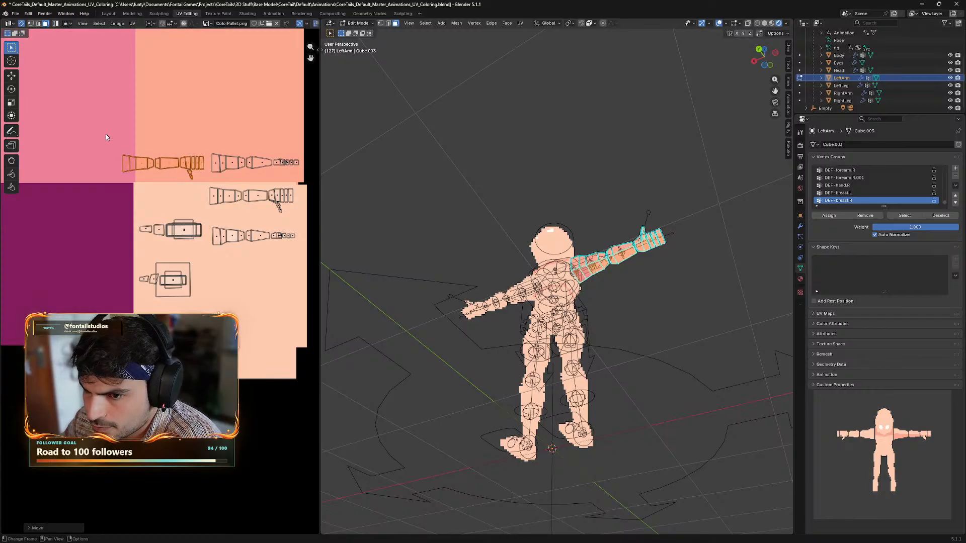
- Scale down all LeftArm UV islands and shift them so the two uppermost strips fit inside the darker peach swatch
left_click_drag(99, 131, 310, 321)
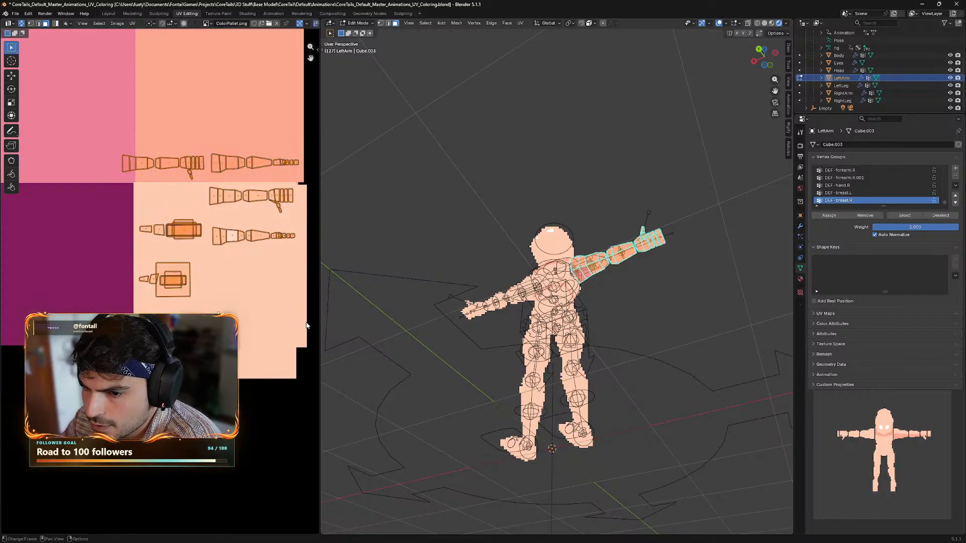
key("s")
left_click(276, 301)
key("g")
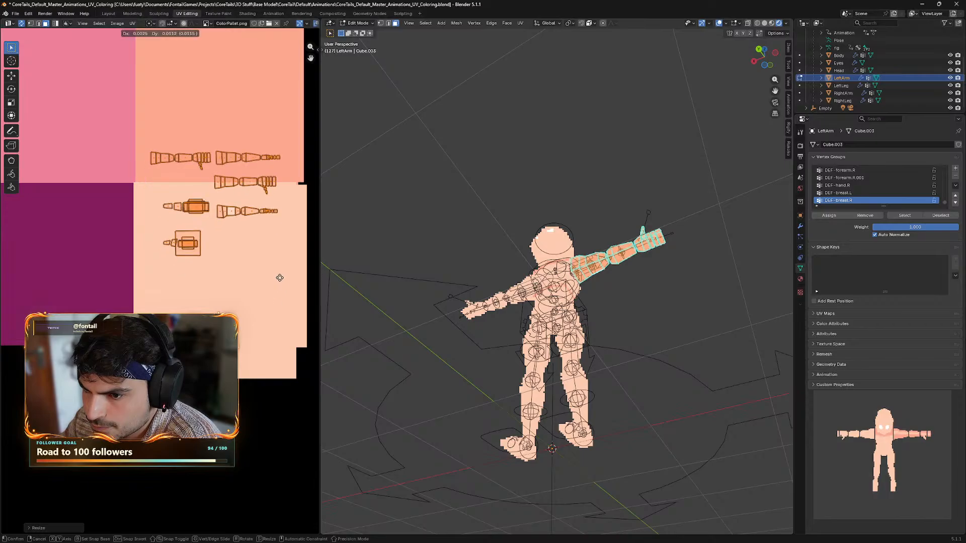
left_click(289, 291)
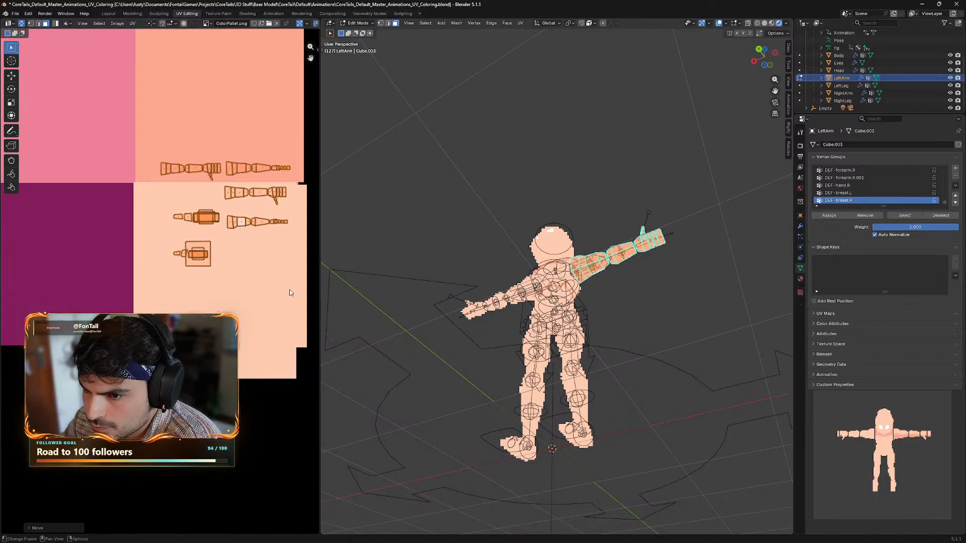
- Examine the left arm's light and dark faces up close with its UV islands deselected
middle_click_drag(649, 352, 517, 384)
scroll(691, 373, "up", 3)
scroll(526, 355, "up", 3)
scroll(530, 354, "down", 2)
left_click(221, 267)
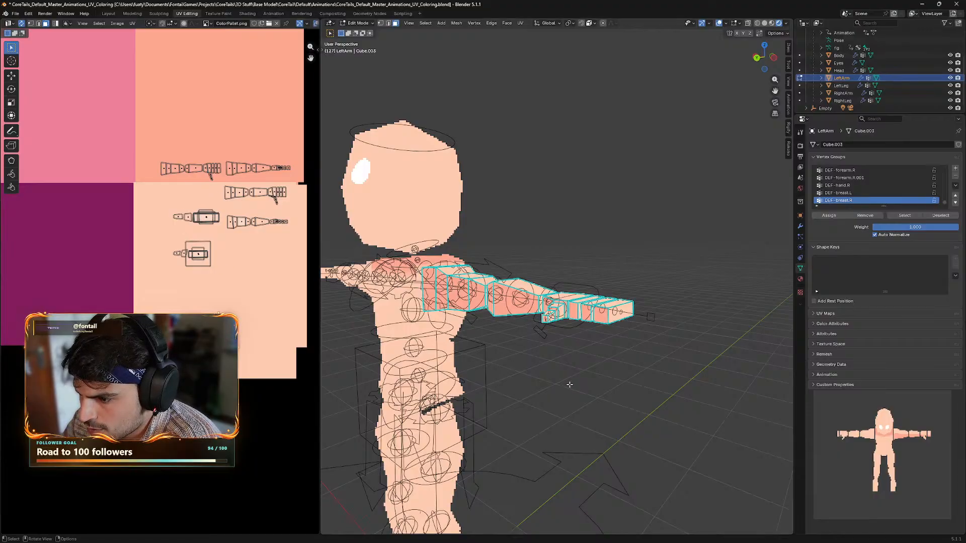
- Try rotating the upper short cap island of LeftArm half a turn and placing it at the lightest peach swatch's upper-left corner
mouse_move(570, 384)
middle_mouse_down()
mouse_move(582, 346)
mouse_move(579, 370)
middle_mouse_up()
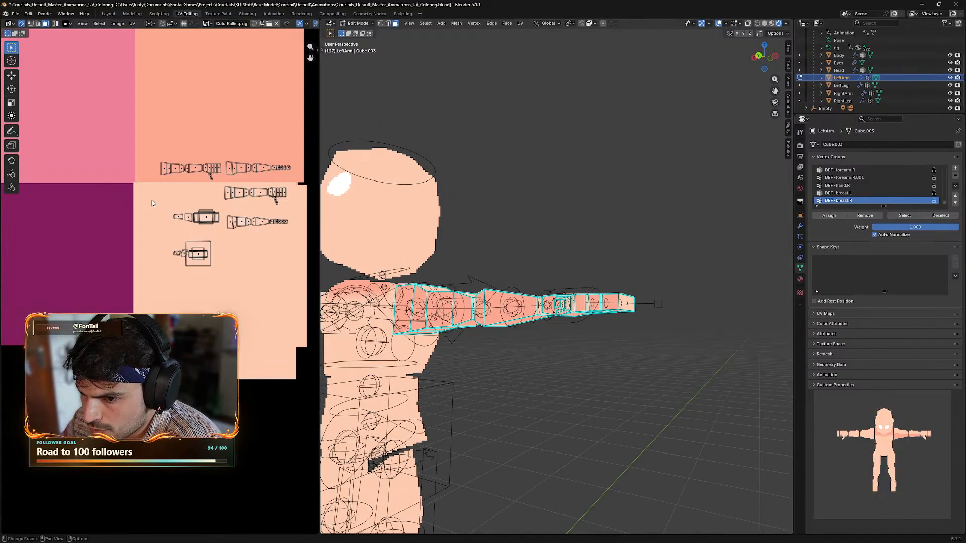
left_click(219, 228)
key("g")
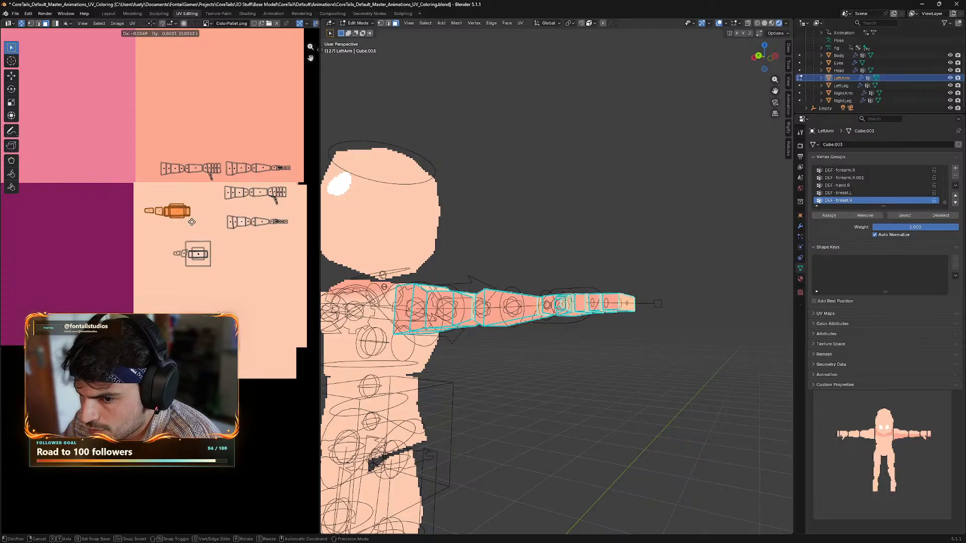
left_click(184, 222)
key("r")
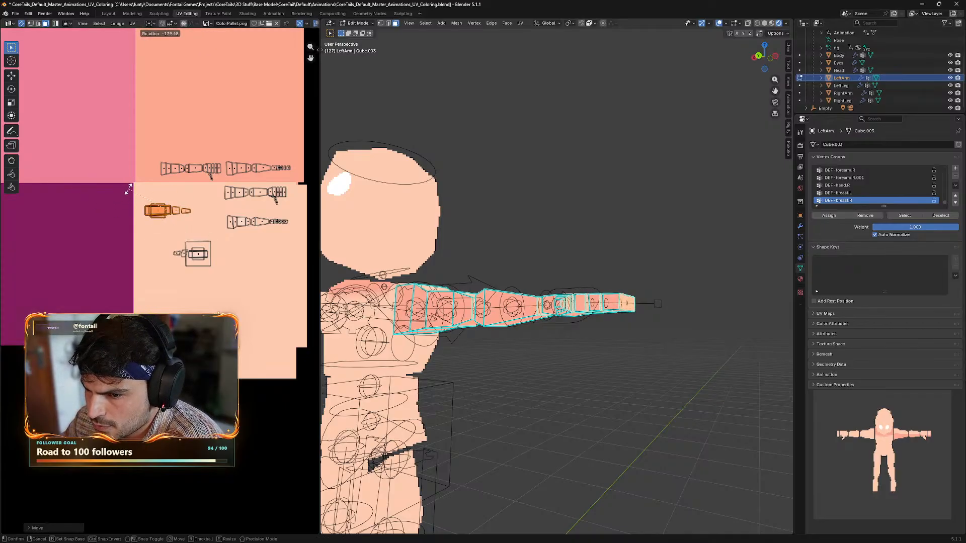
left_click(128, 189)
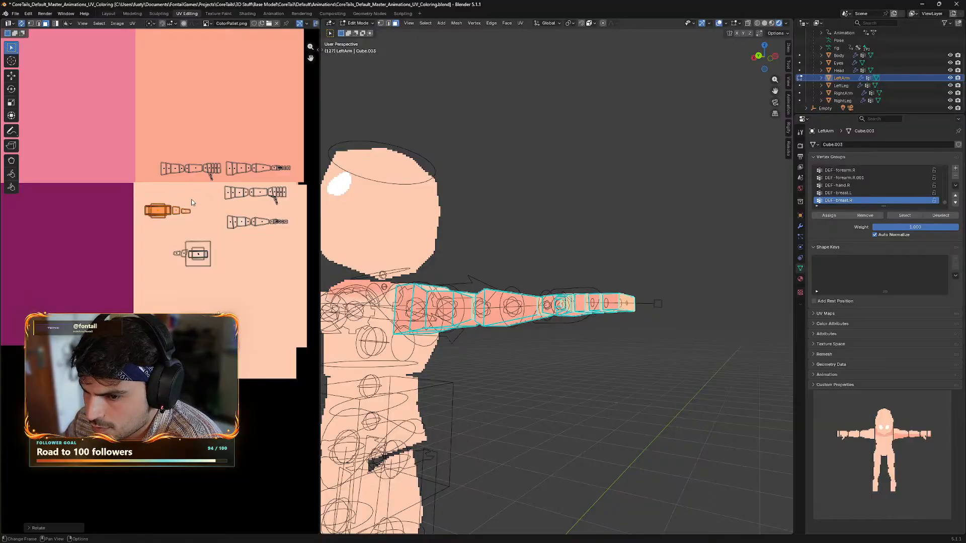
key("g")
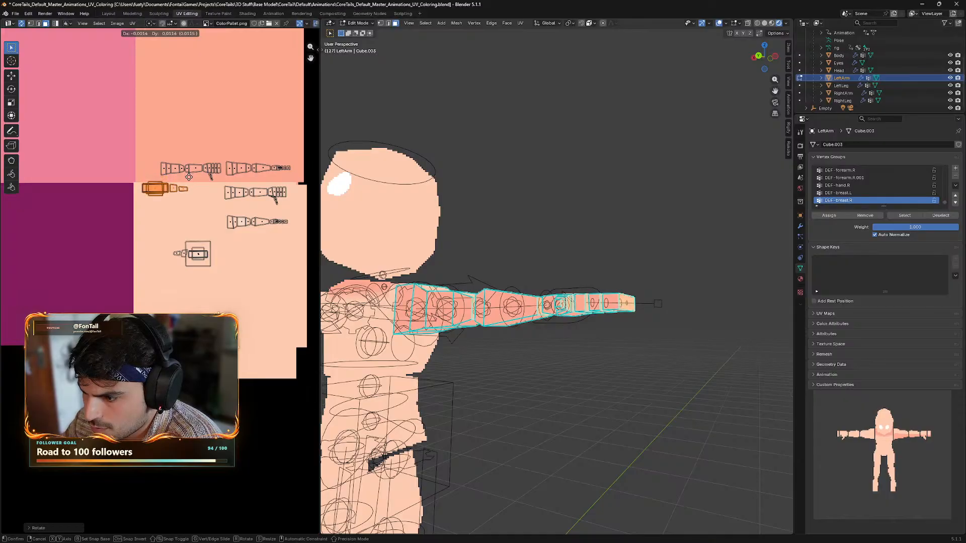
left_click(196, 184)
- Try shifting the rotated cap island onto the darker peach border, and undo its recent moves and rotation
middle_click_drag(585, 242, 588, 274)
key("g")
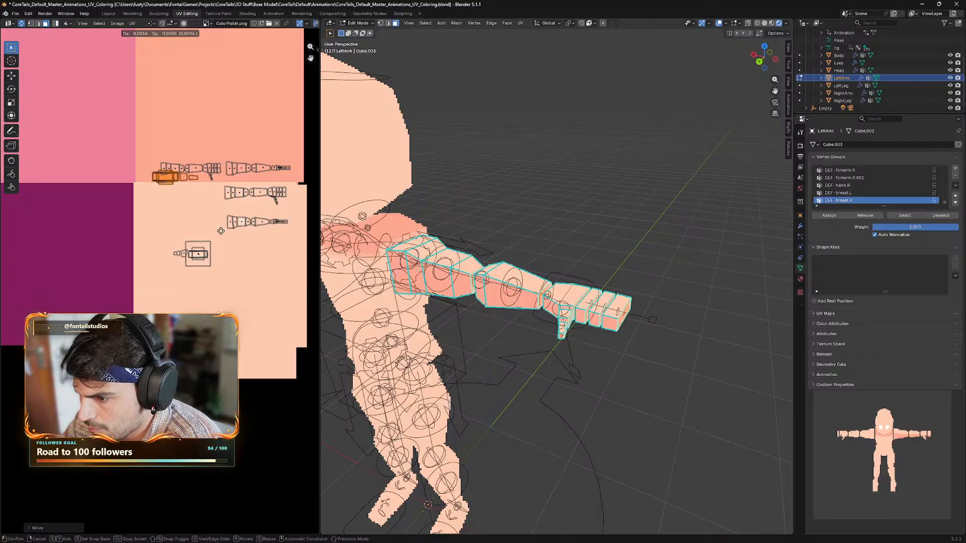
left_click(227, 258)
key("ctrl+z")
key("ctrl+z")
key("ctrl+z")
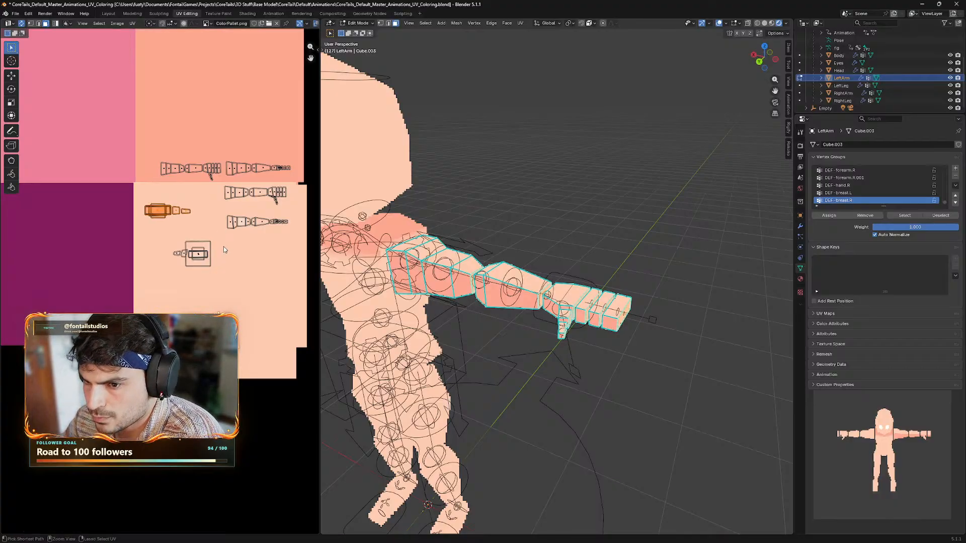
- Move the upper cap island, in its unrotated orientation, near the top of the lightest peach swatch, left of the arm strips
key("g")
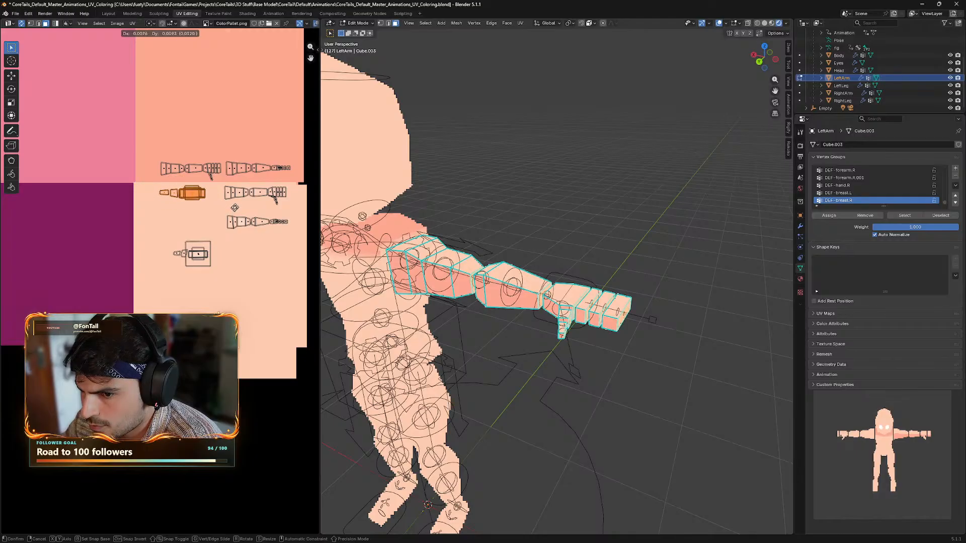
left_click(228, 214)
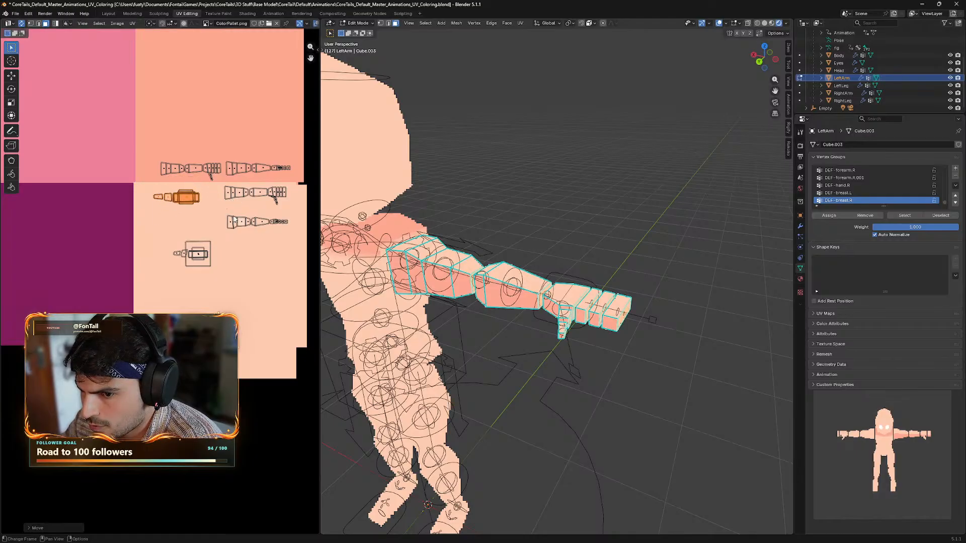
key("s")
key("Escape")
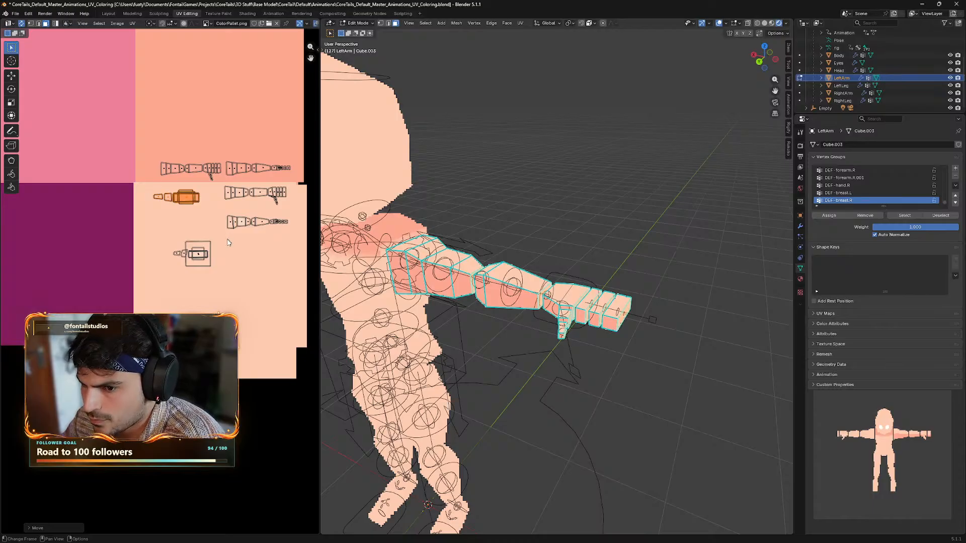
- Scale both LeftArm cap islands to about 0.8 and move them up so the upper one straddles the darker and lightest peach swatches
left_click_drag(142, 195, 219, 277)
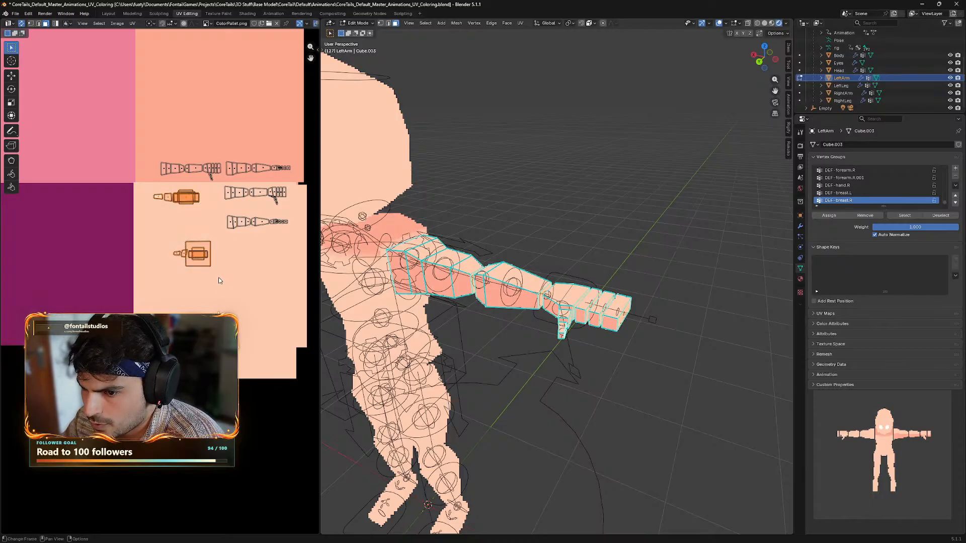
key("s")
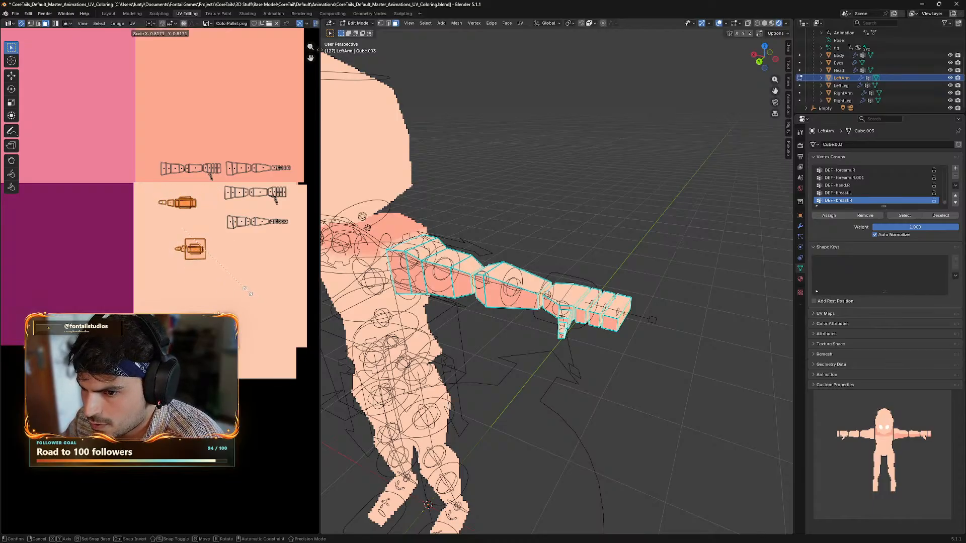
left_click(243, 288)
key("g")
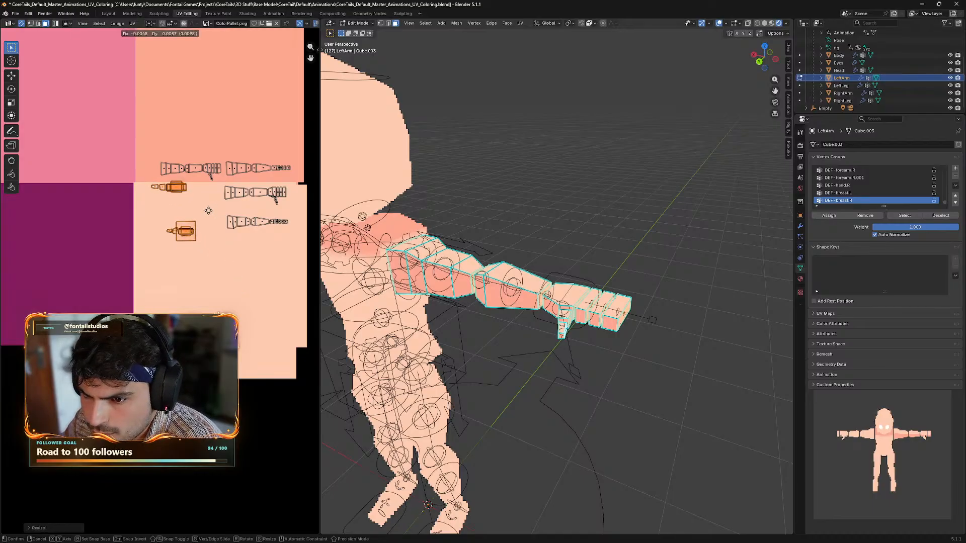
left_click(208, 207)
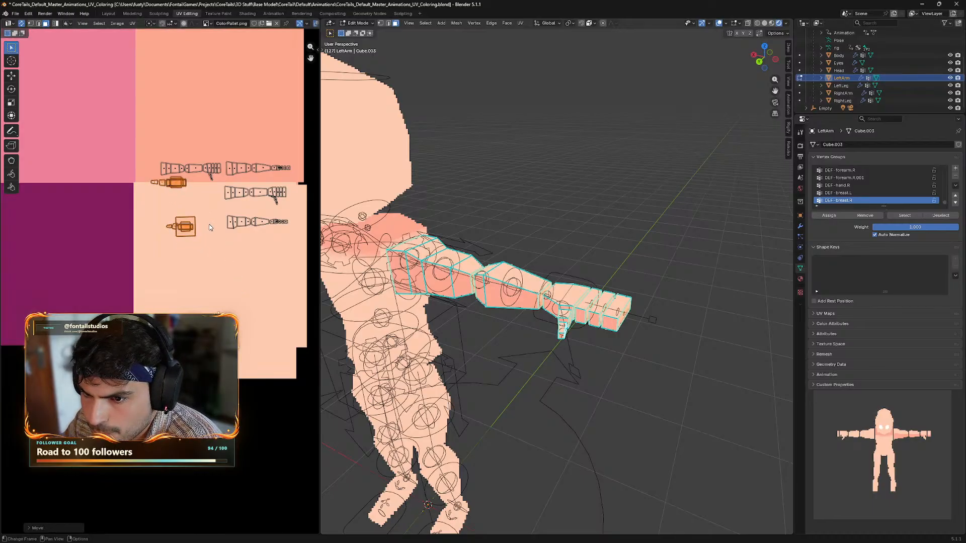
- Try moving the lower, boxed cap island alone towards the border beneath the right-hand upper arm strip
left_click(214, 211)
left_click_drag(215, 209, 167, 246)
key("g")
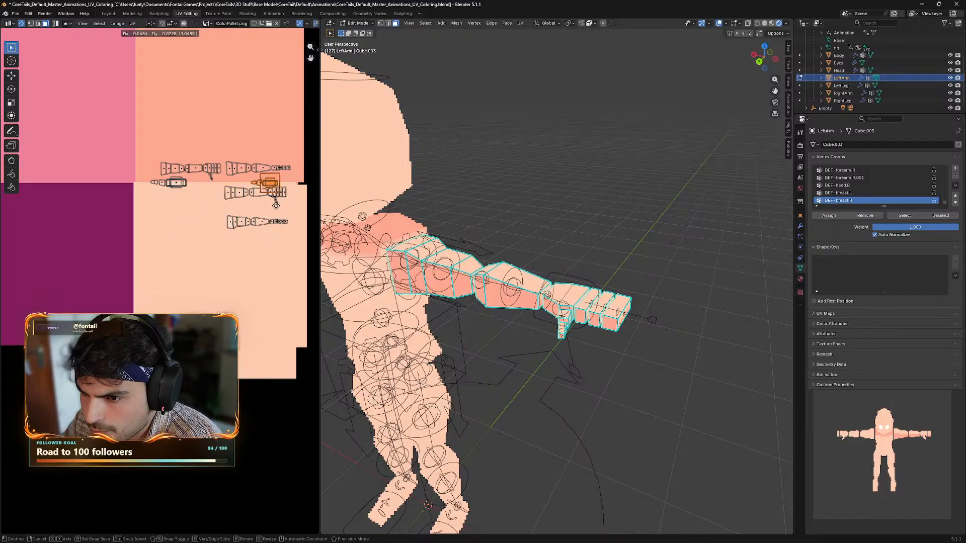
left_click(217, 265)
middle_click_drag(428, 302, 513, 287)
key("g")
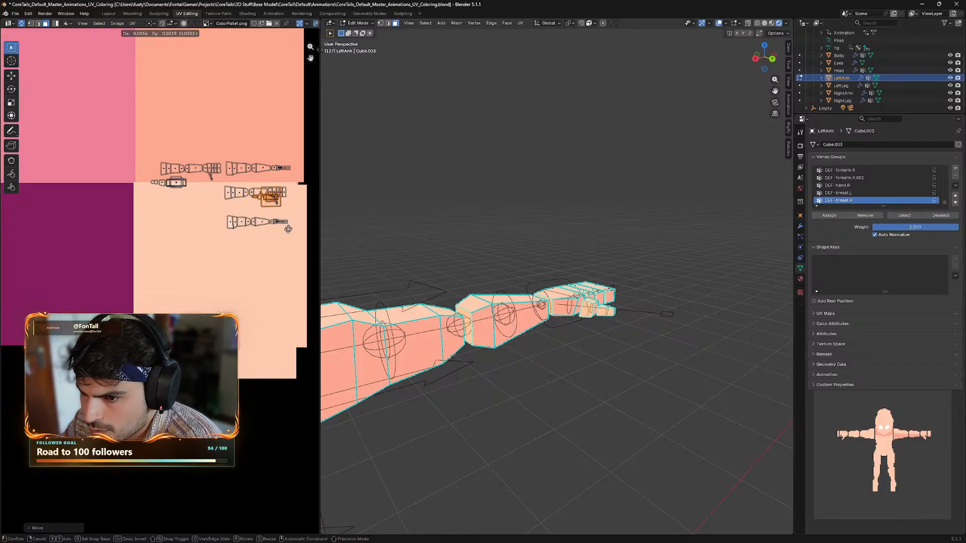
left_click(205, 257)
- Move the two lower arm strips down out of the way and place the boxed cap island on the swatch border beneath the right-hand upper strip
left_click_drag(219, 183, 295, 240)
key("g")
left_click(277, 308)
left_click_drag(219, 205, 170, 240)
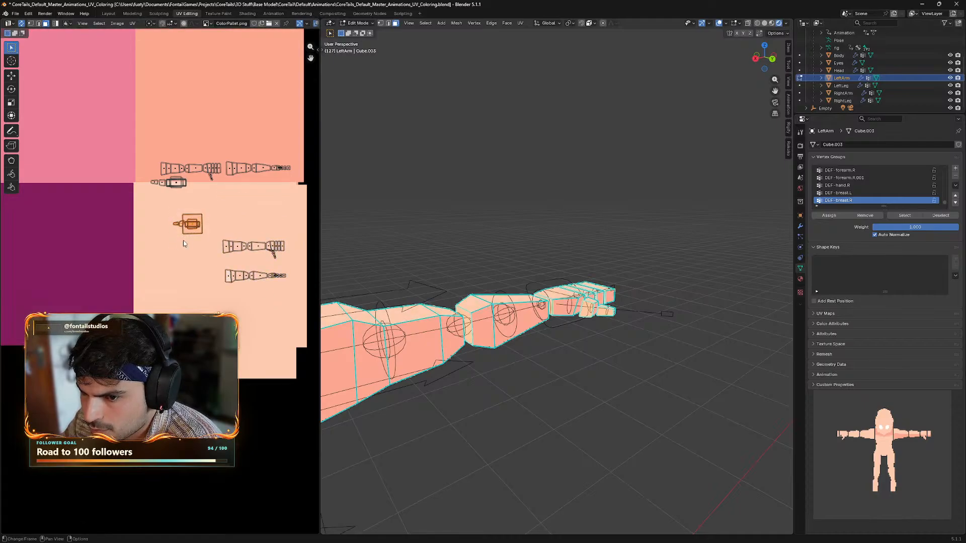
key("g")
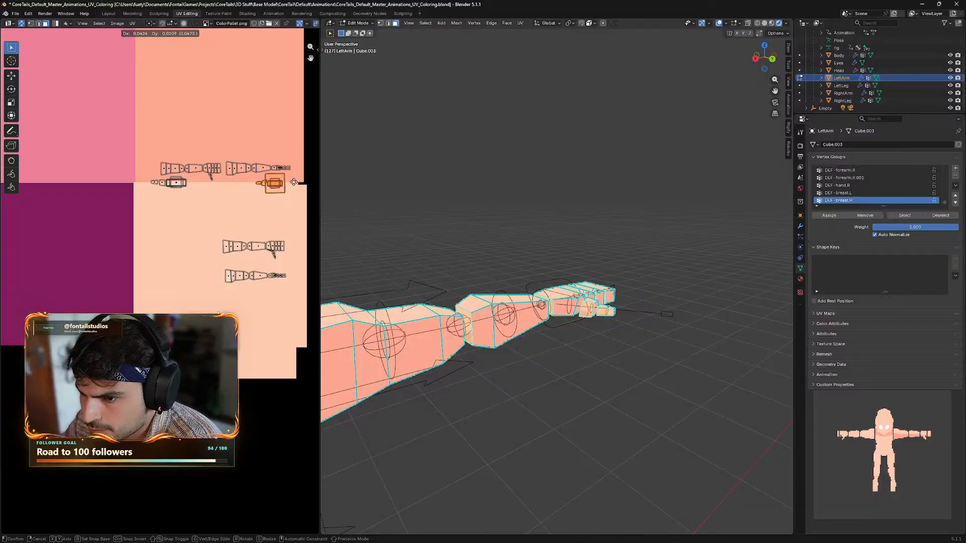
left_click(294, 182)
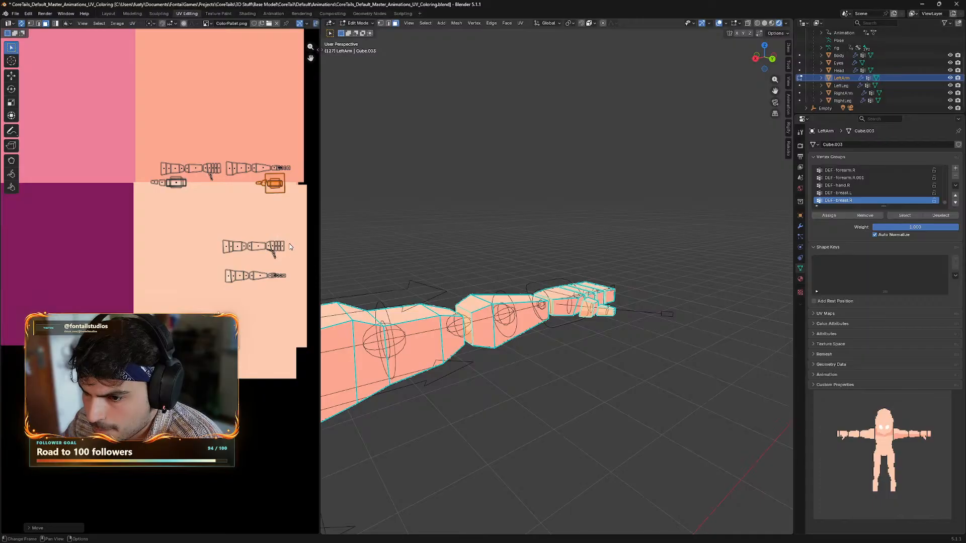
- Move the two lower arm strips up side by side beneath the cap islands, inside the lightest peach swatch
left_click(272, 254)
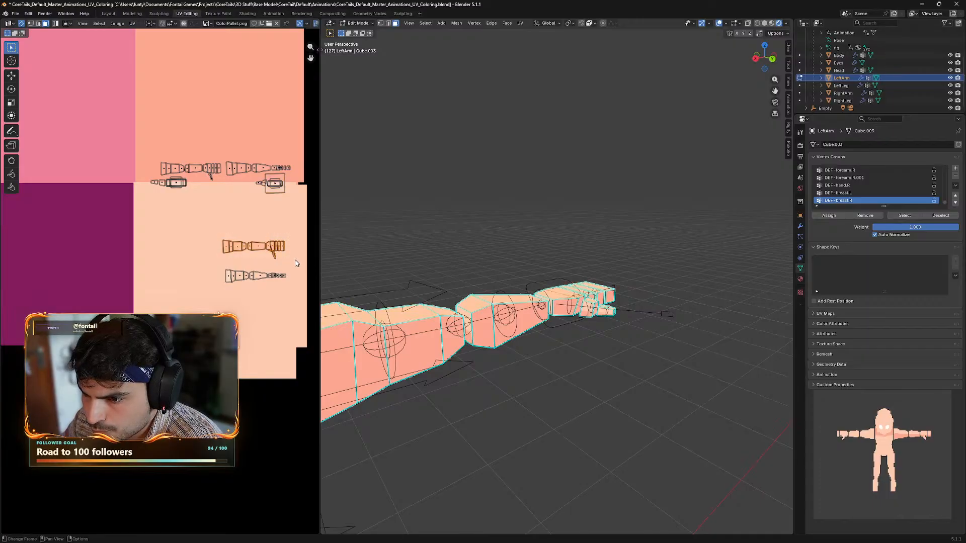
key("g")
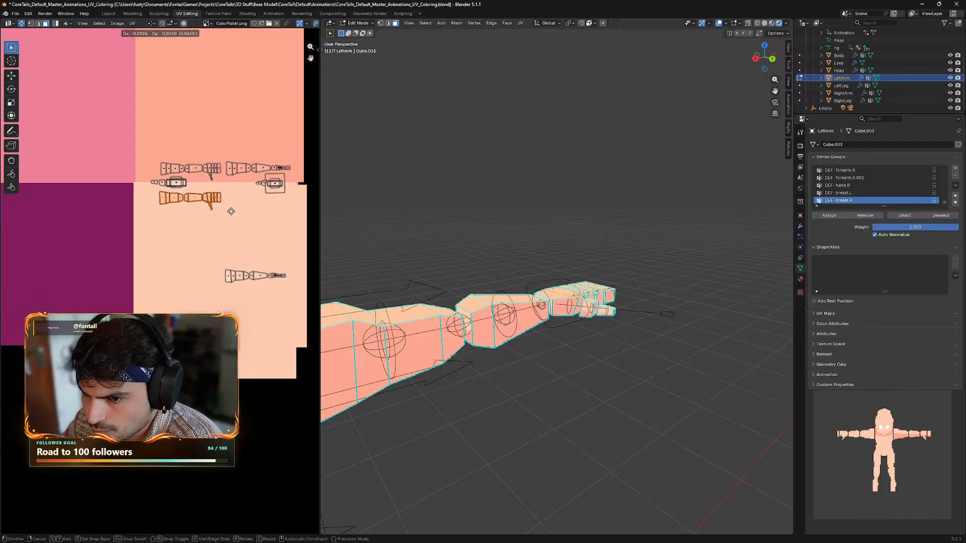
left_click(230, 210)
left_click(281, 275)
key("g")
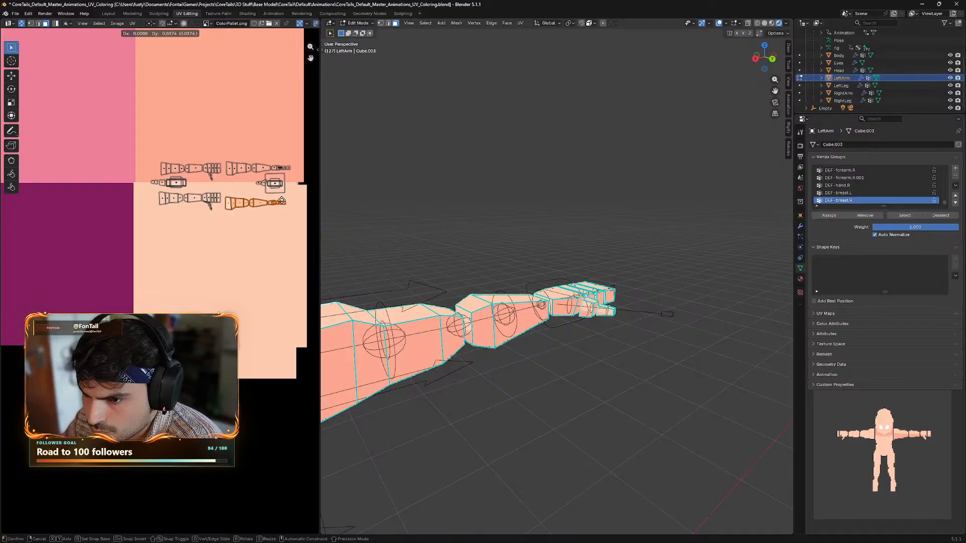
left_click(282, 201)
- Align the left-hand lower arm strip level with its right neighbour and directly beneath the upper-left strip, leaving nothing selected
left_click_drag(150, 188, 222, 220)
key("g")
left_click(219, 225)
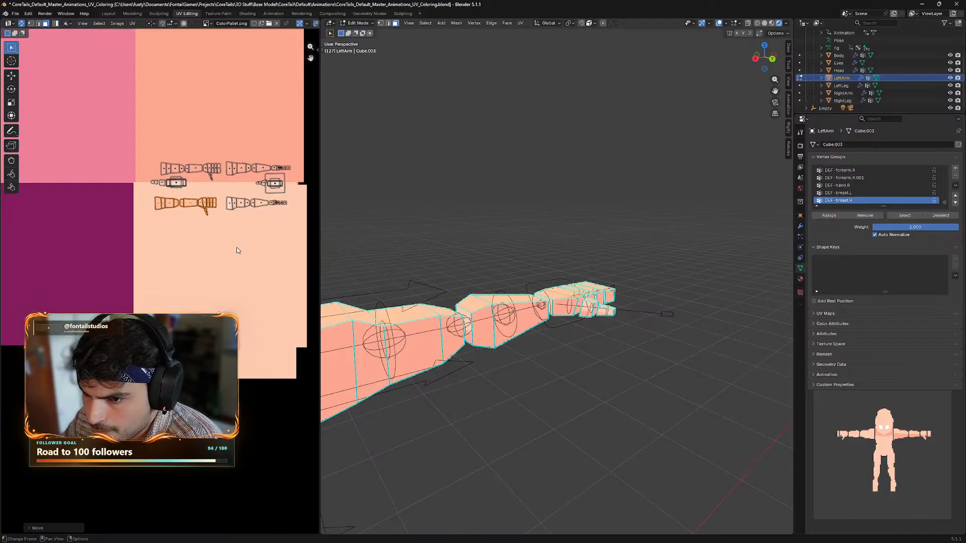
key("g")
left_click(201, 225)
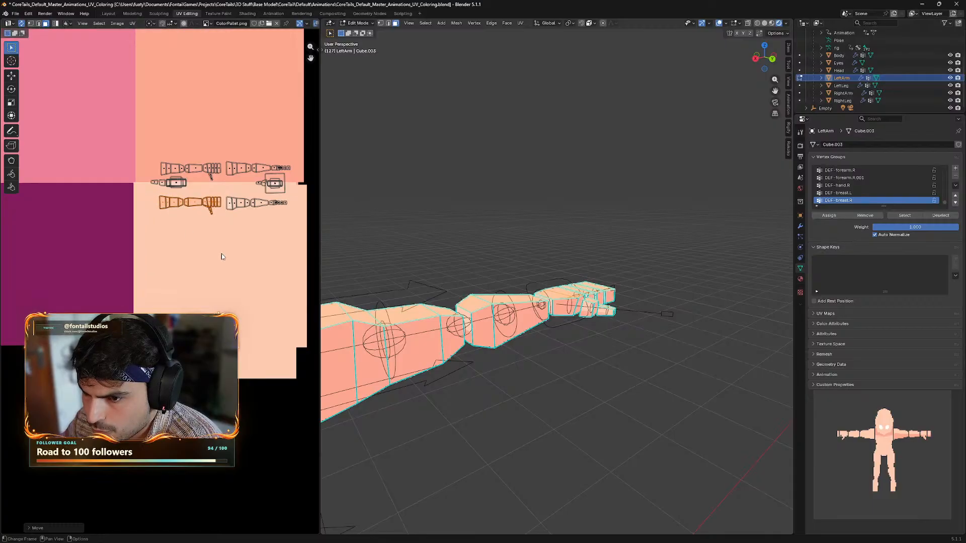
left_click(222, 257)
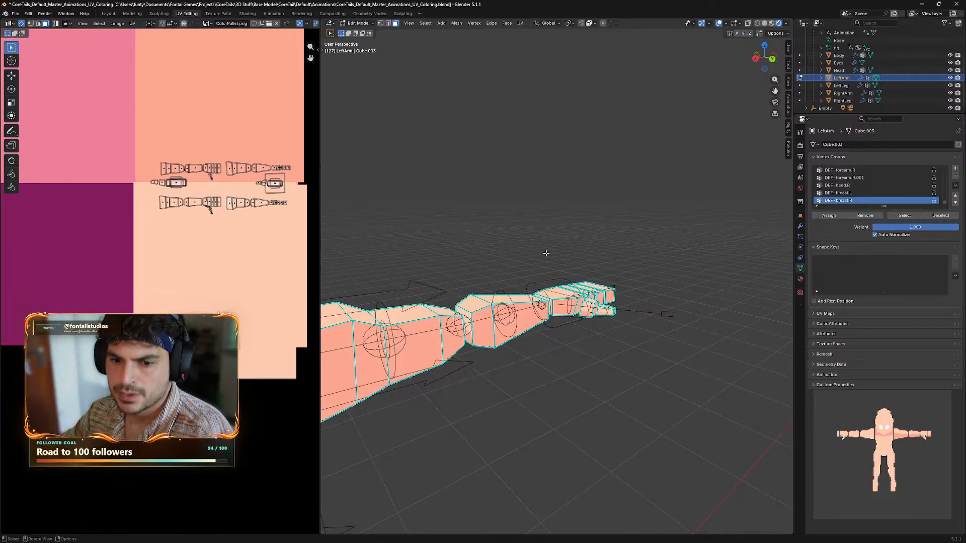
- Leave Edit Mode on LeftArm and open the RightArm mesh in Edit Mode
middle_click_drag(567, 272, 625, 342)
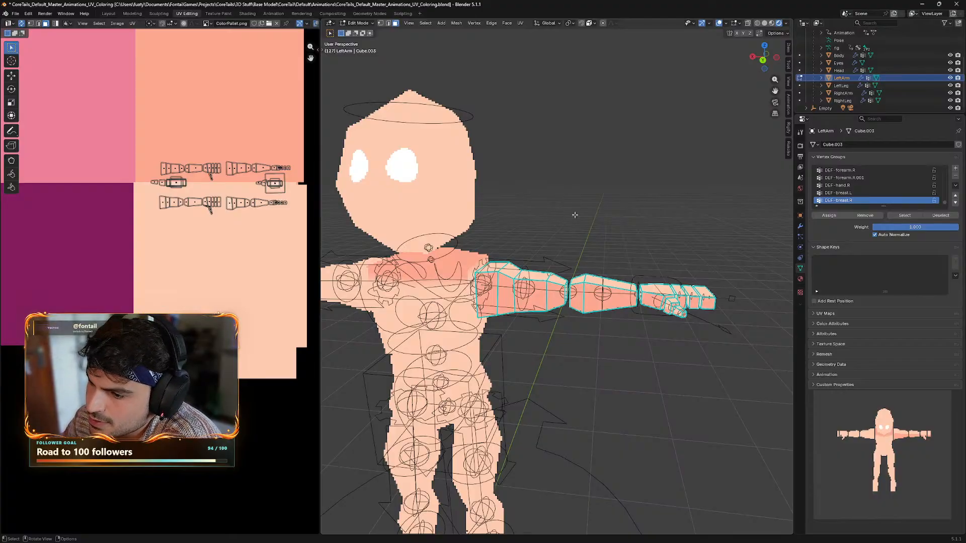
middle_click_drag(576, 222, 694, 211)
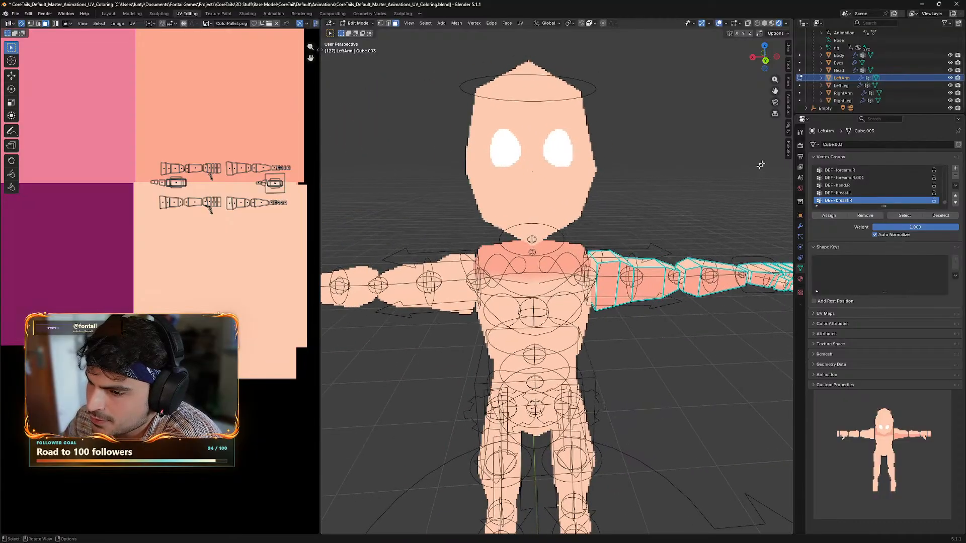
scroll(830, 70, "up", 2)
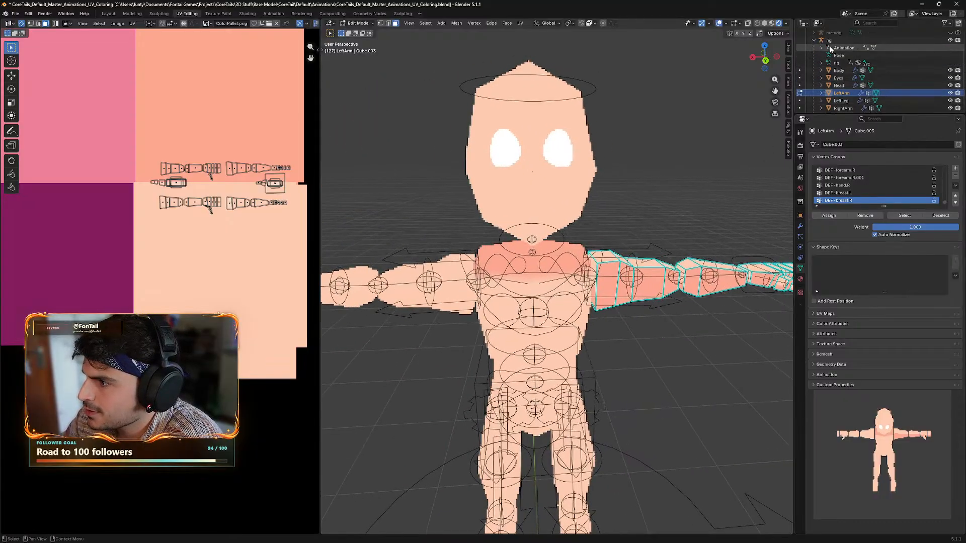
left_click(359, 23)
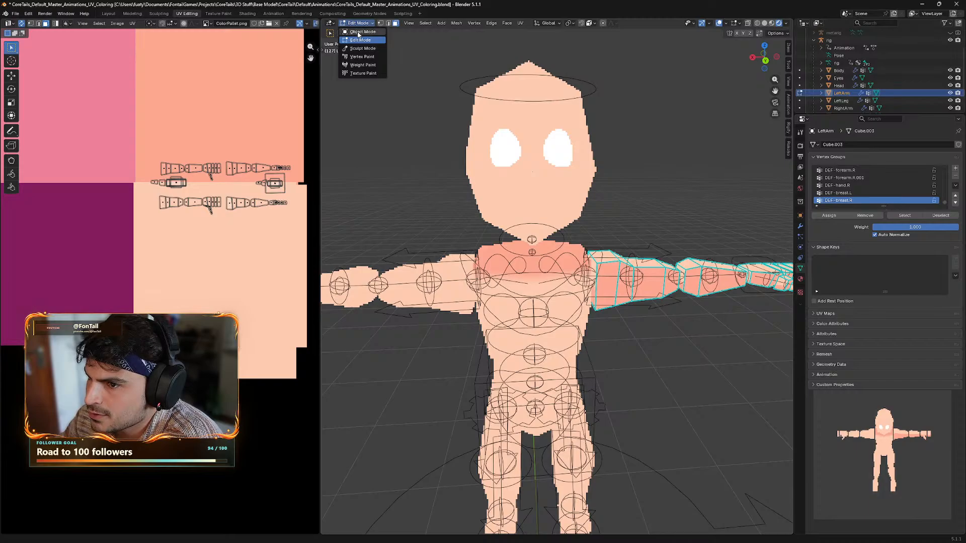
left_click(362, 31)
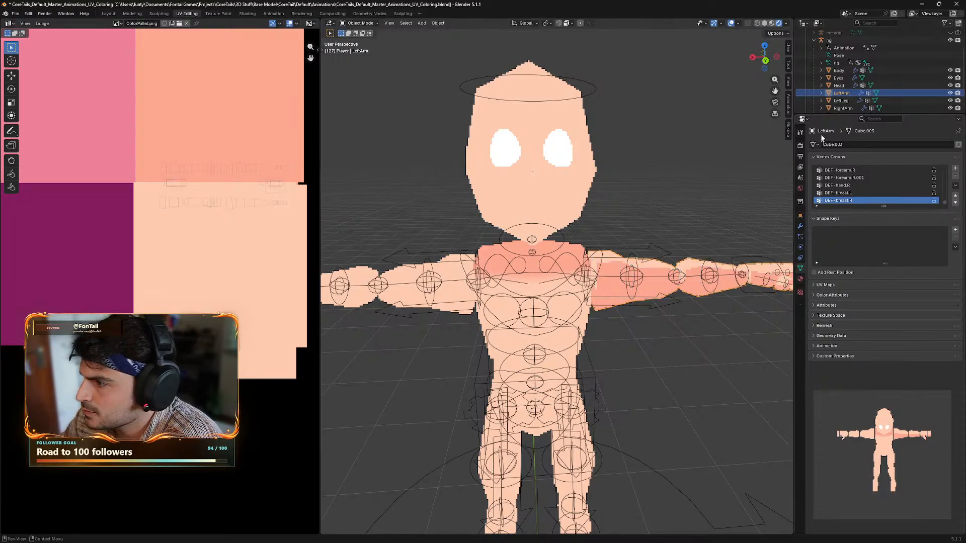
scroll(844, 107, "down", 2)
left_click(843, 94)
scroll(225, 203, "down", 2)
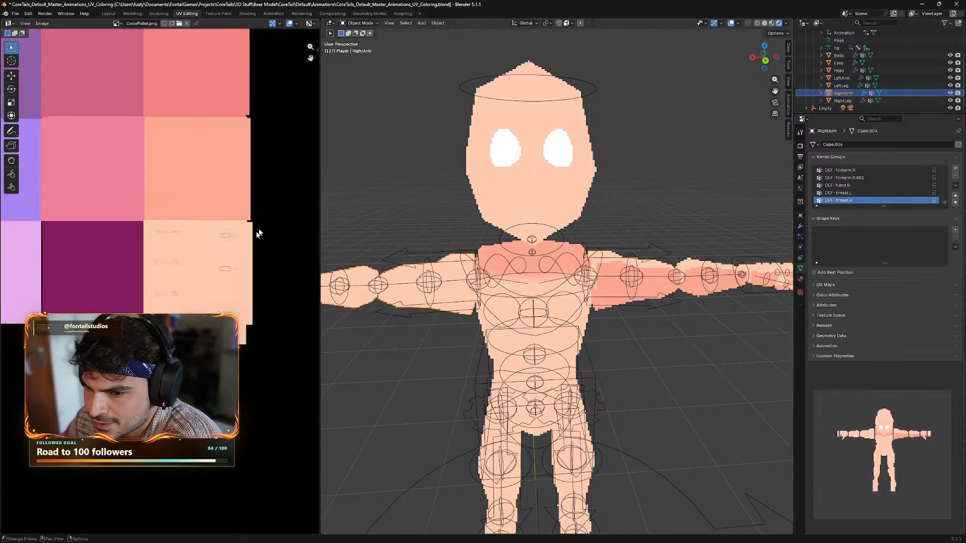
left_click(359, 23)
left_click(362, 40)
- Move the uppermost thin RightArm UV strip slightly right and down within the lightest peach swatch
scroll(220, 244, "up", 3)
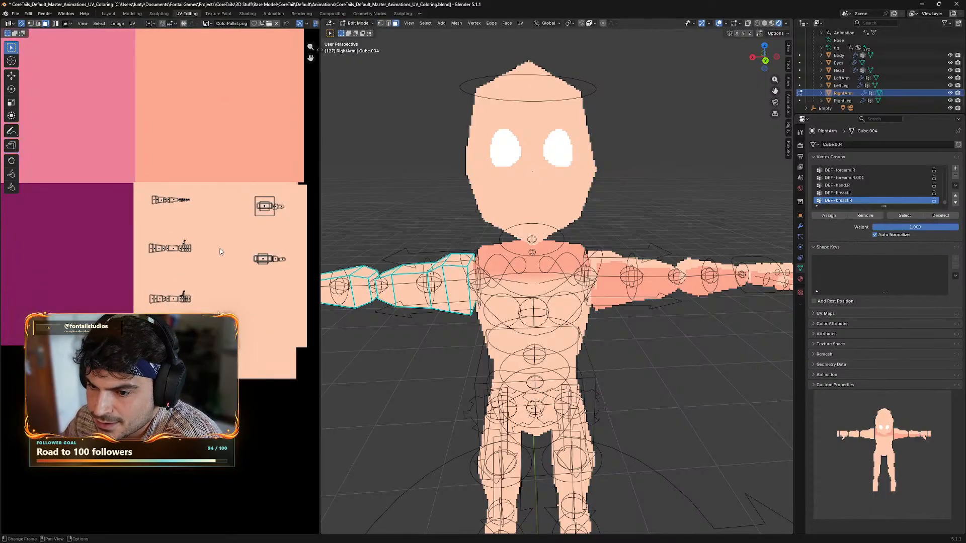
left_click_drag(125, 132, 223, 172)
middle_click_drag(263, 228, 239, 265)
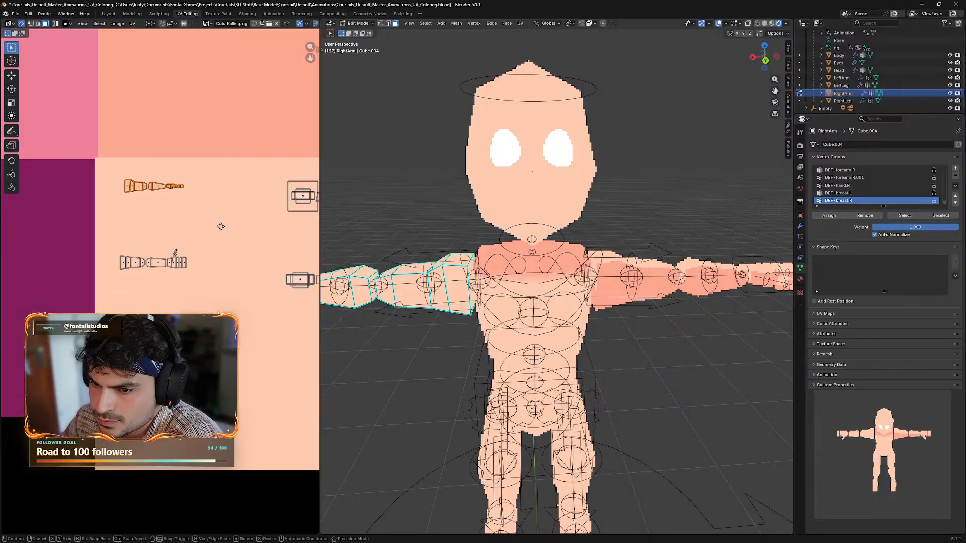
key("g")
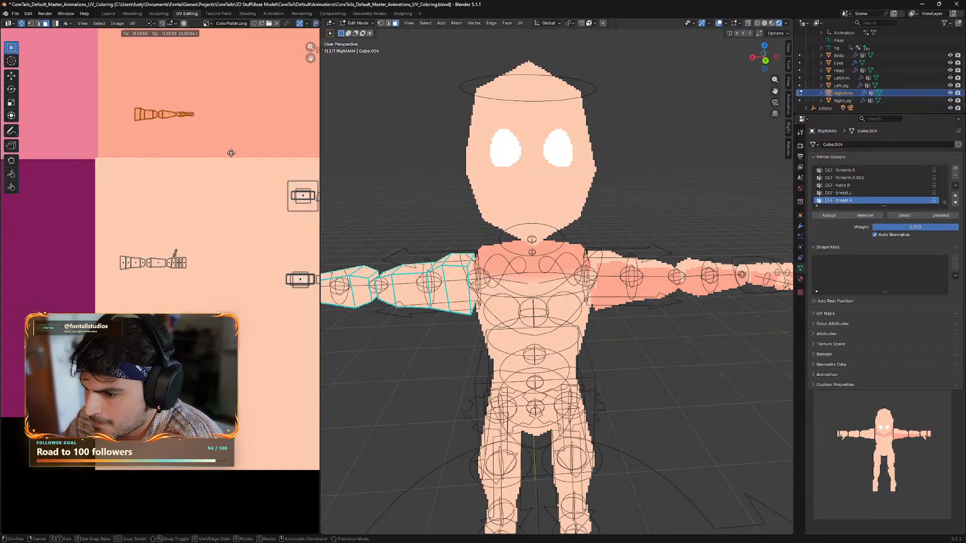
left_click(233, 239)
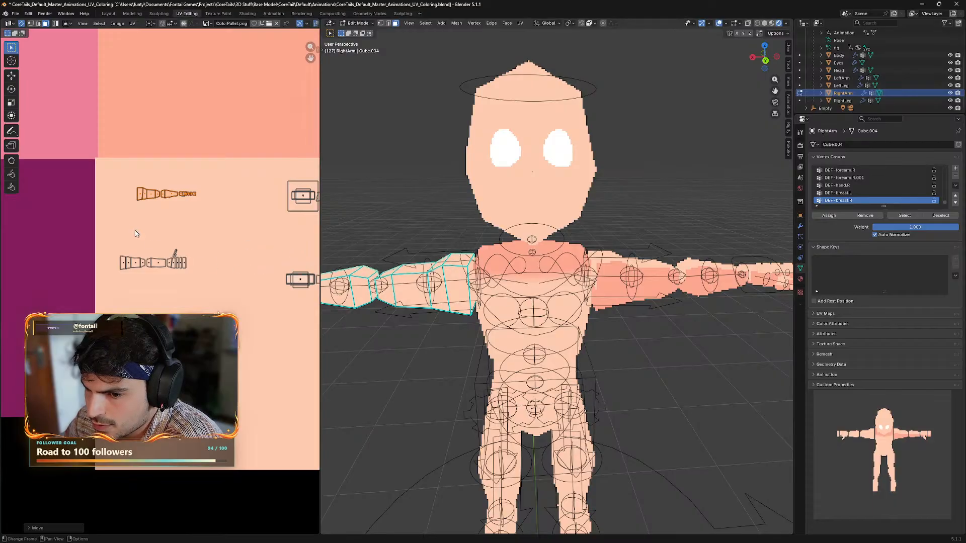
- Place the thumbed UV strip beside the uppermost thin strip and move the pair down together within the lightest peach swatch
left_click_drag(119, 235, 218, 294)
key("g")
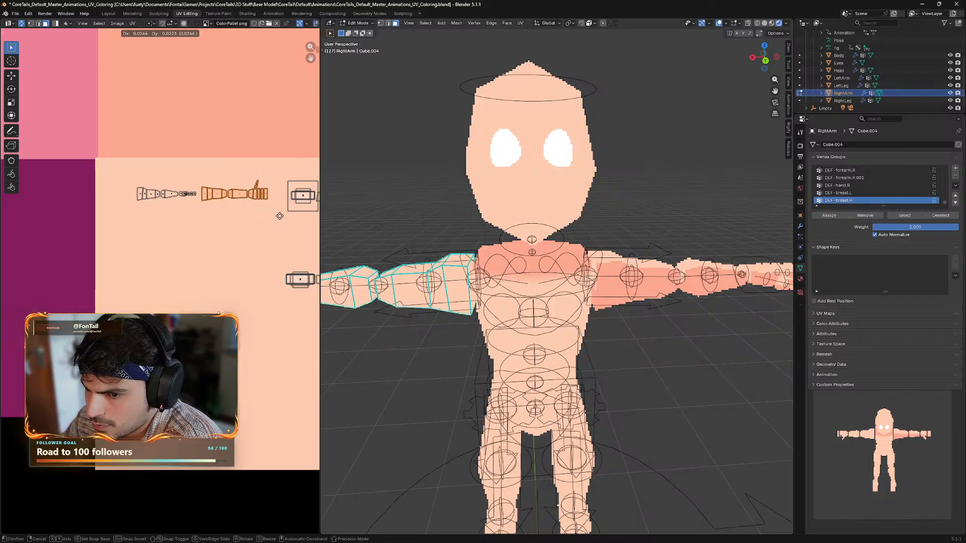
left_click(280, 218)
key("b")
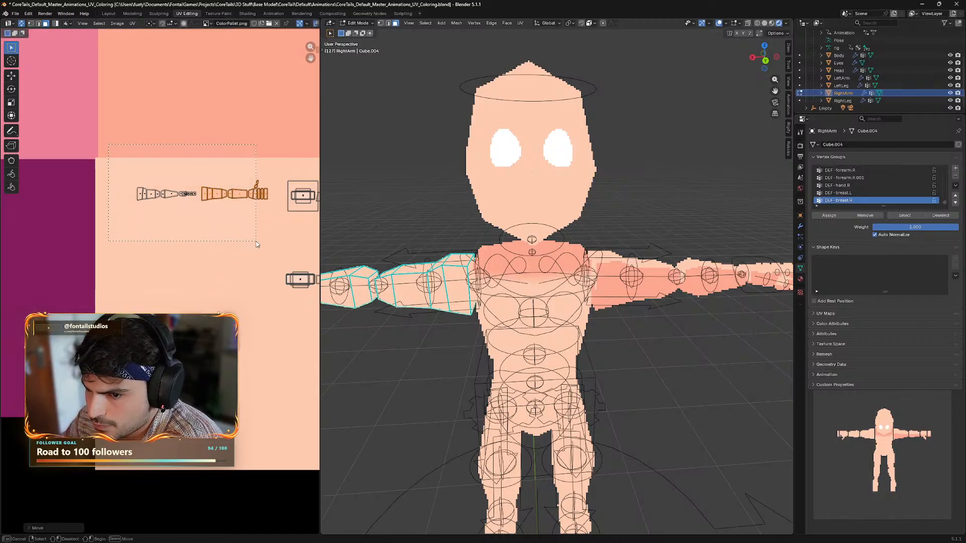
left_click_drag(257, 244, 270, 244)
key("g")
left_click(267, 303)
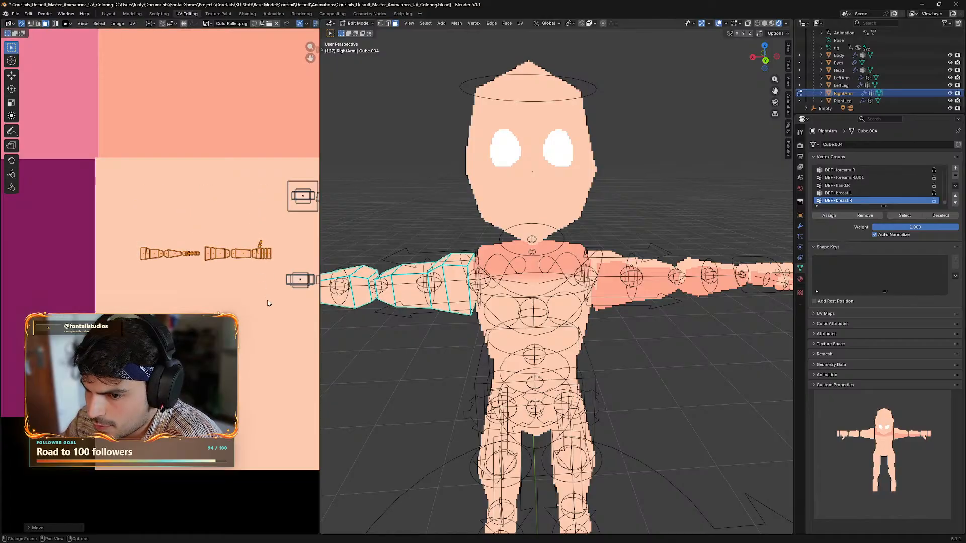
- Move the lowest thumbed RightArm strip up above the strip pair, near the upper edge of the lightest peach swatch
key("b")
left_click_drag(118, 342, 183, 375)
key("g")
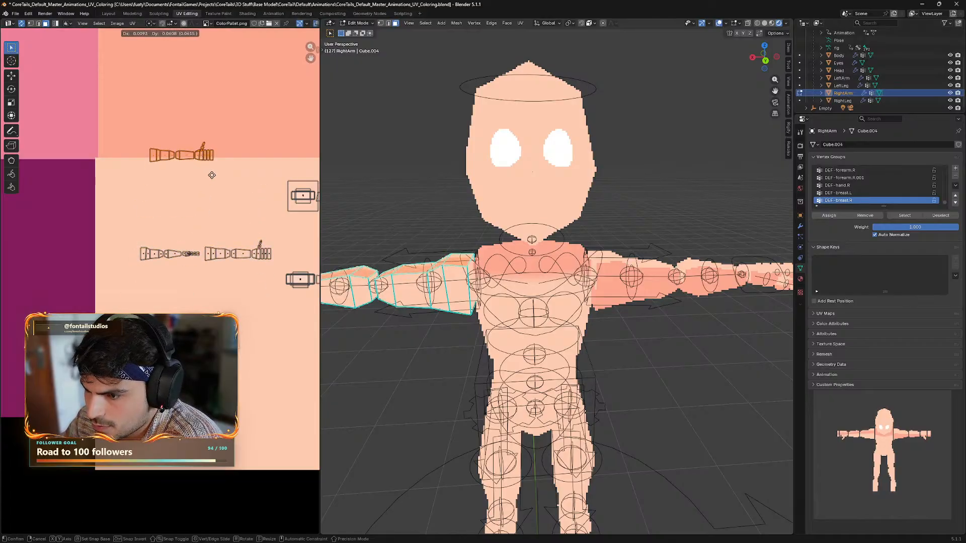
left_click(208, 209)
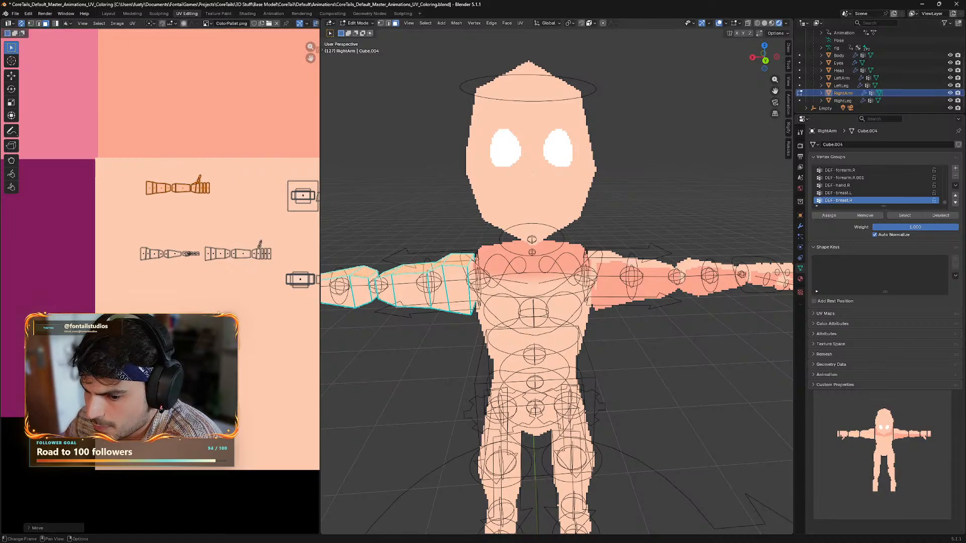
- Move the remaining lower thin RightArm strip up into the darker peach swatch, just above its lower edge
key("alt+a")
key("l")
key("g")
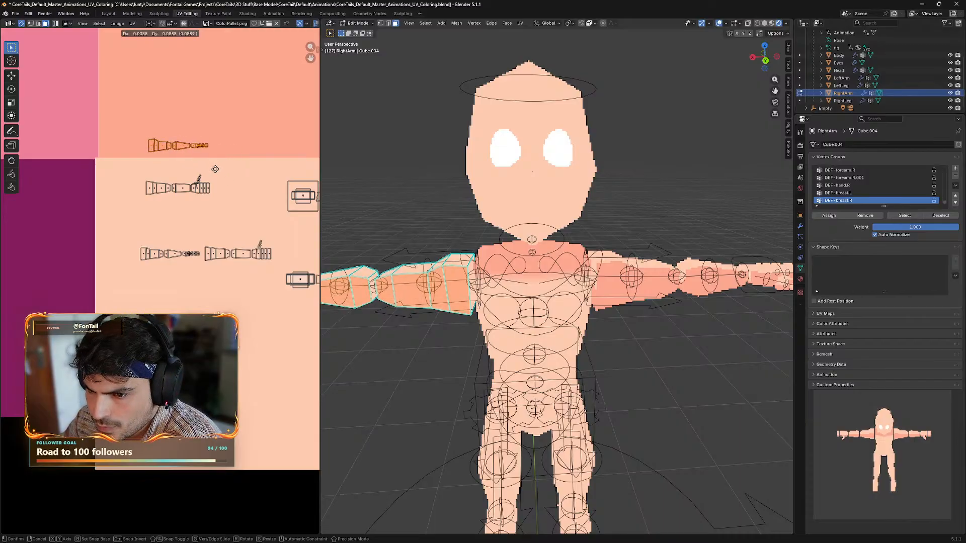
left_click(215, 169)
middle_click_drag(695, 386, 687, 352)
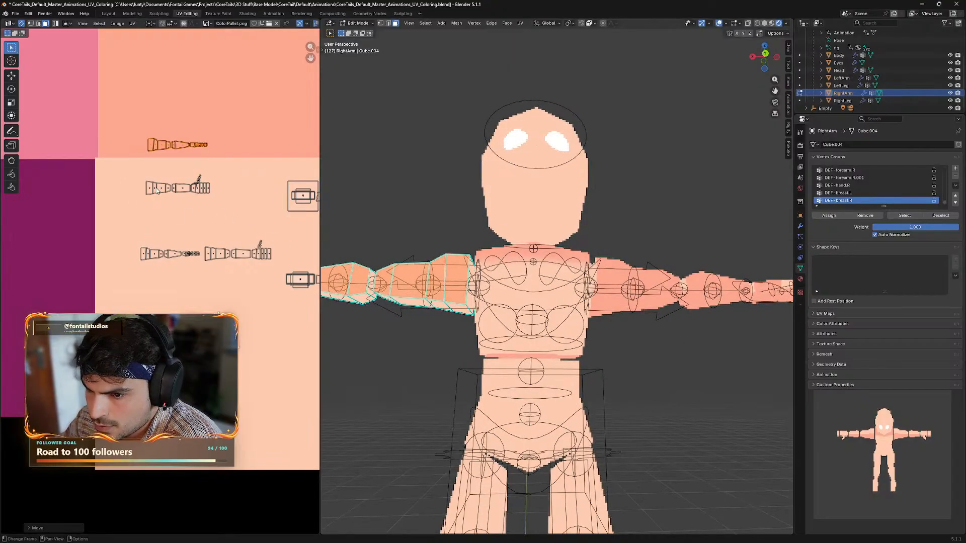
- Shift the upper thumbed strip slightly left and down within the lightest peach swatch
left_click_drag(136, 167, 203, 245)
key("g")
left_click(219, 224)
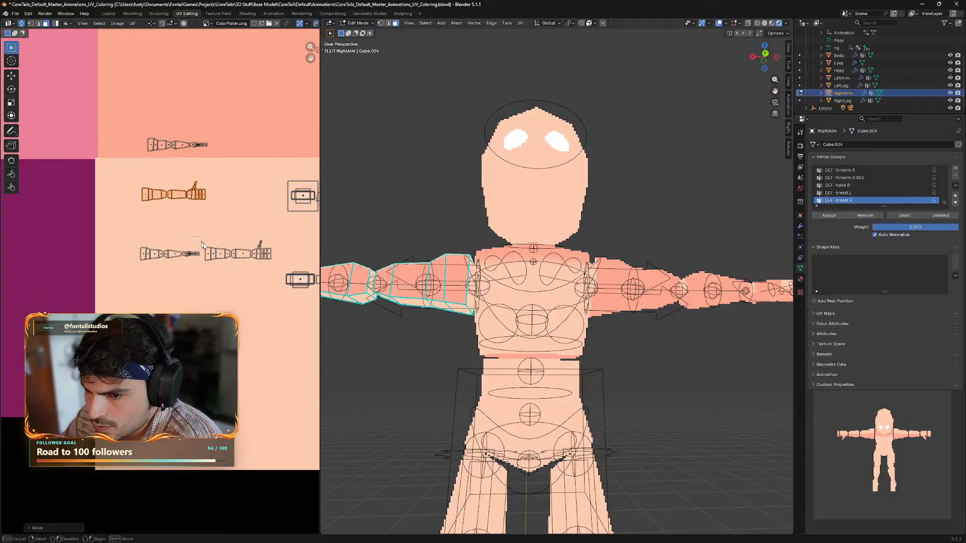
- Move the thumbed strip of the lower pair into the darker peach swatch and align the thin strip there level with it
left_click_drag(261, 263, 272, 265)
left_click(280, 234)
left_click_drag(281, 225, 204, 276)
key("g")
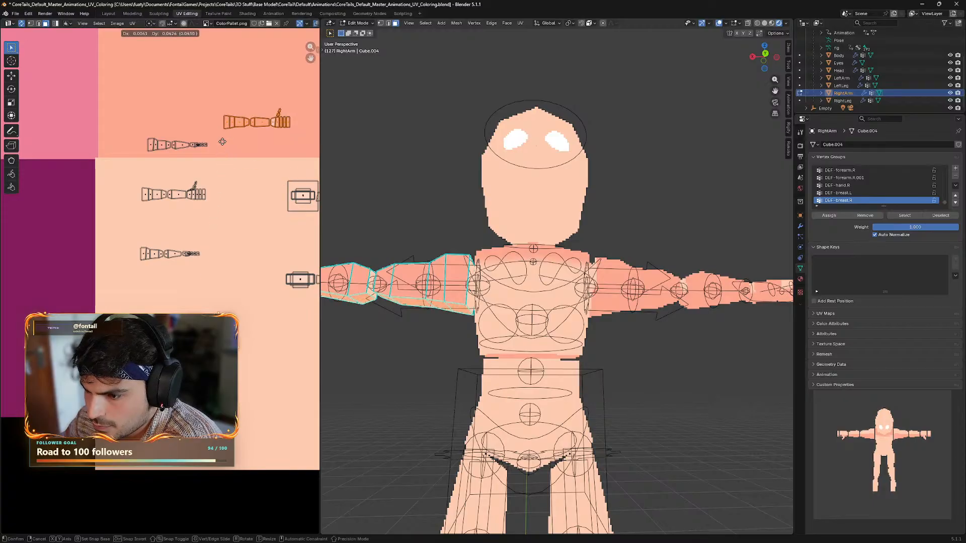
left_click(237, 162)
left_click_drag(124, 118, 215, 169)
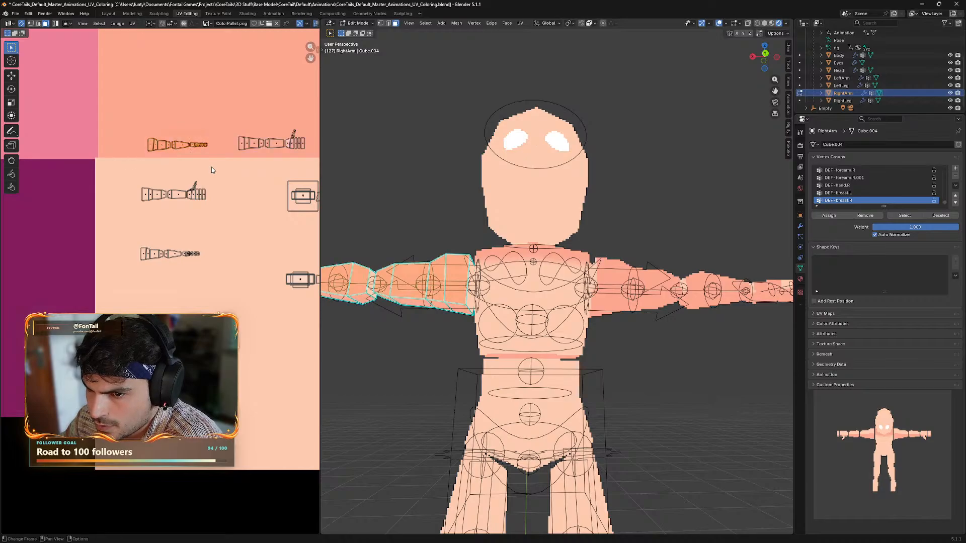
key("g")
left_click(209, 163)
middle_click_drag(250, 216, 206, 240)
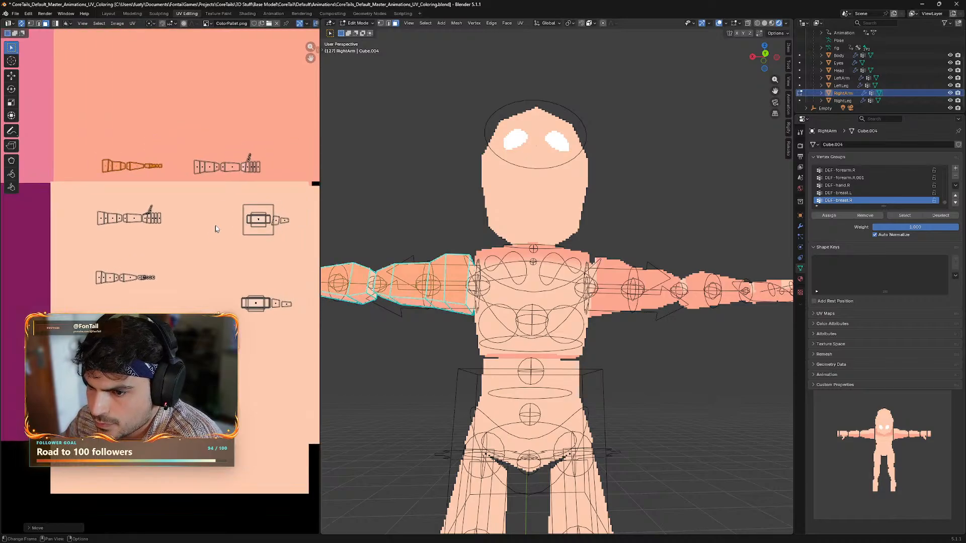
- Scale down the two cap island groups of the RightArm together and deselect them
left_click_drag(222, 197, 334, 314)
key("s")
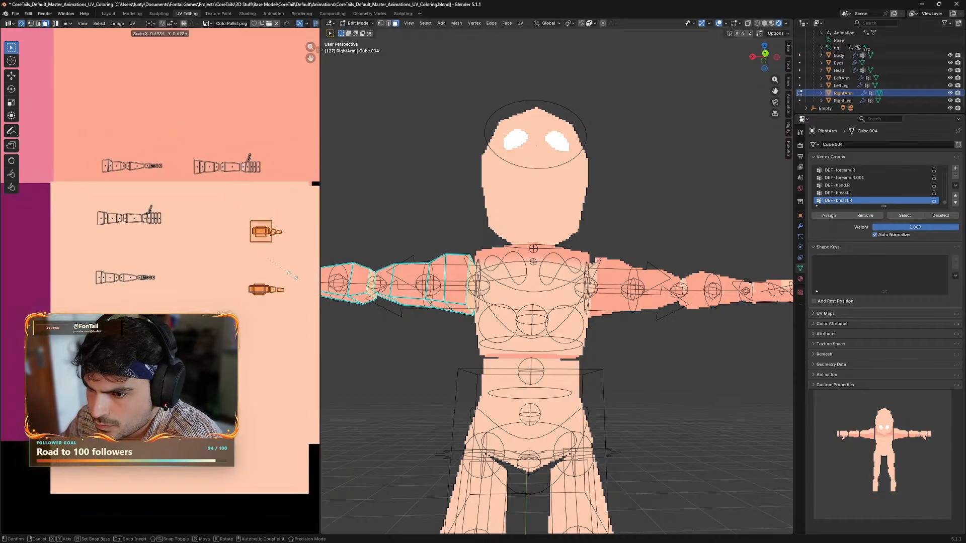
left_click(290, 274)
left_click(288, 261)
- Nudge the thumbed strip in the lightest peach swatch right so it lines up beneath the thin strip in the darker swatch
middle_click_drag(210, 232, 242, 234)
left_click_drag(124, 202, 187, 250)
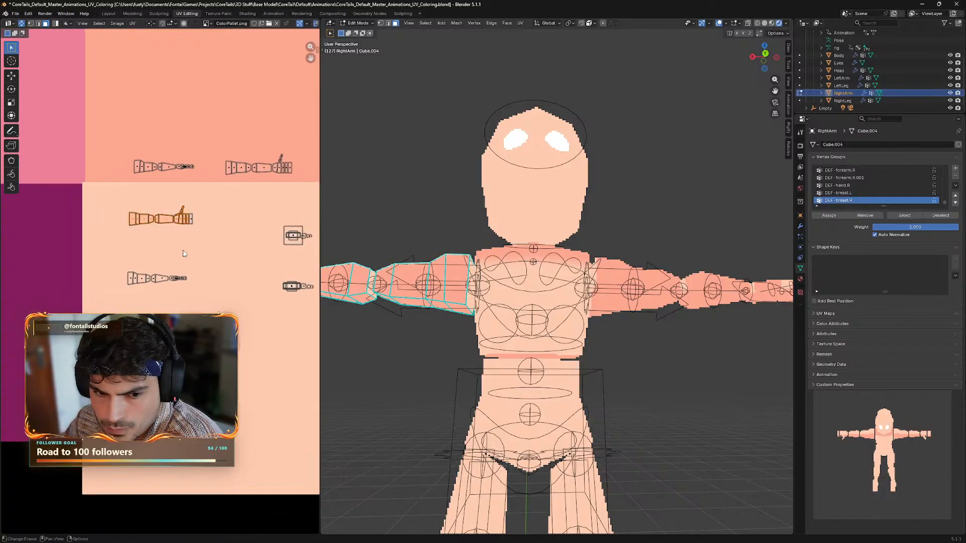
left_click(154, 227)
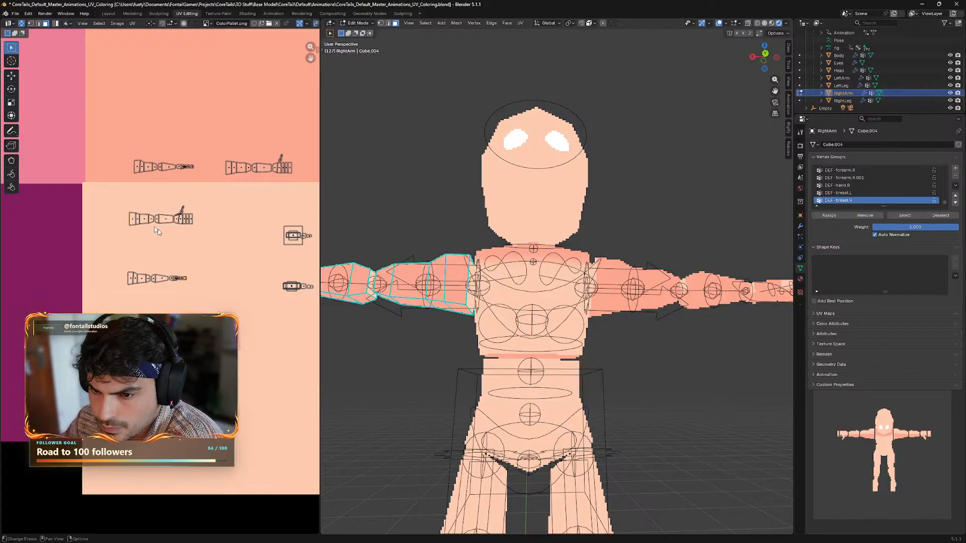
left_click_drag(116, 200, 201, 244)
key("g")
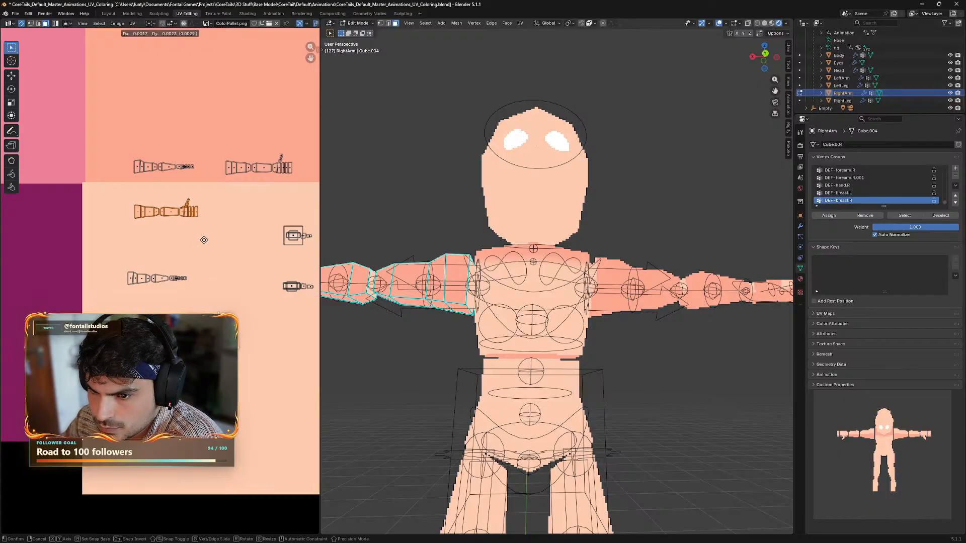
left_click(204, 245)
- Move the upper cap island group beneath the darker swatch's thumbed strip and rotate it so its narrow end points left
left_click_drag(259, 218, 314, 252)
key("g")
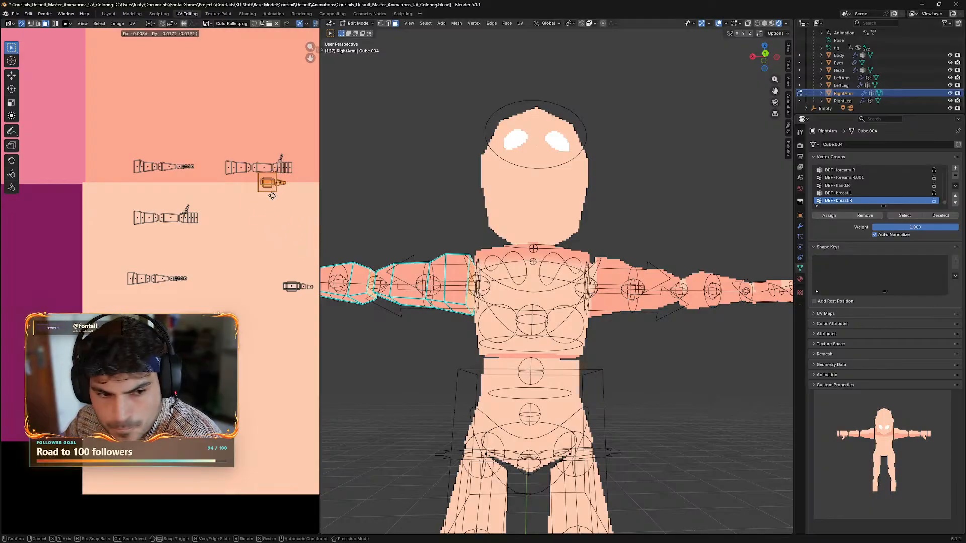
left_click(272, 220)
key("r")
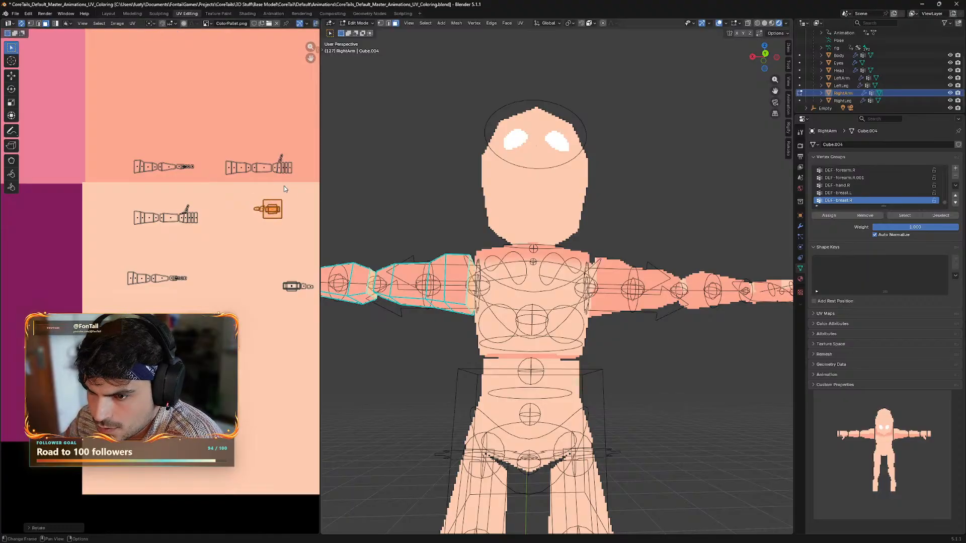
left_click(284, 187)
key("g")
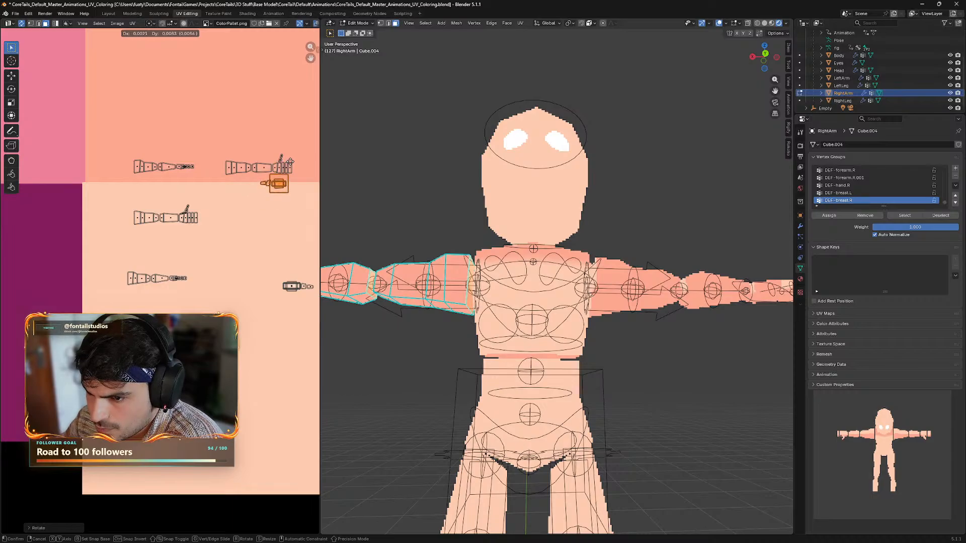
left_click(283, 187)
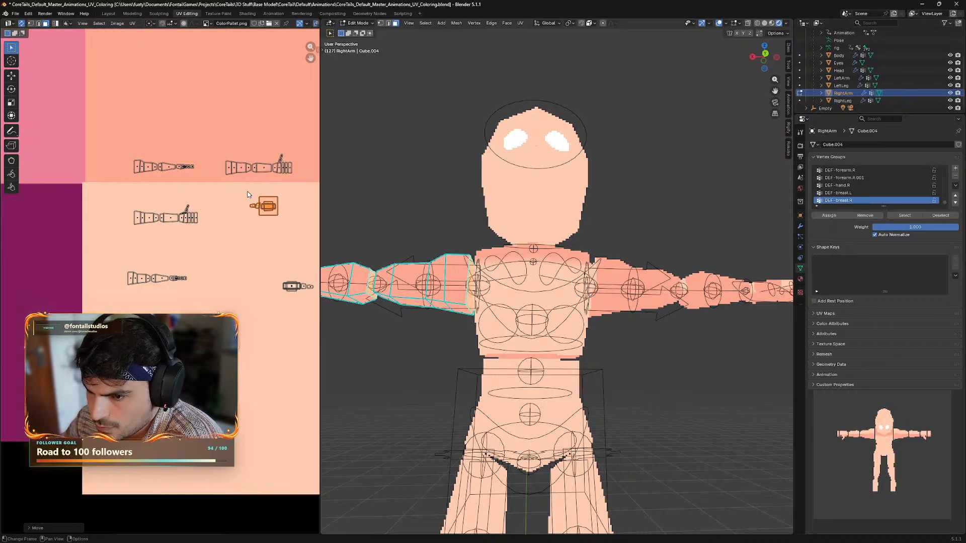
- Scale both cap island groups down further together
left_click_drag(242, 189, 309, 316)
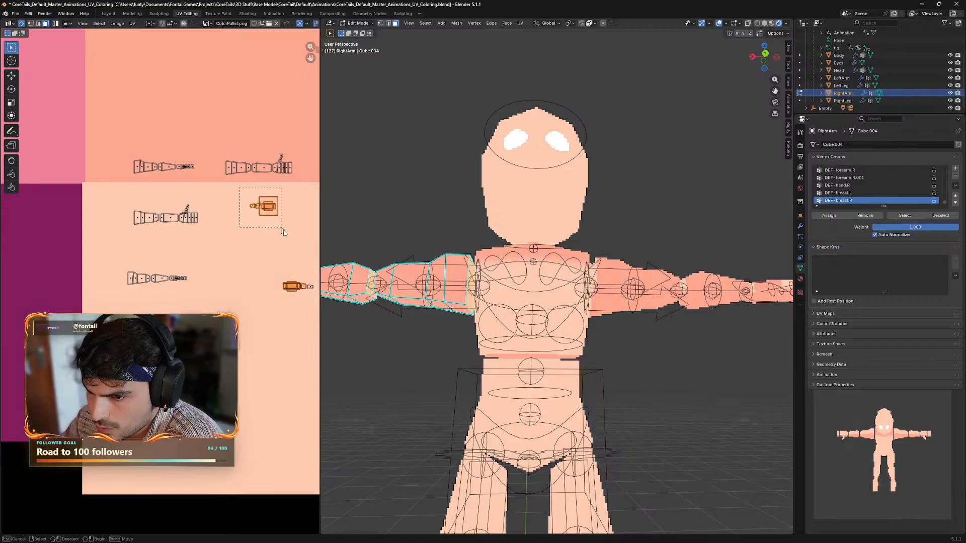
key("s")
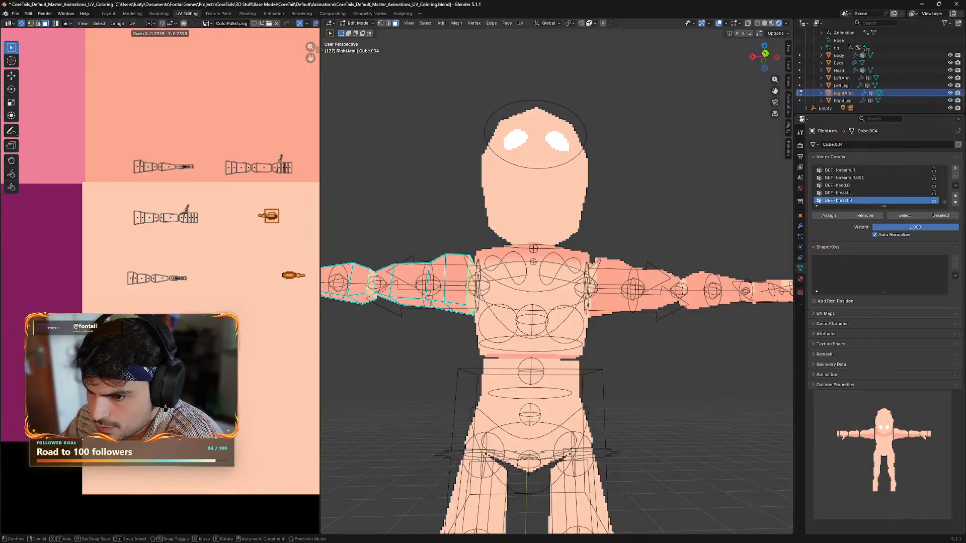
left_click(286, 218)
left_click(289, 216)
- Position the upper cap island group across the border between the two peach swatches, directly beneath the thumbed strip's hand end
left_click(270, 218)
key("g")
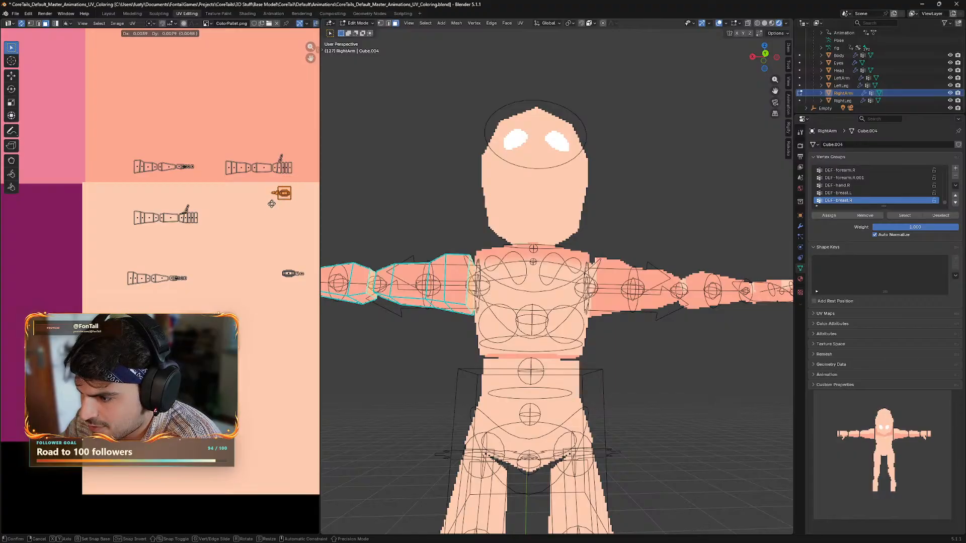
left_click(267, 208)
middle_click_drag(578, 382, 602, 380)
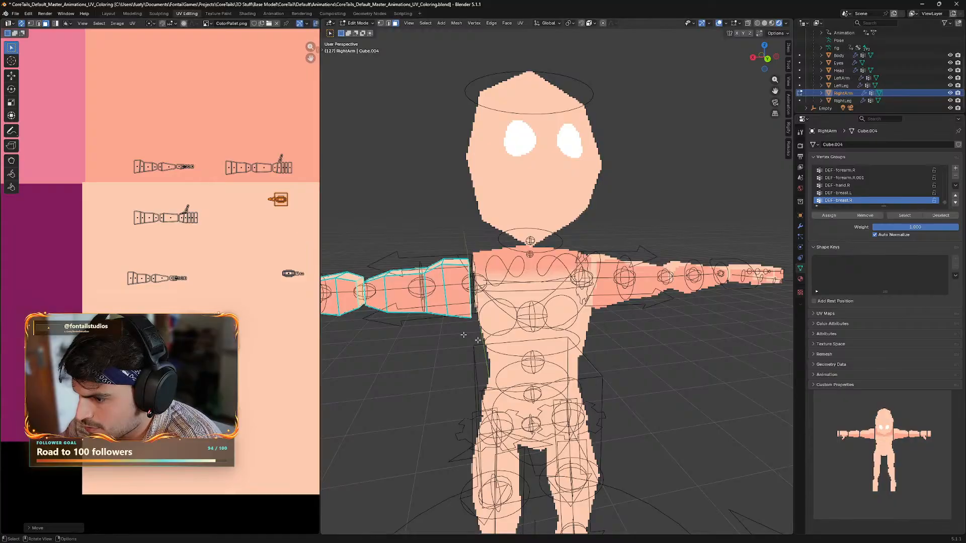
mouse_move(649, 352)
middle_mouse_down()
mouse_move(662, 356)
mouse_move(628, 369)
mouse_move(641, 383)
mouse_move(654, 371)
middle_mouse_up()
key("g")
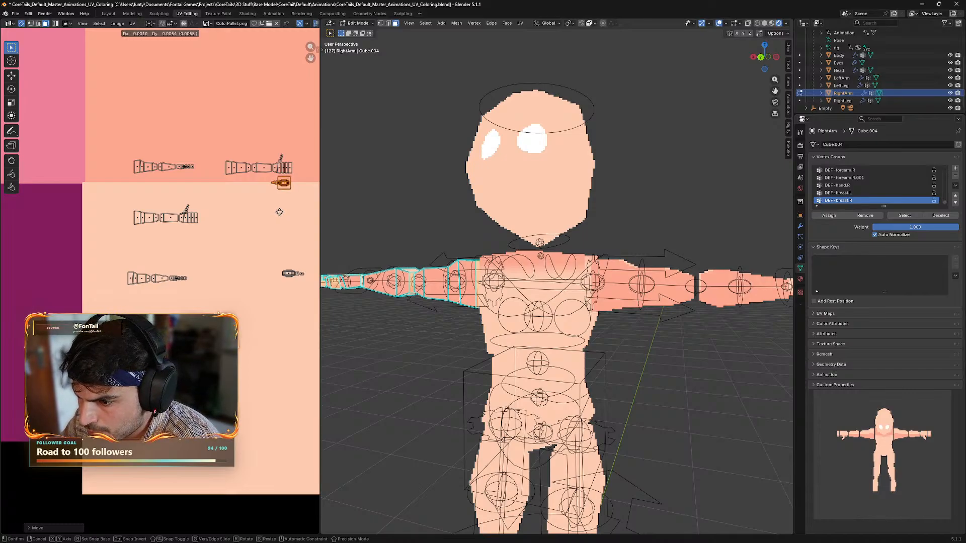
left_click(279, 212)
middle_click_drag(543, 347, 558, 346)
key("g")
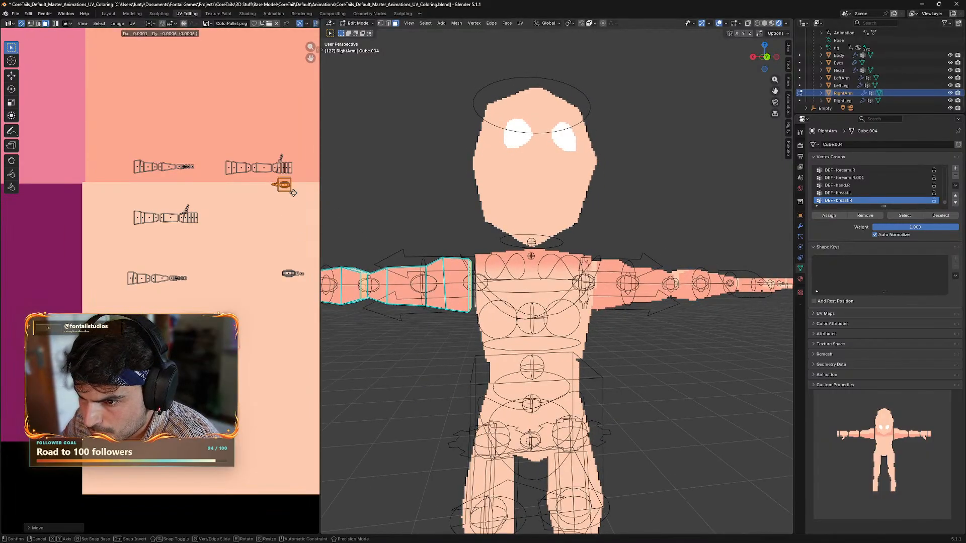
left_click(292, 192)
- Rotate the lower cap island group so its narrow end points left and place it on the swatch border beneath the thin strip
left_click(305, 290)
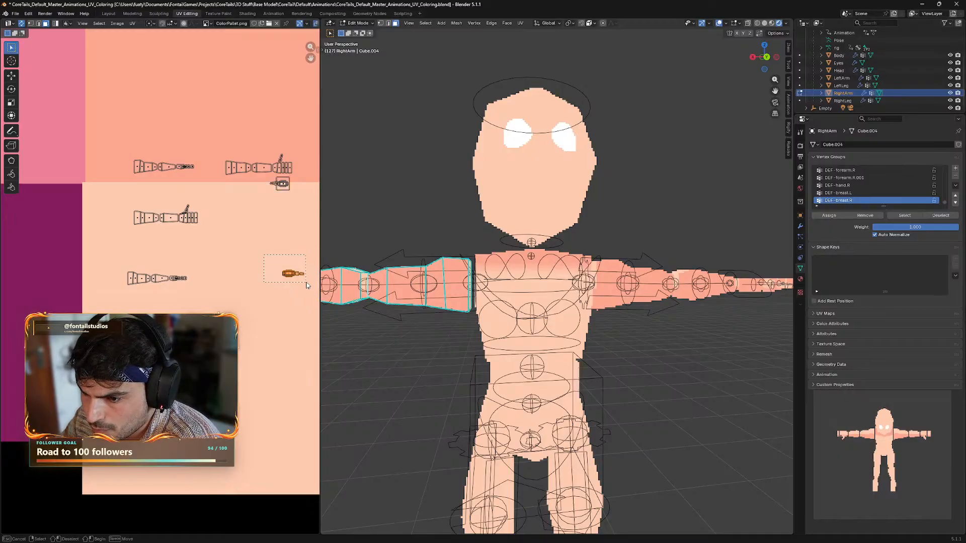
key("s")
left_click(257, 314)
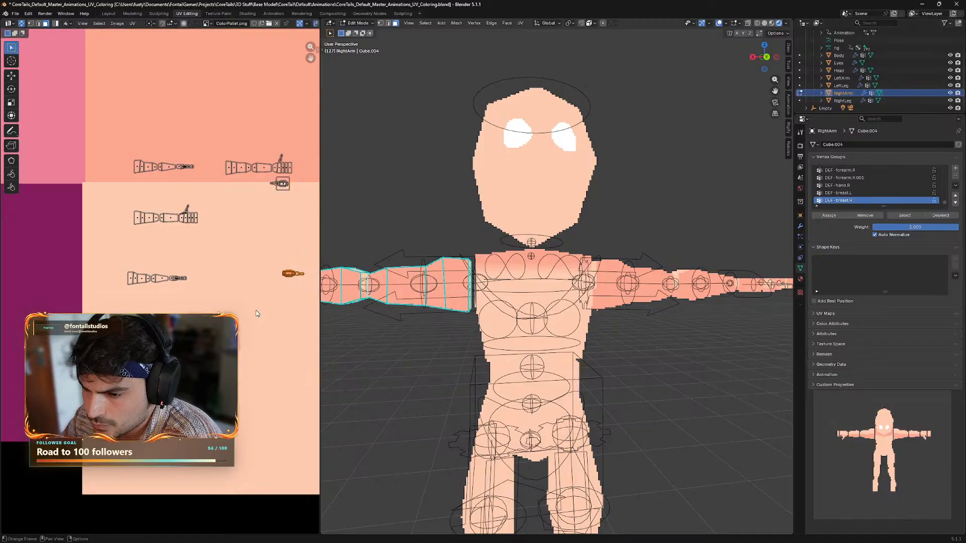
key("r")
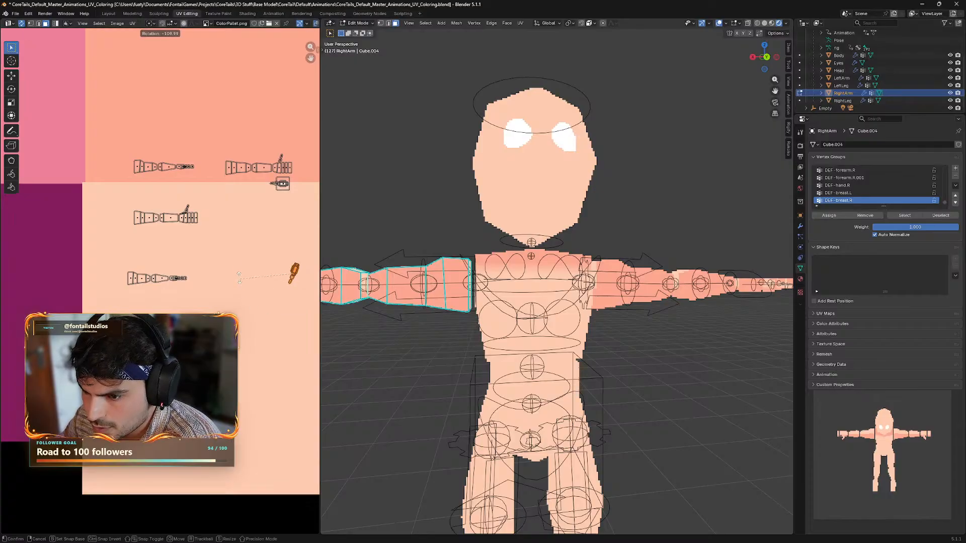
left_click(274, 233)
key("g")
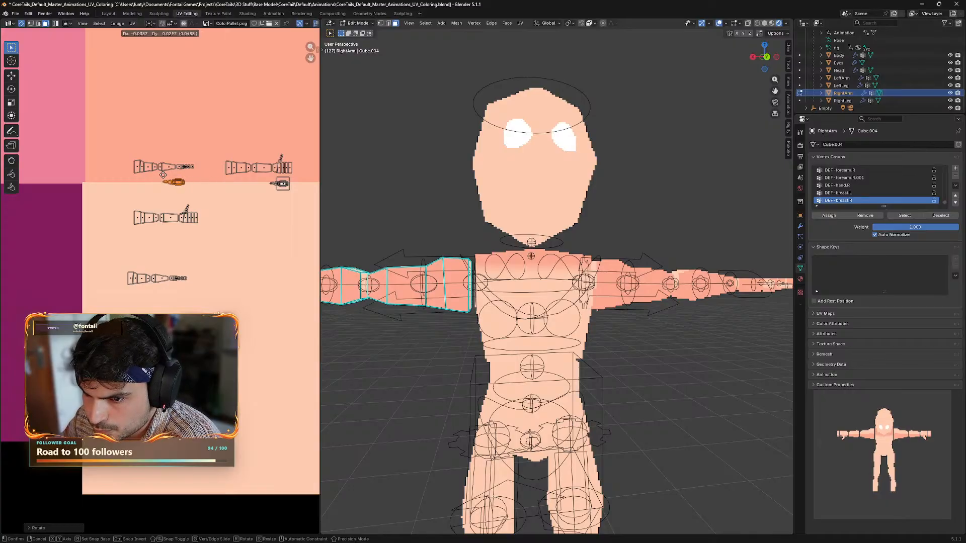
left_click(163, 176)
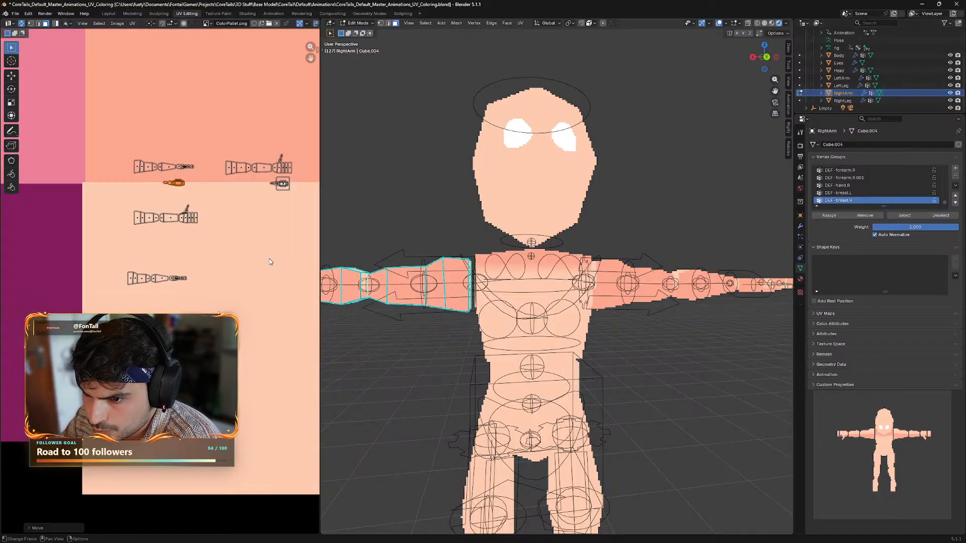
- Inspect the right arm's shading from several angles and fine-tune the boxed cap island group's position on the peach swatch border
middle_click_drag(414, 379, 498, 384)
scroll(472, 365, "up", 5)
mouse_move(389, 383)
middle_mouse_down()
mouse_move(471, 386)
mouse_move(399, 383)
middle_mouse_up()
scroll(455, 388, "down", 3)
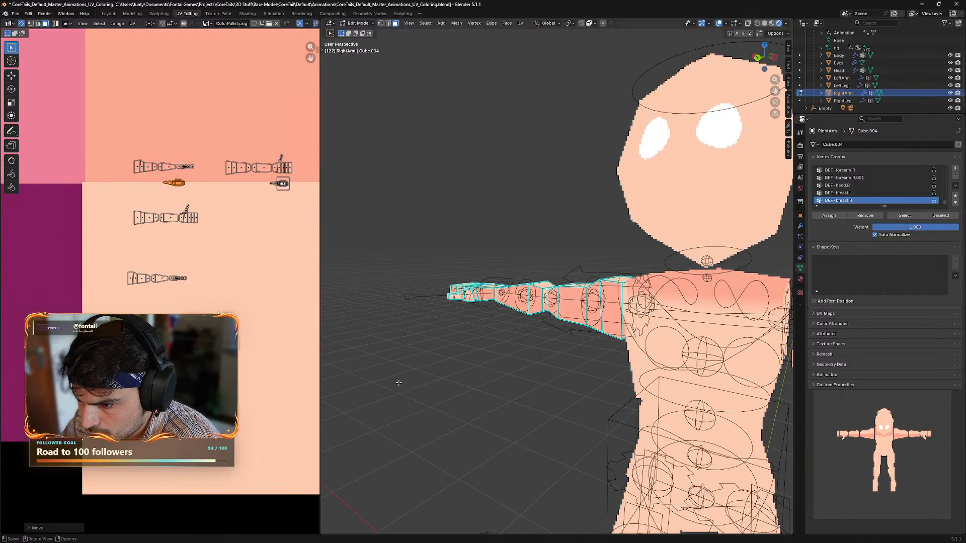
left_click(272, 184)
key("g")
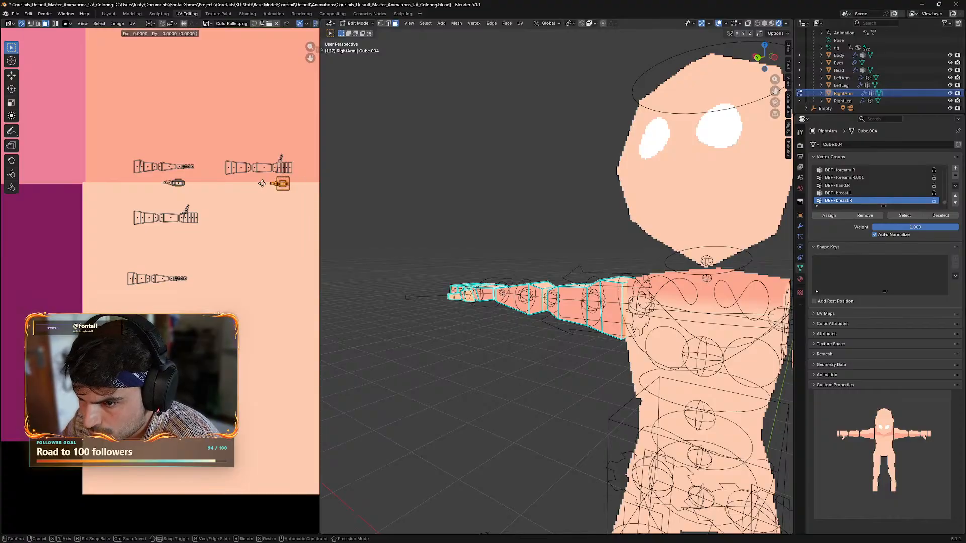
left_click(262, 183)
middle_click_drag(447, 357, 484, 346)
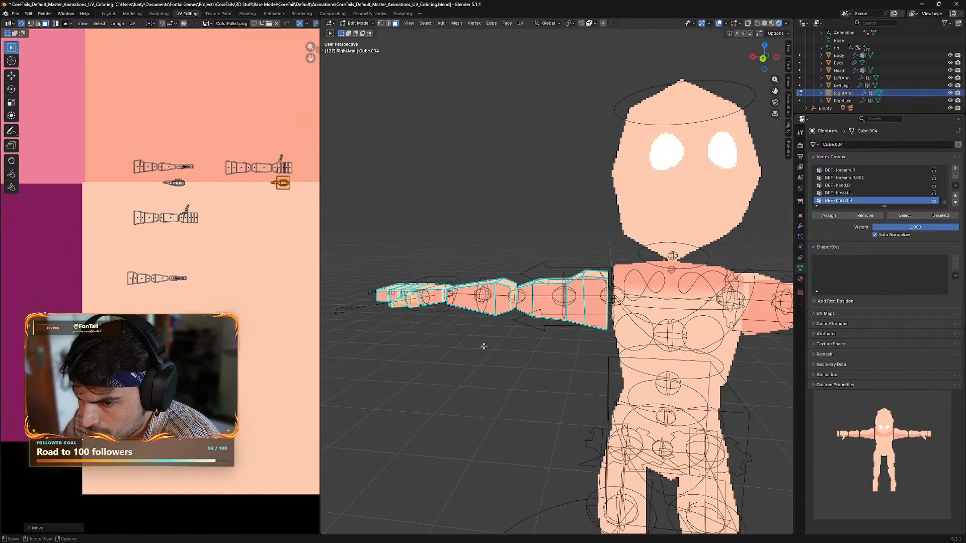
mouse_move(432, 327)
middle_mouse_down()
mouse_move(452, 329)
mouse_move(415, 334)
middle_mouse_up()
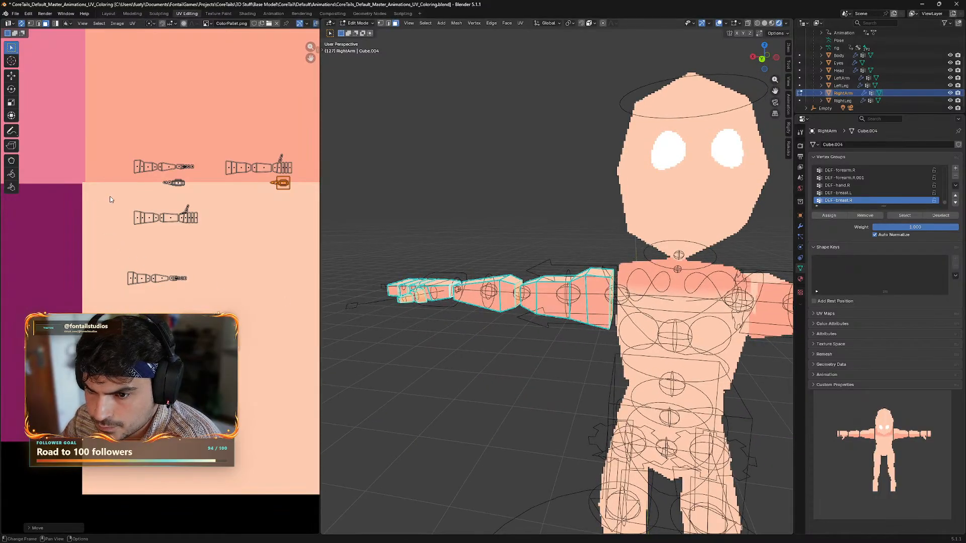
- Move the lower thumbed arm strip onto the light peach area directly beneath the upper thumbed strip
left_click(196, 237)
key("g")
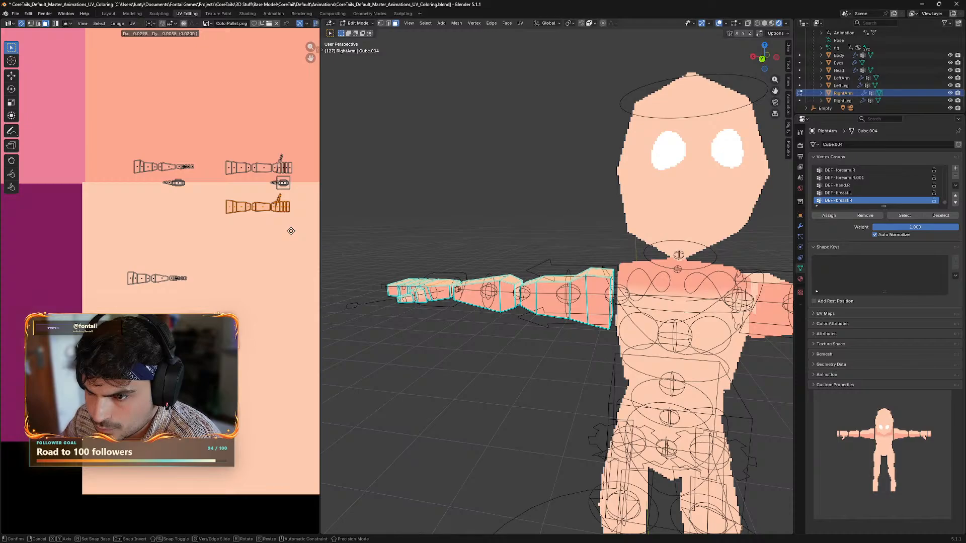
left_click(290, 231)
- Move the lower thin arm strip up on the light peach swatch beneath its matching upper strip, and save the file
left_click_drag(84, 241, 111, 252)
left_click_drag(200, 303, 200, 302)
key("g")
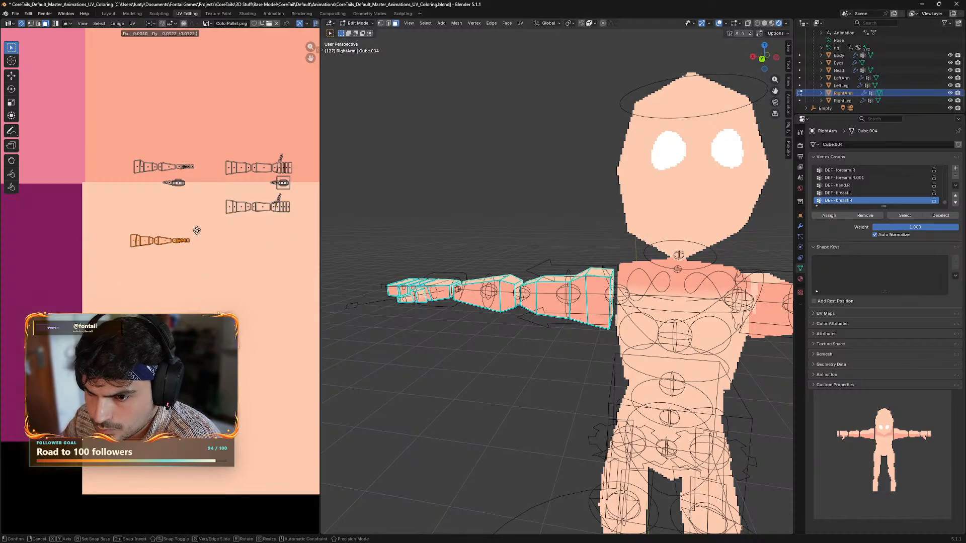
left_click(222, 236)
left_click(221, 238)
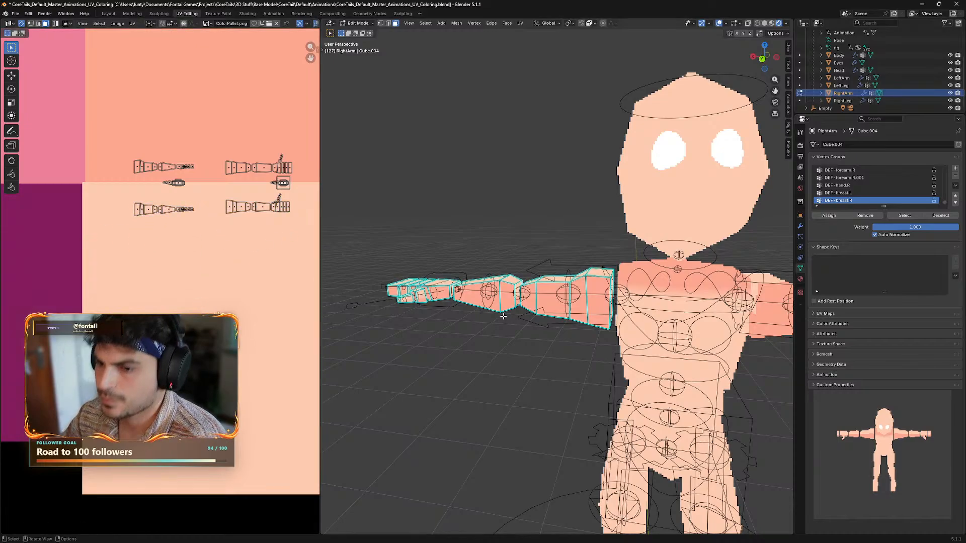
key("ctrl+s")
middle_click_drag(556, 234, 561, 362)
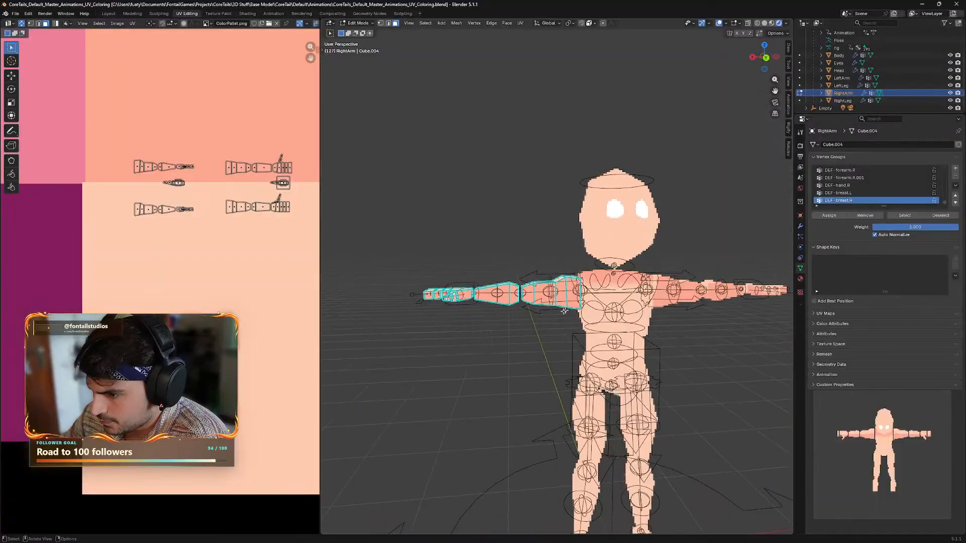
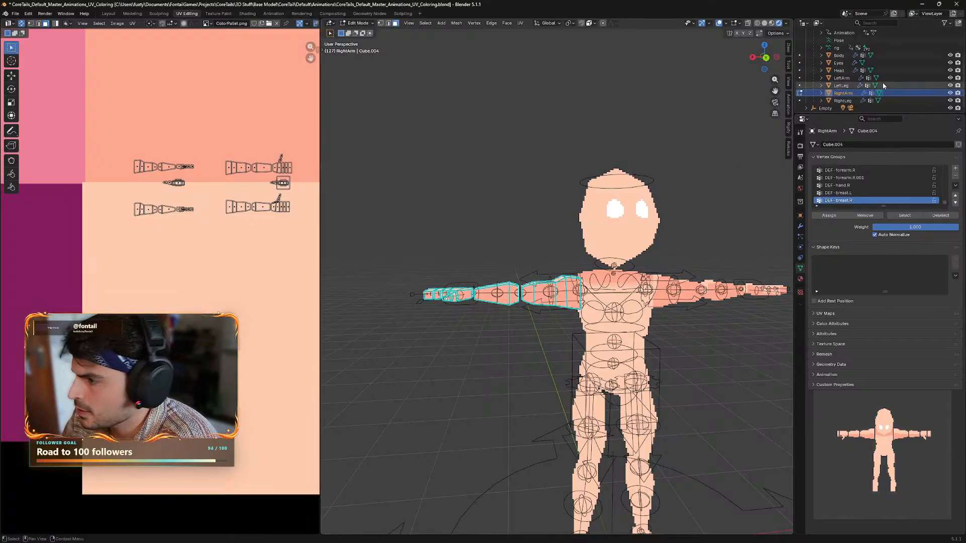
- Stop editing RightArm and open the Head mesh in Edit Mode
left_click(851, 70)
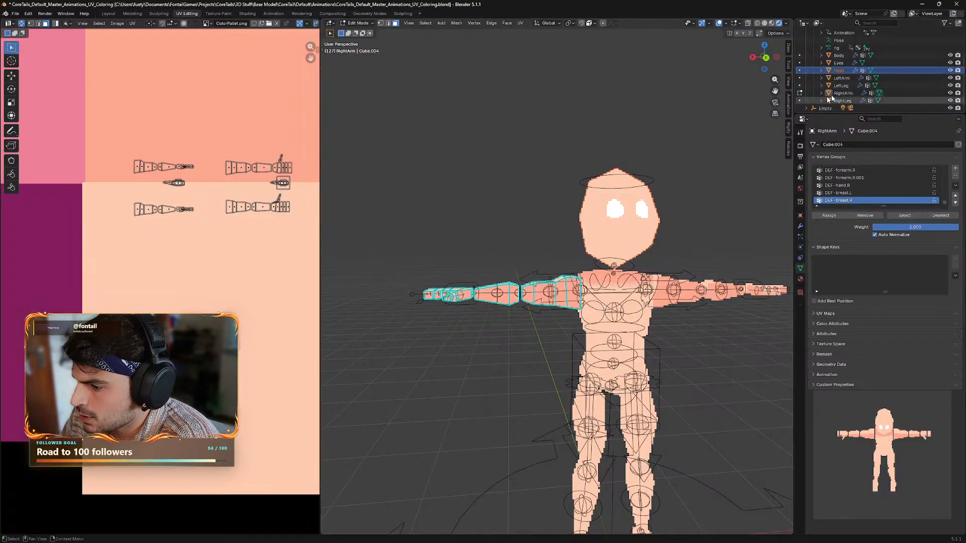
left_click(358, 23)
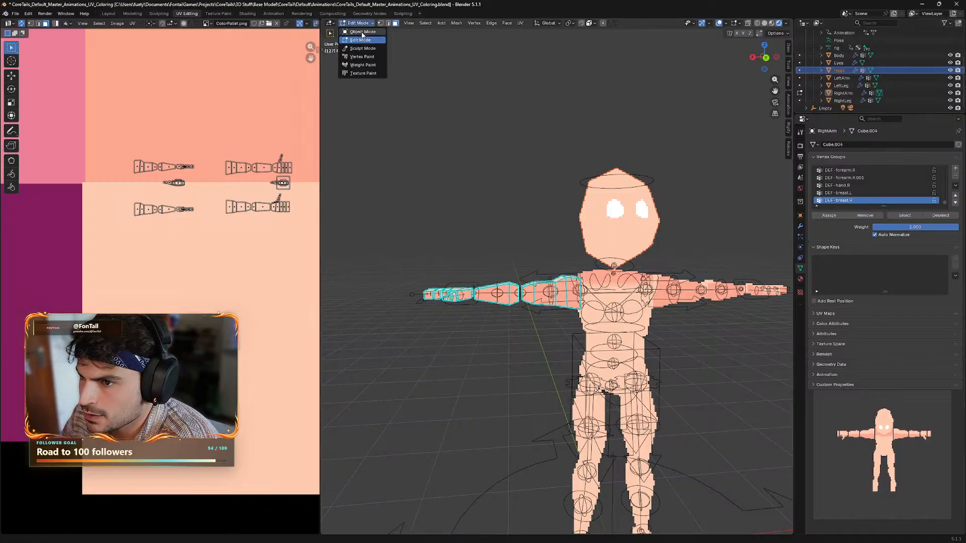
left_click(358, 32)
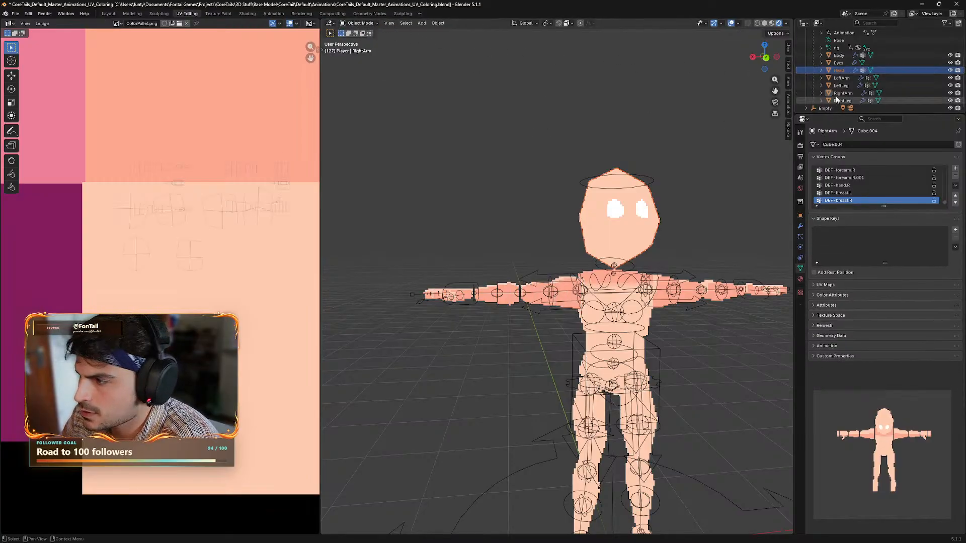
left_click(839, 70)
left_click(358, 23)
left_click(359, 43)
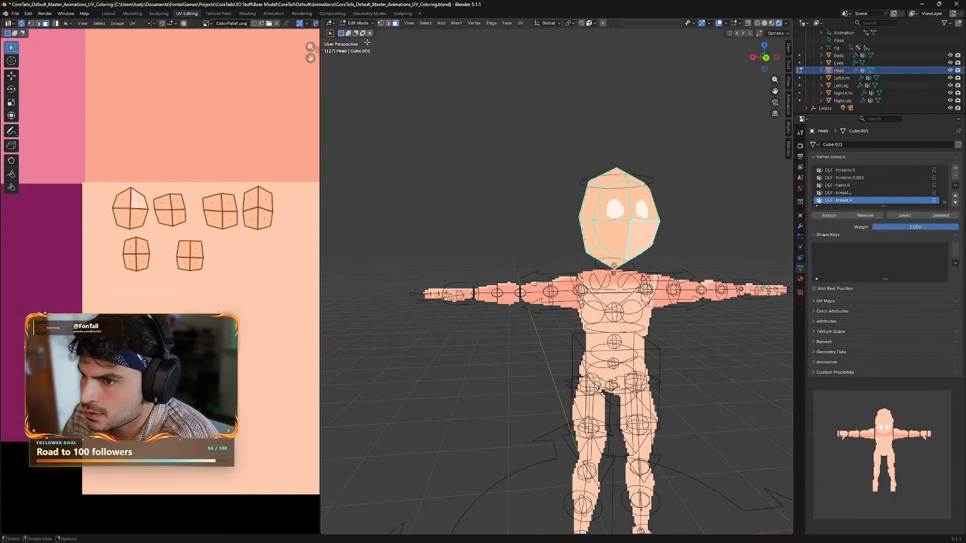
- Shift the large octagonal head island slightly left on the light peach swatch, away from its neighbour
middle_click_drag(723, 170, 580, 193)
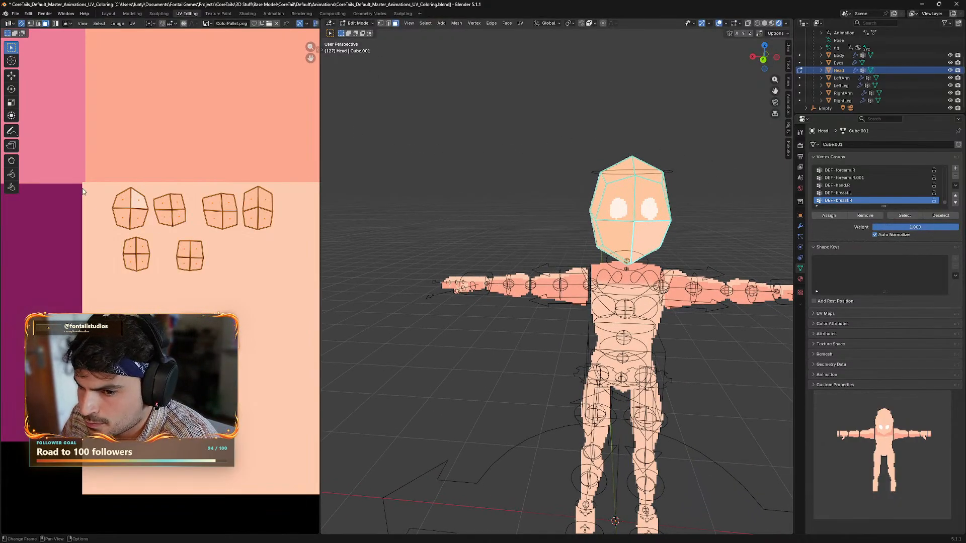
middle_click_drag(531, 364, 566, 303)
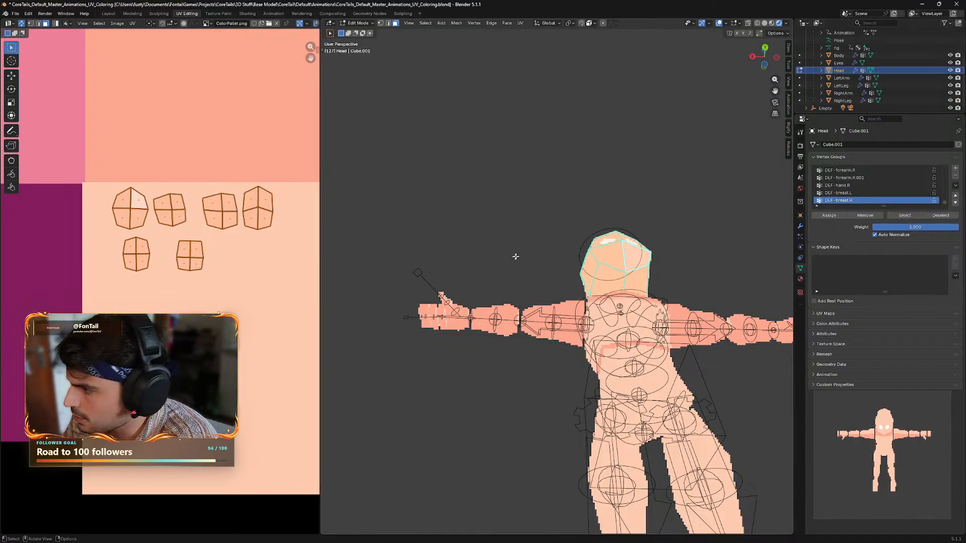
middle_click_drag(624, 300, 557, 390)
middle_click_drag(559, 393, 539, 392, "shift")
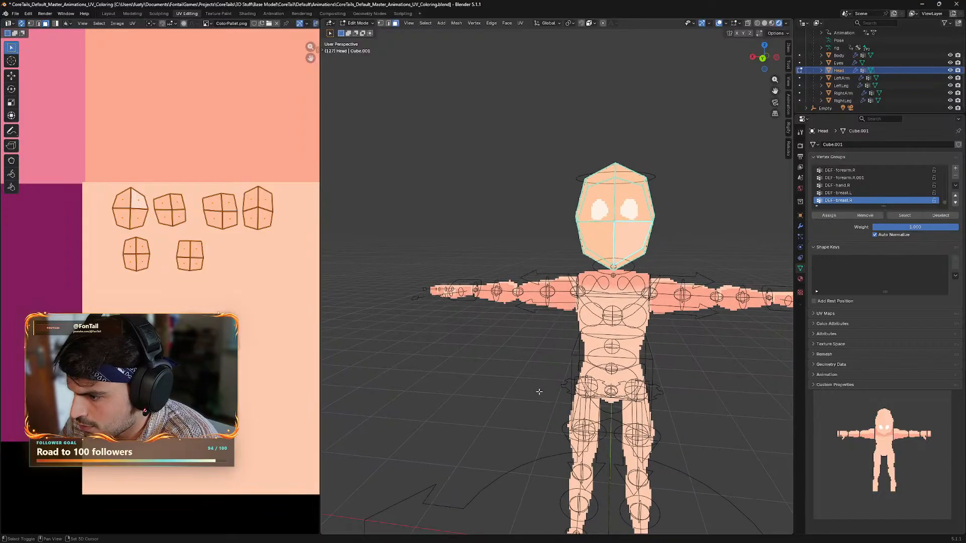
left_click_drag(65, 187, 153, 231)
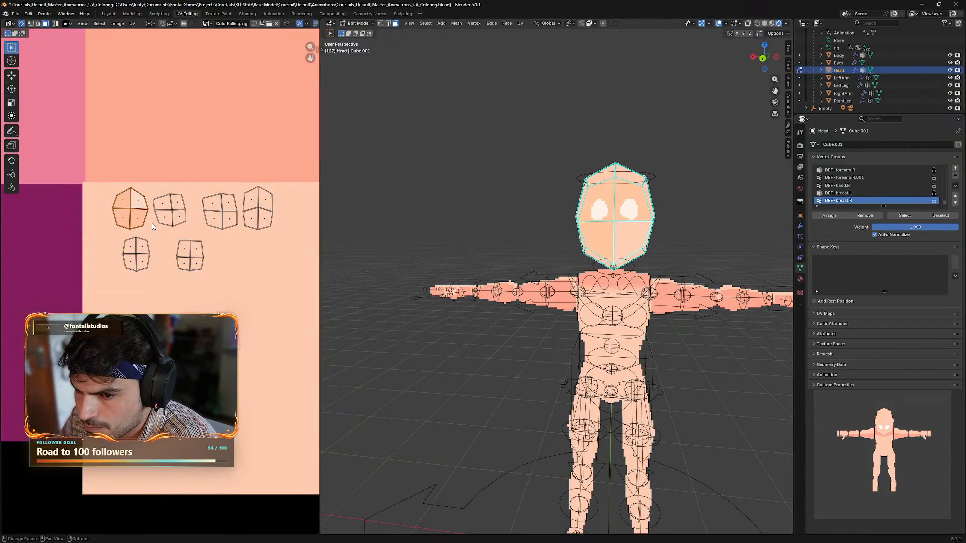
key("g")
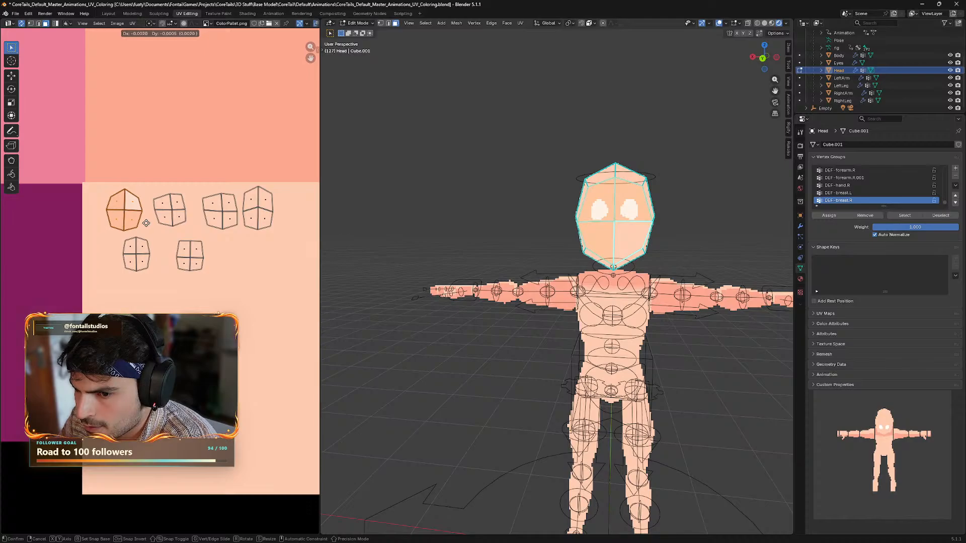
left_click(146, 223)
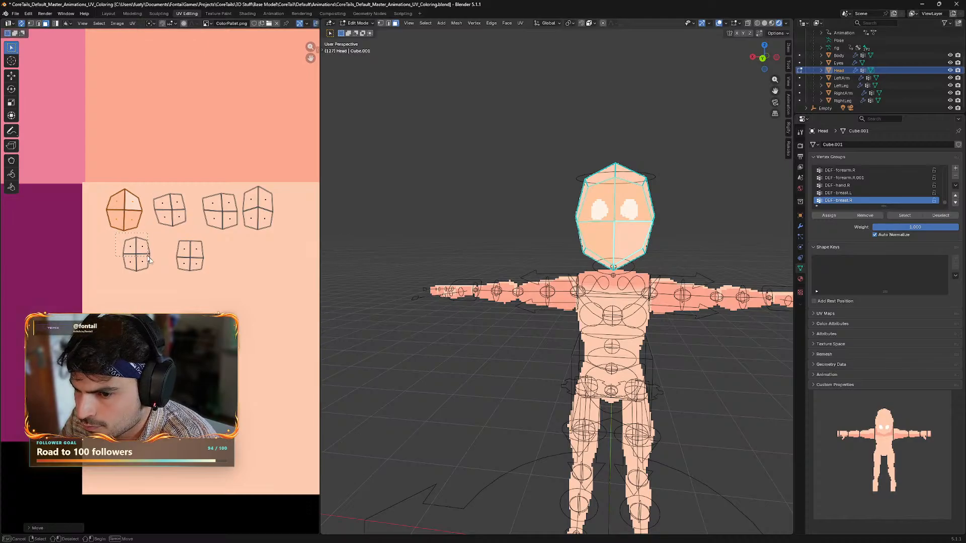
- Test the small crown island and the tall right-end island on the darker peach swatch, and return both to the light swatch
left_click_drag(150, 259, 151, 260)
key("g")
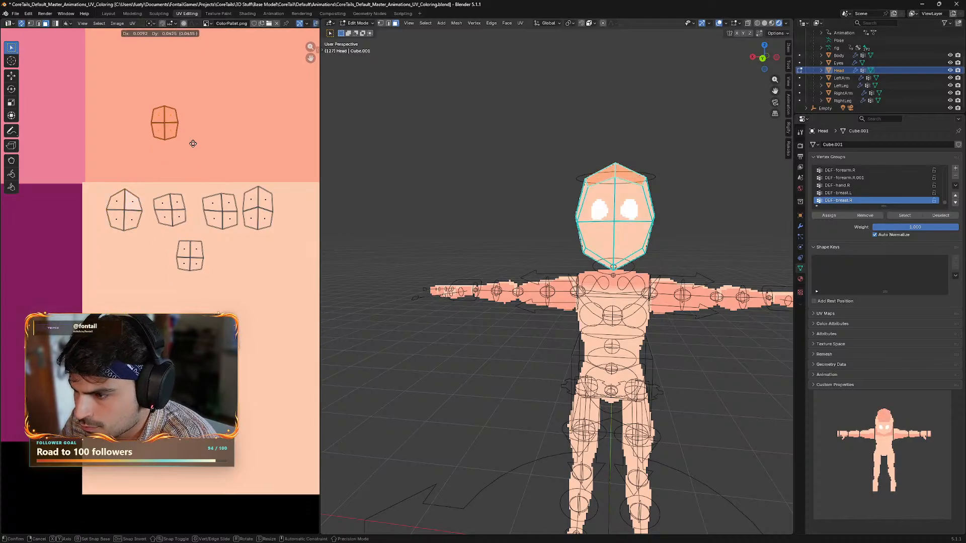
left_click(164, 277)
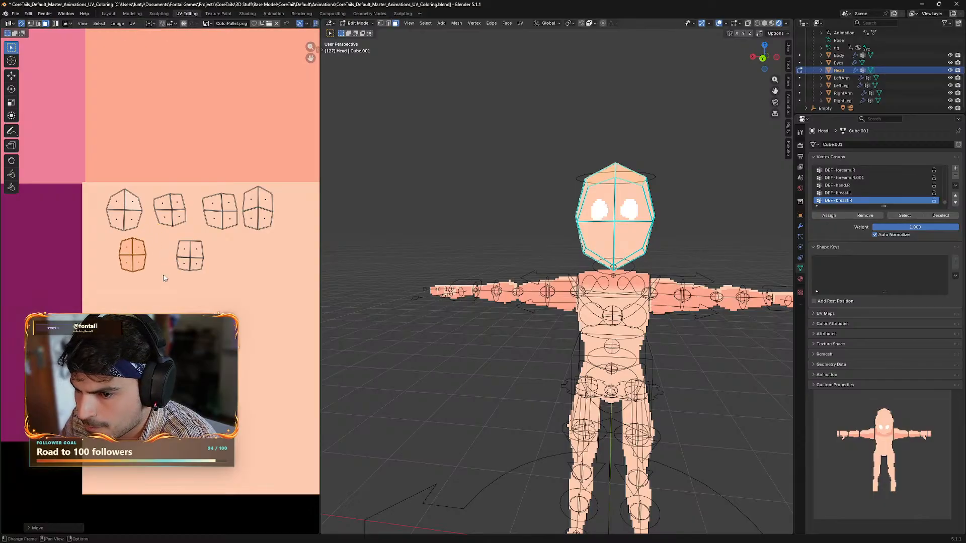
left_click_drag(248, 240, 247, 243)
key("g")
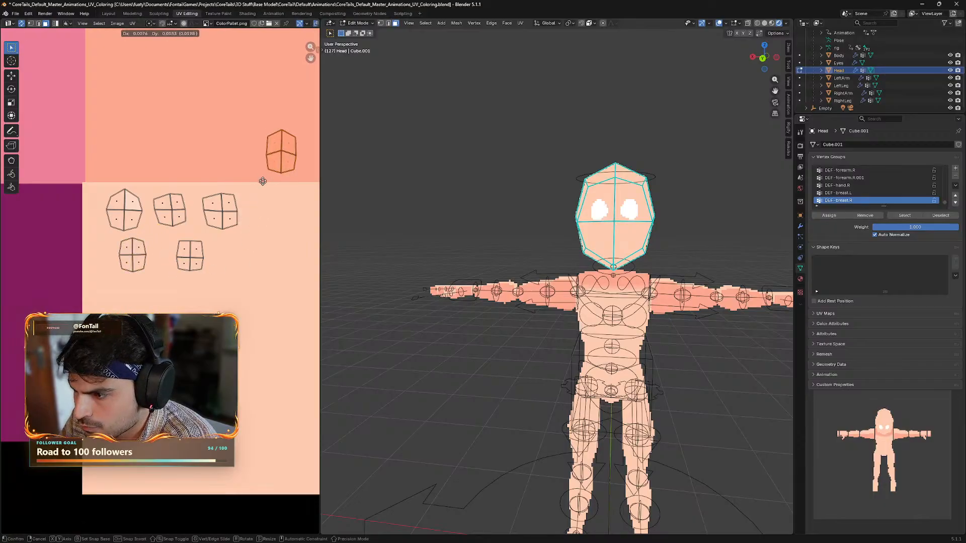
left_click(250, 252)
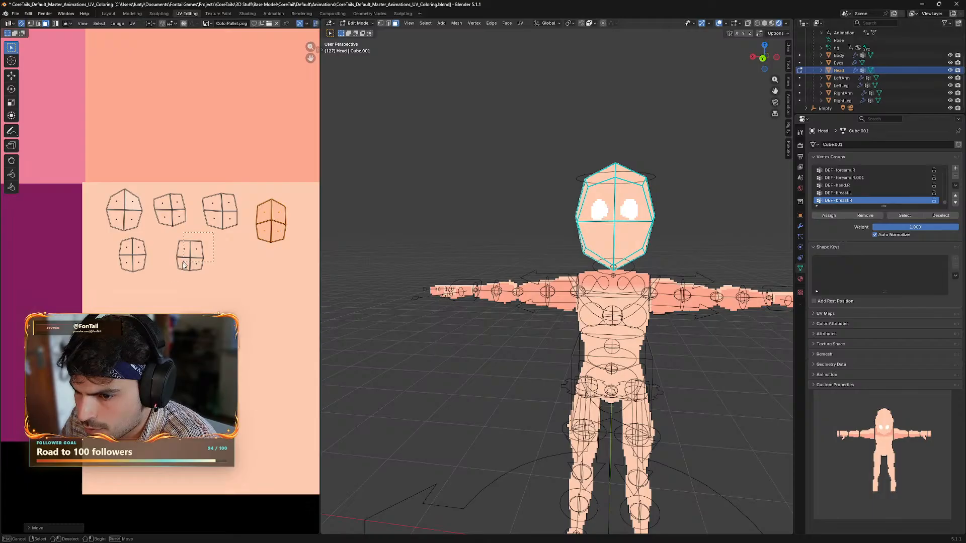
- Reposition the small square head island and the two middle upper-row islands with more separation on the light peach swatch
left_click_drag(184, 266, 156, 239)
key("g")
left_click(196, 276)
key("g")
left_click(165, 240)
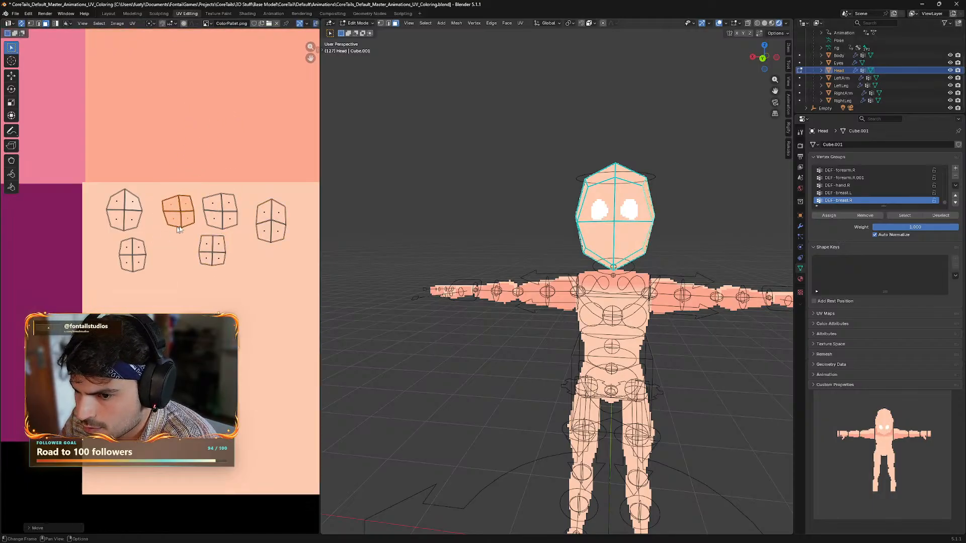
left_click_drag(256, 184, 212, 217)
key("g")
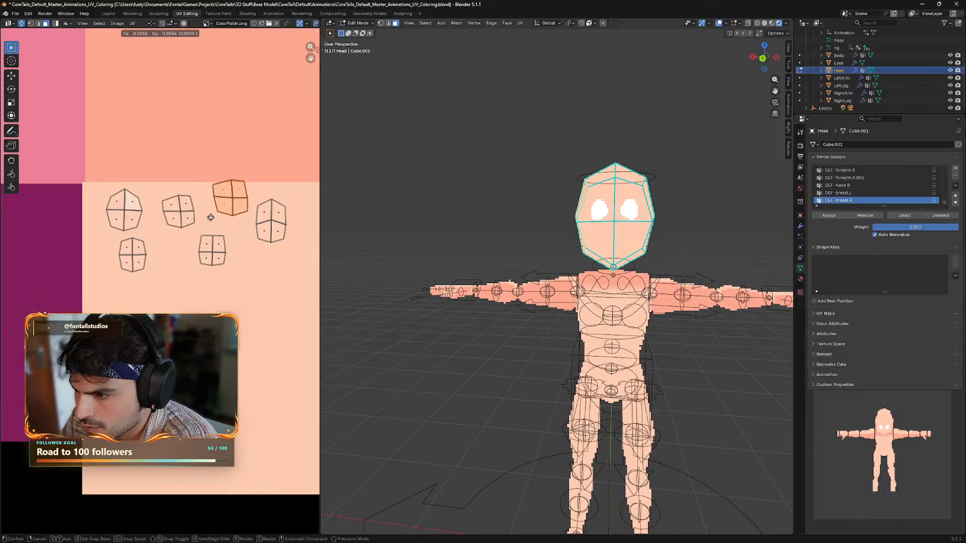
left_click(210, 216)
- Look over the surrounding colours of the palette and return to the head islands on the peach swatches
scroll(205, 227, "down", 3)
scroll(208, 228, "down", 2)
middle_click_drag(174, 229, 120, 218)
scroll(126, 237, "down", 4)
middle_click_drag(131, 258, 38, 239)
scroll(206, 269, "up", 6)
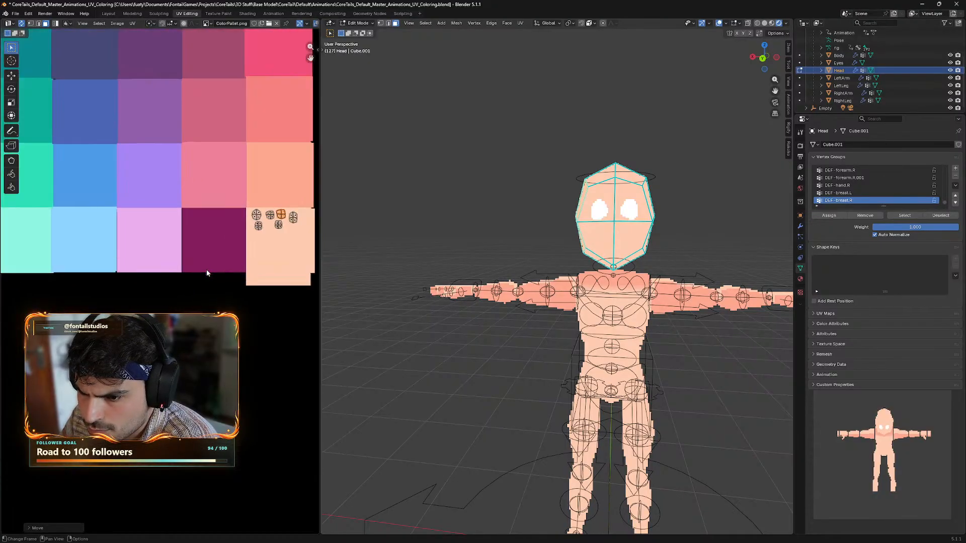
middle_click_drag(274, 262, 107, 276)
scroll(234, 248, "up", 3)
middle_click_drag(252, 223, 96, 362)
middle_click_drag(147, 288, 201, 320)
- Shift all head islands together slightly left on the light peach swatch, and move the second upper-row island farther left
key("a")
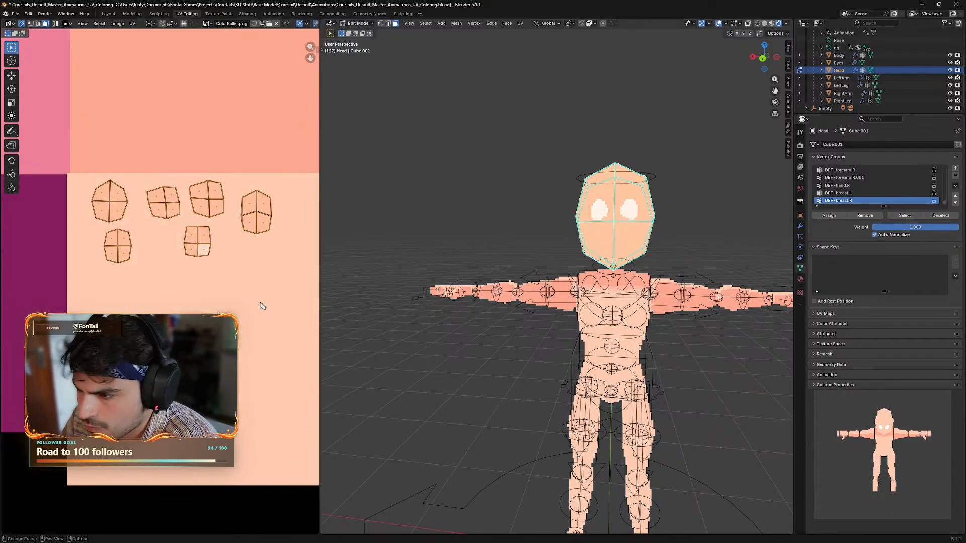
key("g")
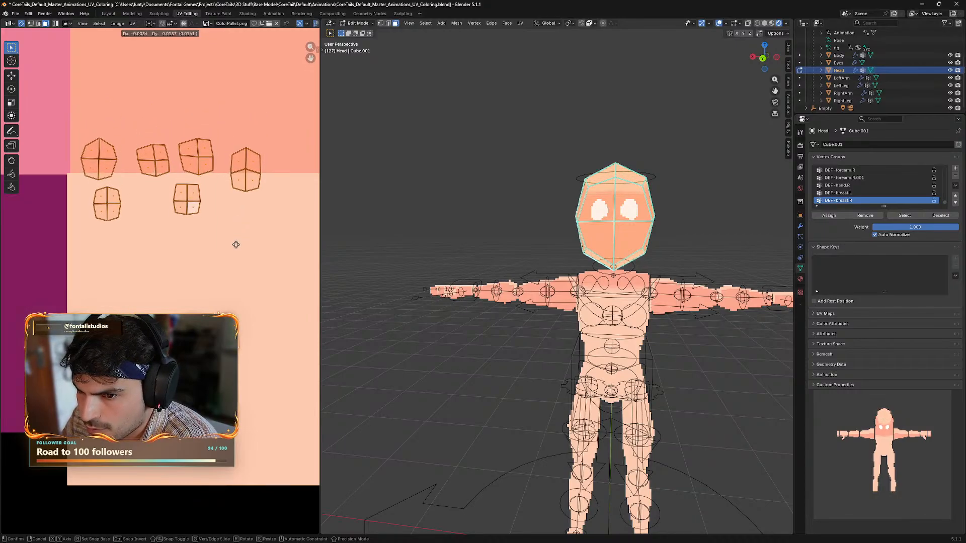
left_click(239, 288)
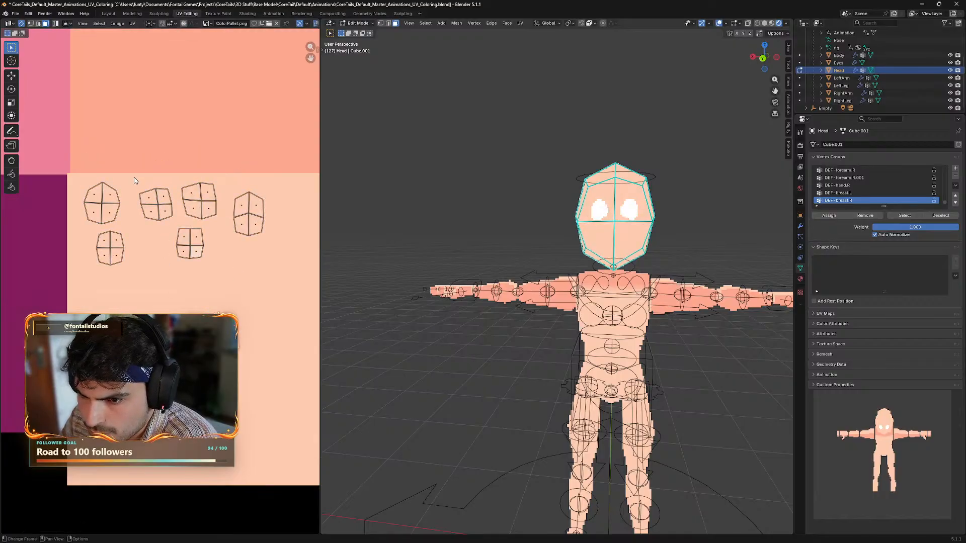
left_click_drag(179, 239, 179, 239)
key("g")
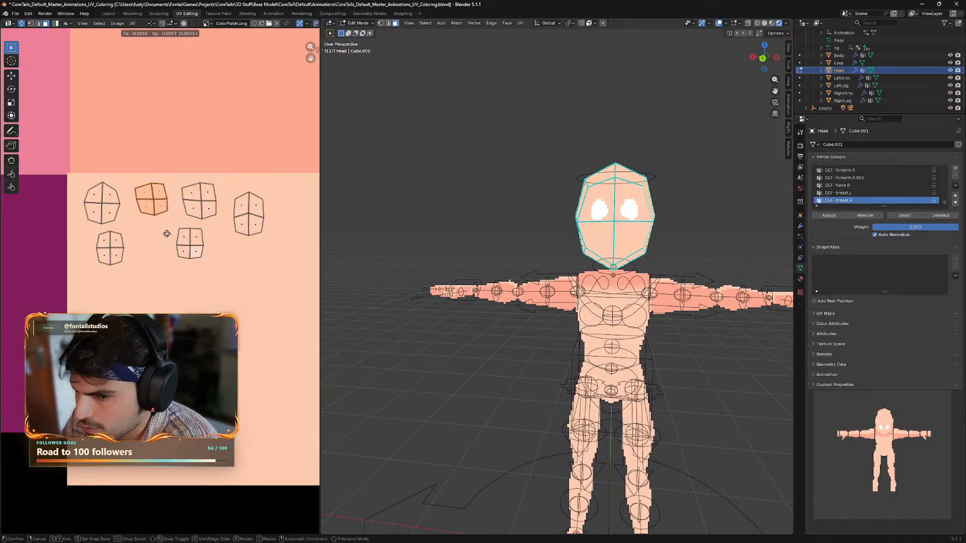
left_click(87, 169)
- Move the octagonal face island onto the darker peach swatch
left_click_drag(121, 226, 121, 226)
key("g")
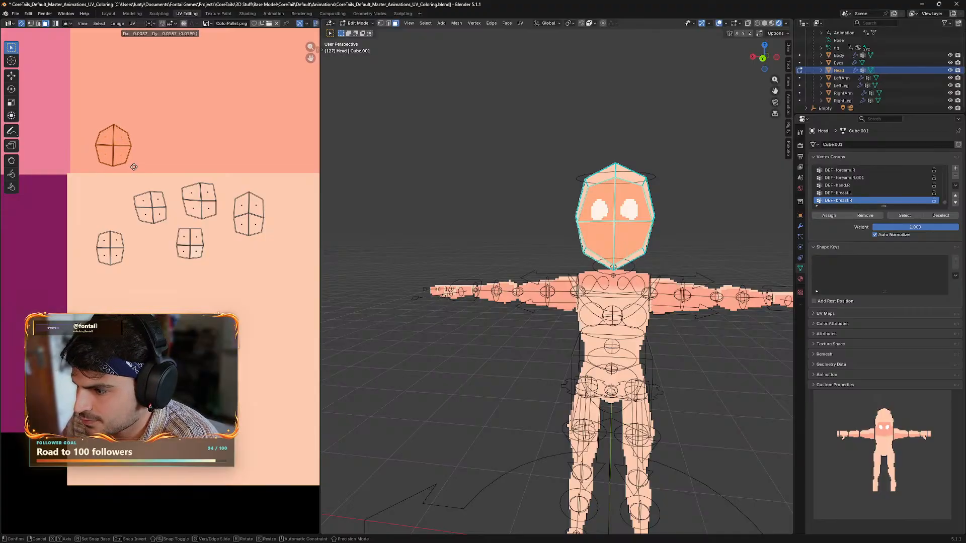
left_click(164, 169)
mouse_move(578, 305)
middle_mouse_down()
mouse_move(656, 321)
mouse_move(592, 312)
middle_mouse_up()
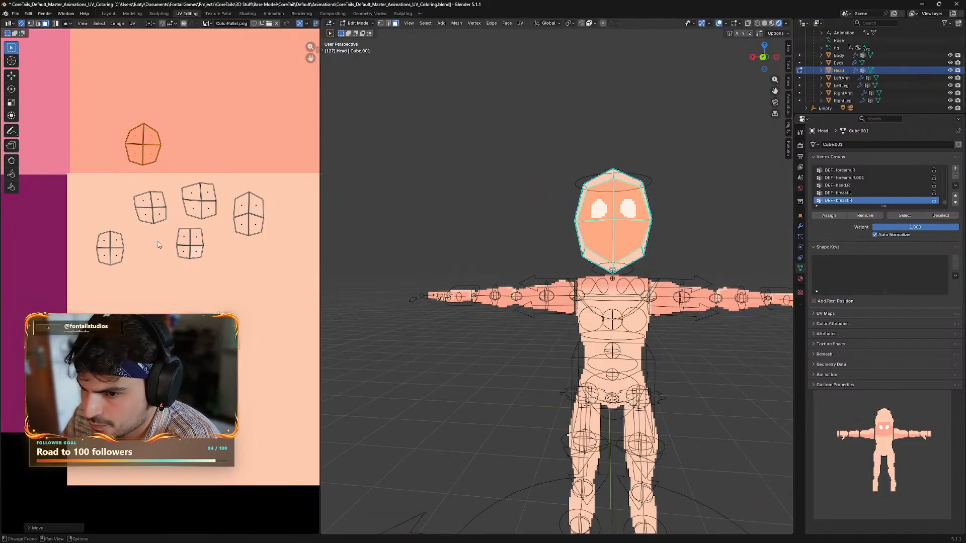
- Move the small square head island onto the darker peach swatch beside the octagonal face island
left_click_drag(207, 261, 208, 262)
key("g")
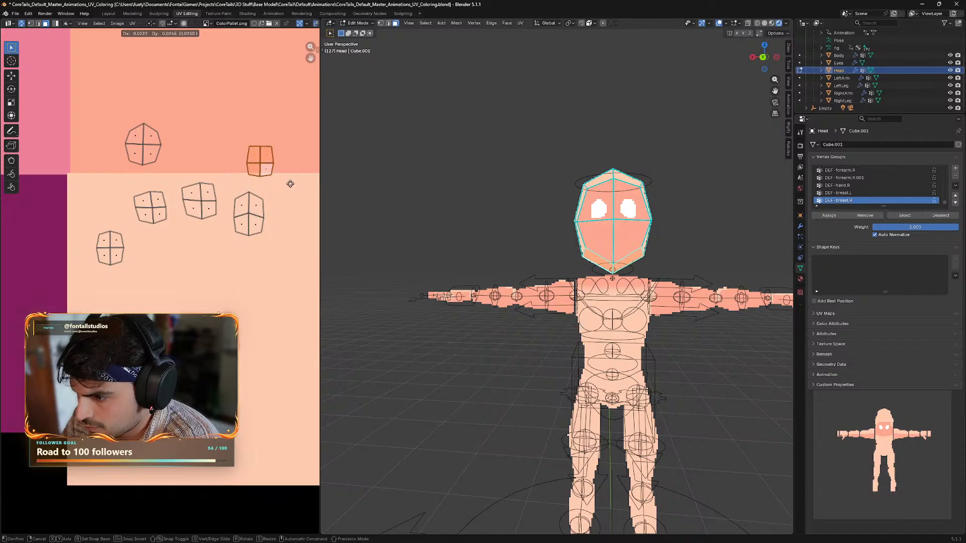
left_click(208, 158)
middle_click_drag(624, 382, 705, 392)
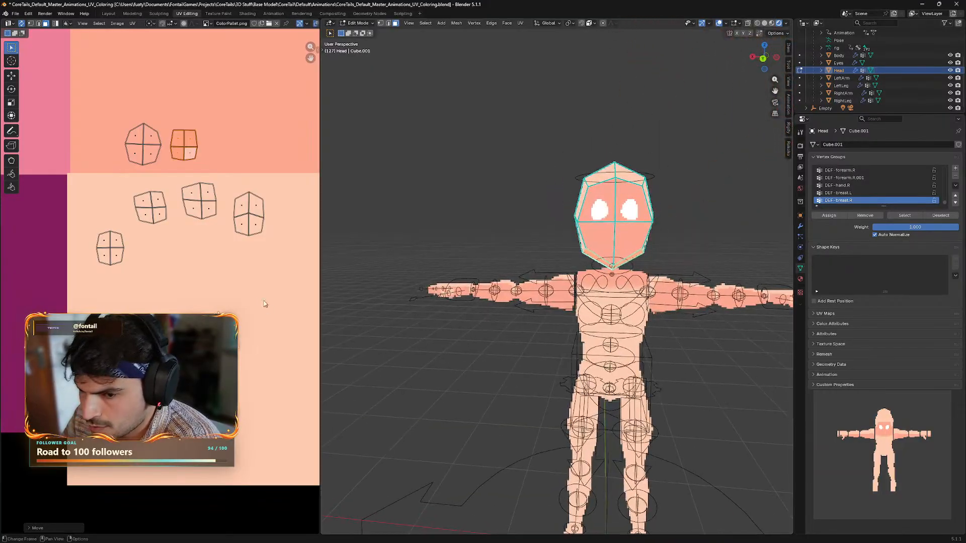
- Position the tall right-end head island across the border between the darker and light peach swatches, adjusting how far it overlaps
left_click_drag(281, 249, 282, 255)
middle_click_drag(284, 267, 259, 281)
key("g")
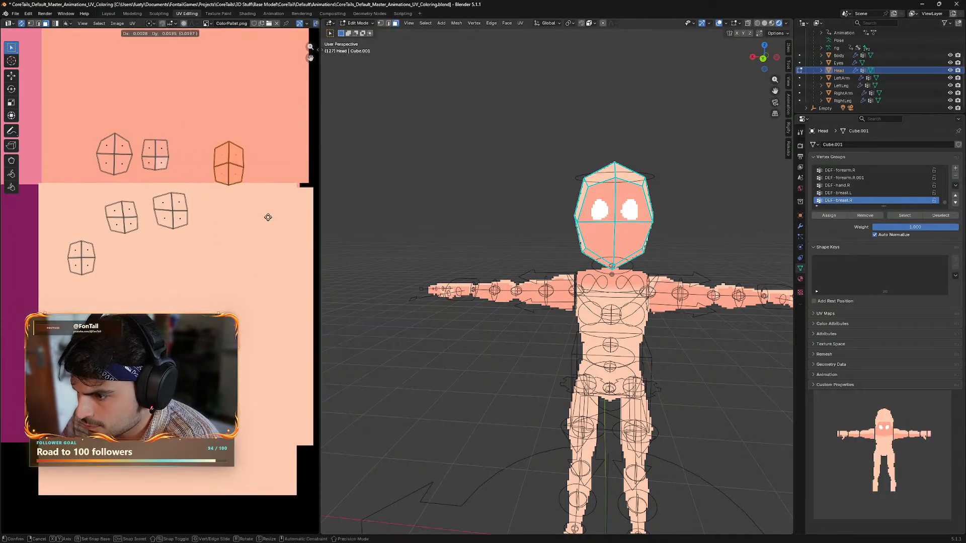
left_click(269, 249)
middle_click_drag(714, 329, 615, 330)
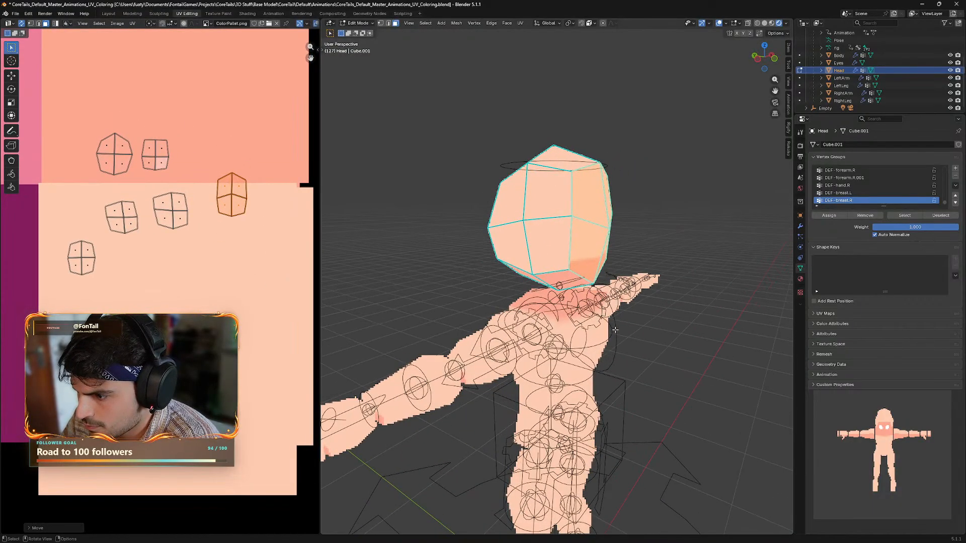
left_click_drag(229, 217, 228, 215)
key("g")
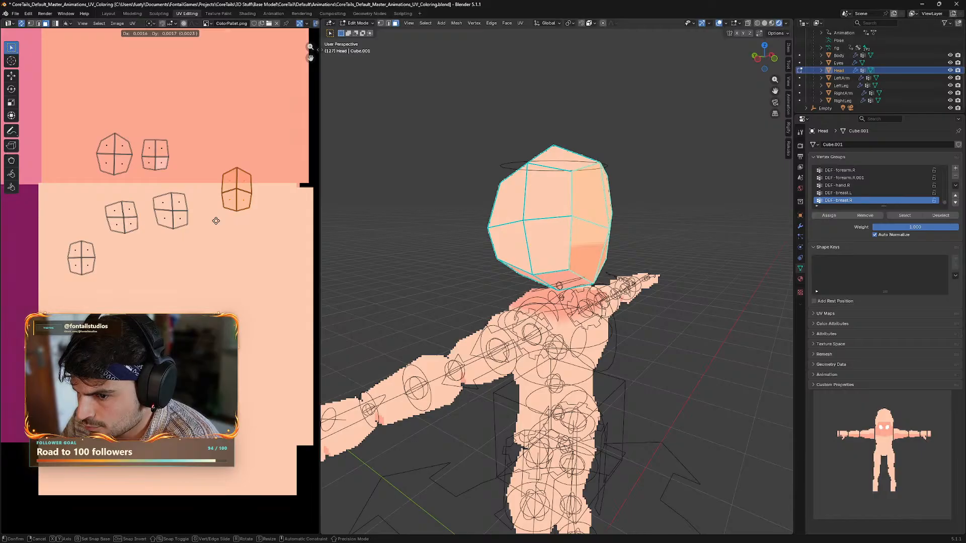
left_click(216, 221)
- Try the larger four-sided head island across the swatch border and set it back on the light peach swatch
left_click_drag(210, 188, 151, 245)
key("g")
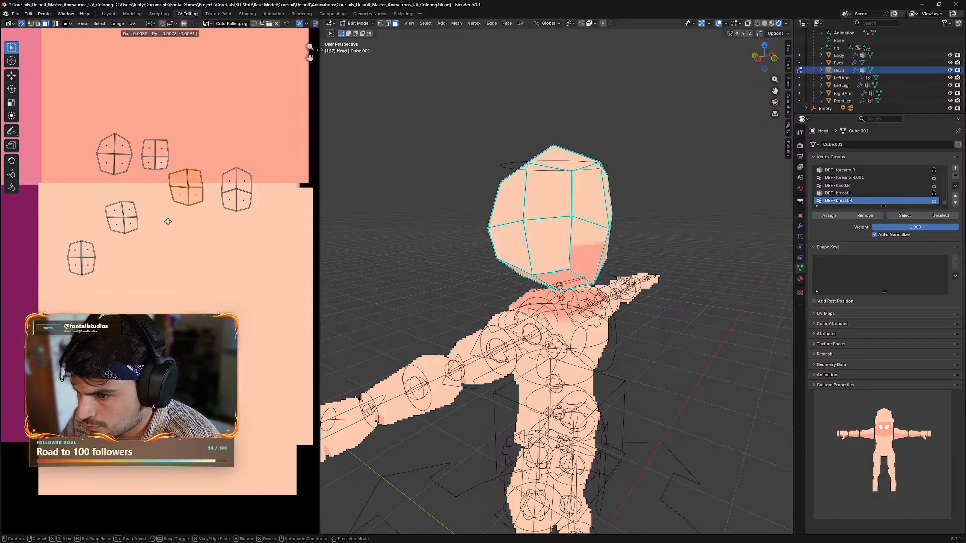
left_click(172, 239)
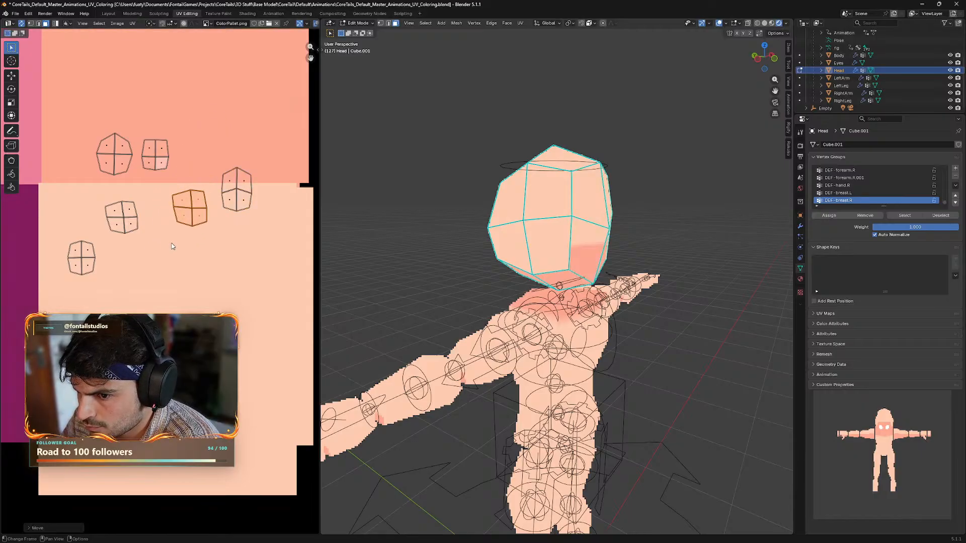
- Place the smaller four-sided head island across the border between the darker and light peach swatches, just below the octagonal face island
left_click_drag(109, 235, 109, 234)
key("g")
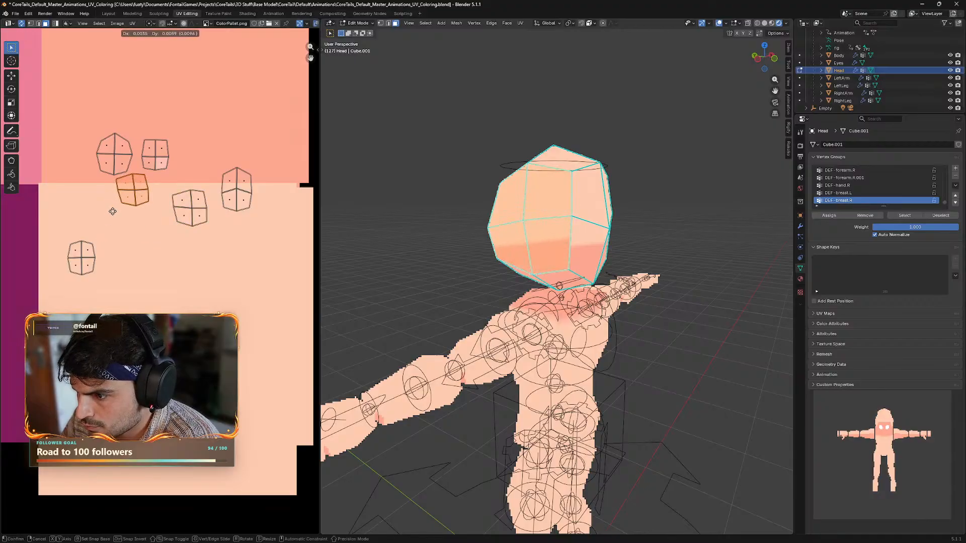
left_click(112, 213)
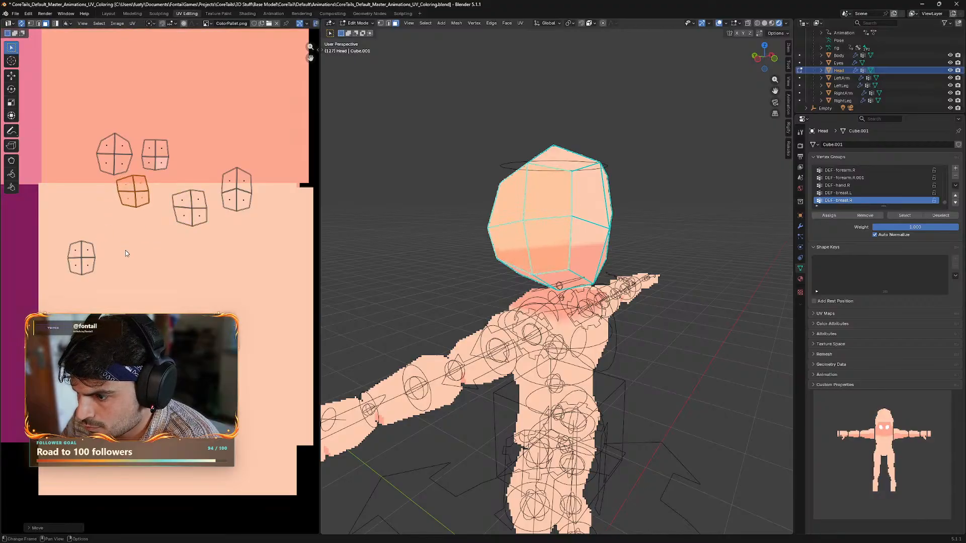
middle_click_drag(126, 253, 135, 247)
middle_click_drag(437, 290, 358, 253)
key("g")
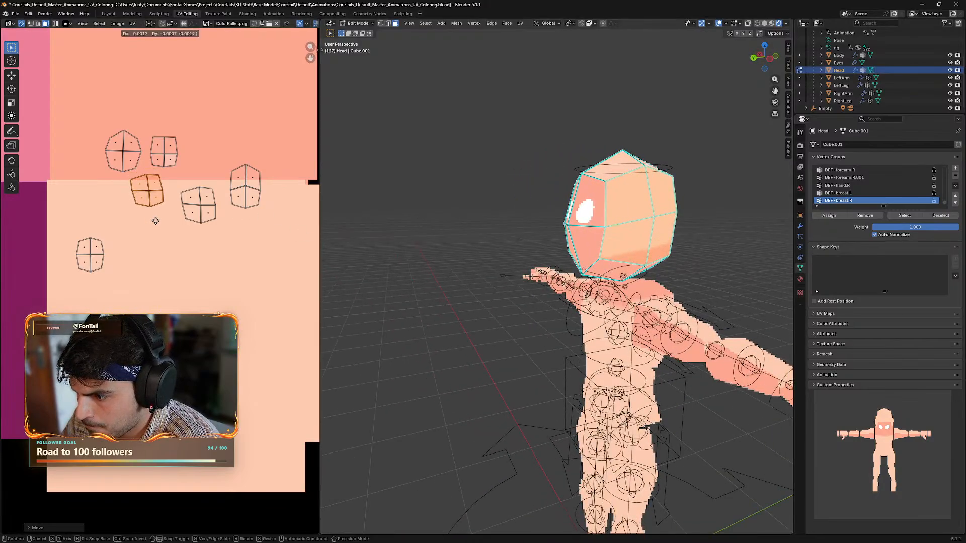
left_click(156, 221)
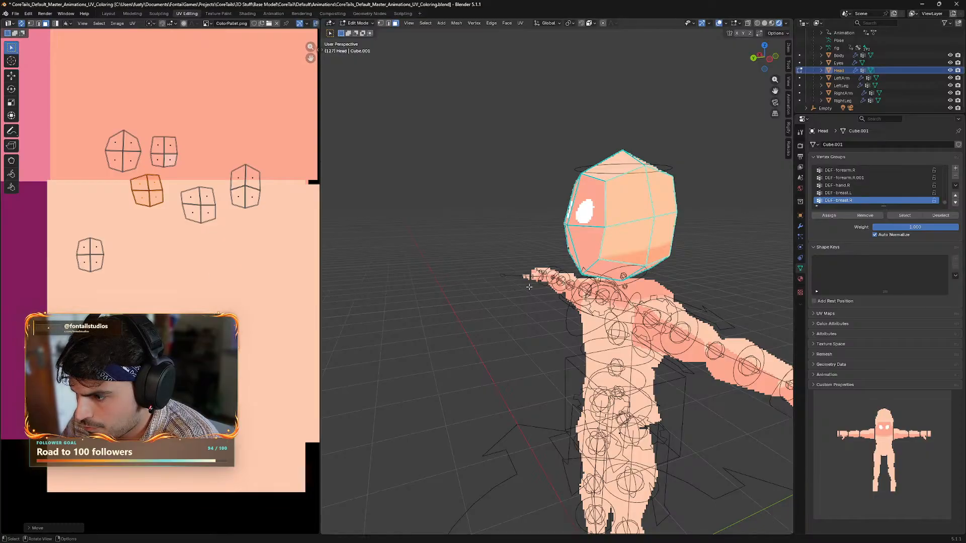
- Tilt the smaller four-sided head island diagonally and move it across the swatch border, beside the octagonal face island and near the pink swatch
key("r")
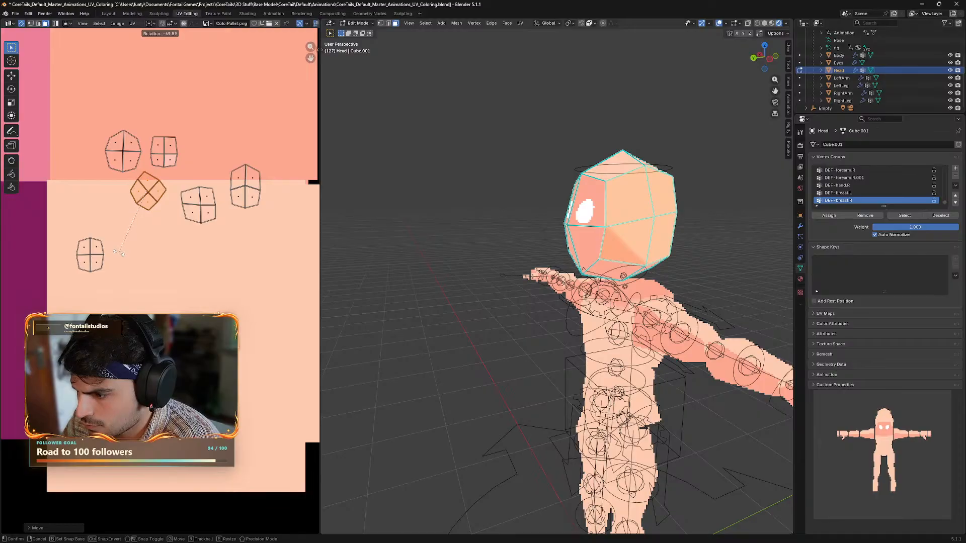
key("g")
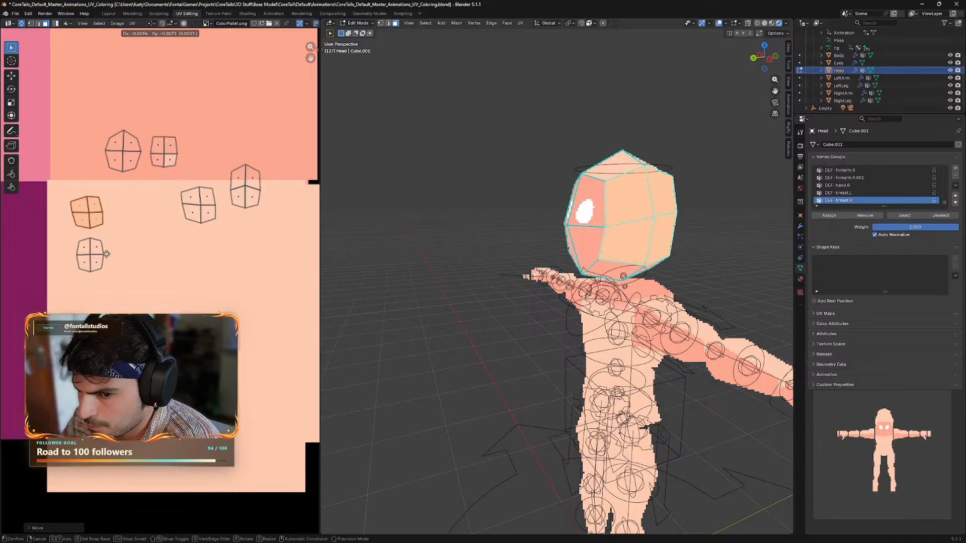
key("r")
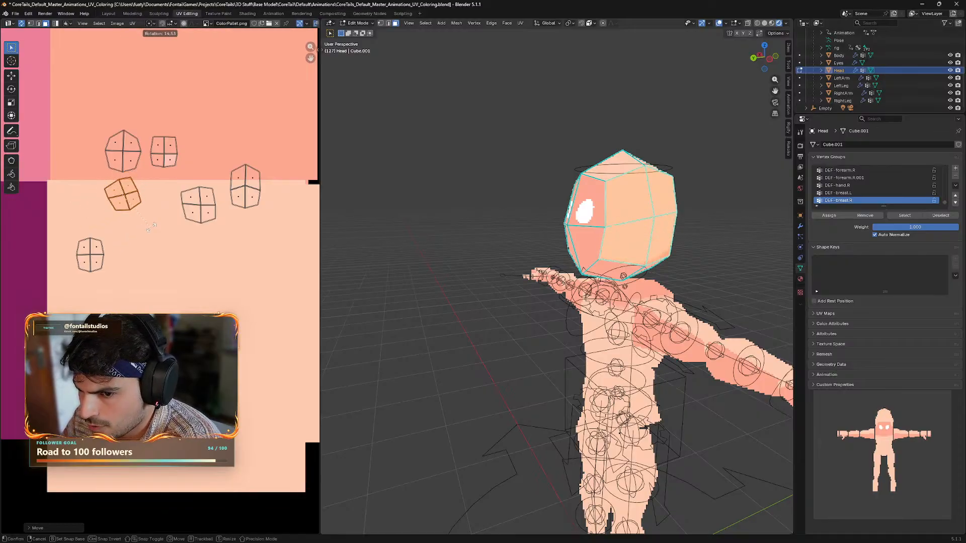
left_click(106, 255)
key("g")
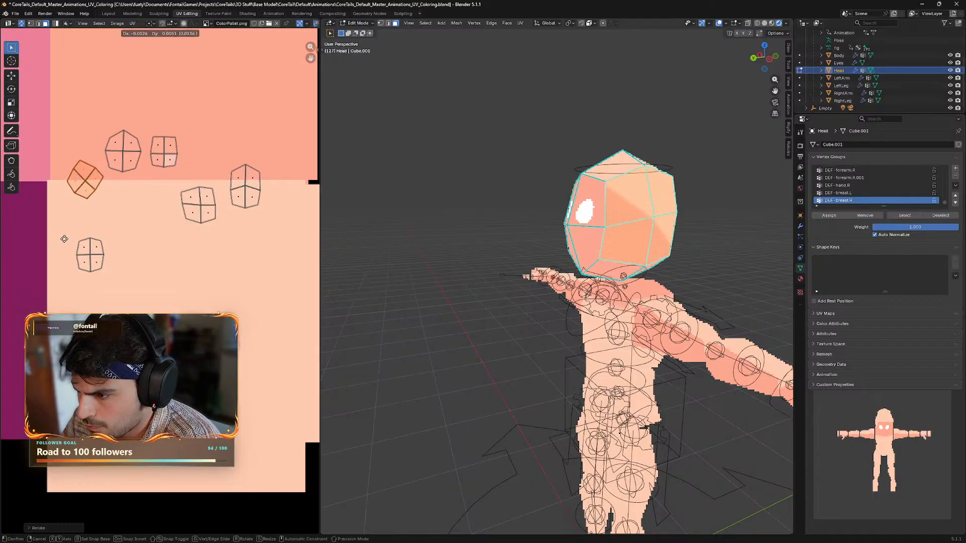
left_click(64, 238)
- Fine-tune the tilt and position of the smaller head island so the diagonal shading lines up on the side of the head
middle_click_drag(463, 353, 388, 348)
key("g")
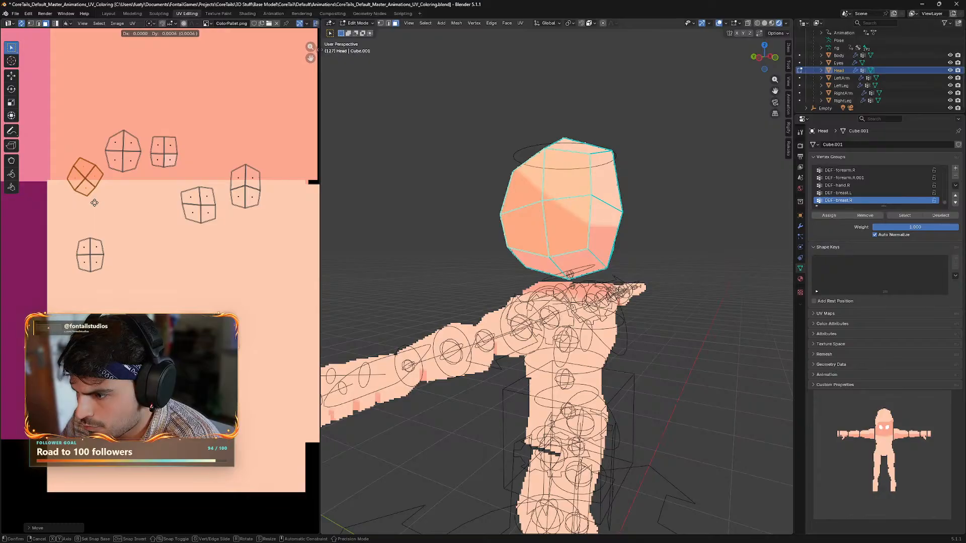
key("r")
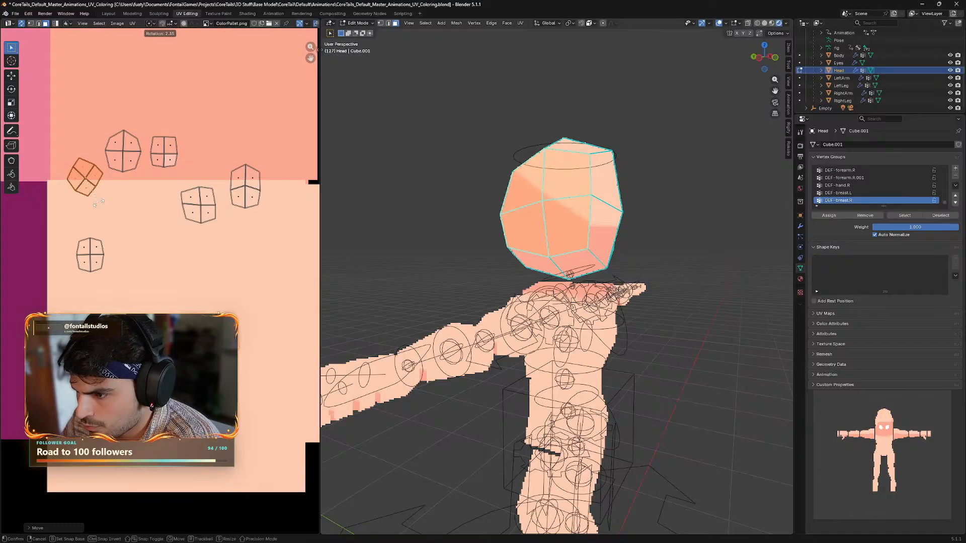
left_click(100, 202)
key("g")
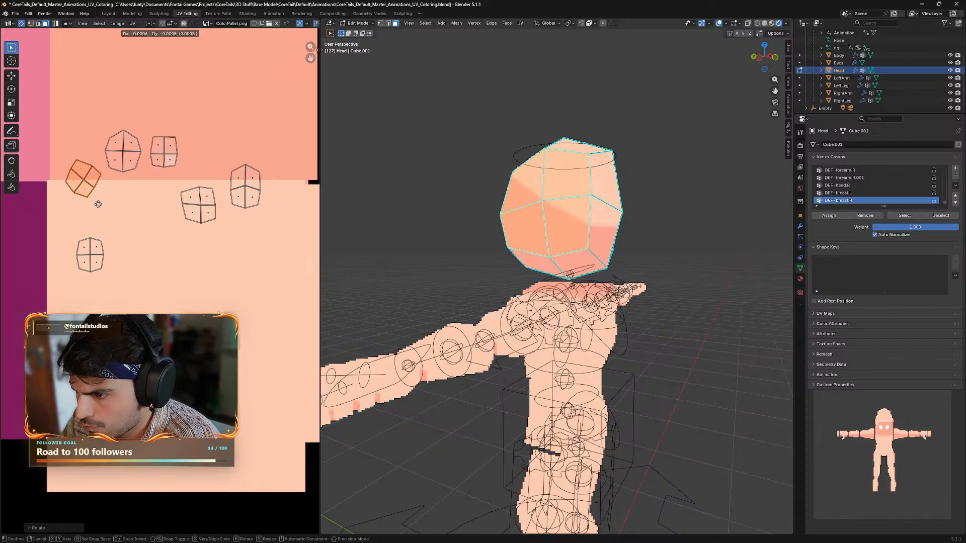
left_click(98, 205)
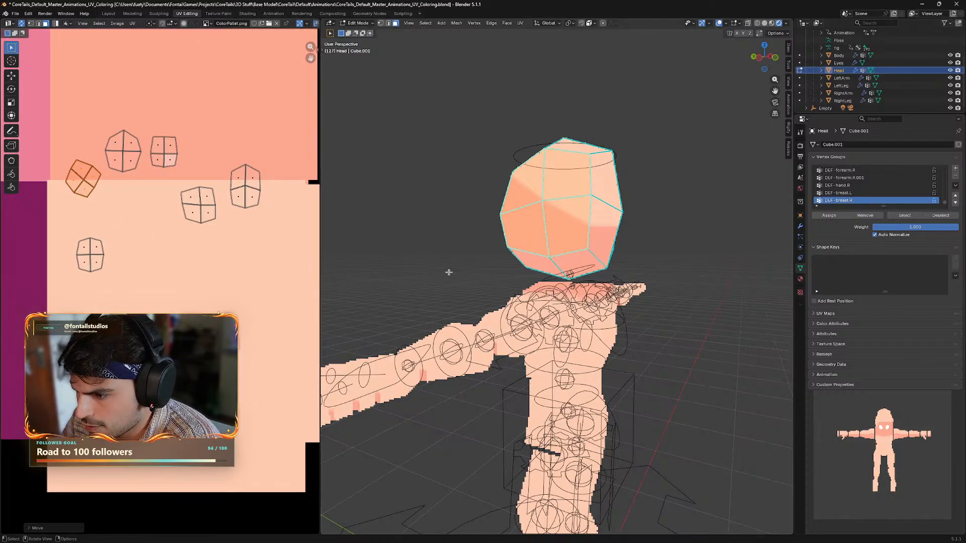
- Tilt the larger four-sided head island diagonally and place it across the swatch border between the small square and tall islands
middle_click_drag(449, 272, 602, 287)
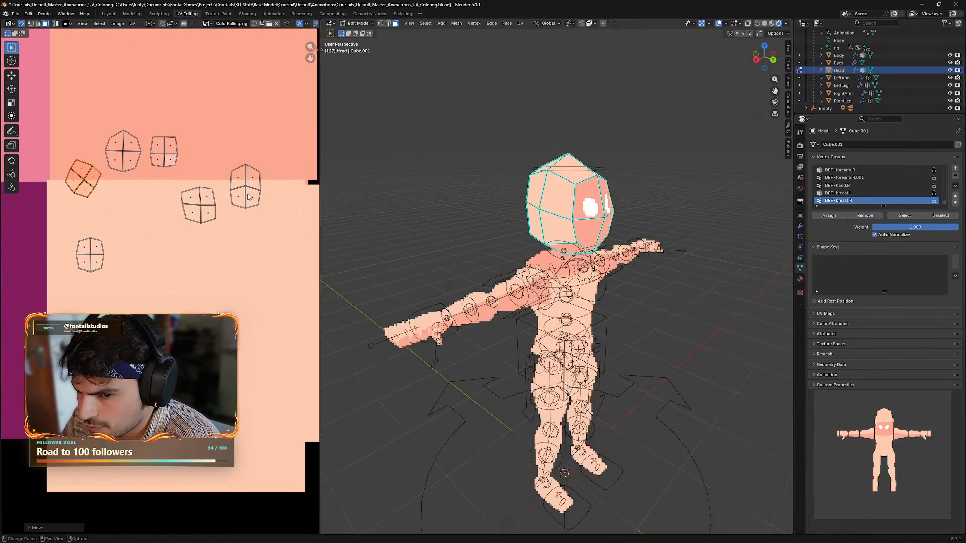
left_click_drag(187, 215, 186, 218)
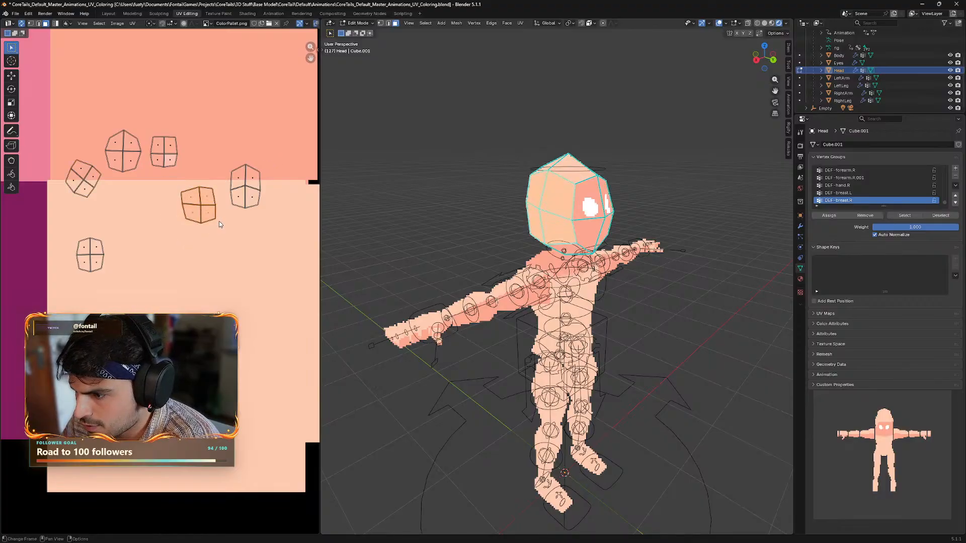
key("r")
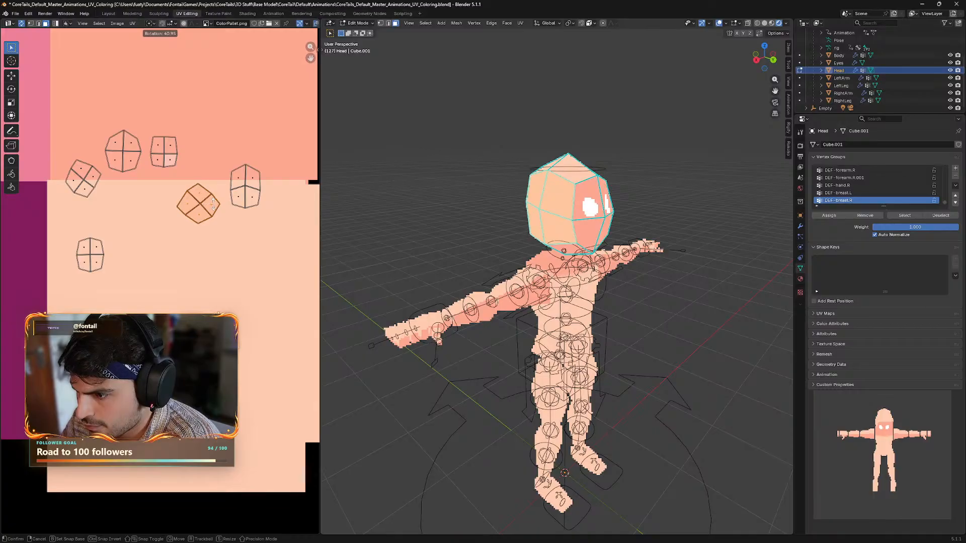
key("g")
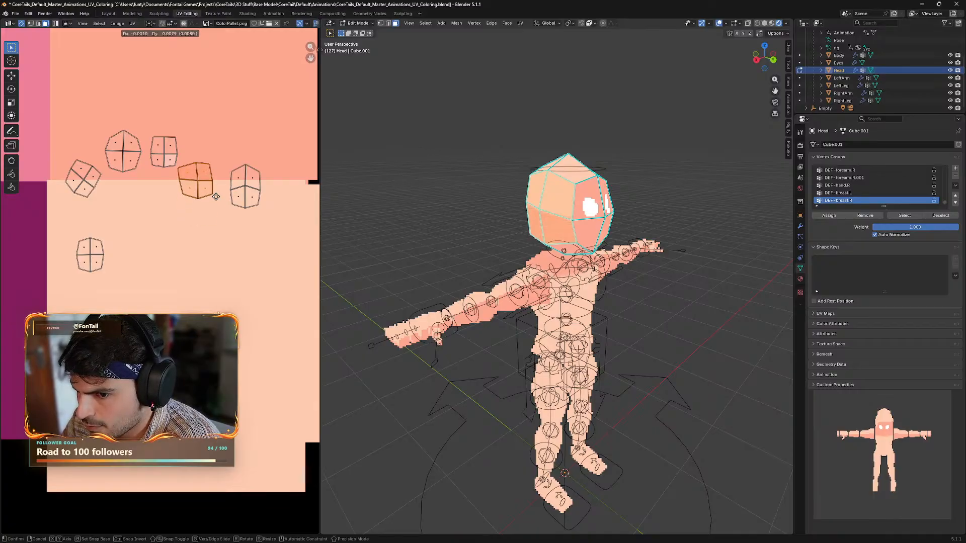
left_click(220, 195)
key("r")
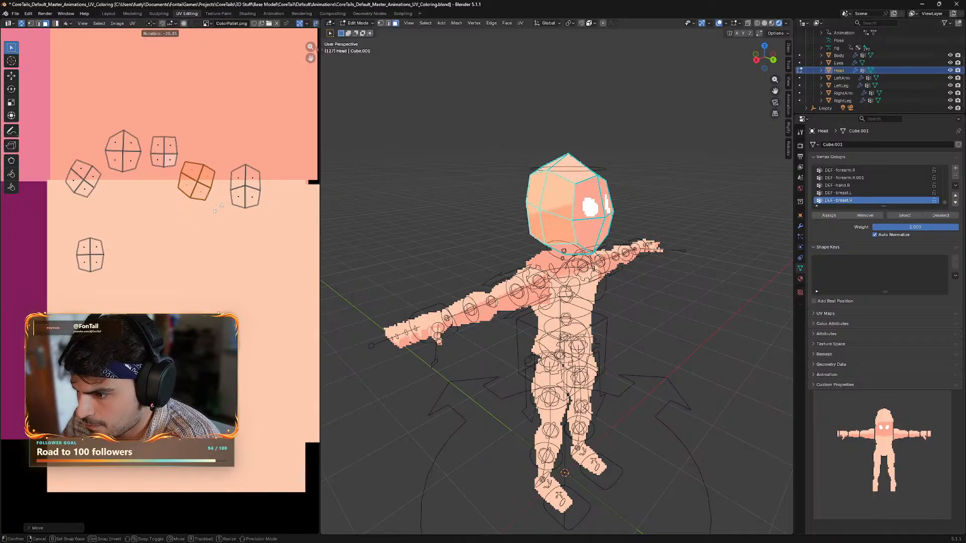
left_click(215, 235)
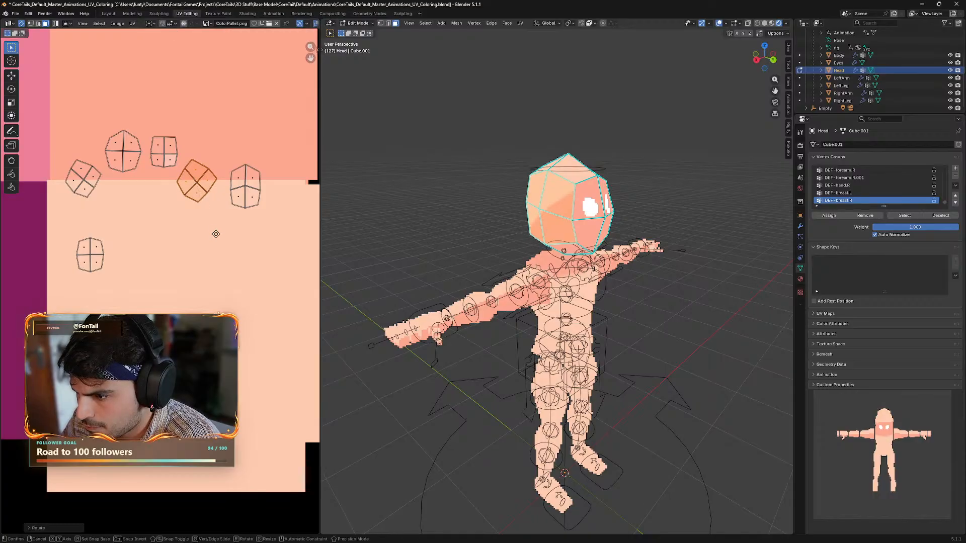
key("g")
left_click(216, 233)
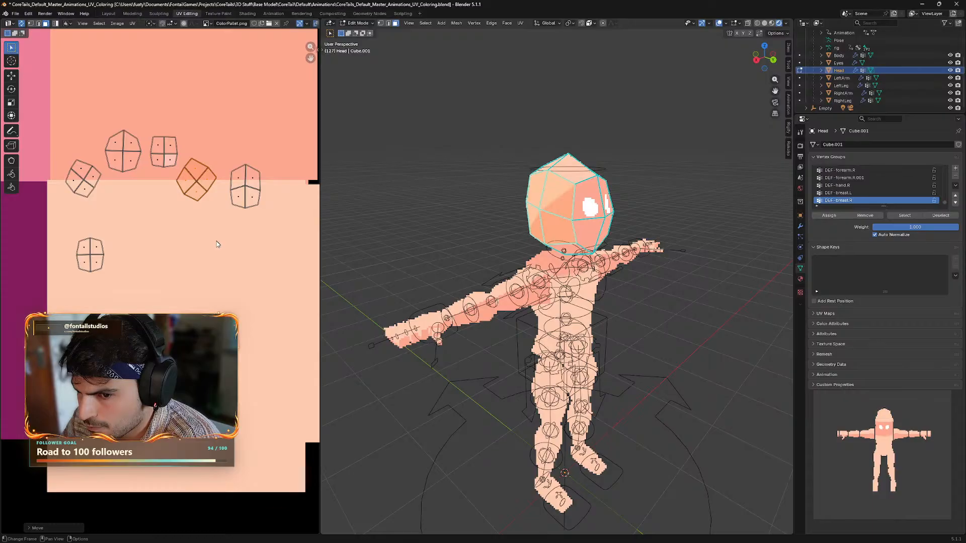
- Fine-tune the rotation and position of the larger tilted island to align its shading edge with the back of the head
middle_click_drag(445, 253, 274, 228)
key("r")
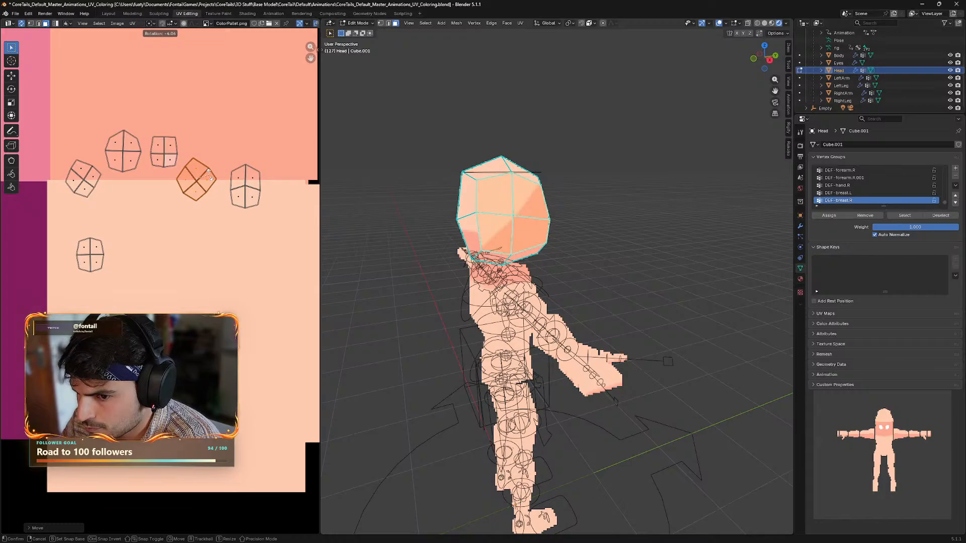
left_click(209, 172)
key("g")
left_click(208, 173)
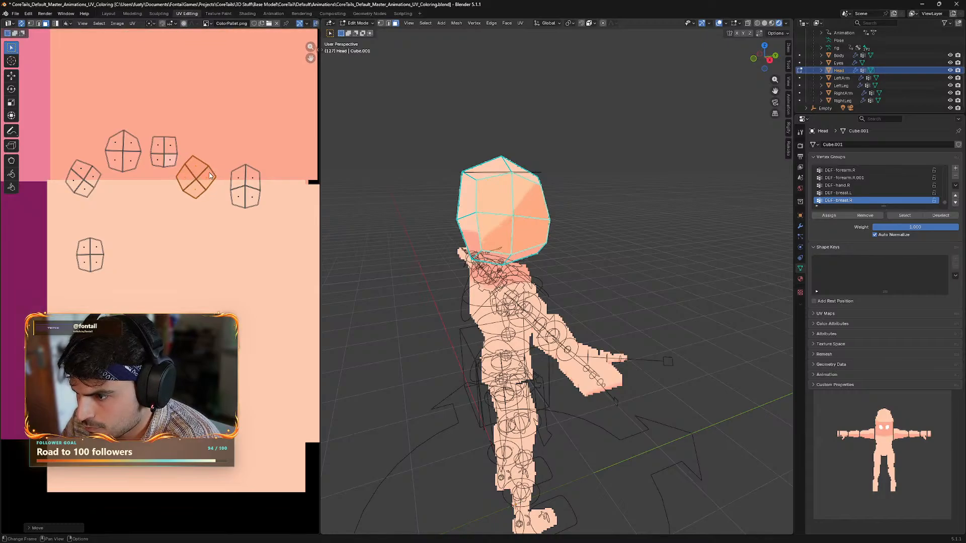
key("r")
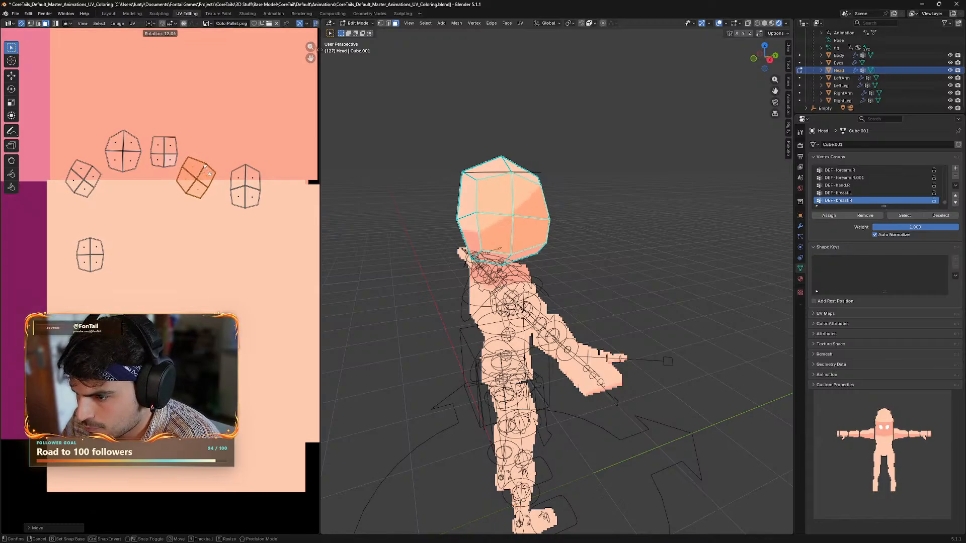
left_click(207, 171)
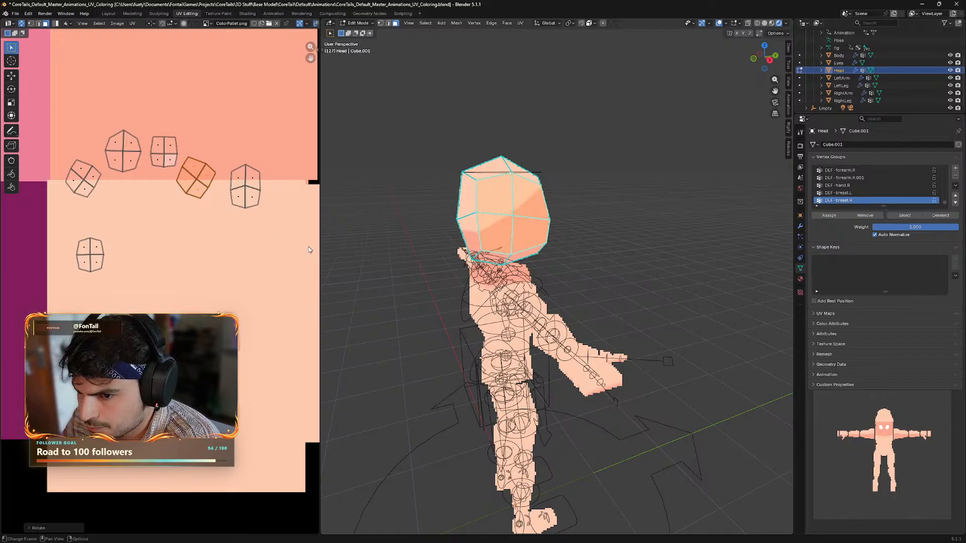
- Move the remaining upright head island up to the light peach swatch, just below the border and between the two tilted islands
middle_click_drag(606, 292, 668, 283)
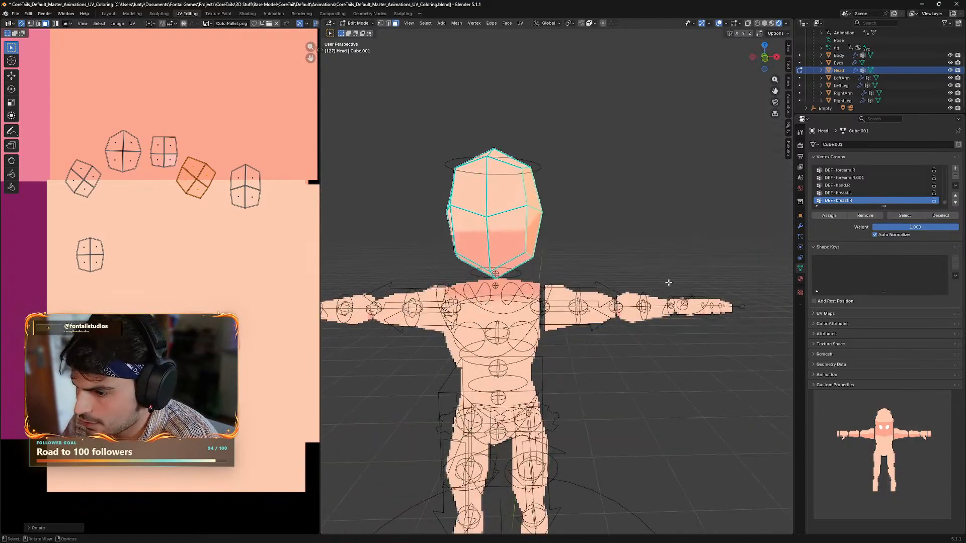
left_click_drag(222, 215, 220, 216)
left_click(185, 234)
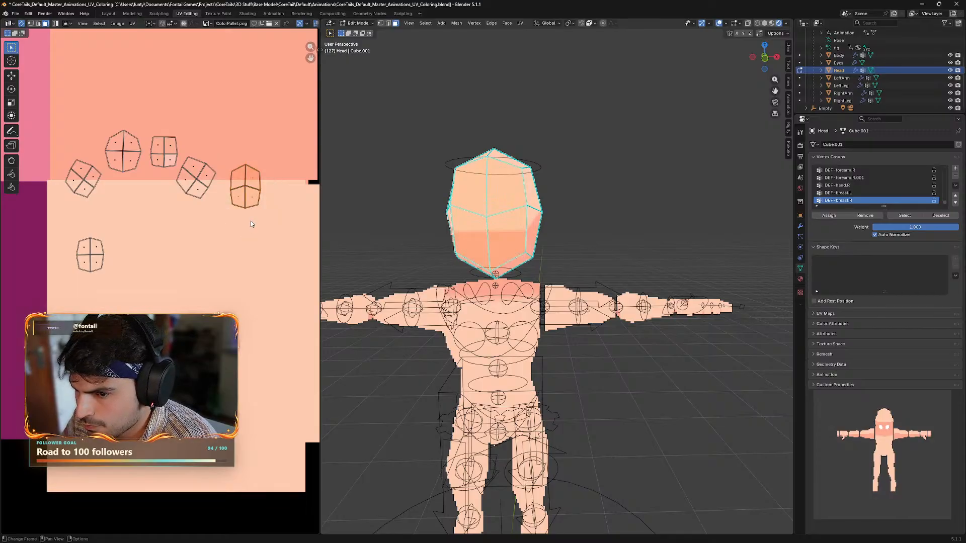
left_click(237, 222)
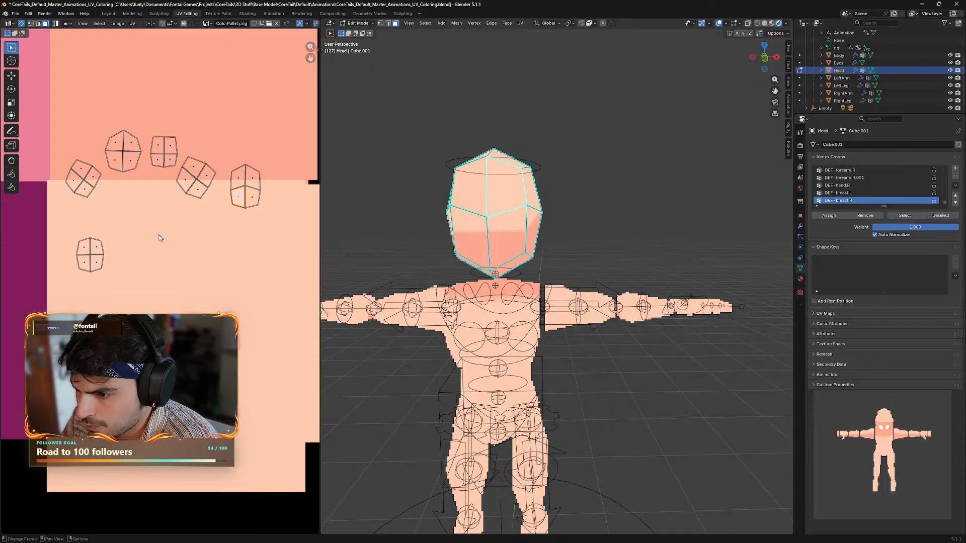
left_click_drag(159, 237, 64, 288)
key("g")
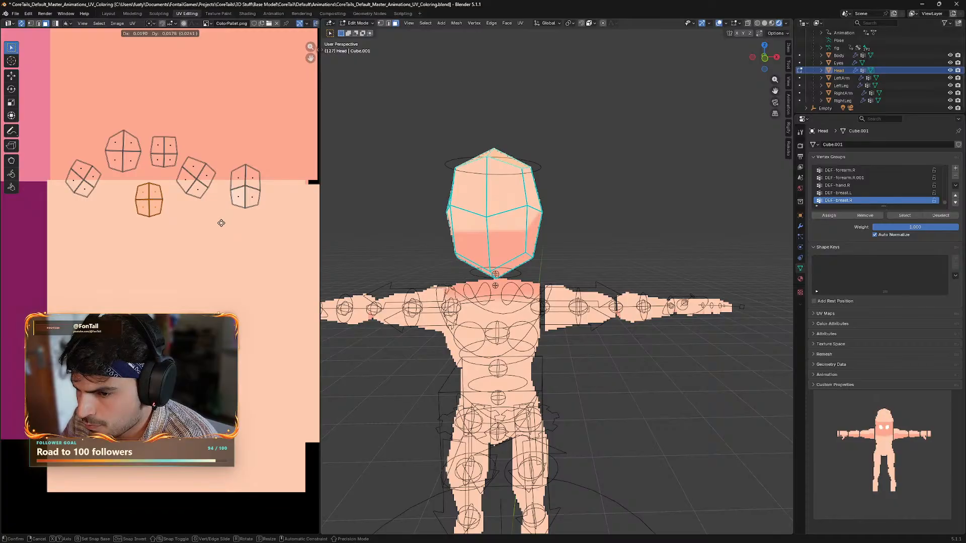
left_click(225, 225)
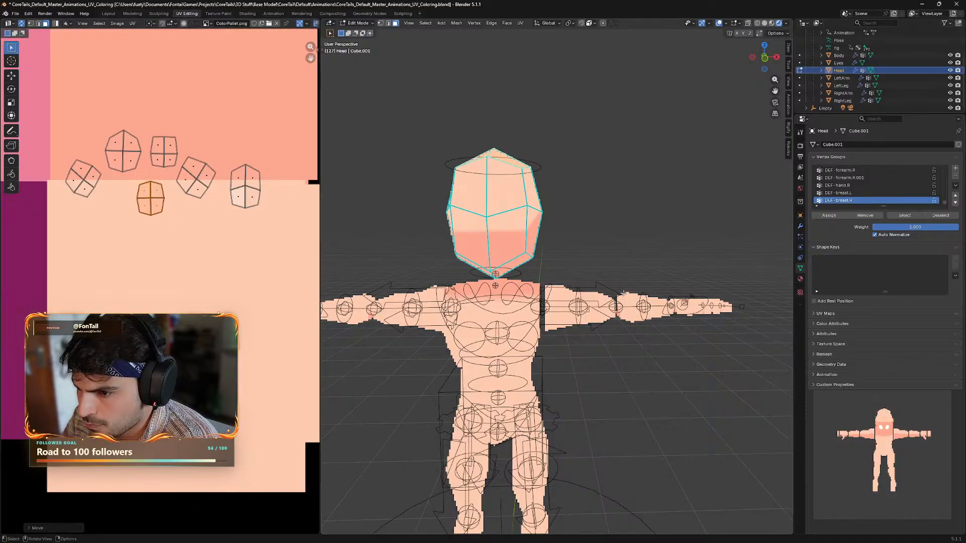
- Finish editing the Head and open the Body mesh in Edit Mode
middle_click_drag(624, 293, 450, 295)
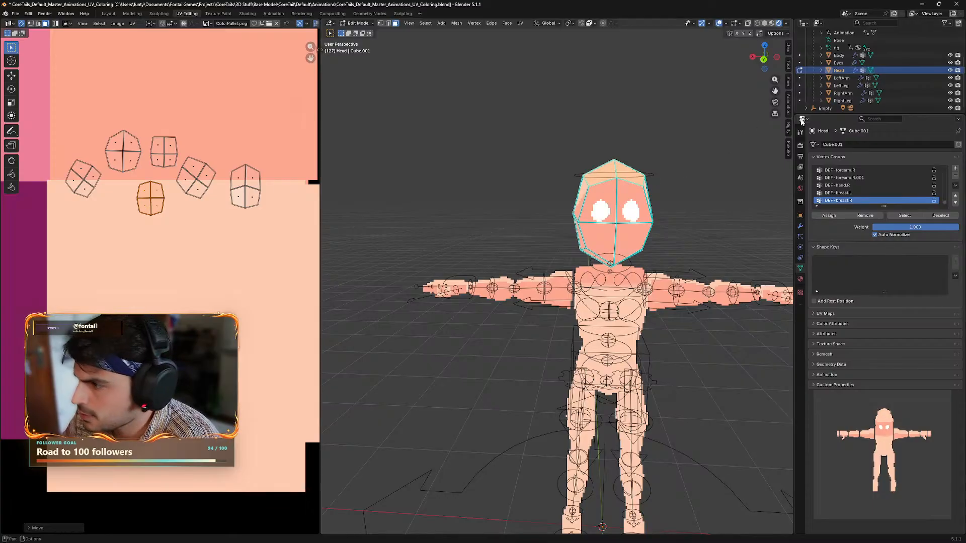
left_click(374, 23)
left_click(358, 33)
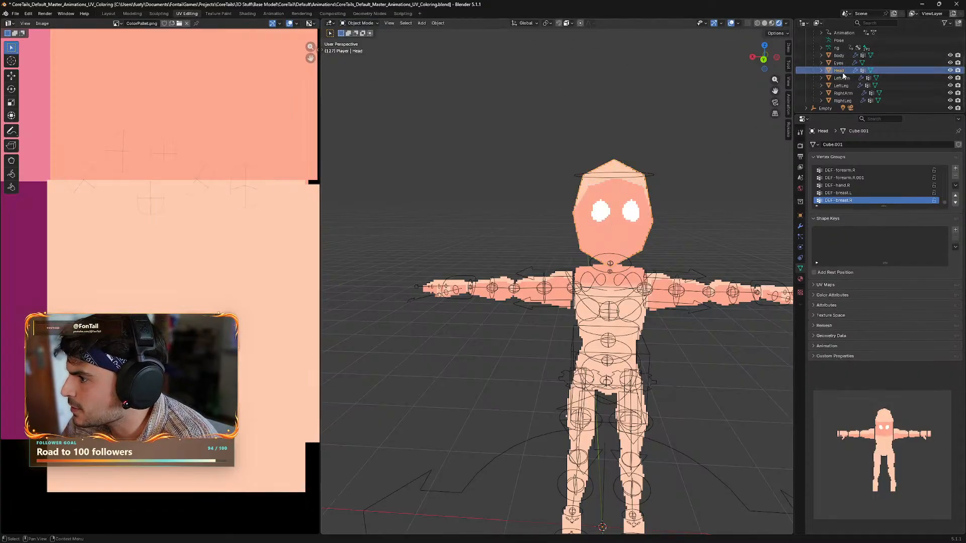
left_click(839, 55)
left_click(374, 23)
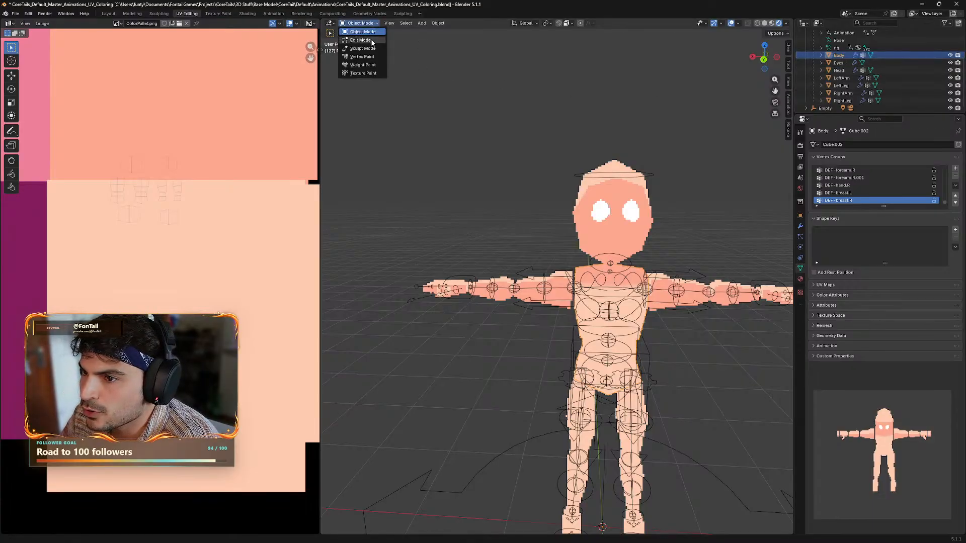
left_click(360, 41)
- Move the smaller upper cap island of the Body onto an empty area of the light peach swatch
left_click_drag(243, 135, 173, 241)
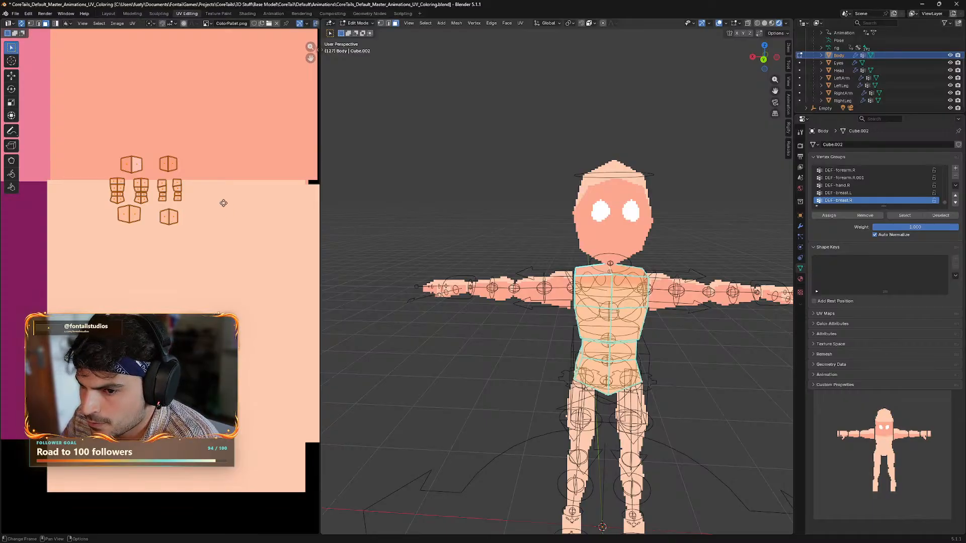
middle_click_drag(222, 205, 206, 225)
left_click(206, 225)
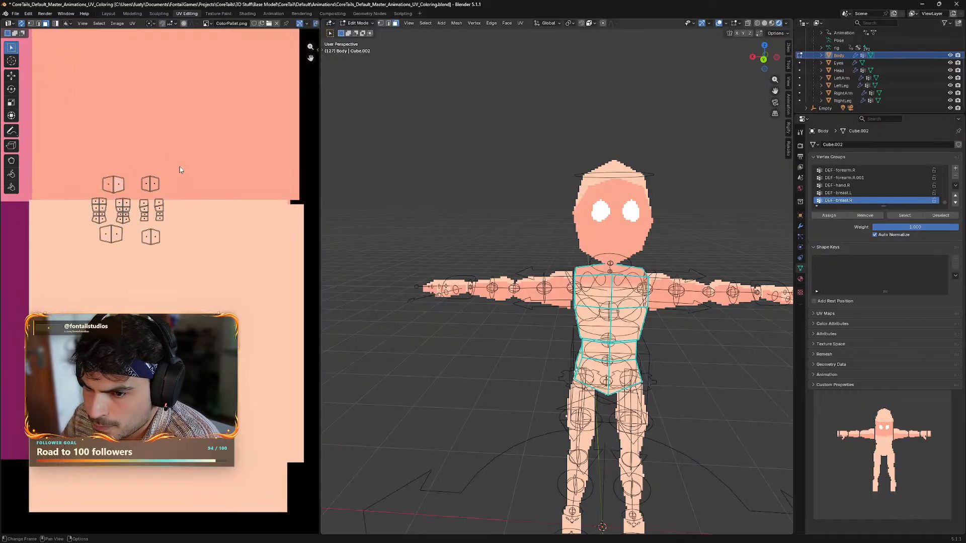
left_click(146, 188)
key("g")
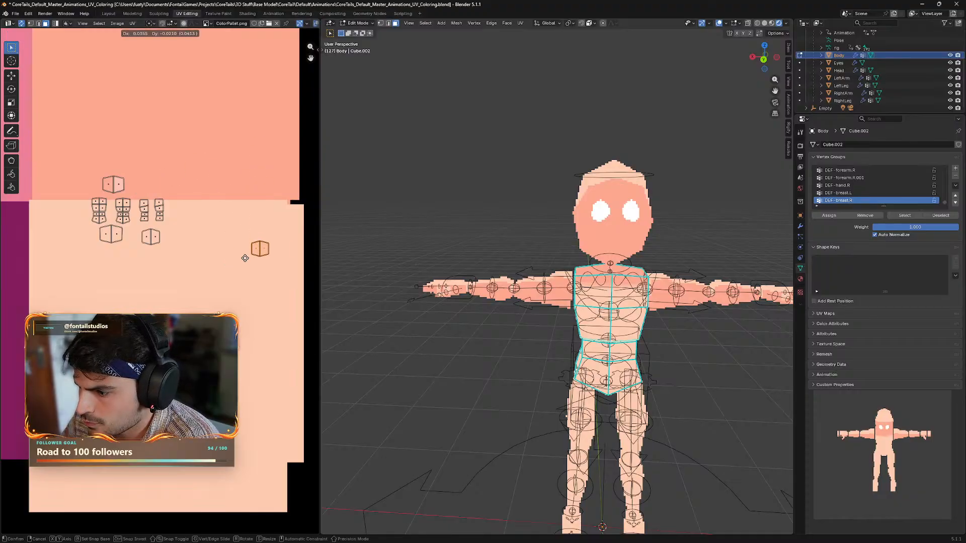
left_click(241, 235)
- Move the larger upper cap island onto the light peach swatch and set the smaller cap island close beside it
left_click_drag(160, 143, 98, 195)
key("g")
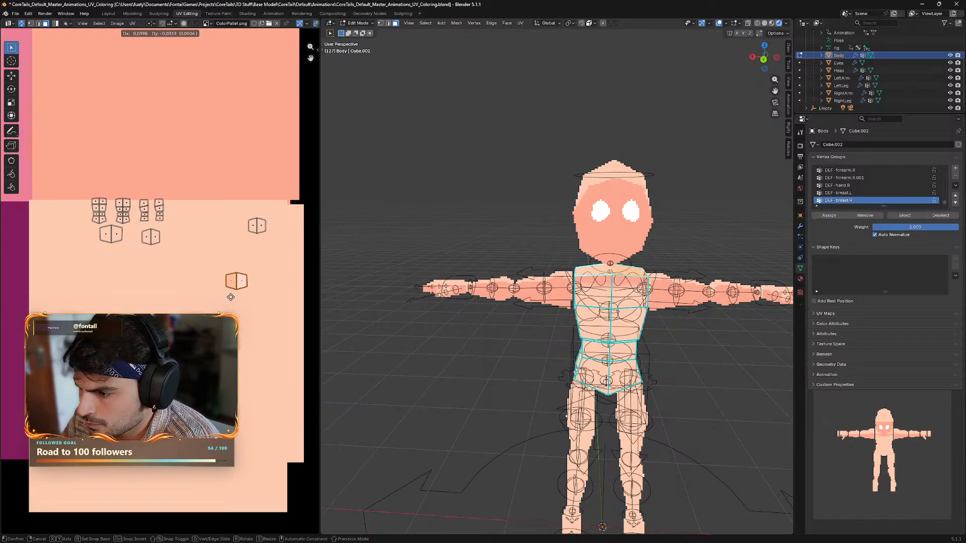
left_click(234, 243)
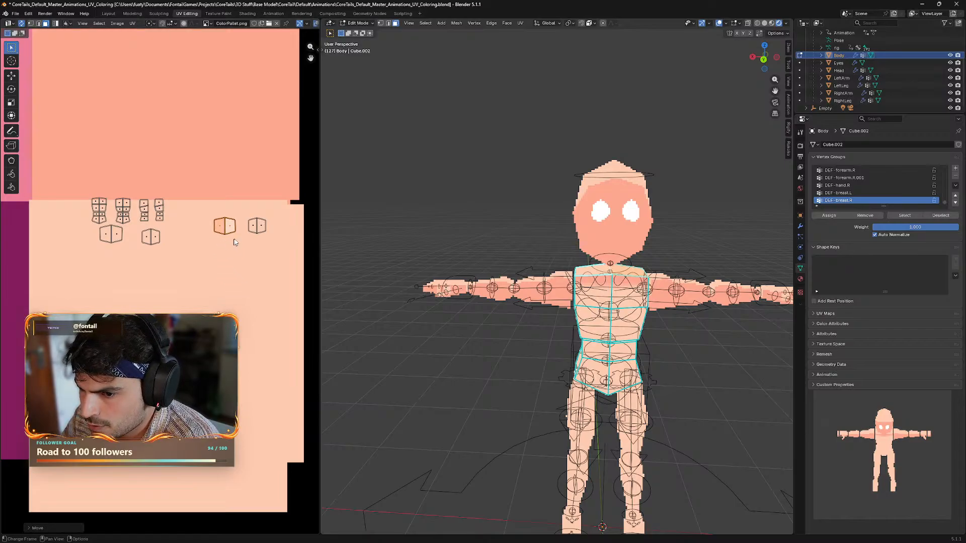
left_click_drag(274, 210, 247, 240)
key("g")
left_click(246, 237)
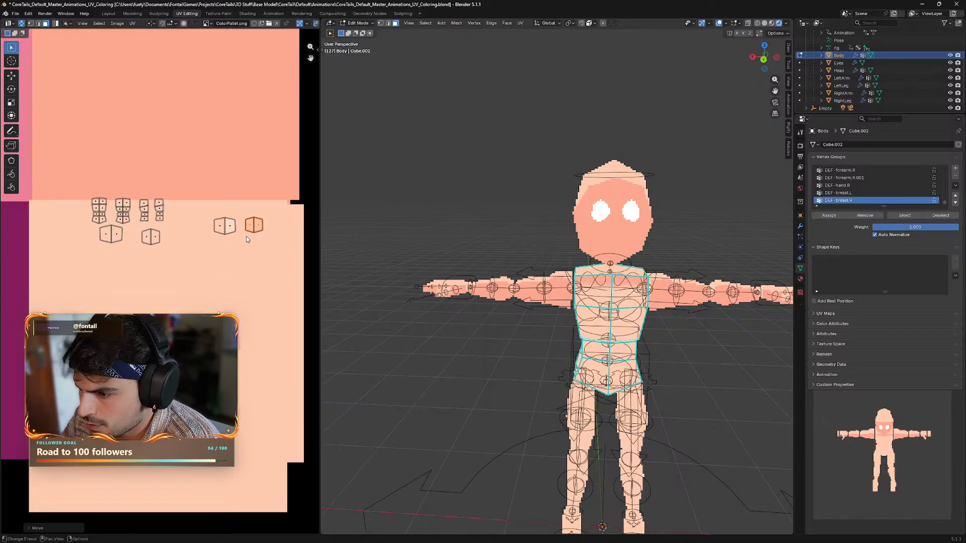
- Move the two wide torso islands onto the darker peach swatch just above the border, and bring the two cap islands up beneath them
left_click_drag(81, 192, 133, 225)
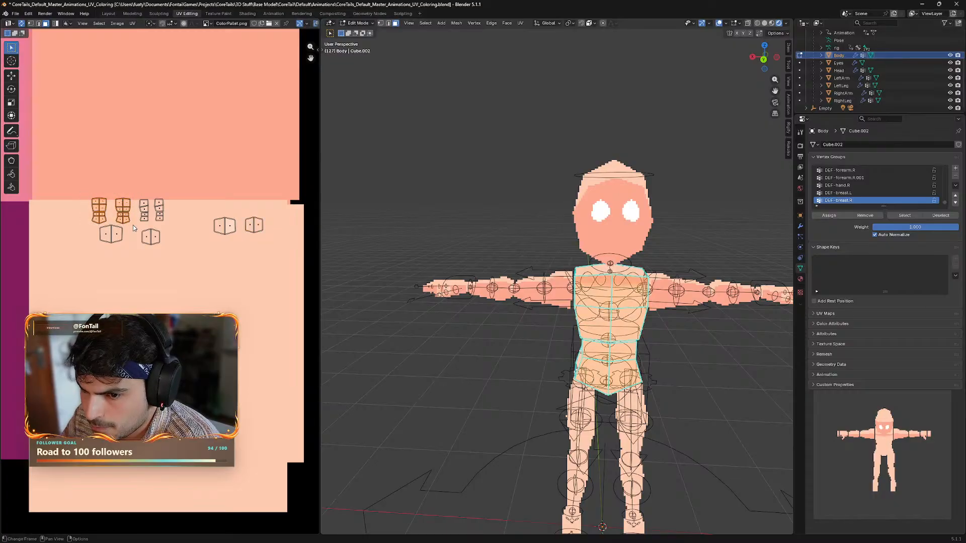
key("g")
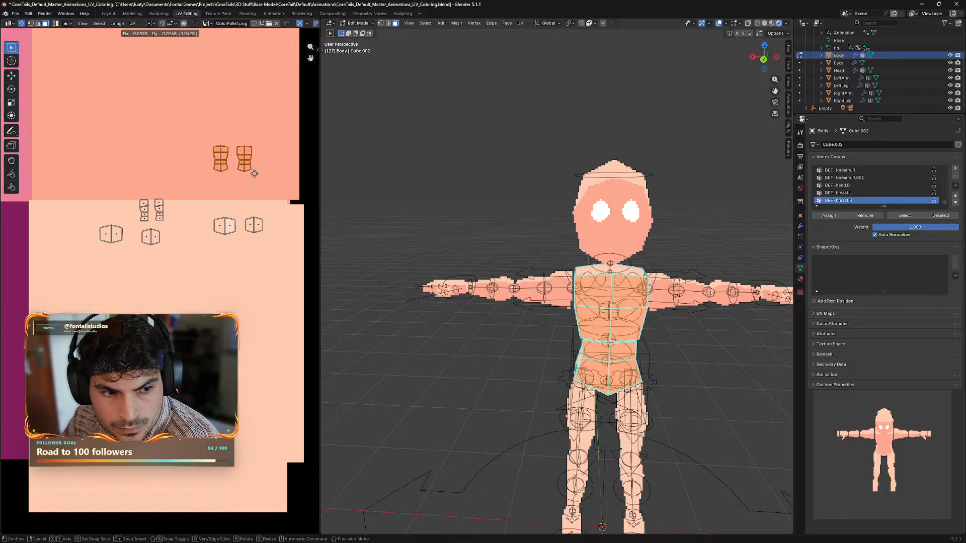
left_click(260, 201)
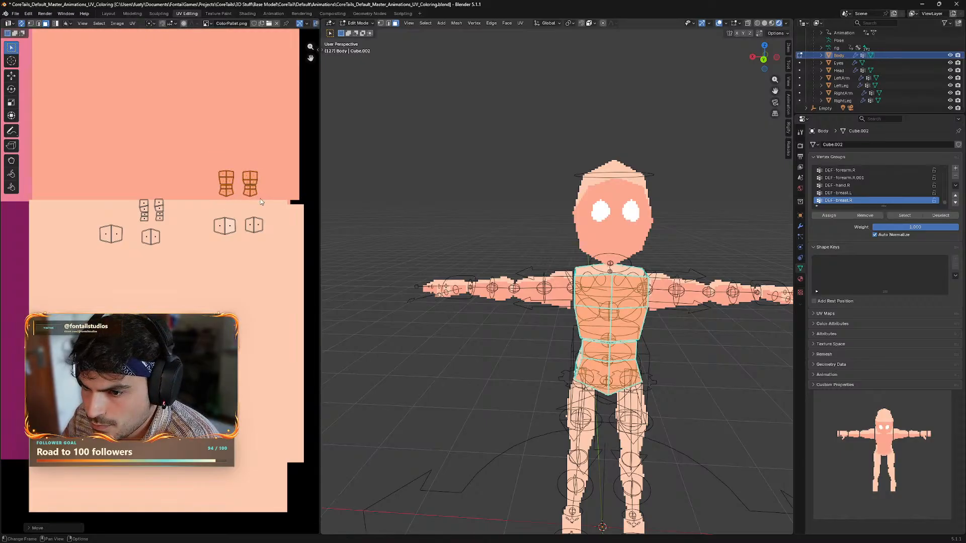
left_click_drag(215, 210, 252, 240)
key("g")
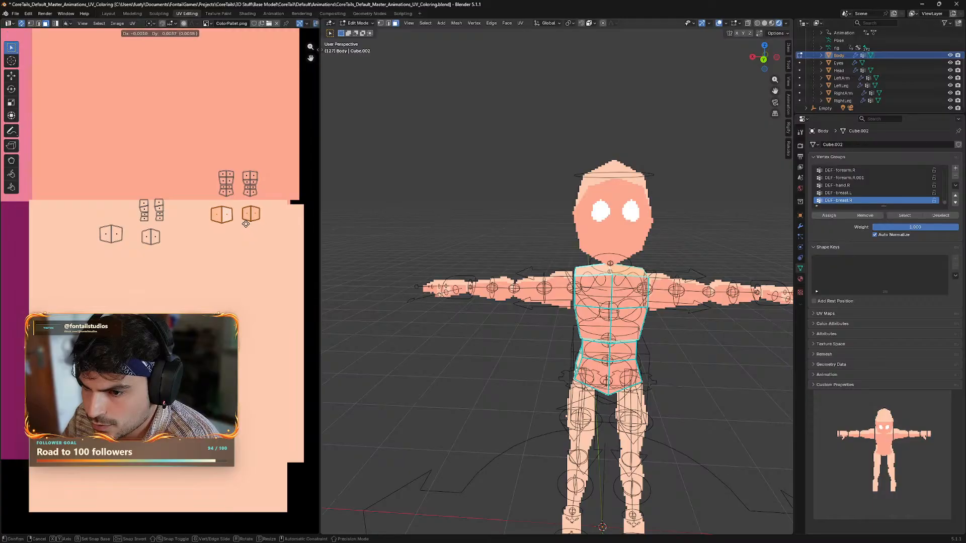
left_click(244, 226)
- Move the two narrow side islands of the torso onto the darker peach swatch, beside the wide torso islands
left_click_drag(179, 190, 136, 223)
key("g")
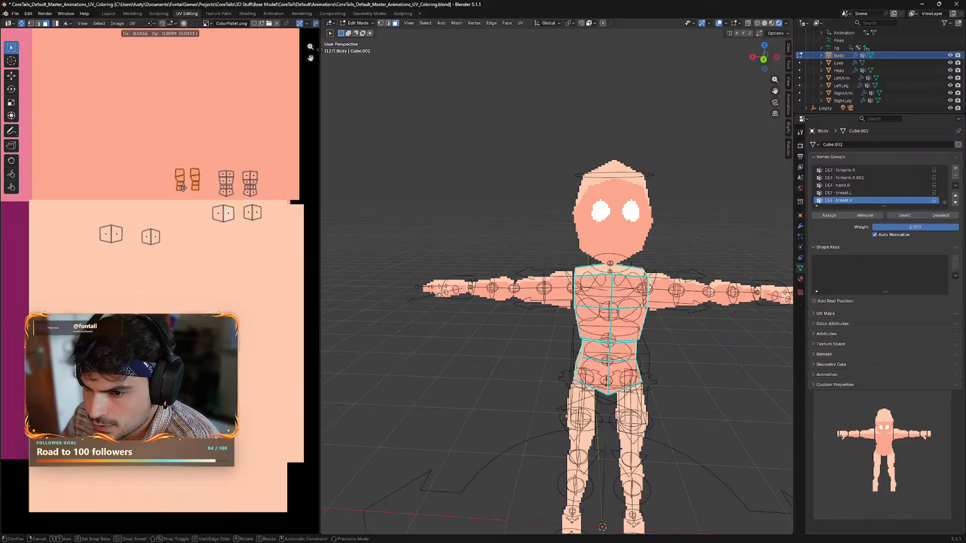
left_click(192, 191)
middle_click_drag(594, 370, 504, 368)
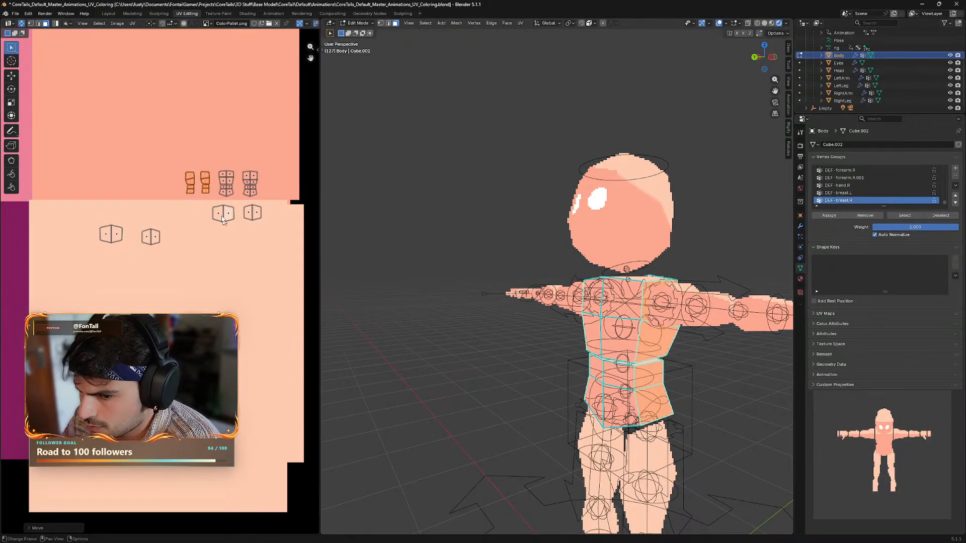
key("g")
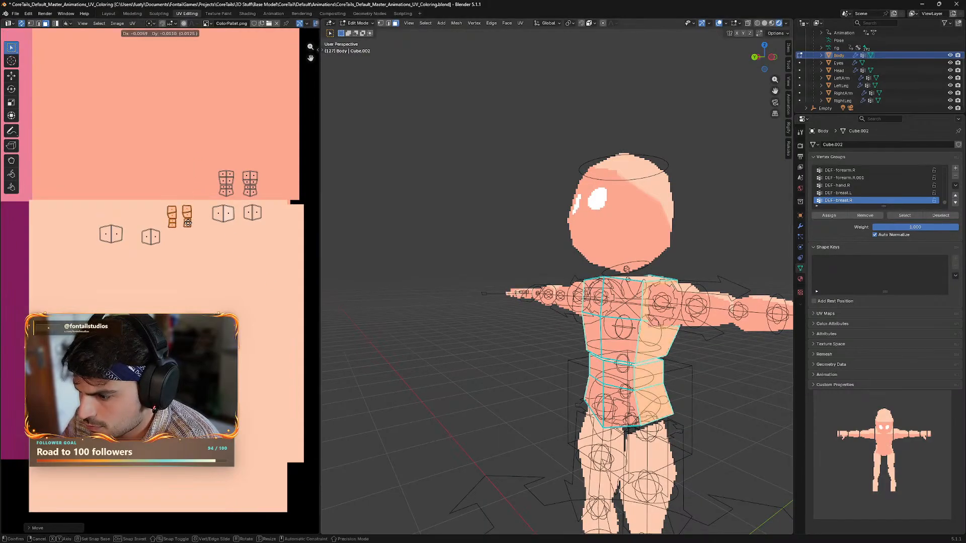
left_click(183, 191)
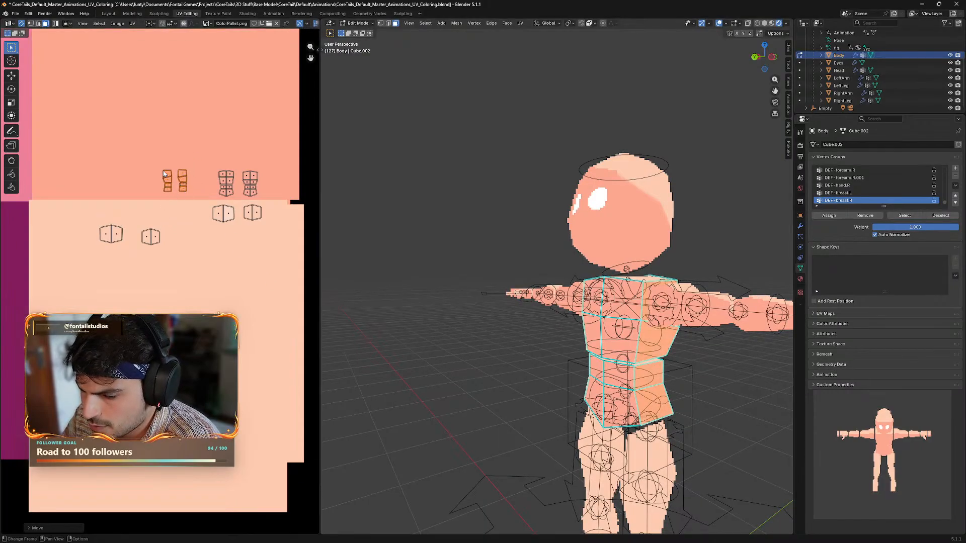
- Turn the two narrow side islands upside down and place them across the border between the darker and light peach swatches
key("r")
left_click(172, 218)
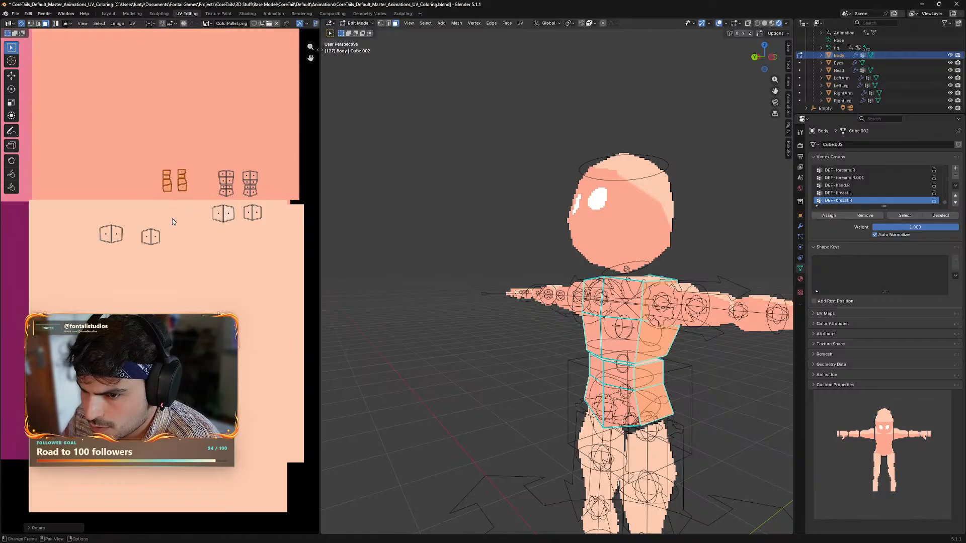
key("g")
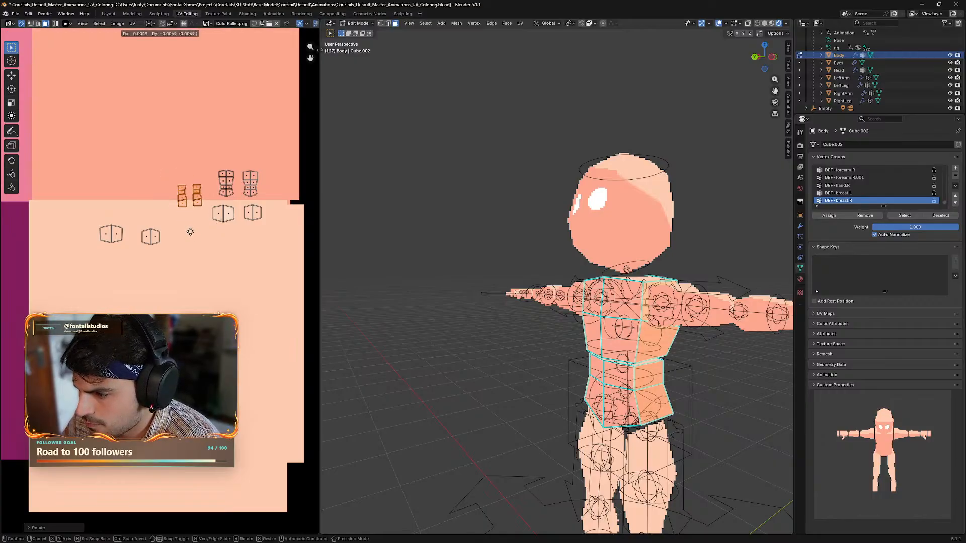
left_click(190, 234)
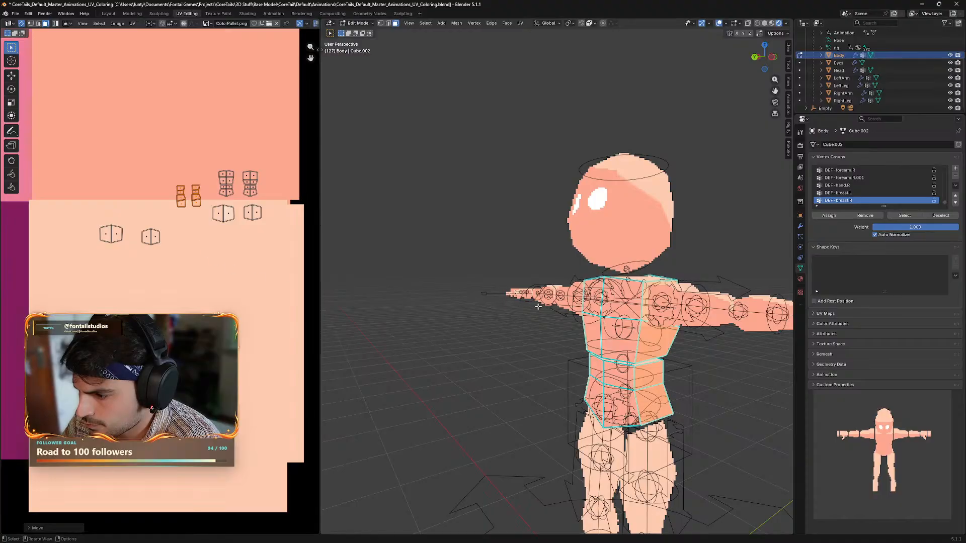
- Tilt the pair of narrow side islands about 30 degrees so the swatch border crosses them diagonally
middle_click_drag(538, 307, 653, 307)
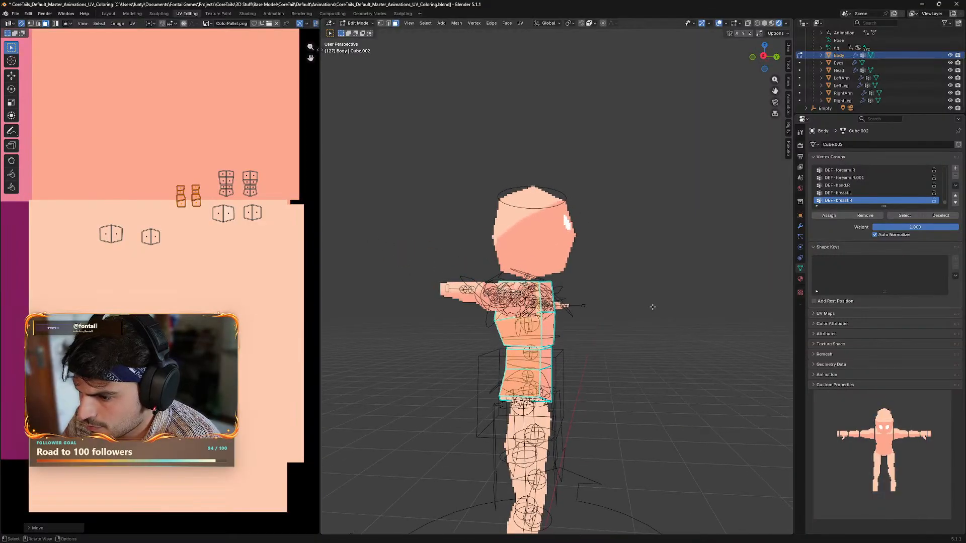
key("r")
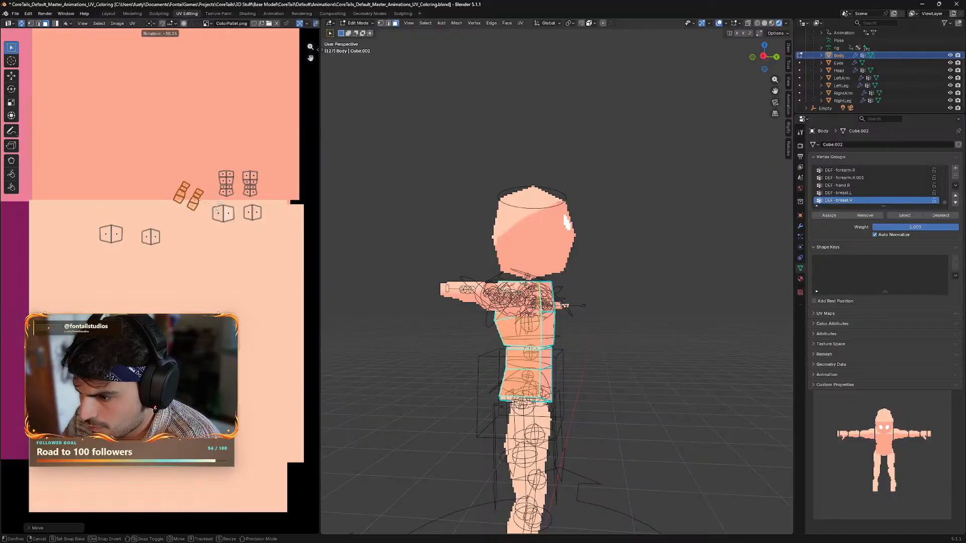
left_click(220, 203)
- Nudge each tilted side island separately along the swatch border to fine-tune the shading edge on both flanks of the torso
middle_click_drag(383, 352, 509, 360)
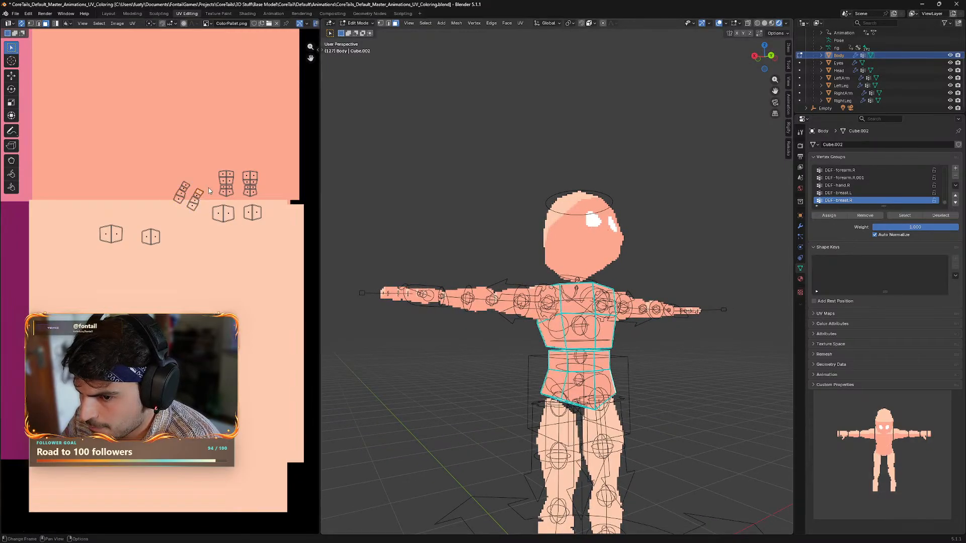
key("g")
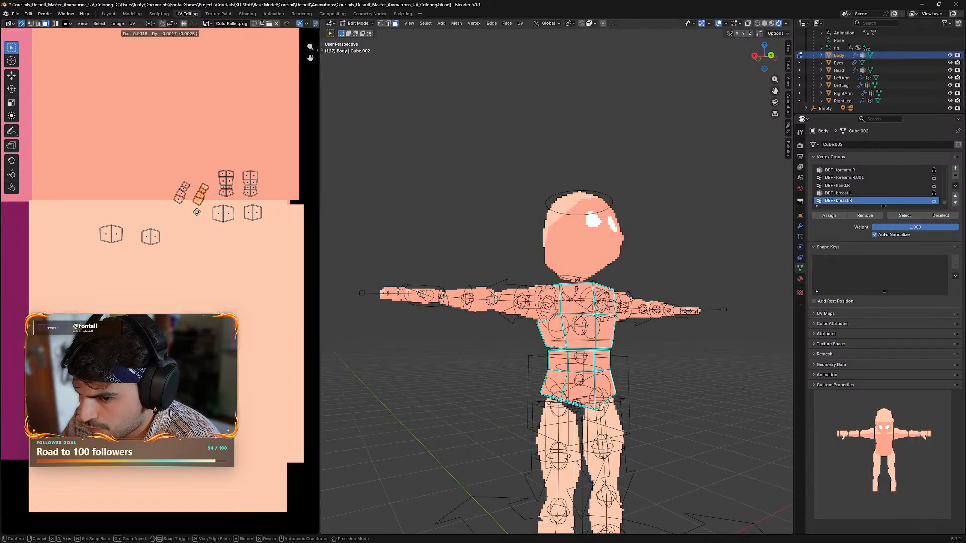
left_click(198, 212)
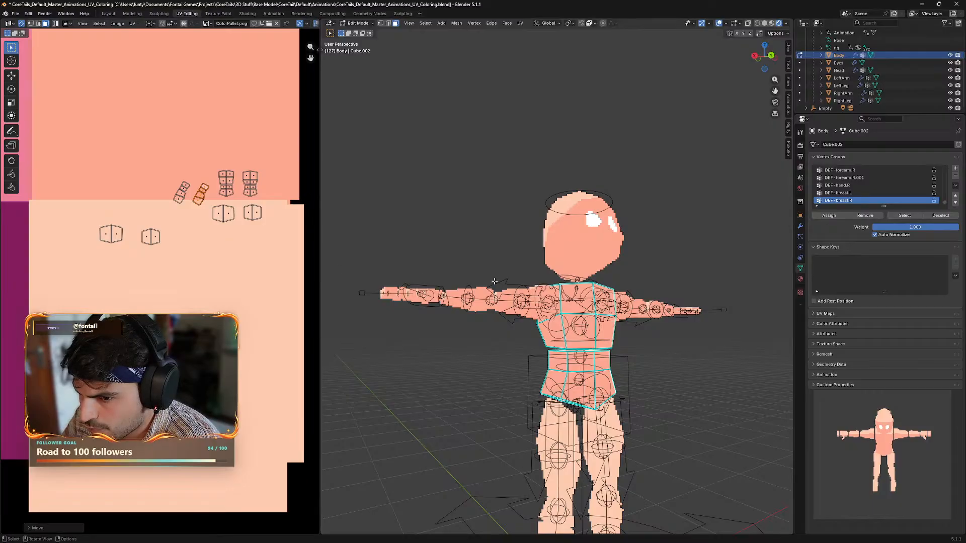
middle_click_drag(649, 299, 590, 295)
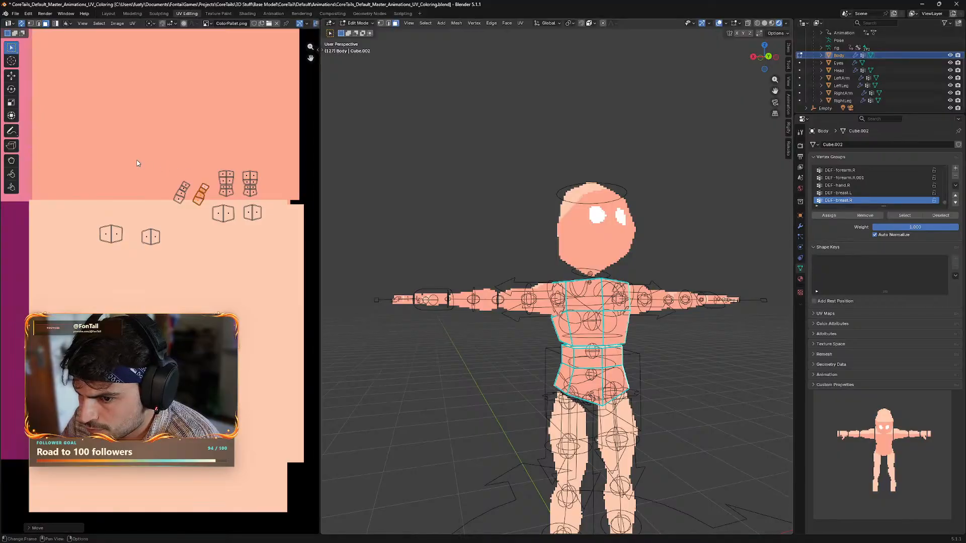
left_click(187, 212)
key("g")
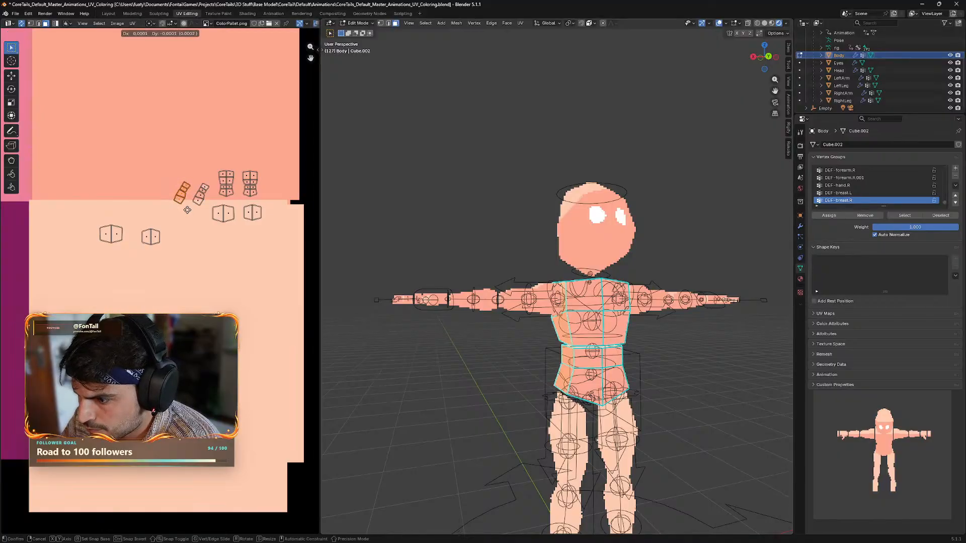
left_click(187, 210)
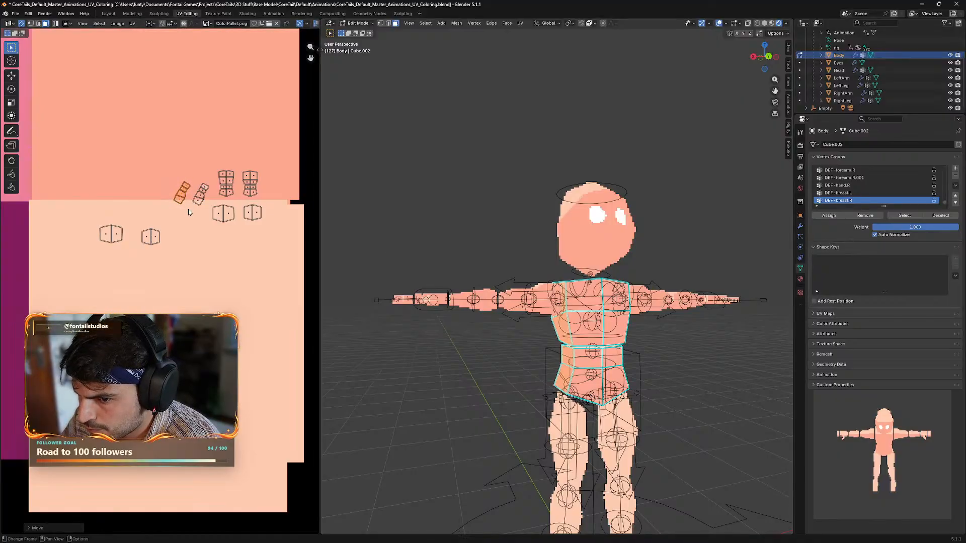
middle_click_drag(730, 376, 626, 379)
key("g")
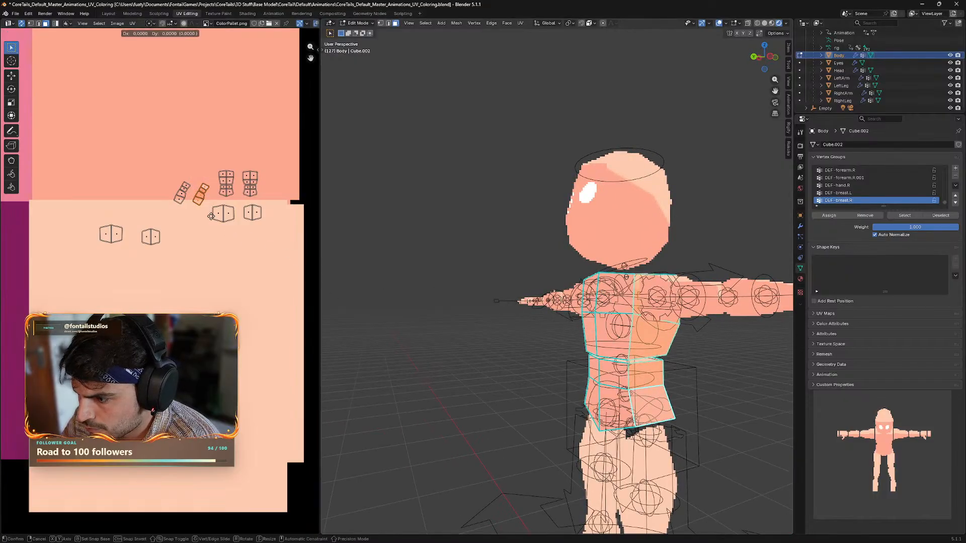
left_click(210, 215)
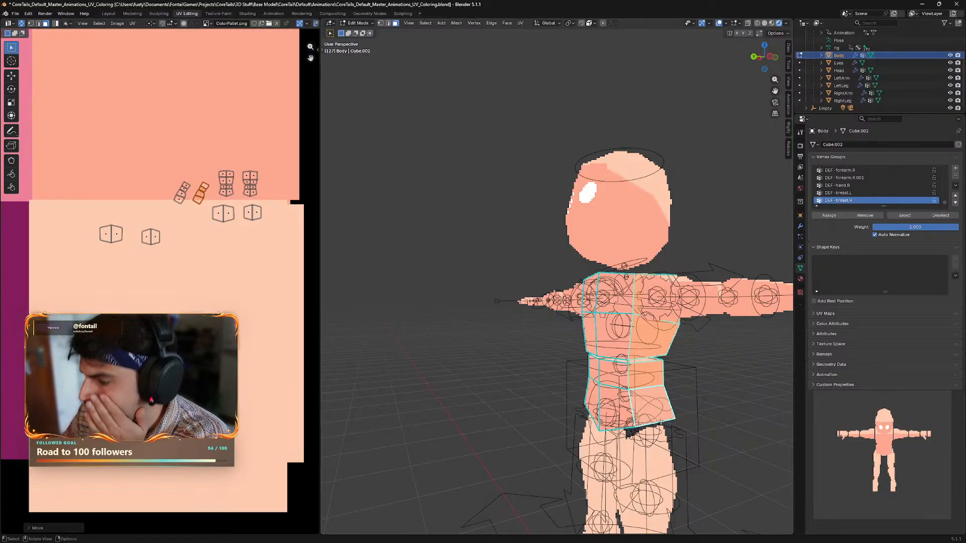
- Shift the smaller lower cap island slightly away from the larger one, keeping it on the light peach swatch
middle_click_drag(714, 360, 652, 362)
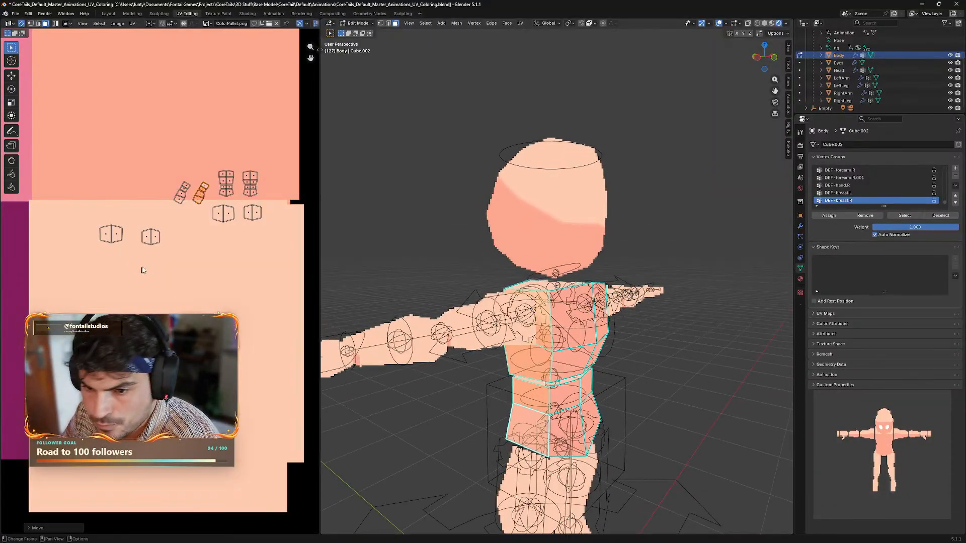
left_click(151, 236)
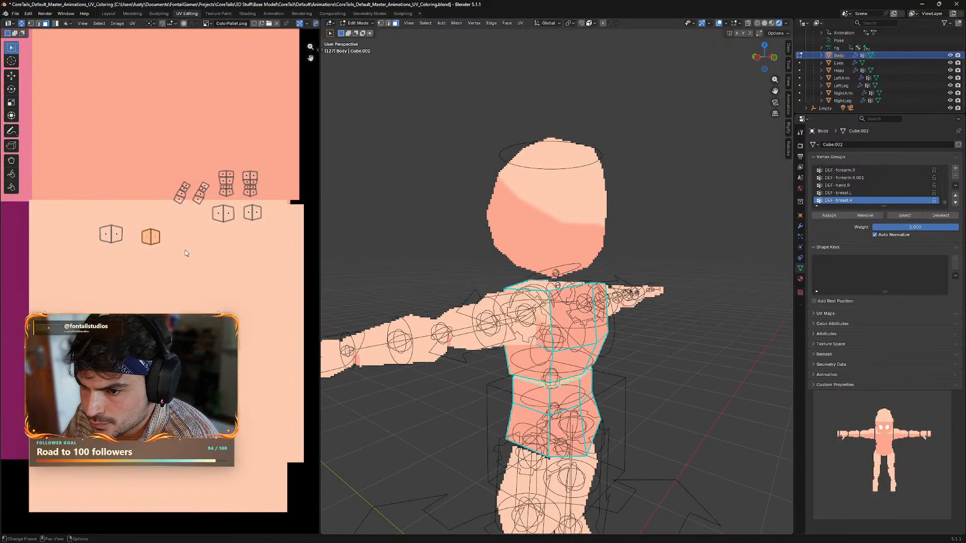
key("g")
left_click(199, 256)
- Turn the back torso island upside down and place it across the darker and light peach swatch border, beside the tilted side islands
key("b")
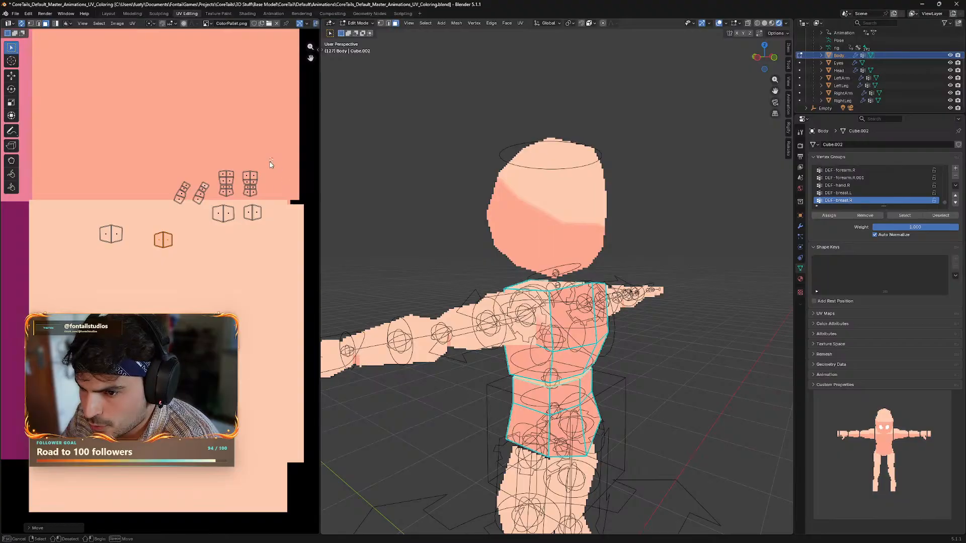
left_click_drag(239, 204, 239, 204)
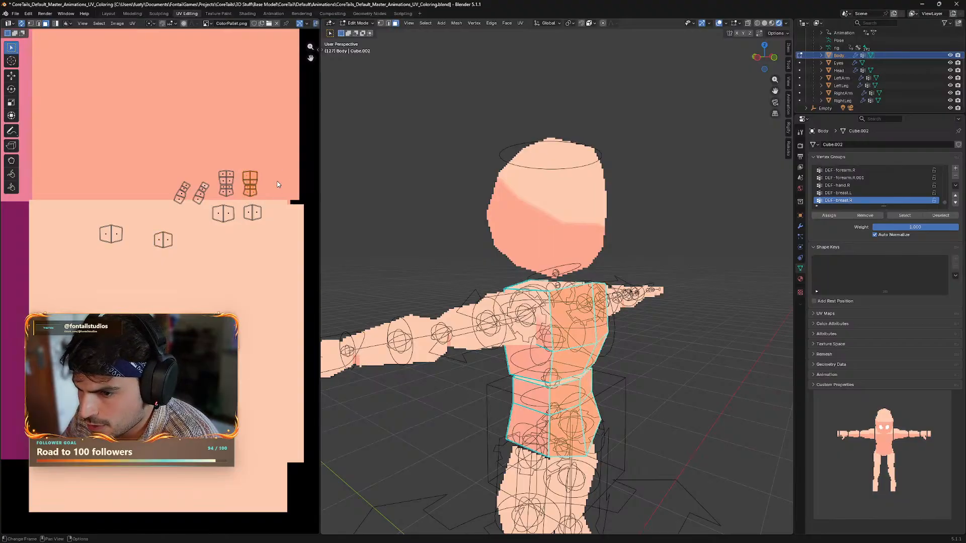
key("g")
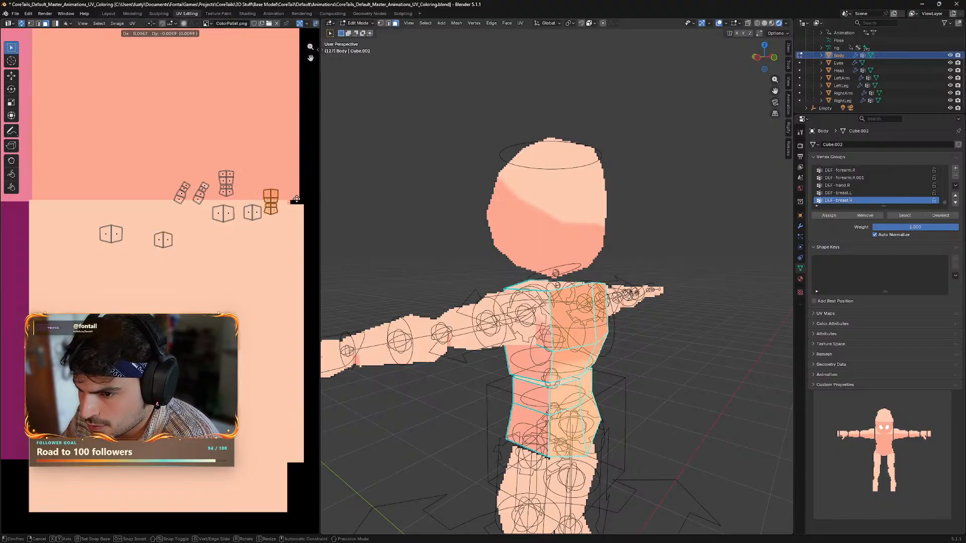
left_click(265, 167)
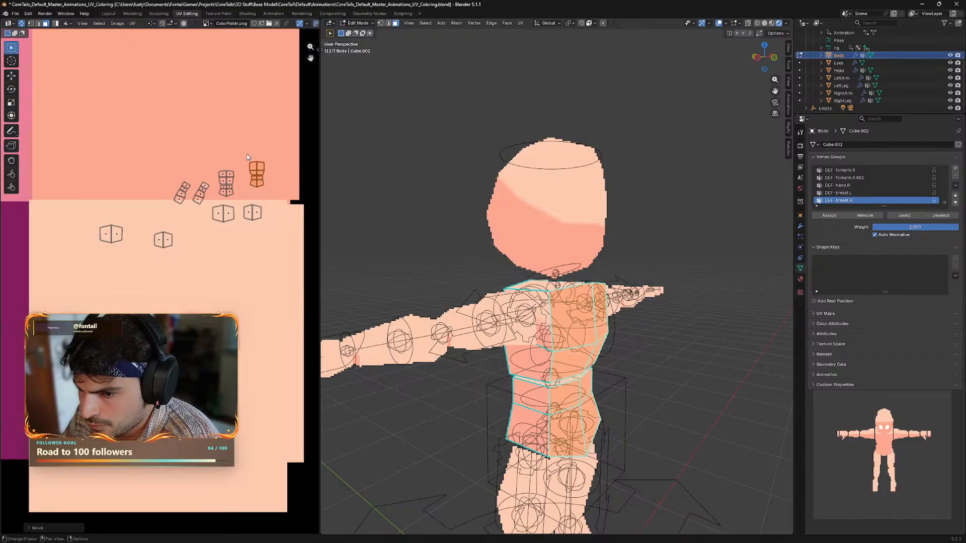
key("r")
left_click(276, 209)
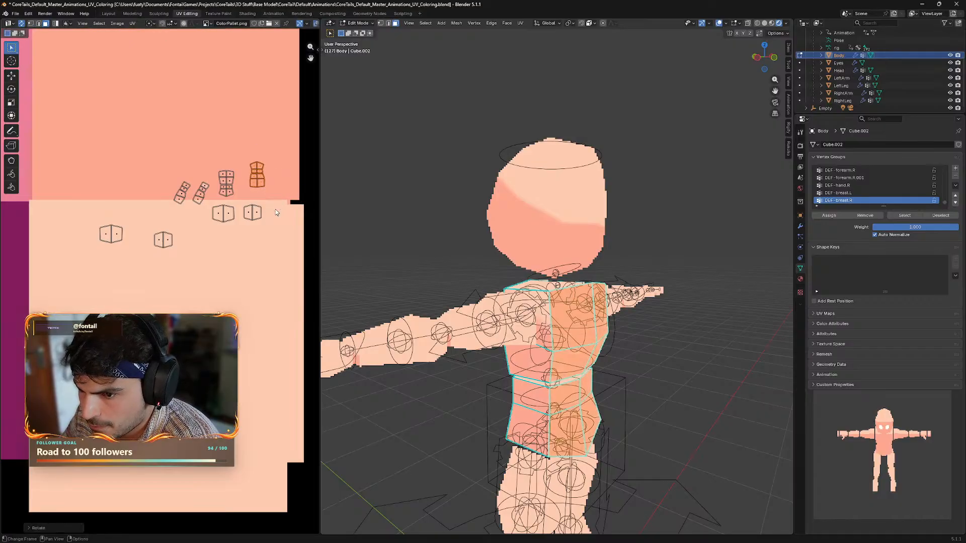
key("g")
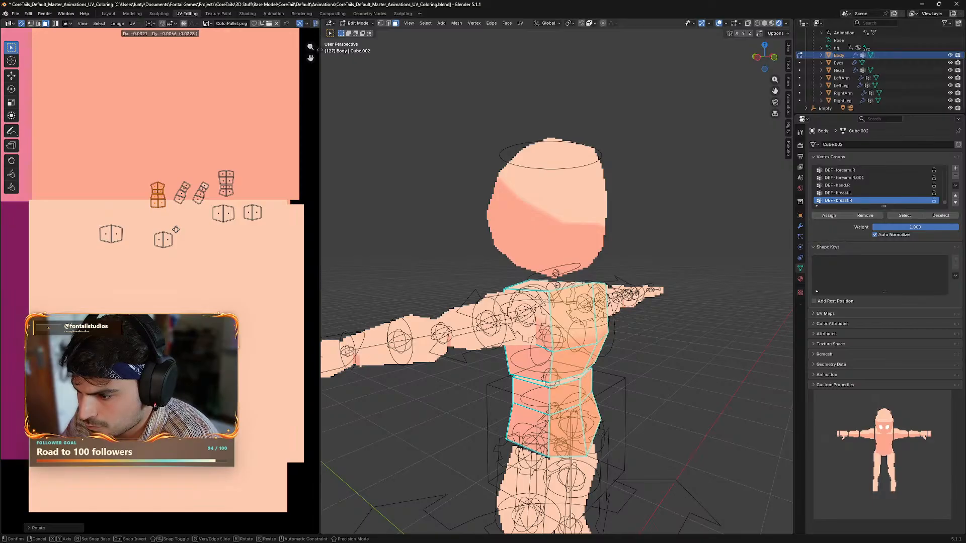
left_click(177, 236)
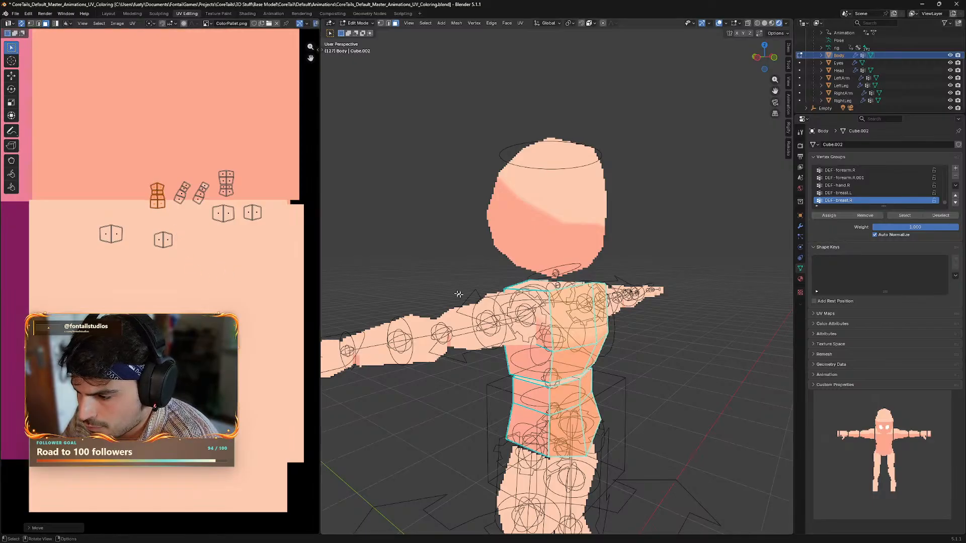
- Move the large bottom cap island of the torso onto the darker peach swatch, just above the front torso island
middle_click_drag(458, 294, 499, 388)
left_click_drag(105, 231, 132, 257)
middle_click_drag(424, 334, 497, 330)
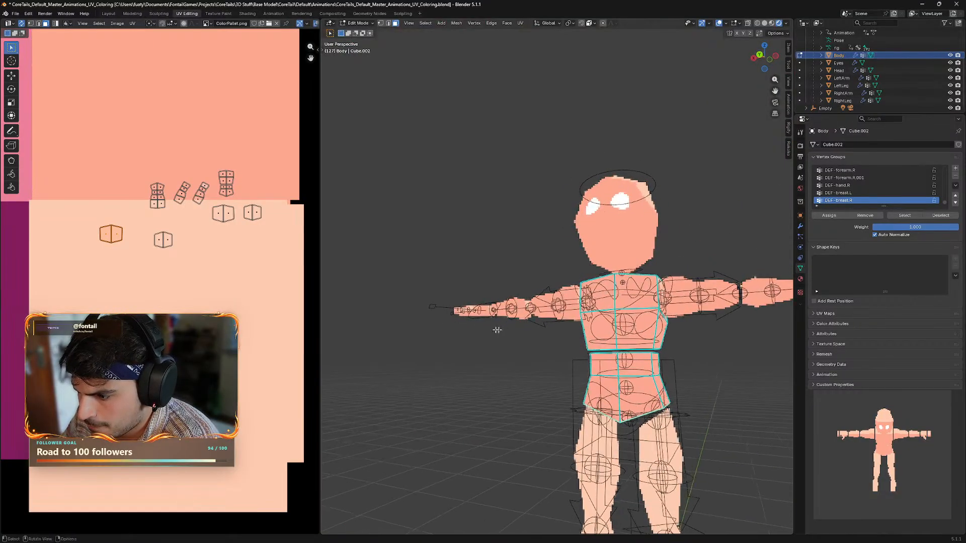
key("g")
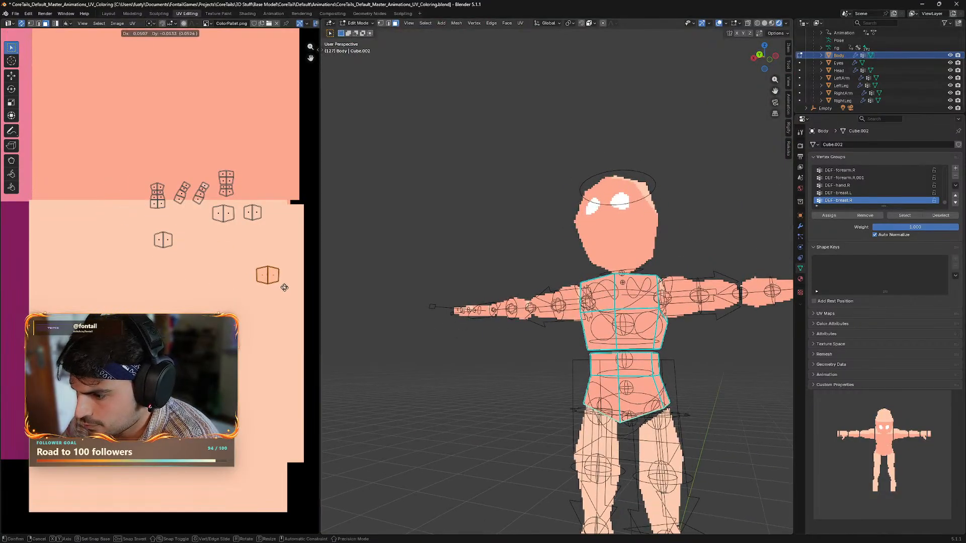
left_click(262, 297)
middle_click_drag(564, 398, 560, 357)
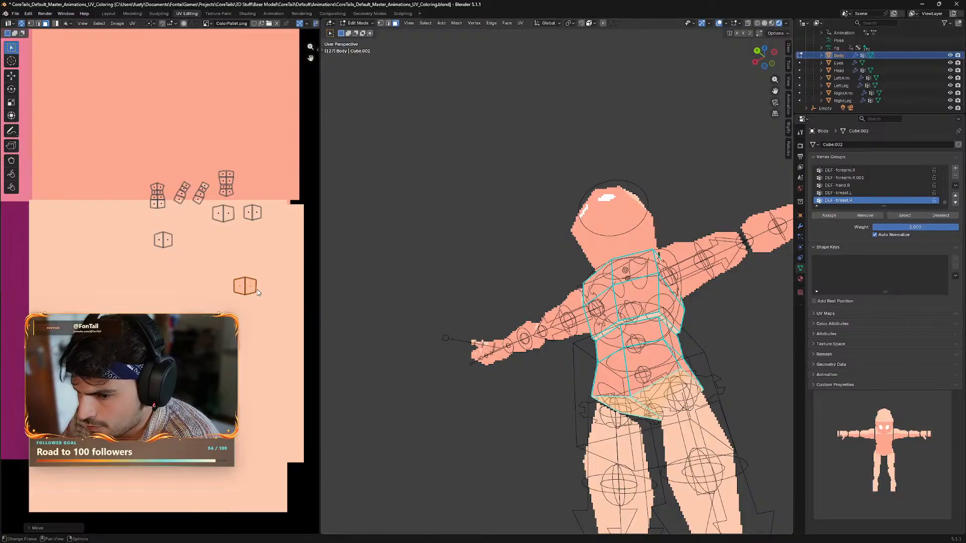
key("g")
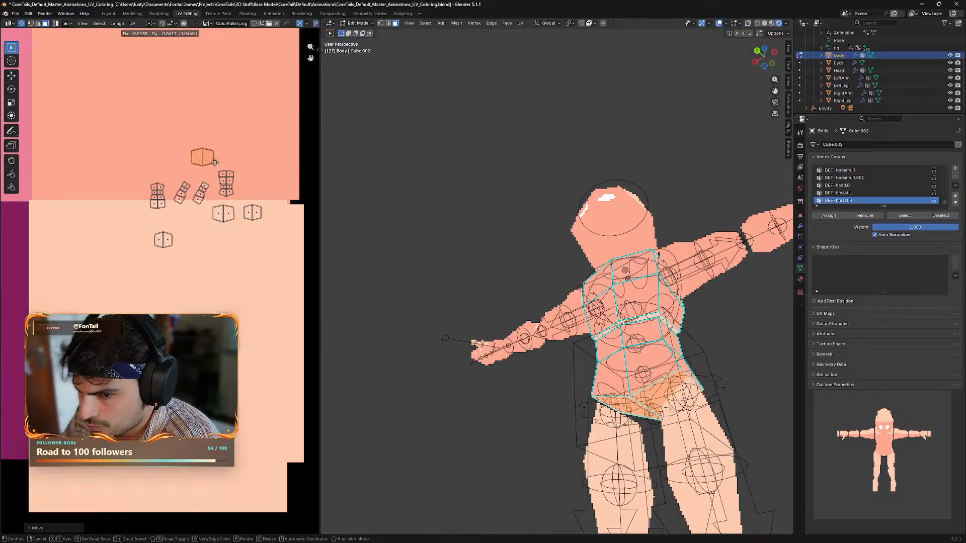
left_click(238, 163)
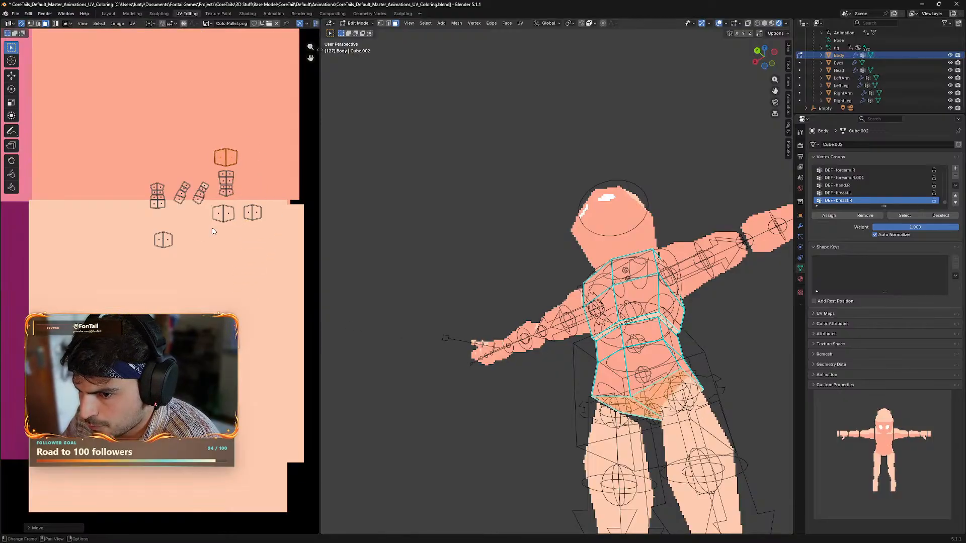
- Place the loose small cap island on the light peach swatch just below the upside-down back island
left_click(176, 246)
key("g")
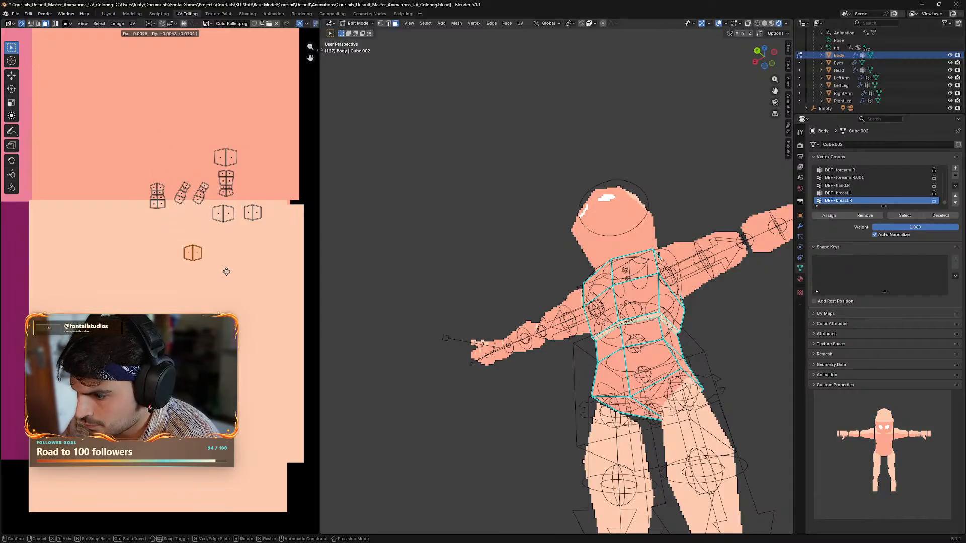
left_click(191, 243)
- Test-move the small and large cap islands below the front island to check their faces, and set them back in their row
left_click(261, 214)
key("g")
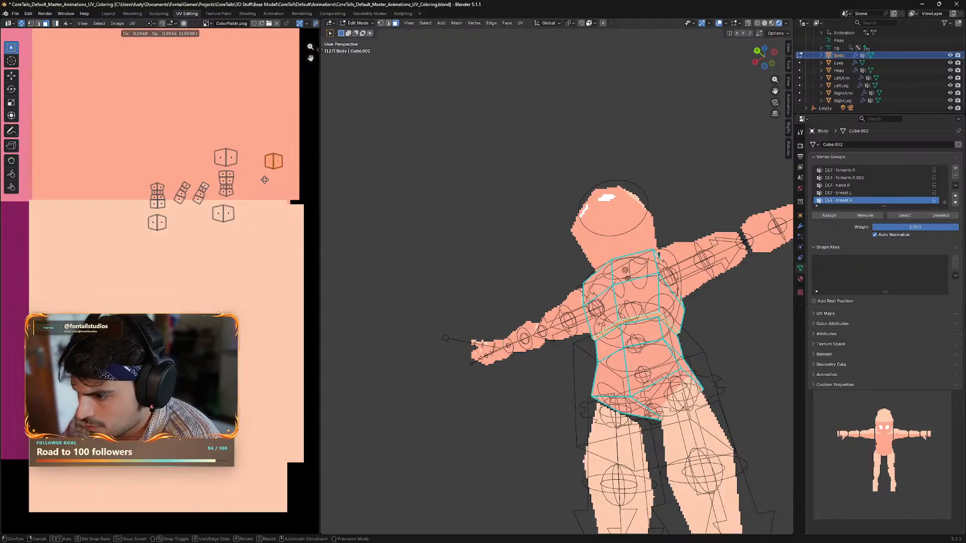
left_click(241, 231)
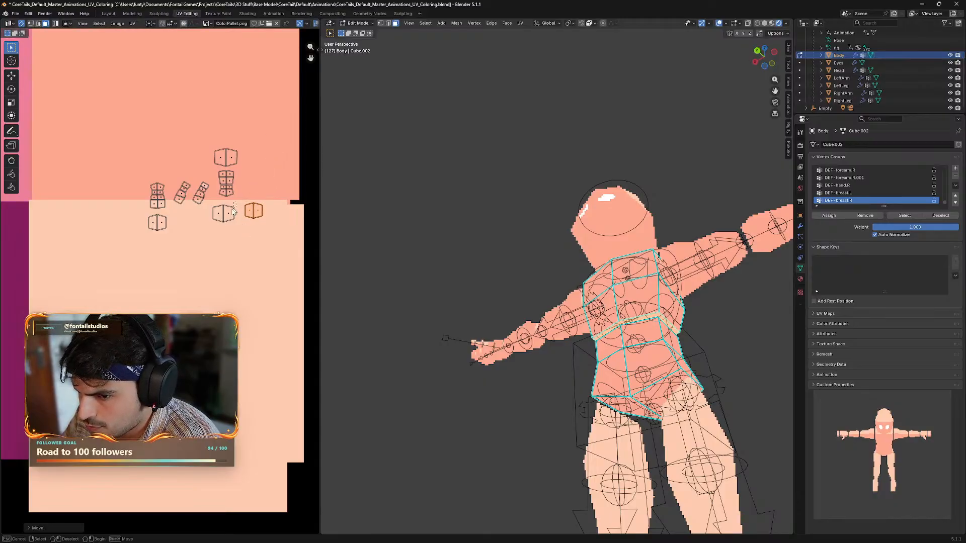
left_click(208, 229)
key("g")
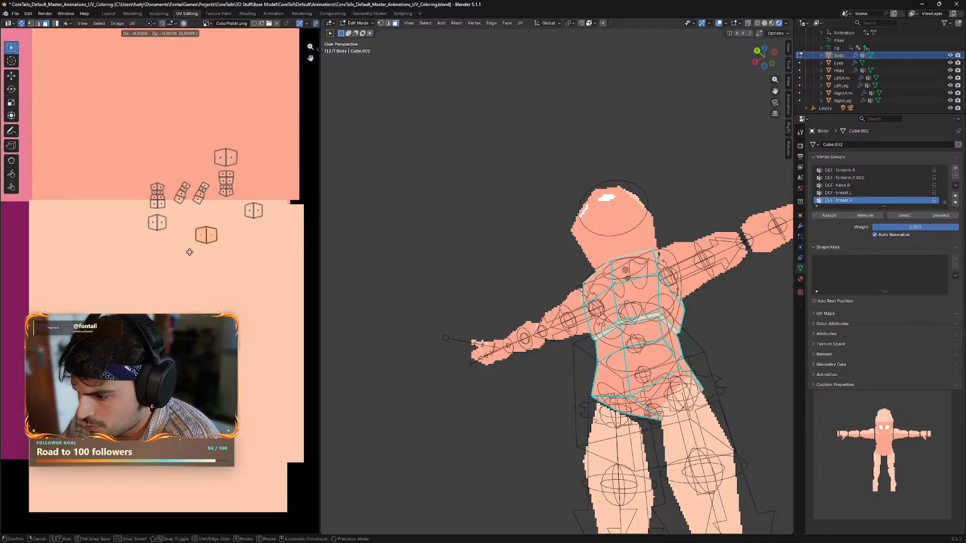
left_click(208, 231)
- Shift the small cap island from below the back island closer to the other cap islands on the light peach swatch
left_click_drag(168, 213, 144, 242)
key("g")
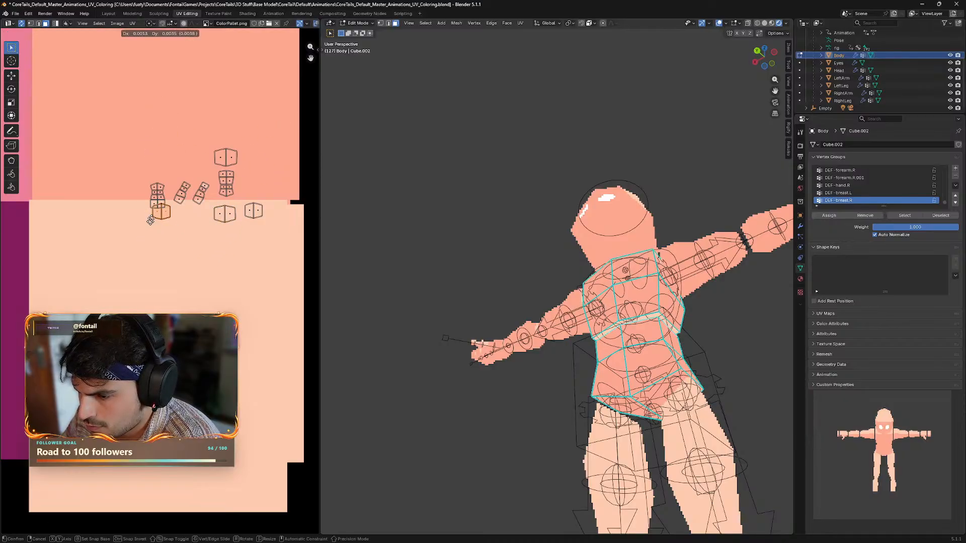
left_click(178, 238)
left_click_drag(253, 138, 207, 168)
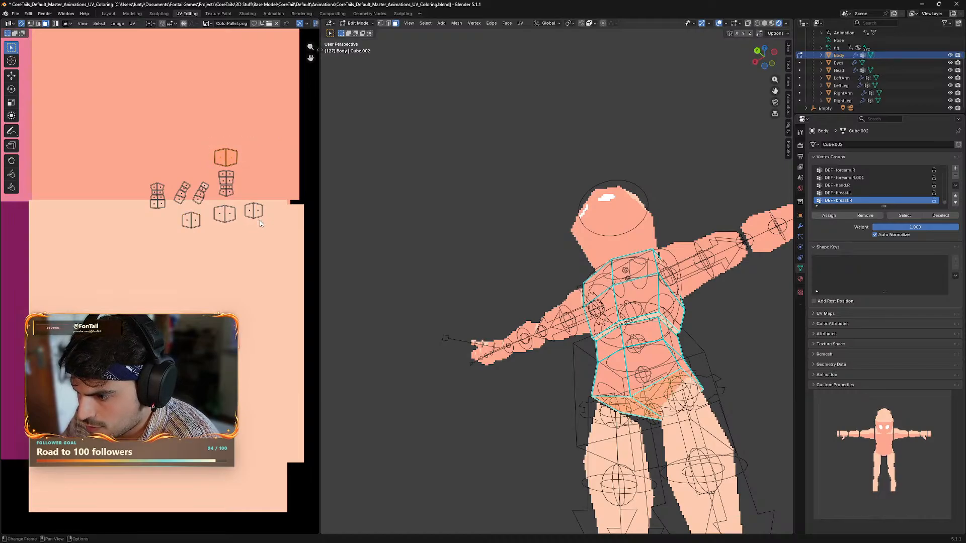
- Place one small cap island on darker peach beside the upper large cap and the other on light peach beside the lower large cap
left_click_drag(207, 208, 176, 232)
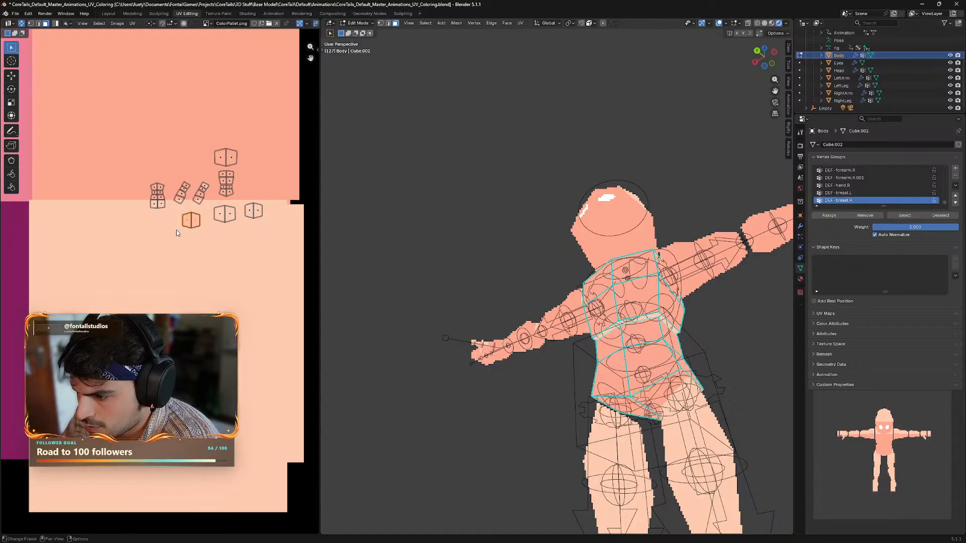
key("g")
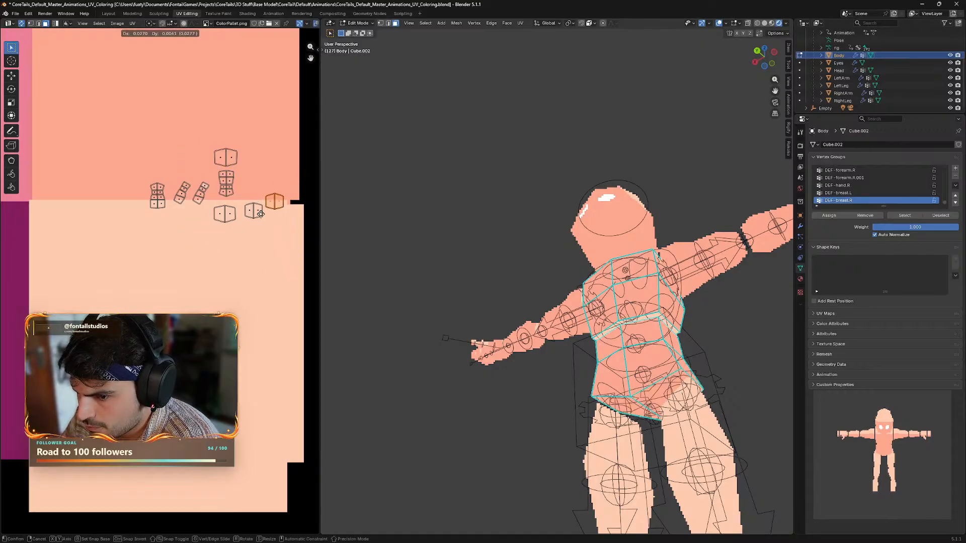
left_click(265, 221)
left_click_drag(266, 200, 243, 226)
key("g")
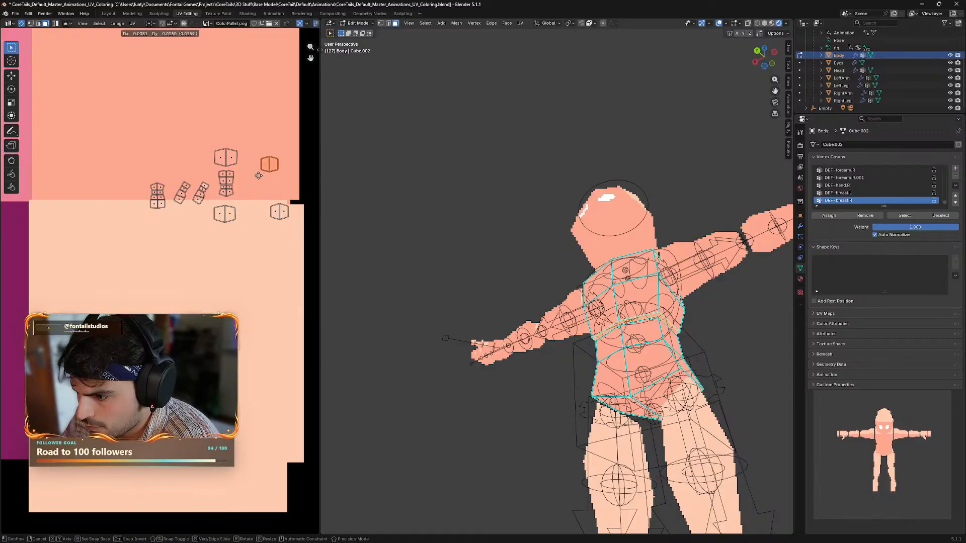
left_click(243, 170)
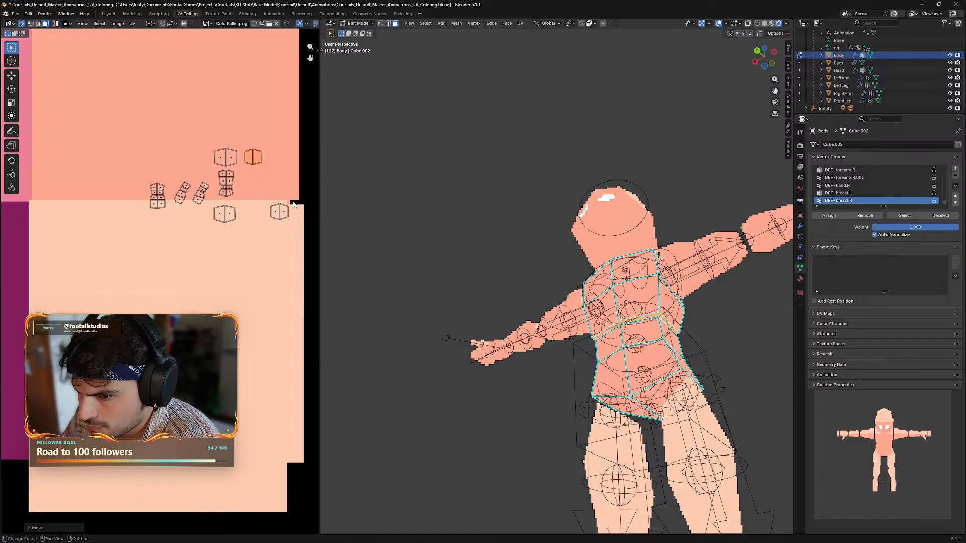
left_click(265, 222)
key("g")
left_click(237, 226)
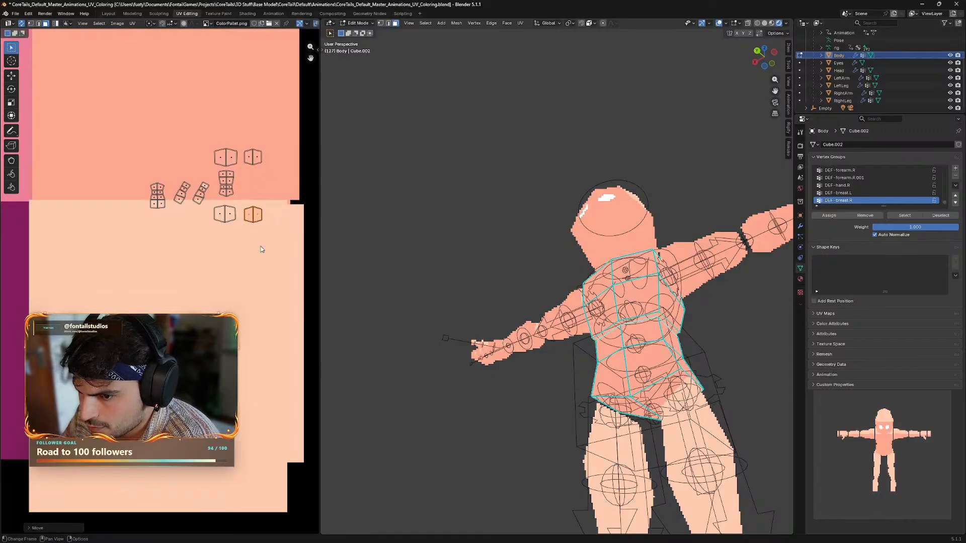
- Deselect the UV islands, save the file, and return the Body to Object Mode
middle_click_drag(559, 400, 579, 449)
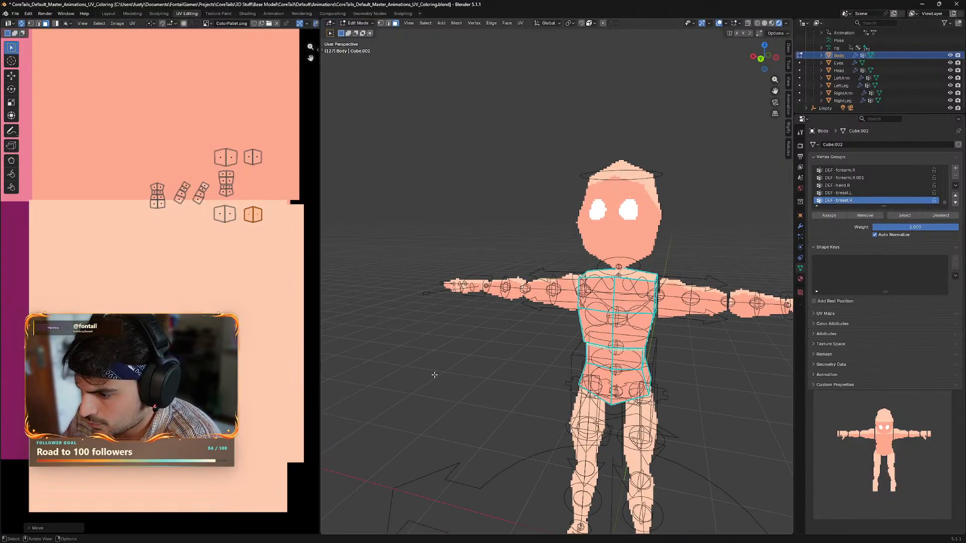
left_click(254, 248)
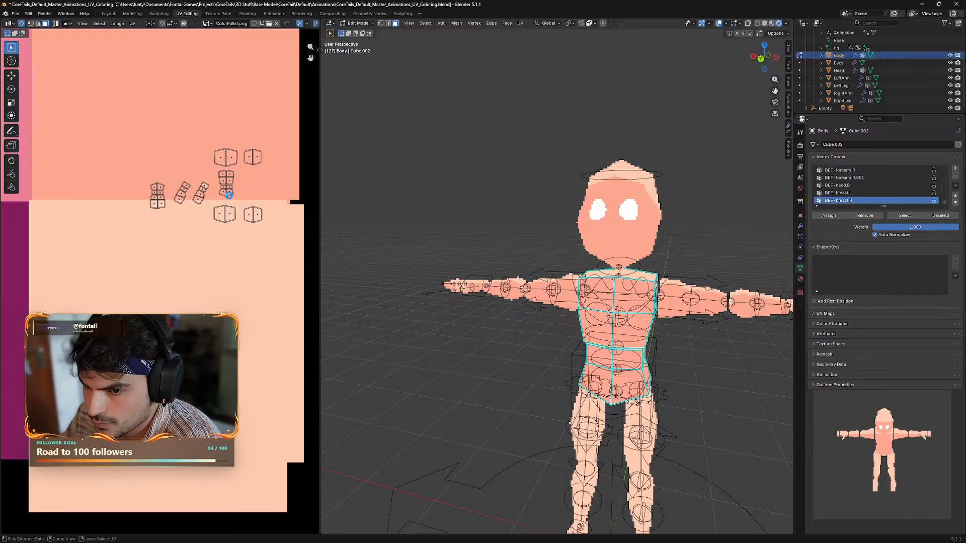
key("ctrl+s")
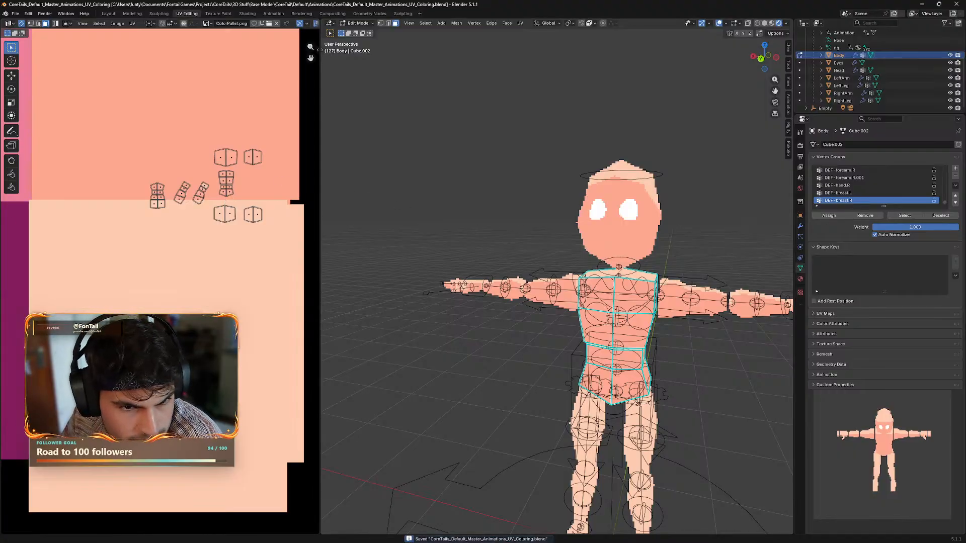
left_click(358, 23)
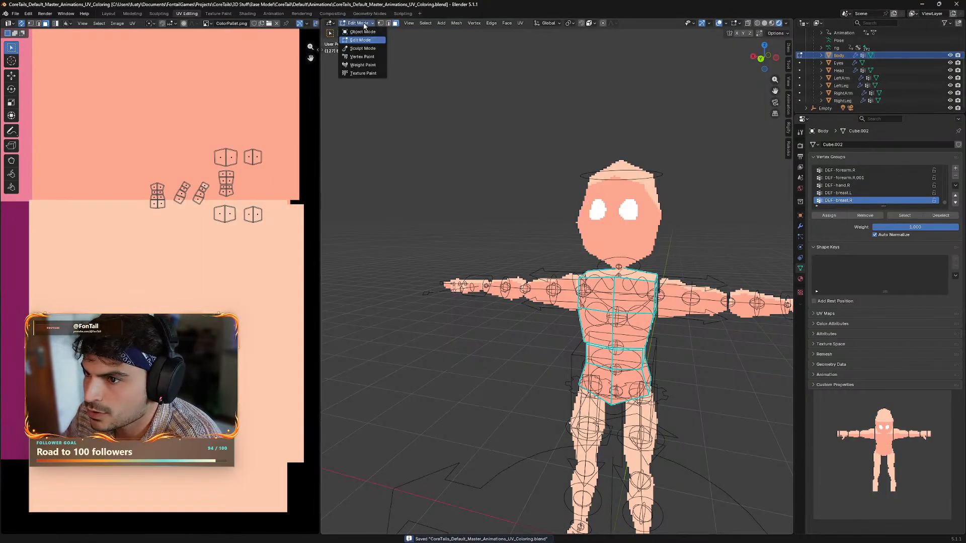
left_click(366, 33)
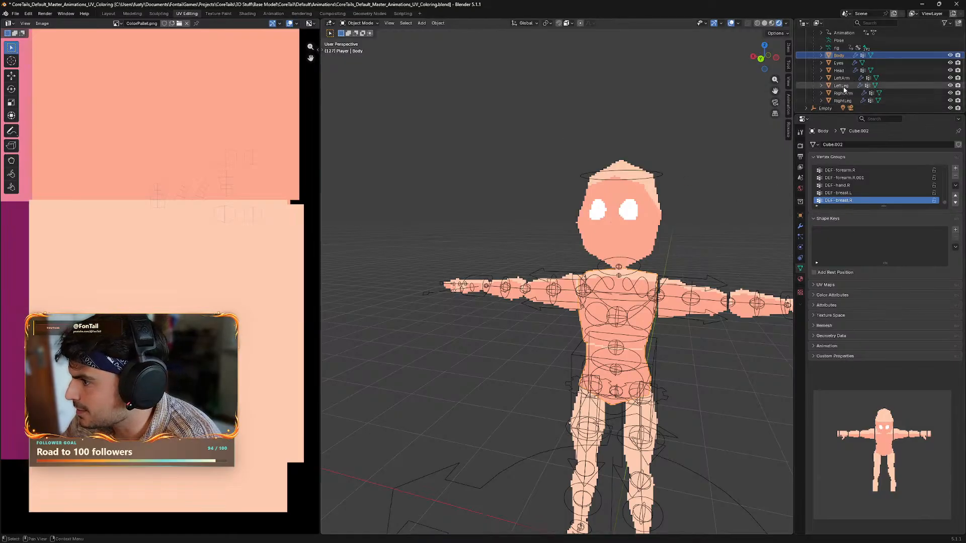
- Spin the Empty about the global Z axis to examine the shading from all sides in the camera preview, and cancel the rotation
left_click(825, 108)
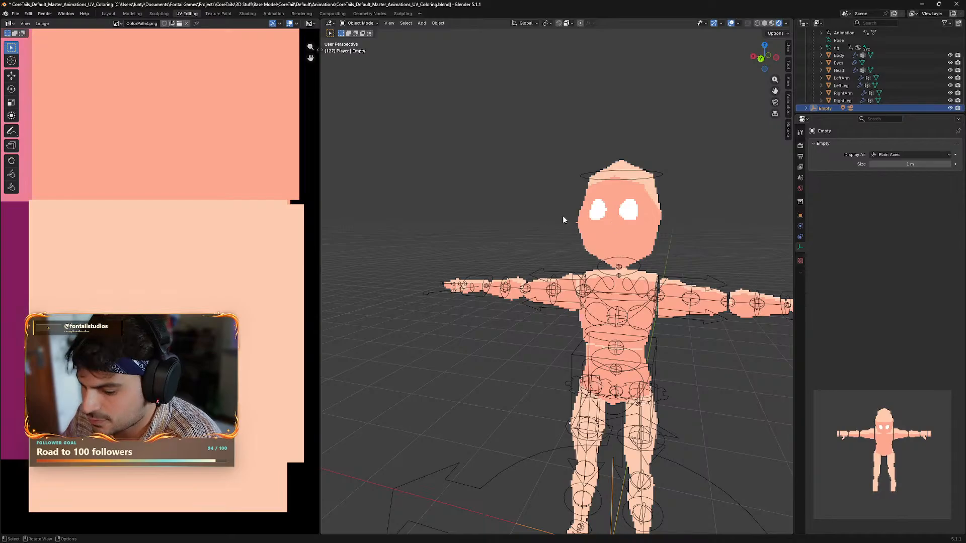
scroll(743, 383, "down", 5)
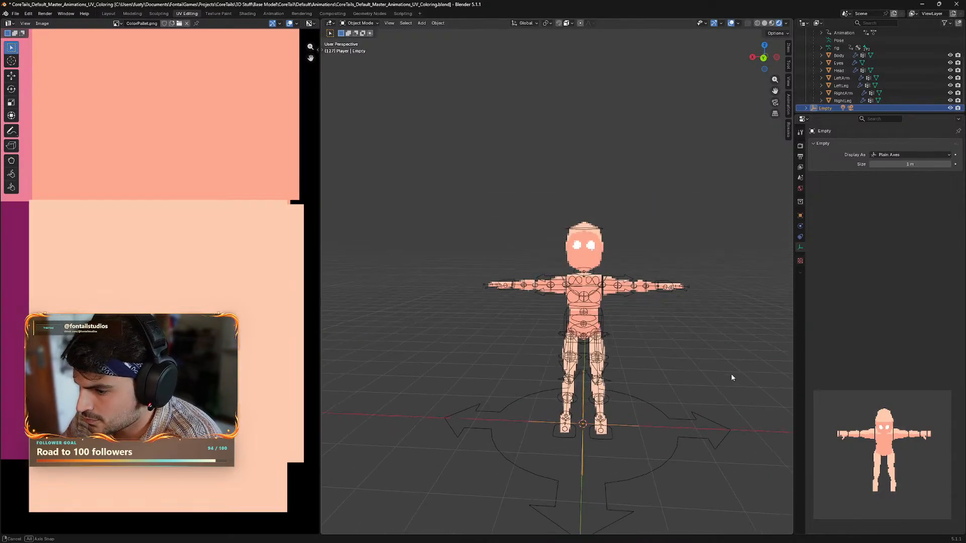
middle_click_drag(716, 367, 669, 357)
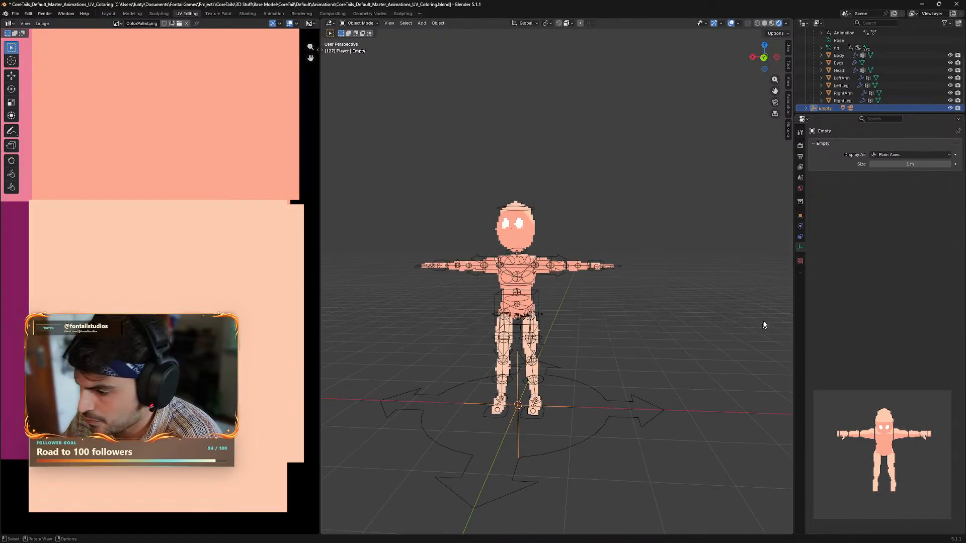
key("r")
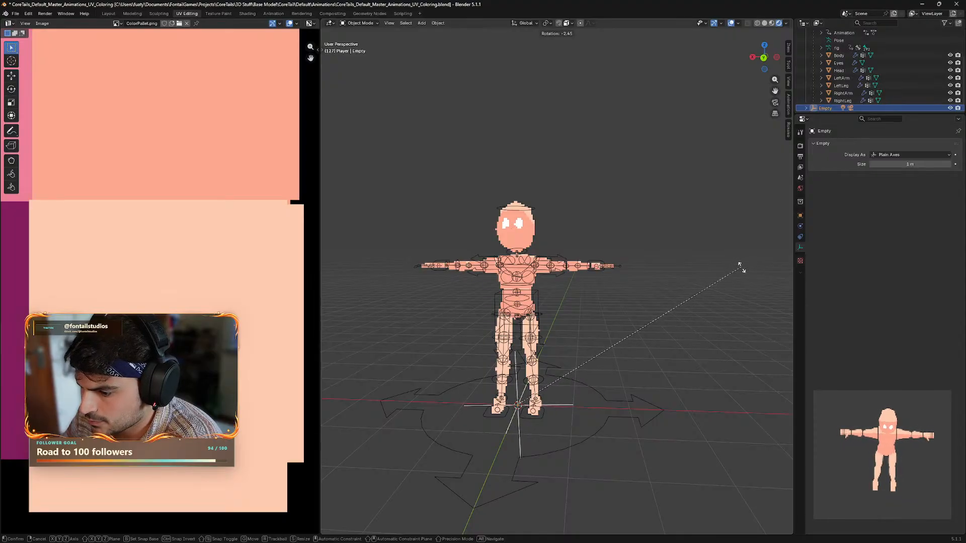
key("z")
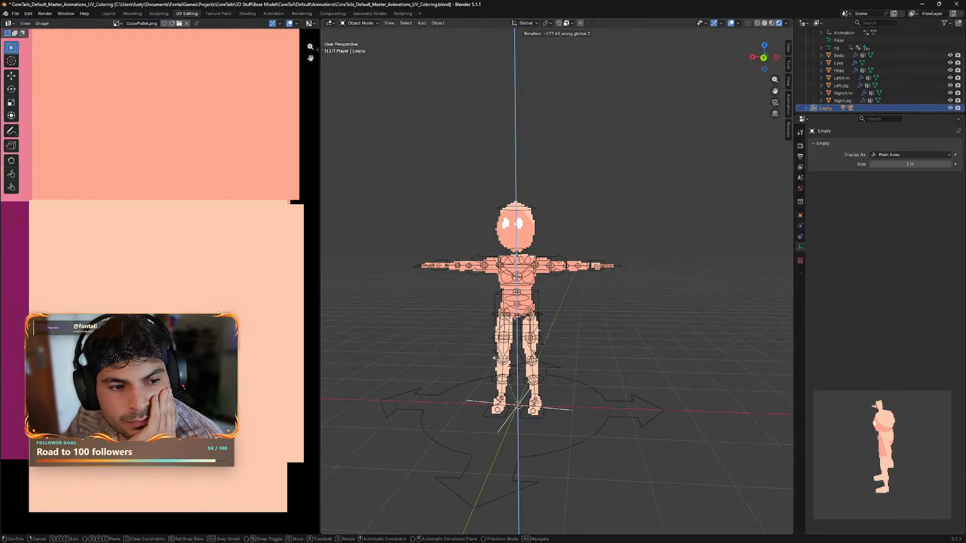
right_click(452, 386)
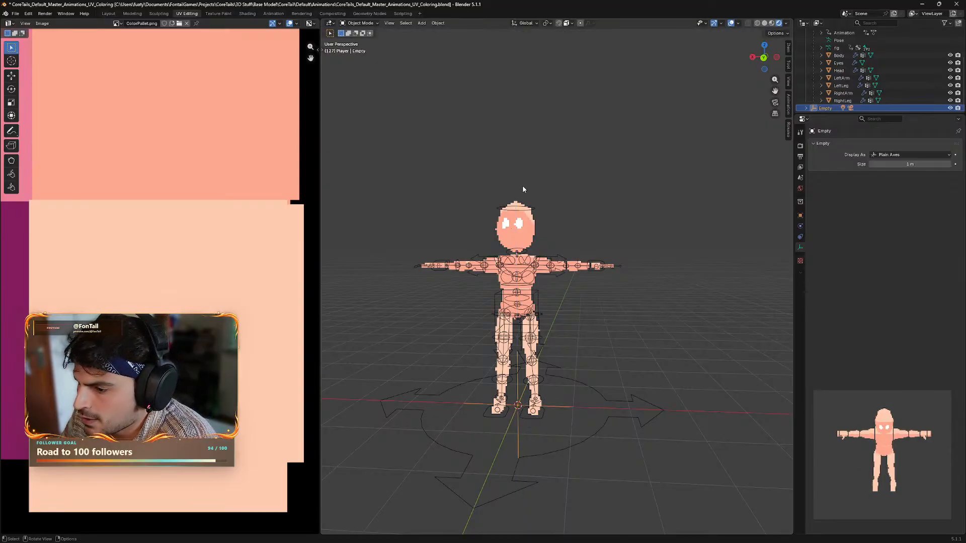
- Select the Body object and reopen it in Edit Mode
left_click(839, 56)
left_click(360, 23)
left_click(358, 40)
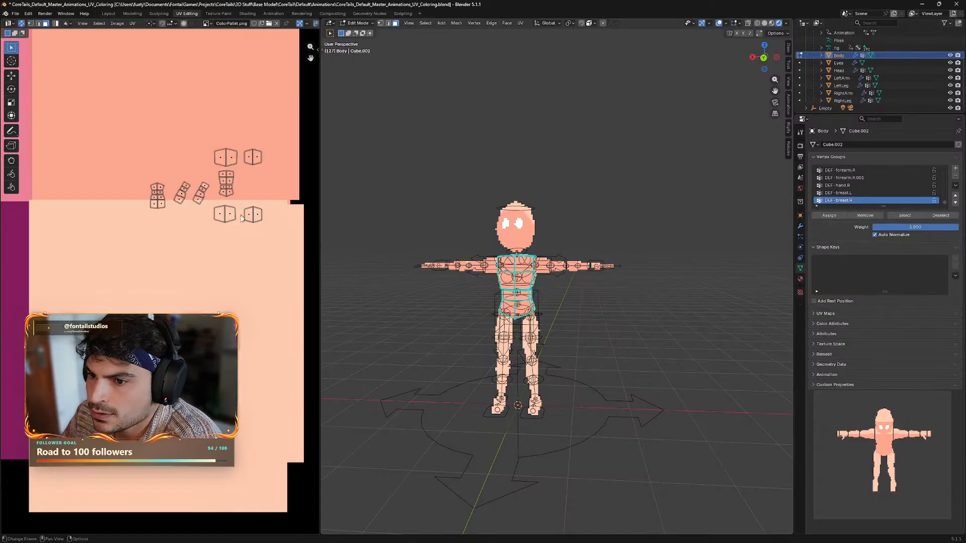
scroll(244, 212, "up", 4)
middle_click_drag(244, 213, 201, 333)
scroll(205, 335, "up", 1)
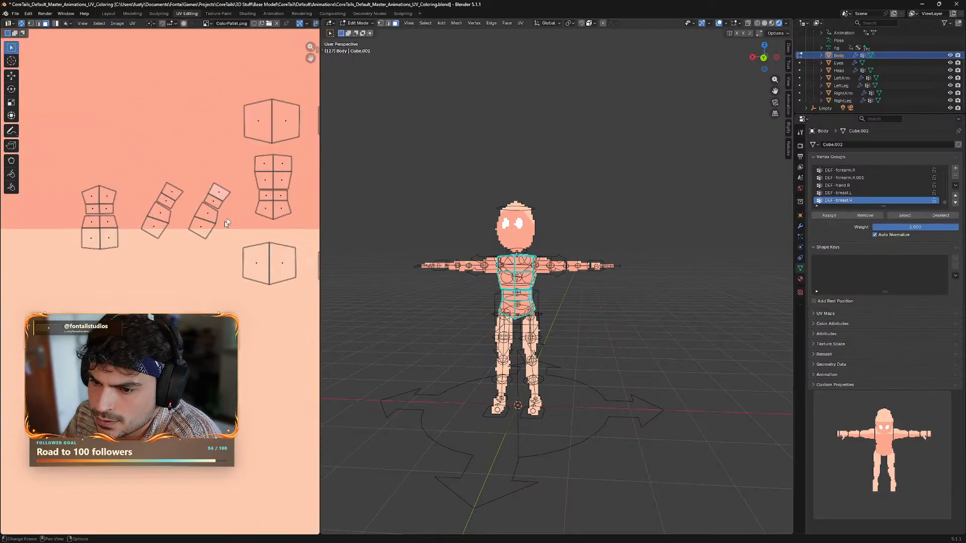
left_click_drag(241, 175, 187, 251)
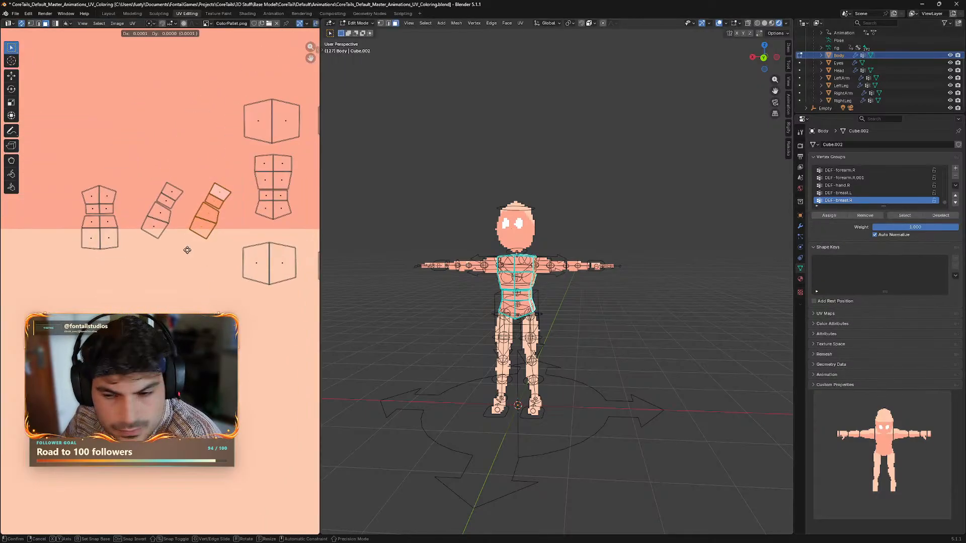
mouse_move(504, 307)
middle_mouse_down()
mouse_move(603, 312)
mouse_move(517, 314)
middle_mouse_up()
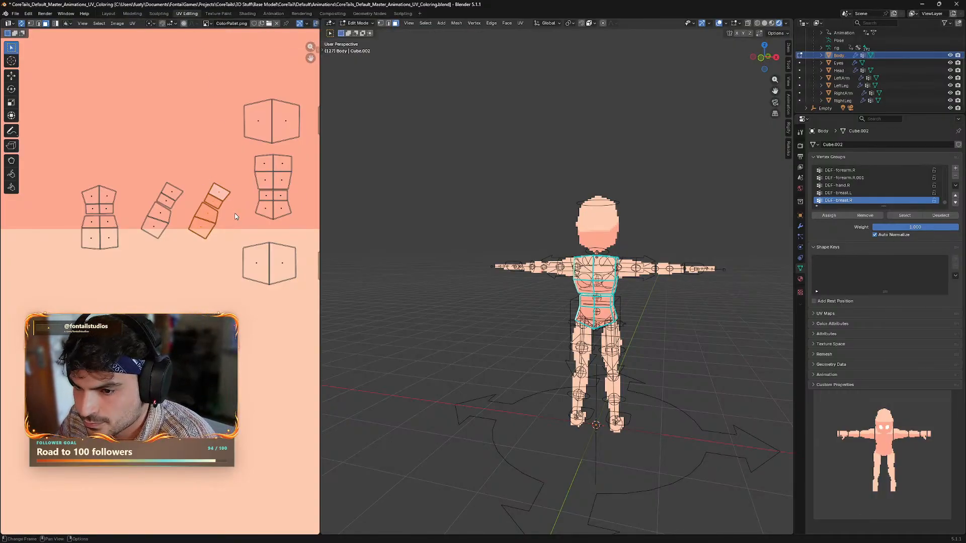
key("g")
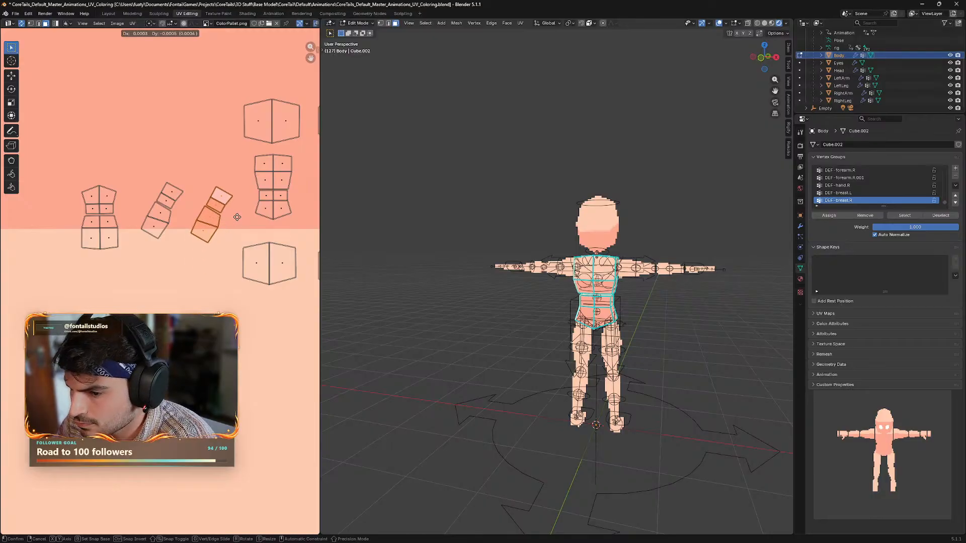
key("Escape")
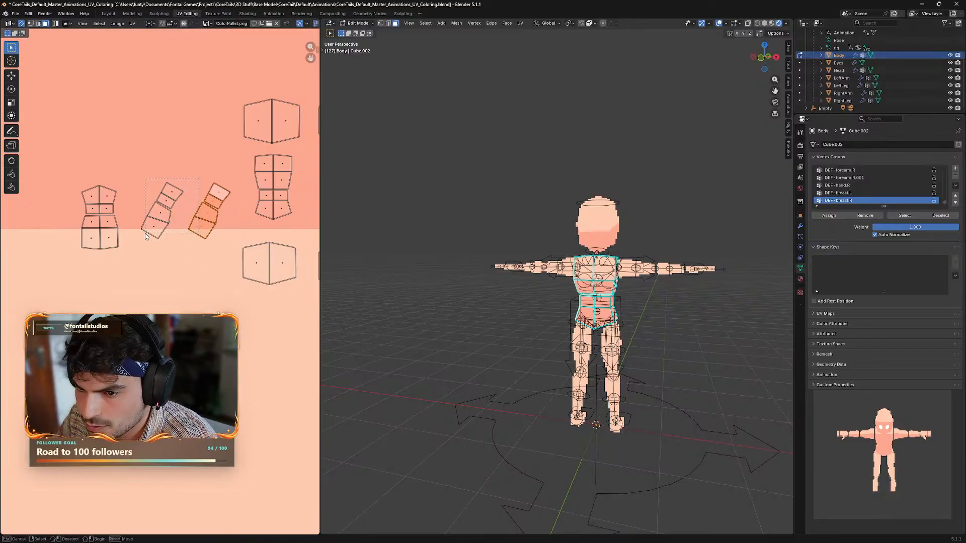
left_click(143, 237)
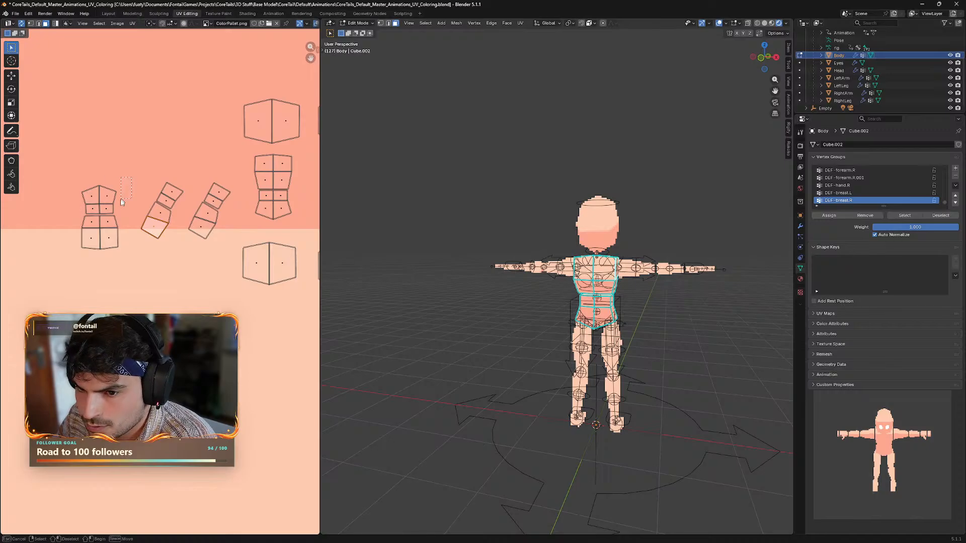
- Move the Body's upright back torso UV island down so that only its top row stays on darker peach
left_click(77, 260)
key("g")
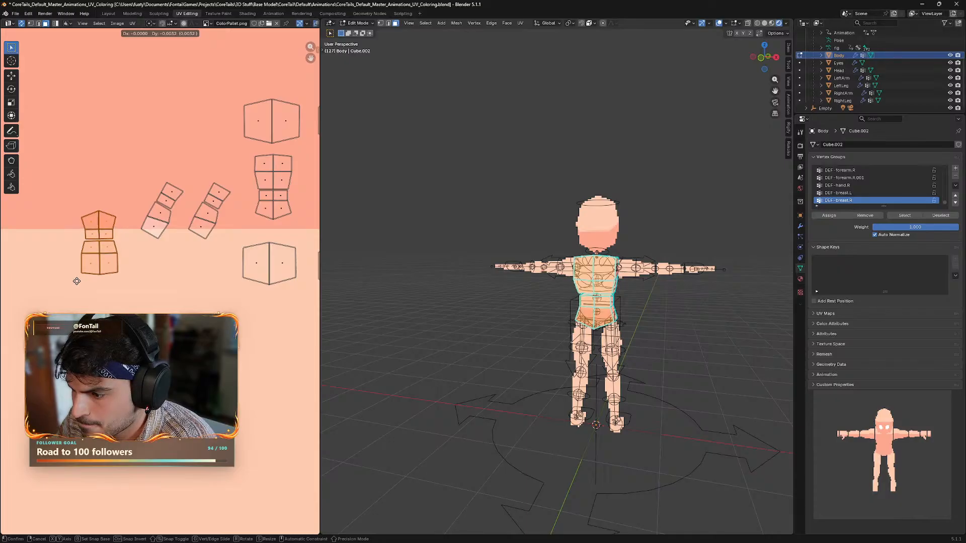
left_click(80, 276)
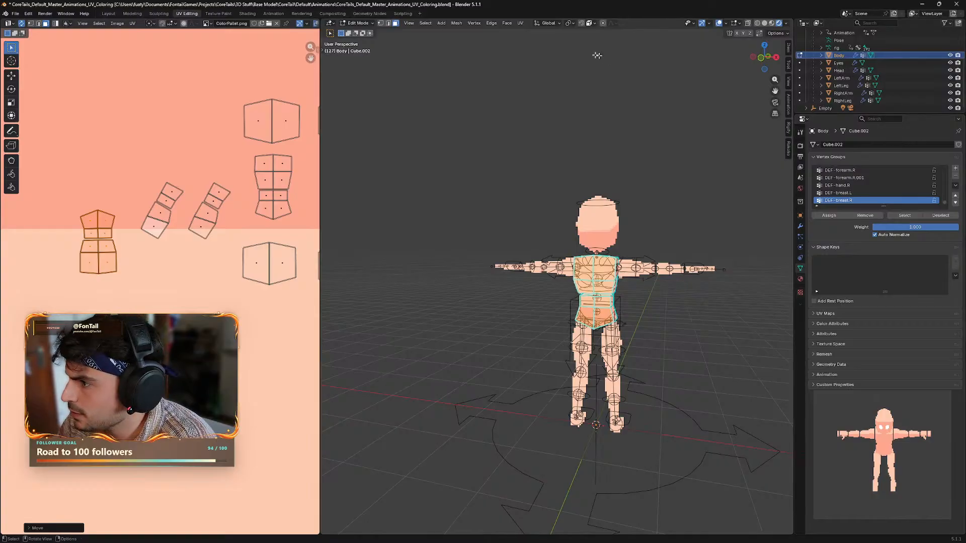
- Return to Object Mode, spin the Empty about the global Z axis to examine the torso shading in the camera preview, and cancel the rotation
left_click(358, 23)
left_click(361, 33)
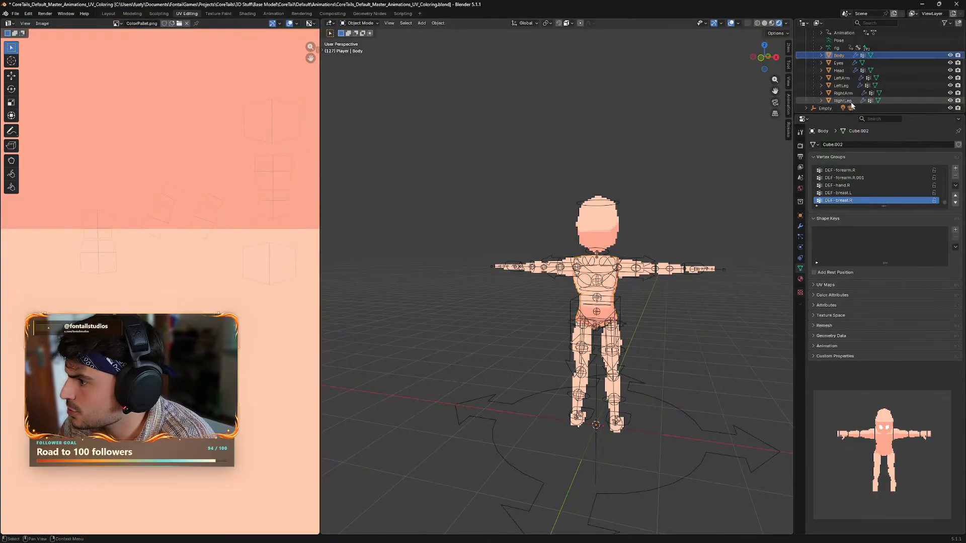
left_click(835, 108)
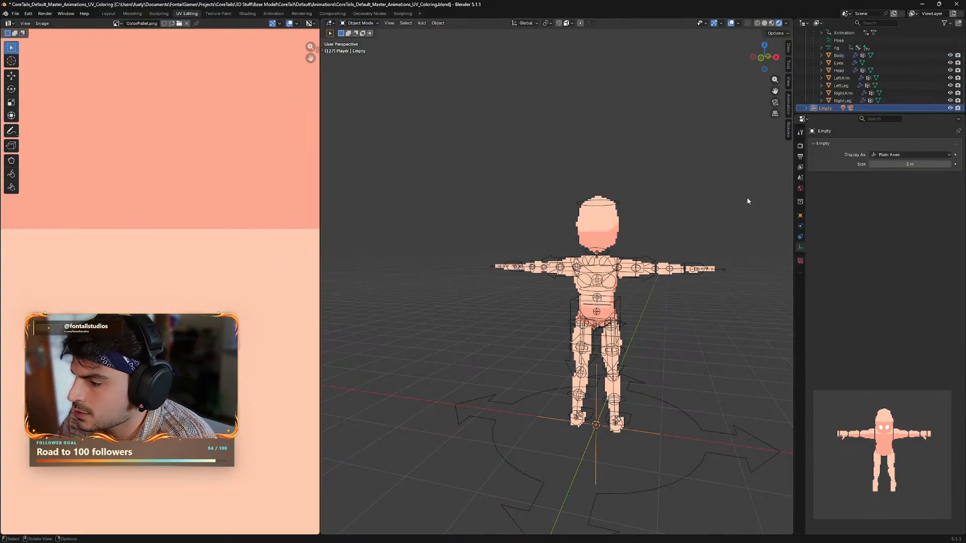
key("r")
key("z")
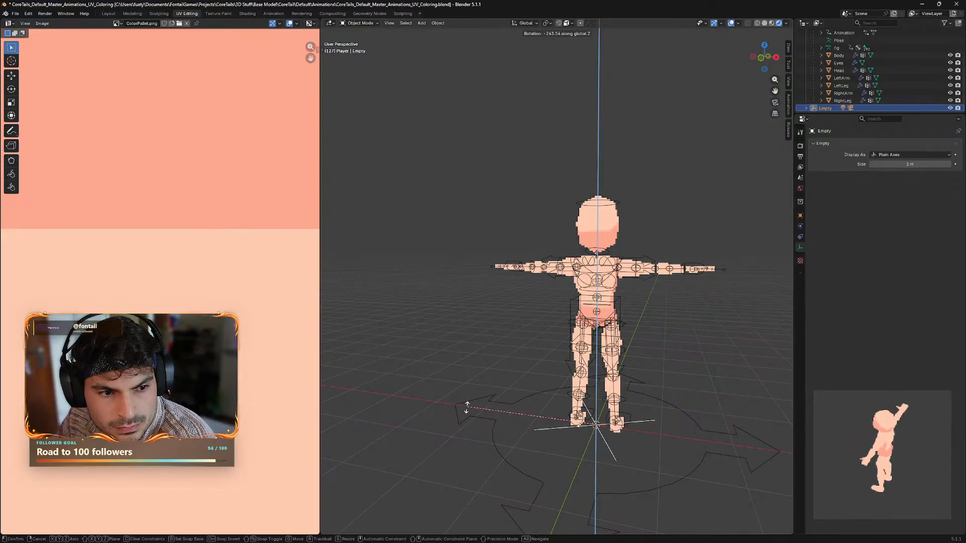
right_click(564, 507)
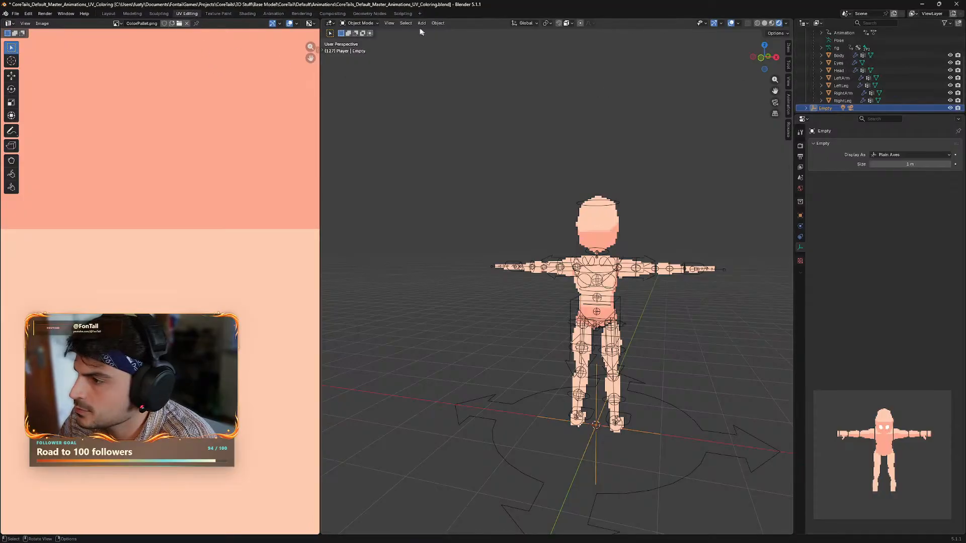
- Reopen the Body in Edit Mode and shift its back torso UV island up until the colour boundary crosses its third row
left_click(839, 56)
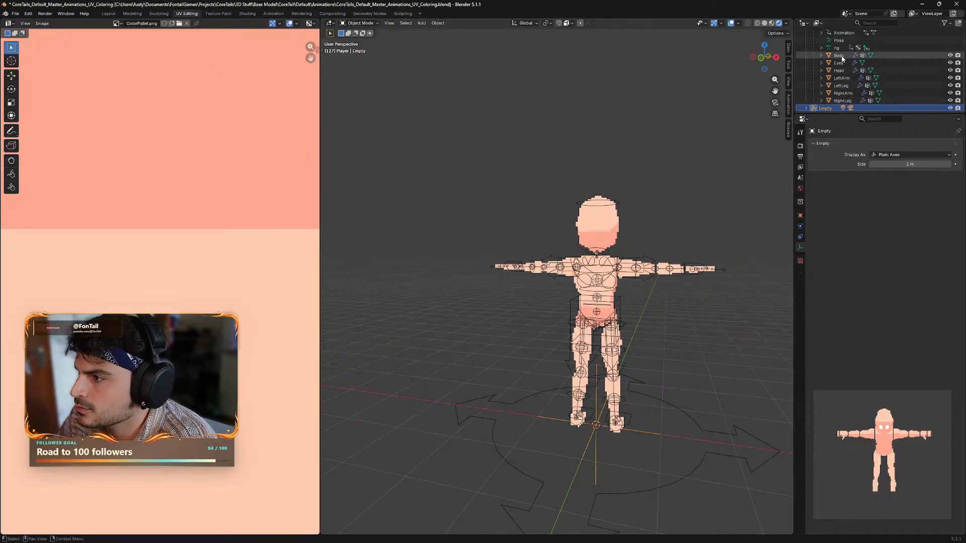
left_click(375, 24)
left_click(360, 40)
left_click_drag(48, 193, 123, 299)
key("g")
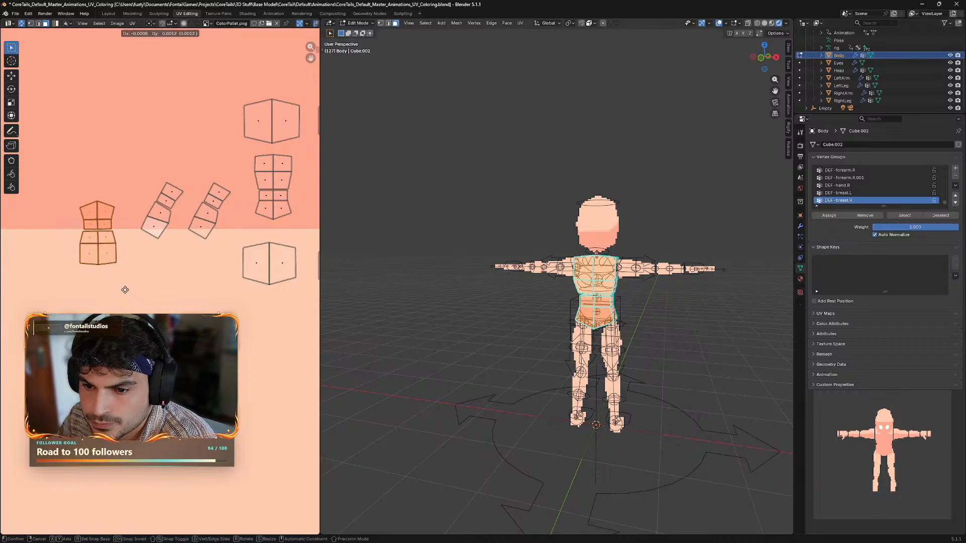
left_click(125, 290)
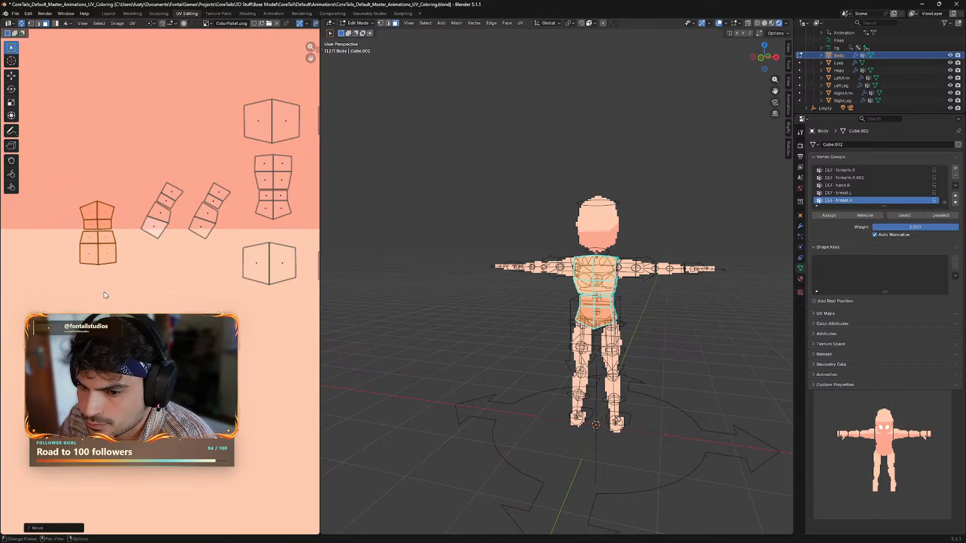
key("g")
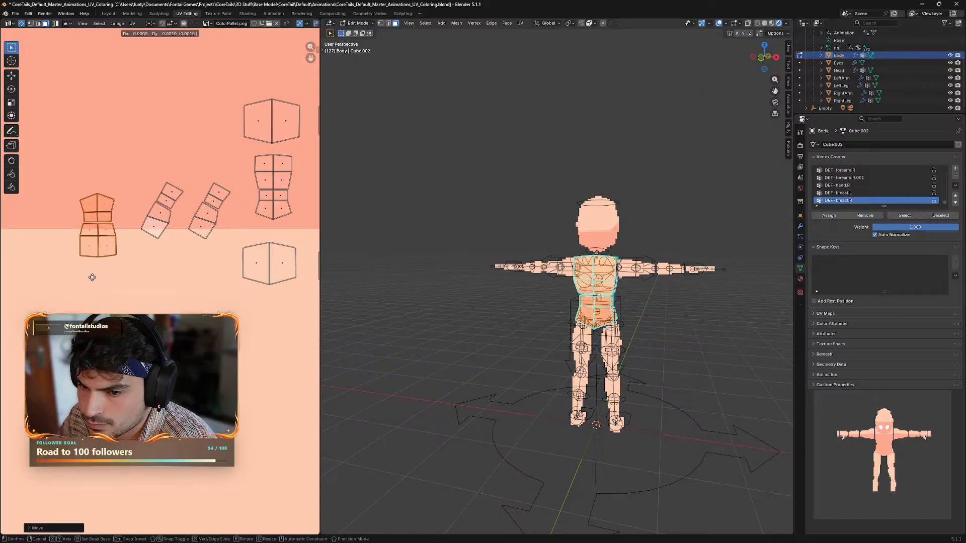
left_click(91, 277)
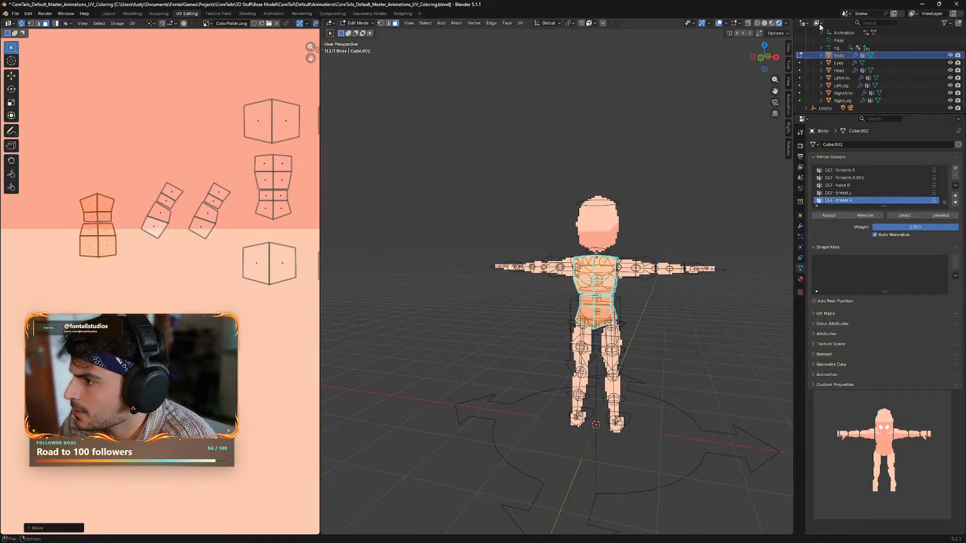
- Leave Edit Mode, rotate the Empty about the global Z axis to check the adjusted back shading from all sides, and cancel the rotation
left_click(832, 109)
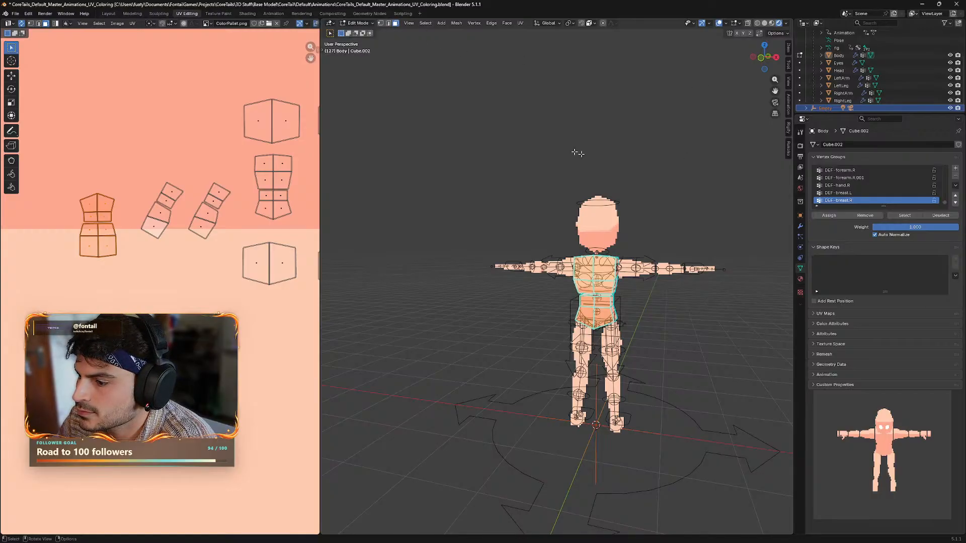
left_click(357, 24)
left_click(362, 36)
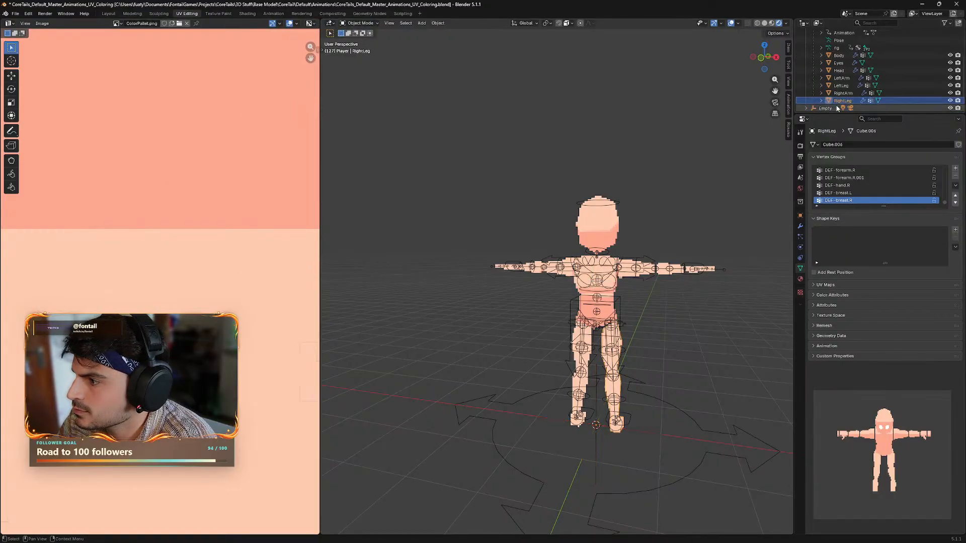
key("r")
key("z")
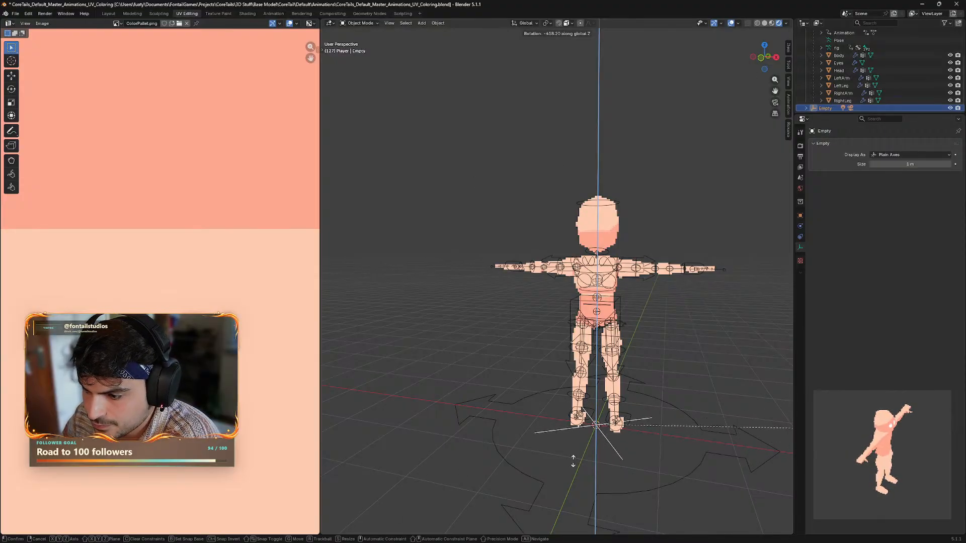
key("Escape")
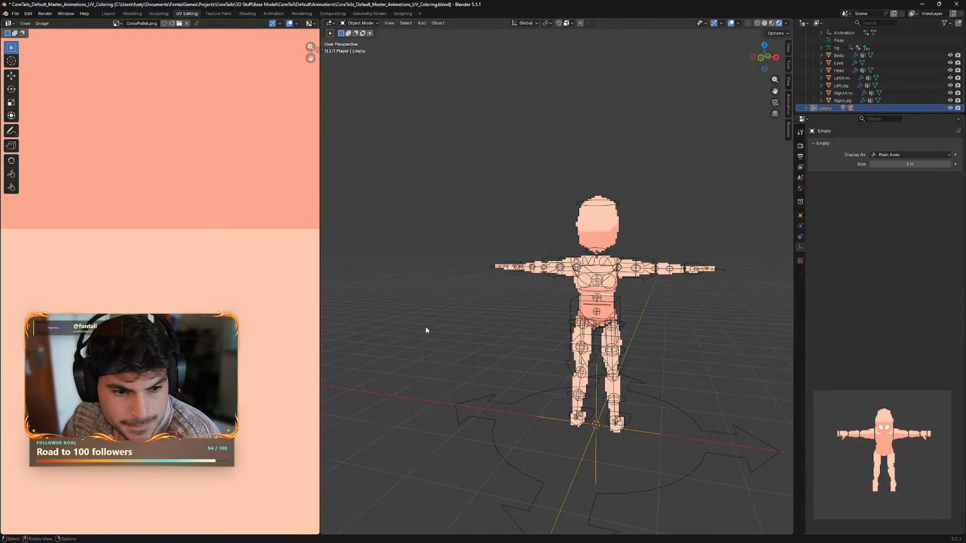
- Save the file with the adjusted torso colouring
middle_click_drag(498, 372, 557, 265)
key("ctrl+s")
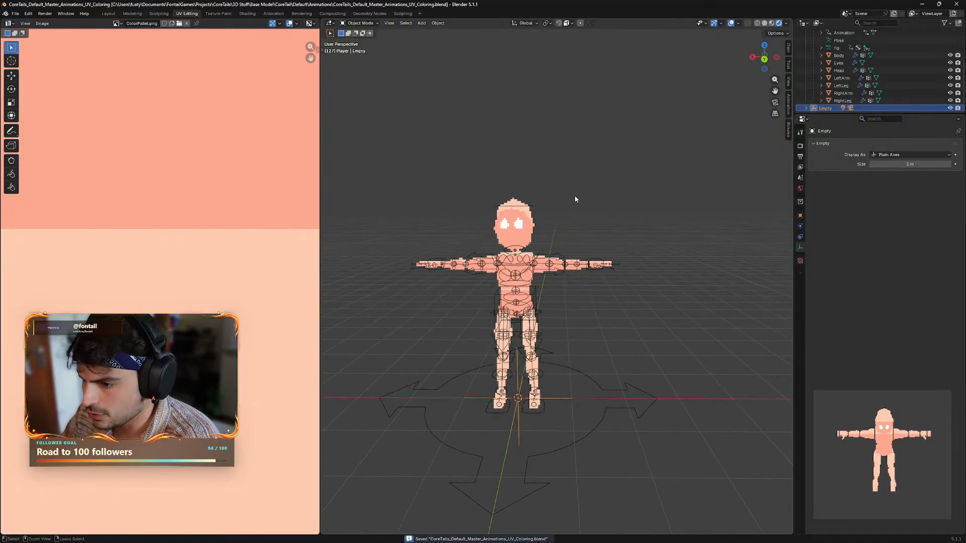